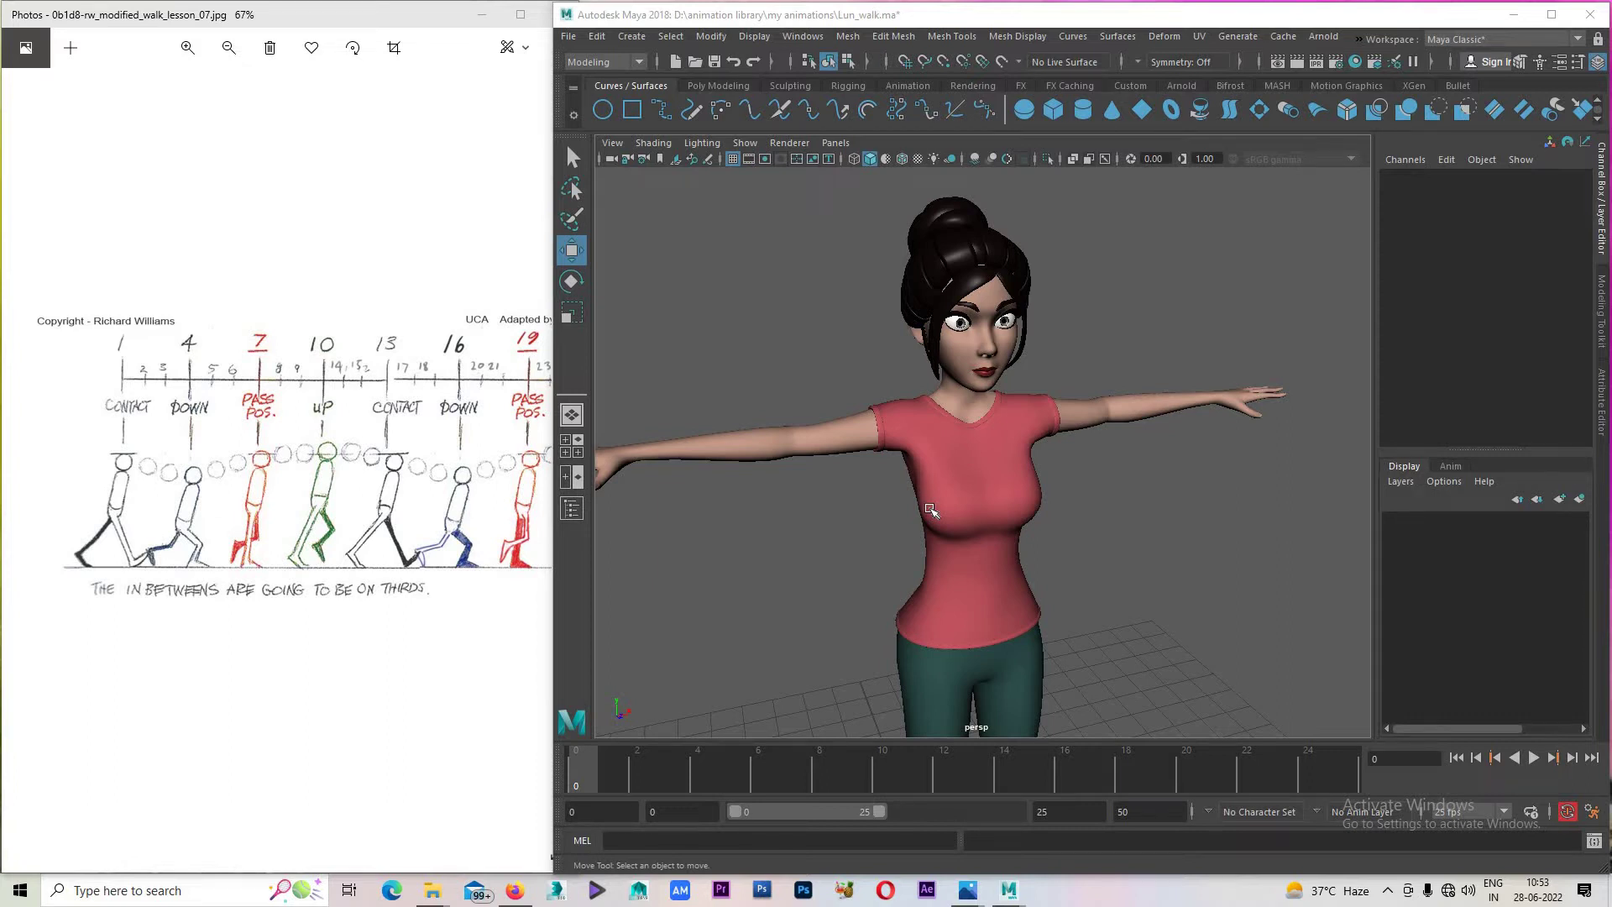
Orbit and zoom the Maya view to inspect the T-posed character from several sides.
mouse_move(930, 509)
left_mouse_down("alt")
mouse_move(1183, 492)
mouse_move(1051, 449)
mouse_move(1010, 475)
left_mouse_up("alt")
scroll(1051, 448, "up", 3)
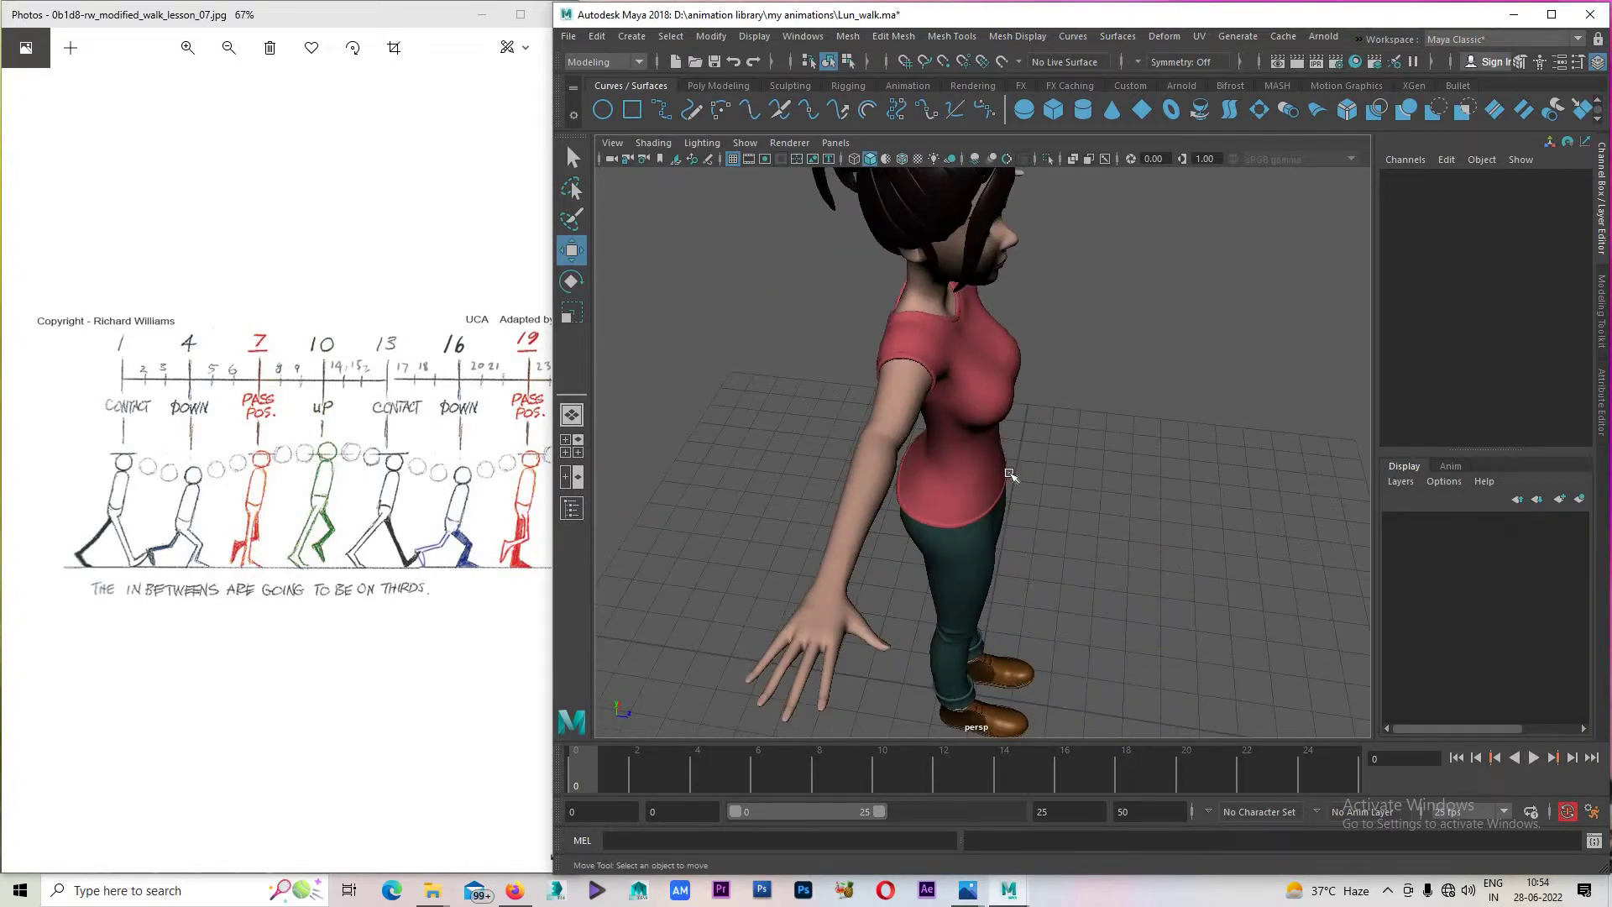
scroll(1072, 540, "down", 3)
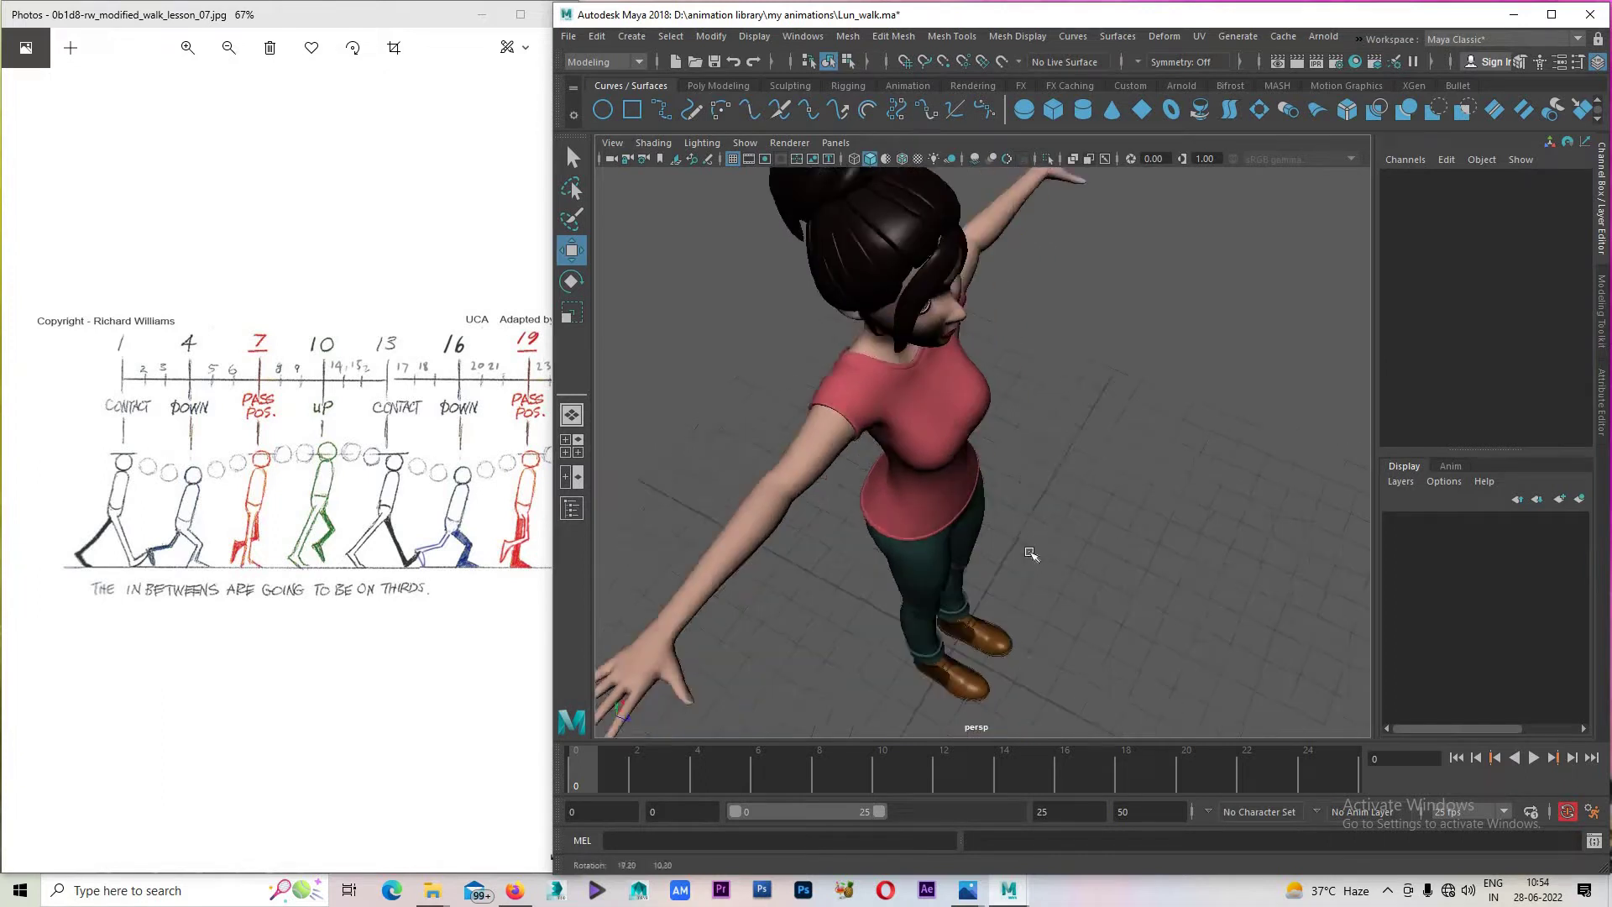
left_click_drag(1032, 554, 922, 340, "alt")
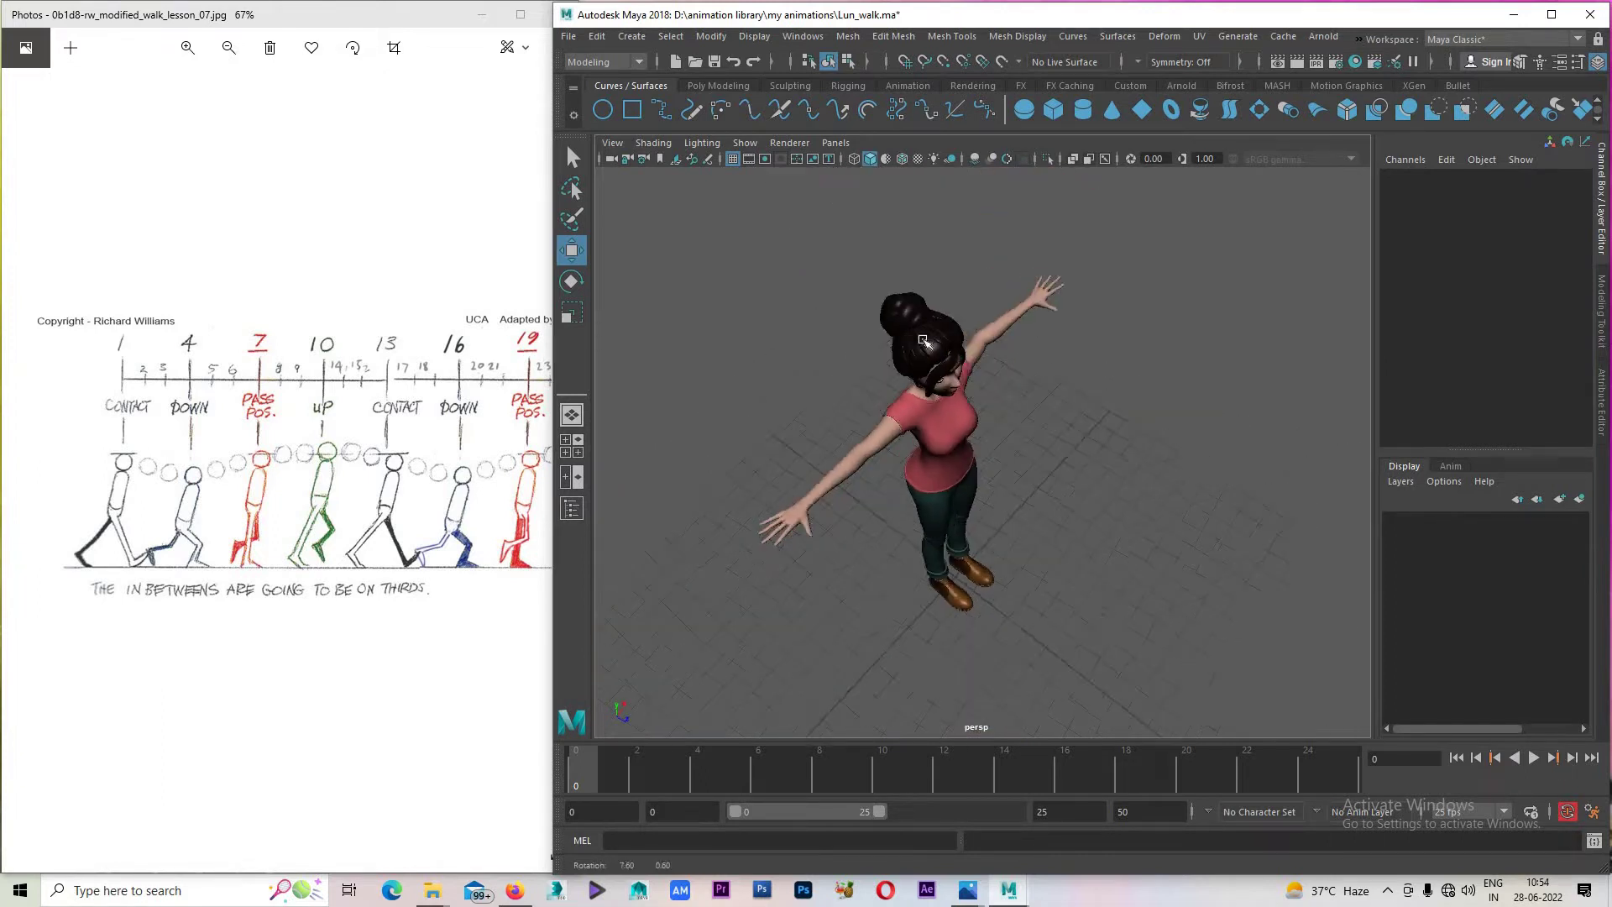
scroll(922, 340, "up", 5)
mouse_move(910, 395)
left_mouse_down("alt")
mouse_move(979, 565)
mouse_move(881, 647)
mouse_move(802, 417)
left_mouse_up("alt")
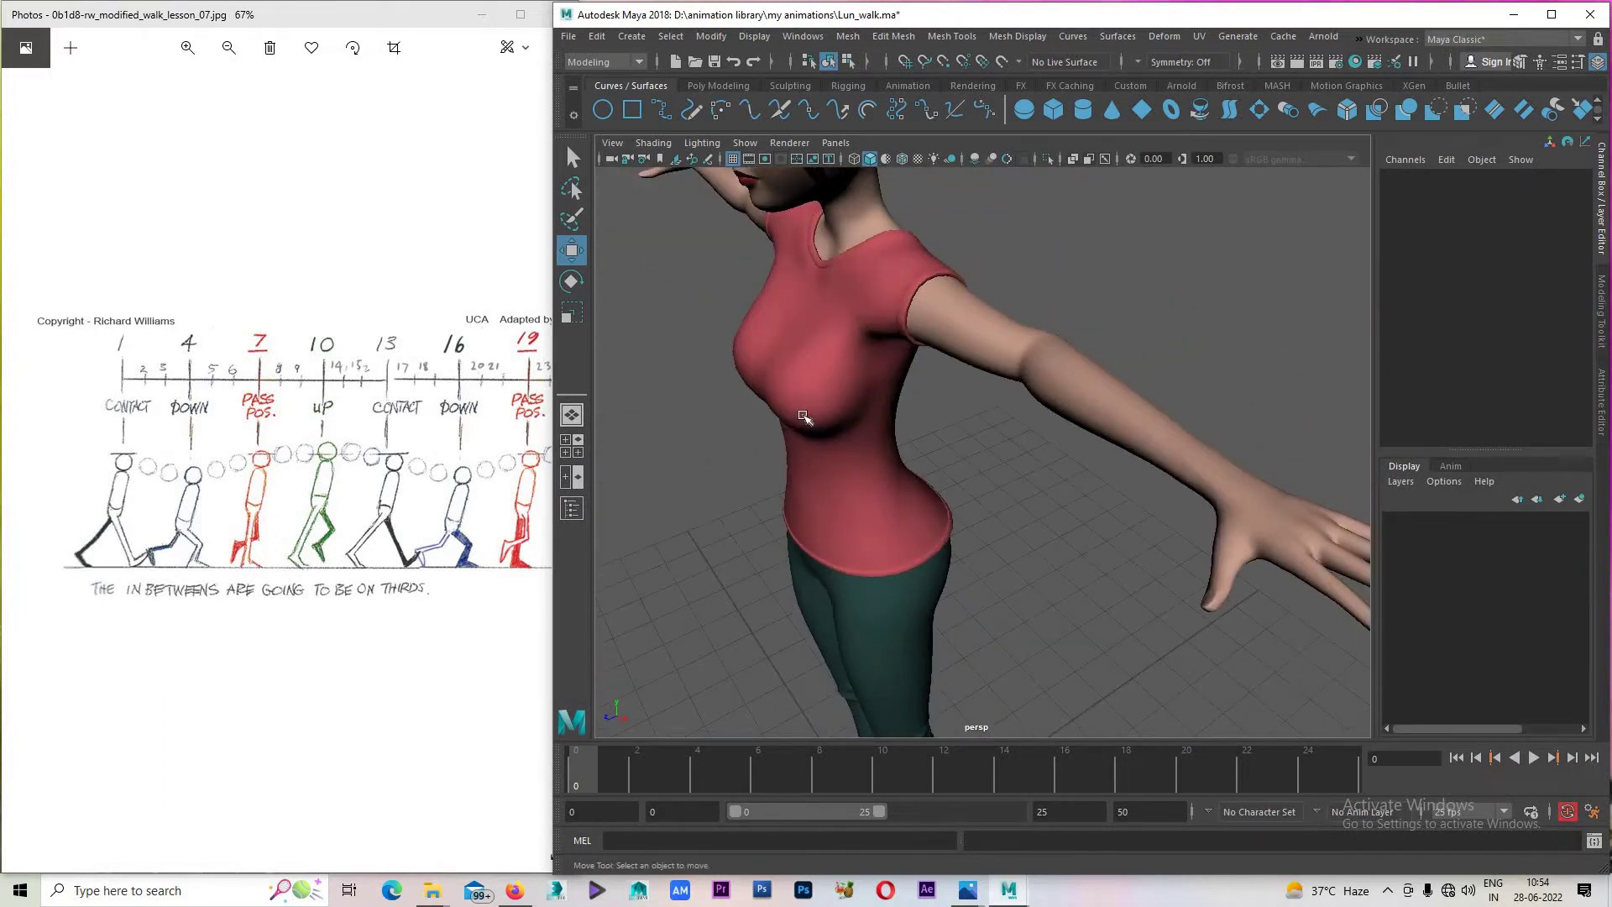
scroll(776, 359, "up", 2)
scroll(804, 386, "down", 2)
mouse_move(927, 432)
left_mouse_down("alt")
mouse_move(1056, 516)
mouse_move(991, 532)
mouse_move(1032, 537)
left_mouse_up("alt")
scroll(938, 429, "down", 3)
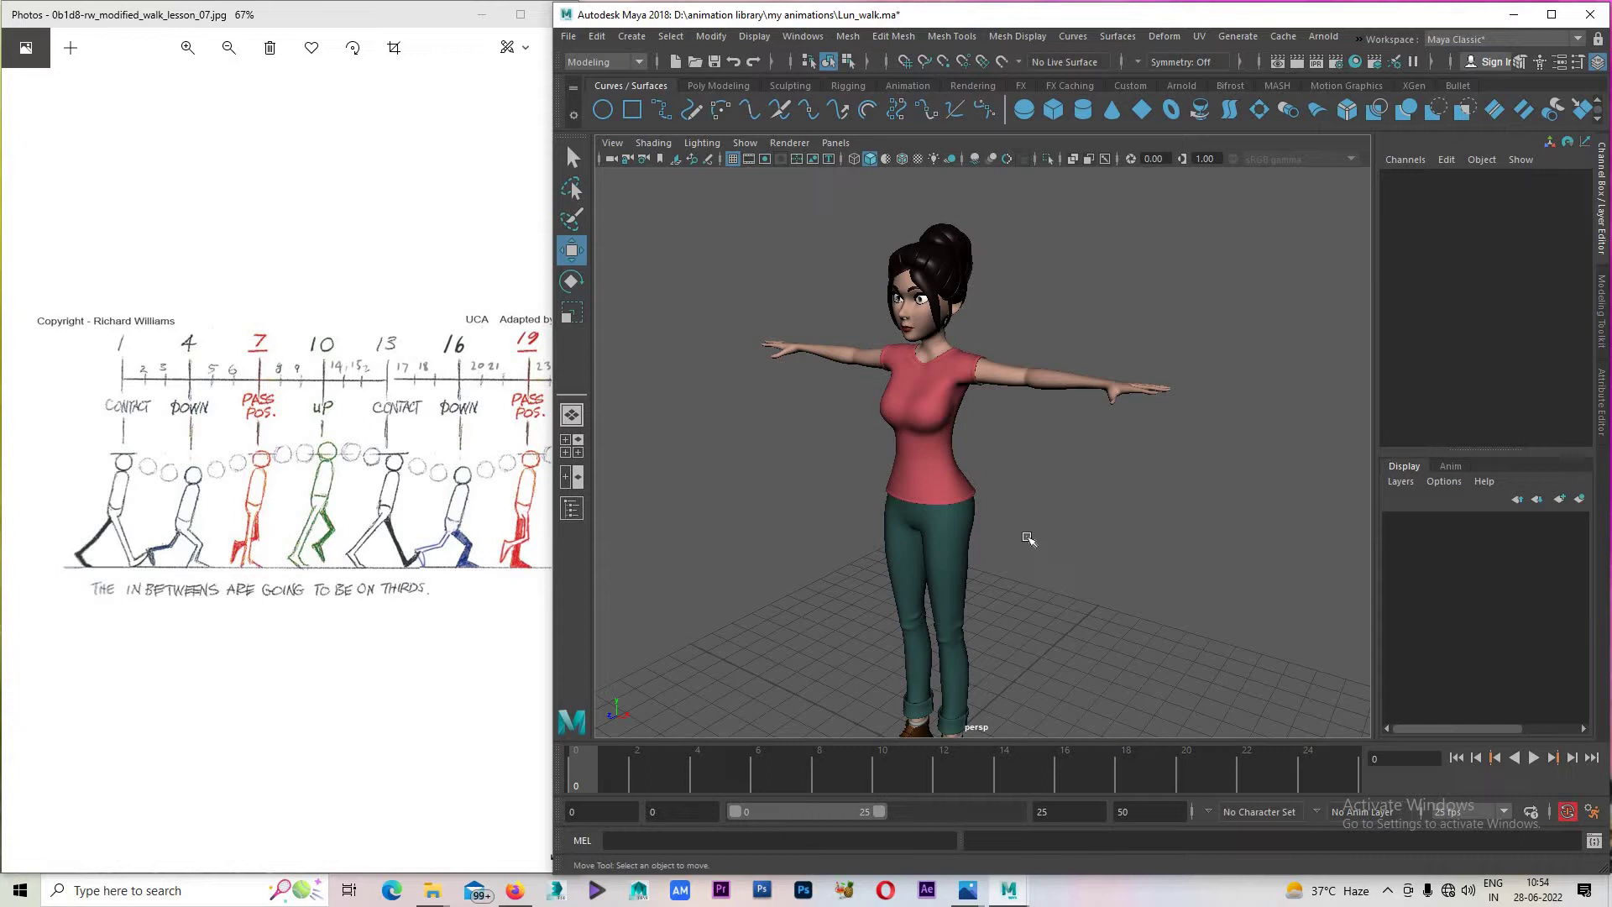
mouse_move(1028, 540)
left_mouse_down("alt")
mouse_move(1037, 561)
mouse_move(1050, 546)
mouse_move(1029, 540)
mouse_move(1124, 570)
mouse_move(1070, 584)
mouse_move(943, 670)
mouse_move(930, 533)
mouse_move(1015, 585)
mouse_move(1061, 568)
mouse_move(1008, 576)
left_mouse_up("alt")
scroll(1029, 540, "up", 3)
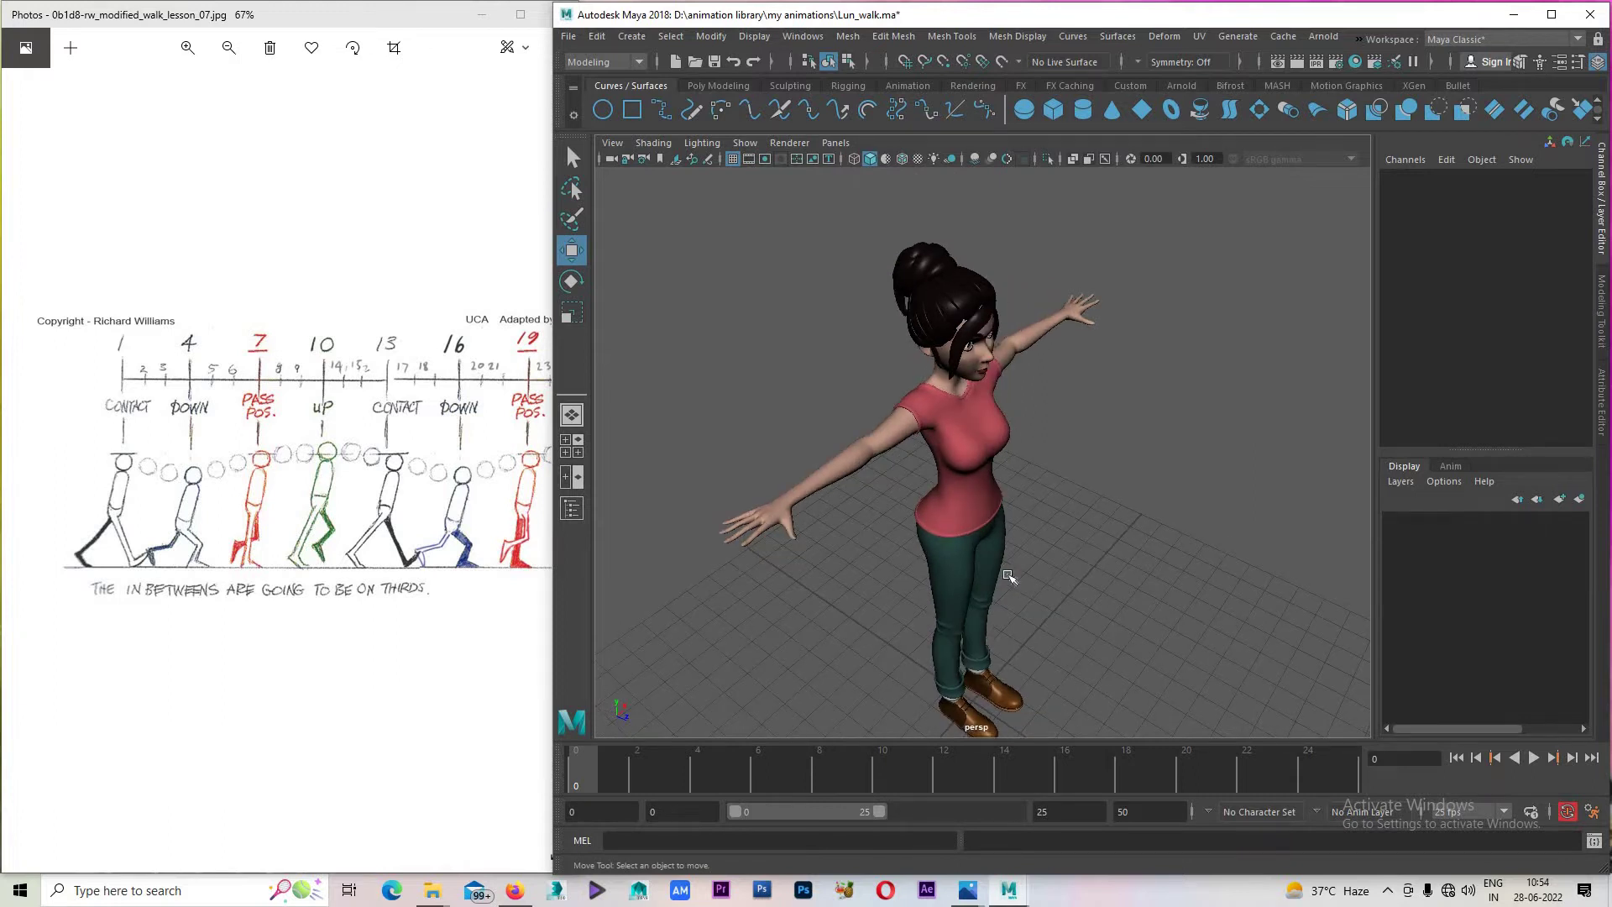
Zoom into the walk-cycle chart in Photos, then open Maya's viewport Show menu.
scroll(951, 468, "up", 5)
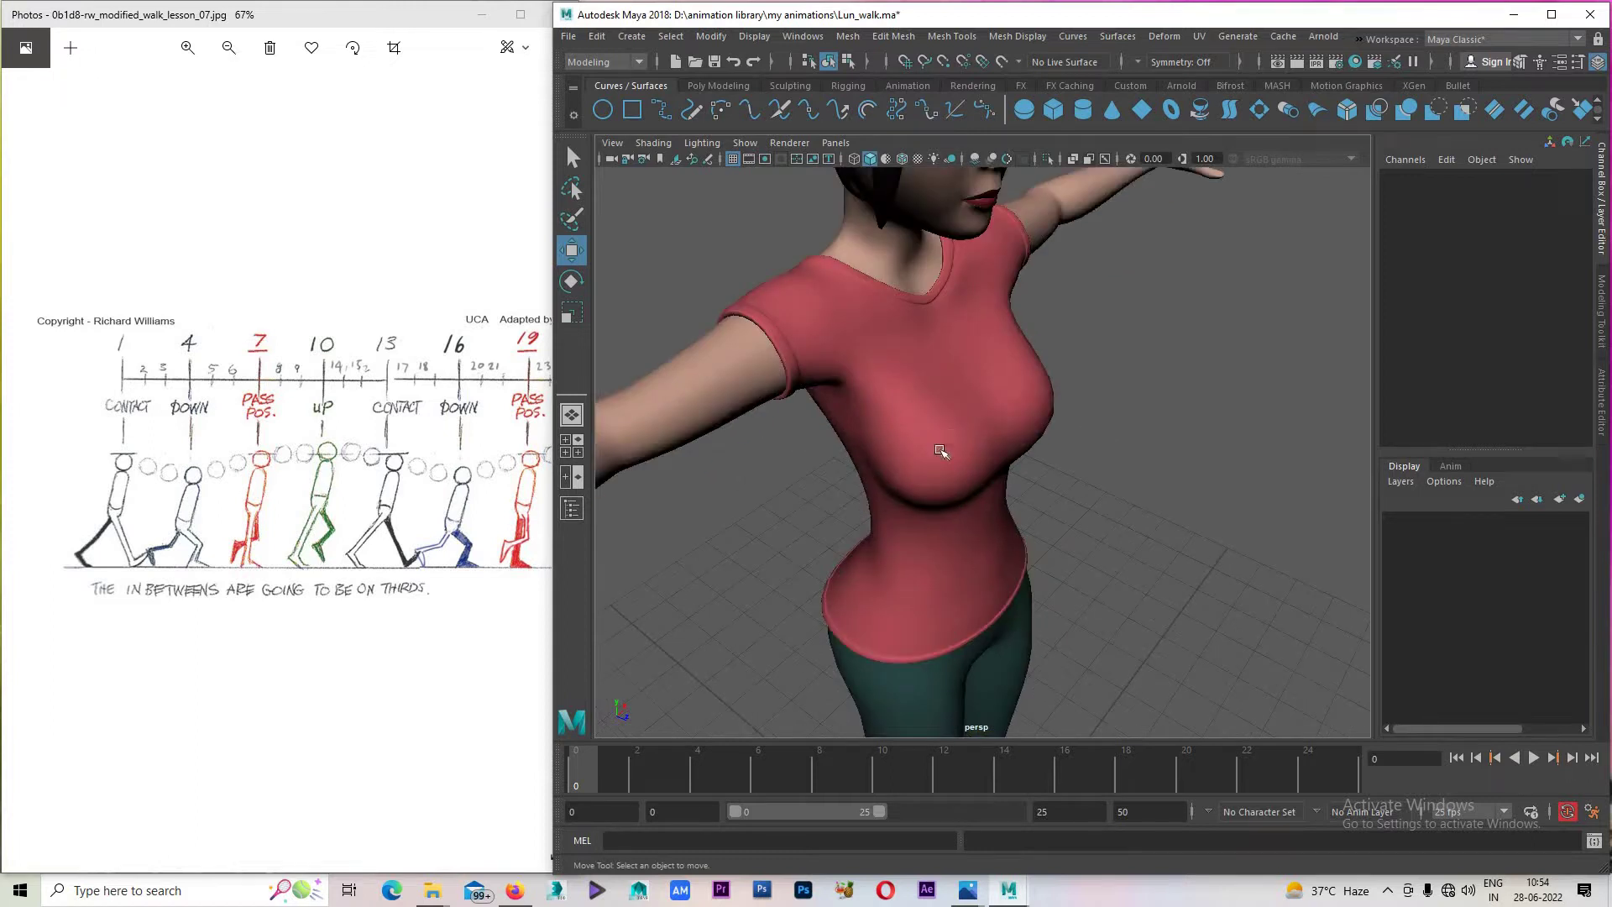
scroll(943, 450, "down", 4)
scroll(943, 450, "down", 1)
scroll(303, 496, "up", 2)
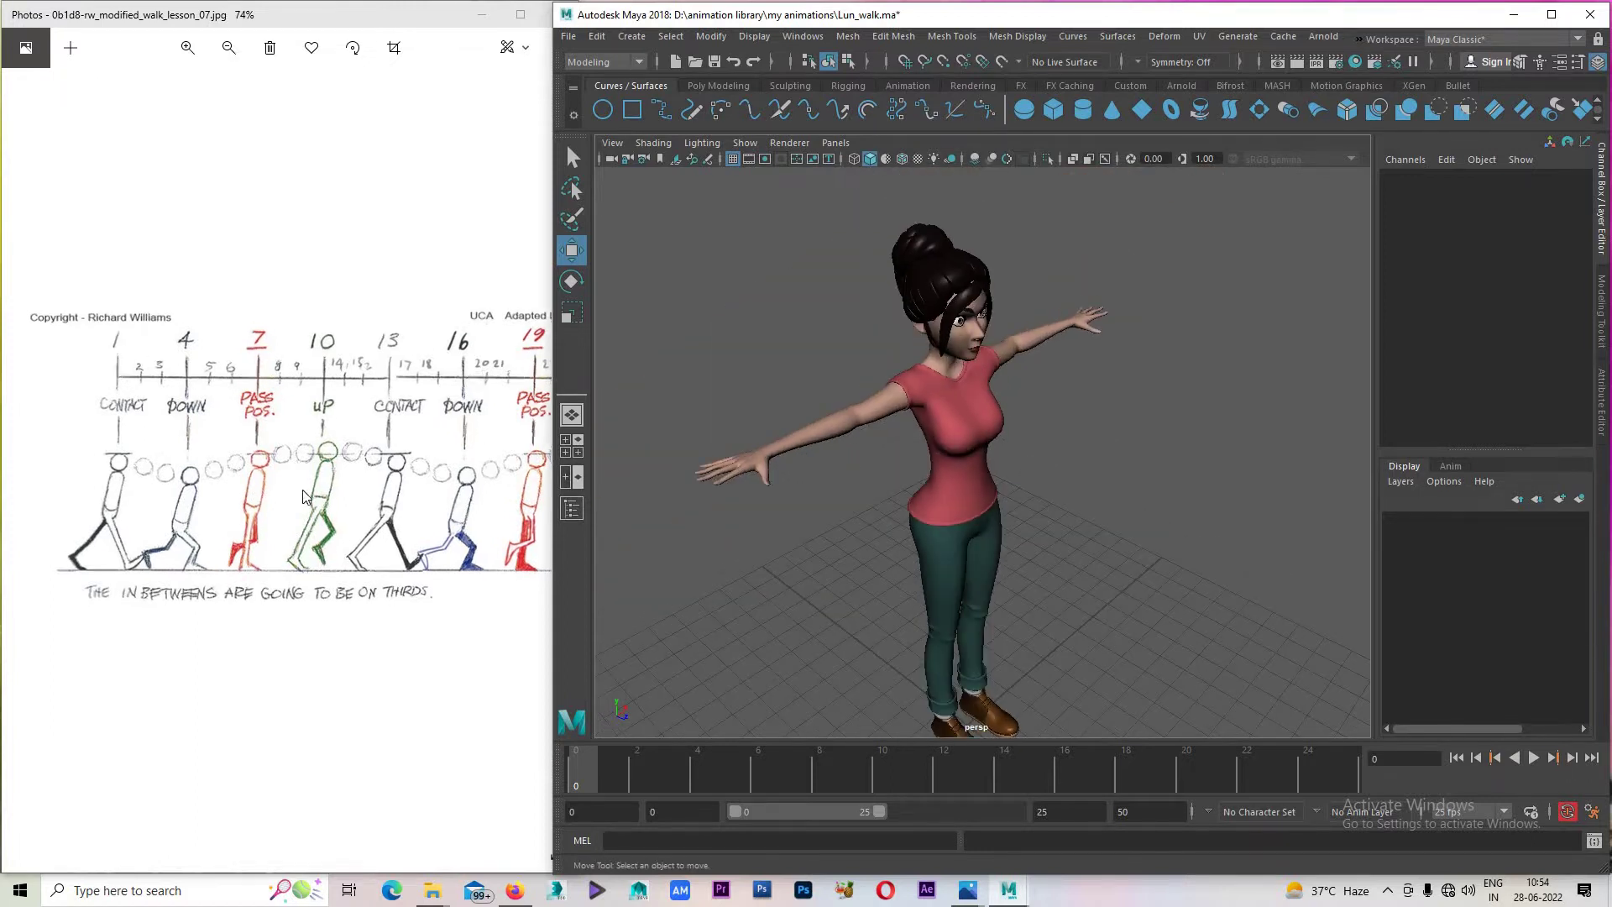
scroll(319, 494, "up", 2)
scroll(331, 492, "up", 2)
scroll(343, 490, "up", 1)
scroll(343, 490, "down", 1)
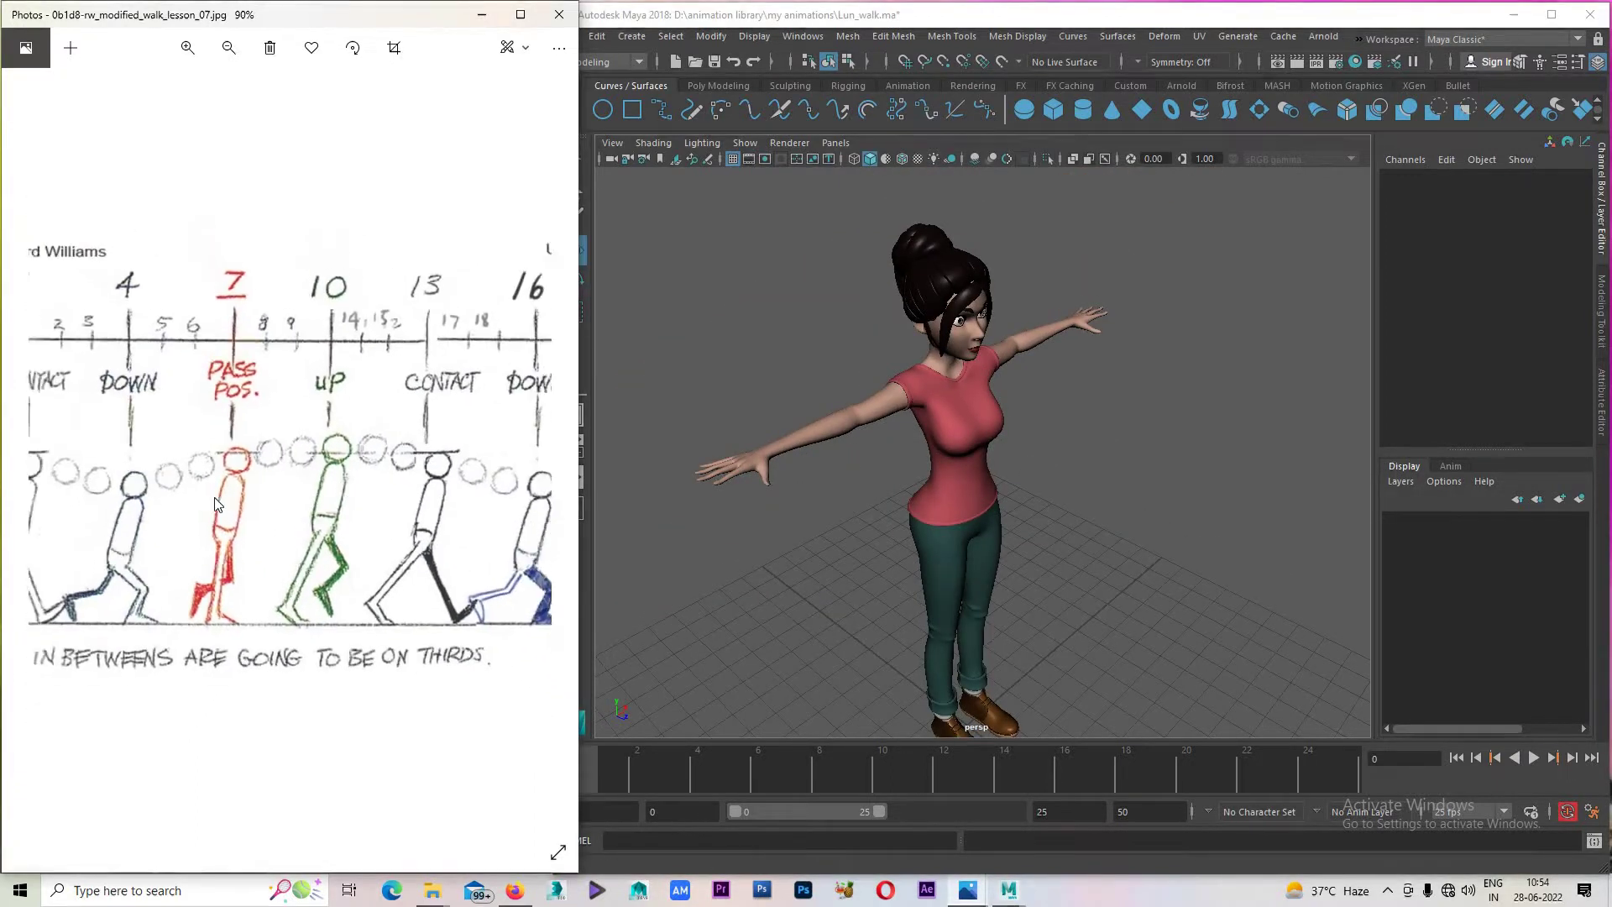
scroll(216, 500, "down", 1)
scroll(216, 500, "down", 1)
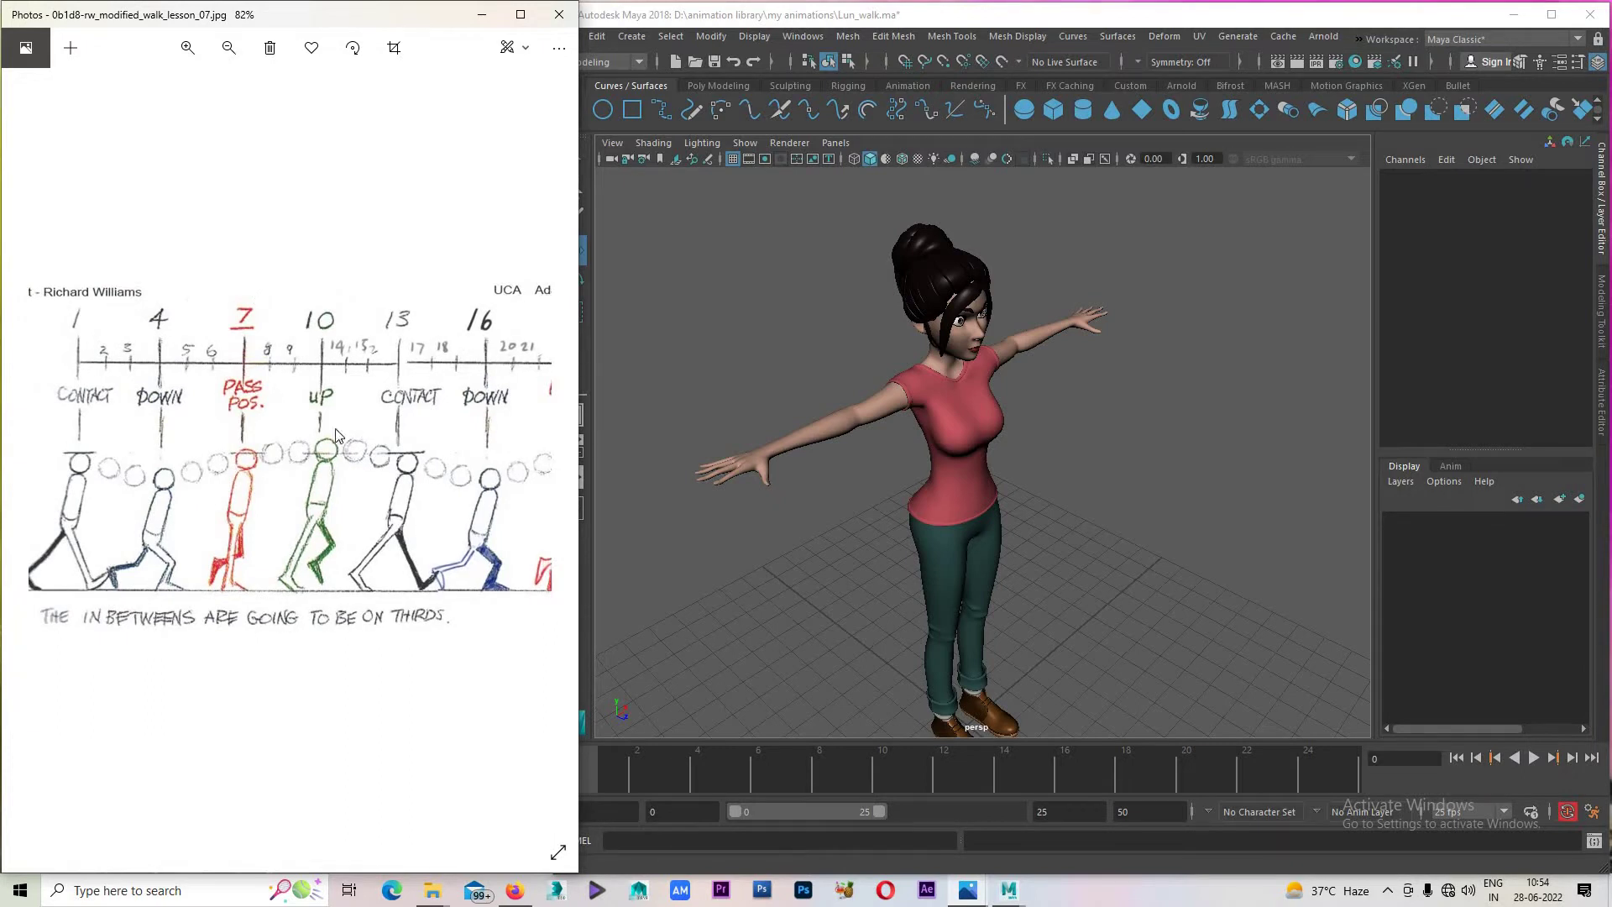
left_click(743, 143)
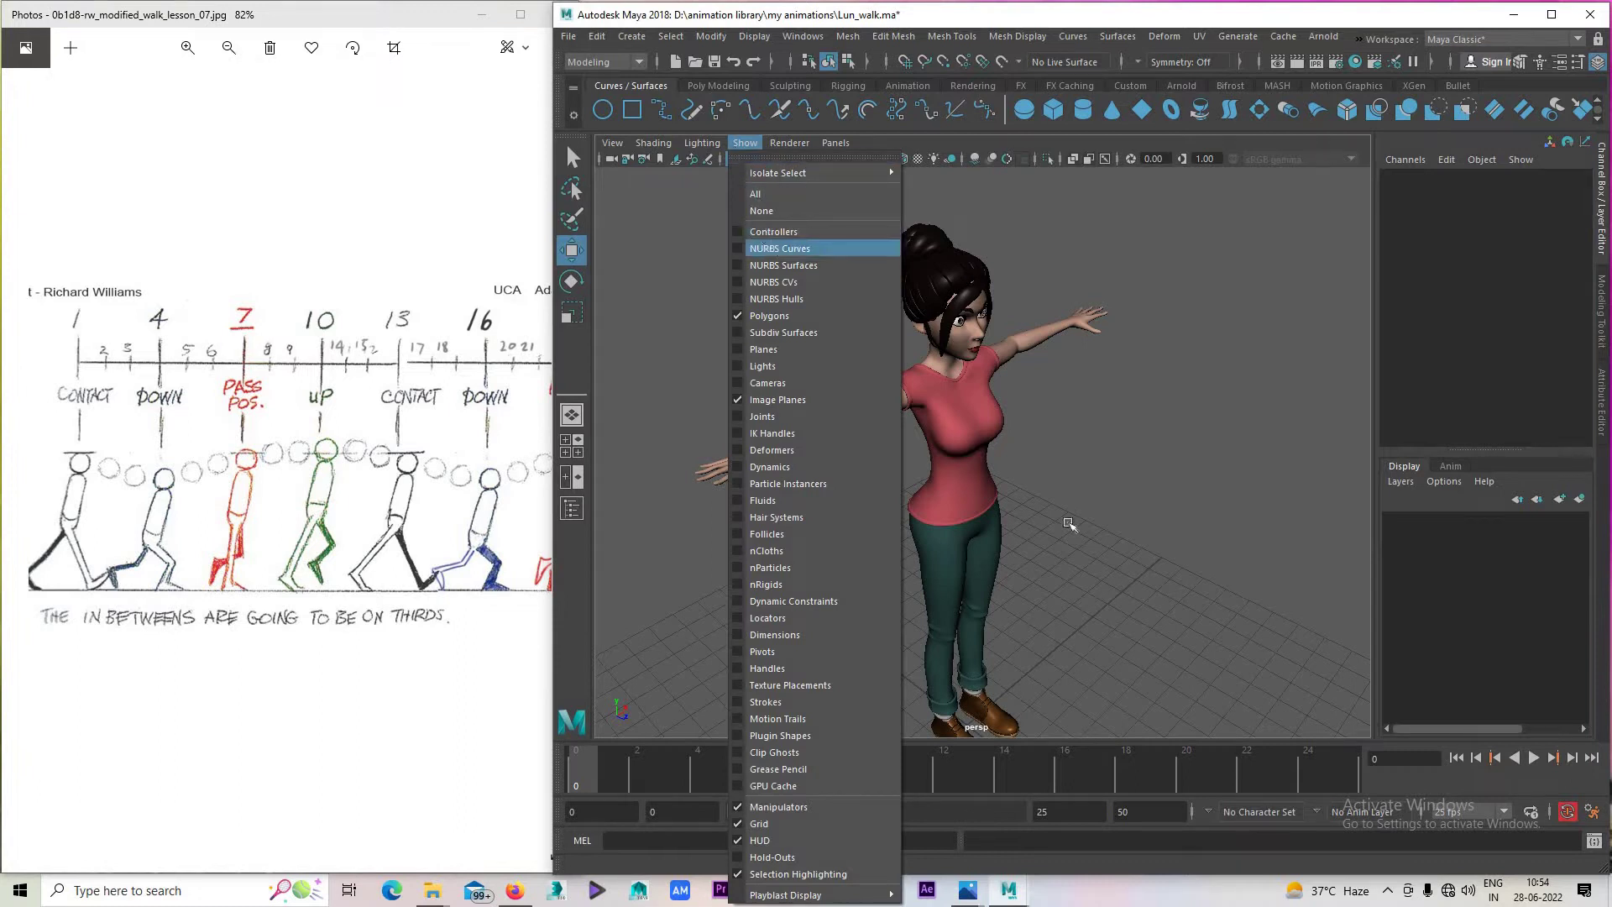
Show the rig's NURBS control curves and orbit to a frontal view of the character.
left_click(772, 247)
left_click_drag(873, 491, 806, 504, "alt")
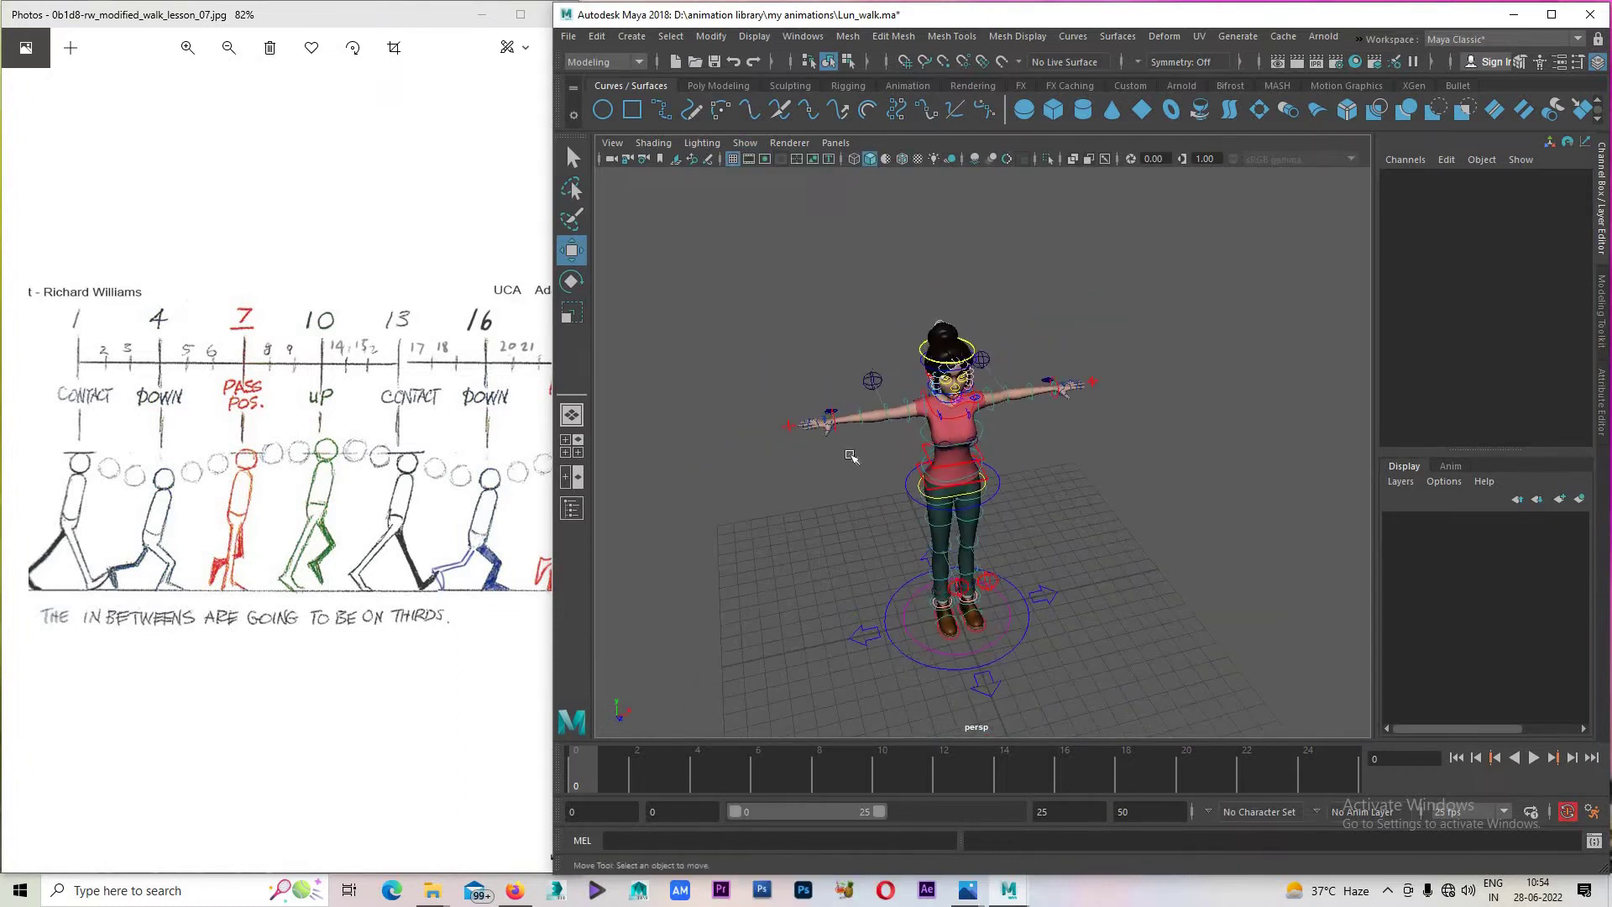
mouse_move(849, 456)
right_mouse_down("alt")
mouse_move(1001, 458)
mouse_move(924, 458)
right_mouse_up("alt")
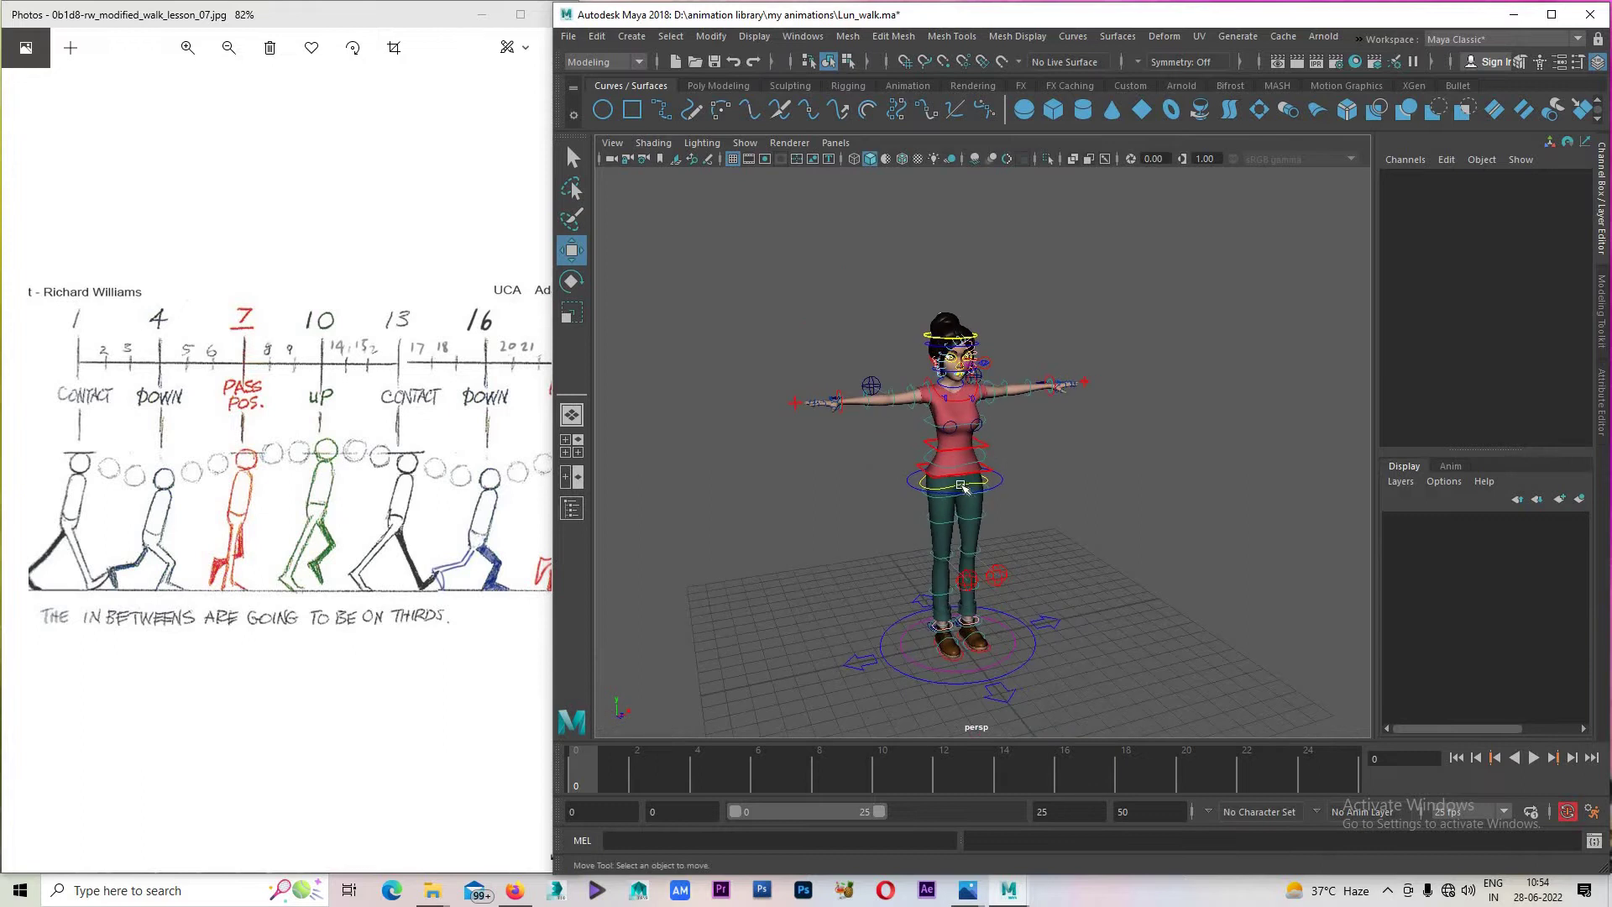
scroll(189, 493, "up", 3)
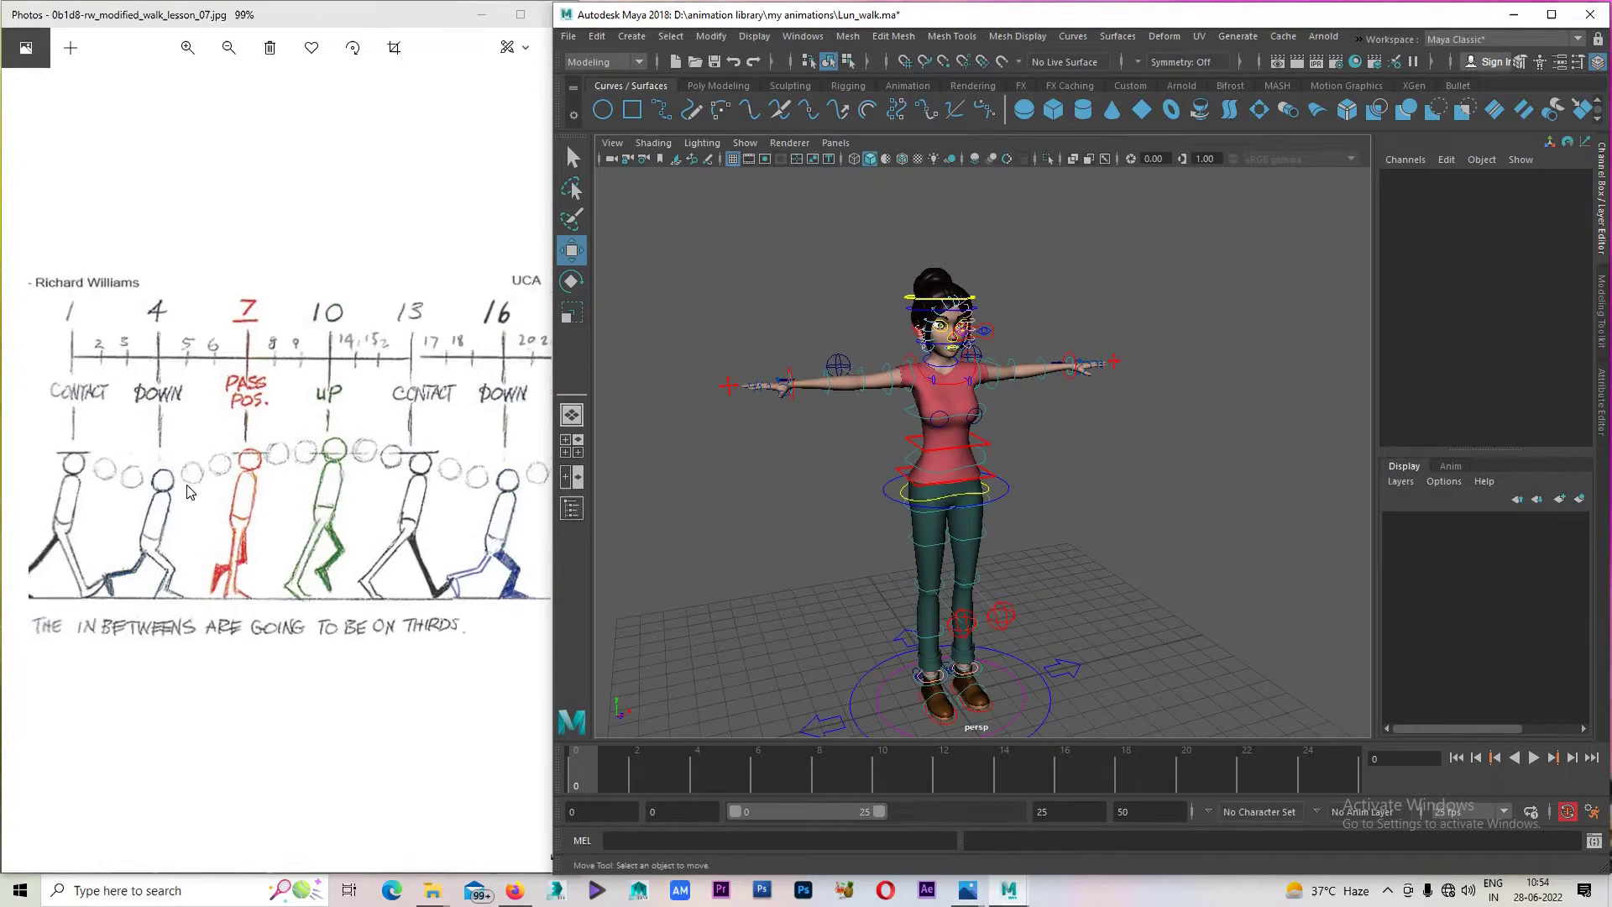
Pan the walk-cycle chart, orbit to a side angle, and switch to the four-view layout.
key("space")
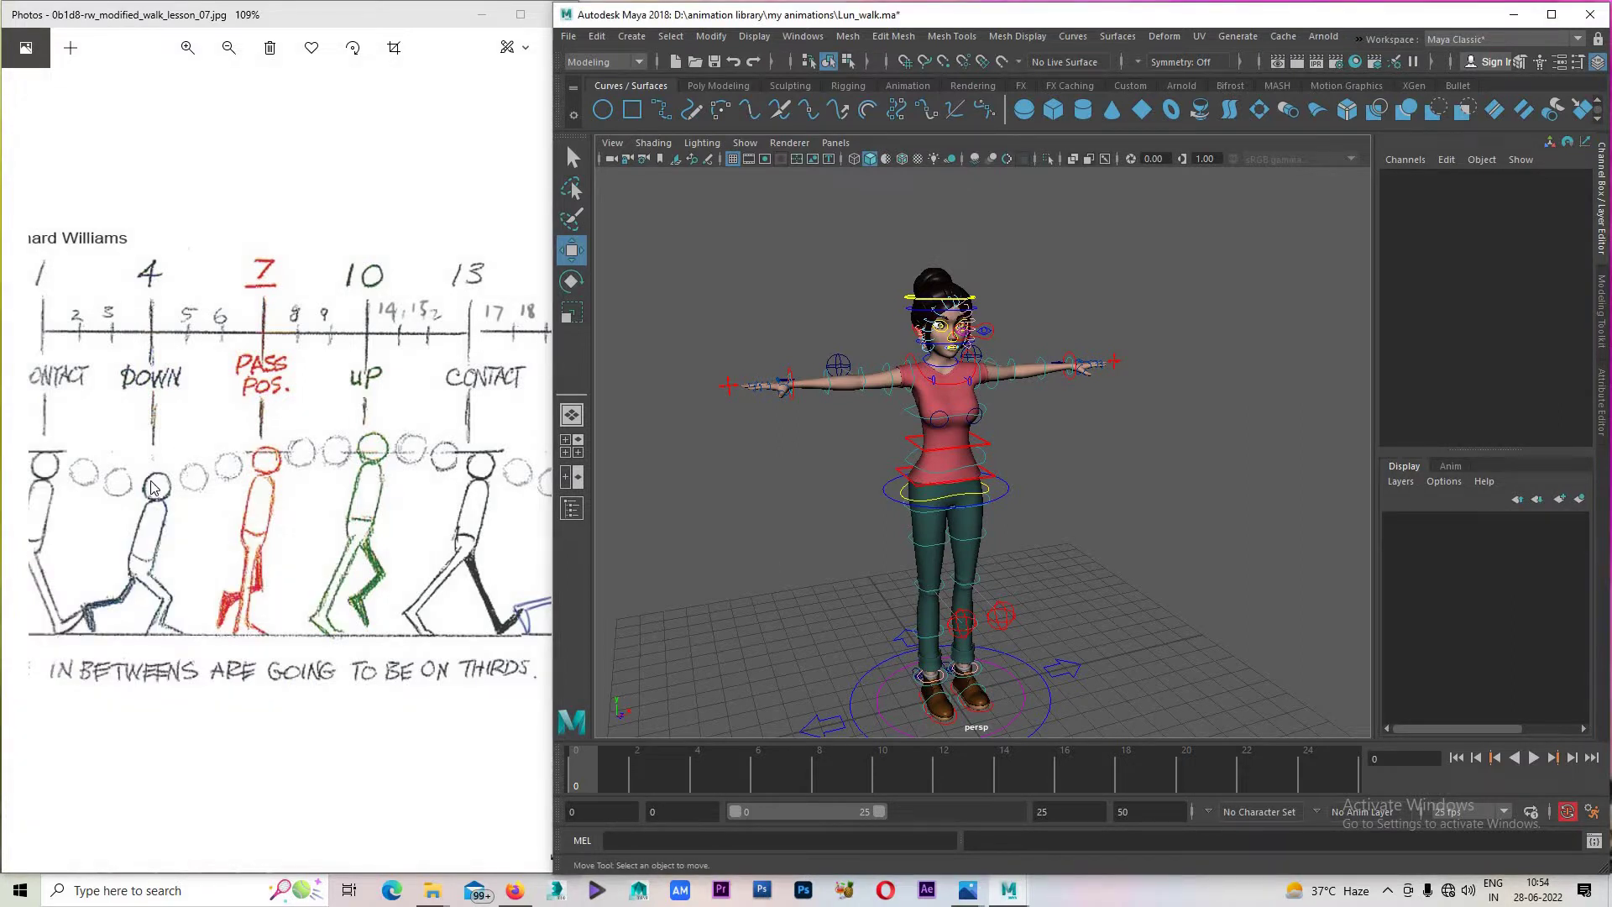
left_click_drag(195, 501, 237, 501)
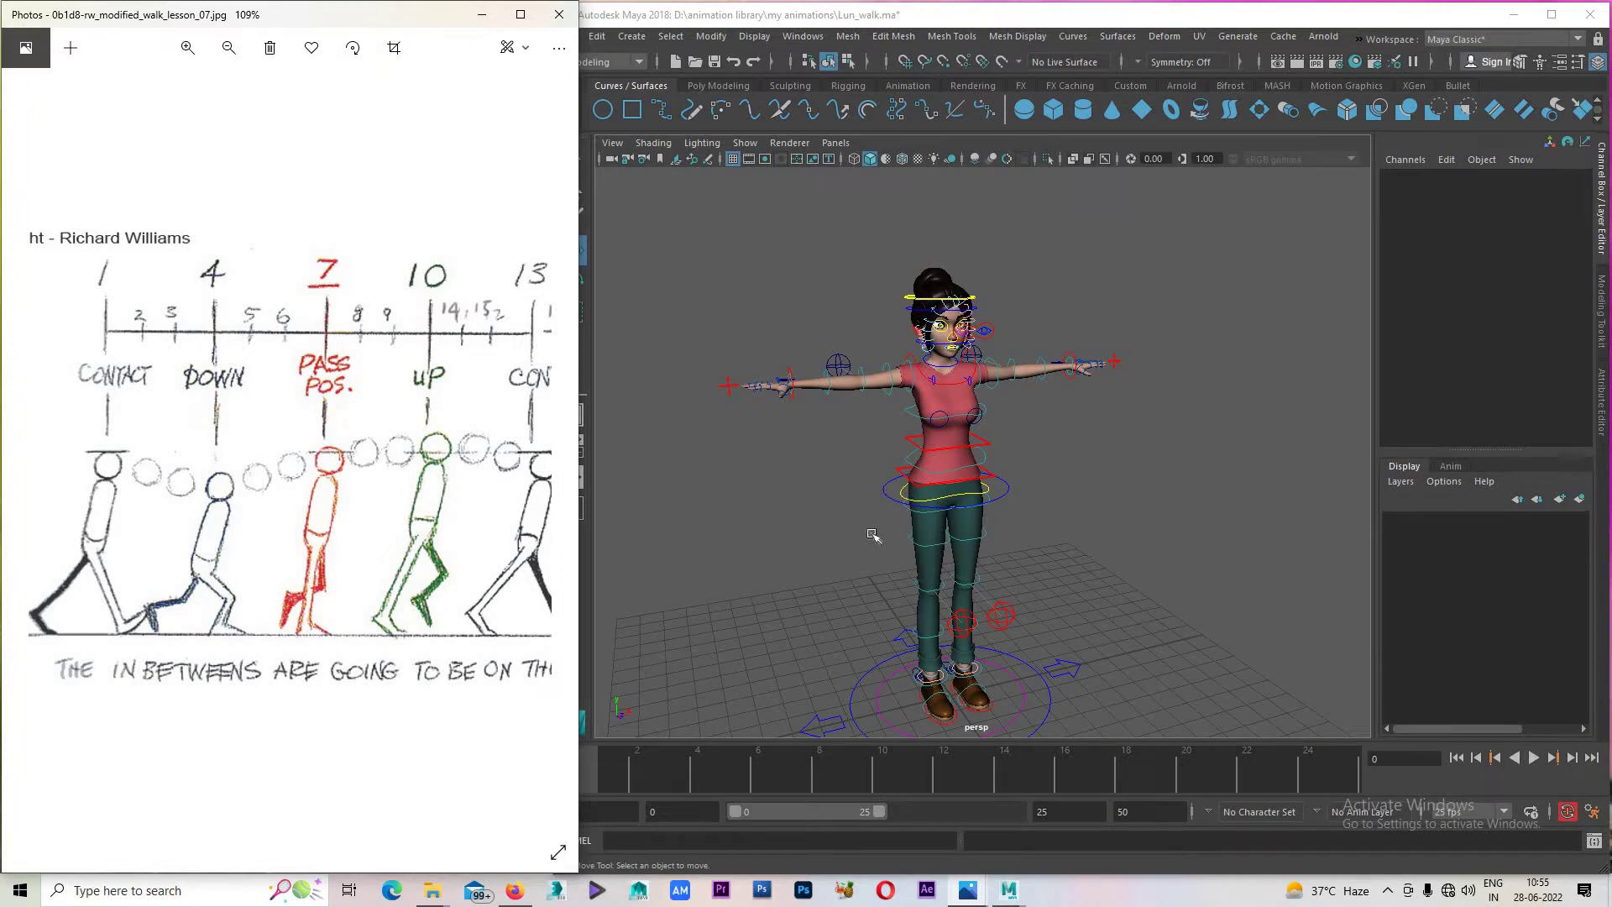
left_click_drag(874, 535, 990, 554, "alt")
key("space")
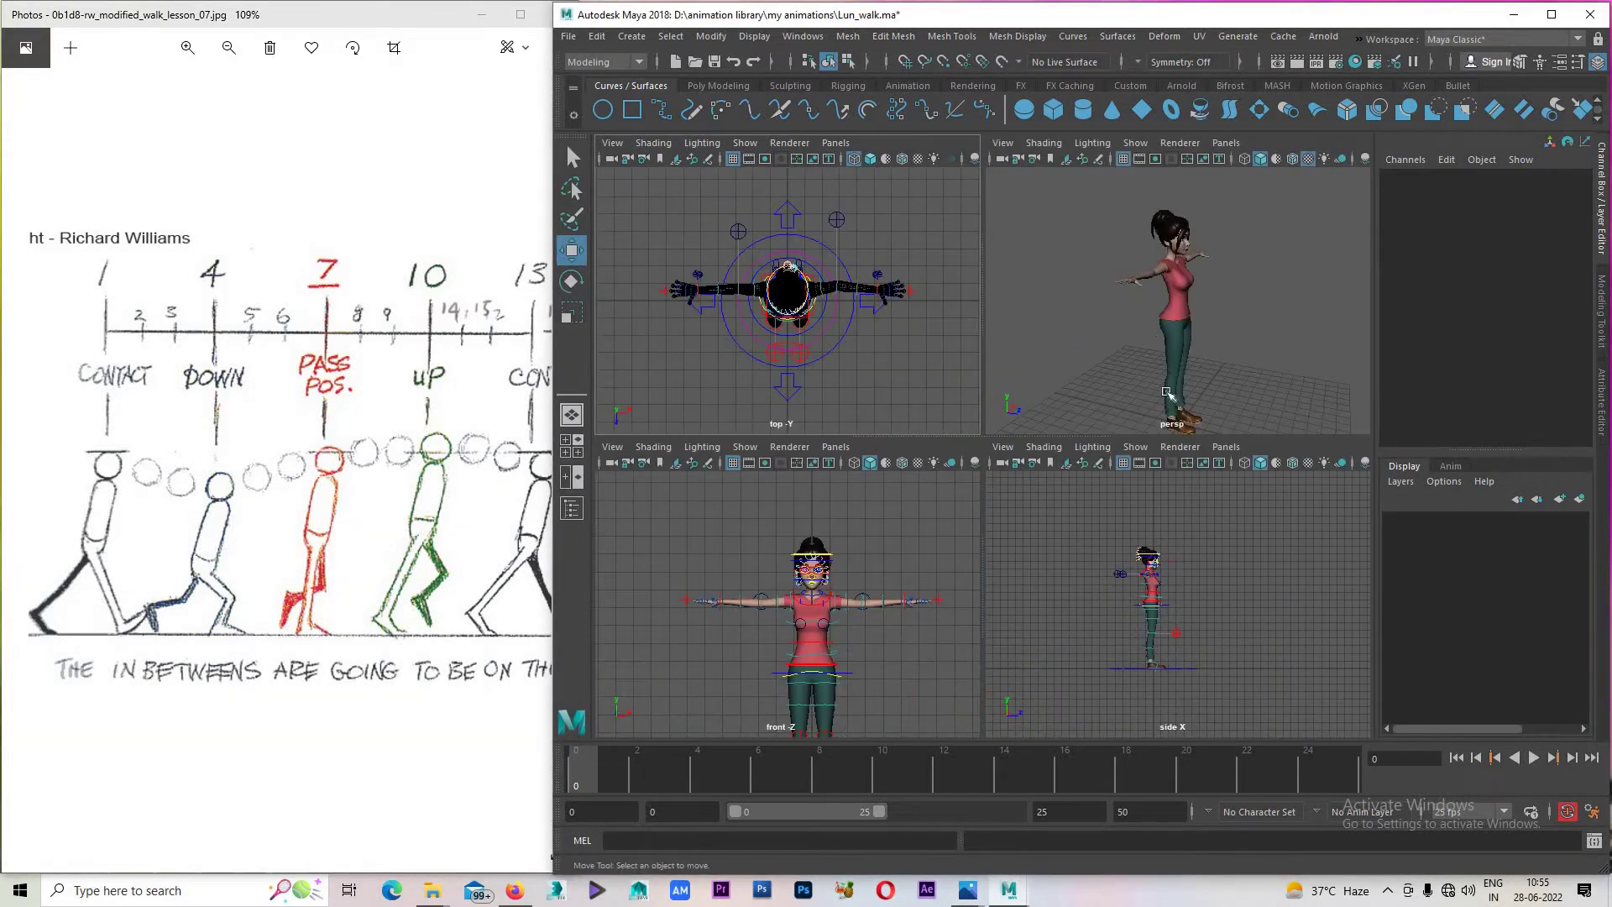
Reassign the panes to Left, Front and Perspective views with the Spacebar marking menu.
scroll(774, 617, "down", 3)
scroll(886, 677, "up", 3)
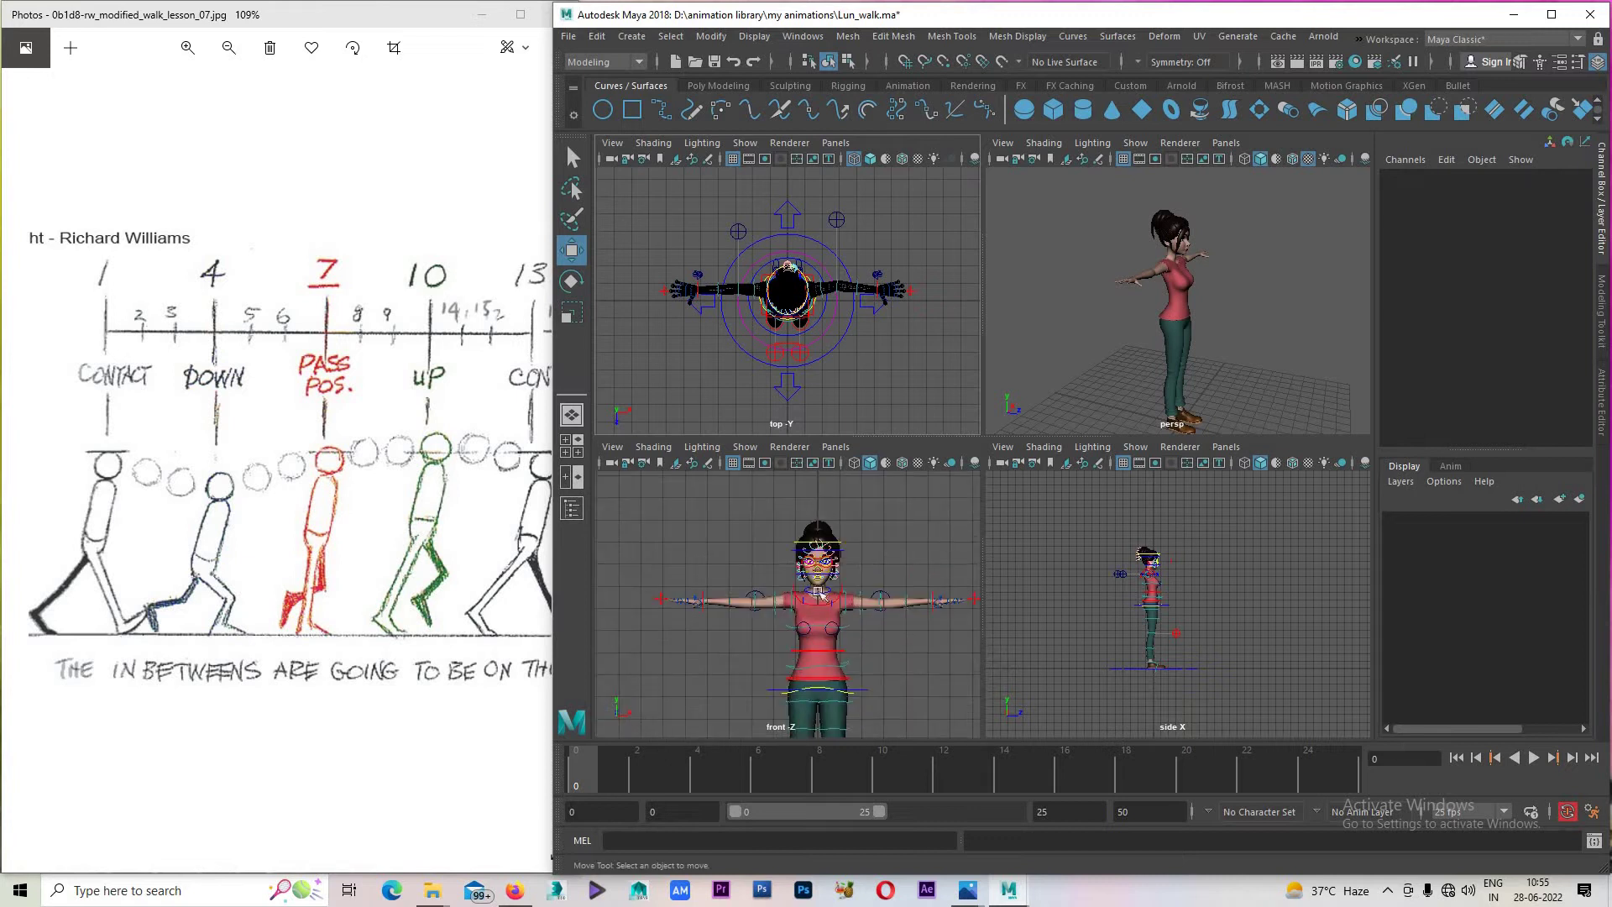
key("space")
mouse_move(809, 527)
left_mouse_down()
mouse_move(875, 534)
mouse_move(803, 550)
left_mouse_up()
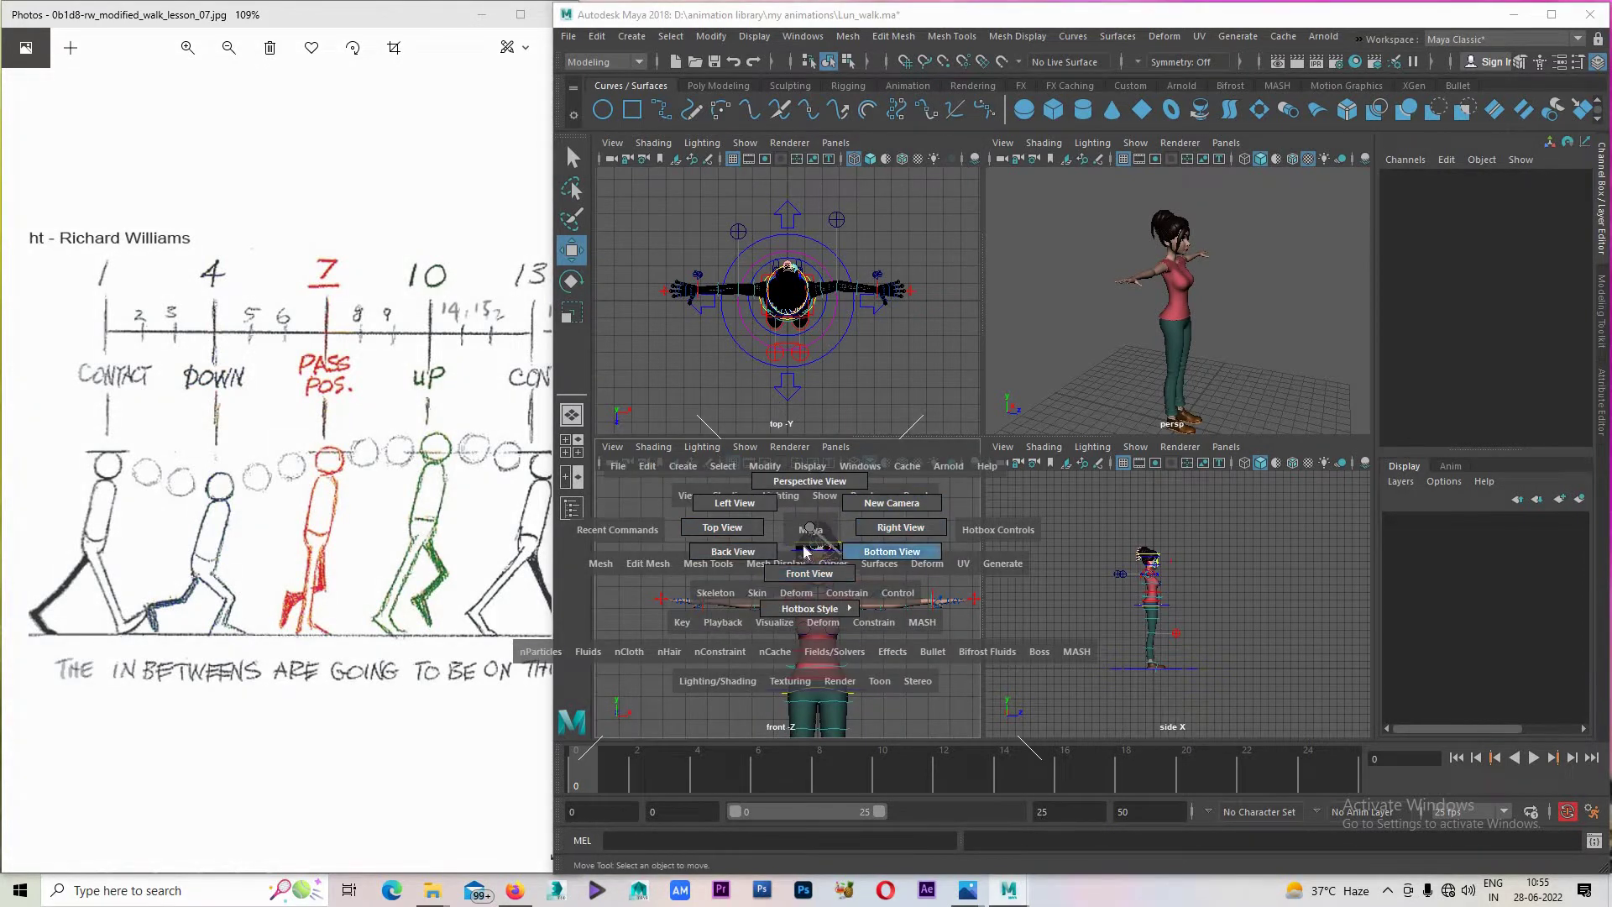
left_click_drag(803, 551, 709, 502)
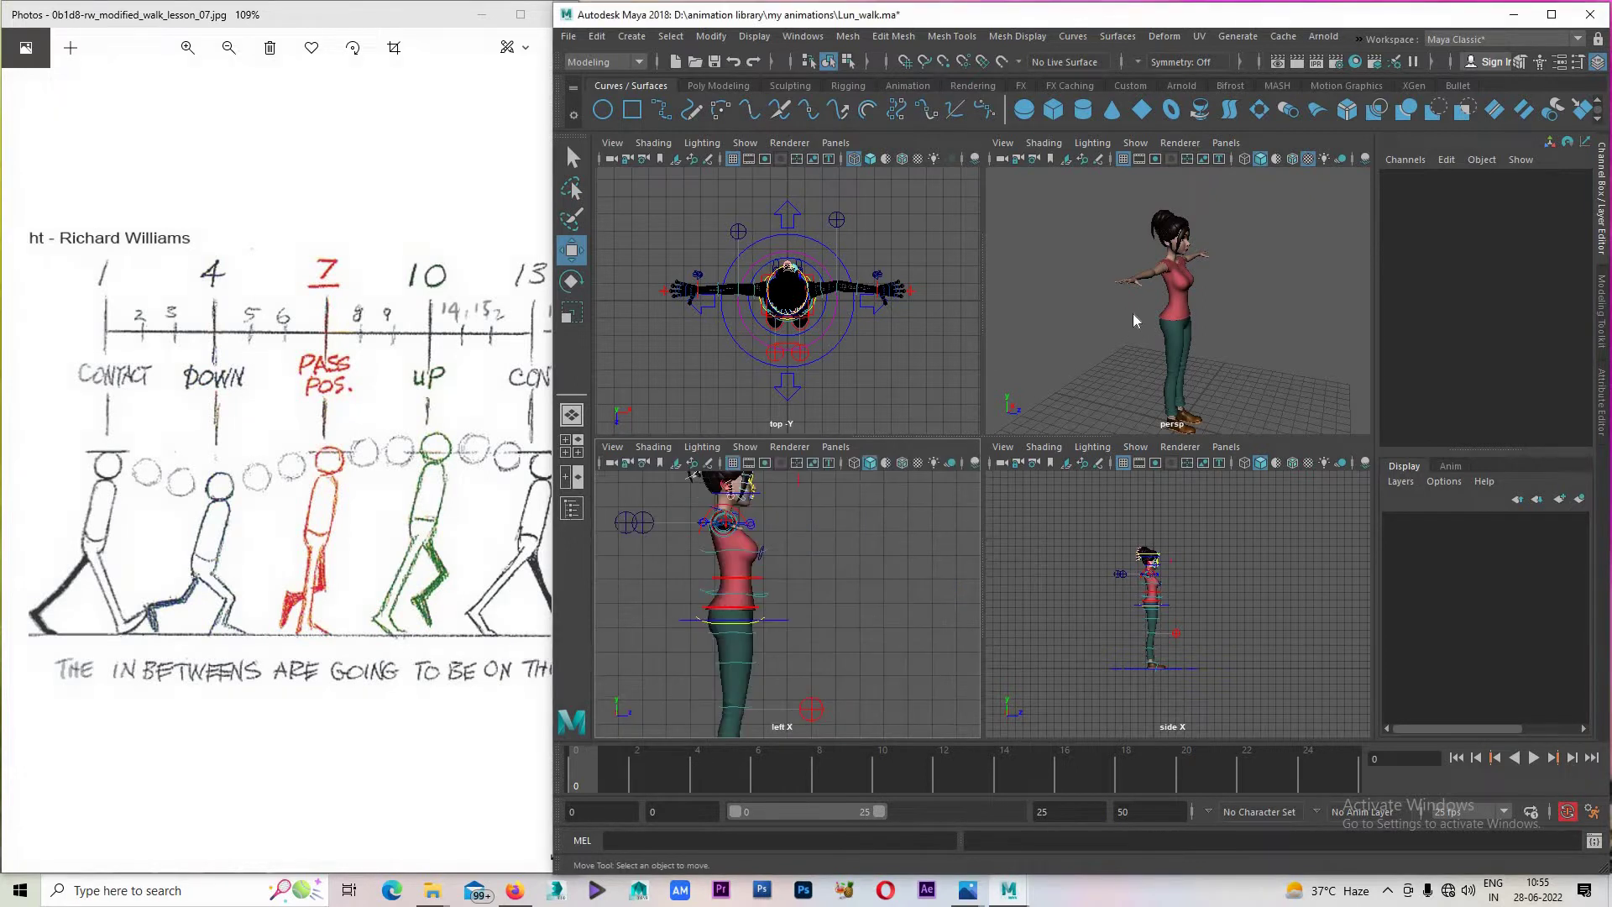
key("space")
left_click_drag(1132, 314, 1133, 359)
key("space")
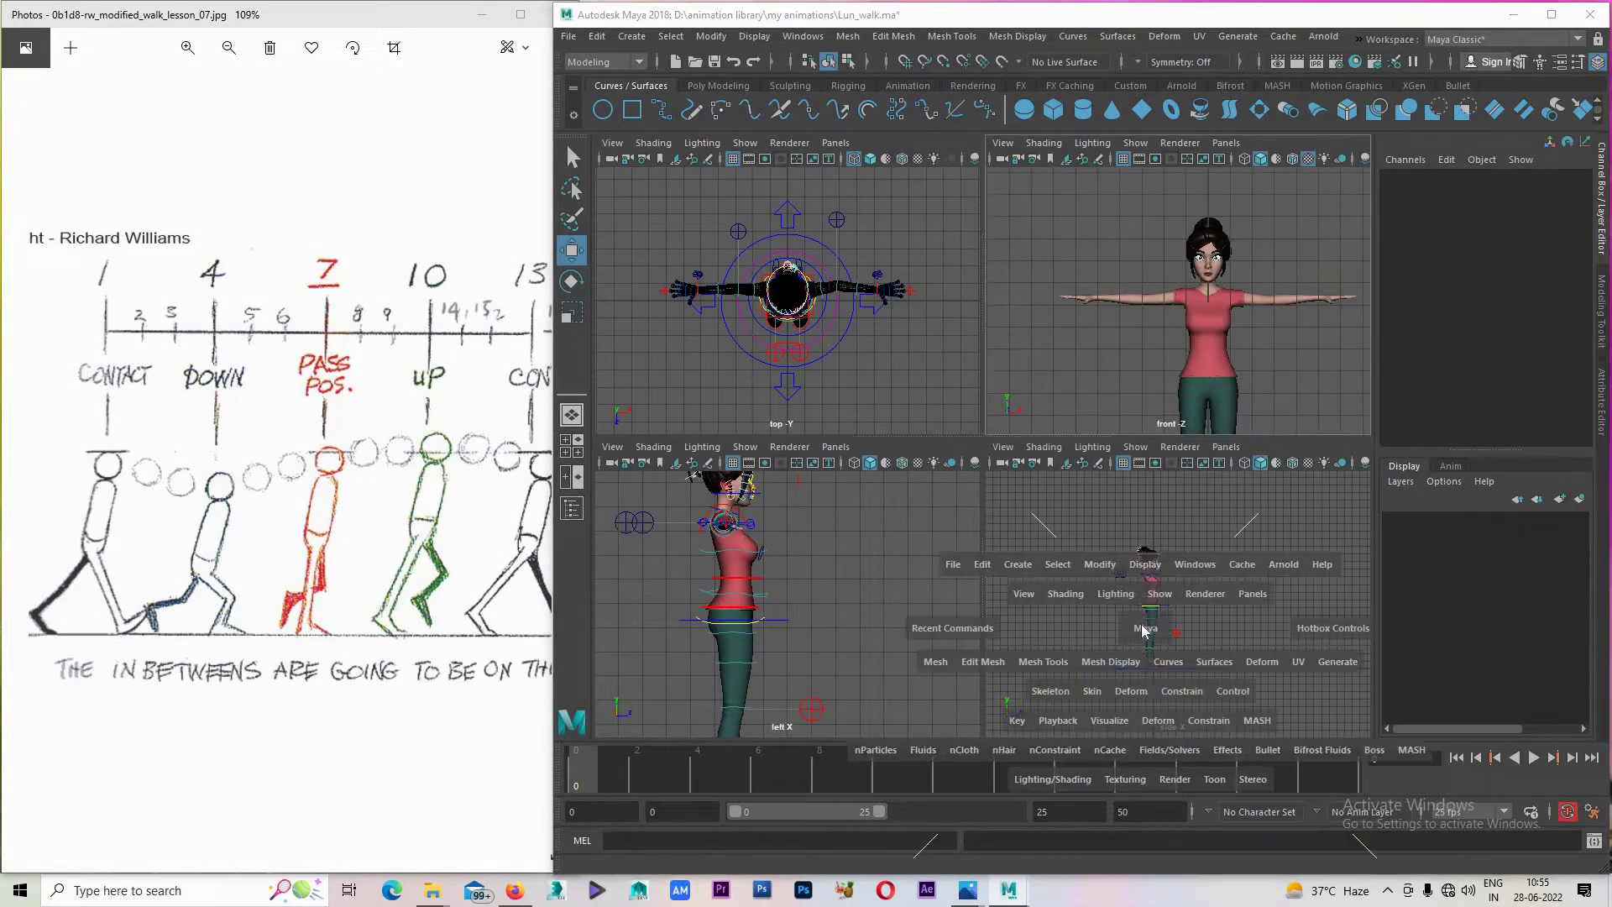
left_click_drag(1144, 630, 1147, 578)
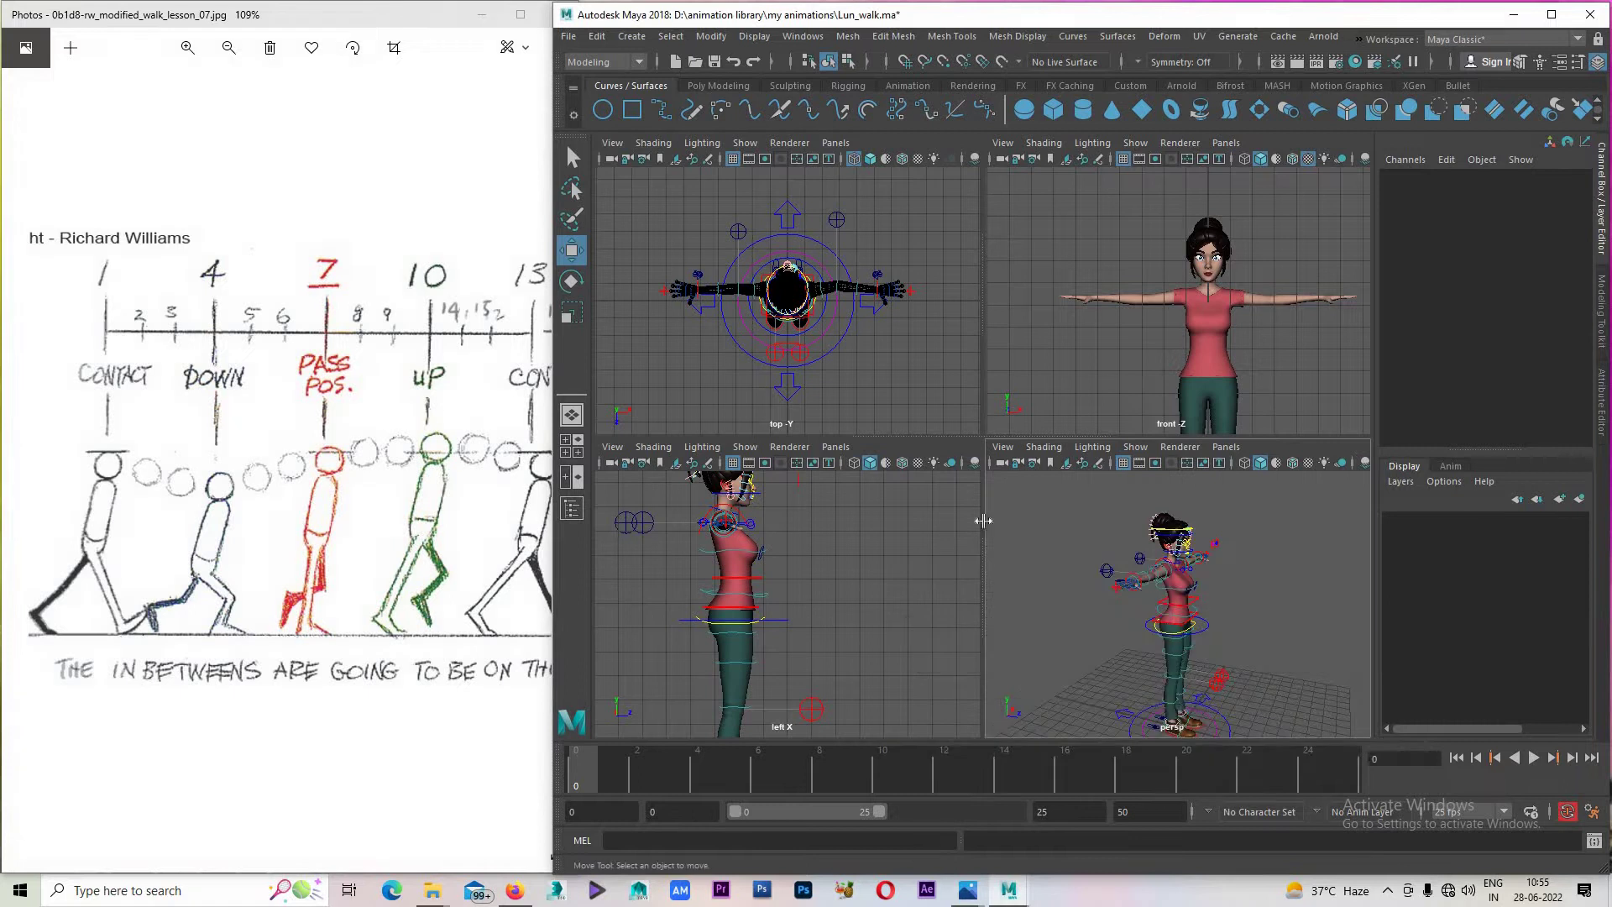
Maximise the perspective pane and orbit it to face the character.
scroll(887, 551, "down", 5)
scroll(887, 551, "up", 4)
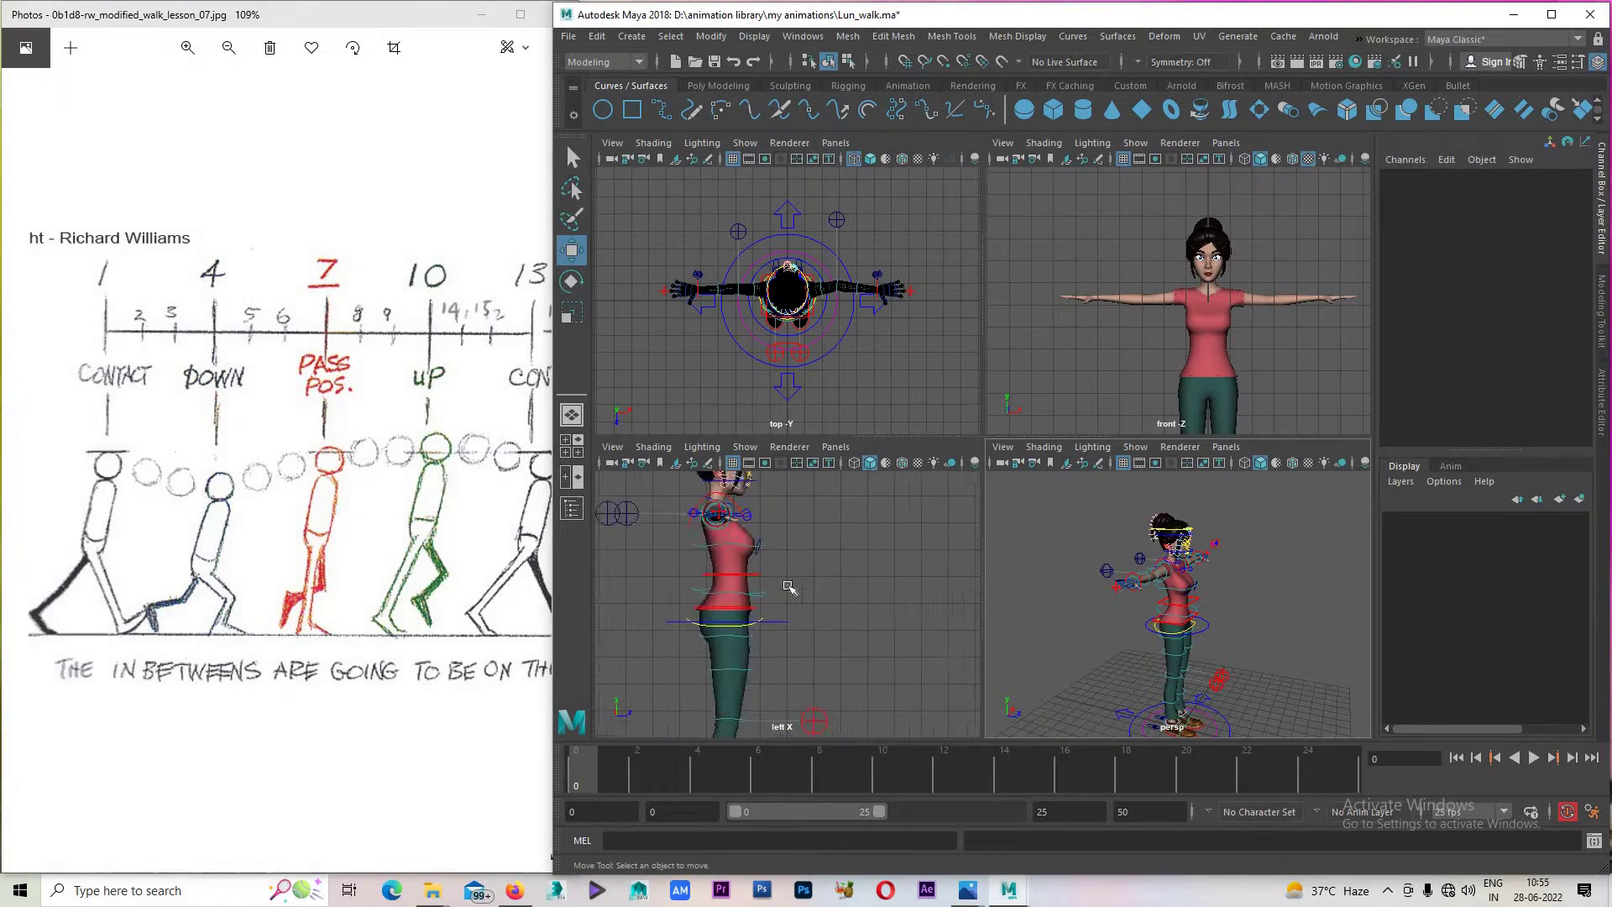
scroll(1159, 338, "down", 3)
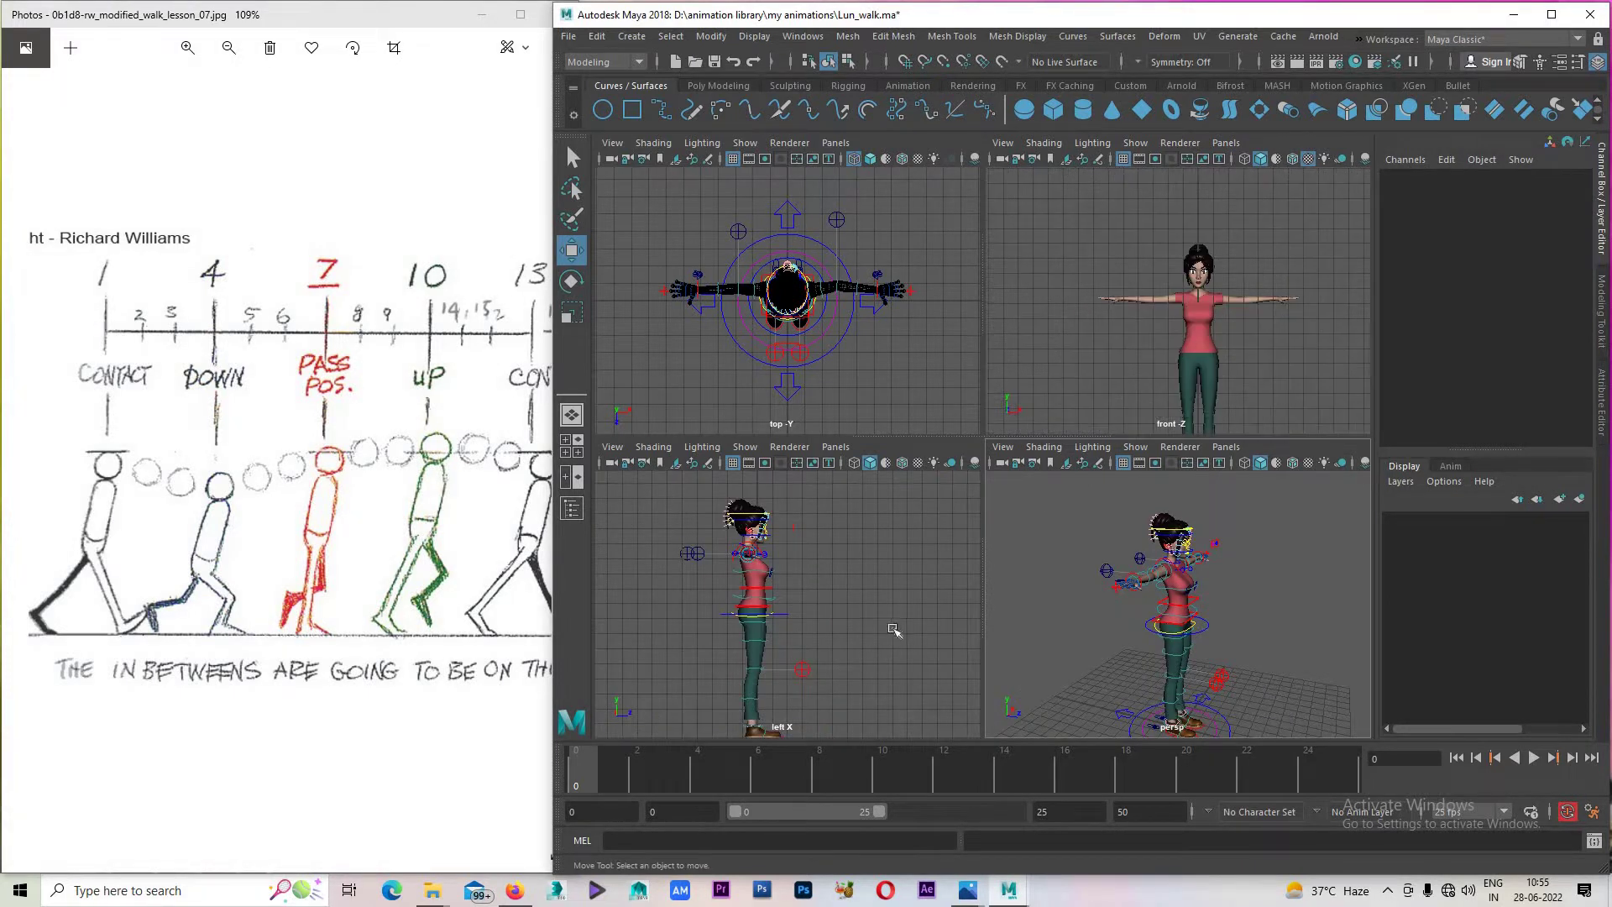
key("space")
left_click_drag(1048, 588, 966, 504, "alt")
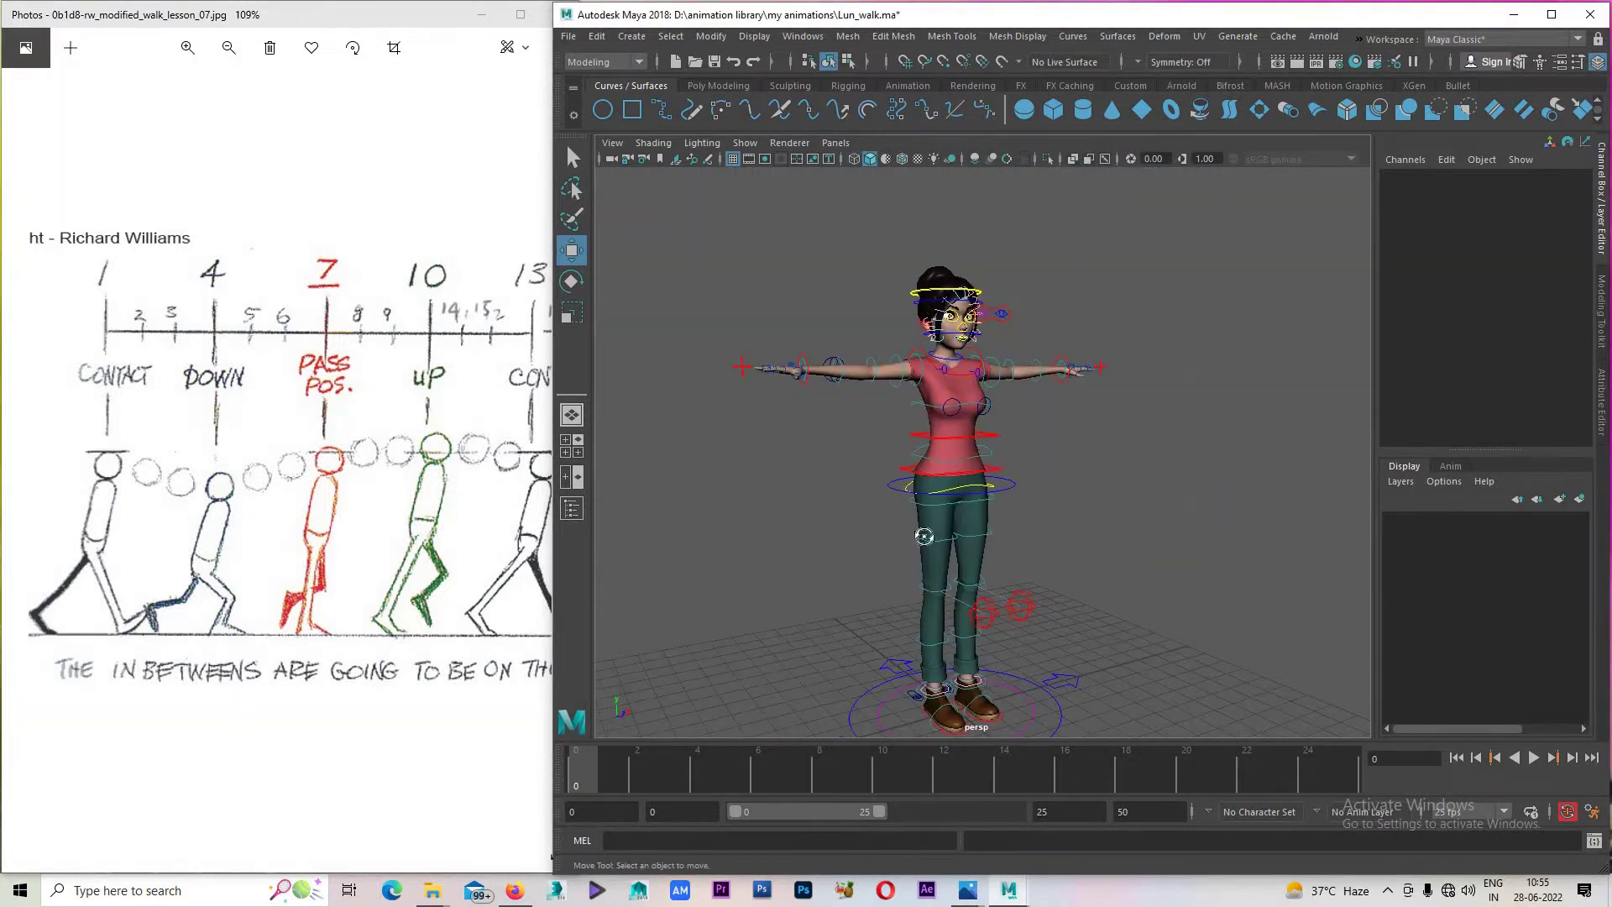
scroll(965, 503, "down", 3)
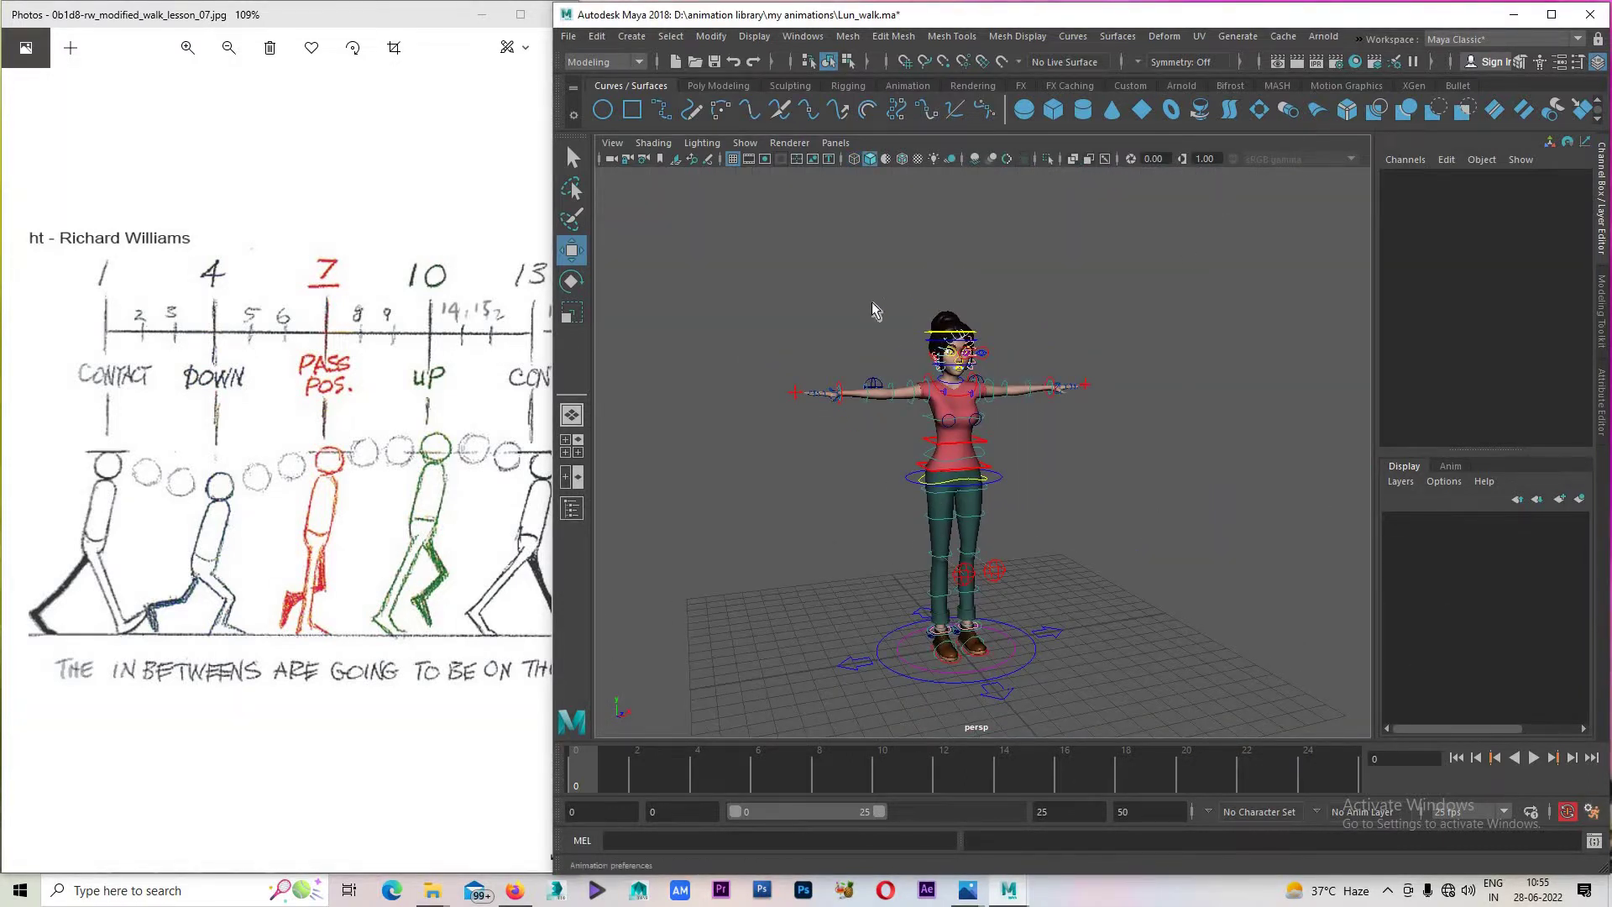
Open the Animation preferences and review the time slider, undo and ghosting settings.
left_click(1593, 811)
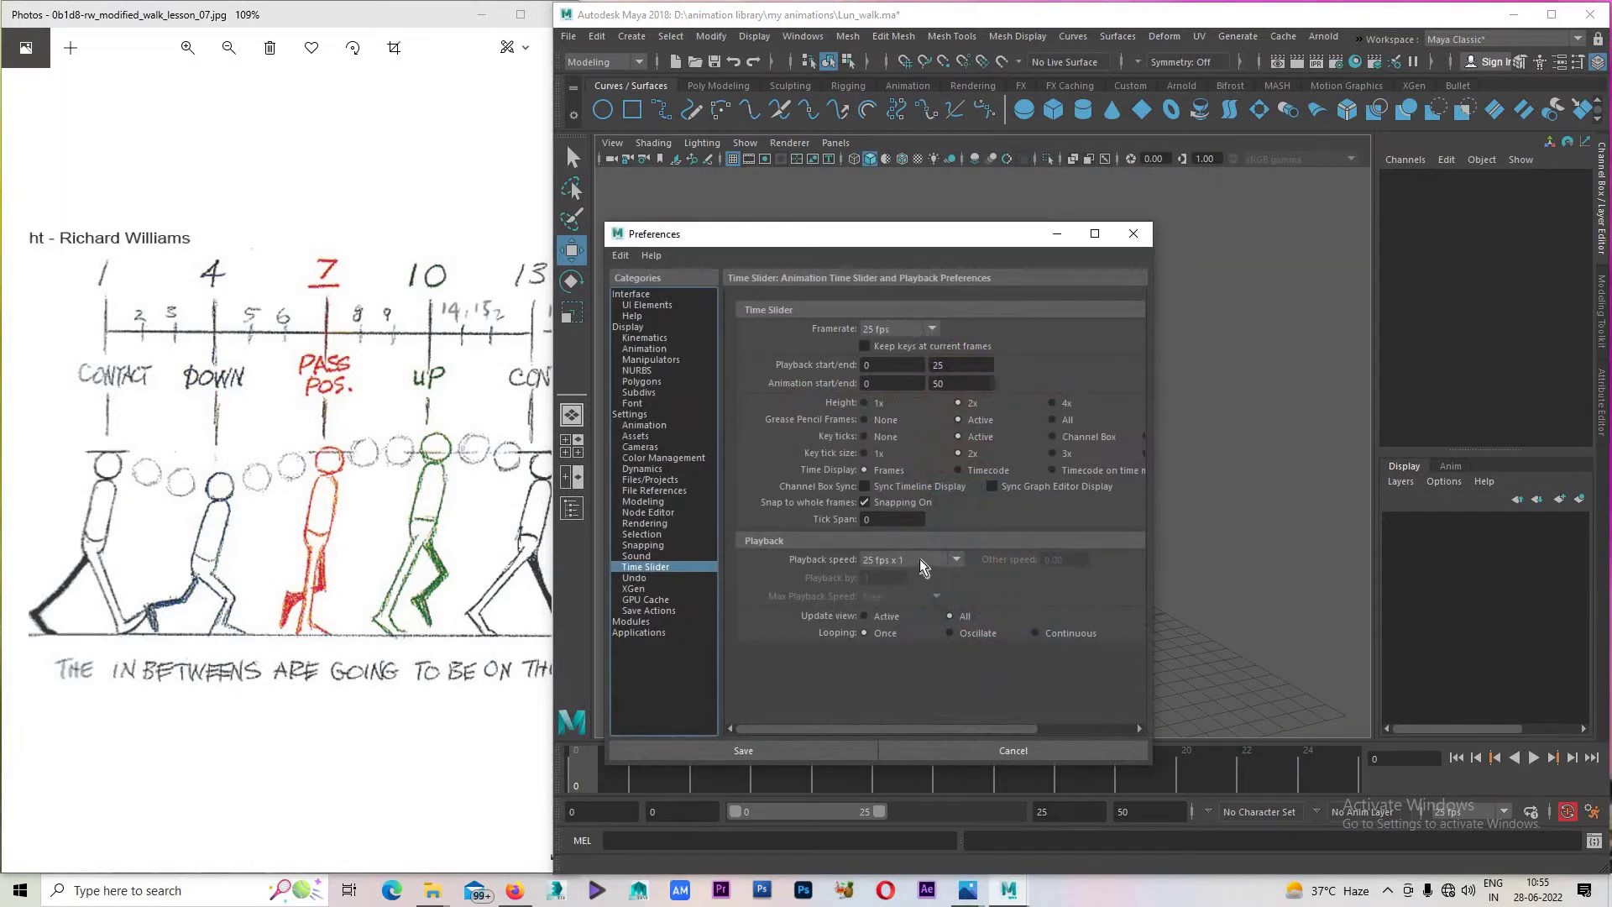
left_click(880, 403)
left_click(965, 398)
left_click(635, 578)
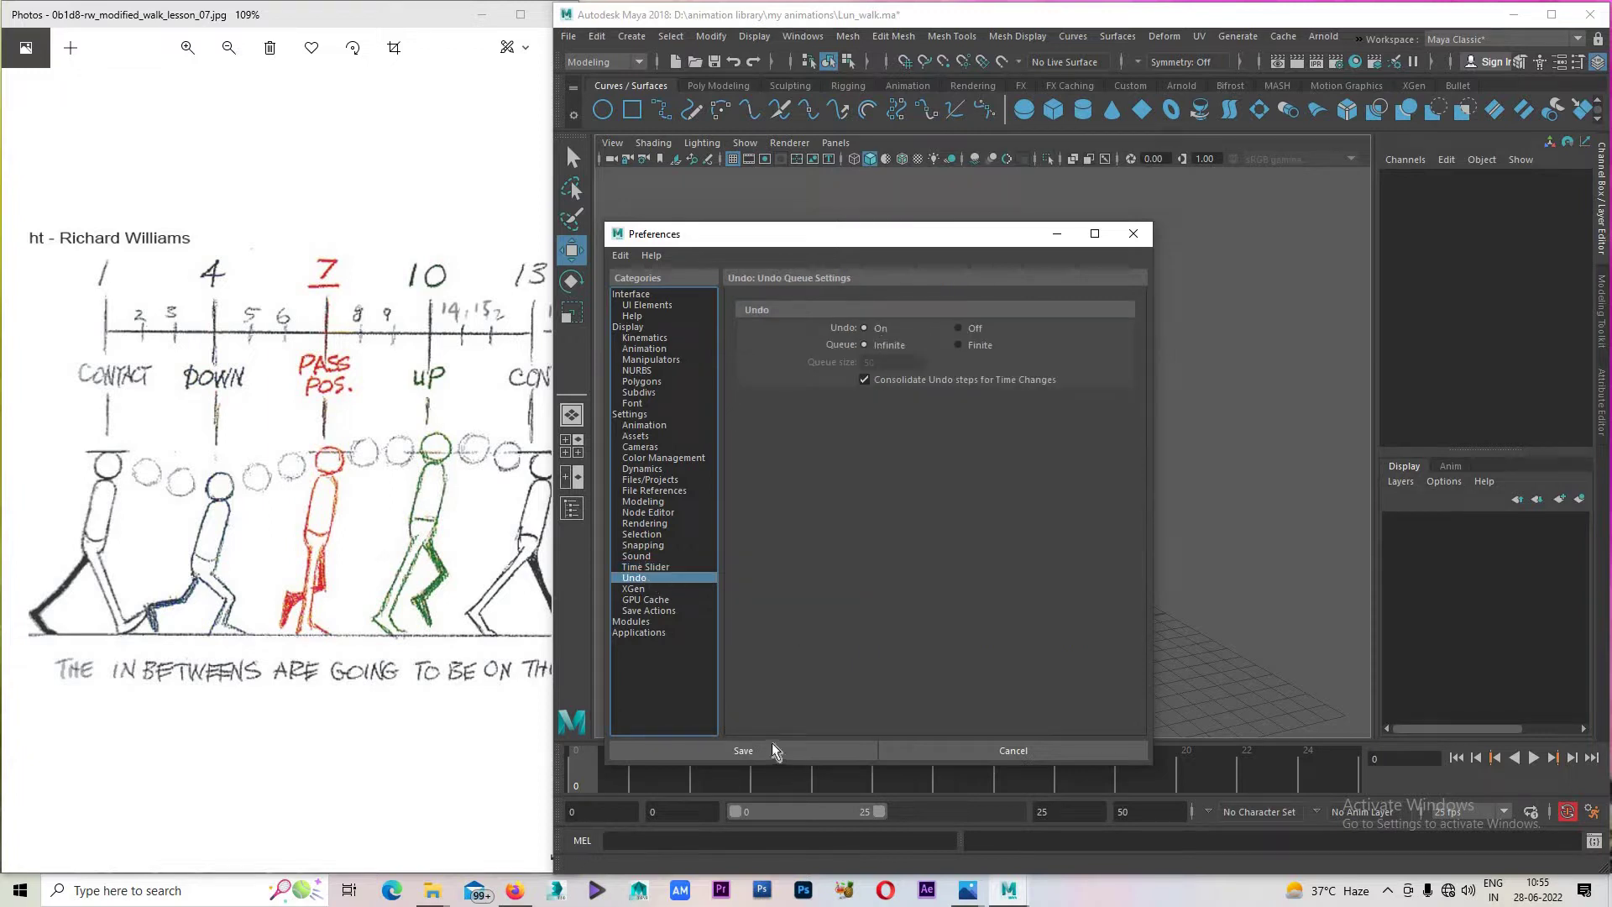
left_click(660, 348)
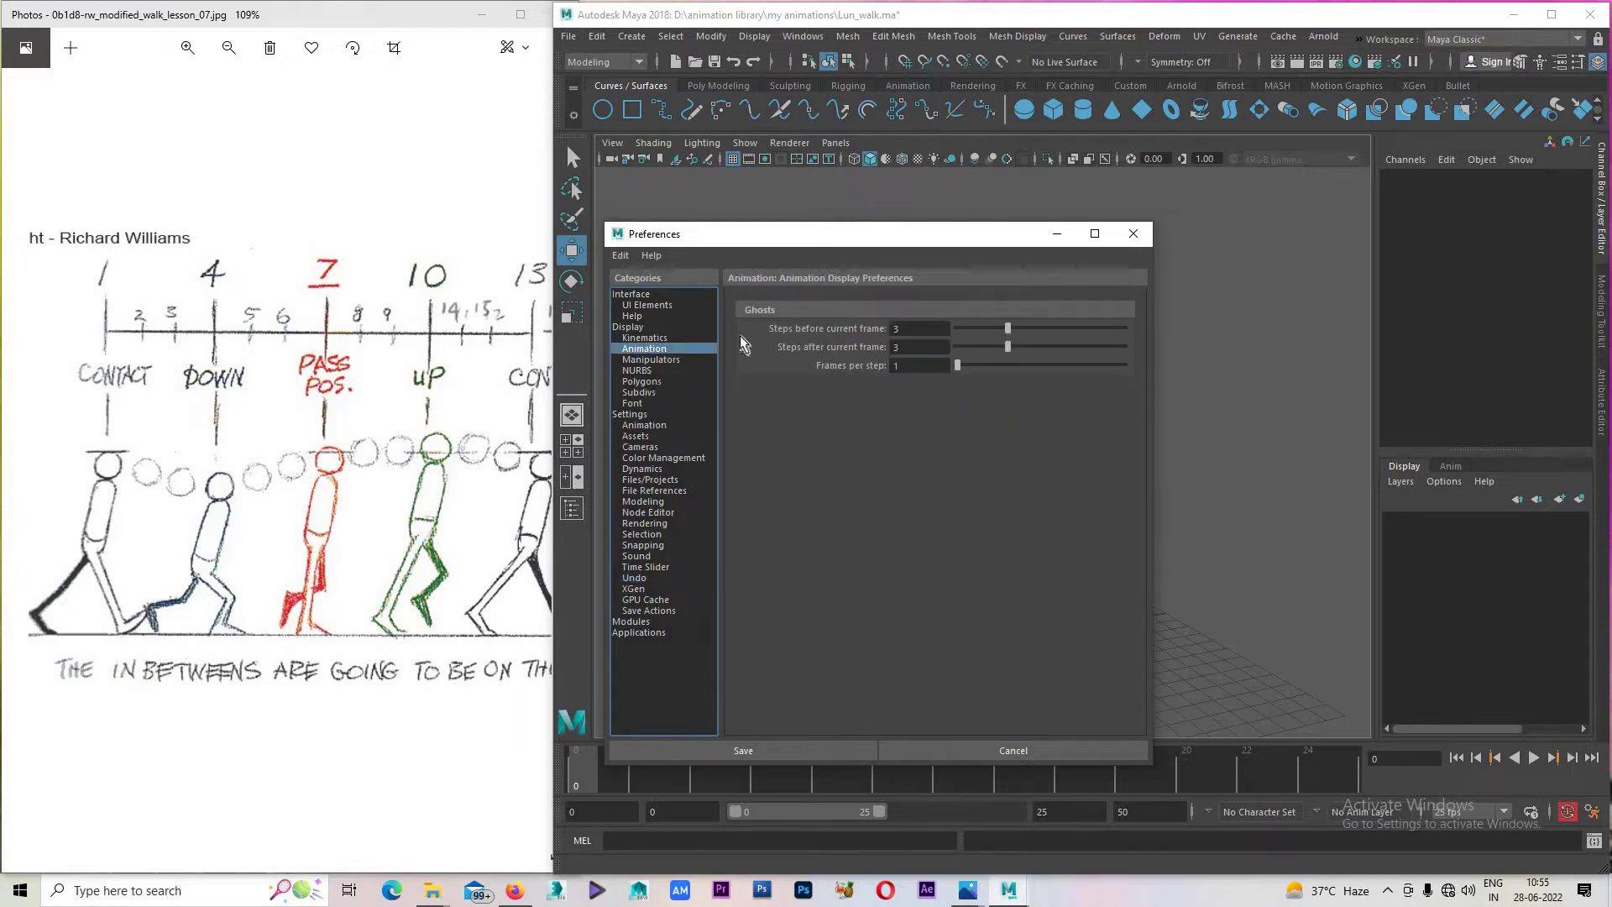
left_click(657, 425)
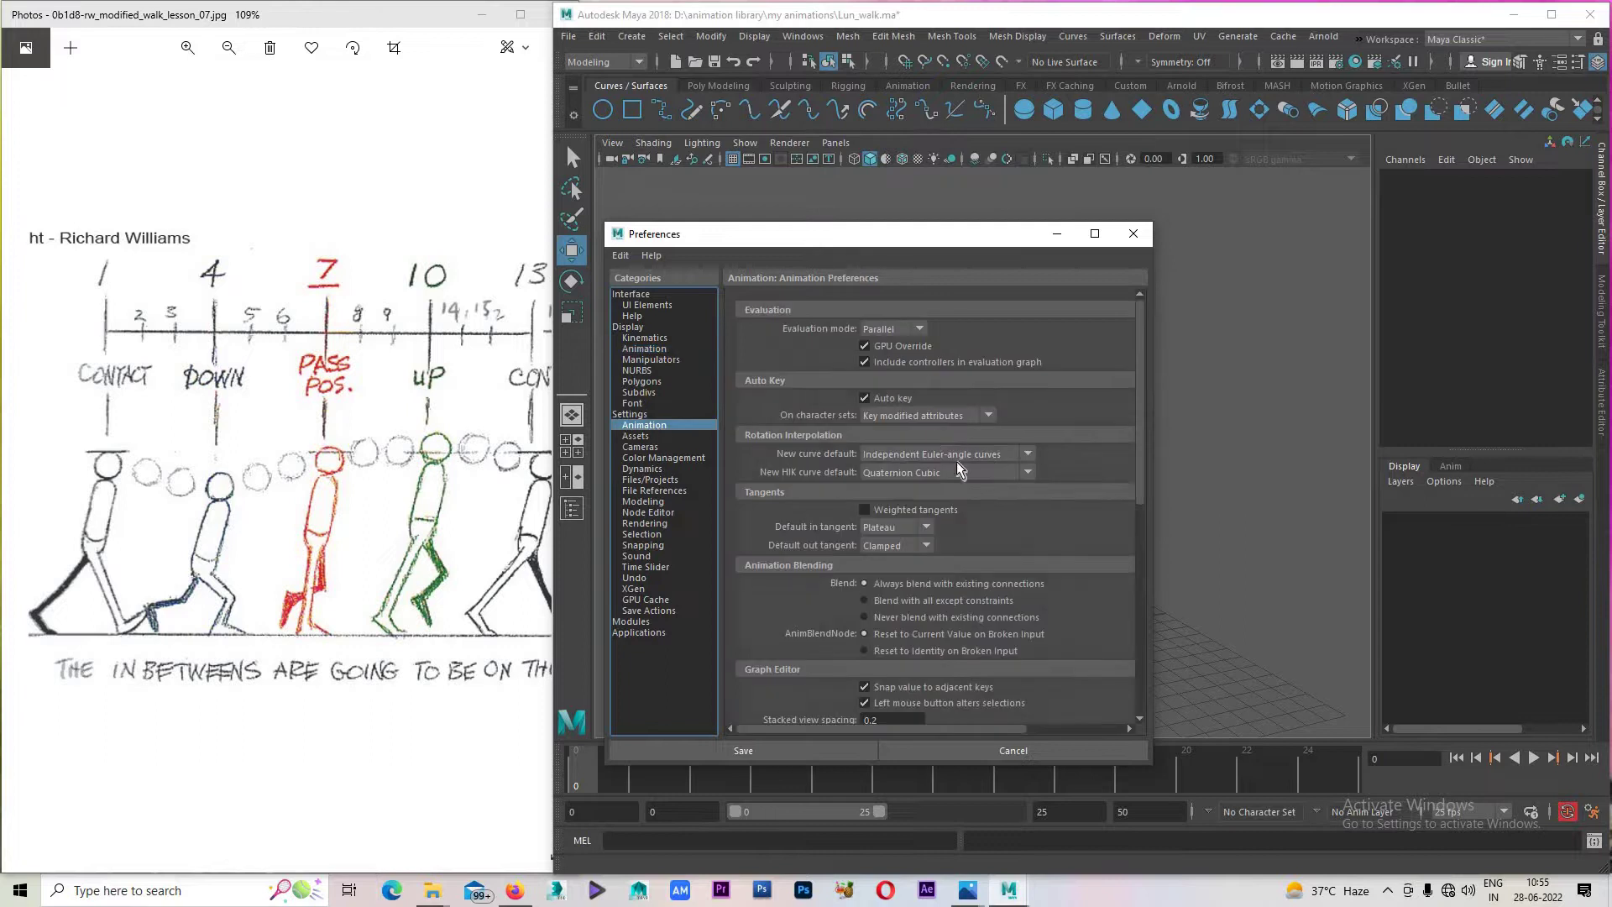
Set default tangents to Plateau in and Clamped out, then save the preferences.
left_click(917, 544)
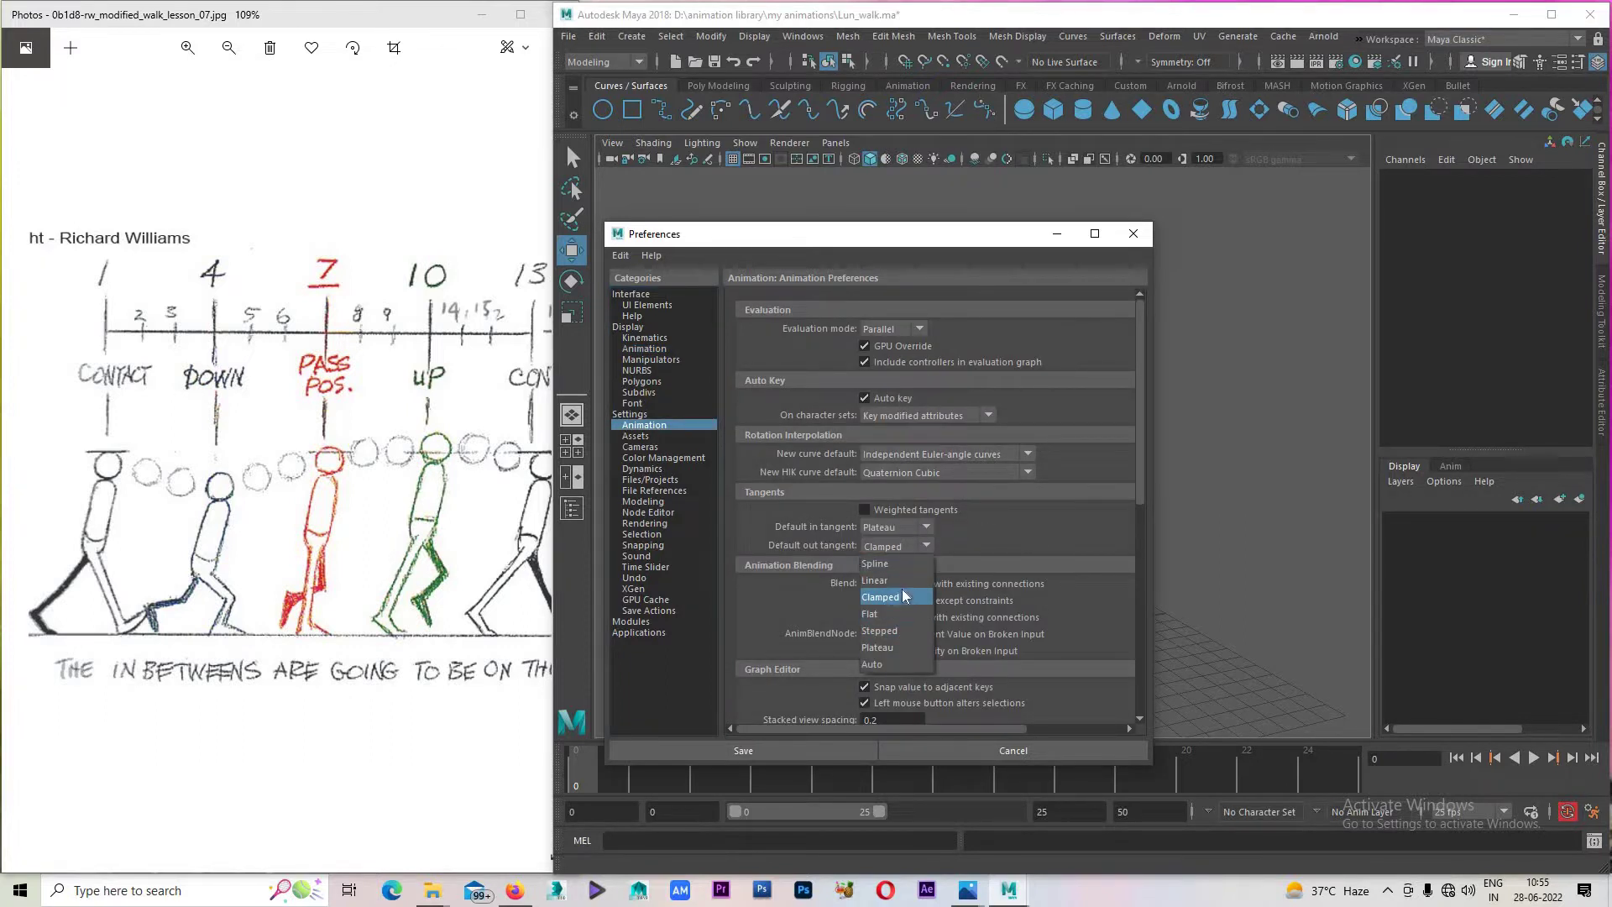
left_click(994, 533)
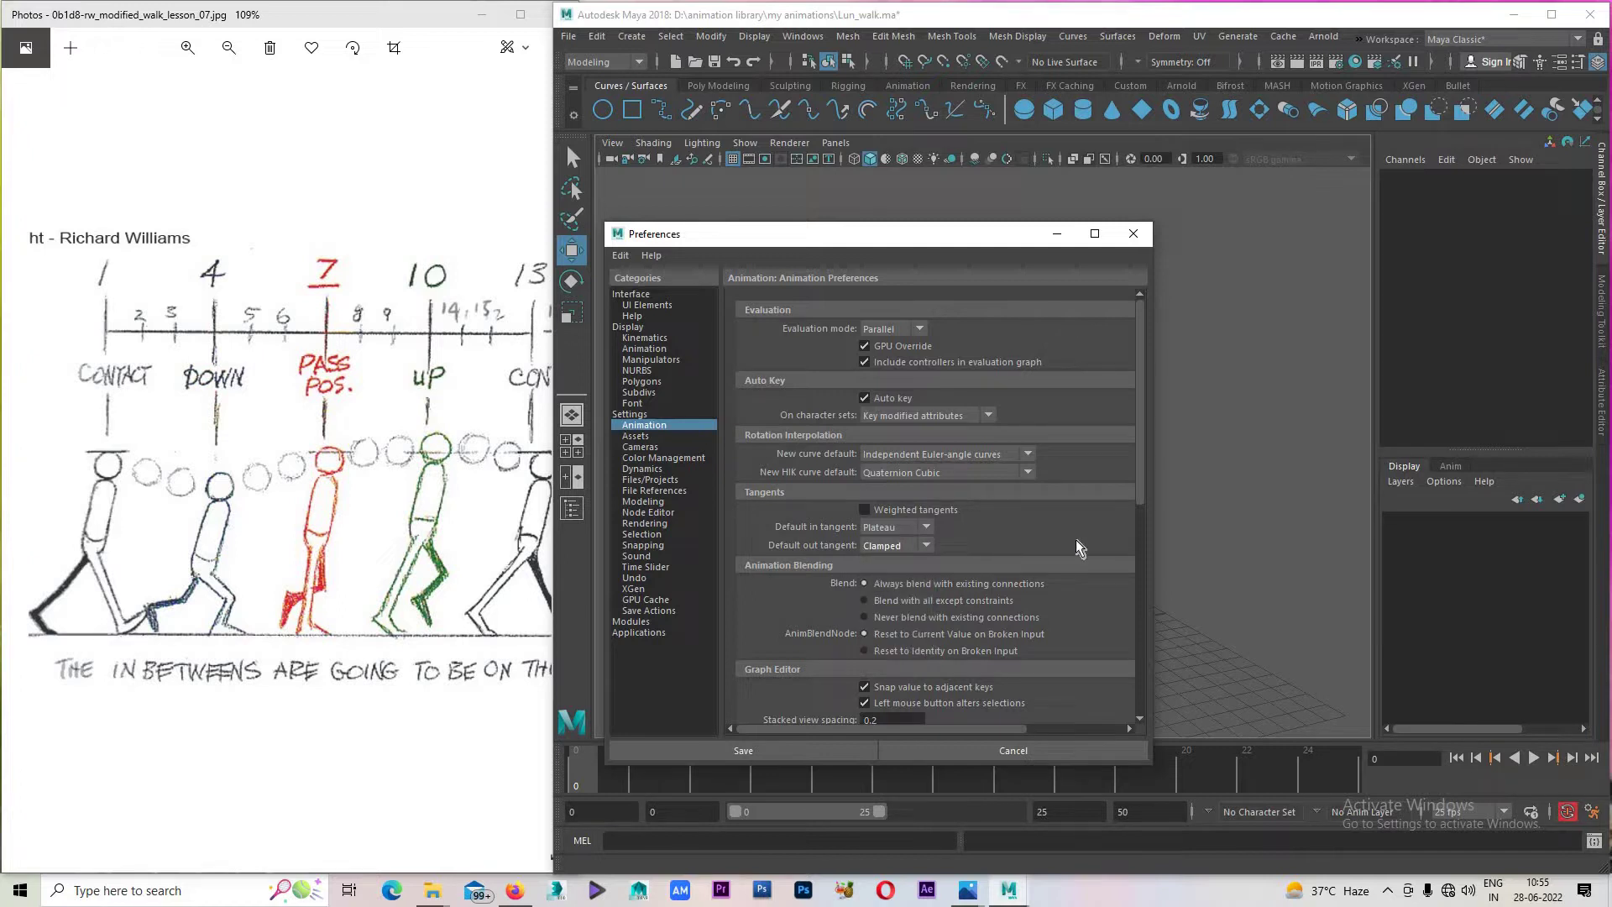
scroll(1121, 657, "down", 5)
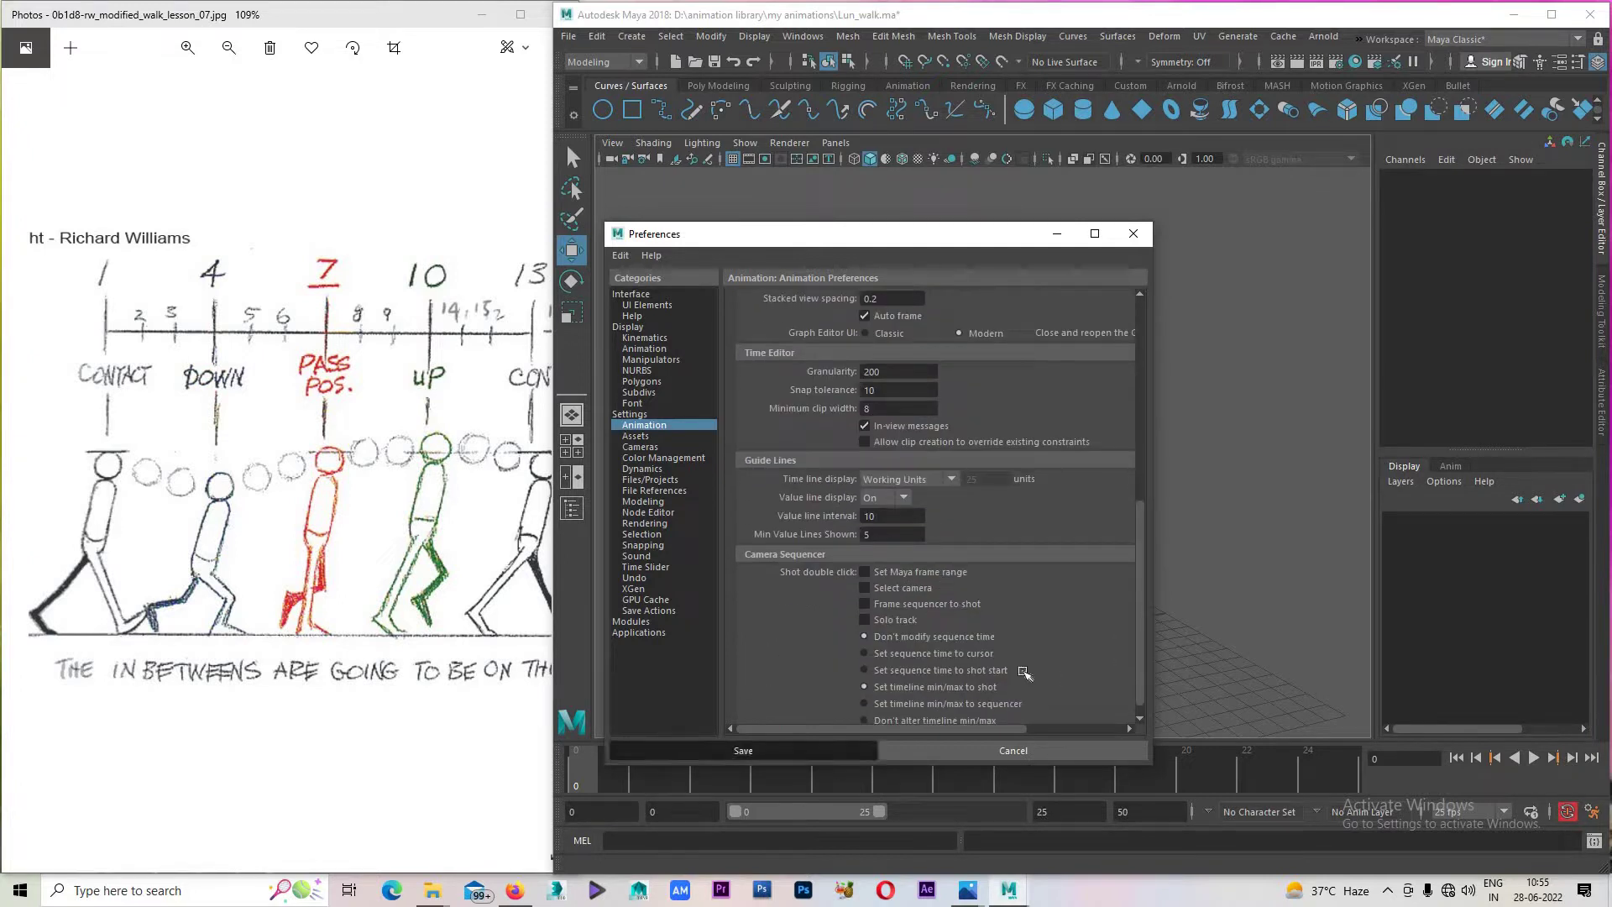
left_click(743, 749)
left_click_drag(962, 556, 1031, 684, "alt")
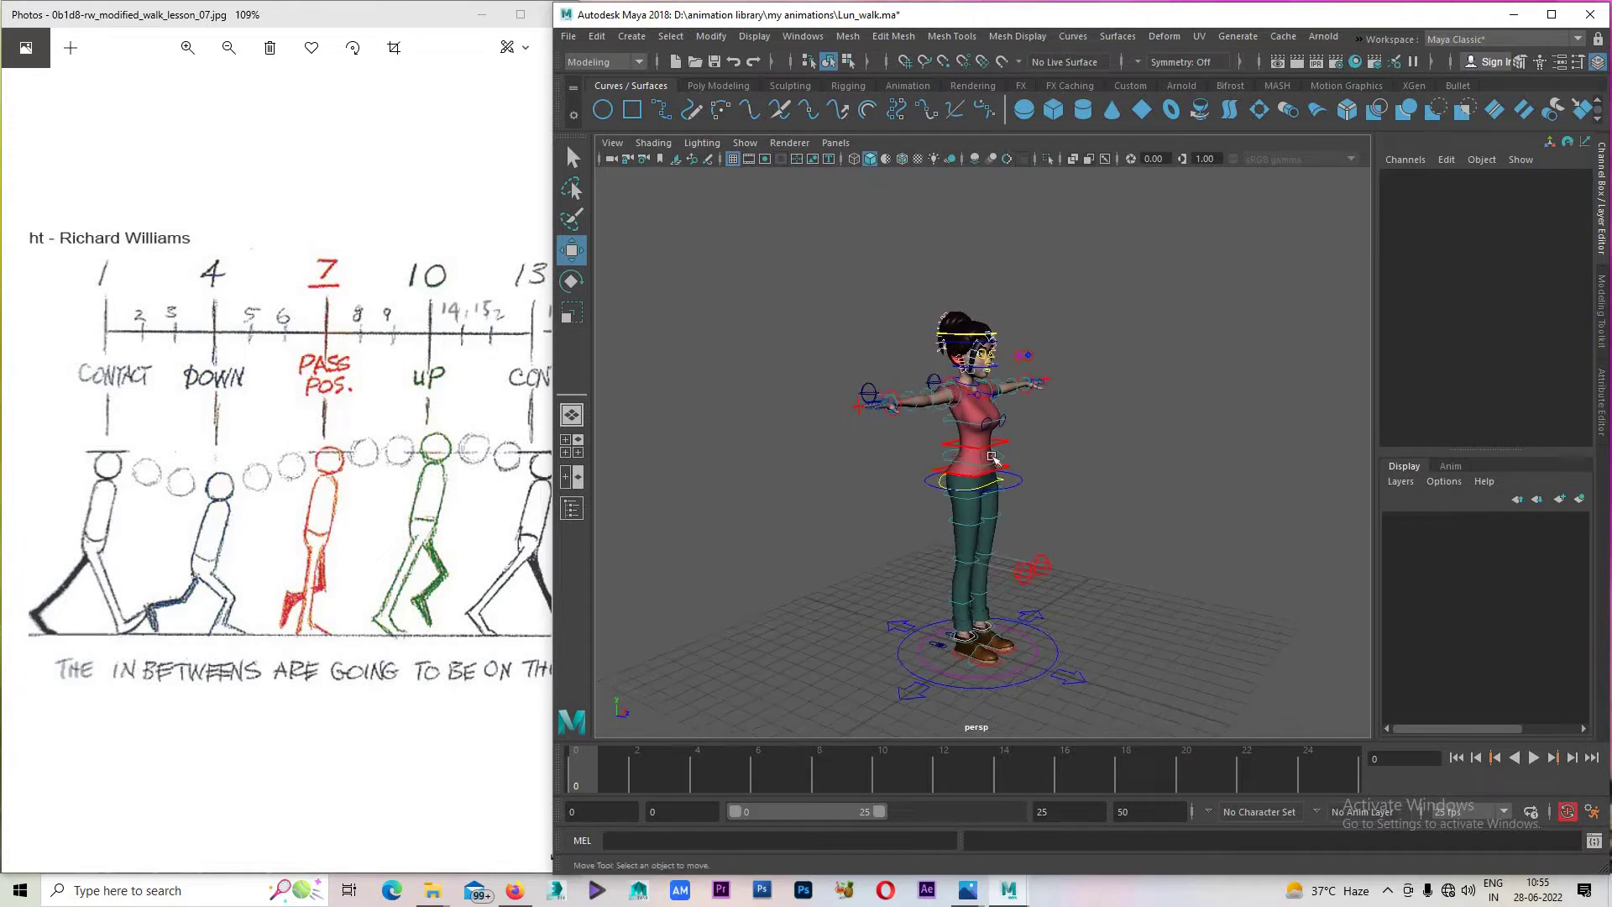
Marquee-select all the rig's controls and orbit to a three-quarter view.
scroll(1008, 227, "up", 2)
scroll(1074, 233, "up", 1)
mouse_move(1098, 218)
left_mouse_down()
mouse_move(613, 737)
mouse_move(755, 672)
left_mouse_up()
mouse_move(915, 601)
left_mouse_down("alt")
mouse_move(941, 607)
mouse_move(999, 529)
left_mouse_up("alt")
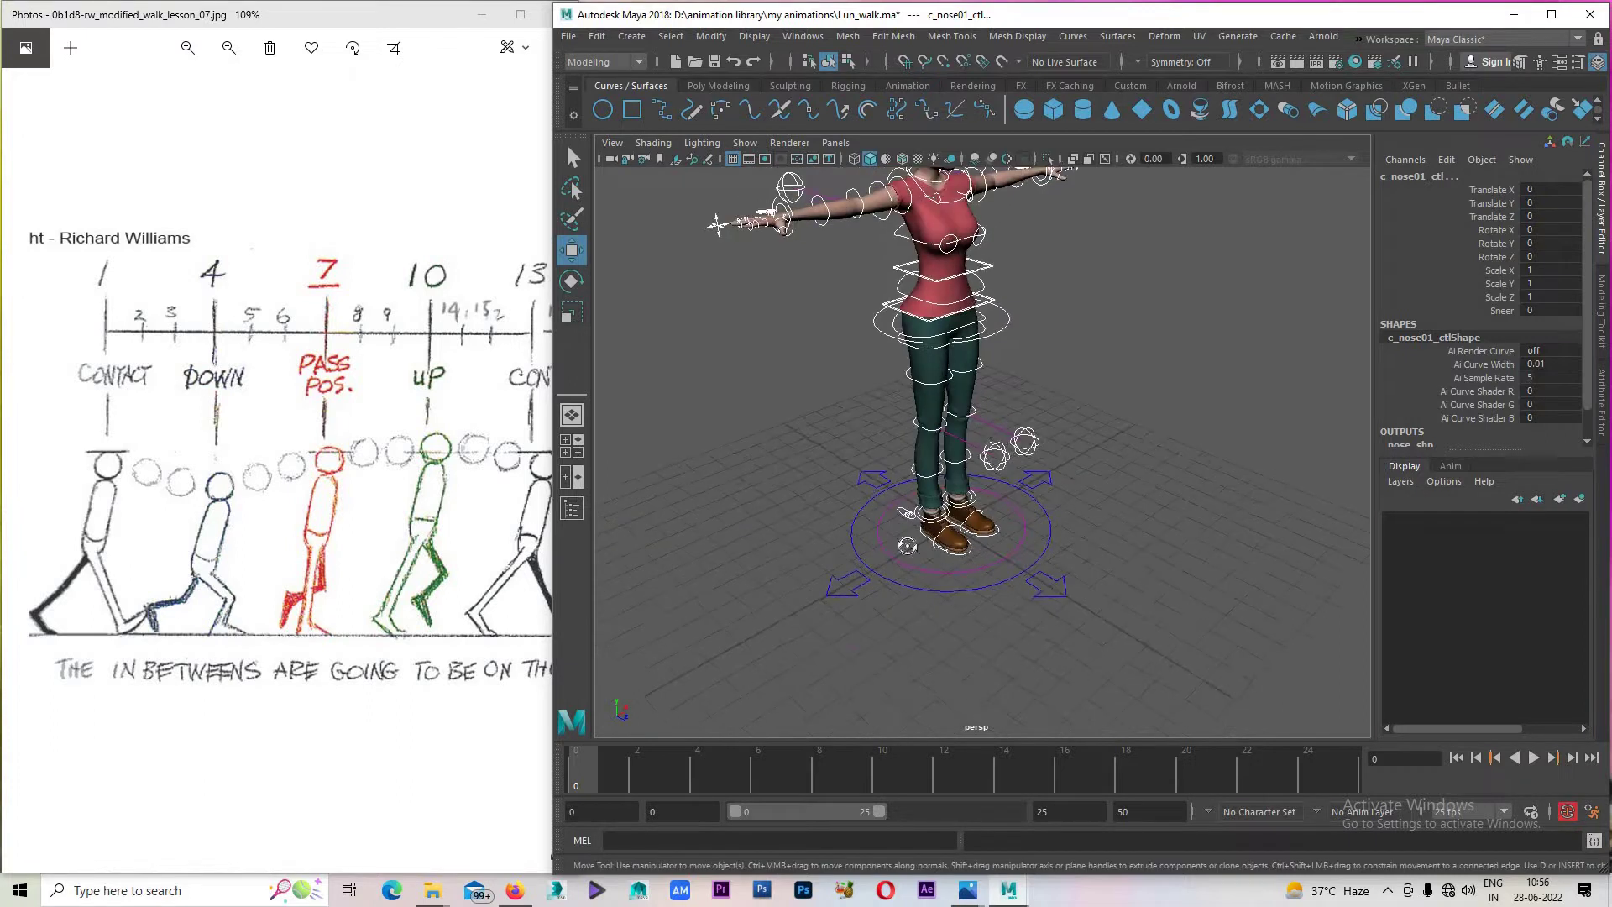
scroll(1001, 527, "up", 3)
scroll(1000, 527, "down", 2)
scroll(1025, 468, "down", 5)
left_click_drag(1025, 470, 890, 471, "alt")
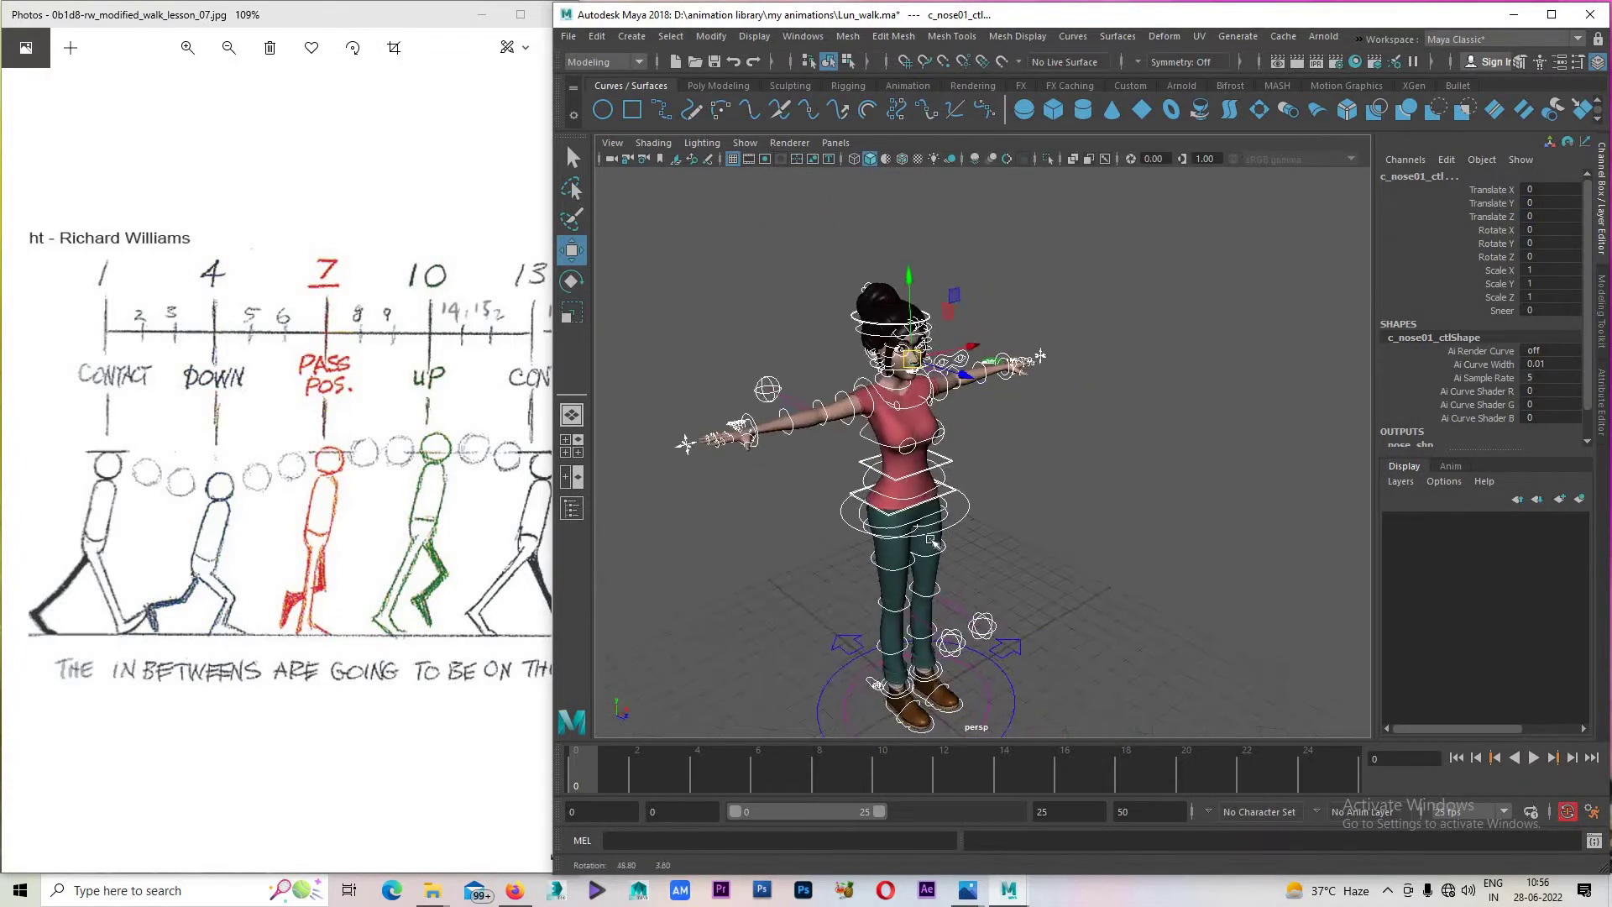
Hide the polygon mesh and key all selected controls at frame 0, toggling Auto Key.
left_click(745, 143)
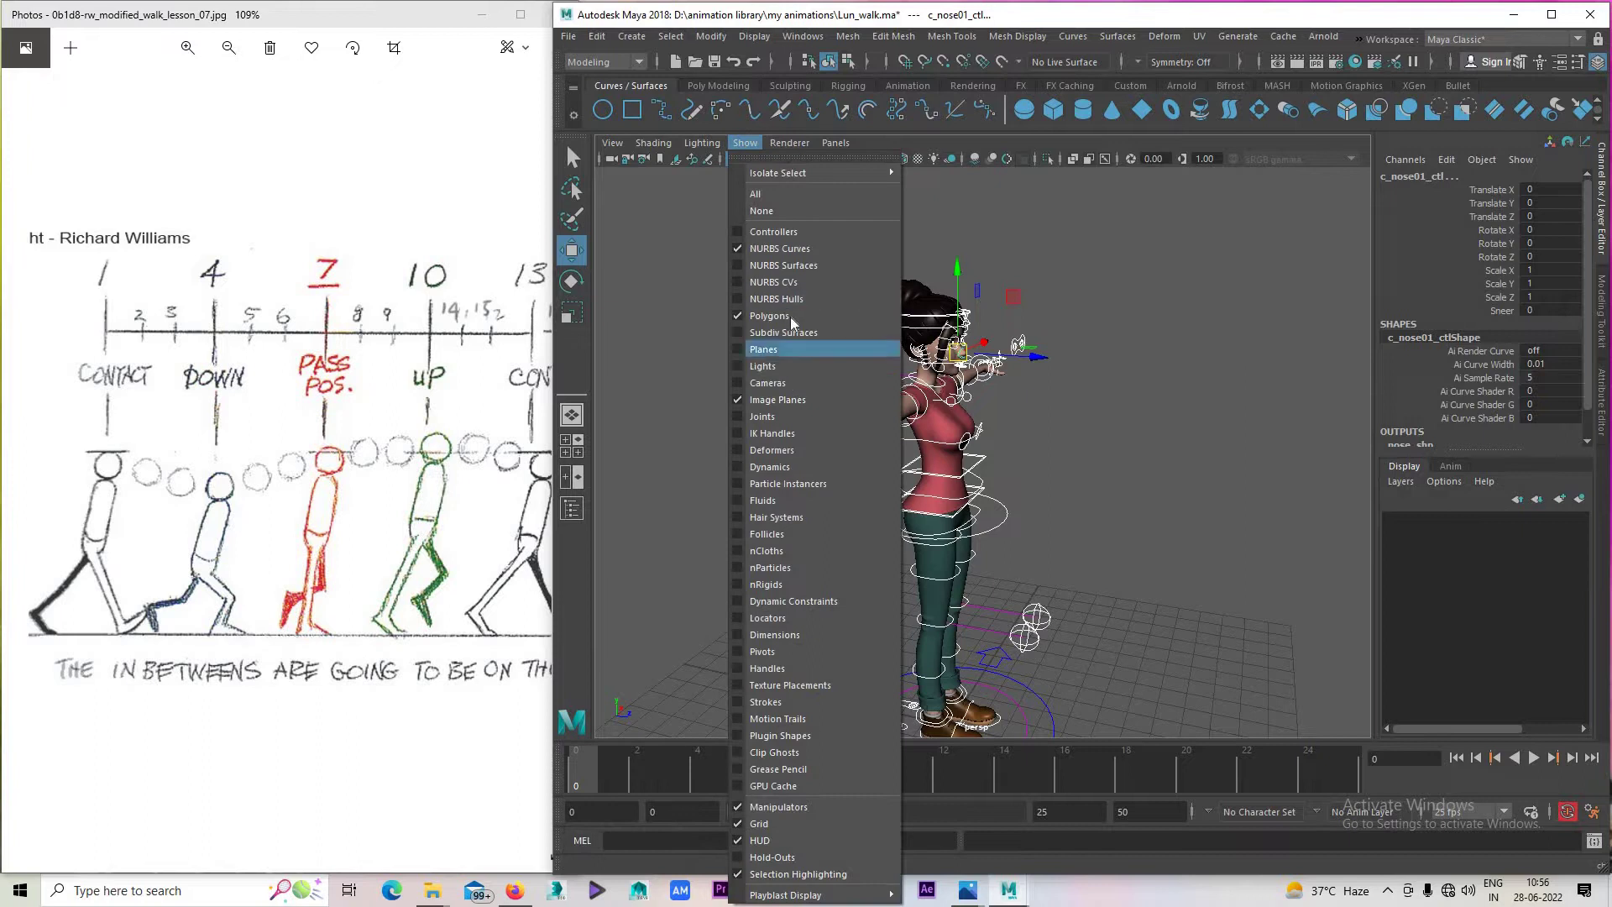
left_click(769, 315)
left_click_drag(839, 467, 926, 467, "alt")
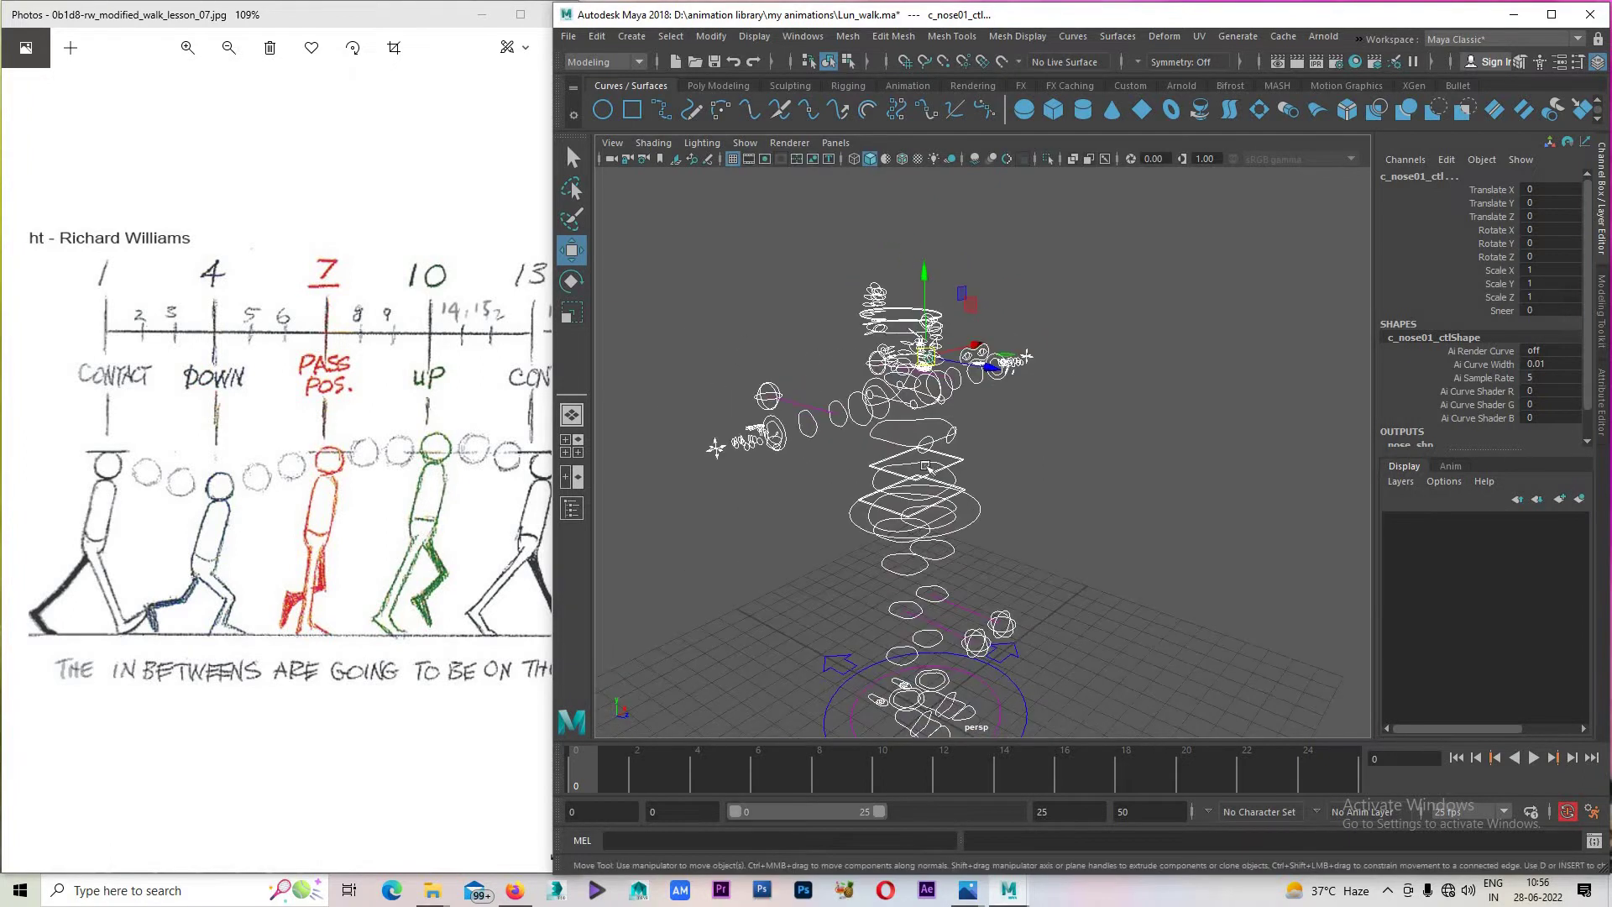
key("s")
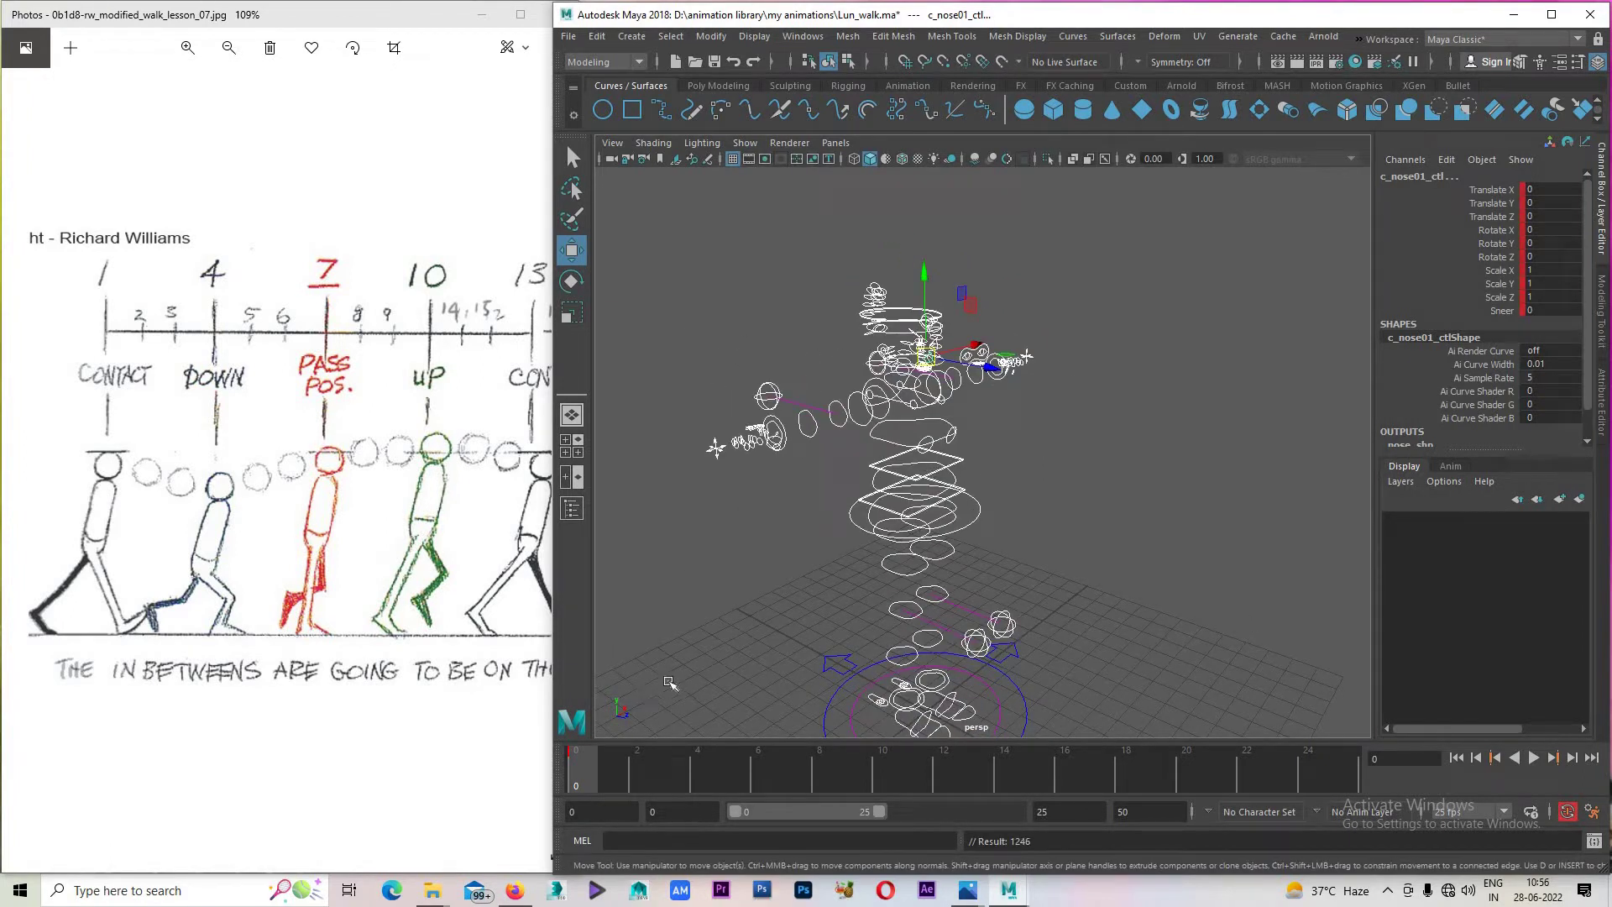
left_click(1564, 813)
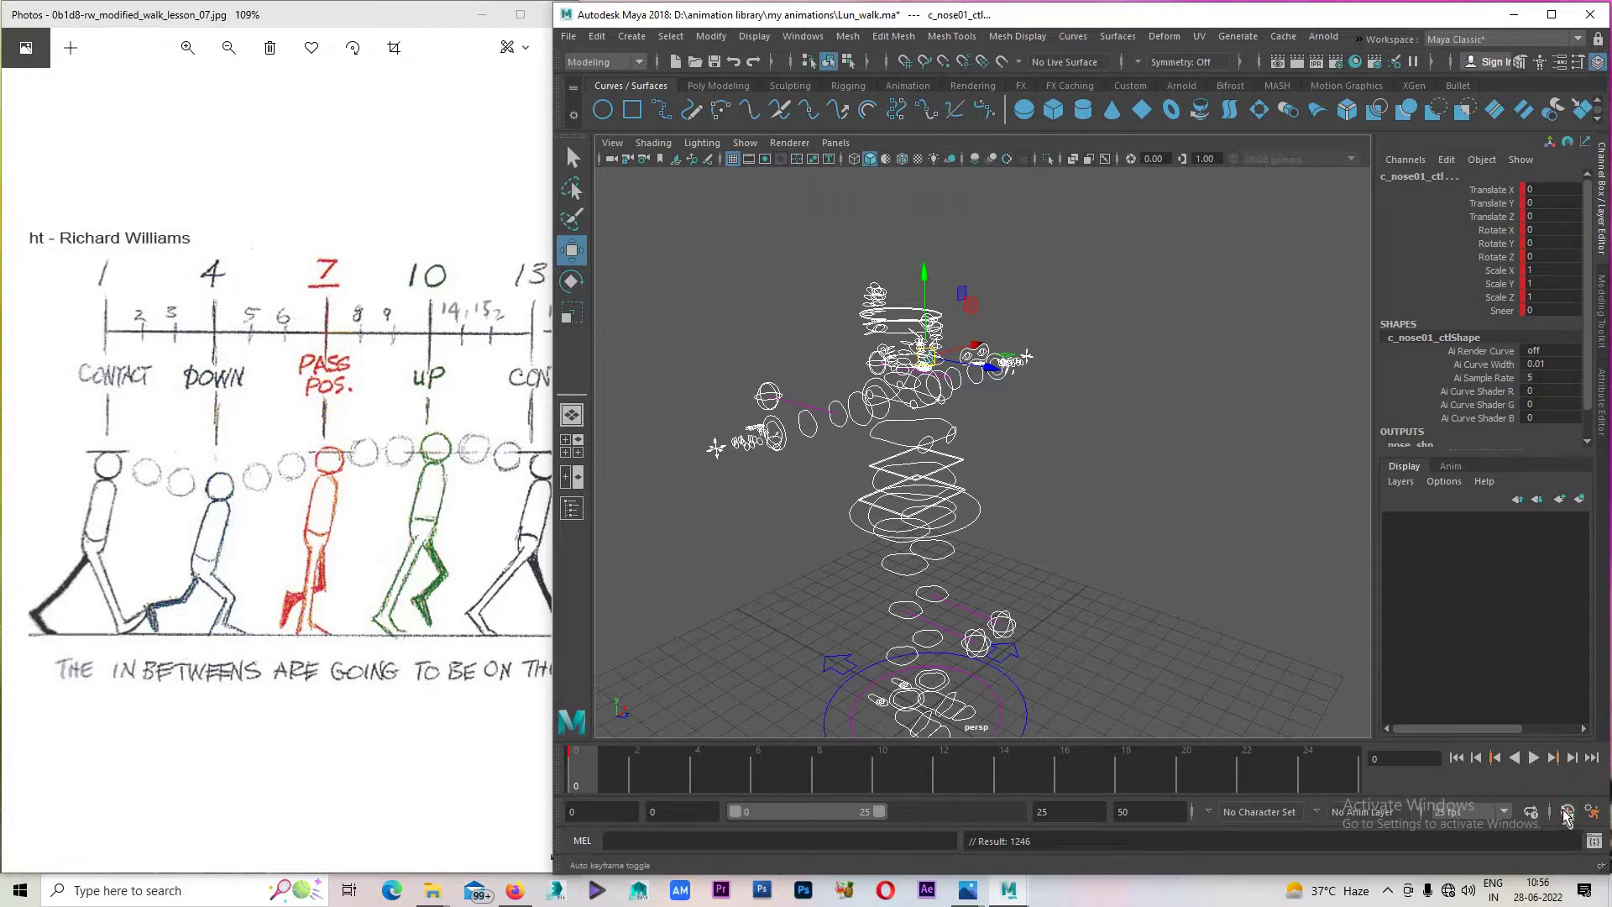
left_click(1565, 813)
Save the scene as Lun_walk.ma and return to the Move tool.
left_click_drag(849, 521, 666, 653, "alt")
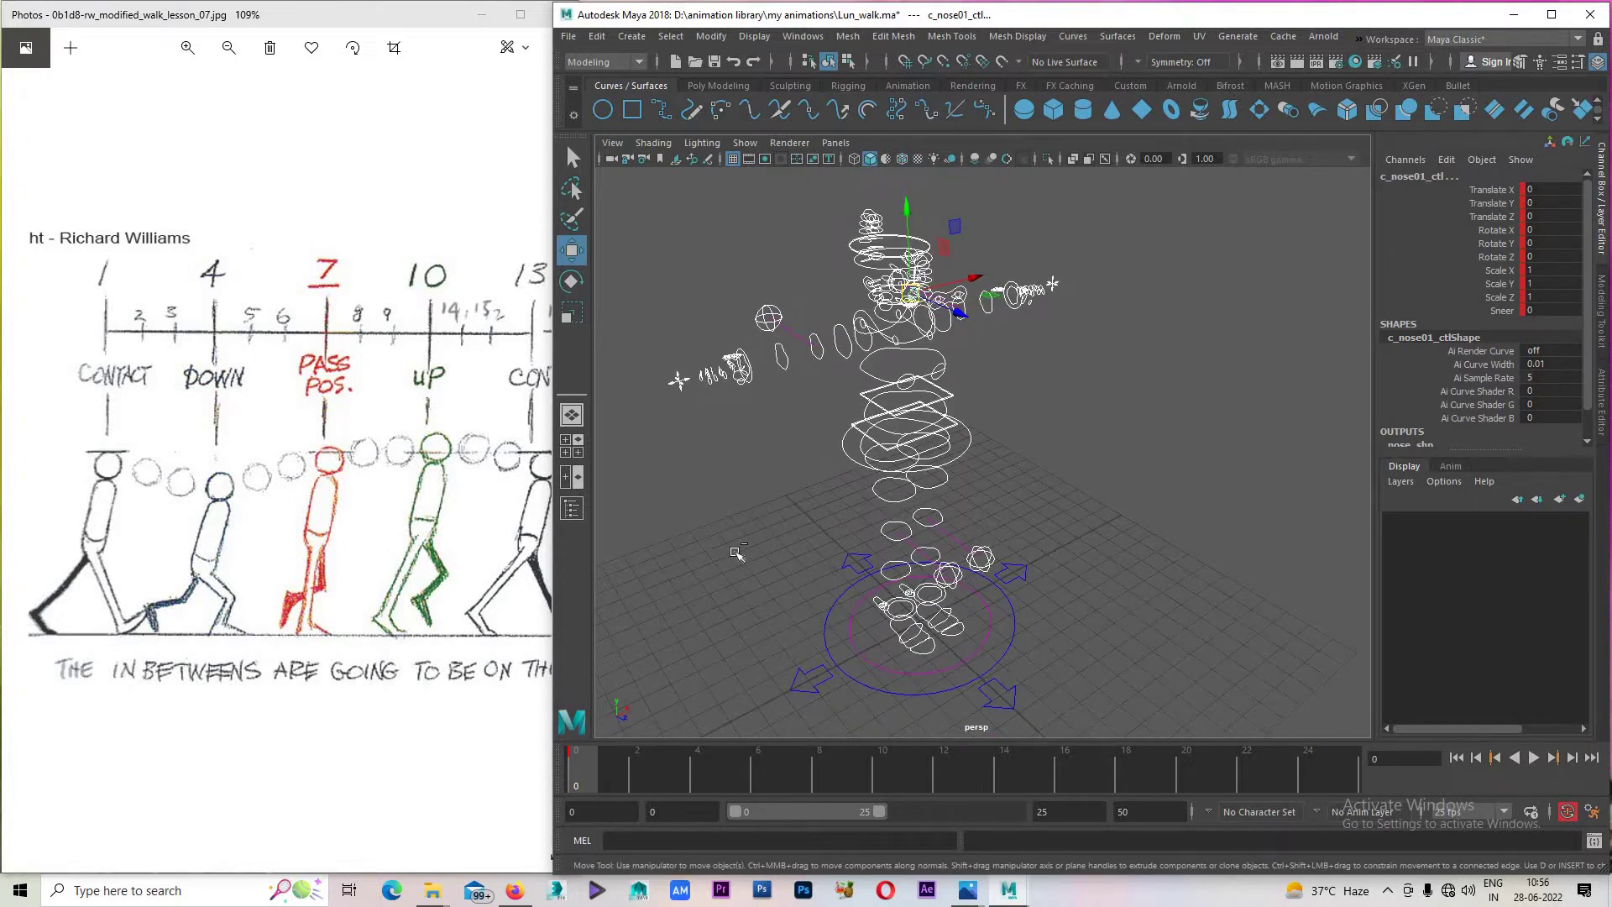
key("ctrl+s")
key("q")
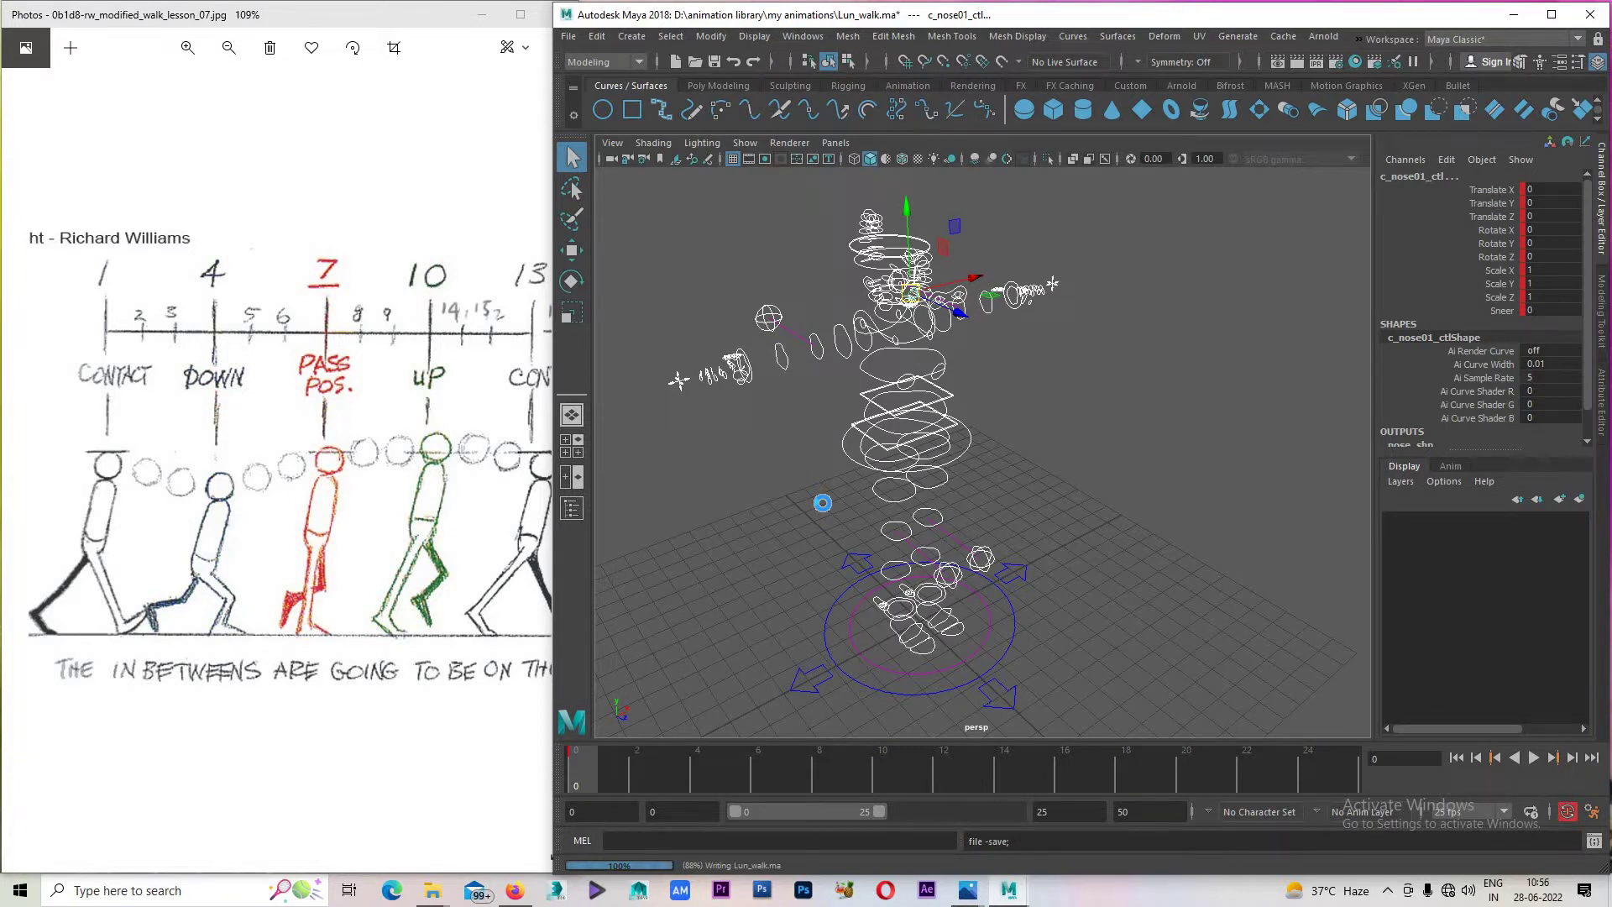
key("w")
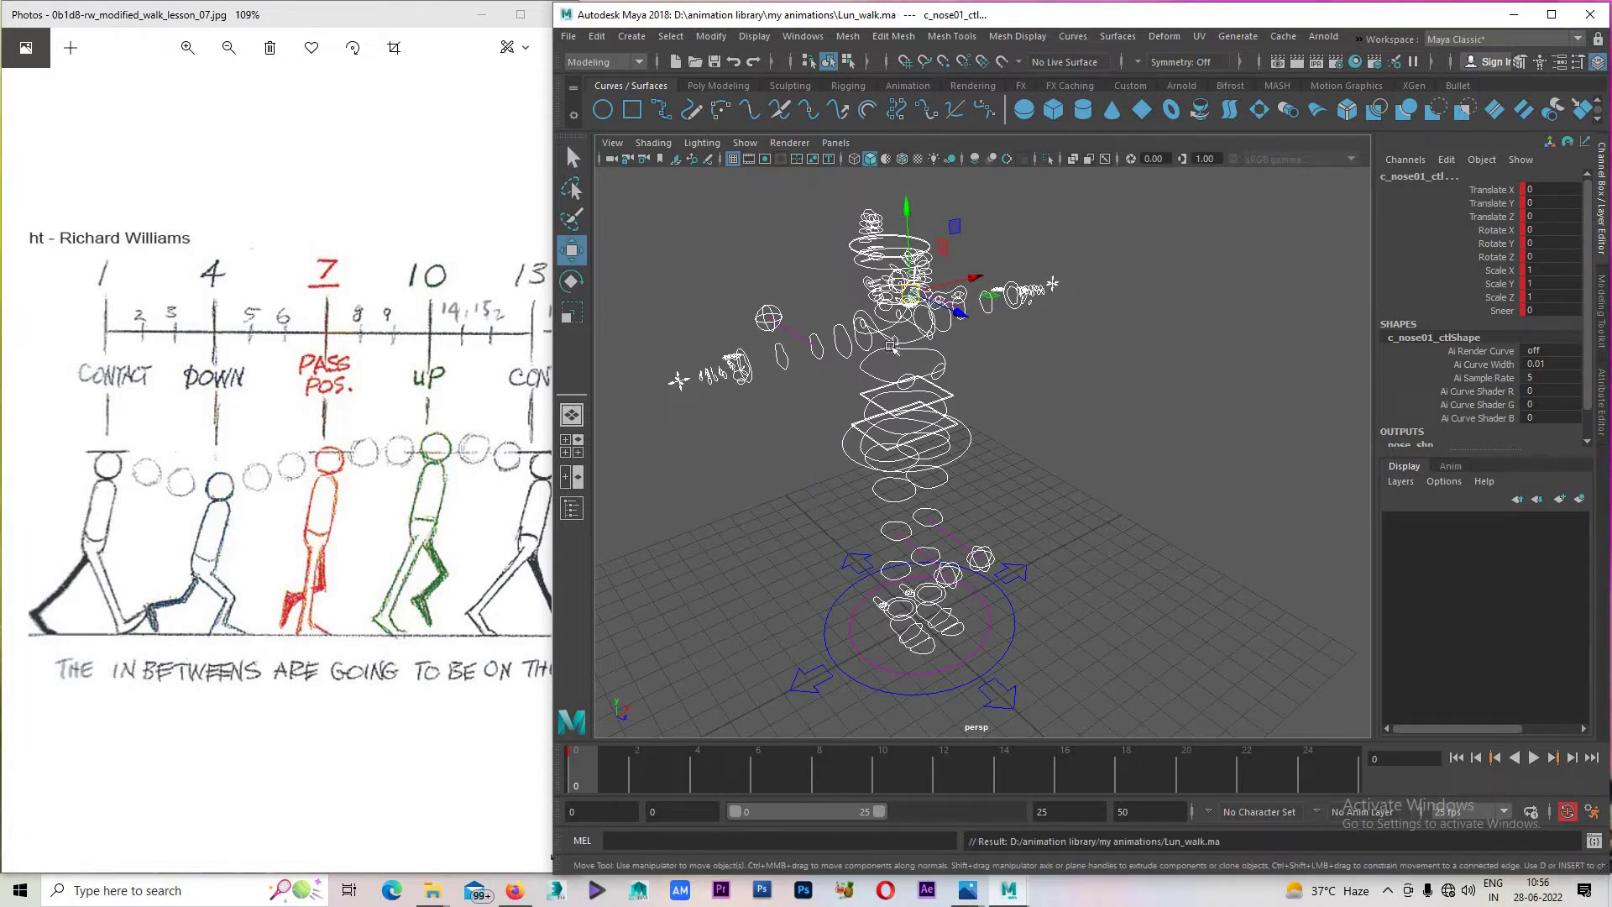
left_click(745, 142)
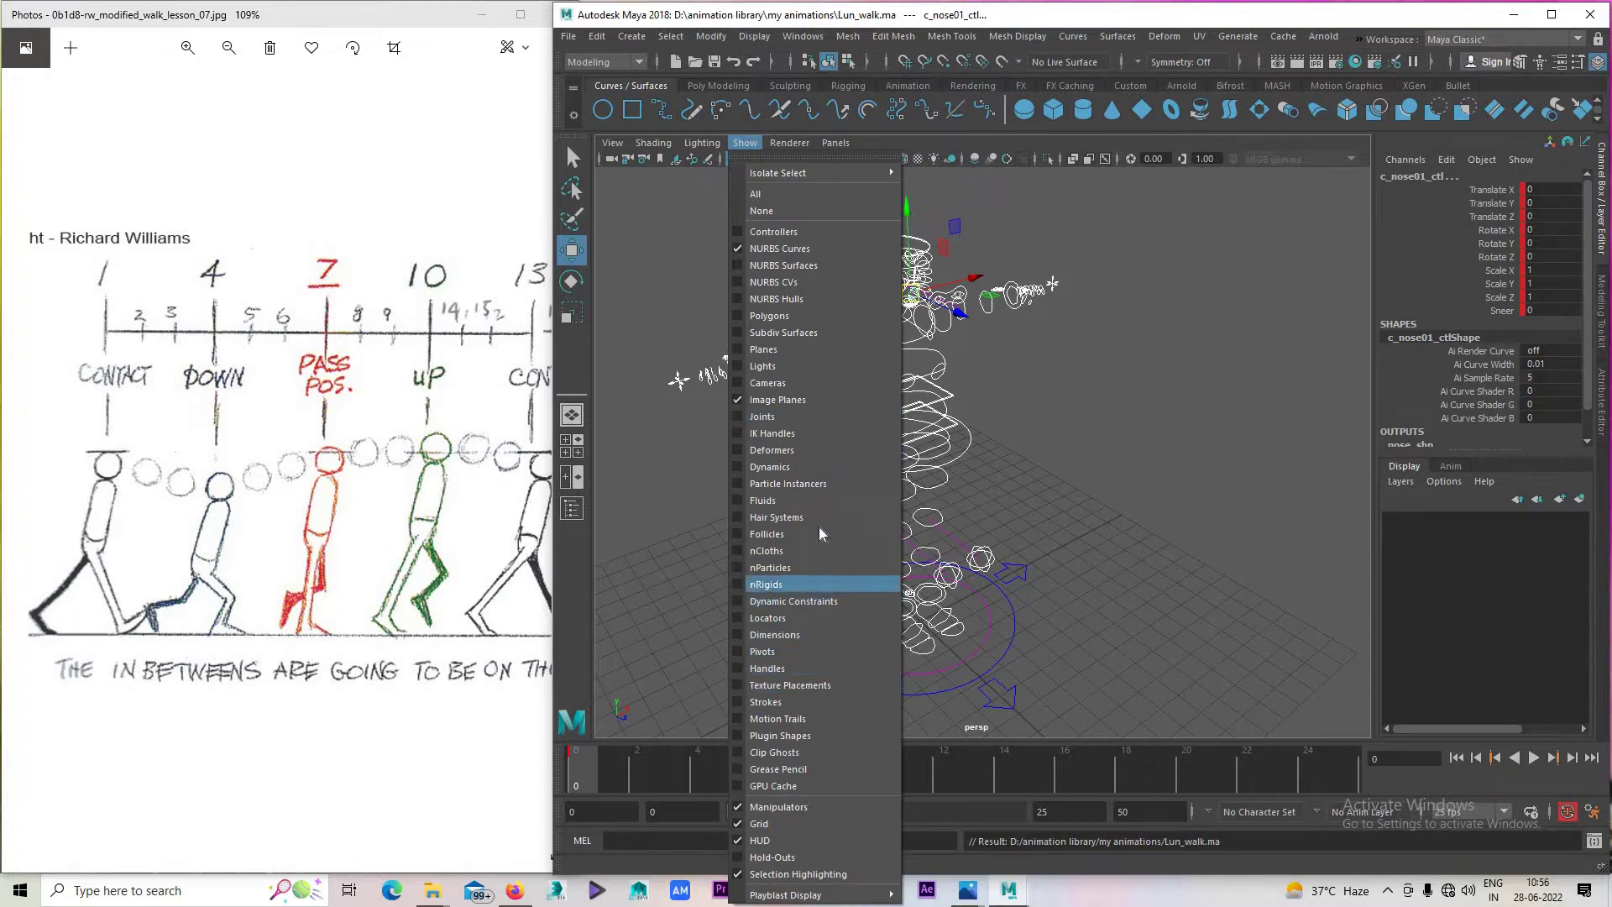
Close the Show menu unchanged, then reopen it to re-enable Polygons.
left_click(797, 347)
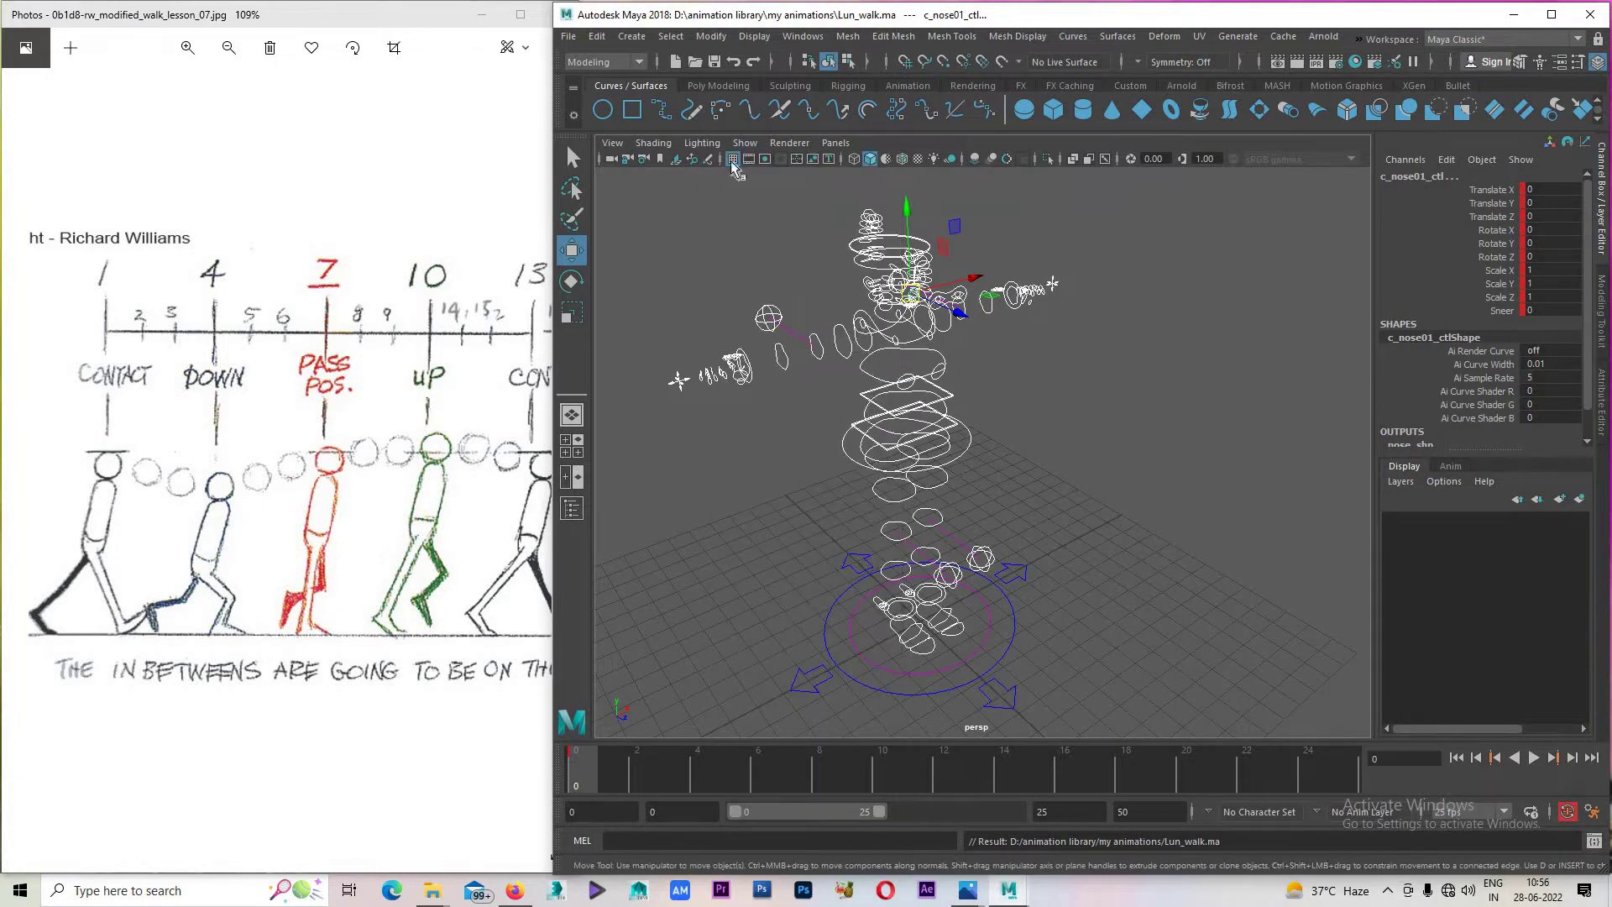
left_click(744, 143)
left_click(785, 323)
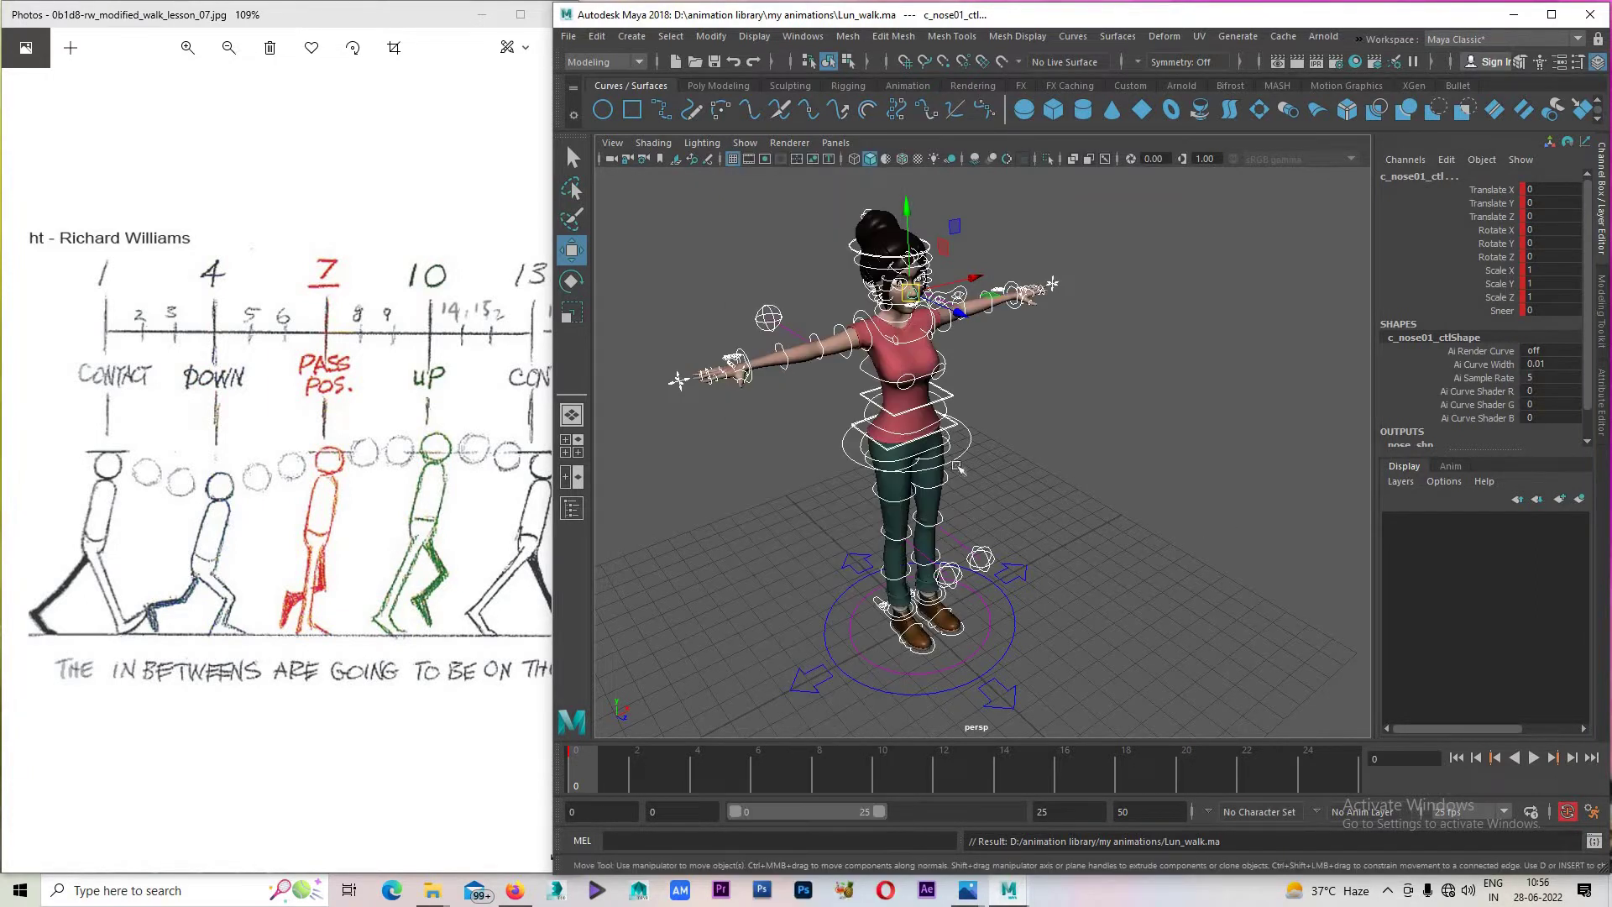
scroll(957, 468, "up", 3)
key("space")
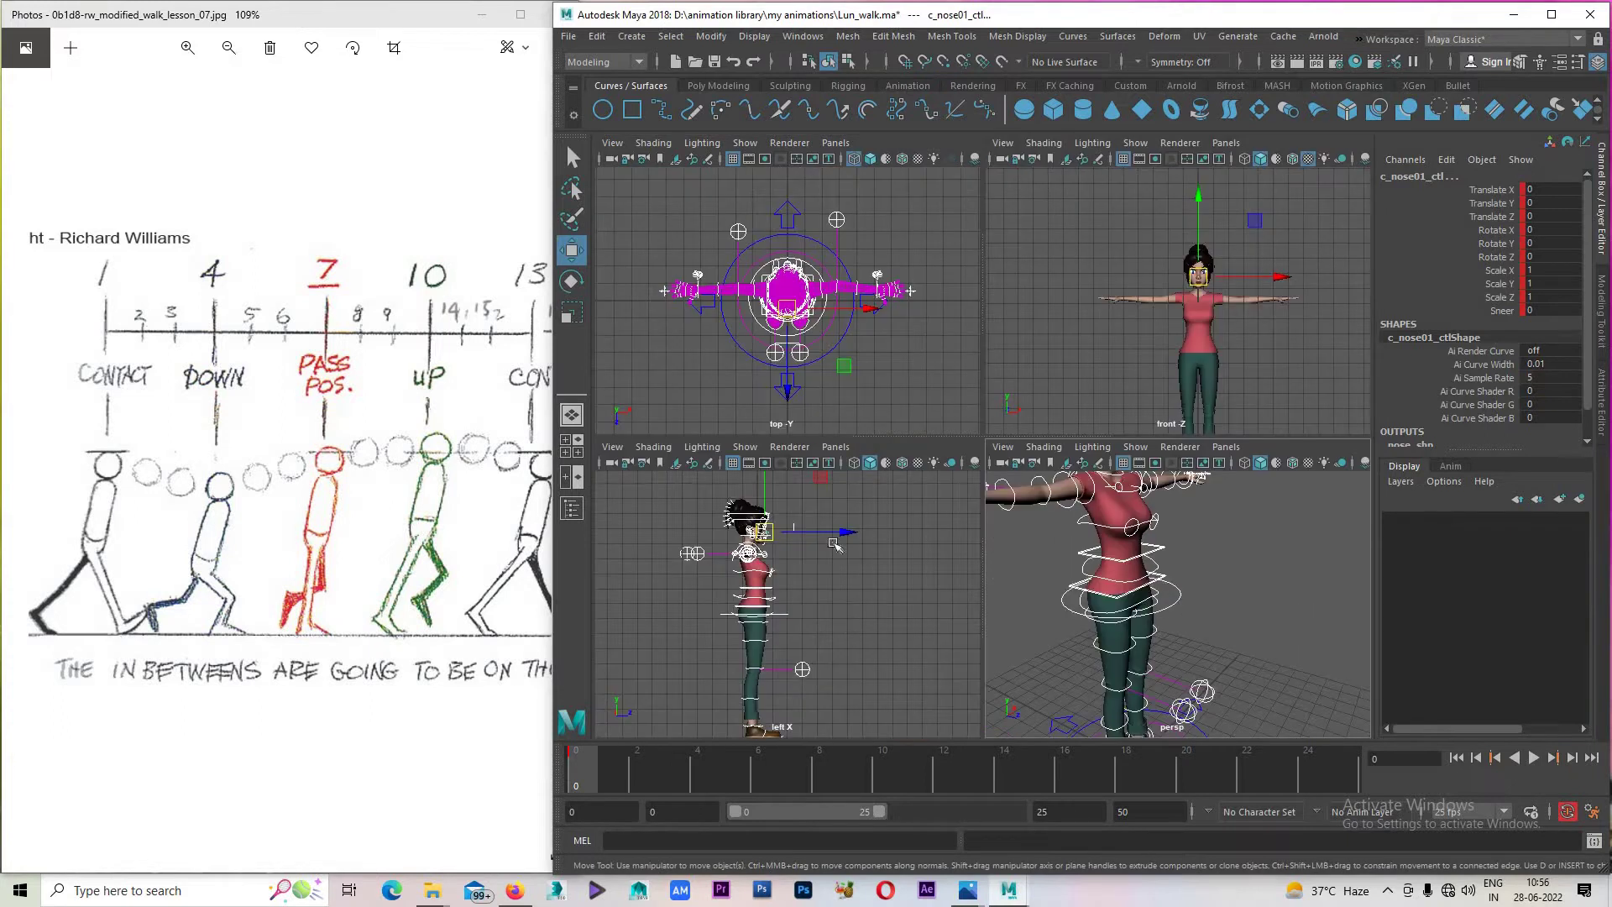
key("space")
key("space")
key("space")
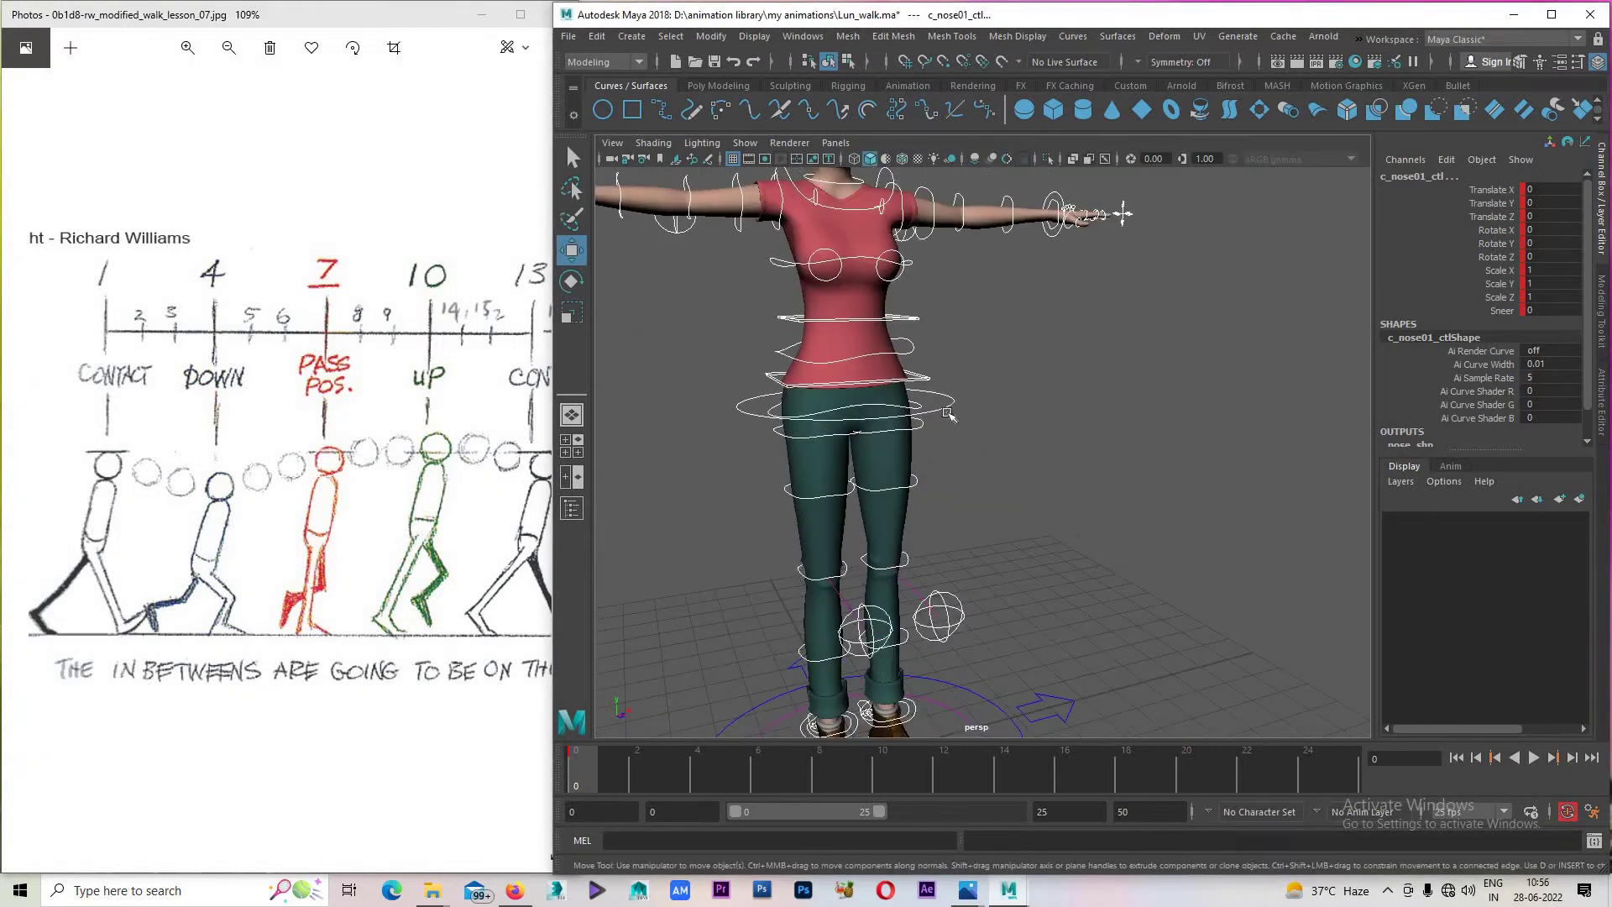
left_click(887, 413)
key("e")
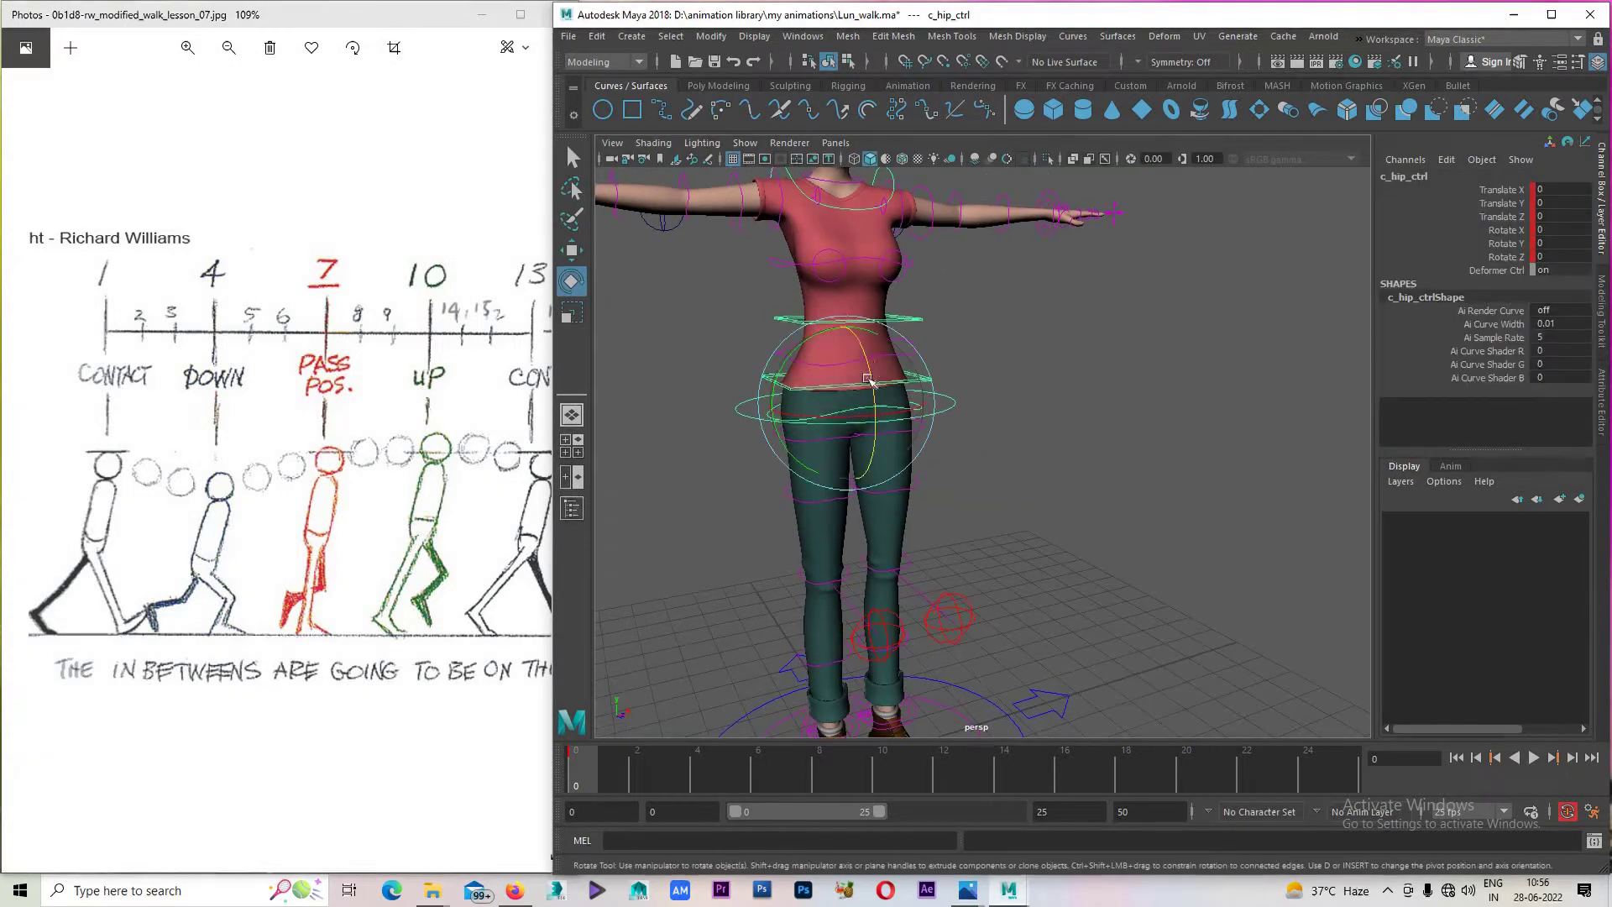
mouse_move(919, 420)
left_mouse_down()
mouse_move(934, 407)
mouse_move(890, 395)
left_mouse_up()
scroll(846, 360, "up", 5)
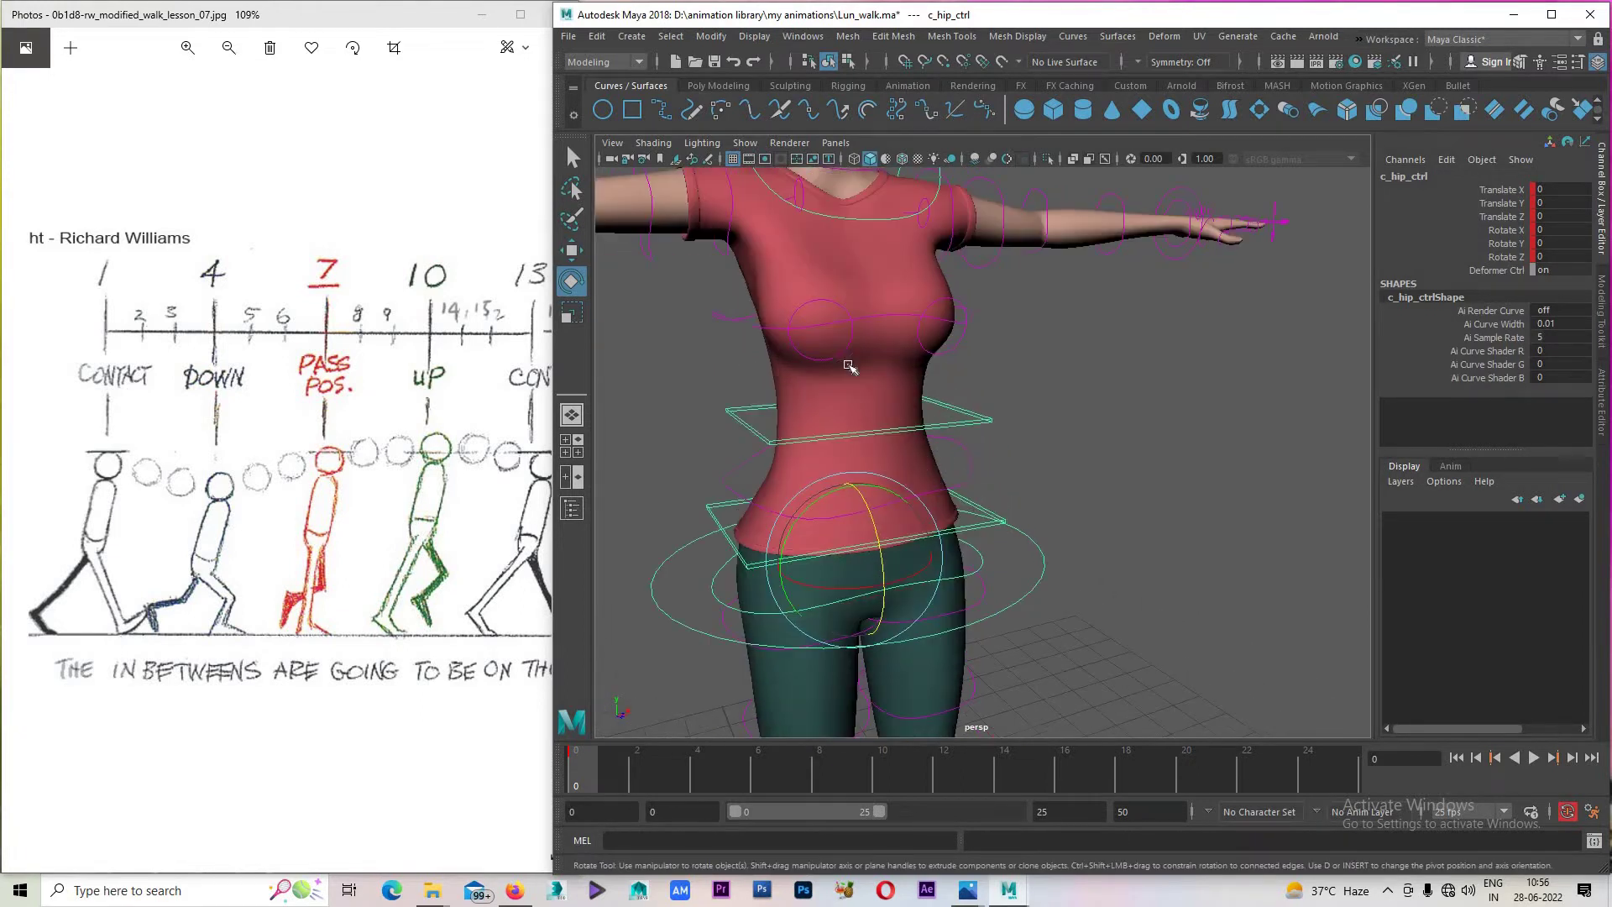
left_click(847, 357)
mouse_move(993, 387)
left_mouse_down("alt")
mouse_move(1041, 336)
mouse_move(1070, 336)
left_mouse_up("alt")
key("w")
key("ctrl+z")
scroll(1048, 402, "down", 5)
left_click_drag(924, 420, 840, 436, "alt")
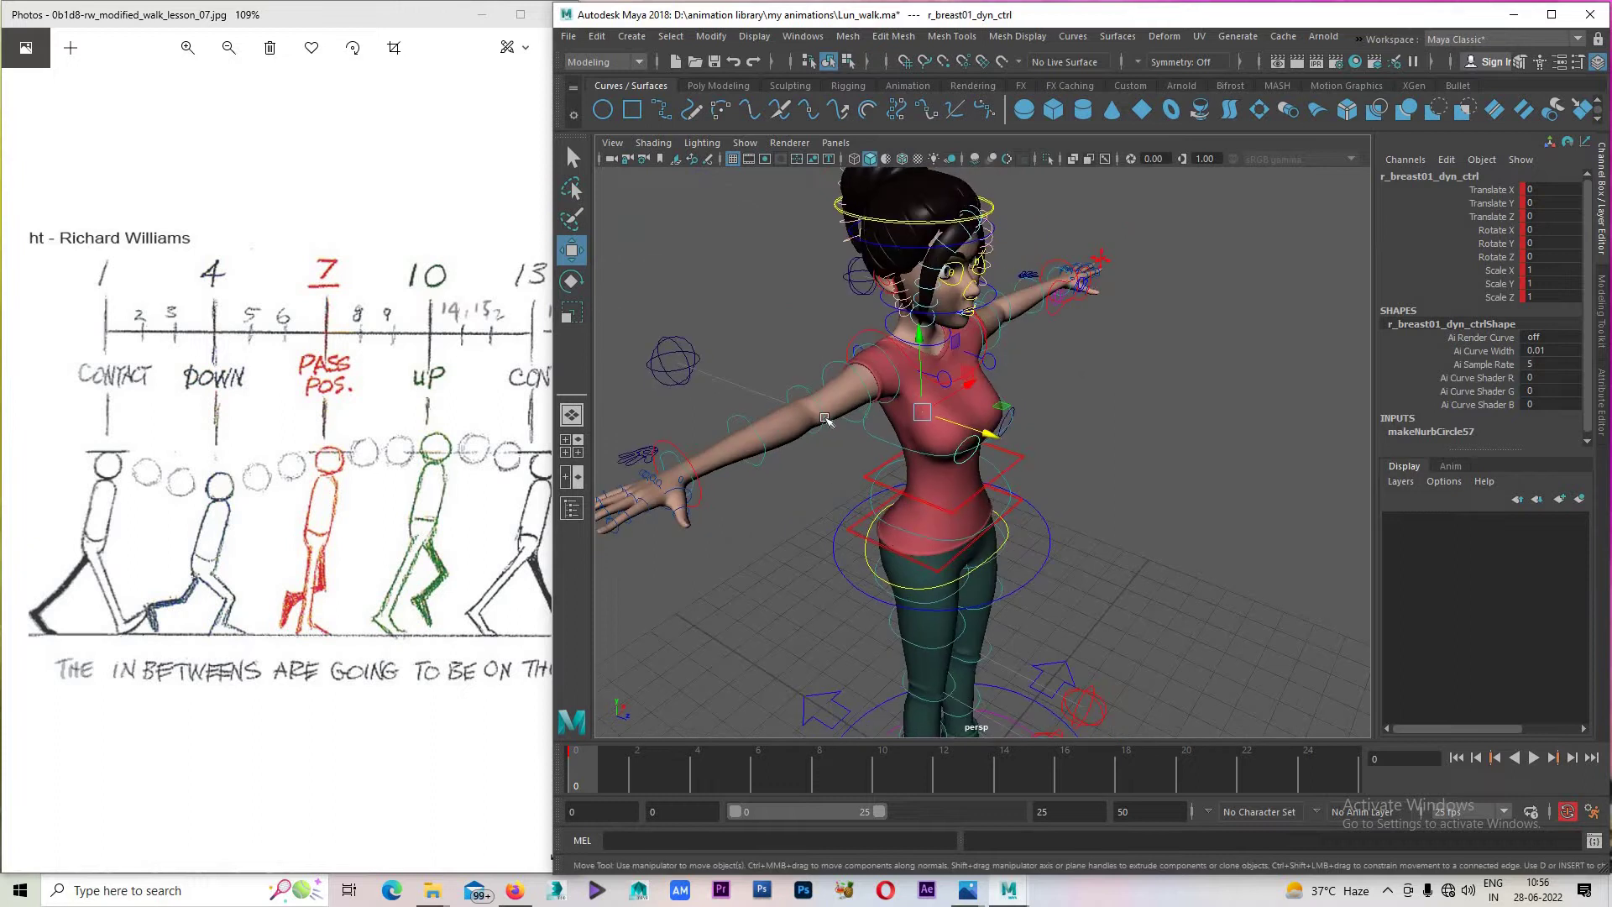
scroll(840, 436, "down", 3)
key("space")
left_click_drag(816, 504, 739, 503)
scroll(982, 453, "up", 2)
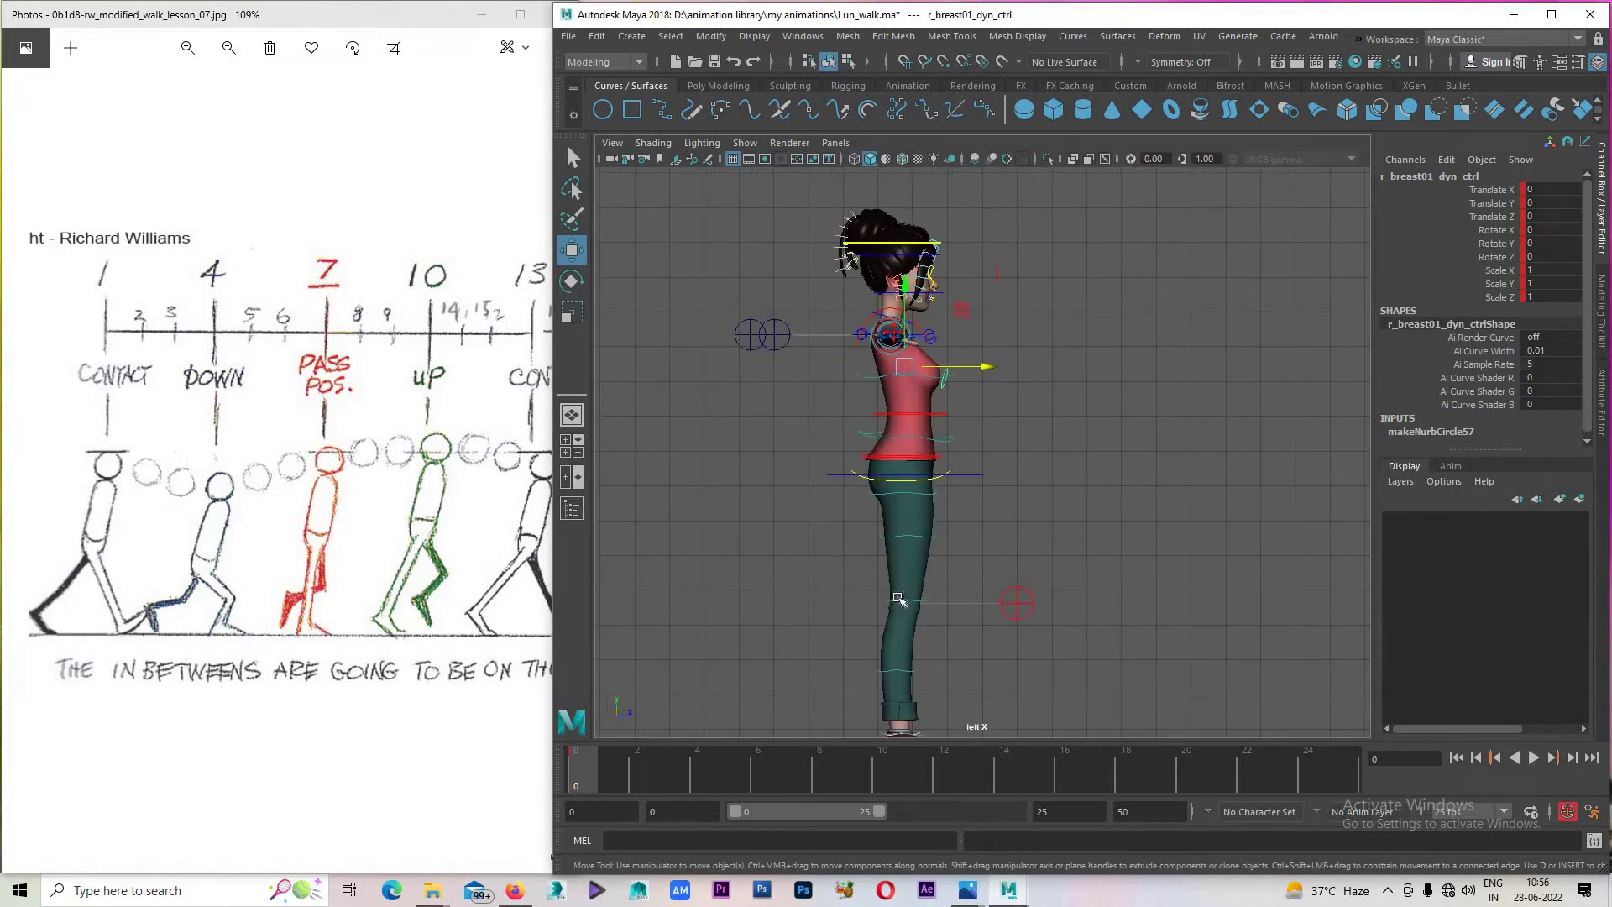
scroll(982, 453, "up", 2)
scroll(1101, 631, "up", 2)
key("space")
key("space")
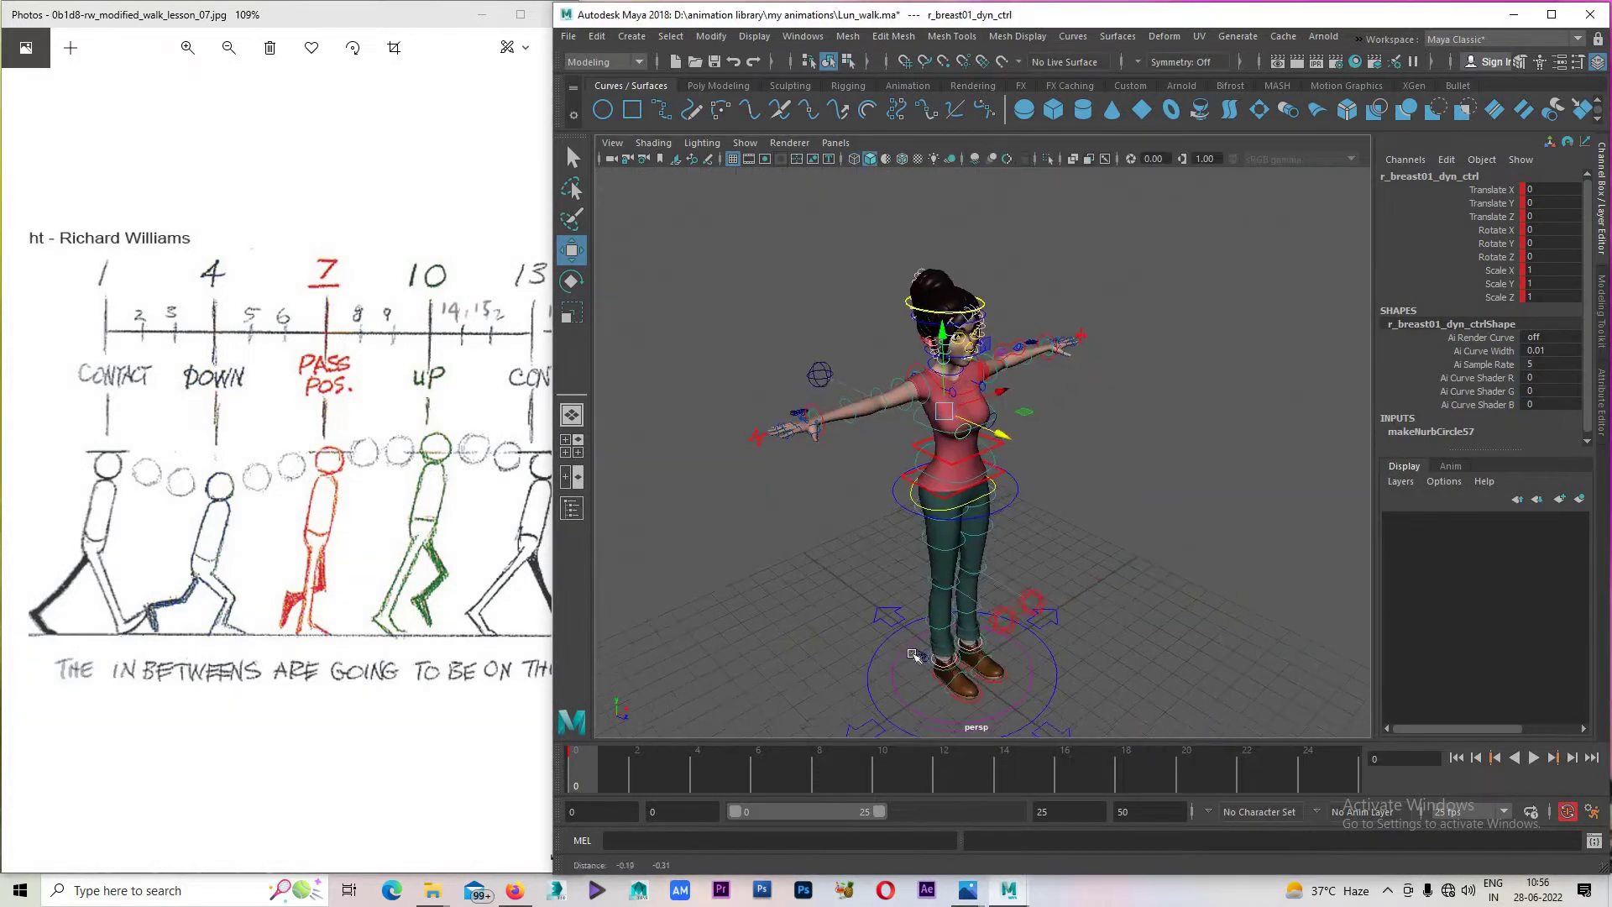
left_click_drag(1125, 638, 1061, 662, "alt")
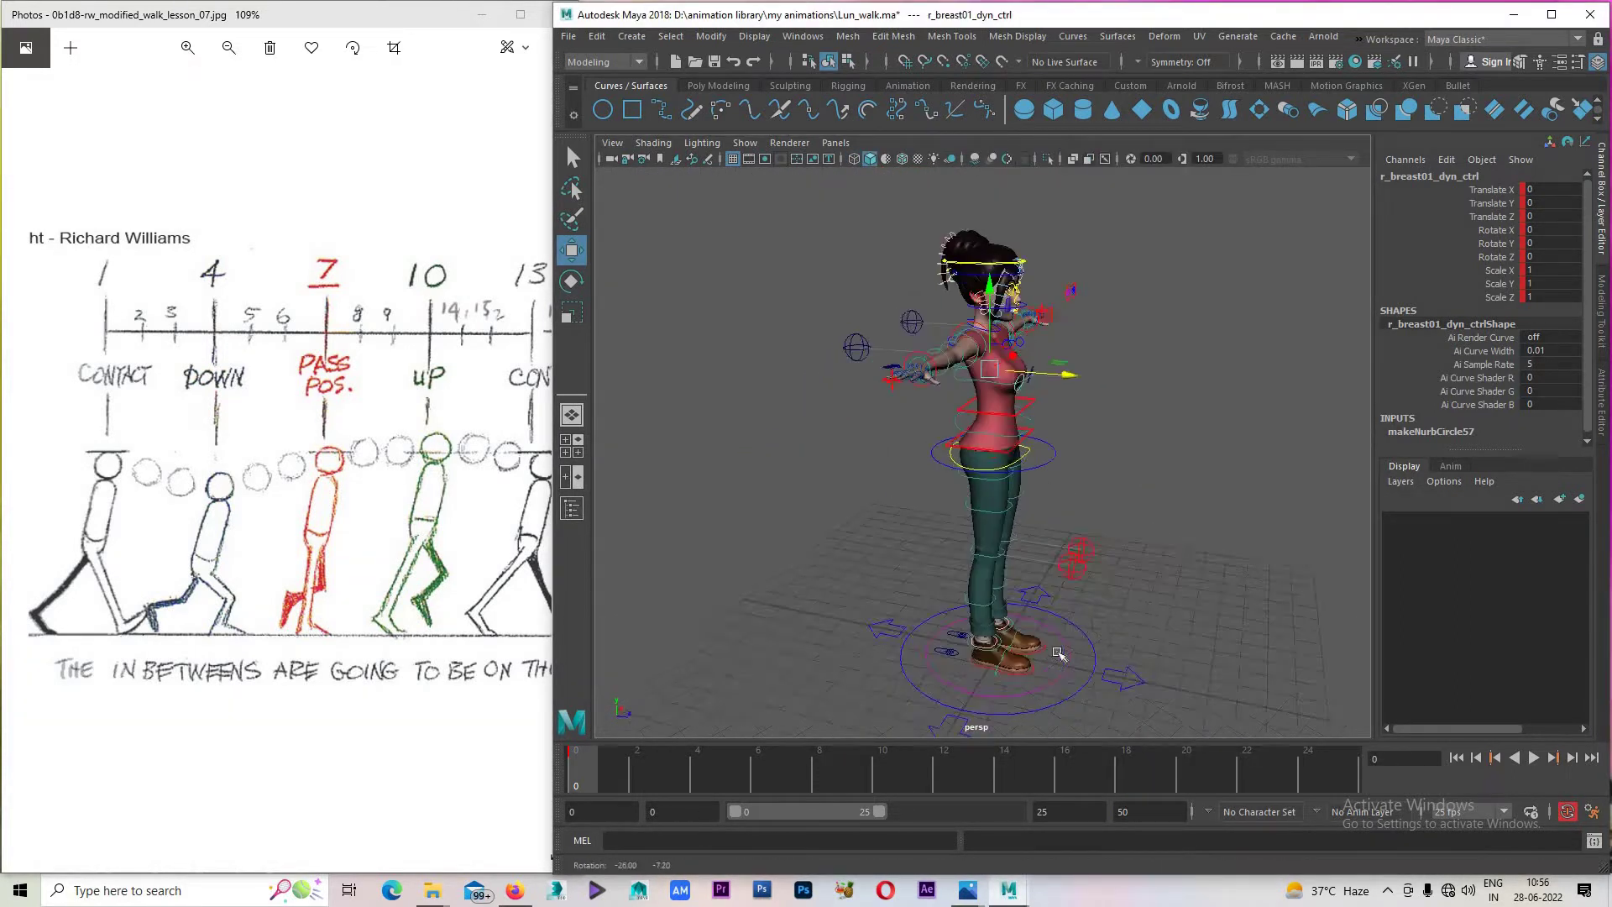
left_click(1011, 665)
scroll(945, 481, "up", 3)
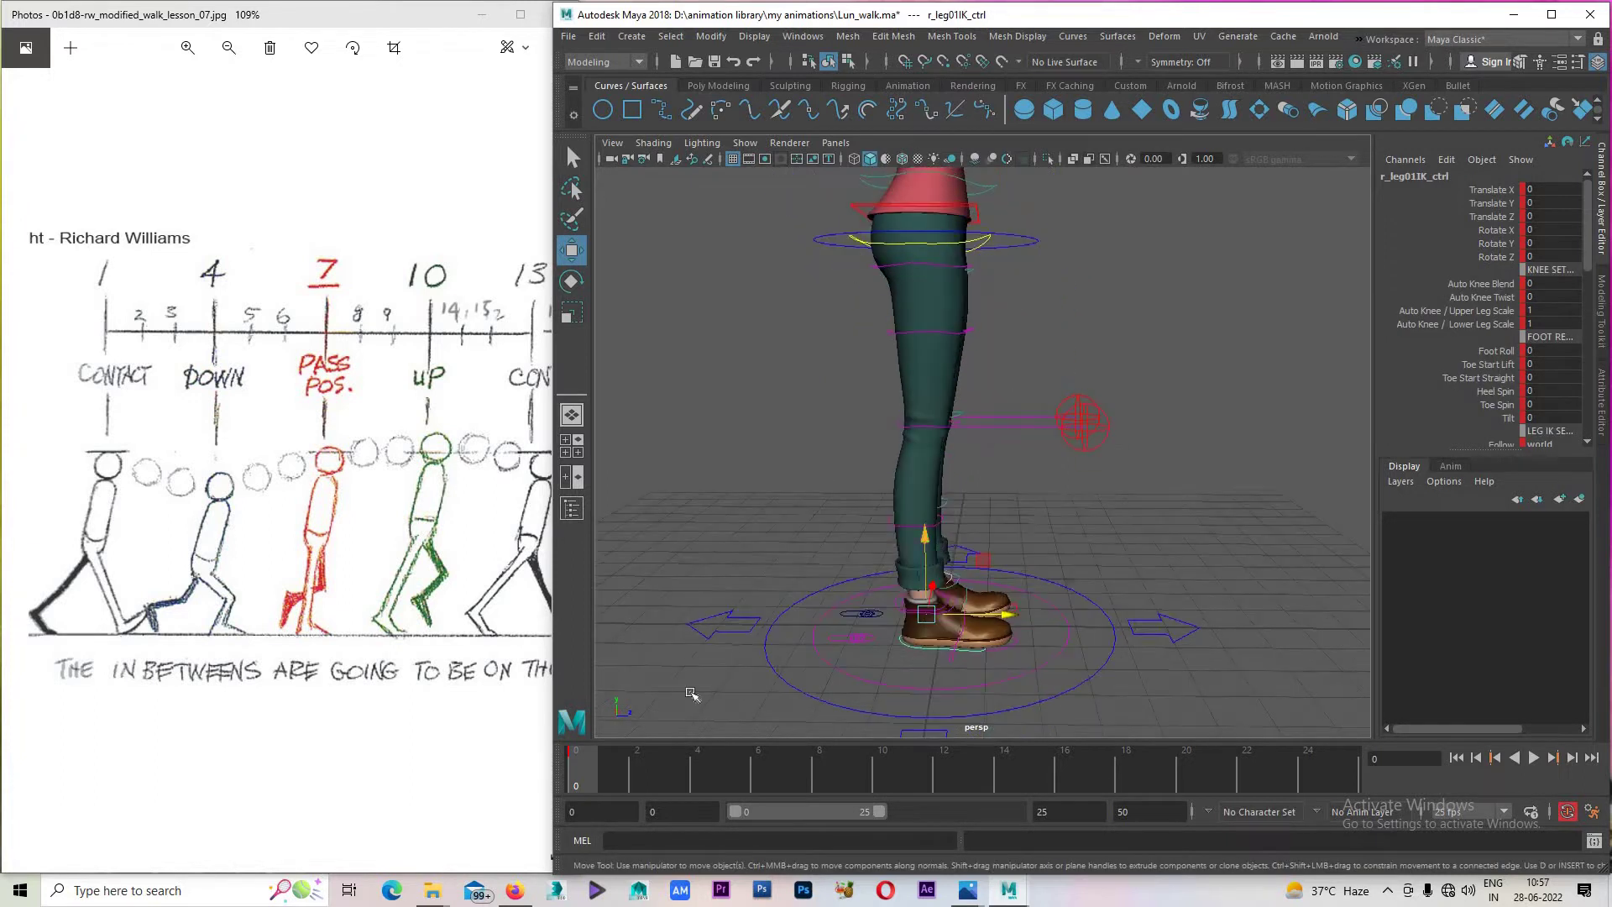
In the left side view, move the right foot forward into a stride.
key("space")
key("space")
middle_click_drag(894, 602, 893, 579, "alt")
scroll(893, 580, "up", 2)
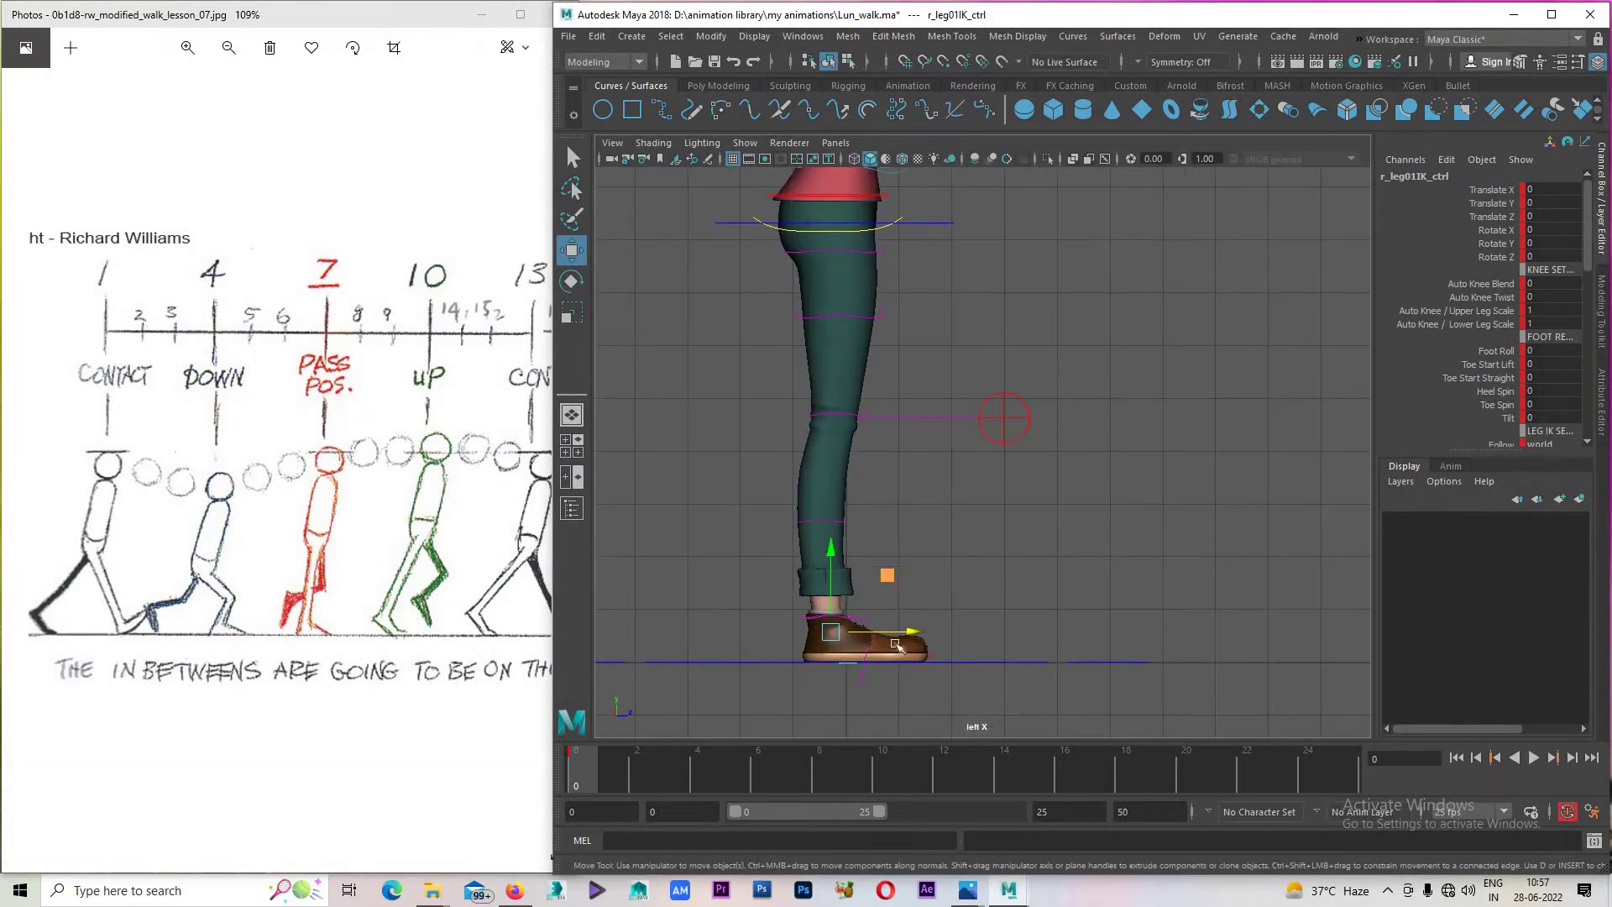
mouse_move(895, 631)
left_mouse_down()
mouse_move(1044, 615)
mouse_move(1027, 615)
left_mouse_up()
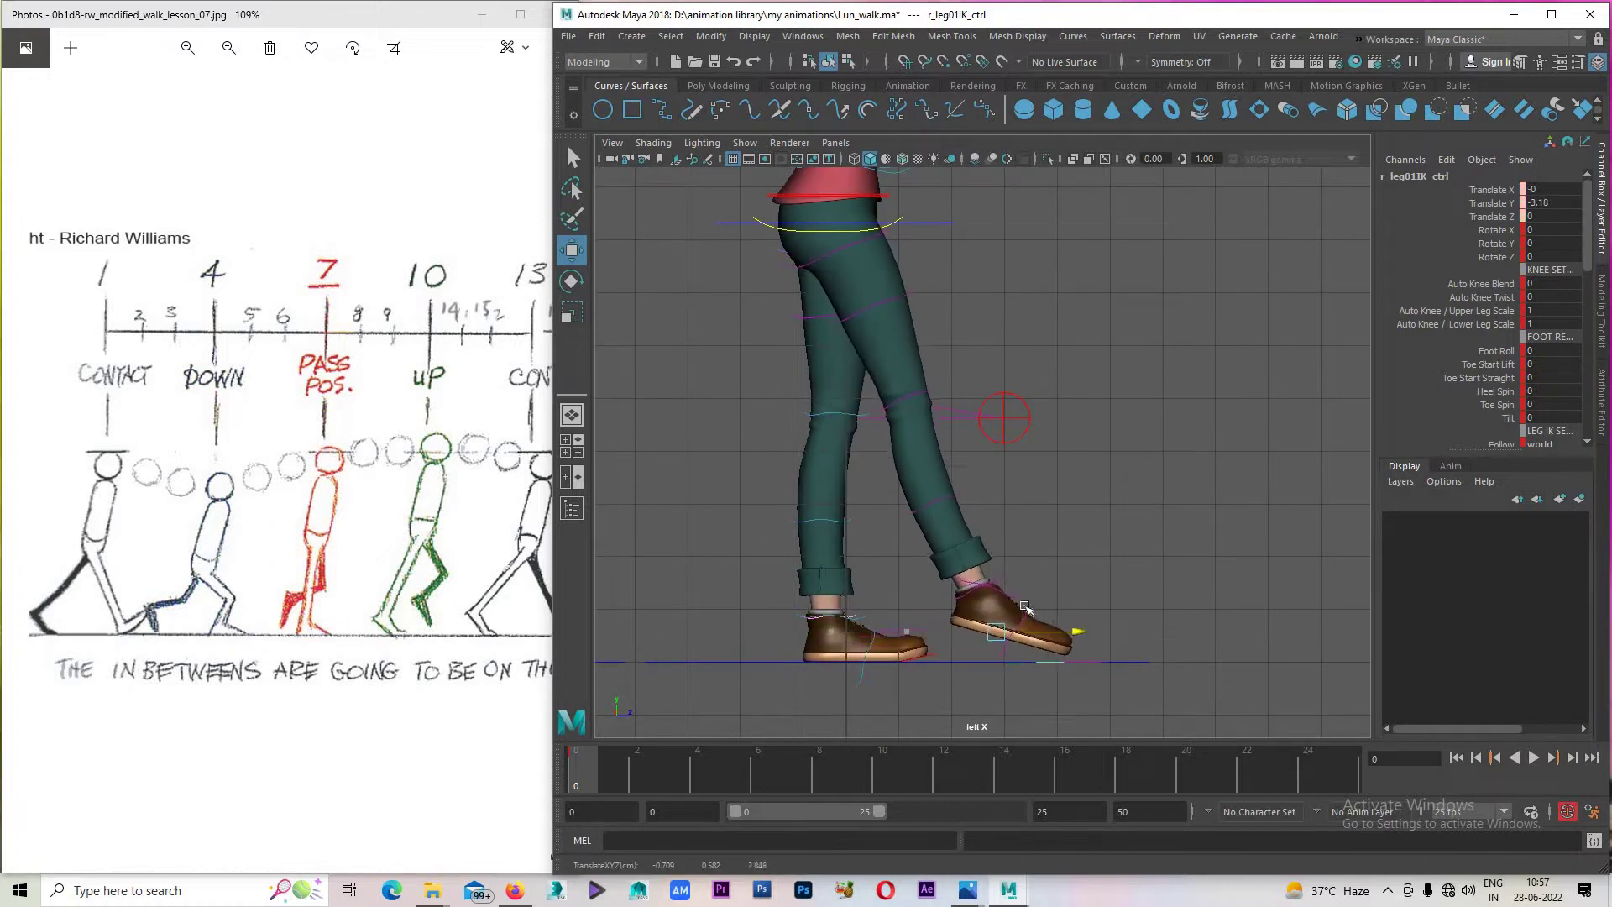
Lower c_hip_ctrl to -0.925 X to bend the knees, then select r_leg01IK_ctrl in perspective.
left_click(907, 223)
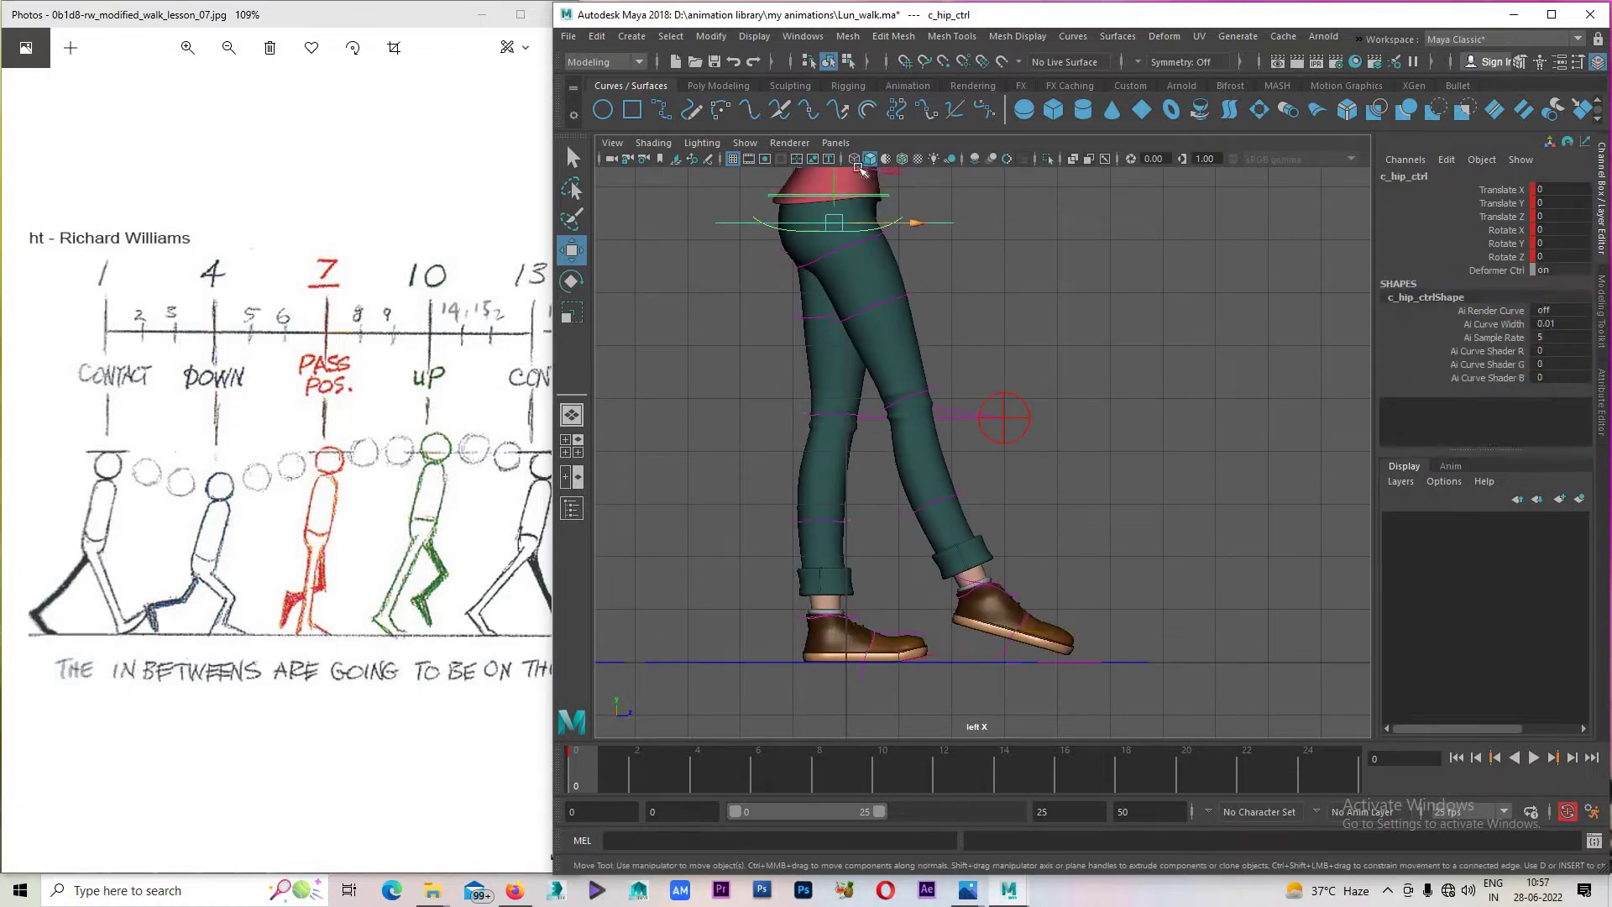
left_click_drag(843, 187, 847, 240)
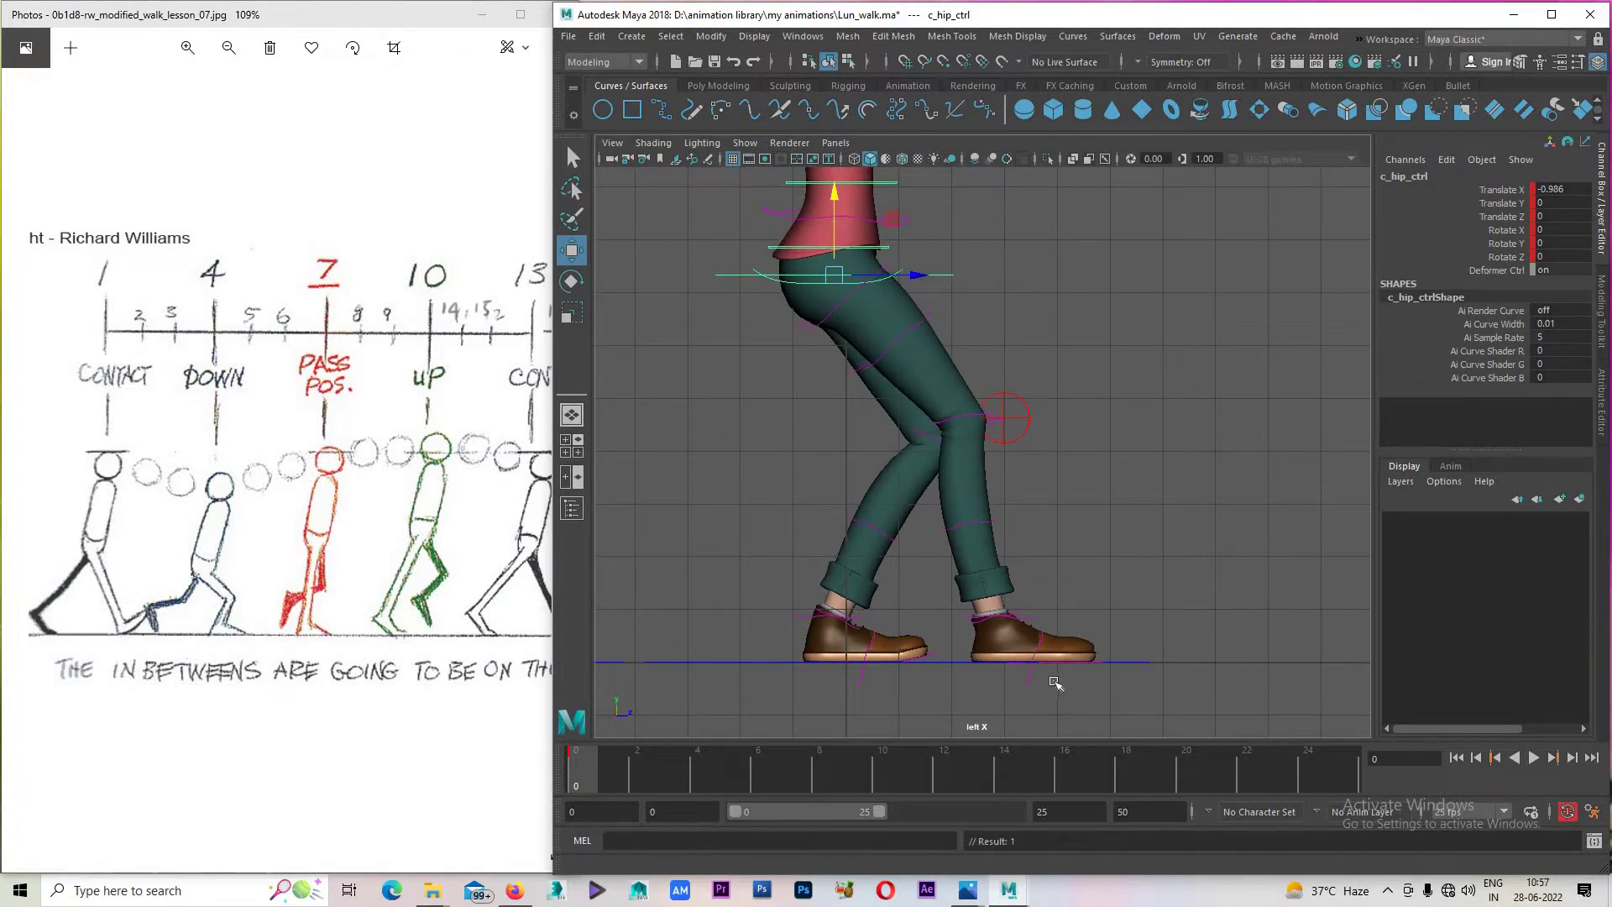
key("ctrl+z")
key("ctrl+z")
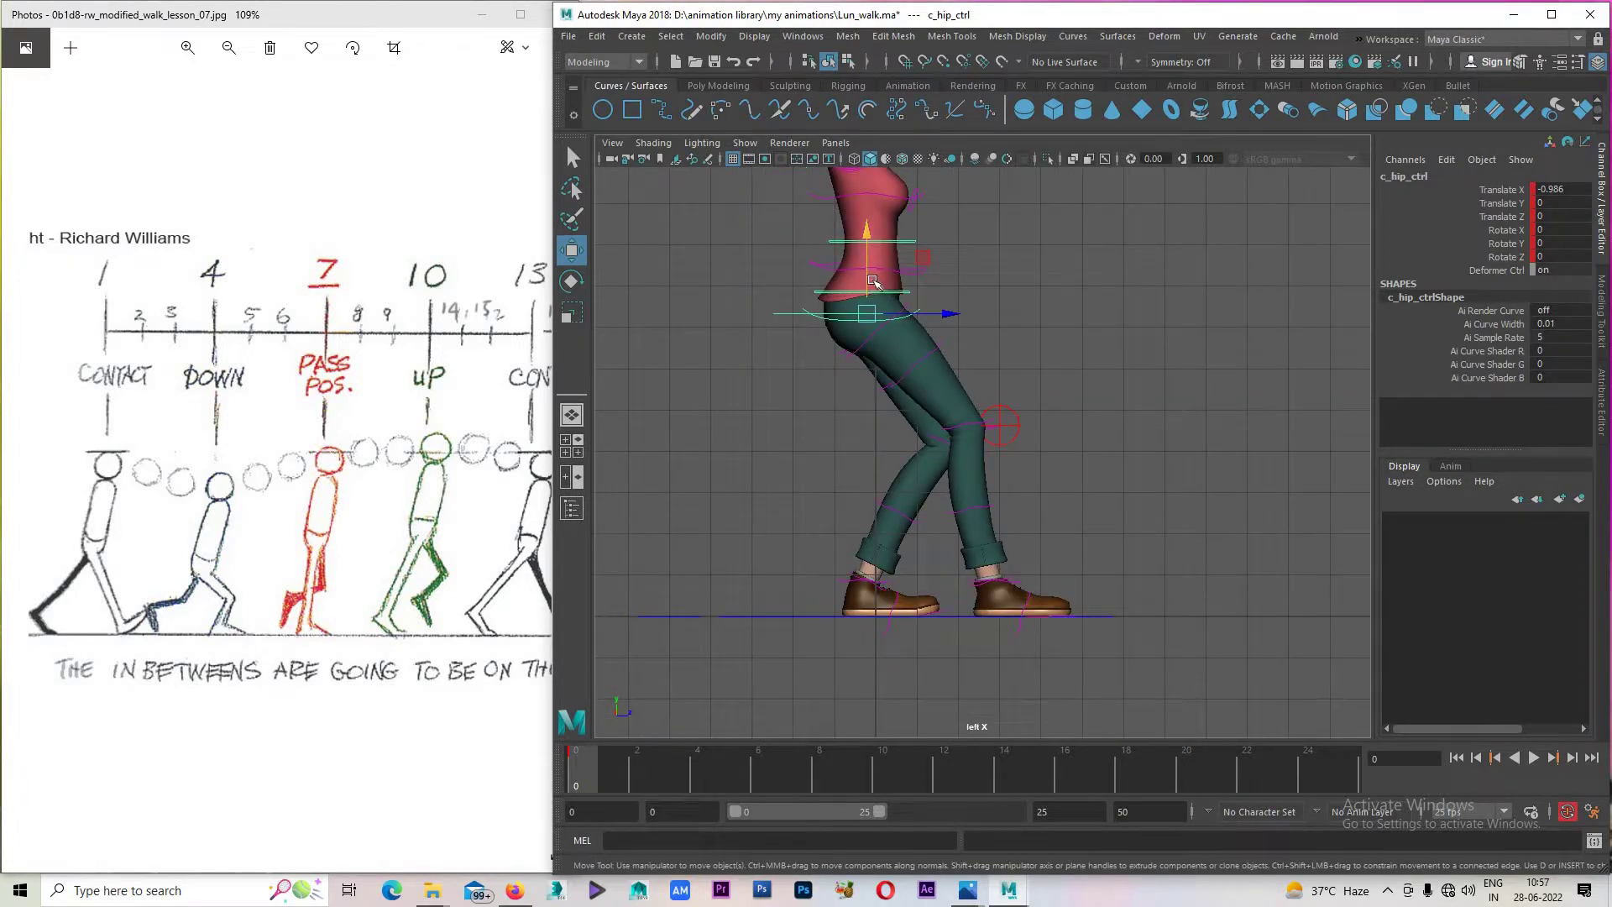
left_click_drag(873, 281, 874, 275)
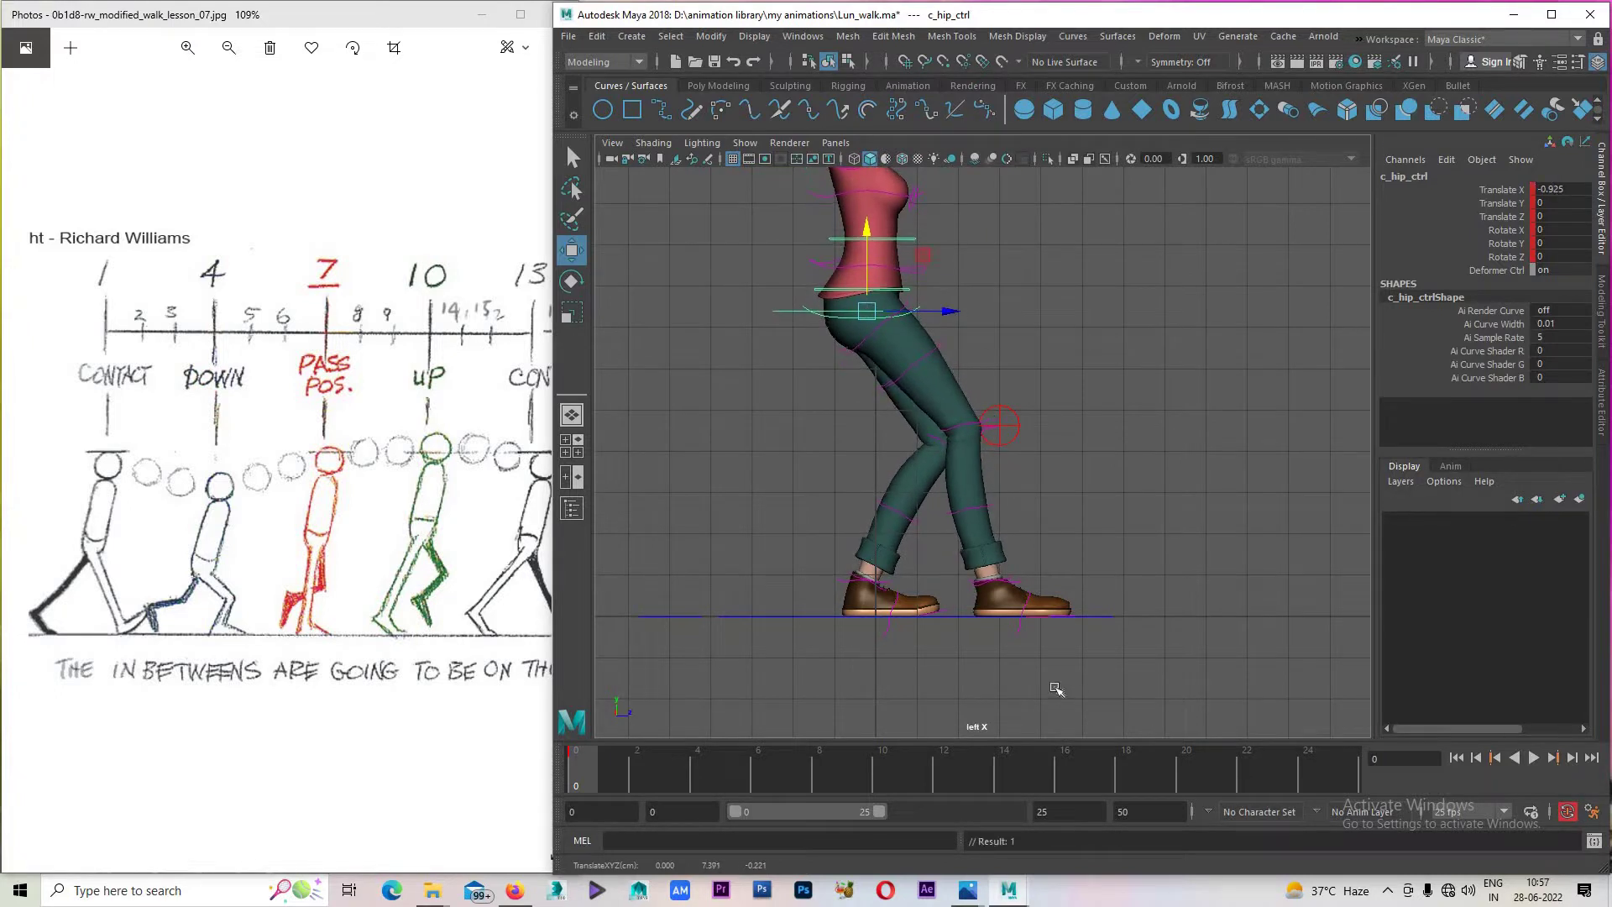
key("space")
key("space")
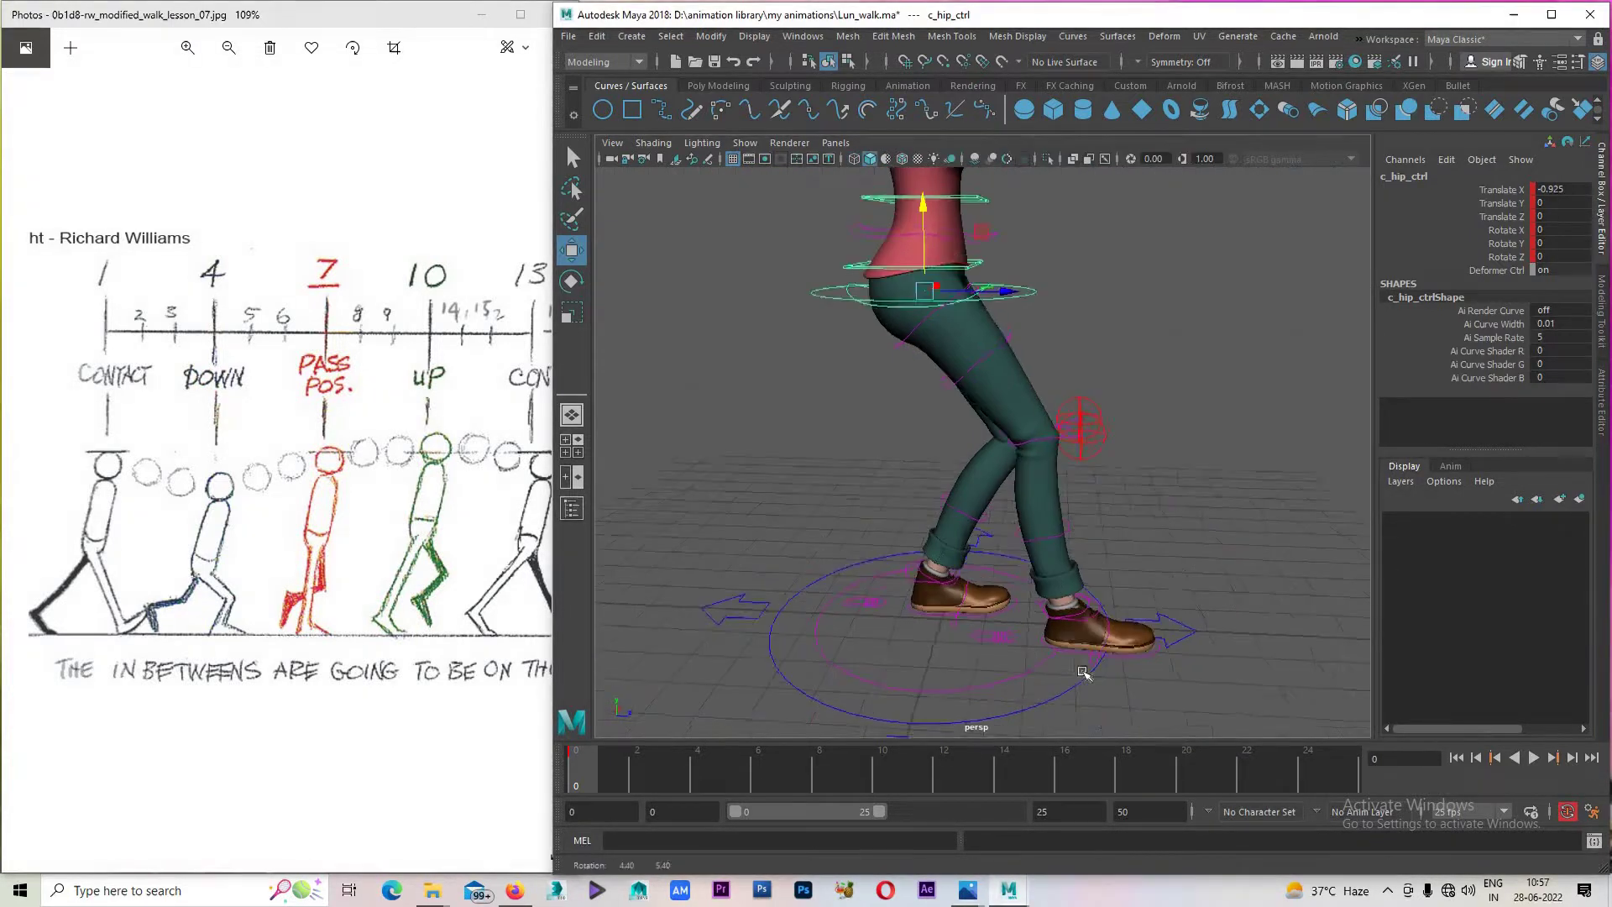
left_click(926, 610)
key("space")
key("space")
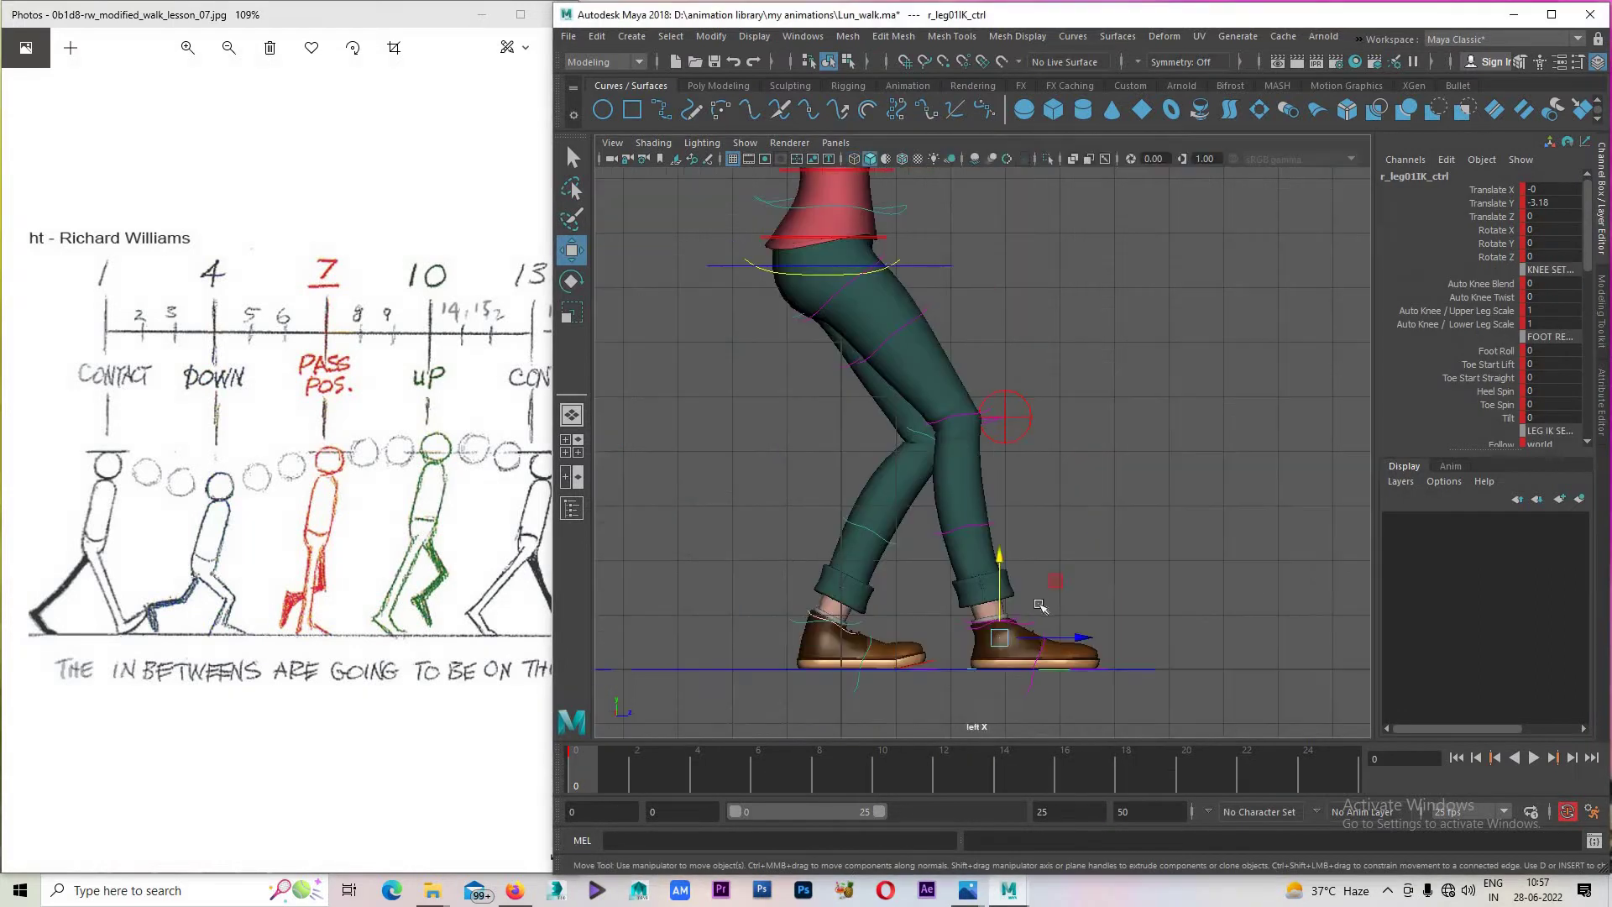
Experiment with rotating, moving and Foot Roll on the right foot, undoing each change.
key("e")
left_click_drag(1003, 554, 1028, 567)
key("w")
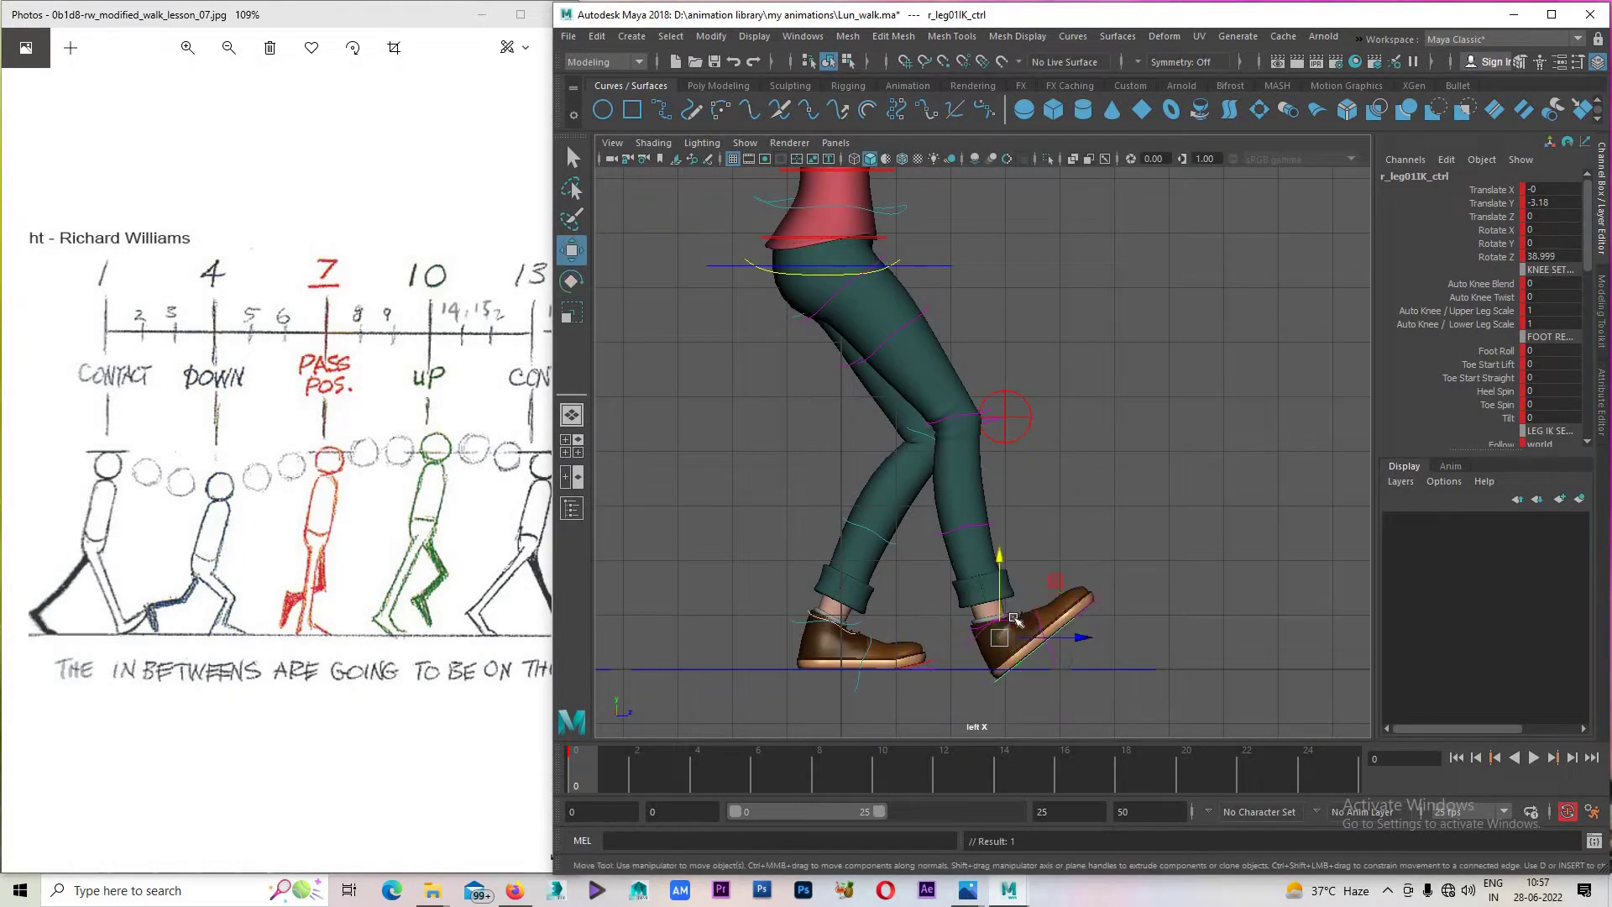
left_click_drag(1003, 642, 1045, 616)
left_click(1496, 350)
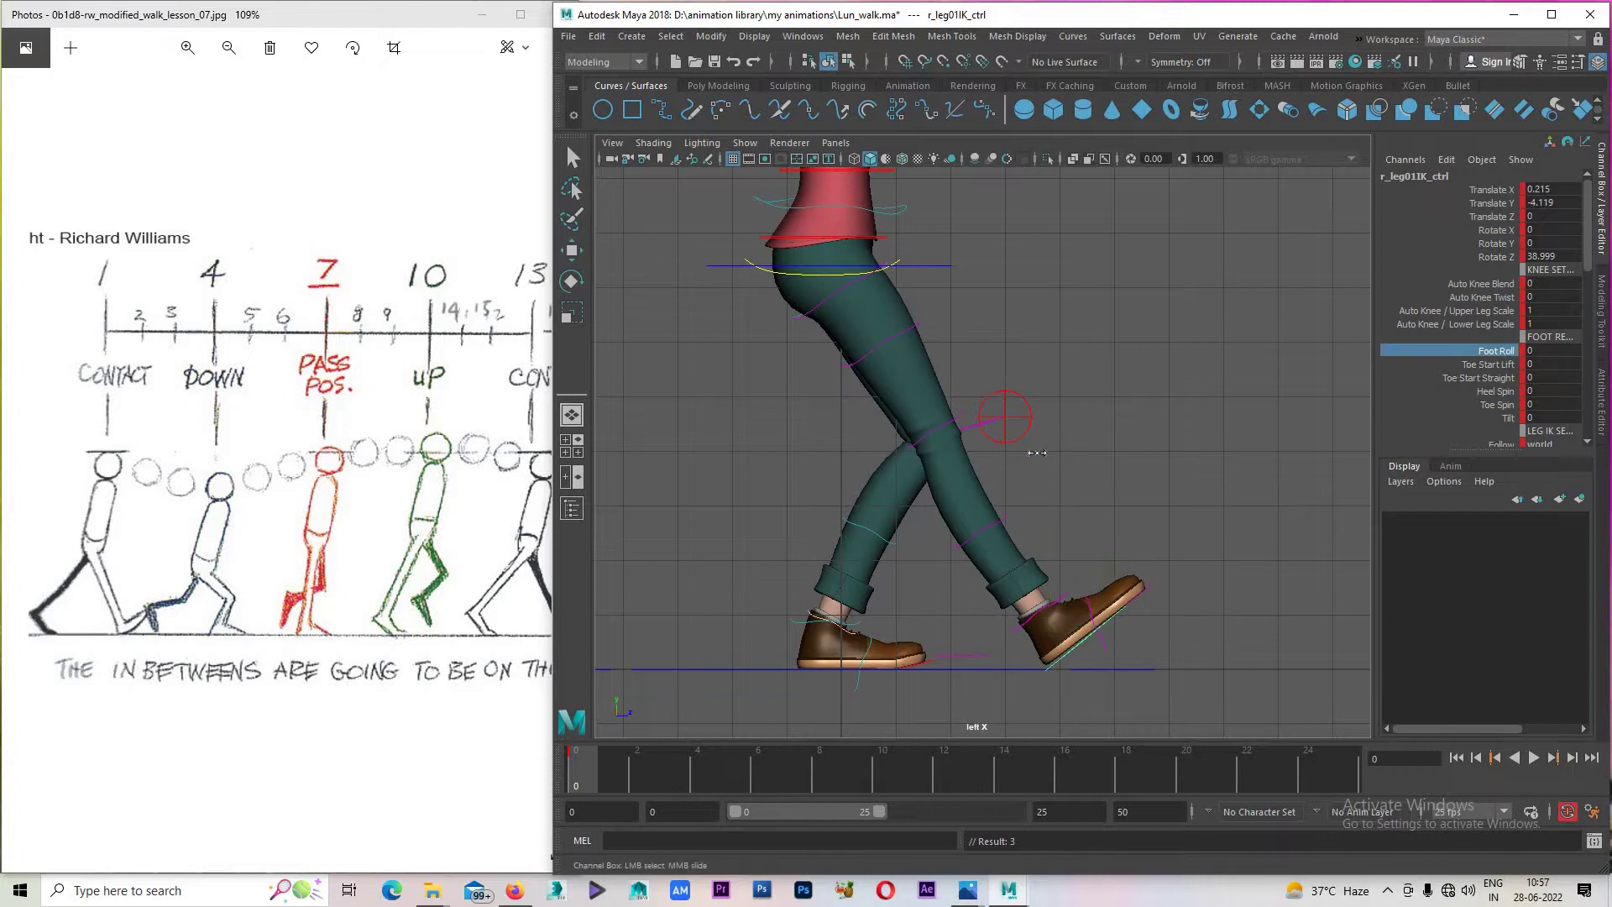
middle_click_drag(1511, 370, 1555, 370)
key("ctrl+z")
left_click(1533, 350)
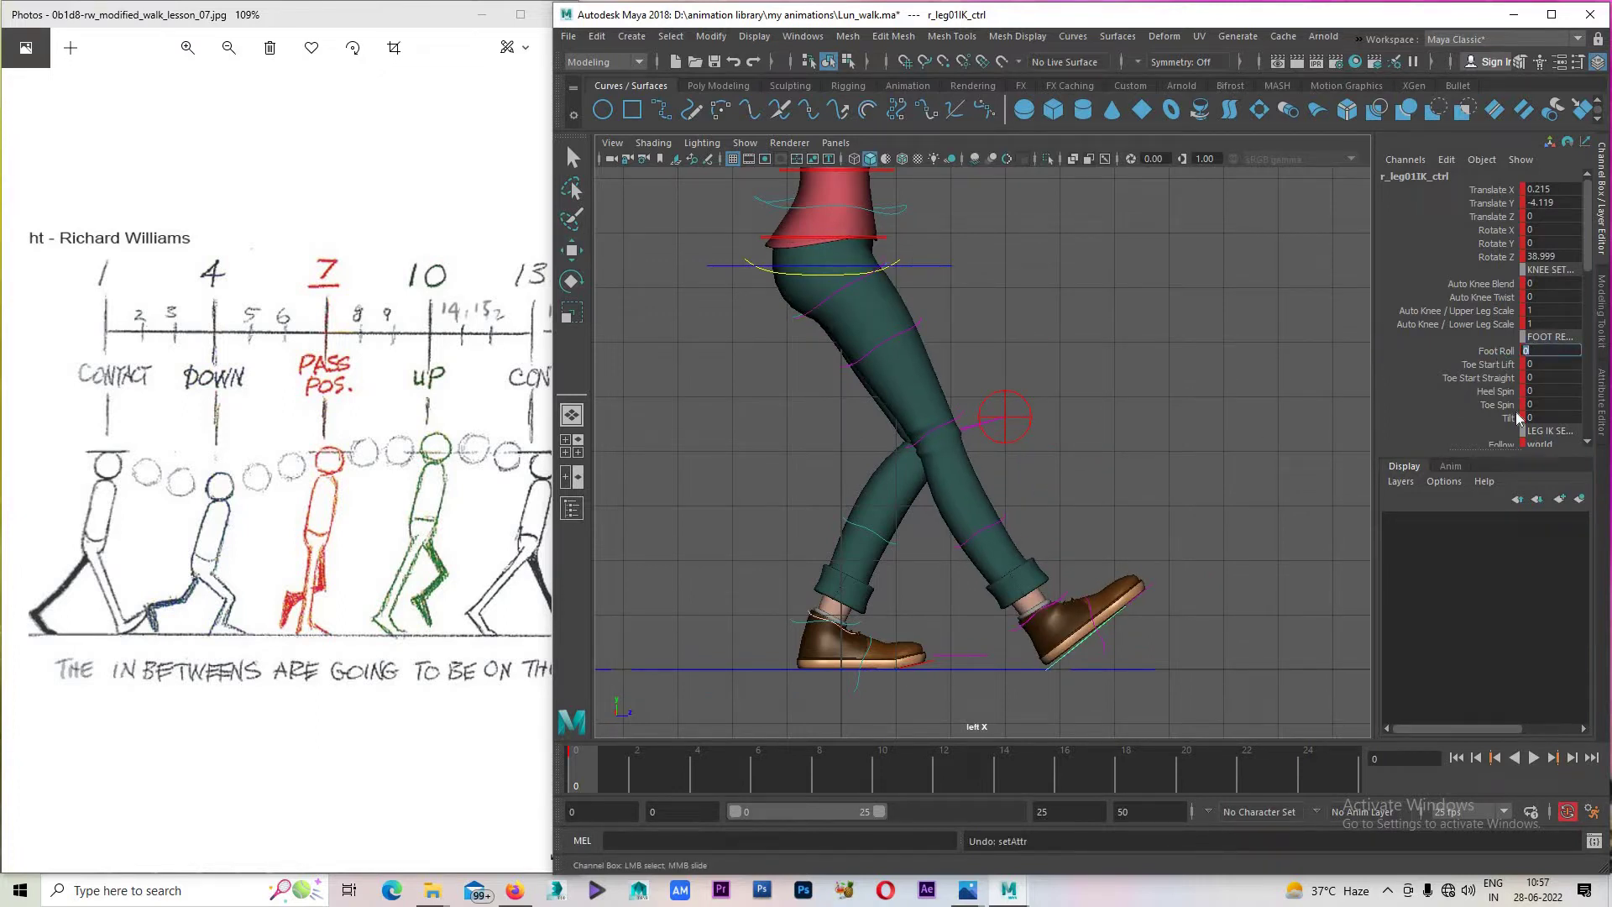
key("w")
key("ctrl+z")
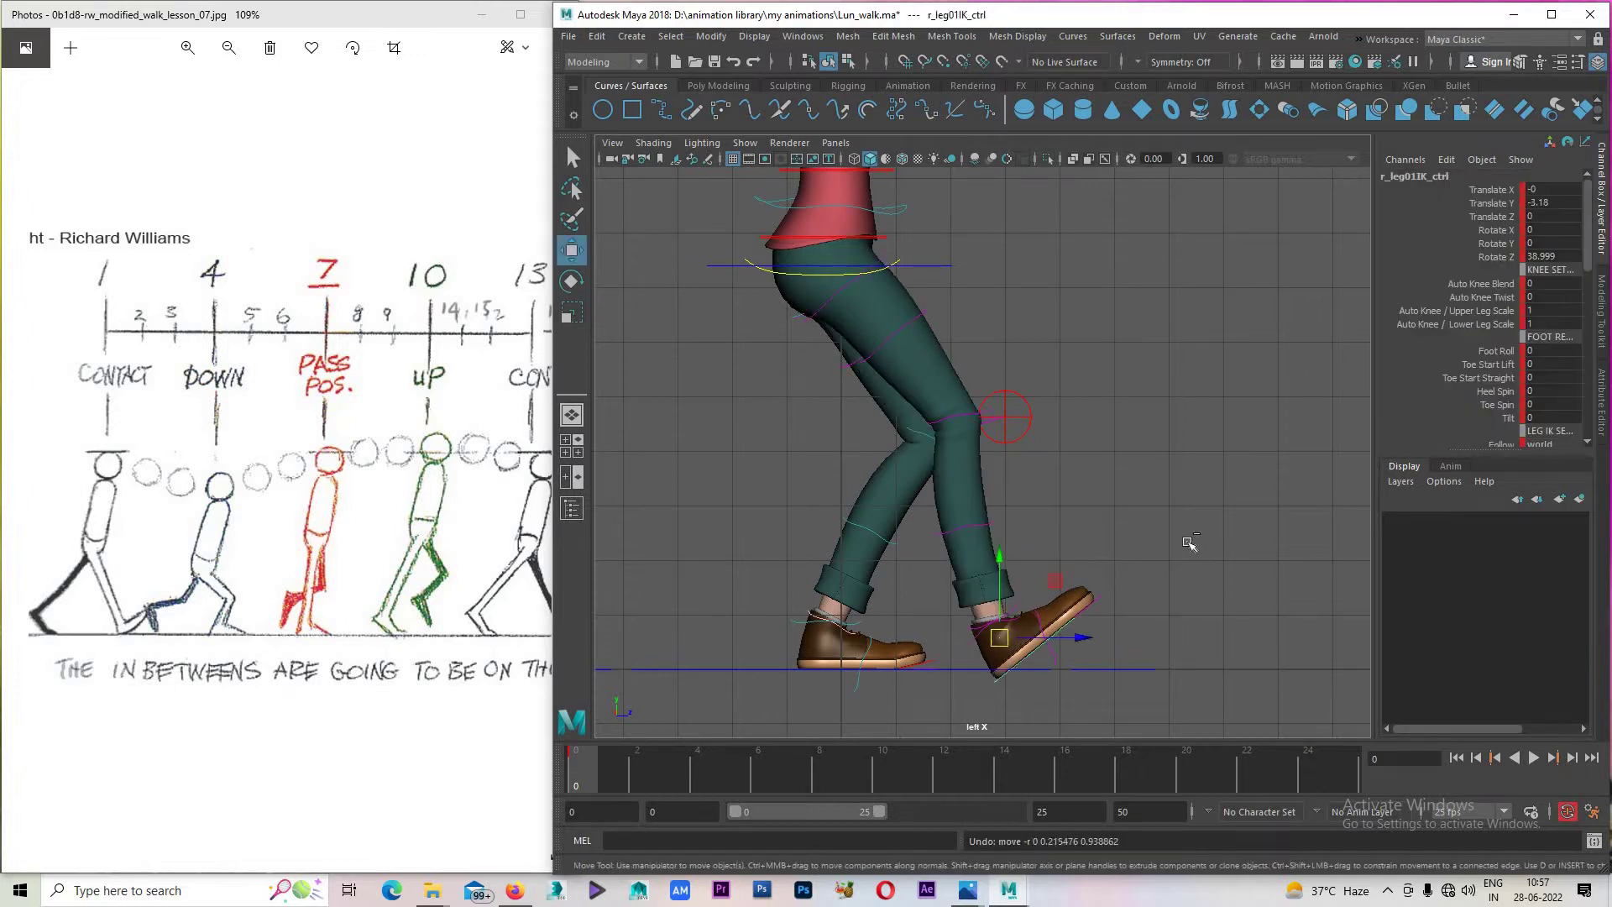
Test Foot Roll values of -10, 10, 20, 5, 10 and 30, then reset it to 0.
left_click(1536, 351)
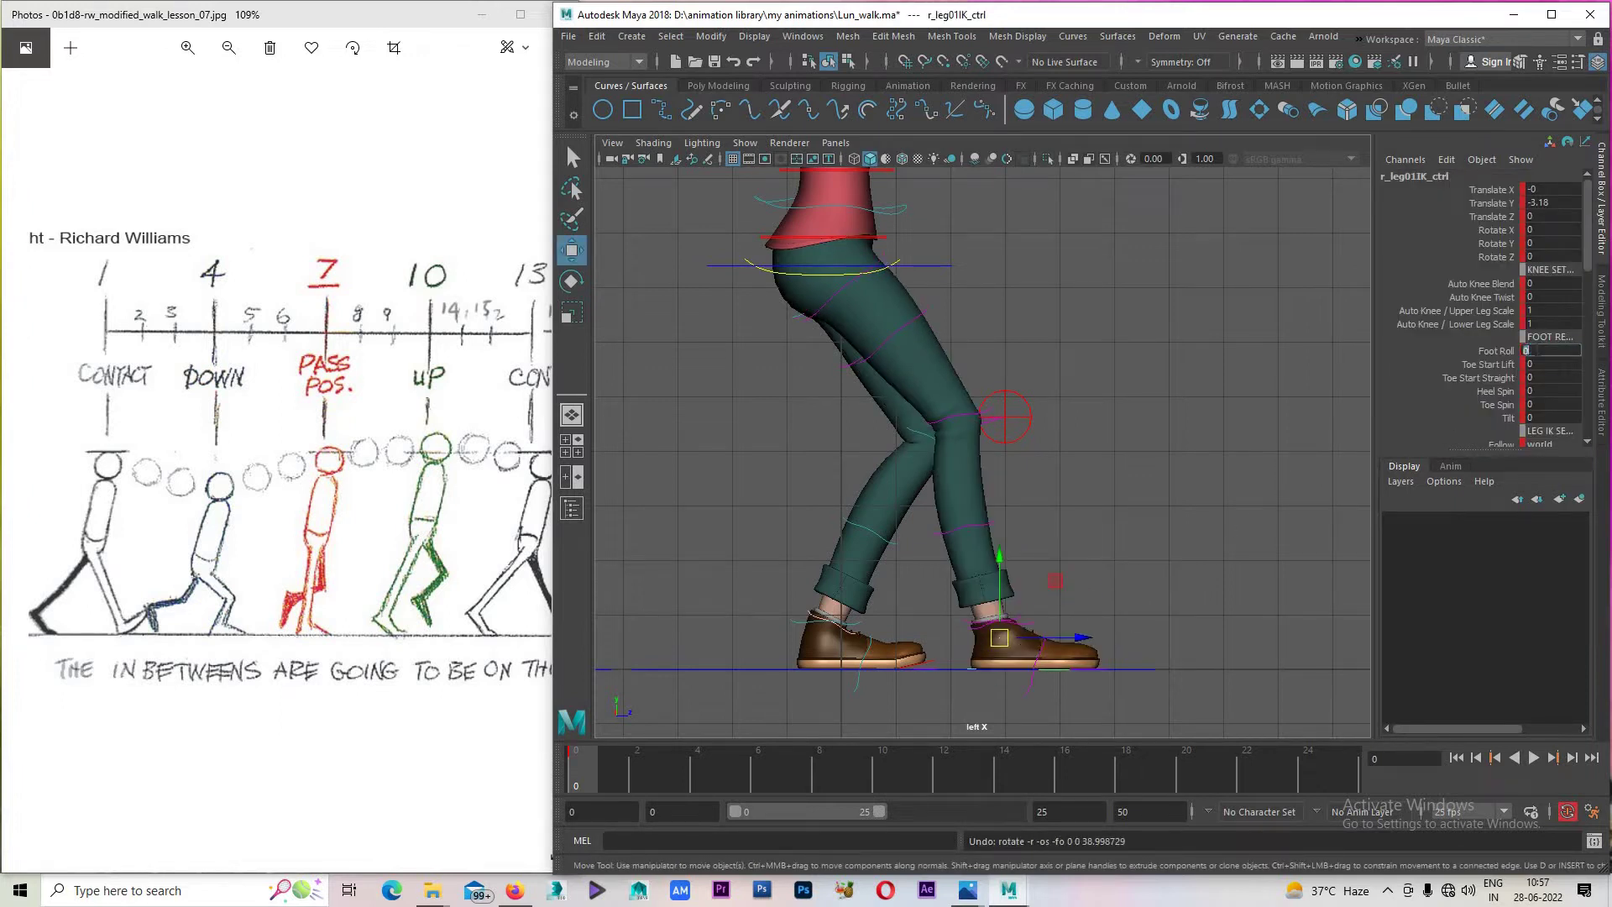
type("10")
key("Return")
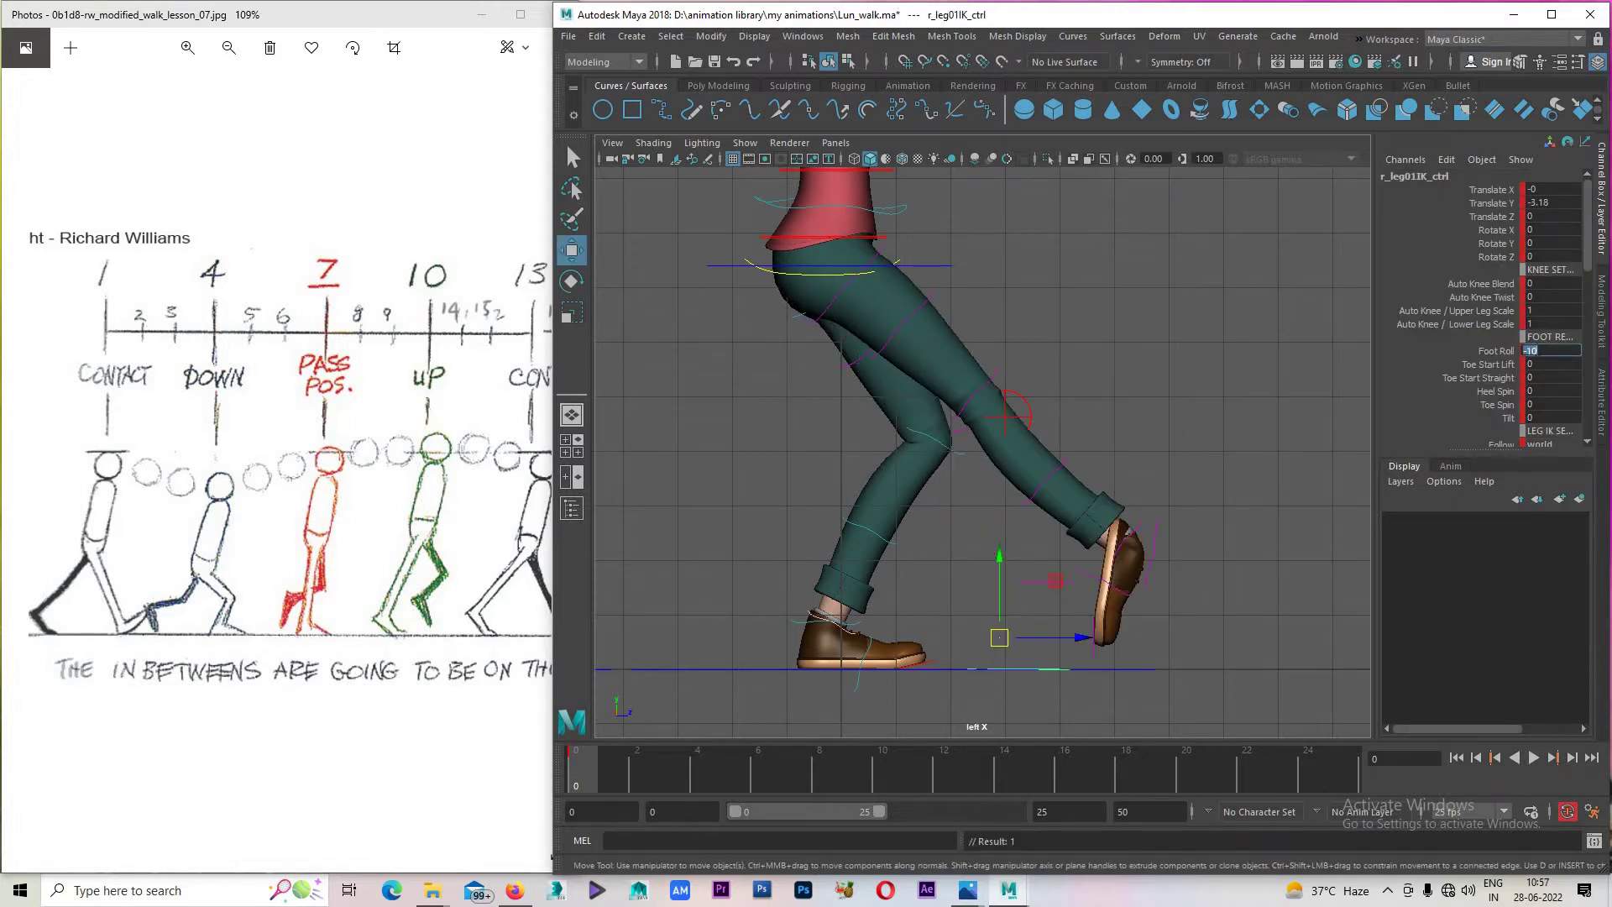
type("10")
key("Return")
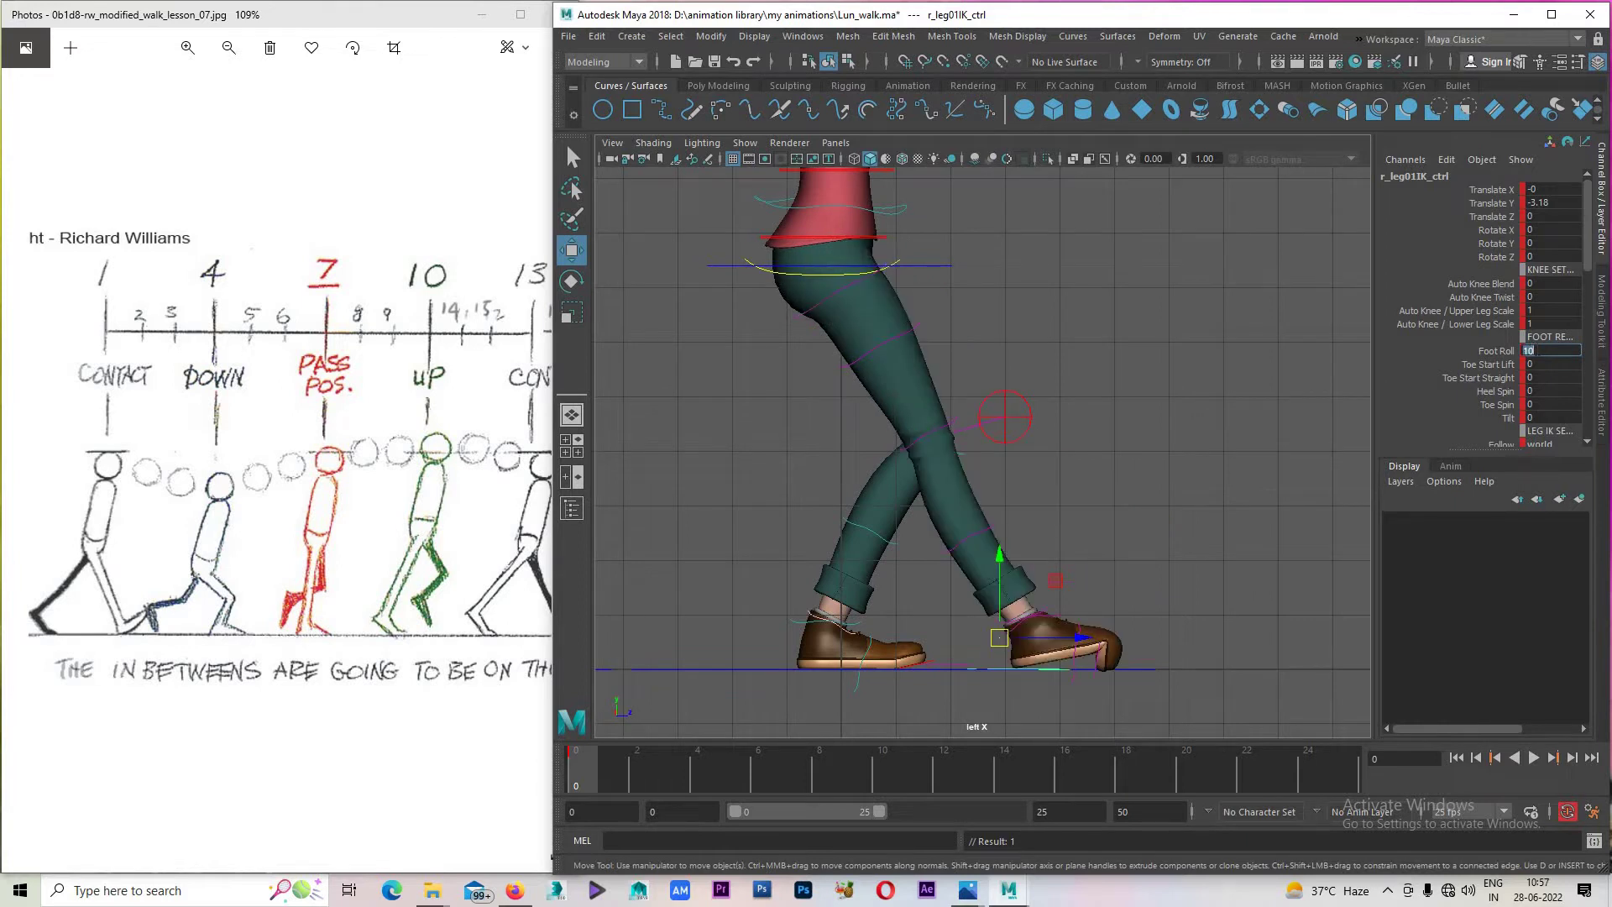
type("20")
key("Return")
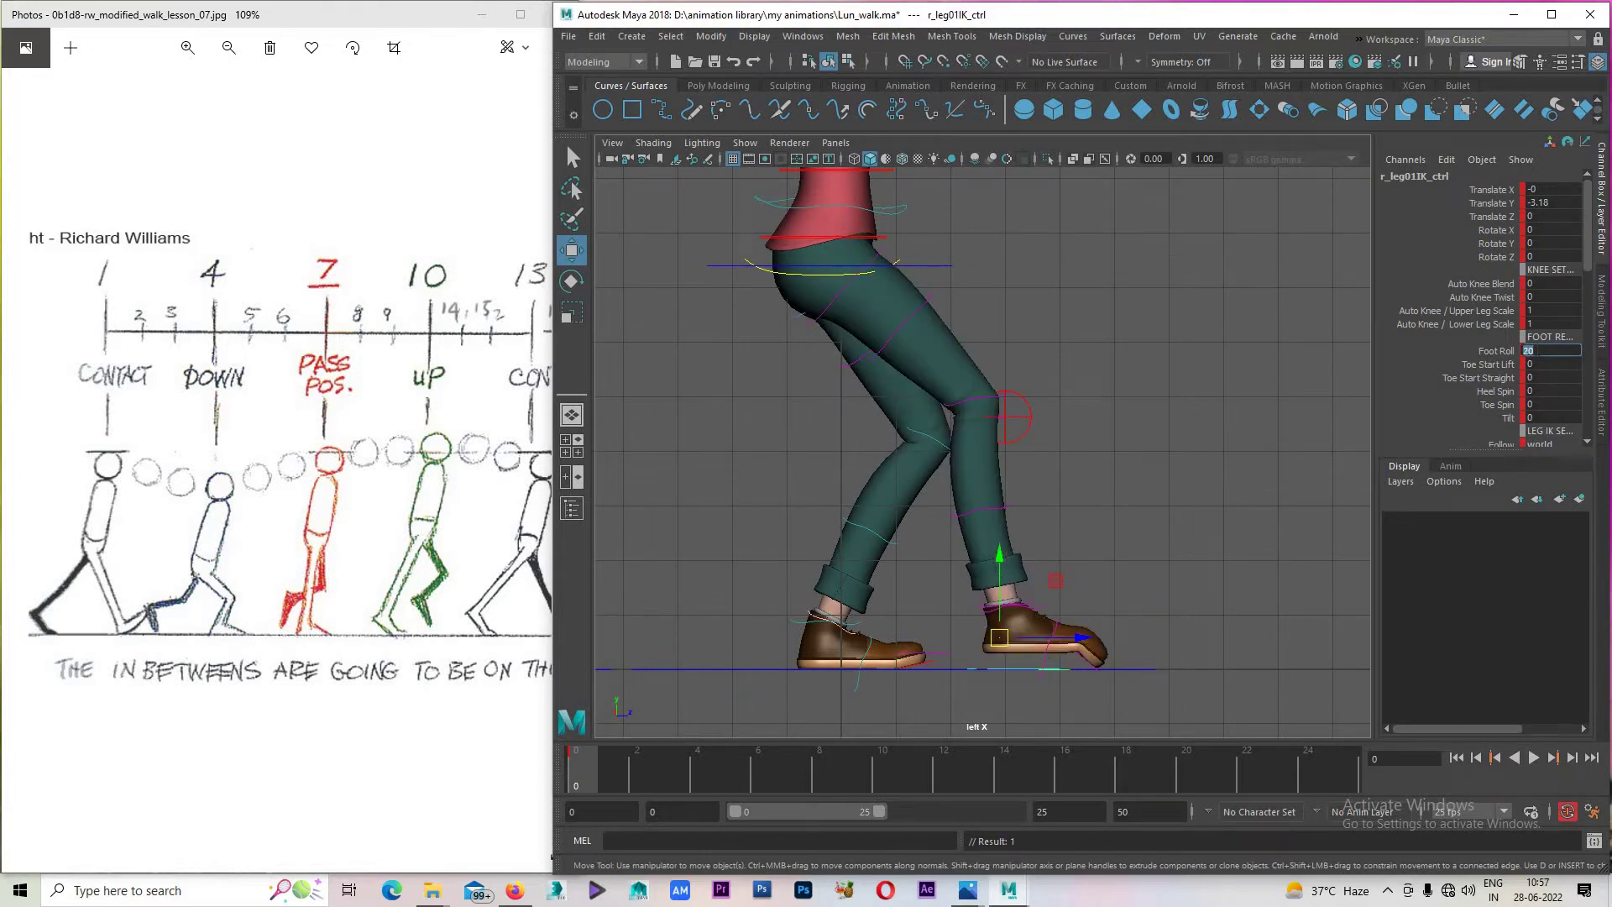
type("5")
key("Return")
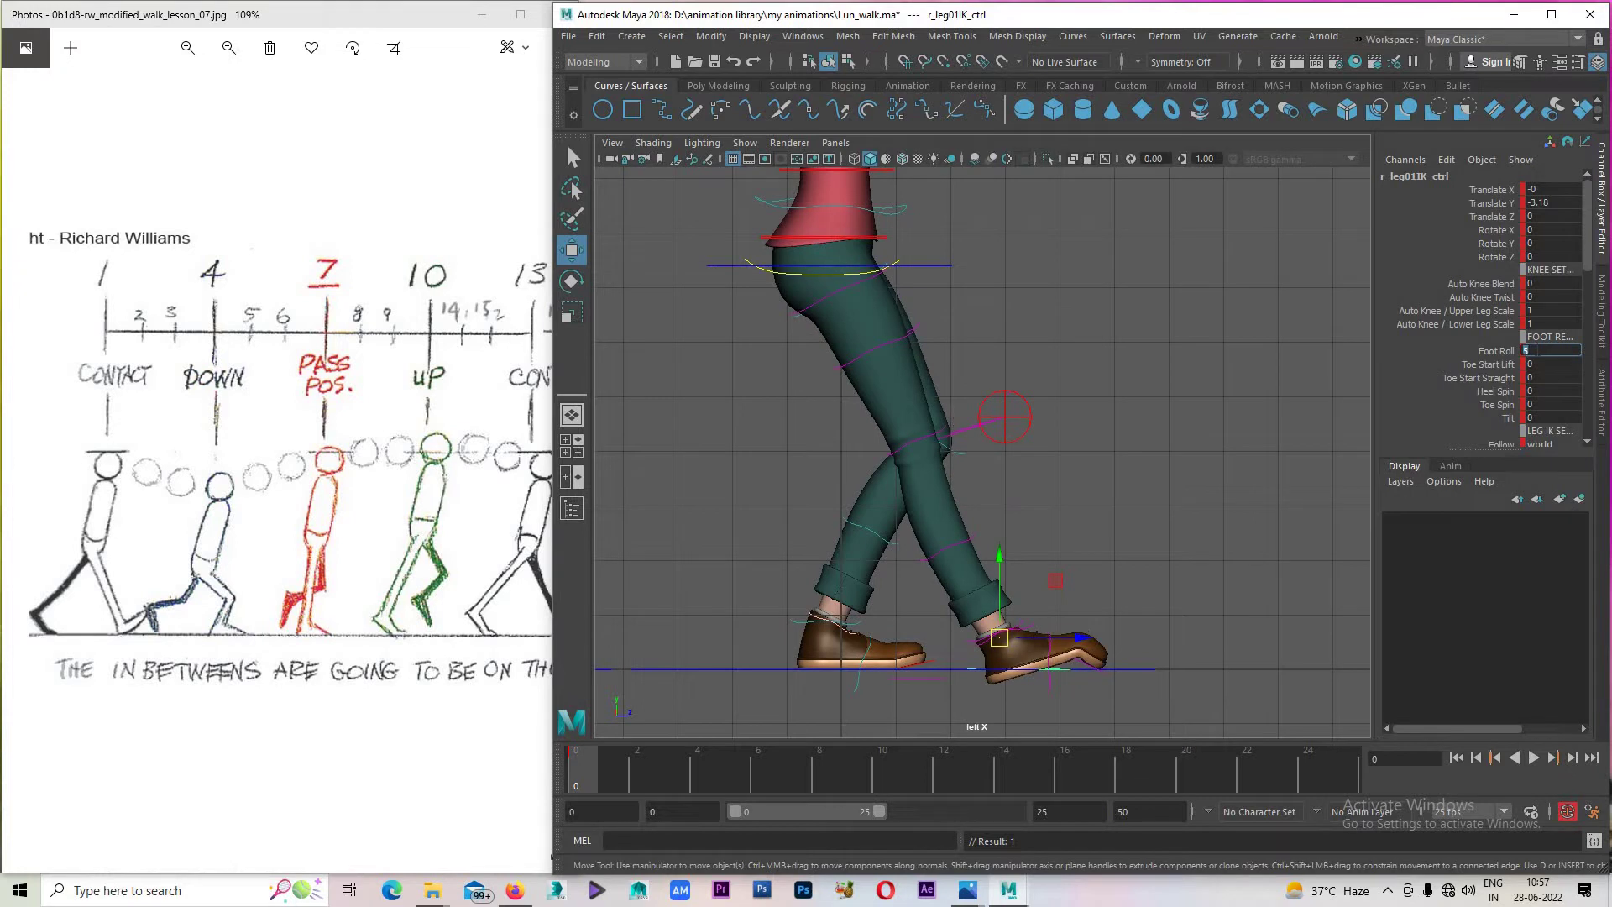
type("10")
key("Return")
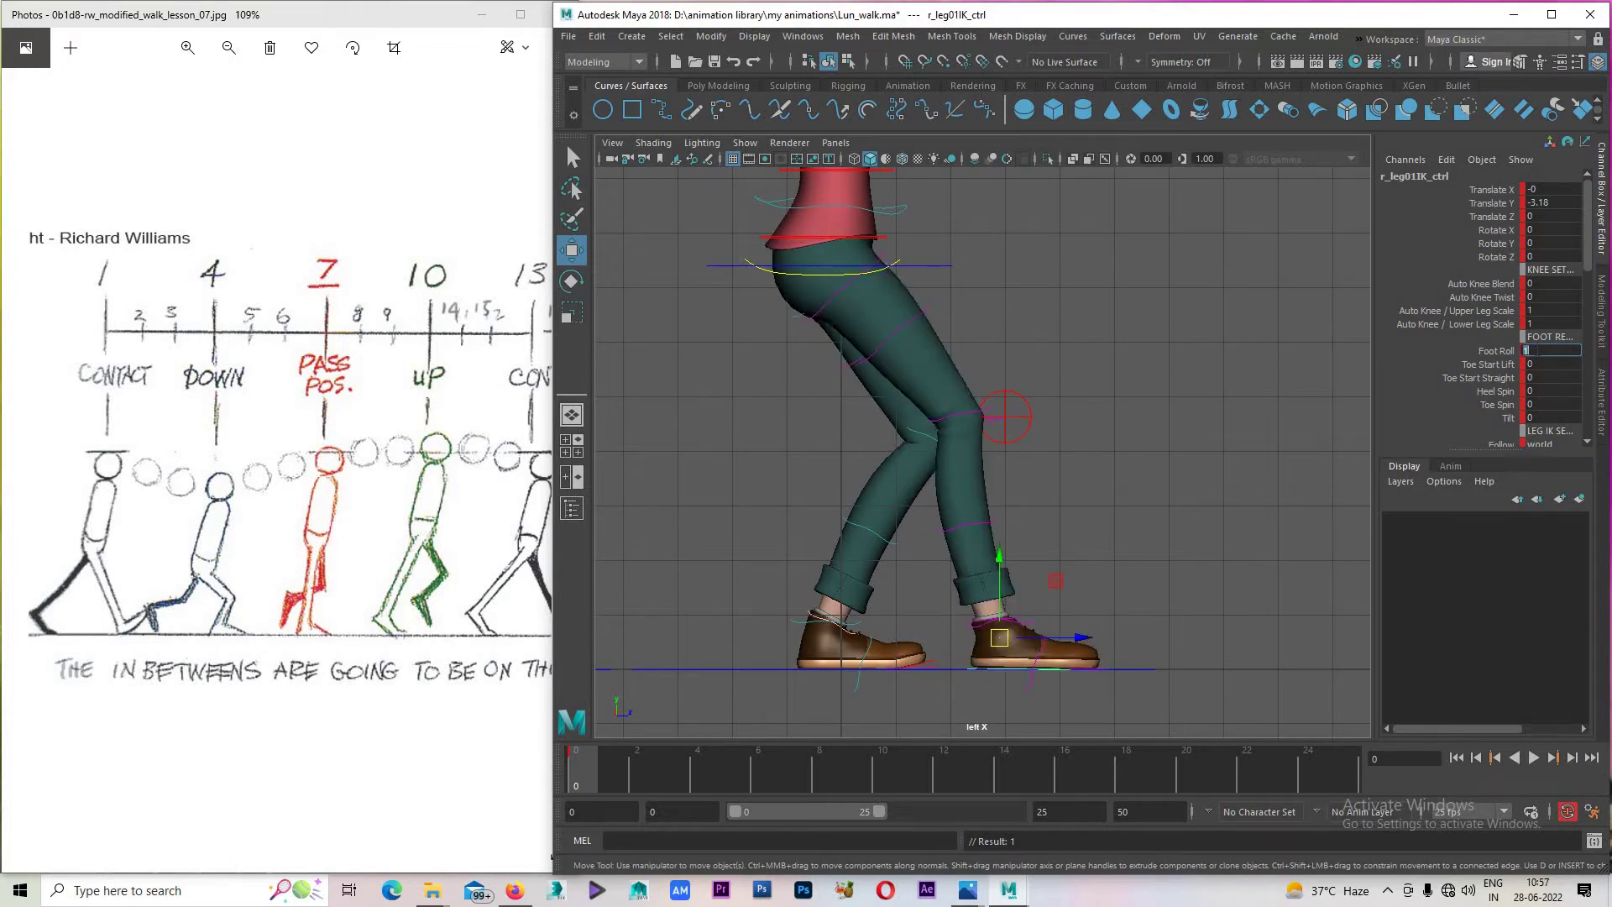
type("30")
key("Return")
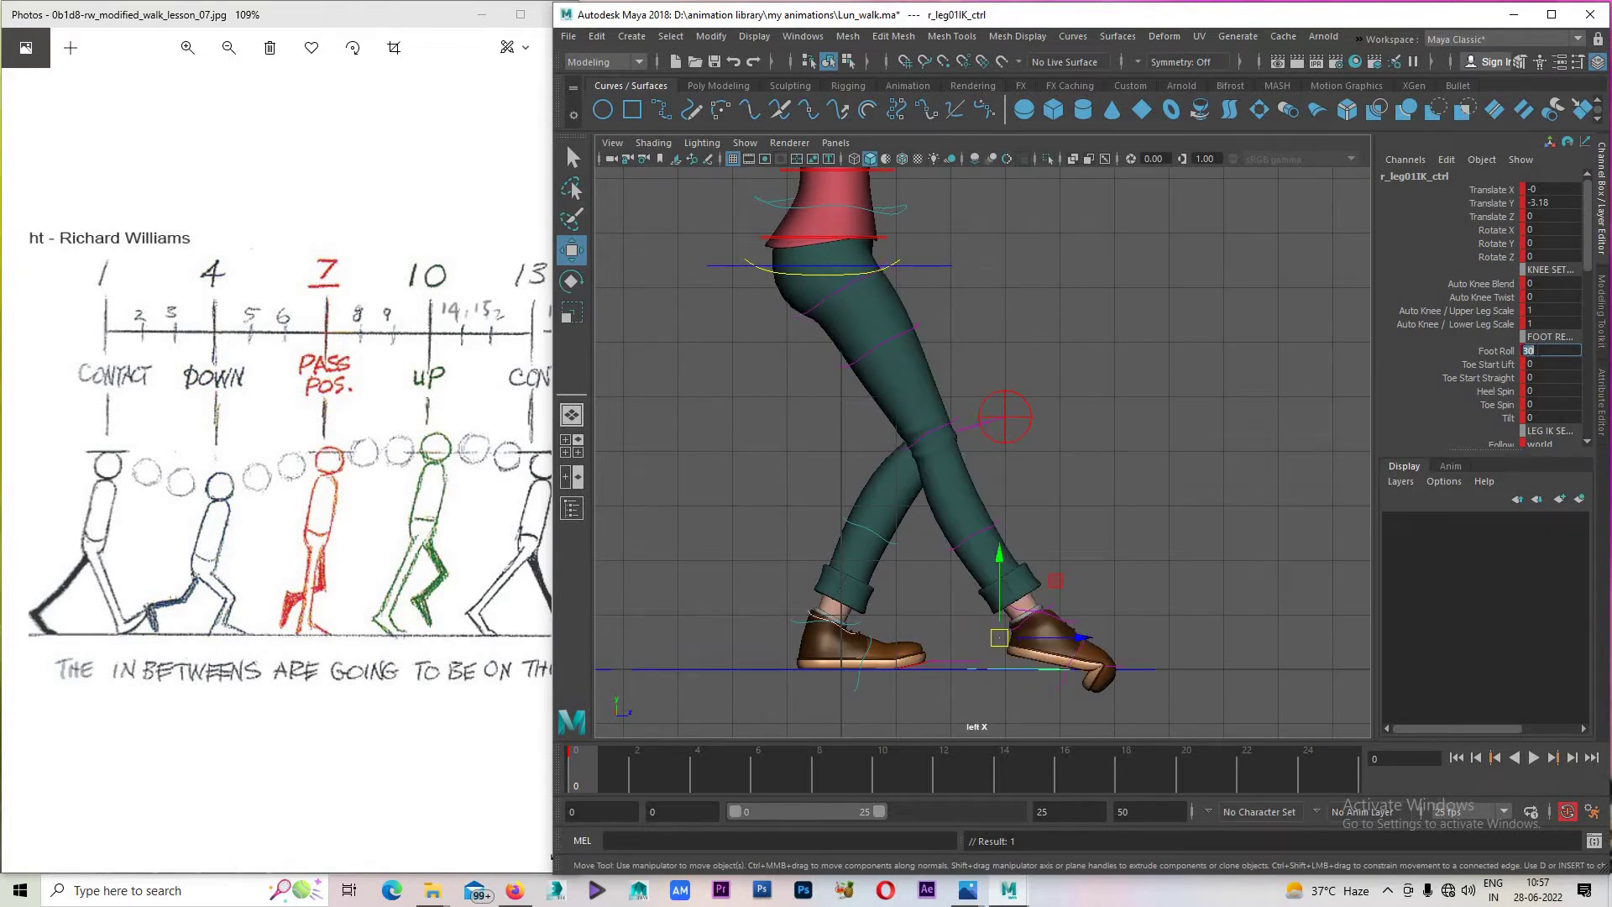
type("0")
key("Return")
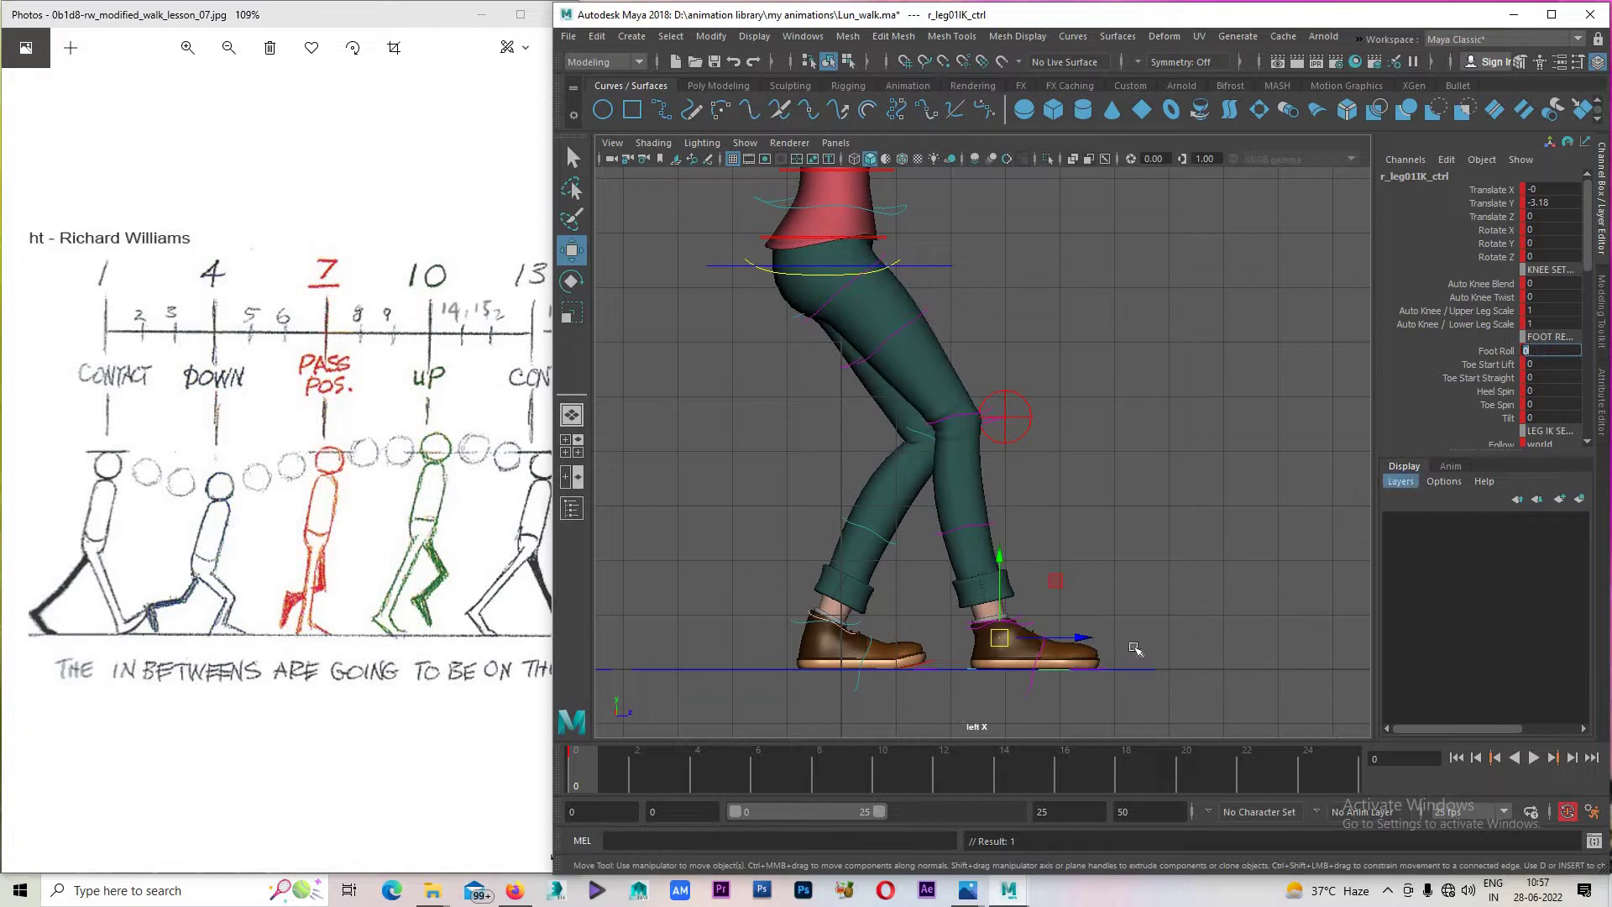
Try rotating the right foot and spinning it around the heel, undoing both.
key("e")
left_click_drag(1049, 582, 1062, 622)
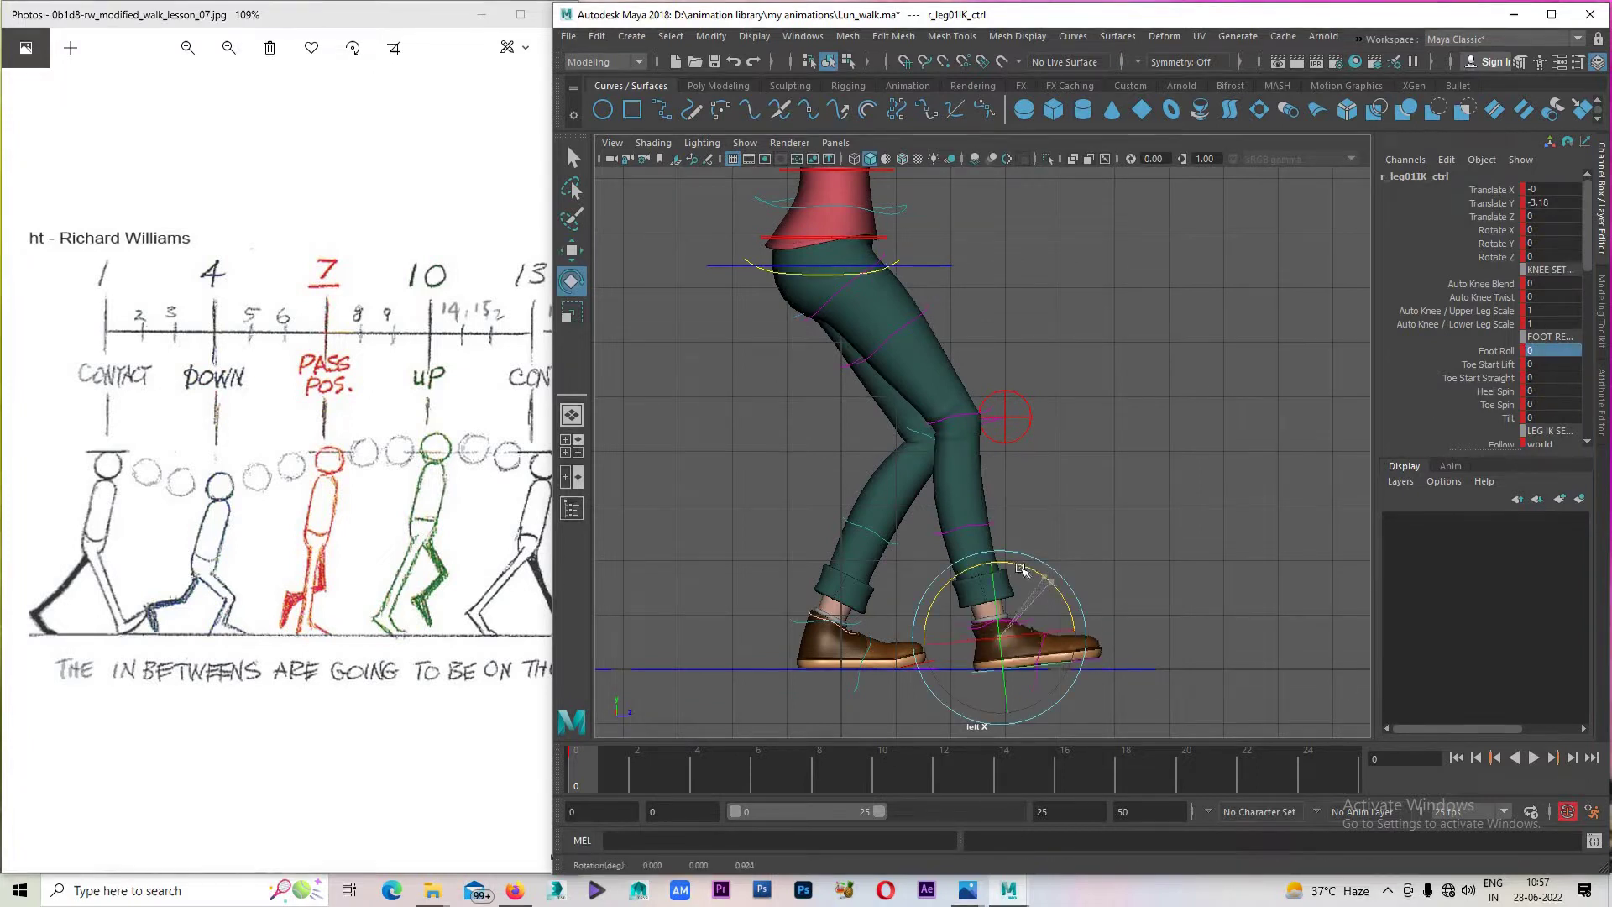
key("ctrl+z")
left_click(1477, 378)
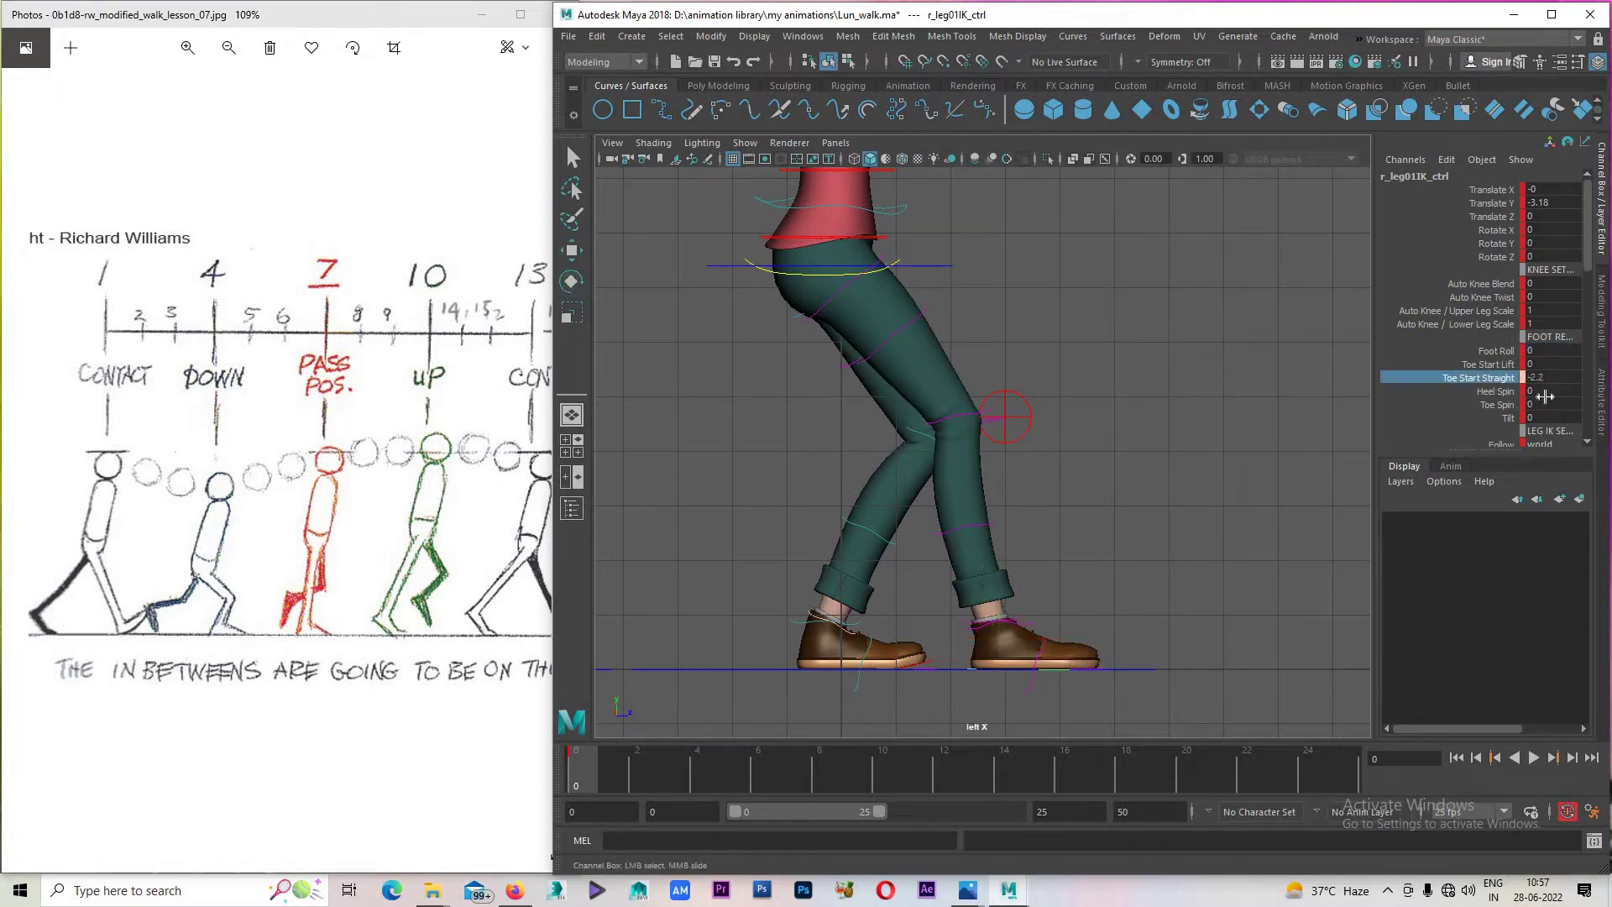
left_click(1494, 390)
middle_click_drag(1494, 391, 1588, 442)
key("ctrl+z")
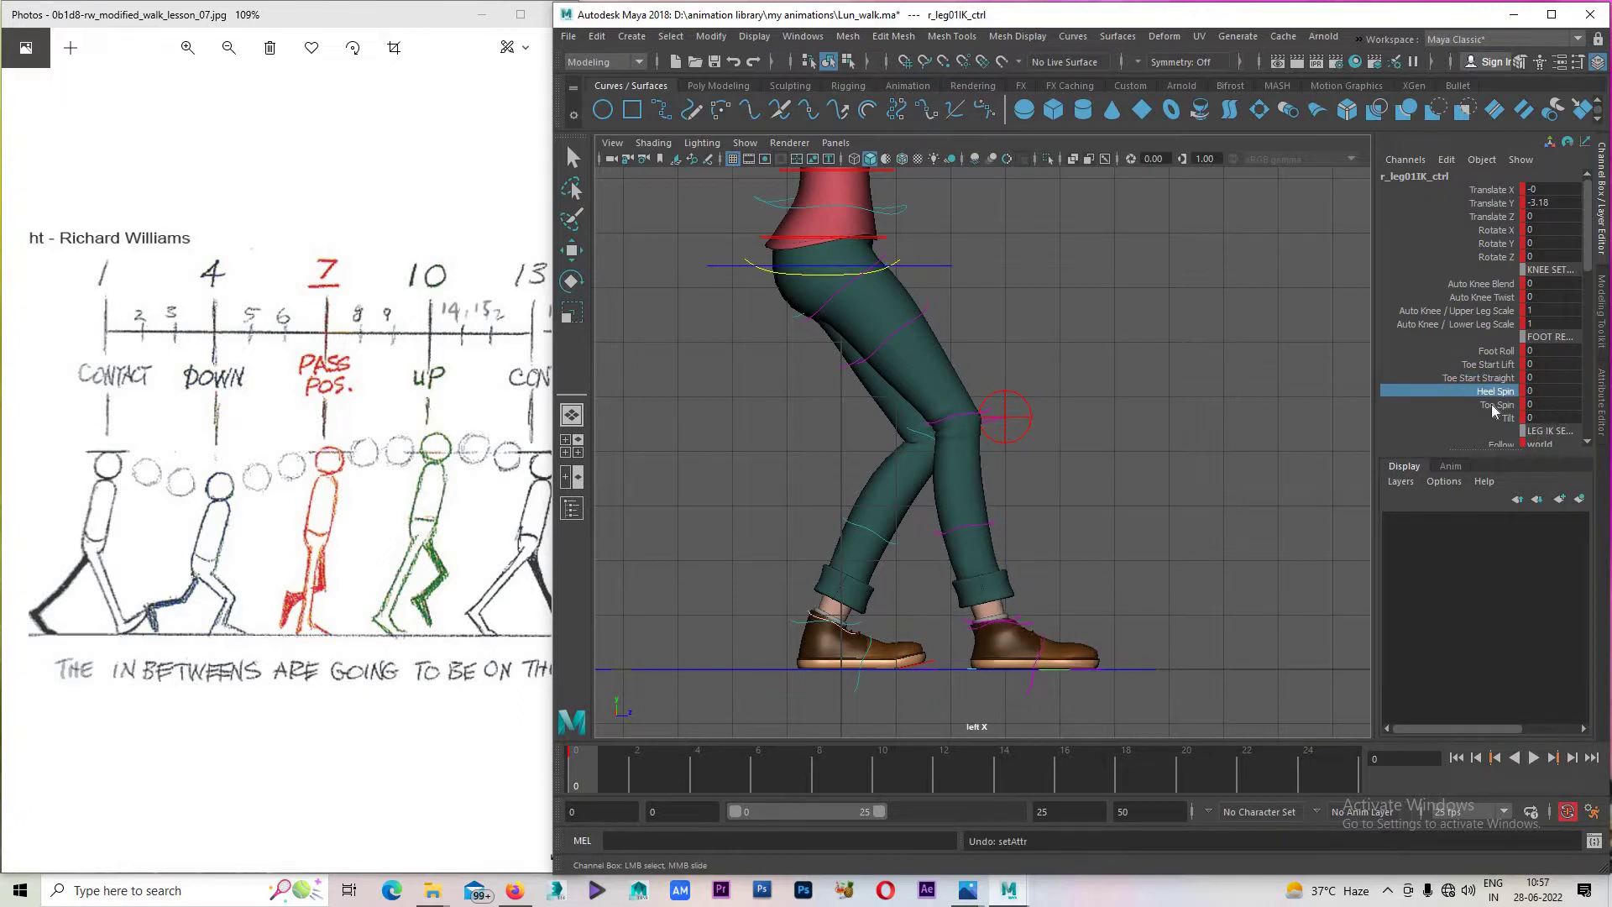
Rotate r_leg01IK_ctrl to Rotate Z 51.876 so the toes lift off the ground.
left_click(1496, 404)
left_click(1508, 418)
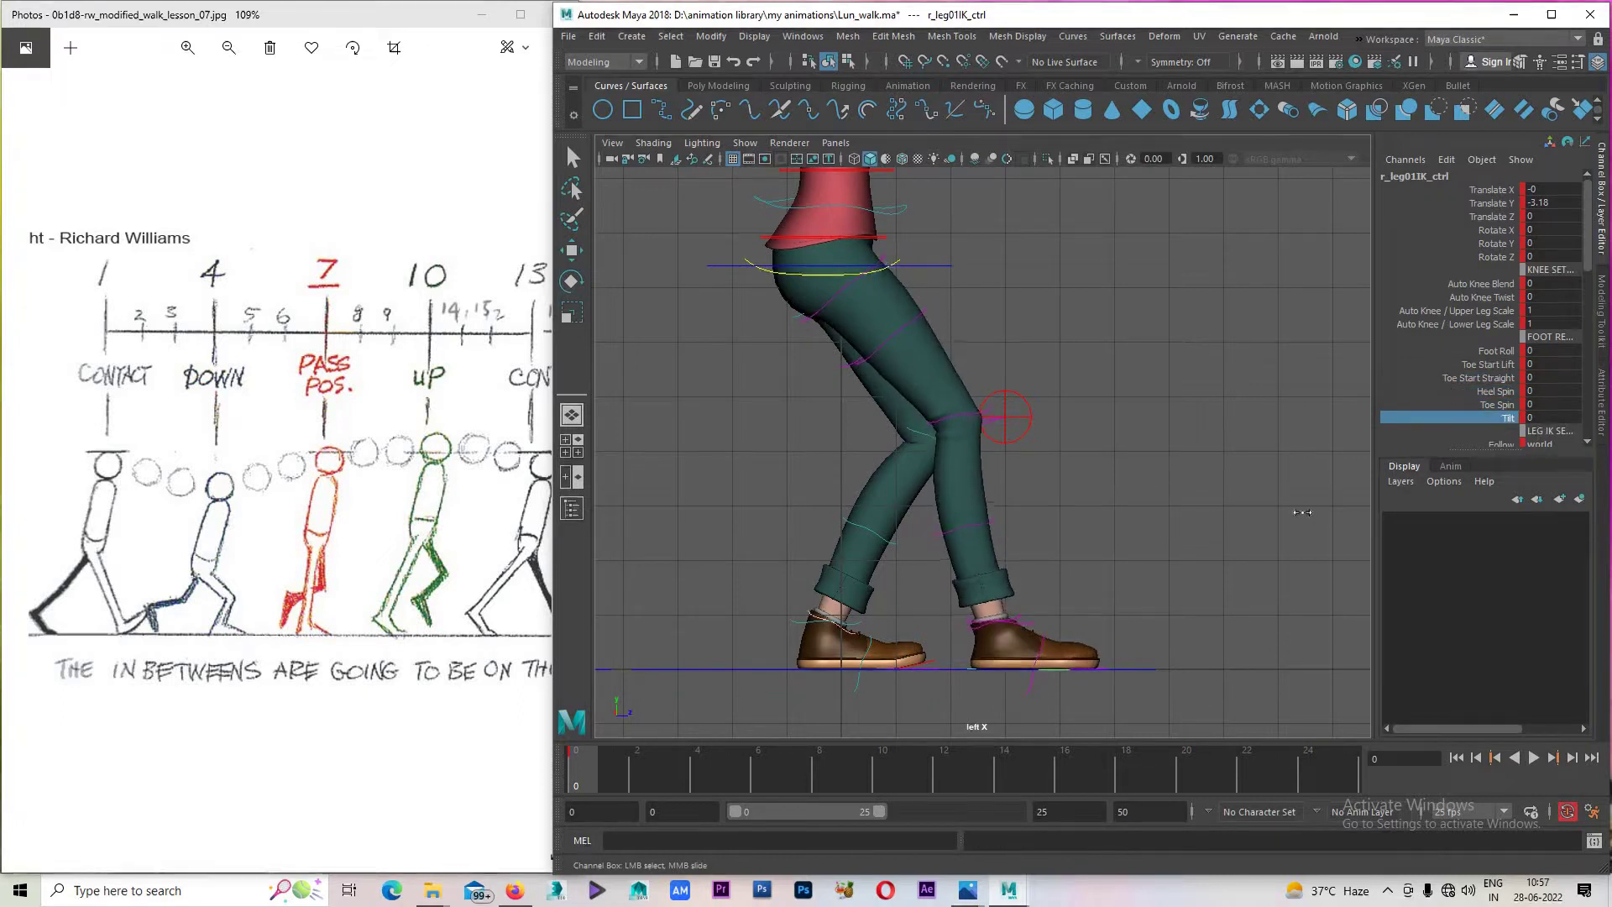
middle_click_drag(1236, 504, 1044, 598)
key("e")
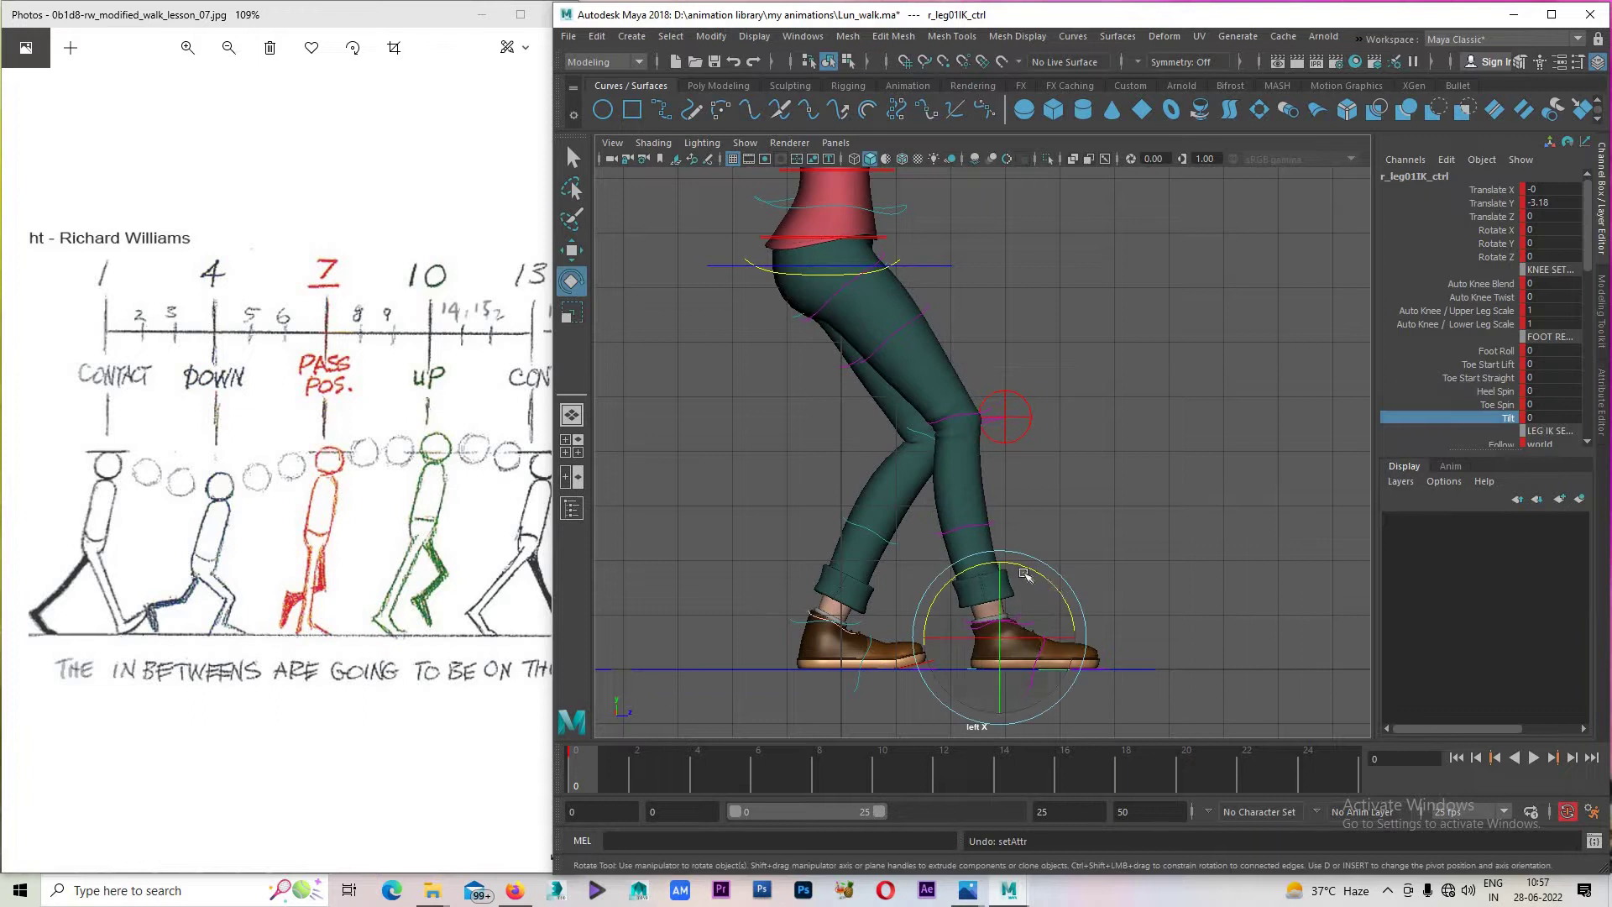
left_click_drag(1045, 598, 995, 640)
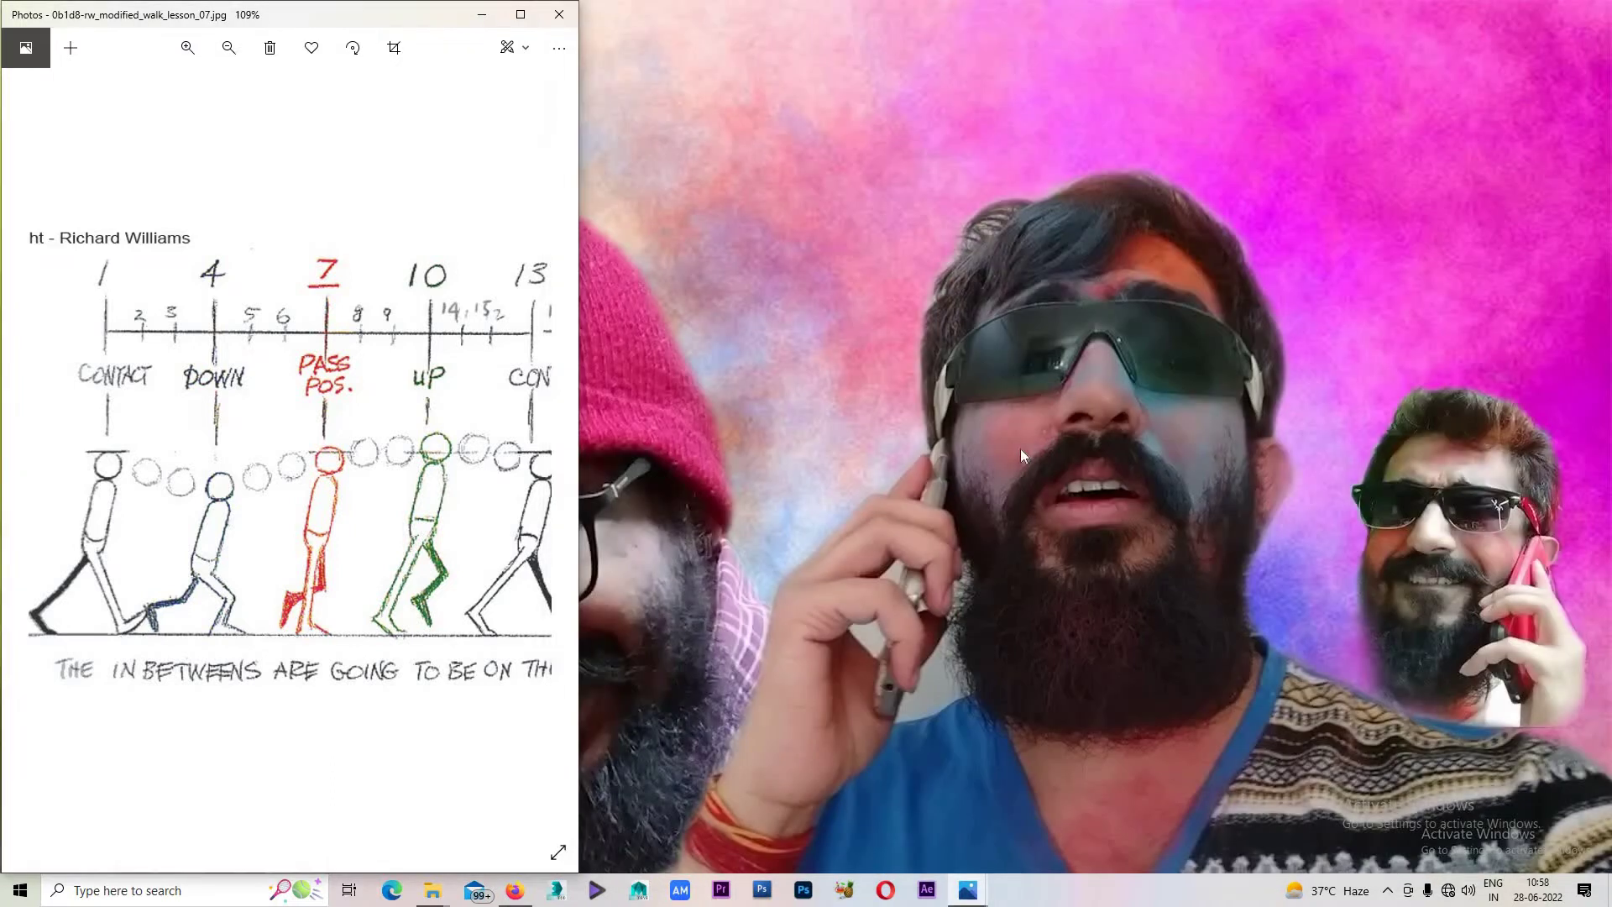
Refresh the desktop and launch Autodesk Maya 2018 by searching 'may' in Start.
right_click(963, 425)
left_click(888, 457)
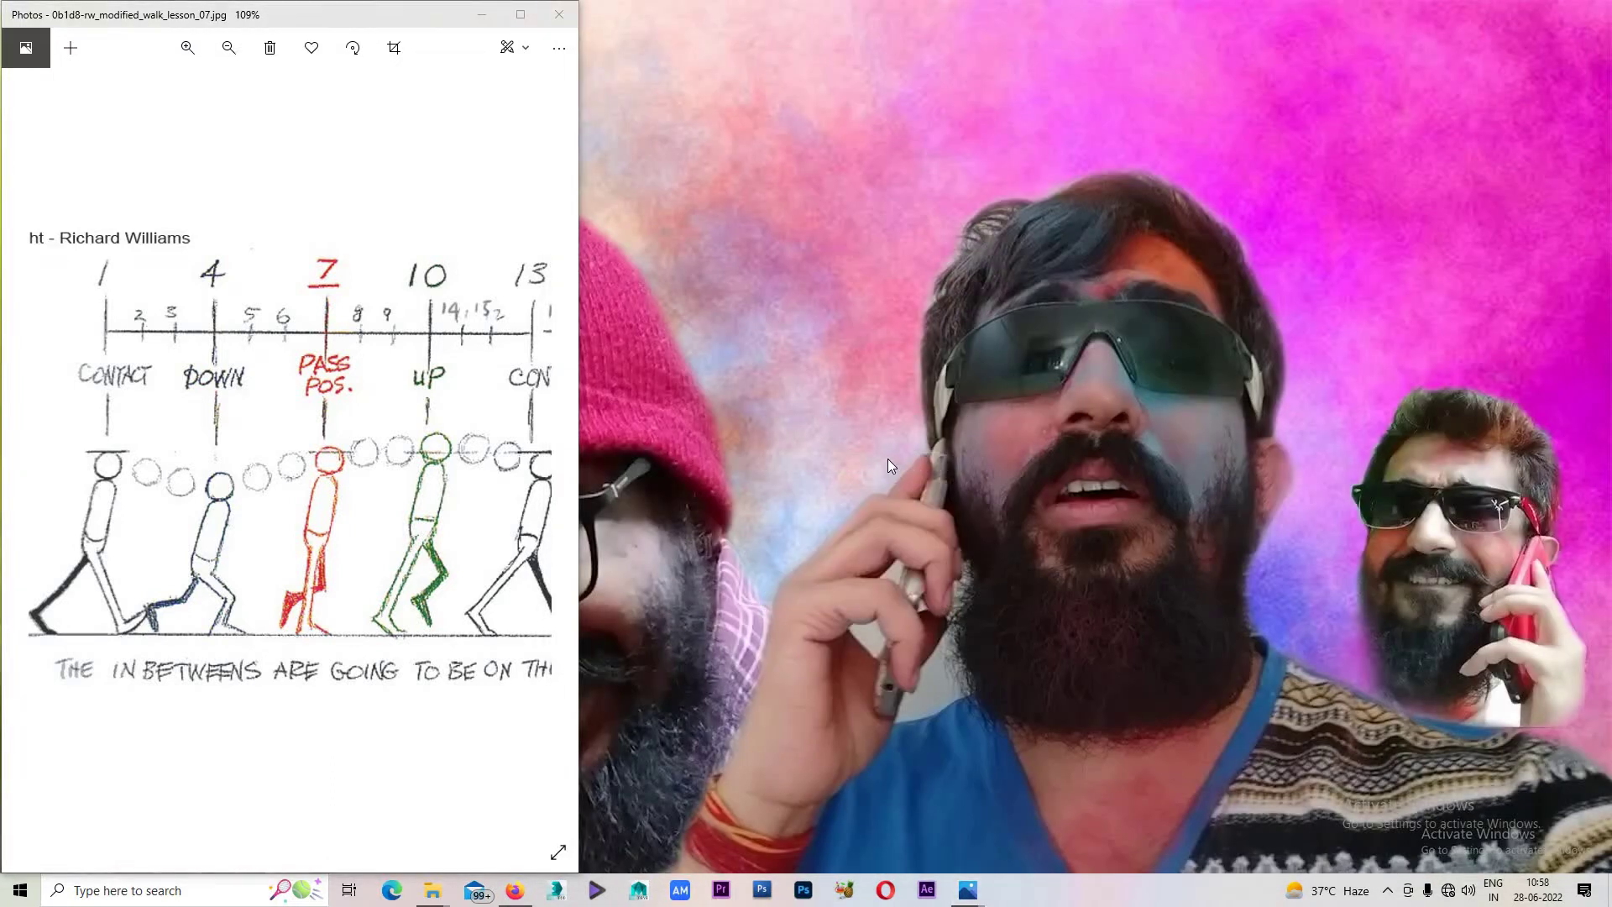
key("super")
type("may")
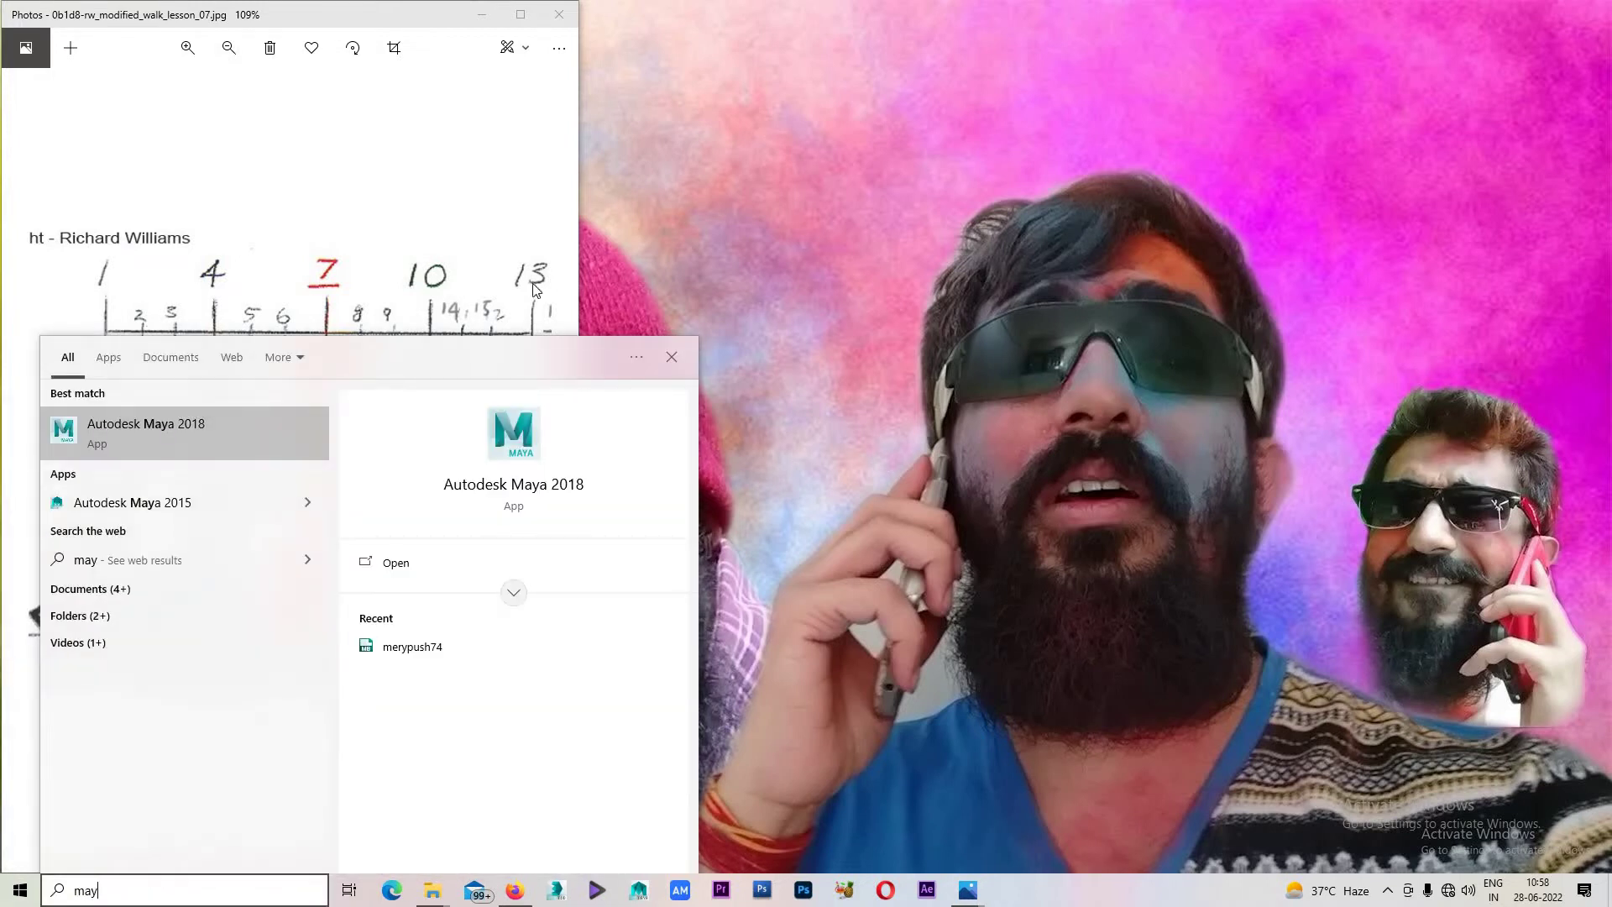
left_click(183, 437)
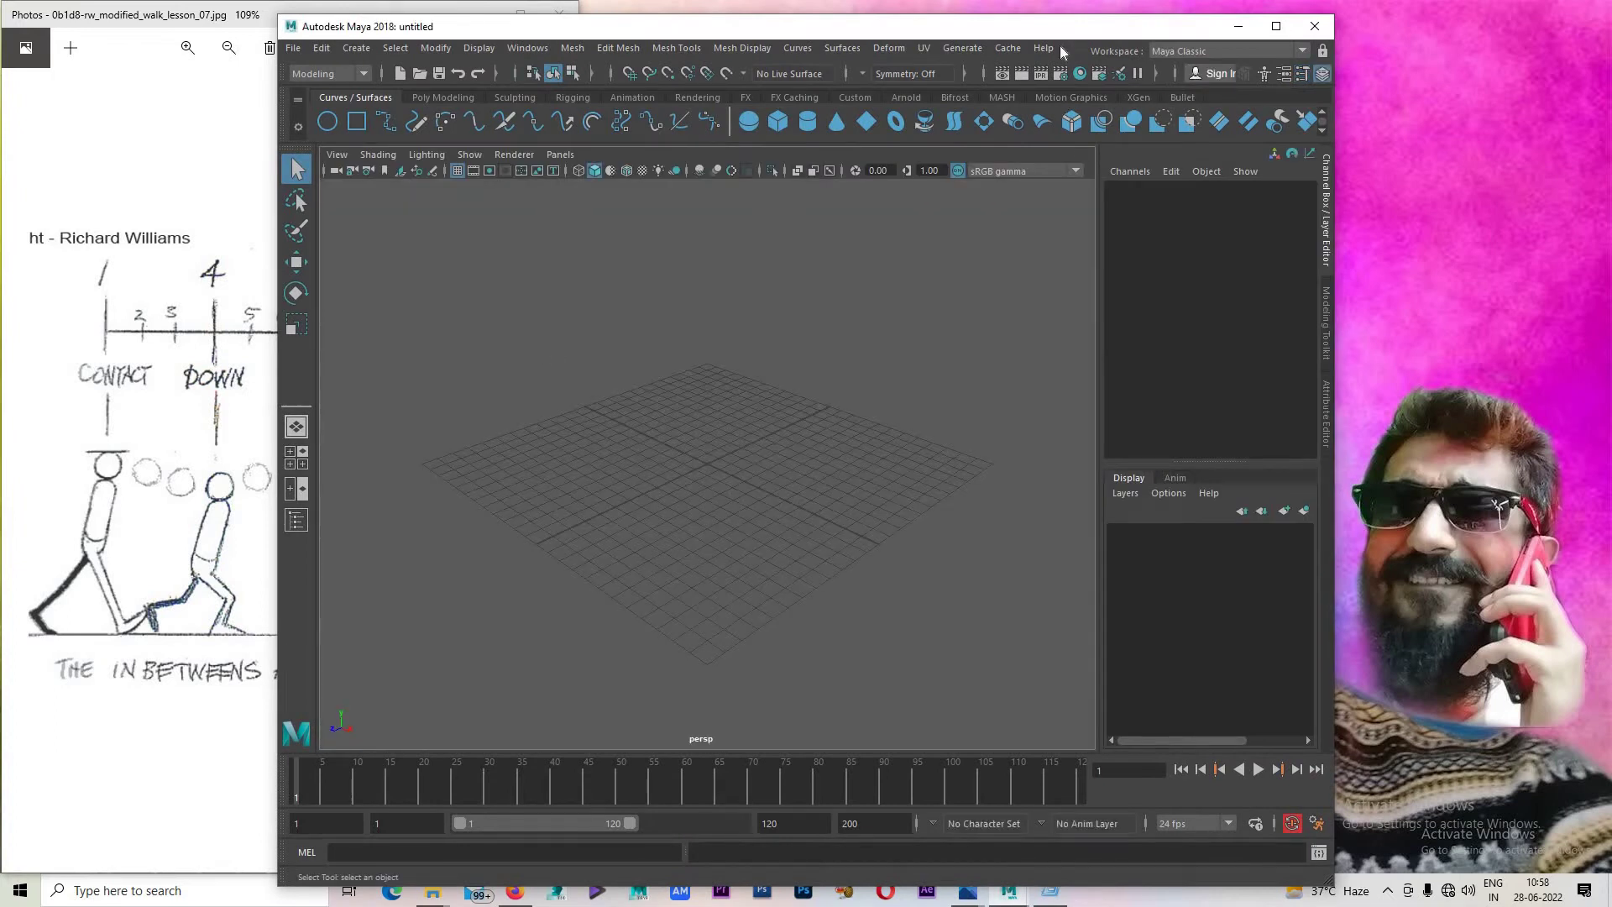
Maximise, then restore the Maya window and drag it right to reveal the walk reference.
left_click_drag(1234, 23, 1142, 10)
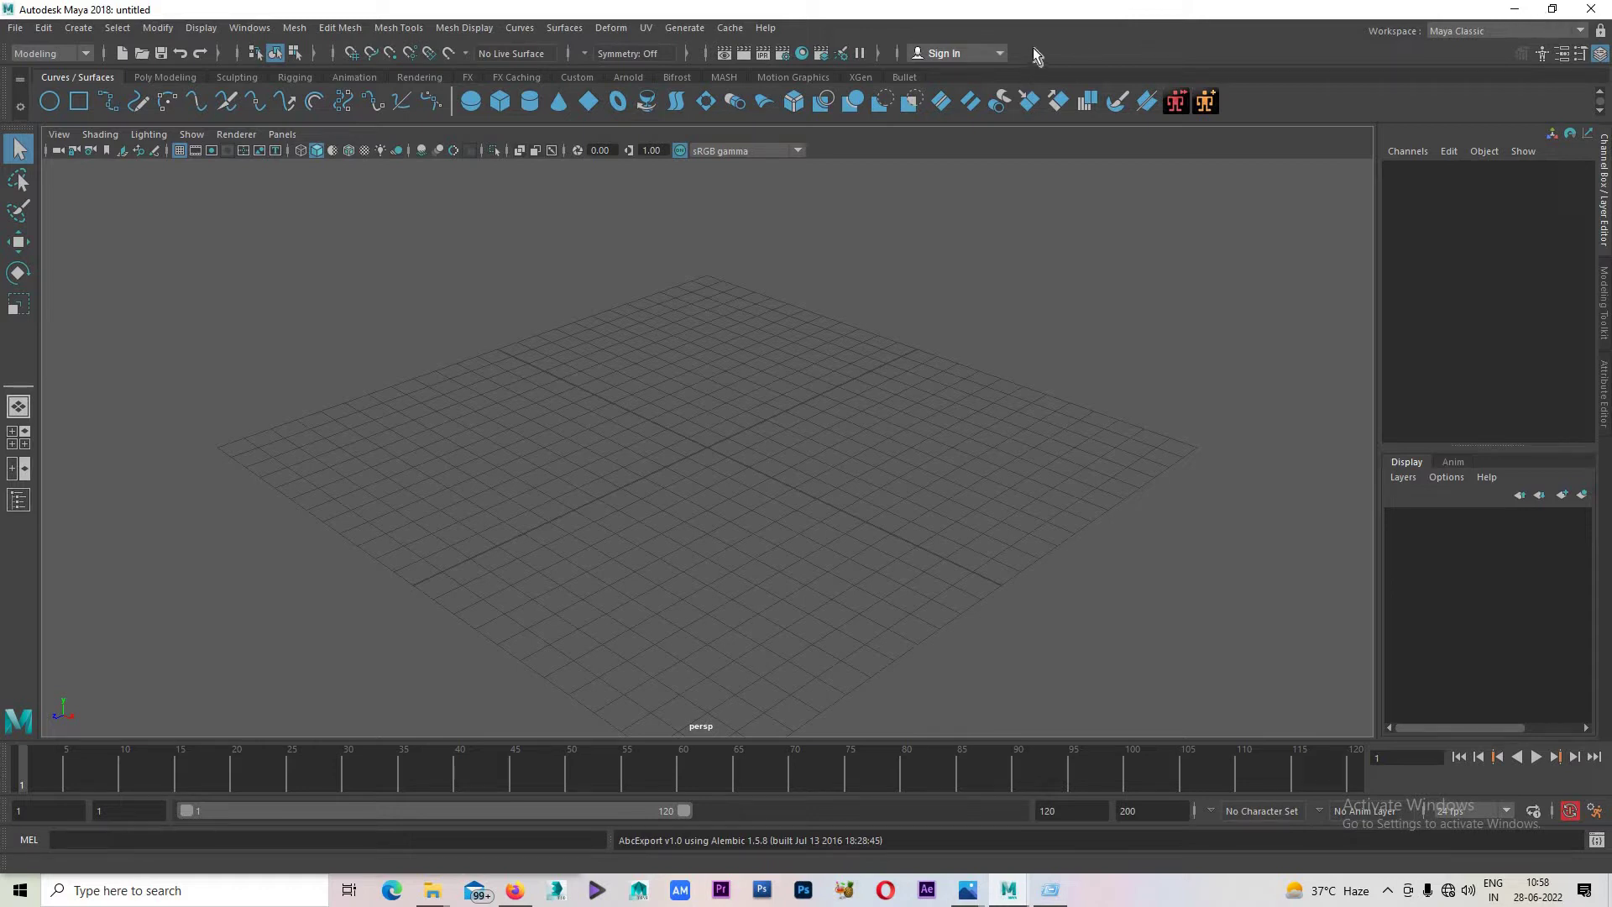
double_click(440, 8)
left_click_drag(849, 34, 752, 32)
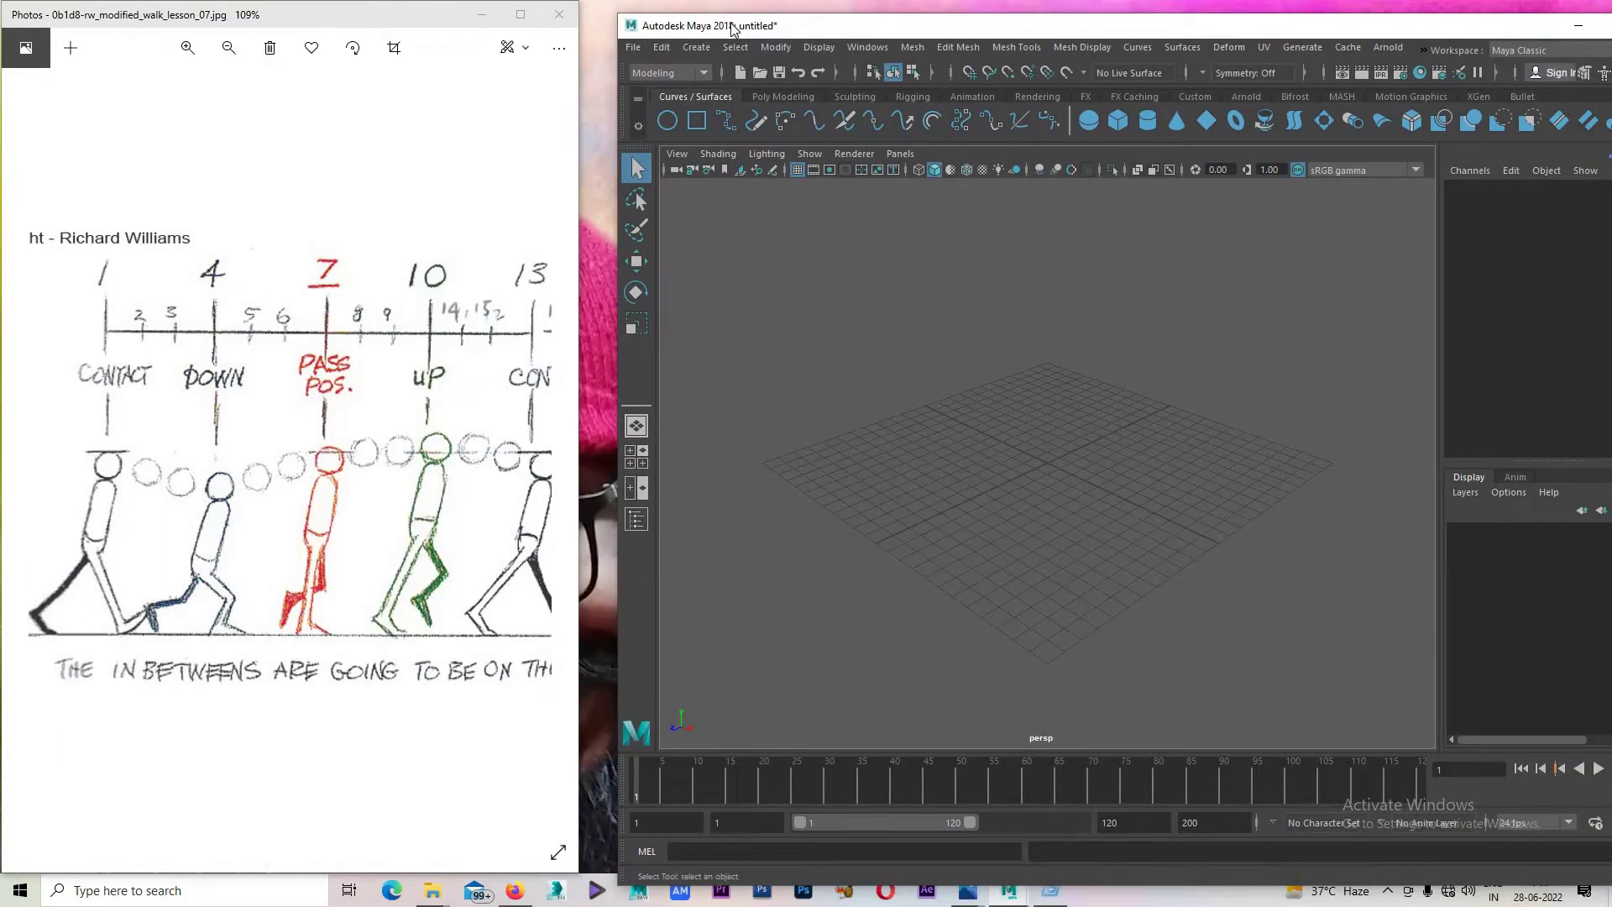
left_click_drag(752, 32, 851, 25)
Open the Temp folder via the Run prompt and delete all its contents.
key("super+r")
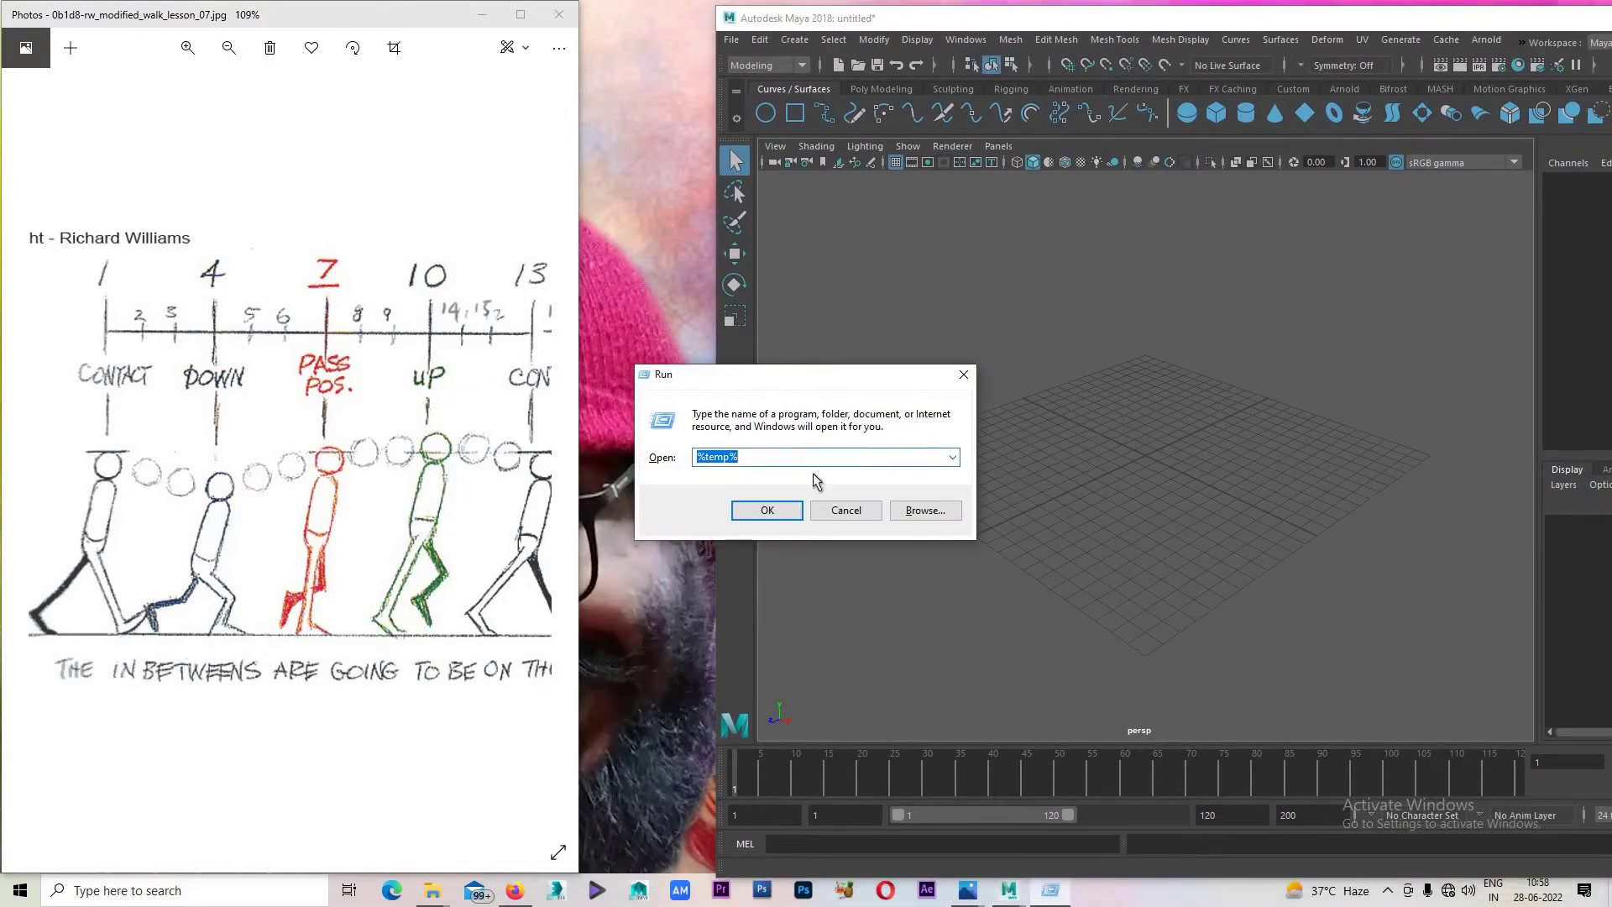
key("Return")
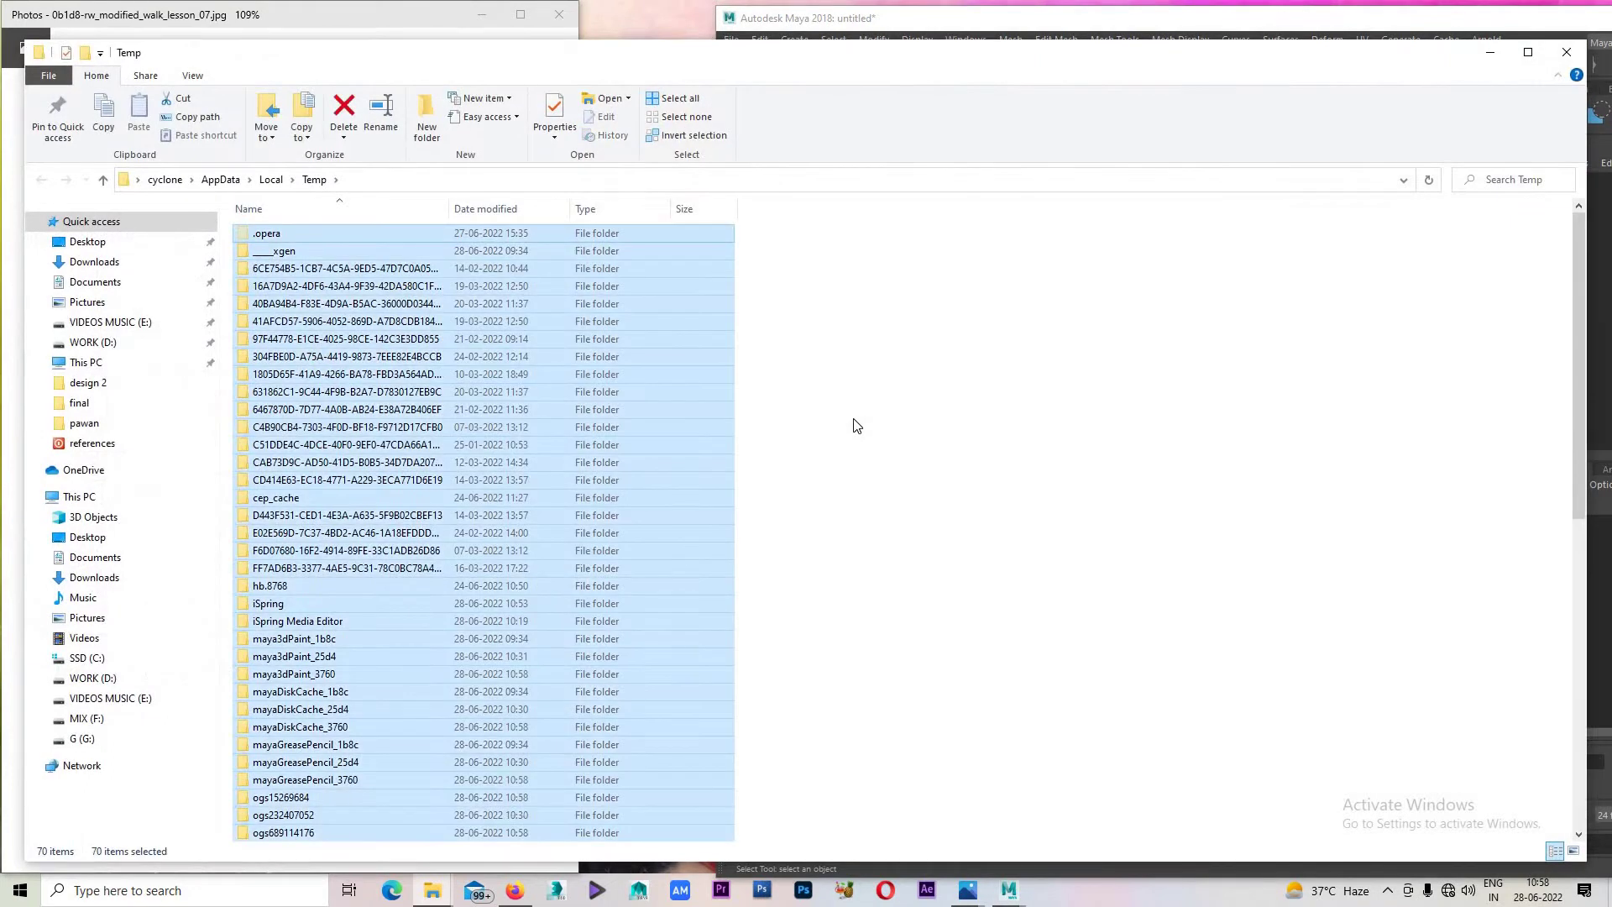
key("Delete")
left_click(856, 471)
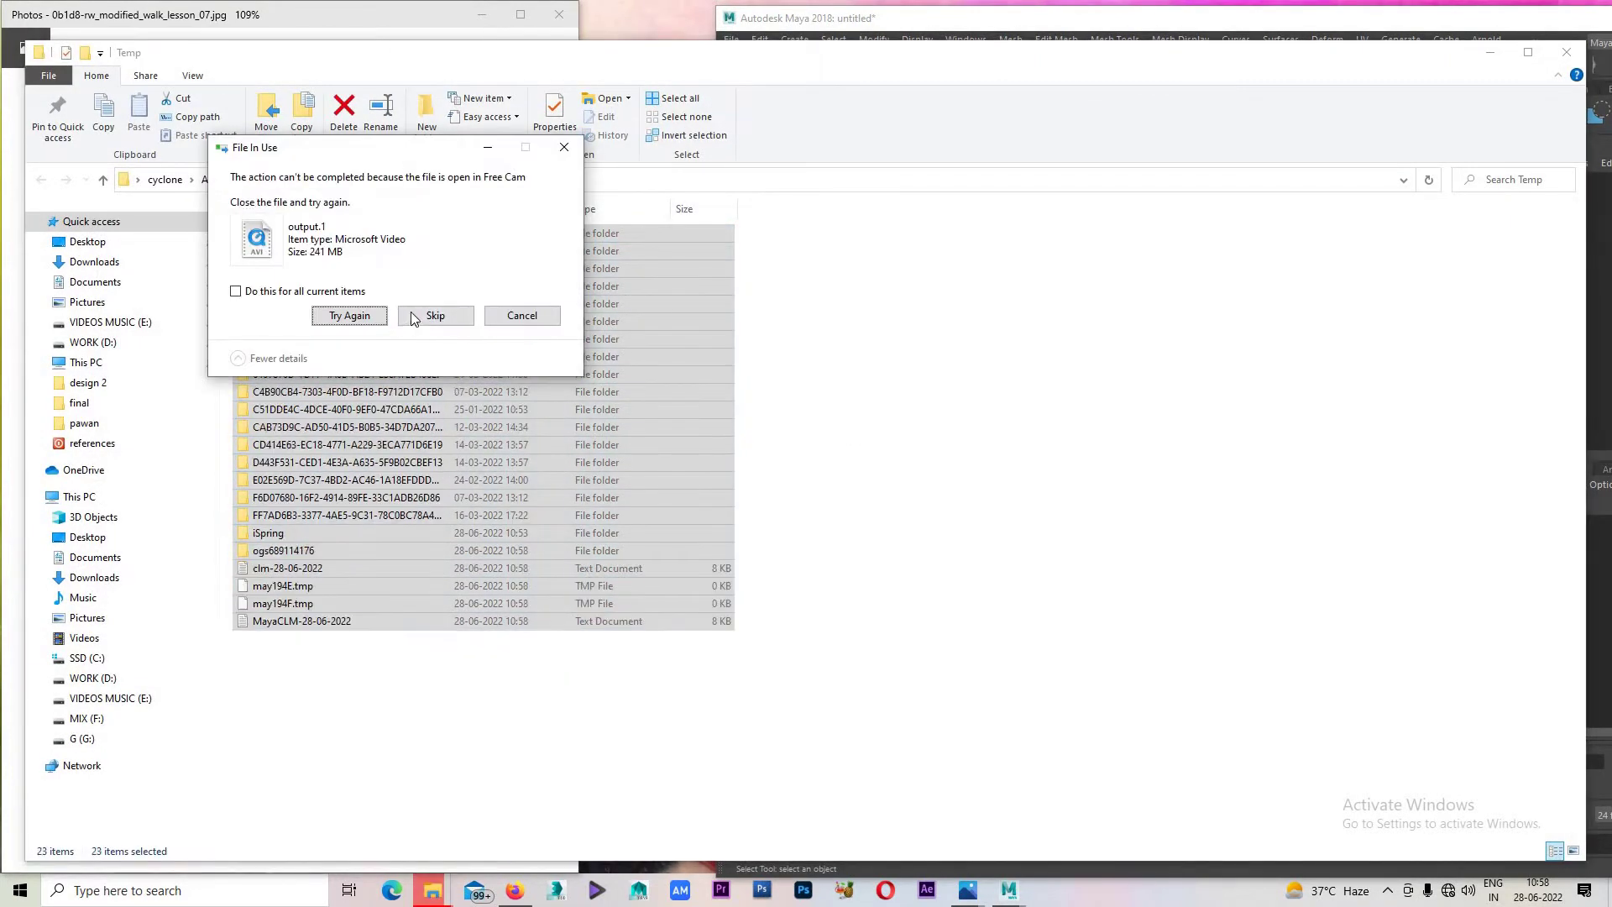
Skip the file that is in use and close the Temp folder window.
left_click(443, 316)
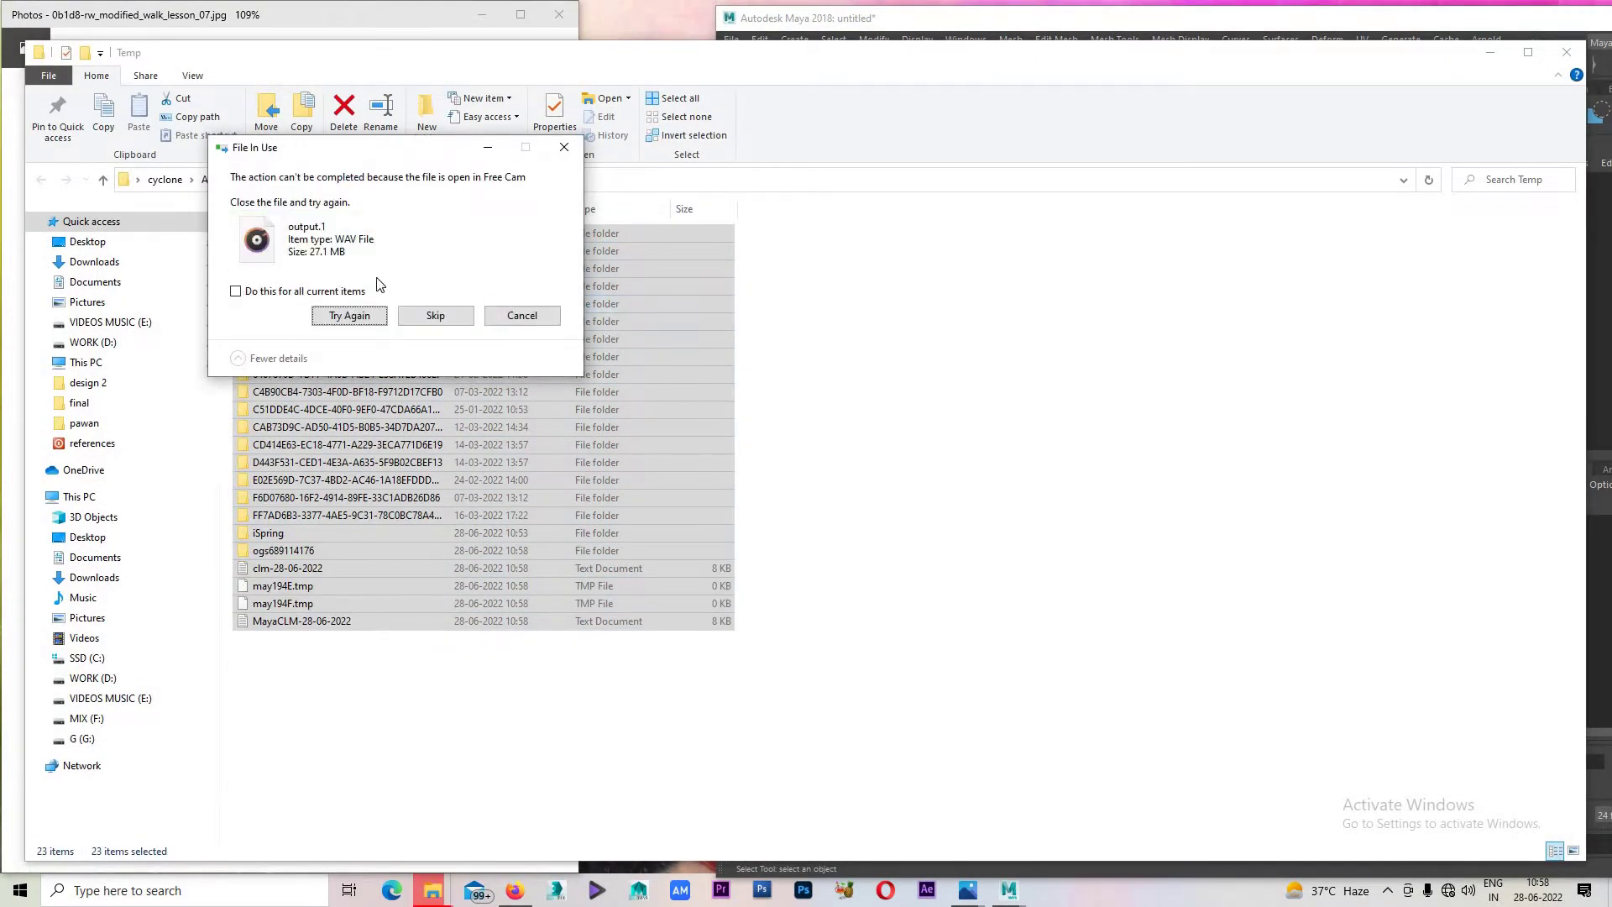
left_click(420, 322)
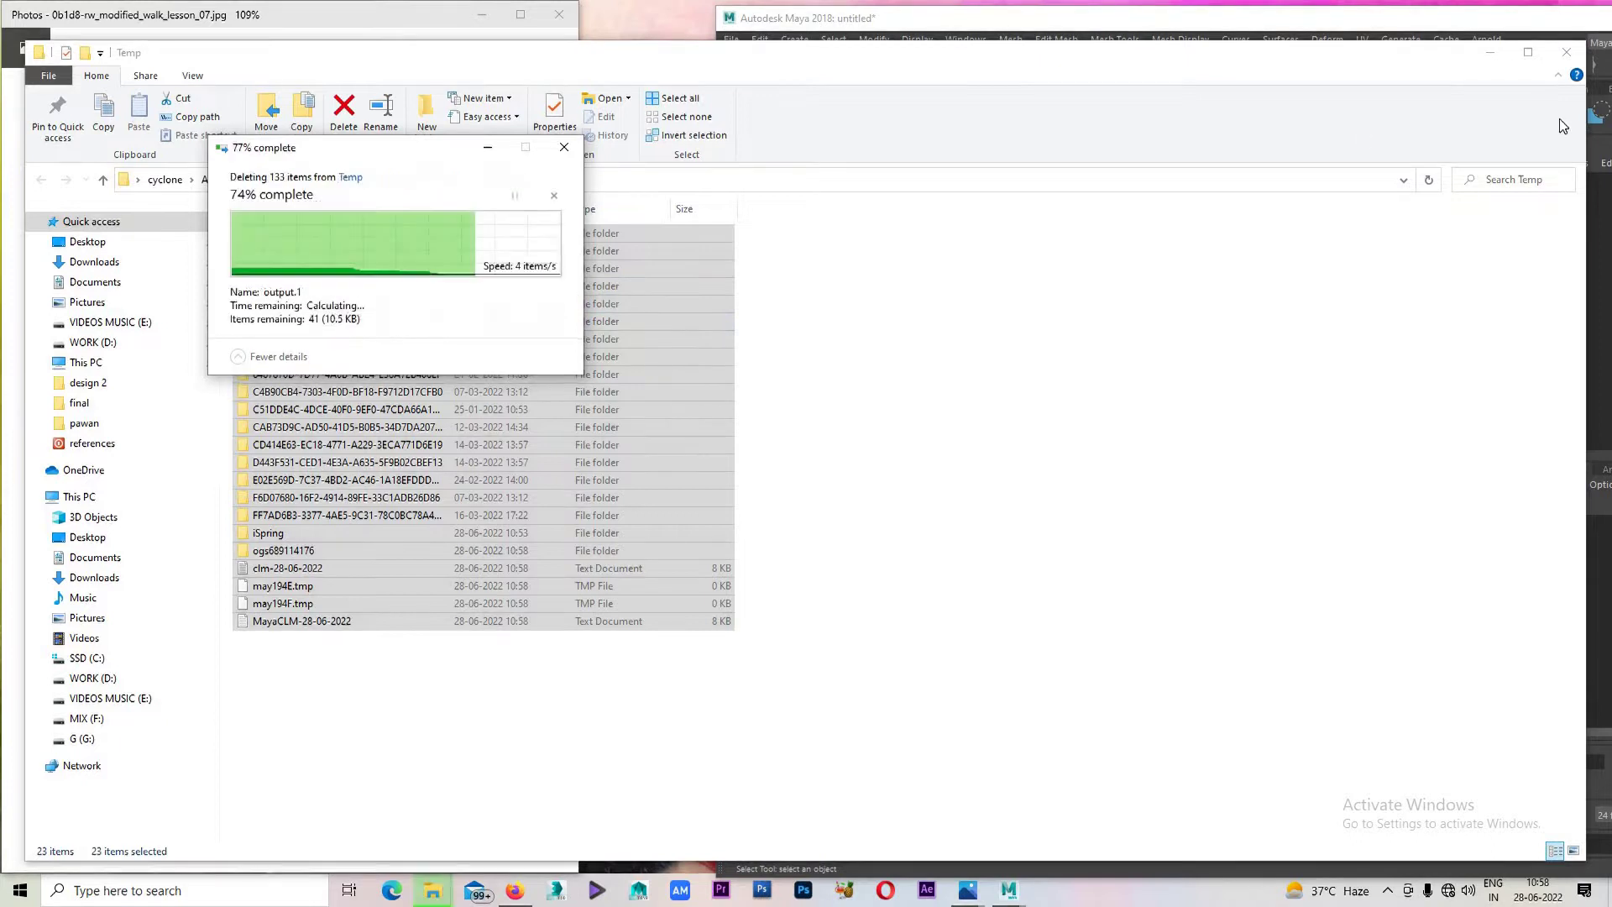
left_click(1566, 53)
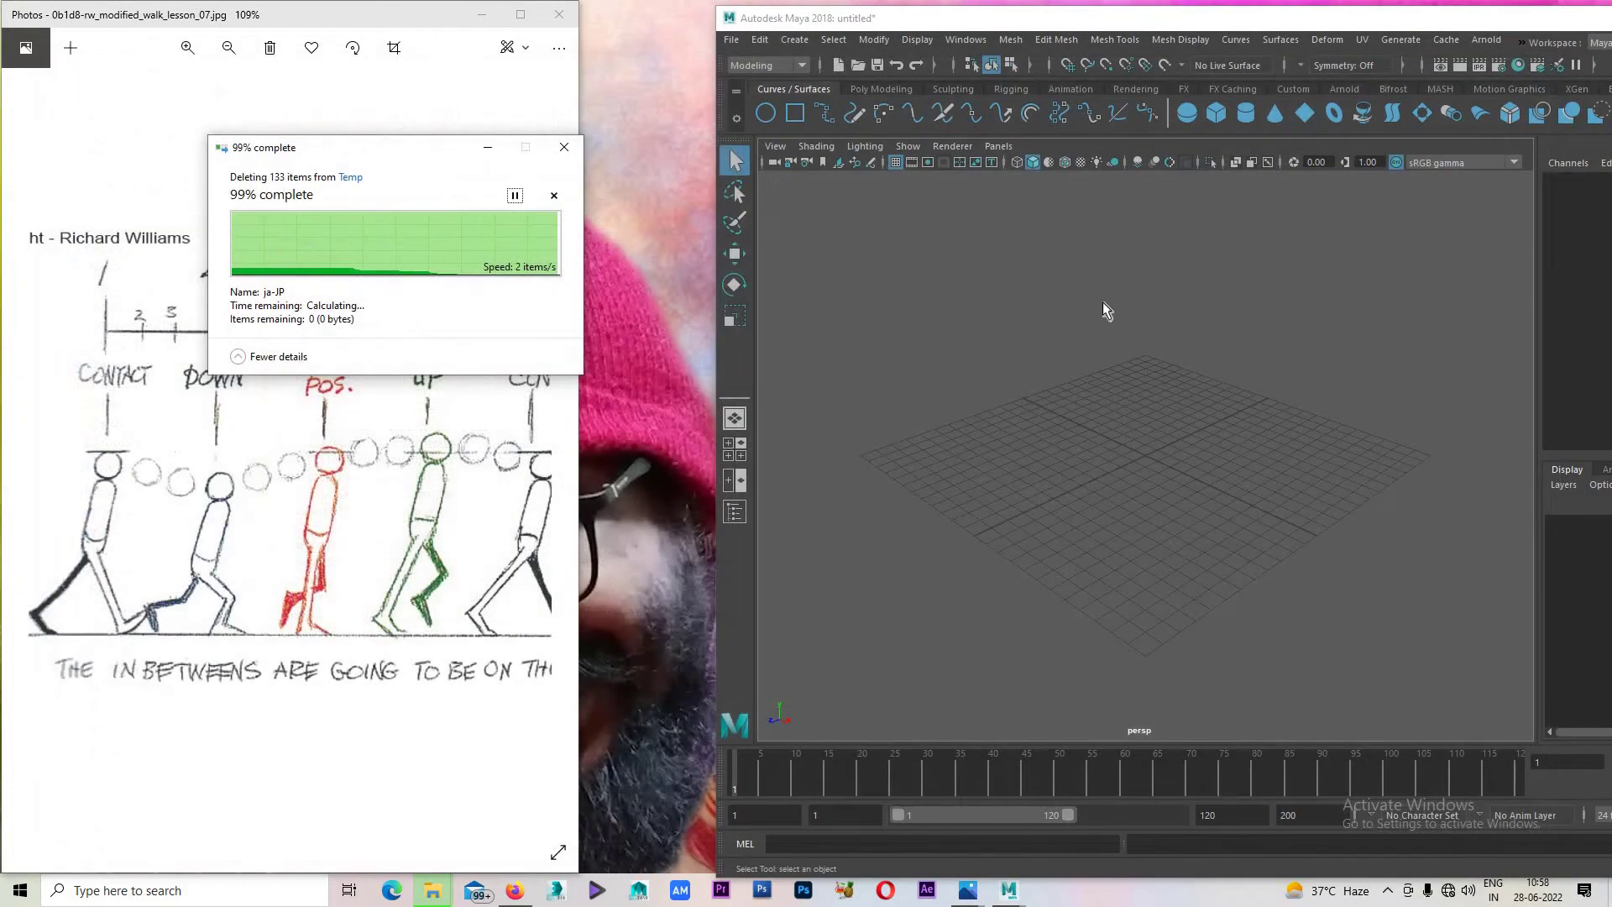
Open Lun_walk.ma from D:\animation library\my animations, discarding the empty untitled scene.
left_click(731, 42)
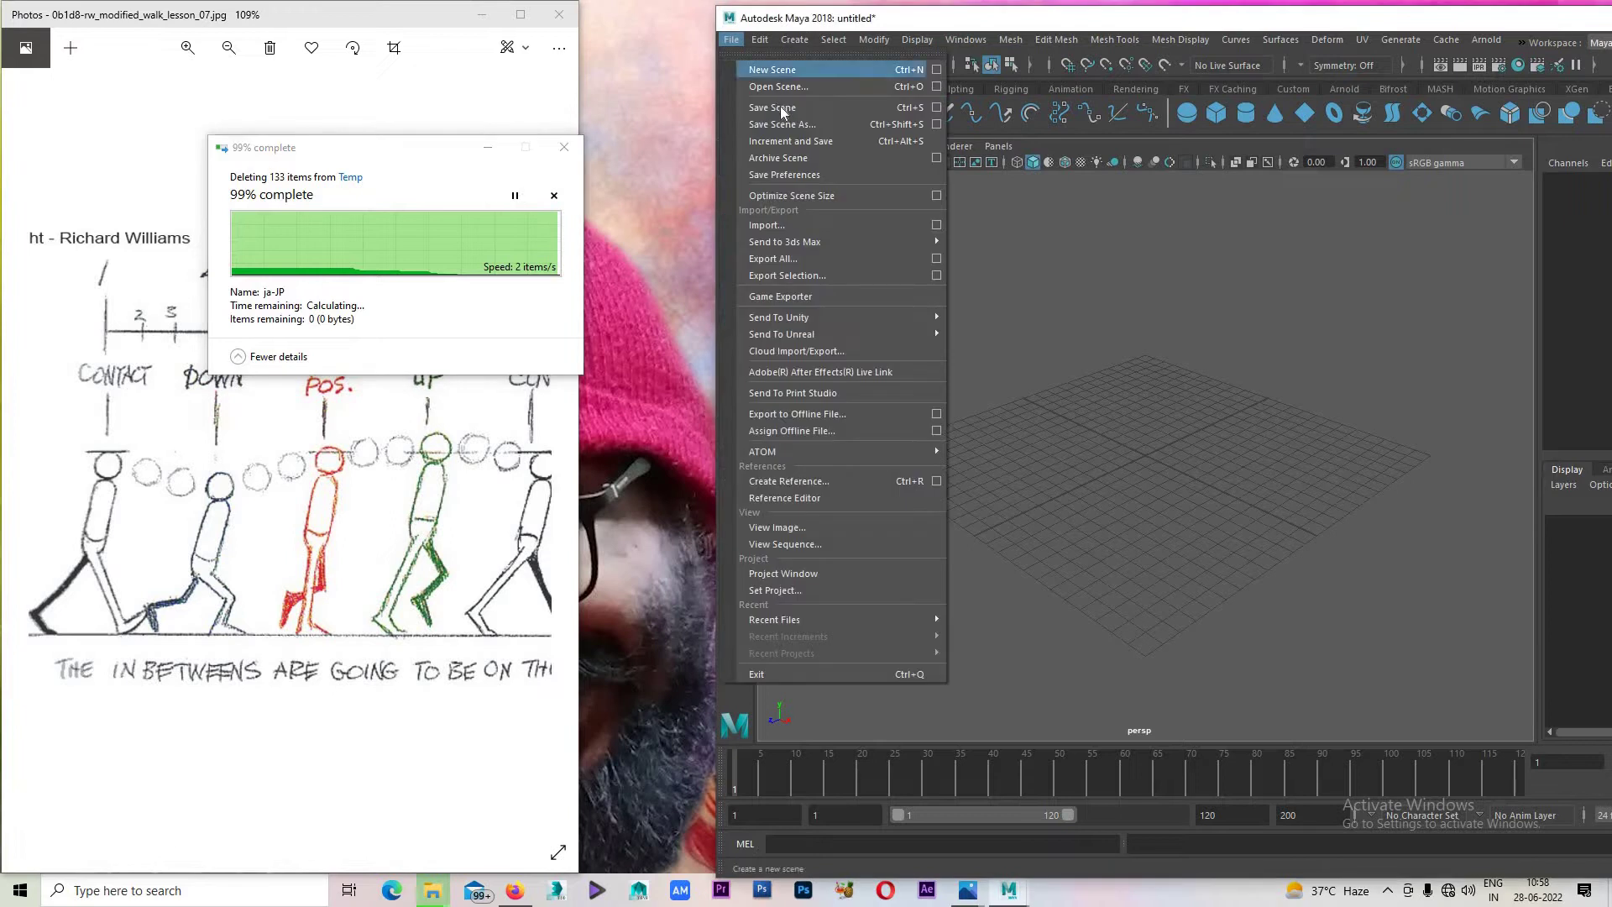
left_click(778, 87)
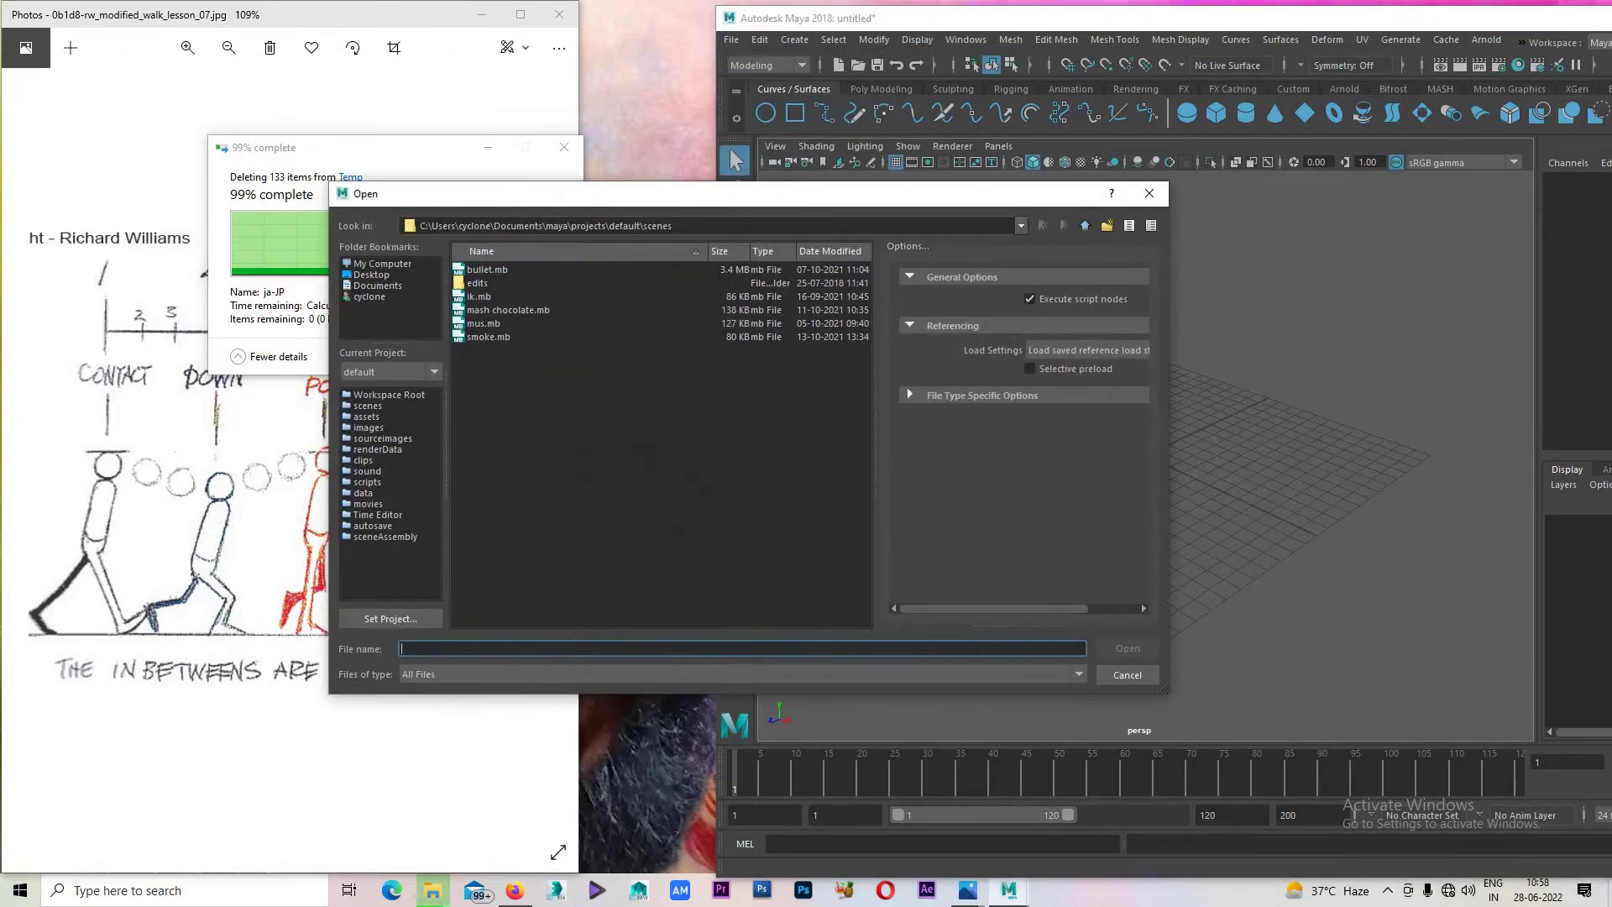
type("D:\\animation library\\my animations")
key("Return")
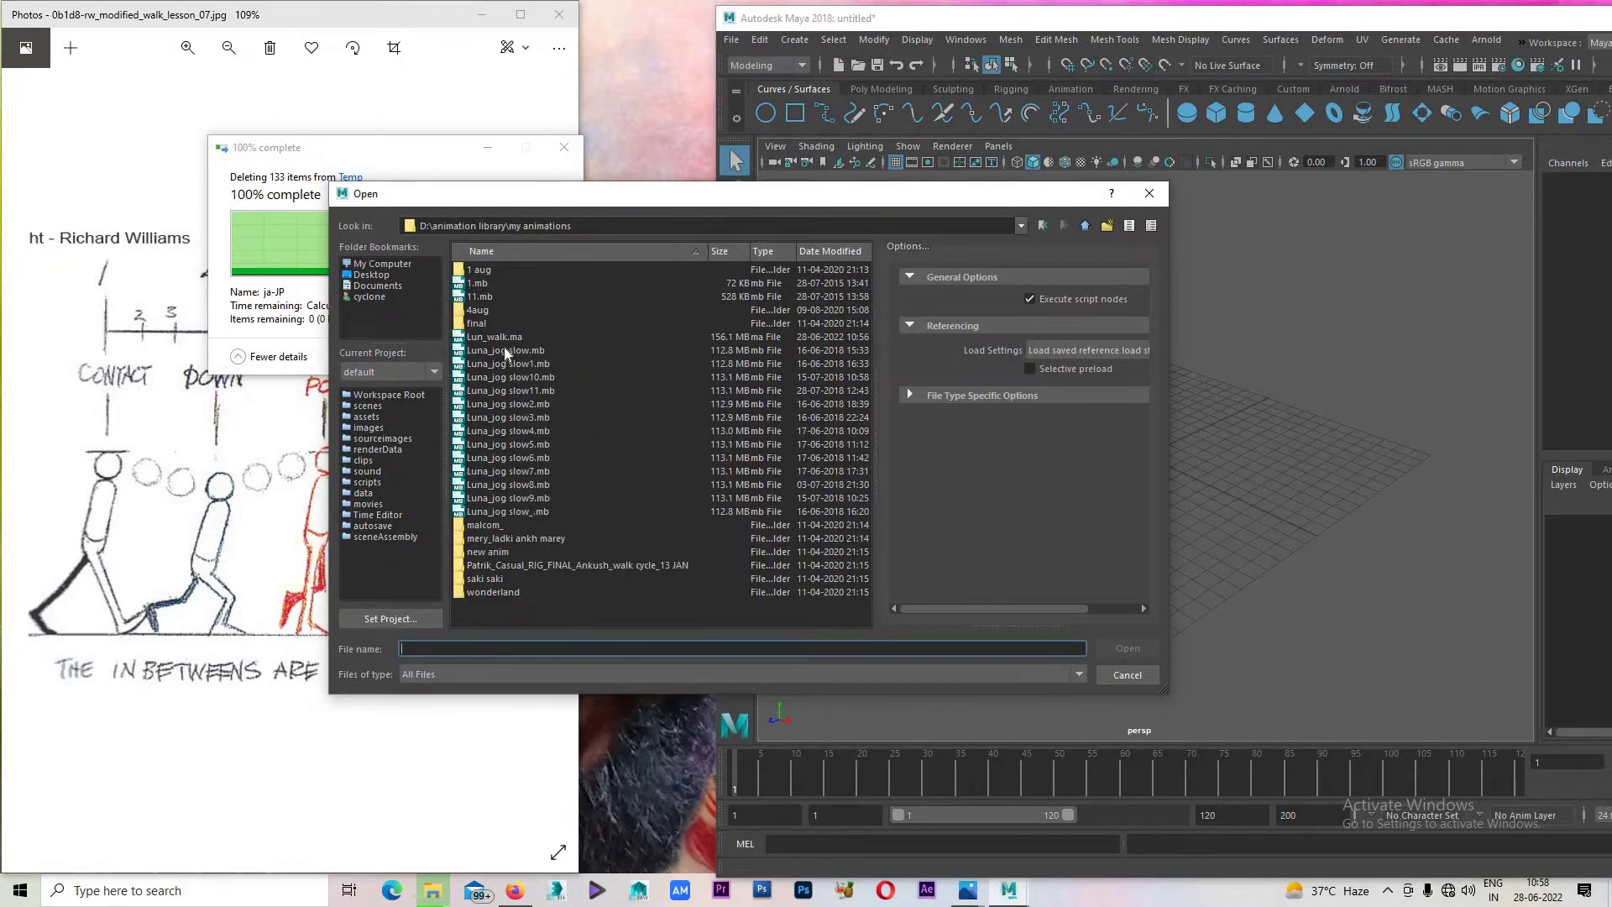
left_click(496, 336)
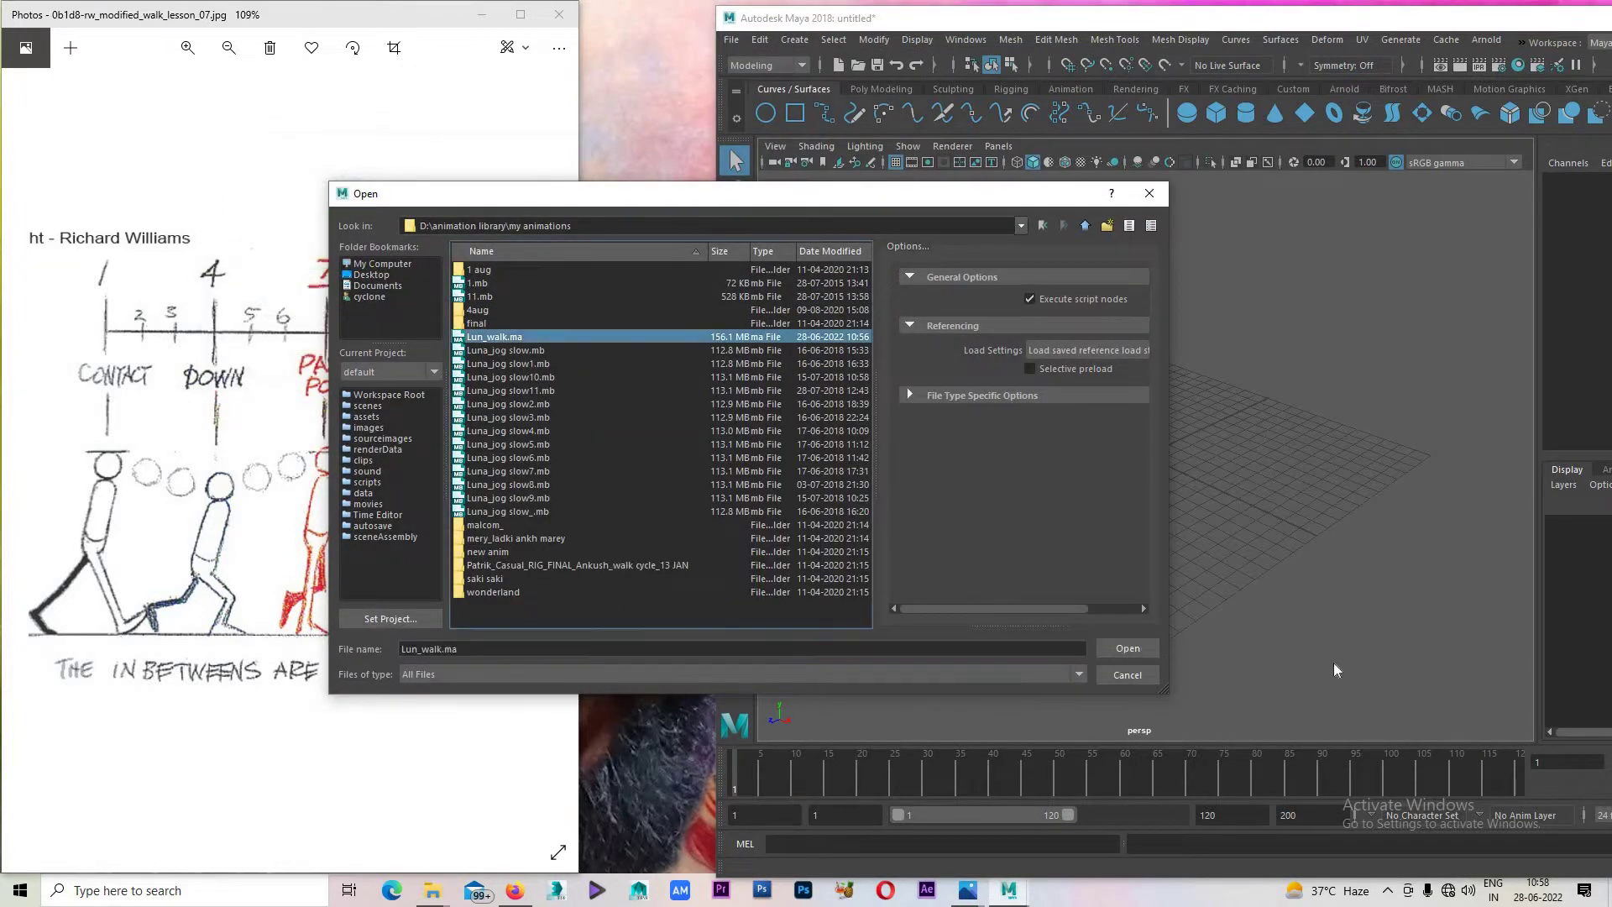
left_click(1127, 648)
left_click(845, 456)
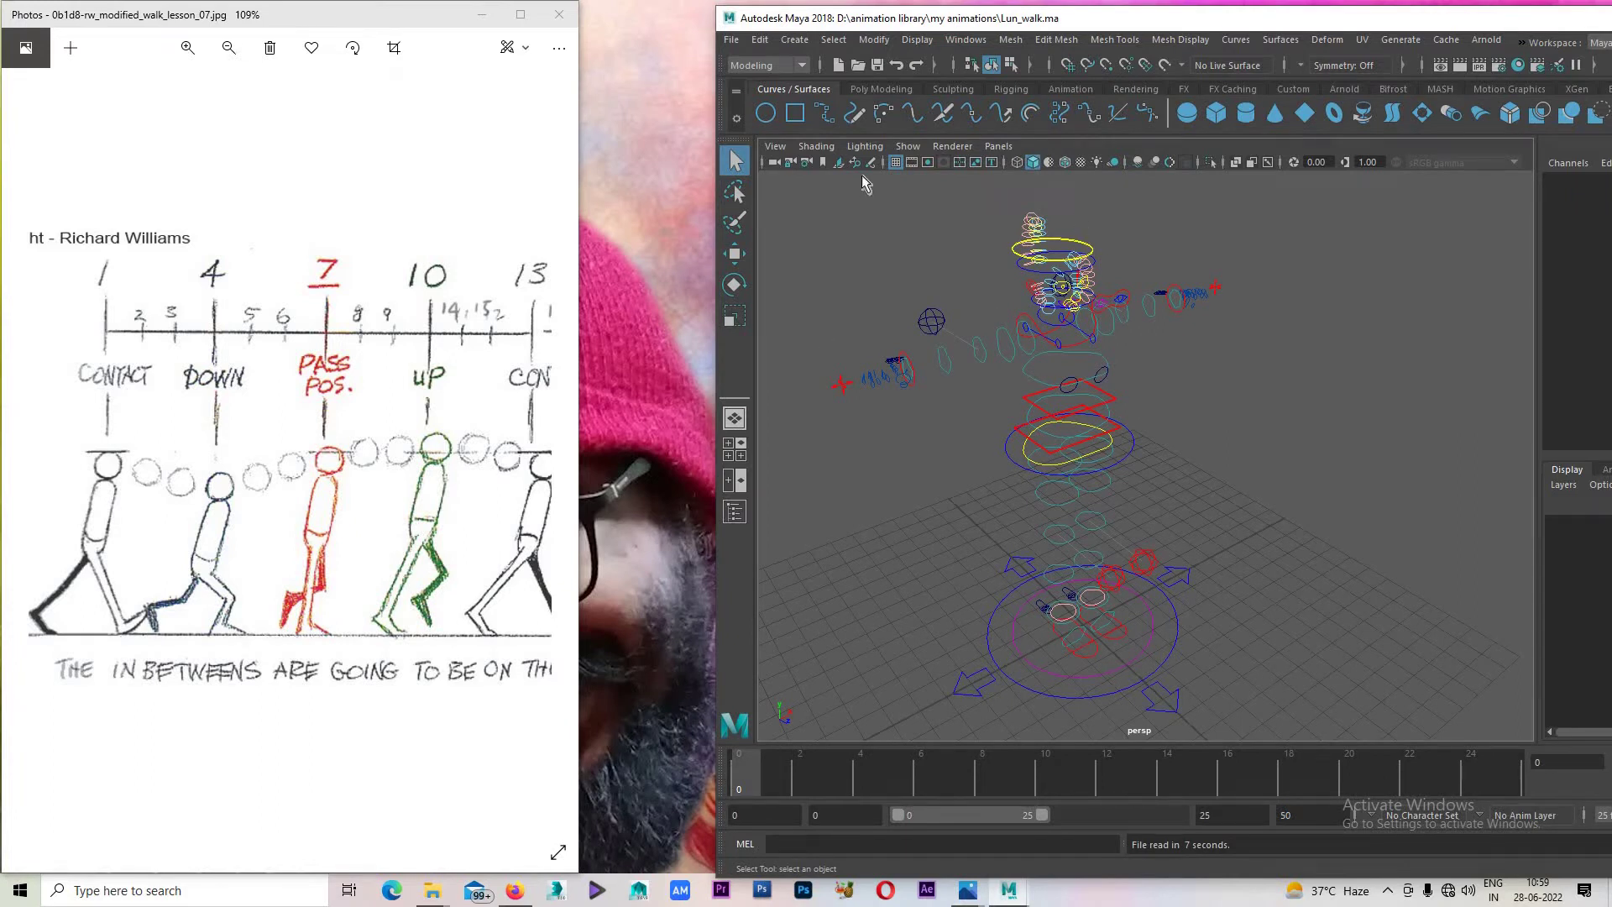
Show polygon meshes in the viewport and widen the Maya window.
left_click(907, 146)
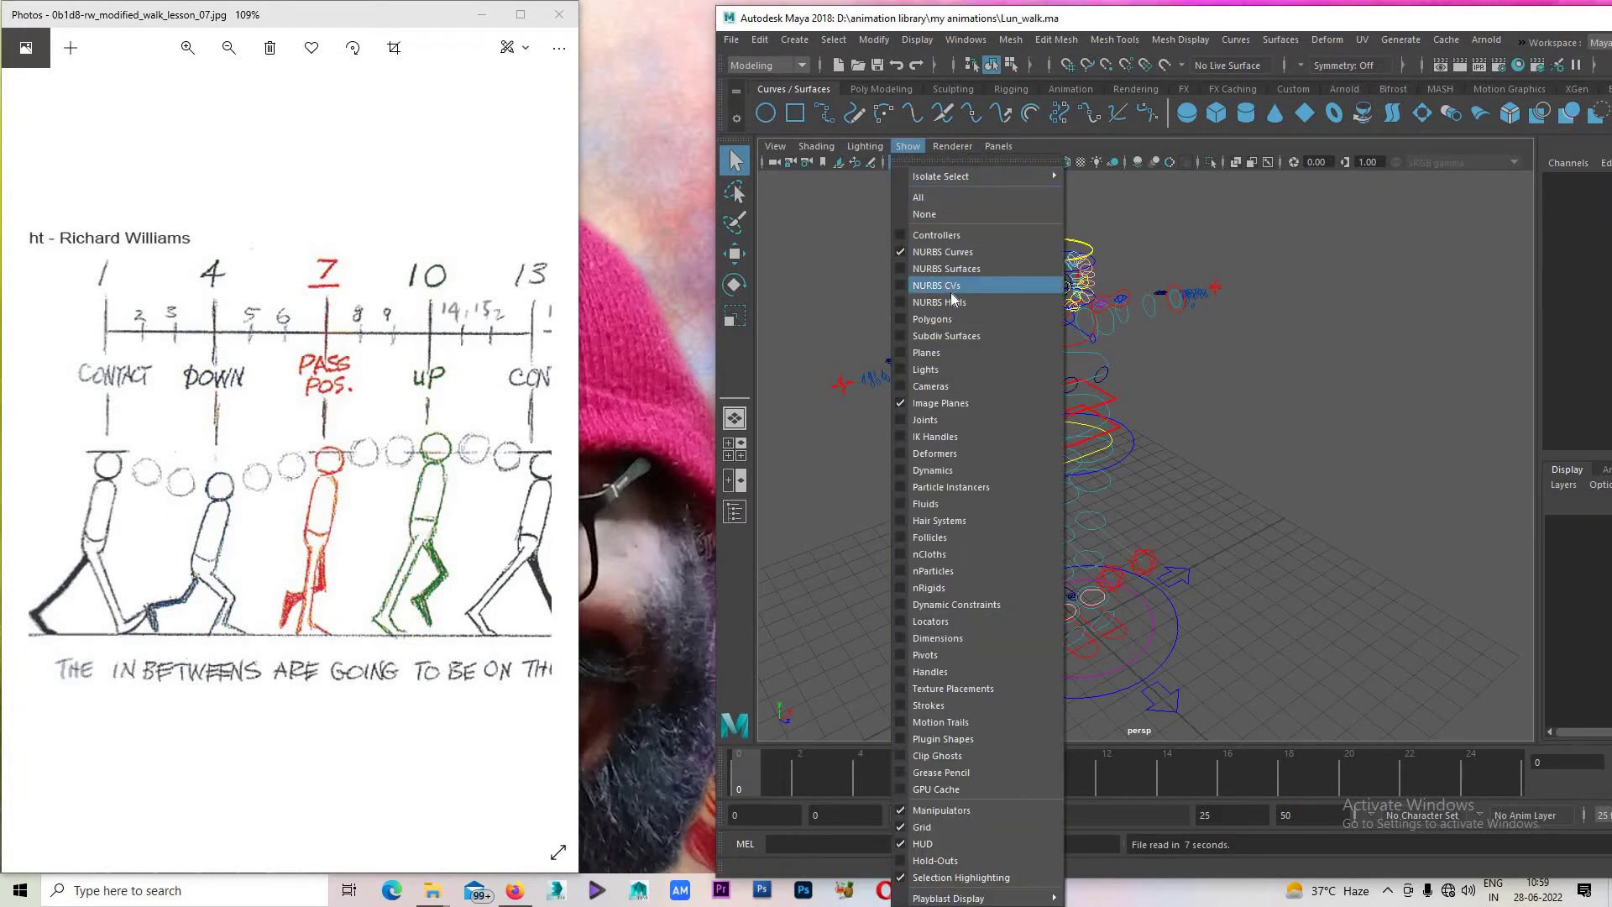
left_click(959, 320)
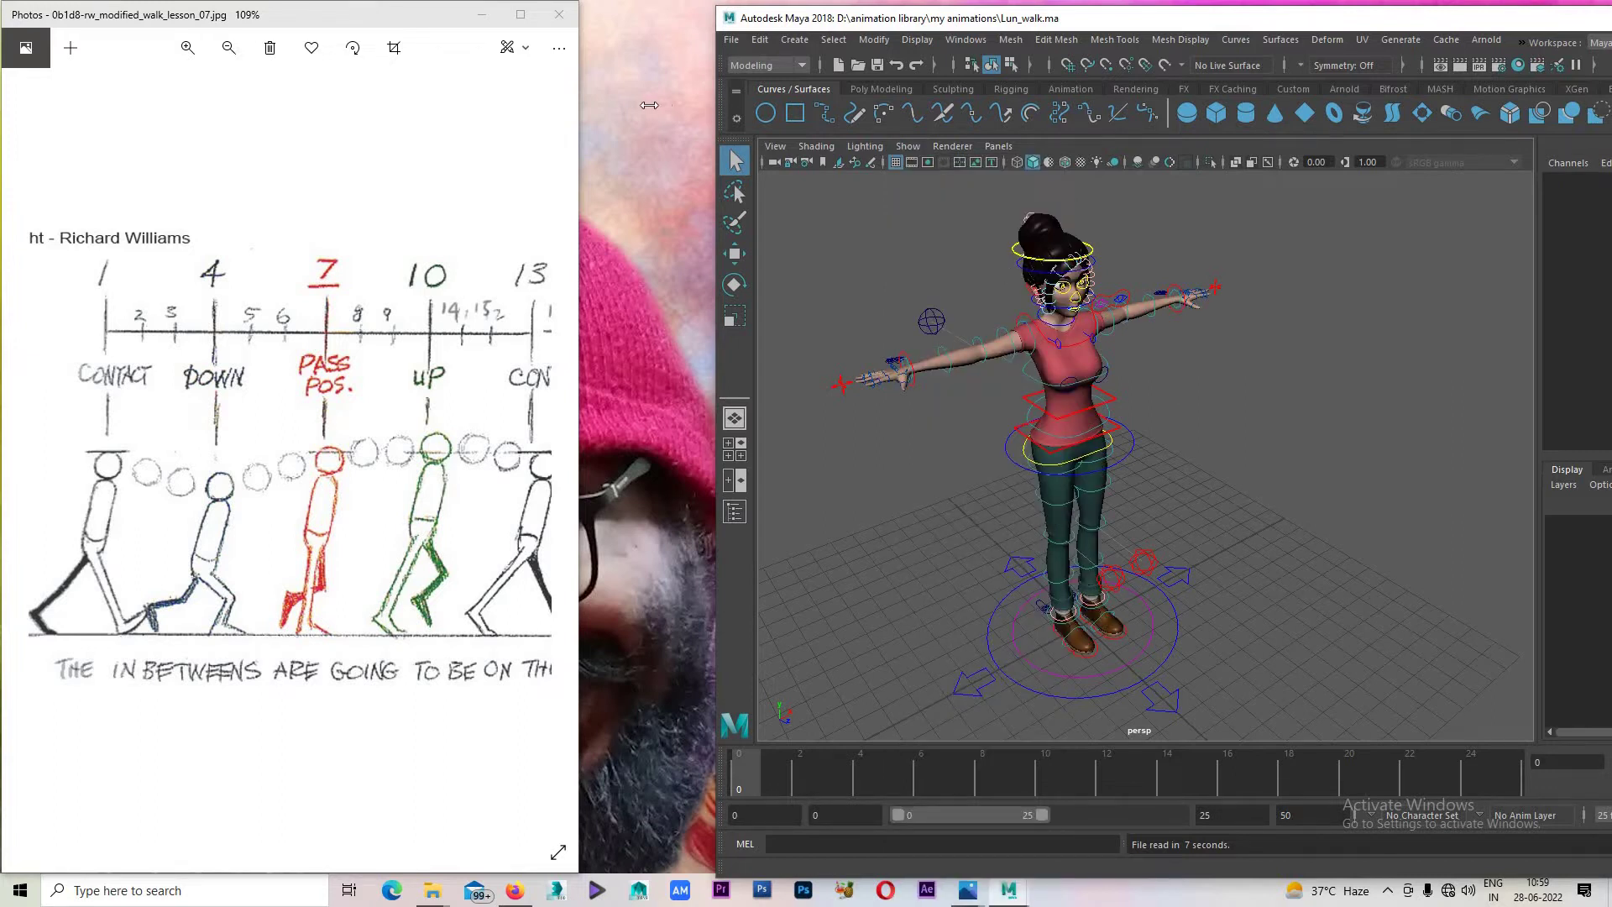
left_click_drag(649, 105, 578, 105)
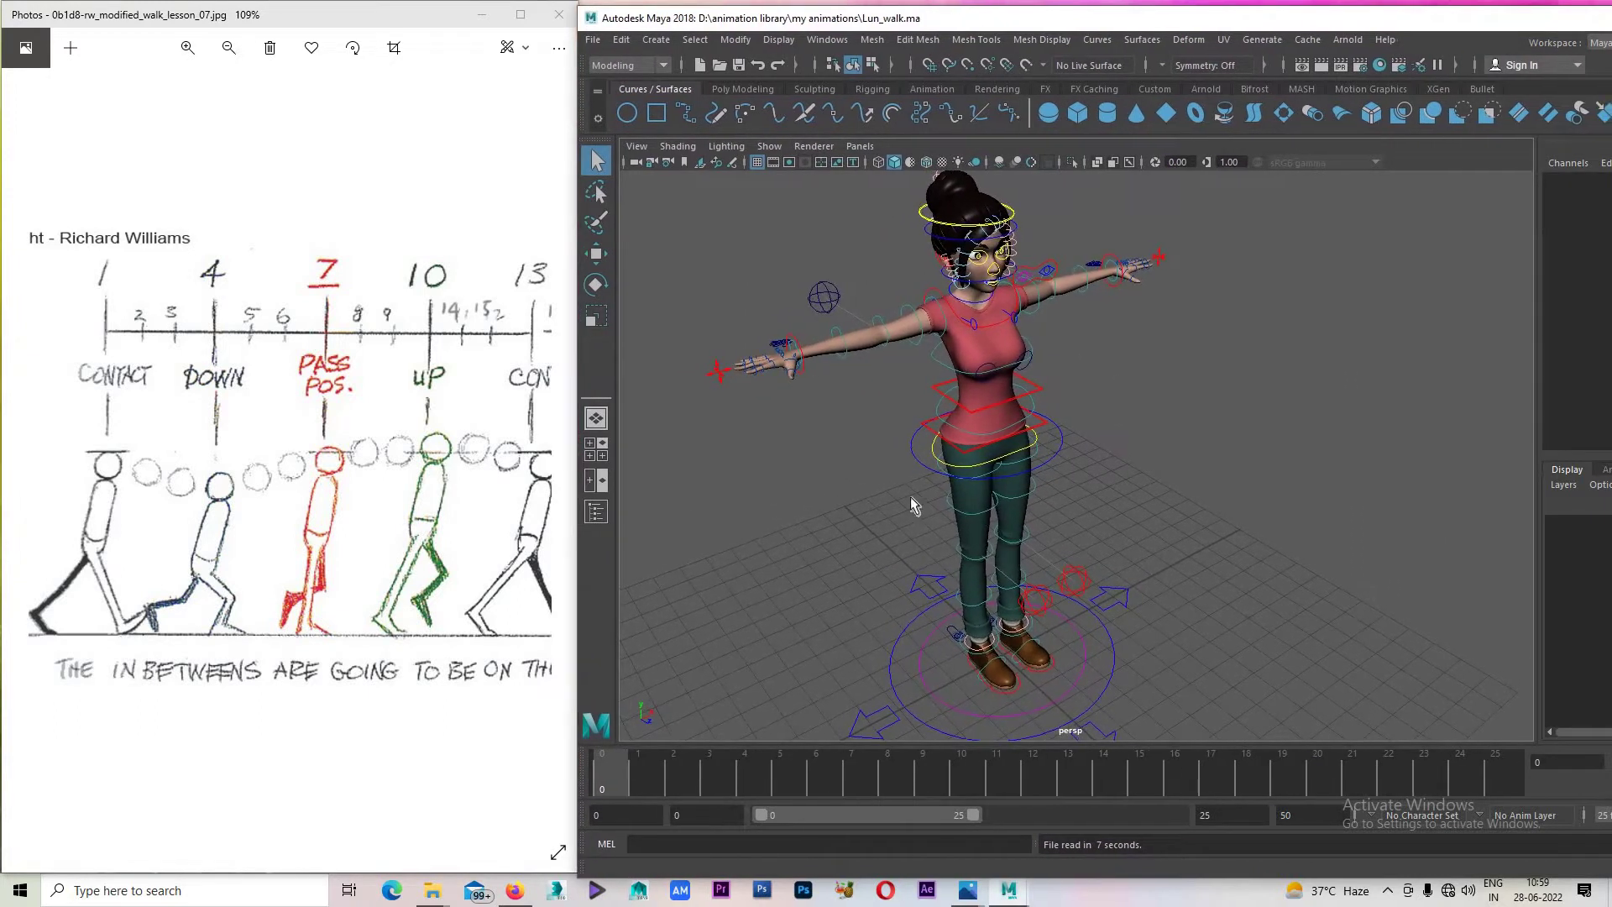
Select the right foot IK control with the Move tool, viewing the feet.
left_click_drag(910, 496, 713, 702, "alt")
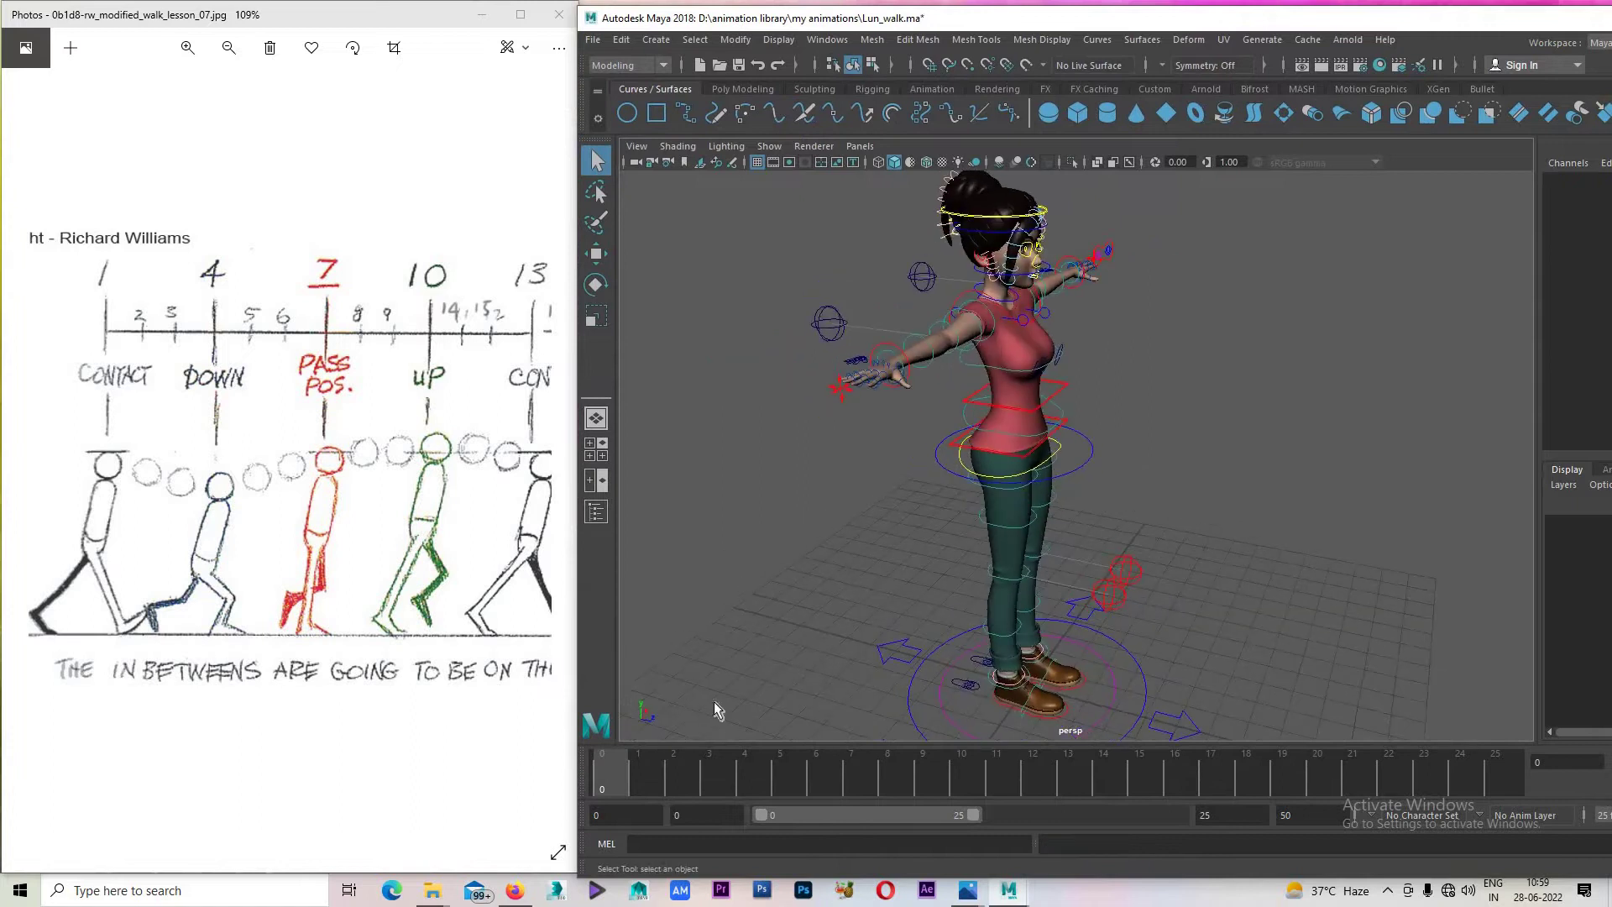
left_click(1015, 705)
key("w")
left_click_drag(1014, 705, 727, 782, "alt")
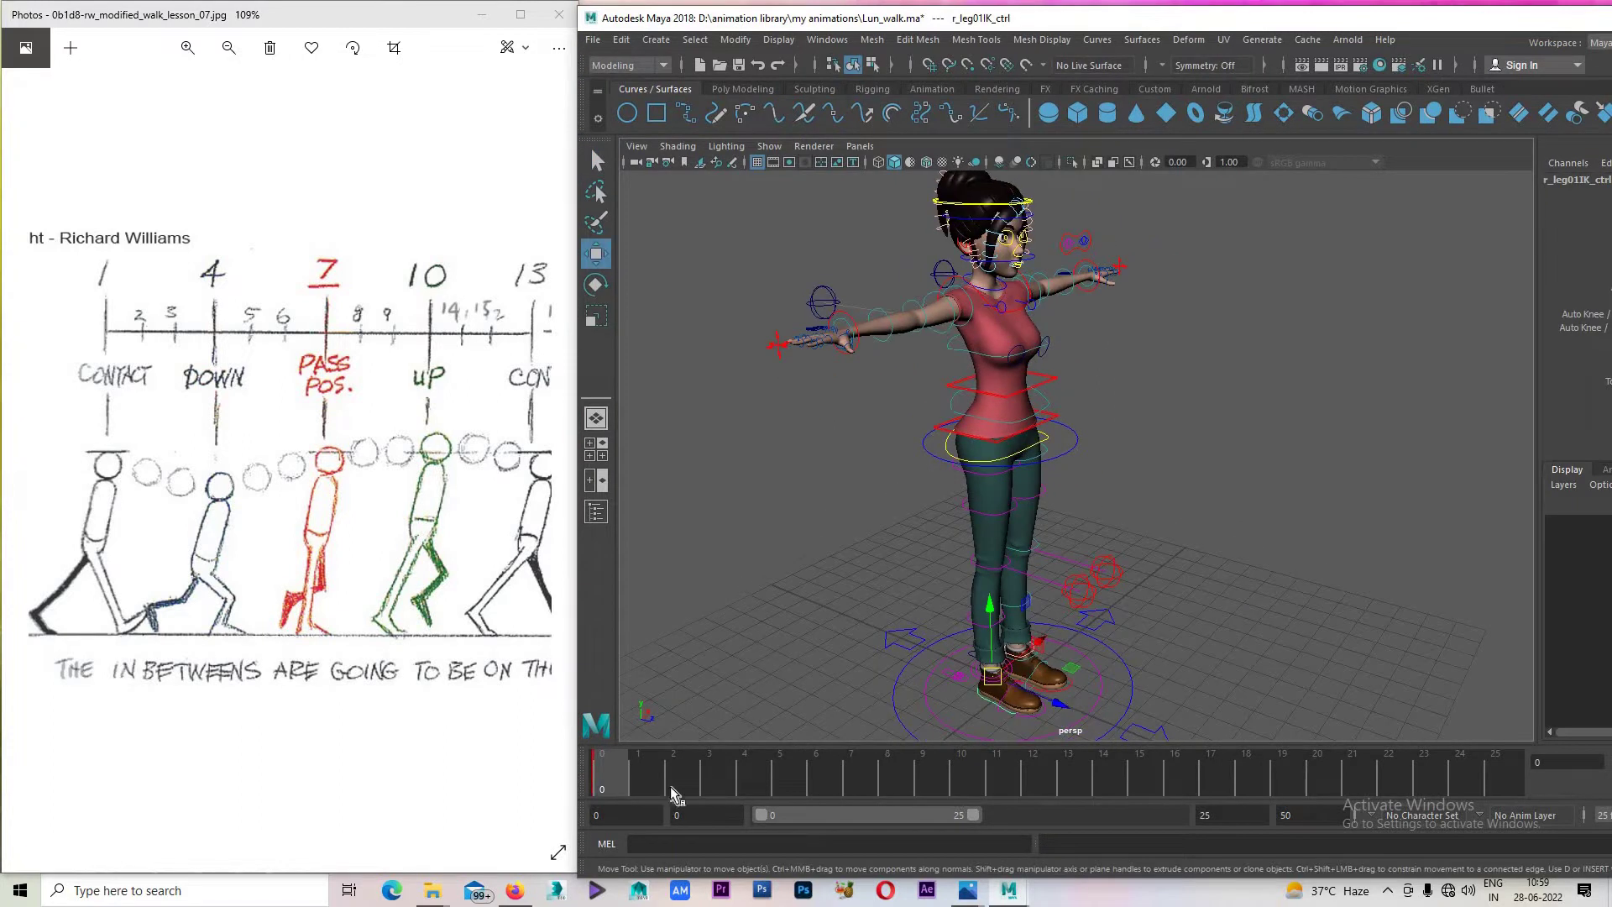
Go to frame 0, split into four panes and make the lower-left pane the left view.
left_click(601, 772)
key("space")
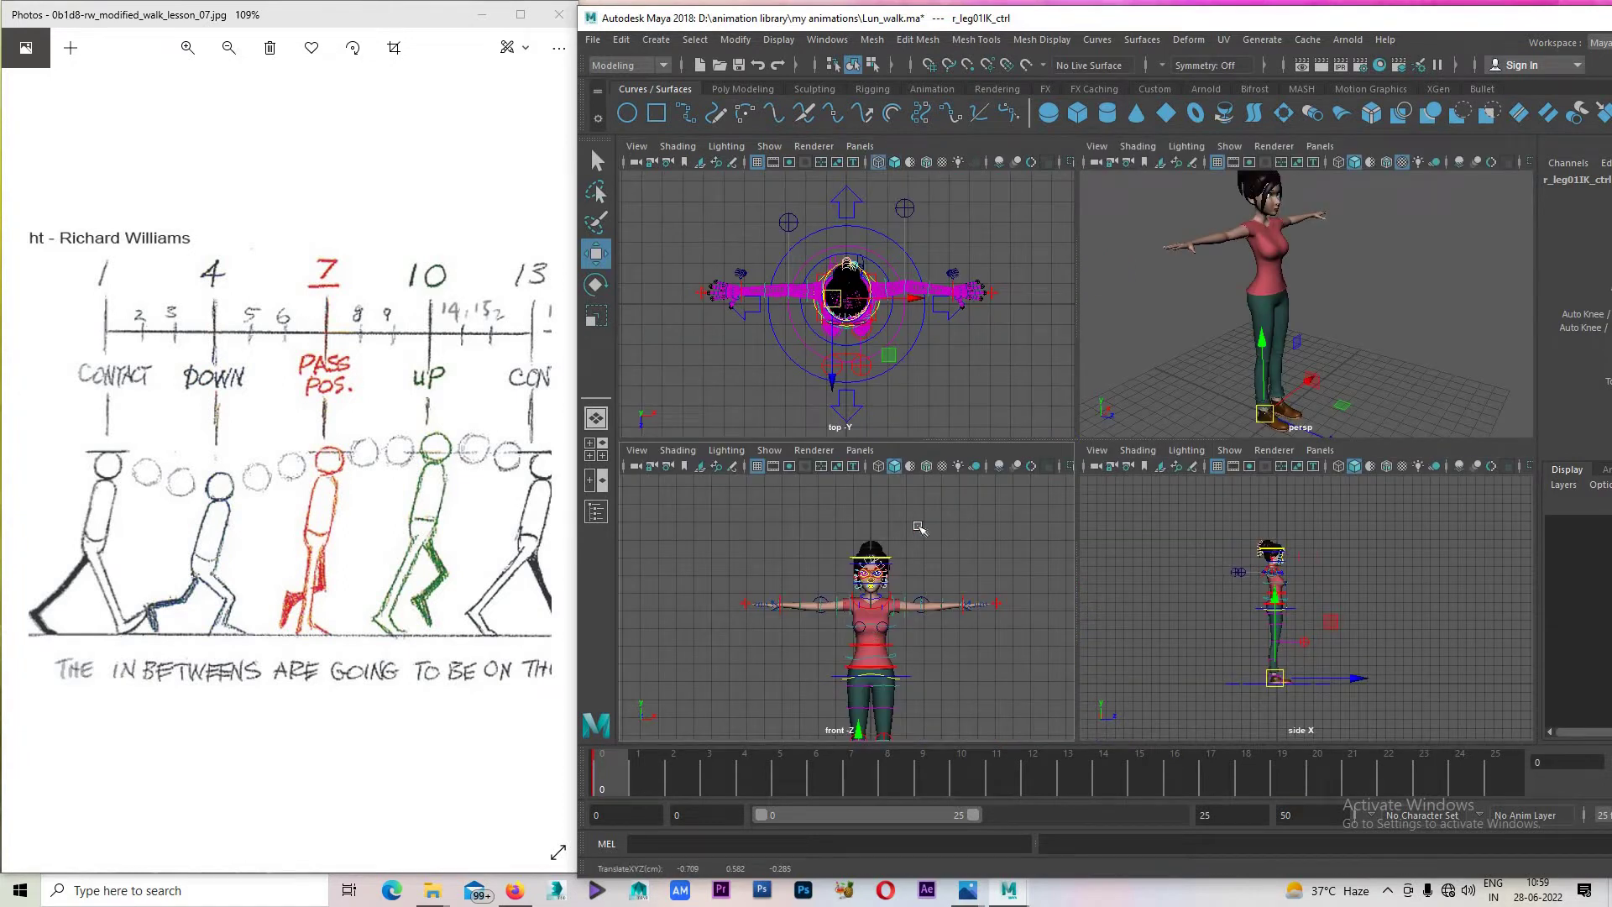
key("space")
mouse_move(918, 526)
left_mouse_down()
mouse_move(911, 554)
mouse_move(980, 541)
left_mouse_up()
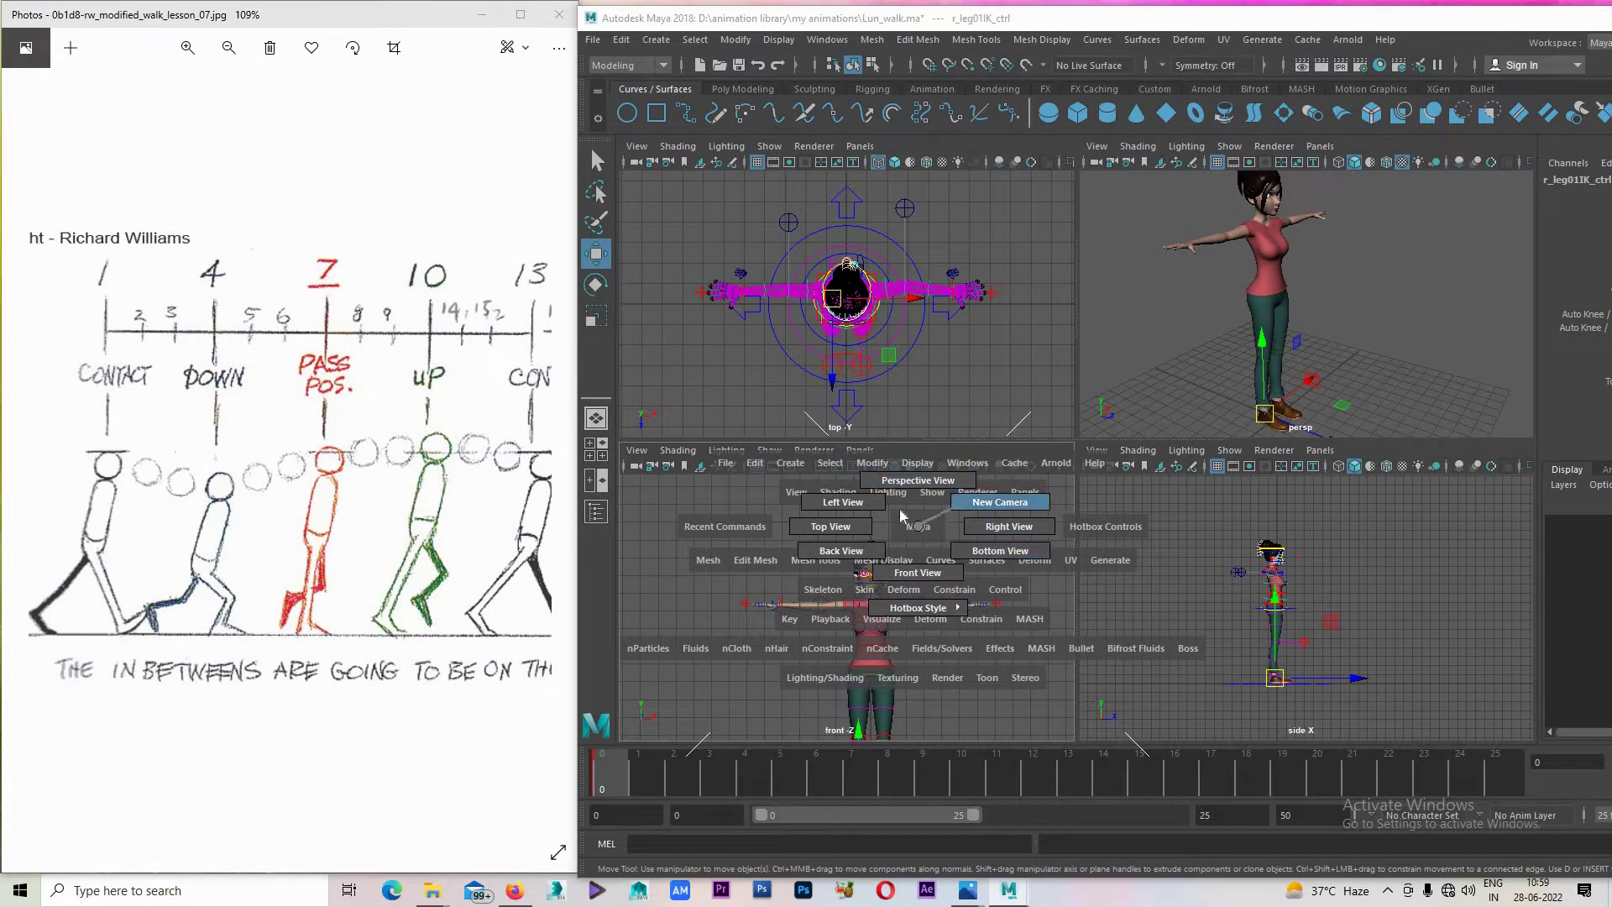
left_click_drag(929, 571, 877, 508)
key("space")
Set the other panes to front and perspective, then maximise the left side view.
mouse_move(1236, 329)
left_mouse_down()
mouse_move(1244, 352)
mouse_move(1241, 291)
left_mouse_up()
key("space")
left_click_drag(1257, 369, 1253, 370)
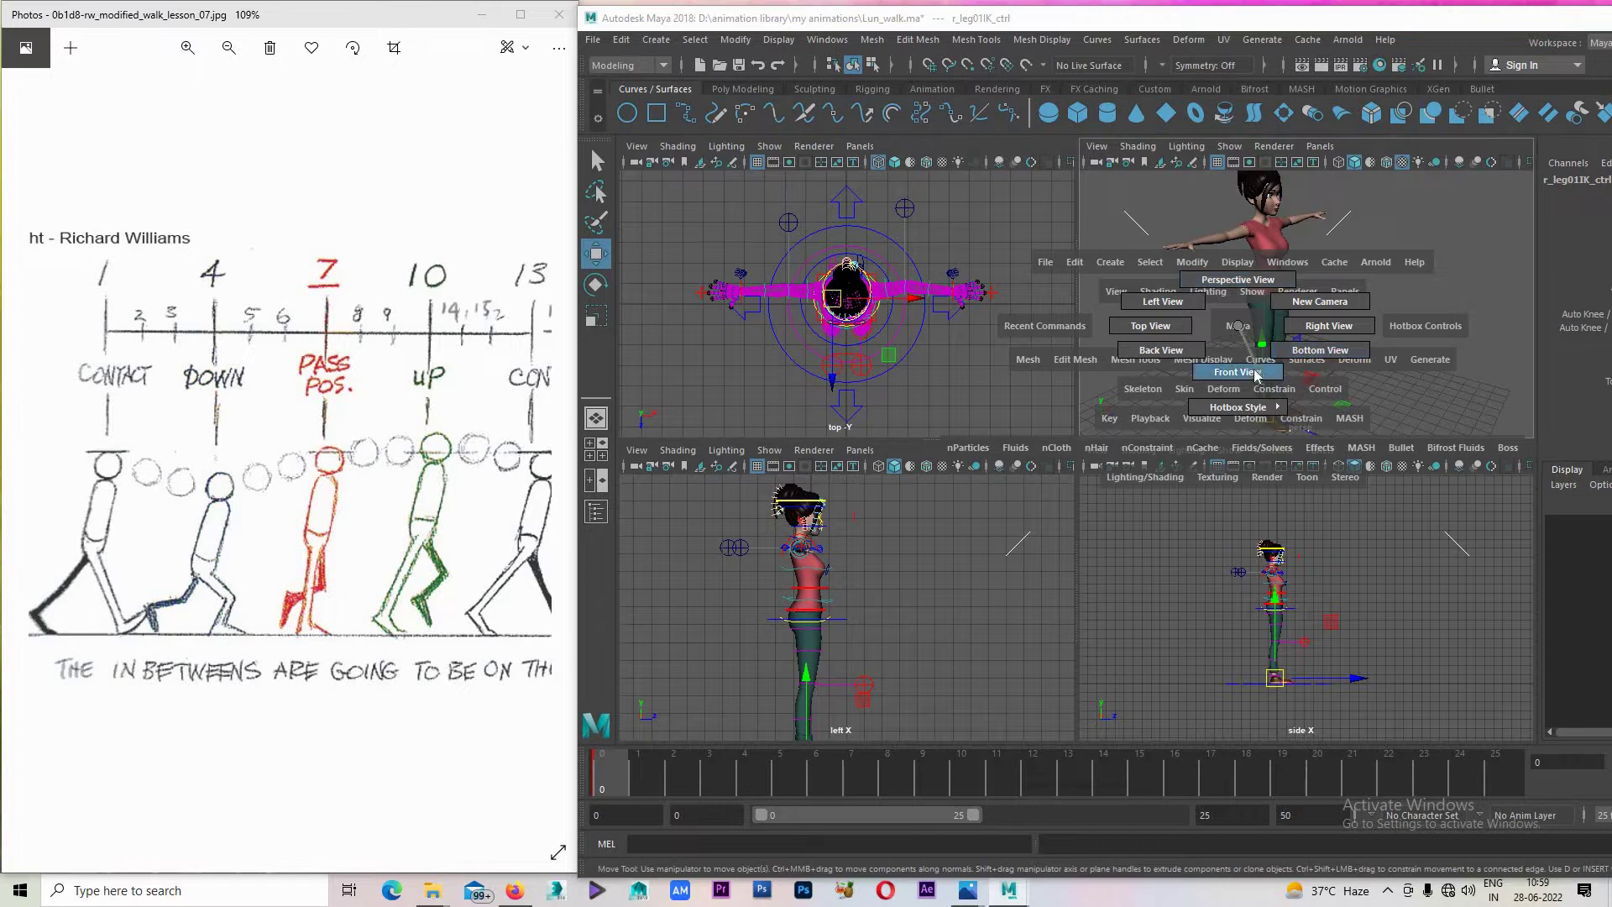
key("space")
left_click_drag(1297, 532, 1297, 490)
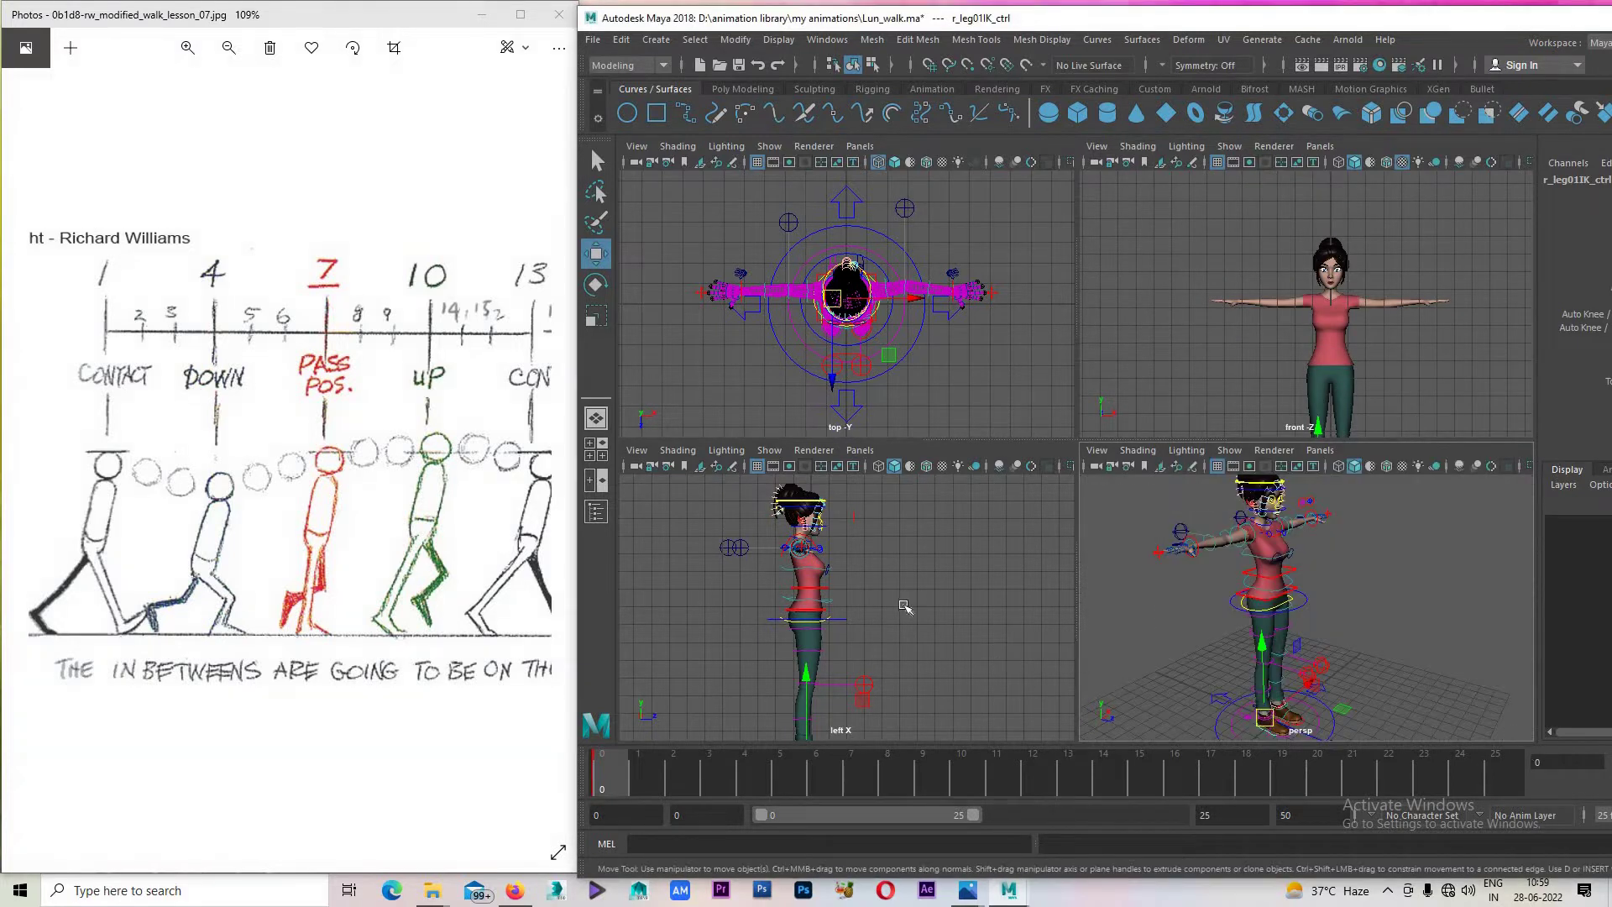
key("space")
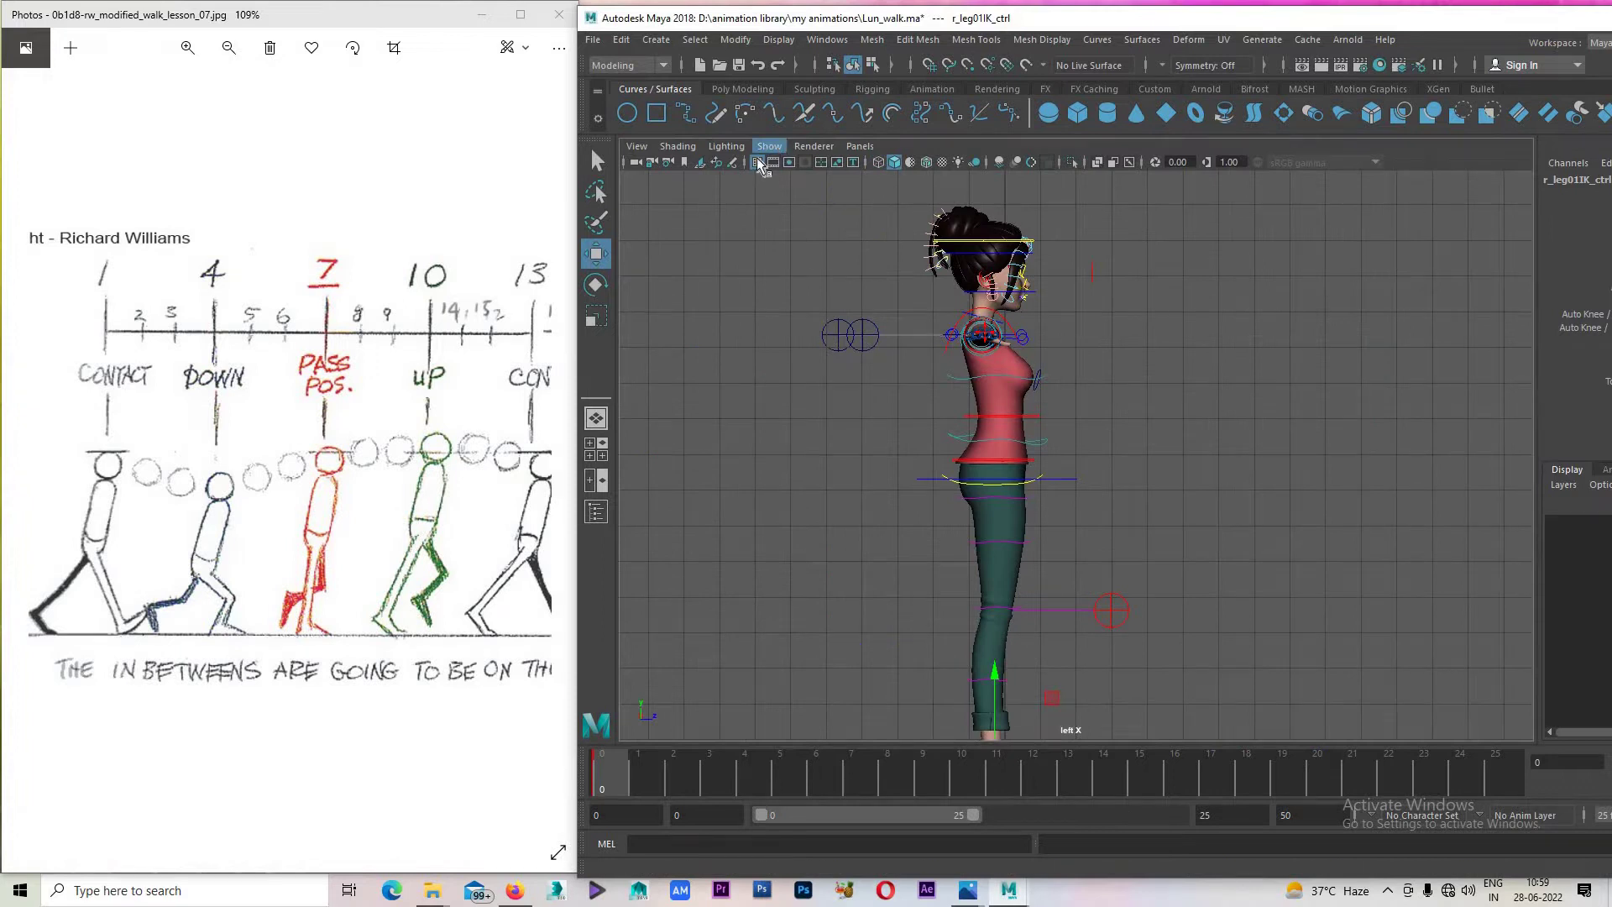
Lower the hip control (c_hip_ctrl) so the knees bend.
scroll(1043, 479, "down", 2)
scroll(1043, 479, "up", 3)
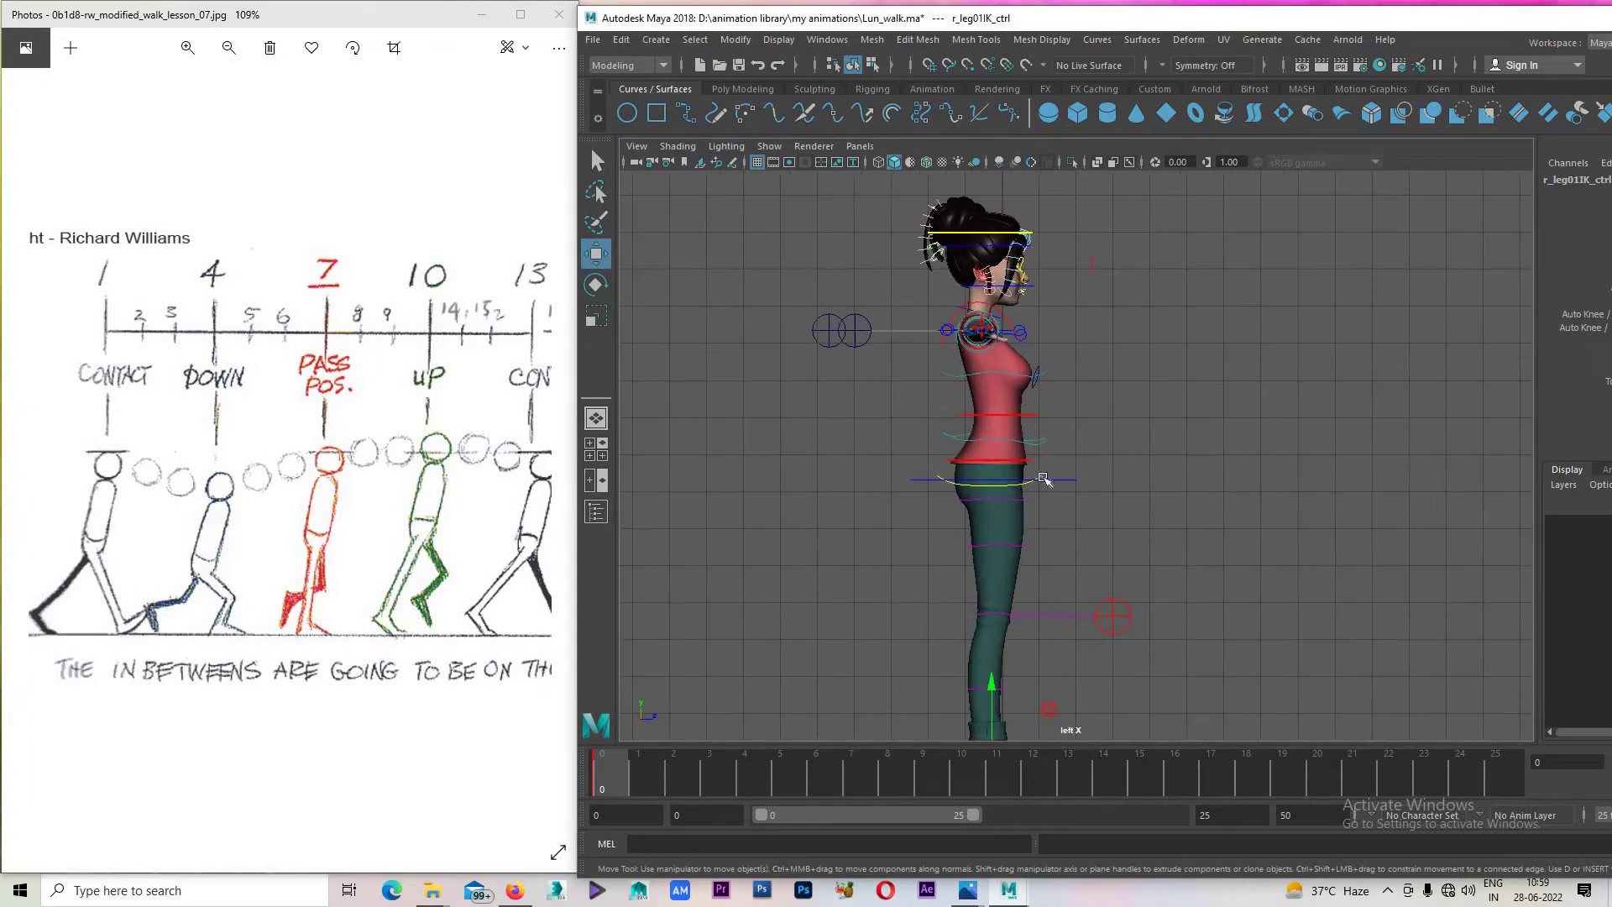
left_click(1051, 484)
middle_click_drag(1055, 511, 1002, 439, "alt")
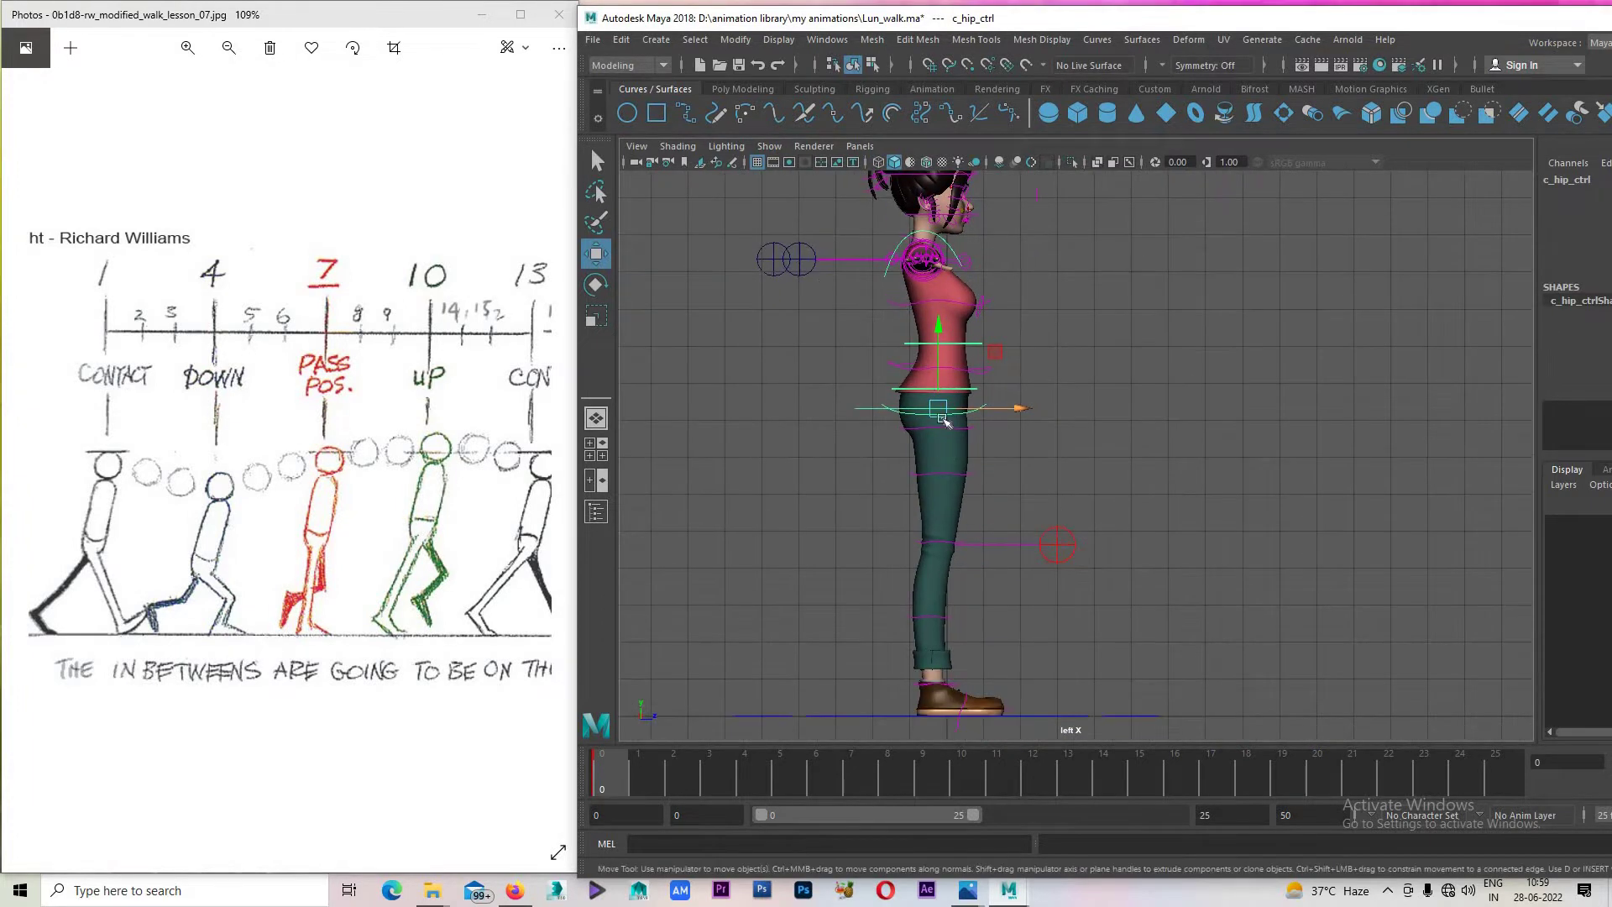
left_click_drag(937, 361, 938, 394)
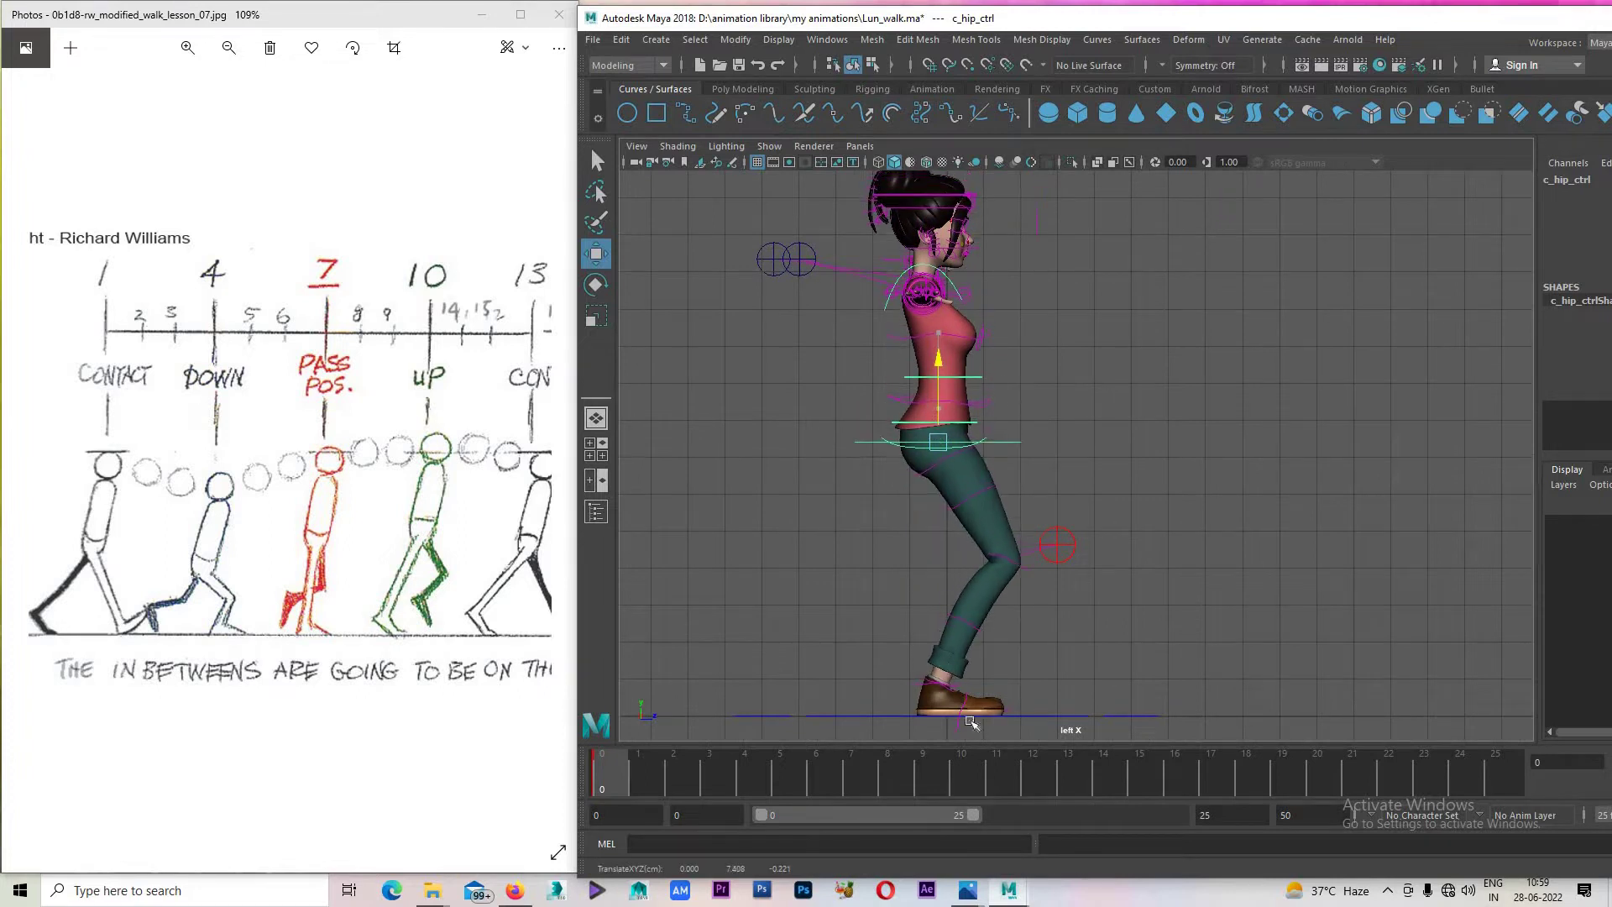
Slide the right foot IK control forward, straightening the leg, in a close leg view.
key("space")
key("space")
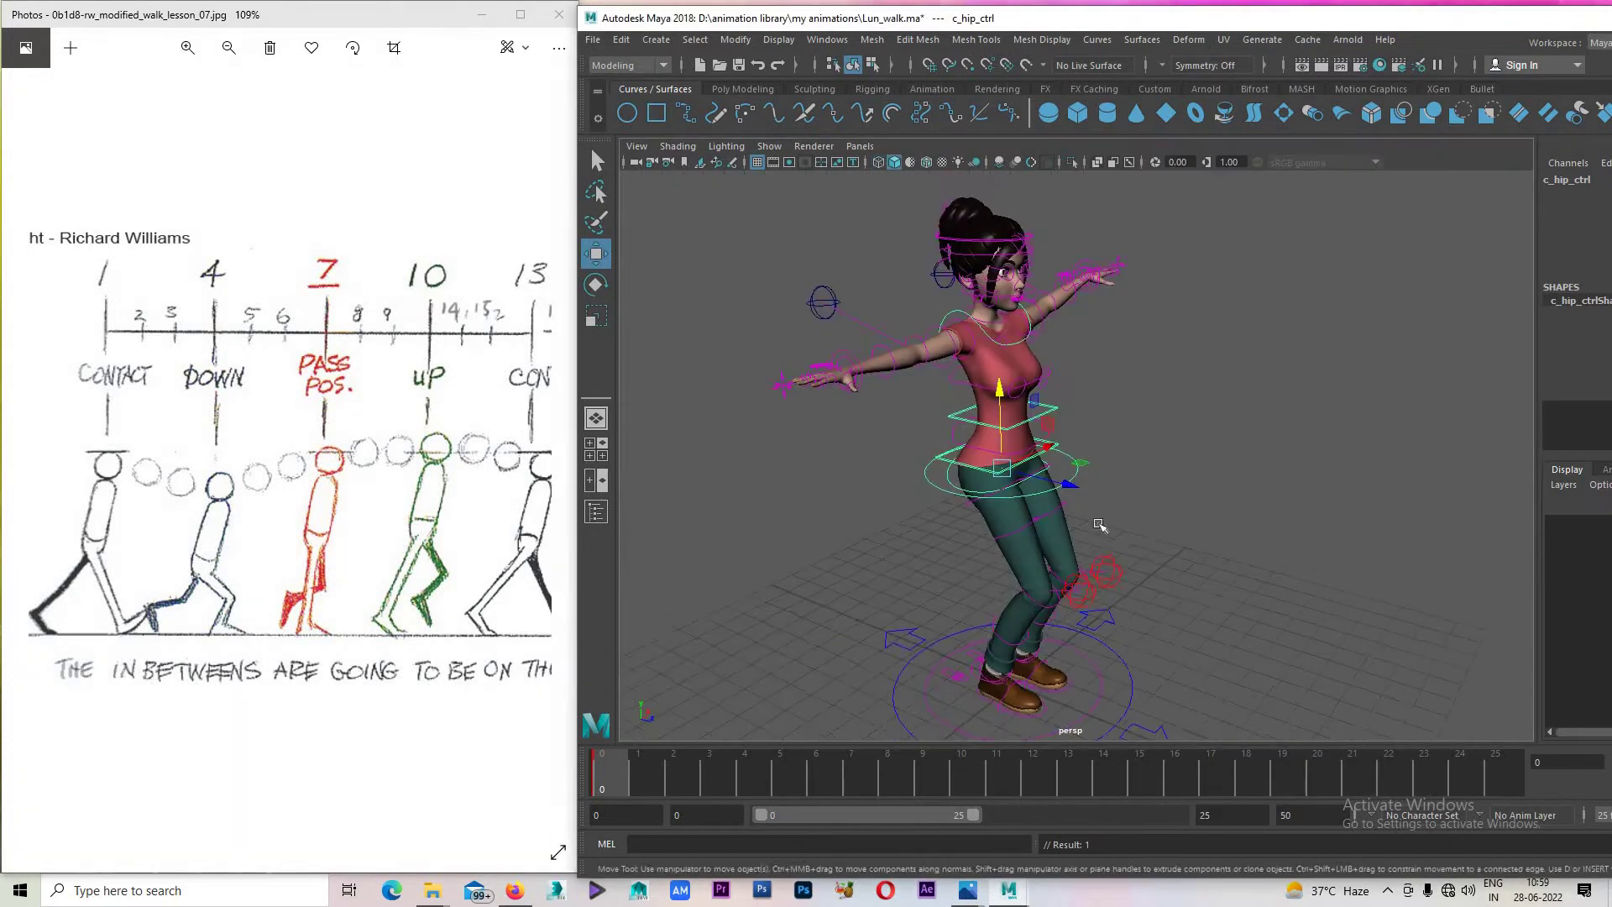
scroll(1004, 632, "up", 3)
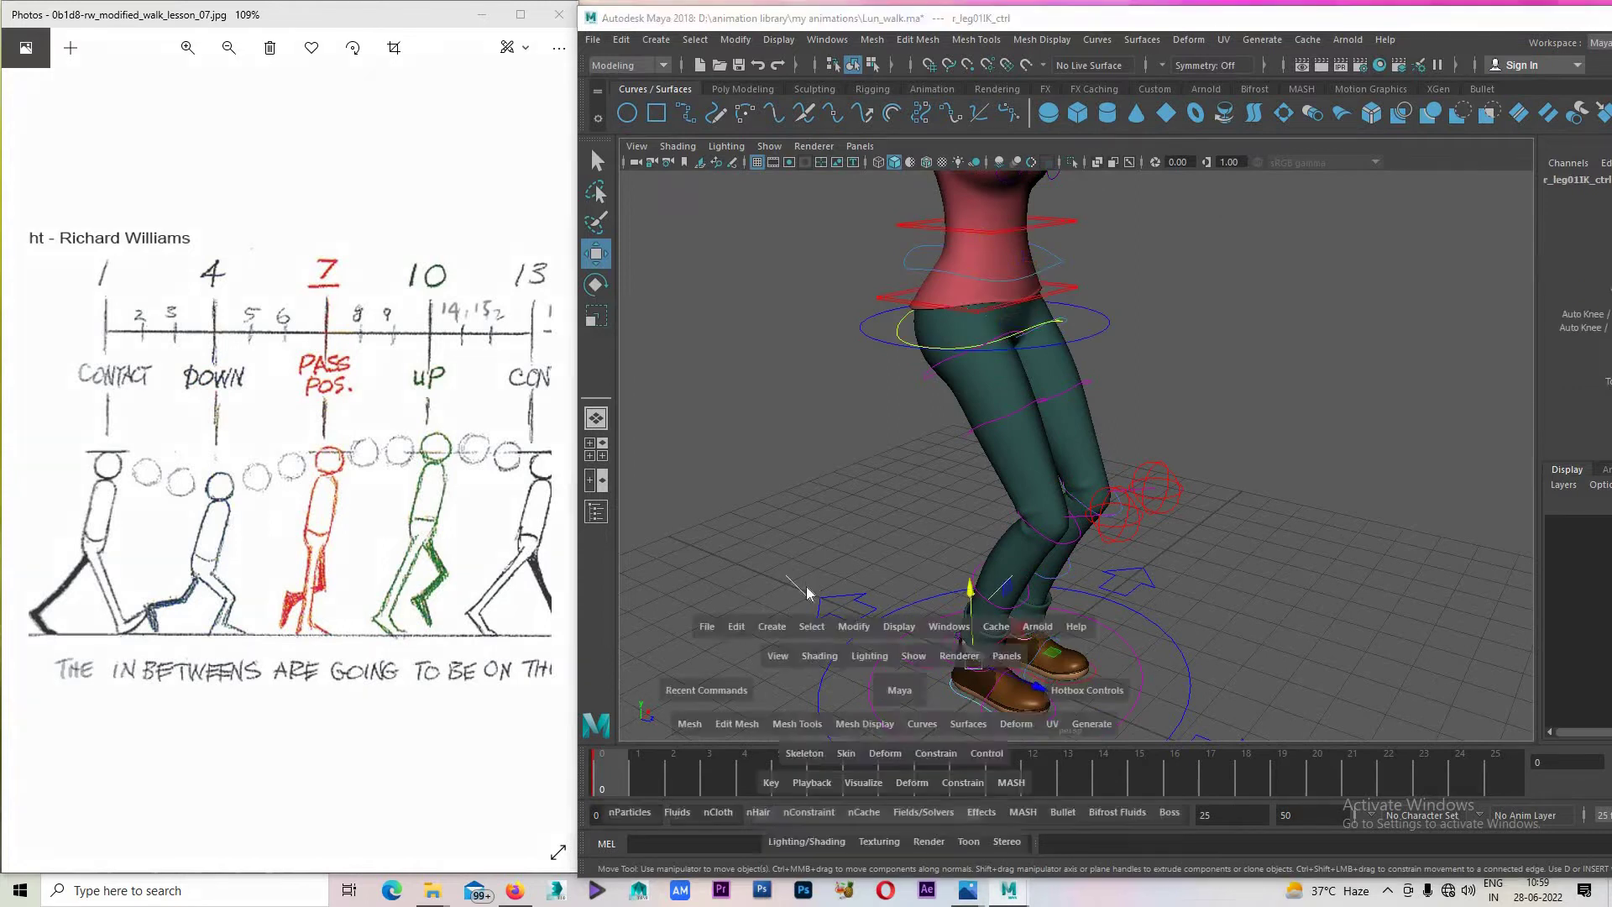
left_click_drag(967, 701, 923, 701)
scroll(943, 630, "up", 3)
left_click(943, 628)
mouse_move(943, 628)
left_mouse_down()
mouse_move(1101, 617)
mouse_move(1079, 584)
left_mouse_up()
key("e")
key("w")
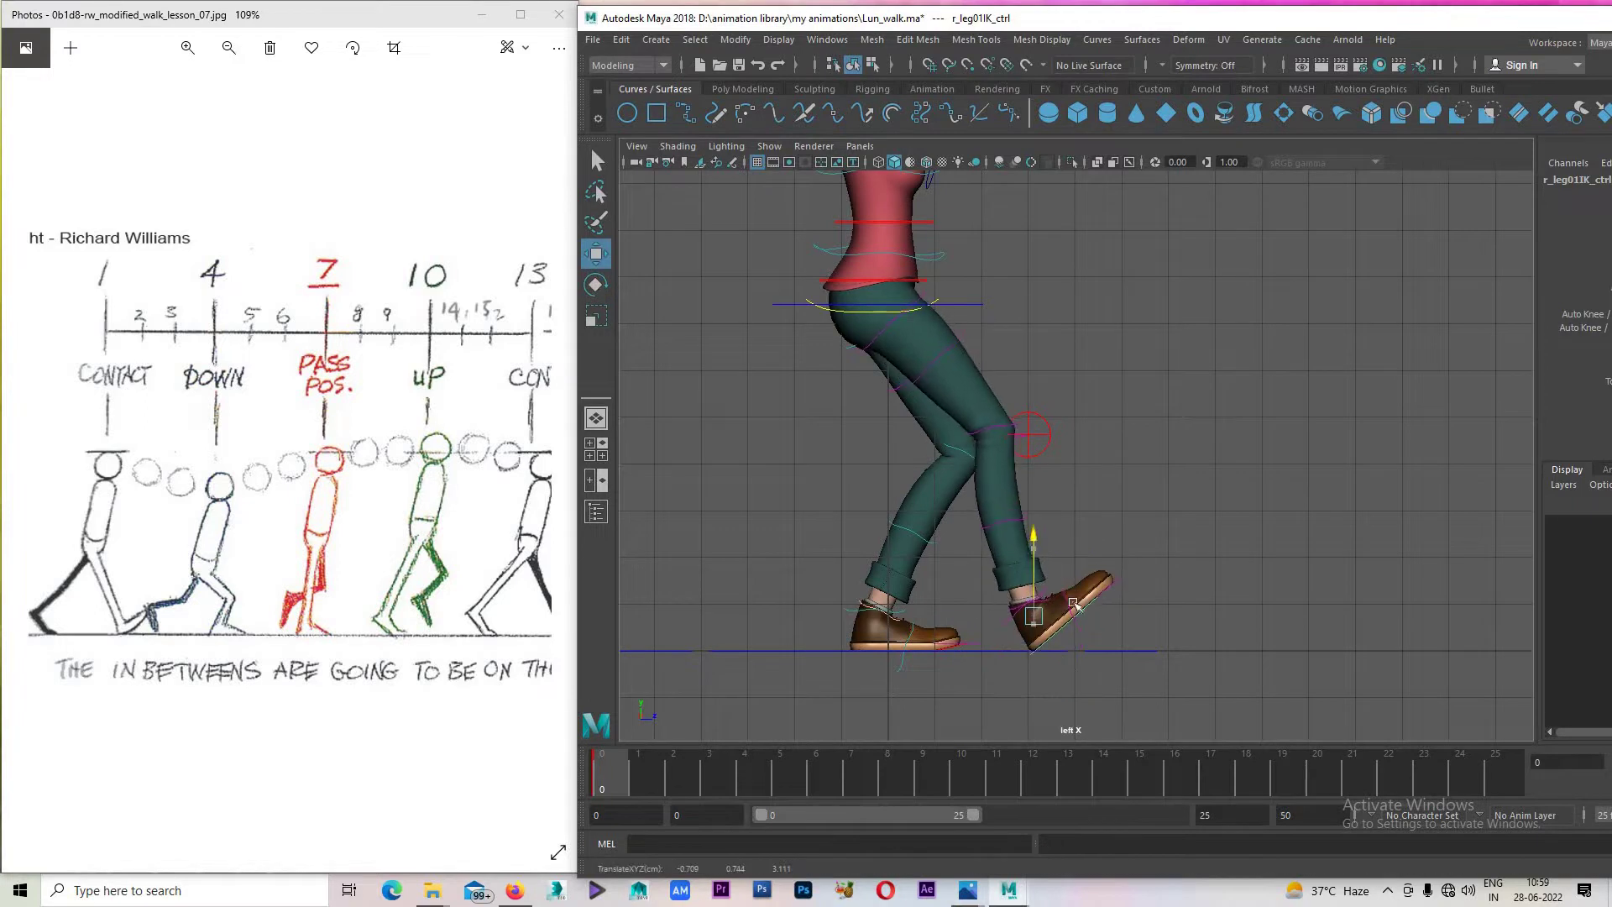
Turn on GPU Instancing in the Viewport 2.0 renderer settings and close them.
left_click(769, 147)
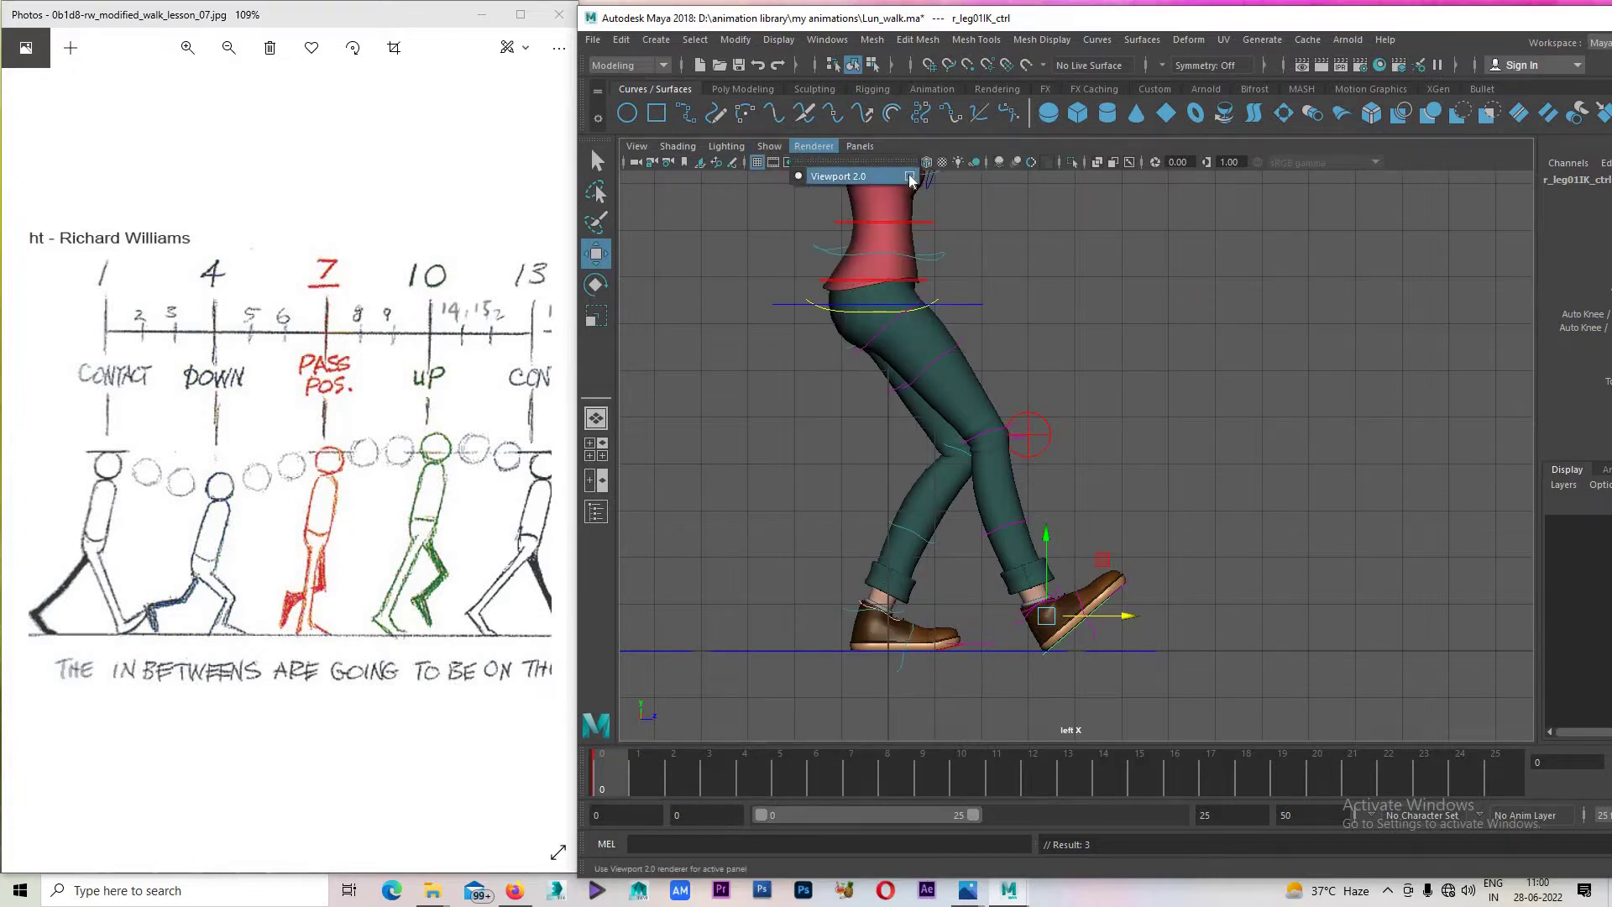
left_click(909, 175)
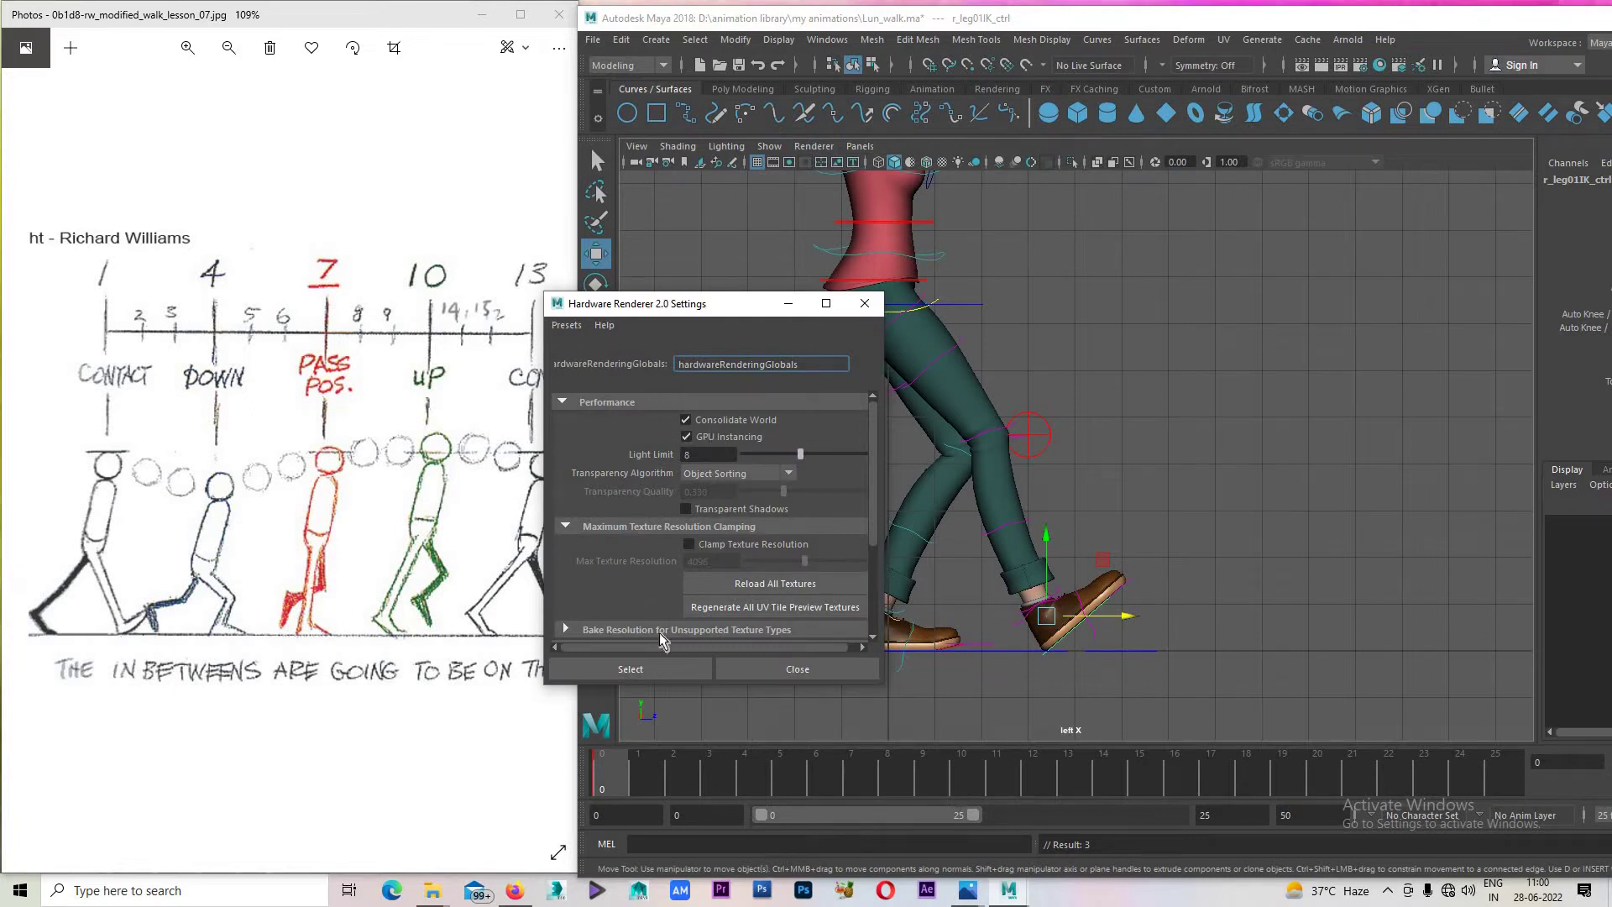
left_click(654, 671)
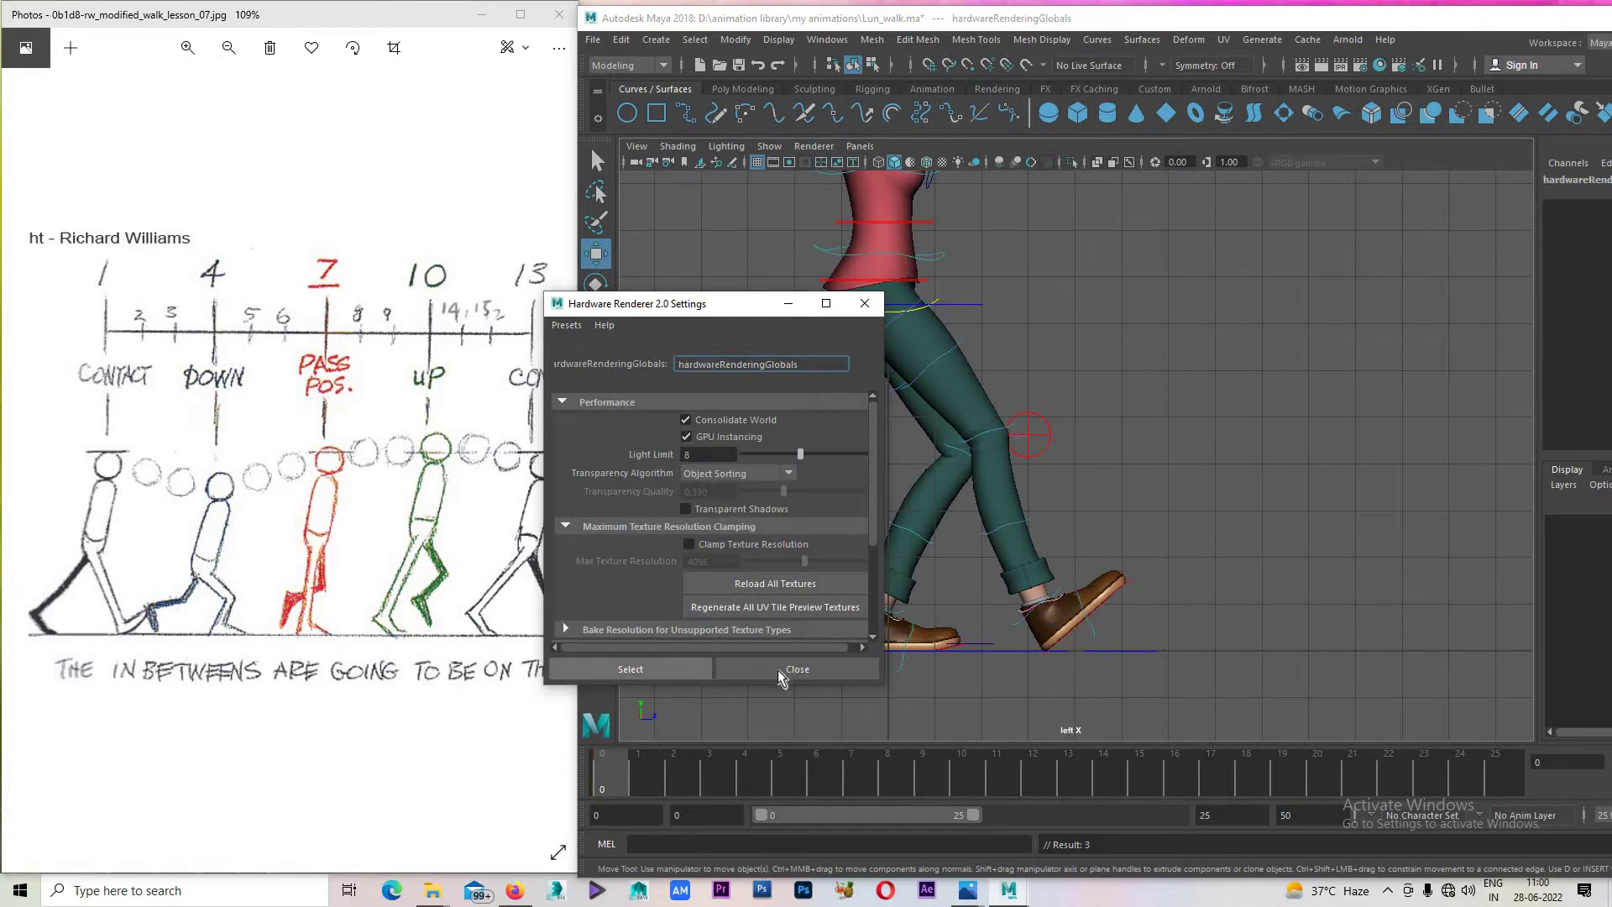
left_click(1044, 553)
Push the right foot further forward and maximise the side view of the feet.
left_click(1071, 634)
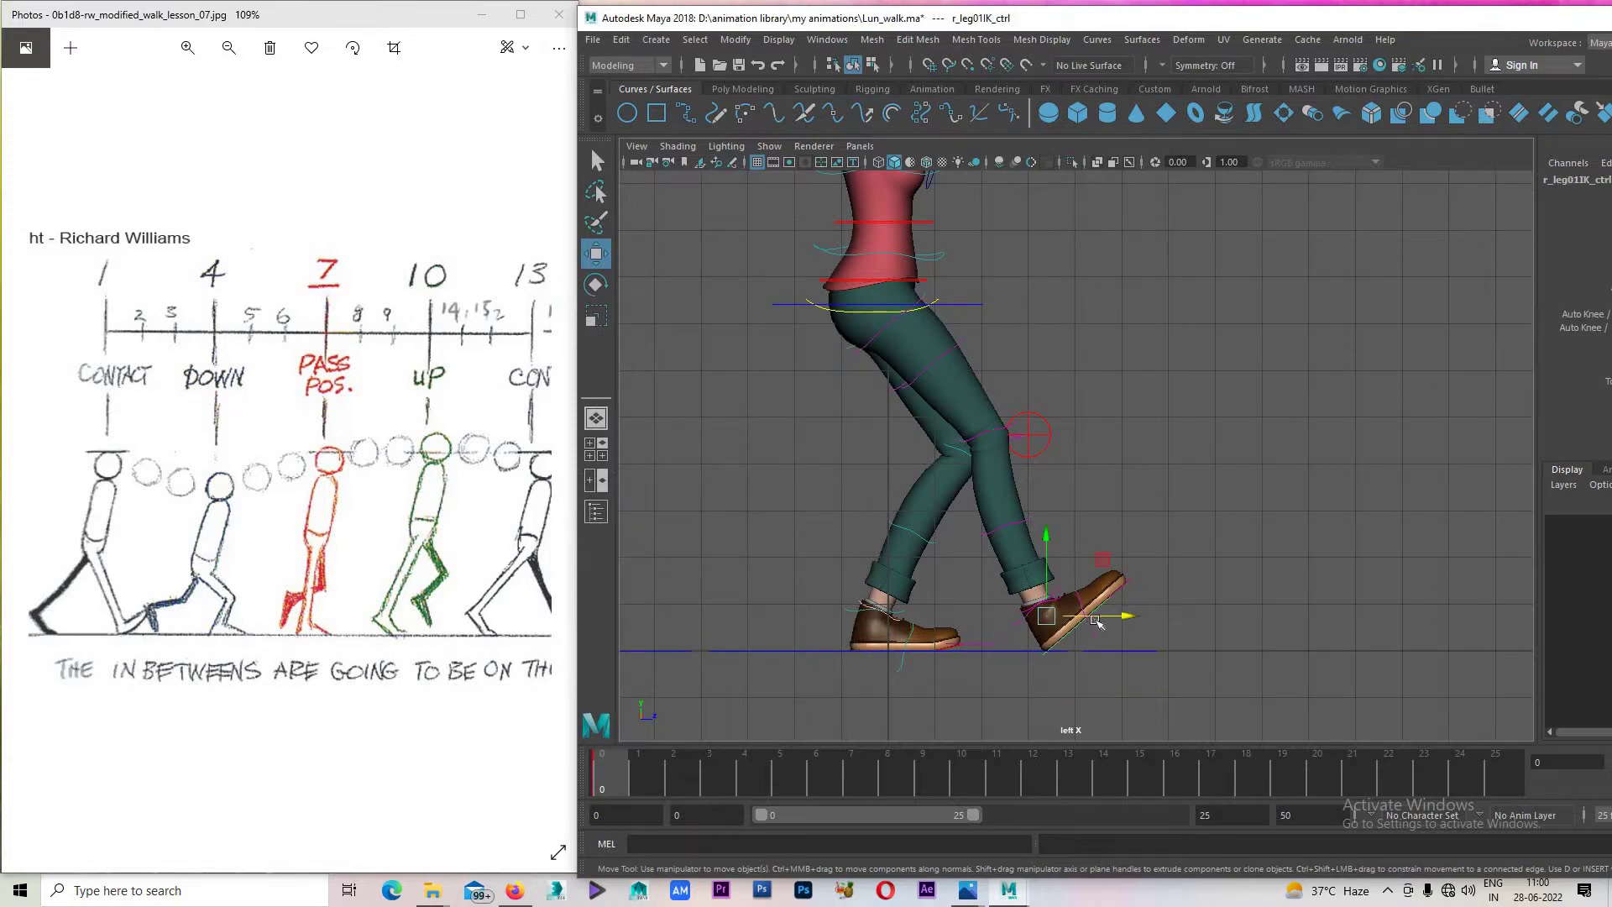
left_click_drag(1083, 621, 1103, 621)
key("space")
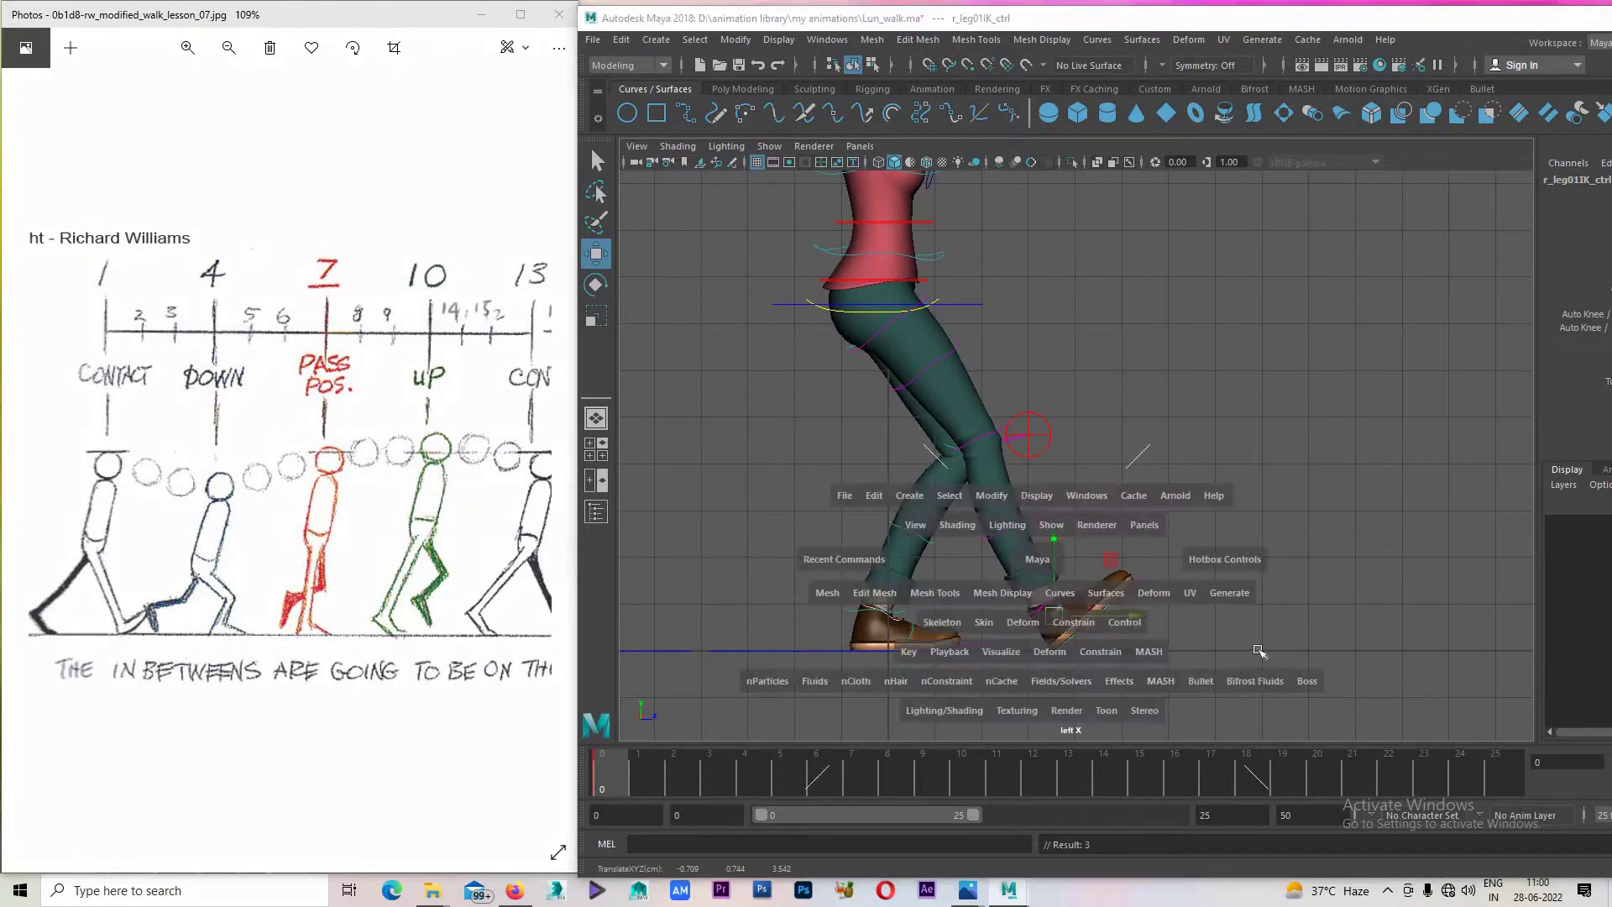
key("space")
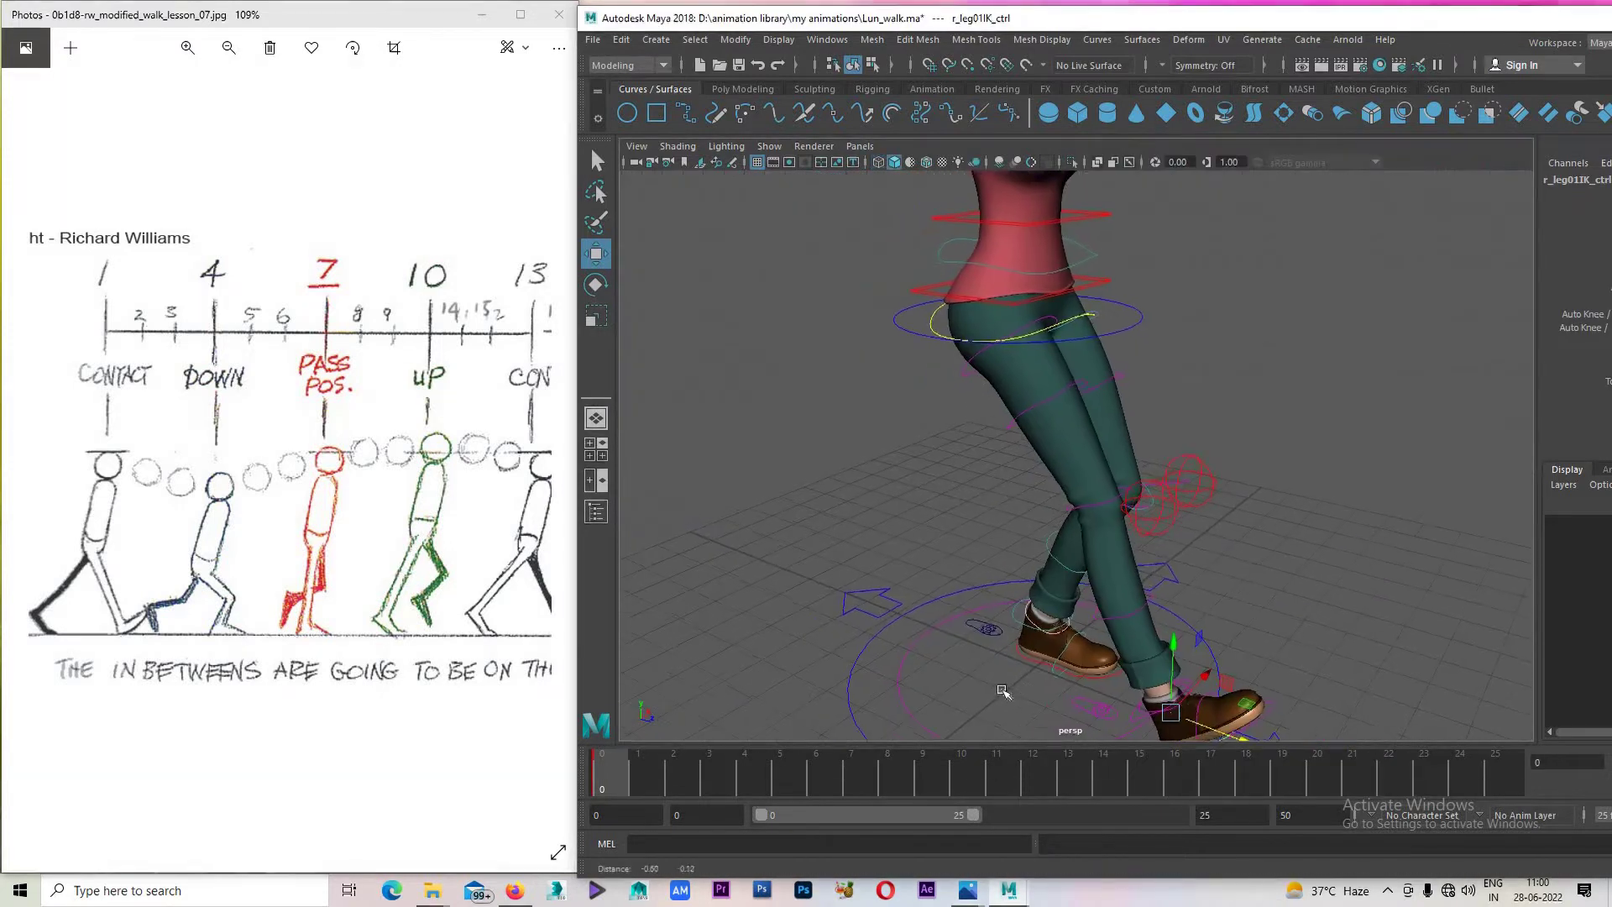
key("space")
key("space")
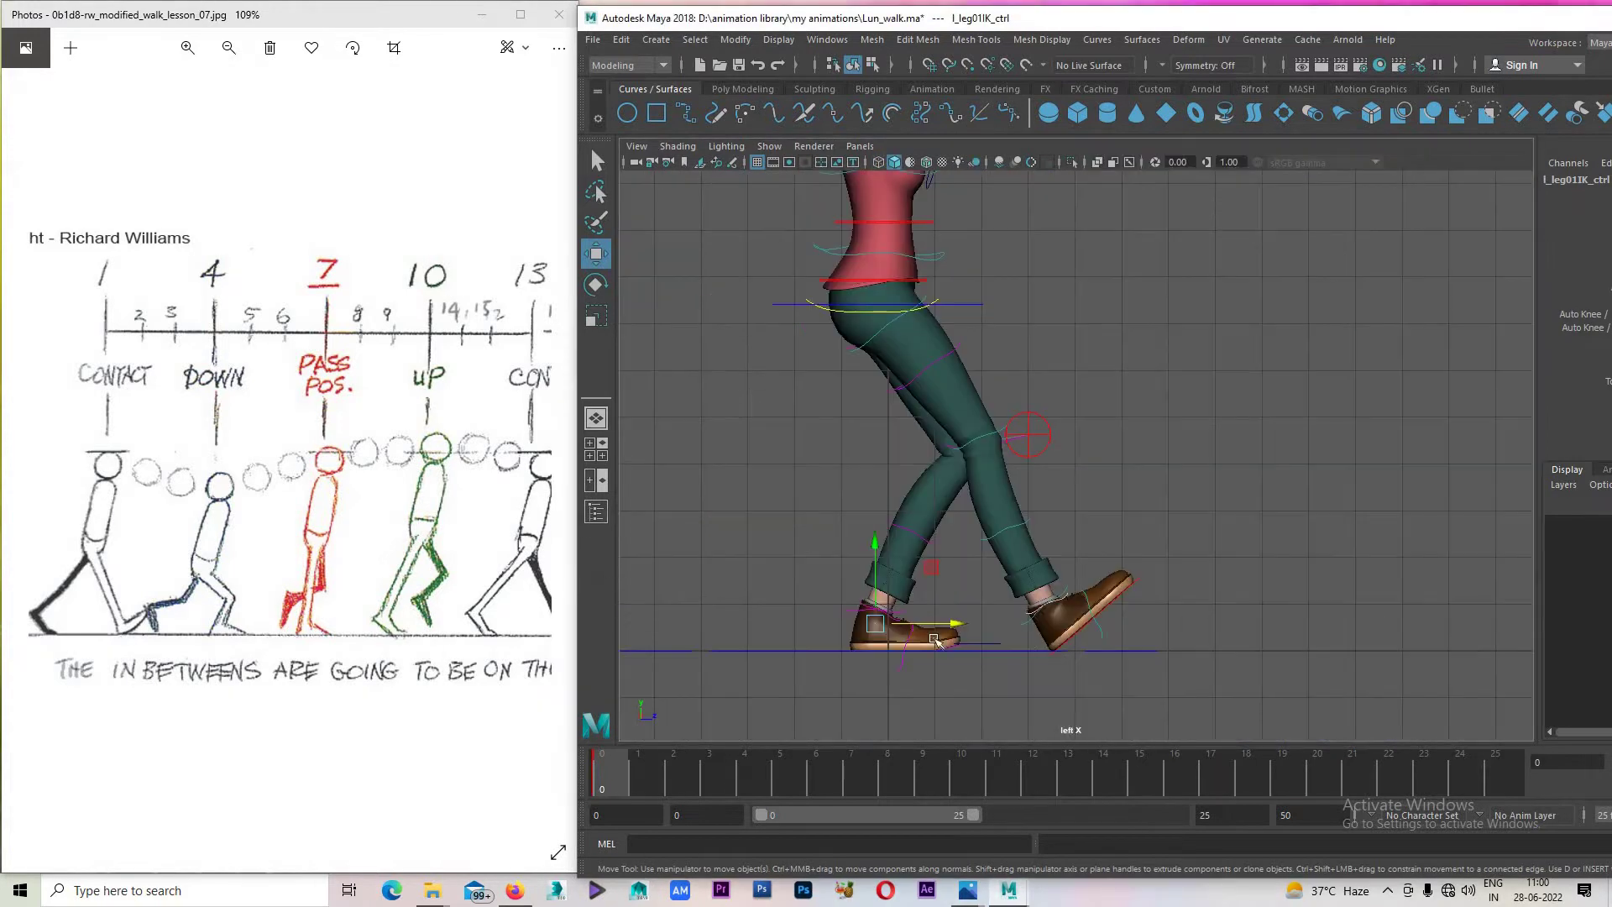
Move the left foot IK control backward and lift it so the leg bends.
left_click_drag(935, 627, 779, 569)
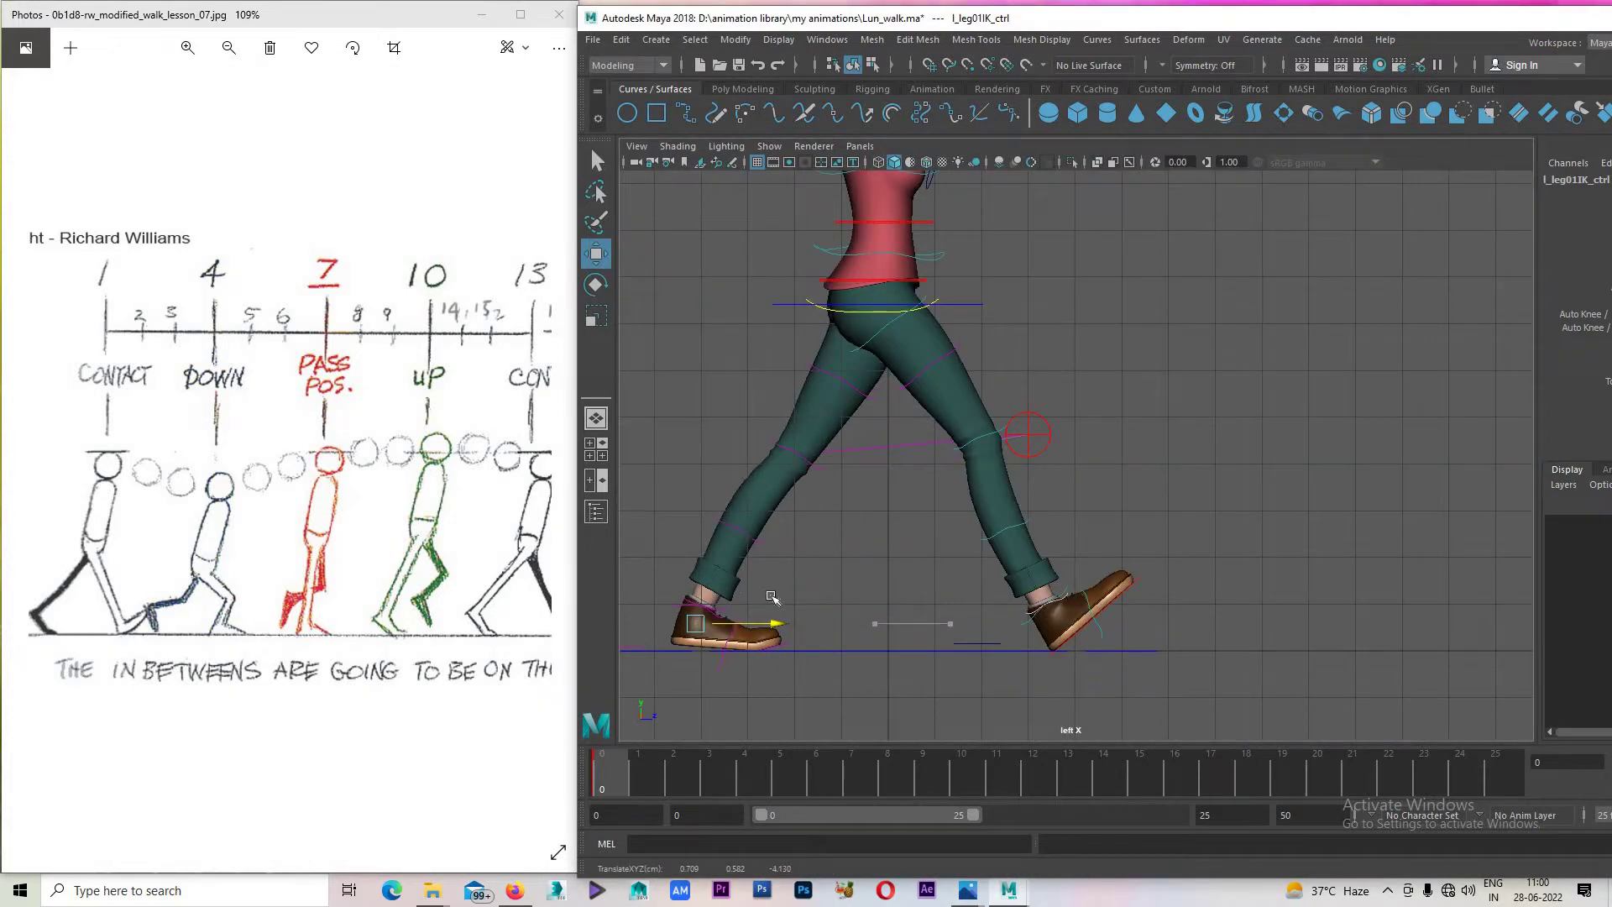
key("e")
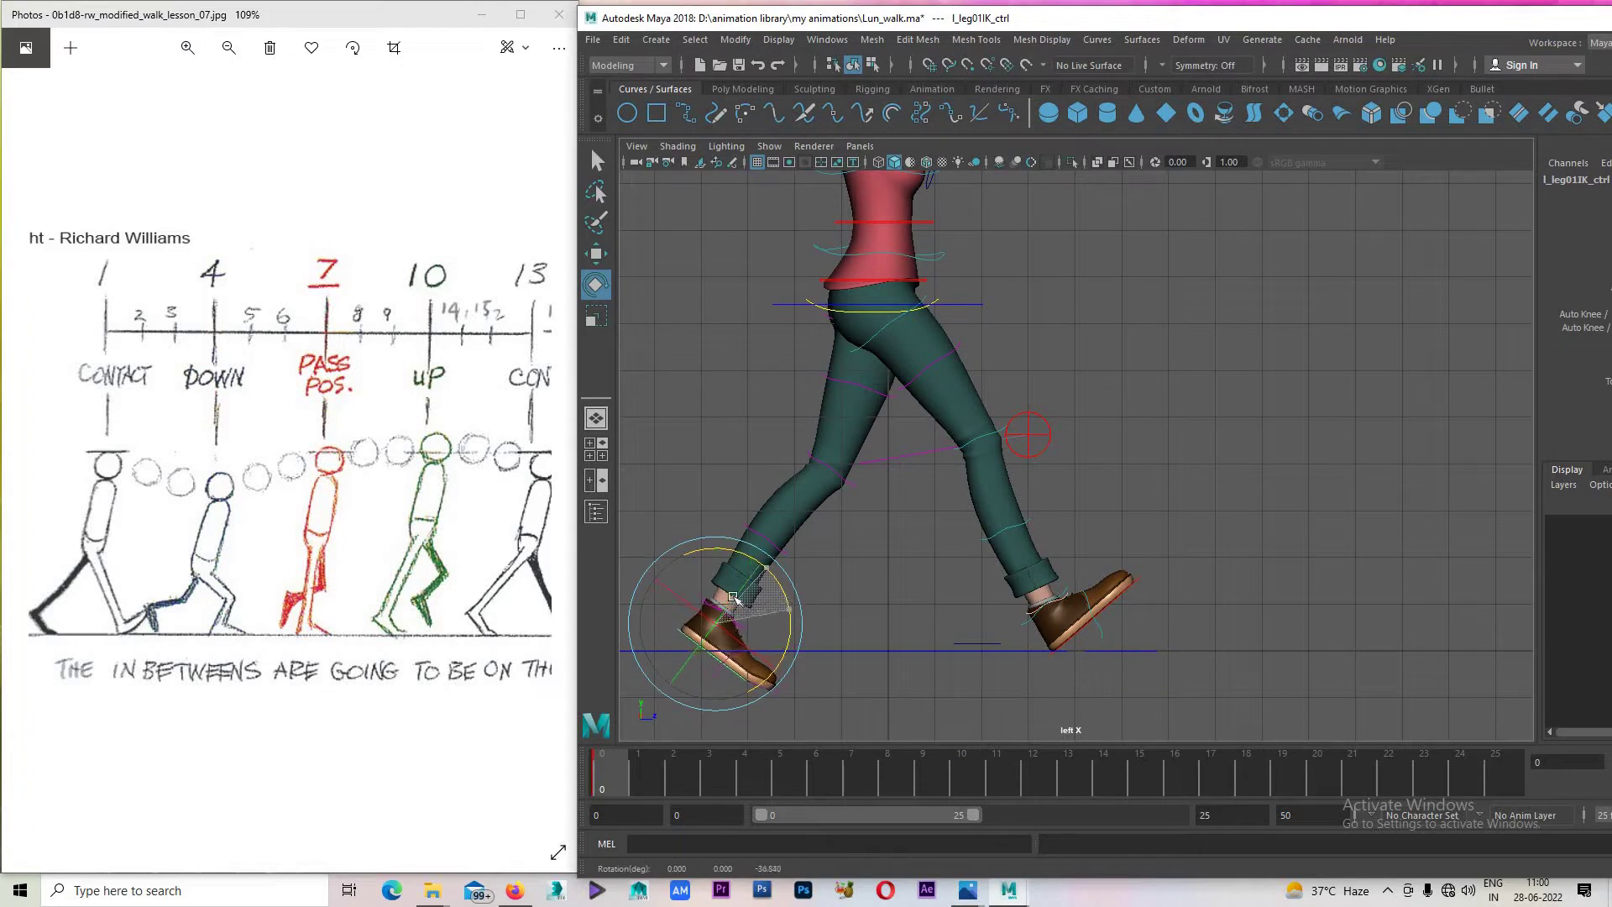
key("w")
left_click_drag(716, 569, 715, 541)
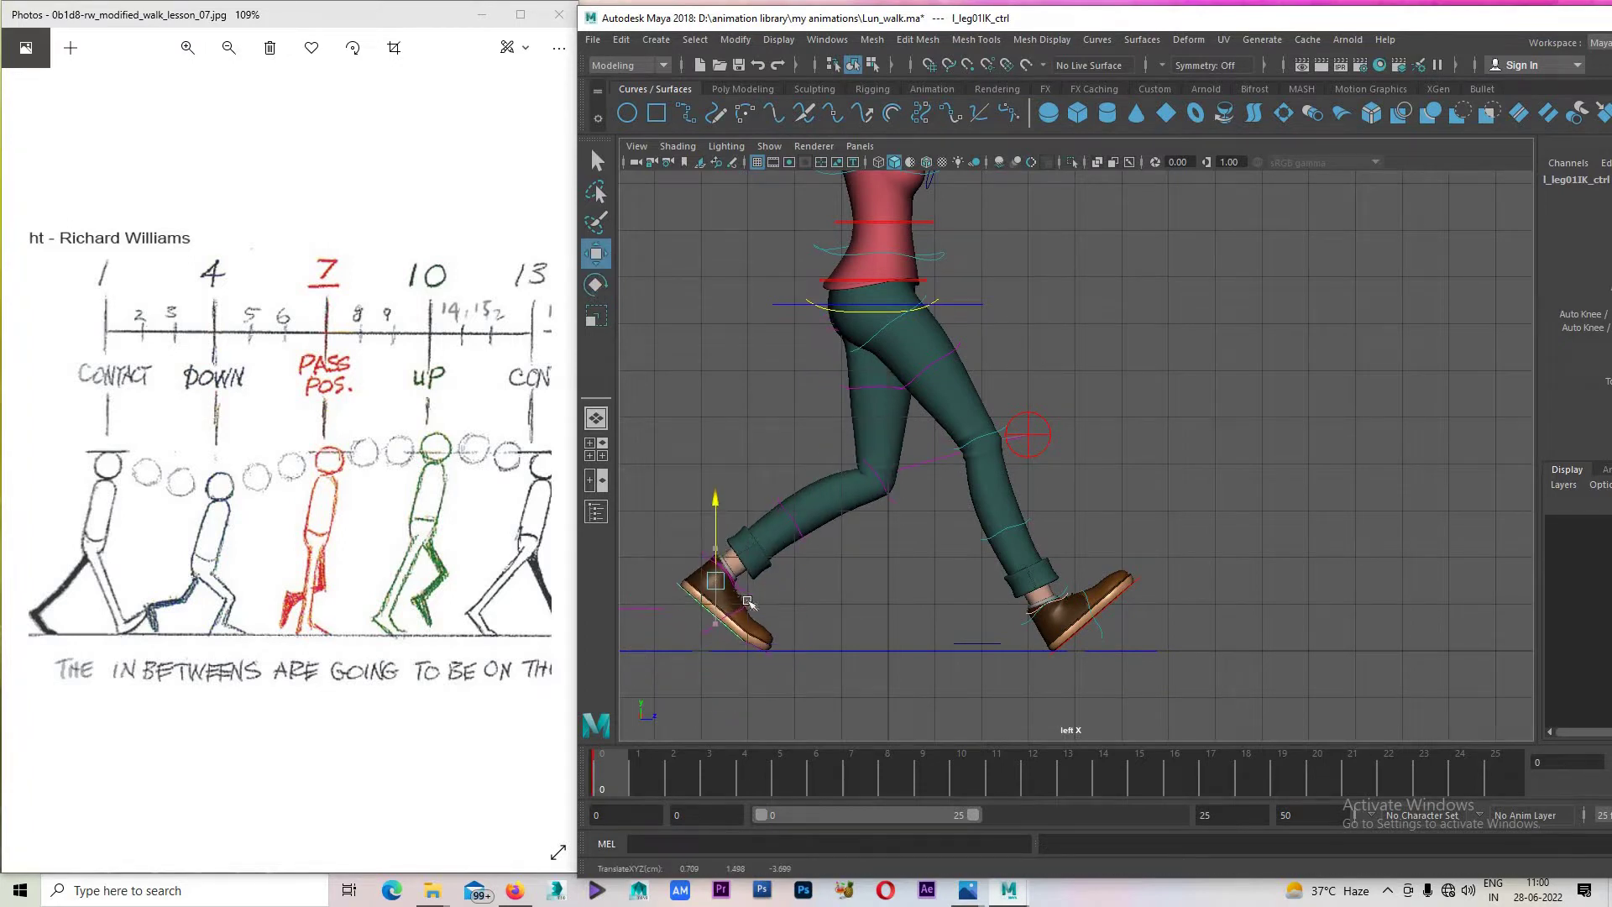
middle_click_drag(714, 541, 870, 554, "alt")
mouse_move(880, 593)
left_mouse_down()
mouse_move(871, 582)
mouse_move(930, 584)
left_mouse_up()
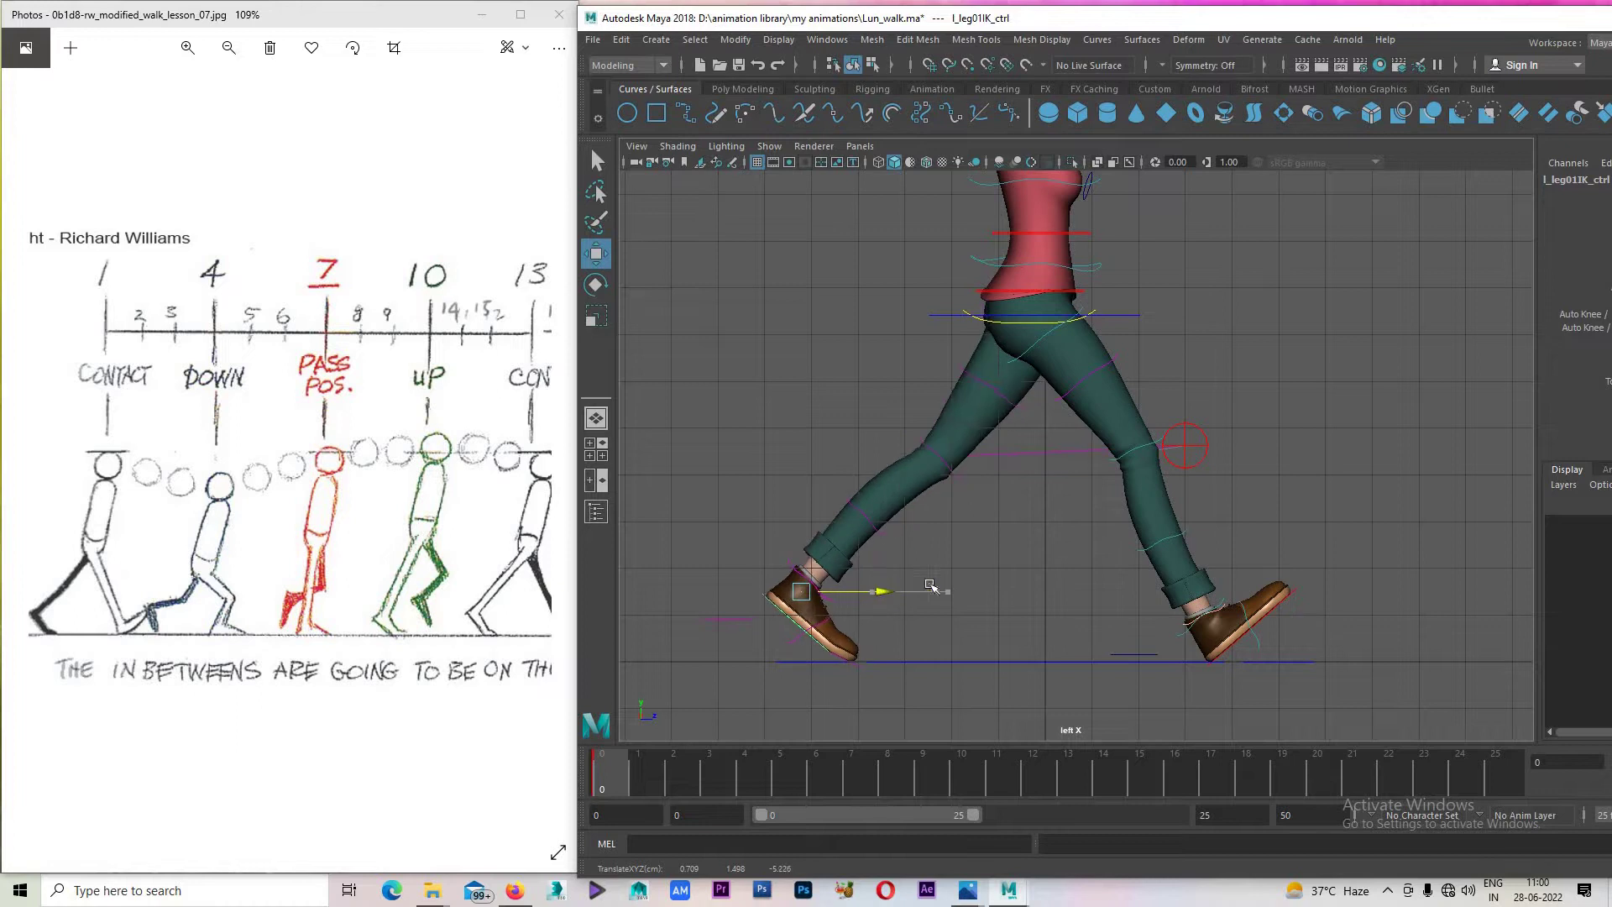
Rotate the left foot ball control to bend the toes, then save Lun_walk.ma.
left_click(864, 644)
key("e")
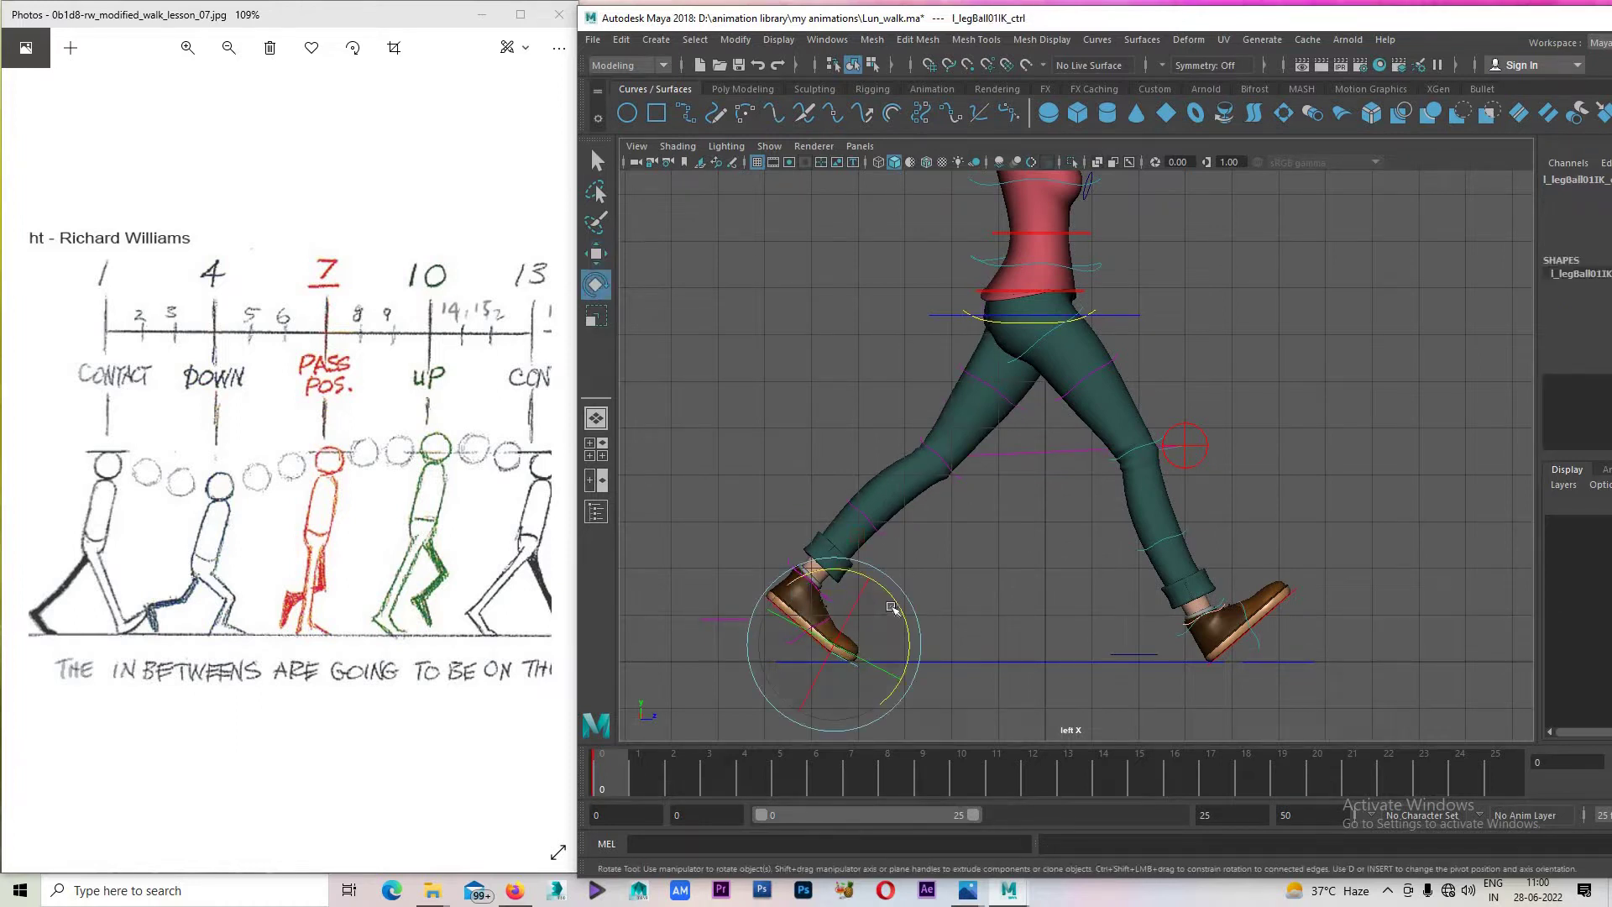
mouse_move(867, 589)
left_mouse_down()
mouse_move(787, 604)
mouse_move(802, 556)
left_mouse_up()
key("w")
left_click(800, 556)
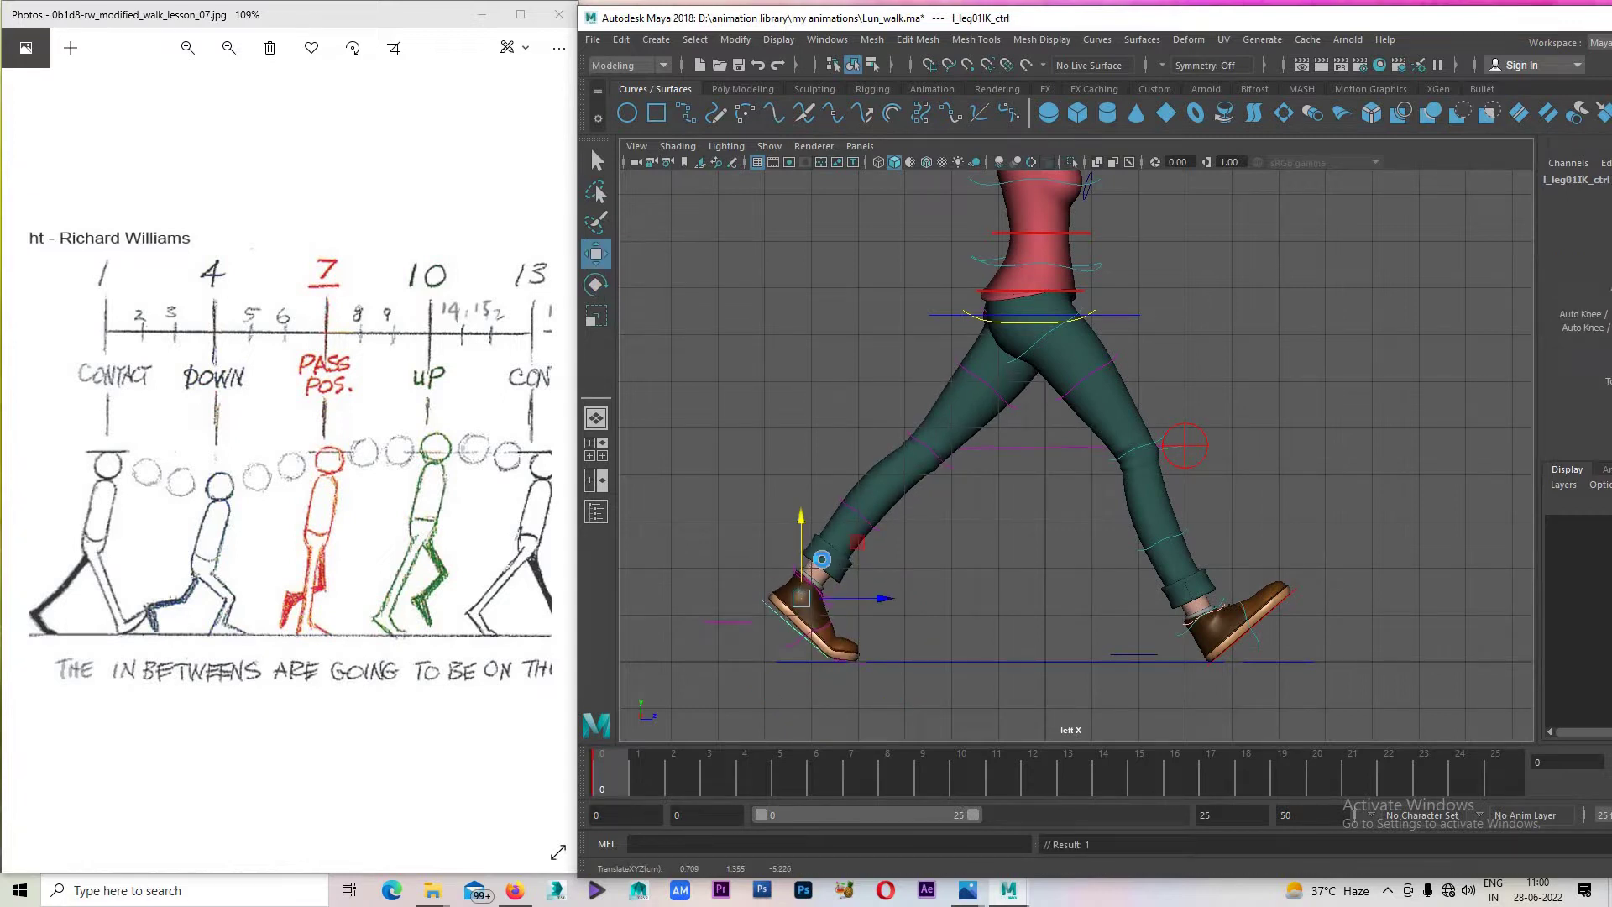
key("ctrl+s")
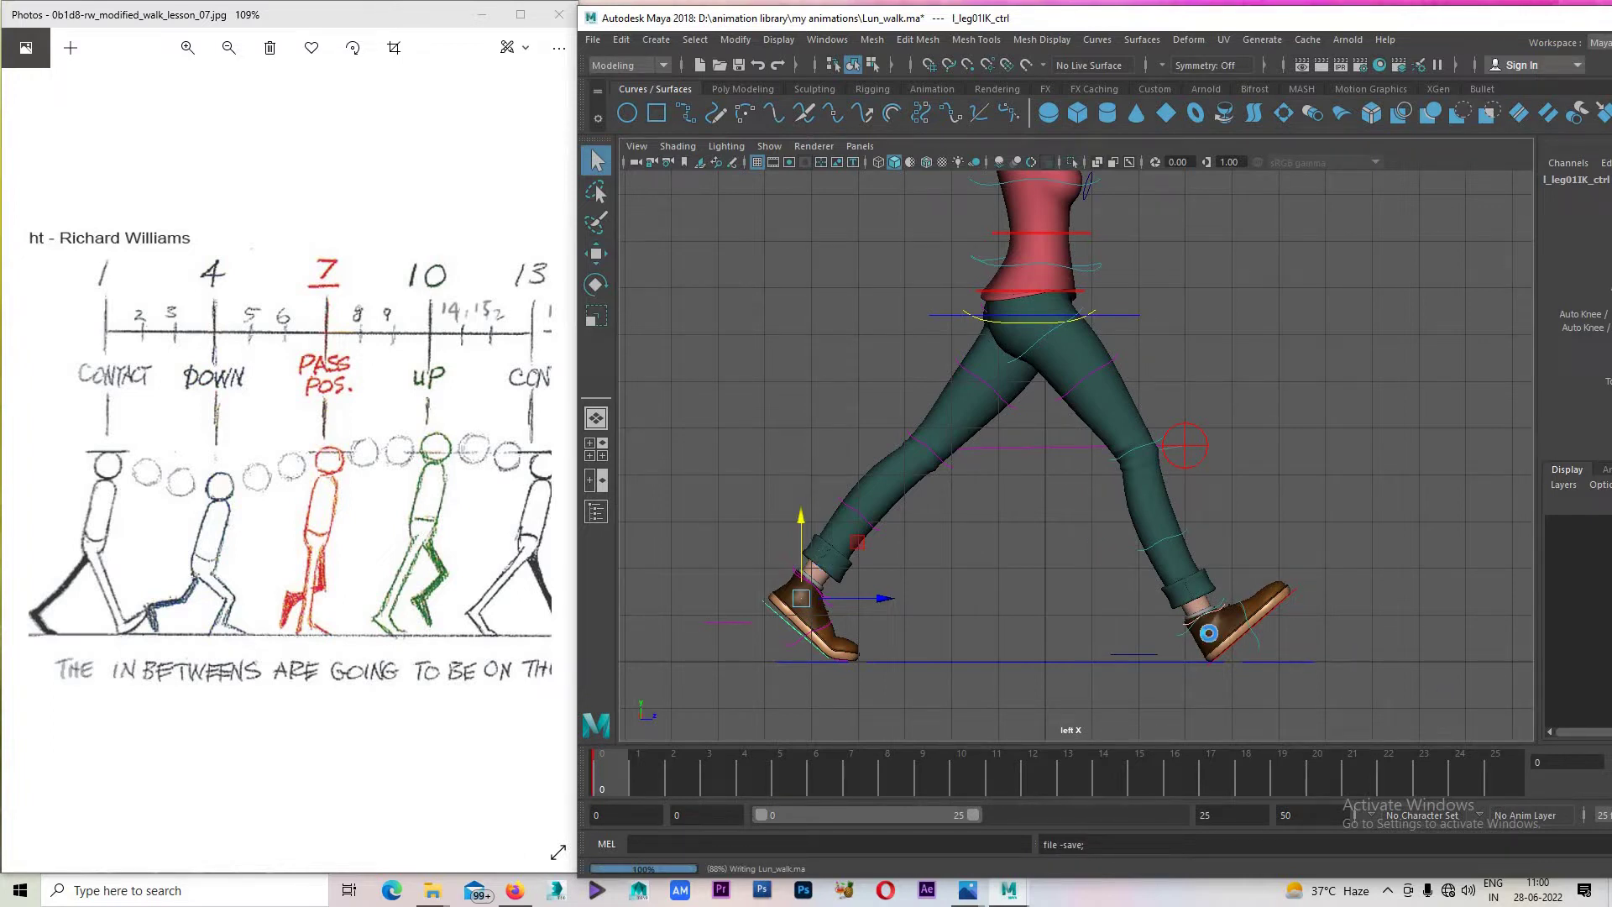
Slide the right foot along the ground and rotate it to a flatter angle.
left_click(1250, 643)
left_click_drag(1280, 625, 1262, 630)
key("e")
key("w")
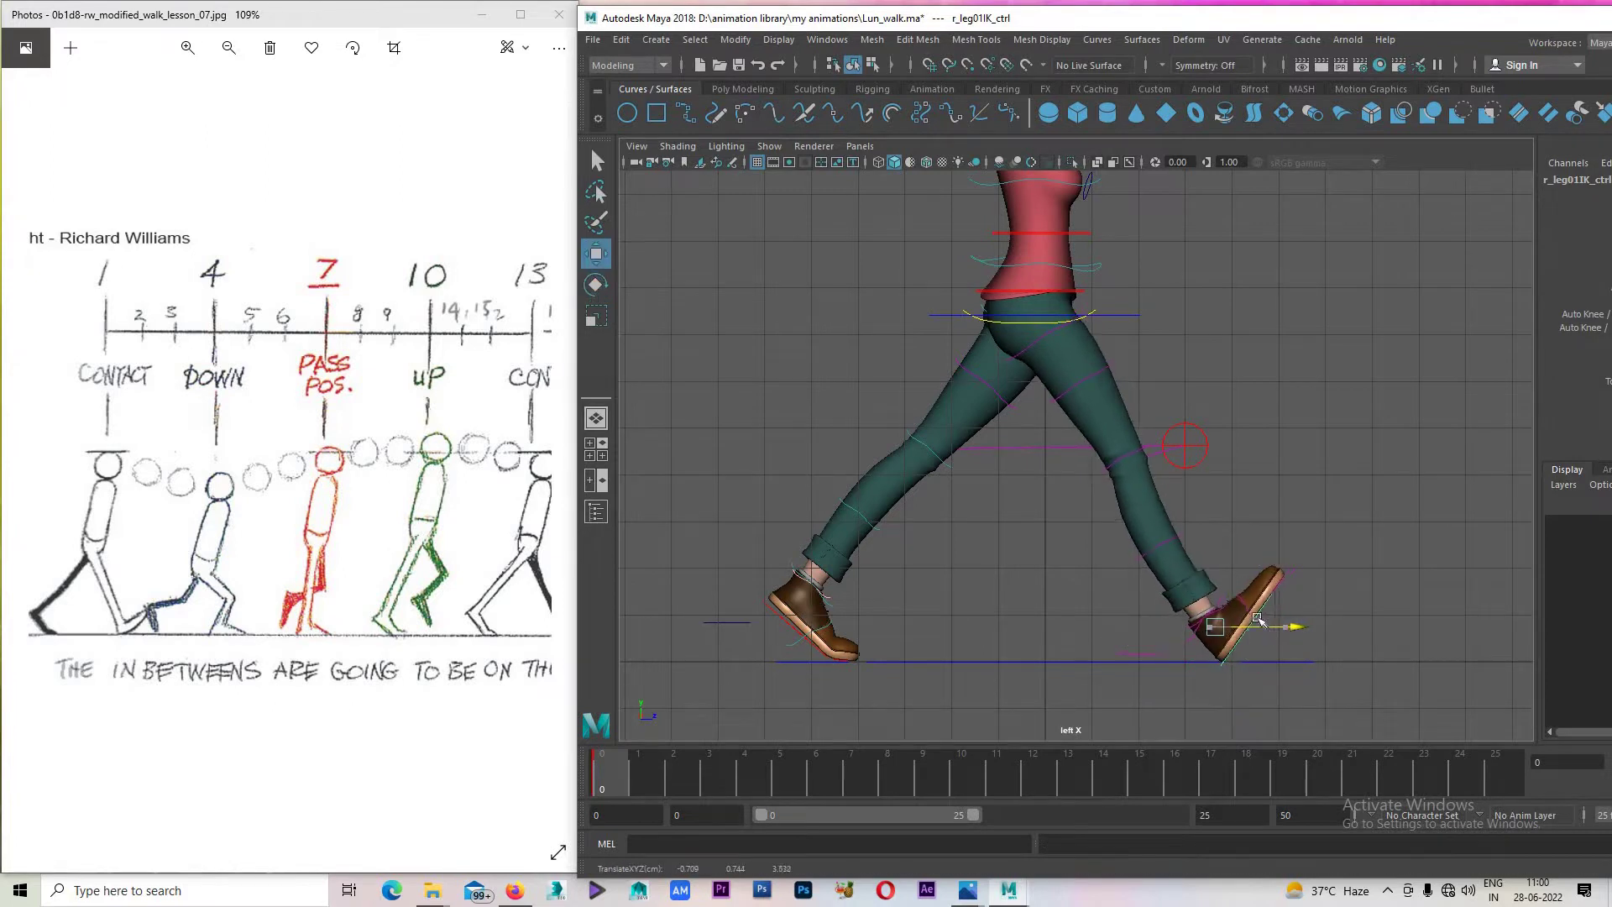
key("e")
left_click_drag(1247, 563, 1185, 553)
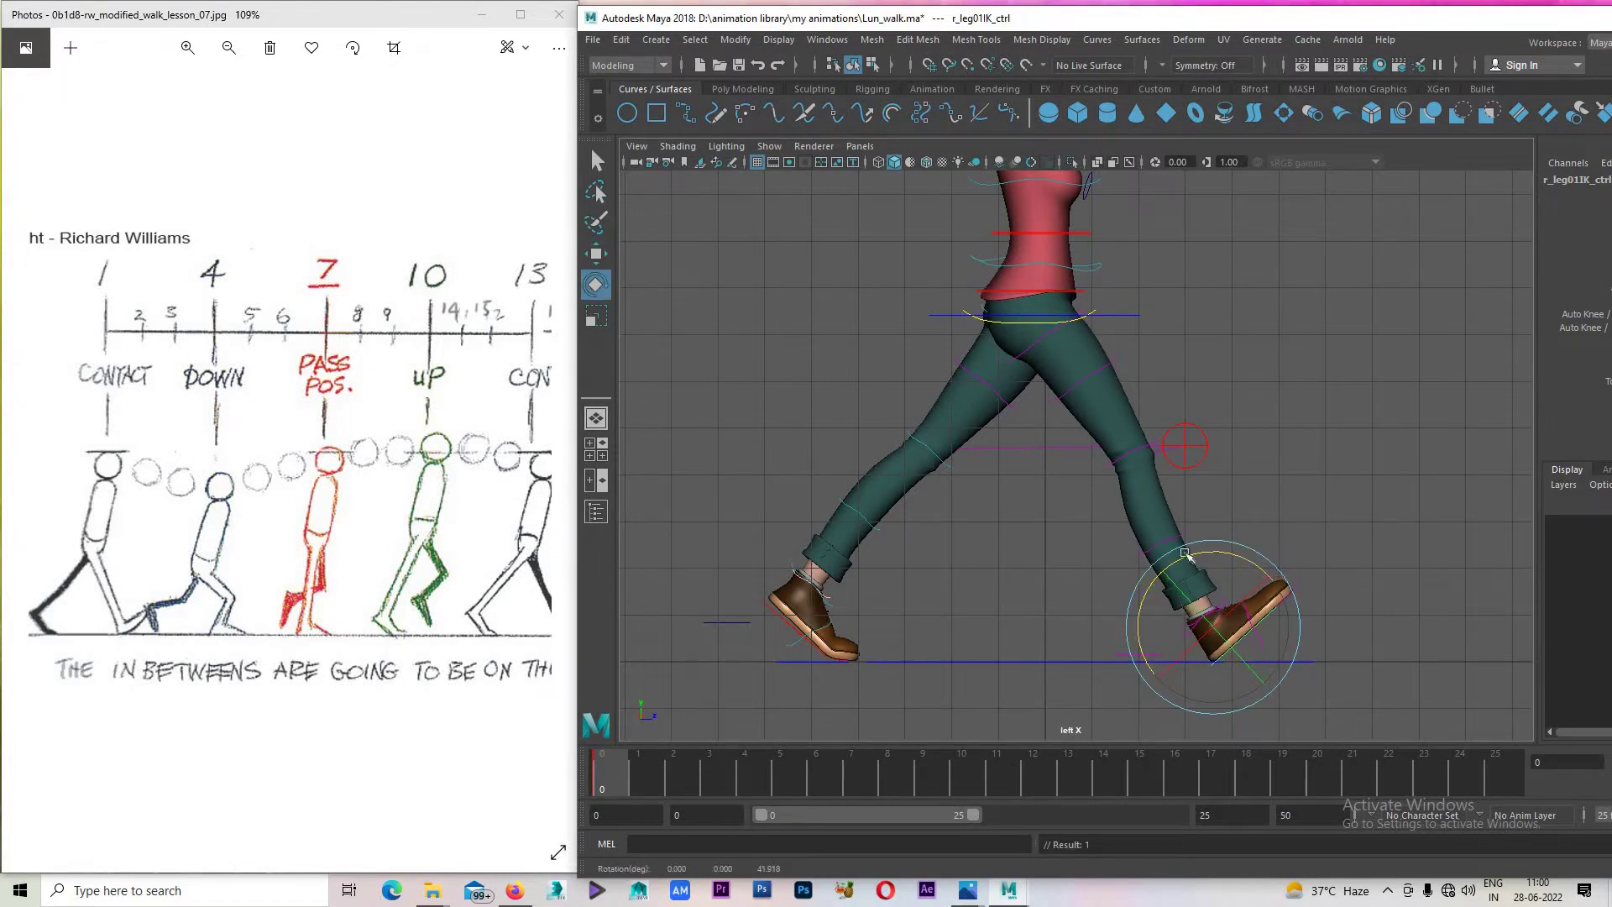
Reposition the hip control slightly for the pose.
left_click(1098, 317)
key("w")
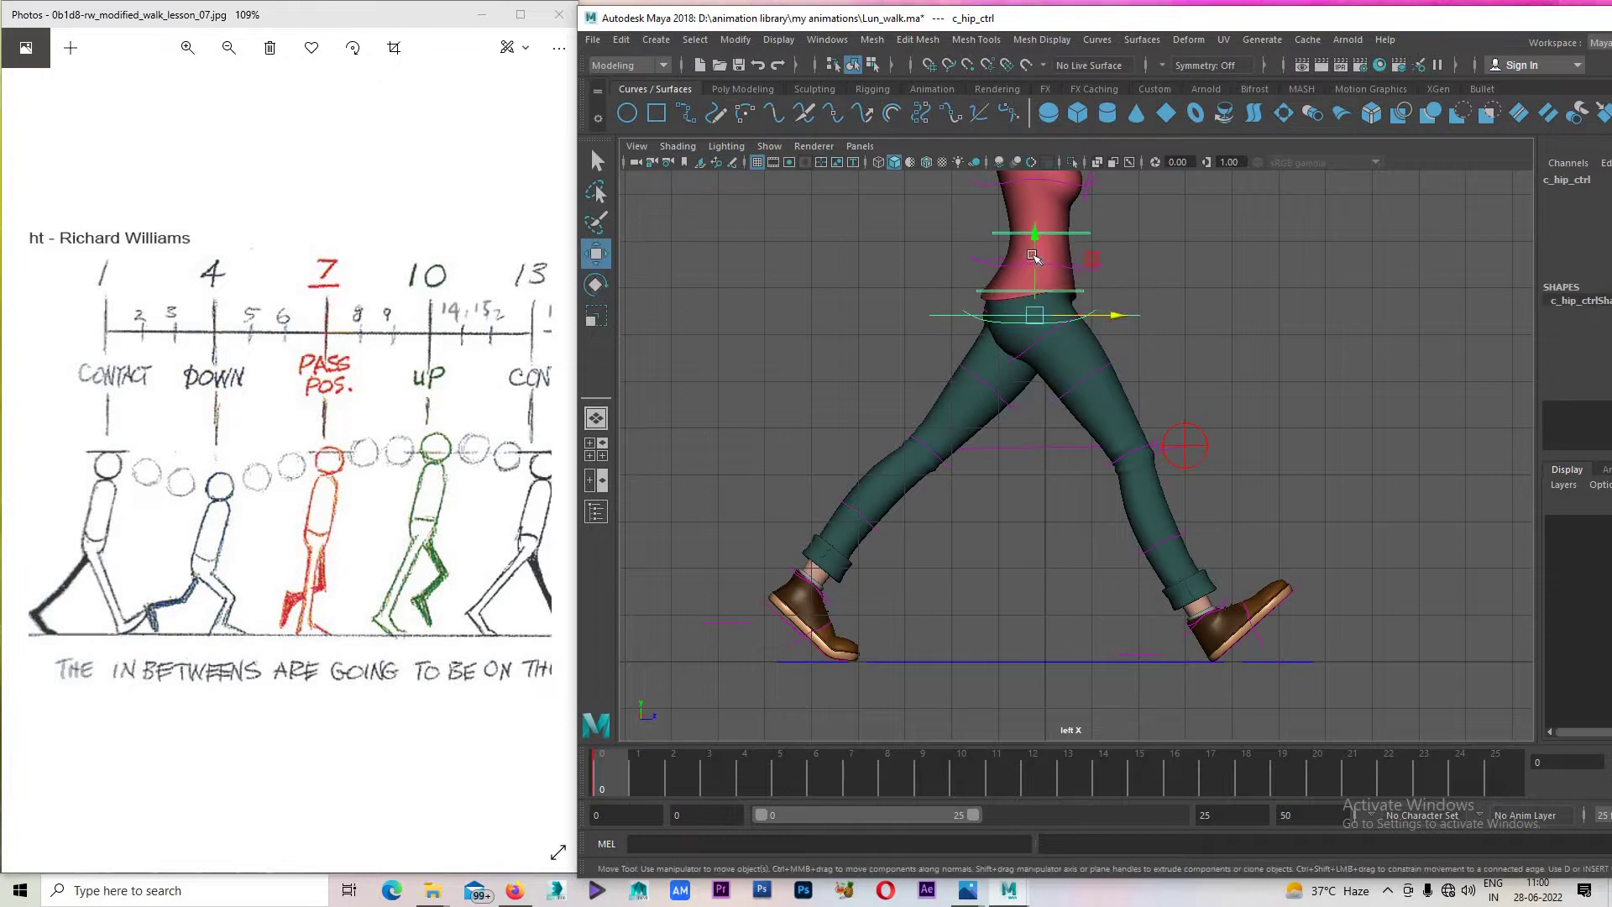
left_click_drag(1034, 249, 1032, 259)
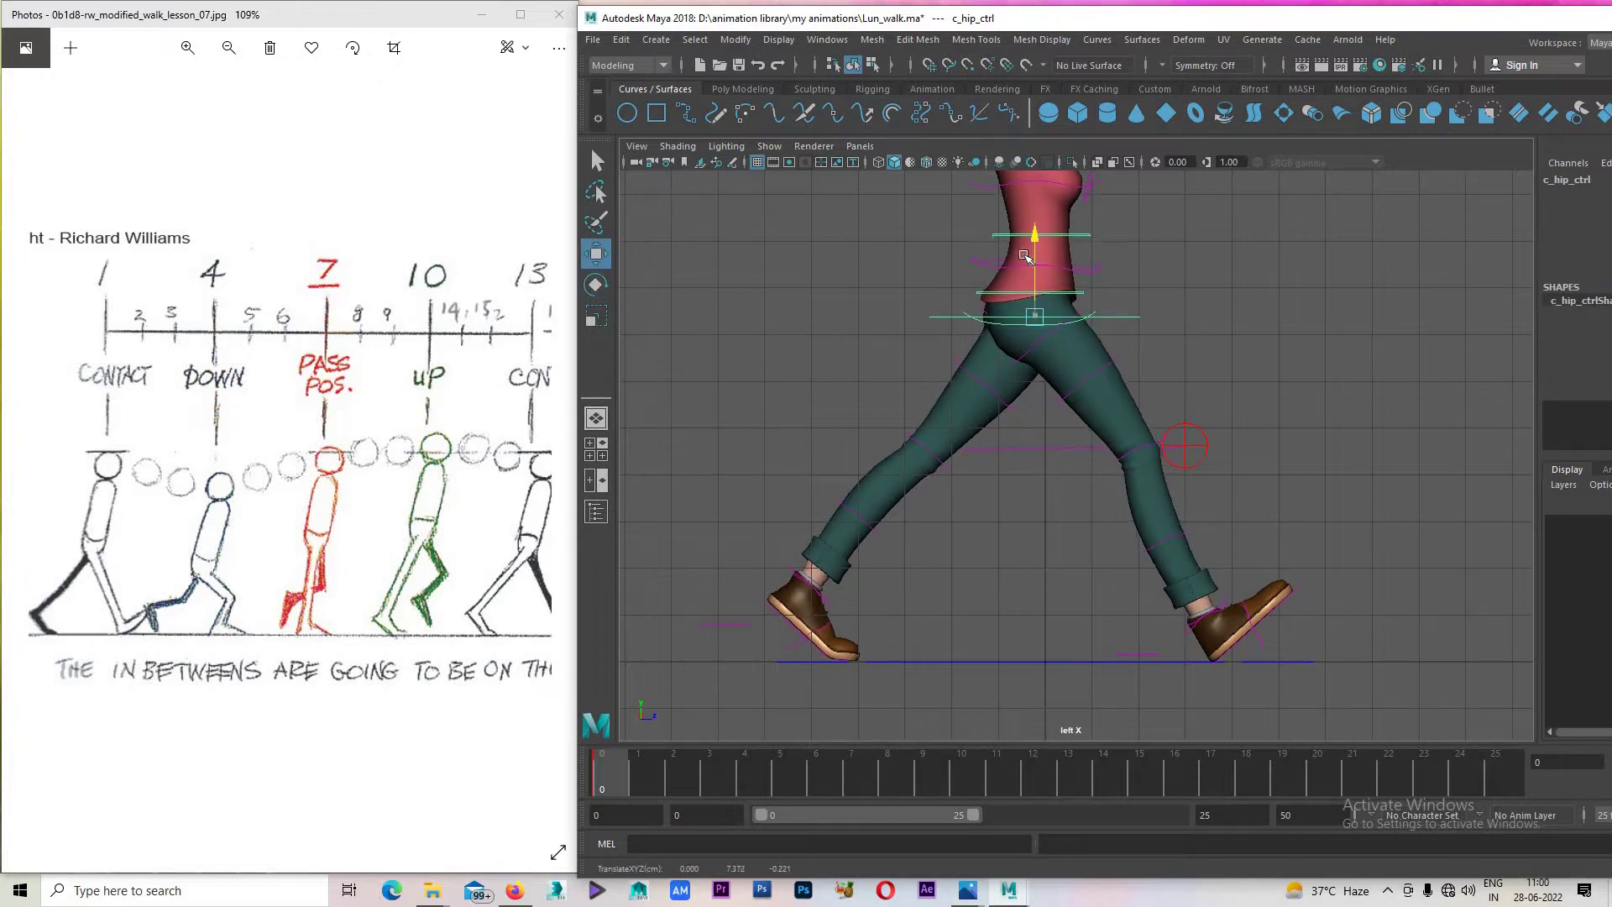
In the four-pane layout, slide the left foot IK control along X.
key("space")
key("space")
mouse_move(979, 565)
left_mouse_down("alt")
mouse_move(946, 587)
mouse_move(928, 576)
mouse_move(1007, 583)
left_mouse_up("alt")
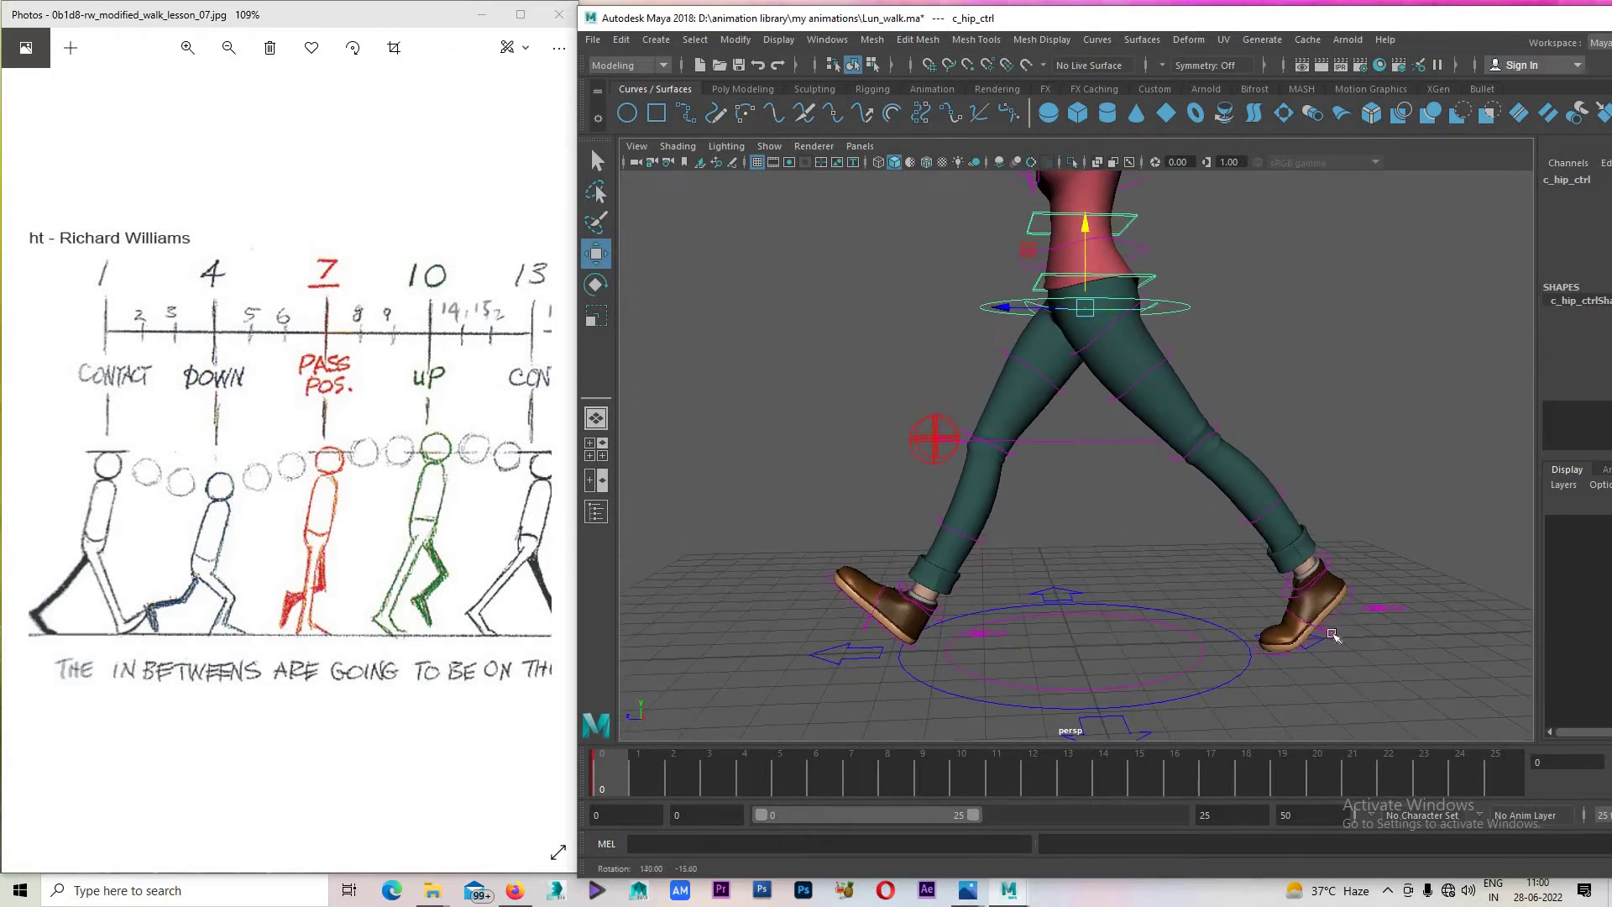
left_click(1344, 610)
left_click_drag(1344, 610, 1283, 595, "alt")
Save Lun_walk.ma and switch the viewport to a single front view.
left_click_drag(781, 683, 1046, 568, "alt")
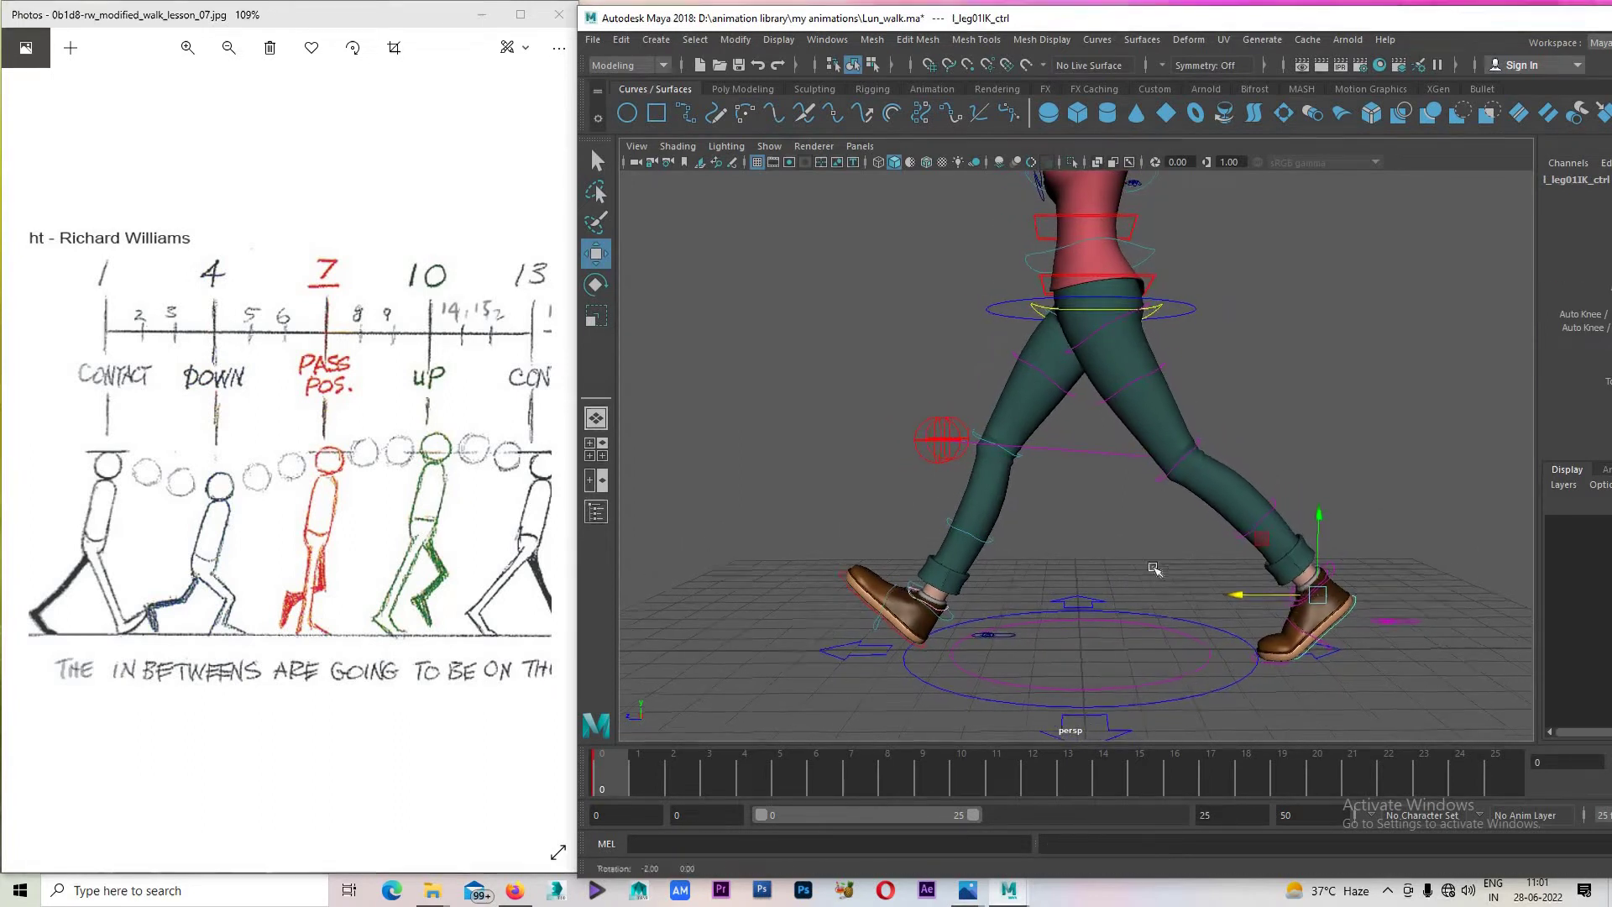
left_click_drag(1130, 424, 1137, 319, "alt")
left_click_drag(1317, 399, 1091, 511, "alt")
scroll(1091, 511, "down", 3)
key("ctrl+s")
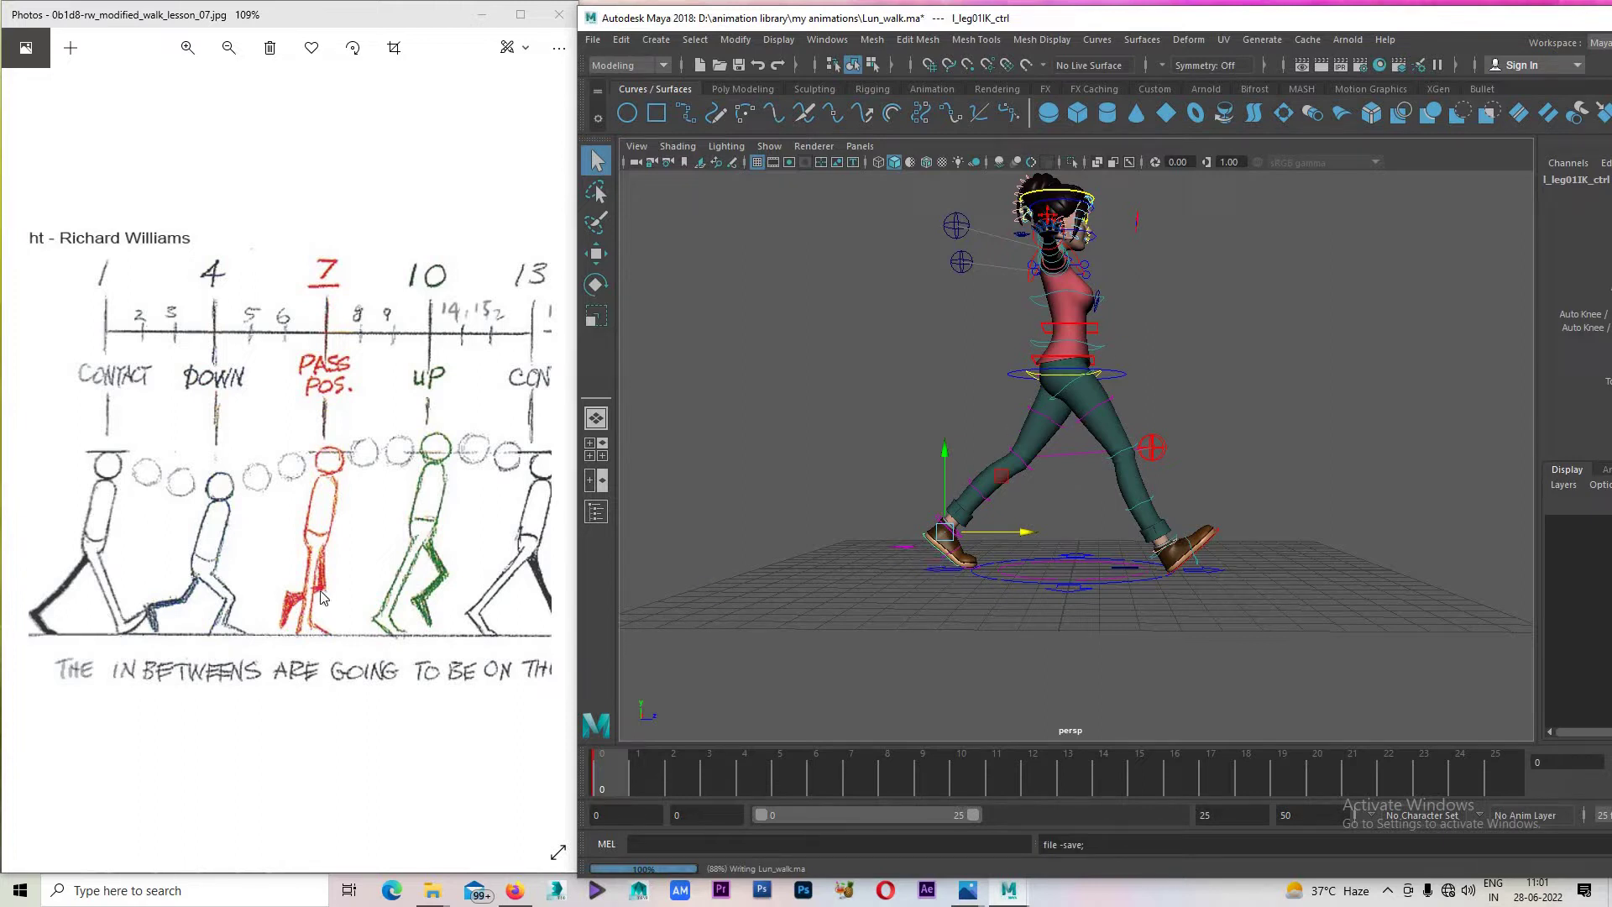
key("space")
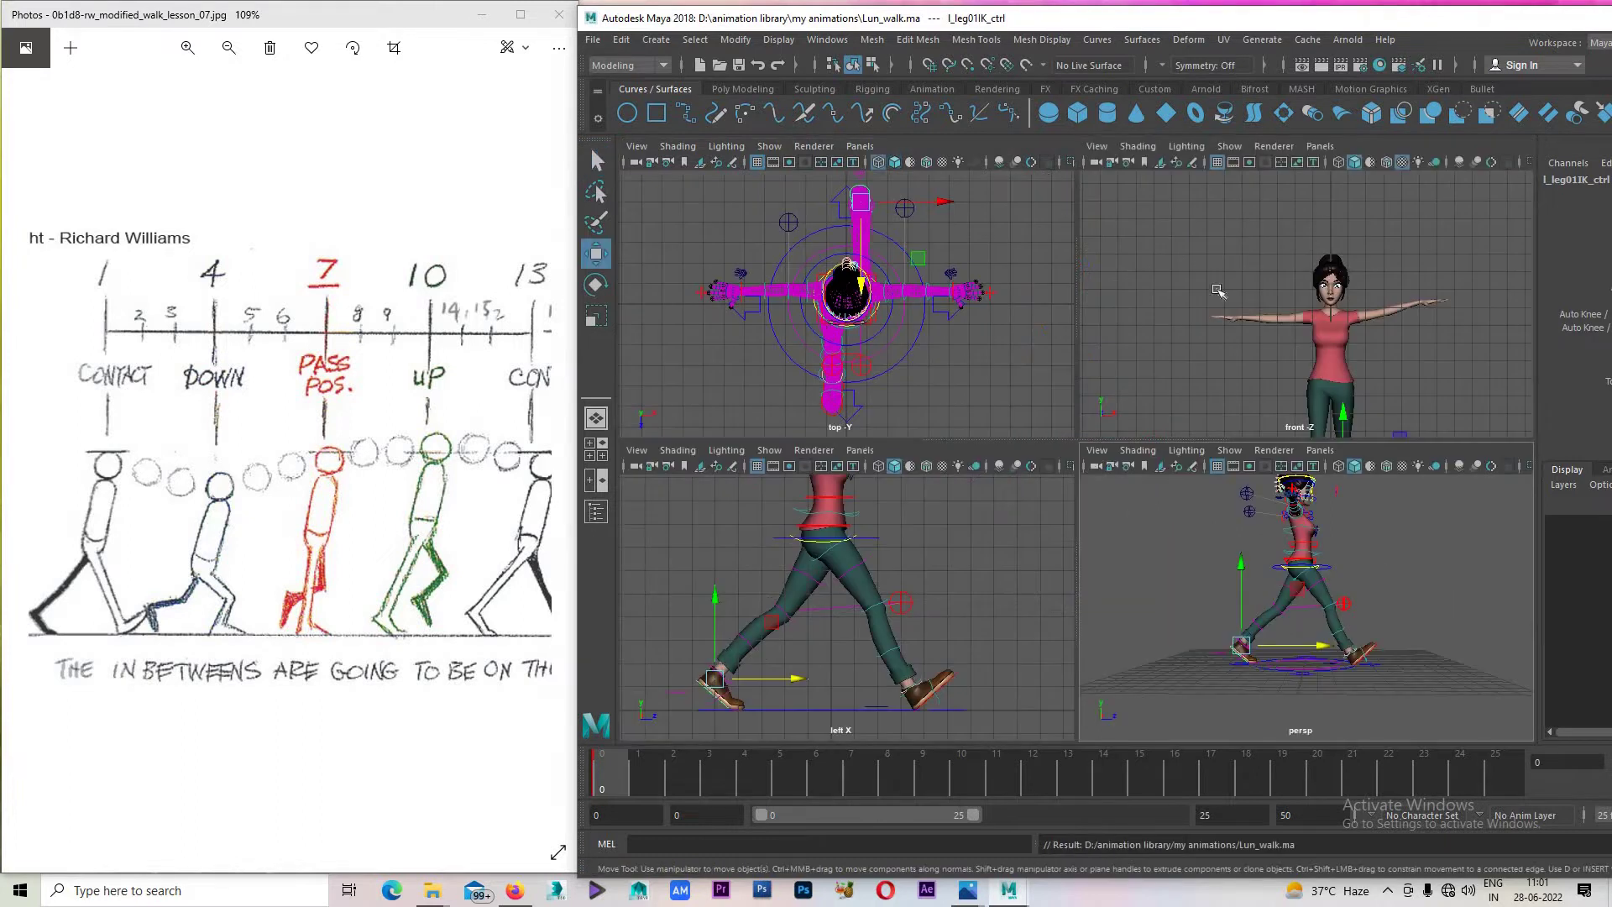
key("w")
key("space")
Show NURBS curves in the front view and zoom in on the upper body.
left_click_drag(1164, 315, 1163, 370)
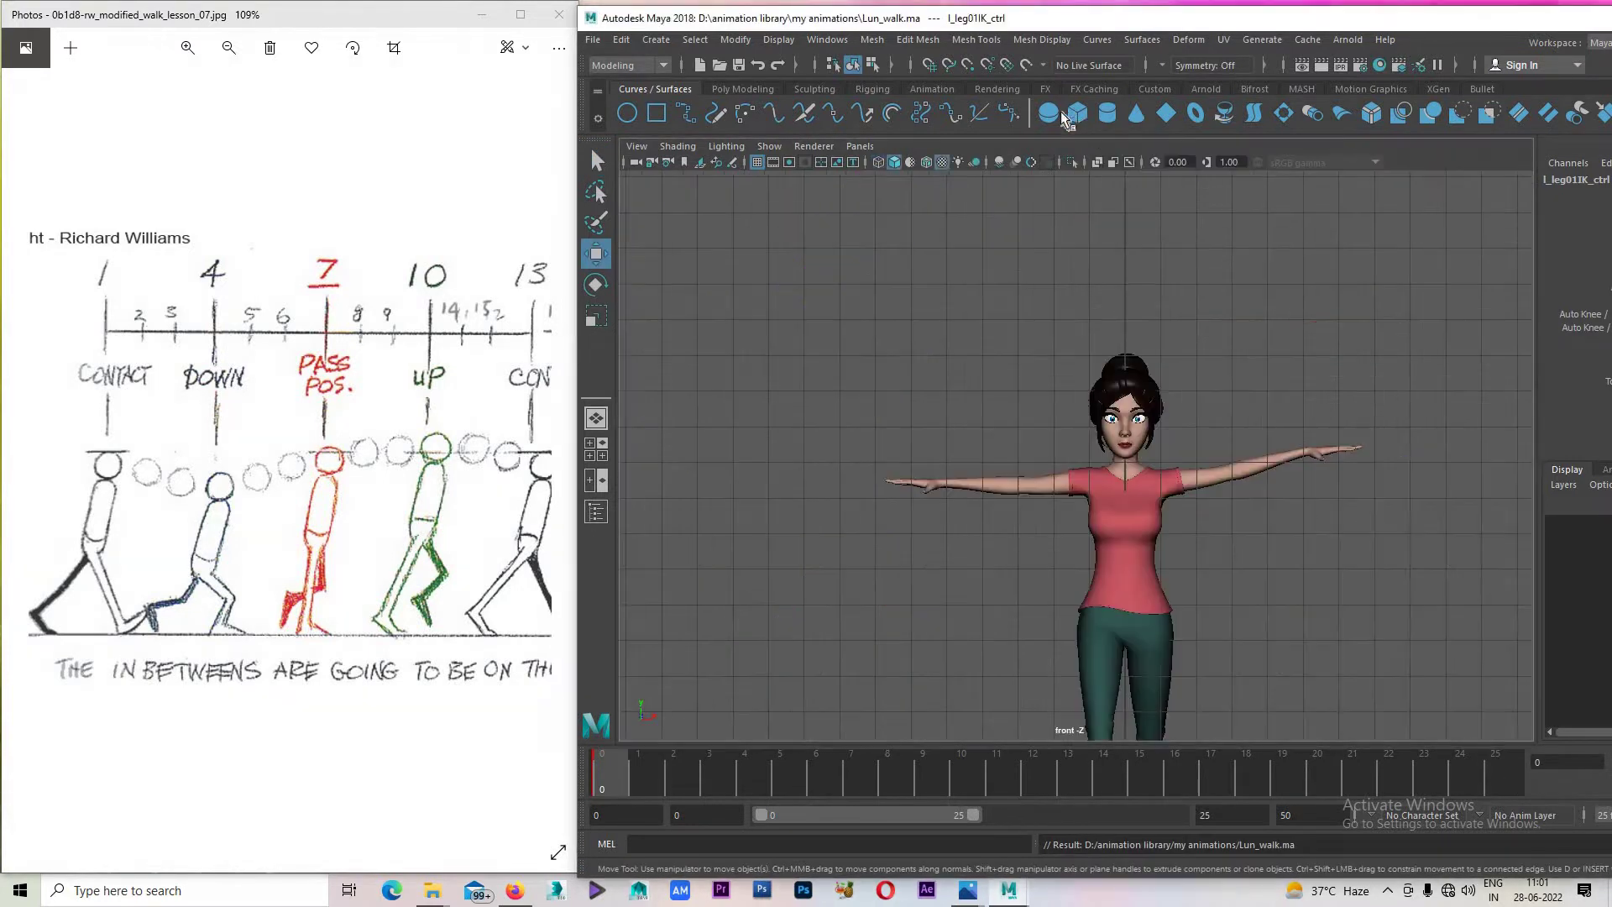
left_click(769, 146)
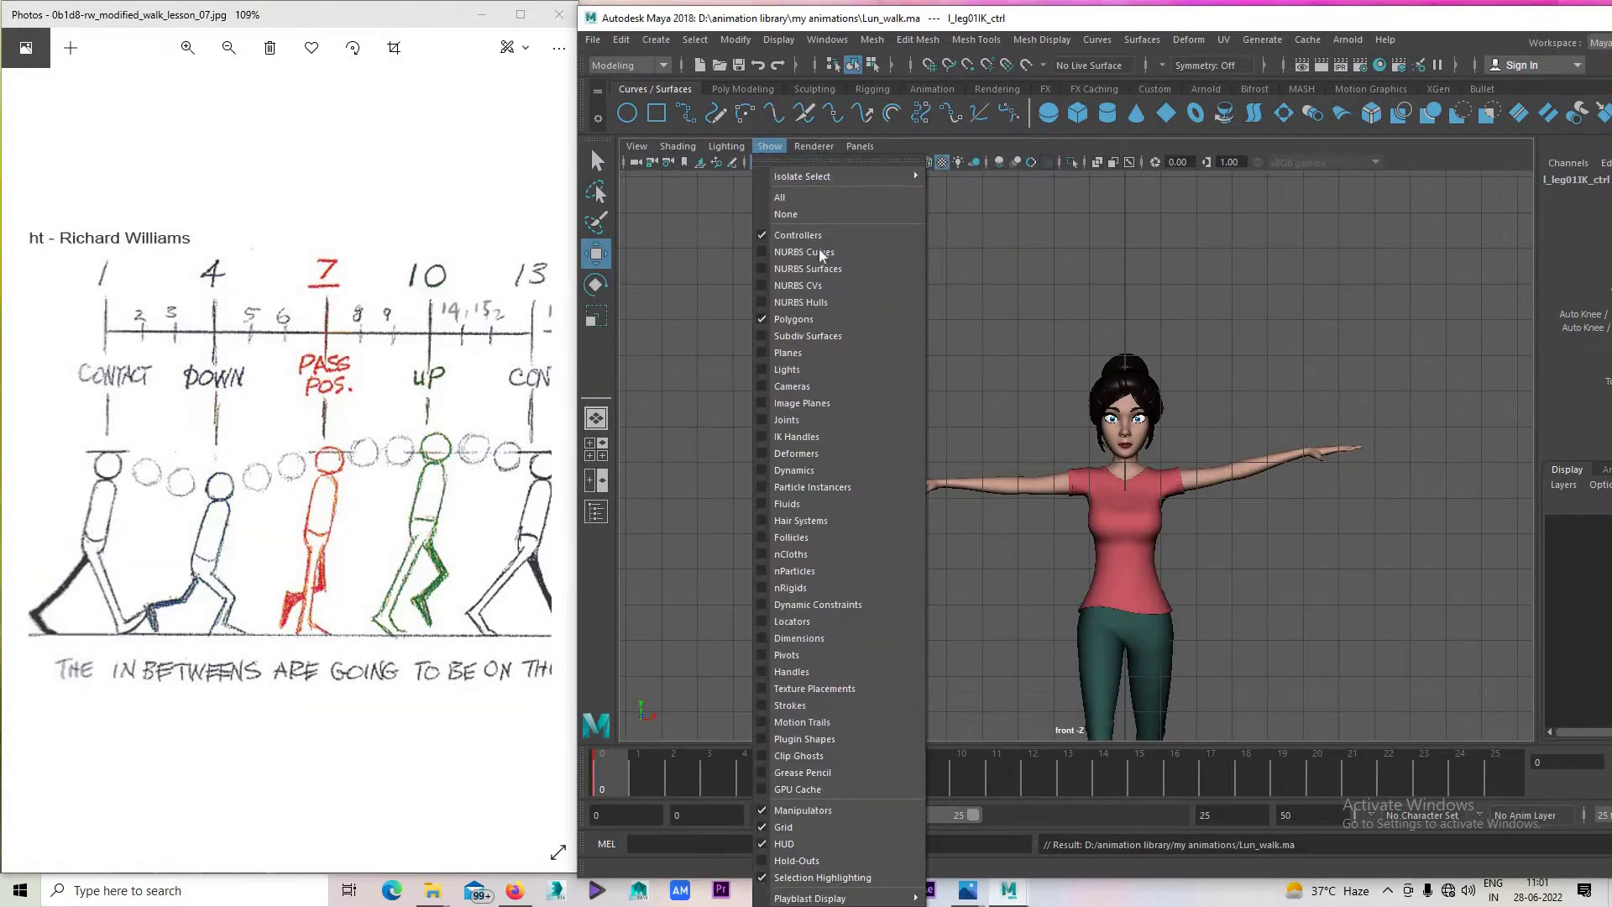
left_click(819, 252)
middle_click_drag(1021, 418, 1031, 377, "alt")
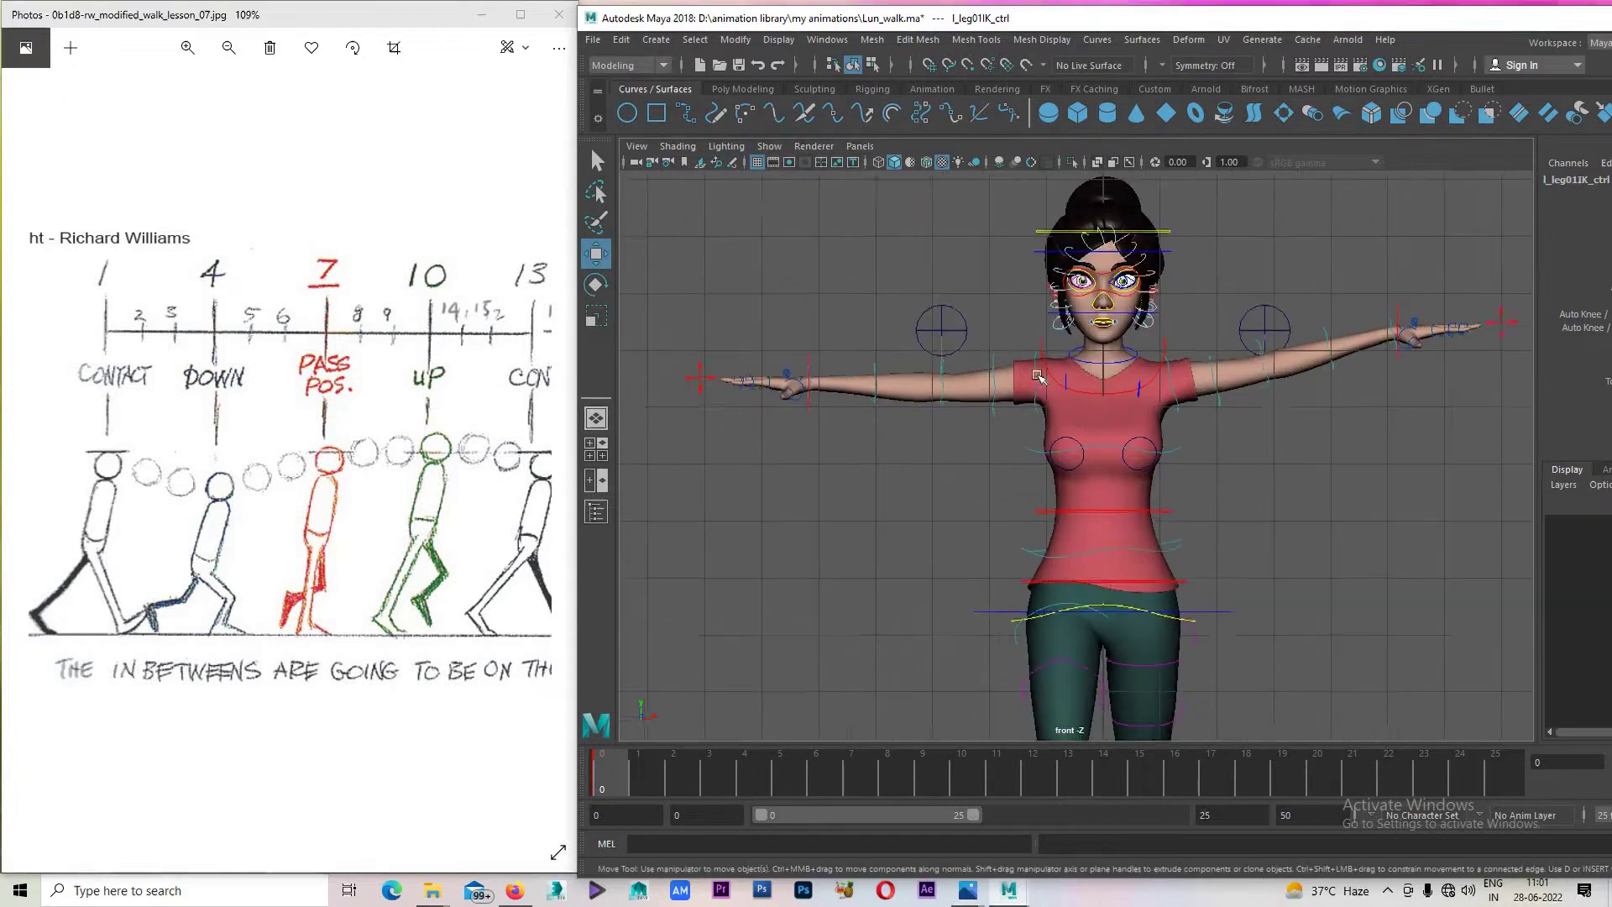
scroll(1031, 377, "up", 2)
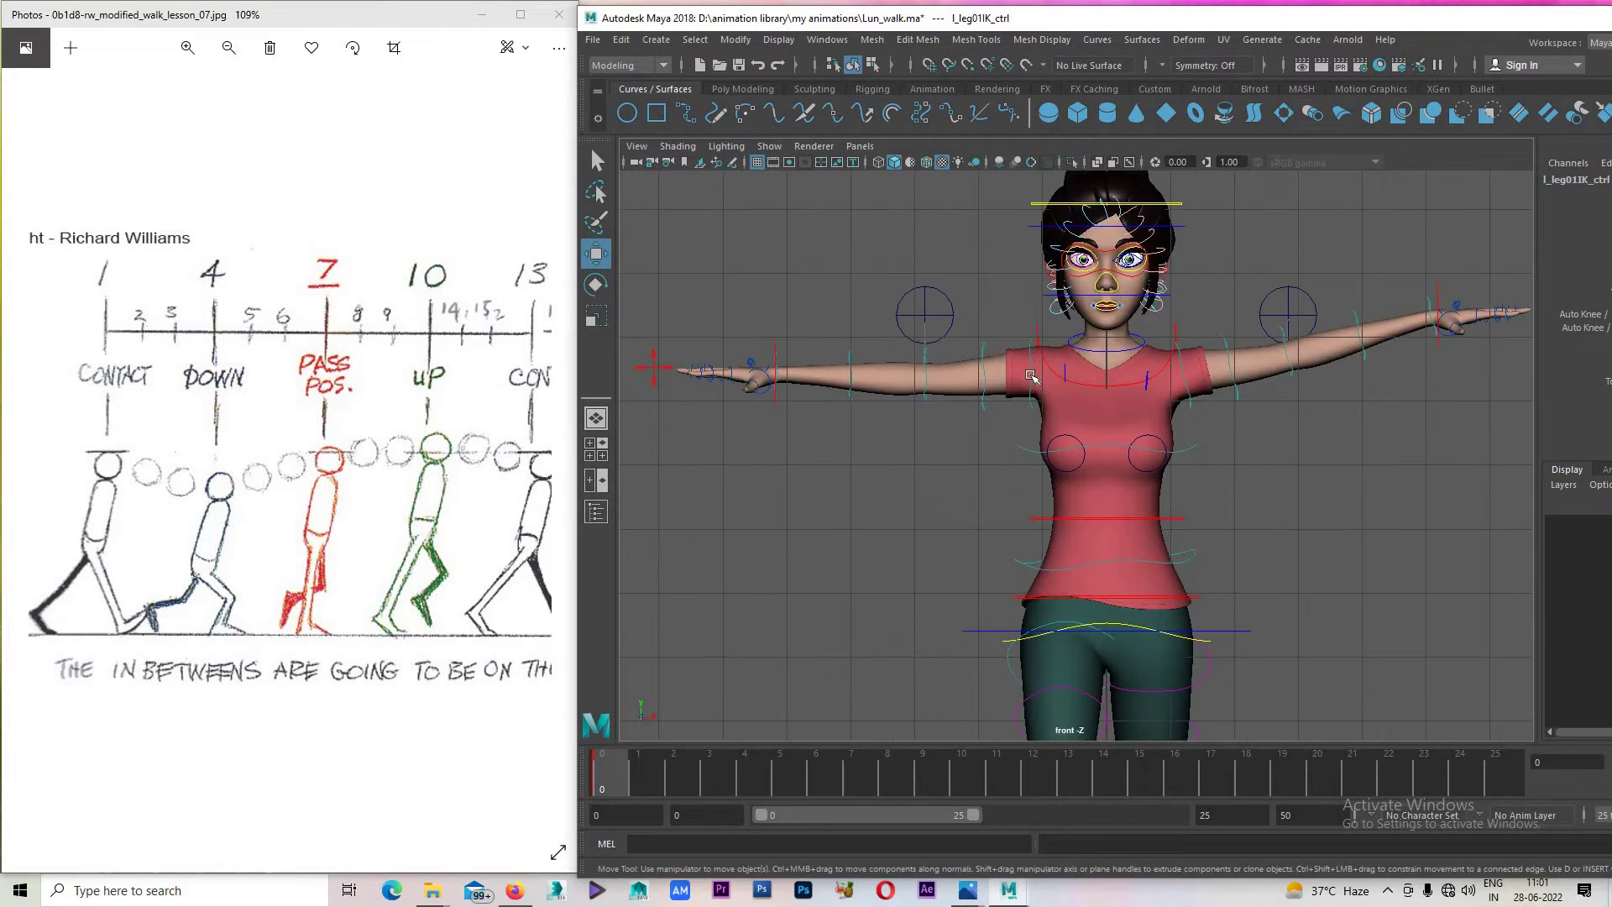
Move the right wrist IK control down so the right arm hangs straight.
left_click(779, 357)
middle_click_drag(790, 449, 785, 588)
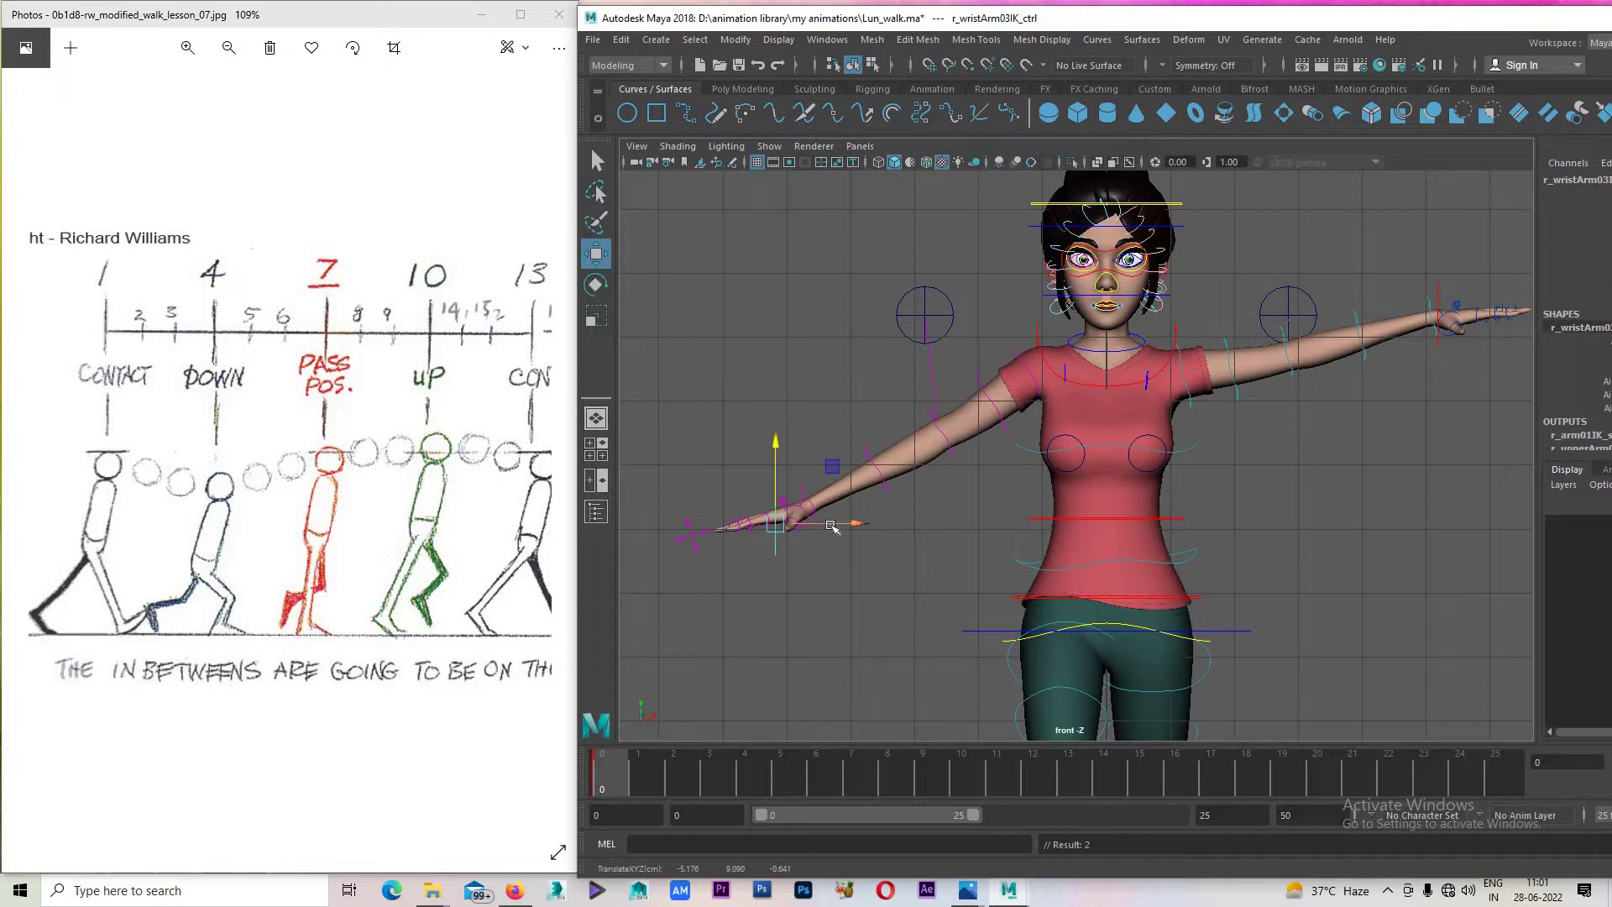
mouse_move(831, 522)
left_mouse_down()
mouse_move(1041, 513)
mouse_move(1033, 560)
left_mouse_up()
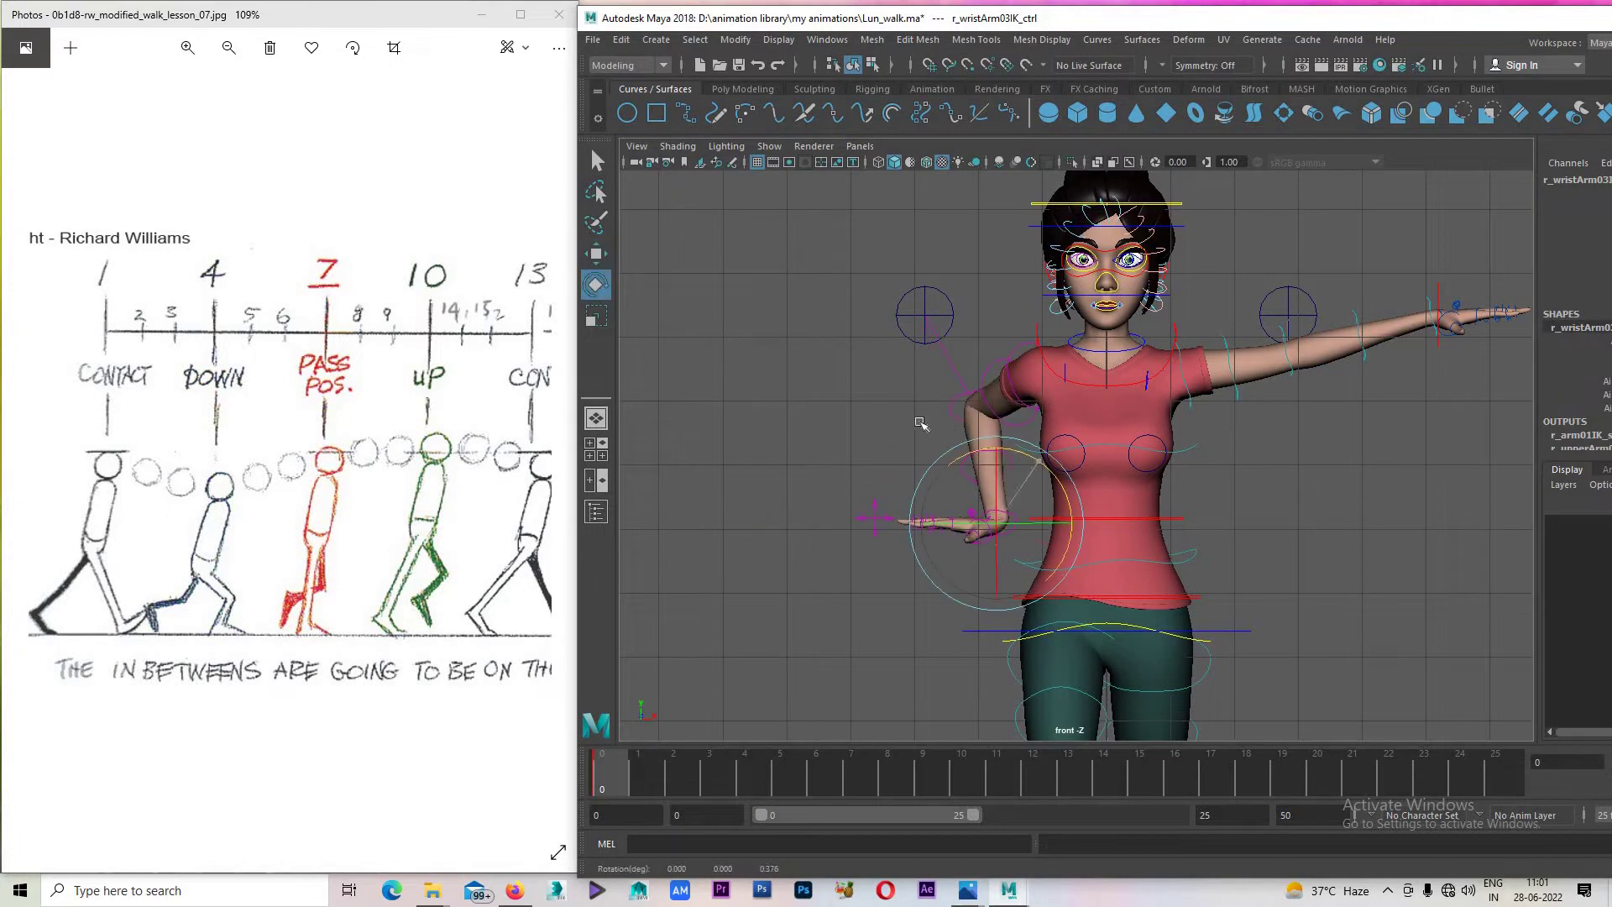
middle_click_drag(1032, 561, 972, 412, "alt")
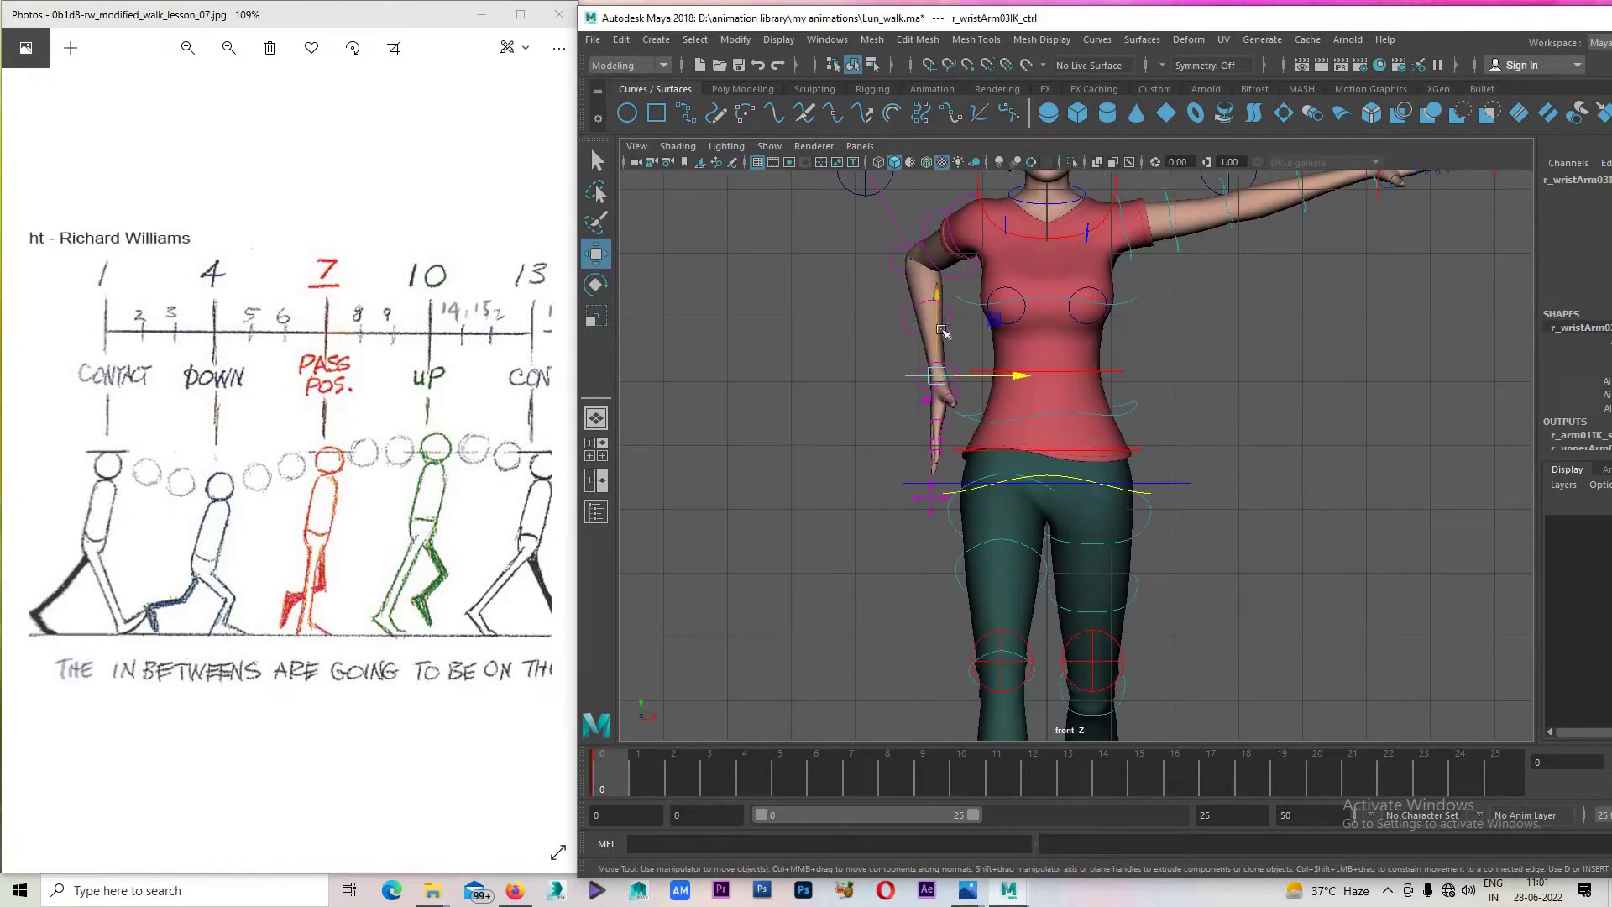
left_click_drag(938, 330, 936, 418)
scroll(1277, 265, "down", 2)
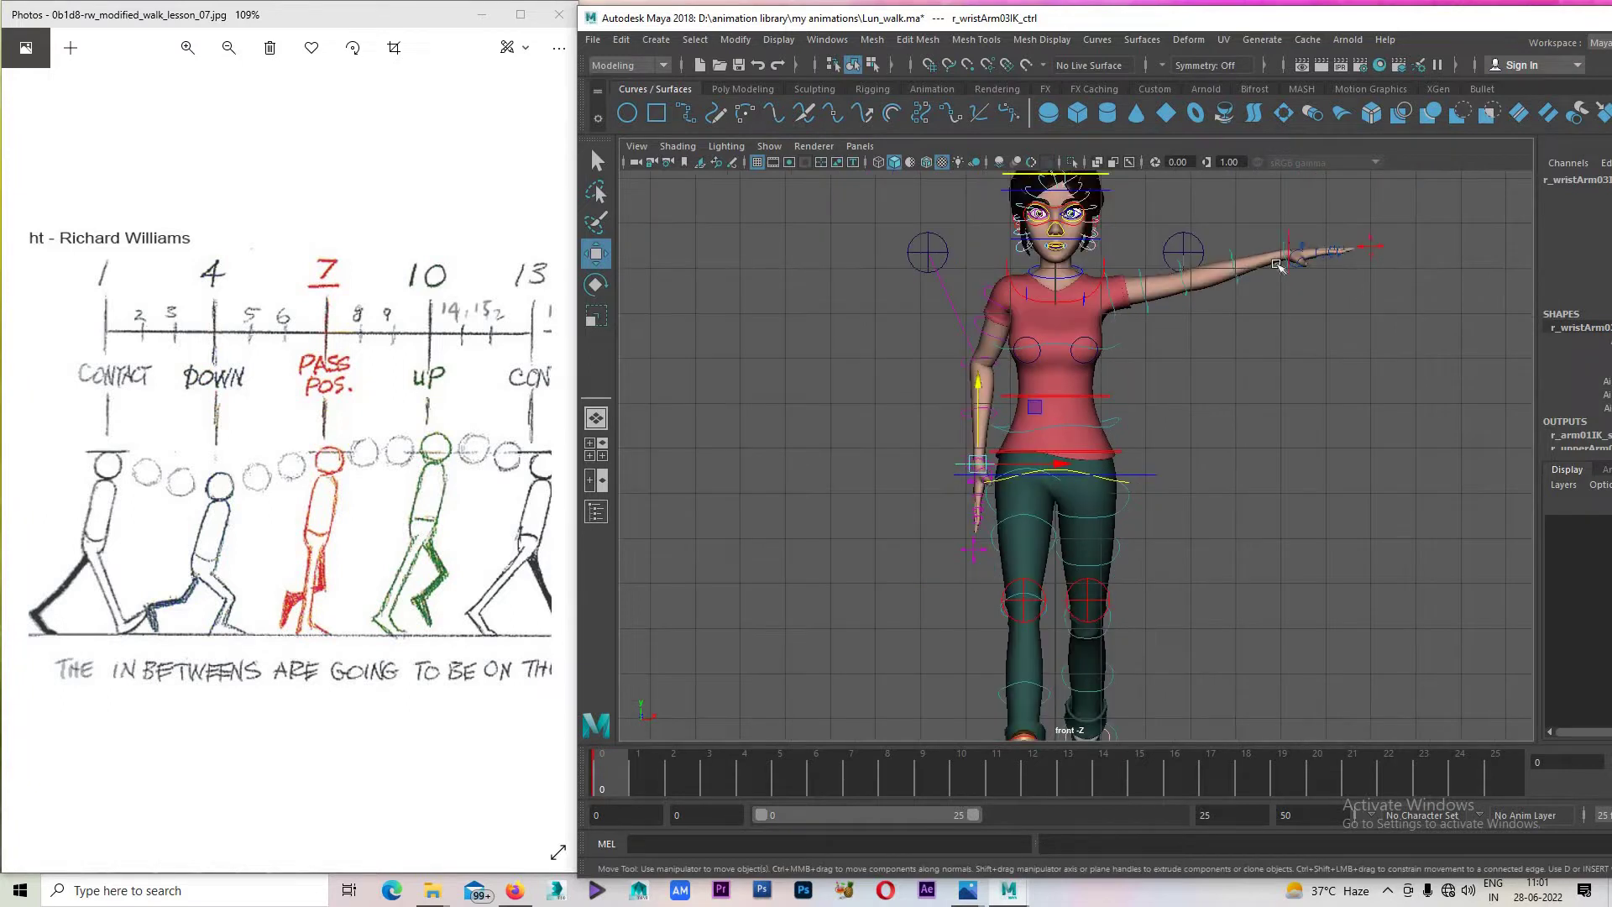
Lower the left wrist IK control beside the body and rotate the hand to hang down.
left_click(1288, 239)
left_click_drag(1289, 243, 1343, 443)
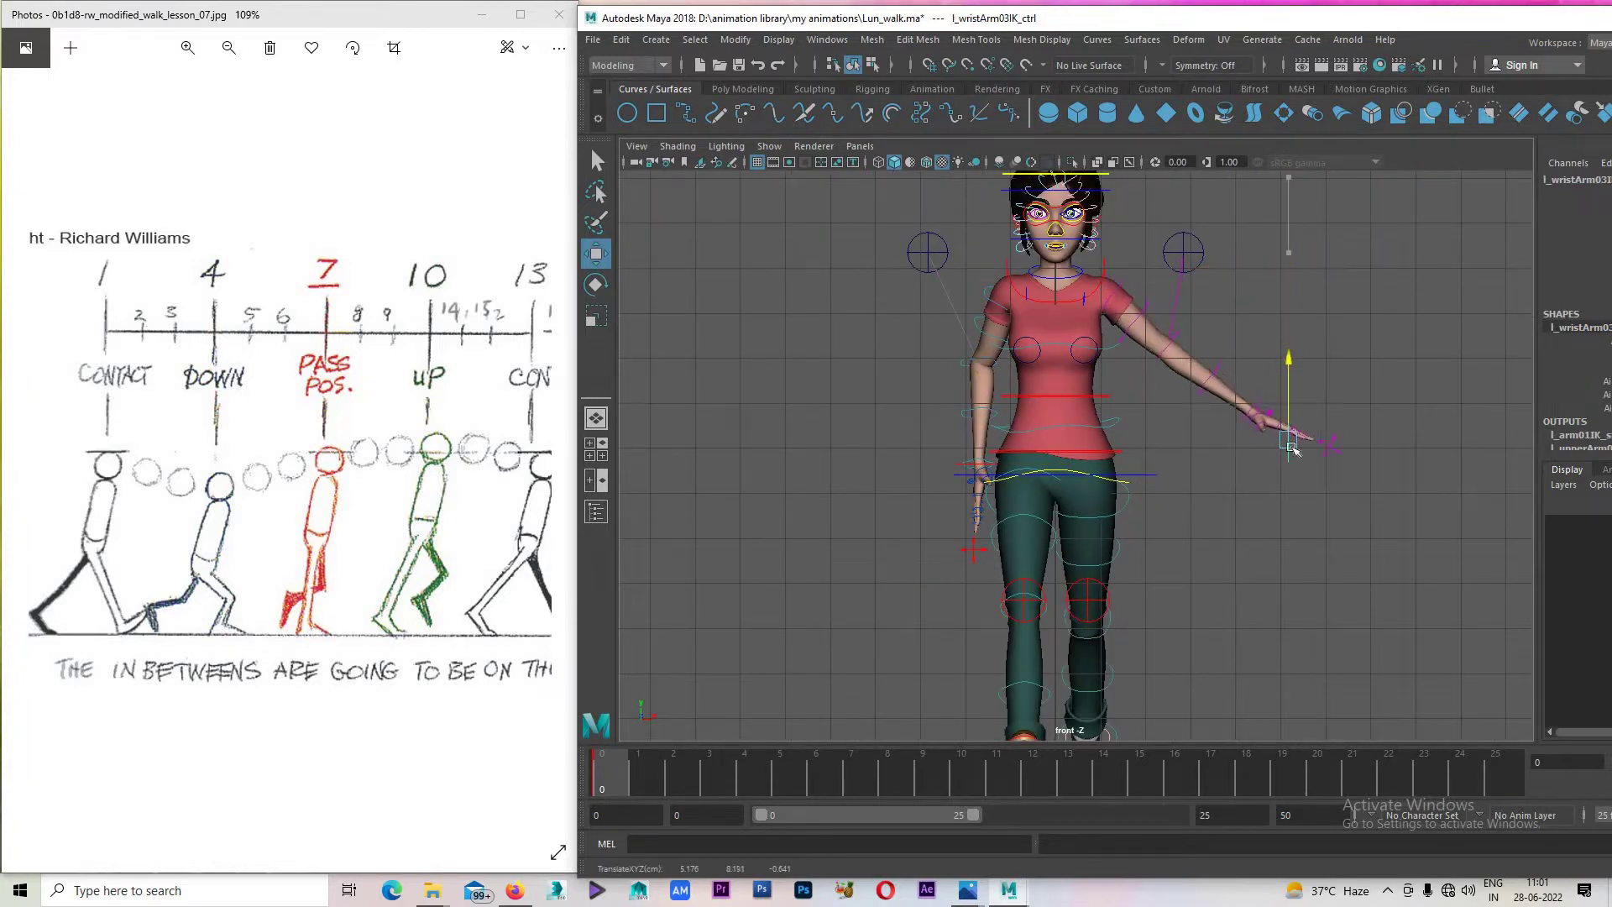
left_click_drag(1228, 437, 1175, 453)
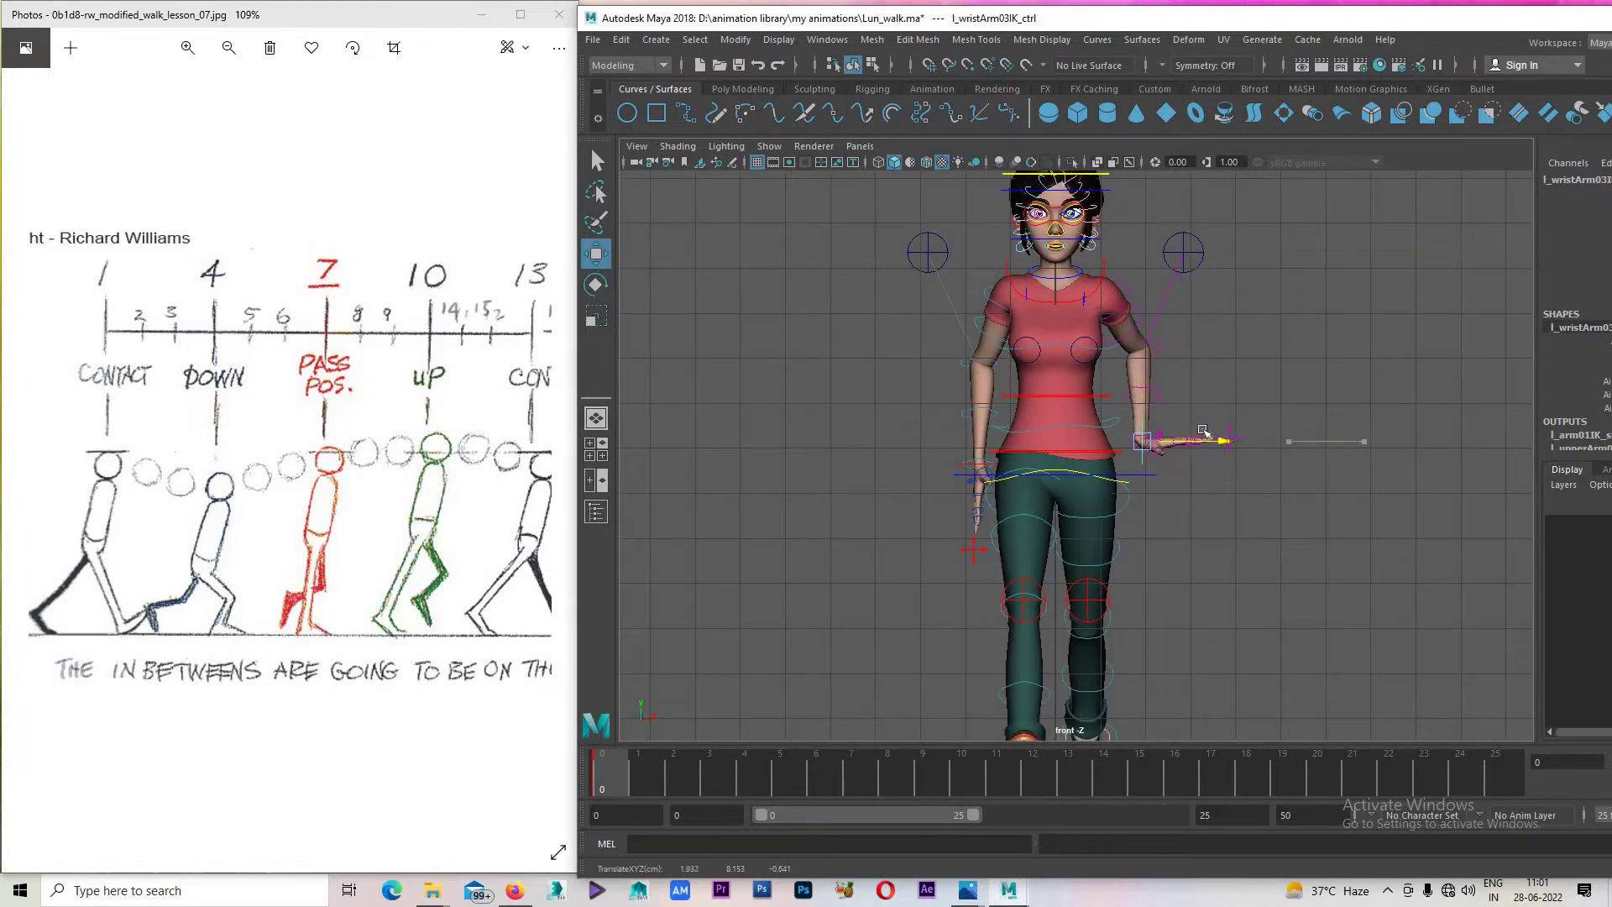
key("e")
left_click_drag(1192, 385, 1197, 544)
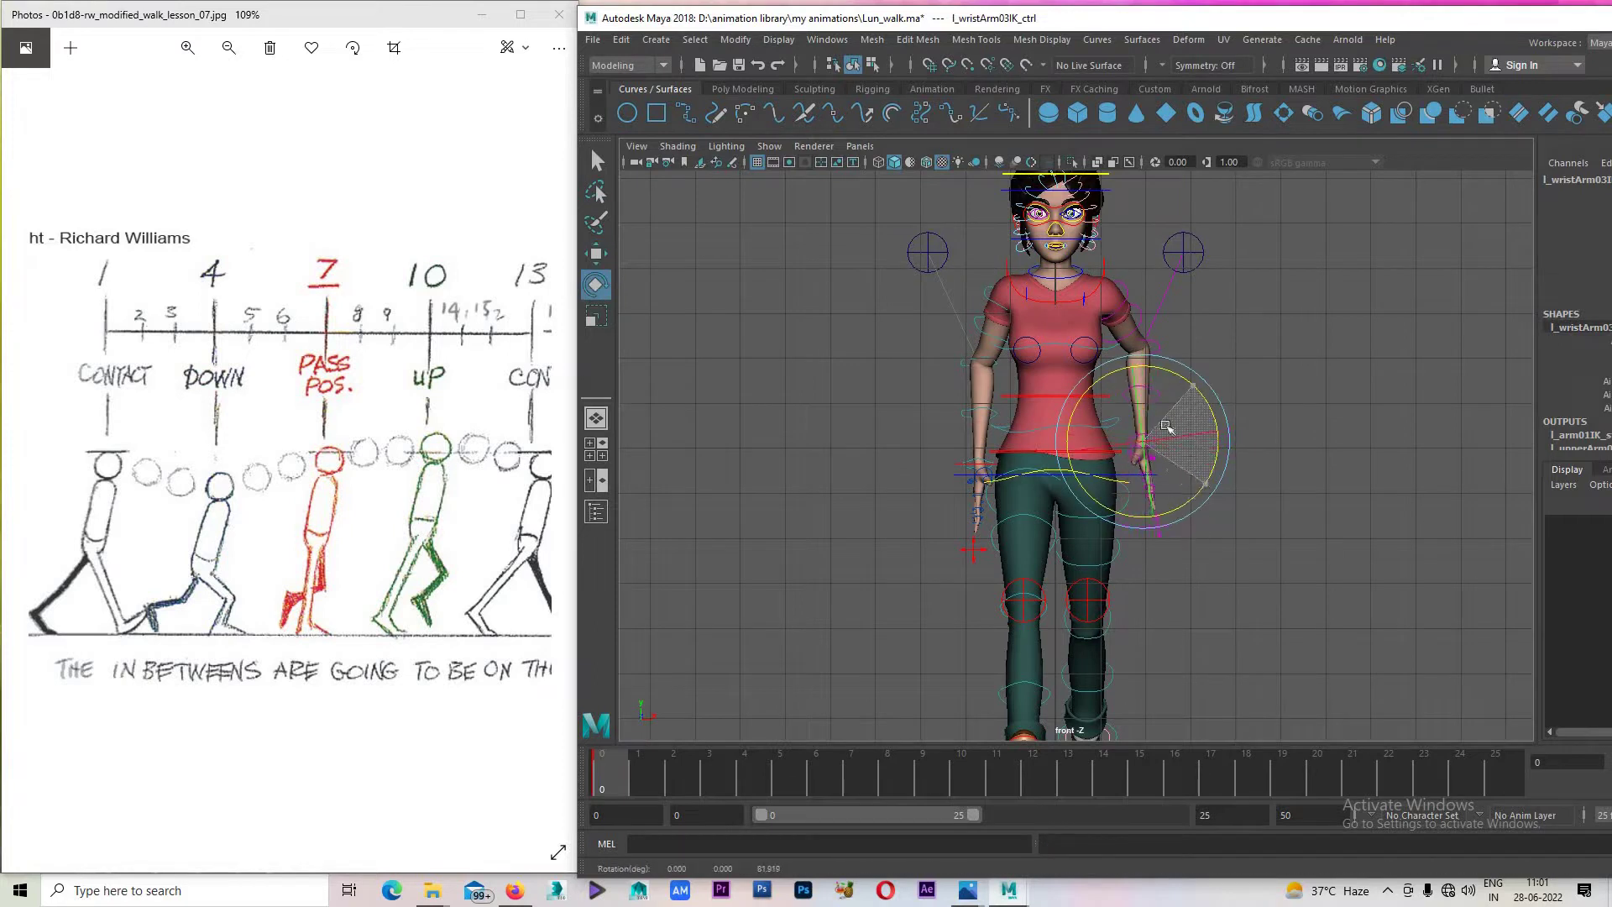
key("w")
left_click(1143, 441)
left_click_drag(1143, 441, 1077, 327)
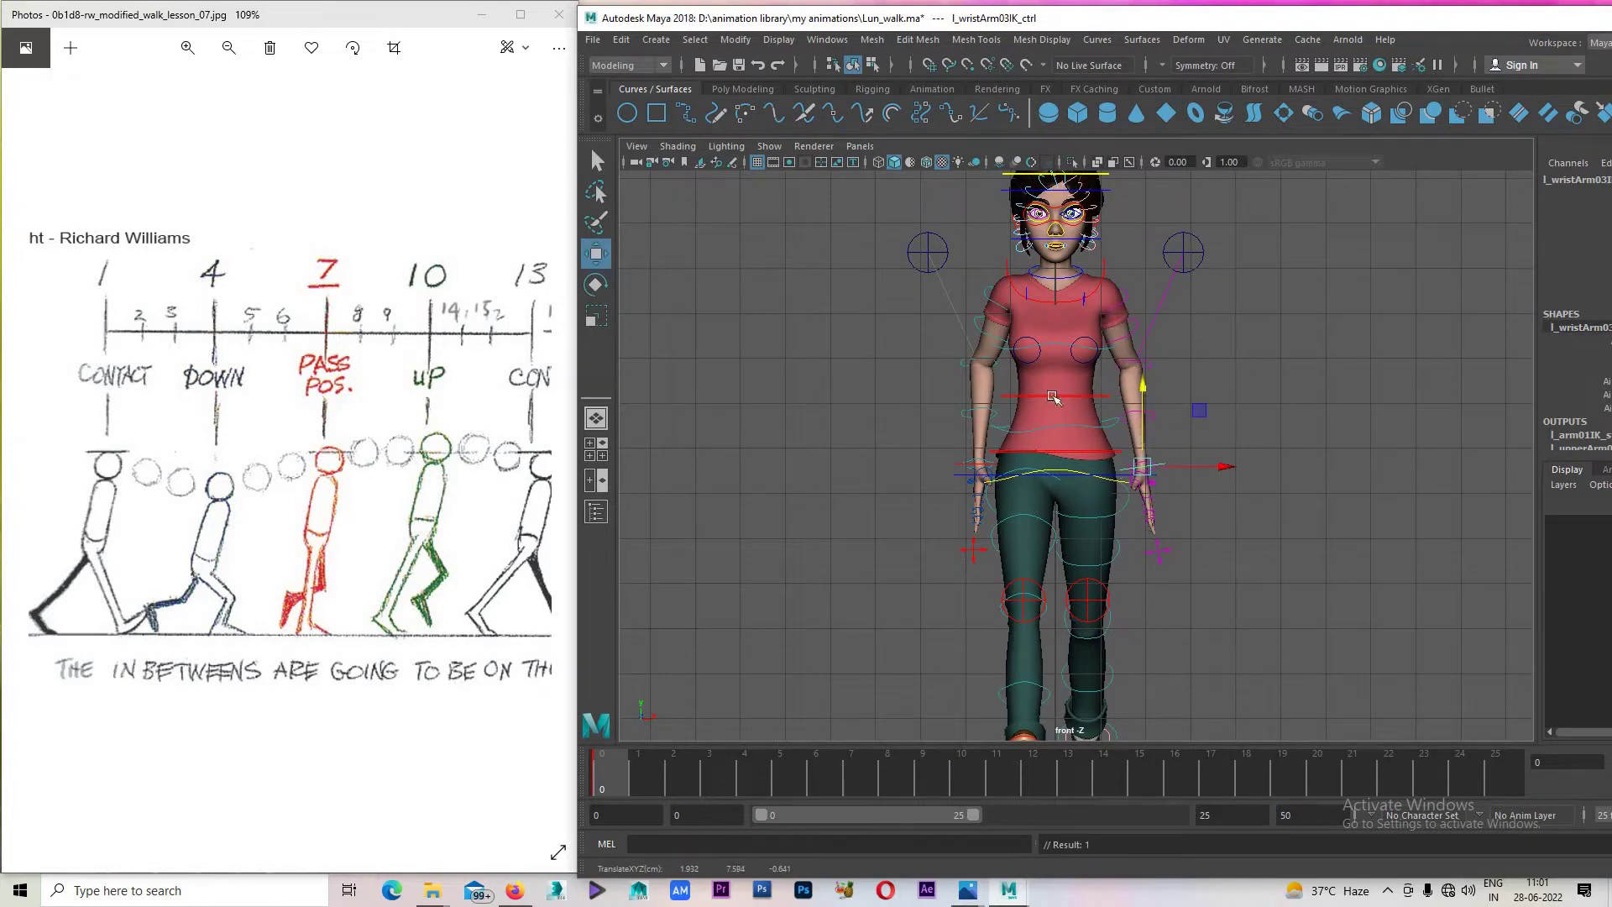
Toggle the wrist control's Attribute Editor and shift the Maya window left.
key("ctrl+a")
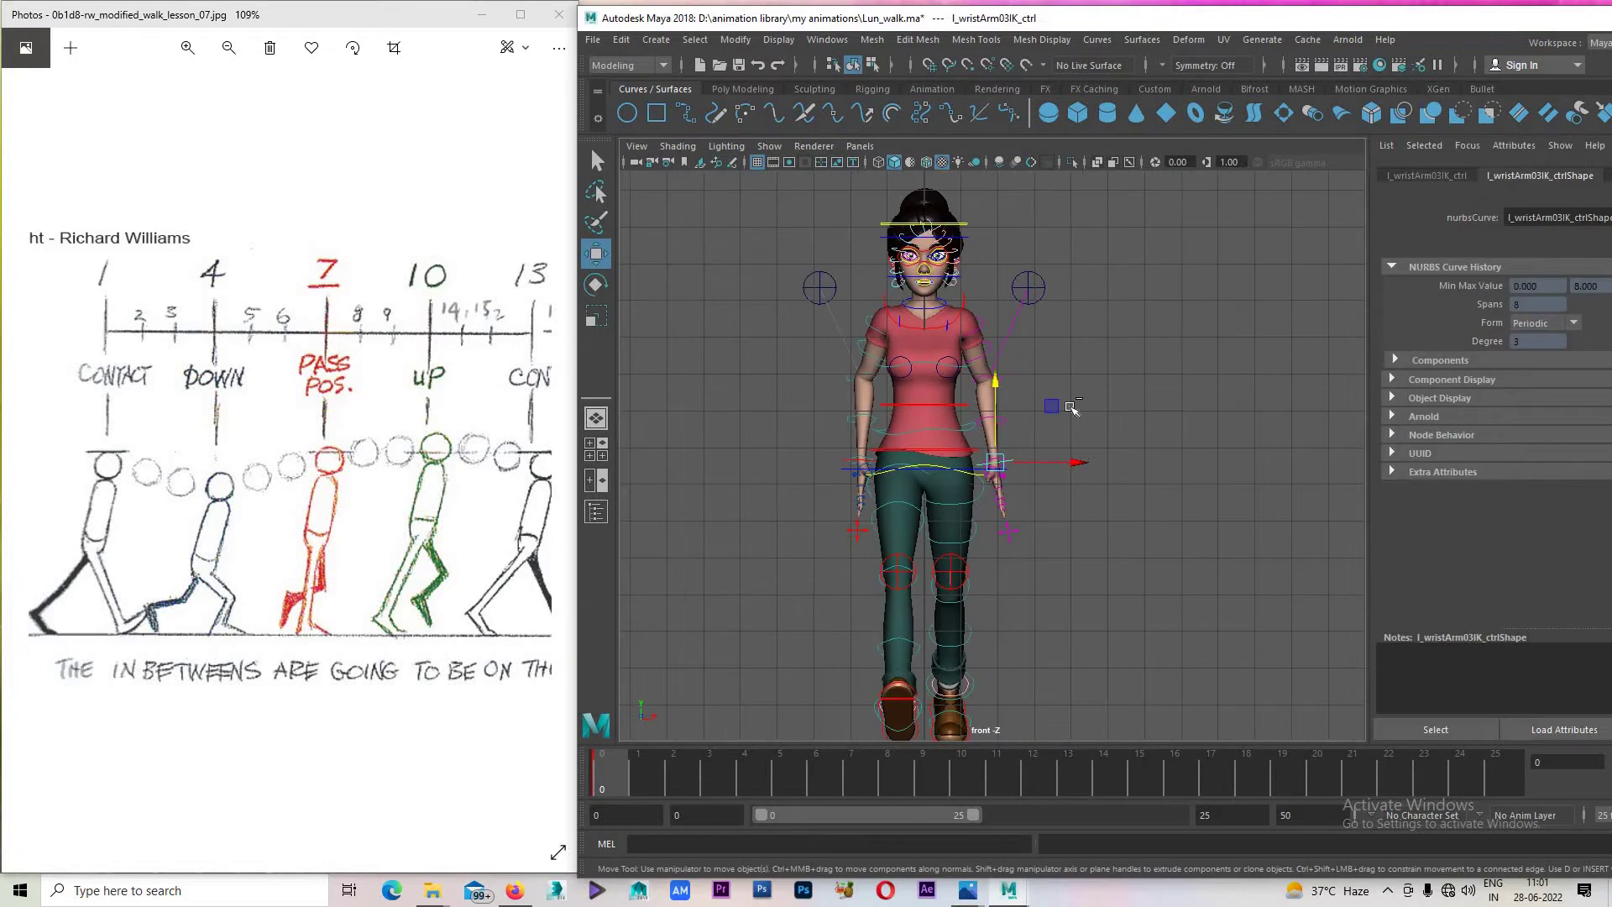
key("ctrl+a")
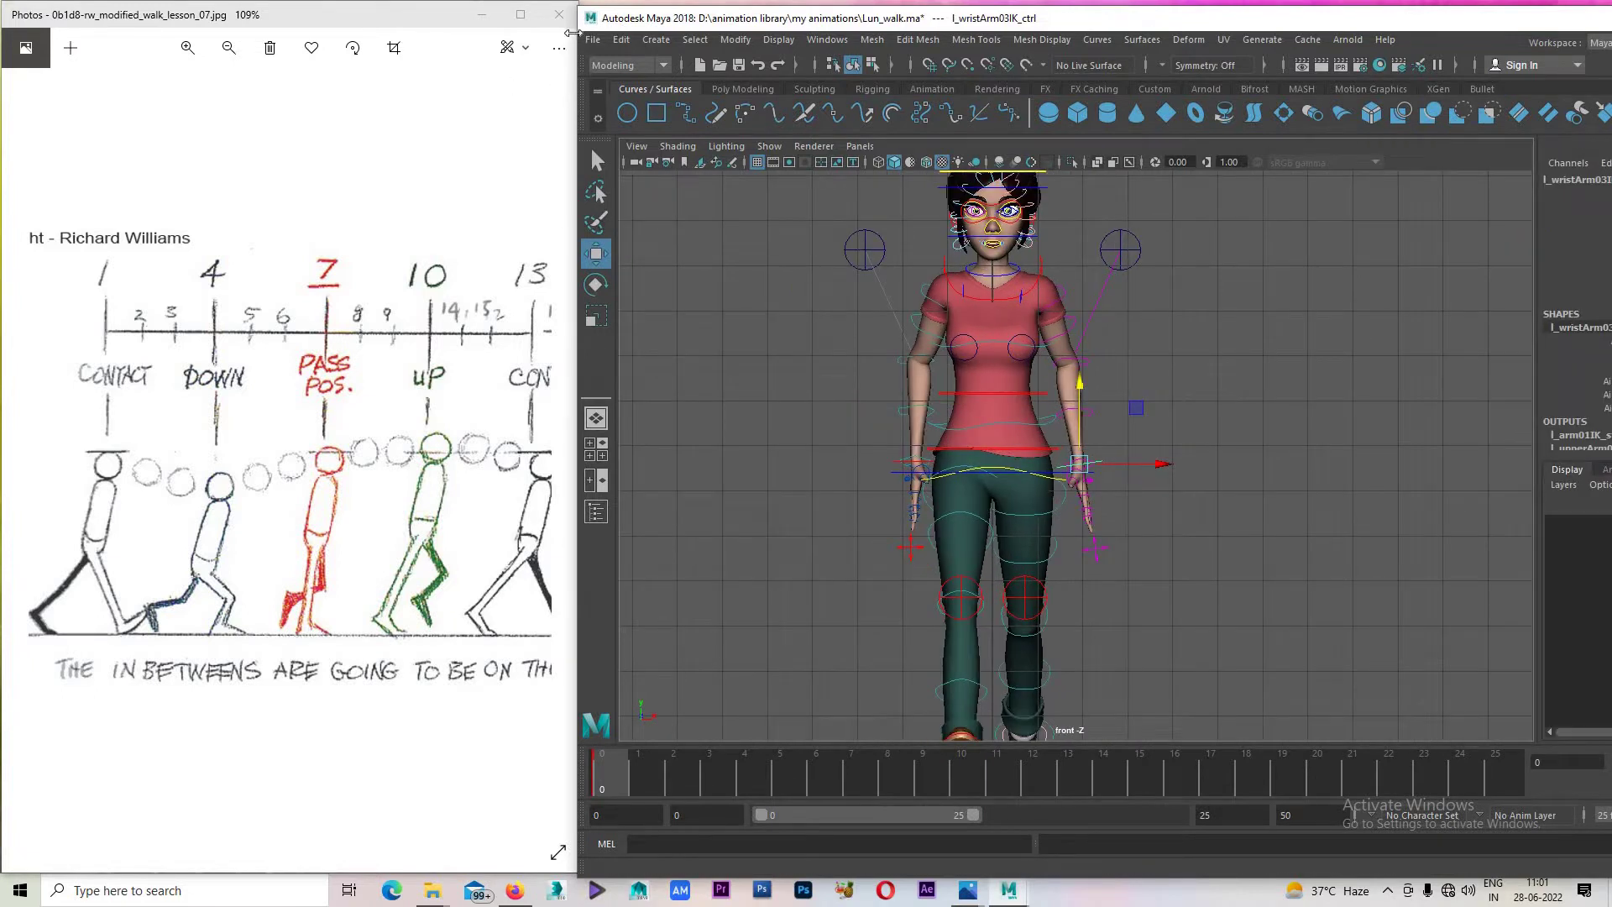
mouse_move(584, 24)
left_mouse_down()
mouse_move(511, 25)
mouse_move(546, 26)
left_mouse_up()
mouse_move(878, 28)
left_mouse_down()
mouse_move(780, 31)
mouse_move(820, 27)
left_mouse_up()
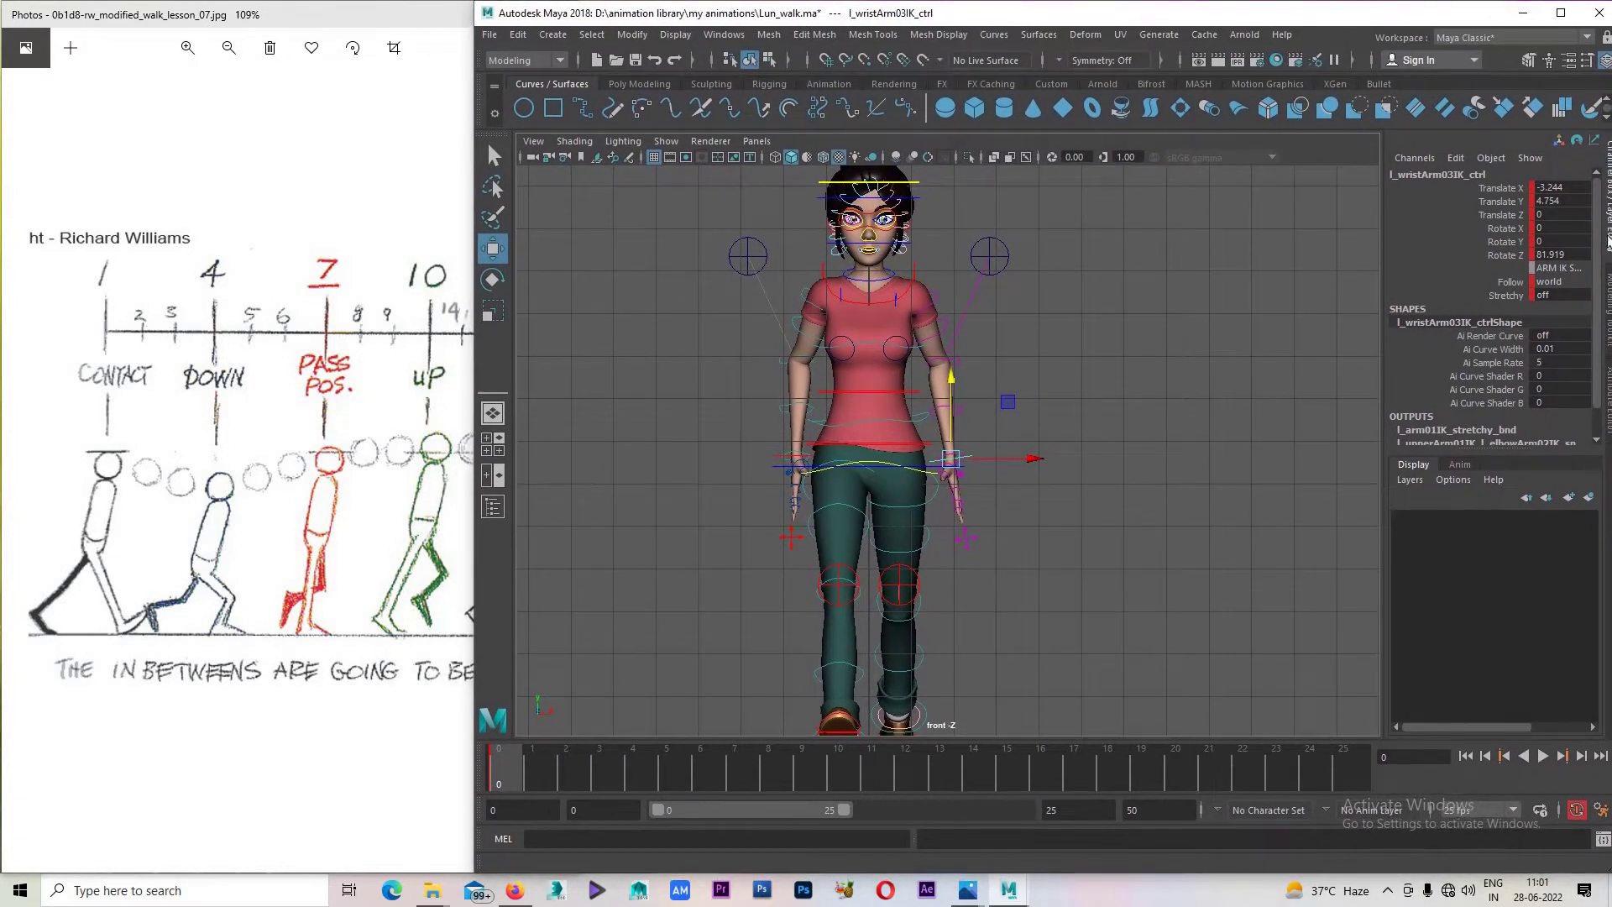
Maximise the perspective view and orbit in close on Lun's torso and legs.
key("space")
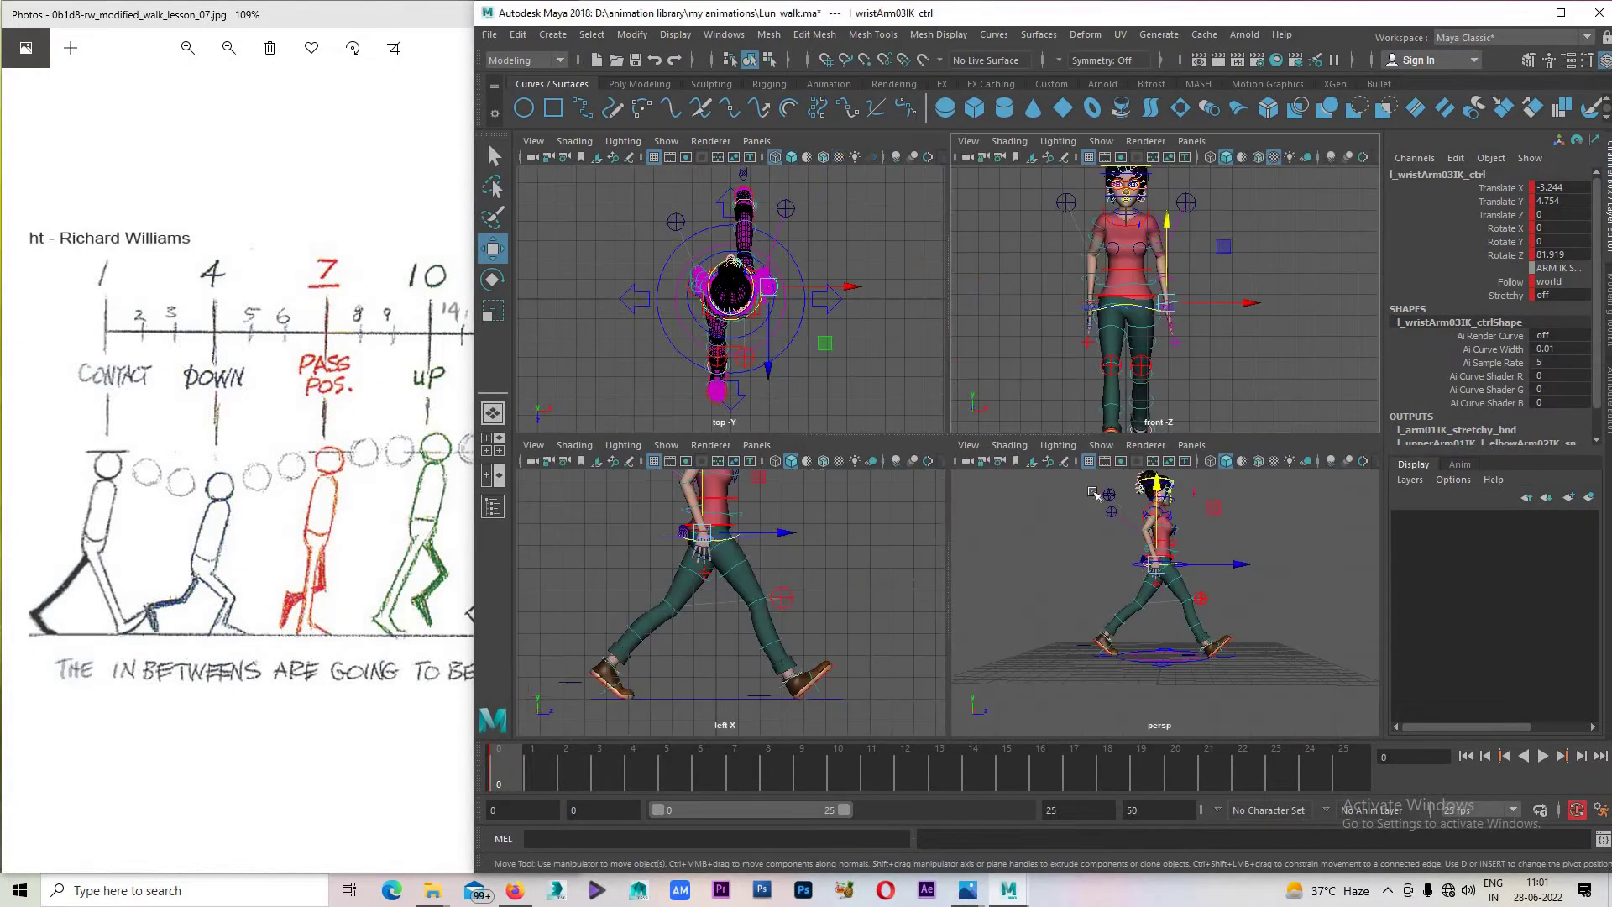
key("space")
left_click_drag(849, 445, 890, 453, "alt")
scroll(976, 464, "up", 8)
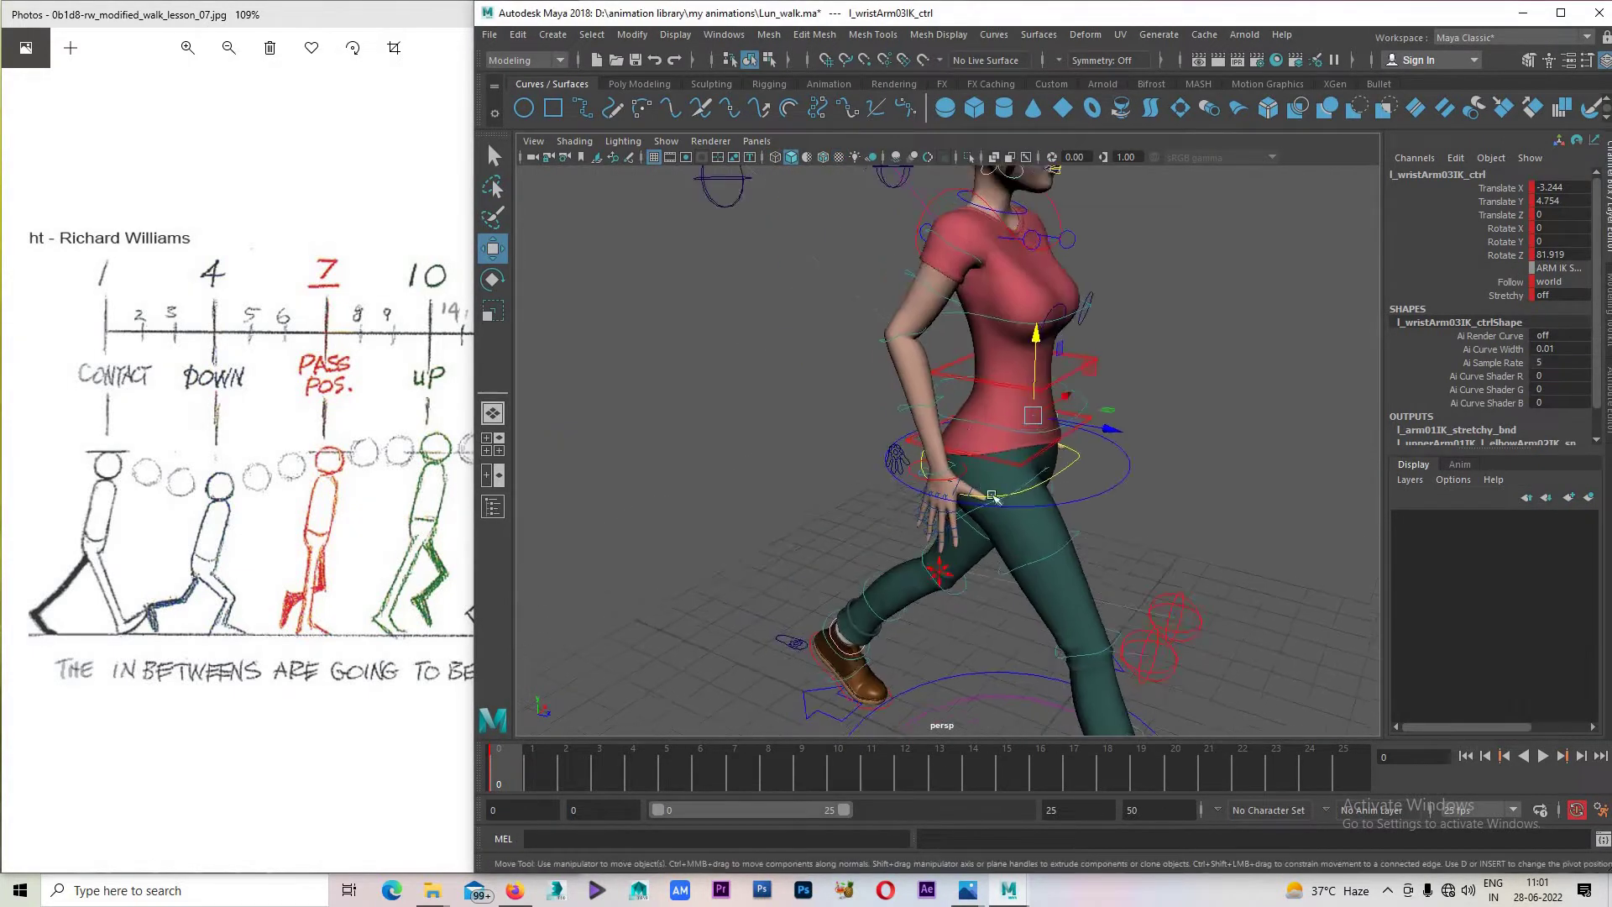
Select the right wrist IK control (Translate Z -1.845) and bring up the open-windows list.
left_click(996, 455)
mouse_move(996, 454)
left_mouse_down("alt")
mouse_move(1241, 478)
mouse_move(697, 510)
mouse_move(1045, 442)
mouse_move(1012, 313)
left_mouse_up("alt")
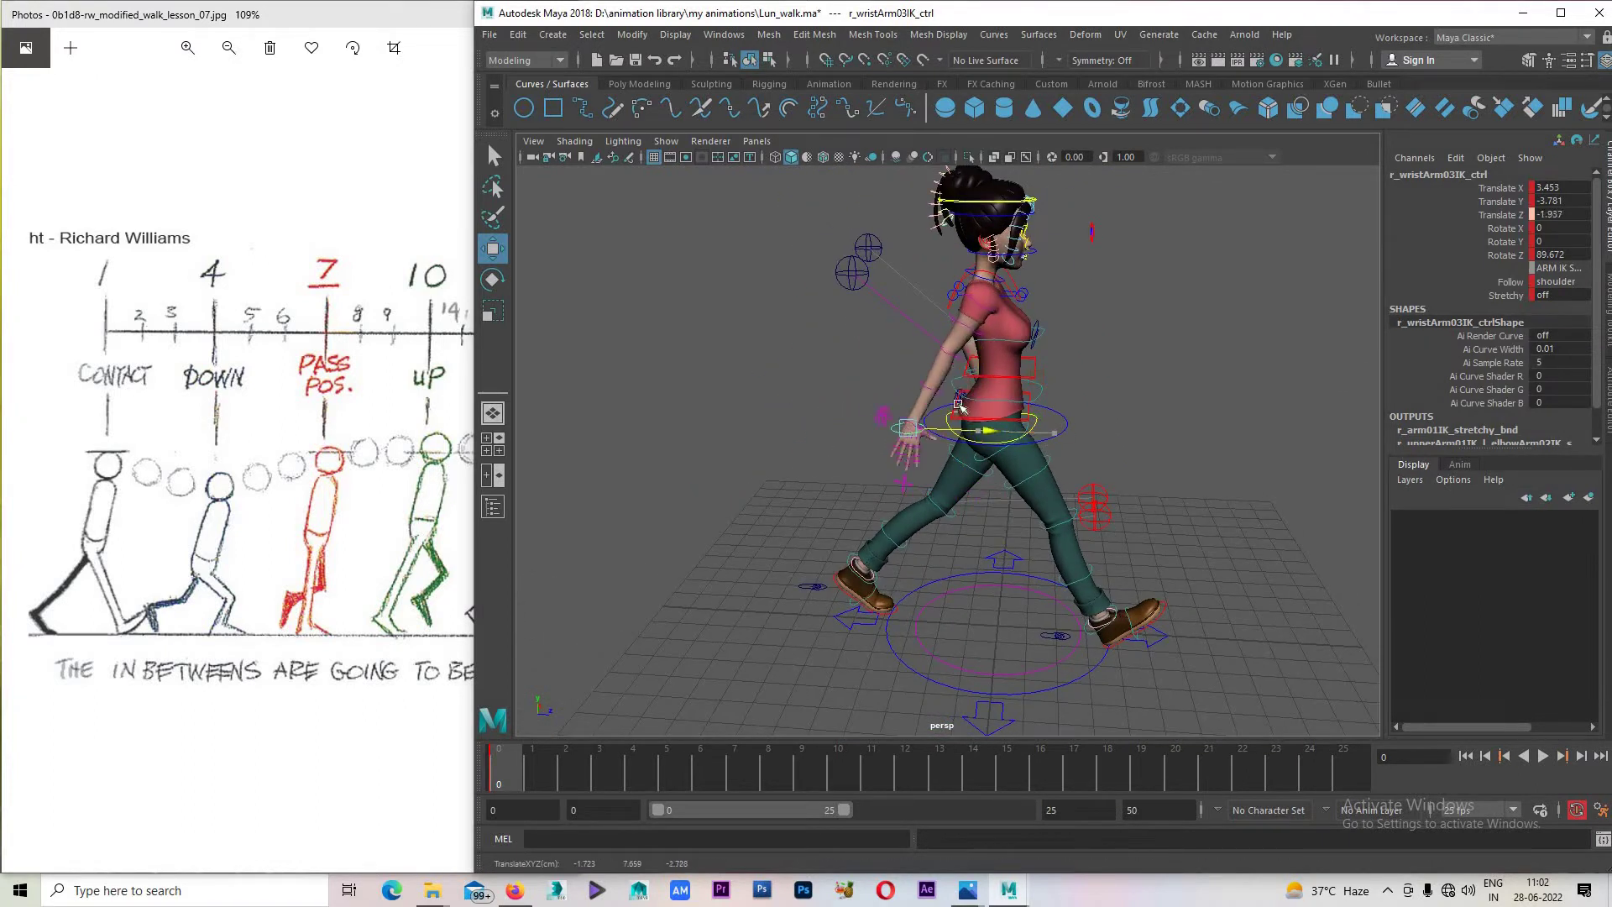
scroll(1011, 313, "up", 2)
scroll(1003, 305, "up", 2)
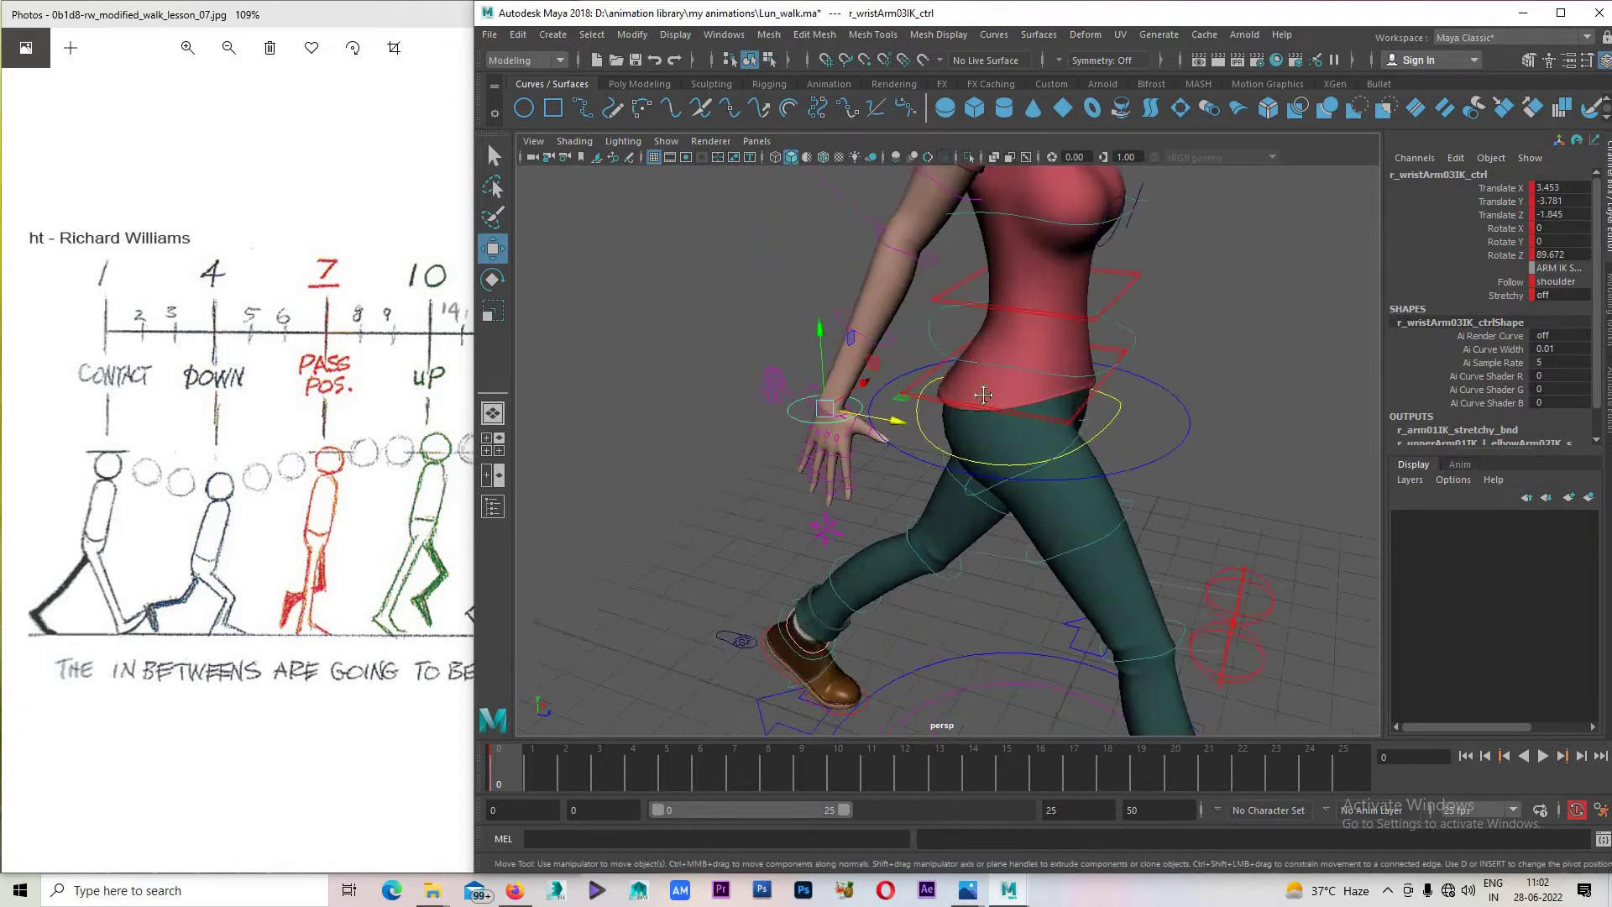
scroll(989, 291, "up", 3)
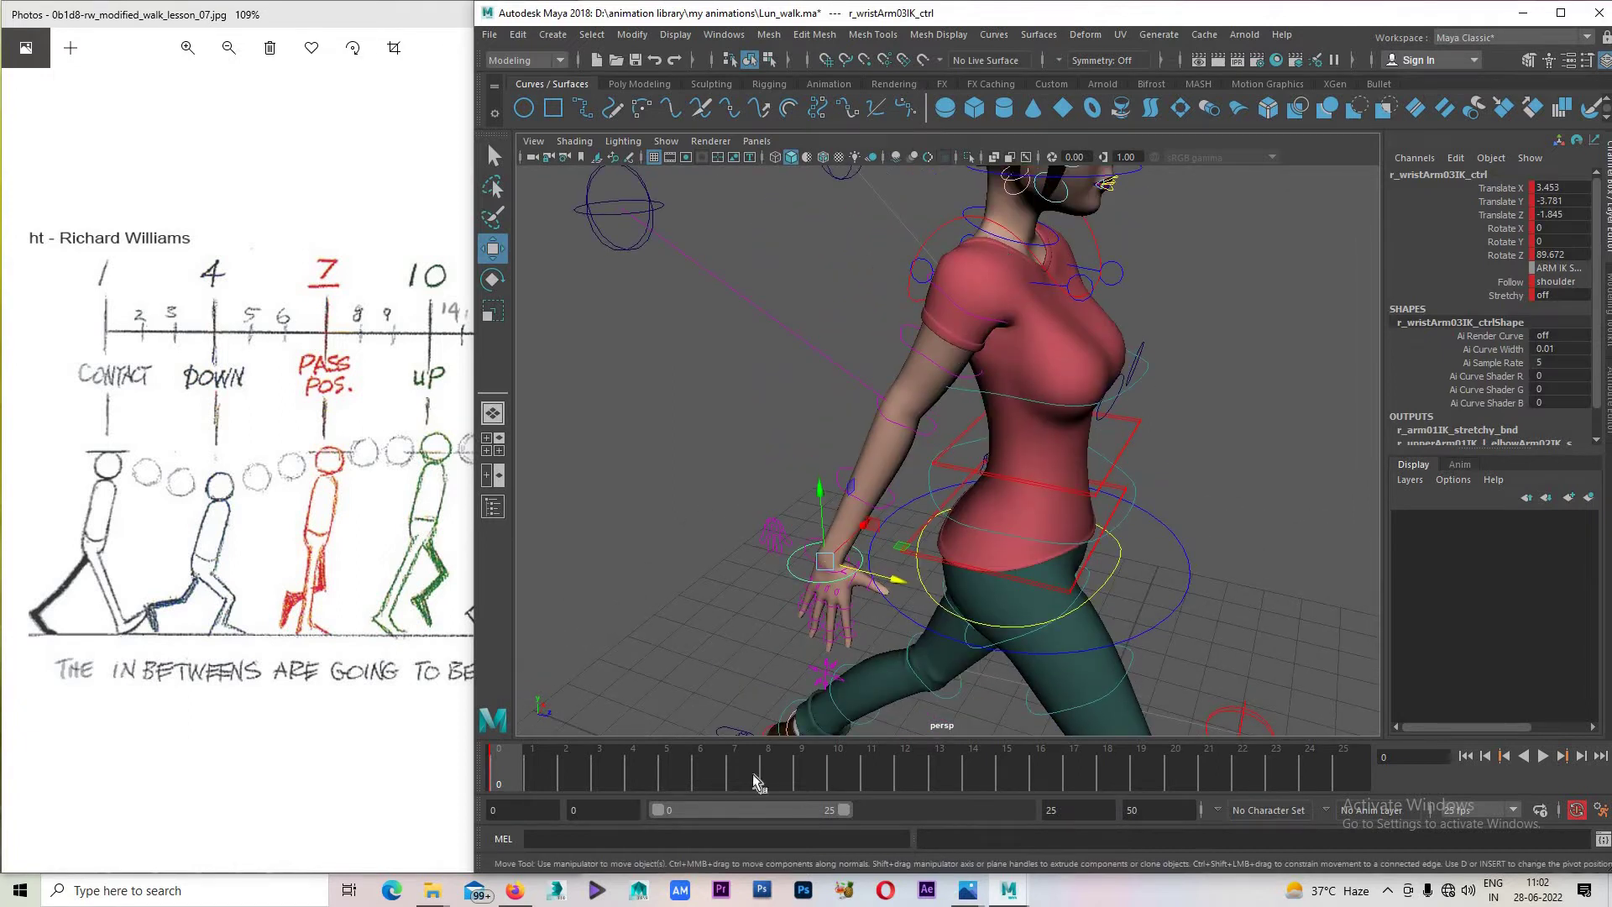
key("alt+Tab")
Bring up the 2610219_orig.jpg walk reference beside Maya, zoomed to 180%.
key("Tab")
key("Tab")
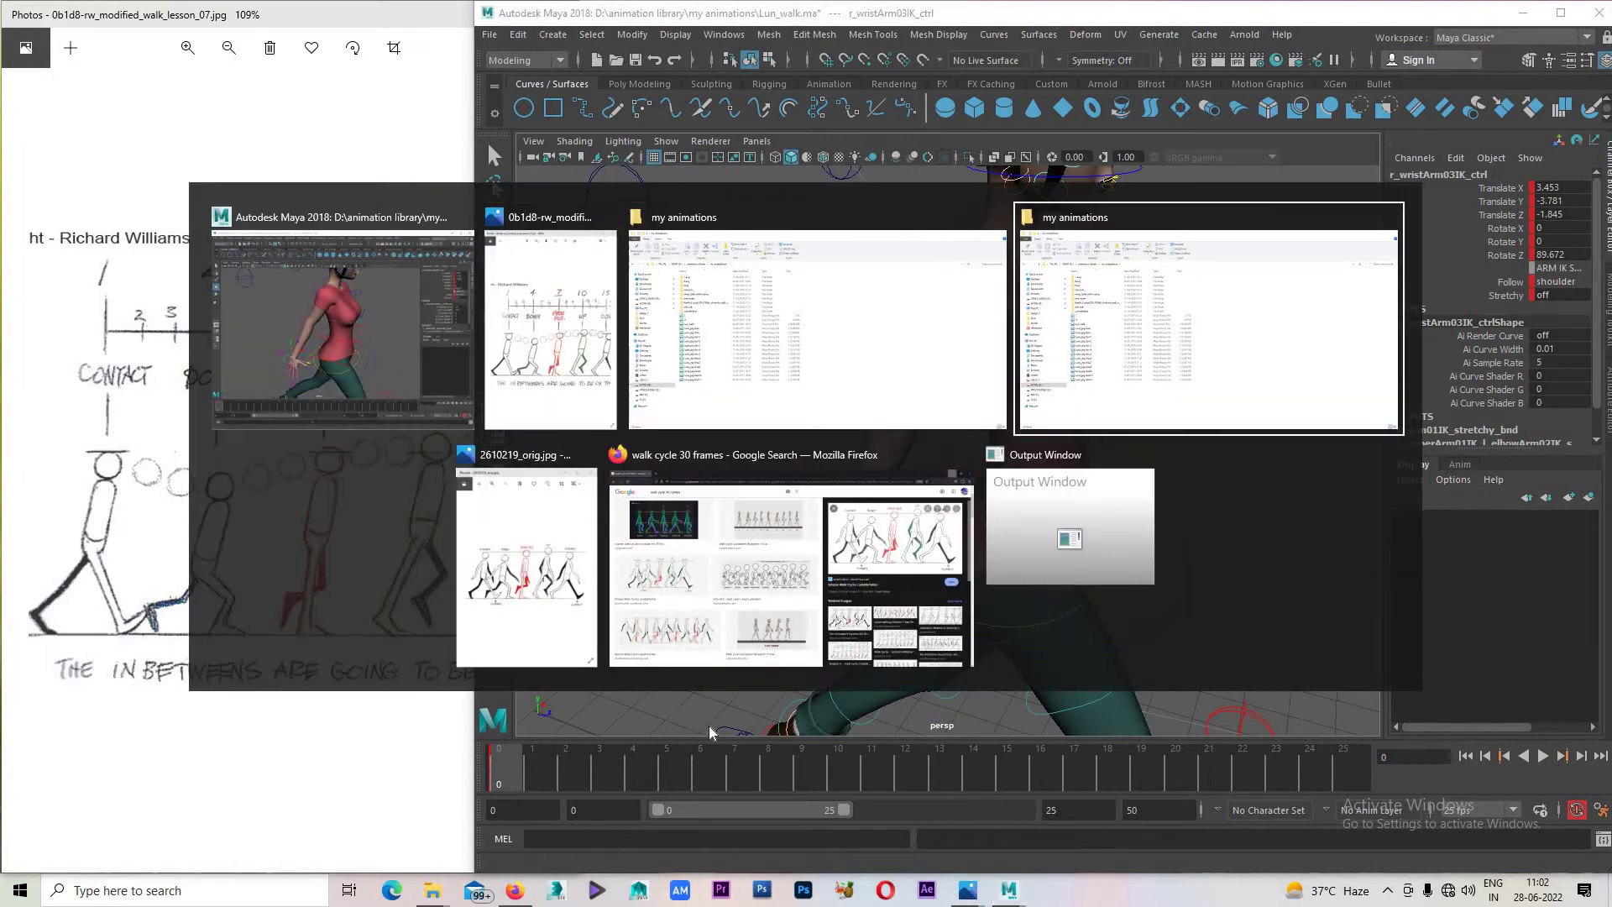
key("Tab")
key("alt+Tab")
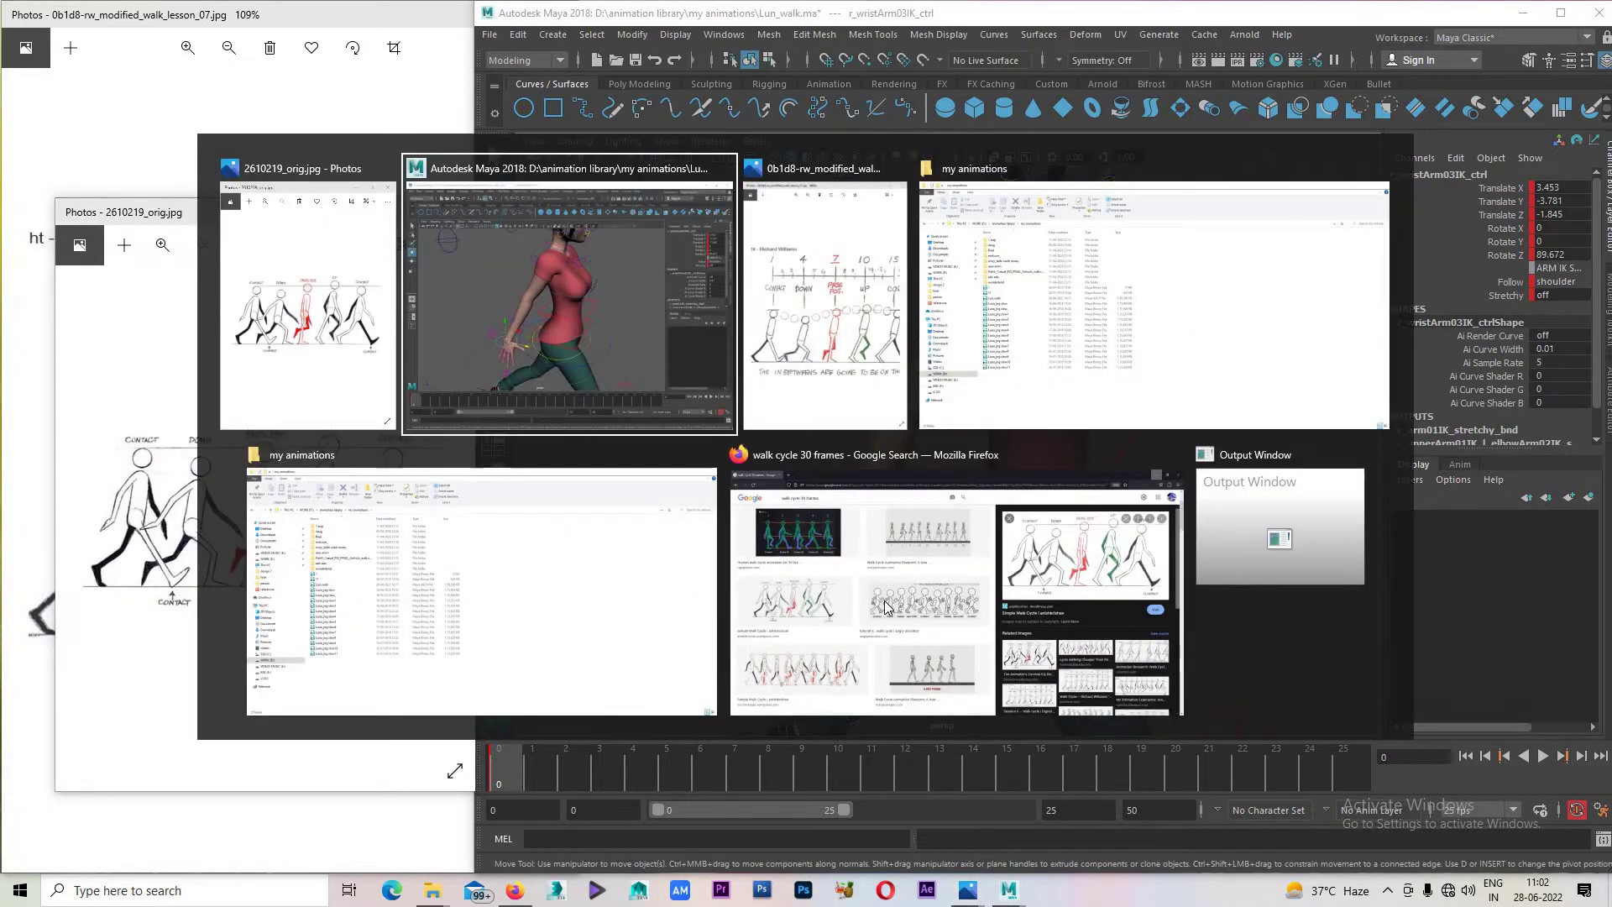
left_click(149, 529)
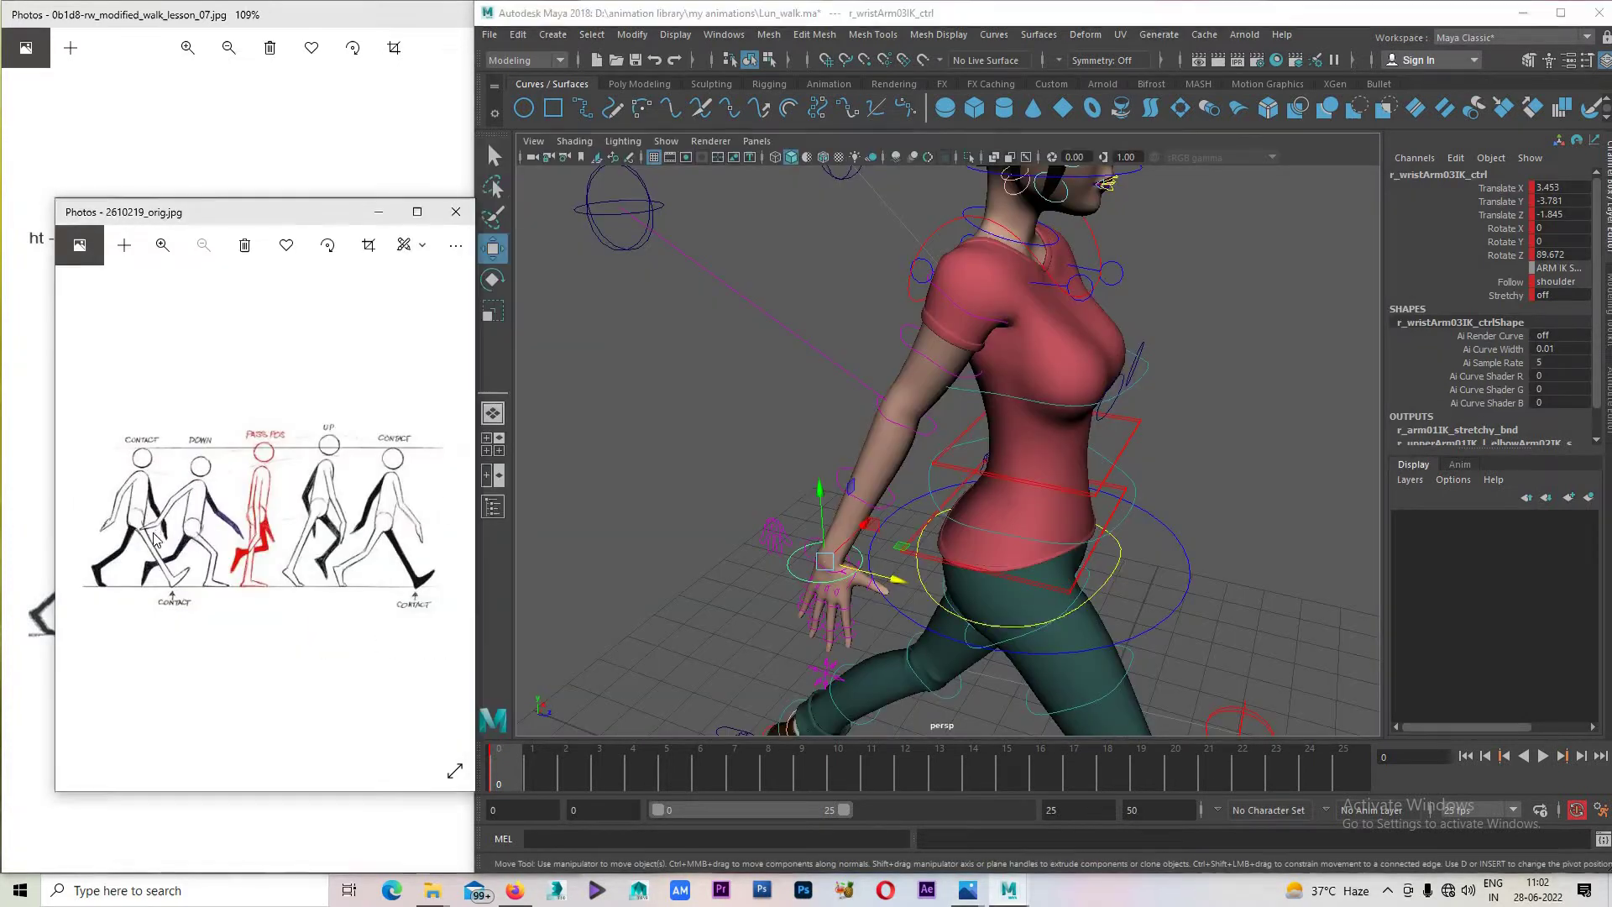
scroll(134, 495, "up", 3)
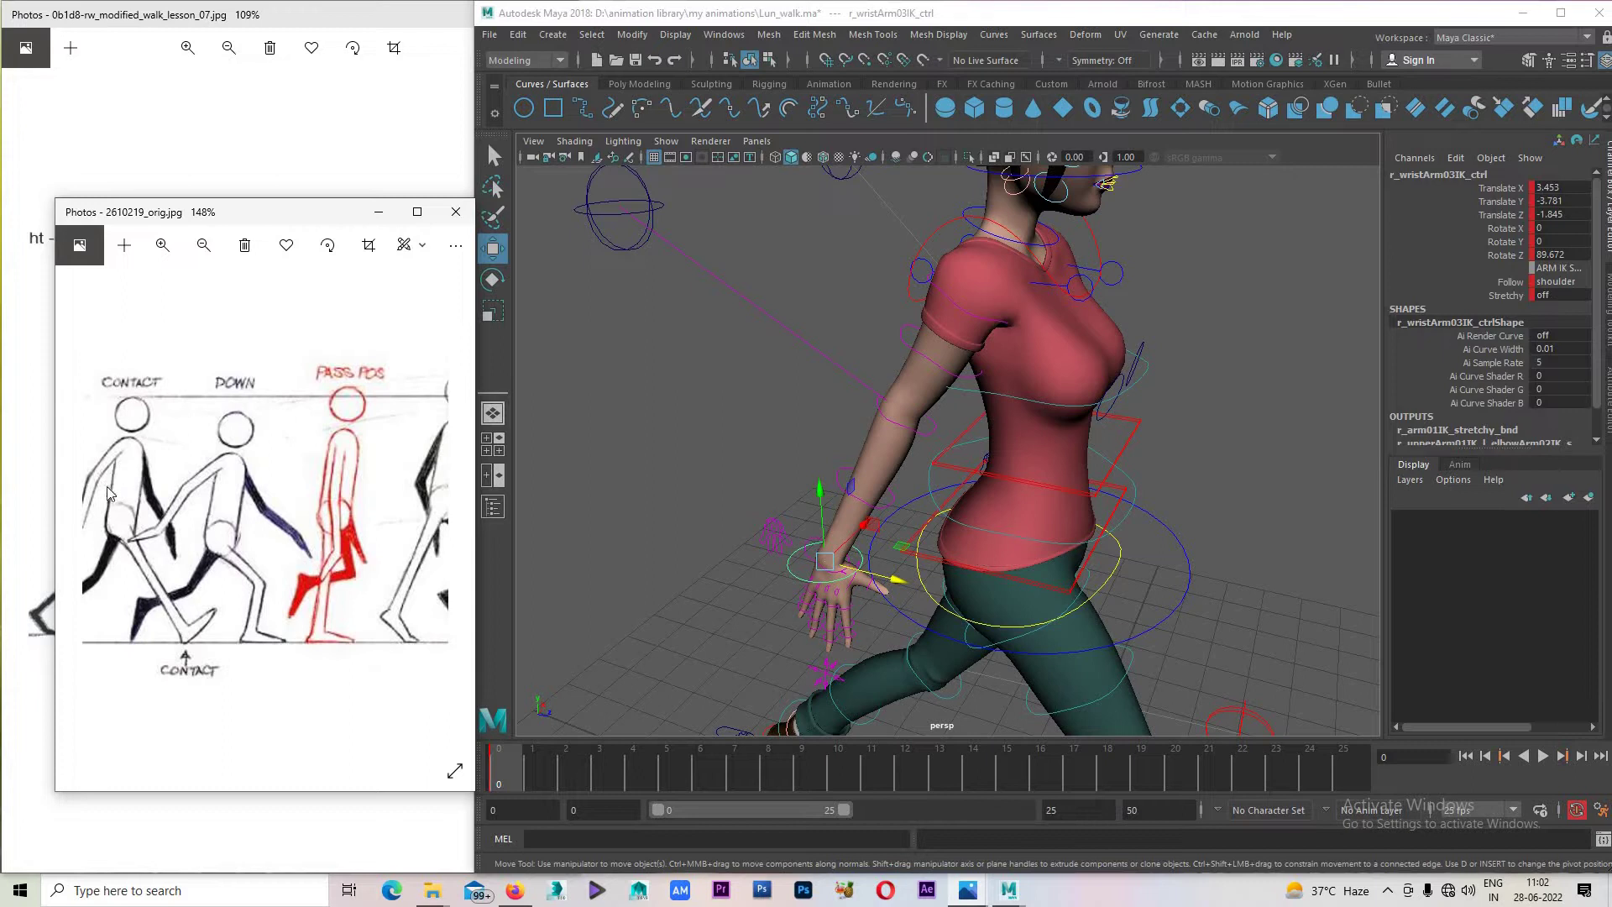
scroll(101, 510, "down", 3)
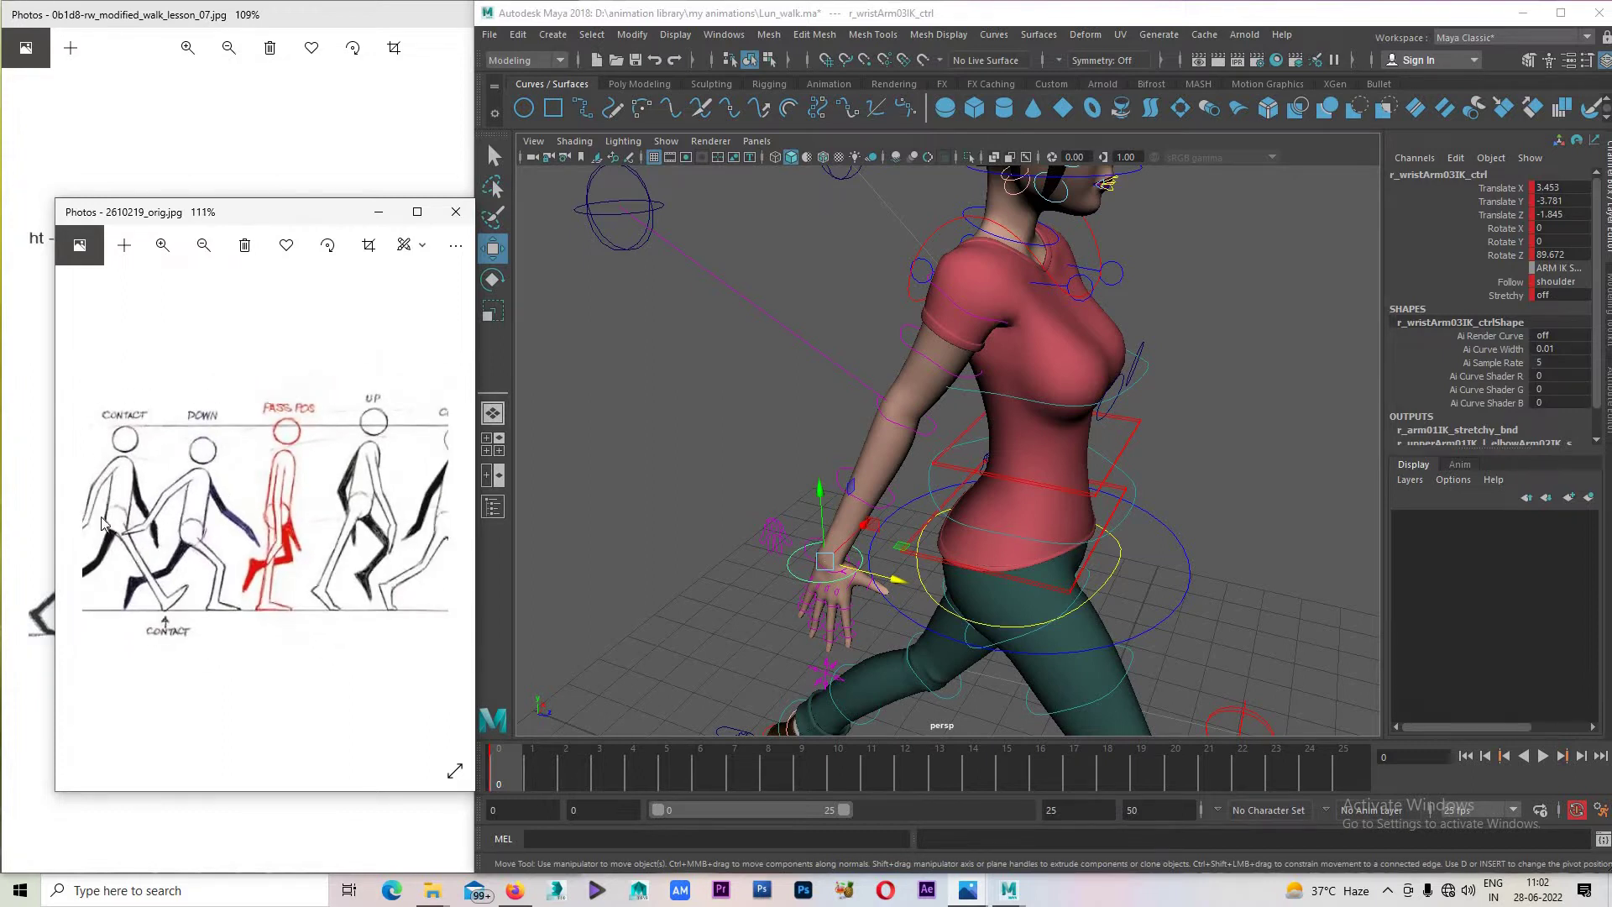
scroll(100, 522, "up", 1)
scroll(100, 522, "up", 1)
scroll(101, 522, "up", 2)
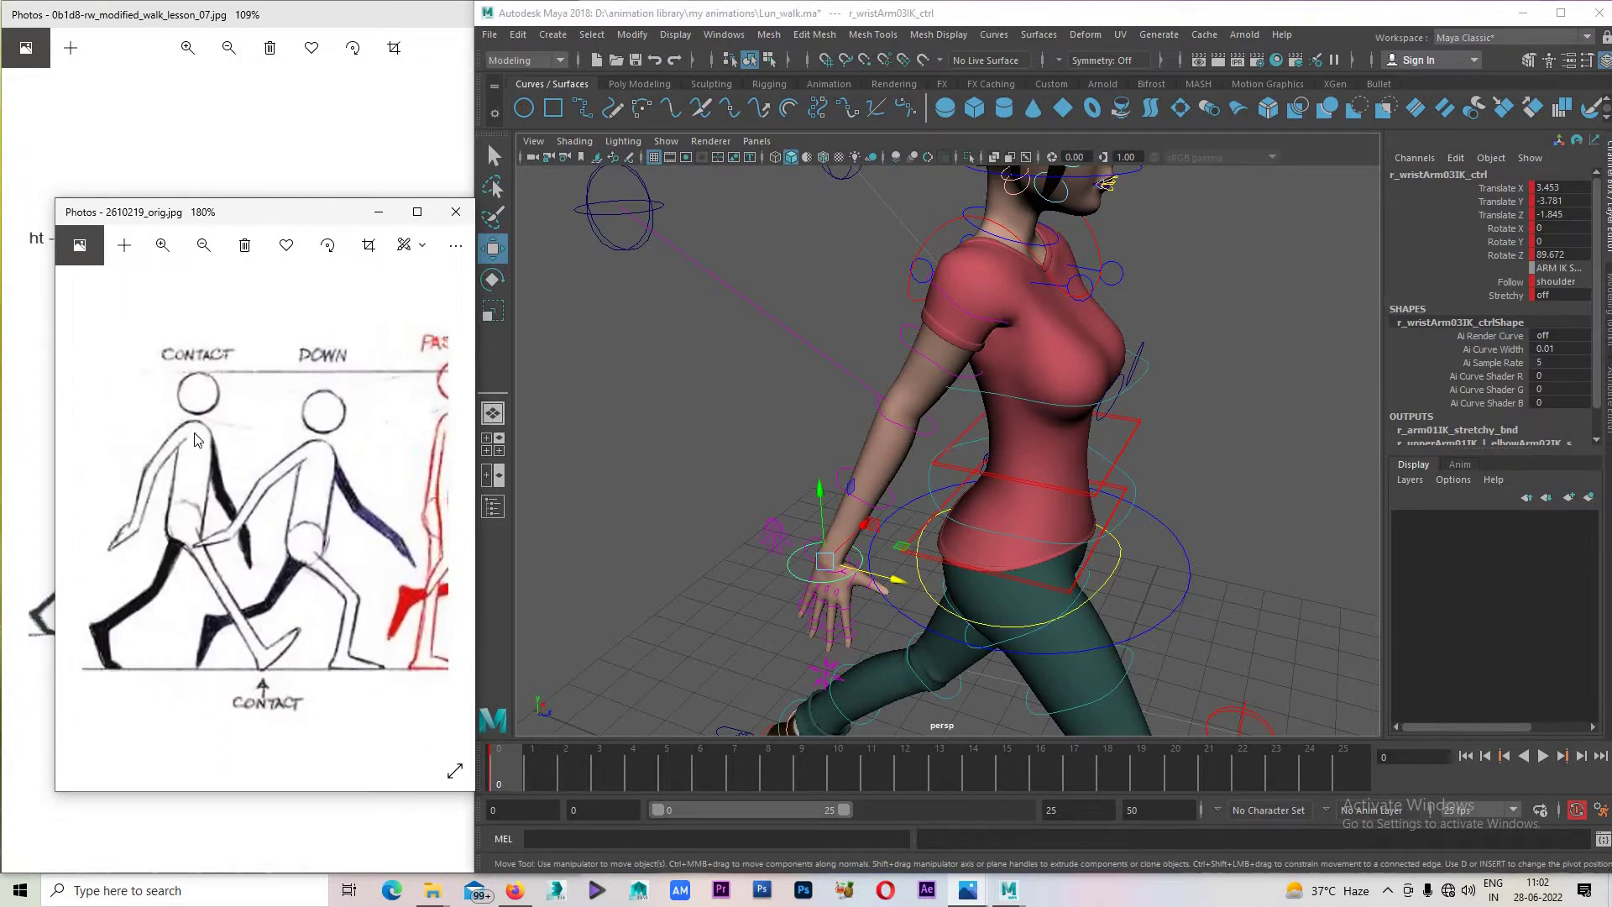
Swing the right arm backward, giving the right wrist control Rotate Y -25.289.
left_click_drag(1003, 578, 658, 666, "alt")
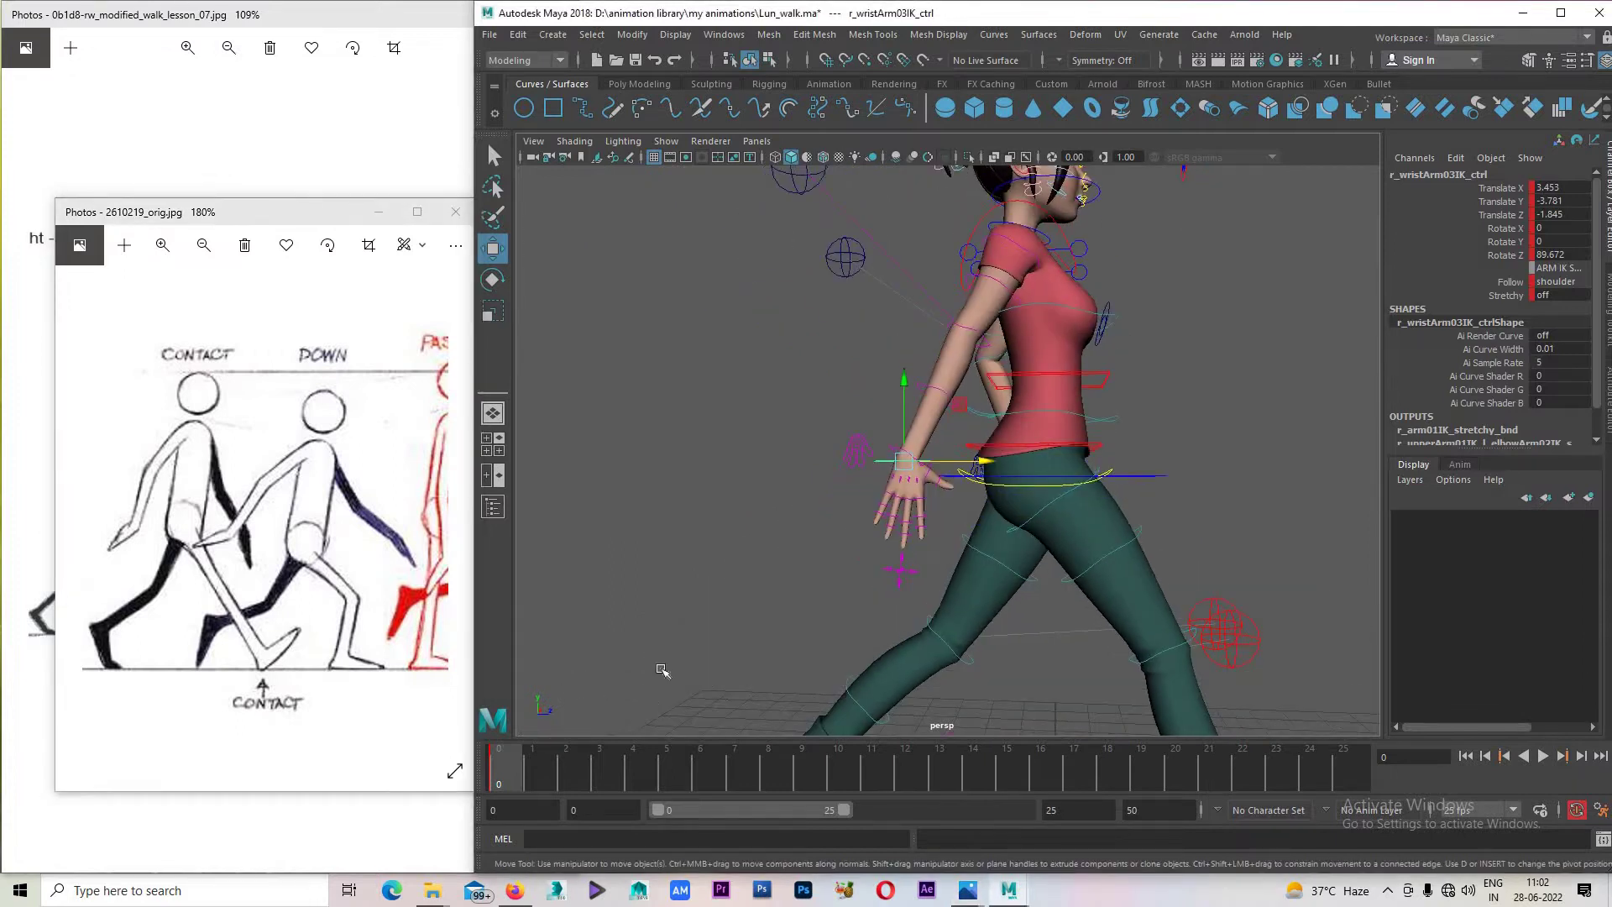
key("space")
key("space")
key("space")
key("space")
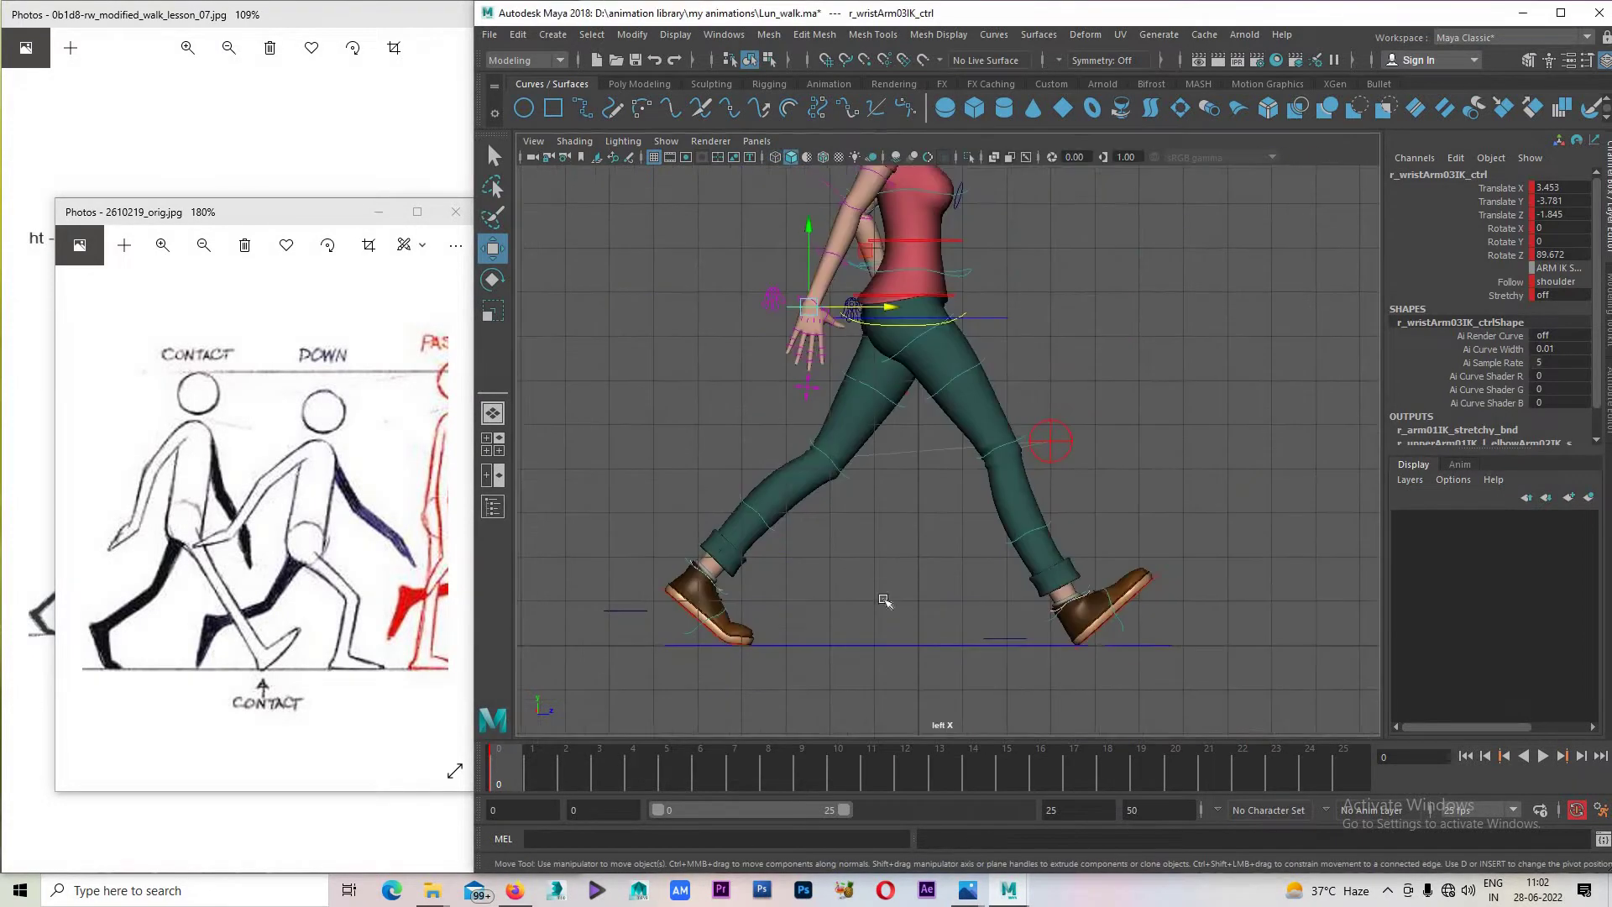
scroll(837, 468, "up", 3)
scroll(838, 468, "up", 1)
mouse_move(837, 469)
left_mouse_down()
mouse_move(758, 452)
mouse_move(783, 401)
left_mouse_up()
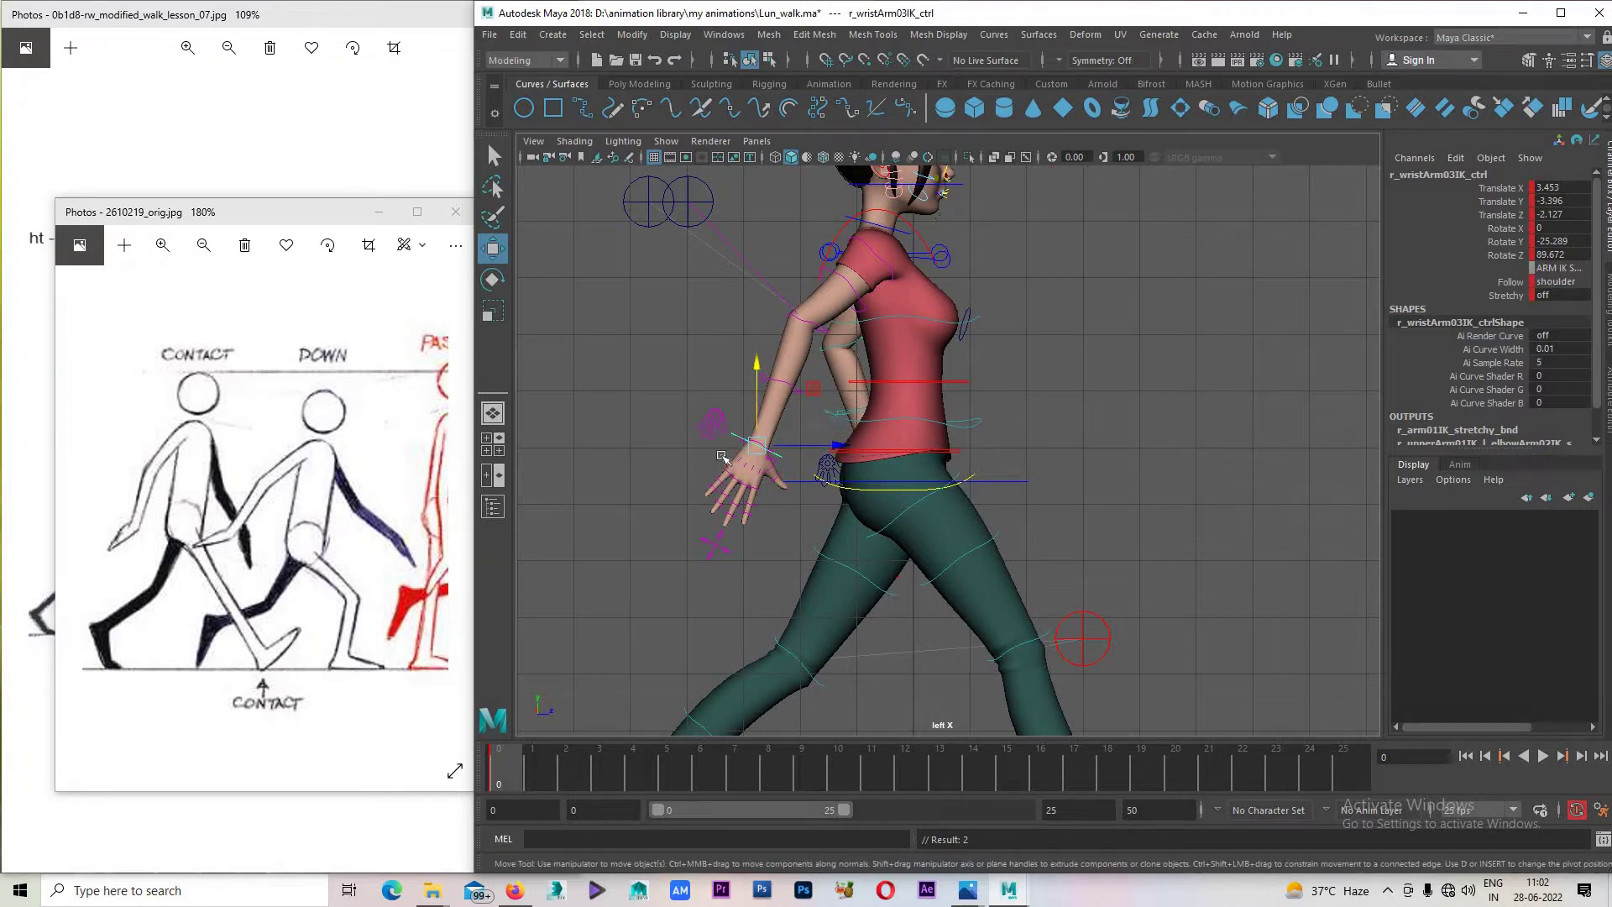
Curl the right hand into a fist (Fist 10) and move the right wrist IK to Y -3.143, Z -2.527.
left_click(713, 546)
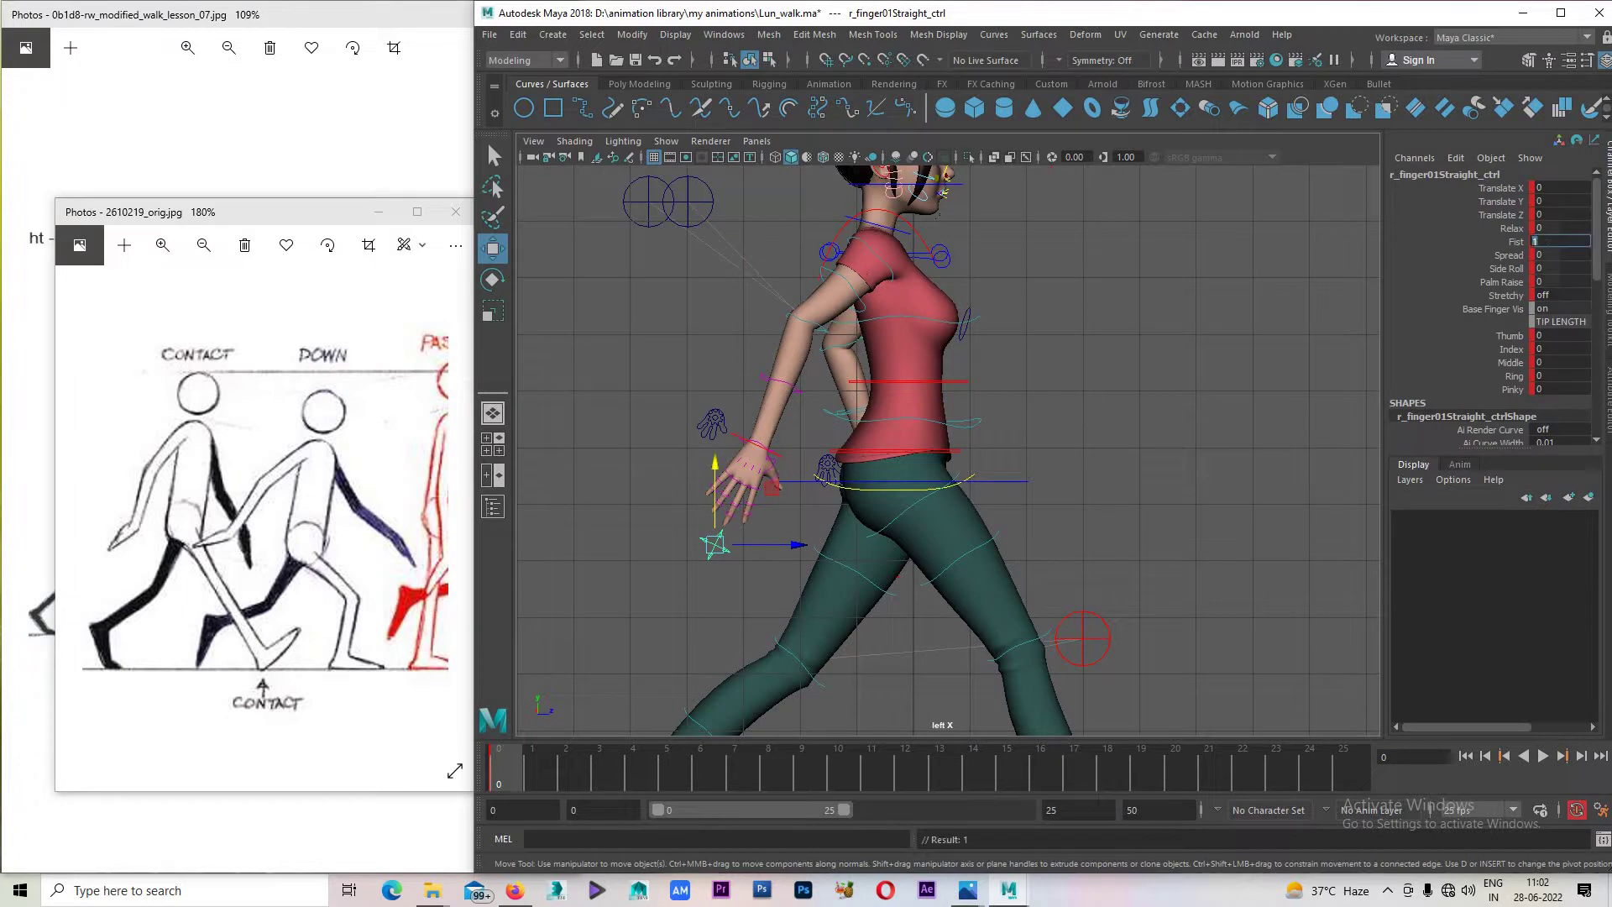
type("10")
key("Return")
left_click(774, 462)
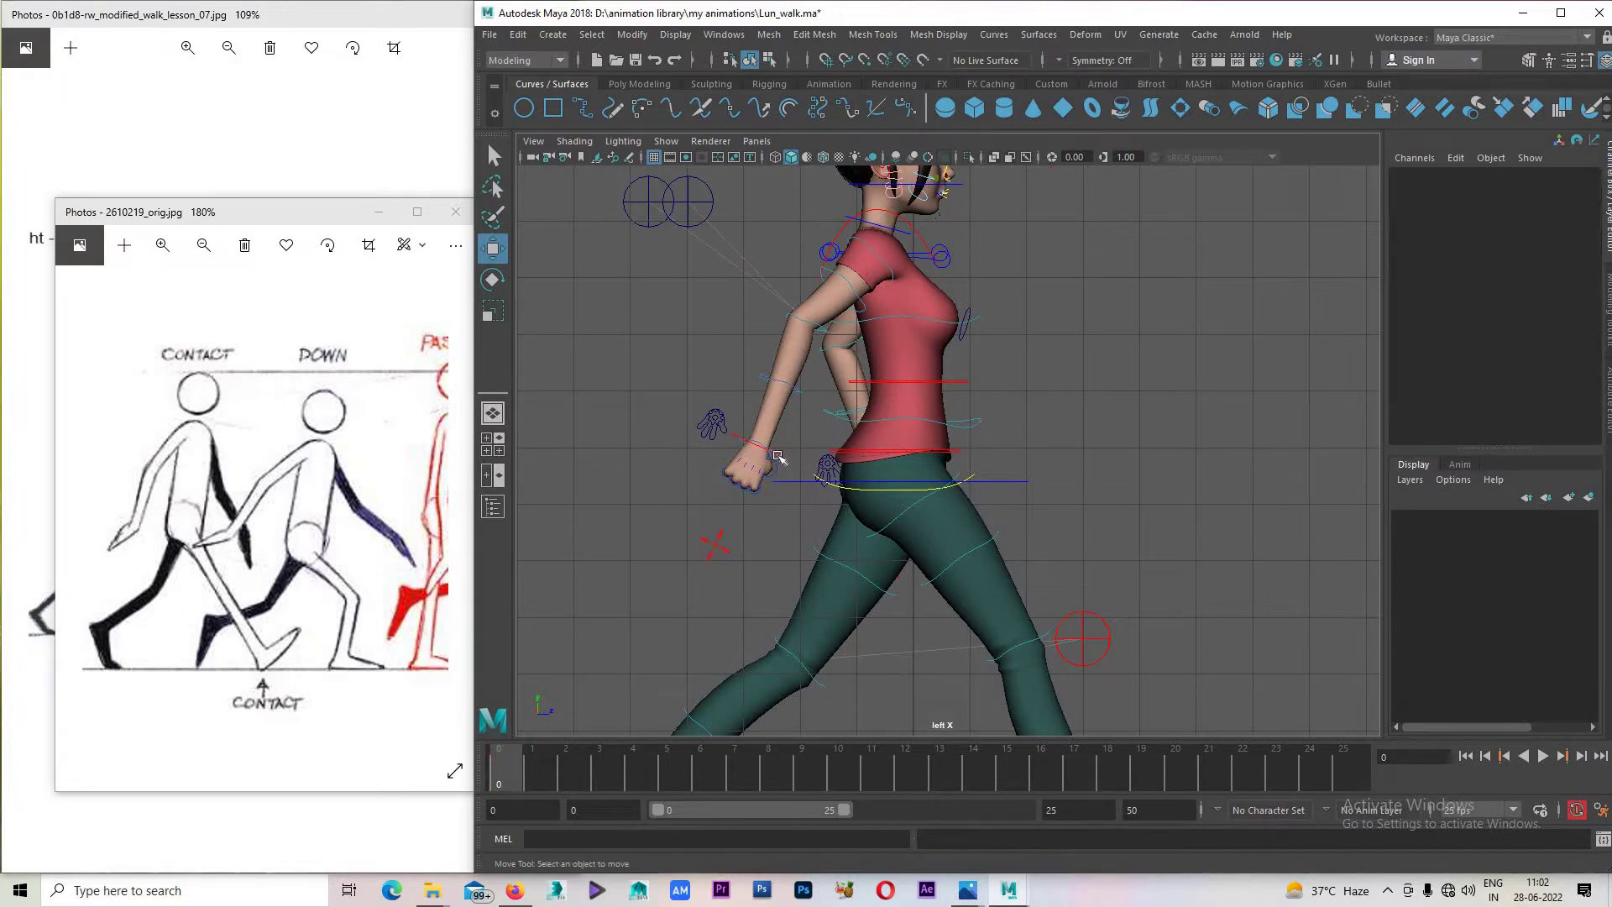
left_click_drag(786, 443, 736, 374)
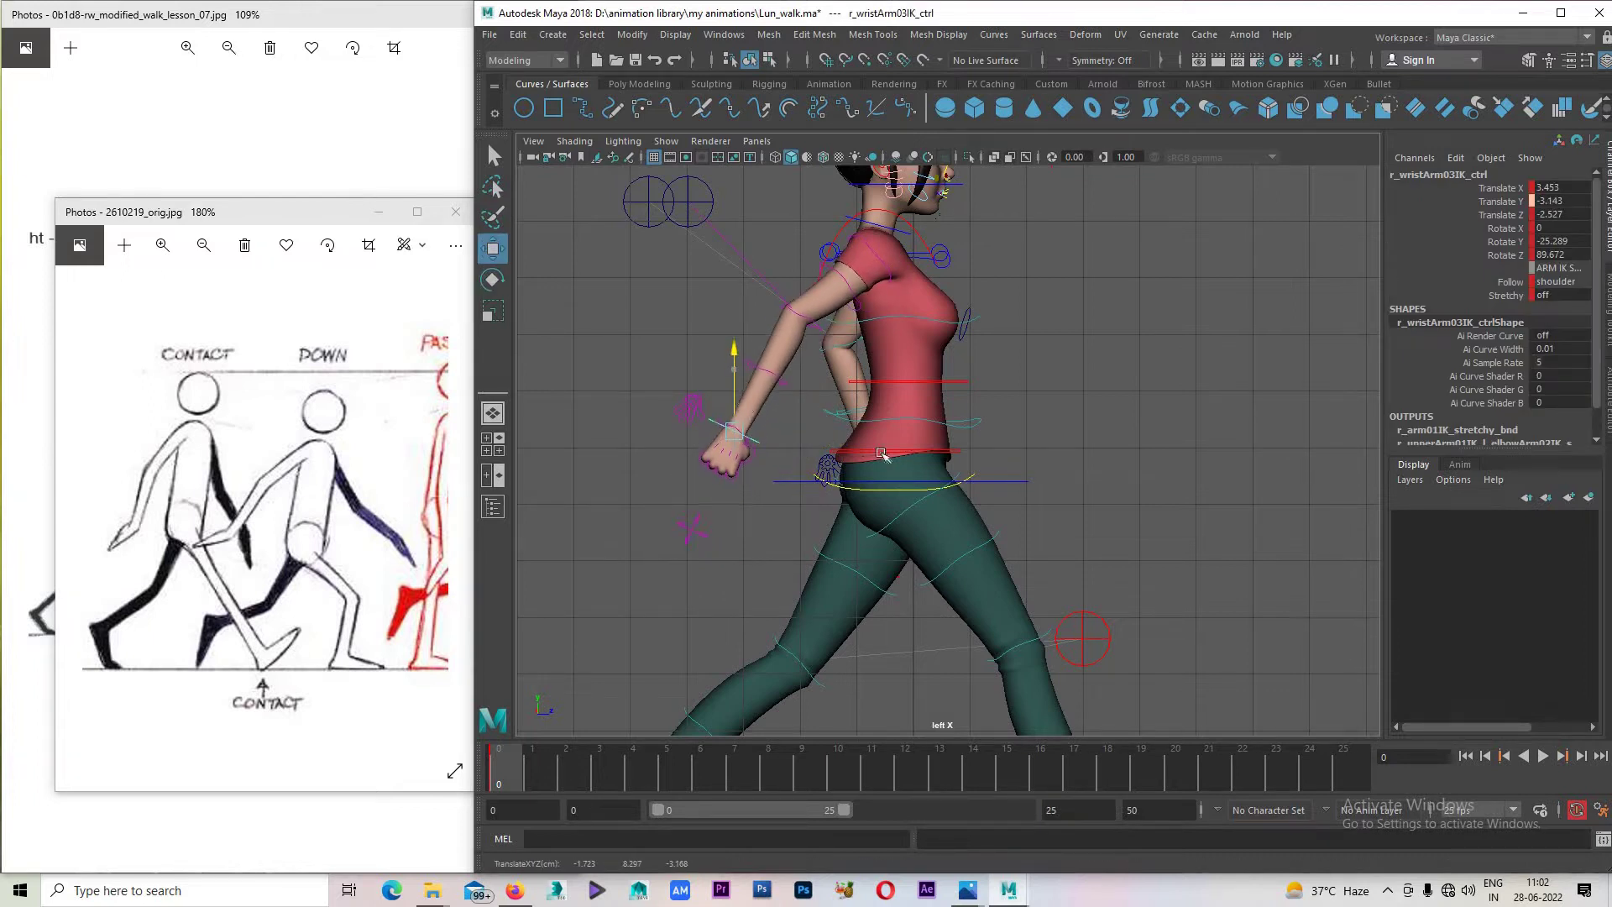
key("space")
key("space")
mouse_move(1160, 538)
left_mouse_down("alt")
mouse_move(963, 471)
mouse_move(1065, 383)
left_mouse_up("alt")
Nudge the right shoulder control to Translate X -0.349 and rotate it to about Z 11.6.
left_click(967, 491)
key("e")
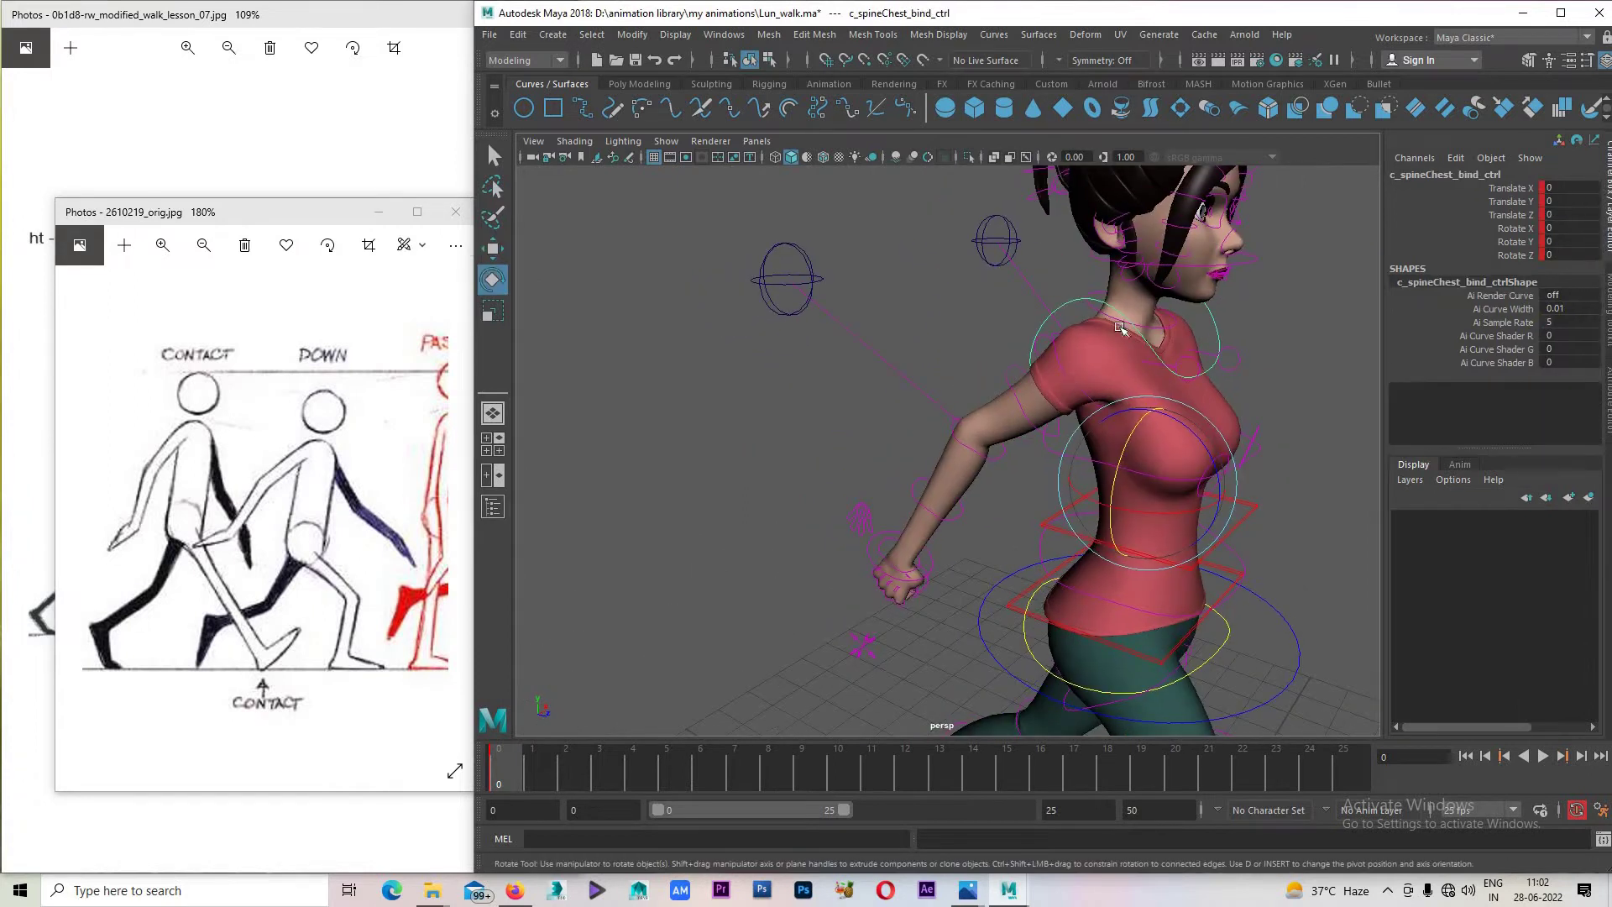
left_click(1120, 328)
left_click_drag(1119, 328, 960, 408, "alt")
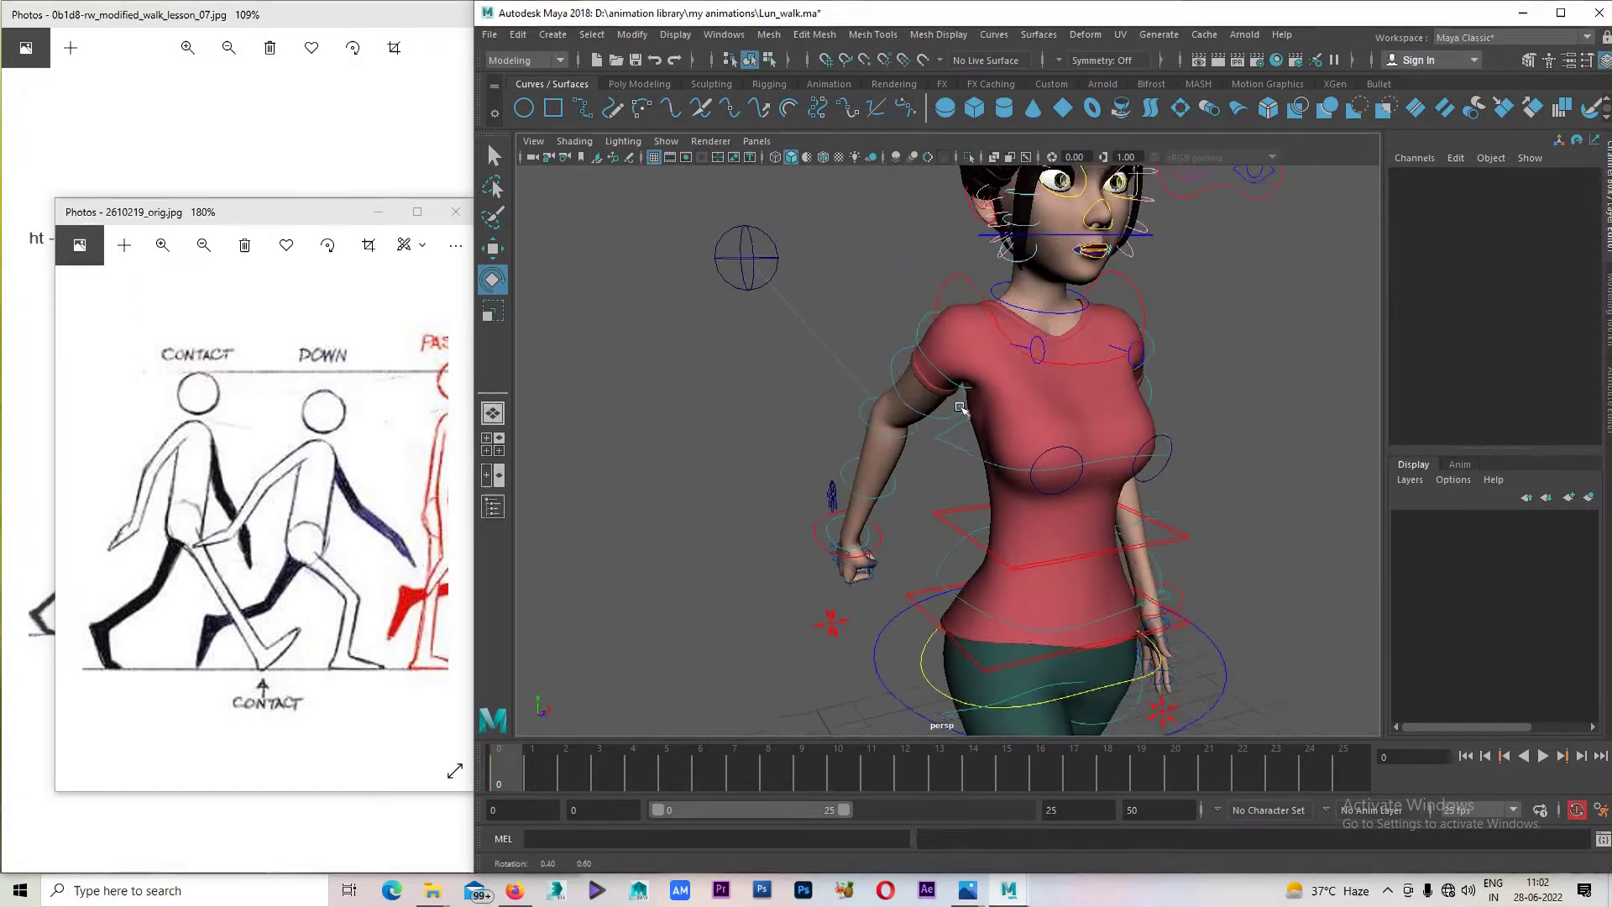
left_click(949, 388)
mouse_move(955, 394)
left_mouse_down()
mouse_move(1179, 400)
mouse_move(1121, 400)
mouse_move(1088, 458)
mouse_move(1149, 301)
mouse_move(1056, 455)
mouse_move(1081, 447)
mouse_move(1075, 468)
left_mouse_up()
key("w")
key("e")
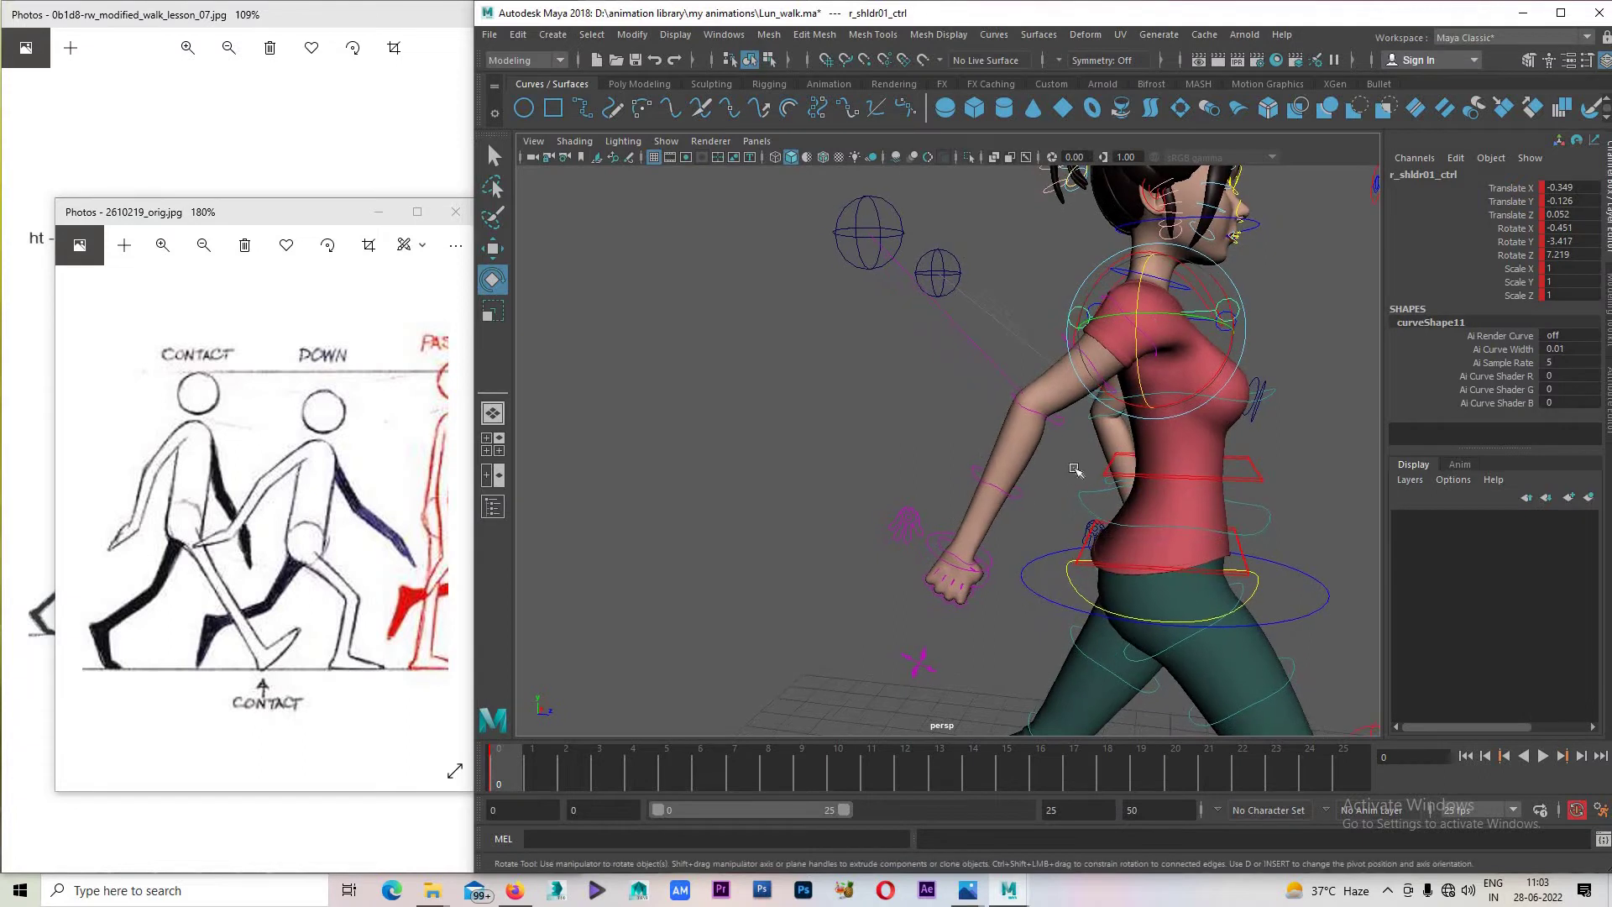
left_click_drag(1137, 293, 1129, 303)
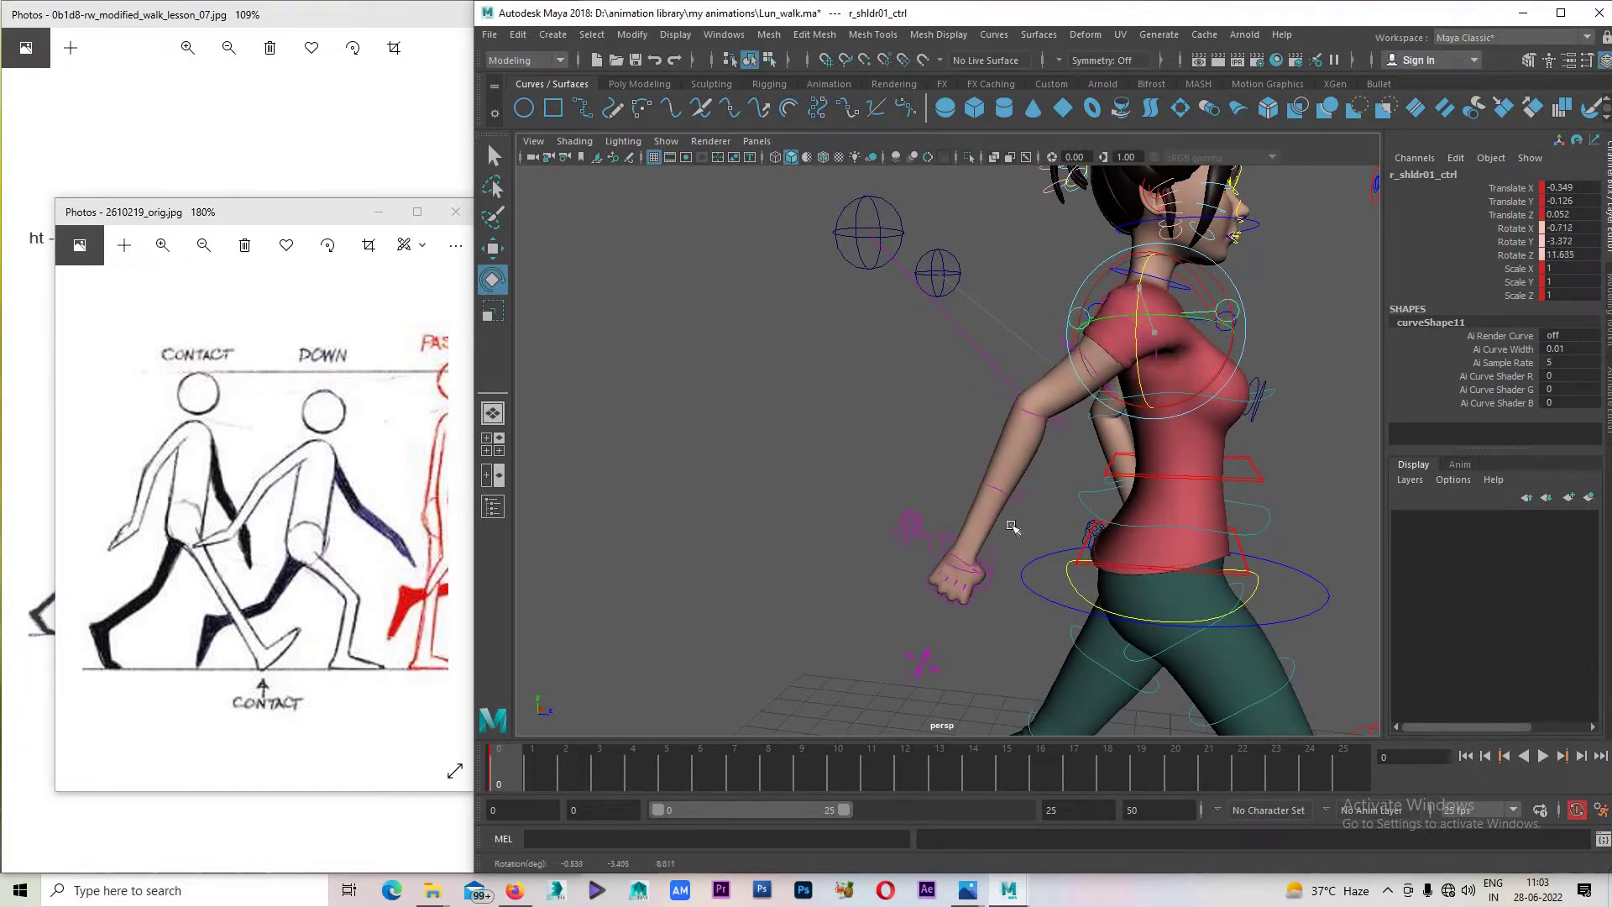
left_click(980, 569)
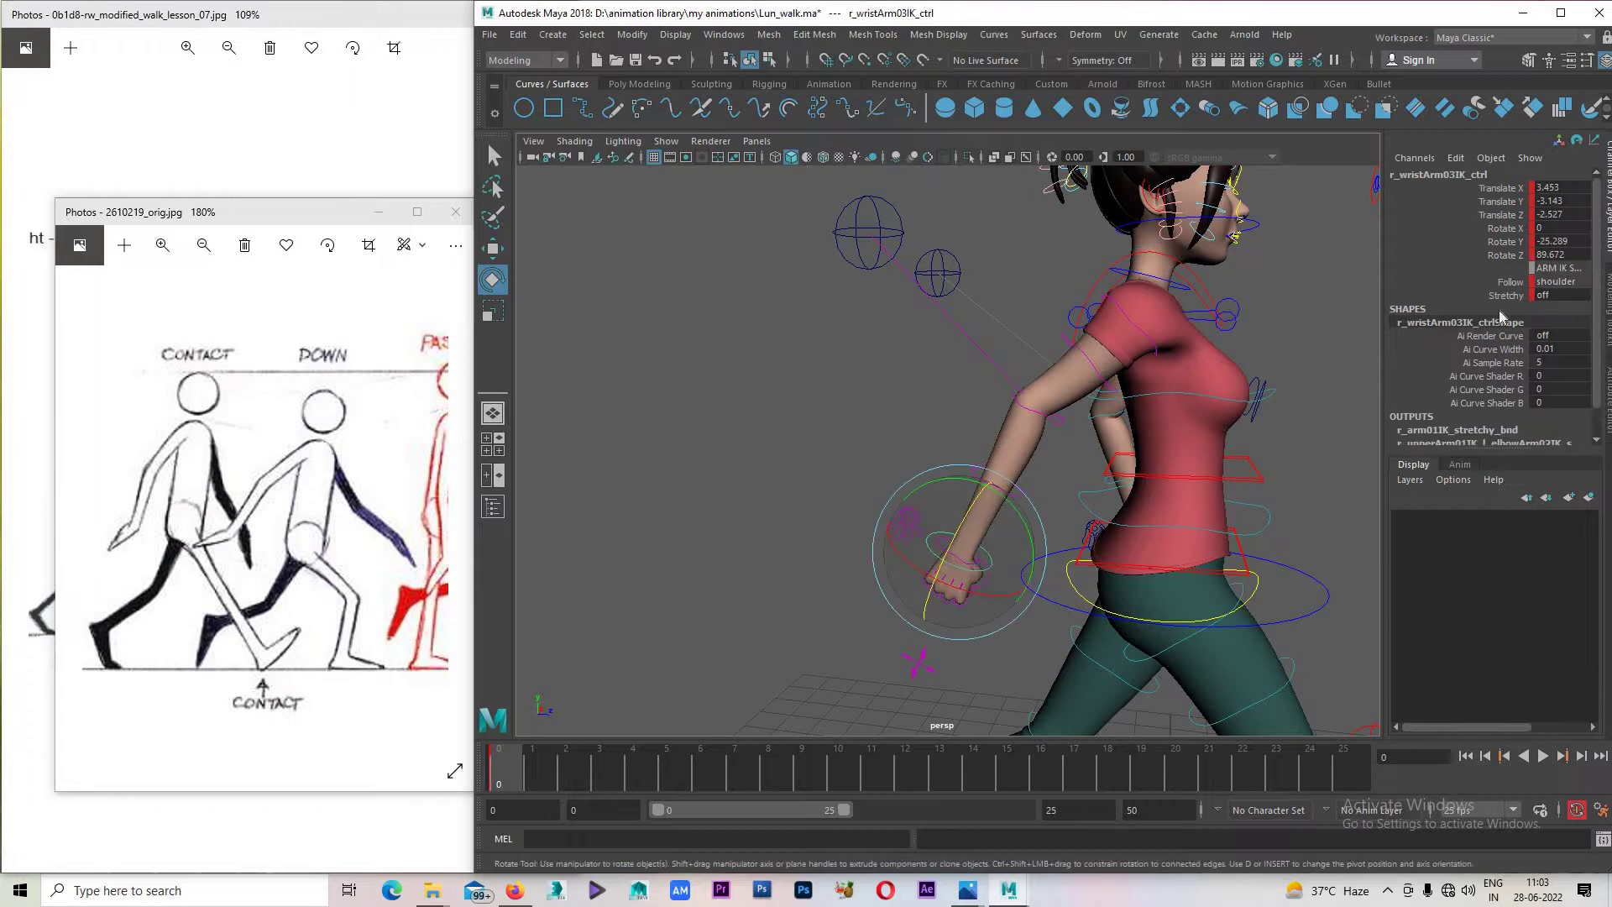
Set the right wrist IK to follow world and adjust the right shoulder rotation.
left_click(1549, 289)
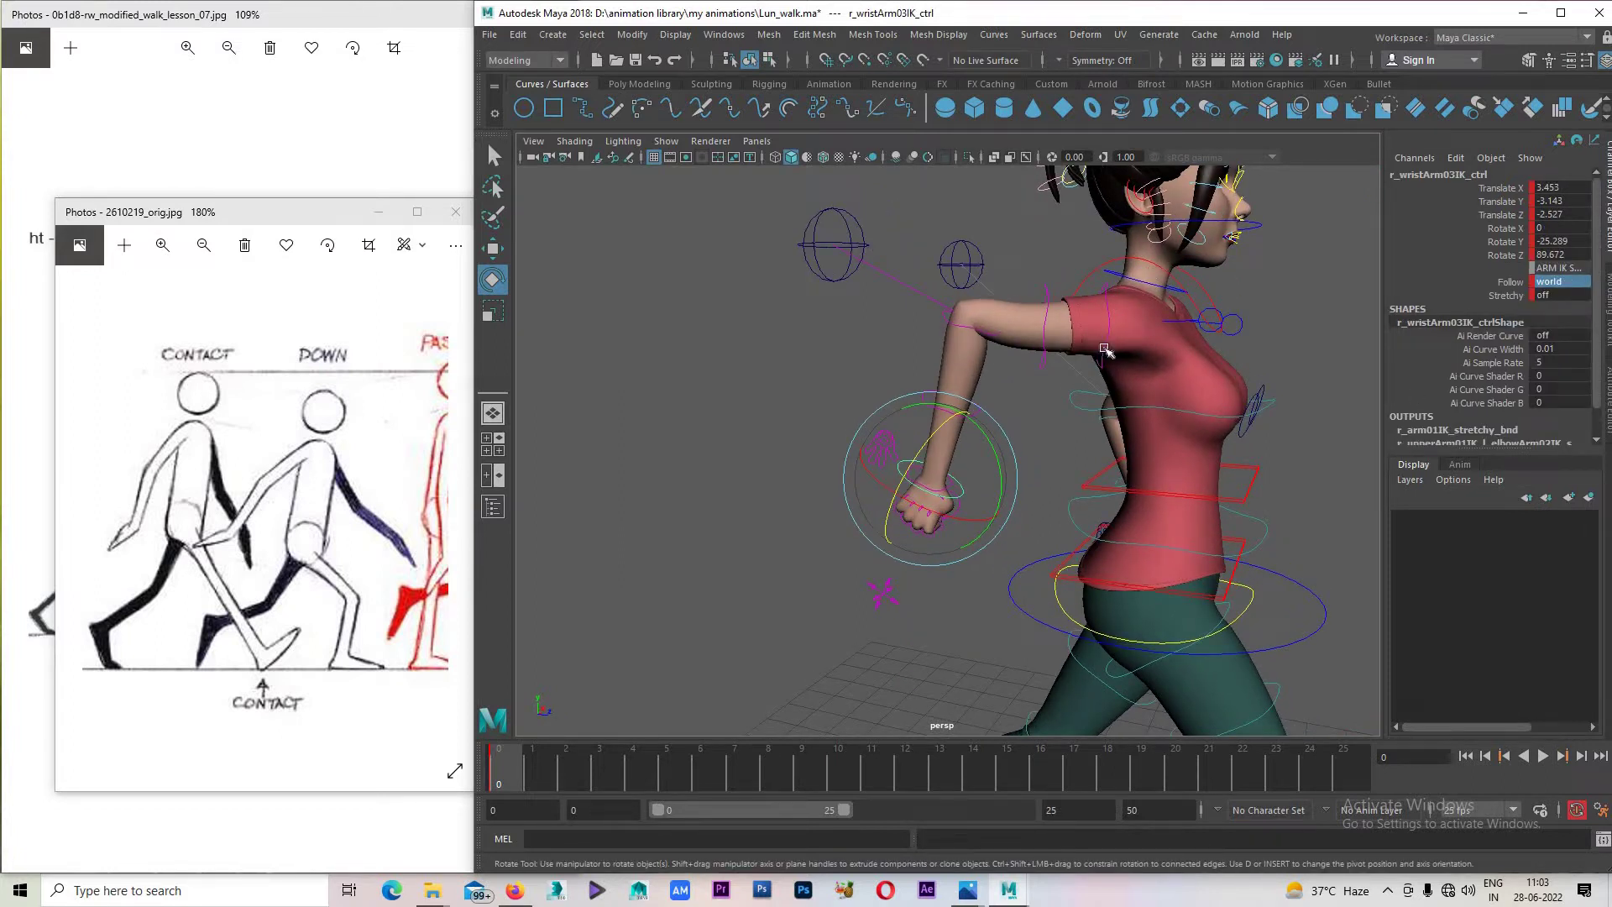
left_click(1105, 350)
mouse_move(1091, 336)
left_mouse_down()
mouse_move(1079, 324)
mouse_move(904, 450)
left_mouse_up()
left_click_drag(946, 516, 963, 478)
key("w")
left_click(963, 478)
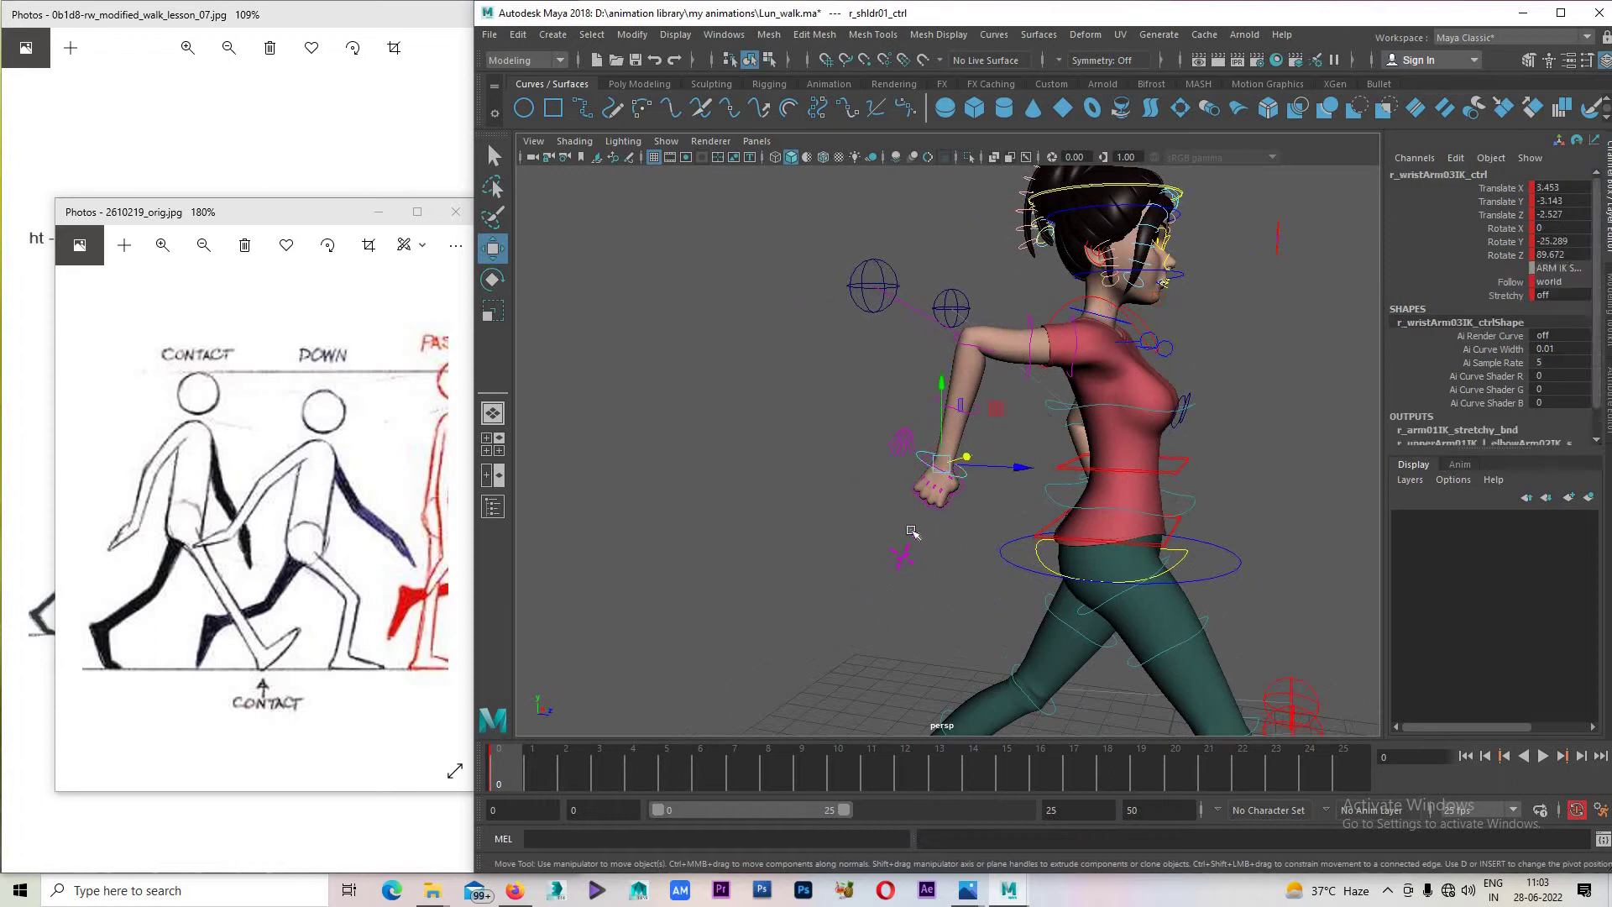
mouse_move(944, 468)
left_mouse_down()
mouse_move(1018, 488)
mouse_move(1084, 359)
left_mouse_up()
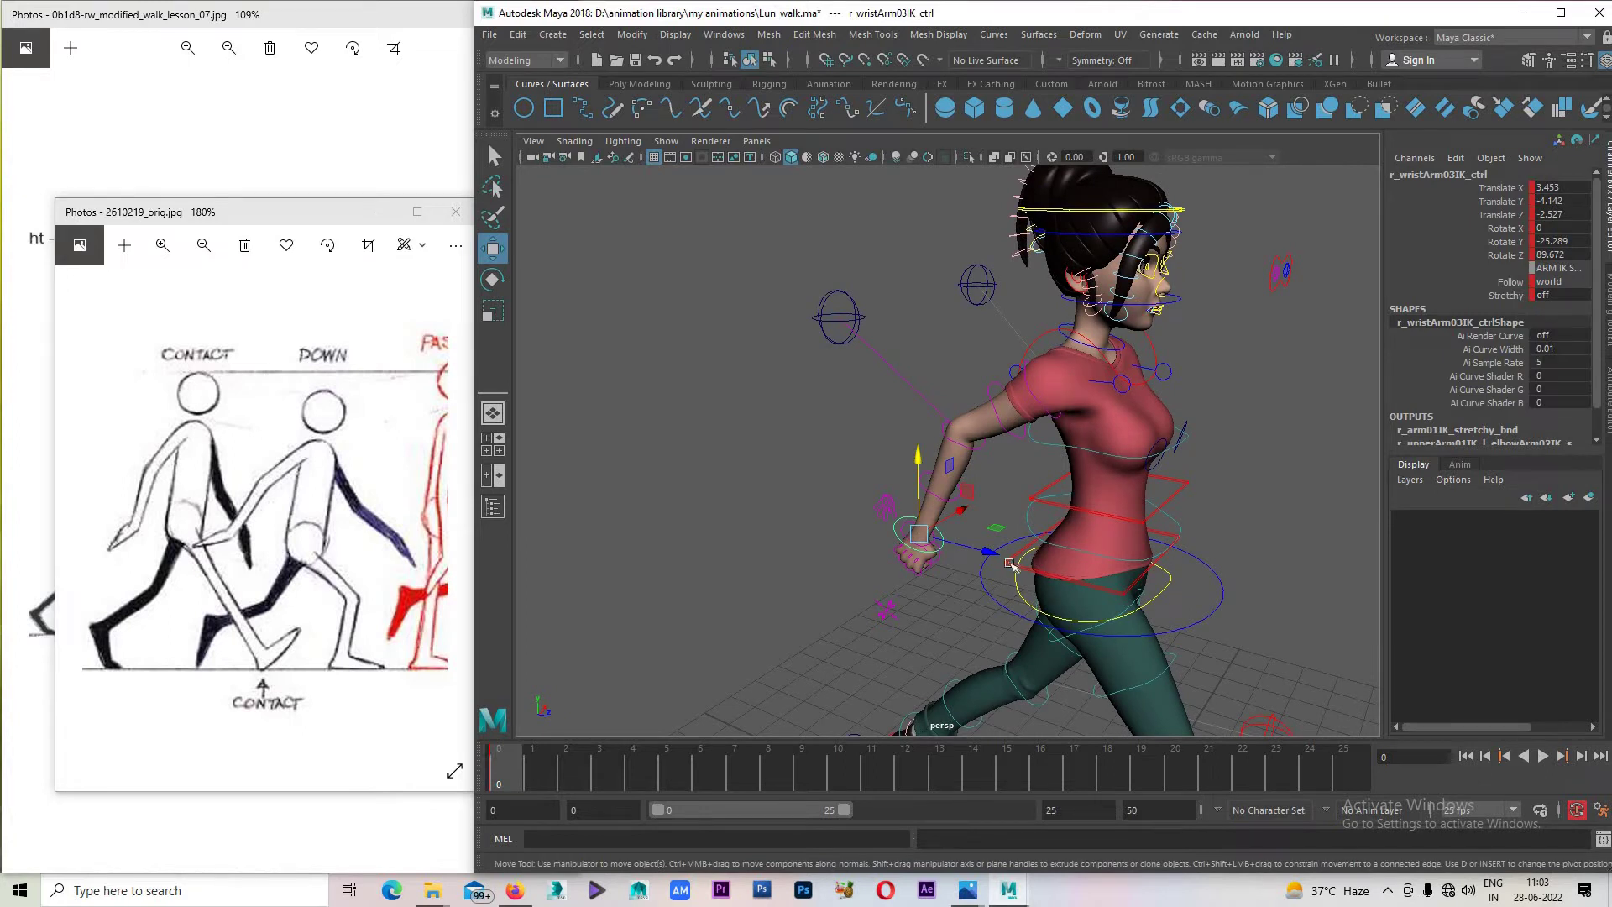
key("ctrl+z")
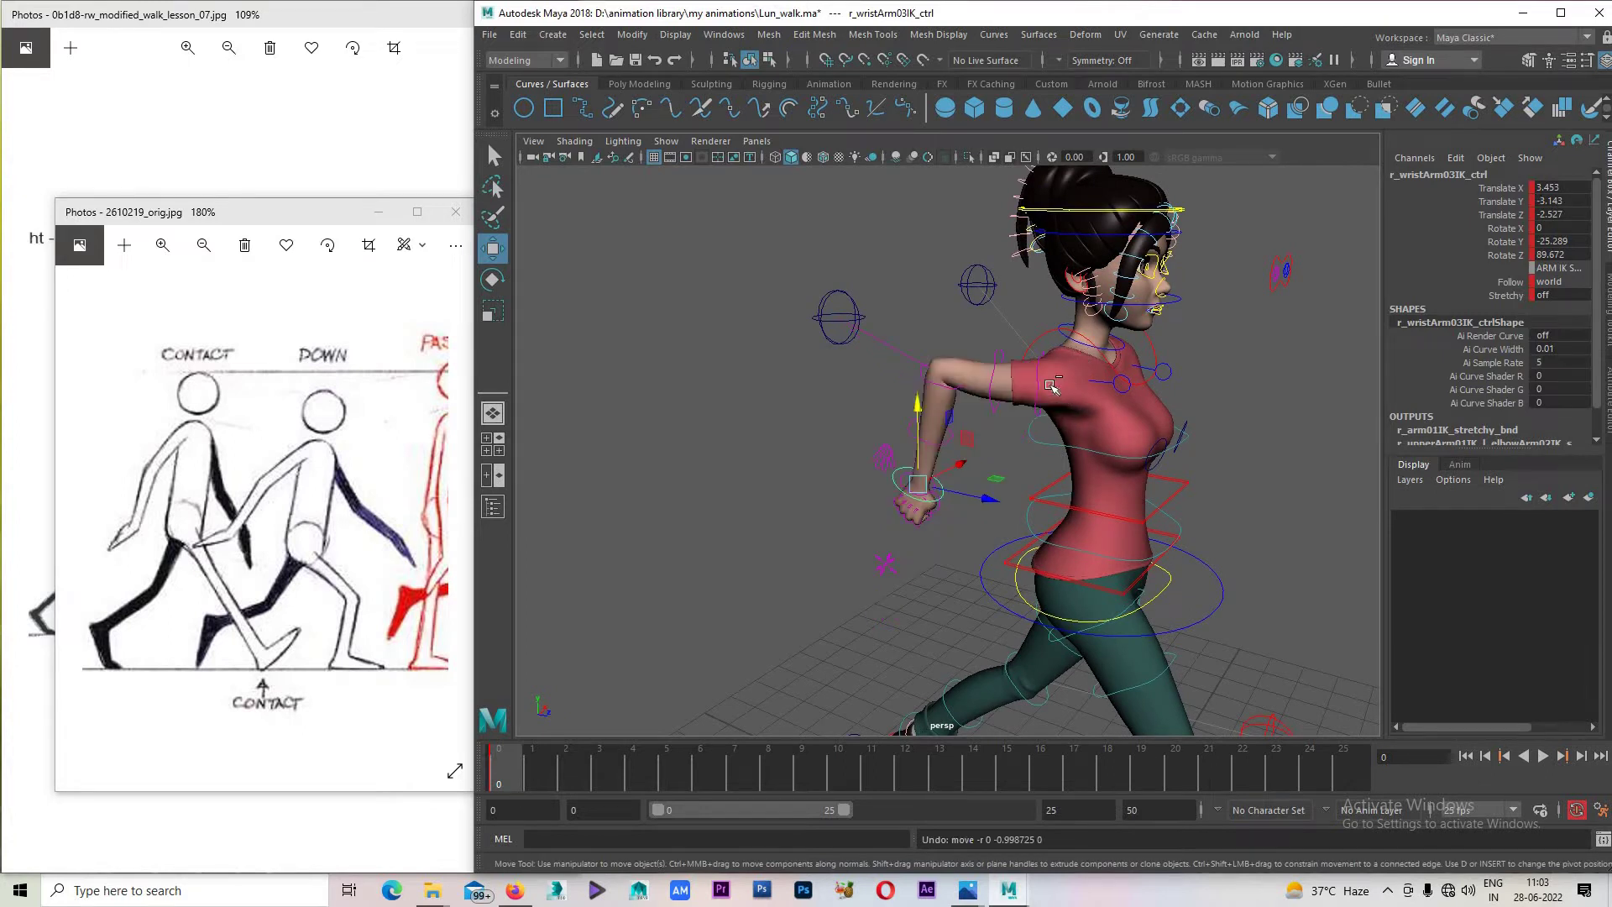
Return the right wrist IK to shoulder follow and rework the wrist position and shoulder swing.
left_click_drag(959, 476, 1051, 361, "alt")
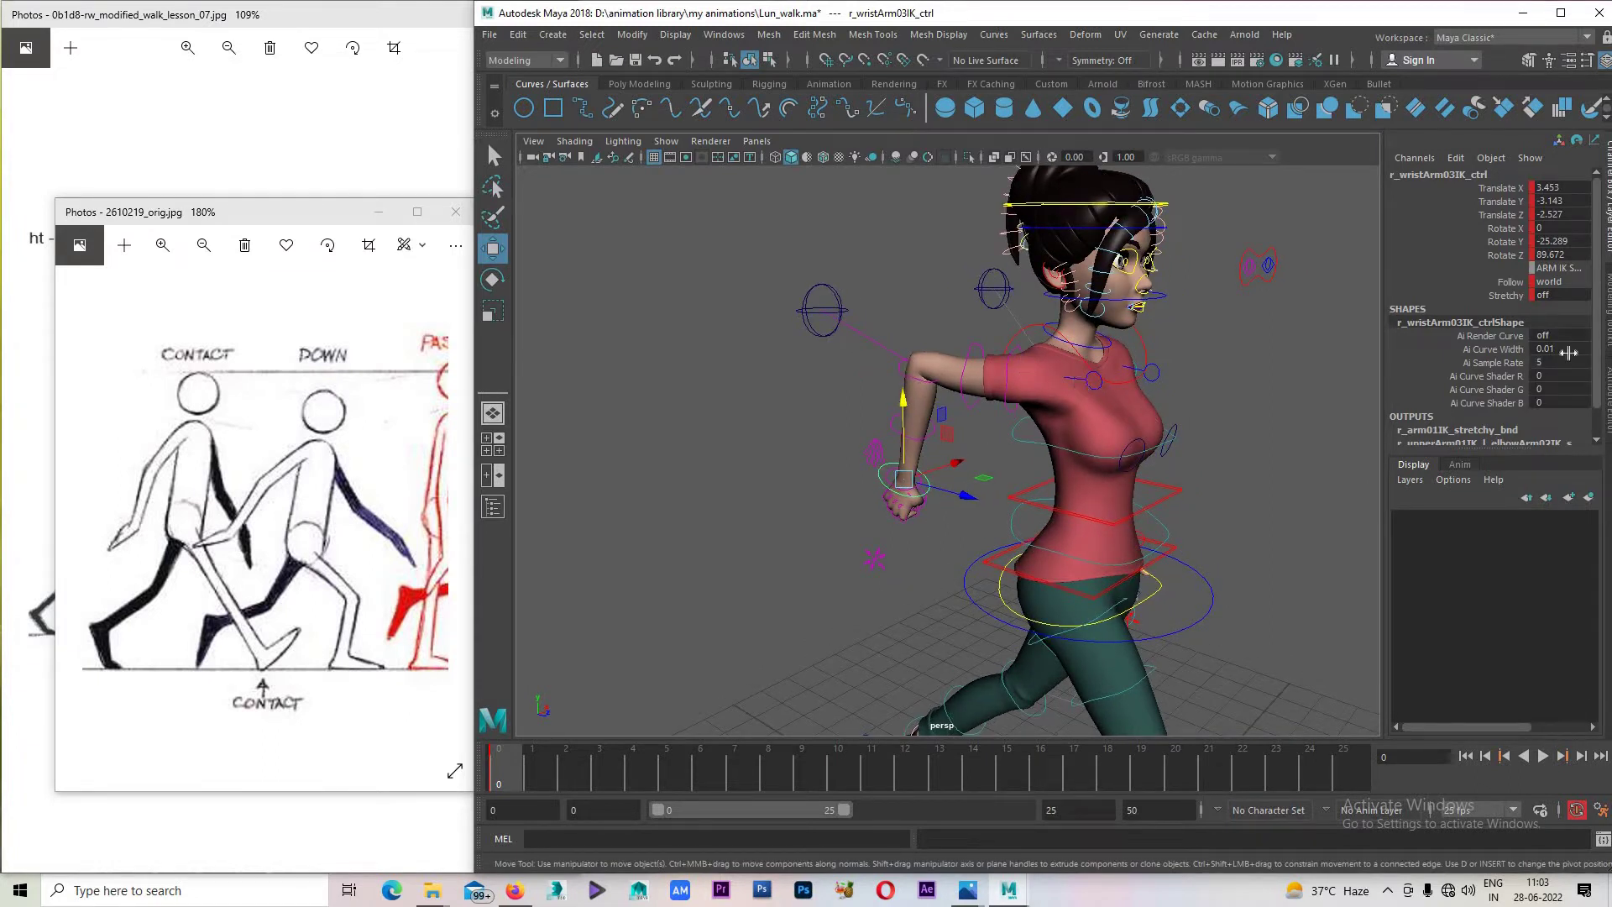
left_click(1557, 281)
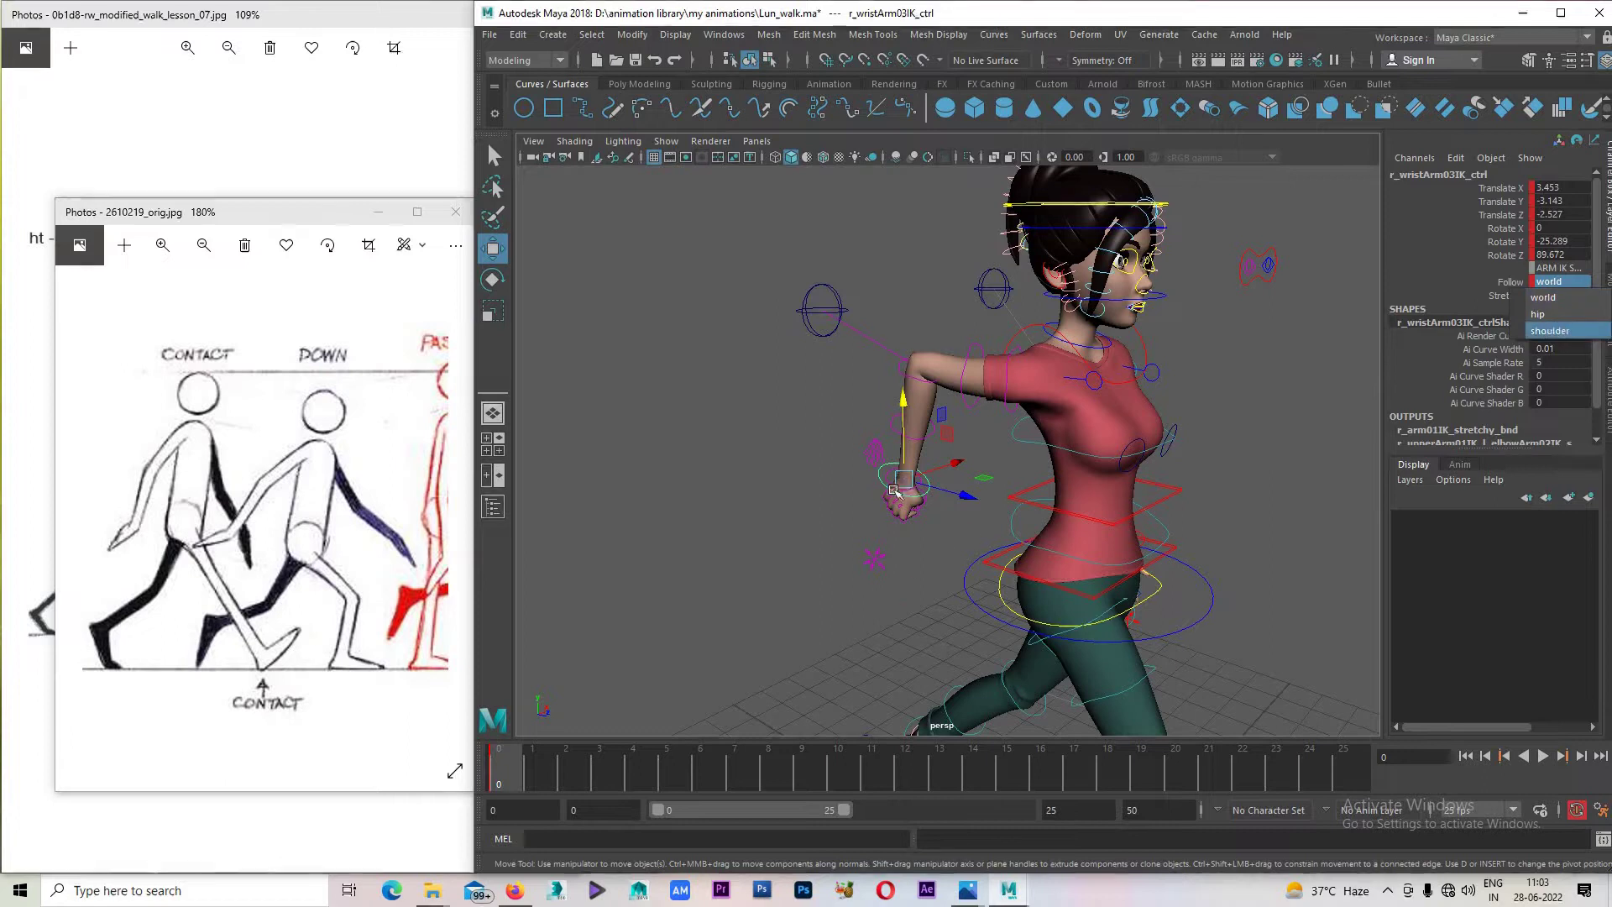
left_click(1558, 296)
left_click_drag(1092, 369, 993, 371, "alt")
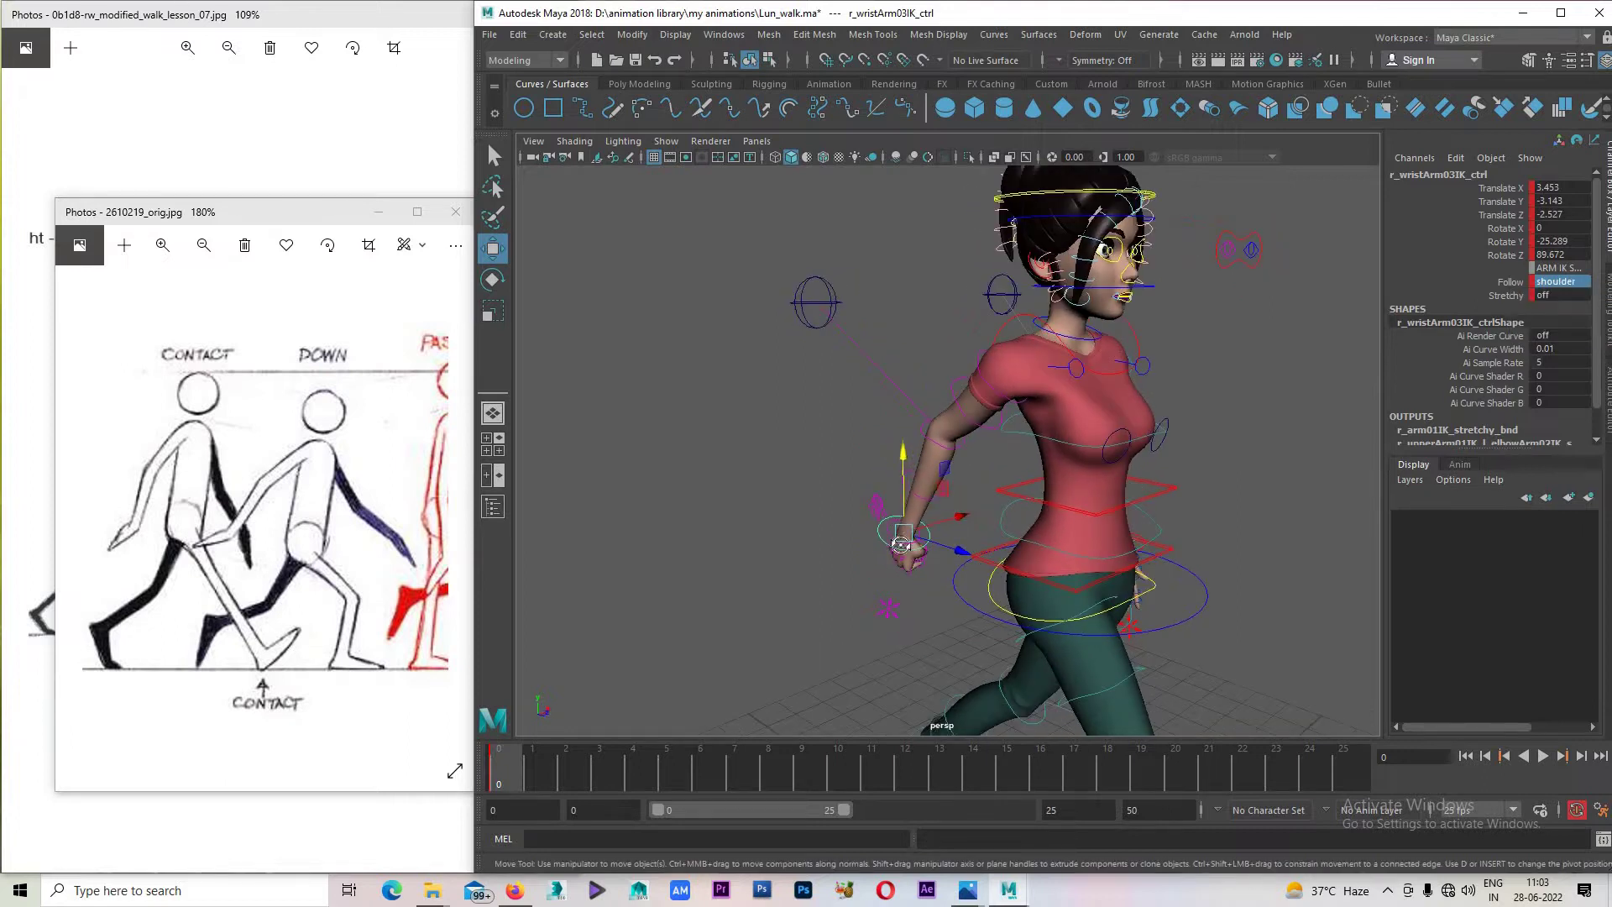
left_click_drag(968, 491, 943, 399, "alt")
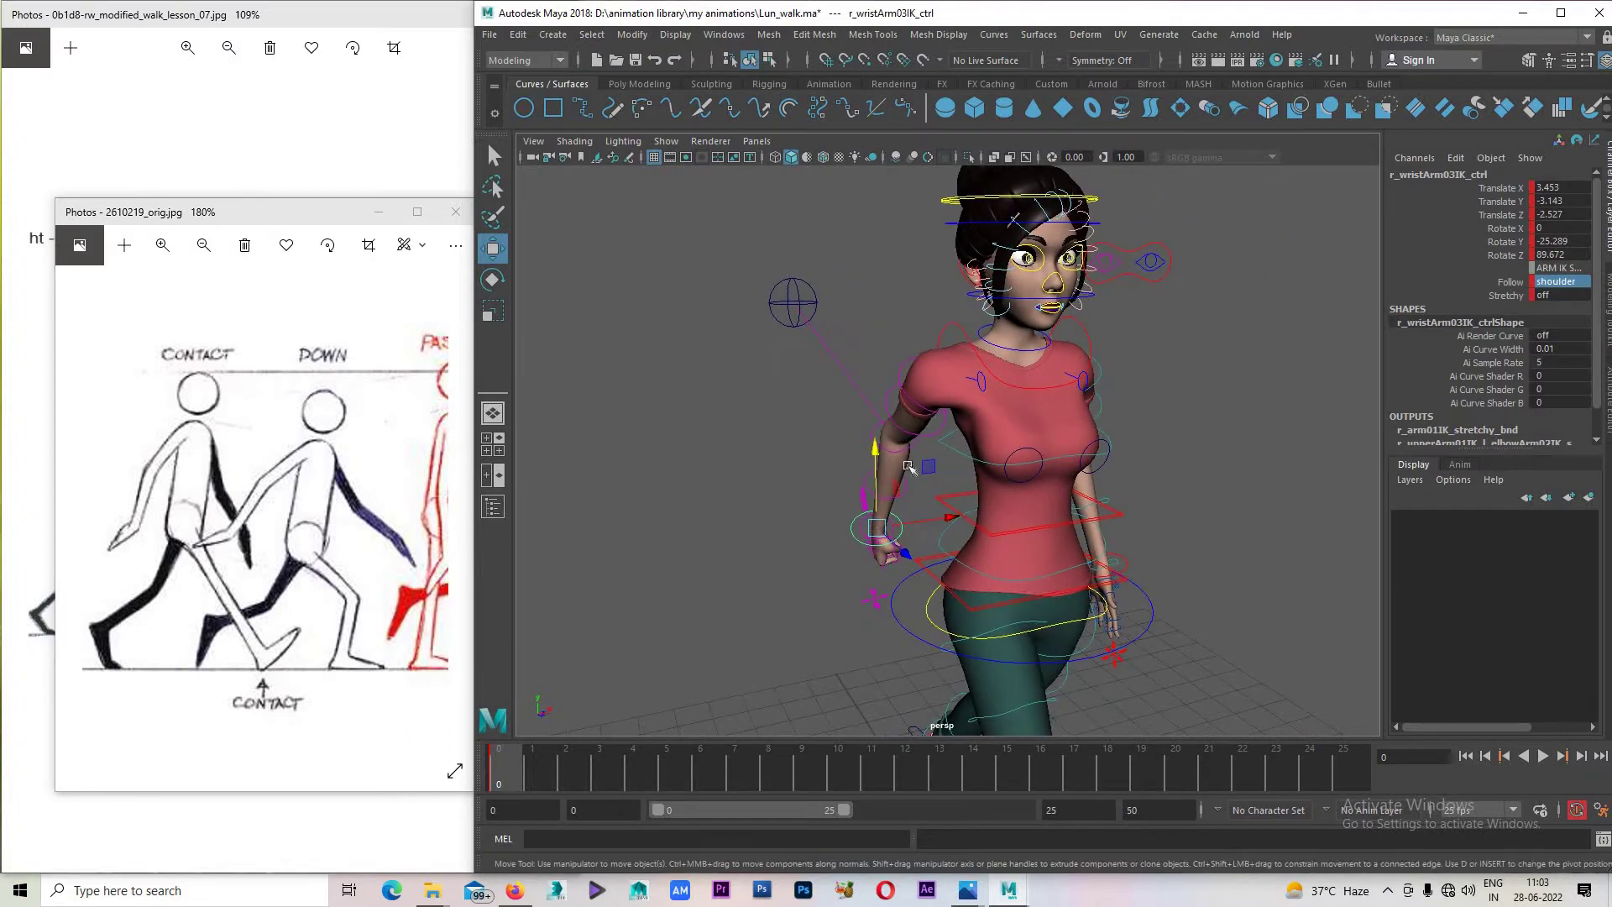
mouse_move(898, 511)
left_mouse_down("alt")
mouse_move(848, 520)
mouse_move(890, 420)
left_mouse_up("alt")
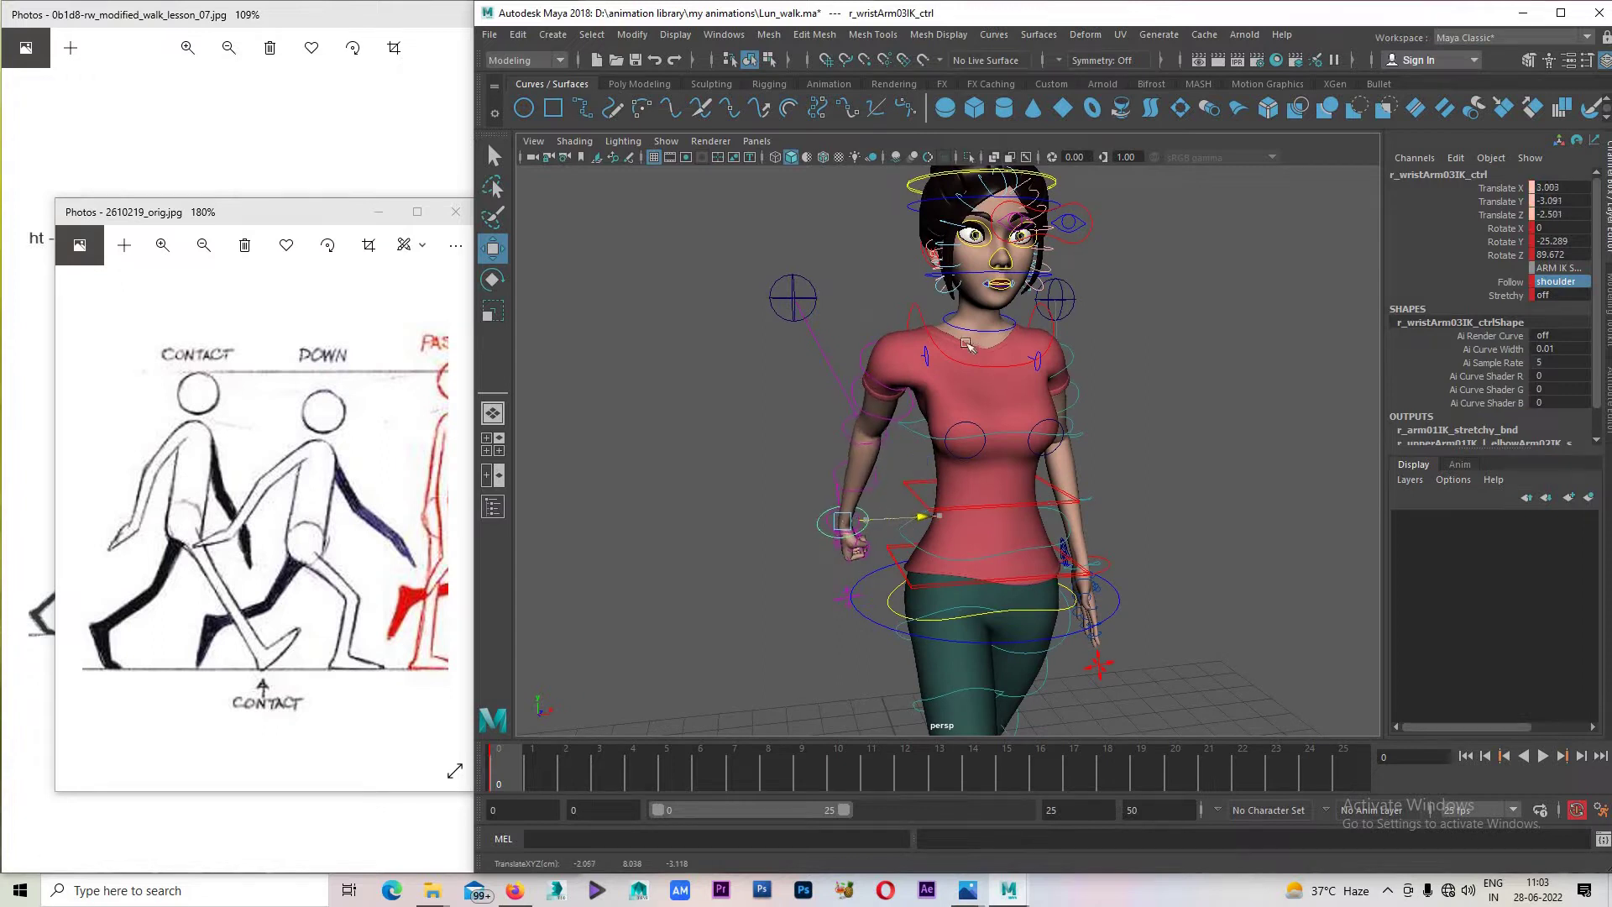
left_click_drag(926, 363, 984, 357)
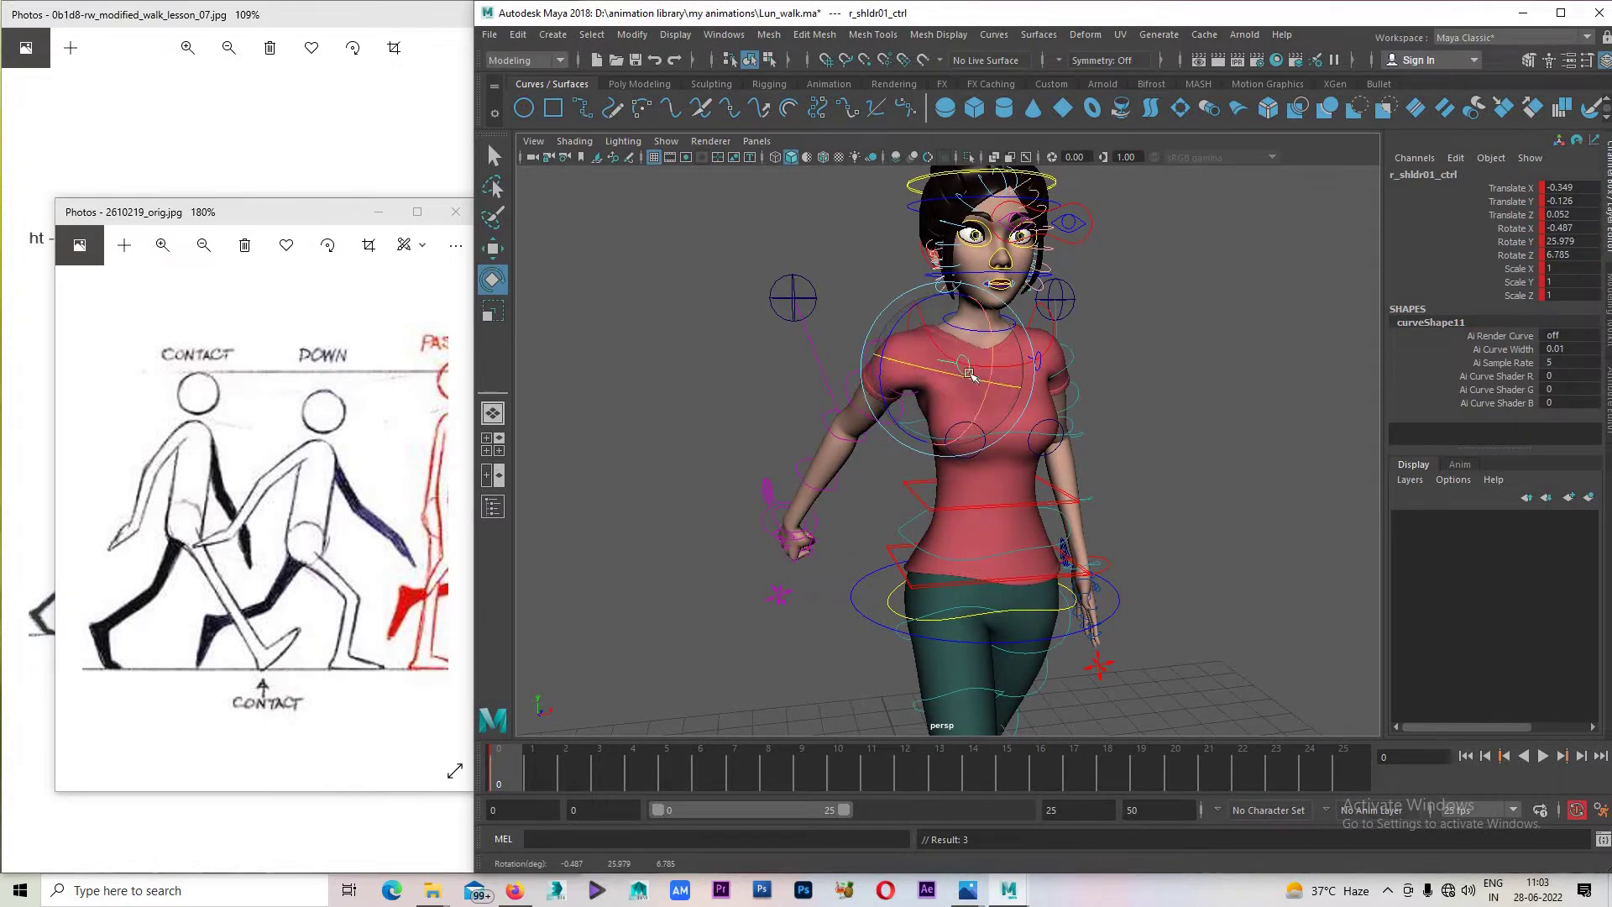
mouse_move(984, 358)
left_mouse_down()
mouse_move(940, 386)
mouse_move(1159, 392)
mouse_move(1149, 430)
mouse_move(738, 605)
left_mouse_up()
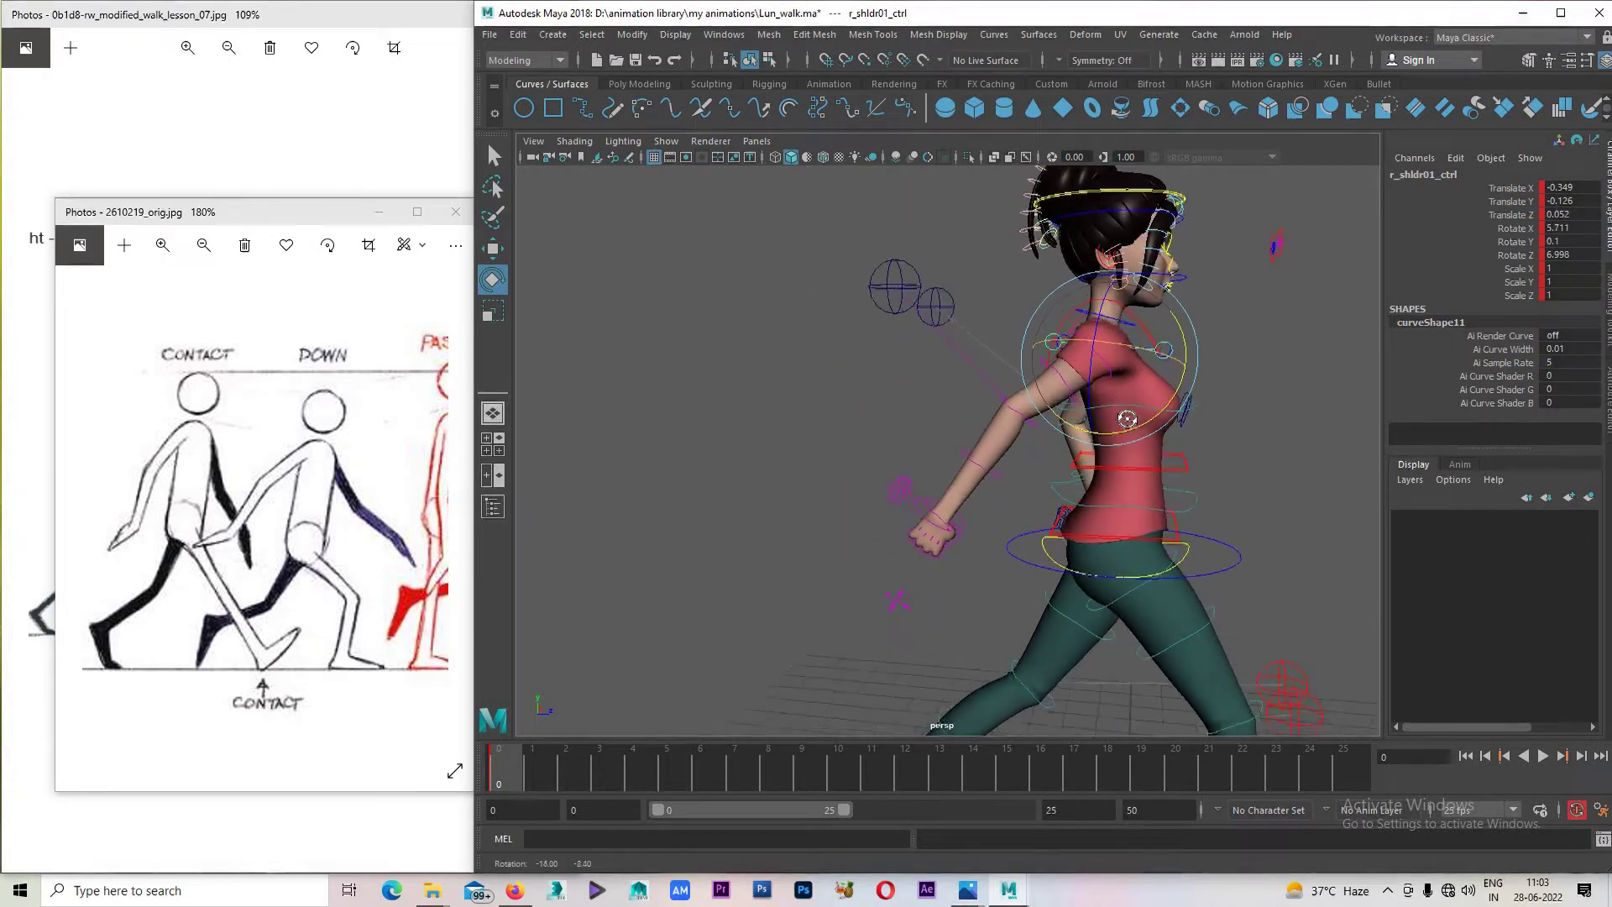
In side view, rotate the right wrist IK to X 16.756, Y -19.65, Z 91.55 and save Lun_walk.ma.
key("space")
key("space")
right_click_drag(901, 491, 779, 455, "alt")
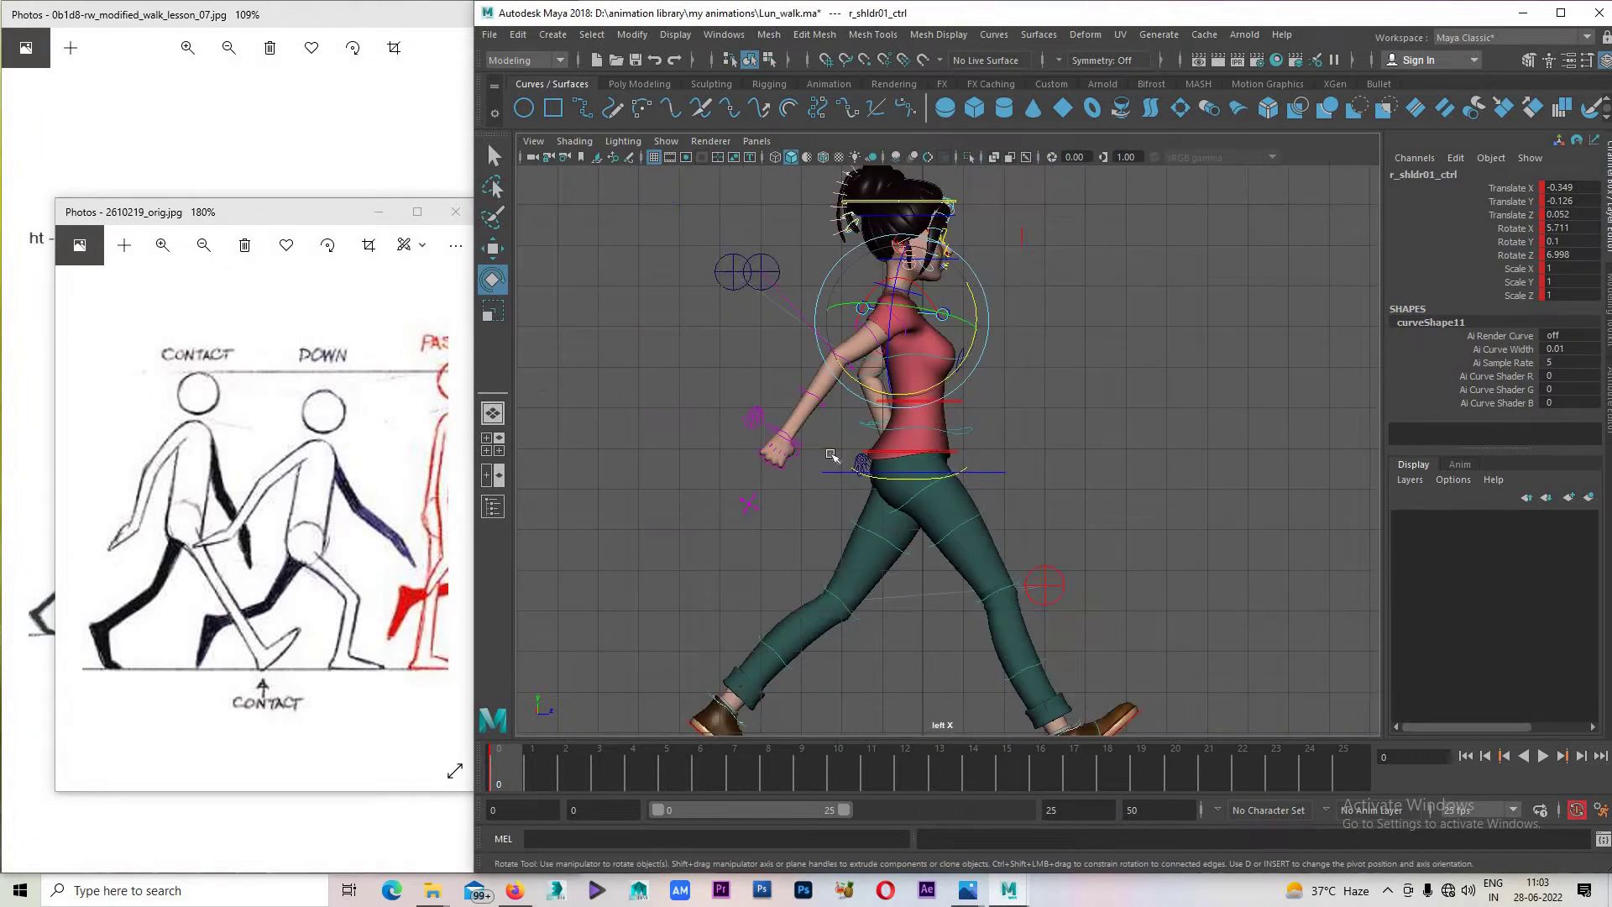
left_click(764, 433)
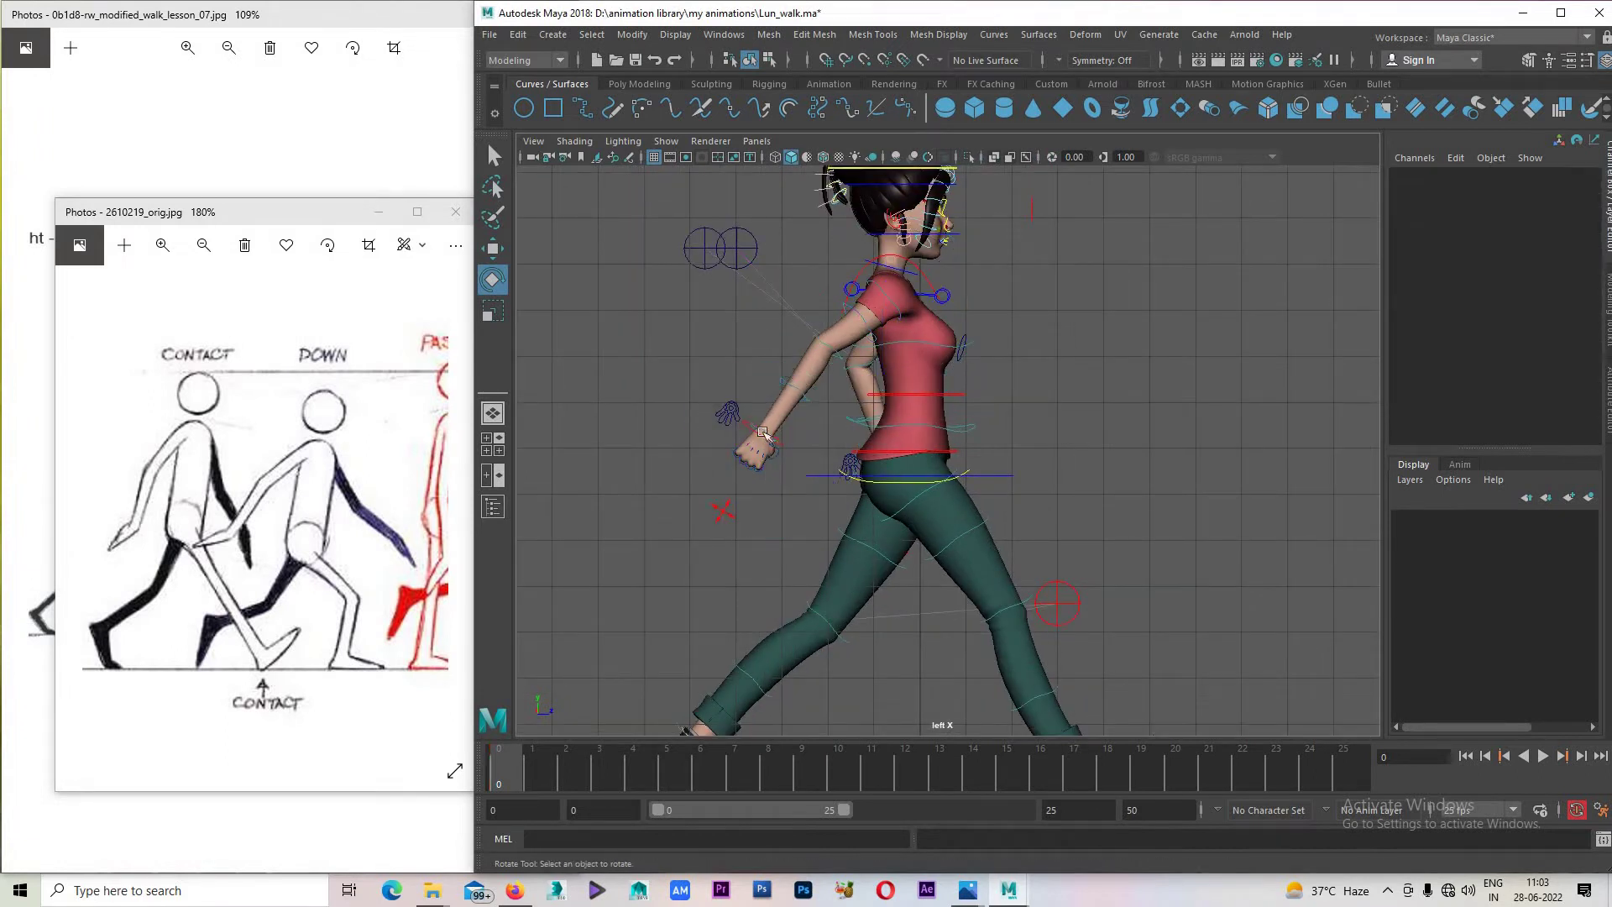
left_click(780, 442)
mouse_move(781, 445)
left_mouse_down()
mouse_move(811, 463)
mouse_move(779, 367)
mouse_move(810, 438)
left_mouse_up()
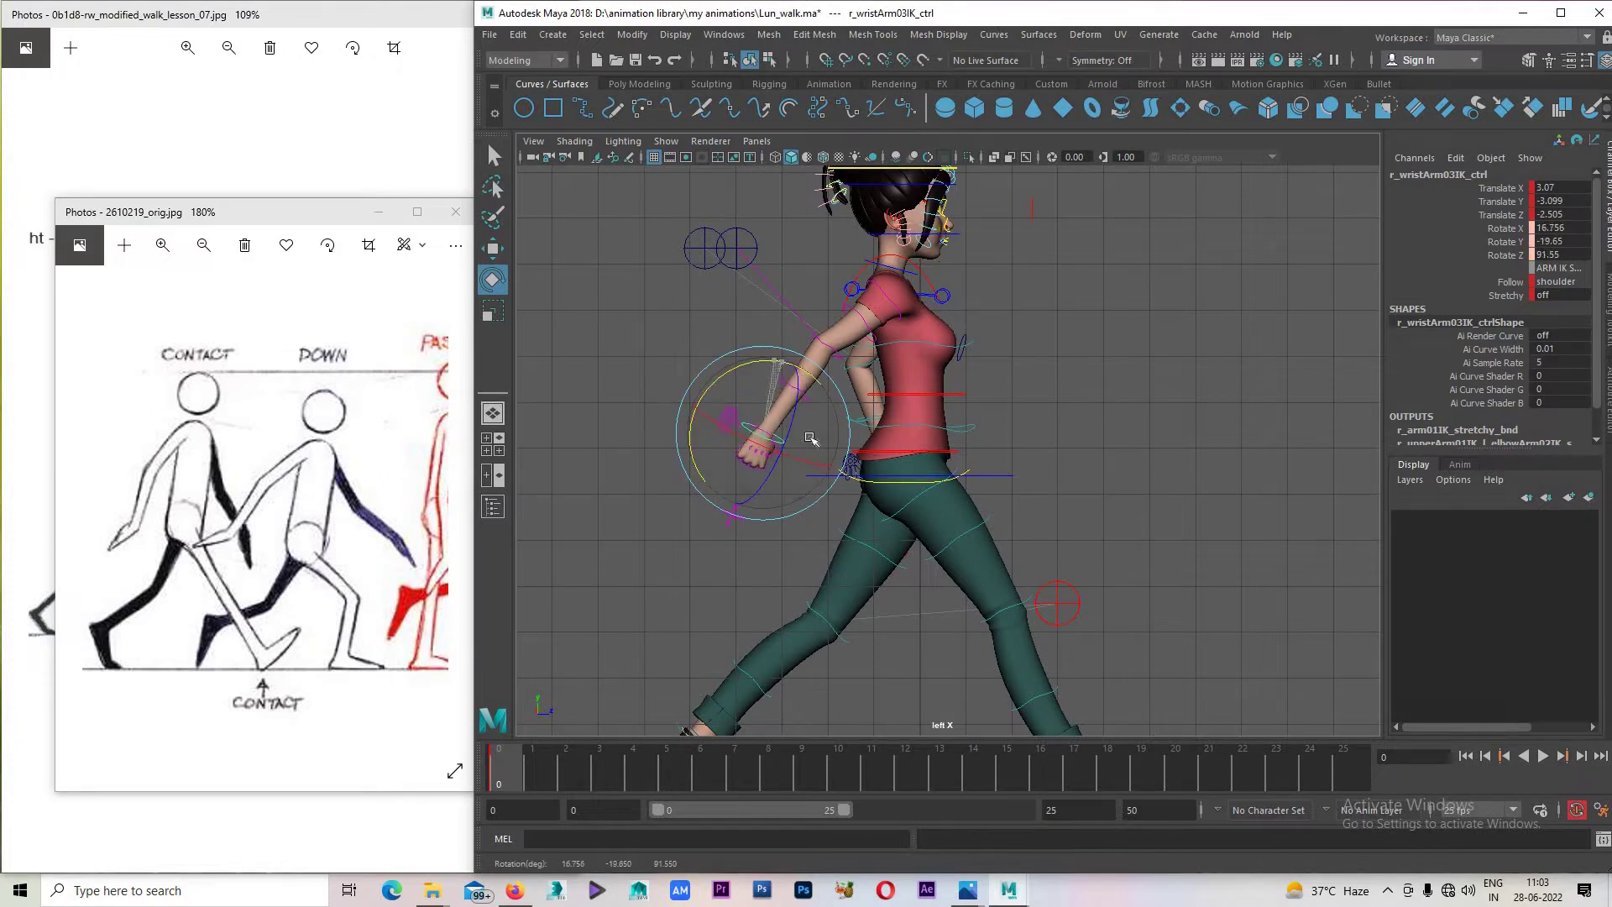
key("ctrl+s")
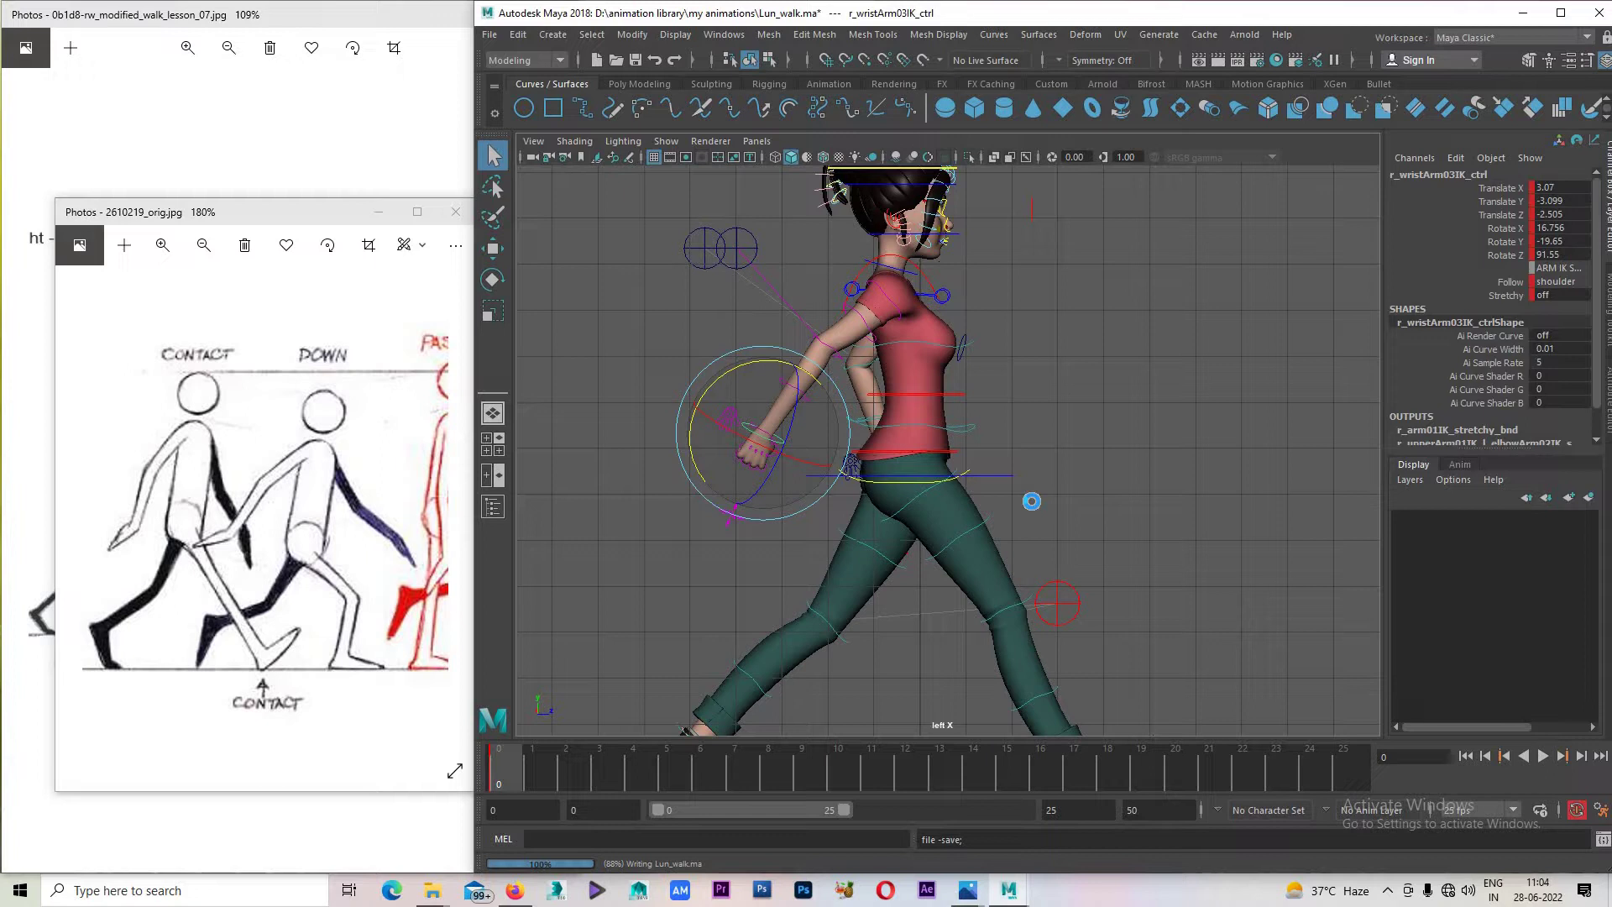
key("space")
key("space")
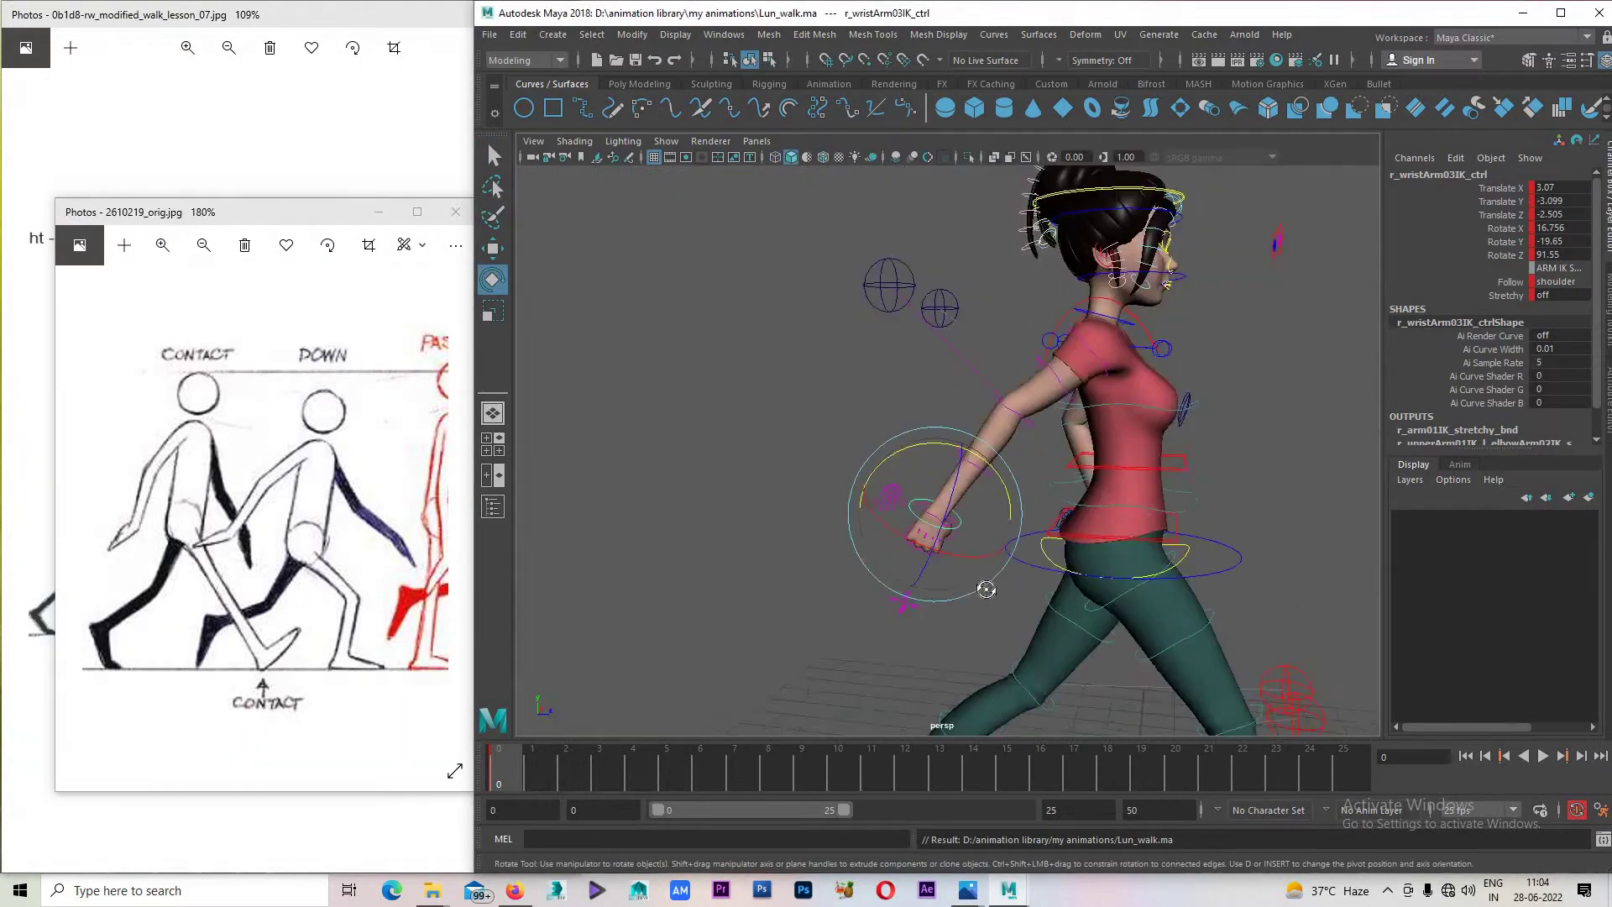
Set l_finger01Straight_ctrl's Fist to 10 to curl the left hand.
key("e")
mouse_move(1032, 502)
left_mouse_down("alt")
mouse_move(829, 590)
mouse_move(881, 579)
left_mouse_up("alt")
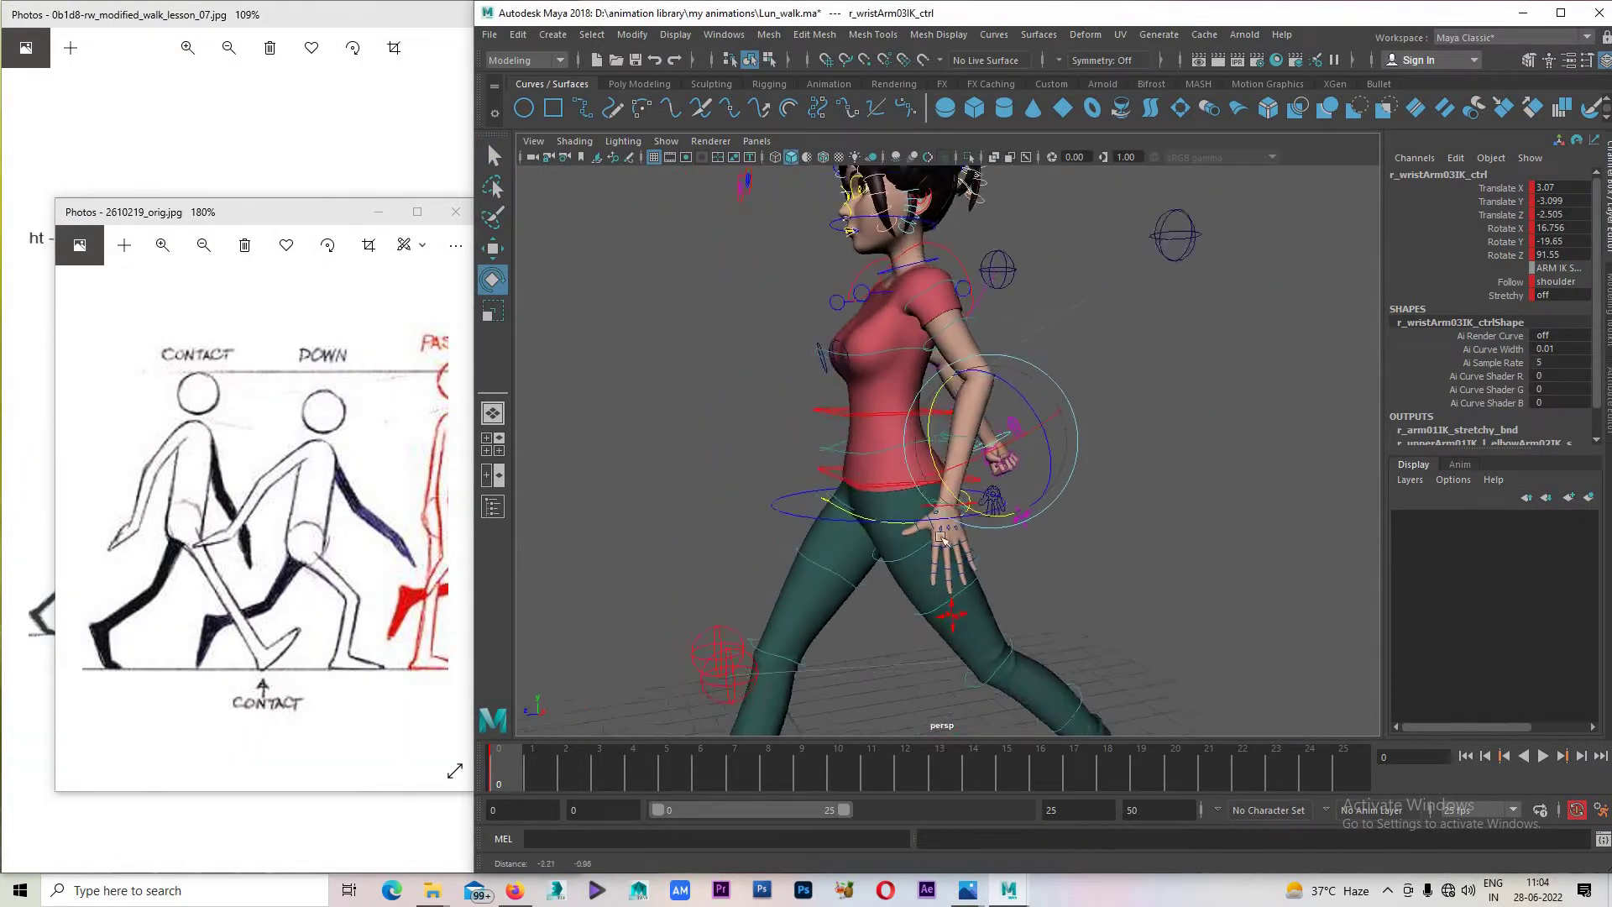
right_click_drag(881, 580, 1034, 558, "alt")
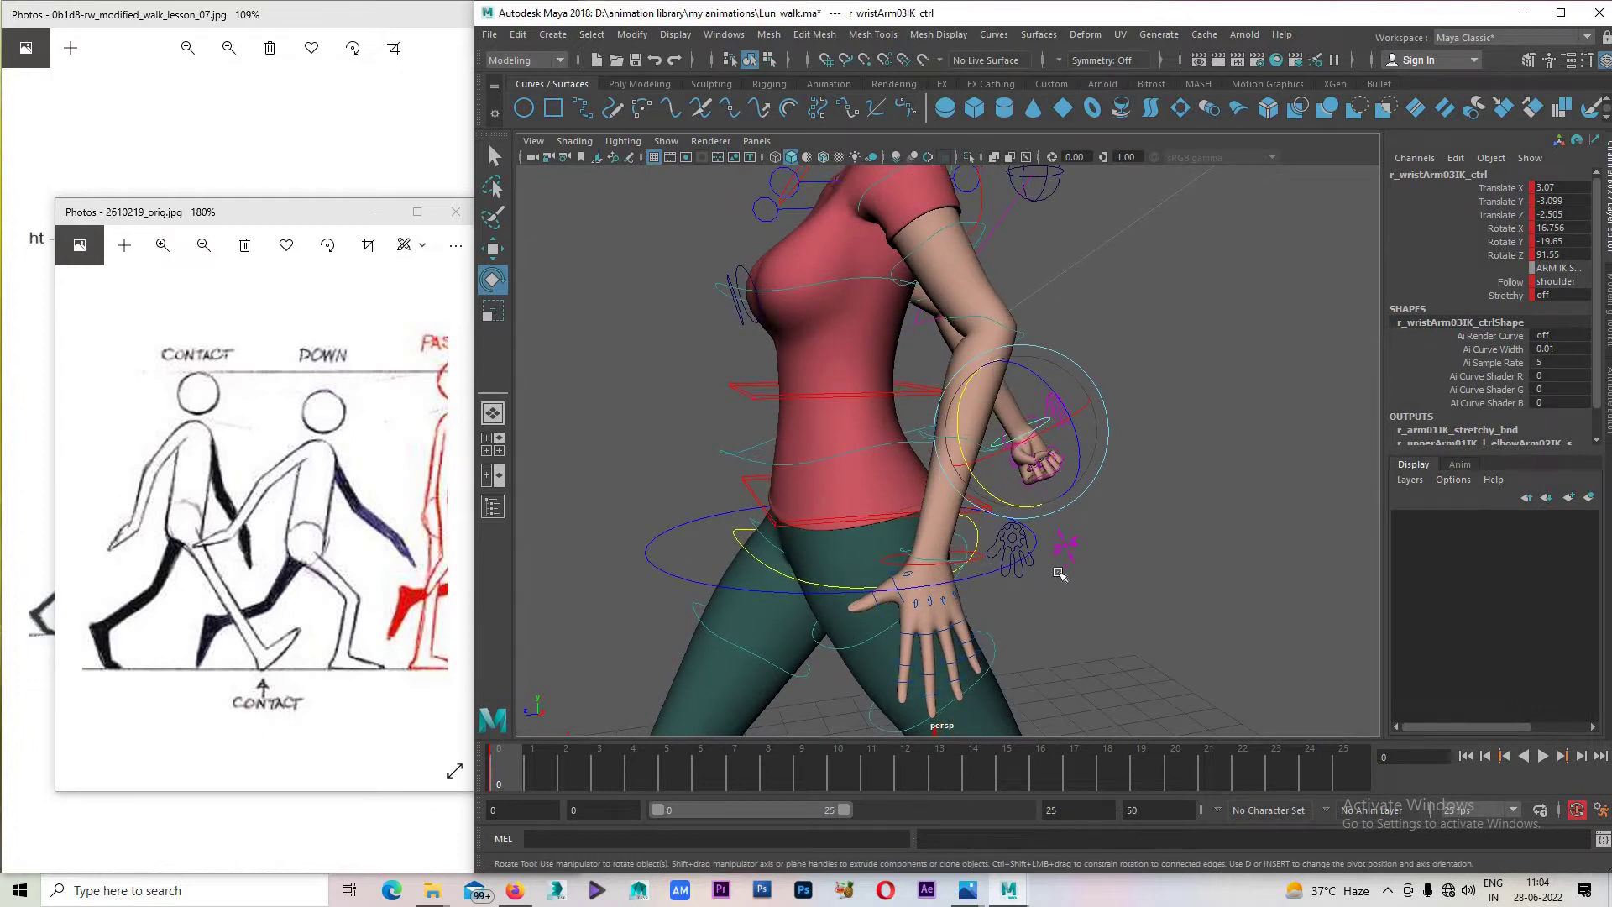
left_click_drag(1004, 581, 1017, 571, "alt")
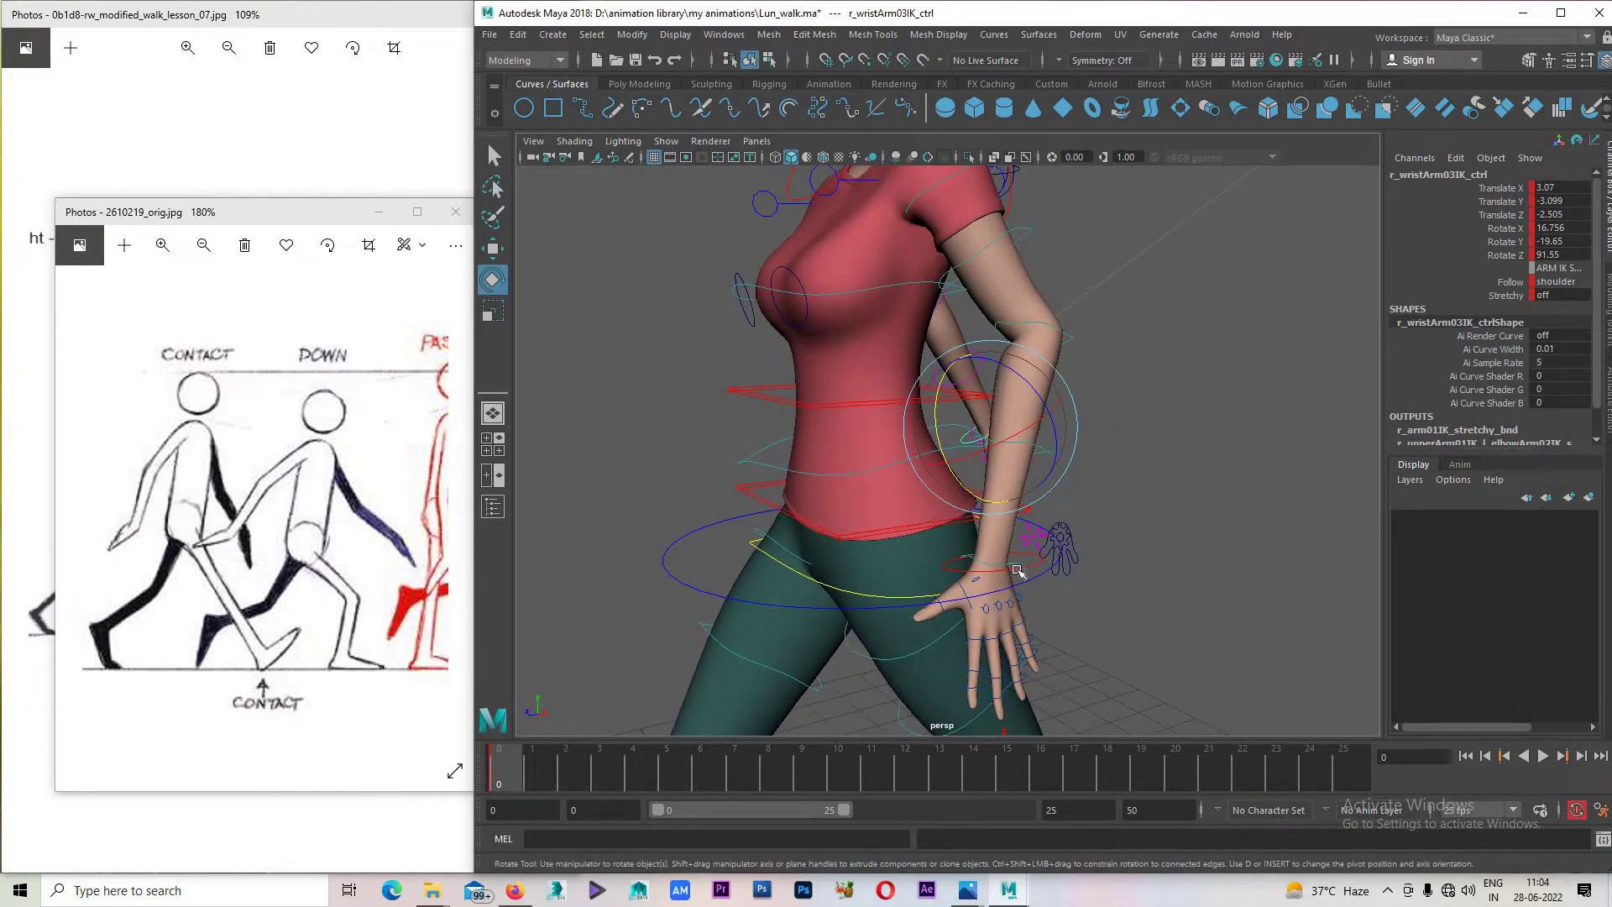
middle_click_drag(1044, 605, 1077, 403, "alt")
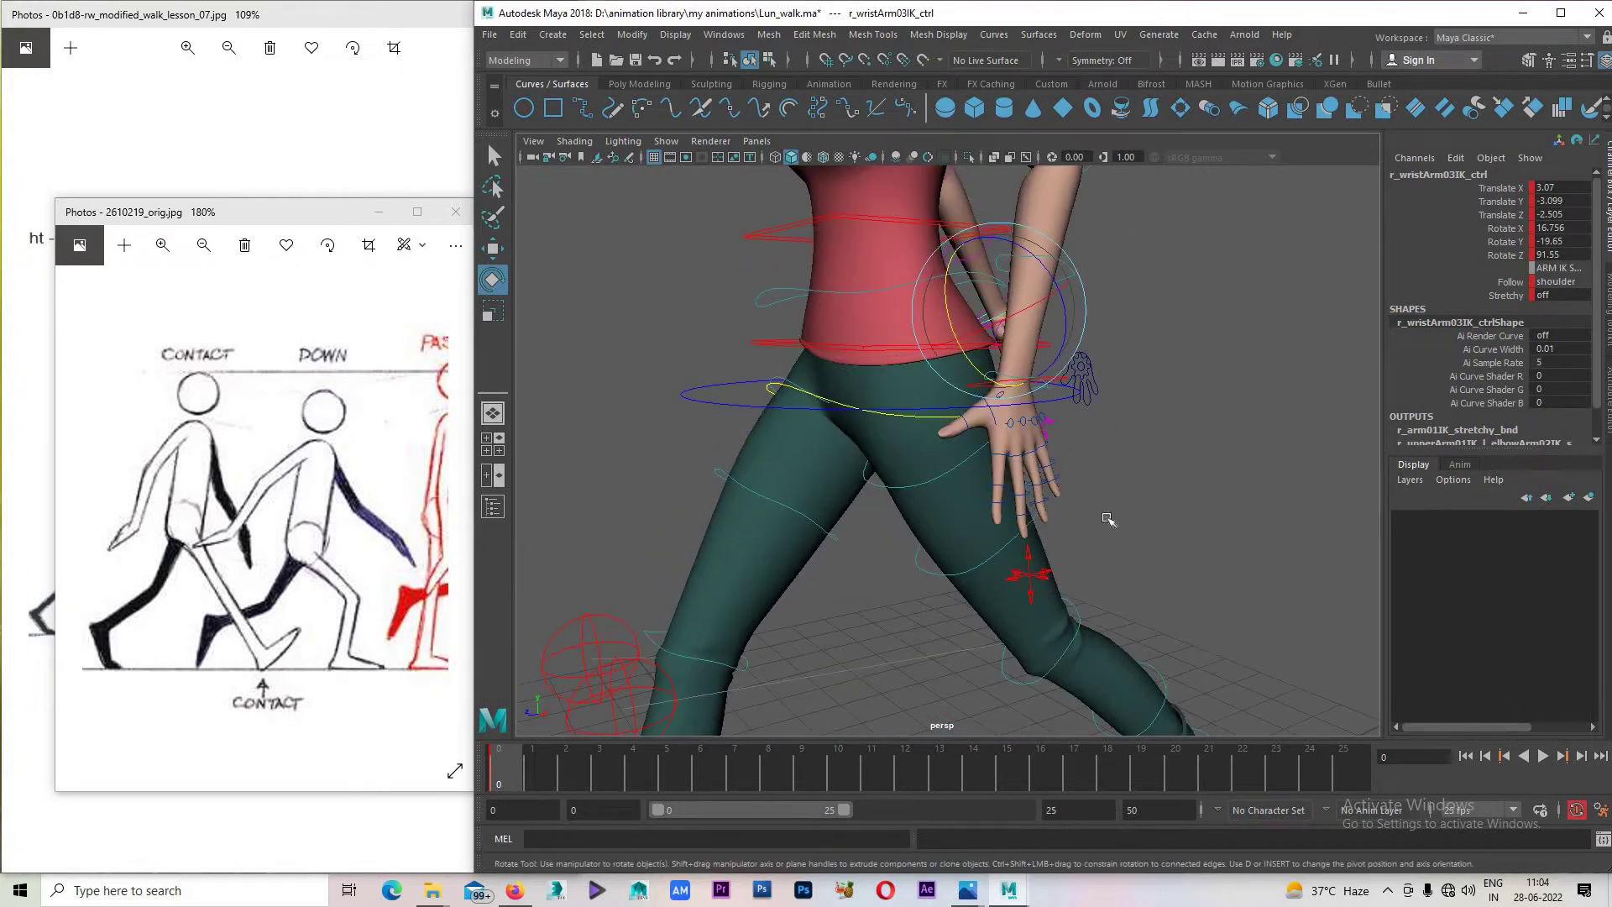
left_click(1037, 580)
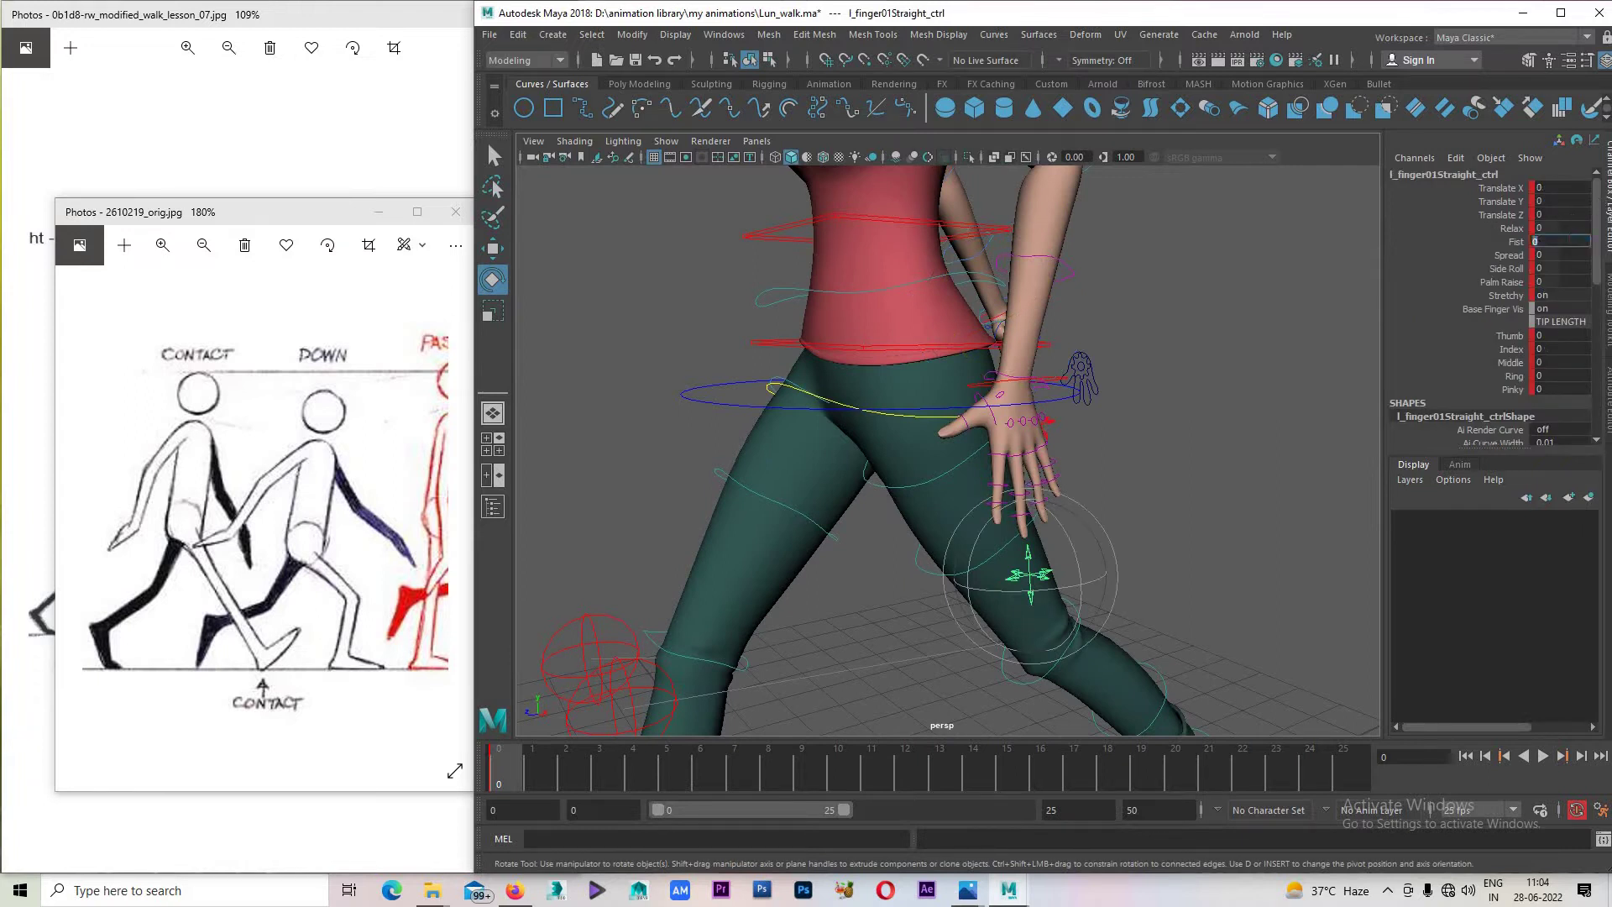
type("10")
key("Return")
mouse_move(1018, 433)
left_mouse_down("alt")
mouse_move(964, 466)
mouse_move(972, 377)
mouse_move(739, 314)
mouse_move(719, 357)
left_mouse_up("alt")
left_click(995, 454)
Rotate and raise the left wrist IK, then rotate the left shoulder to swing the arm.
key("w")
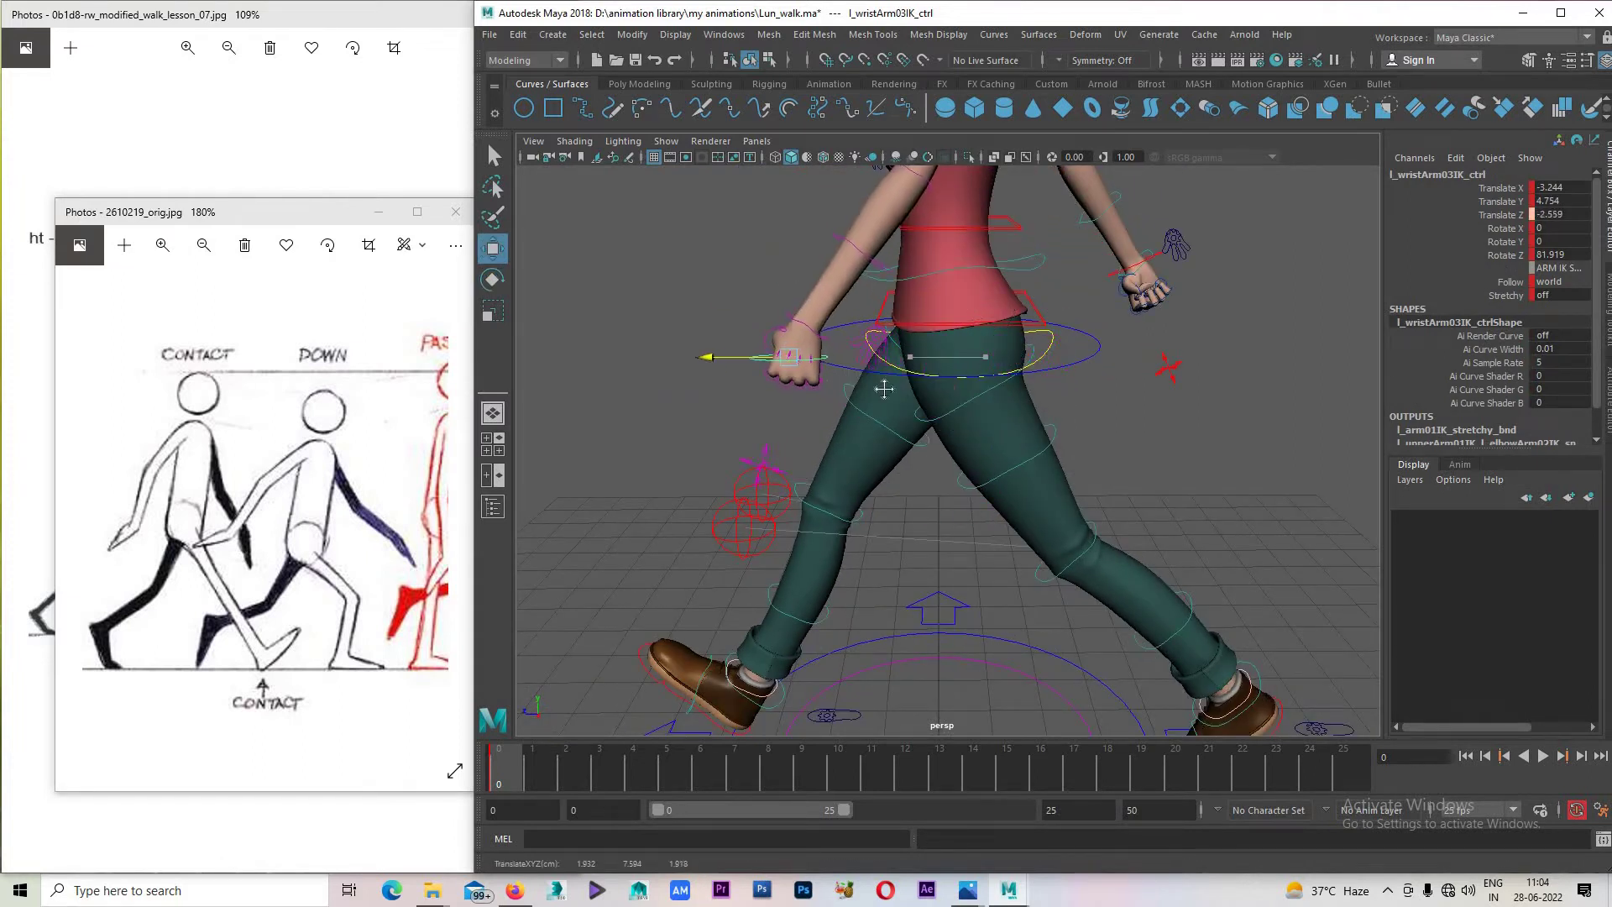
scroll(882, 378, "up", 3)
key("e")
left_click_drag(1014, 581, 974, 588)
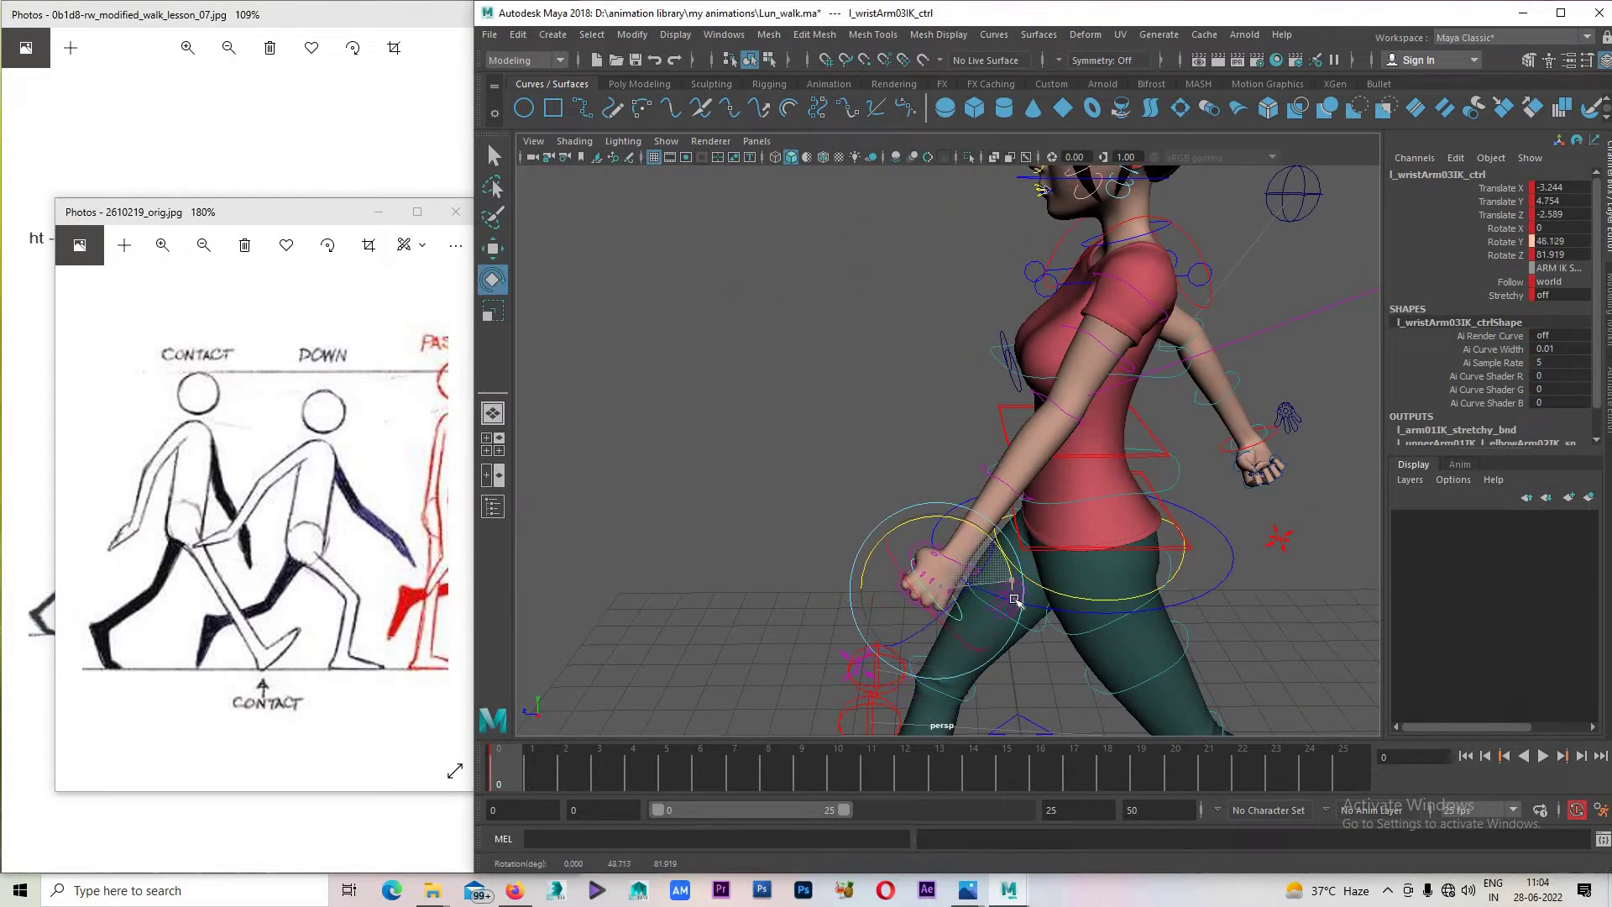
key("w")
left_click_drag(943, 497, 944, 440)
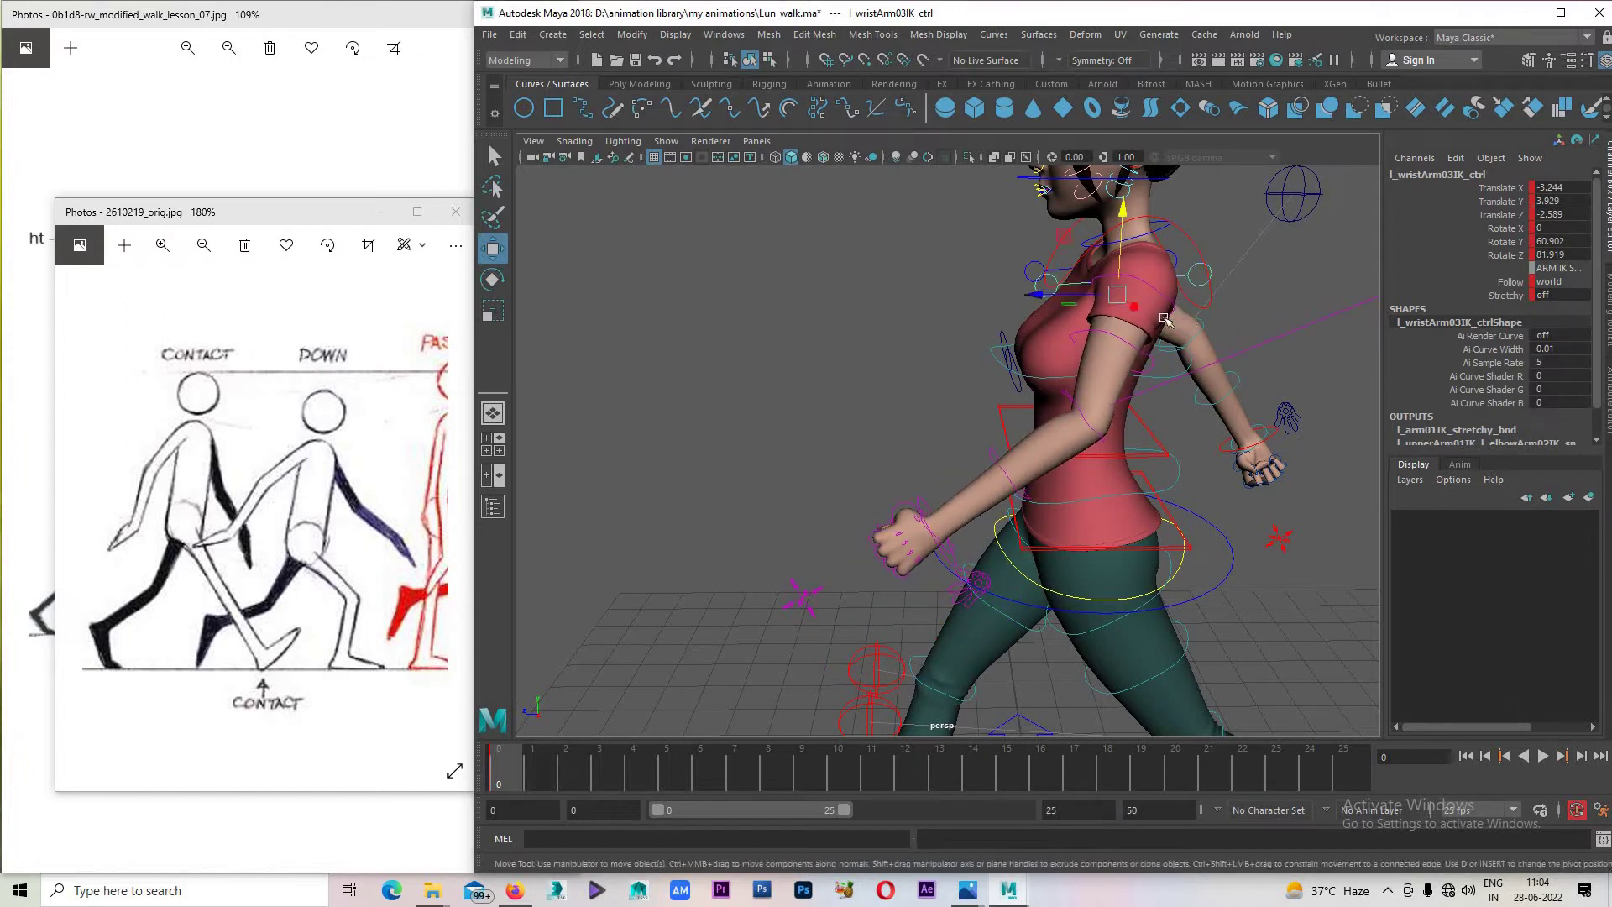
left_click(1187, 273)
key("e")
mouse_move(1175, 277)
left_mouse_down()
mouse_move(1074, 276)
mouse_move(1161, 245)
left_mouse_up()
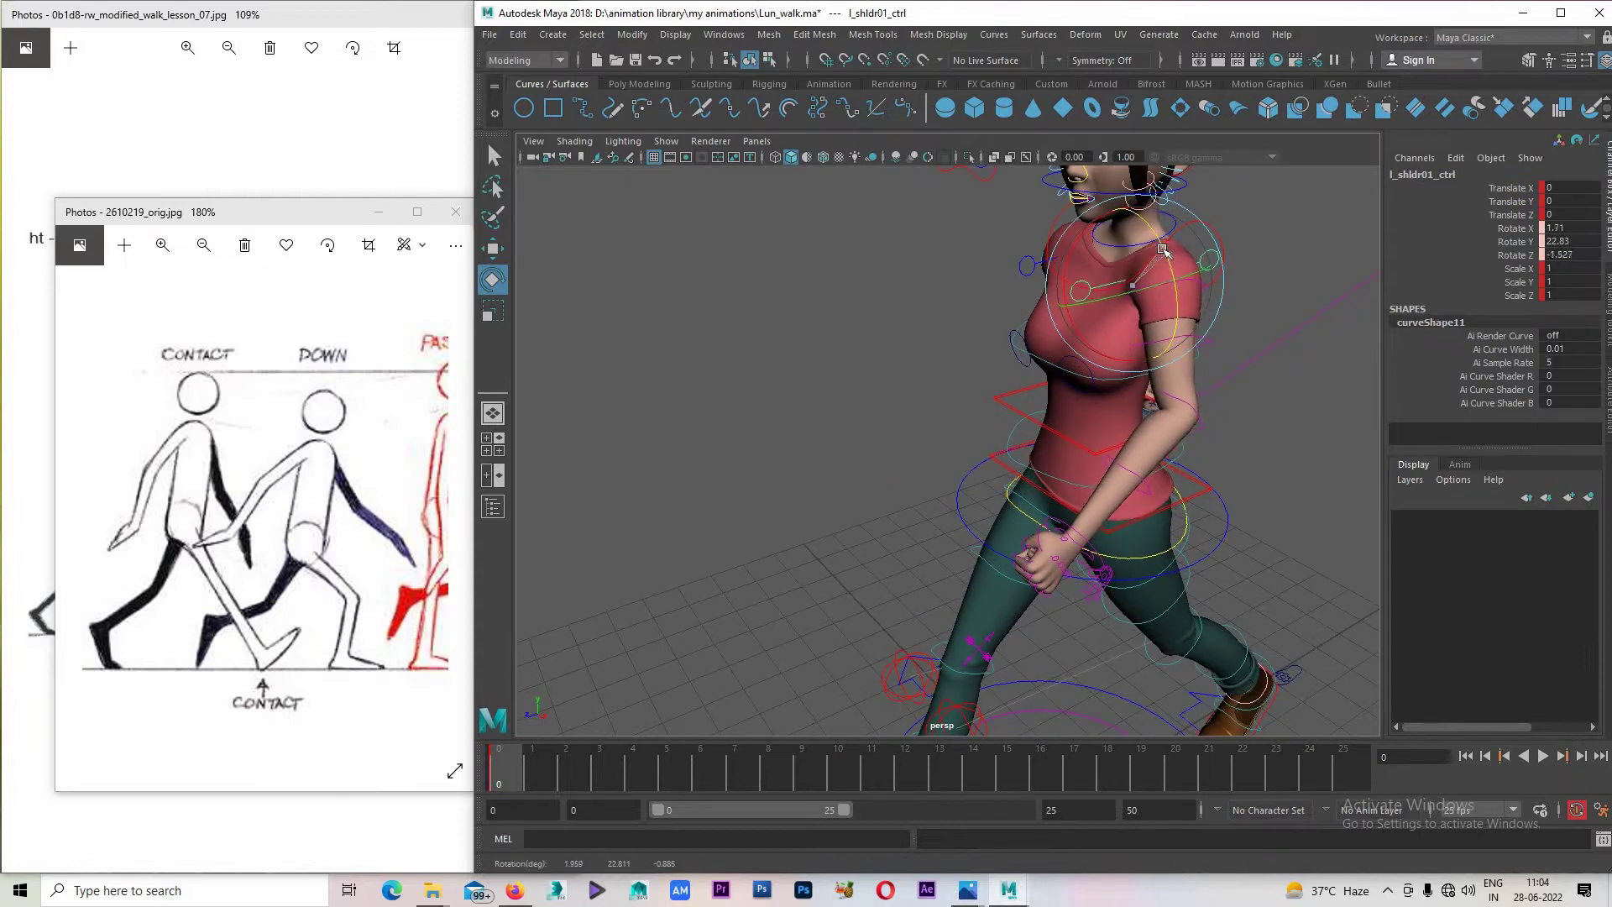
Make the left wrist IK follow the shoulder and move the wrist up.
left_click(1098, 549)
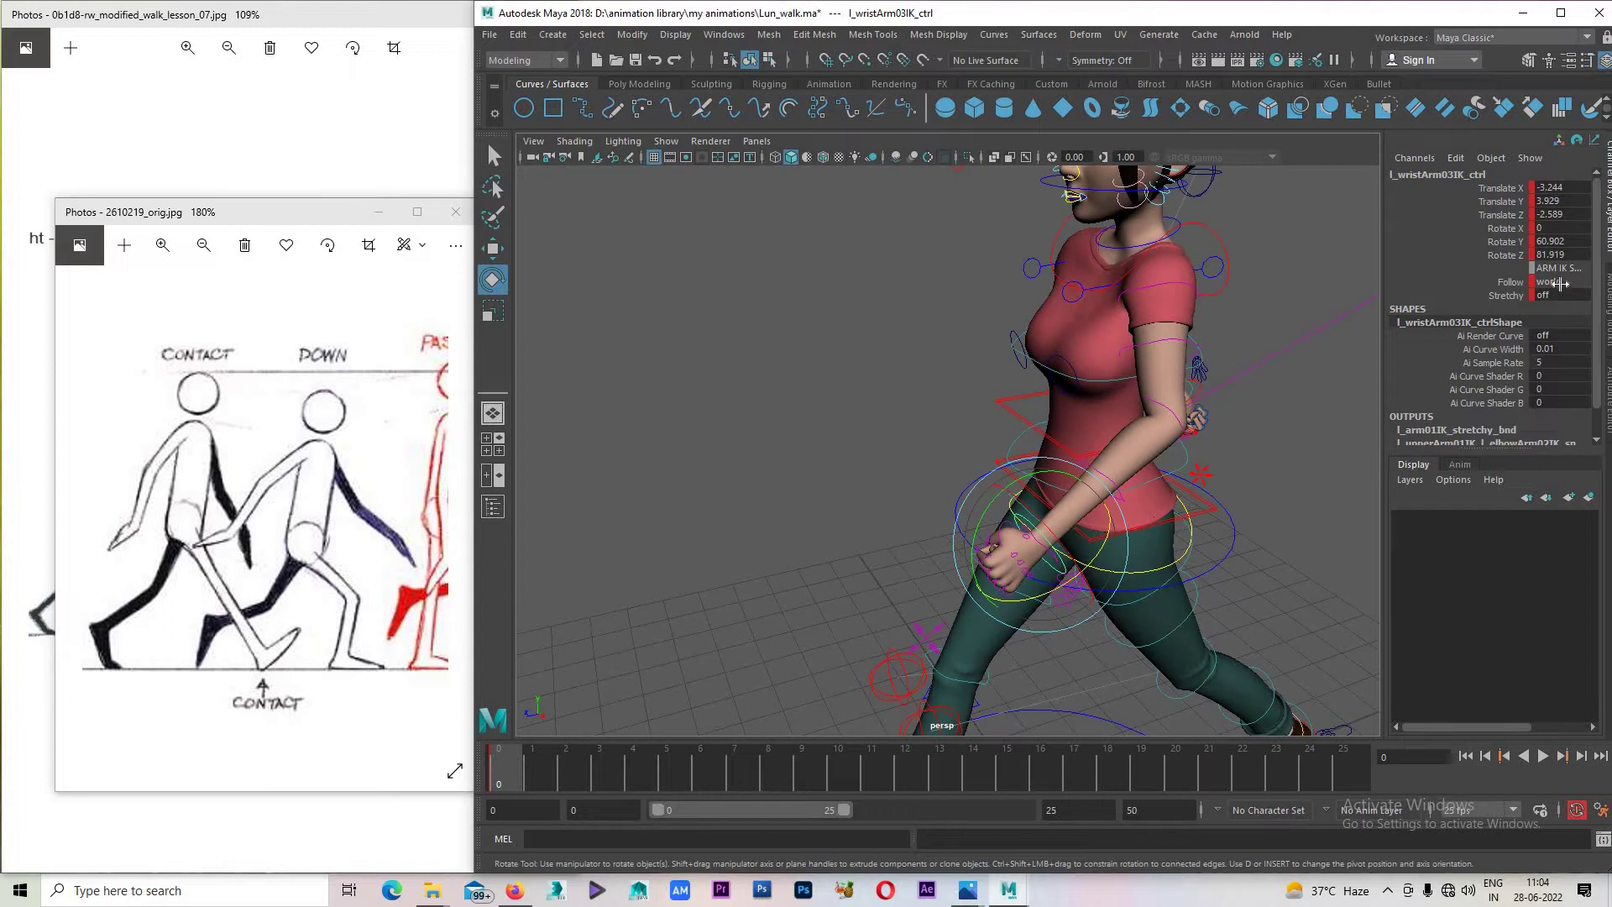
left_click(1559, 284)
left_click(1558, 324)
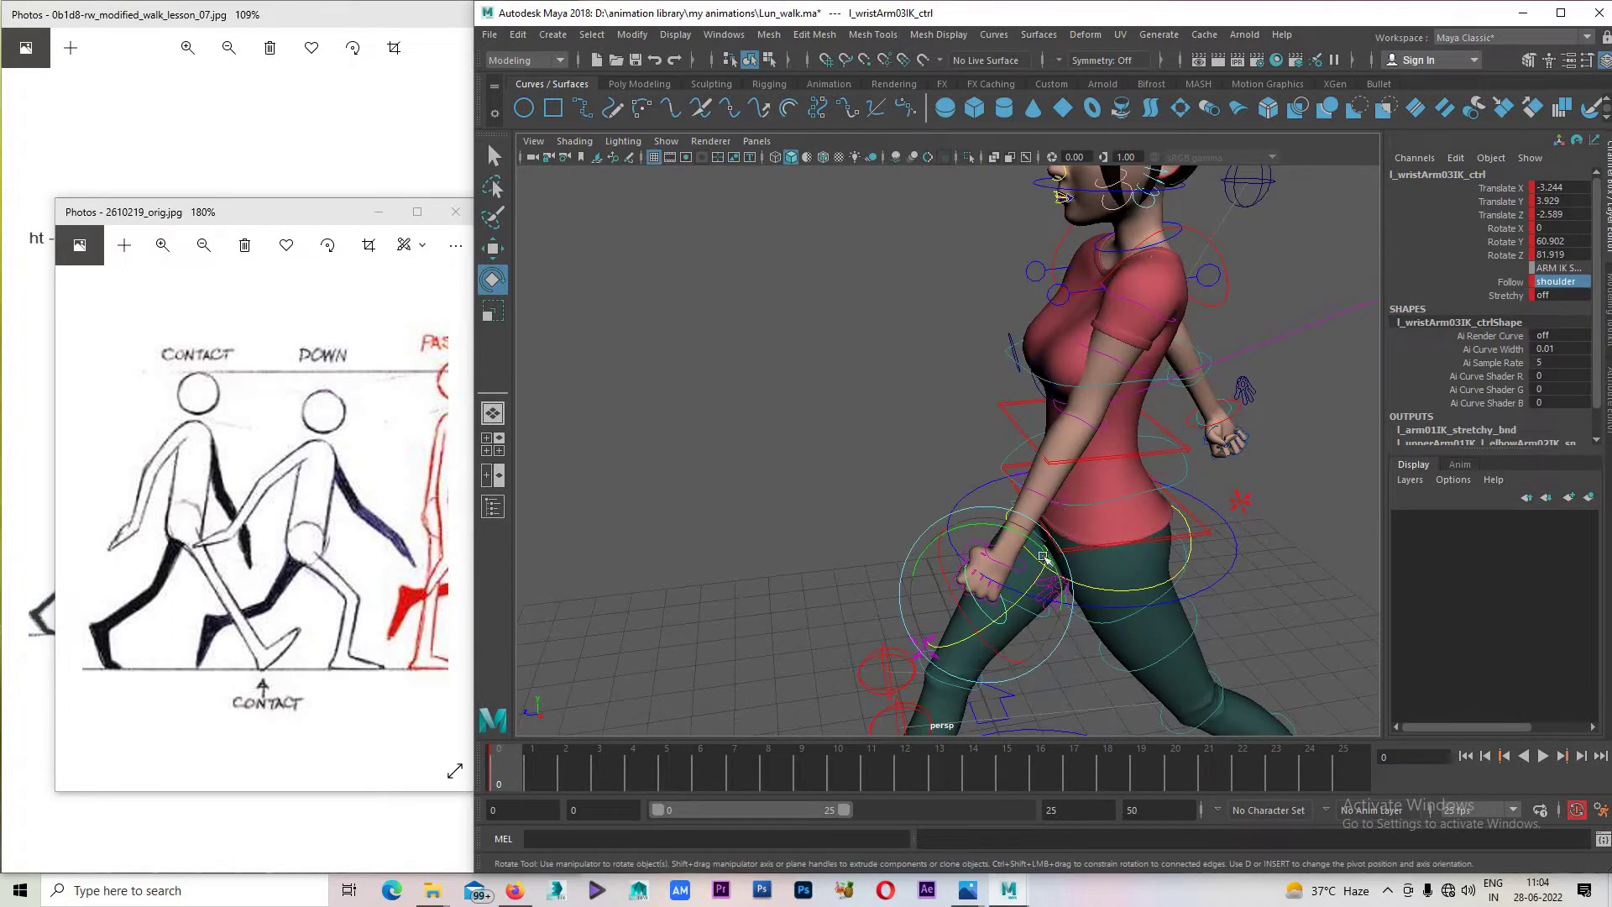
key("w")
mouse_move(982, 495)
left_mouse_down()
mouse_move(982, 450)
mouse_move(1163, 304)
left_mouse_up()
mouse_move(1222, 360)
left_mouse_down("alt")
mouse_move(1229, 275)
mouse_move(1122, 216)
mouse_move(1198, 356)
mouse_move(1275, 353)
mouse_move(1142, 311)
mouse_move(1082, 312)
mouse_move(1068, 257)
mouse_move(1011, 349)
mouse_move(1206, 356)
mouse_move(1226, 335)
mouse_move(1112, 350)
mouse_move(1120, 362)
left_mouse_up("alt")
left_click(1219, 279)
key("e")
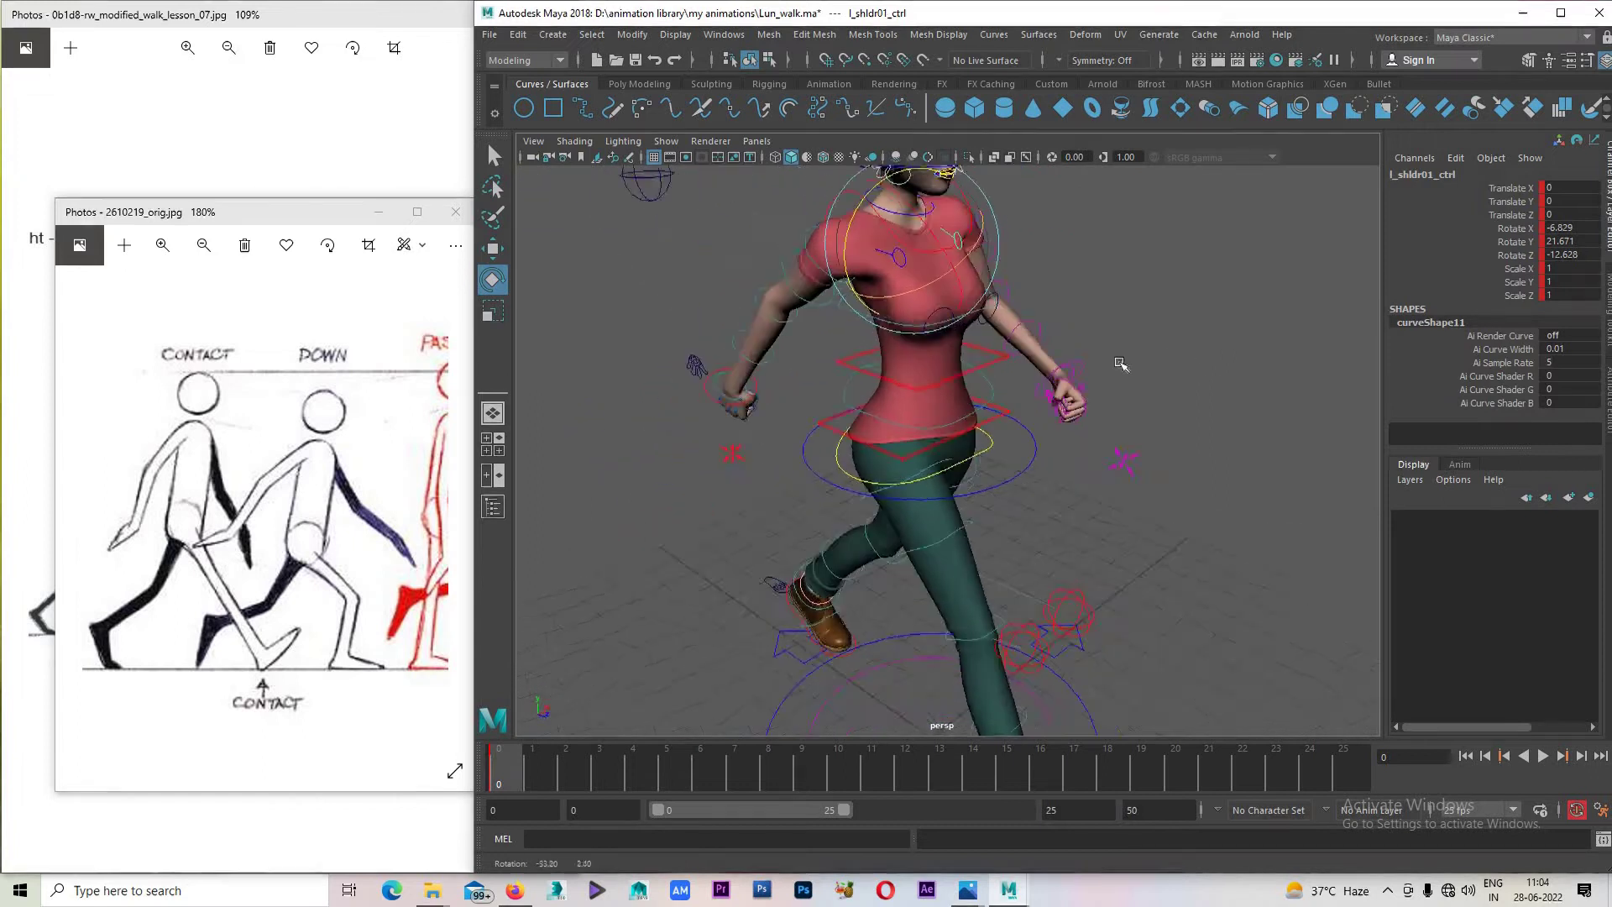
Refine the rotation of Lun's left wrist IK control.
scroll(1091, 353, "up", 3)
left_click(1056, 323)
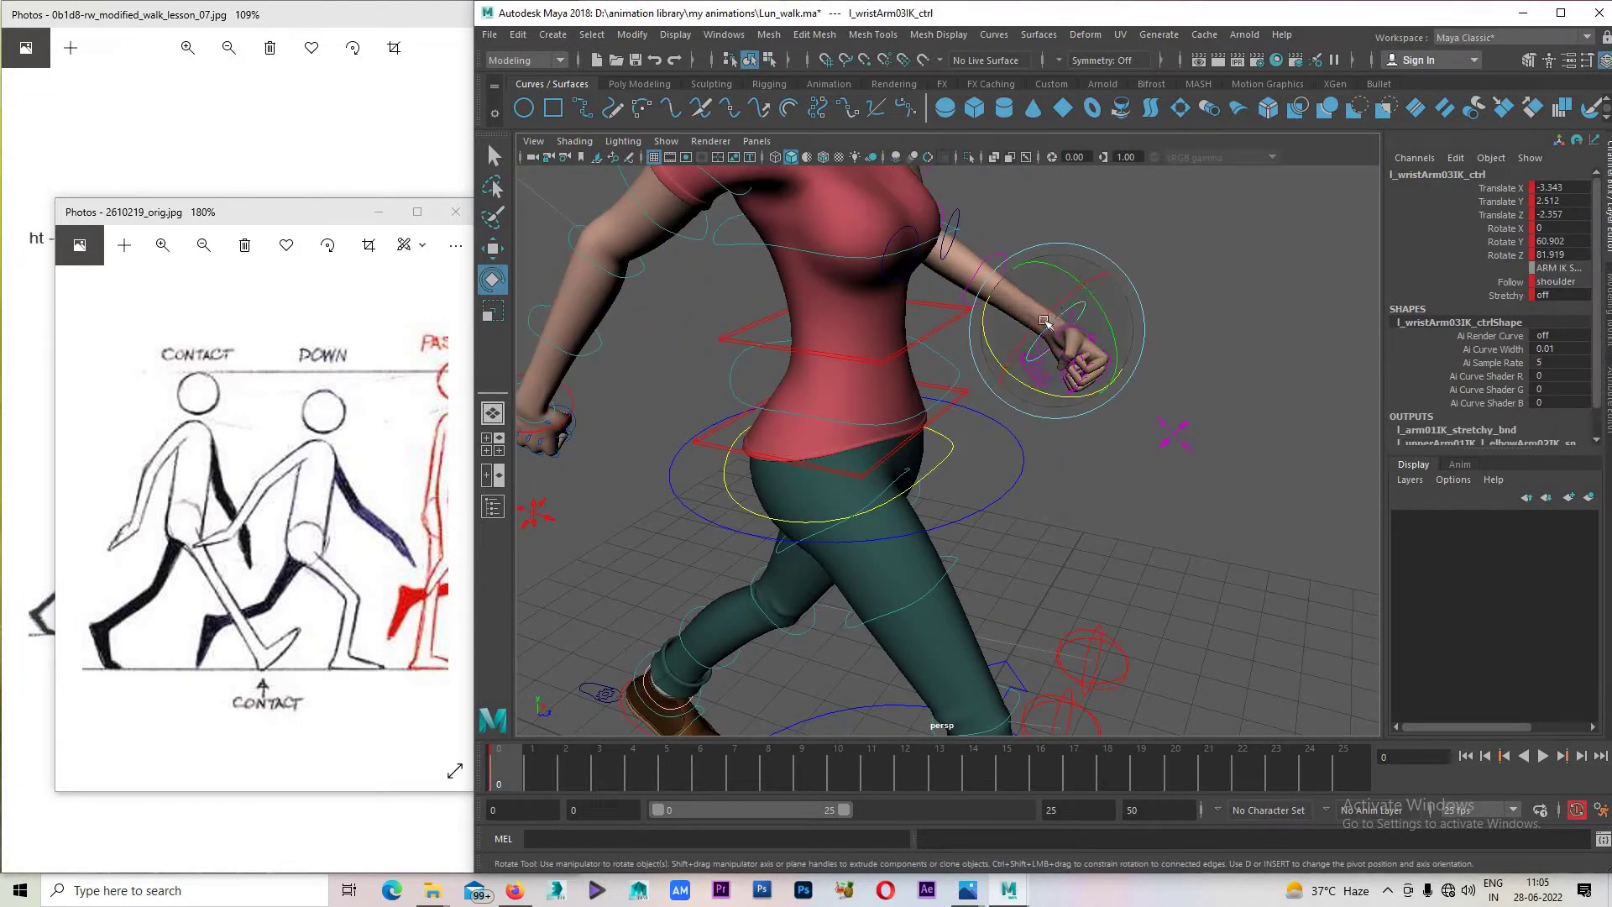
mouse_move(1050, 335)
left_mouse_down("alt")
mouse_move(1081, 357)
mouse_move(1092, 395)
mouse_move(1046, 407)
left_mouse_up("alt")
mouse_move(1046, 406)
left_mouse_down("alt")
mouse_move(1125, 349)
mouse_move(994, 436)
left_mouse_up("alt")
Adjust the right wrist IK rotation from the flat side view.
left_click_drag(858, 576, 947, 370, "alt+shift")
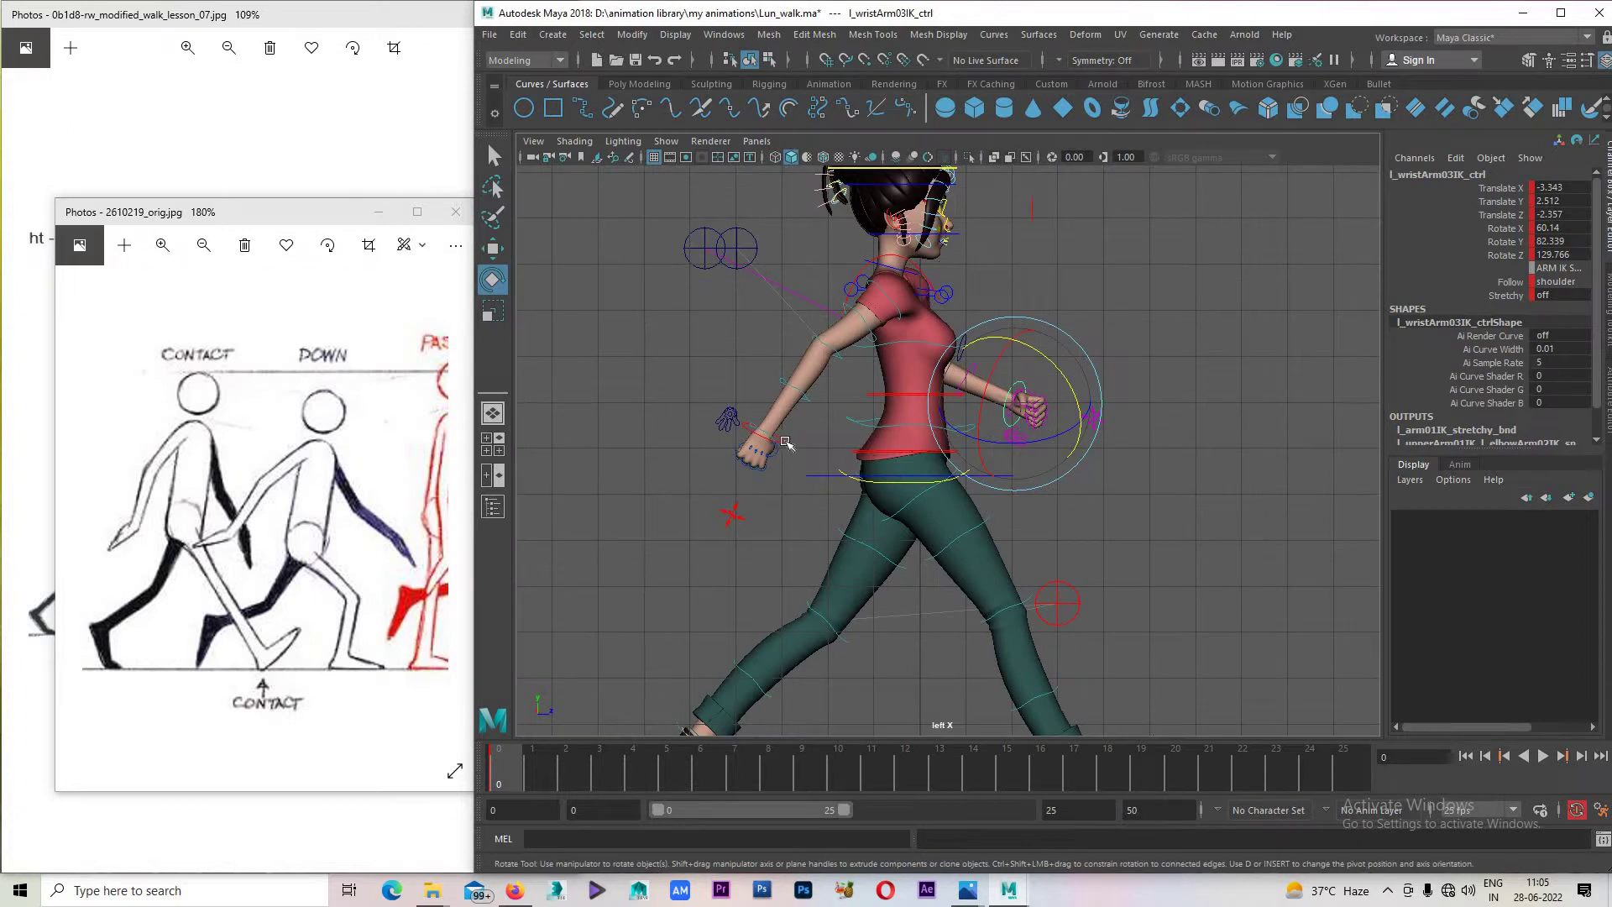
left_click(786, 443)
left_click_drag(794, 402, 748, 458)
left_click_drag(718, 382, 724, 403)
scroll(917, 295, "down", 1)
scroll(917, 296, "down", 1)
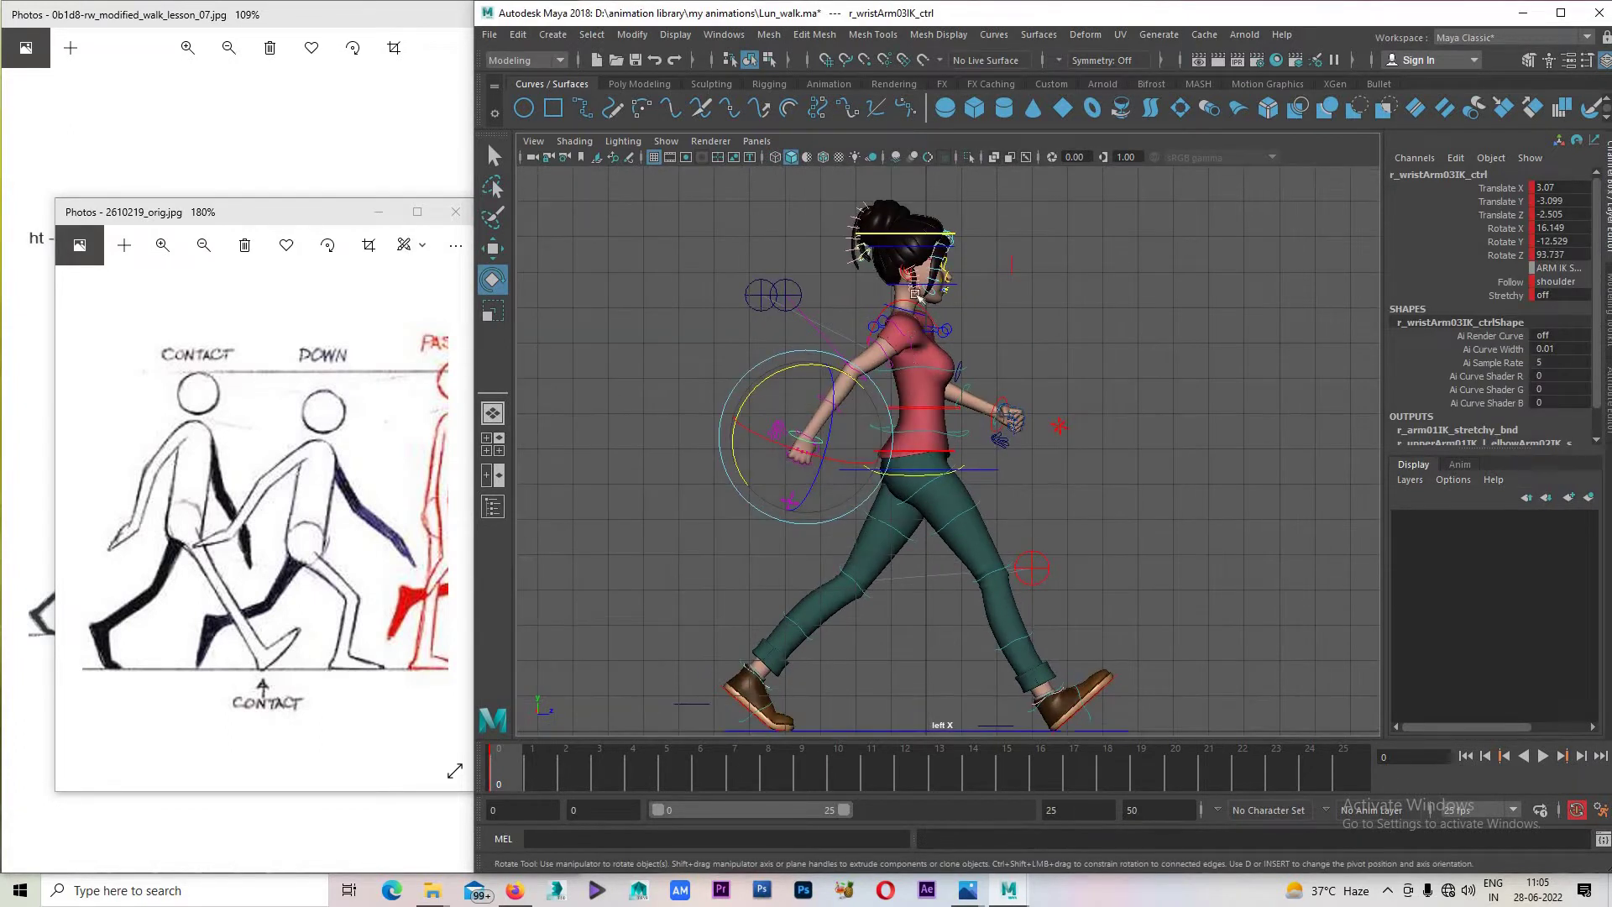
scroll(918, 295, "up", 2)
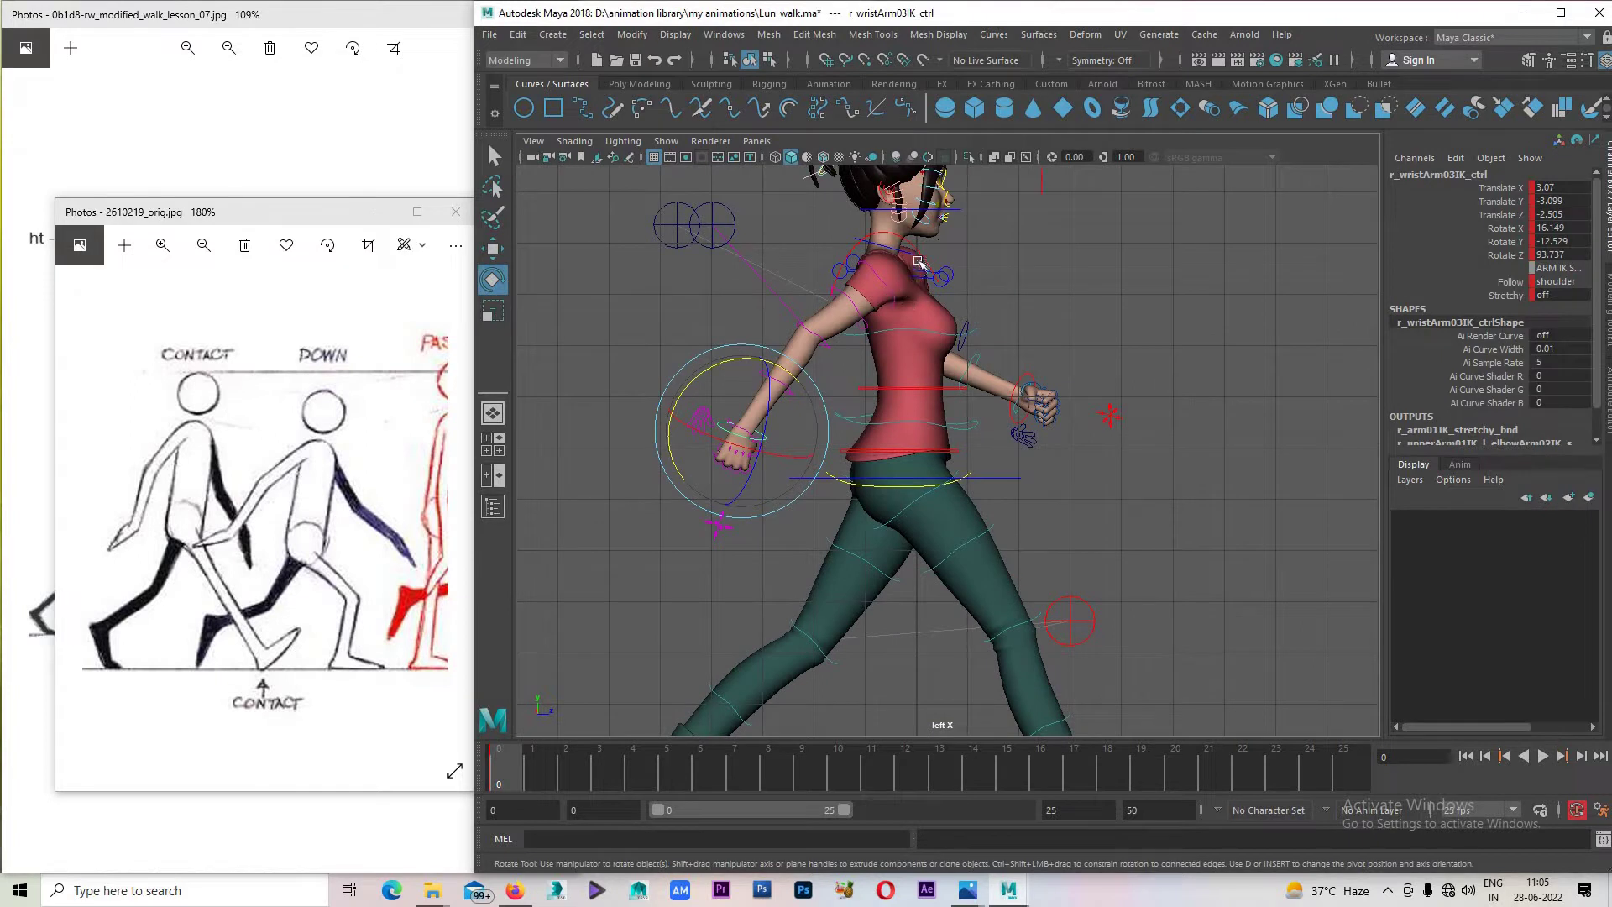
Clear the selection and save Lun_walk.ma.
left_click(918, 262)
left_click(1064, 356)
scroll(1064, 356, "down", 2)
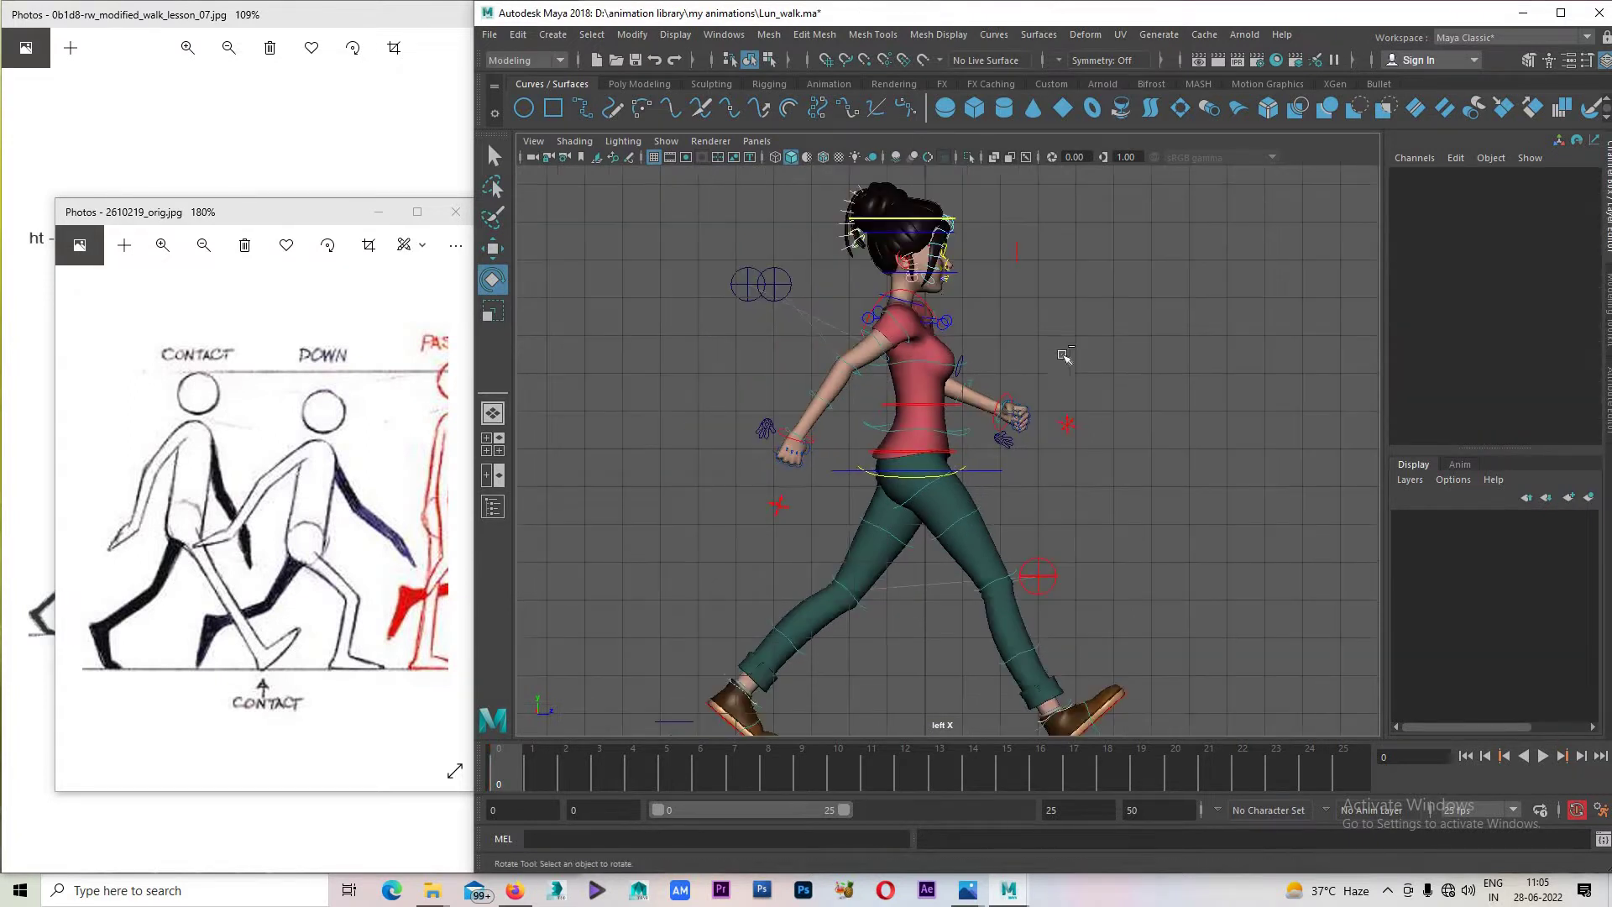
key("q")
key("ctrl+s")
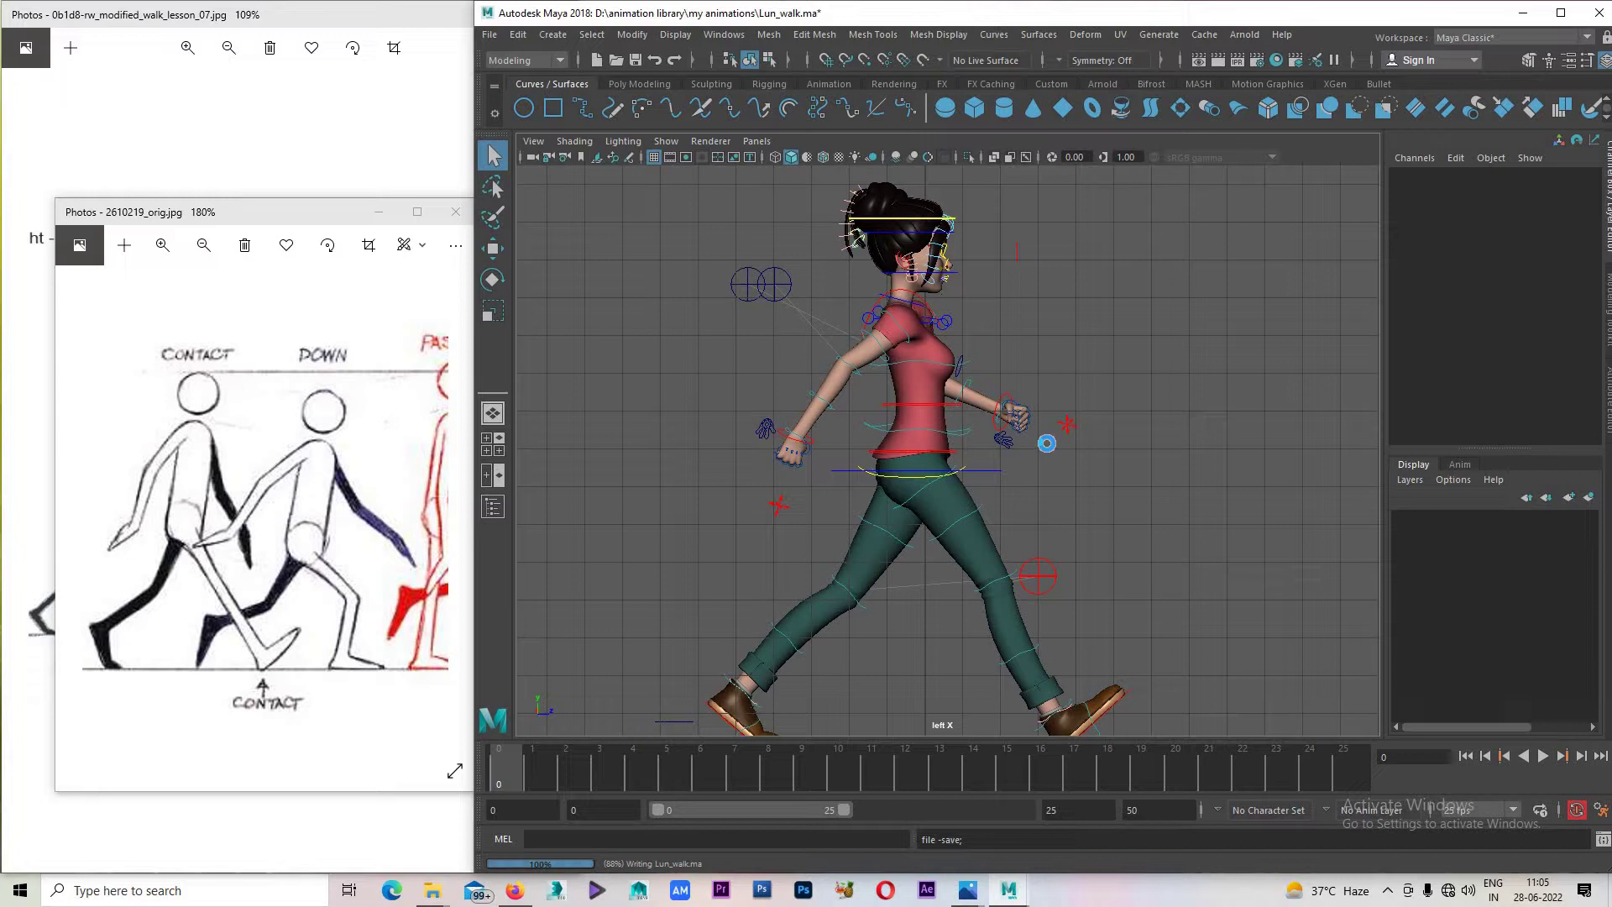
key("e")
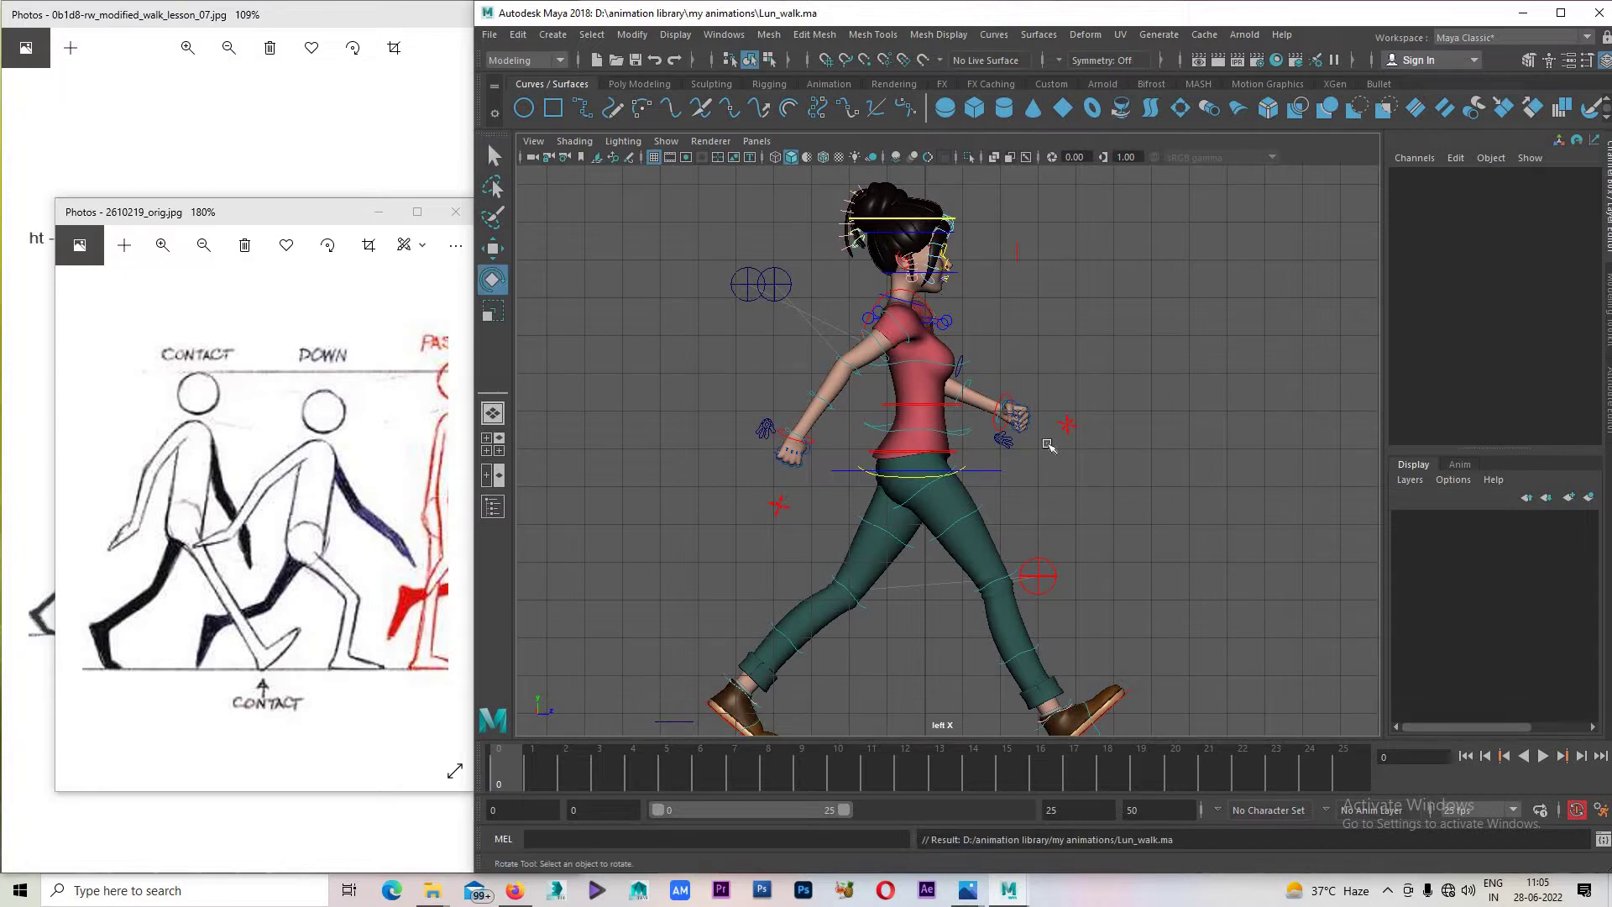
key("space")
key("space")
mouse_move(1048, 445)
left_mouse_down("alt")
mouse_move(930, 445)
mouse_move(1167, 406)
mouse_move(908, 506)
mouse_move(906, 308)
left_mouse_up("alt")
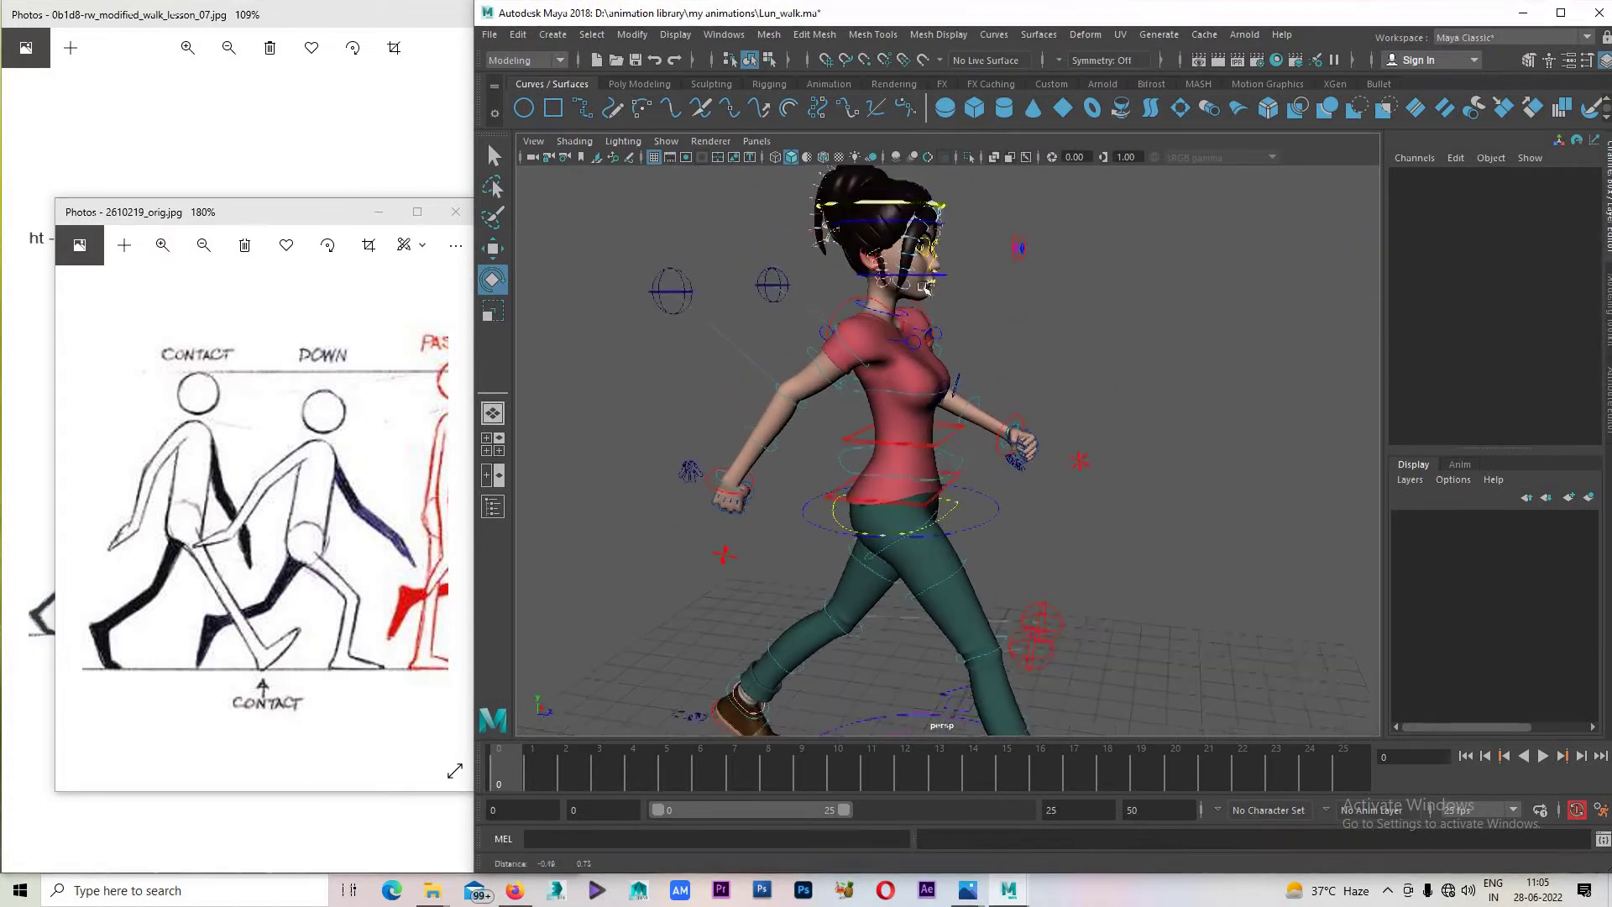
Tilt Lun's head, rotating its control to X -6.492 and Z -7.835.
scroll(864, 296, "up", 2)
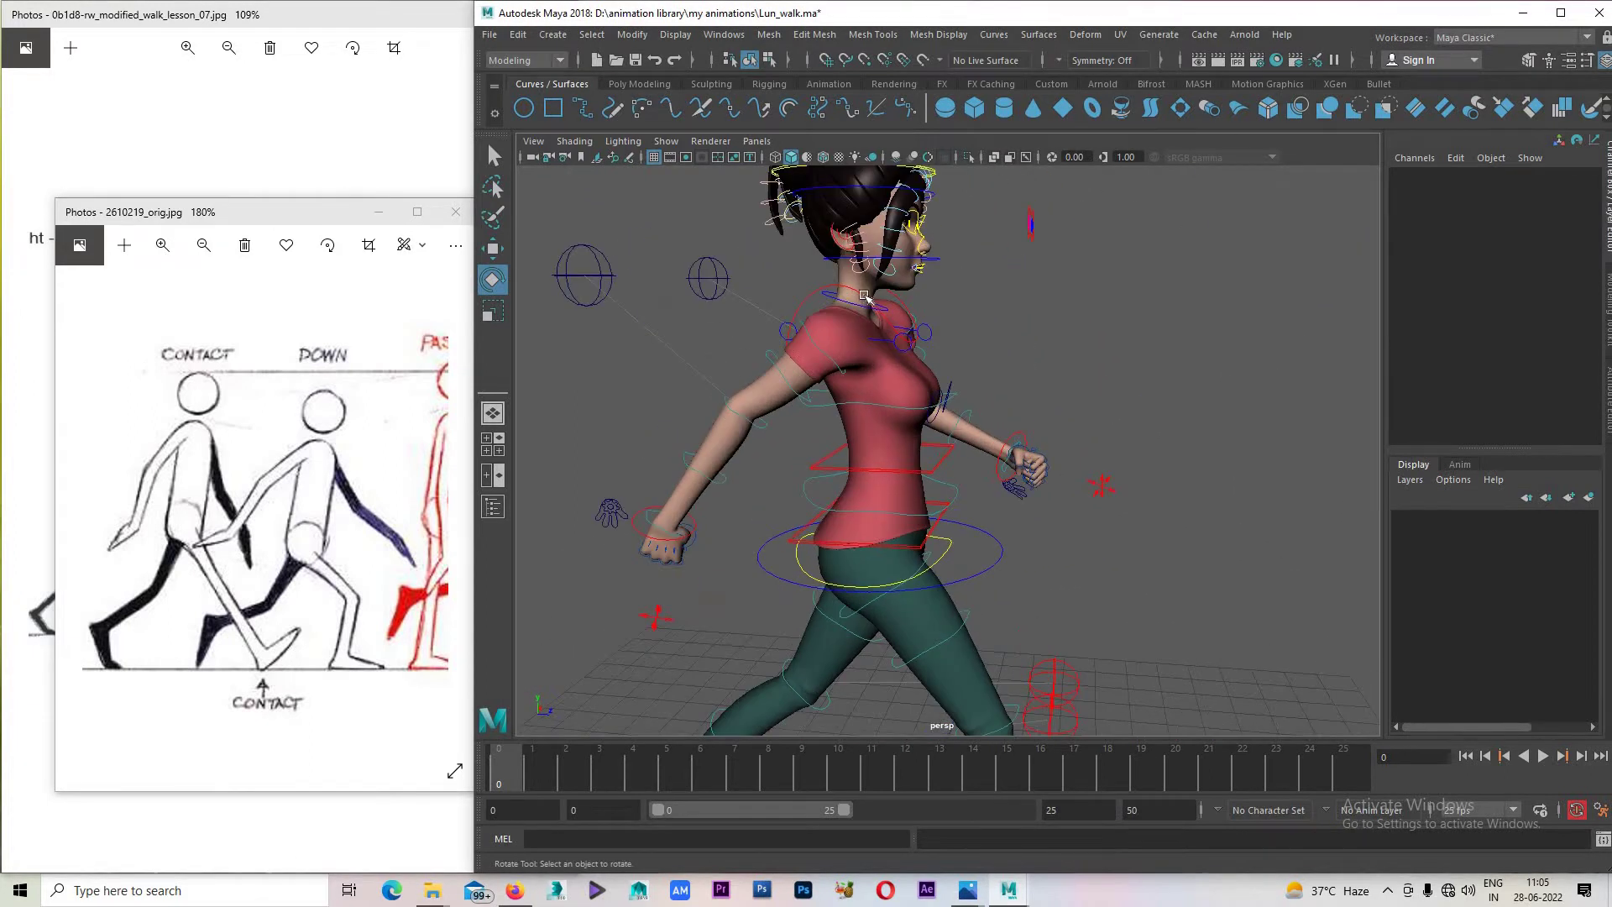
left_click(857, 256)
mouse_move(922, 250)
left_mouse_down()
mouse_move(918, 268)
mouse_move(940, 244)
mouse_move(915, 268)
left_mouse_up()
left_click(949, 210)
left_click(923, 248)
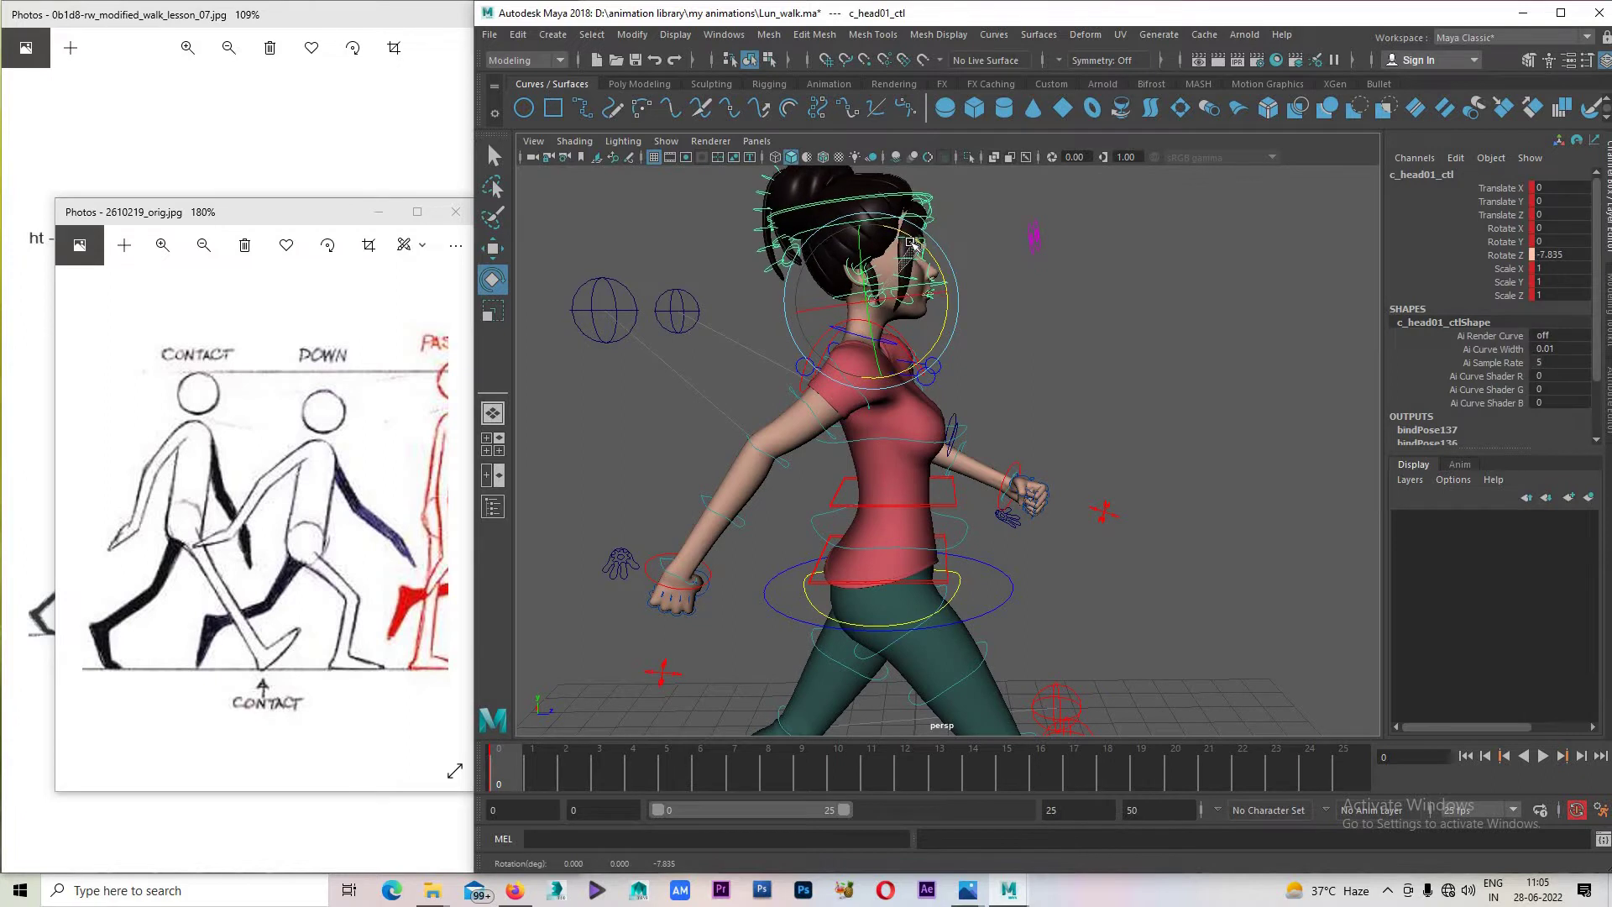
mouse_move(864, 324)
left_mouse_down("alt")
mouse_move(915, 294)
mouse_move(1014, 367)
left_mouse_up("alt")
Save Lun_walk.ma and reframe the perspective view to show the whole character.
key("q")
key("ctrl+s")
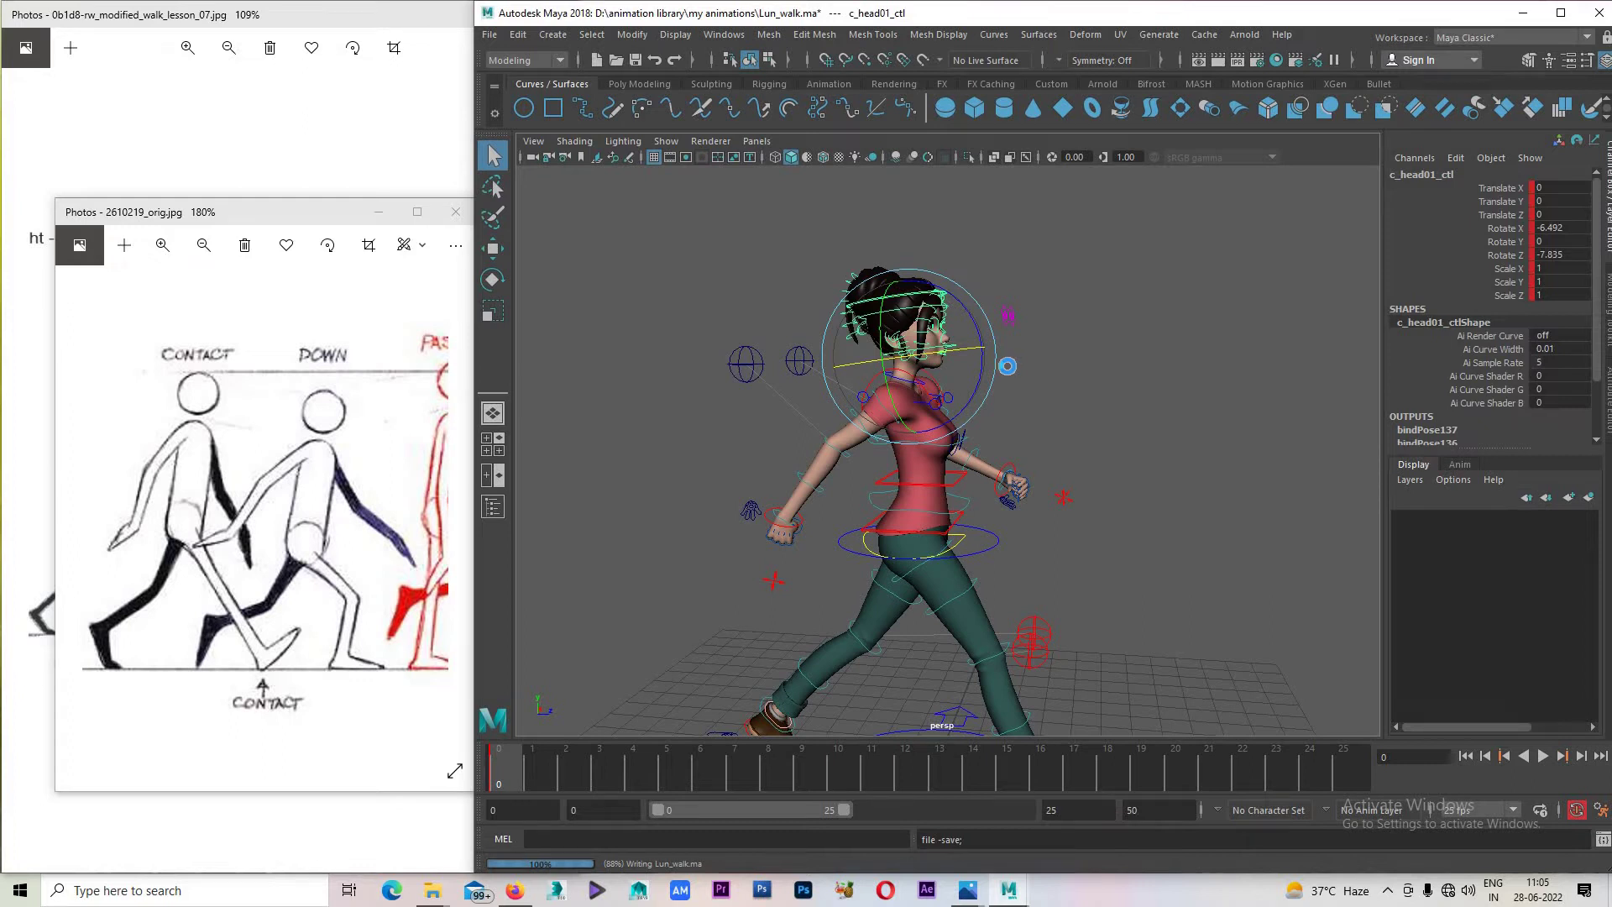
key("e")
mouse_move(963, 529)
left_mouse_down("alt")
mouse_move(884, 607)
mouse_move(1029, 598)
mouse_move(770, 612)
mouse_move(942, 590)
mouse_move(1029, 657)
left_mouse_up("alt")
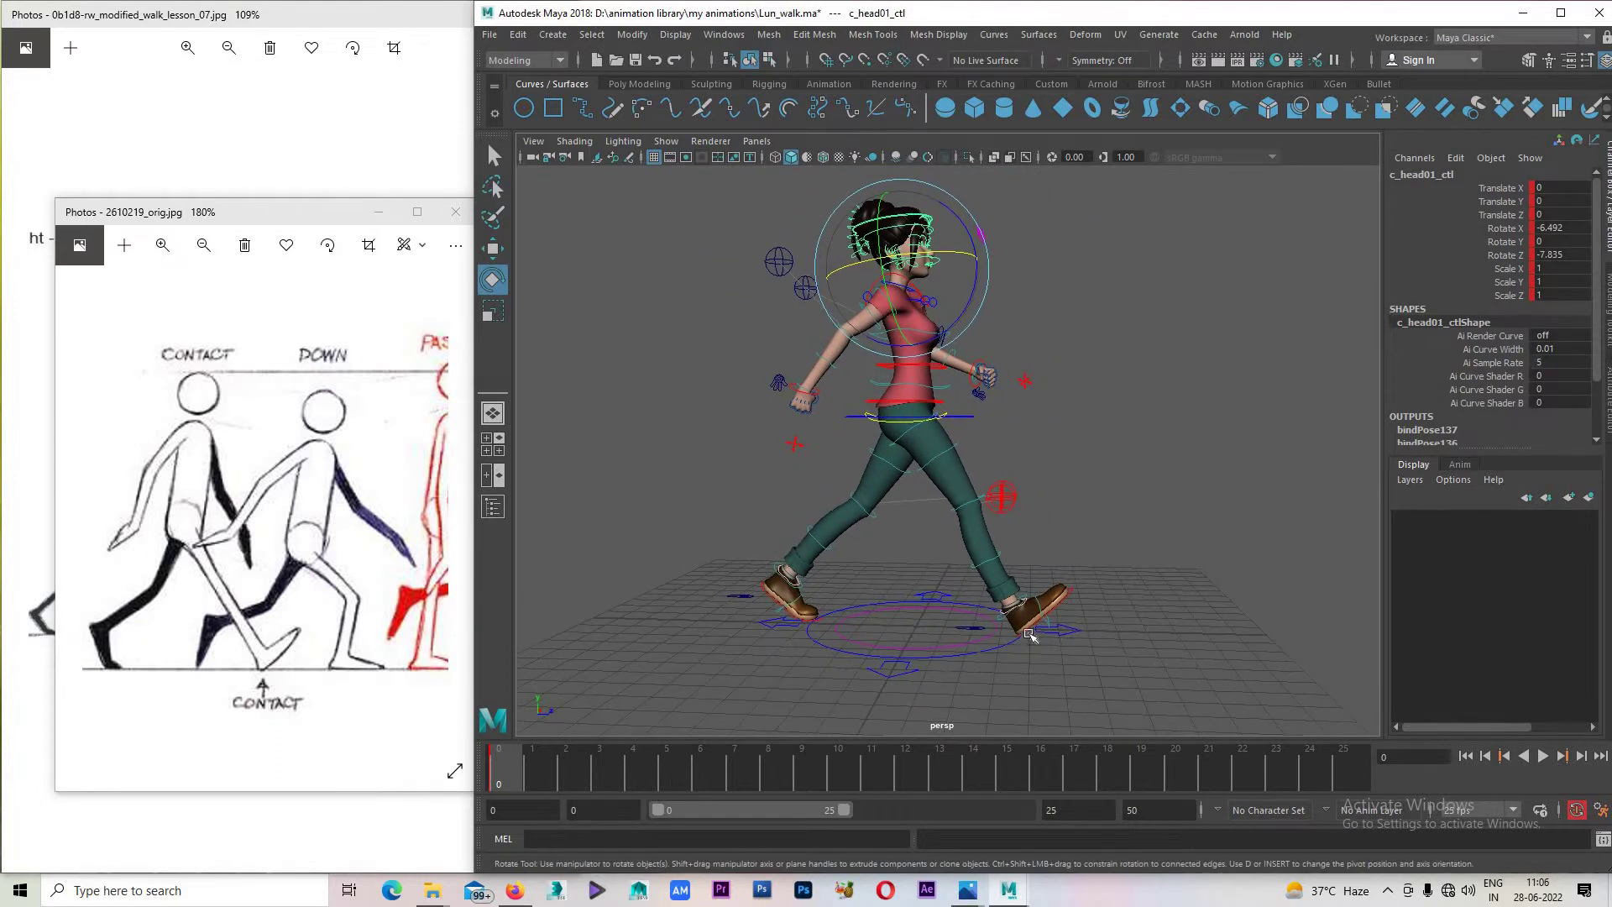
left_click(958, 666)
In the left side view, play the walk against the Richard Williams chart and stop at frame 4.
key("space")
key("space")
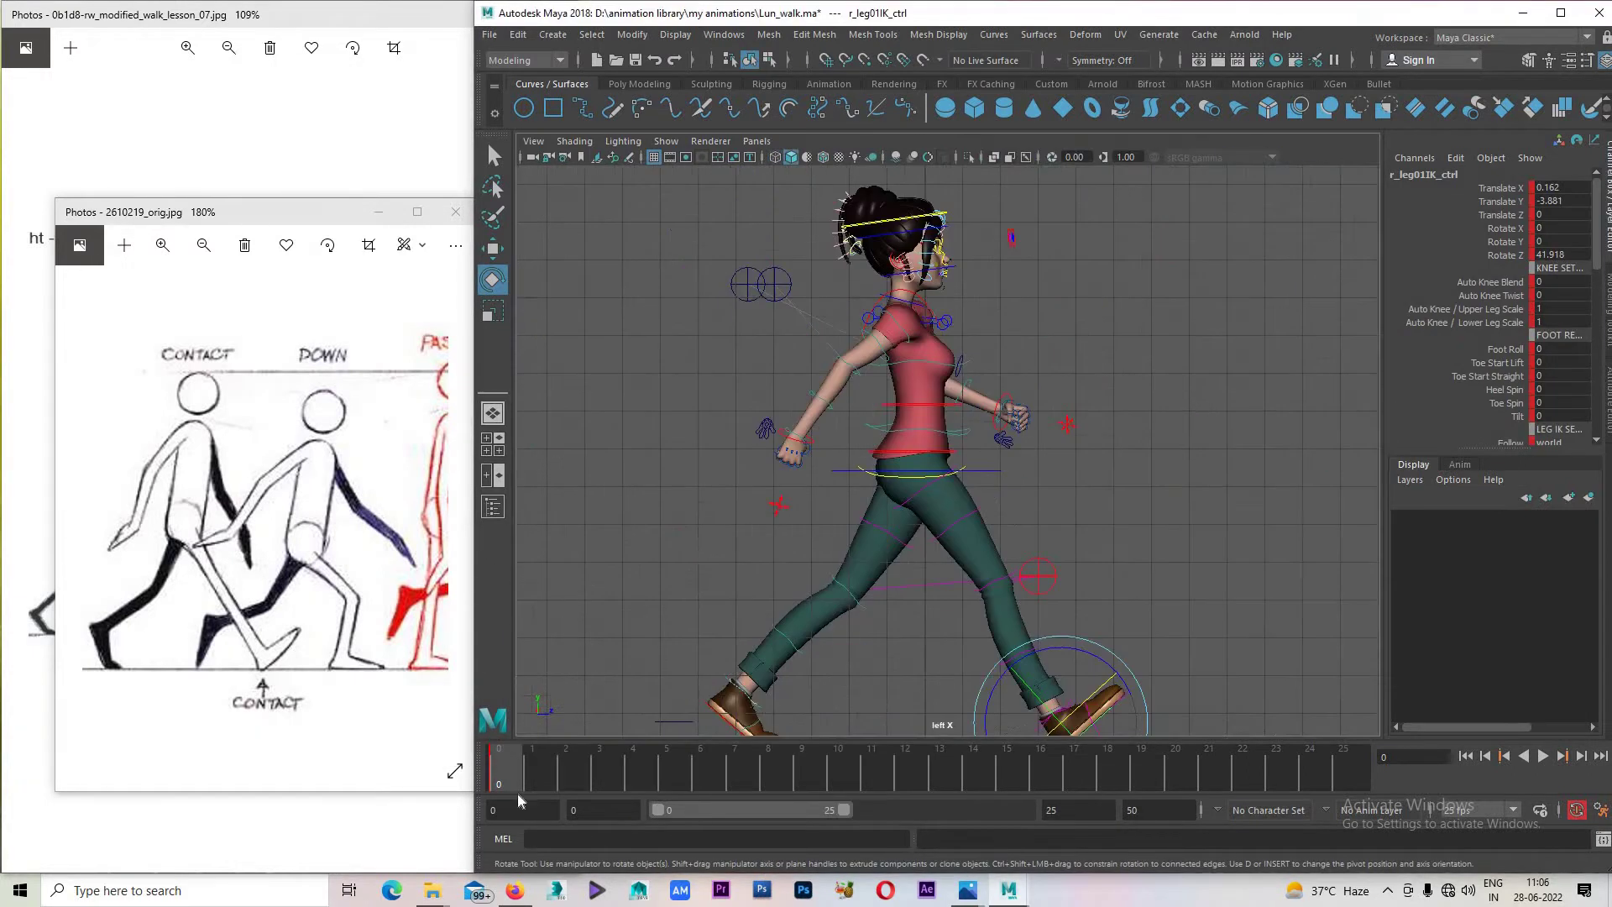
key("alt+v")
left_click(663, 783)
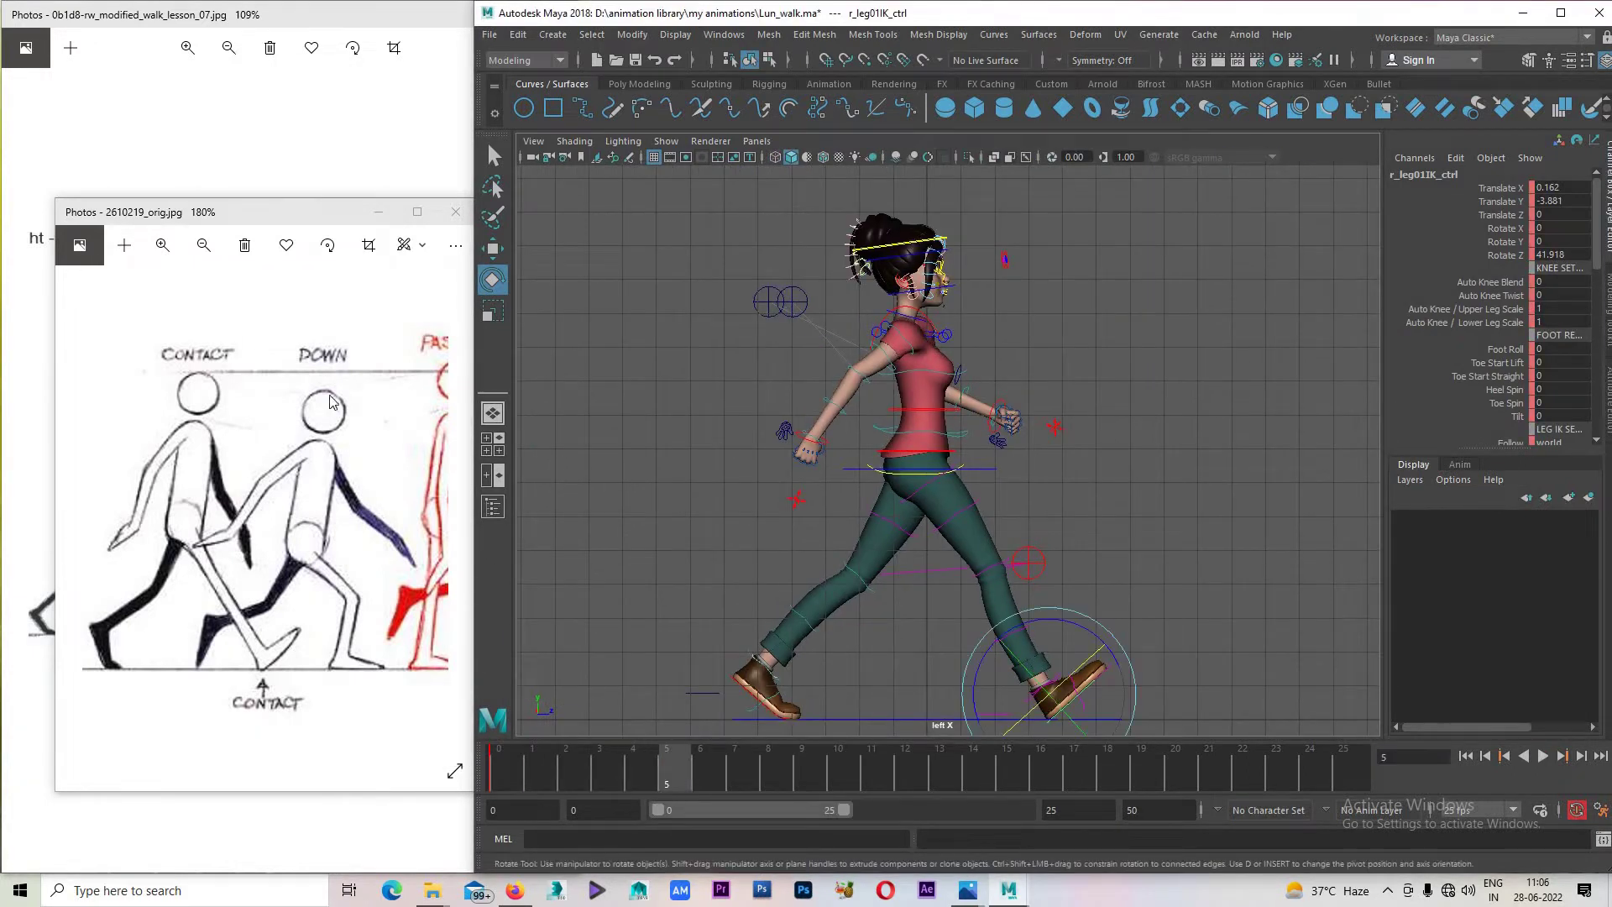
left_click(309, 151)
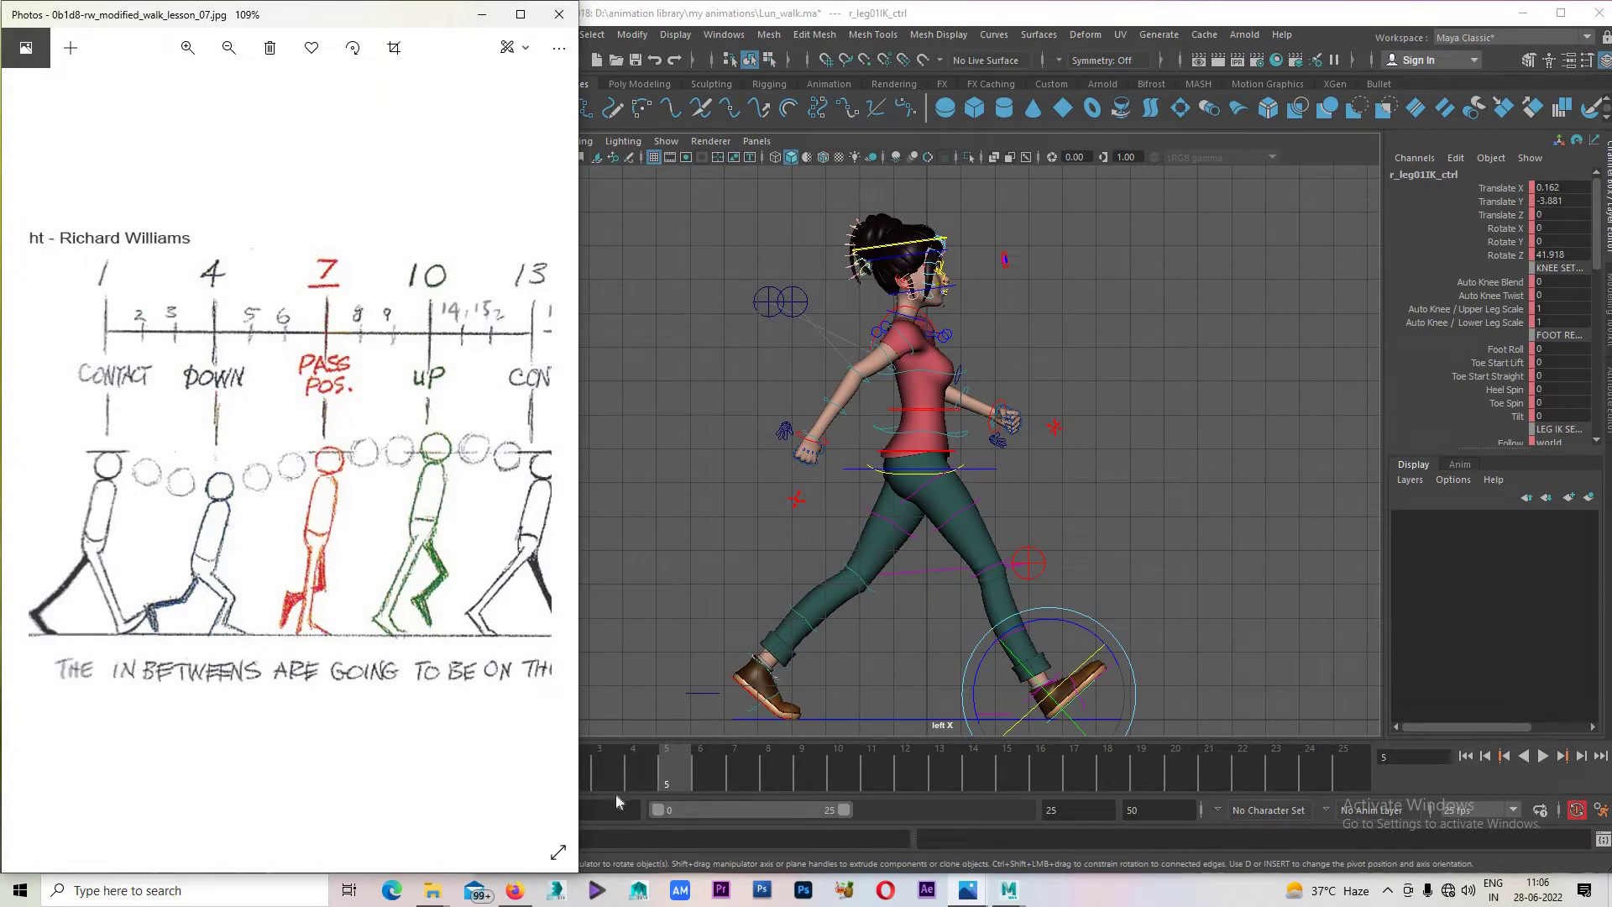
left_click(643, 763)
key("alt+v")
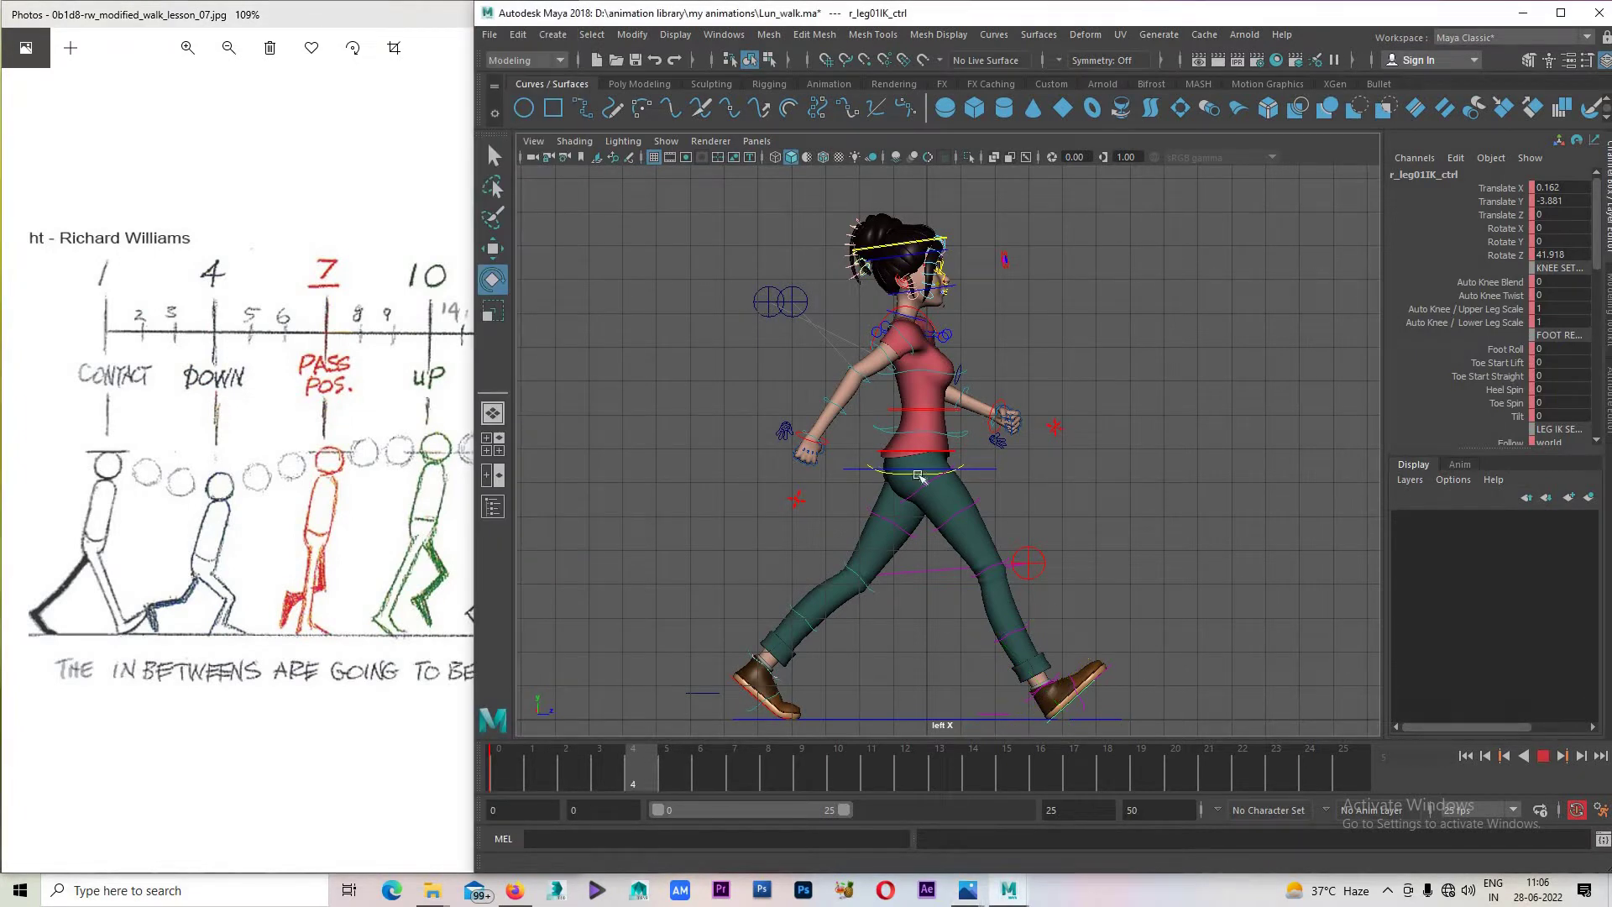
key("alt+v")
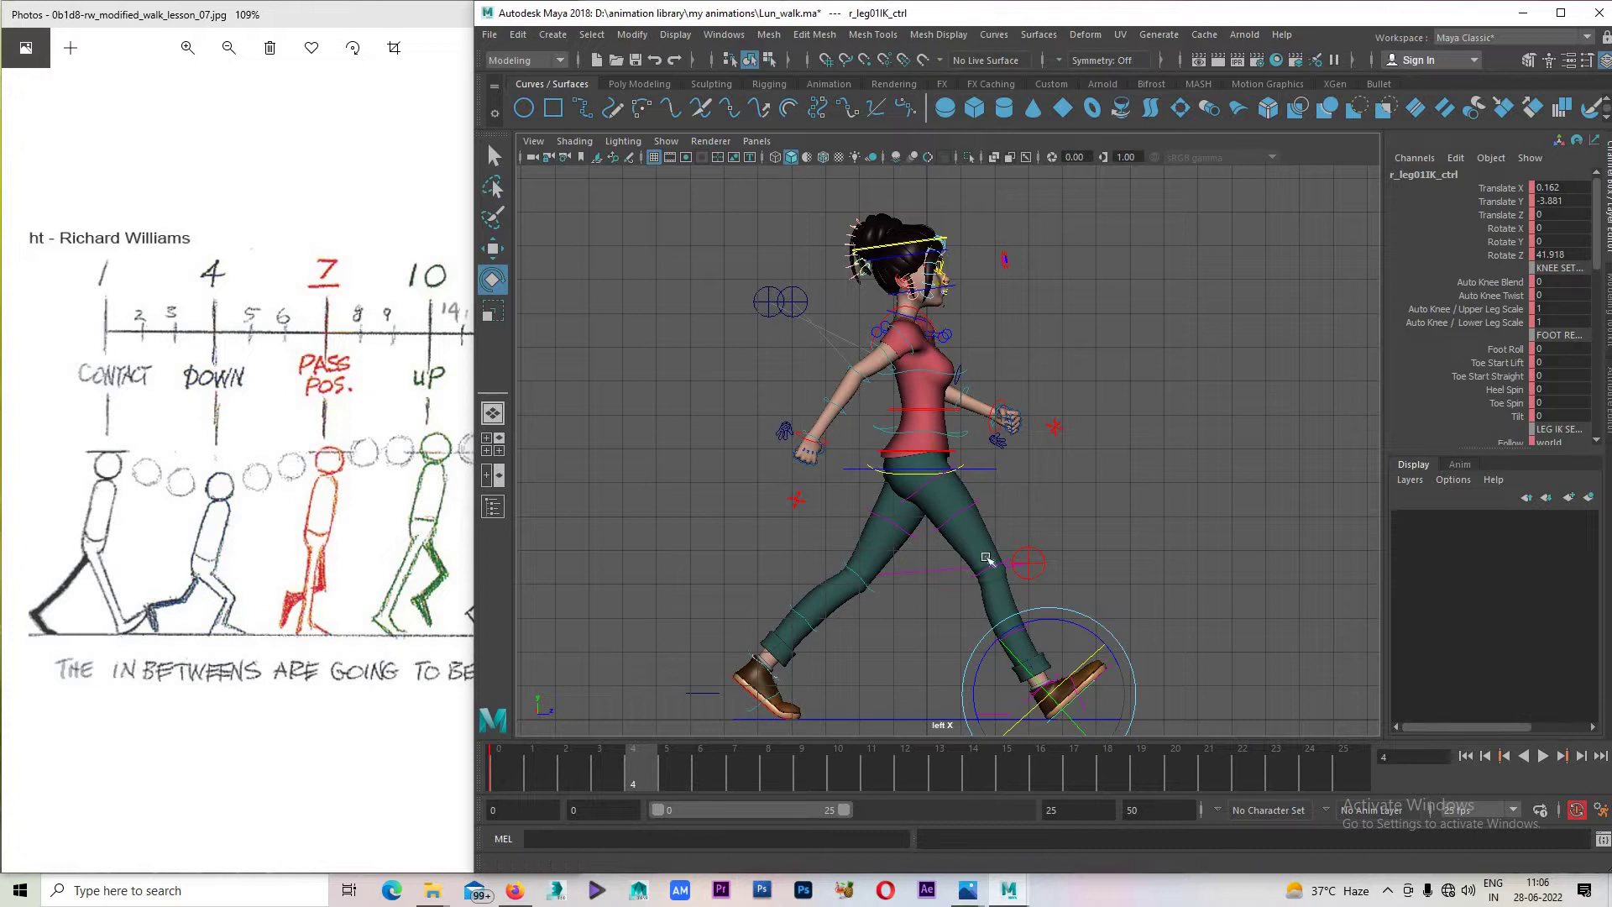
scroll(986, 487, "up", 3)
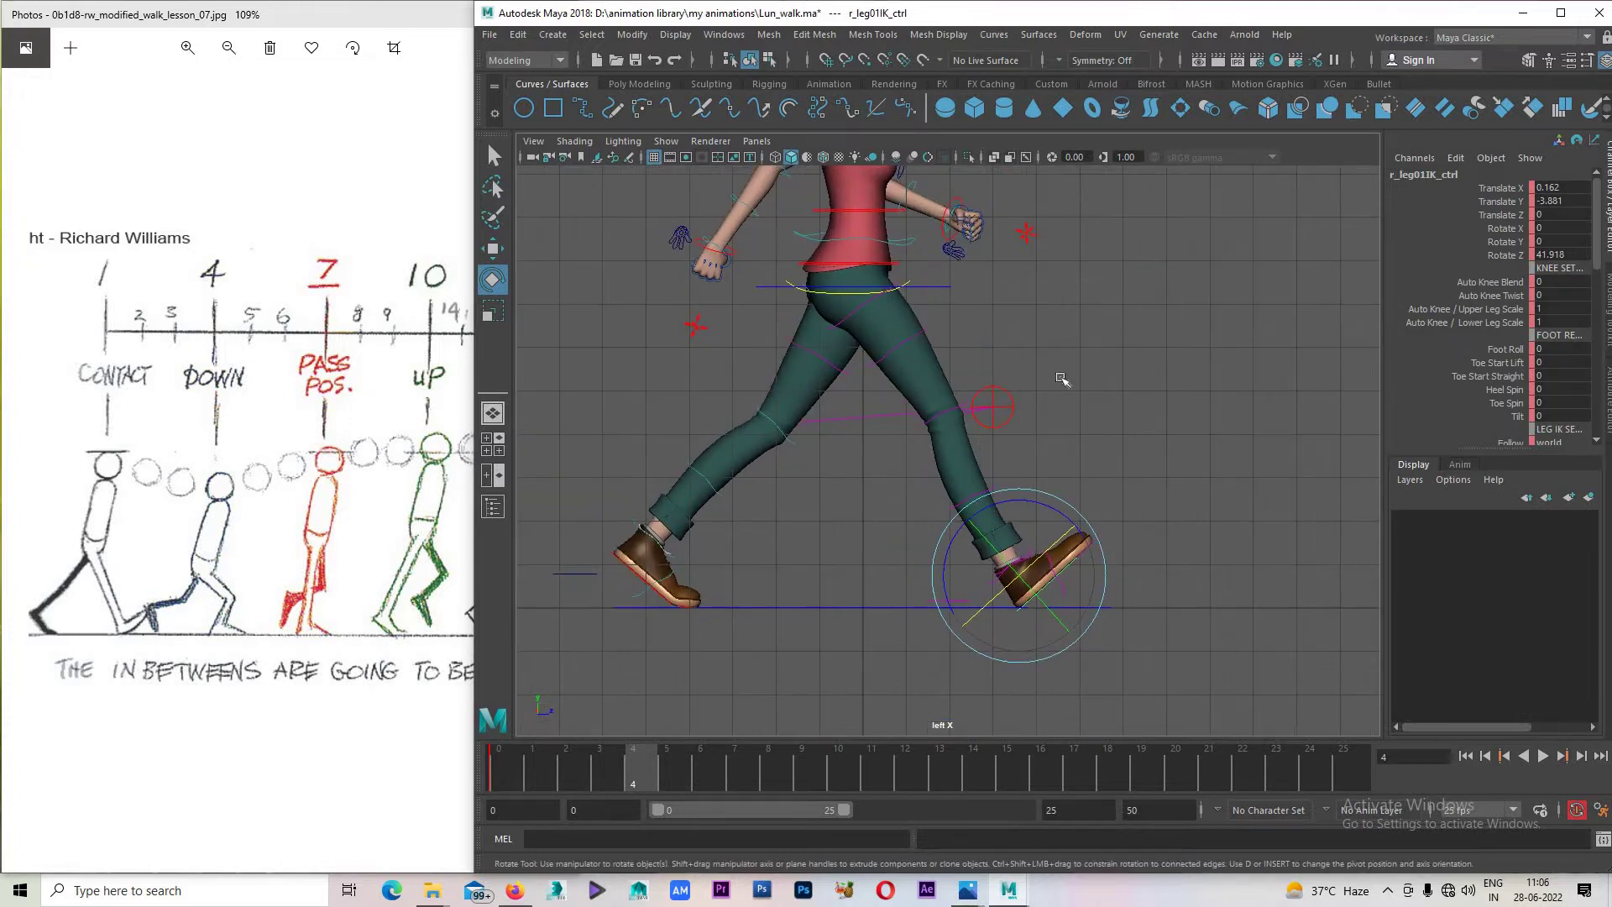
scroll(1062, 379, "down", 1)
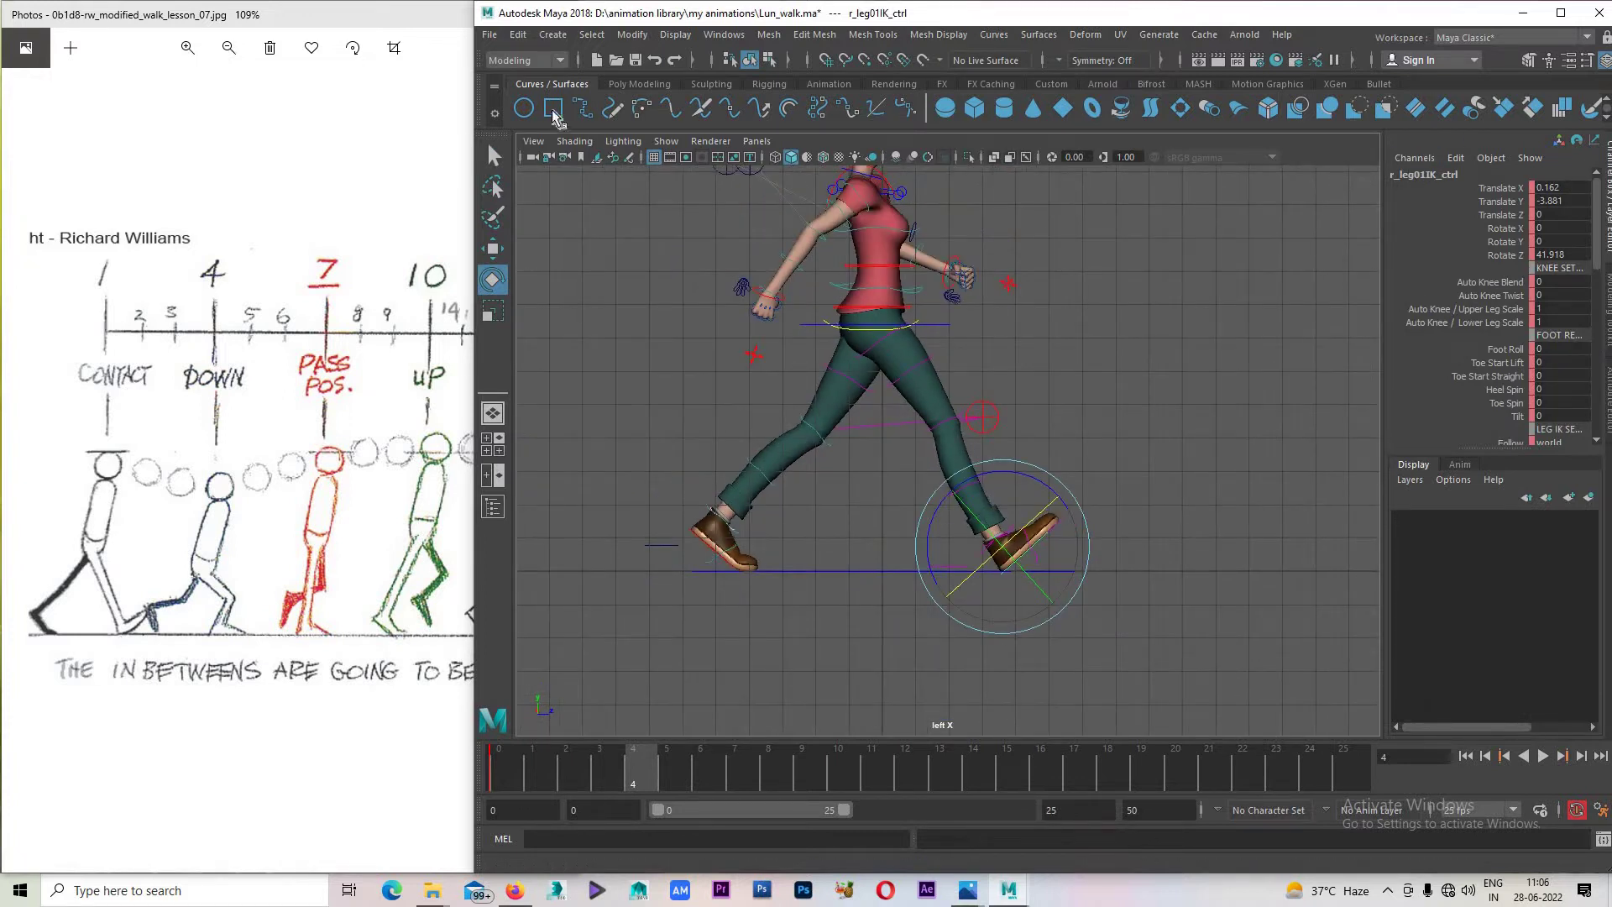
Create a polygon cube, pCube2, and raise it to torso height.
left_click(626, 87)
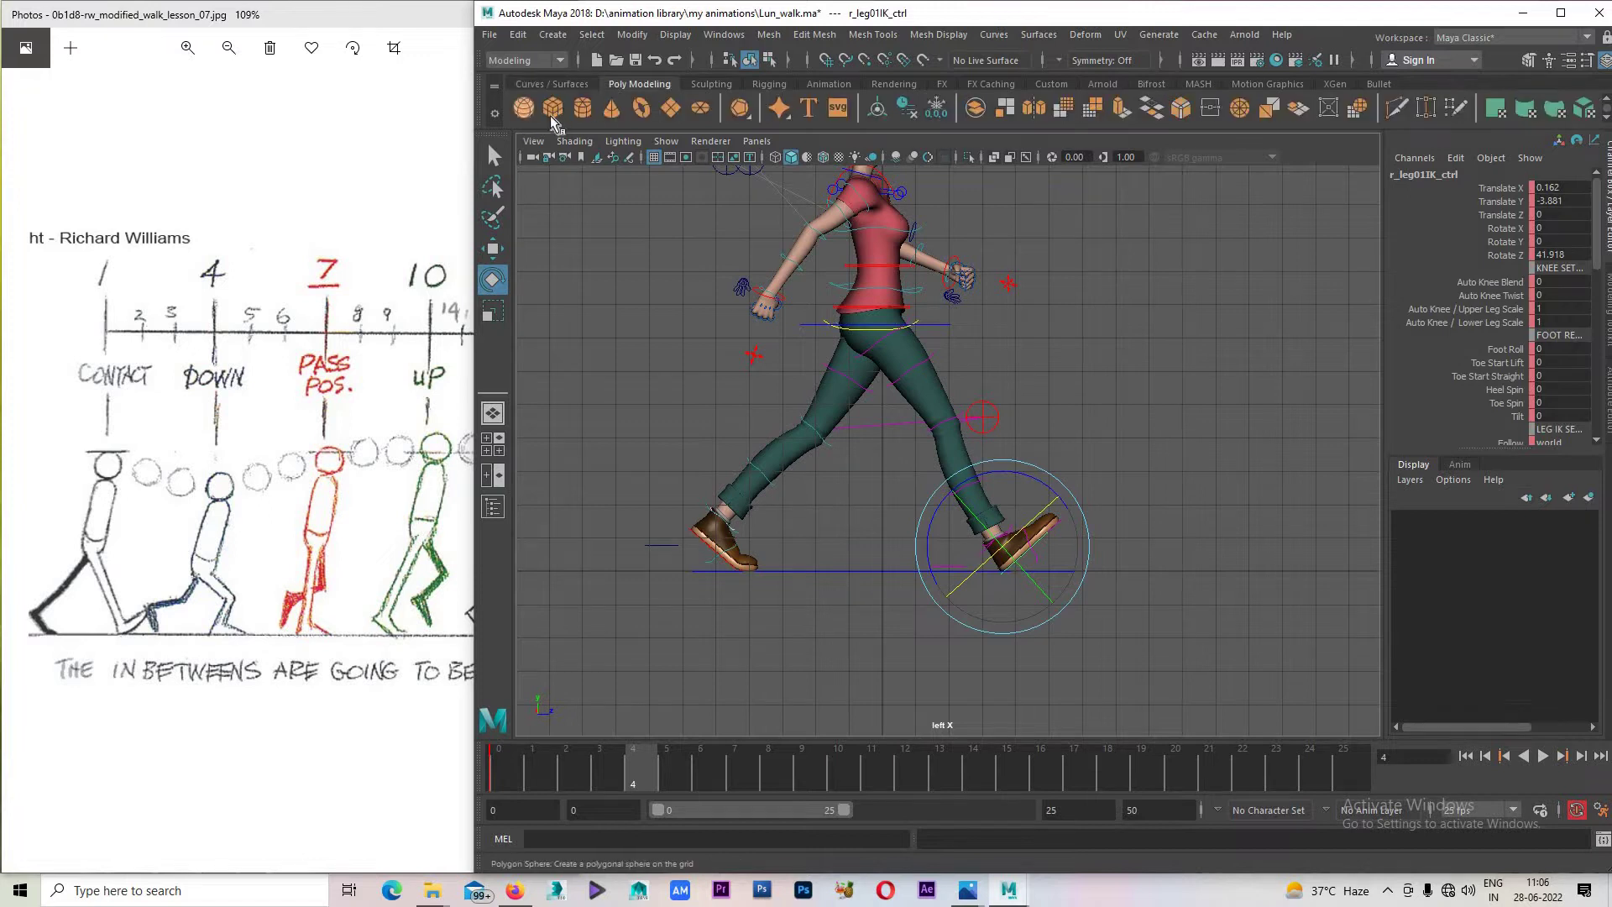
left_click(553, 110)
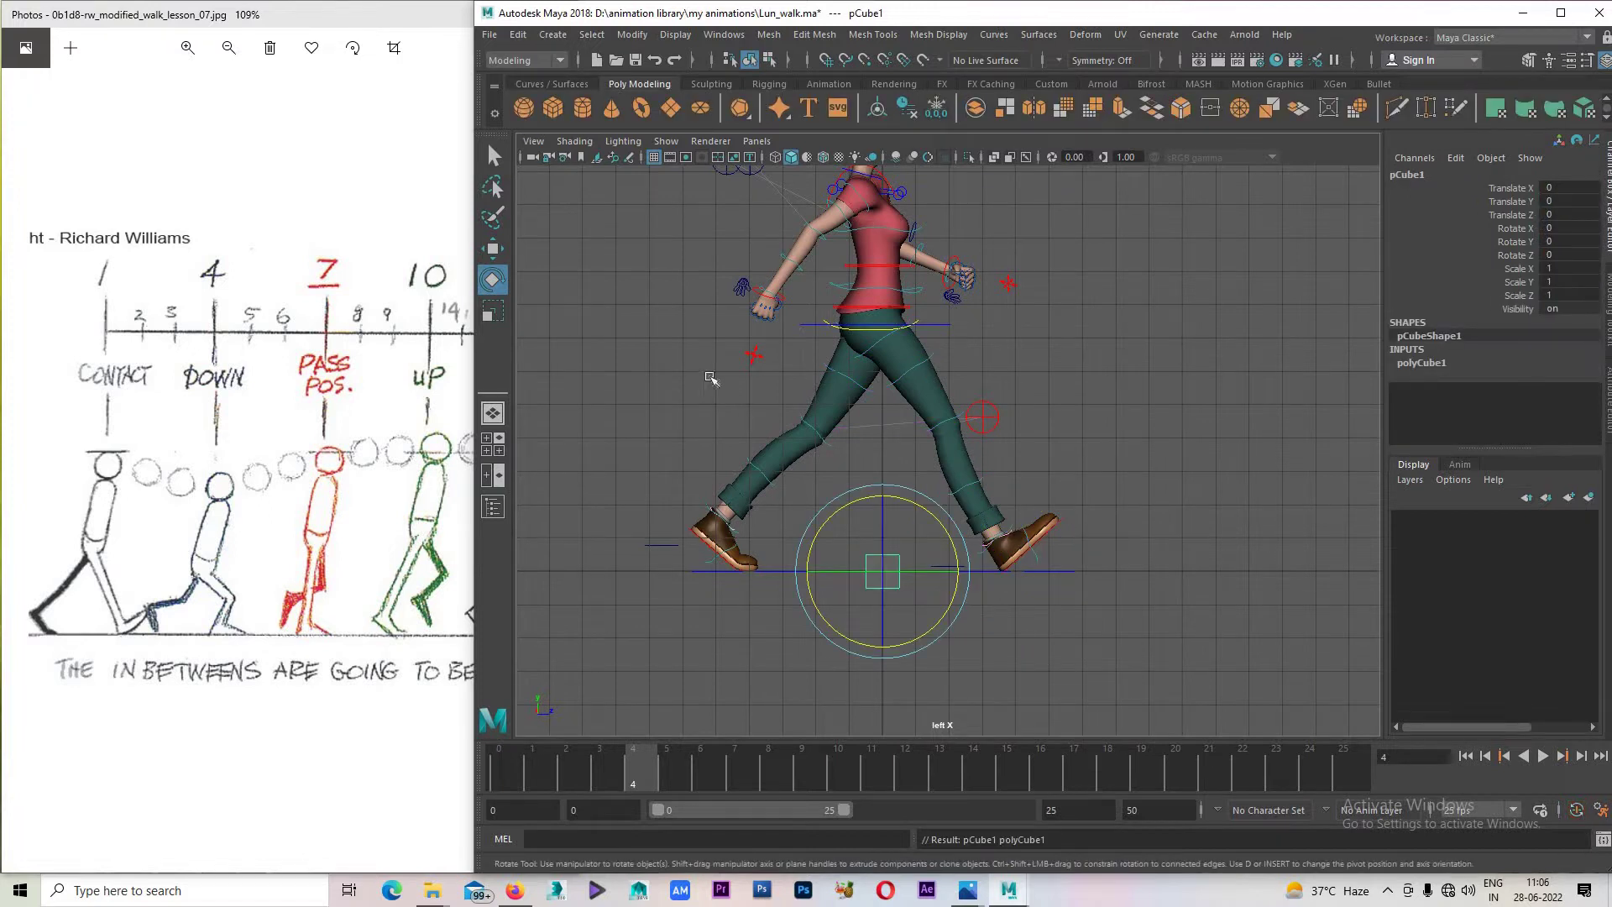
left_click_drag(755, 318, 819, 379)
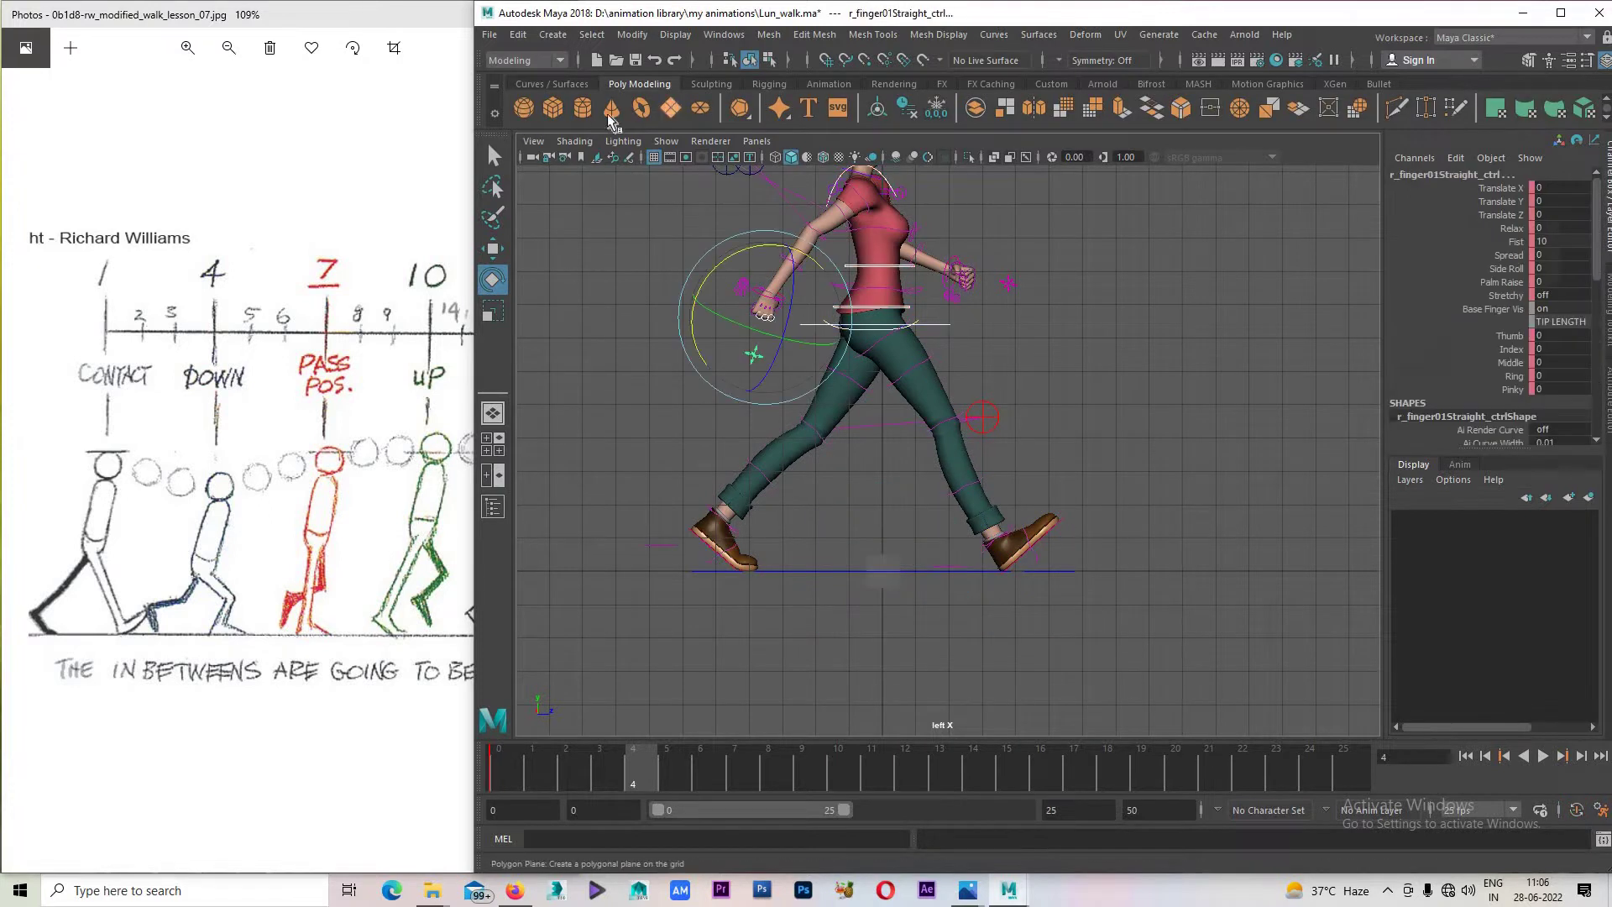
left_click(554, 111)
key("w")
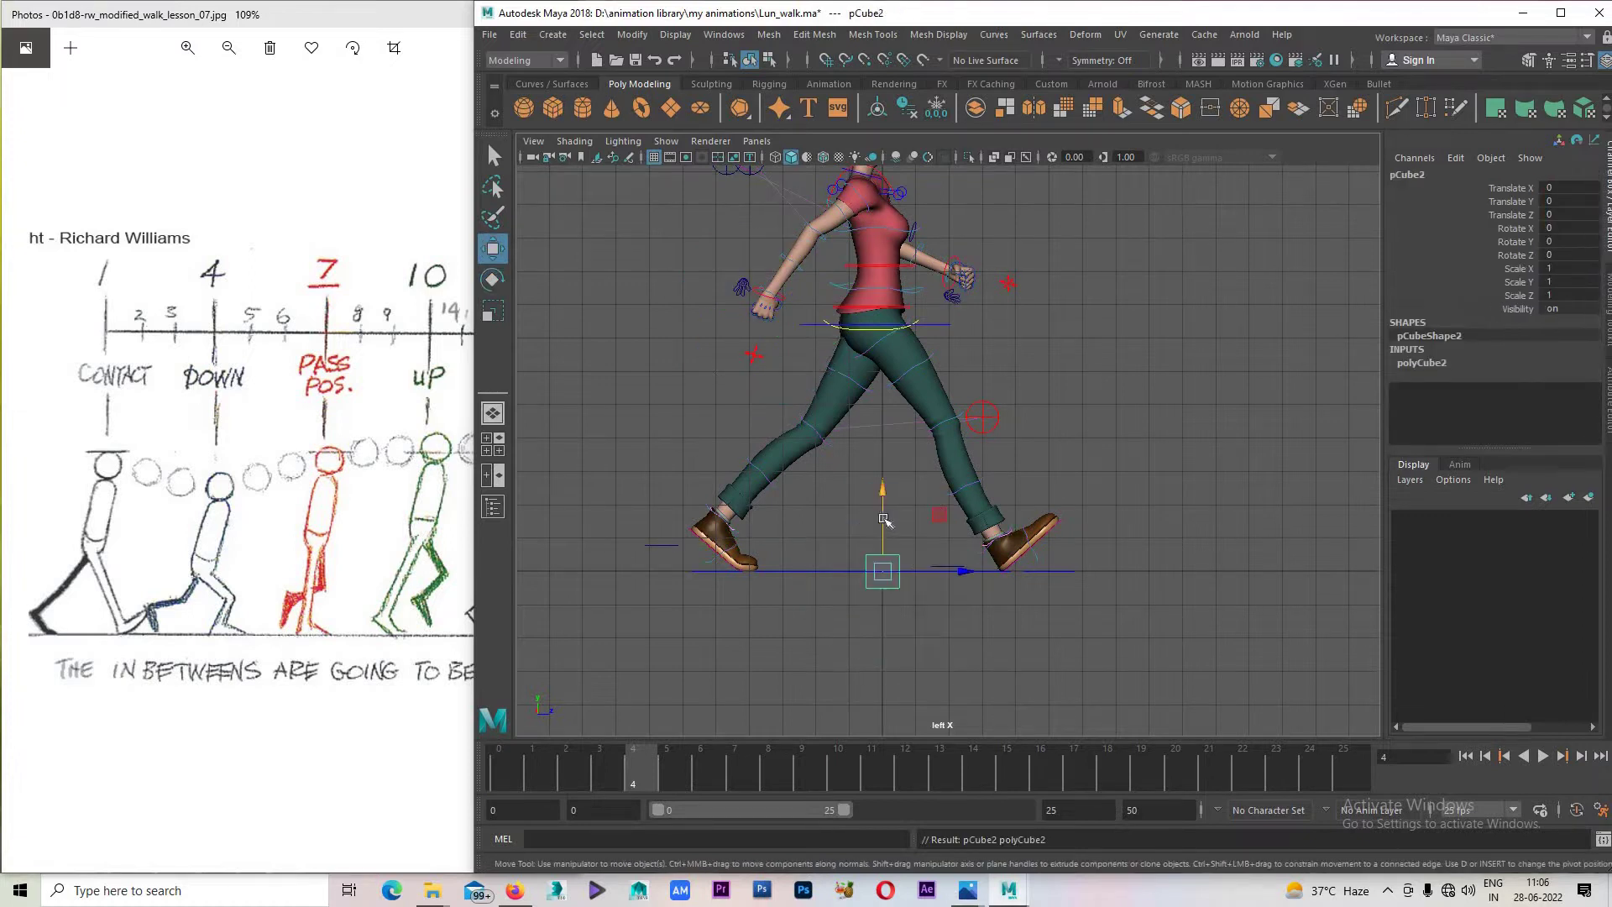
left_click_drag(886, 516, 890, 386)
left_click(895, 447)
left_click(886, 432)
left_click_drag(885, 397, 886, 283)
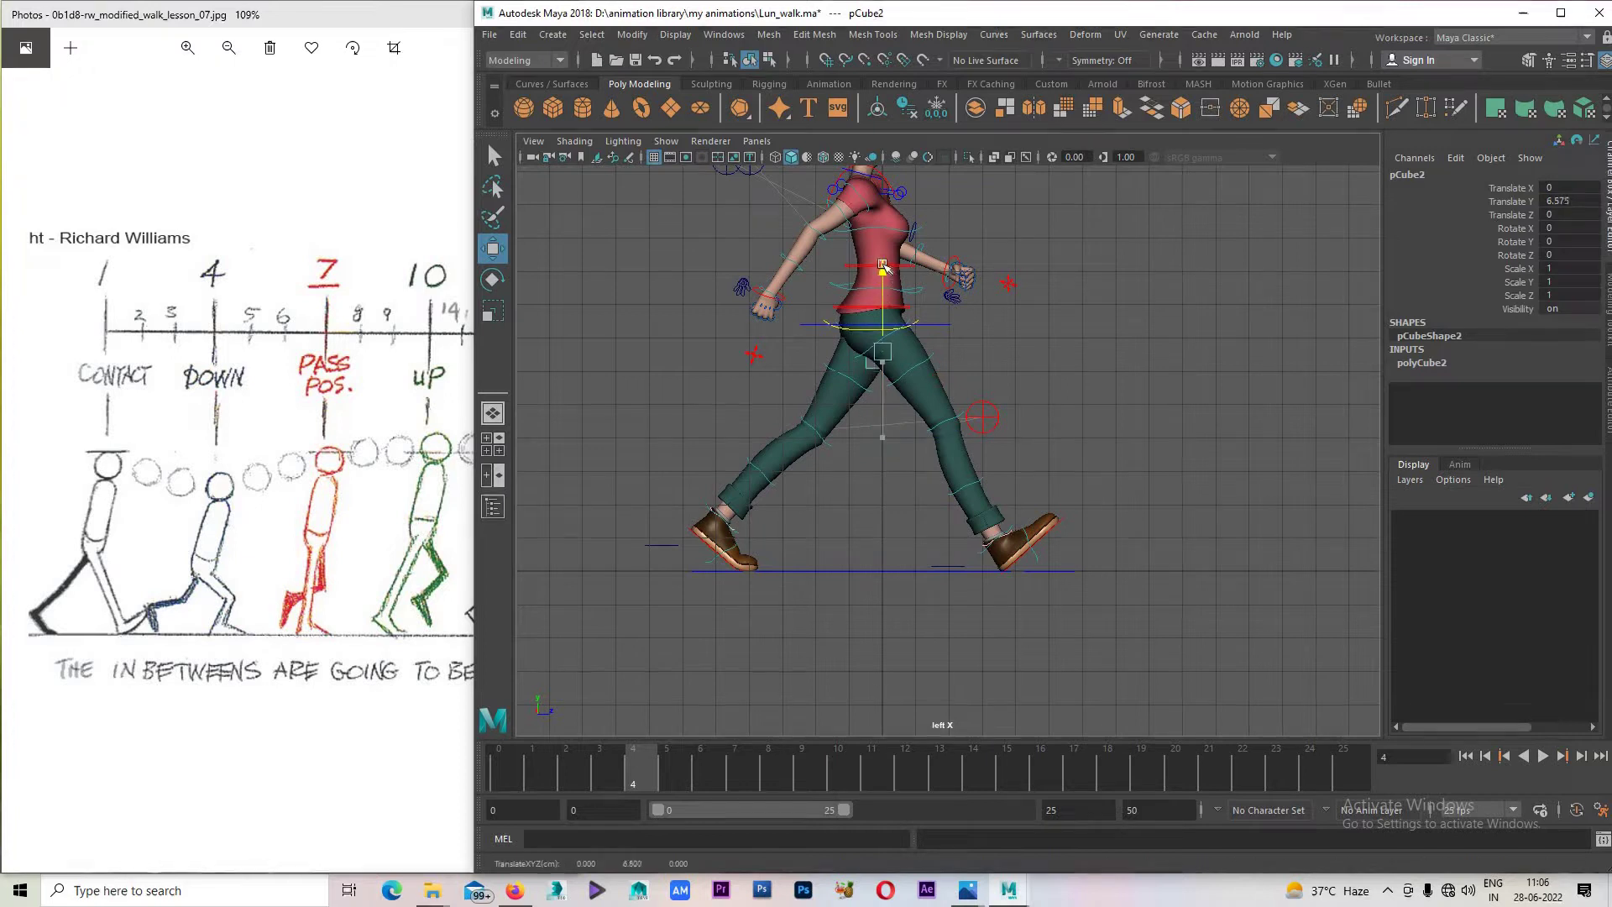
Scale the cube uniformly to 5.363 and place it beside Lun's legs.
key("r")
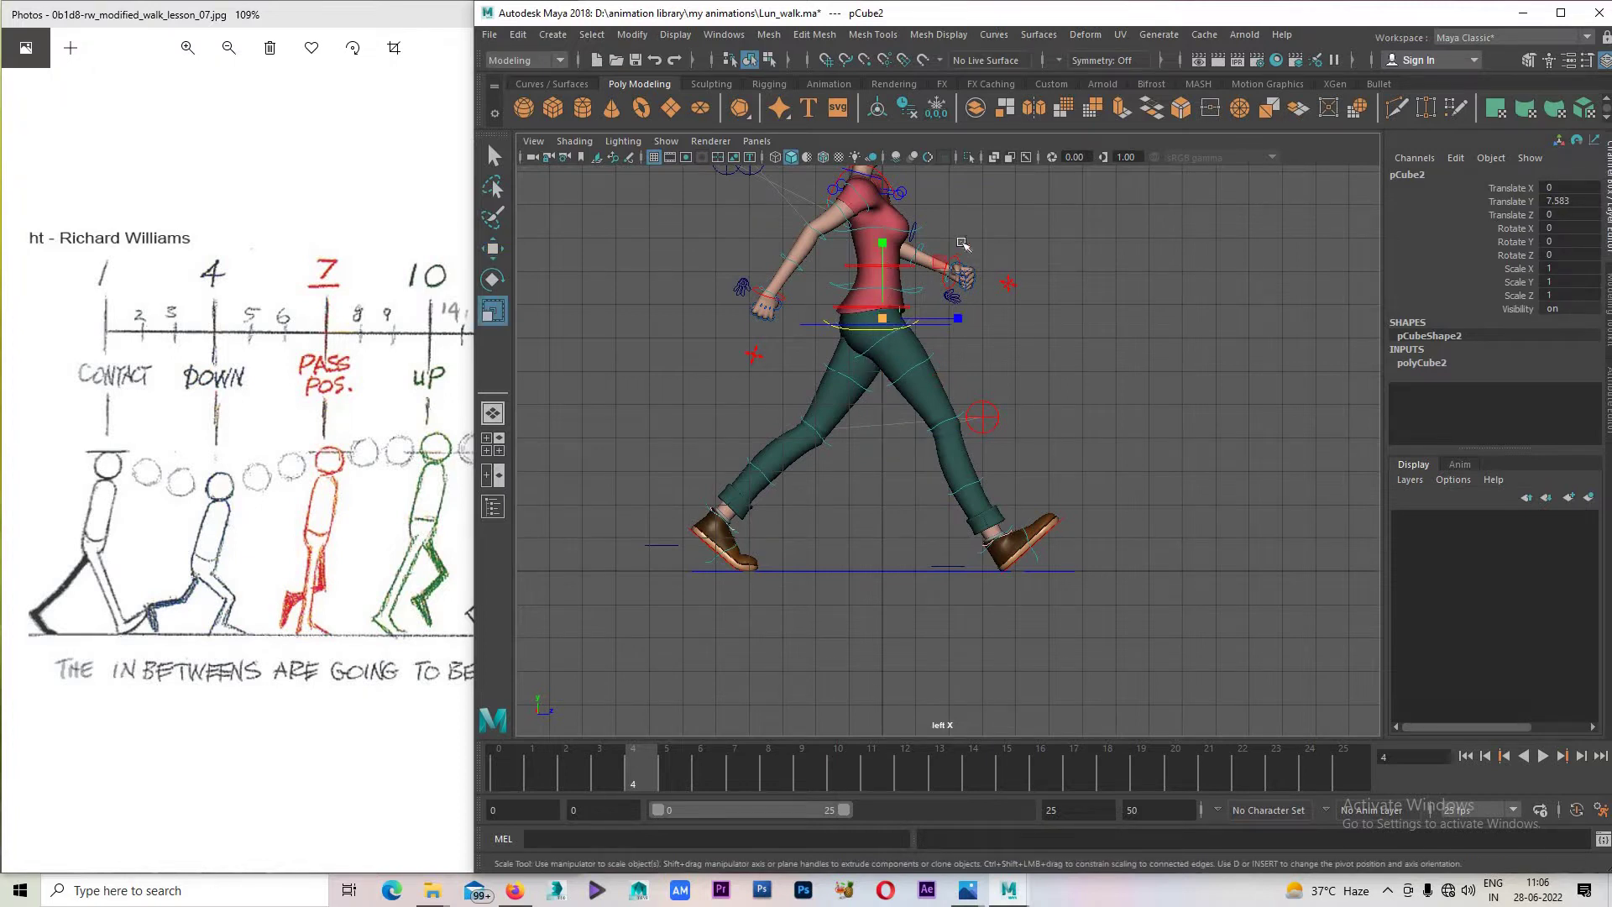
middle_click_drag(962, 244, 1142, 252)
key("w")
mouse_move(930, 292)
middle_mouse_down()
mouse_move(800, 411)
mouse_move(1133, 369)
mouse_move(949, 358)
mouse_move(1083, 351)
mouse_move(1116, 358)
mouse_move(1117, 471)
middle_mouse_up()
scroll(949, 359, "up", 3)
Flatten the cube into a thin bar and raise it to hip height.
key("r")
key("w")
middle_click_drag(1111, 336, 1117, 217)
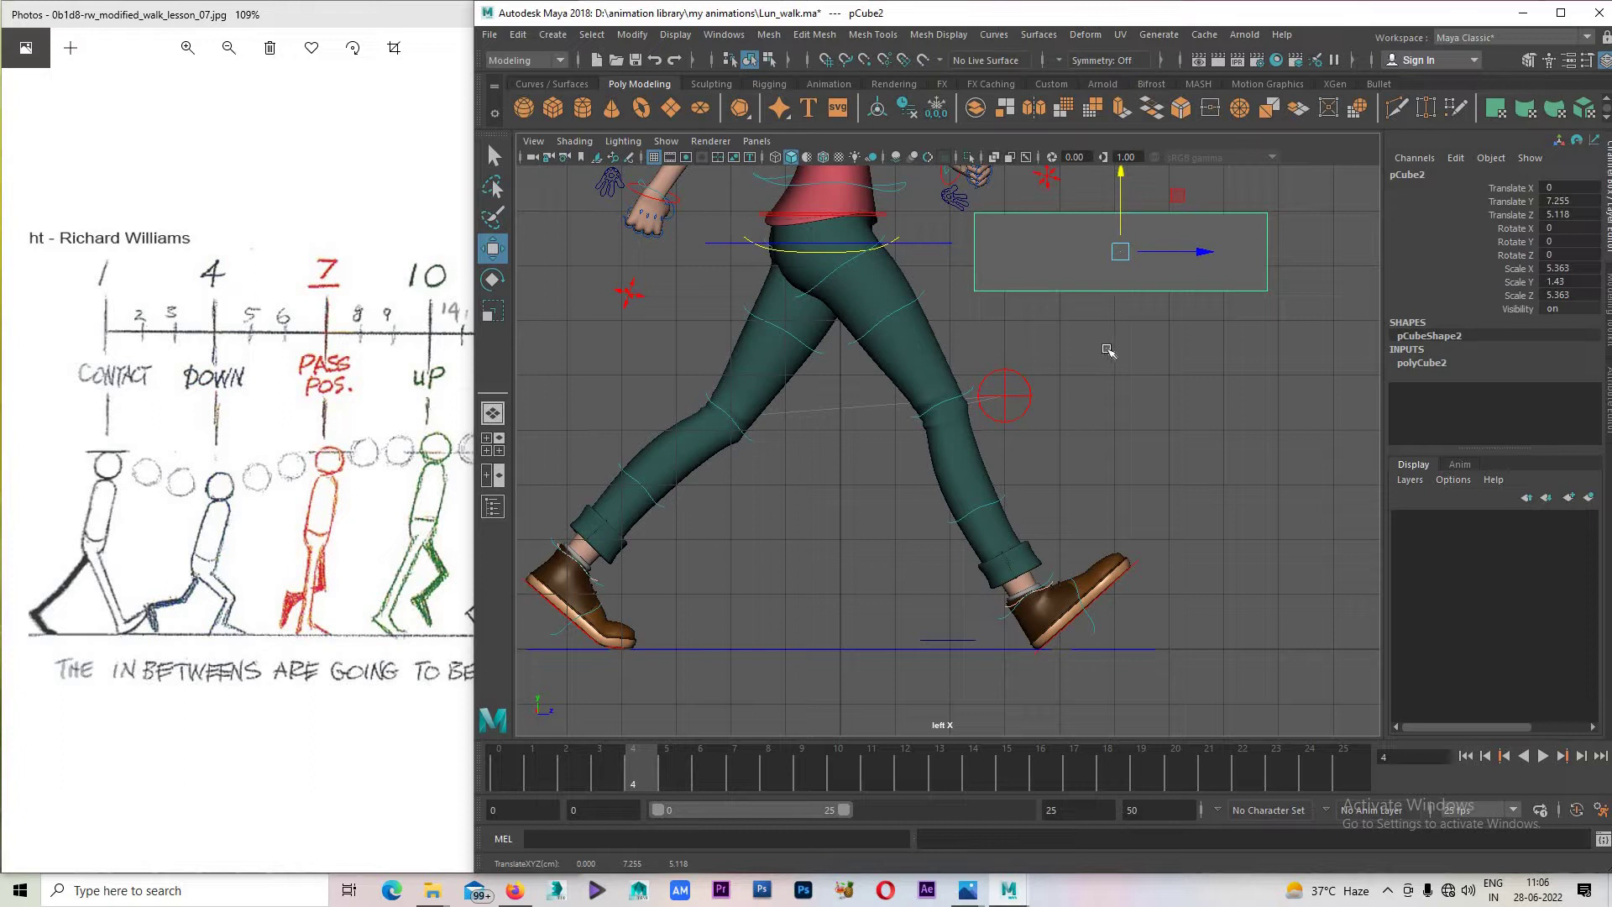
Put the cube on a new display layer, layer1, set to Reference.
left_click(1411, 484)
left_click(1414, 497)
right_click(1481, 526)
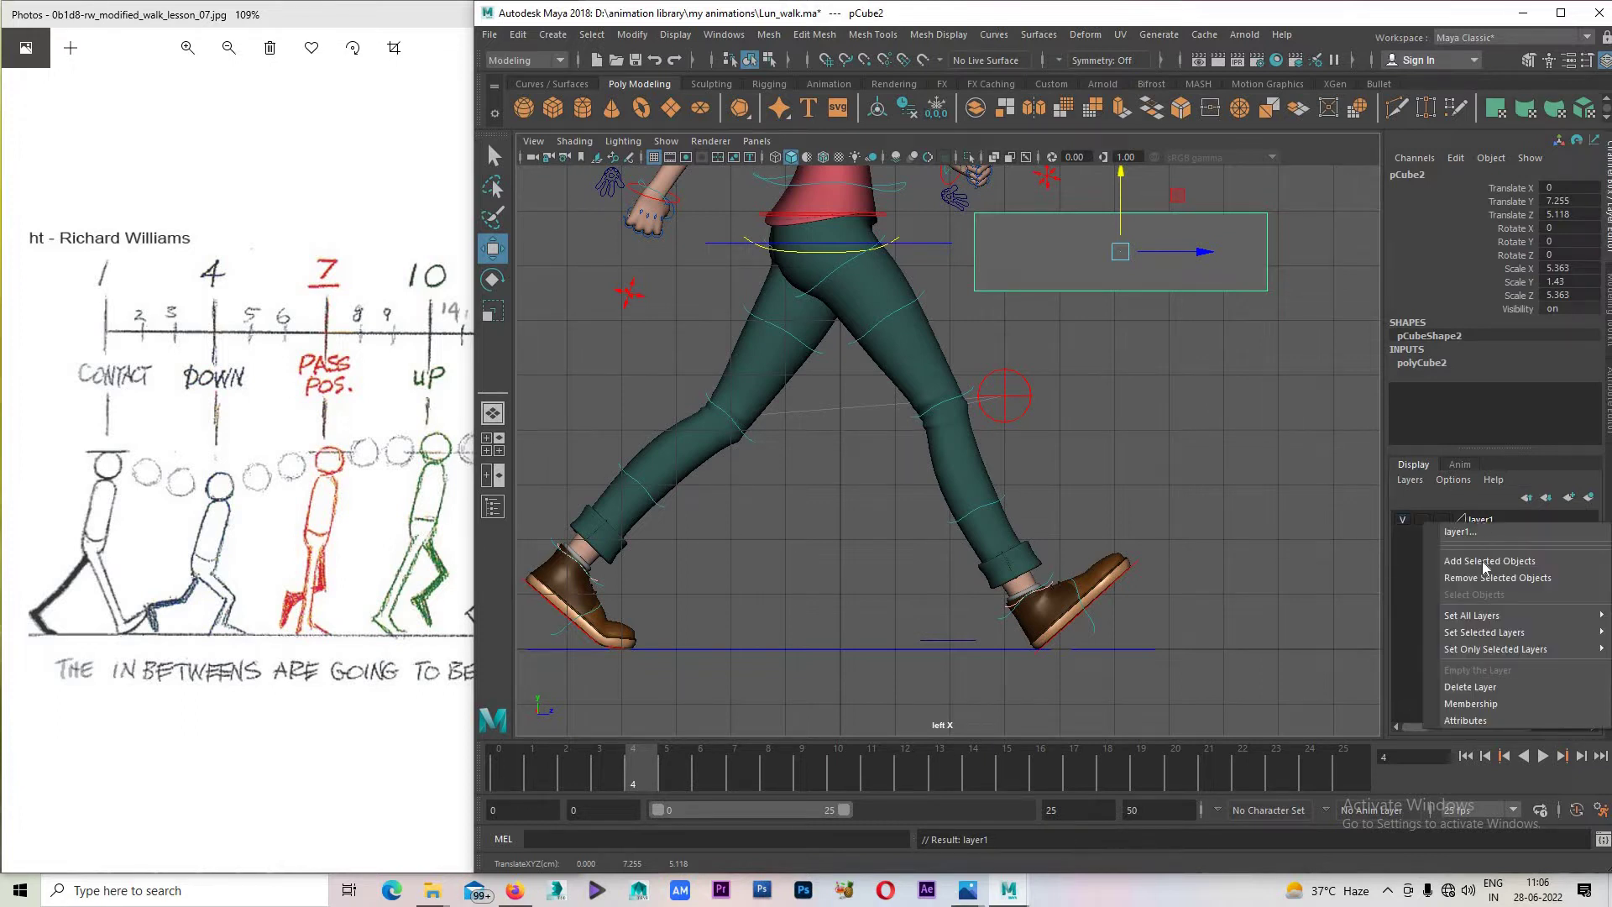
left_click(1486, 561)
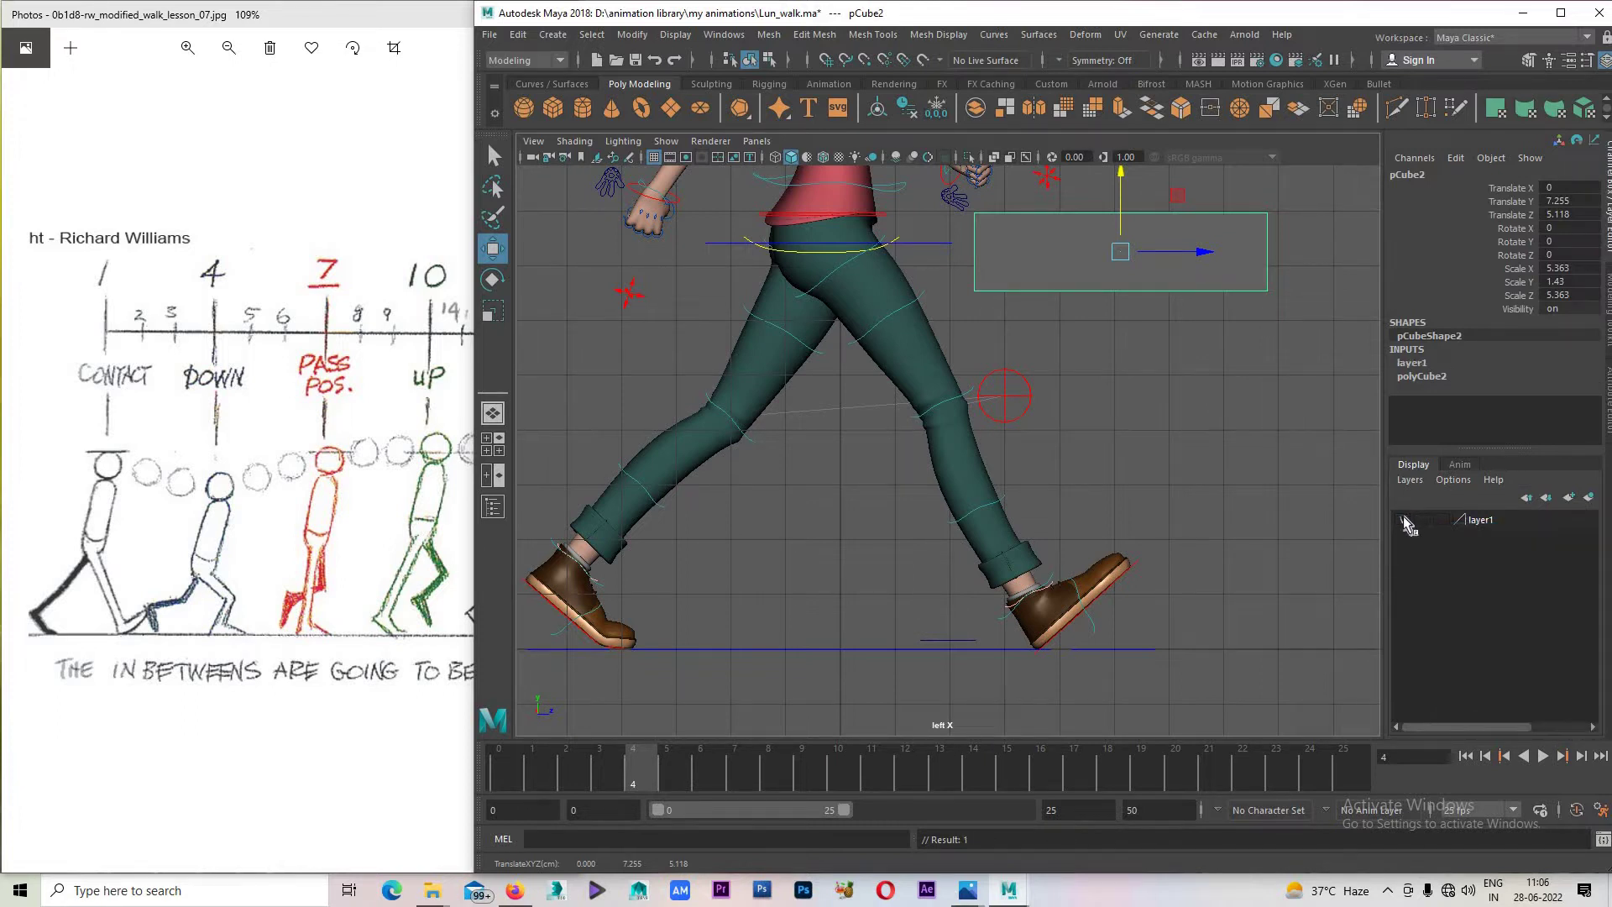
left_click(1402, 520)
left_click(1440, 520)
left_click(1440, 522)
left_click(1131, 261)
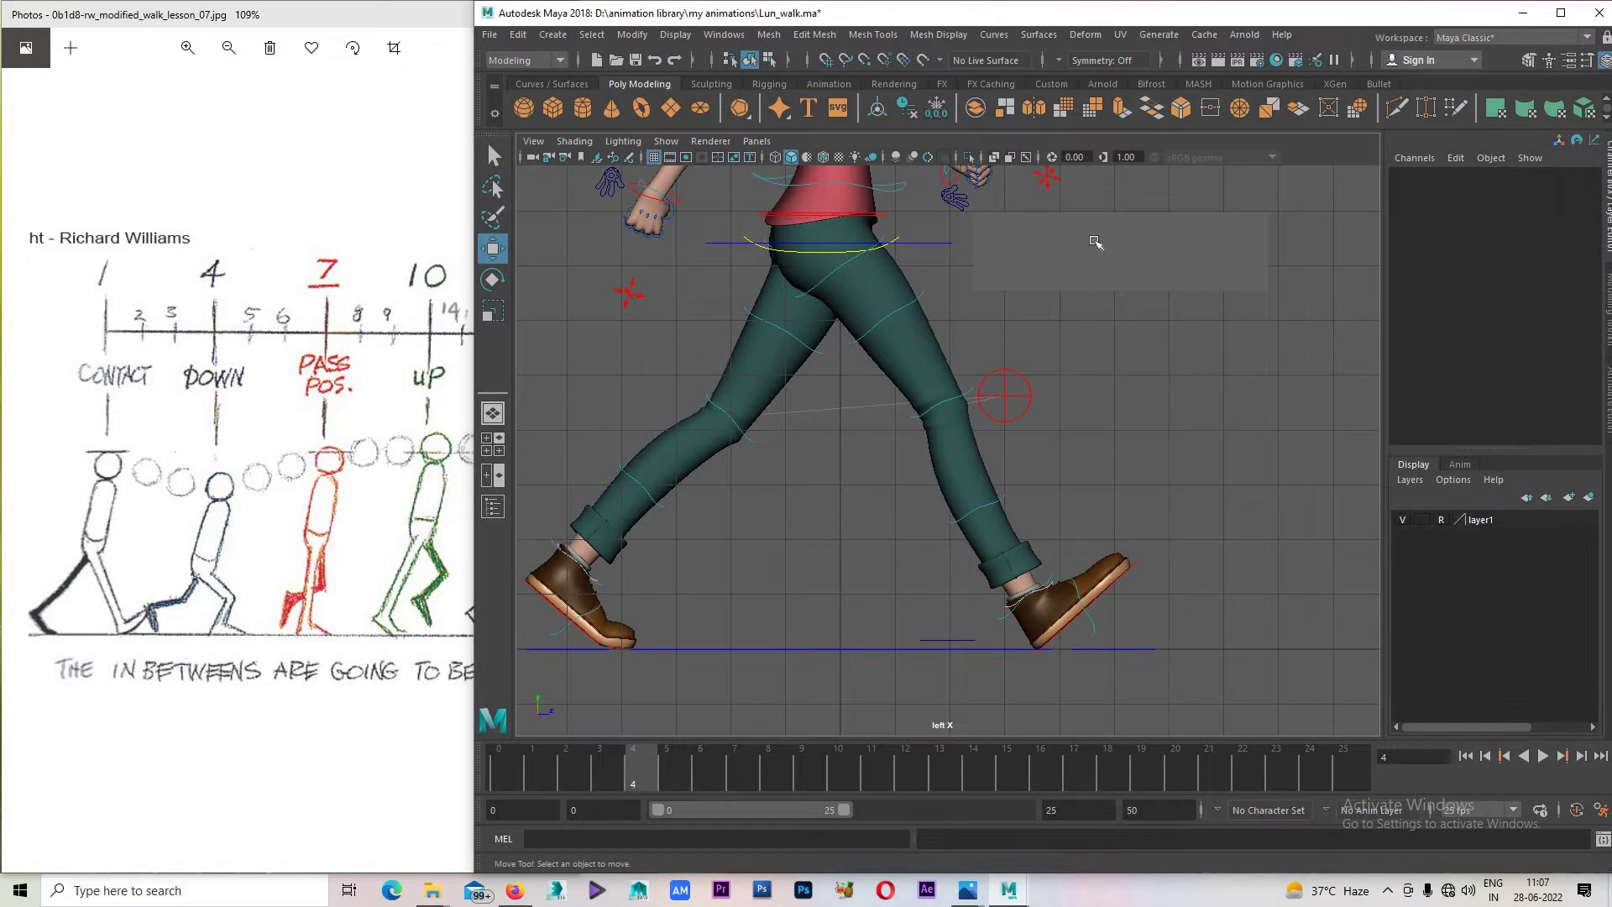
scroll(1054, 313, "down", 5)
scroll(1034, 336, "up", 2)
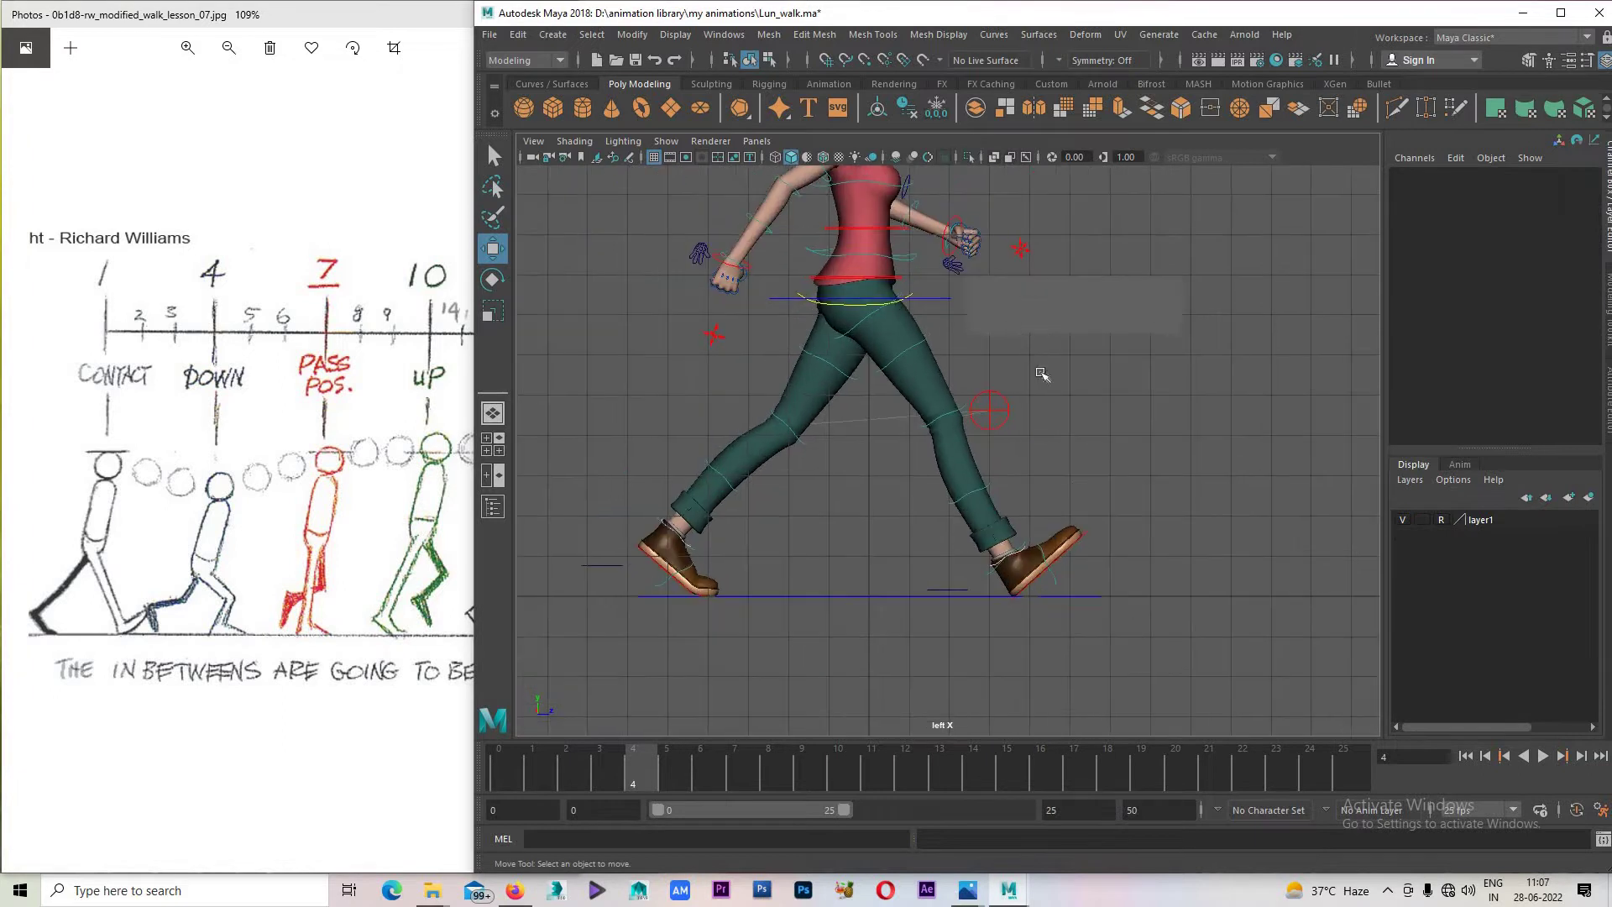
Select the hip control and drag it down for the frame-4 down pose, ending at Translate X -1.433.
left_click(938, 298)
scroll(915, 375, "up", 1)
scroll(932, 273, "up", 1)
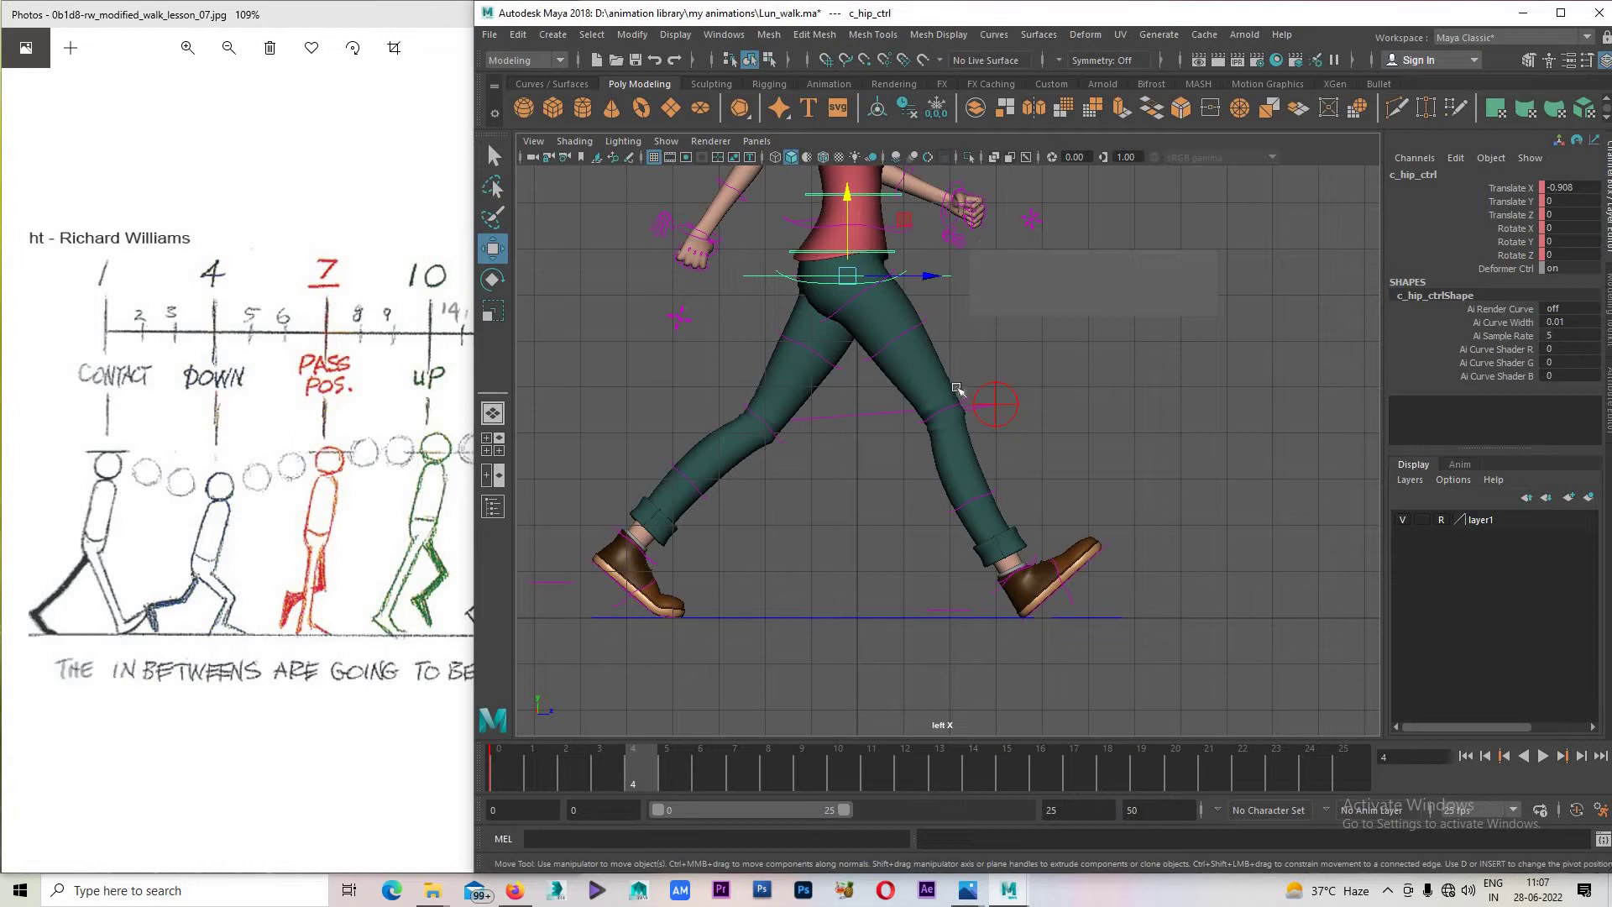
scroll(957, 388, "down", 2)
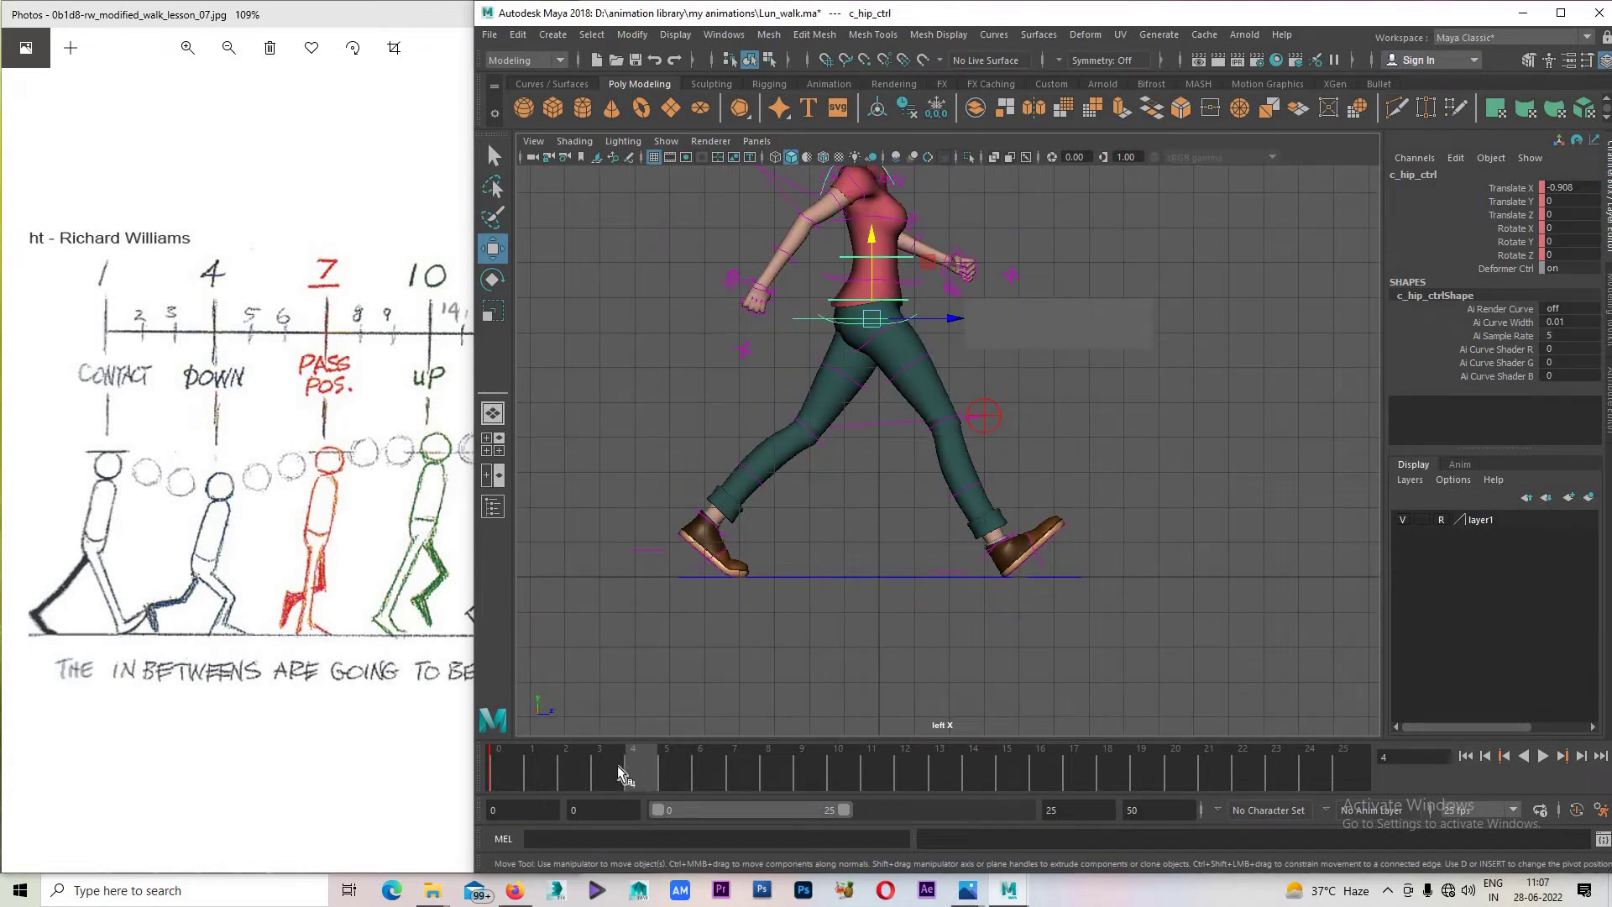
key("alt+v")
key("alt+v")
scroll(869, 304, "up", 2)
left_click_drag(849, 235, 852, 258)
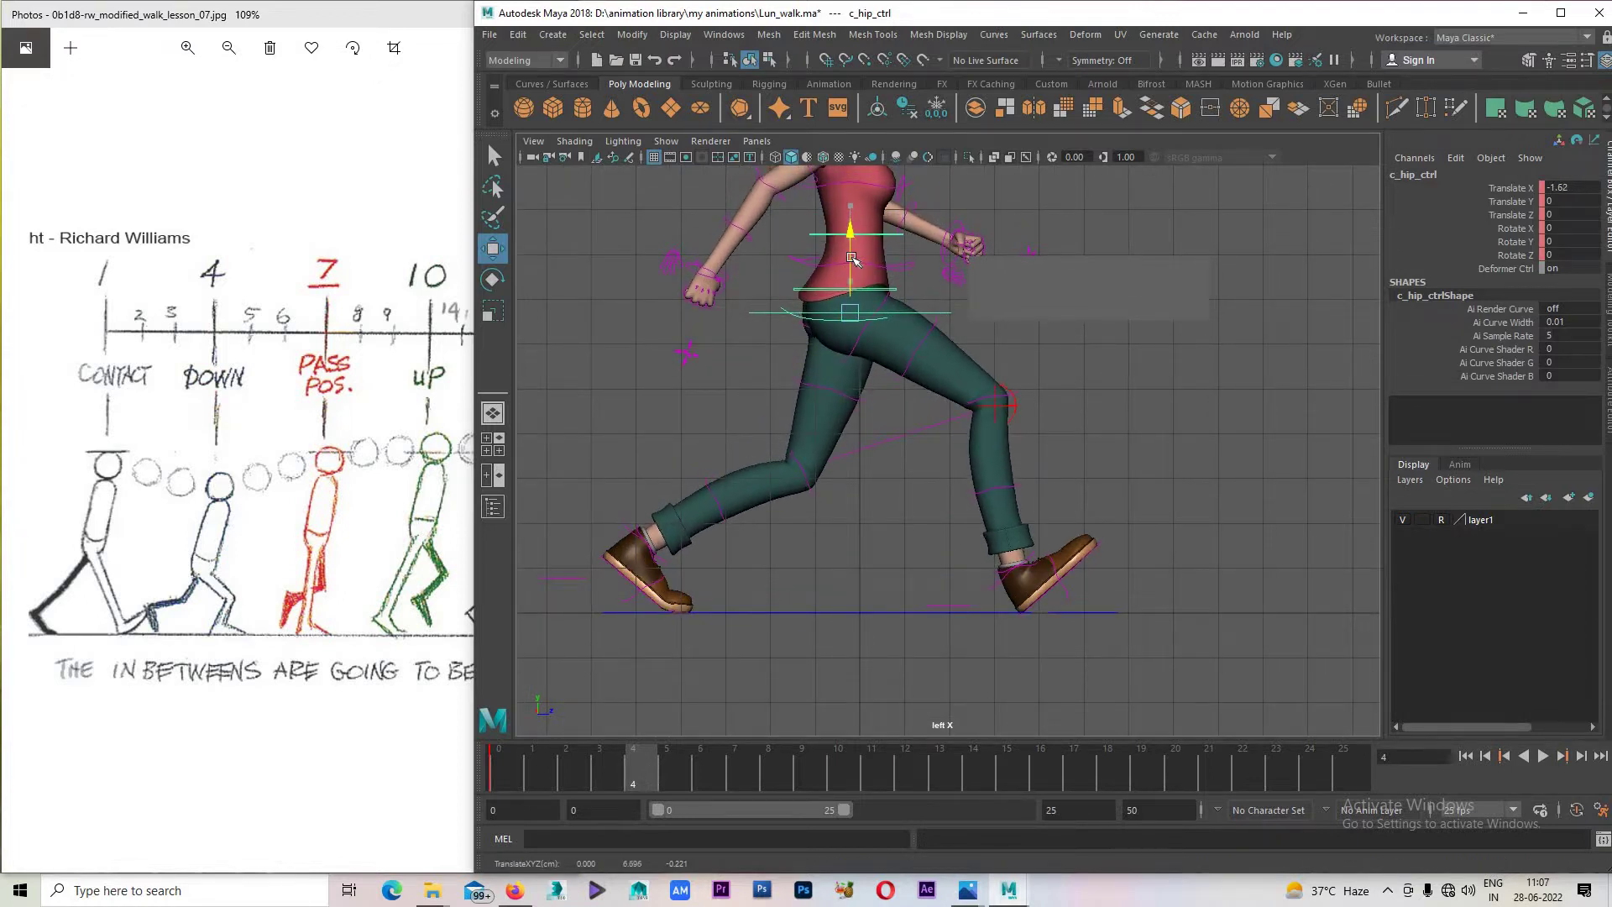
left_click_drag(852, 258, 852, 249)
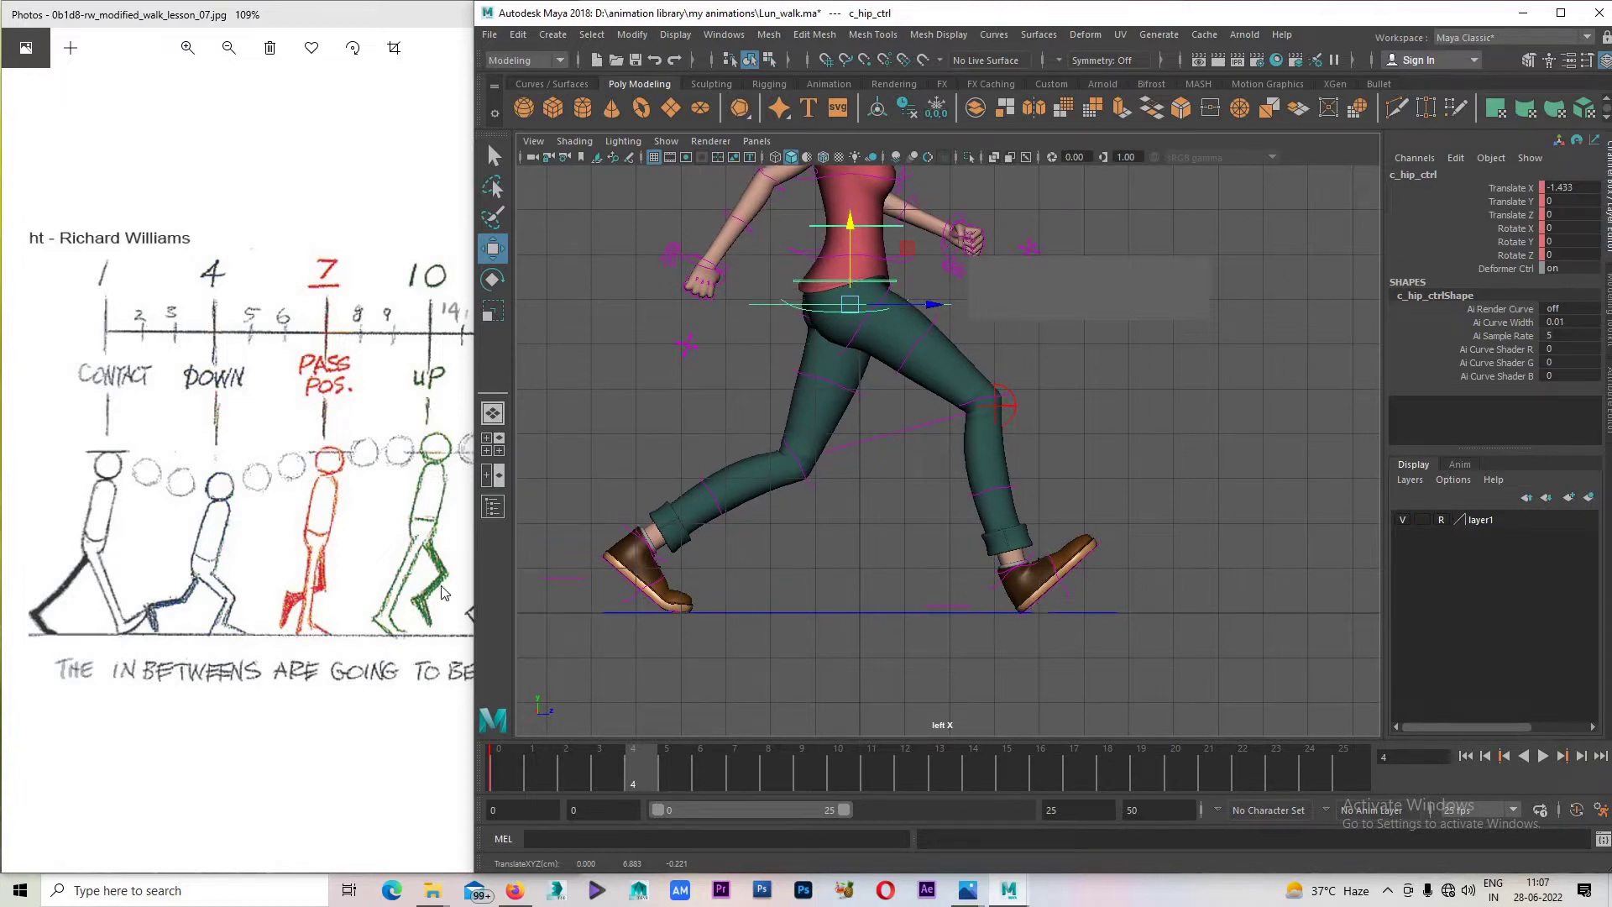
key("ctrl+z")
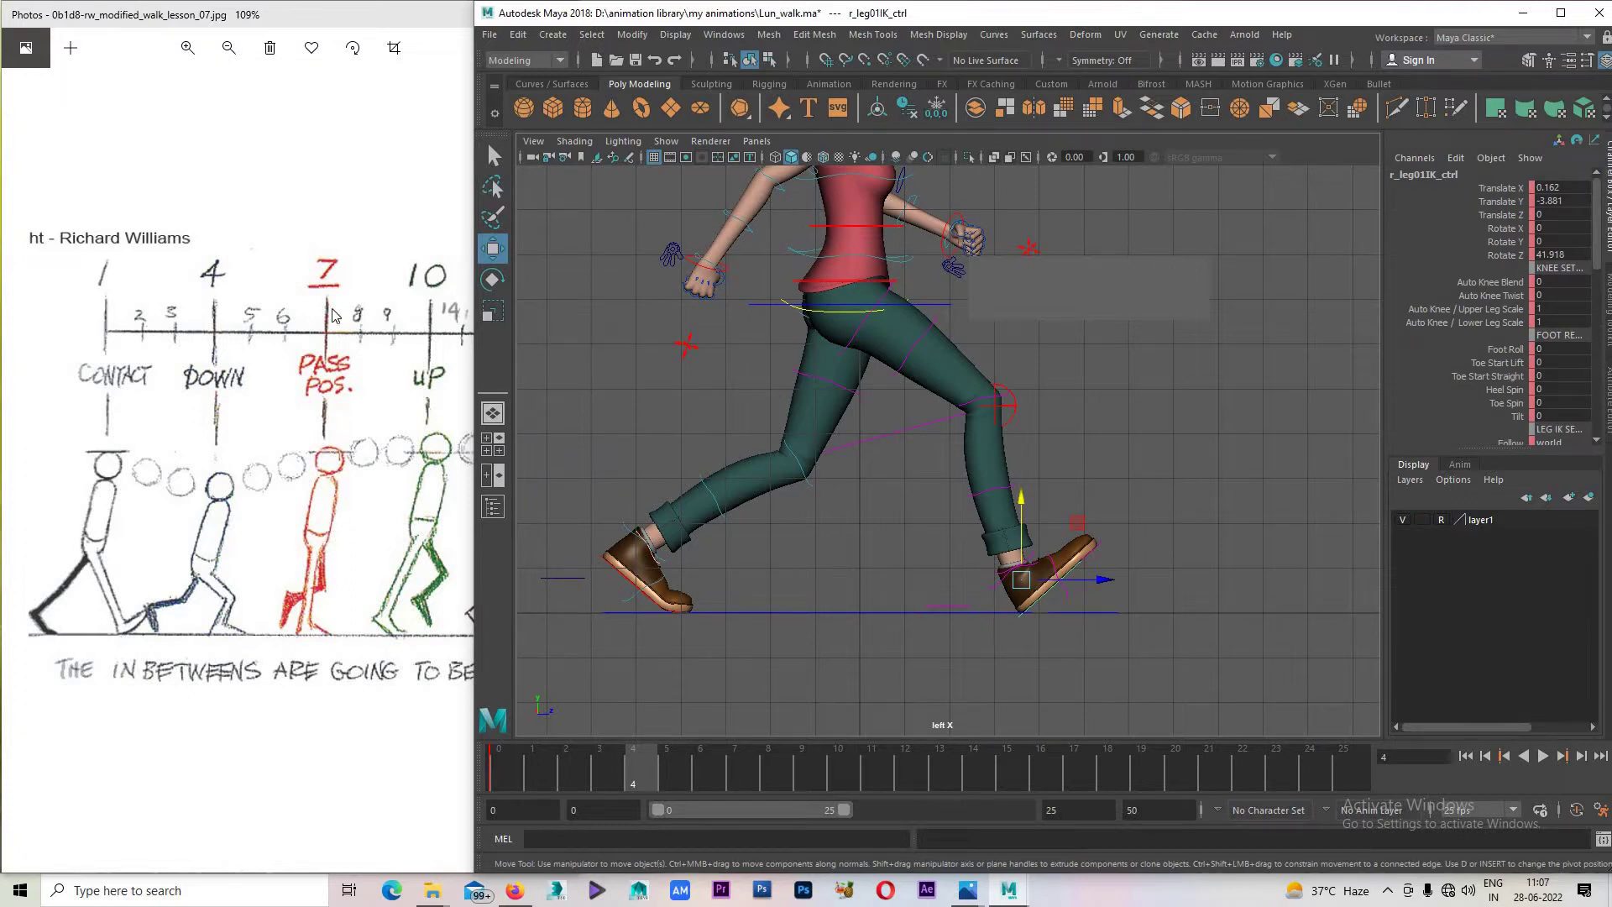
Widen the Photos reference window and zoom the walk-cycle chart to 99%, then reselect the hip control.
scroll(333, 317, "down", 1)
left_click_drag(474, 420, 578, 420)
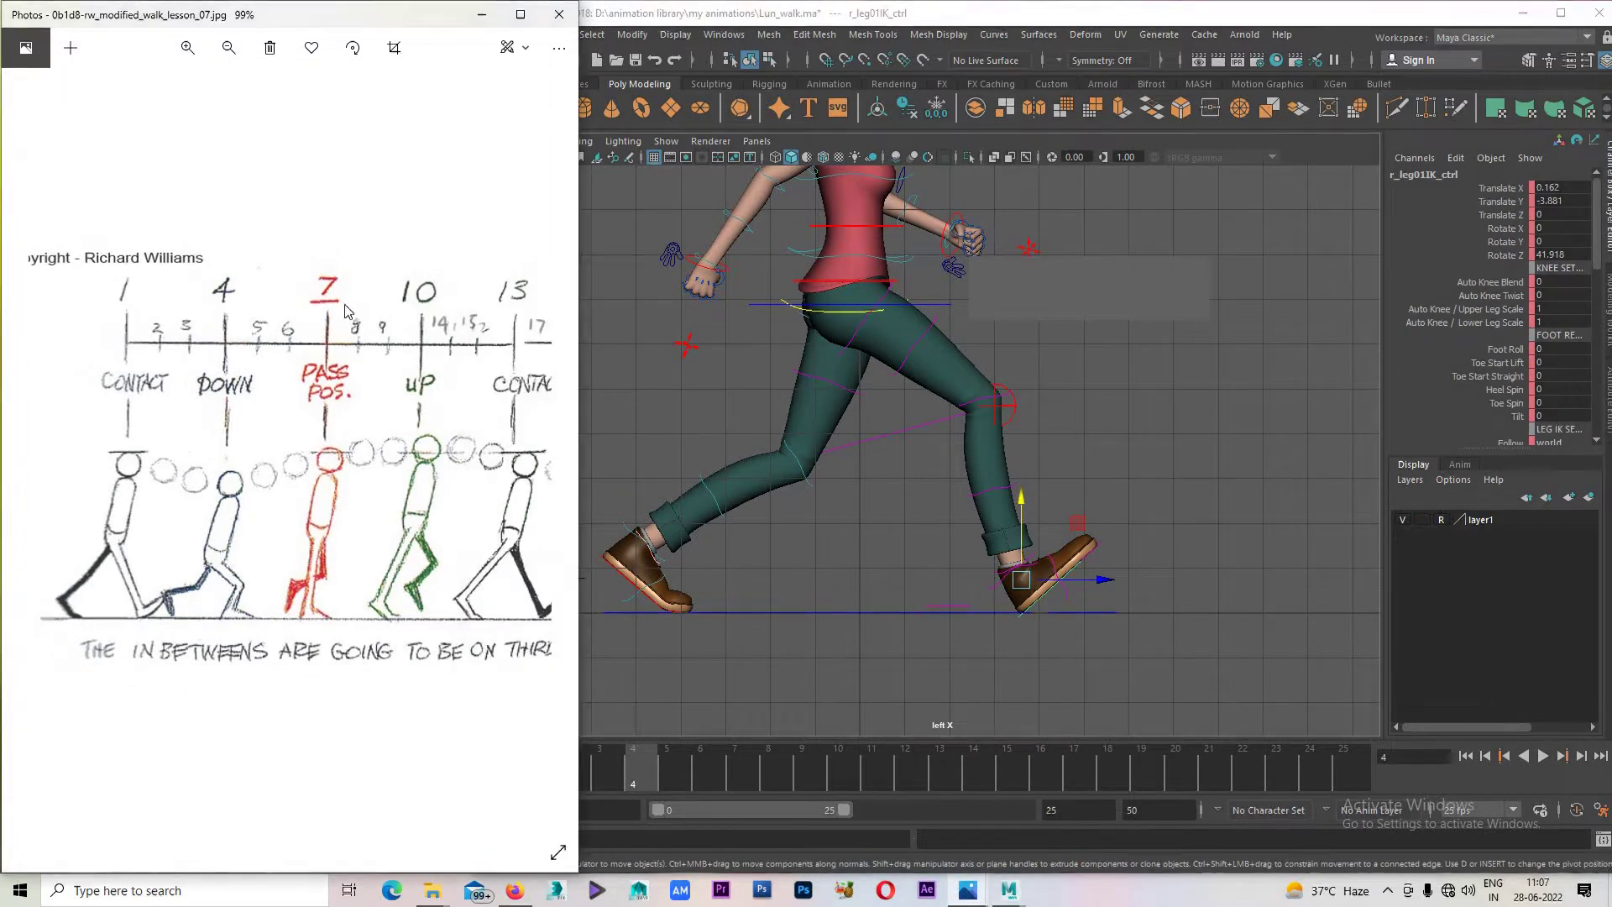
scroll(351, 349, "down", 2)
scroll(351, 348, "down", 2)
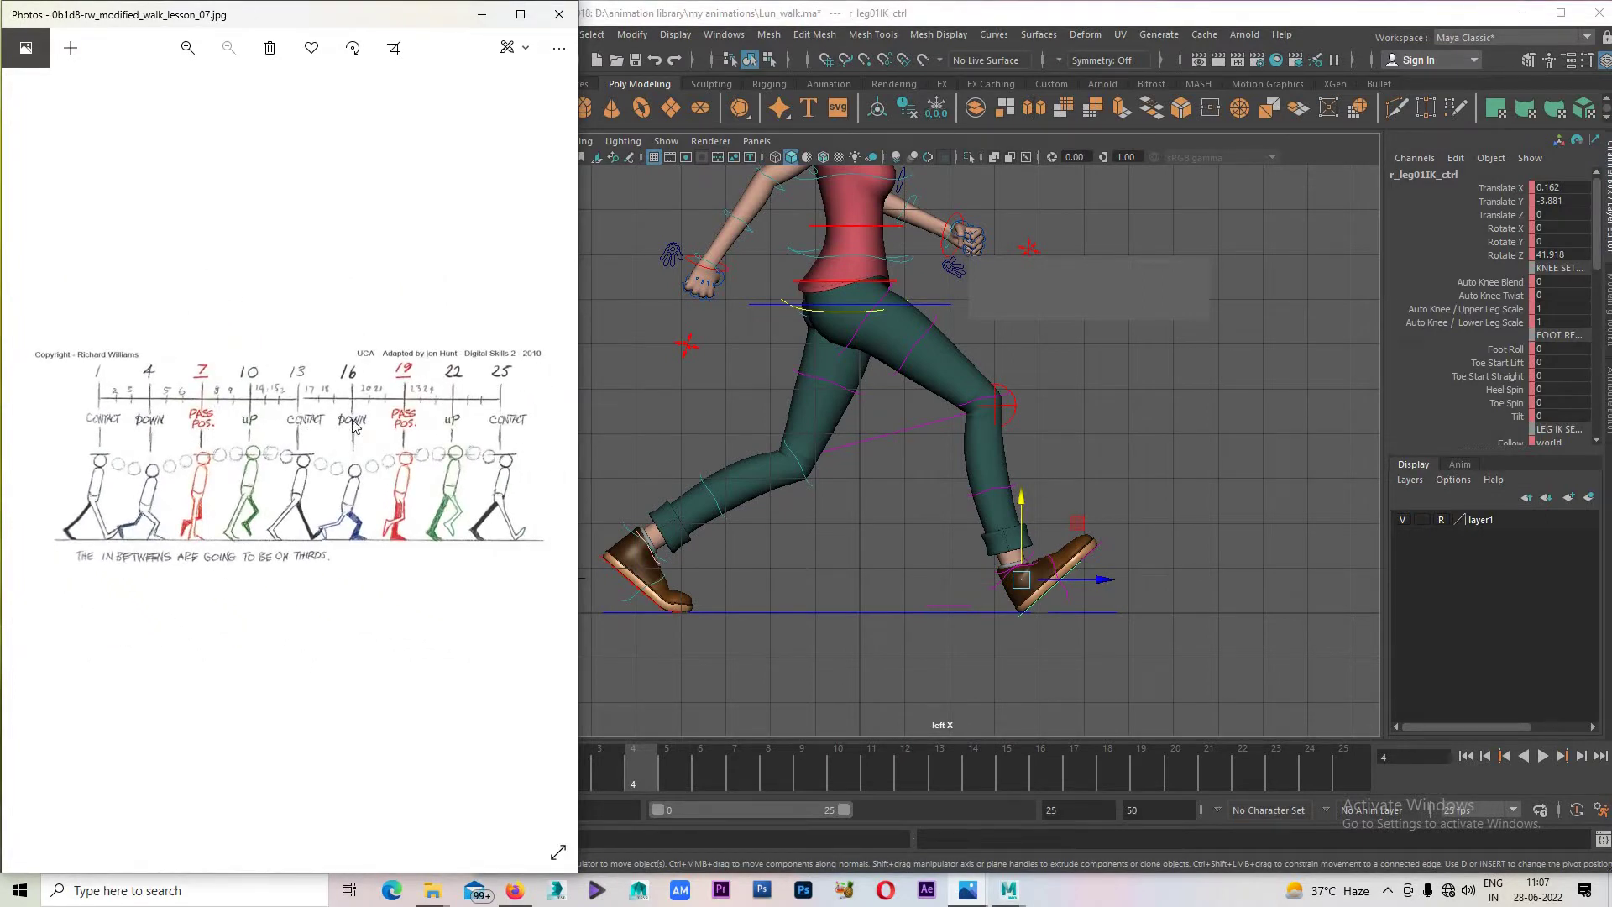
scroll(265, 445, "up", 2)
scroll(264, 444, "up", 1)
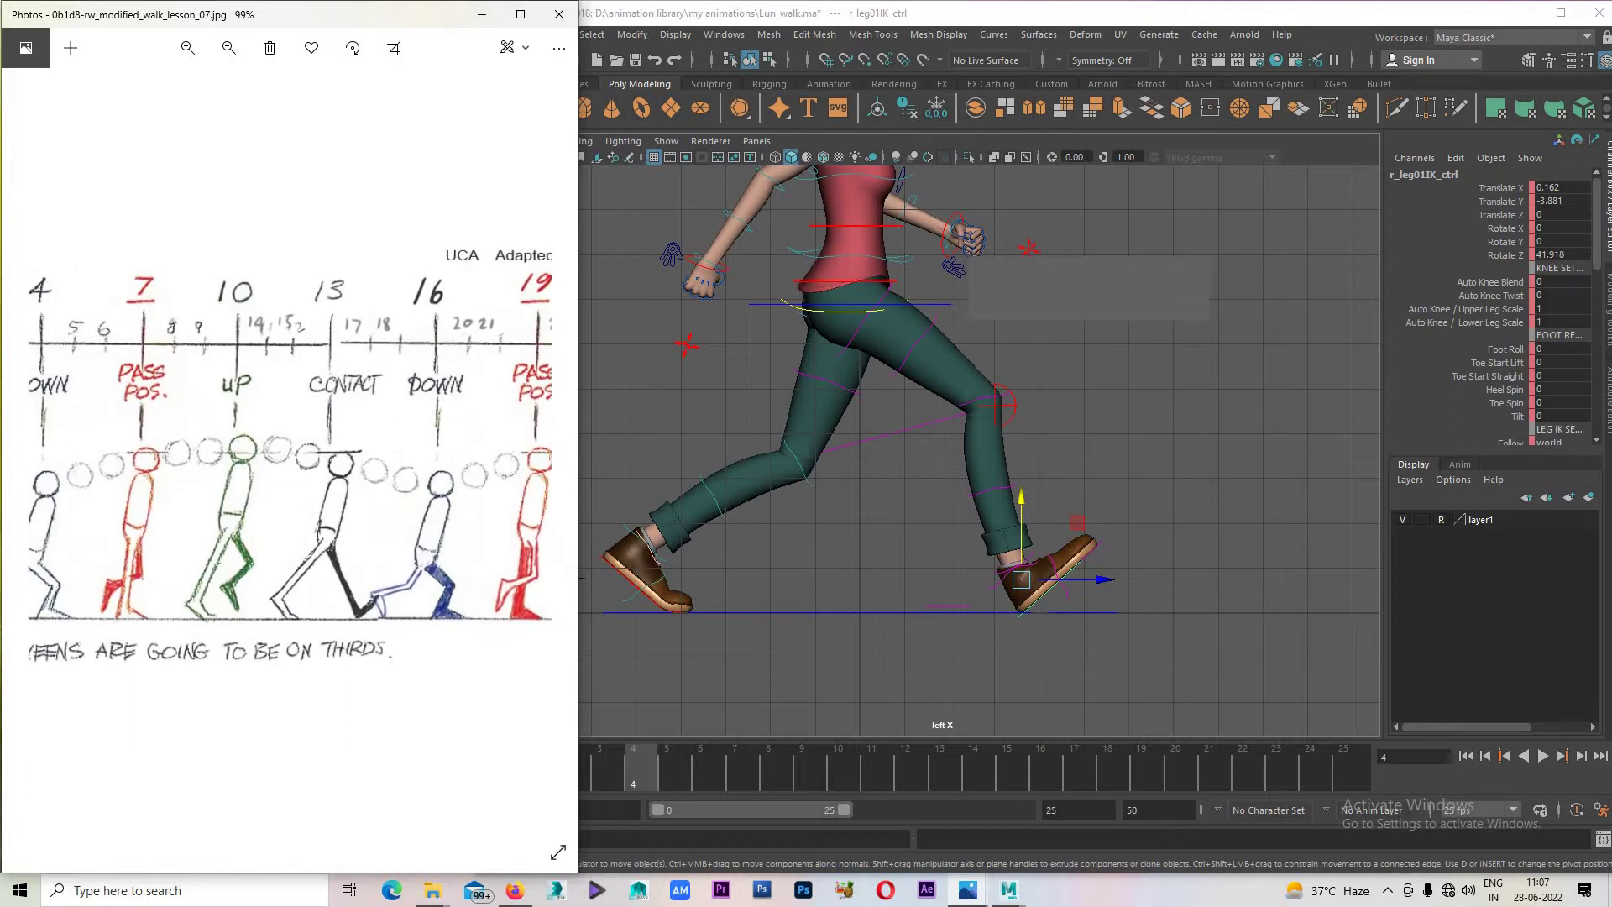
left_click(897, 304)
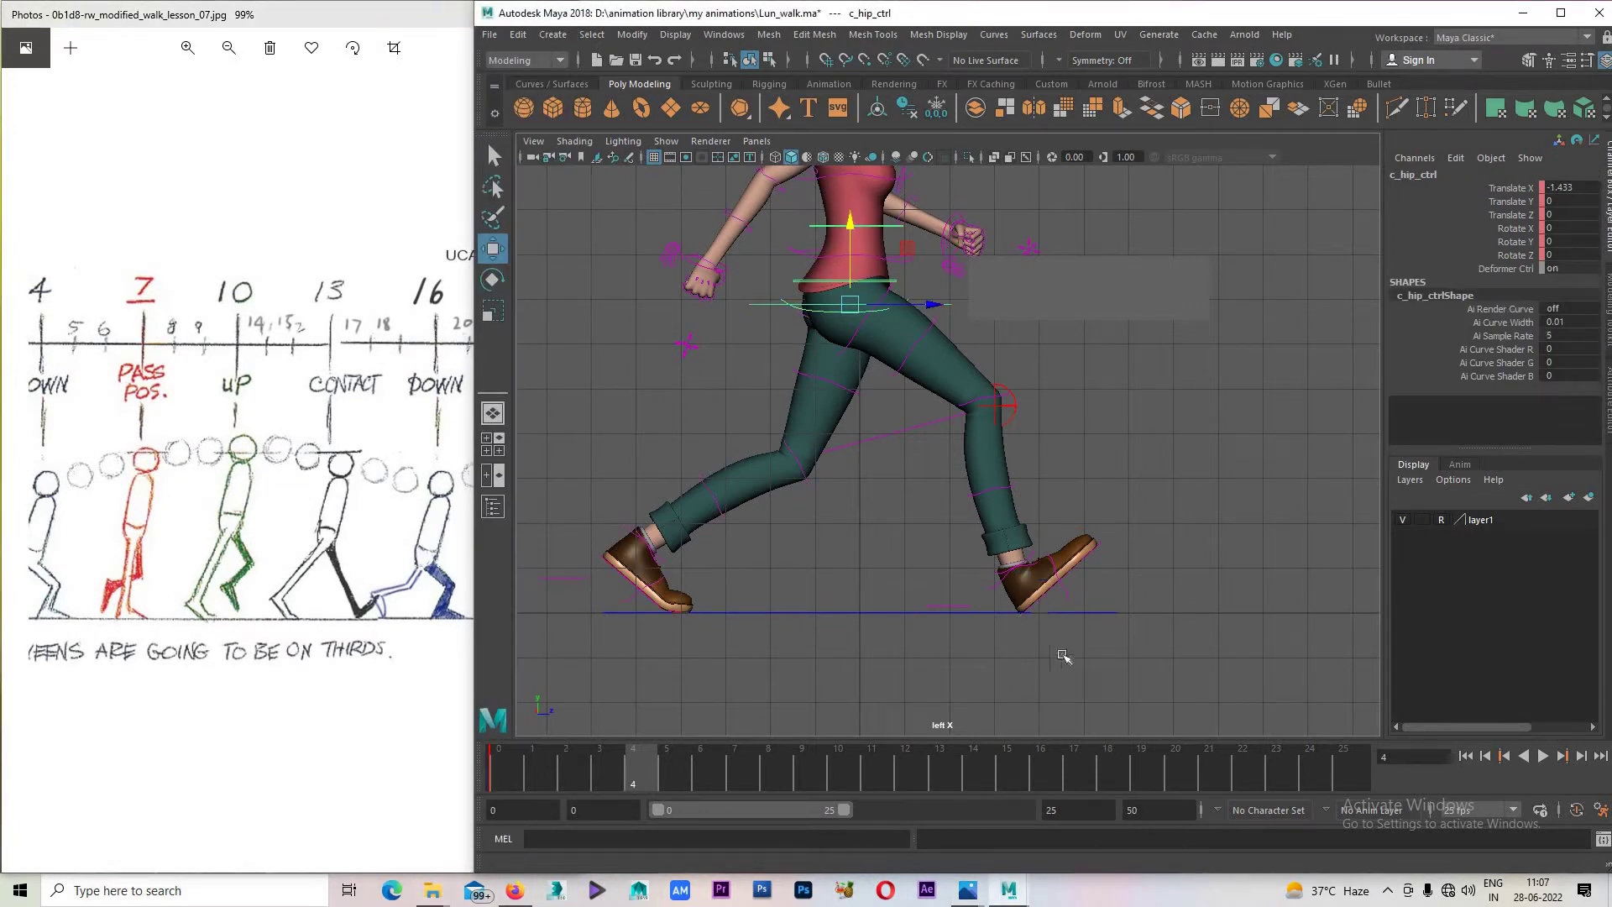
Turn on Auto Key, stop playback on frame 7 and select the hip control.
scroll(983, 492, "down", 3)
scroll(763, 199, "down", 3)
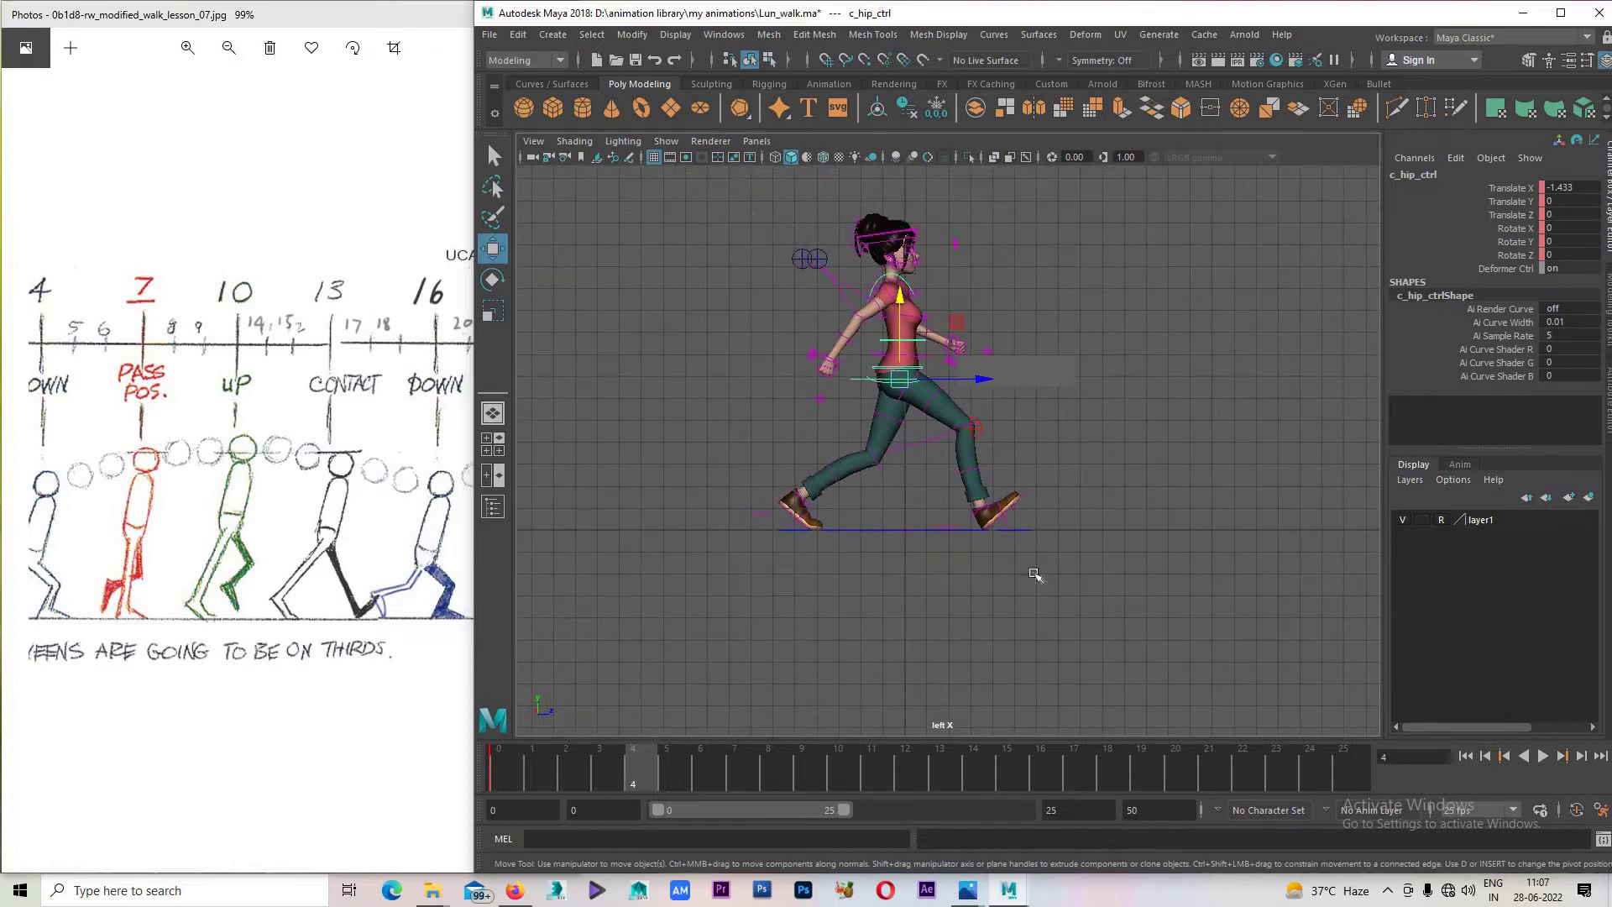
left_click_drag(758, 220, 1161, 715)
left_click(834, 476)
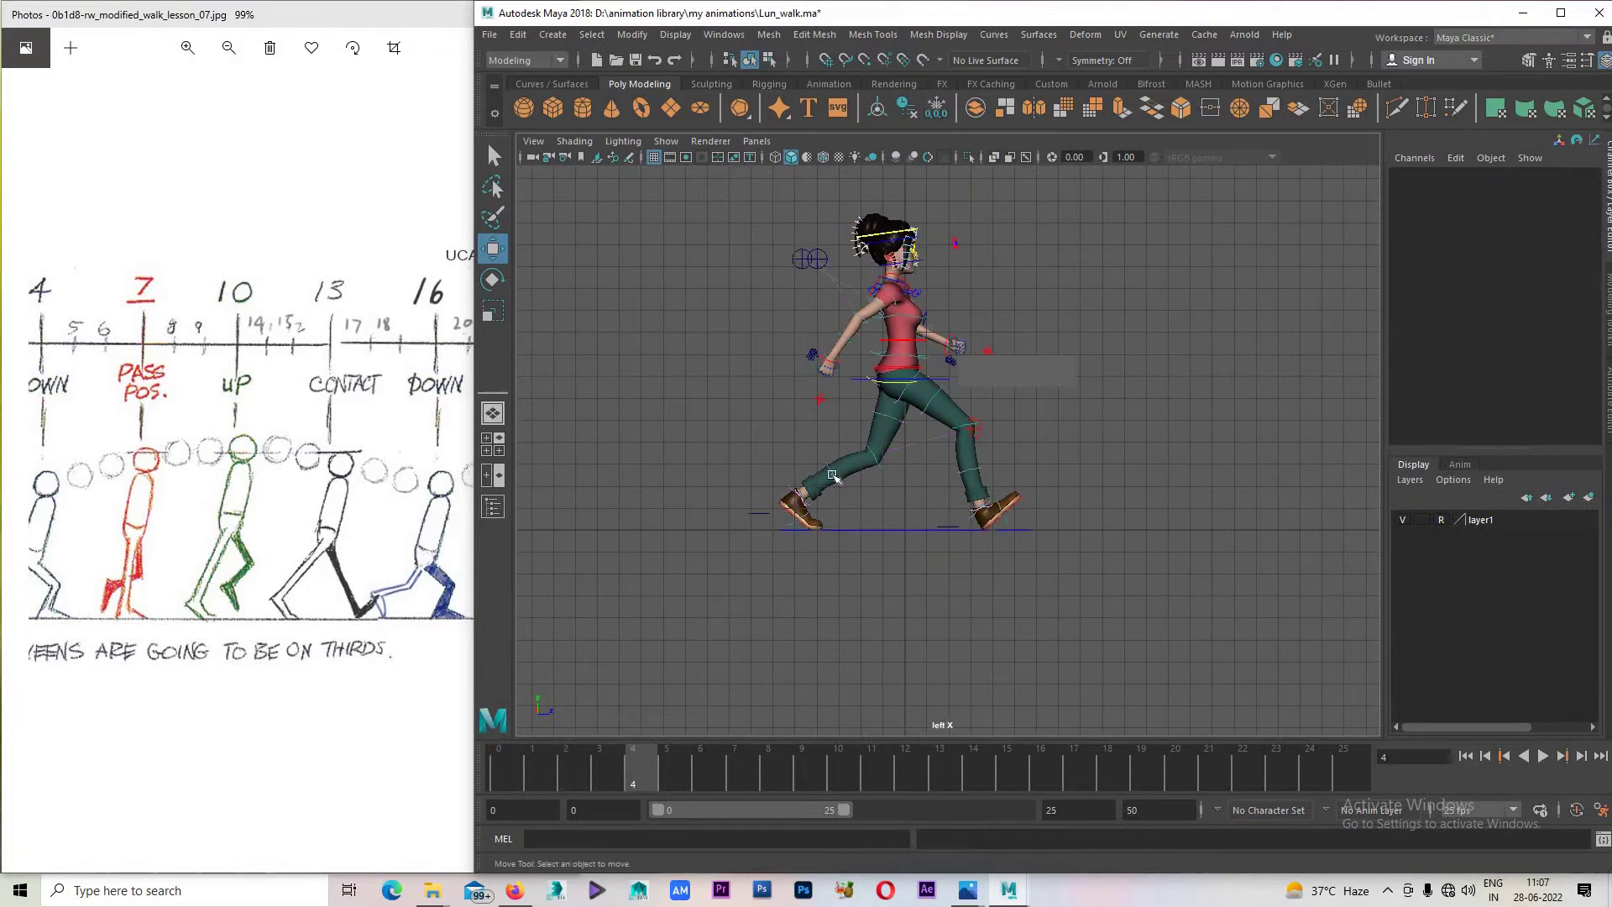
left_click(1575, 811)
key("alt+v")
left_click(727, 780)
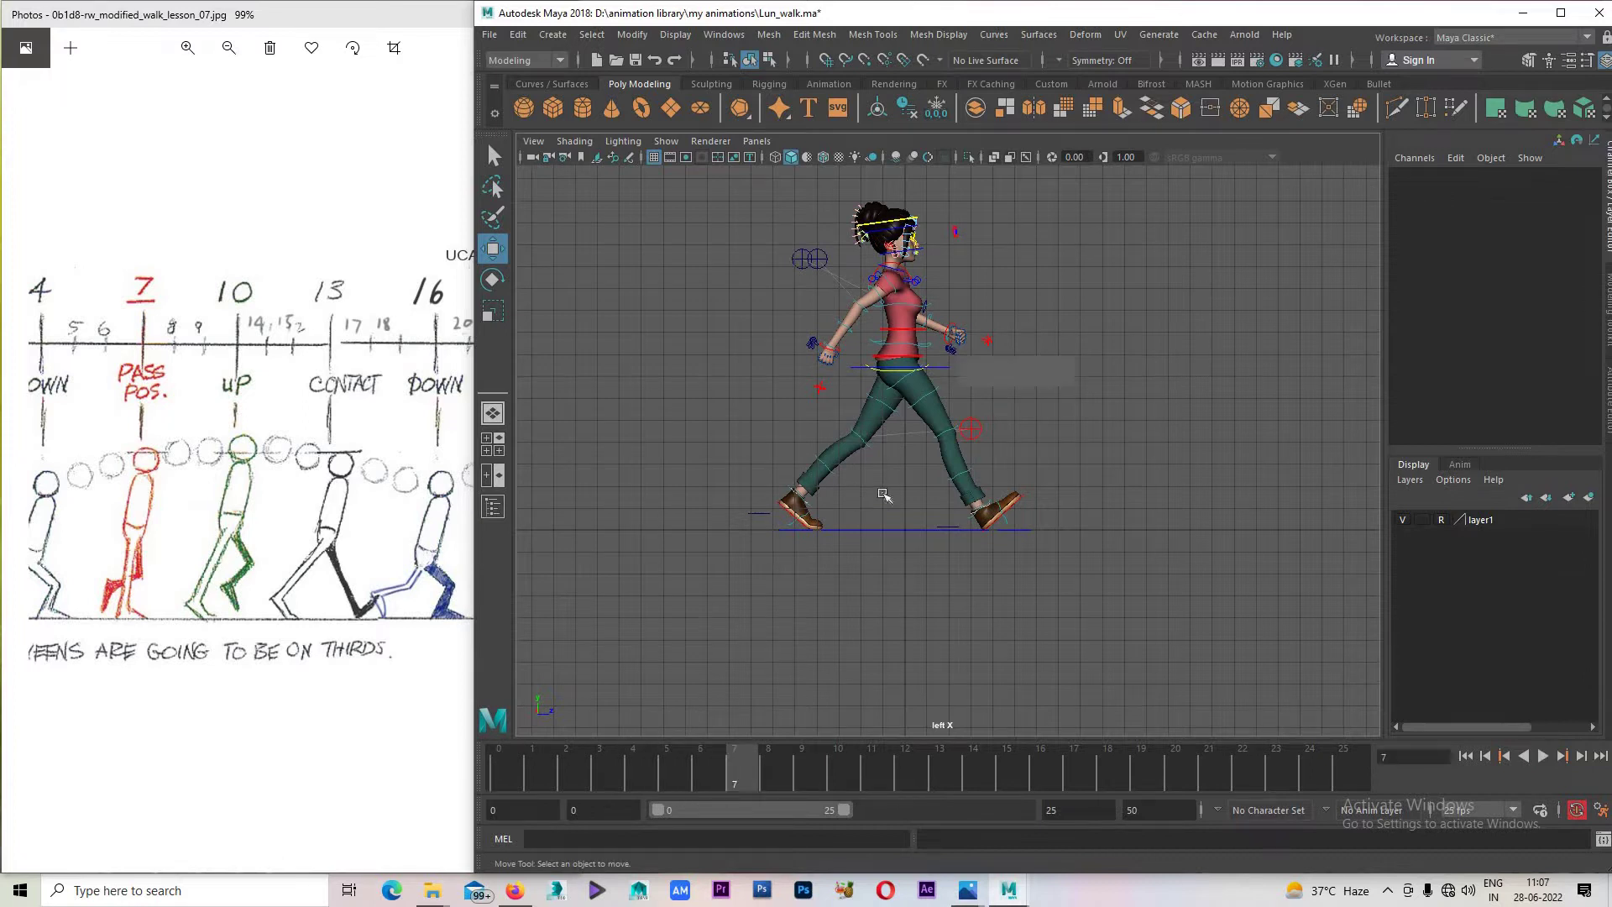
left_click(937, 356)
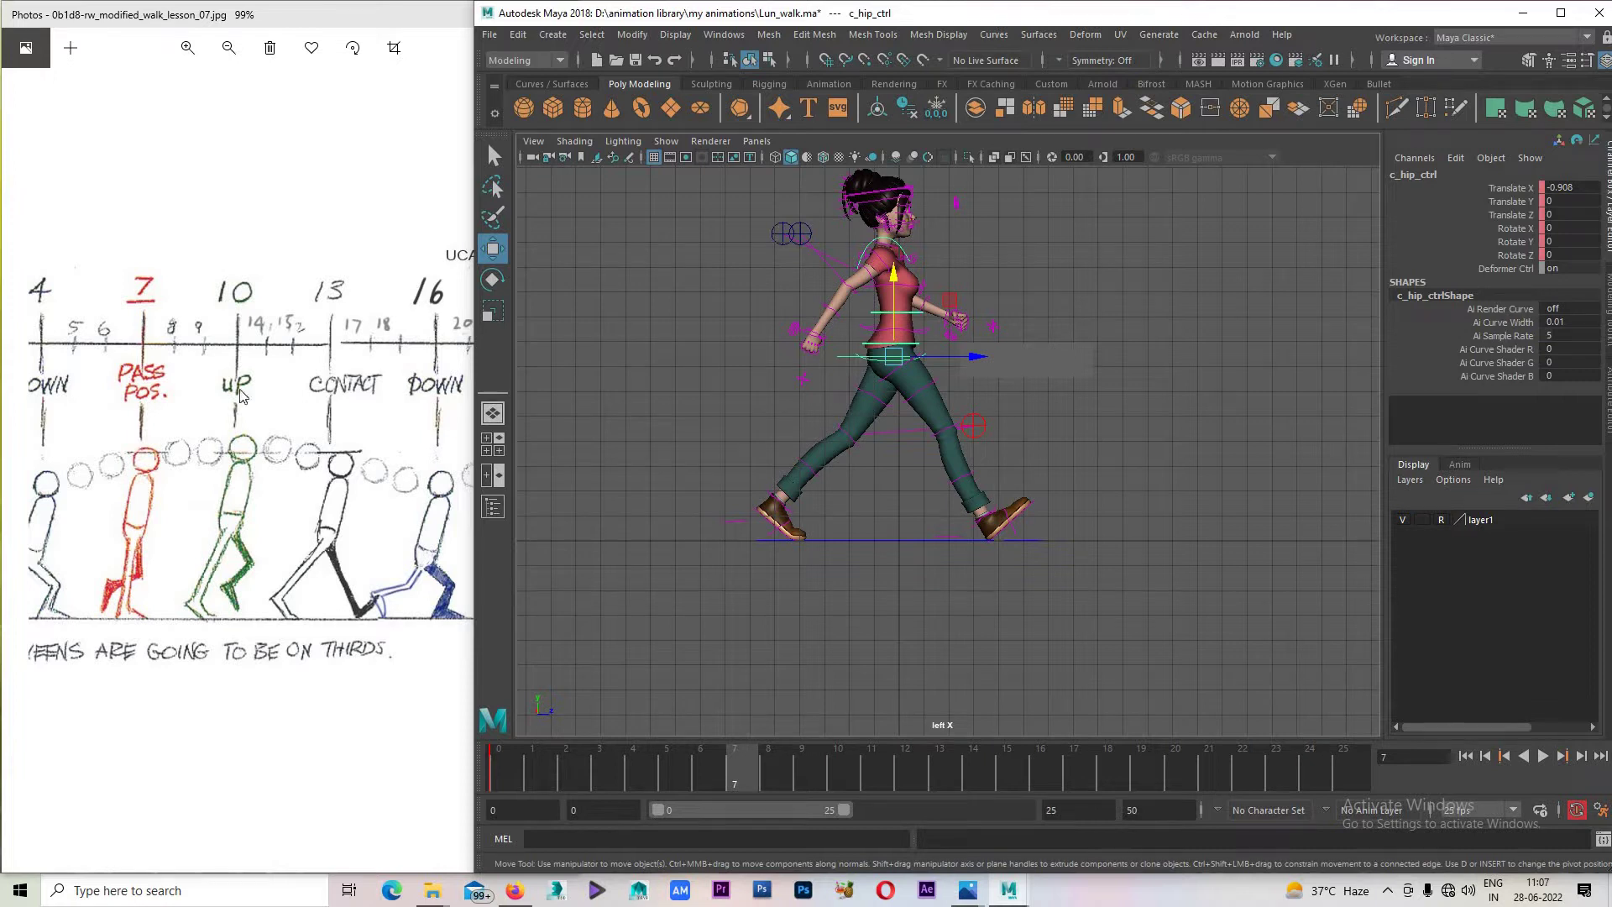
Widen the Photos reference window and zoom the walk-cycle chart to 120%.
scroll(336, 489, "down", 3)
left_click_drag(474, 414, 580, 415)
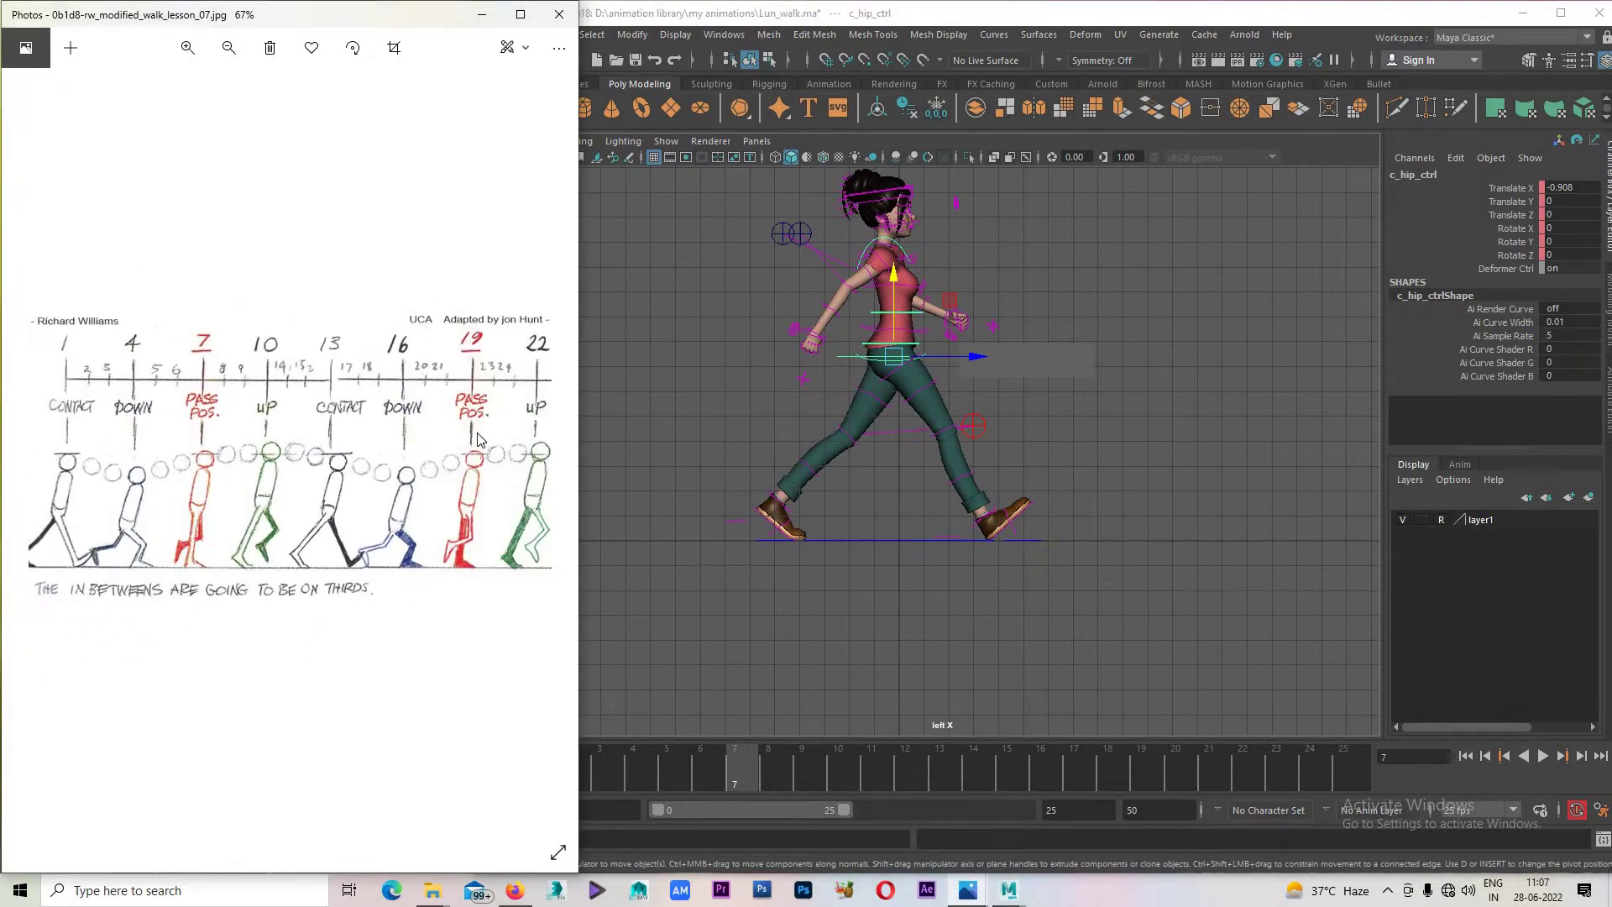
scroll(477, 438, "down", 2)
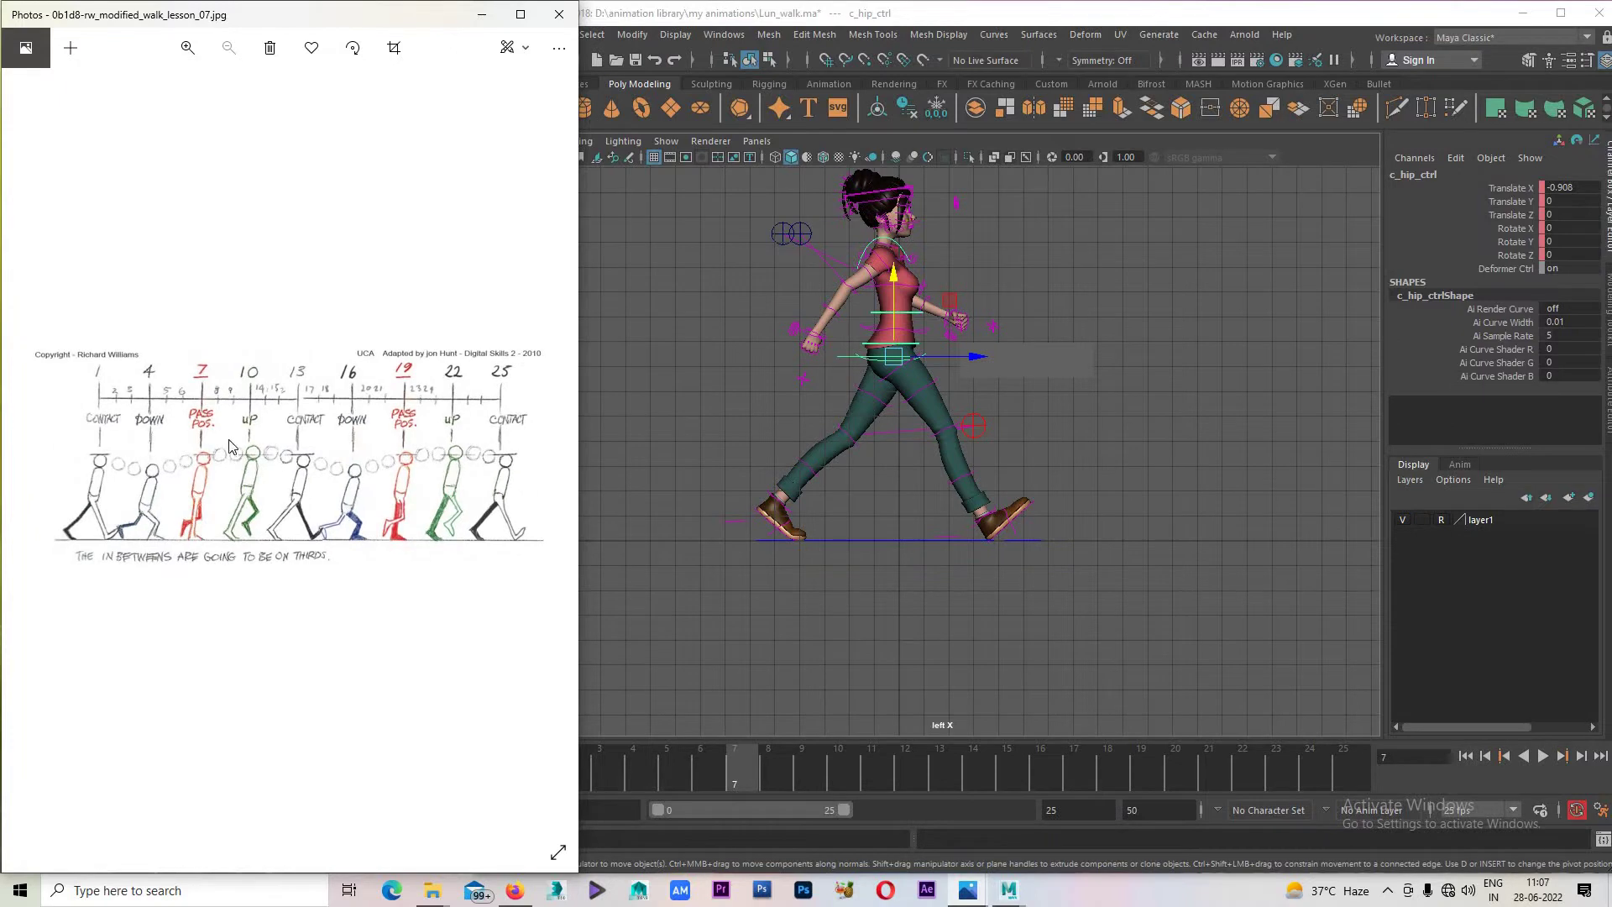
scroll(268, 485, "up", 3)
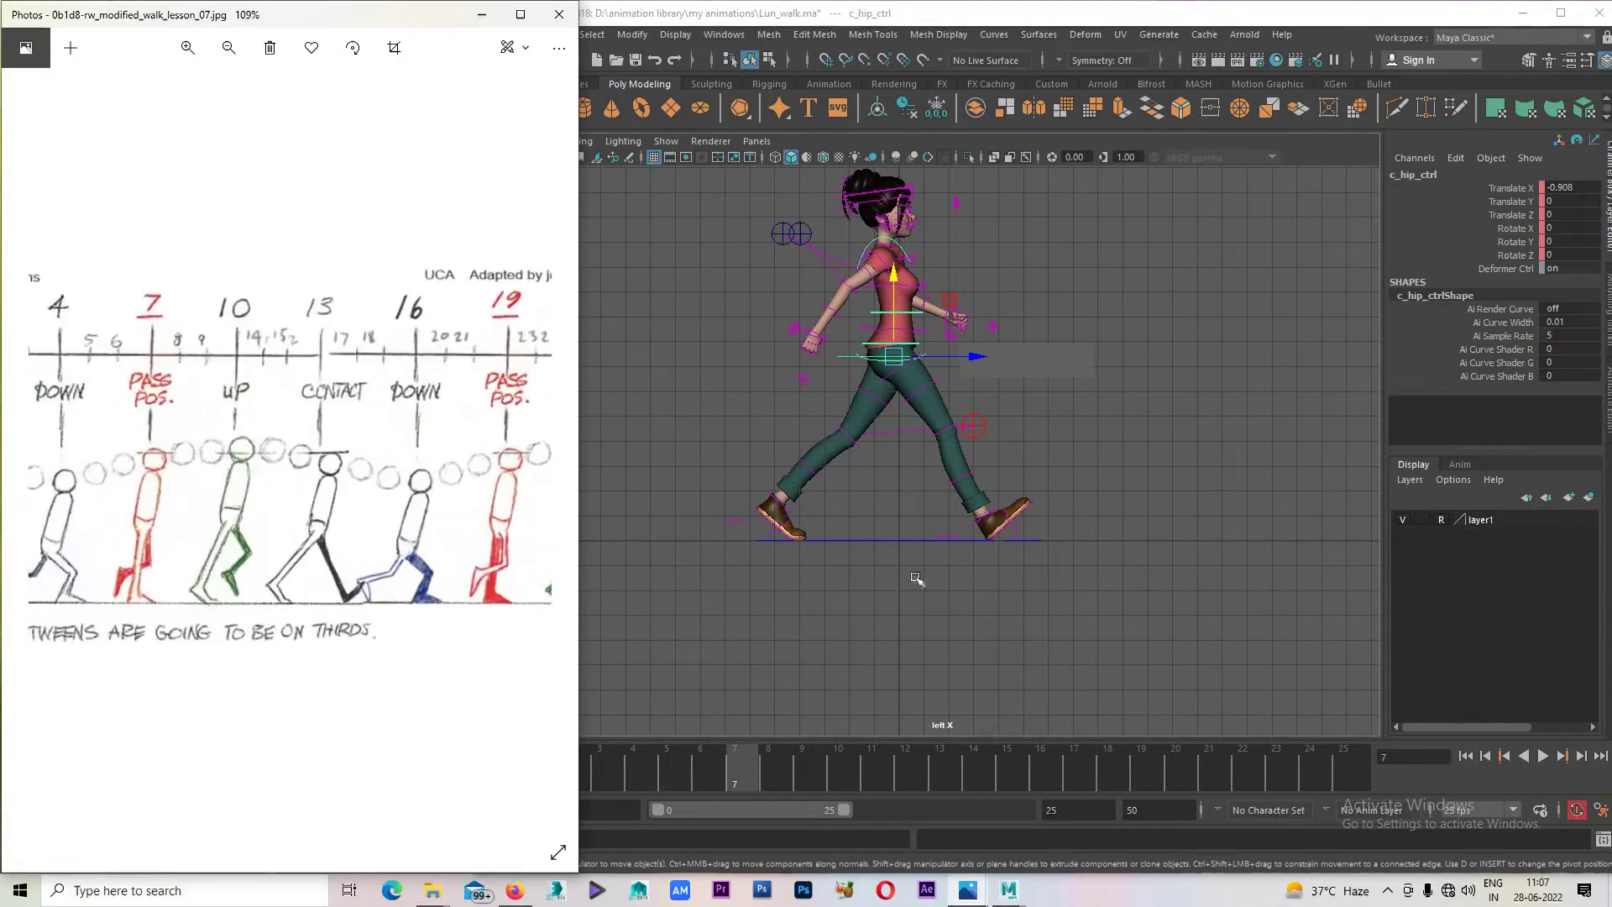
scroll(269, 486, "up", 2)
scroll(869, 480, "up", 2)
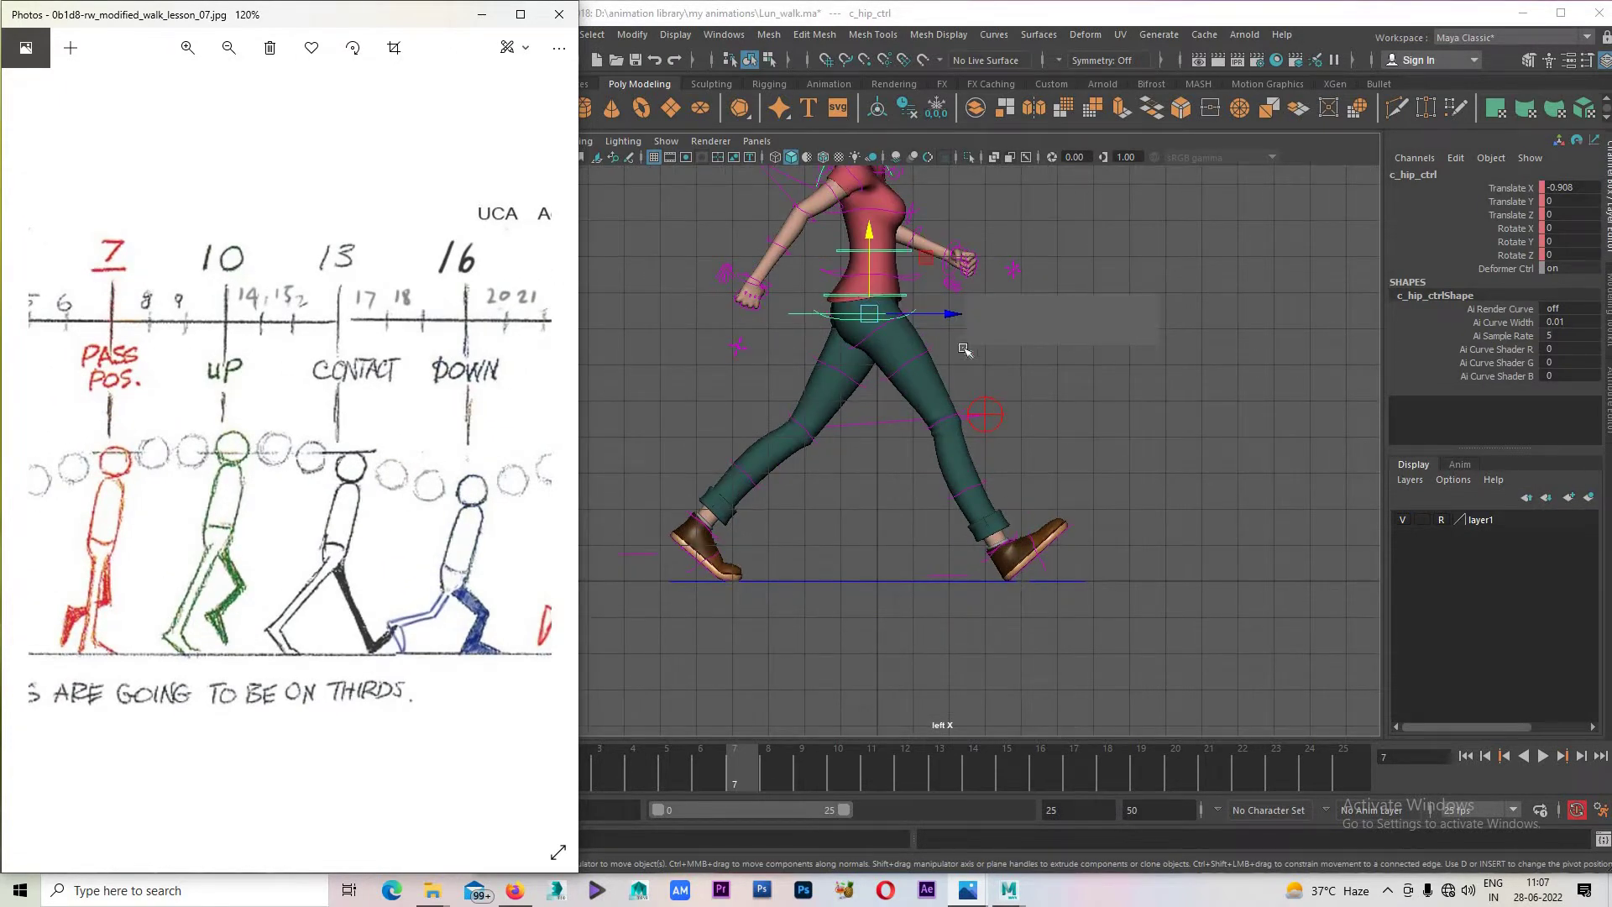
Key the lowered hips at frame 7 and rotate the right foot flat on the ground.
left_click_drag(876, 253, 876, 275)
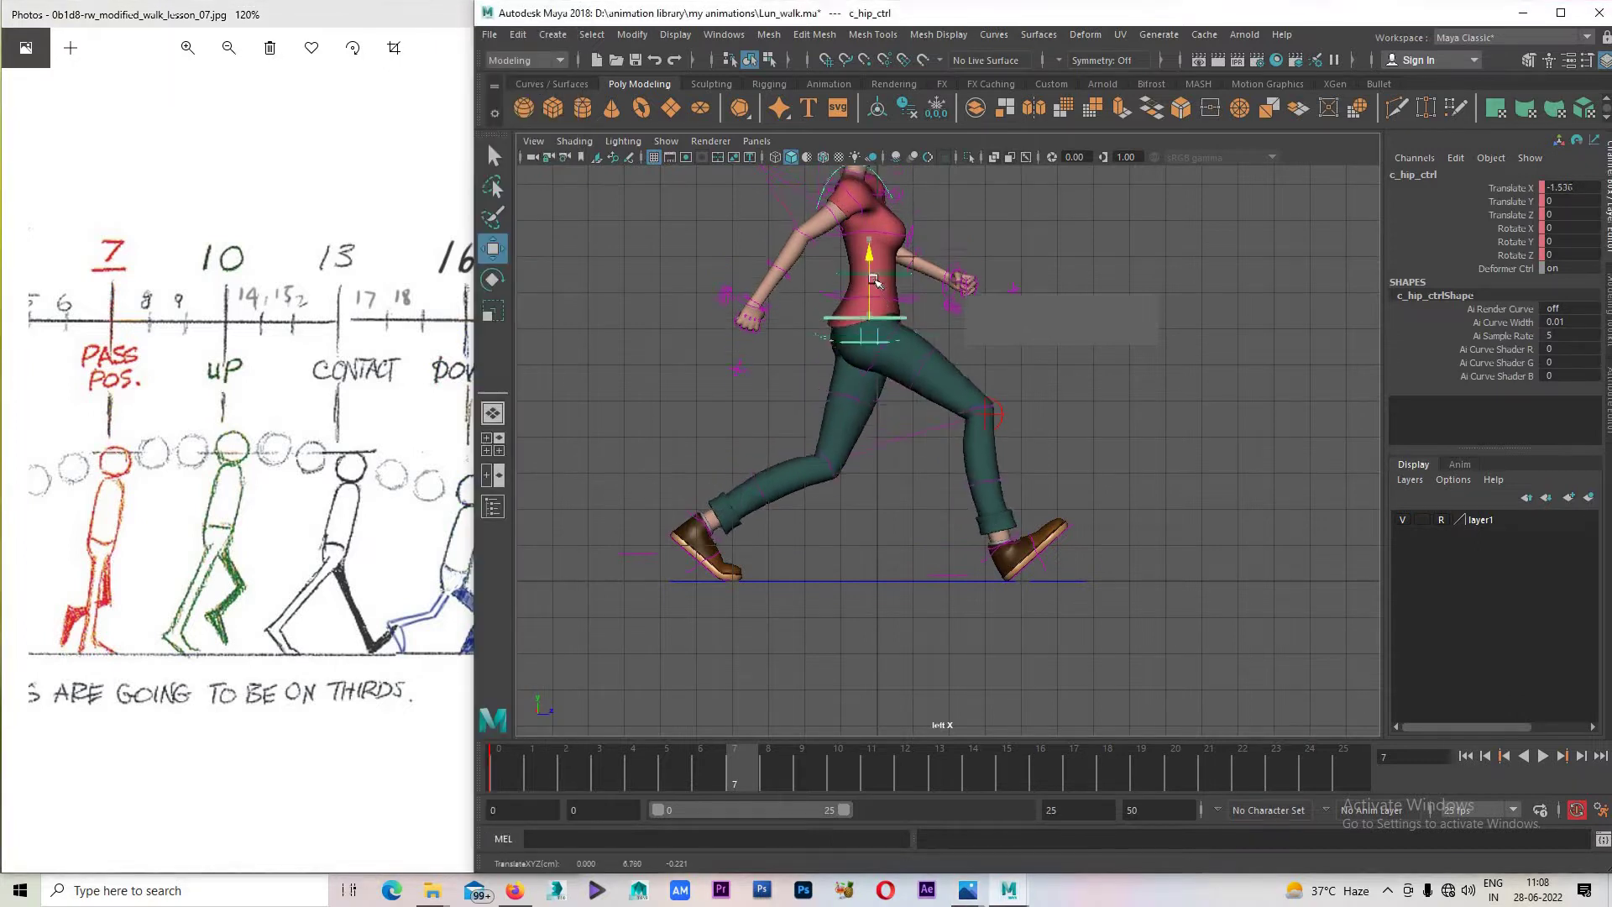
key("s")
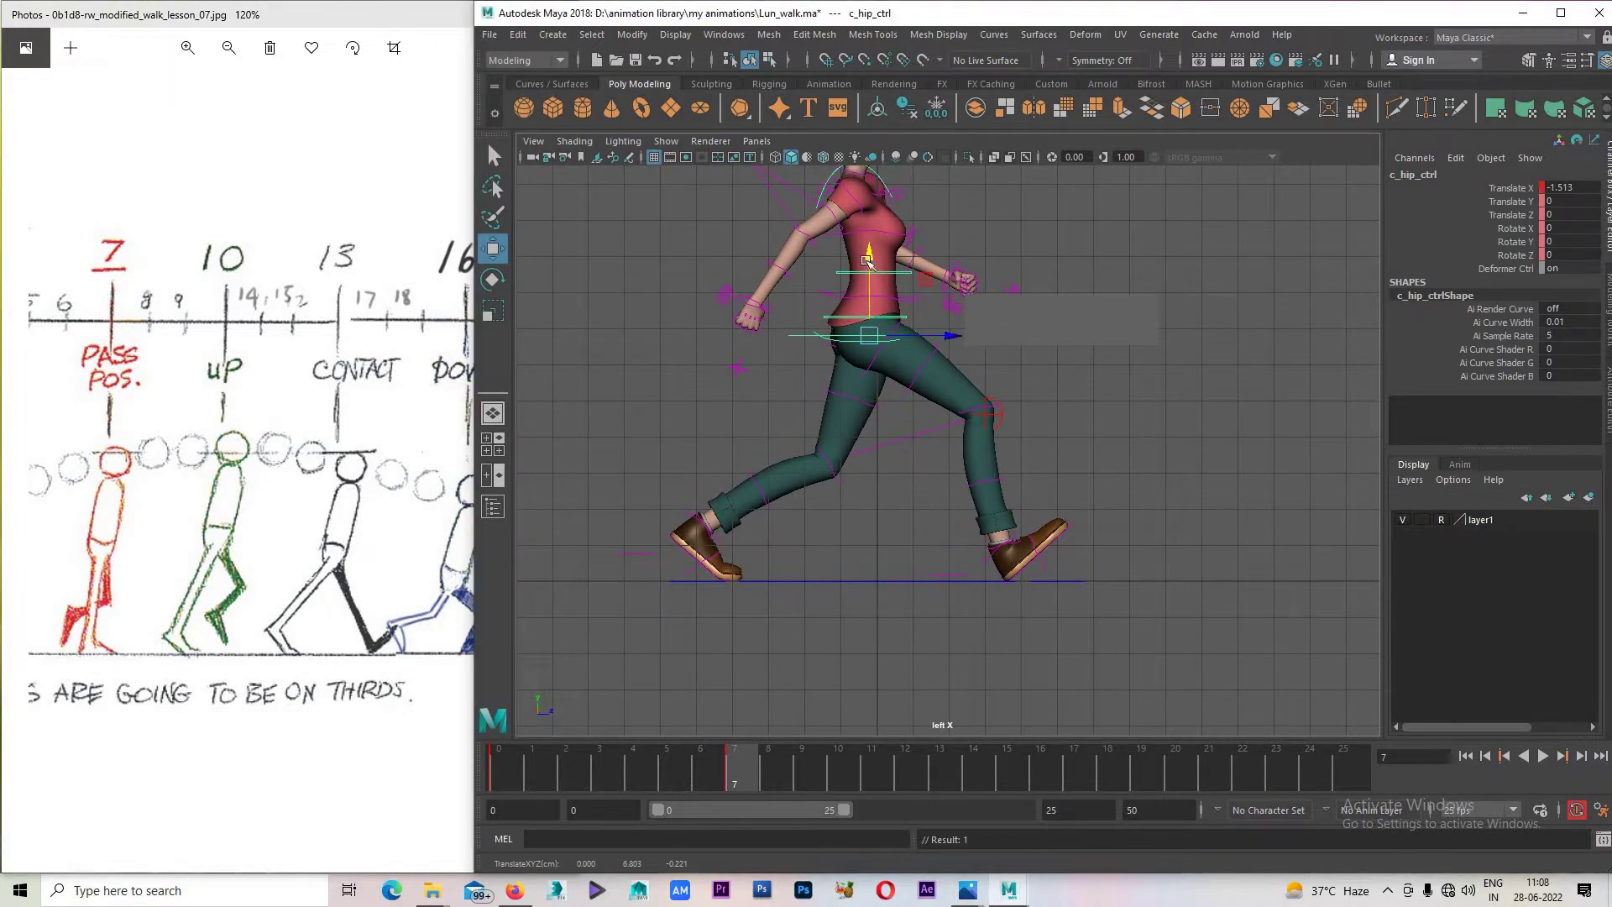
left_click_drag(869, 271, 867, 248)
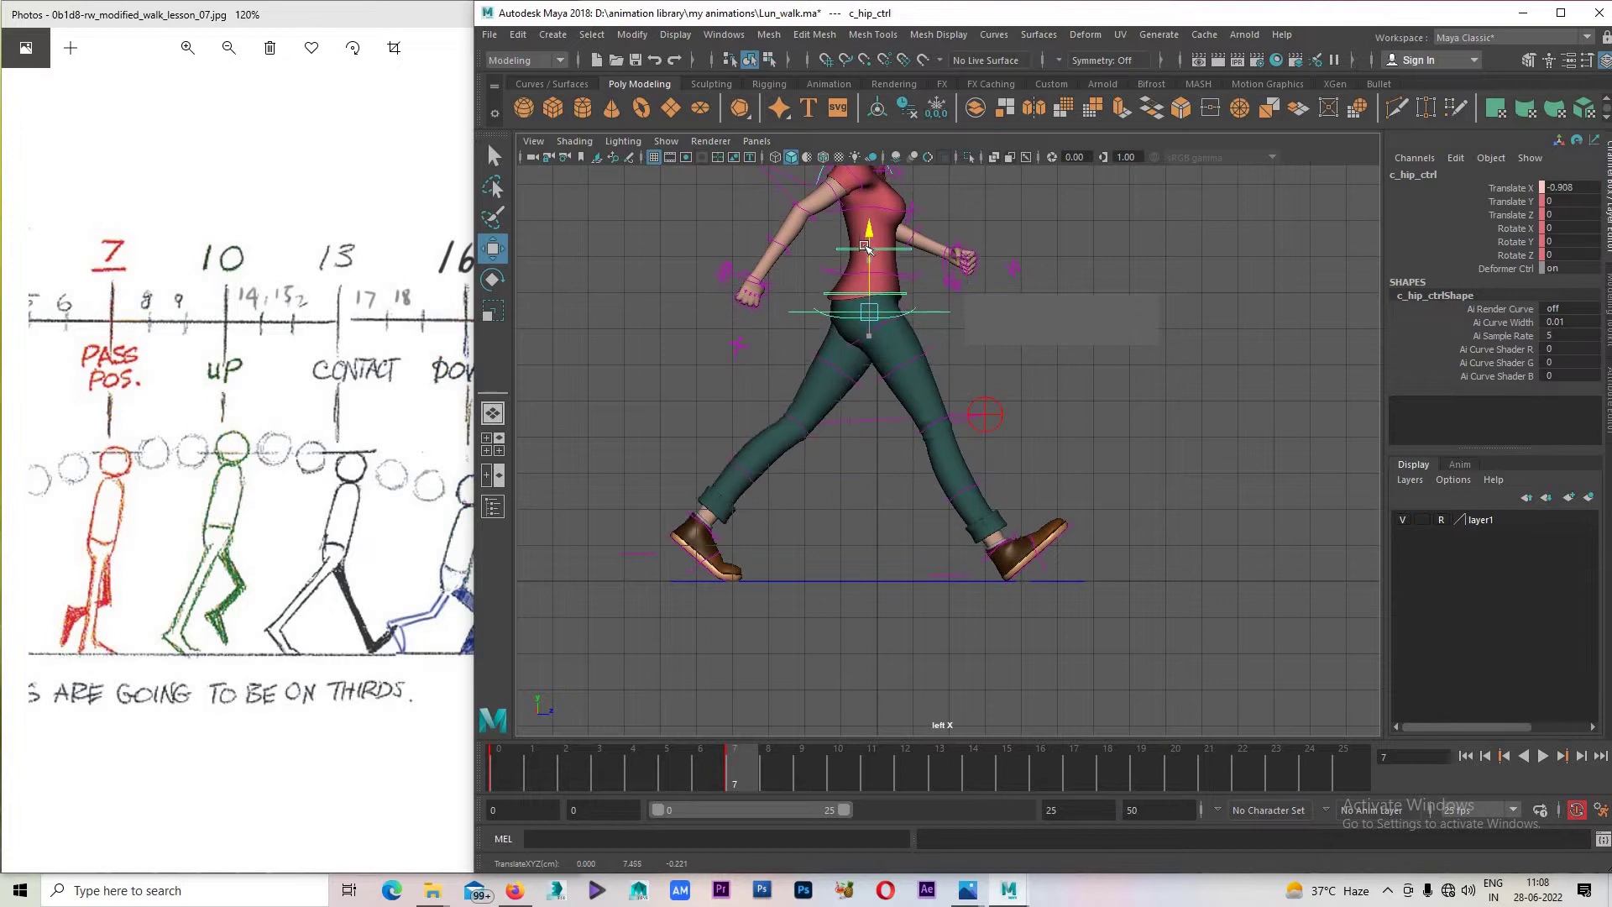
left_click(1032, 567)
key("e")
mouse_move(1031, 487)
left_mouse_down()
mouse_move(1060, 519)
mouse_move(892, 515)
mouse_move(920, 558)
left_mouse_up()
key("w")
key("s")
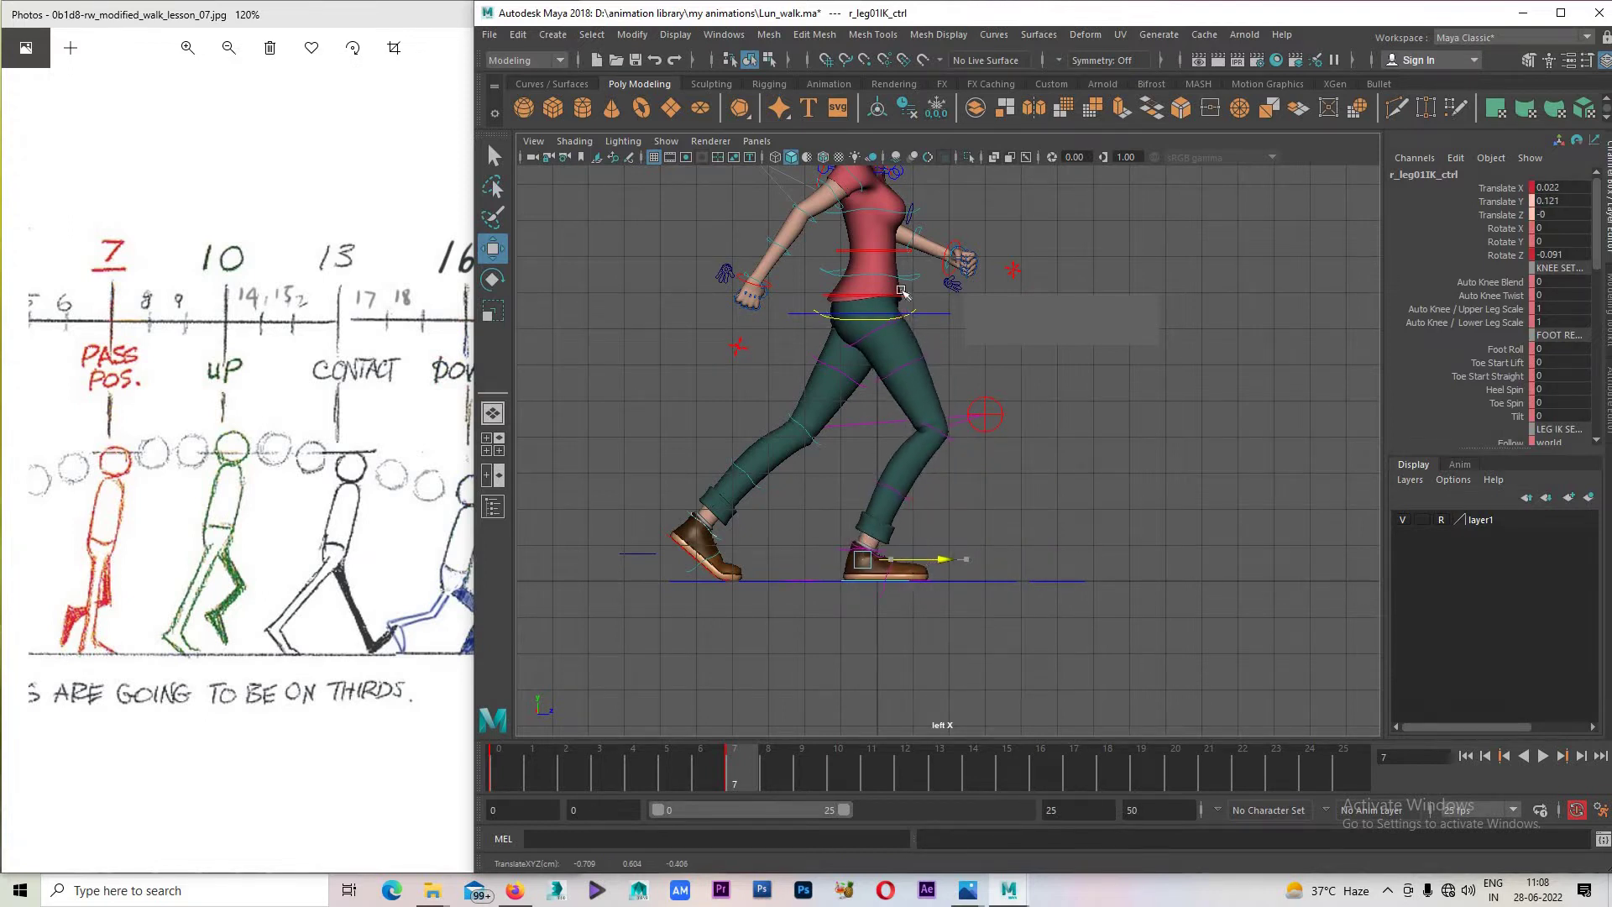
Raise and shift the hips forward, key them, then stop playback on frame 6.
left_click(898, 312)
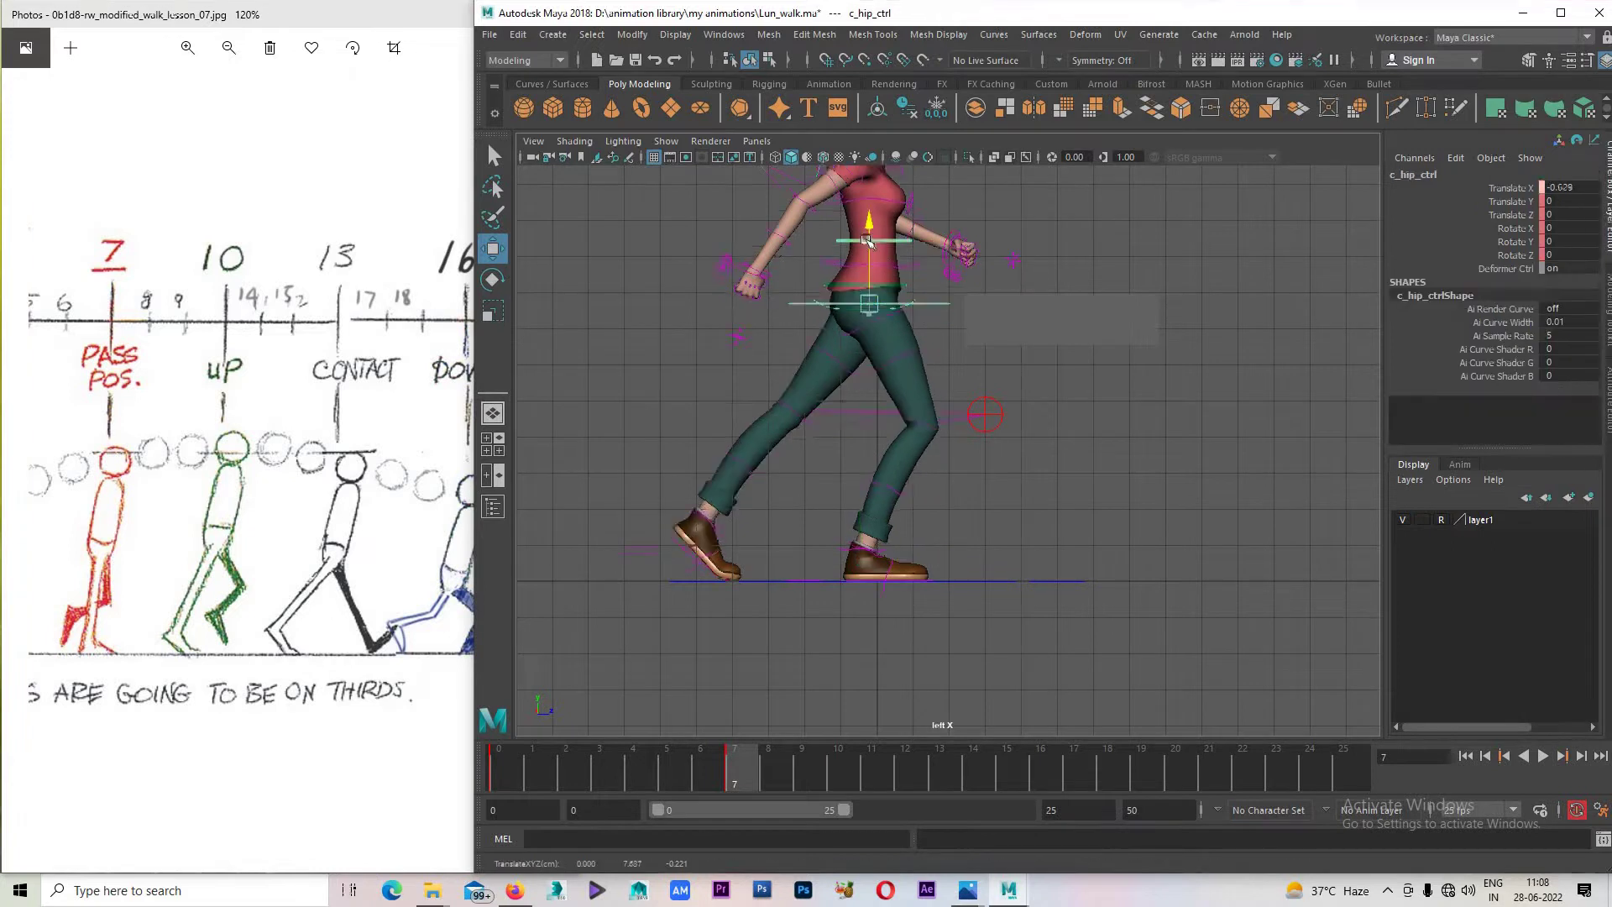
left_click_drag(867, 241, 867, 234)
left_click_drag(927, 282, 913, 282)
key("s")
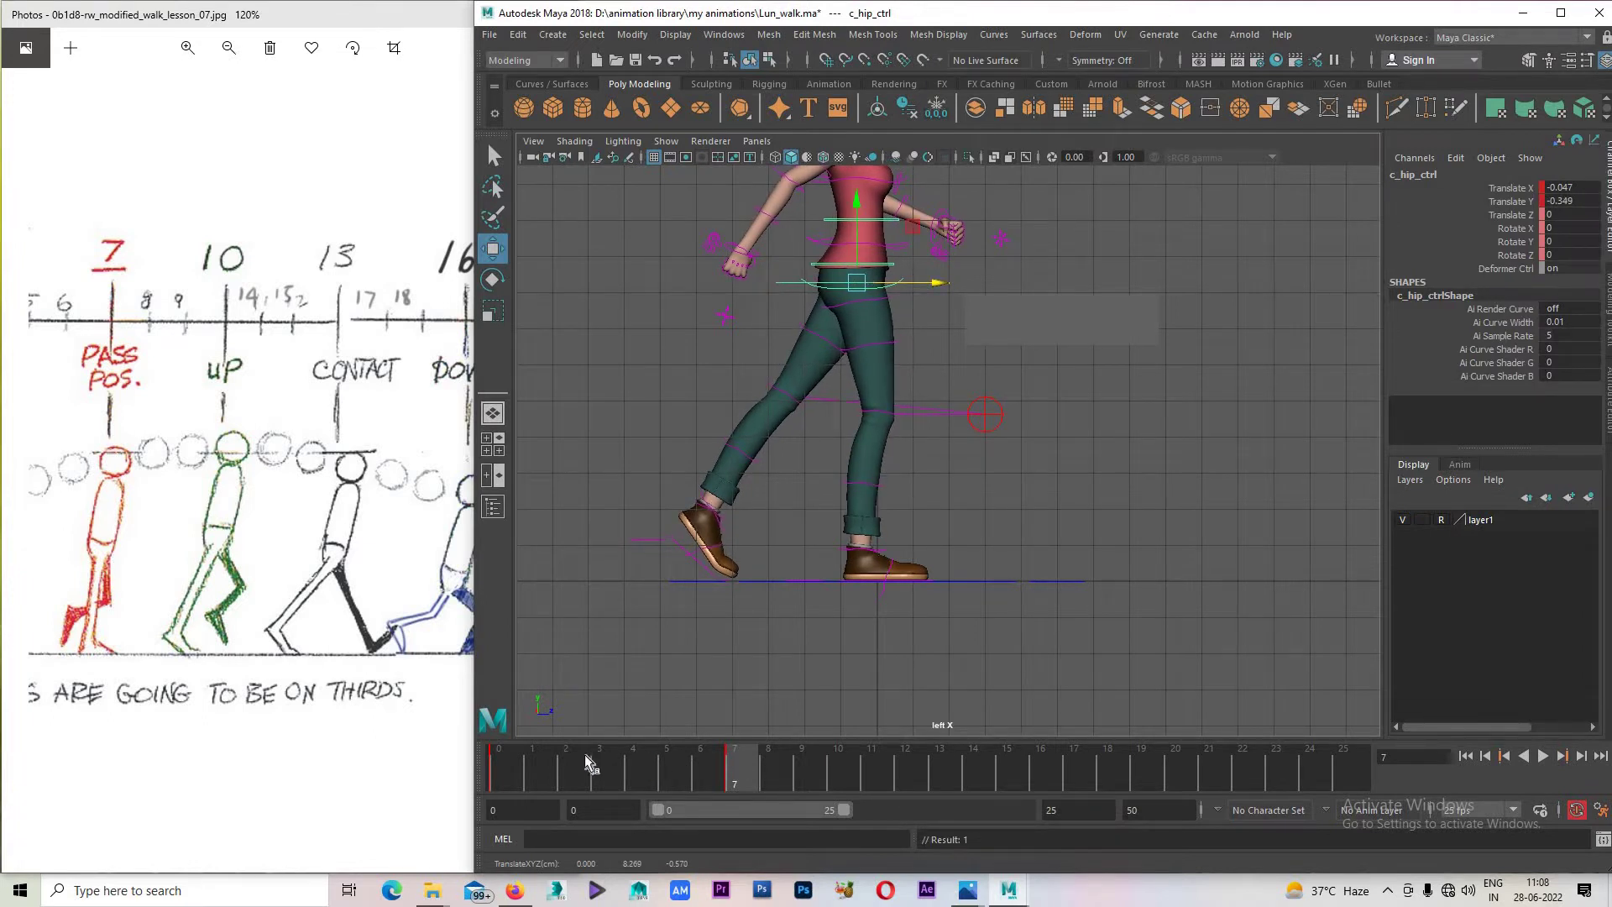
key("alt+v")
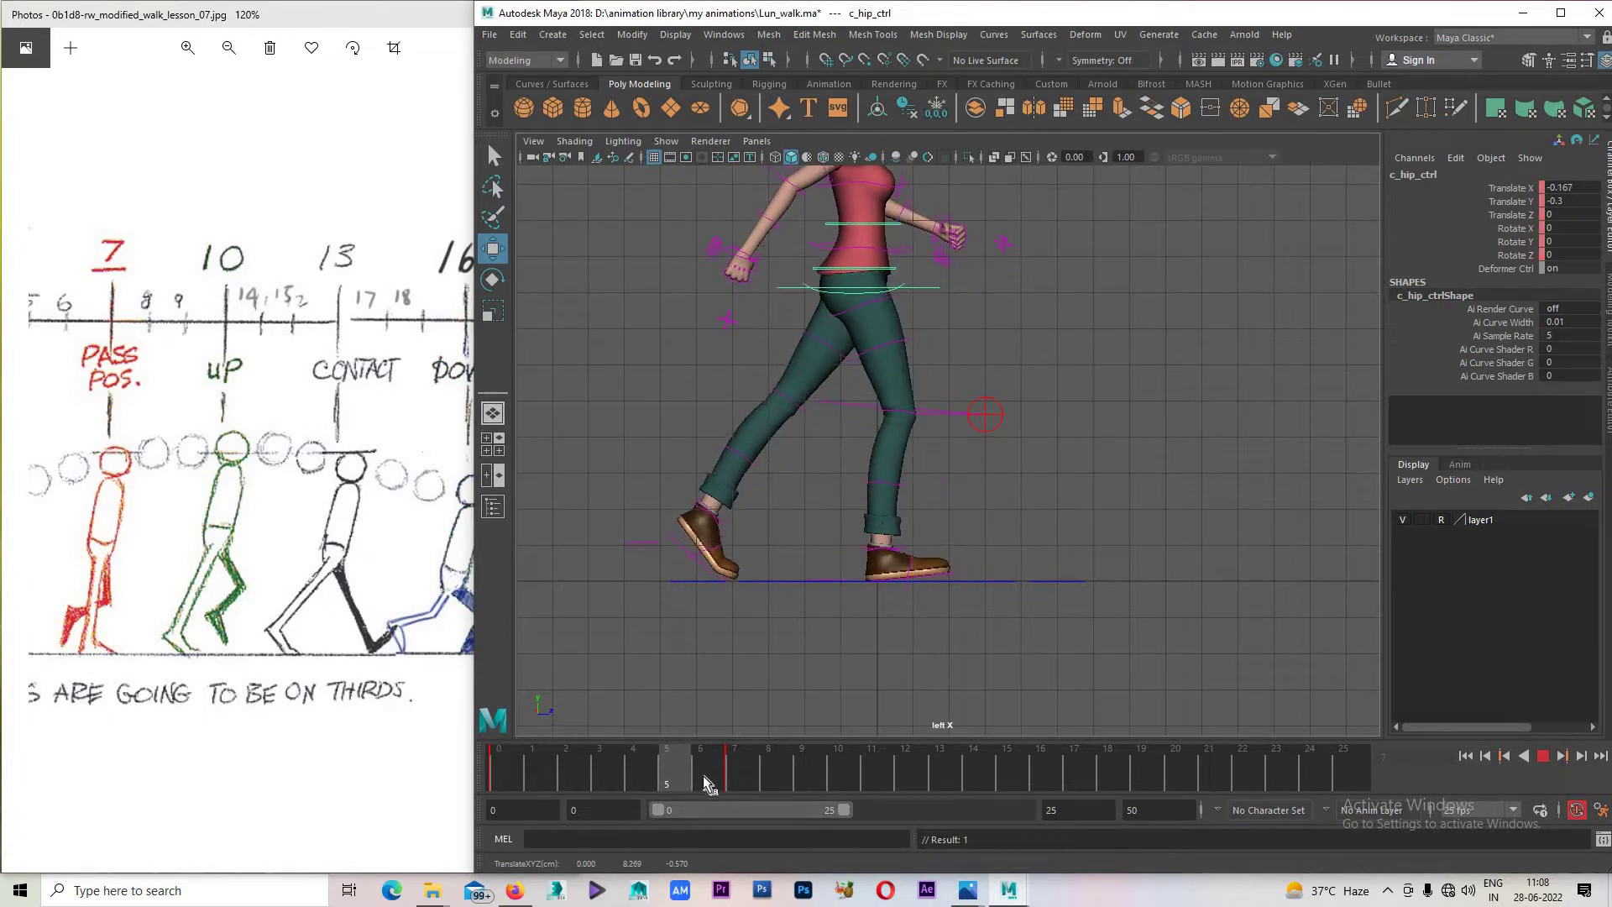
key("alt+v")
Lift the left foot control up and forward for the frame-6 pose.
left_click(737, 530)
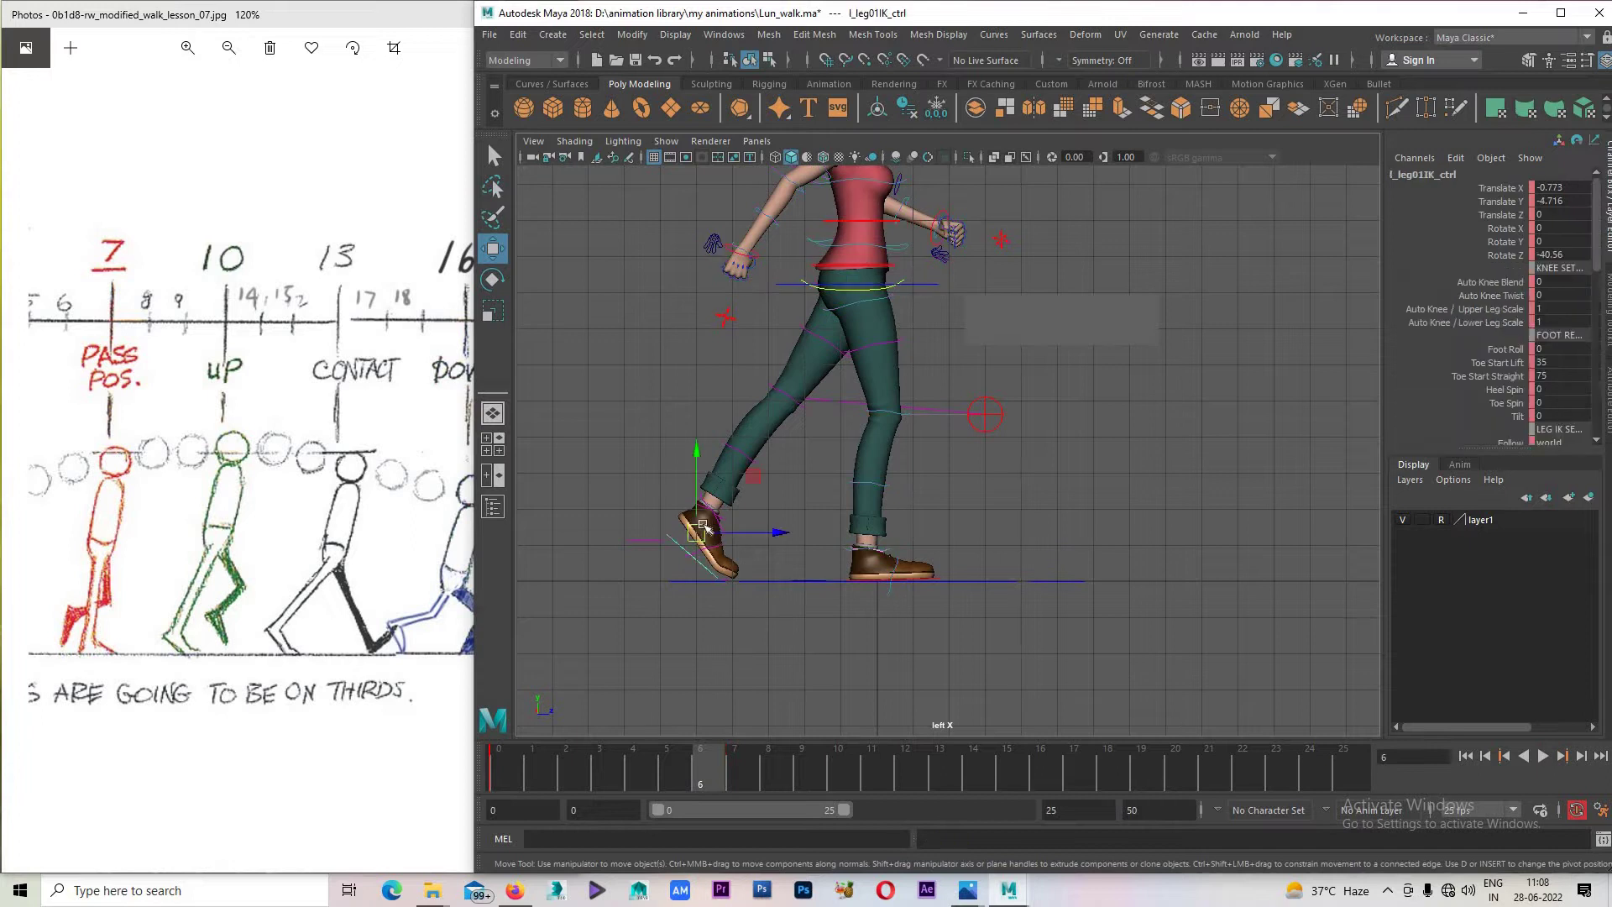
mouse_move(722, 532)
left_mouse_down()
mouse_move(863, 485)
mouse_move(804, 520)
left_mouse_up()
scroll(846, 454, "up", 3)
key("space")
key("space")
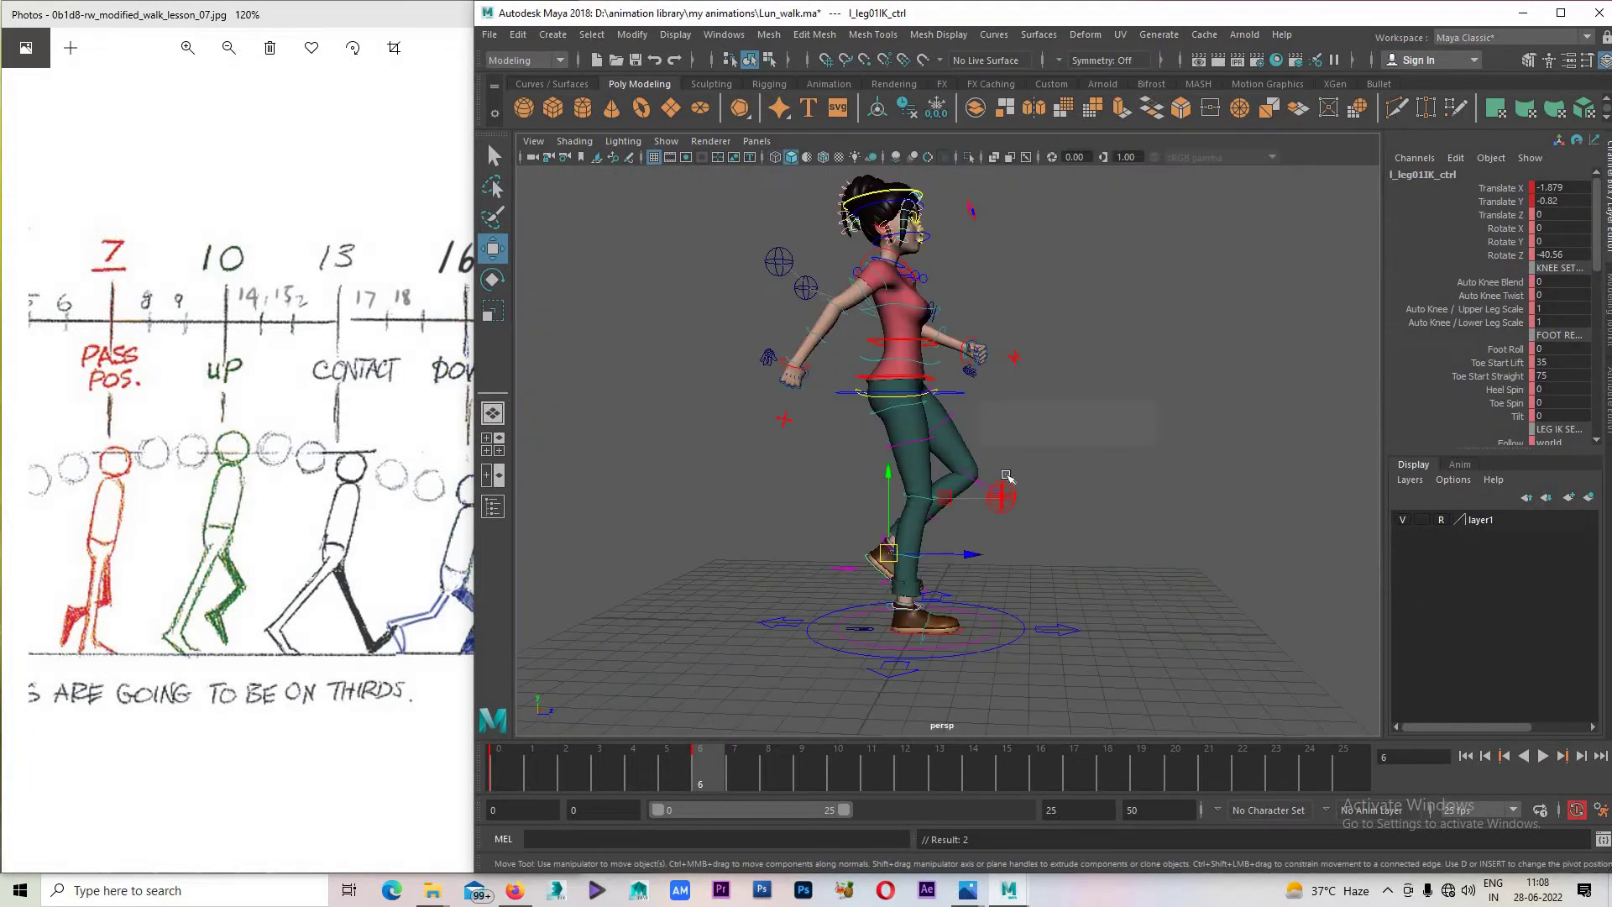
key("space")
key("space")
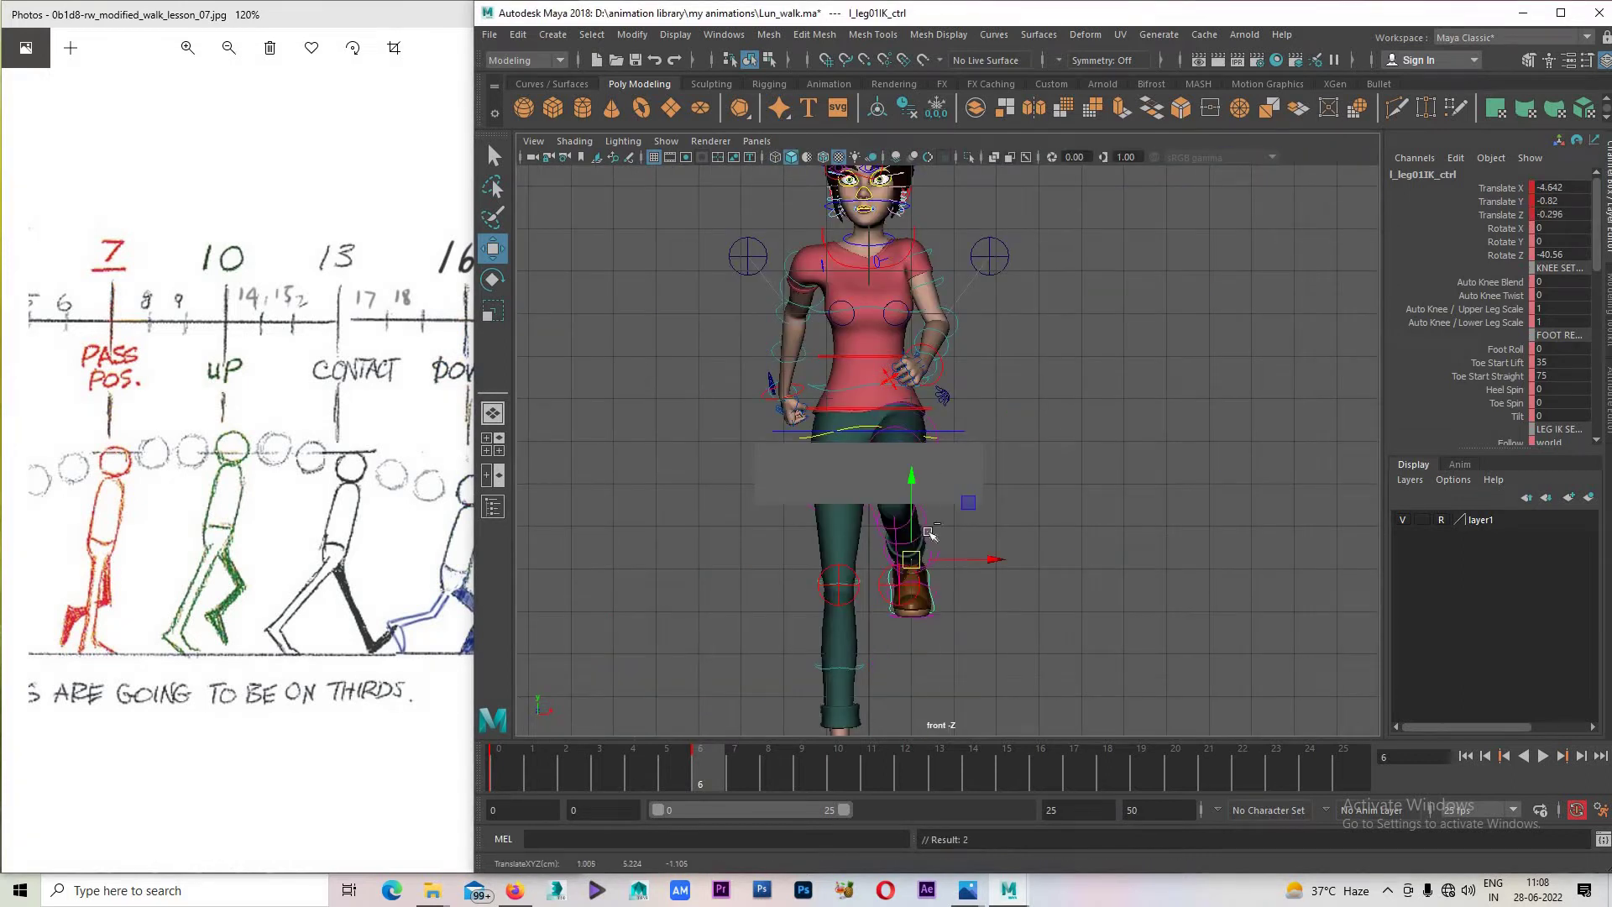
scroll(913, 606, "up", 2)
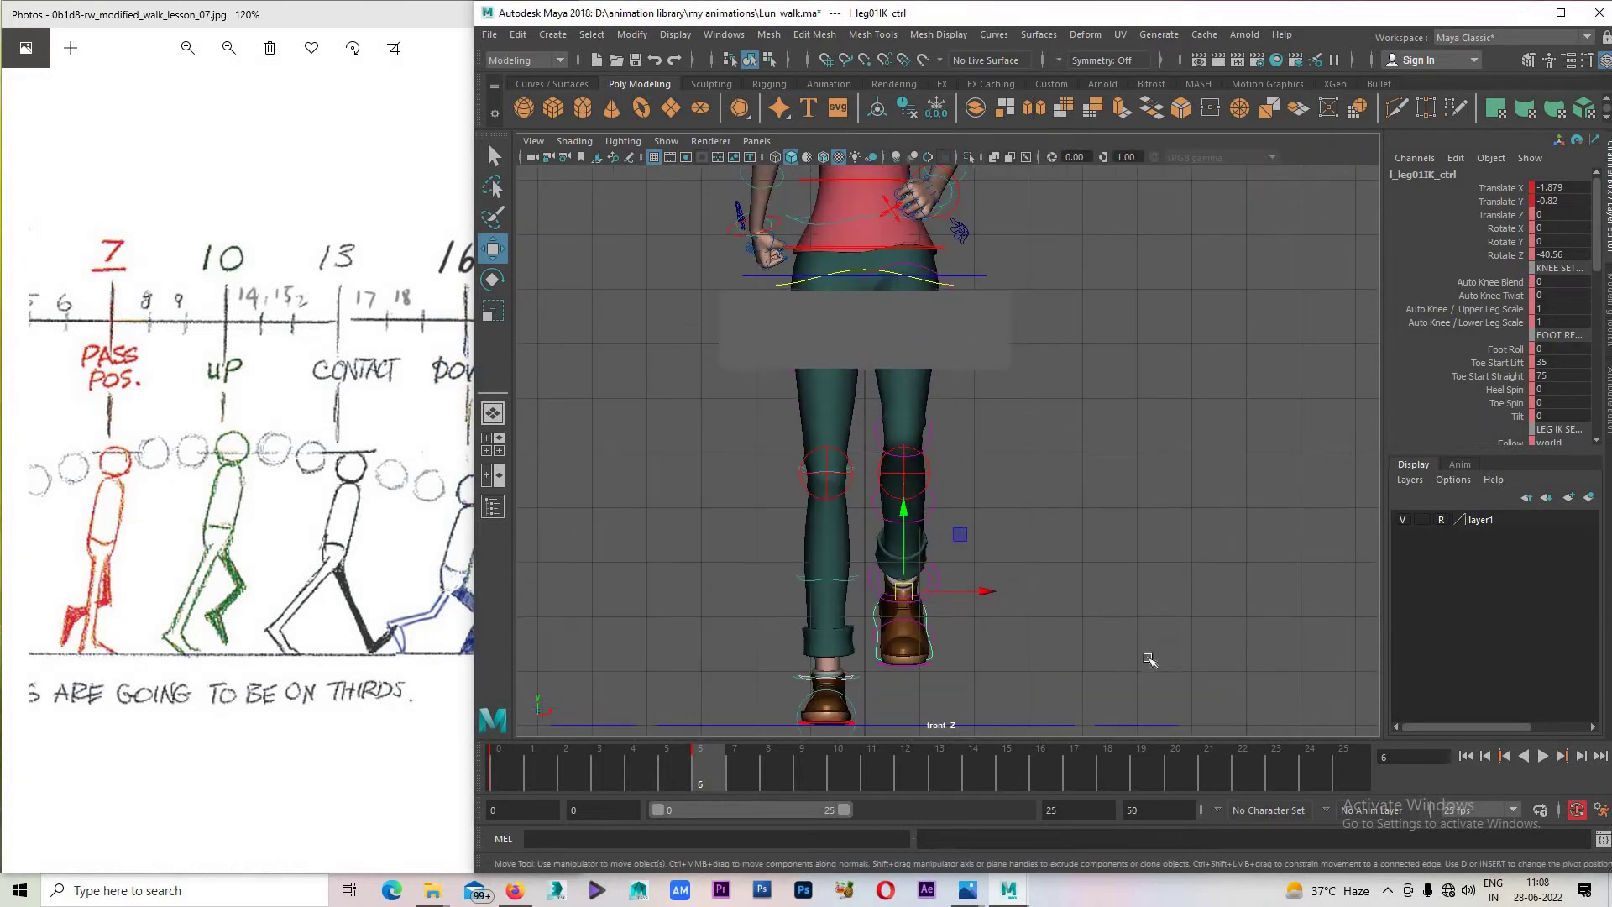
key("space")
key("space")
scroll(1011, 520, "up", 2)
scroll(1010, 520, "up", 2)
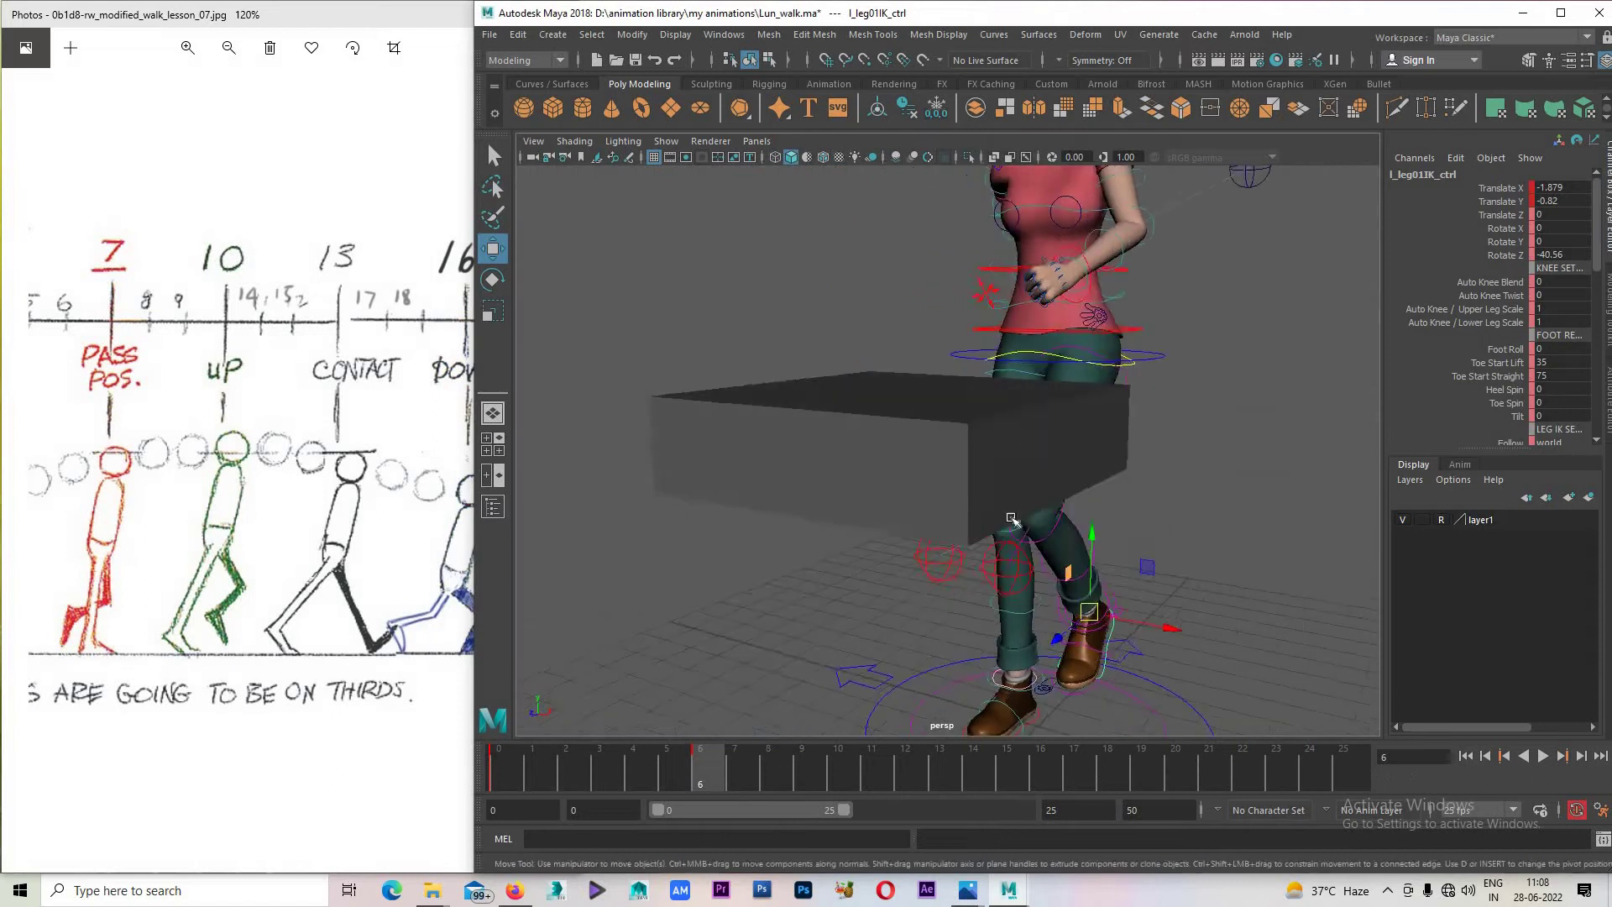
scroll(1011, 520, "up", 3)
Bend the left foot at the ball control and save Lun_walk.ma.
left_click(1050, 593)
key("e")
mouse_move(1050, 593)
left_mouse_down("alt")
mouse_move(1031, 538)
mouse_move(982, 586)
mouse_move(991, 571)
left_mouse_up("alt")
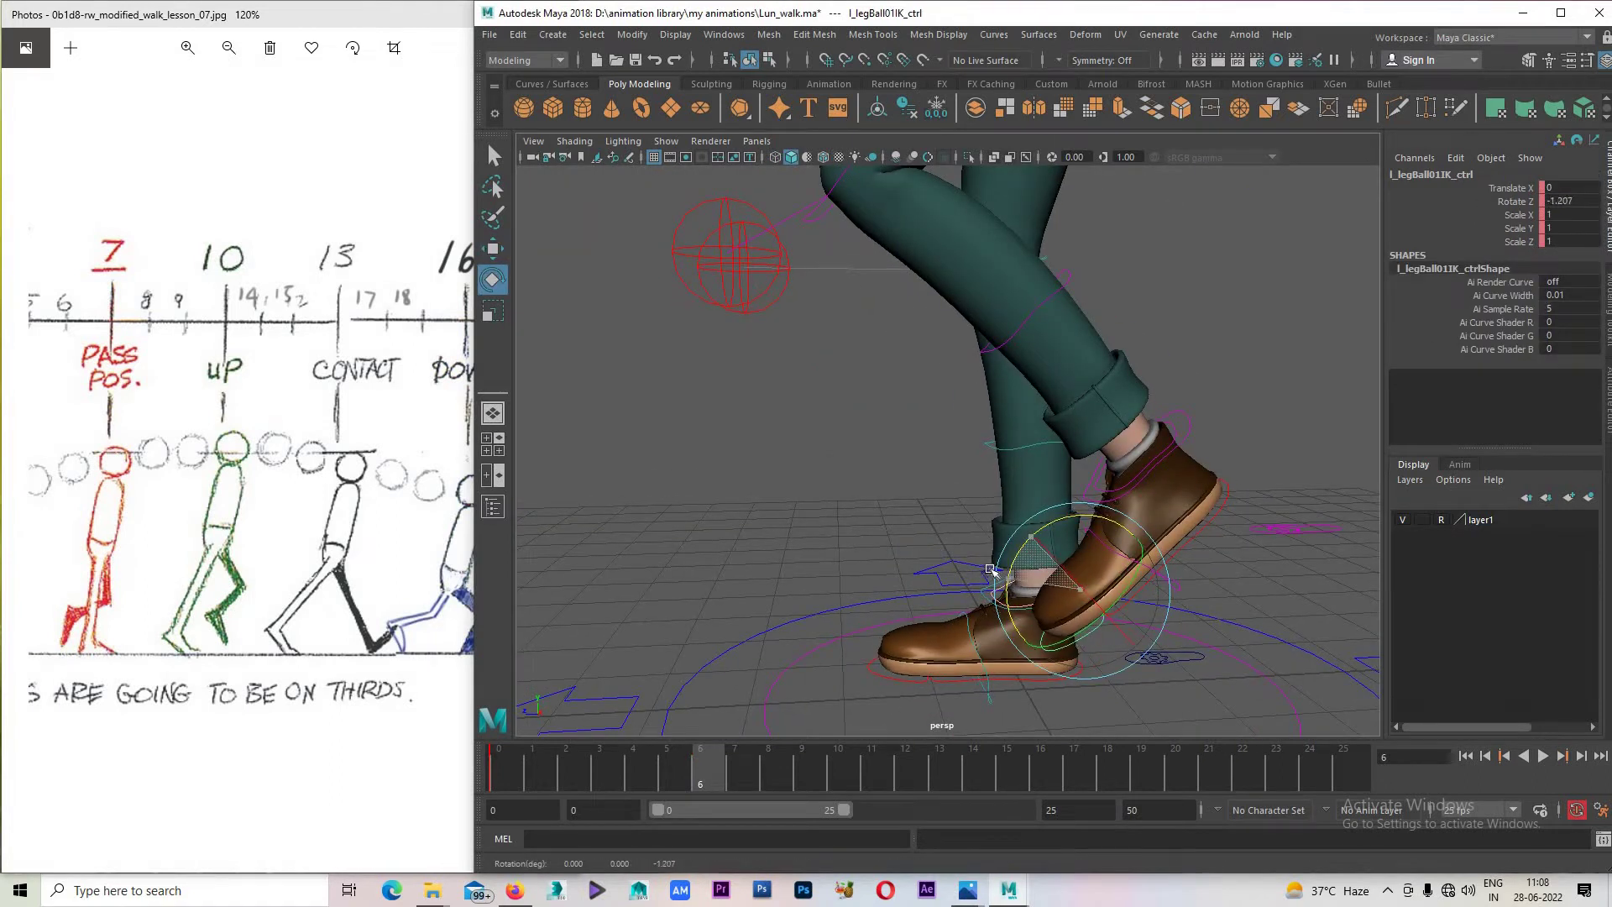
left_click_drag(1058, 517, 1046, 503, "alt")
key("q")
key("ctrl+s")
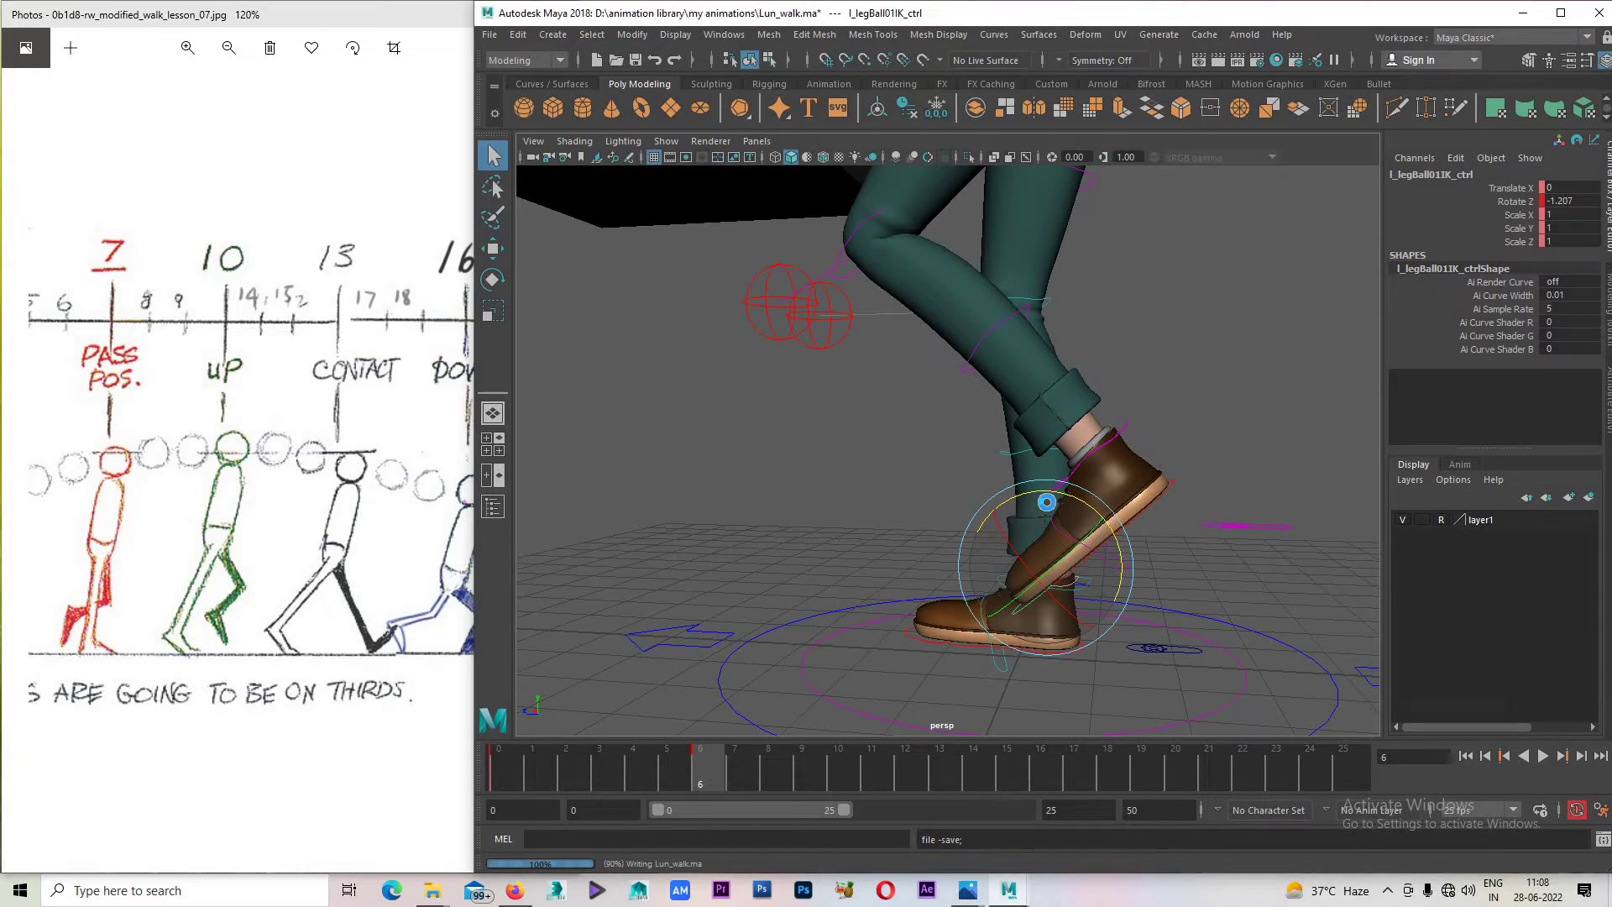
Push the left knee pole control outward and adjust the right knee pole to Translate Z 0.124.
key("e")
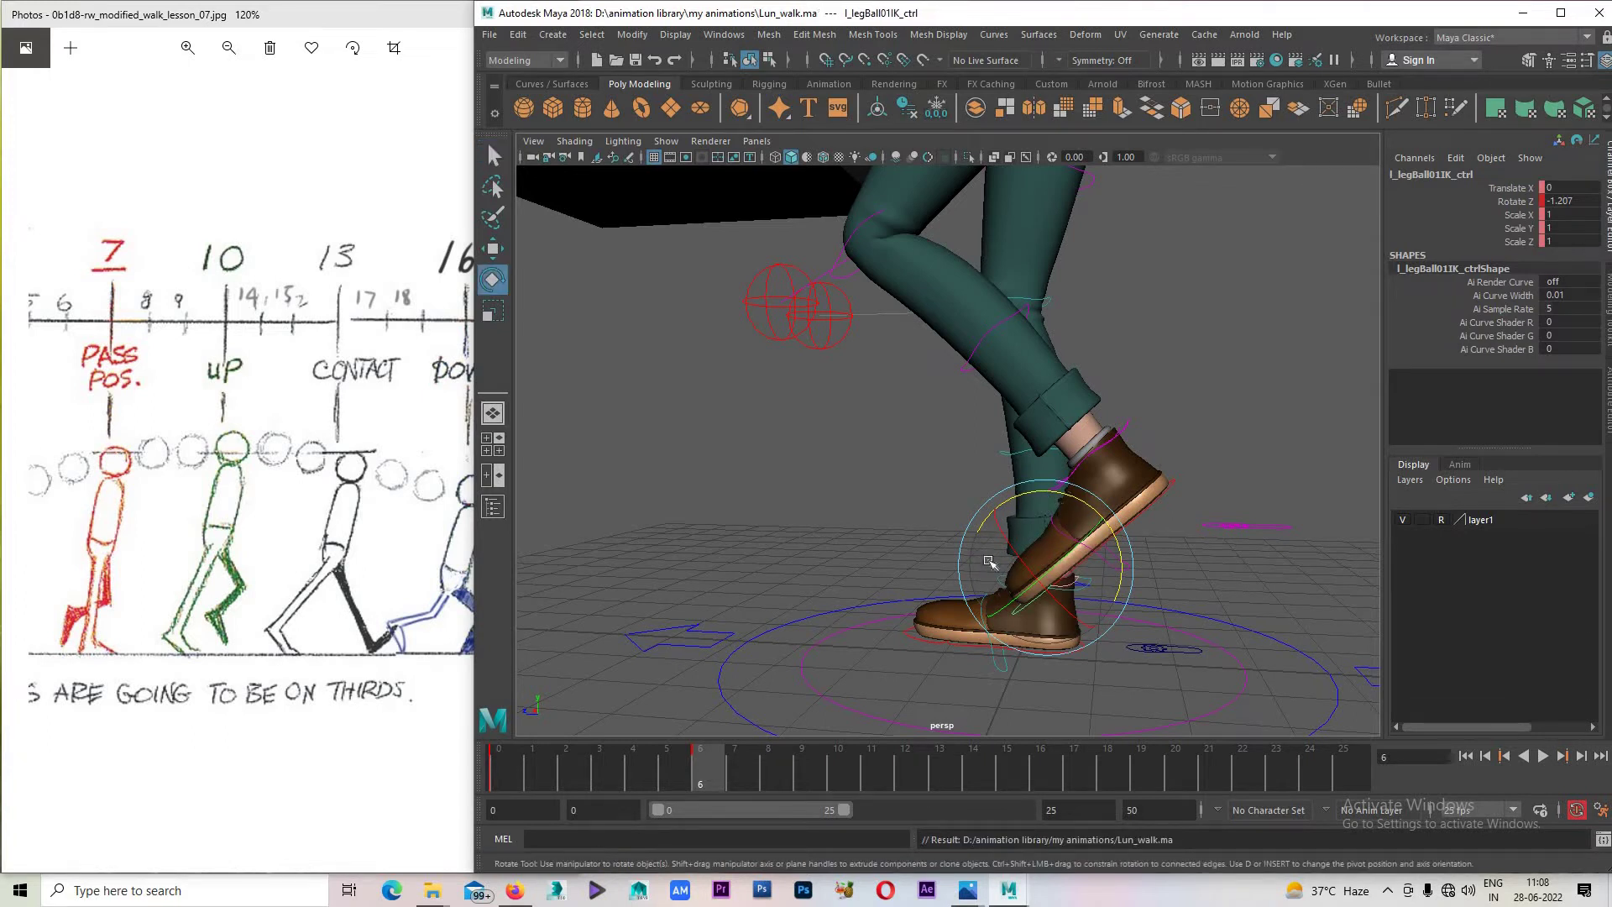
scroll(989, 562, "down", 5)
mouse_move(989, 562)
left_mouse_down("alt")
mouse_move(1030, 518)
mouse_move(940, 522)
left_mouse_up("alt")
scroll(1007, 512, "up", 5)
key("w")
left_click(1034, 523)
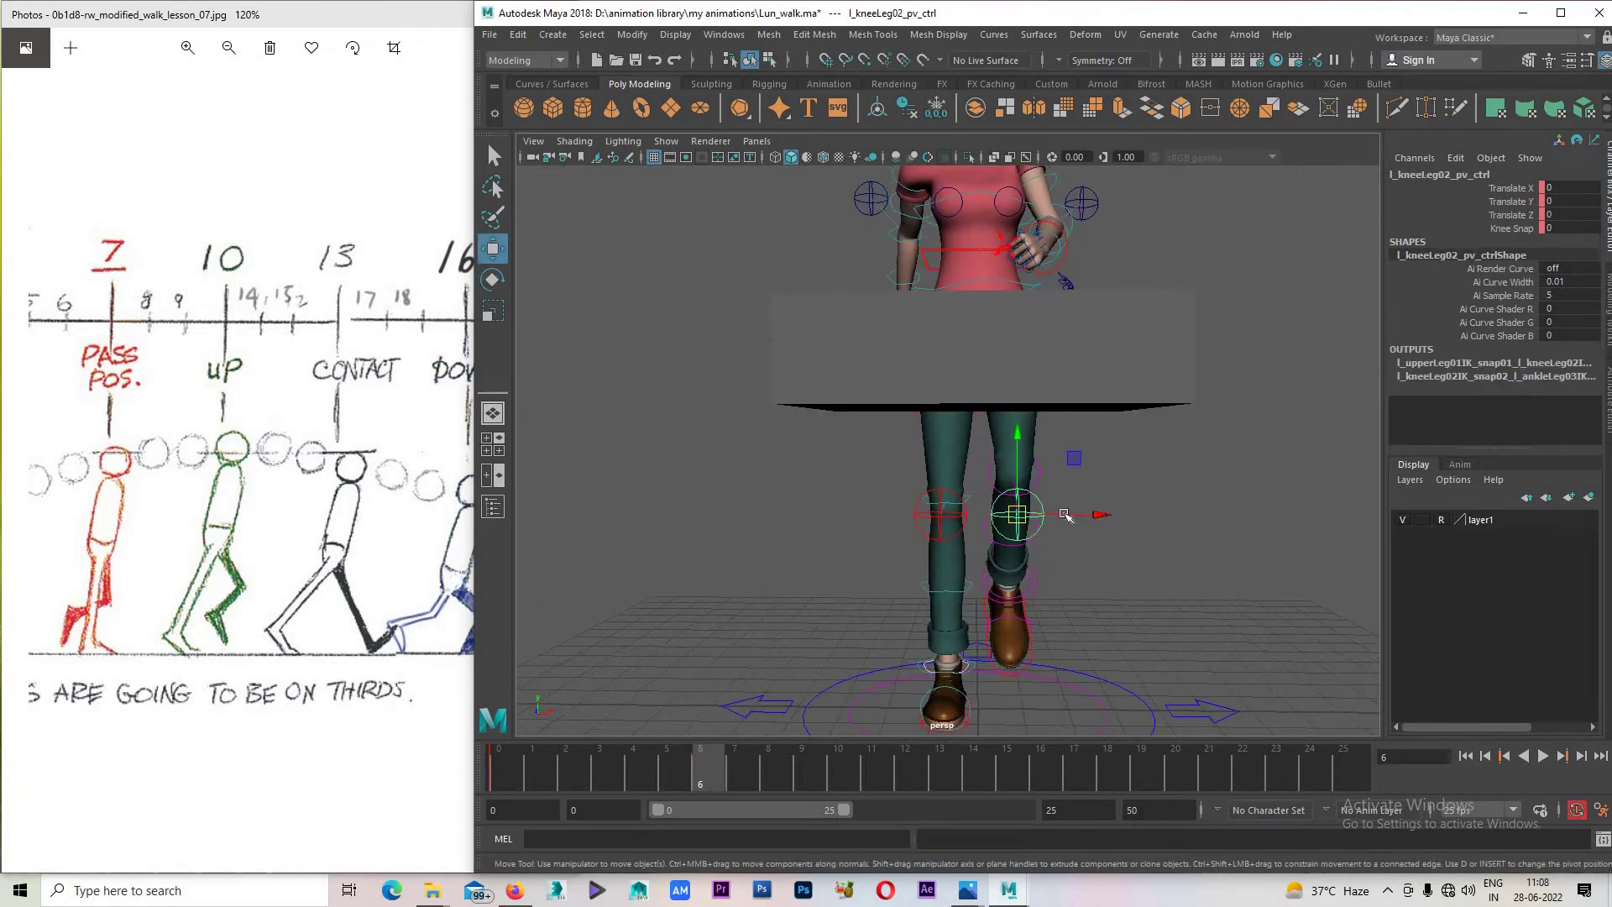
left_click_drag(1067, 517, 1078, 516)
left_click(965, 517)
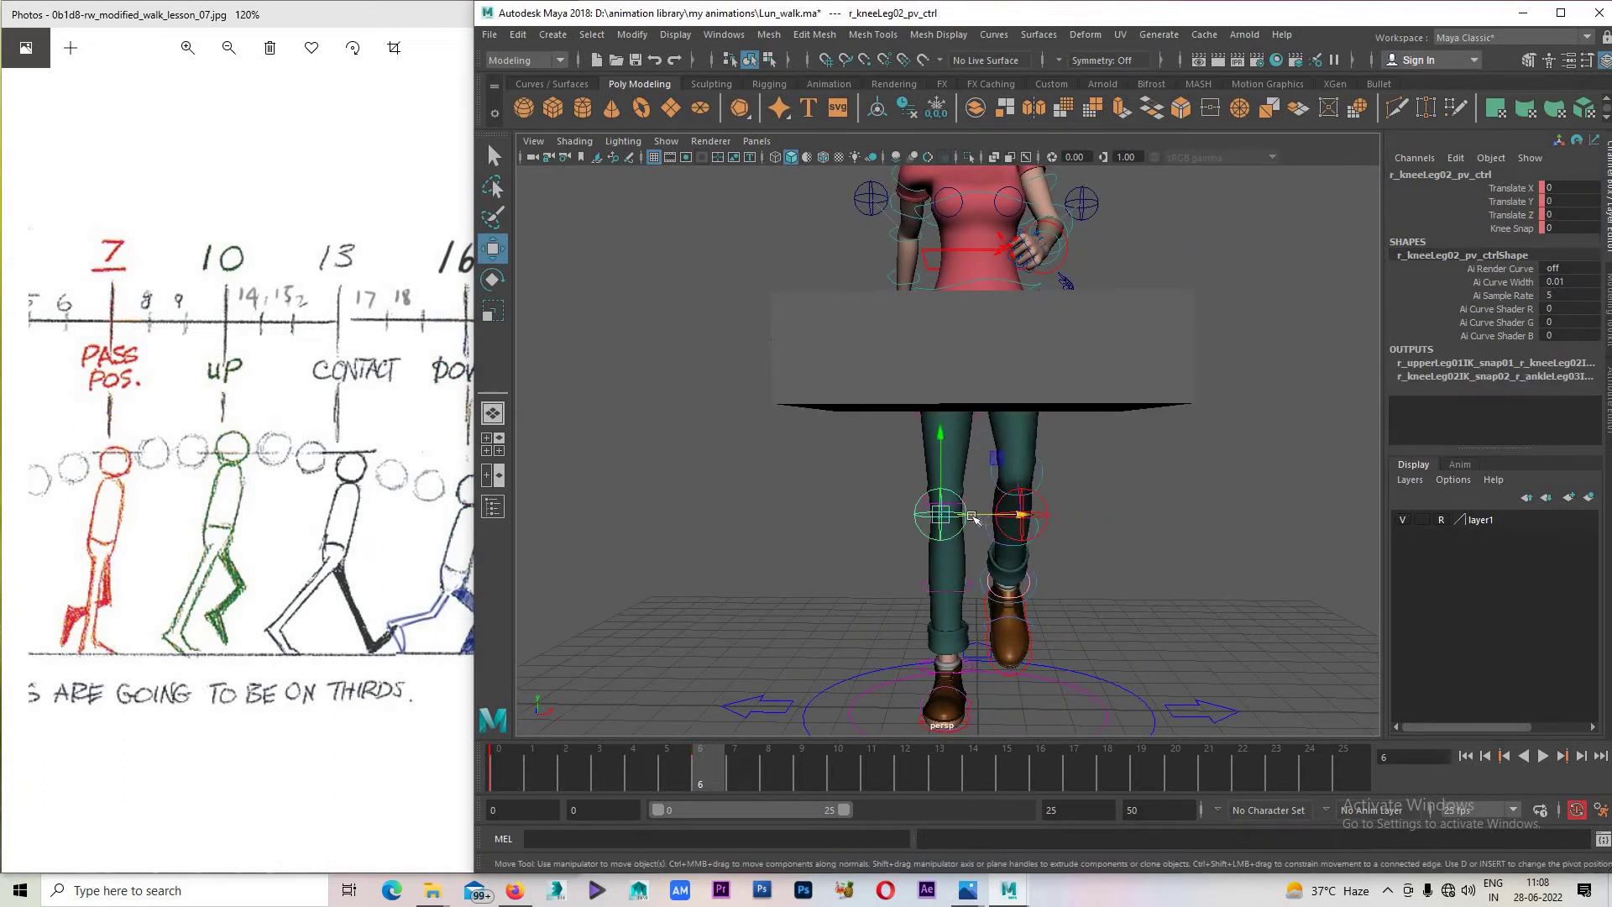
scroll(1052, 420, "down", 3)
scroll(1052, 420, "down", 2)
left_click_drag(1052, 420, 966, 487, "alt")
left_click_drag(738, 714, 1125, 193)
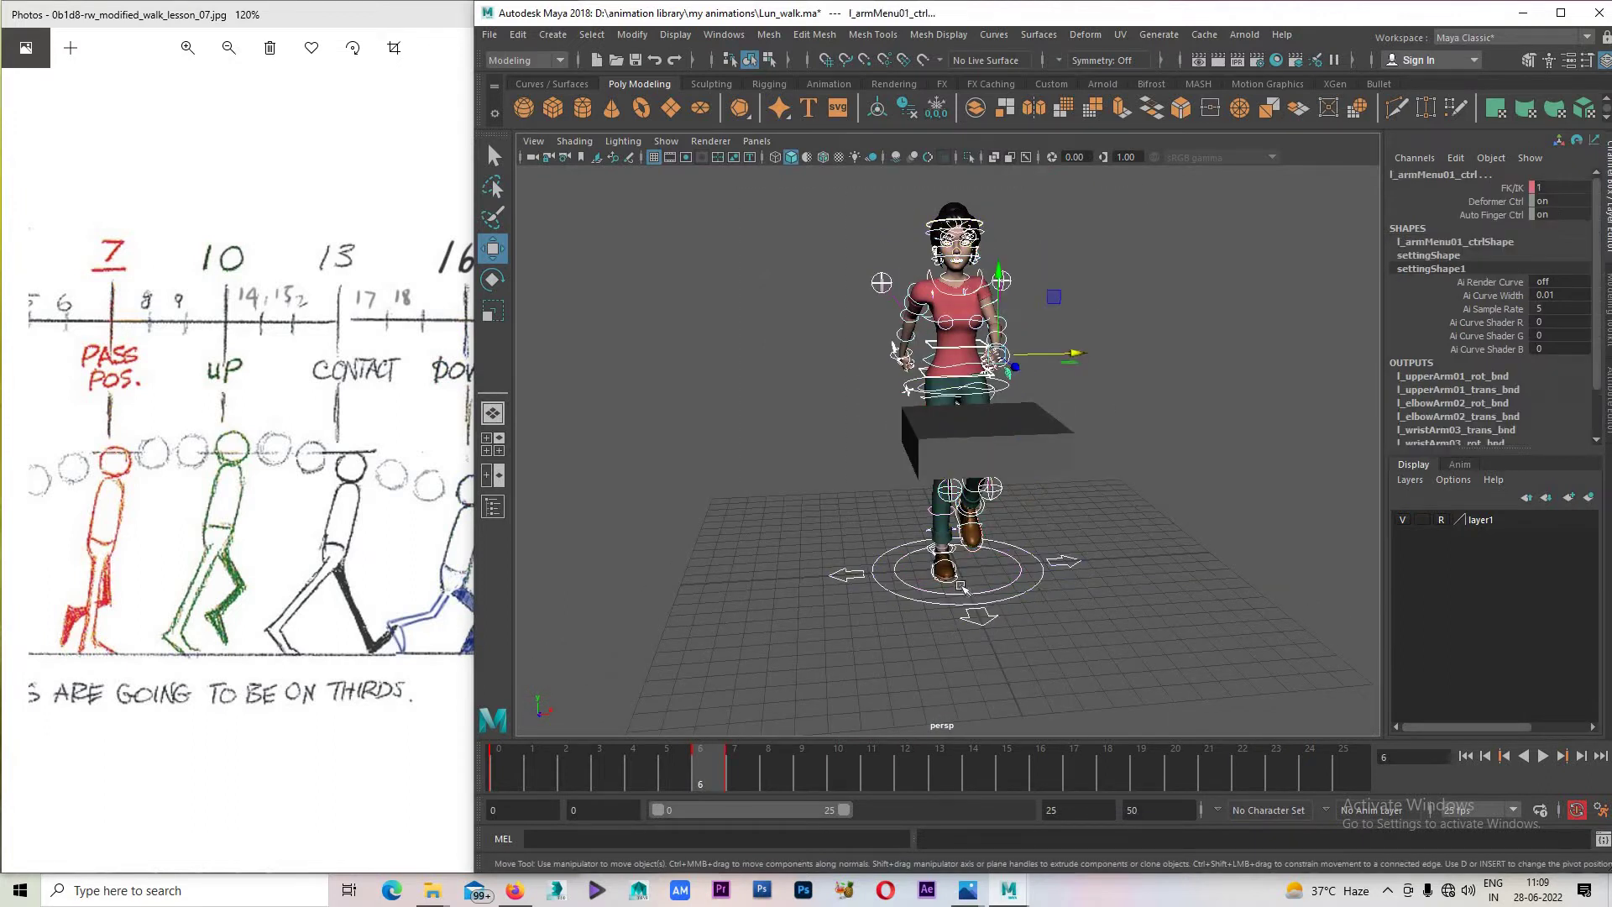
Select the foot controls, clear a frame 5–6 timeline range and play back the walk.
left_click_drag(929, 643, 952, 648)
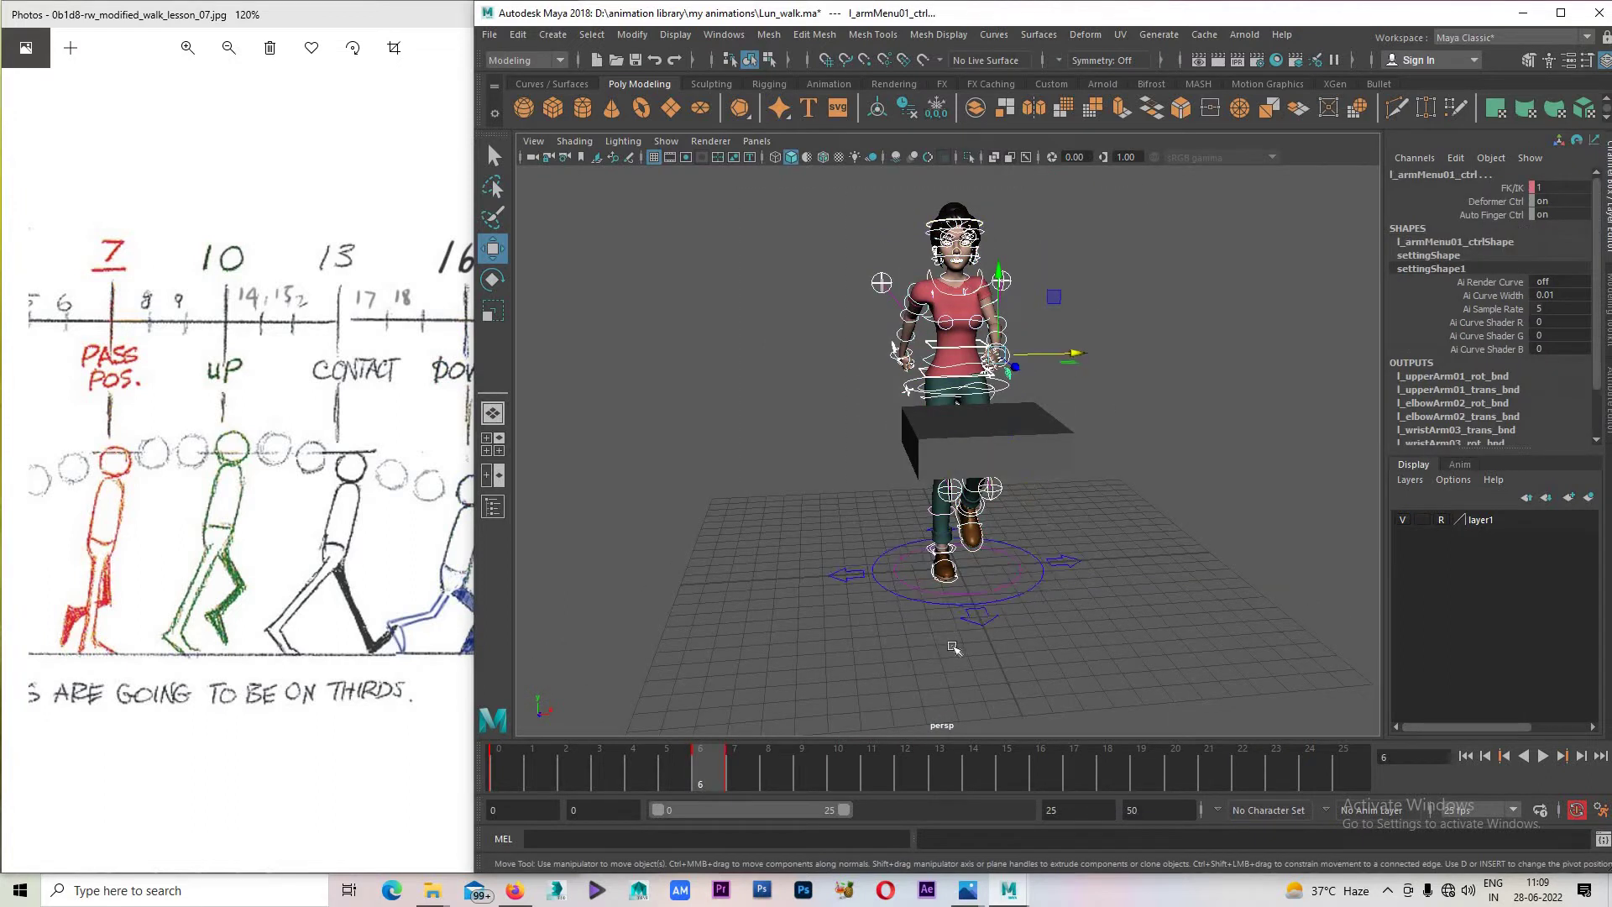
right_click(706, 783)
mouse_move(761, 648)
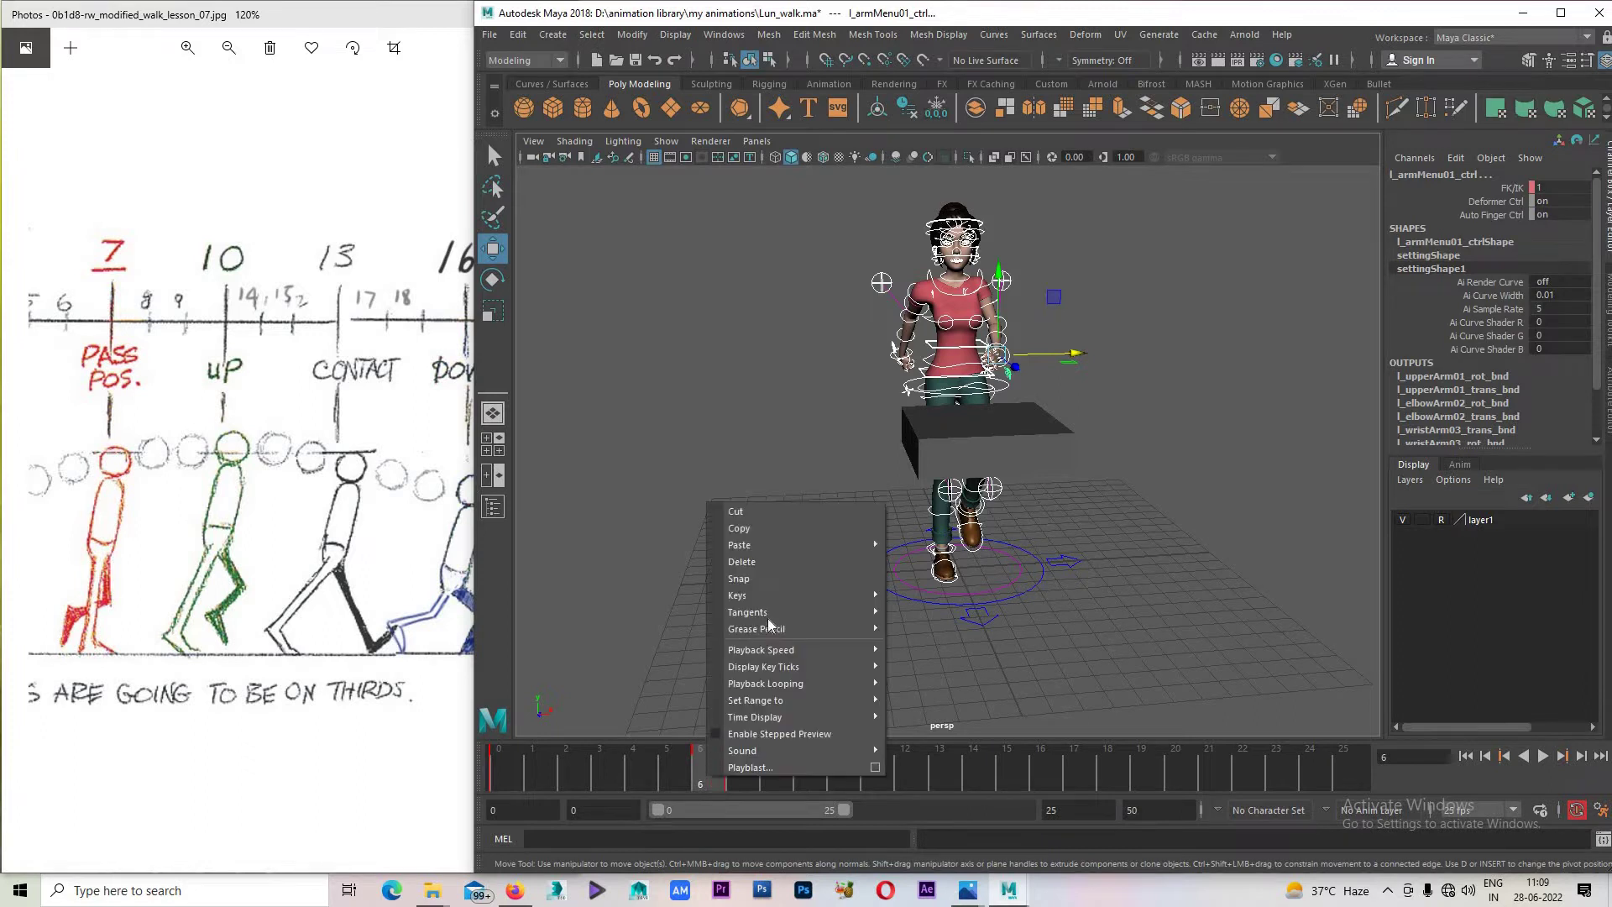
left_click(698, 781)
left_click_drag(672, 779, 726, 779, "shift")
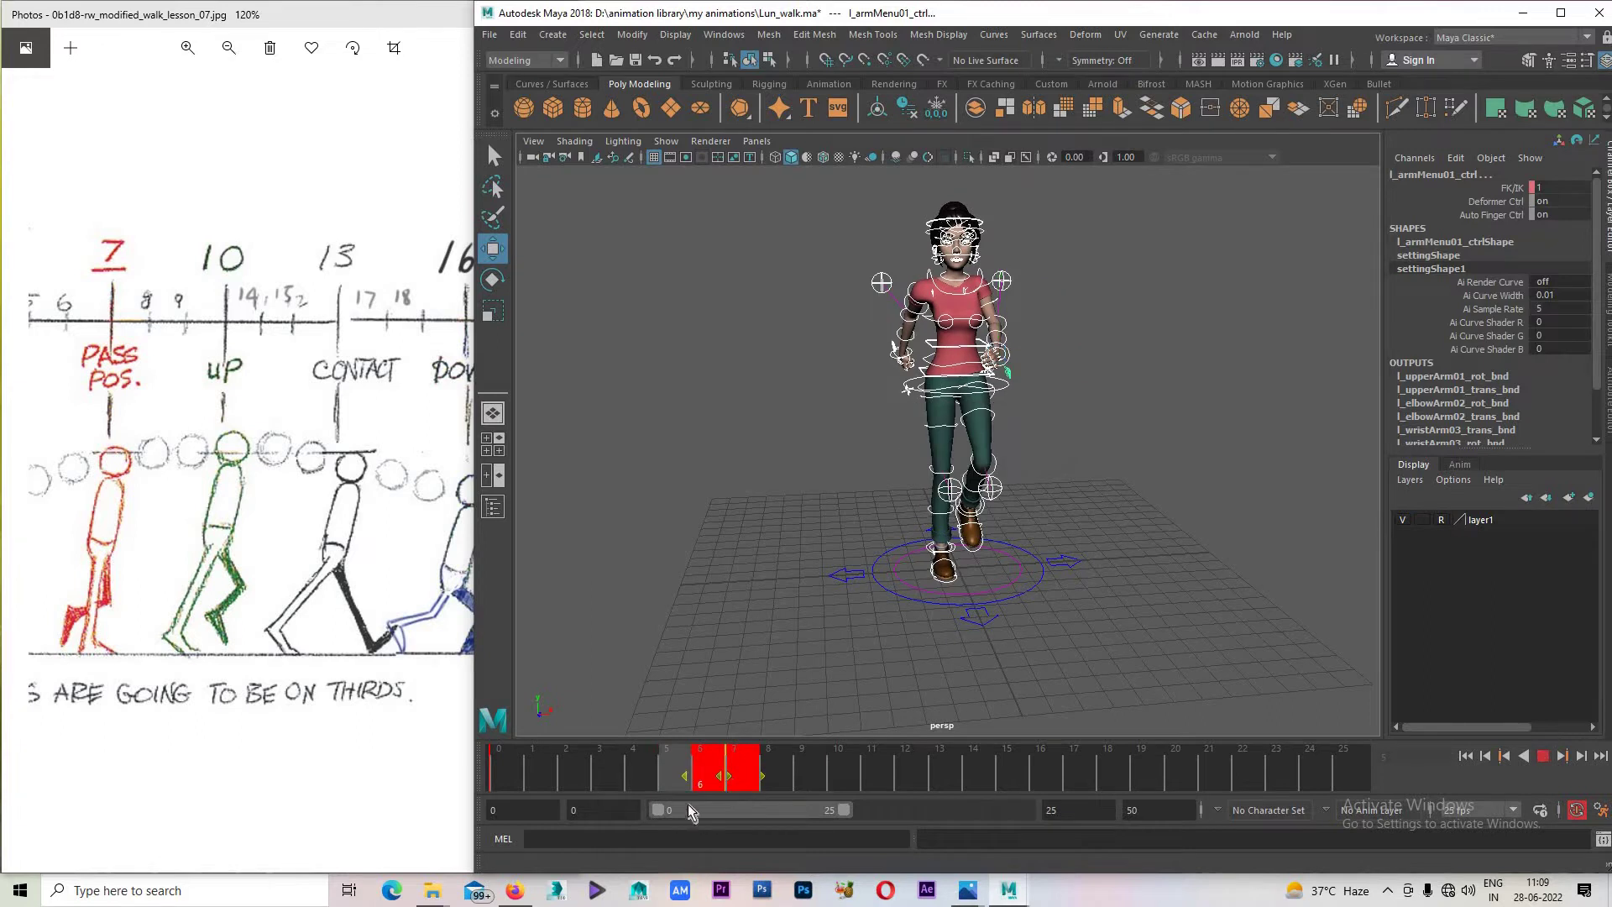
left_click(727, 778)
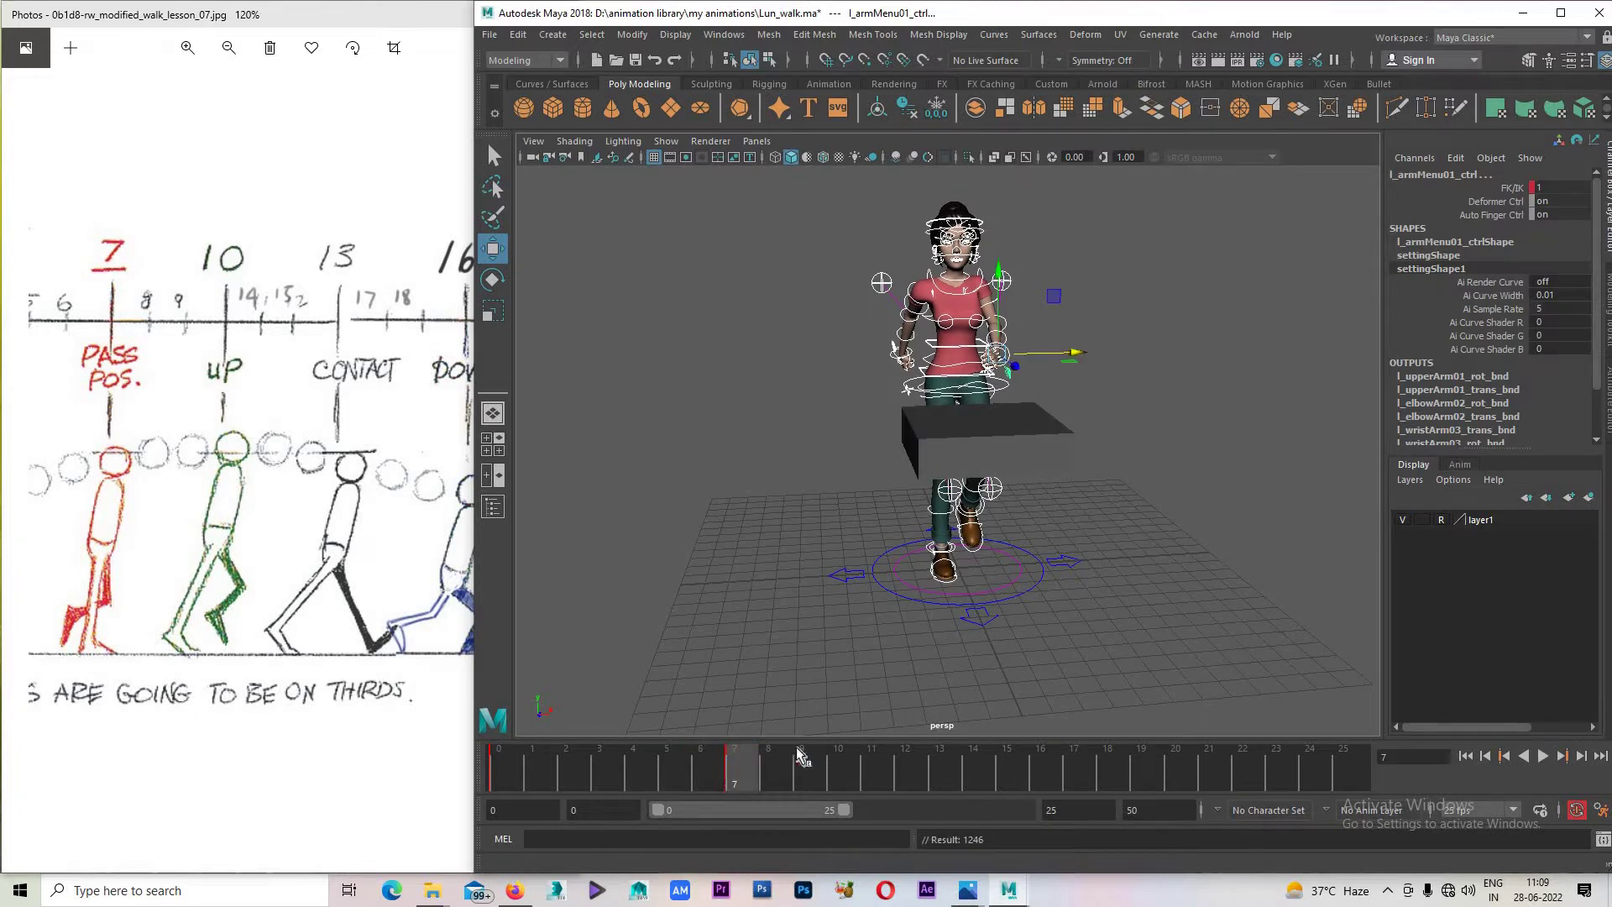
key("alt+v")
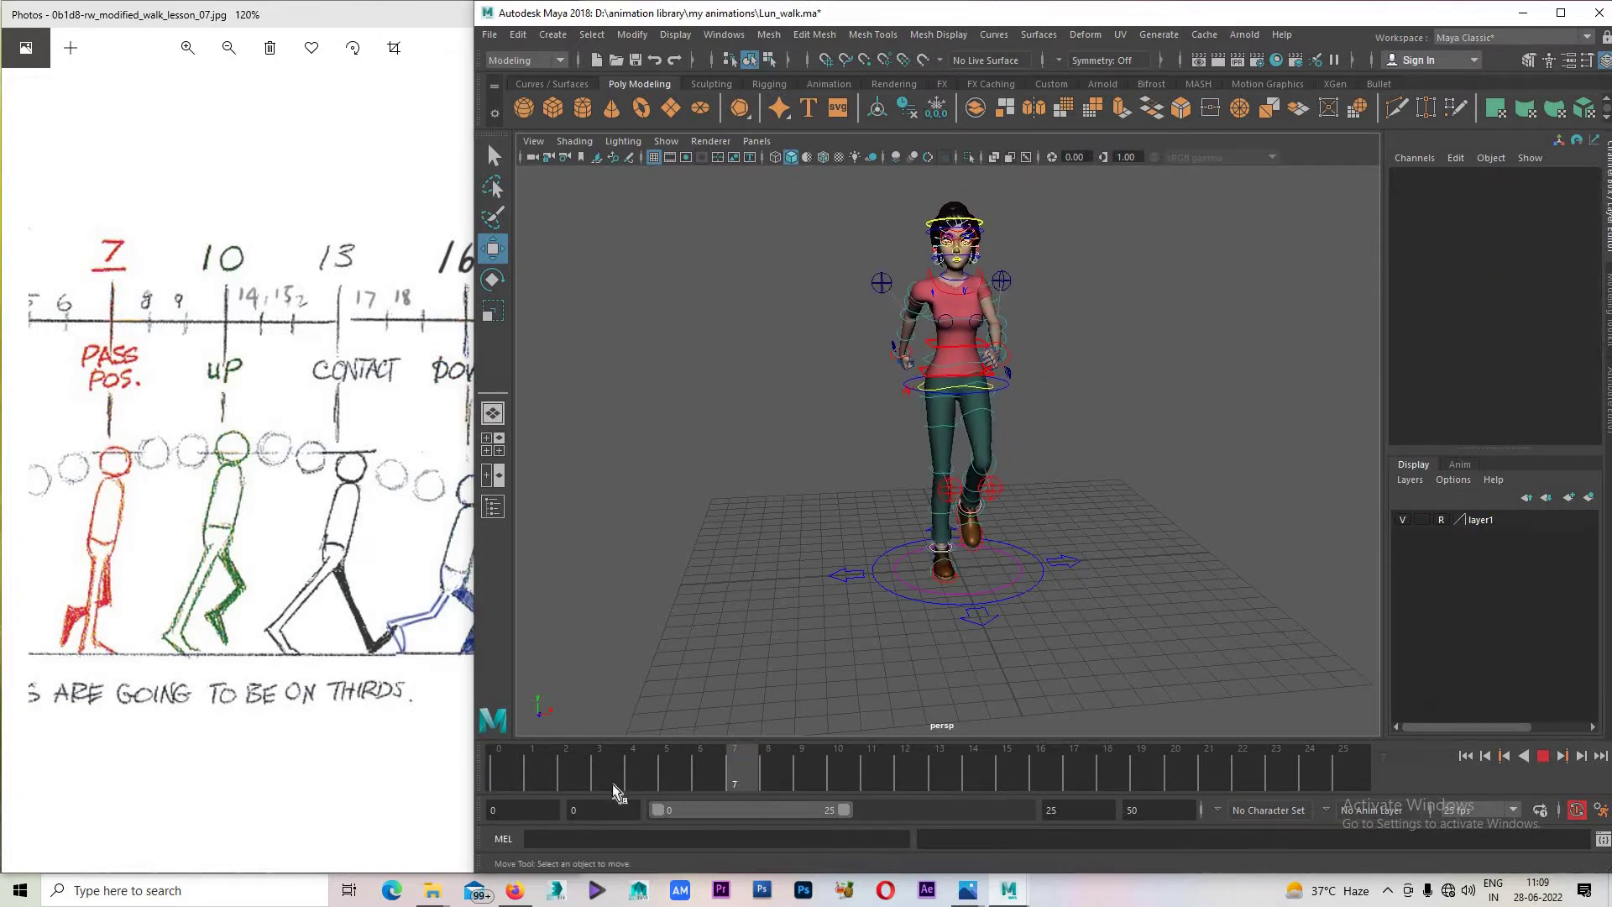
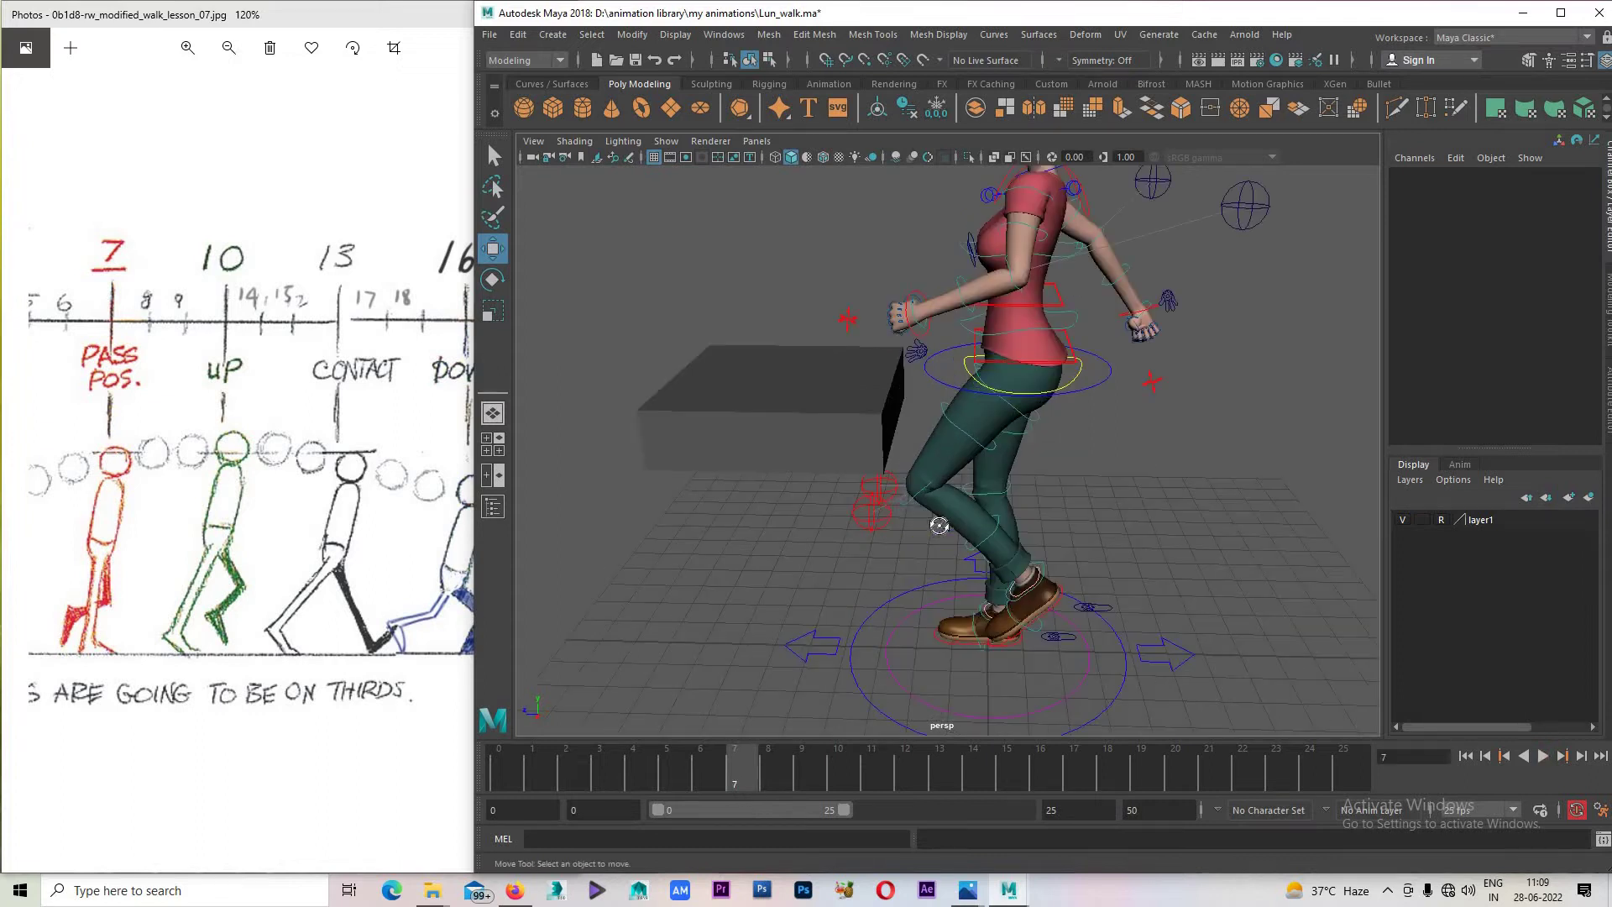
Frame the character in the side view and try a chest tilt, then undo it.
mouse_move(939, 525)
left_mouse_down("alt")
mouse_move(981, 471)
mouse_move(1036, 255)
mouse_move(1044, 334)
left_mouse_up("alt")
left_click(1041, 255)
key("e")
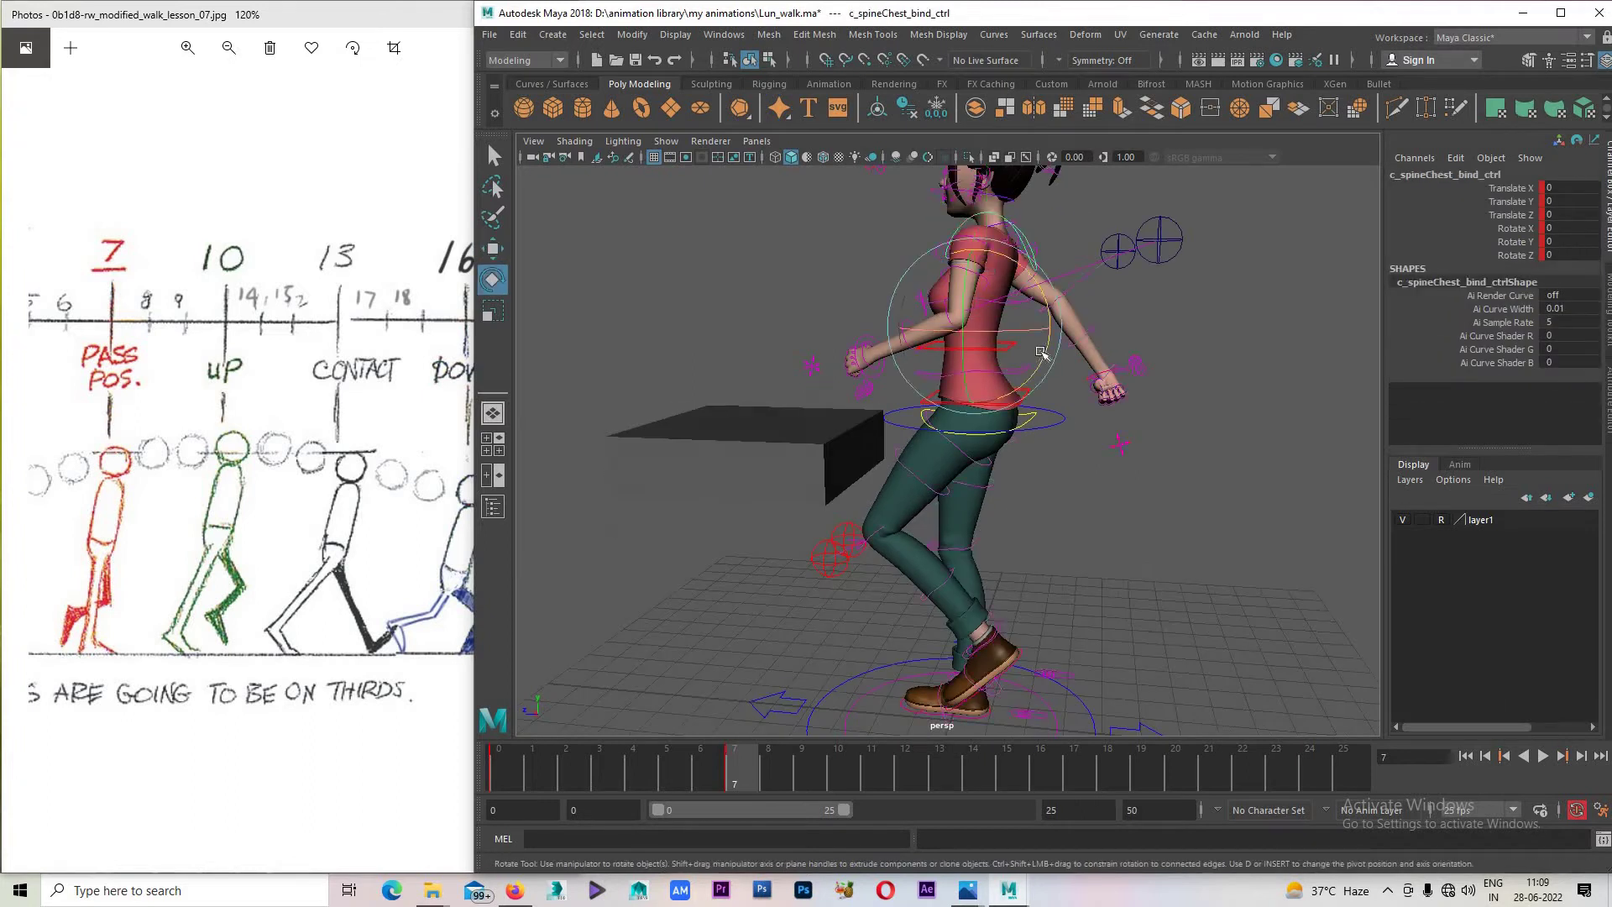
key("space")
key("space")
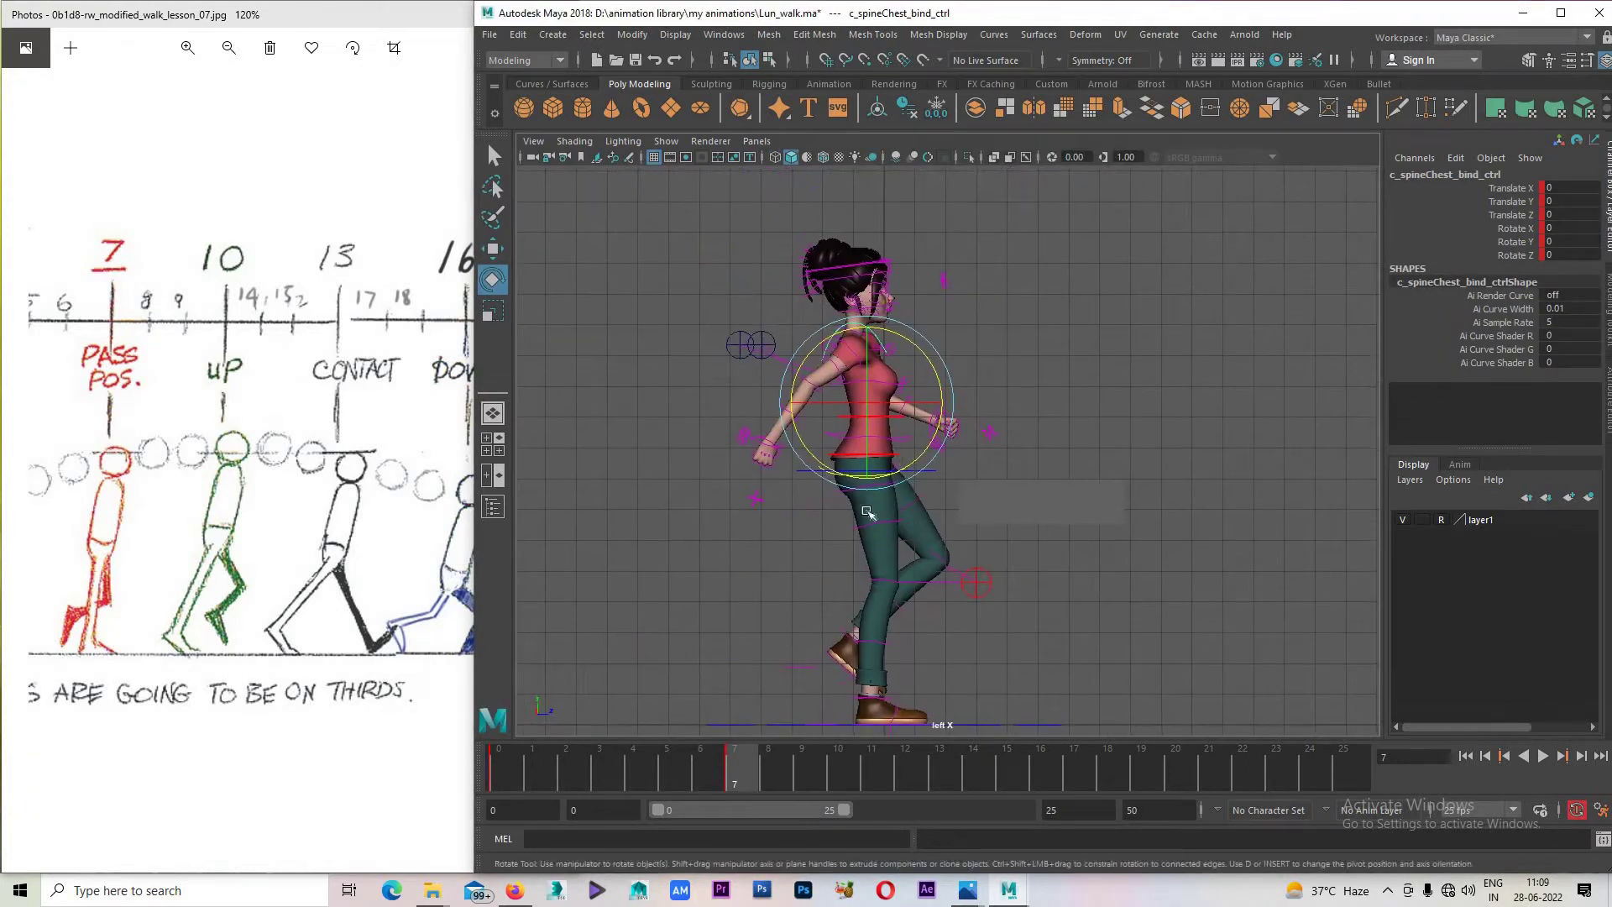
middle_click_drag(868, 512, 873, 477, "alt")
scroll(961, 277, "up", 2)
left_click(834, 287)
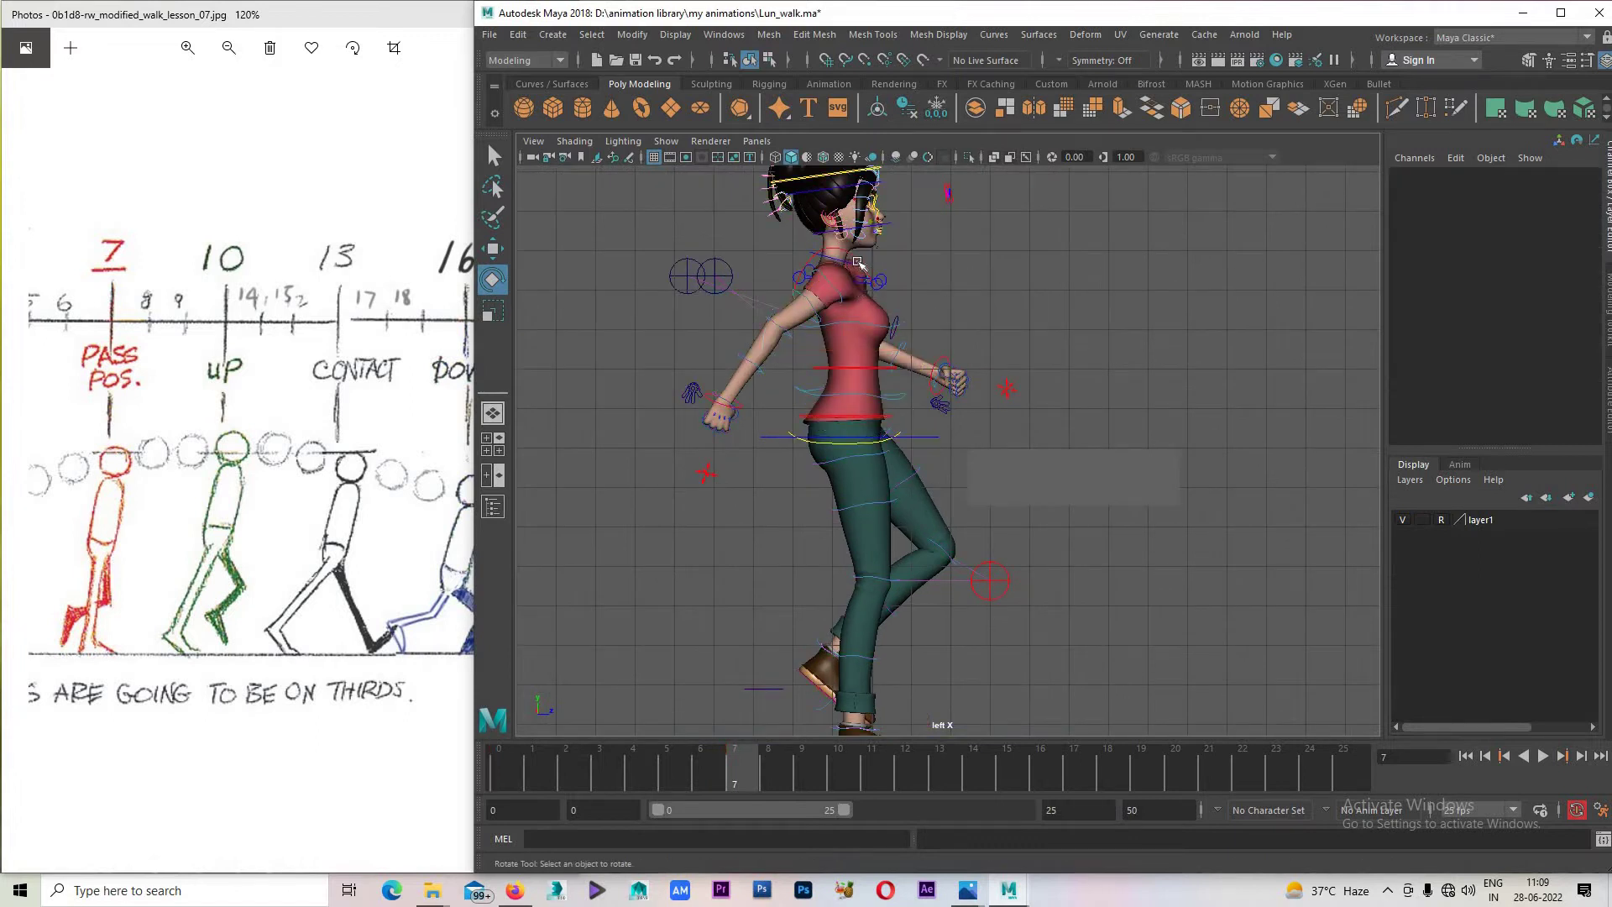
left_click(858, 262)
left_click(867, 271)
left_click(885, 274)
left_click_drag(915, 315, 972, 259)
key("ctrl+z")
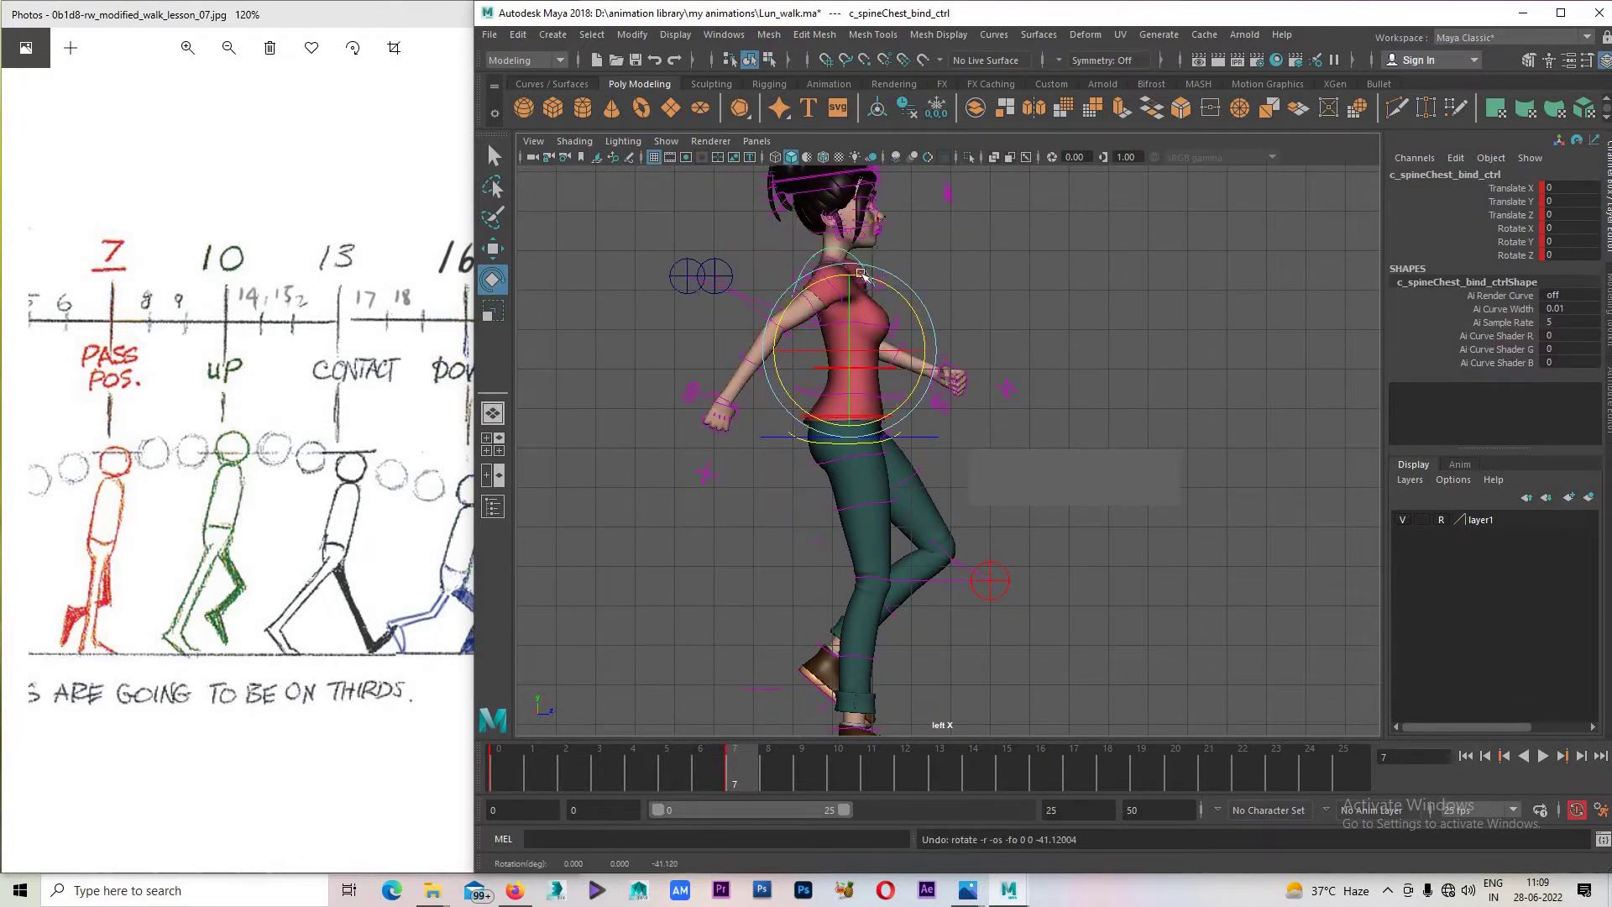
Rotate the right shoulder control down so the arm hangs beside the hip, then play back.
left_click(861, 273)
scroll(829, 236, "up", 2)
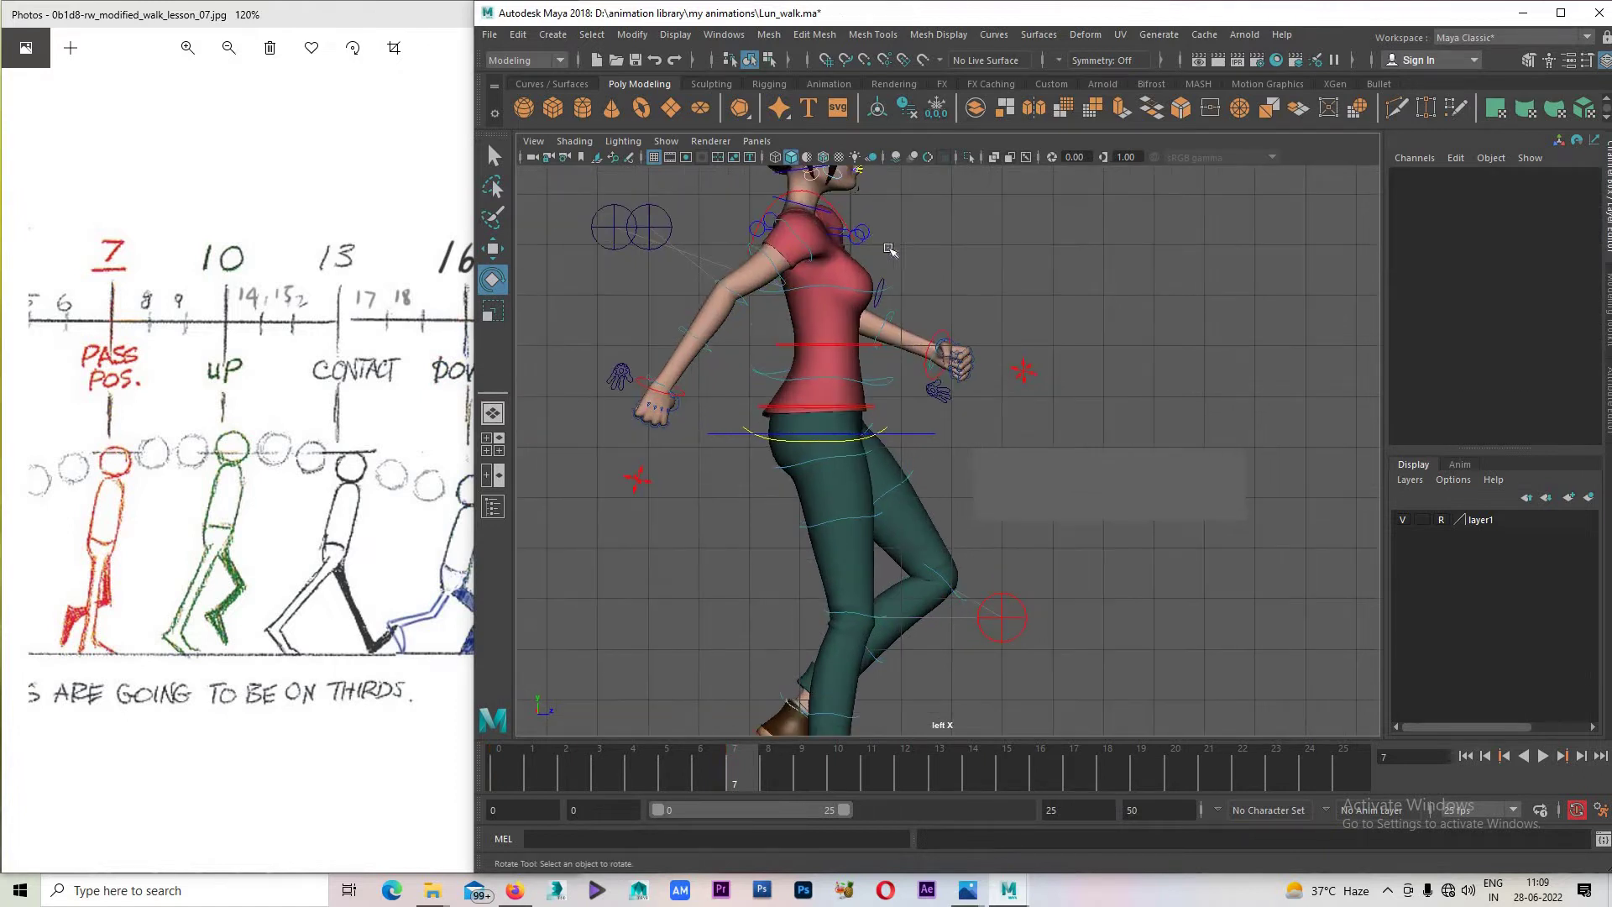
left_click(888, 250)
mouse_move(899, 293)
left_mouse_down()
mouse_move(1044, 233)
mouse_move(966, 386)
mouse_move(839, 546)
left_mouse_up()
key("alt+v")
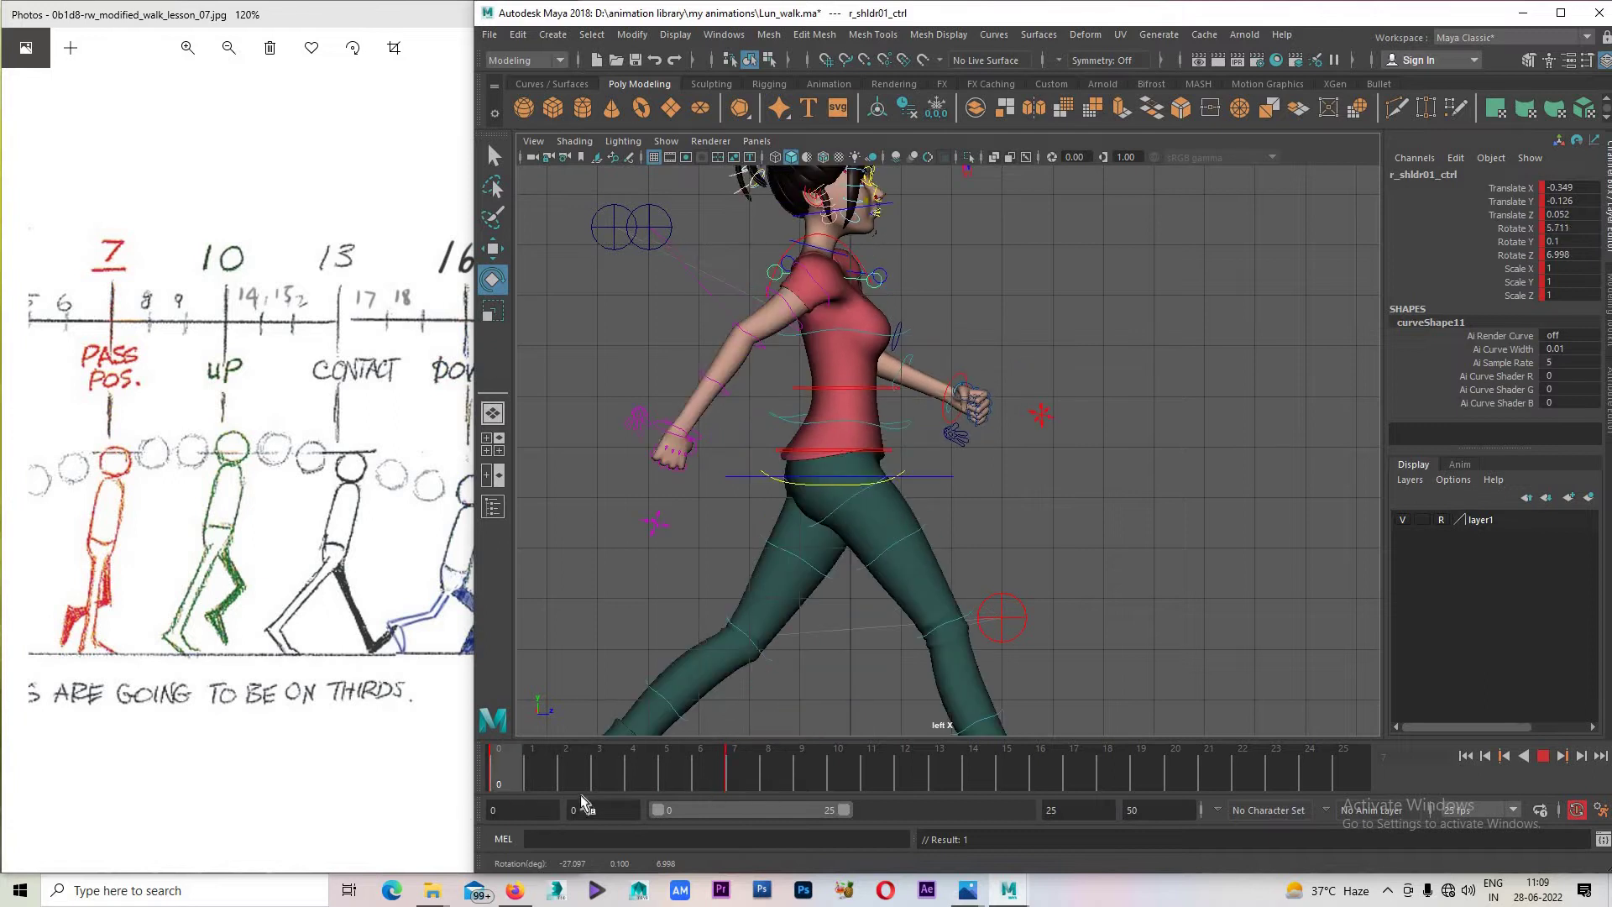
Stop playback at frame 7 and swing the right shoulder further backward.
key("alt+v")
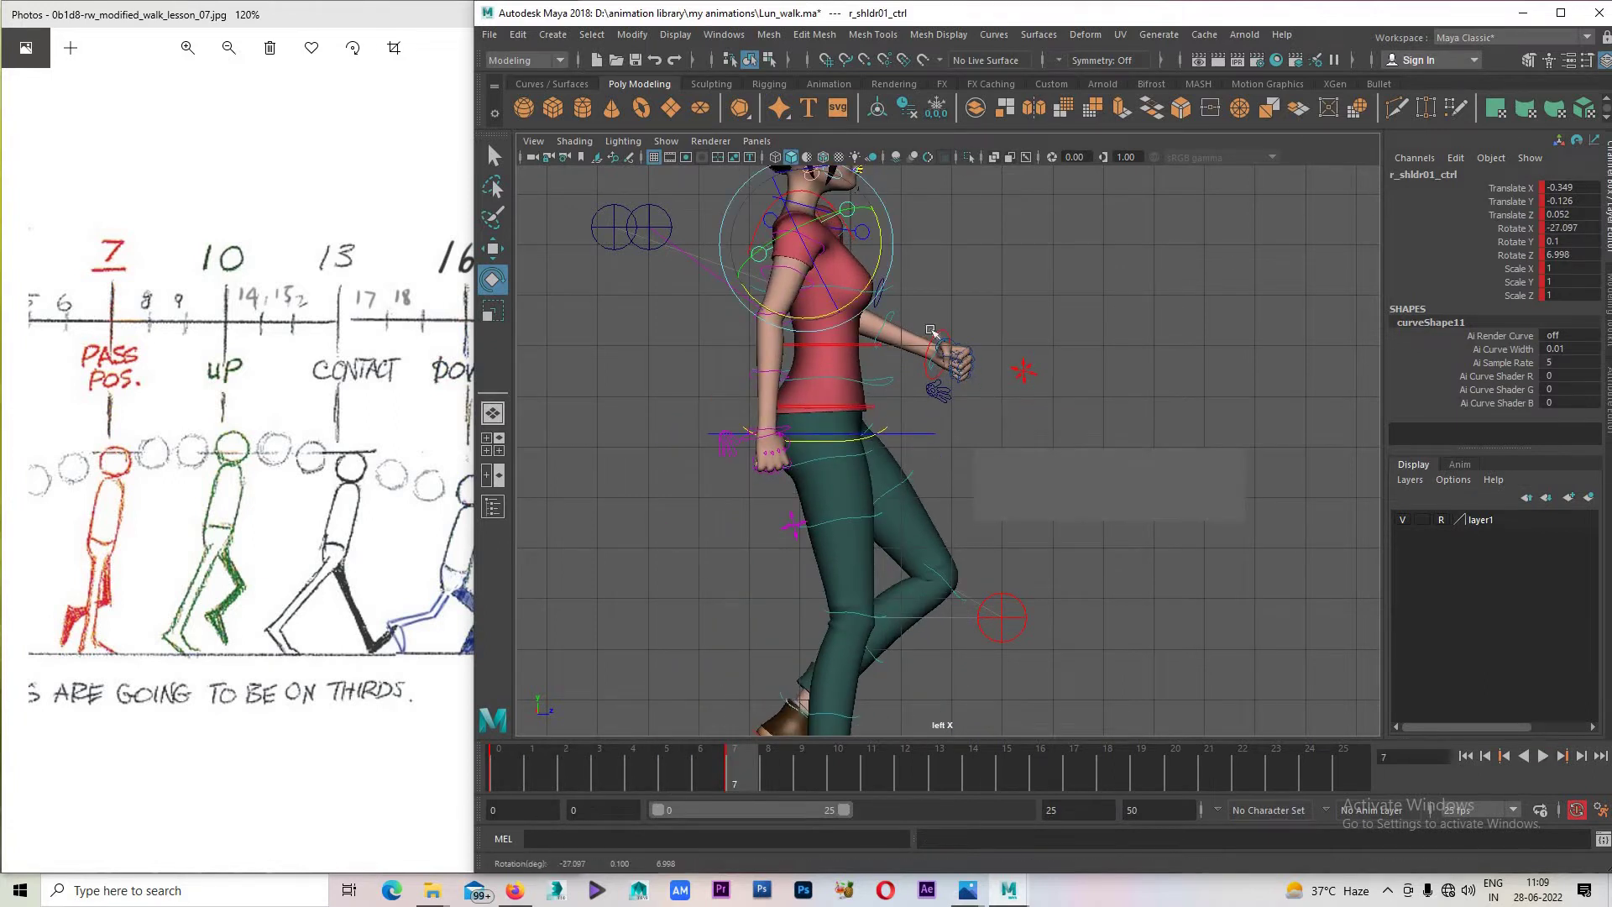
key("ctrl+z")
key("shift+z")
mouse_move(895, 383)
middle_mouse_down()
mouse_move(858, 291)
mouse_move(821, 429)
middle_mouse_up()
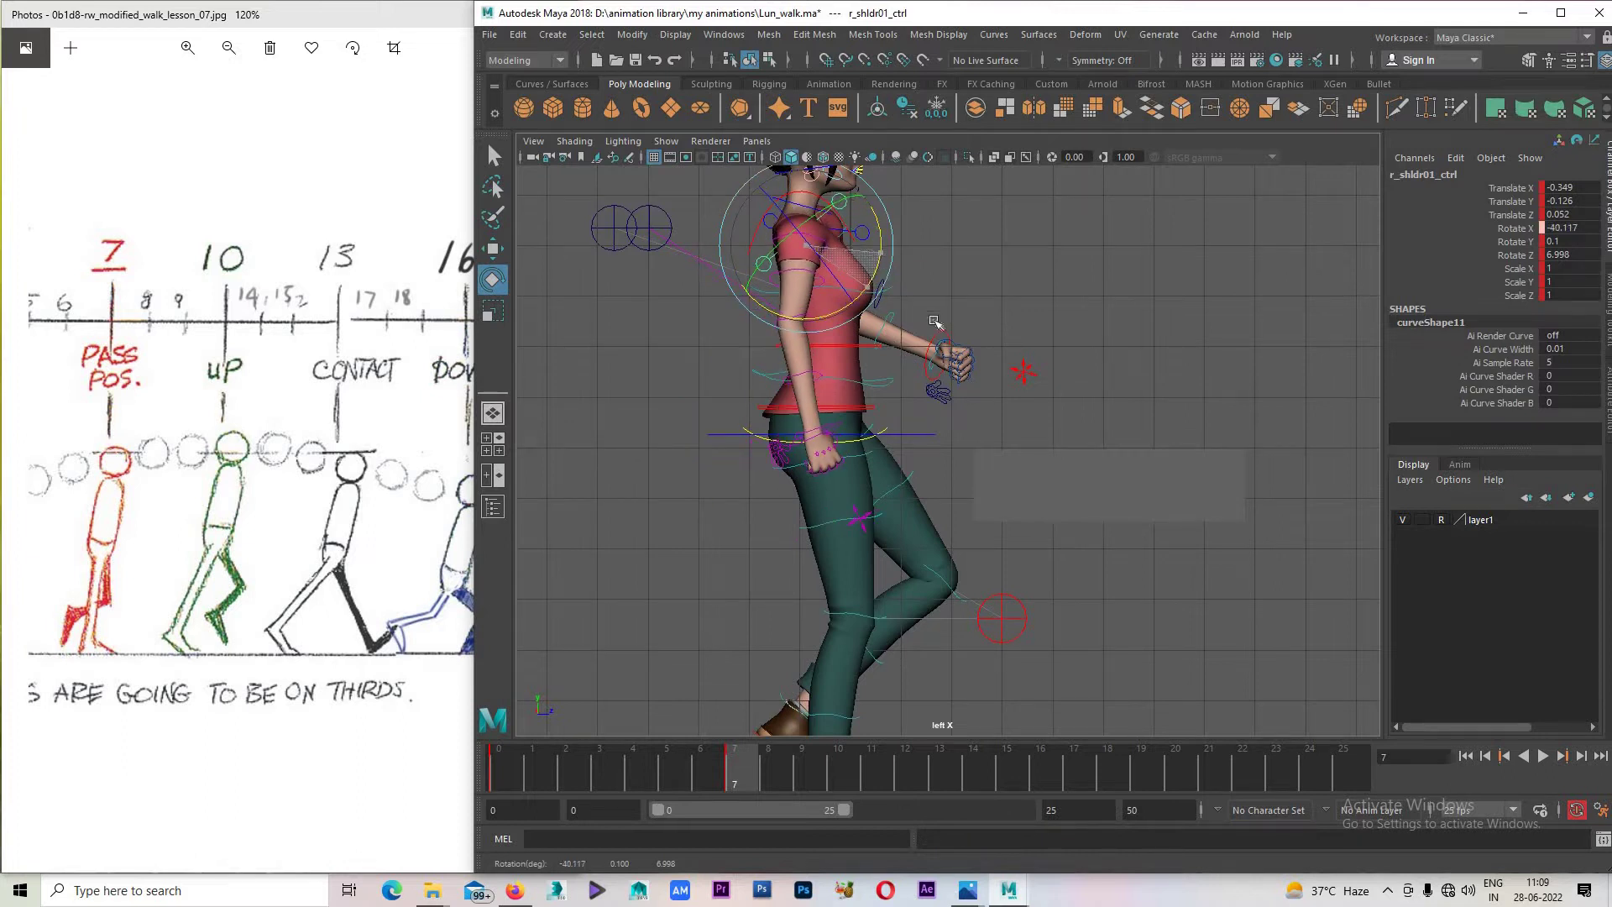
left_click(821, 429)
middle_click_drag(821, 429, 900, 420)
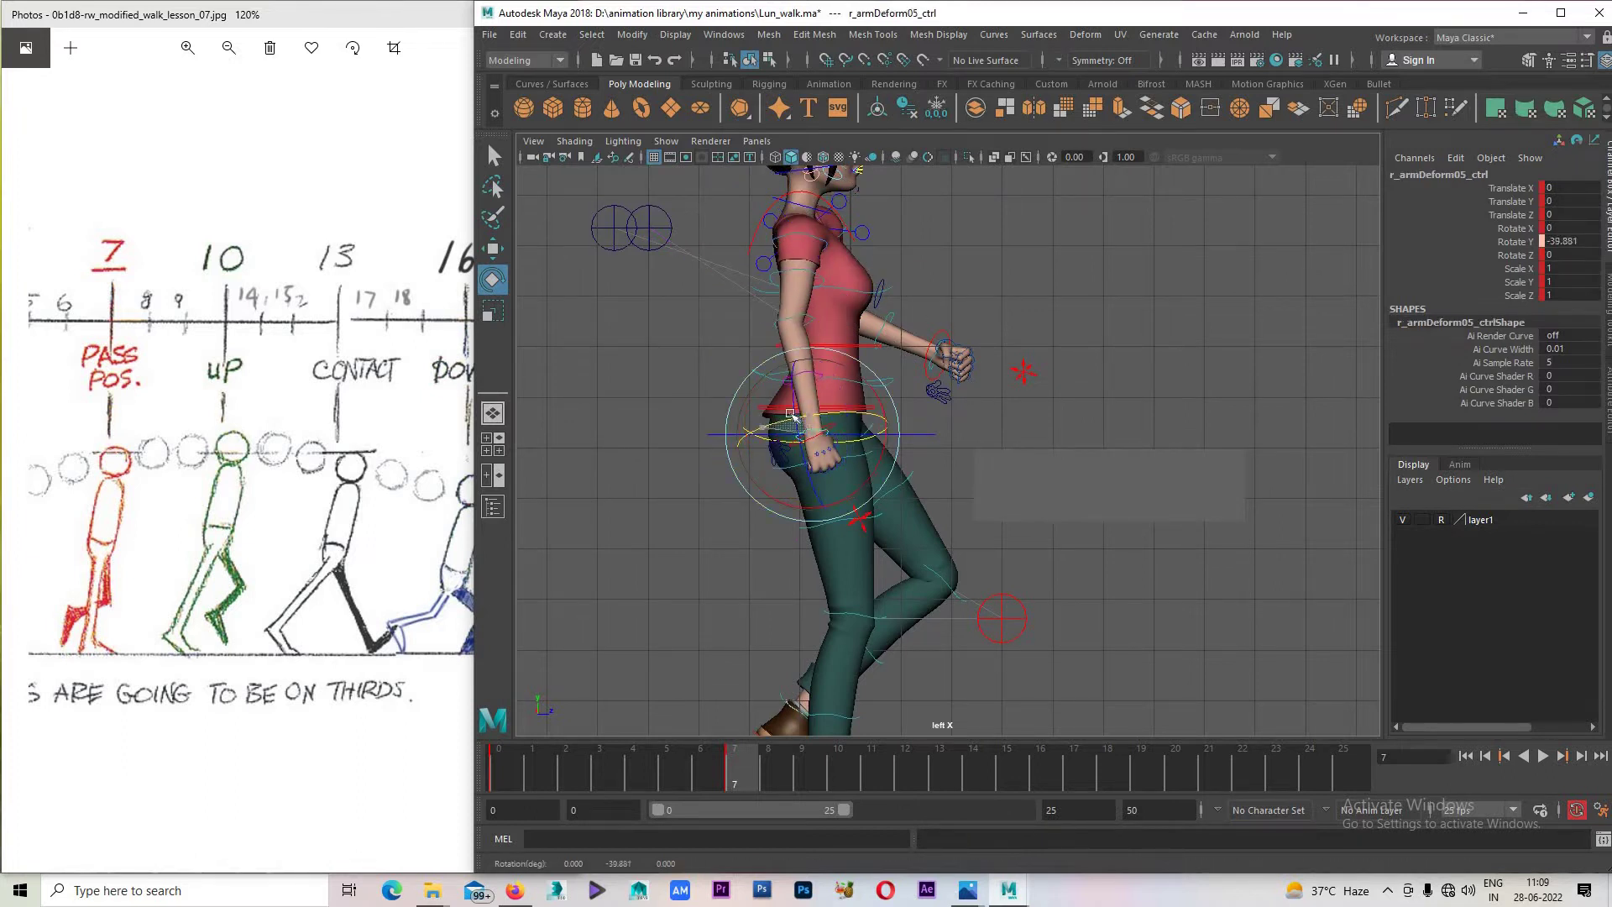
key("ctrl+z")
left_click(829, 431)
Move the right wrist IK control onto the hip and check it from behind in perspective.
left_click(834, 432)
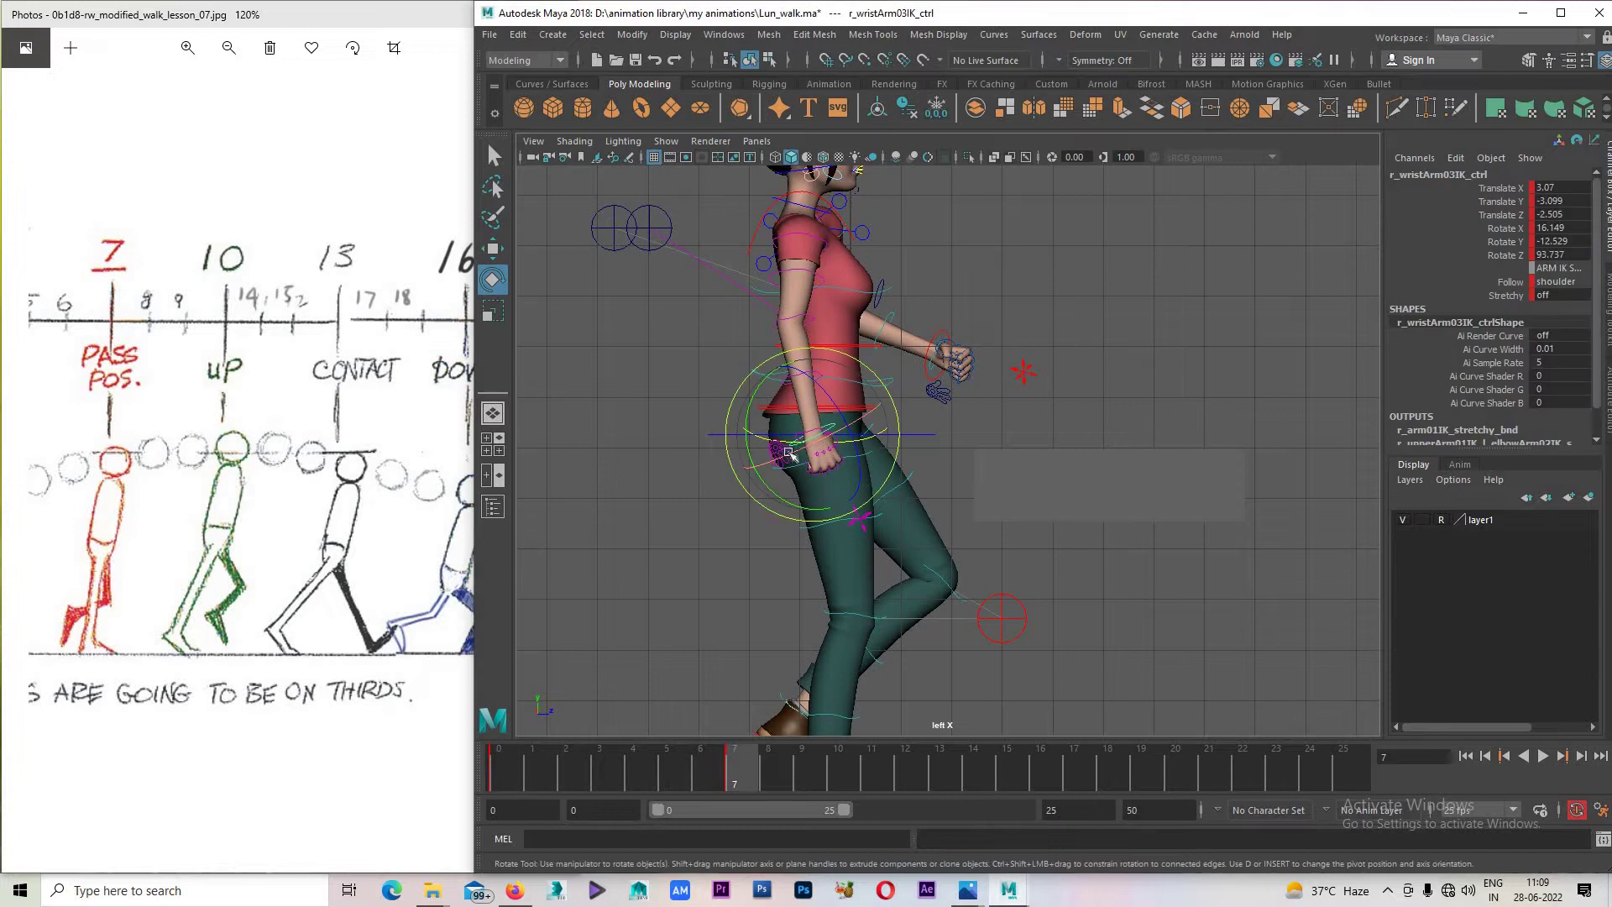
key("w")
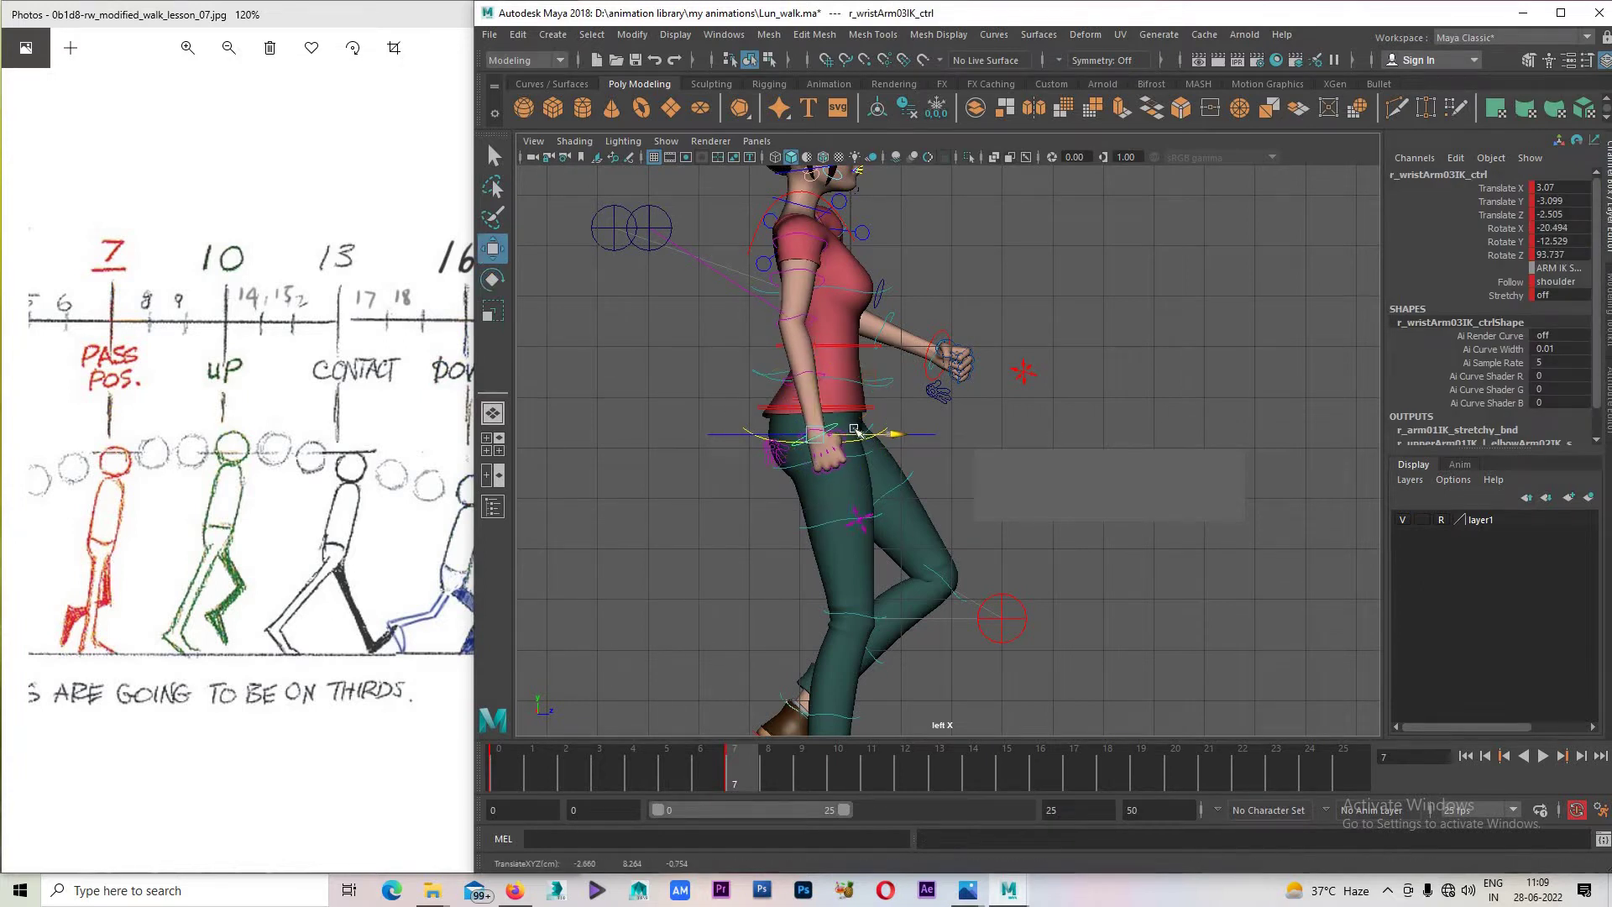
mouse_move(828, 434)
left_mouse_down()
mouse_move(829, 382)
mouse_move(876, 457)
mouse_move(882, 420)
left_mouse_up()
key("space")
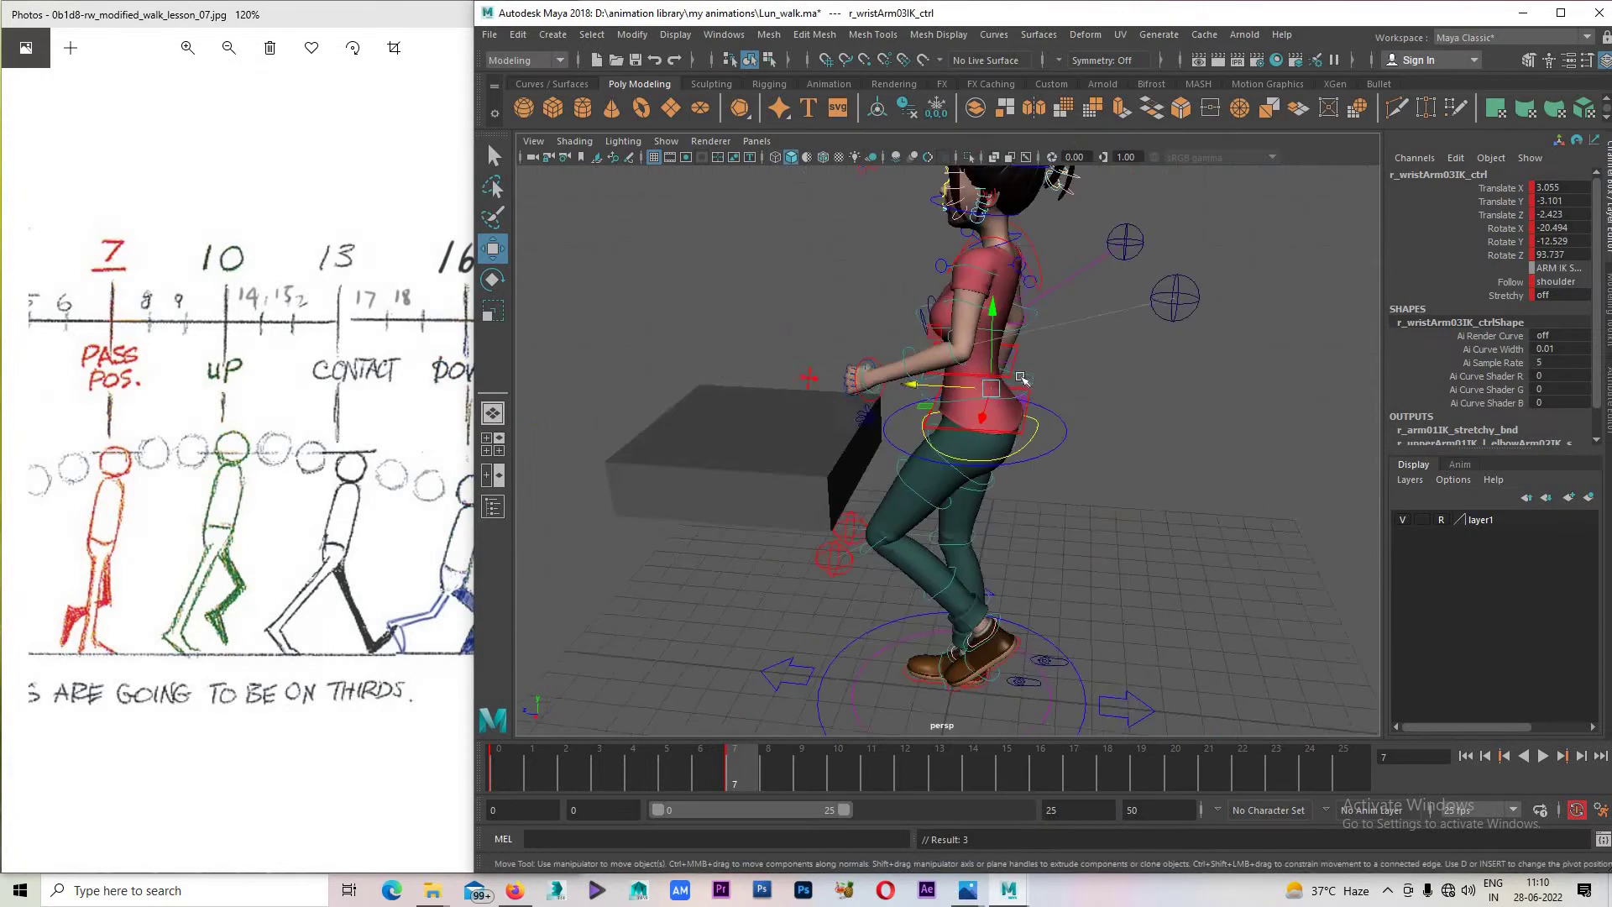
left_click_drag(1021, 378, 938, 343, "alt")
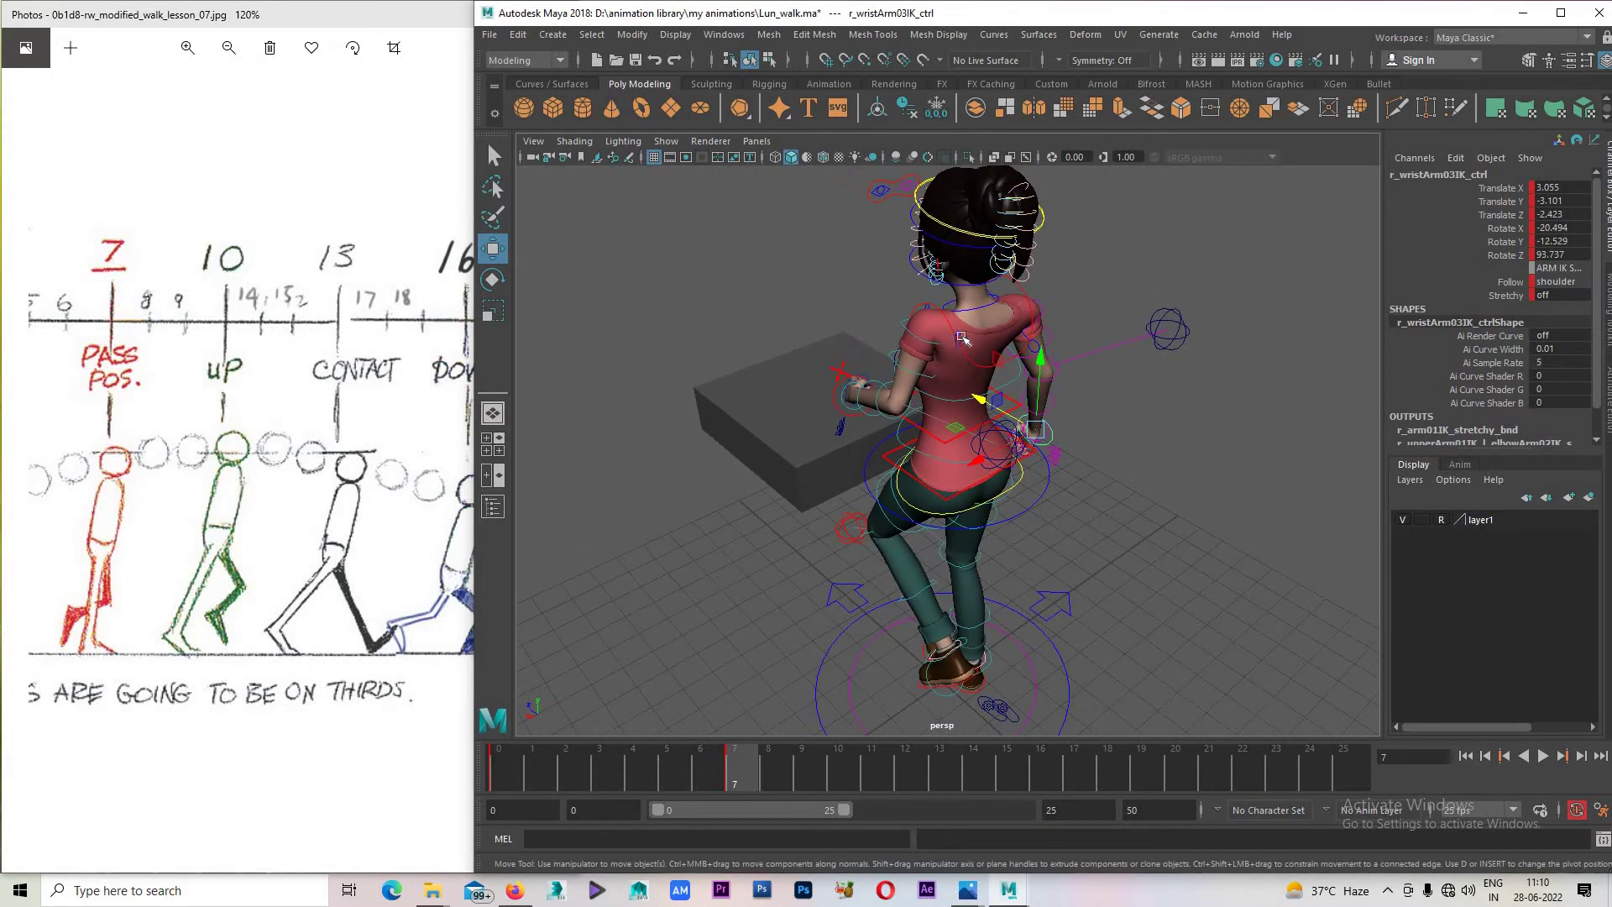
left_click(962, 337)
key("space")
key("space")
Rotate the left shoulder in the side and front views to bring the arm closer to the body.
key("e")
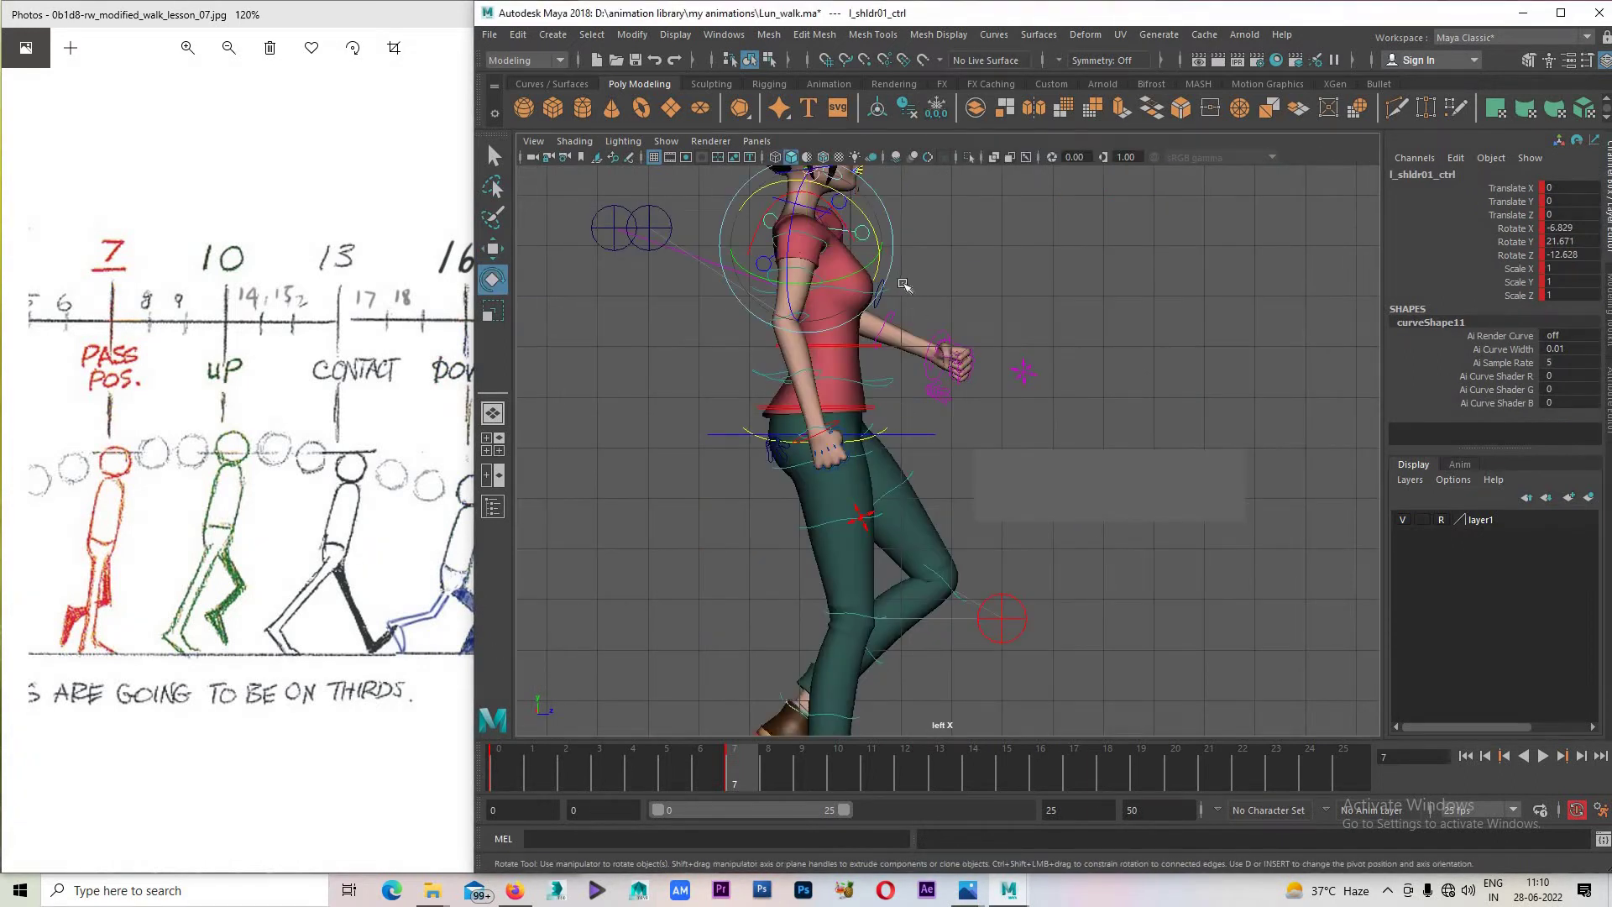
key("space")
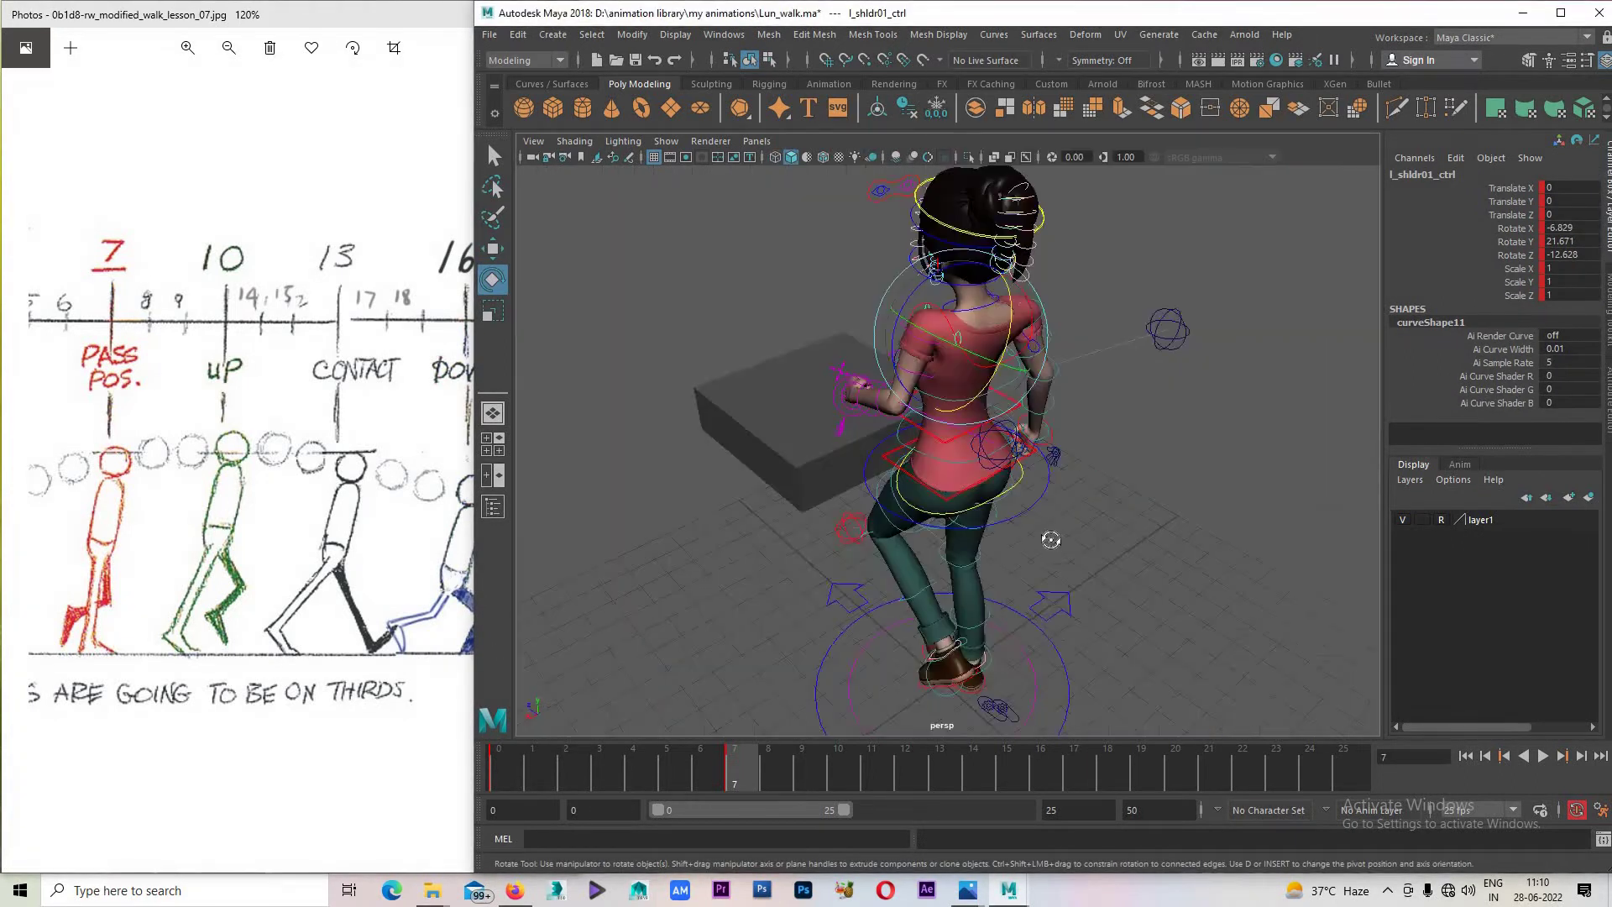
mouse_move(1050, 540)
left_mouse_down("alt")
mouse_move(1053, 238)
mouse_move(969, 298)
left_mouse_up("alt")
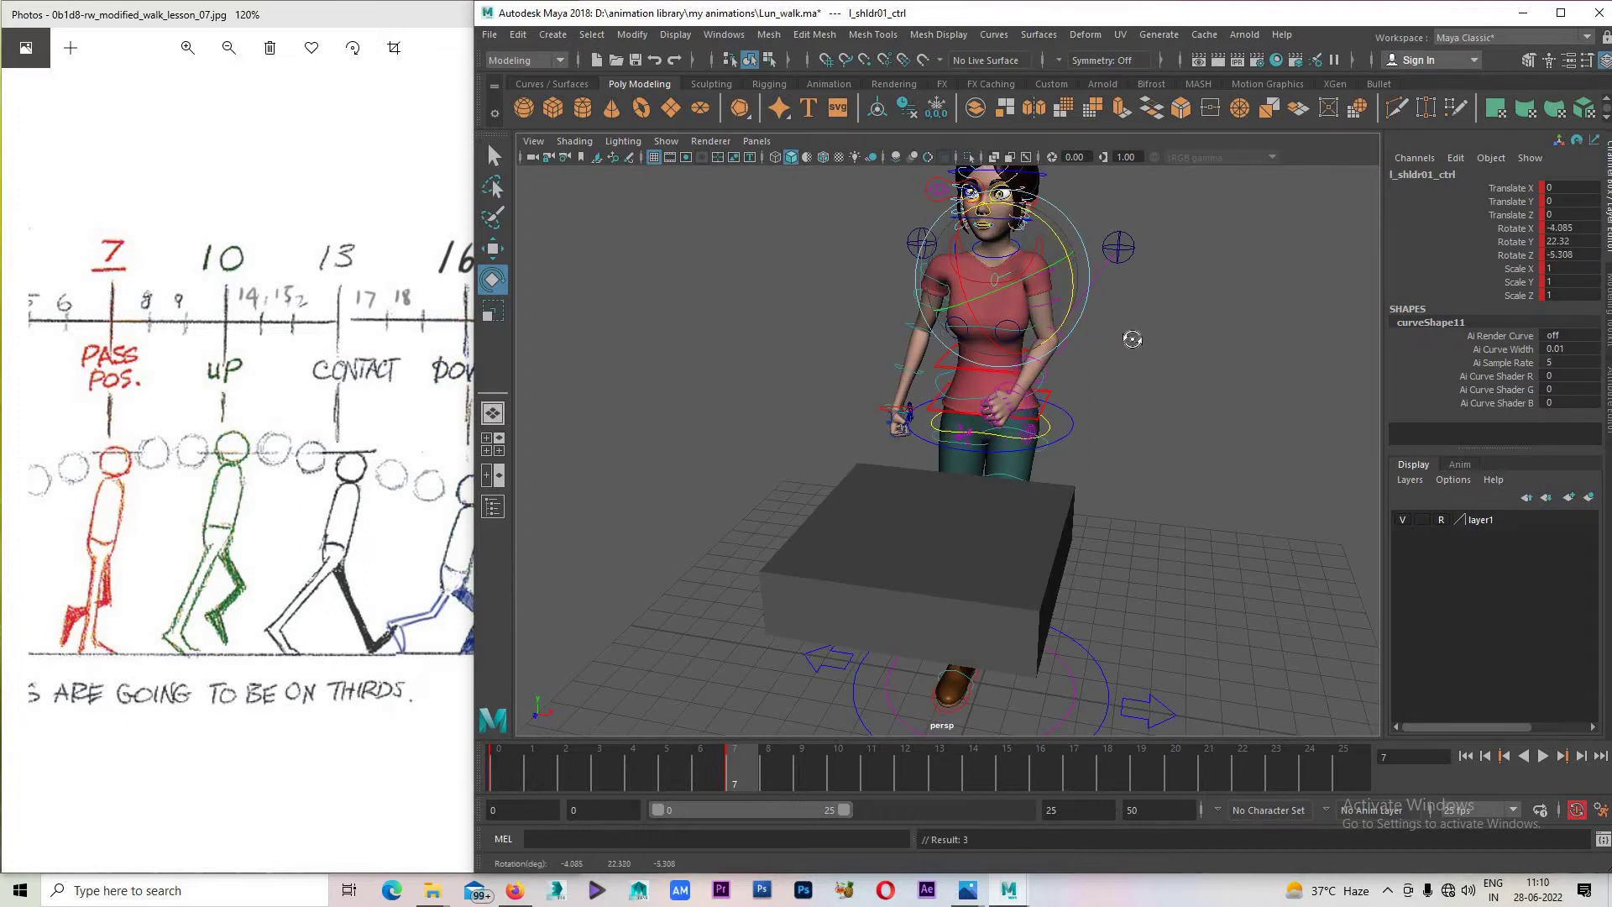
mouse_move(1132, 338)
left_mouse_down("alt")
mouse_move(1008, 361)
mouse_move(957, 296)
mouse_move(970, 314)
left_mouse_up("alt")
key("space")
key("space")
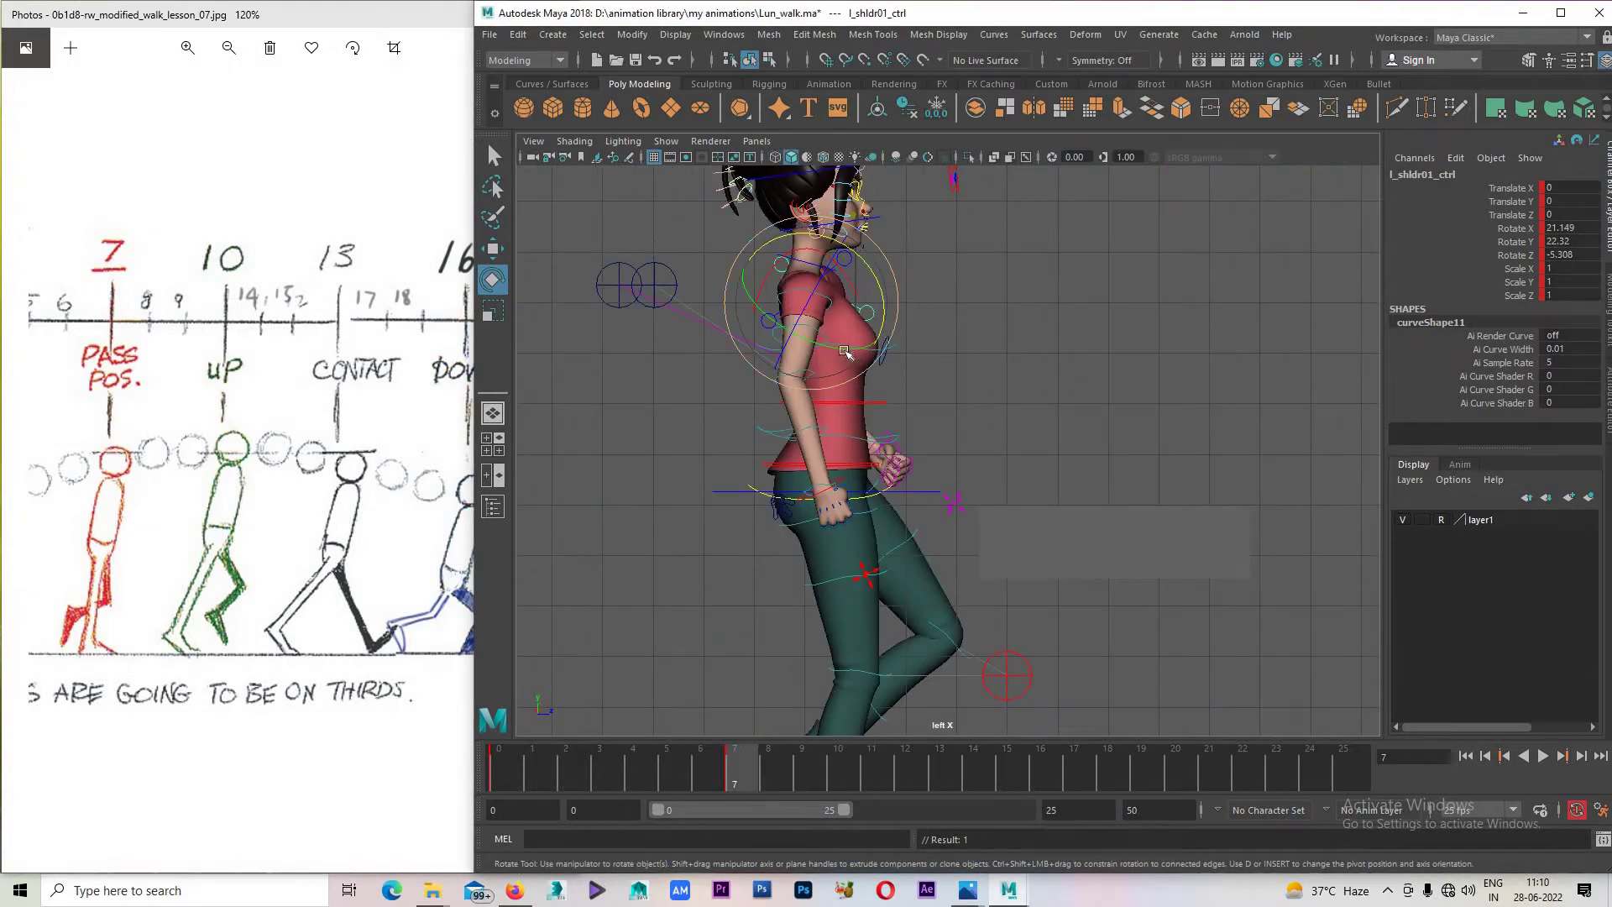
left_click_drag(844, 351, 858, 286)
mouse_move(873, 267)
left_mouse_down()
mouse_move(840, 252)
mouse_move(856, 338)
left_mouse_up()
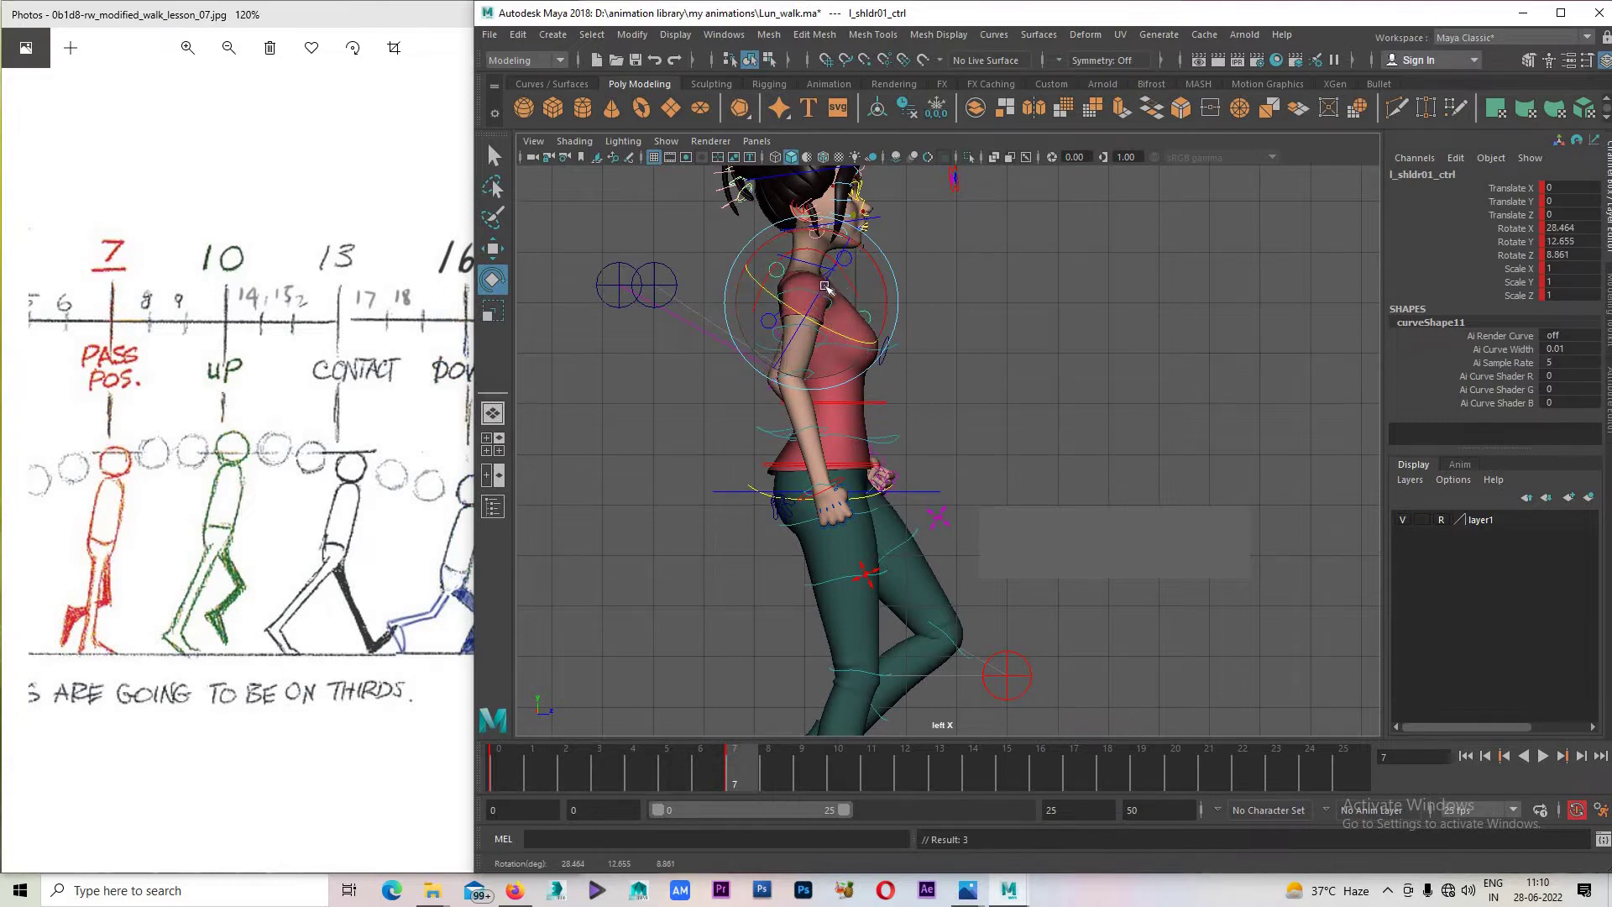
key("space")
key("space")
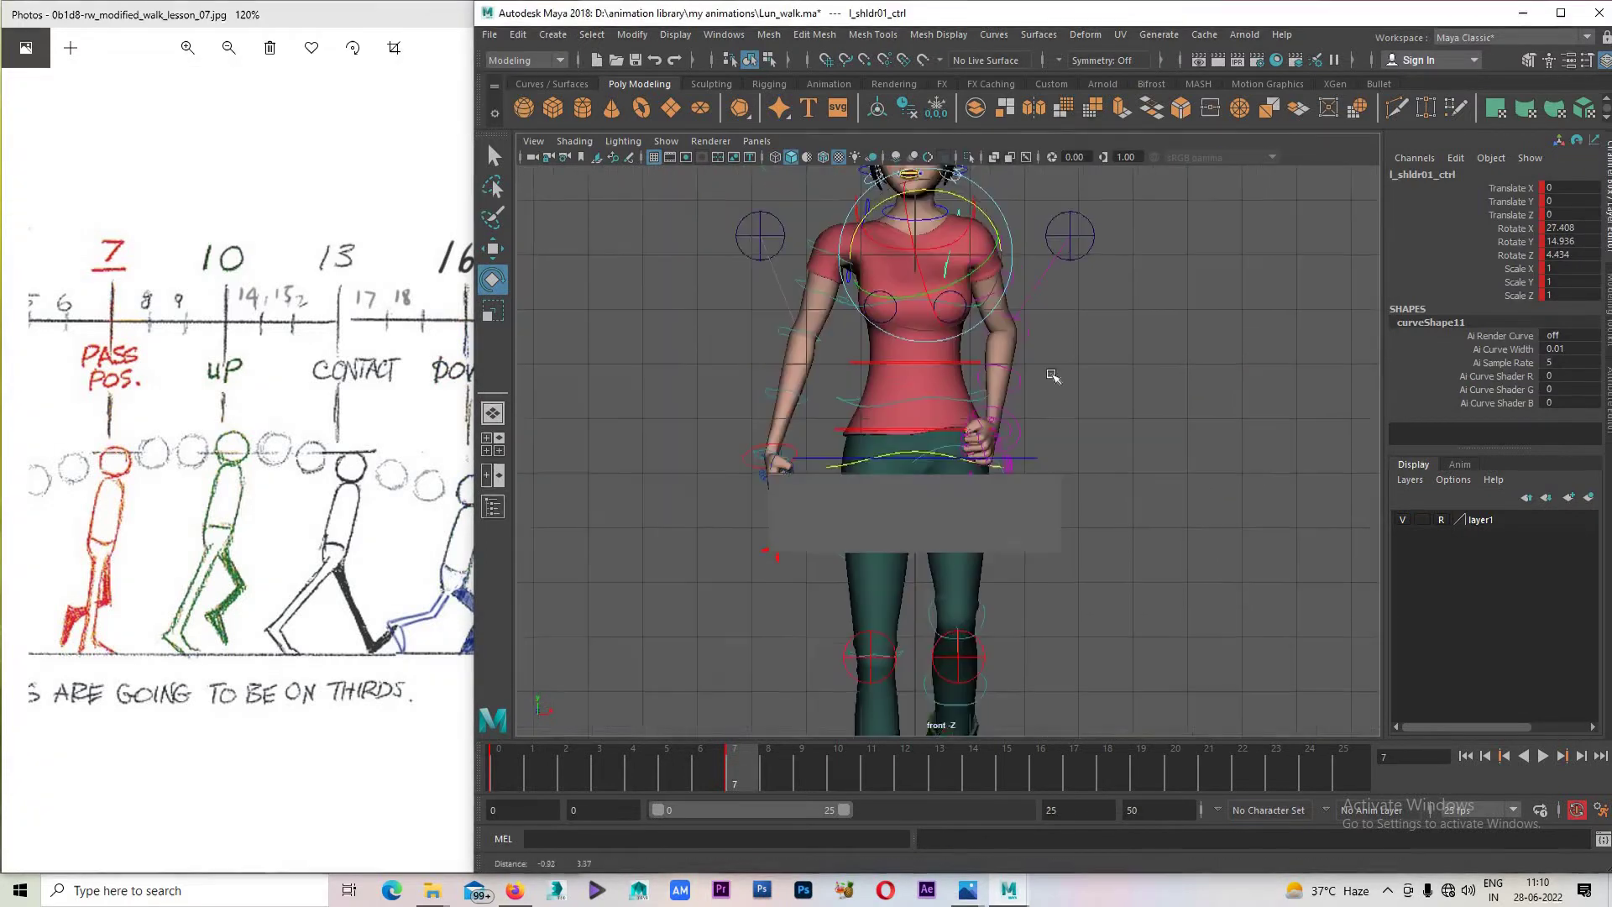
key("f")
left_click_drag(982, 395, 1135, 332)
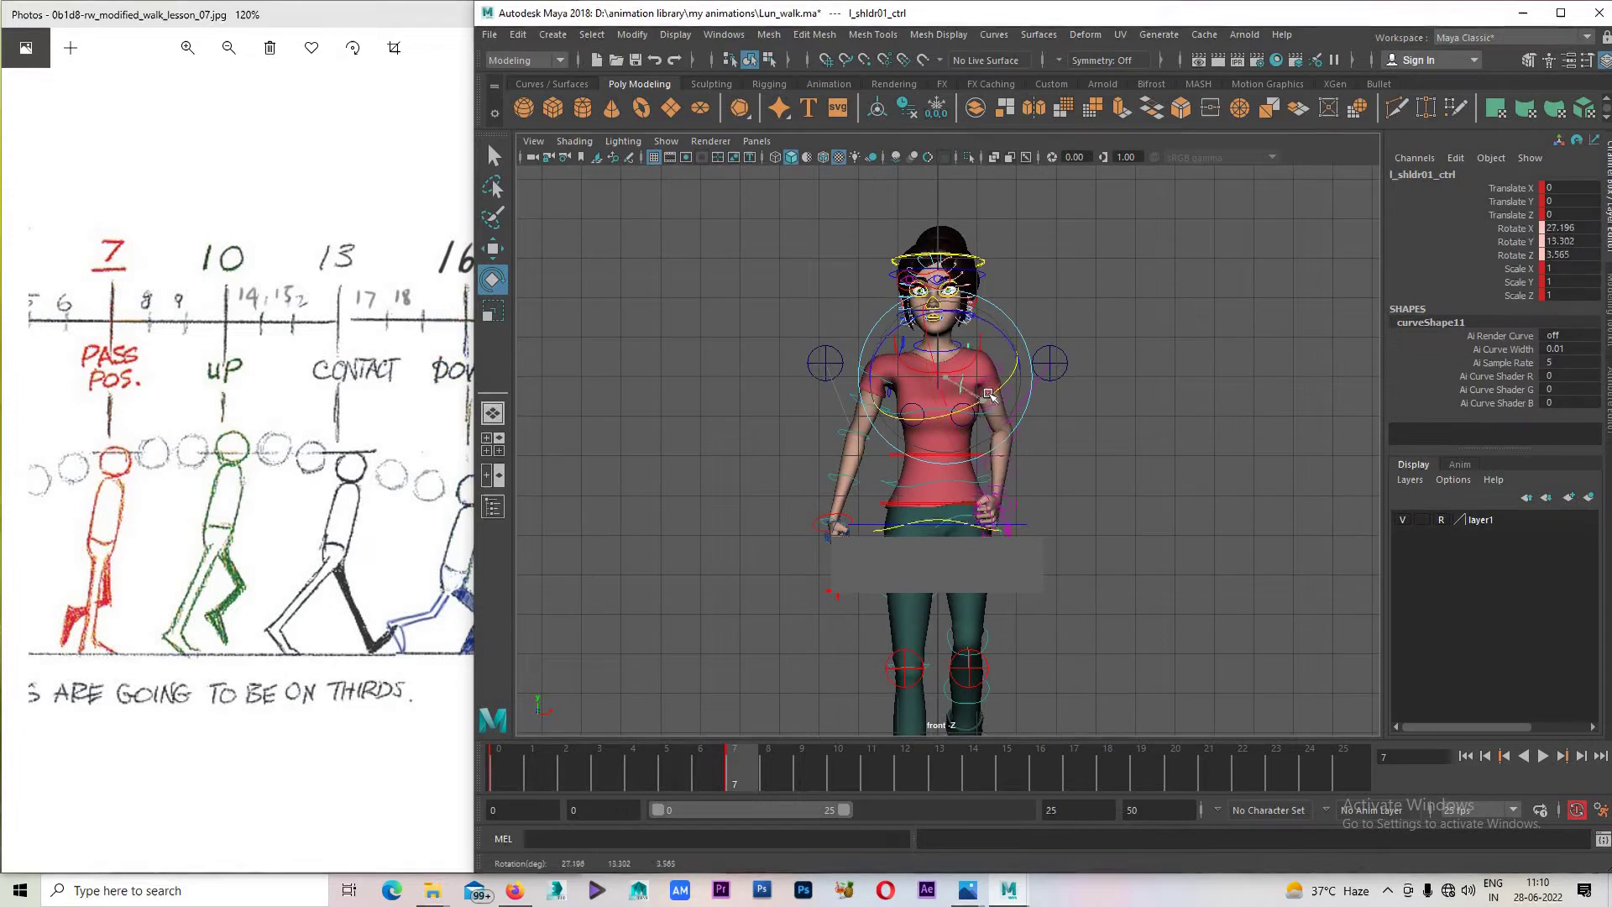
left_click(1135, 332)
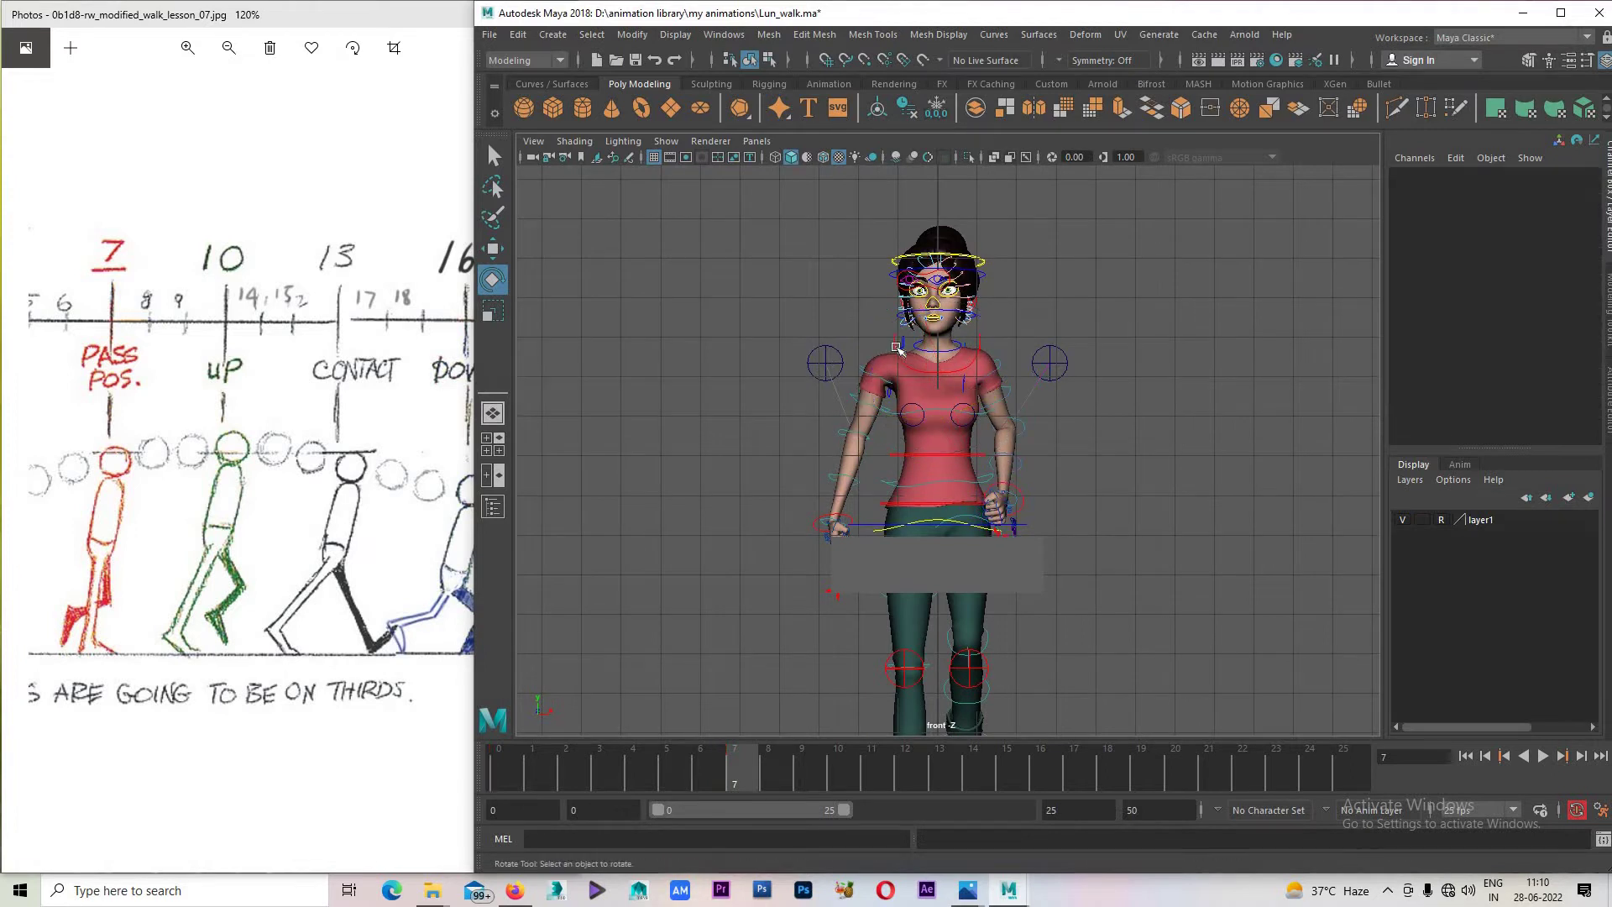
Rotate the right shoulder in toward the body (about -40.4, -3.7, 13.4) and review it.
left_click(962, 351)
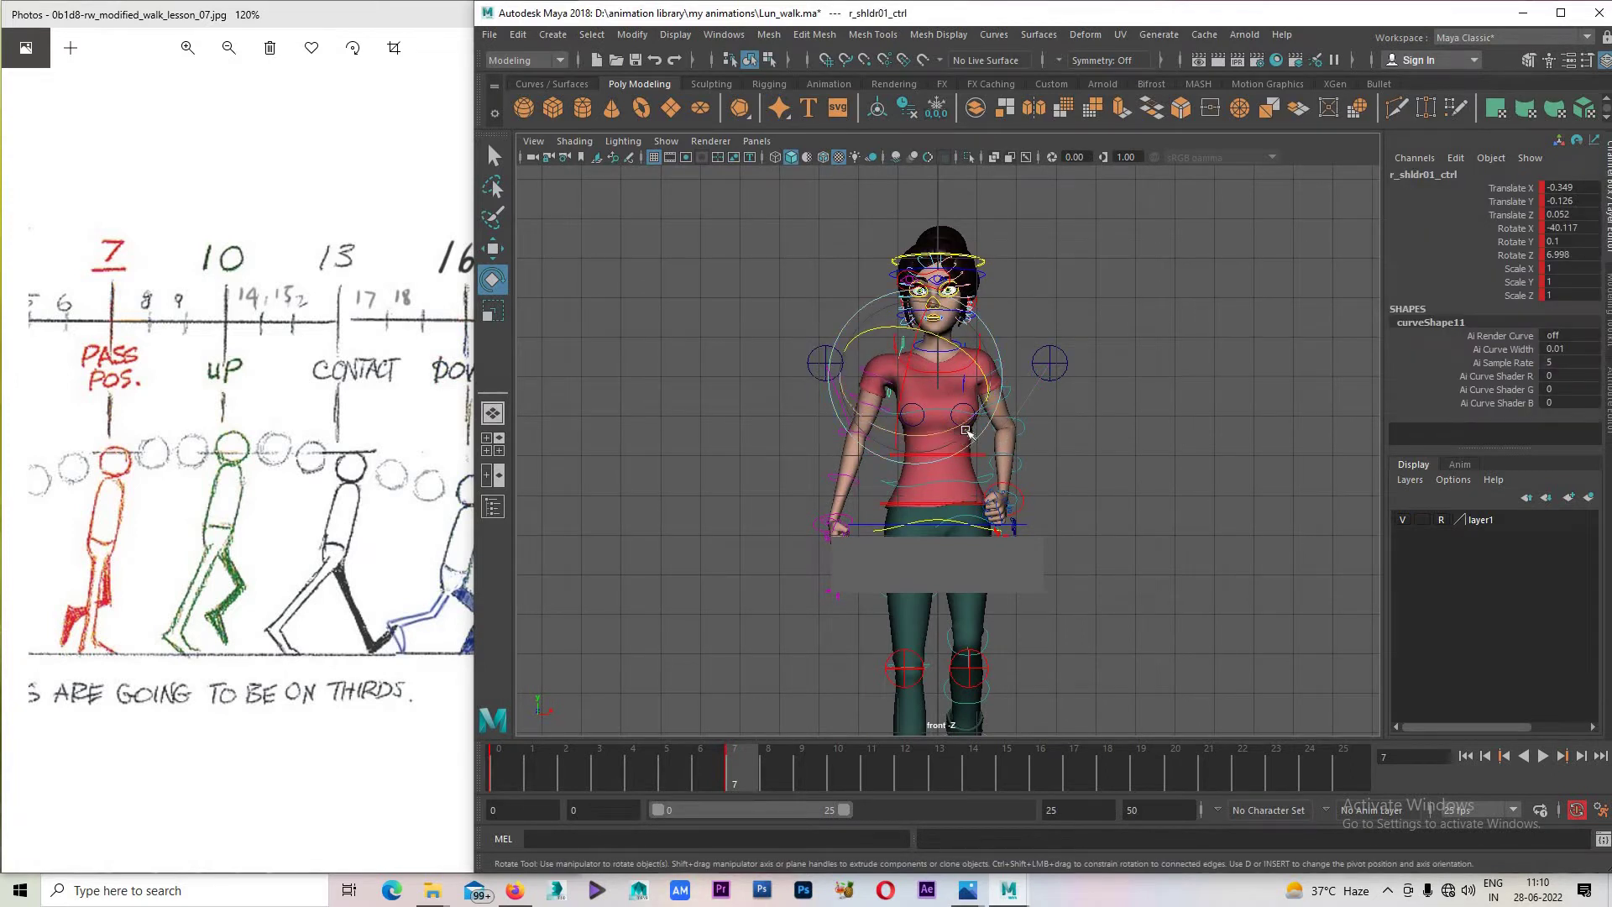
left_click_drag(966, 431, 932, 372)
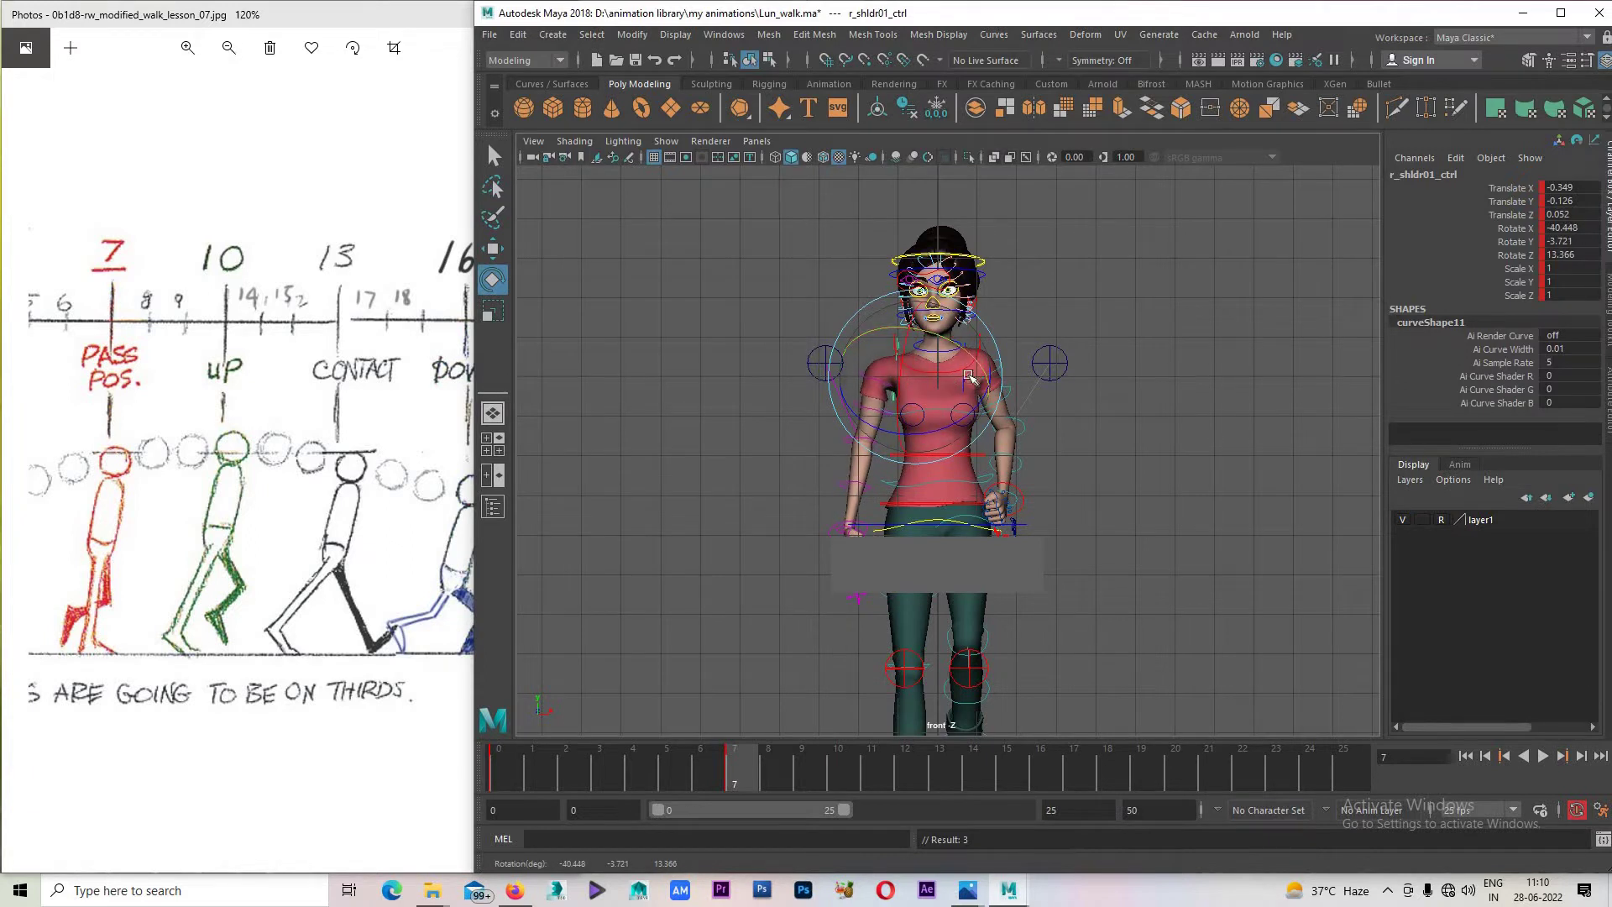
key("space")
key("space")
left_click_drag(923, 547, 978, 411, "alt")
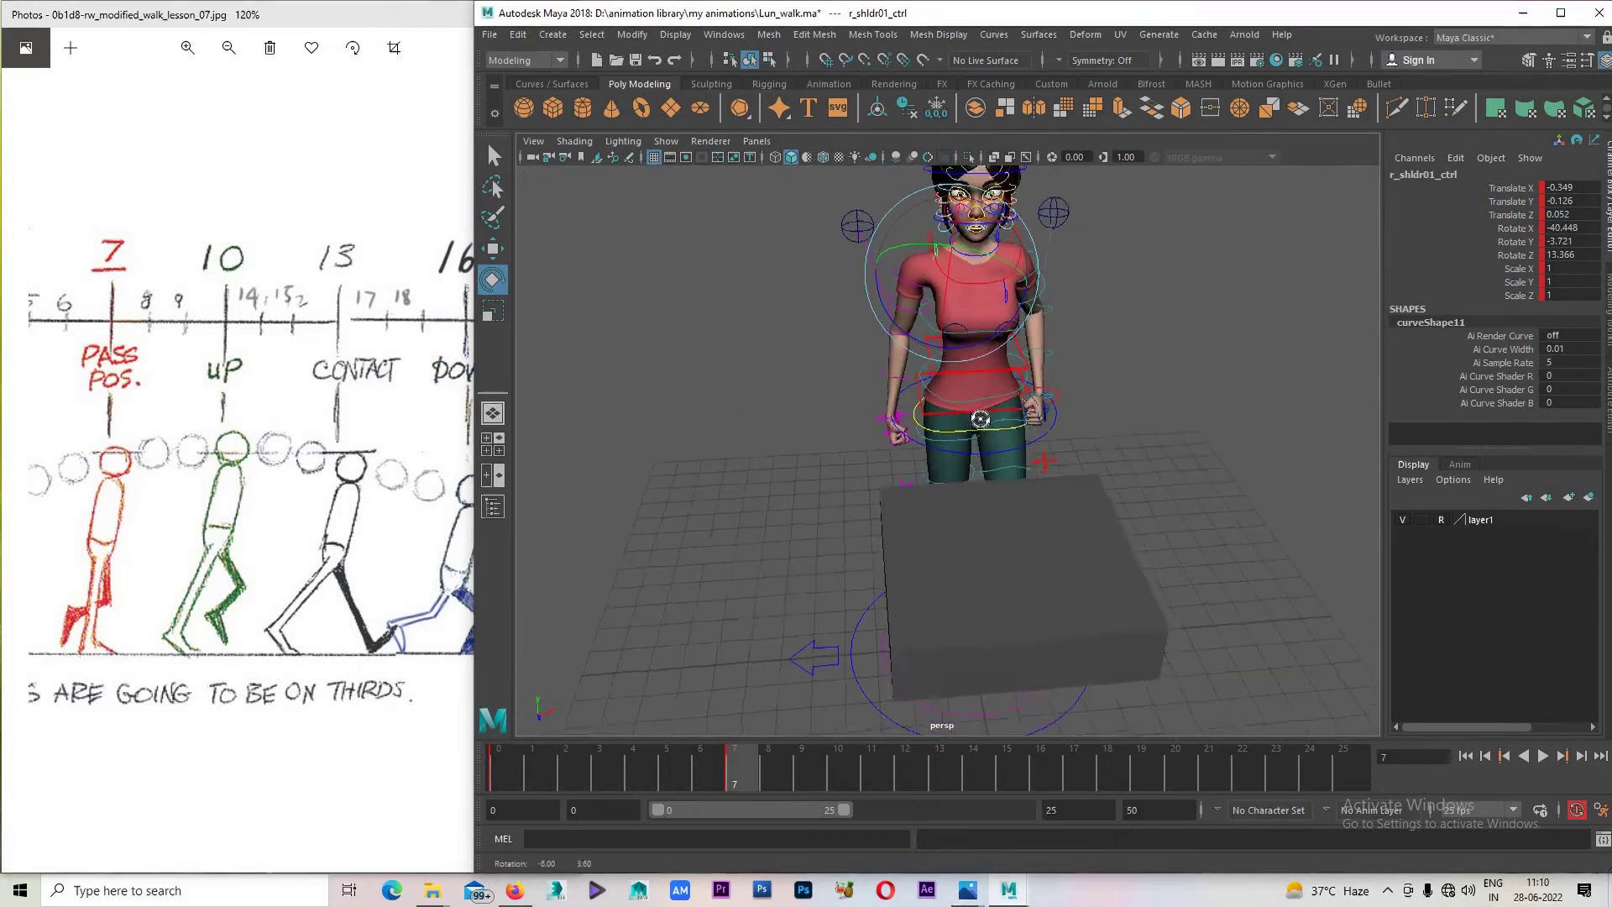
left_click_drag(979, 412, 839, 453, "alt")
Play back the walk cycle to review the frame 7 pose, then save Lun_walk.ma.
key("alt+v")
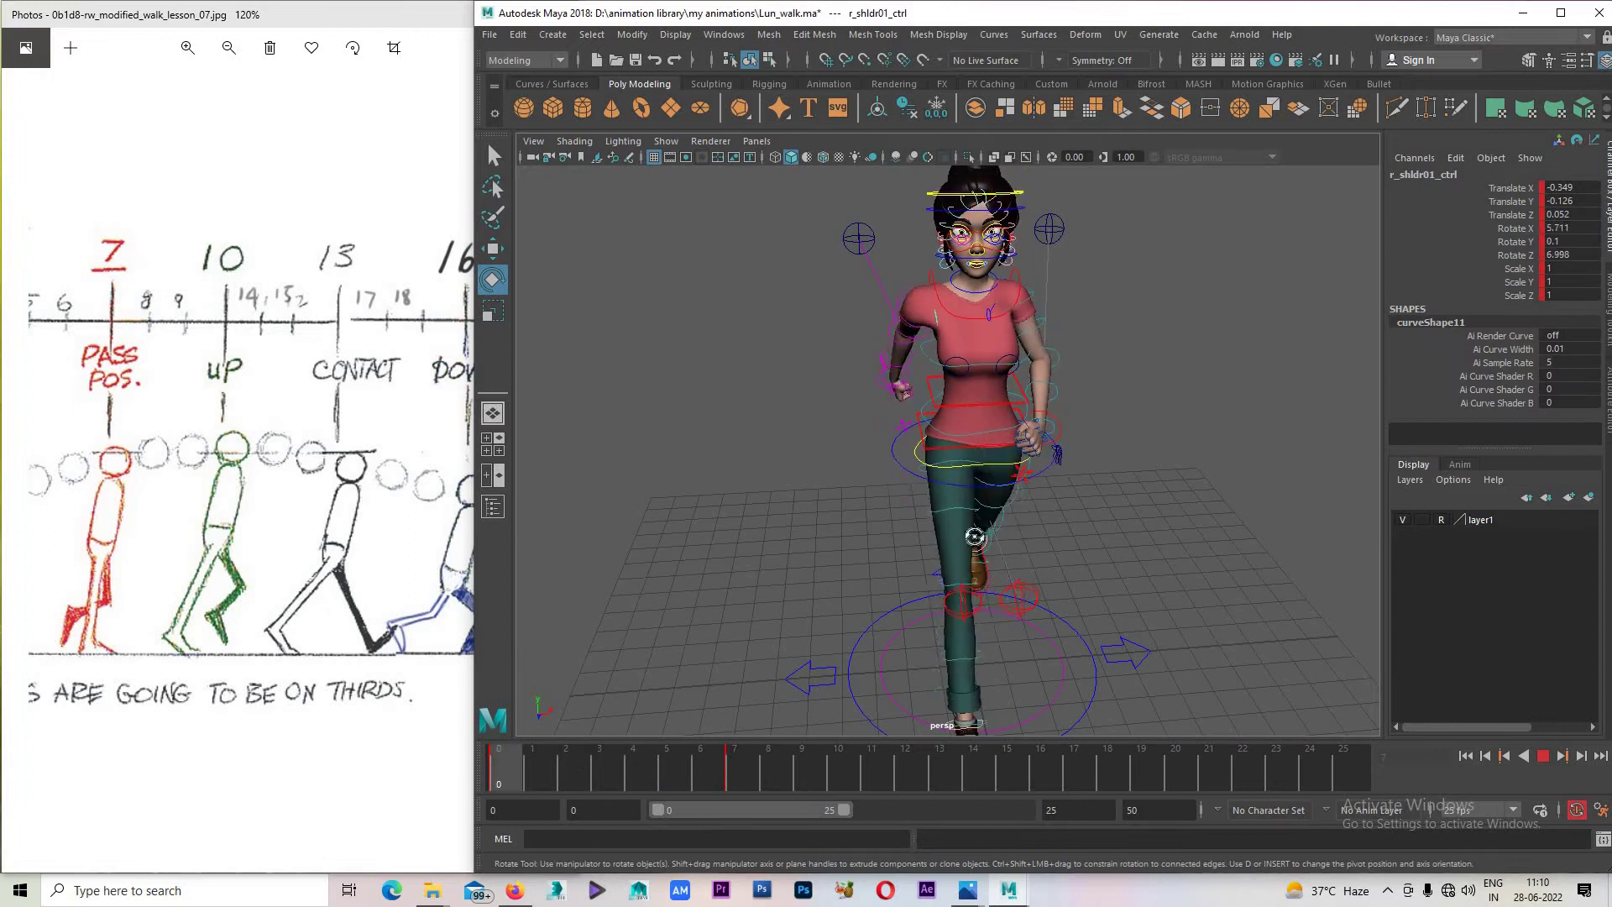
left_click(496, 756)
left_click_drag(840, 504, 965, 504, "alt")
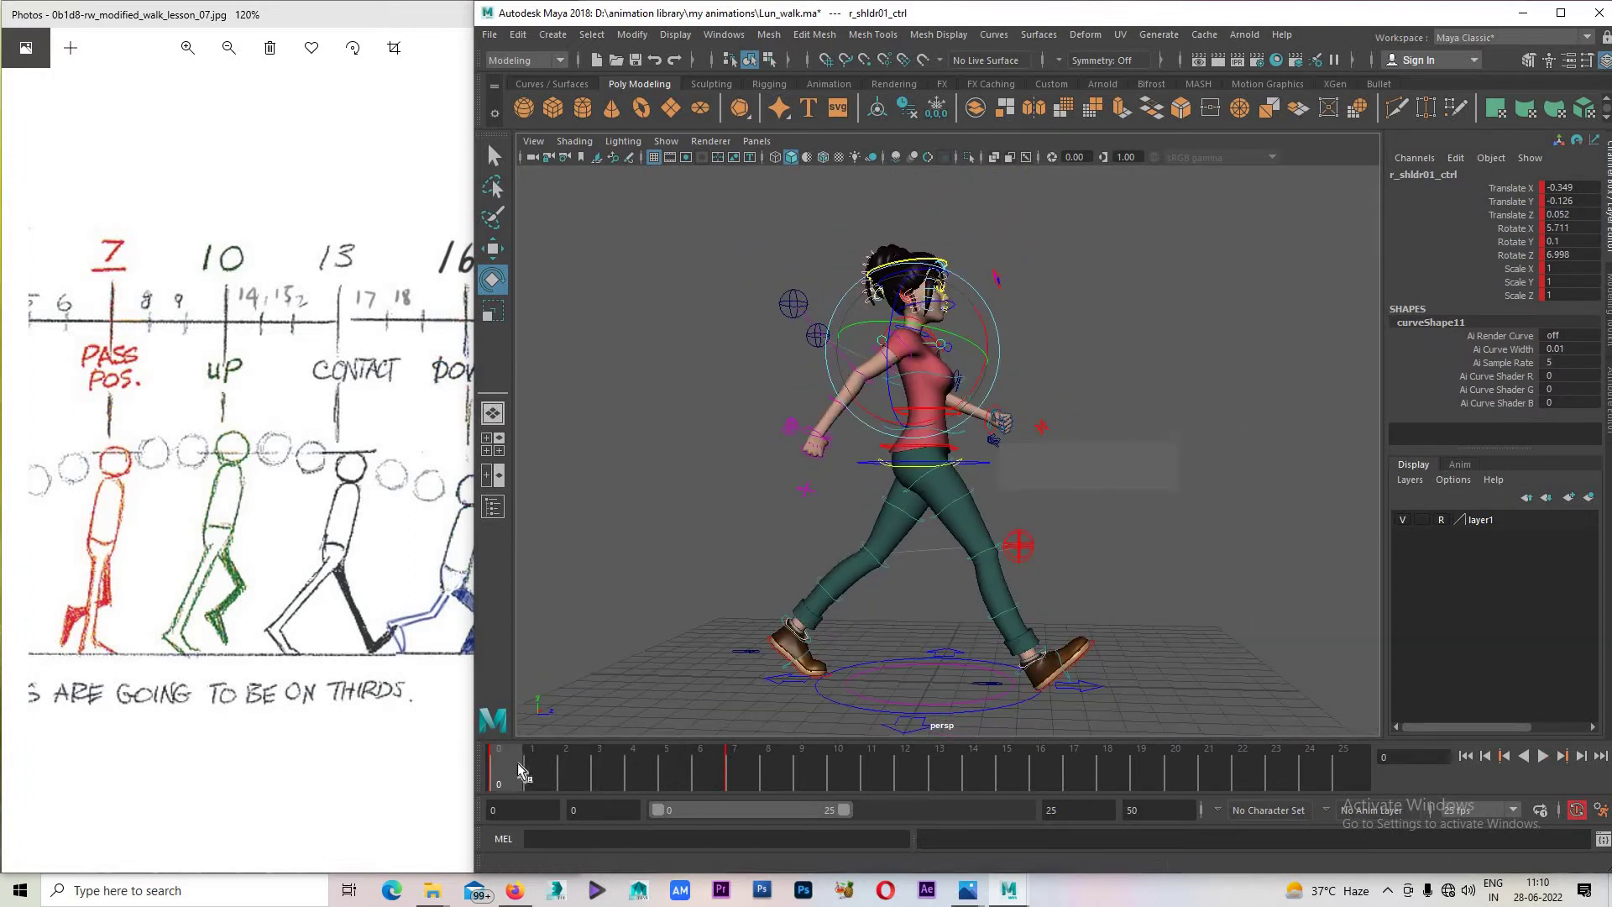
key("alt+v")
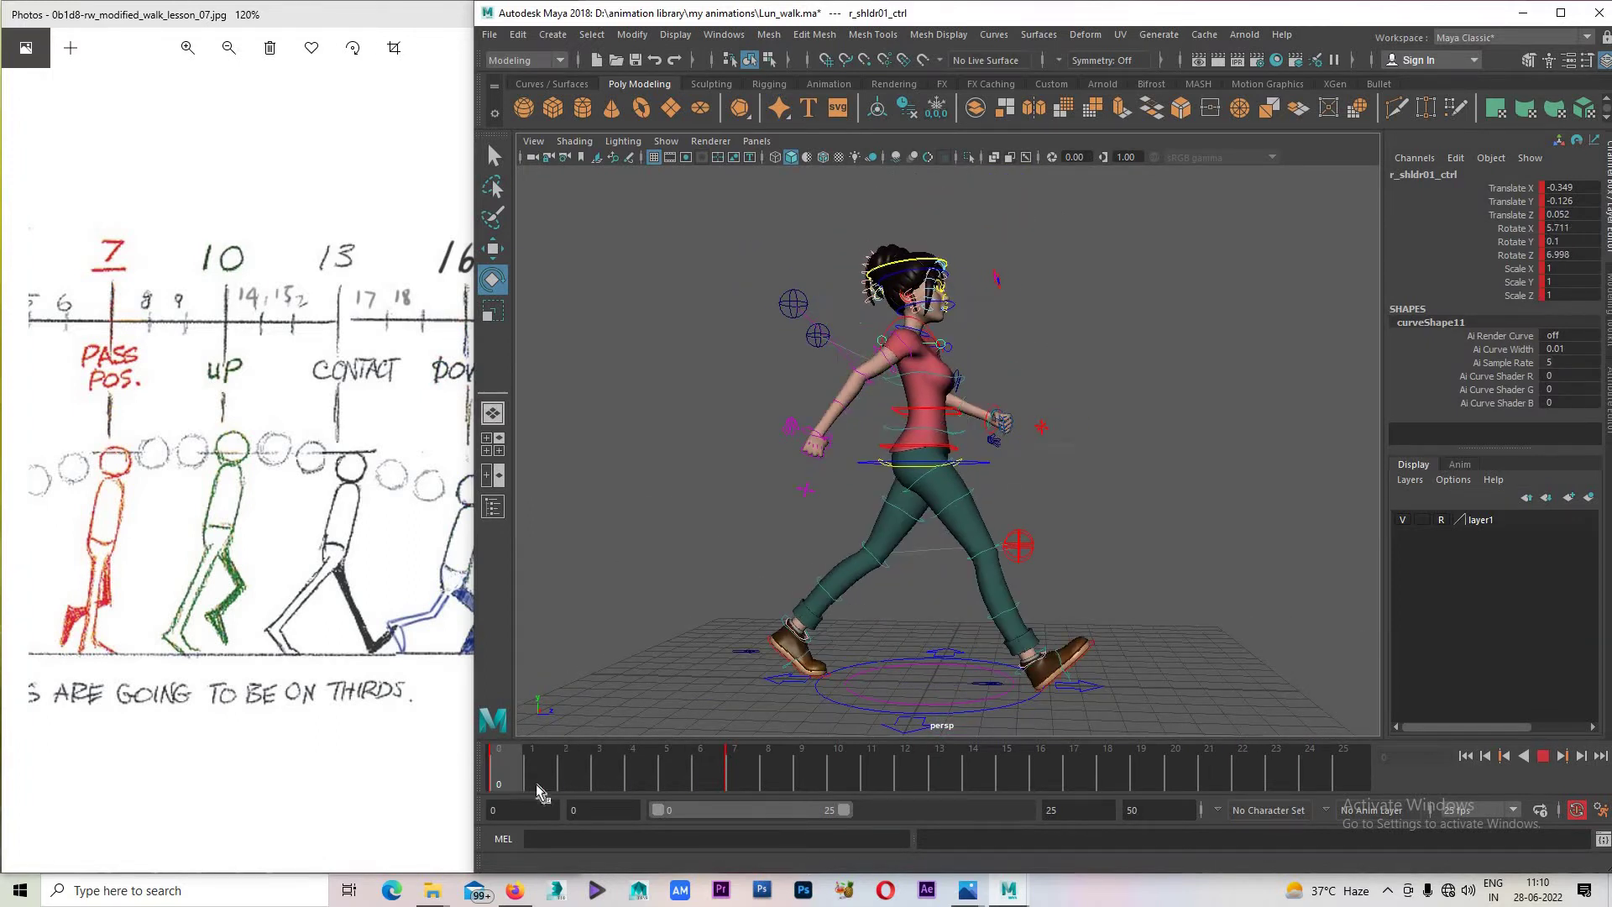
left_click(1553, 757)
left_click(1543, 756)
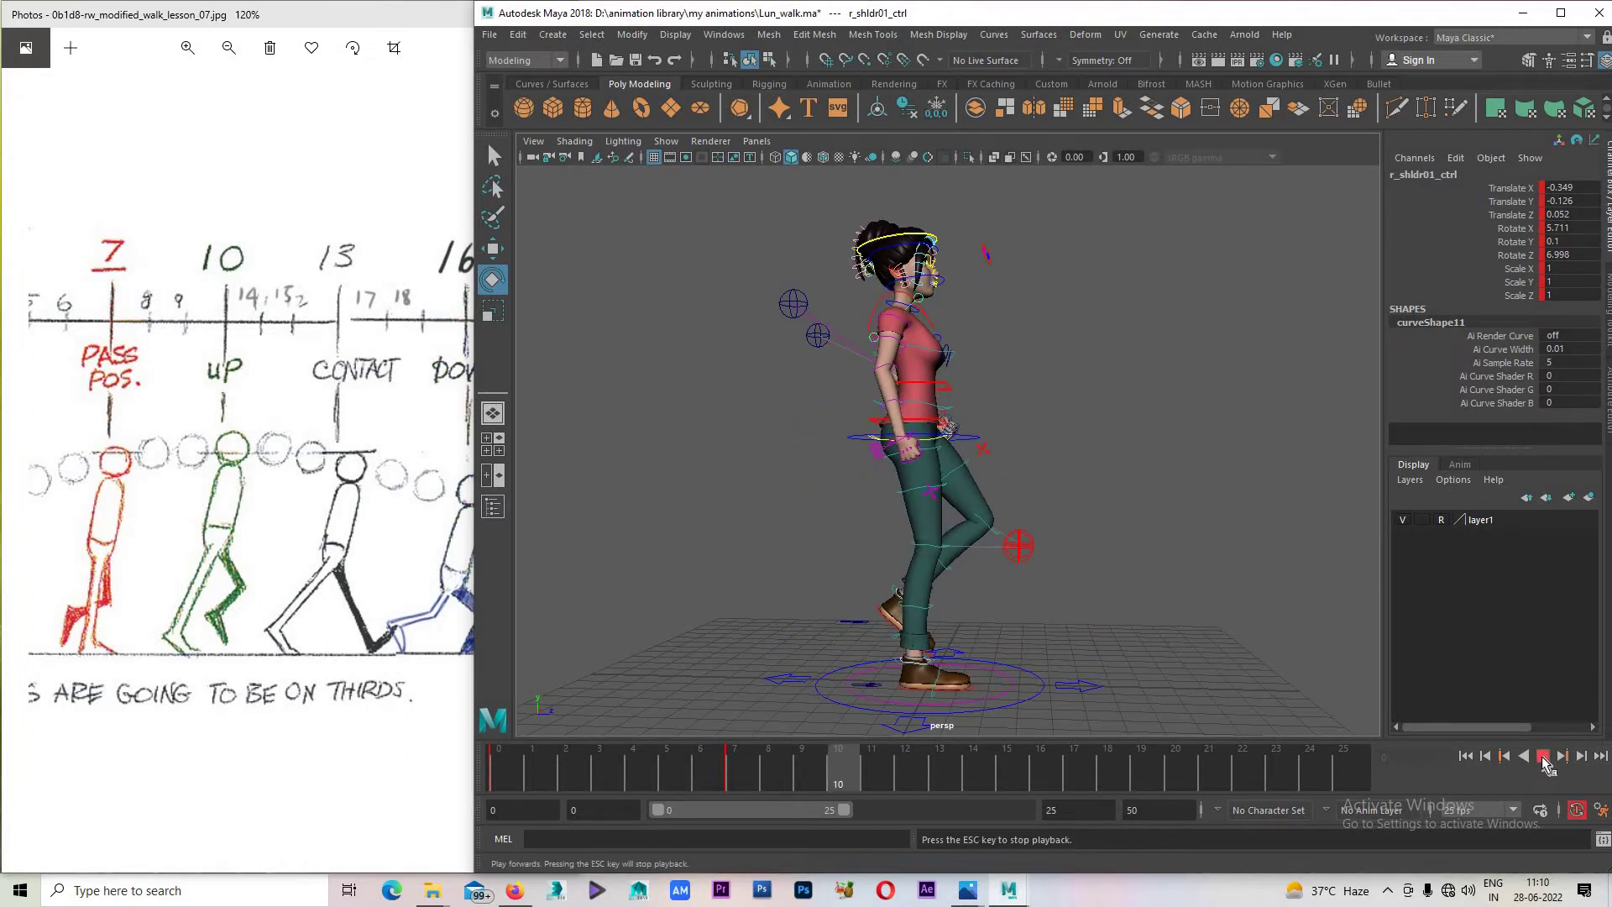
left_click(1544, 757)
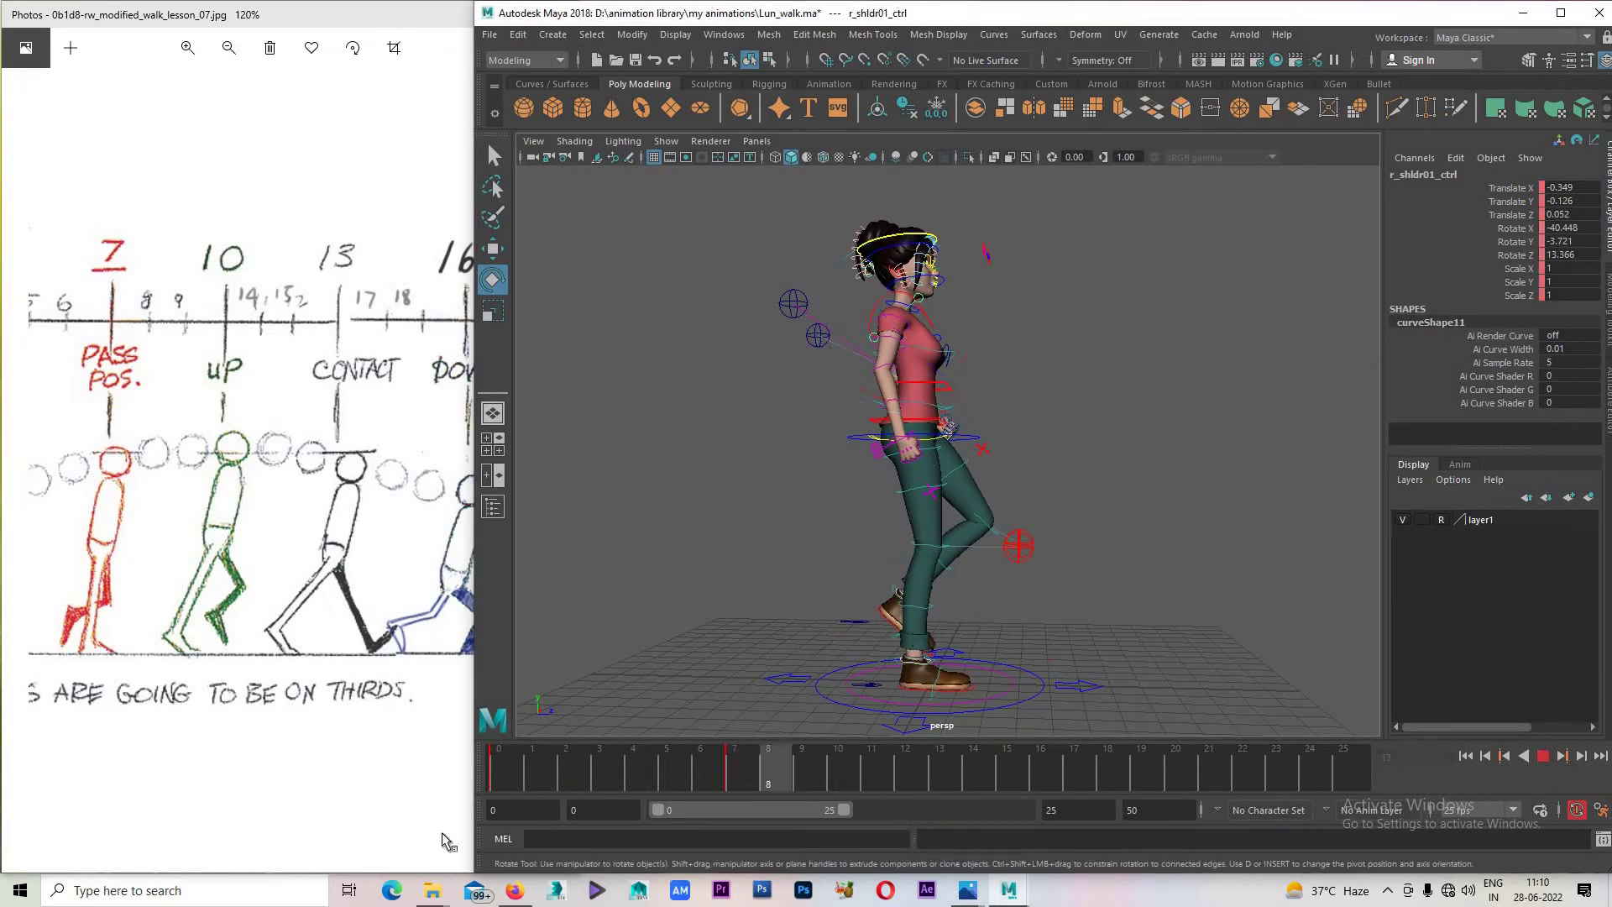
key("Escape")
key("q")
key("ctrl+s")
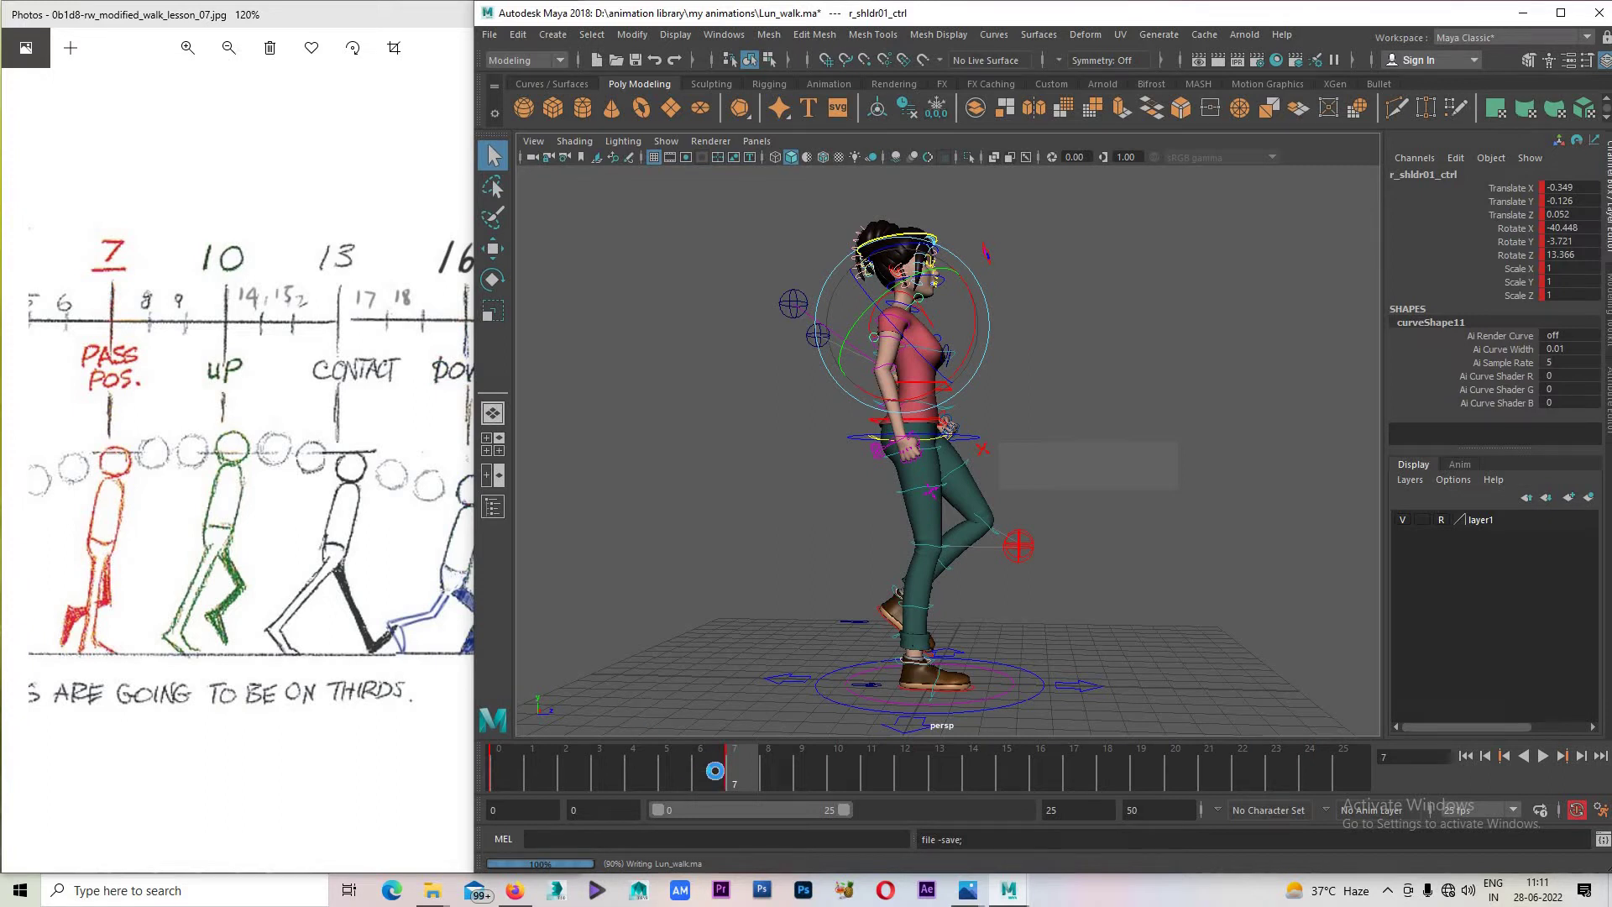
Tilt the head control forward slightly at frame 7 to about -6.47, 0.575, -2.78.
key("e")
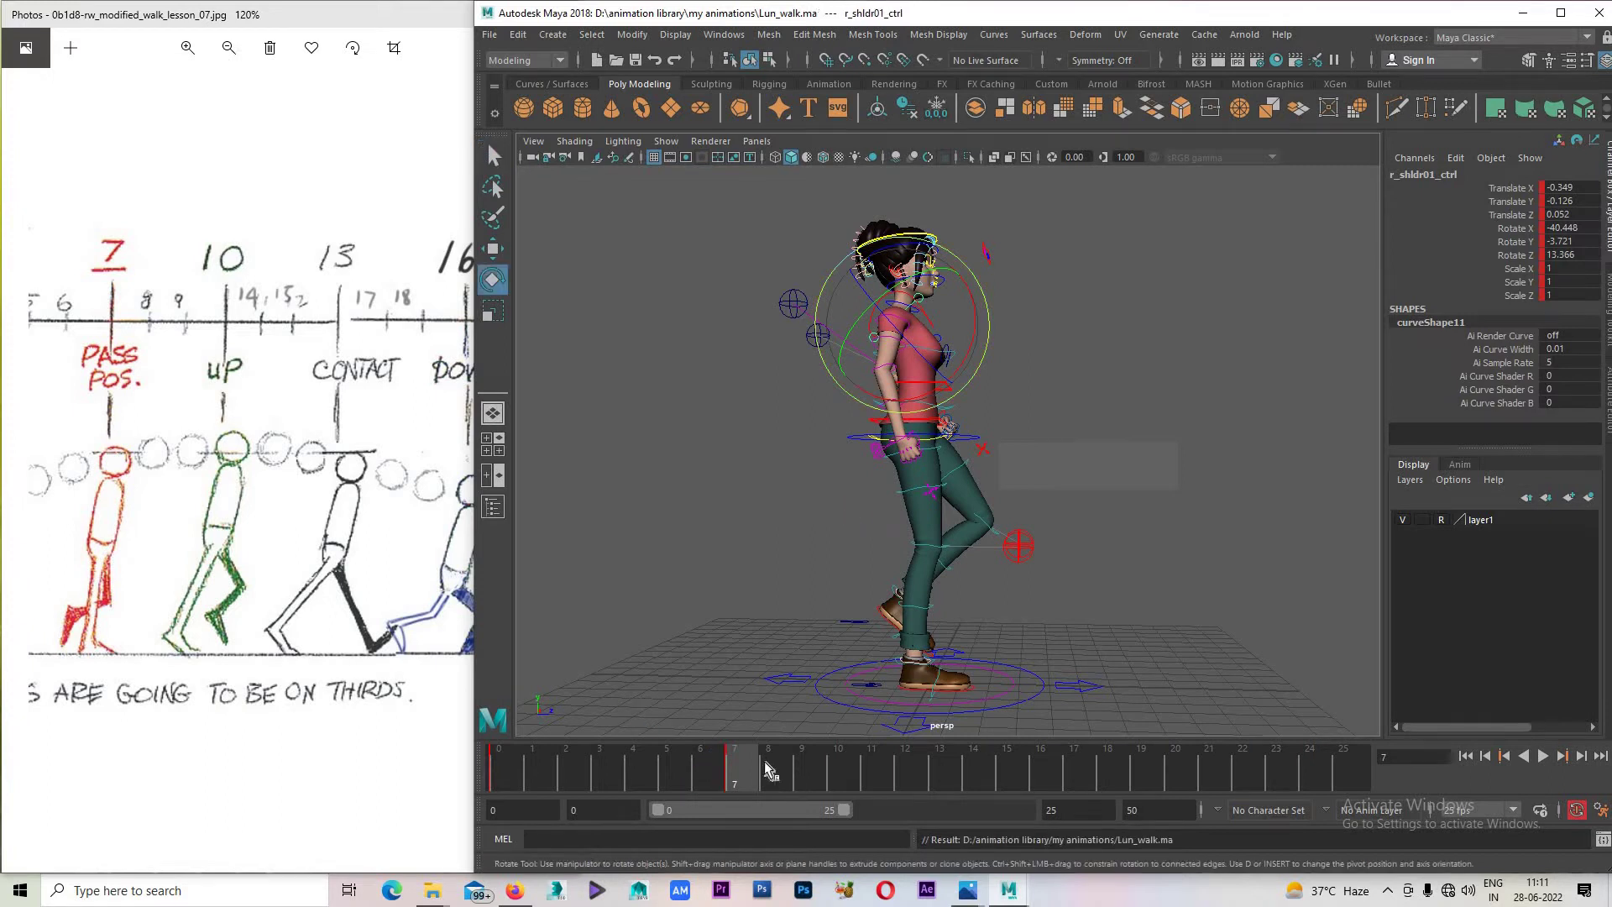
left_click_drag(498, 764, 712, 764)
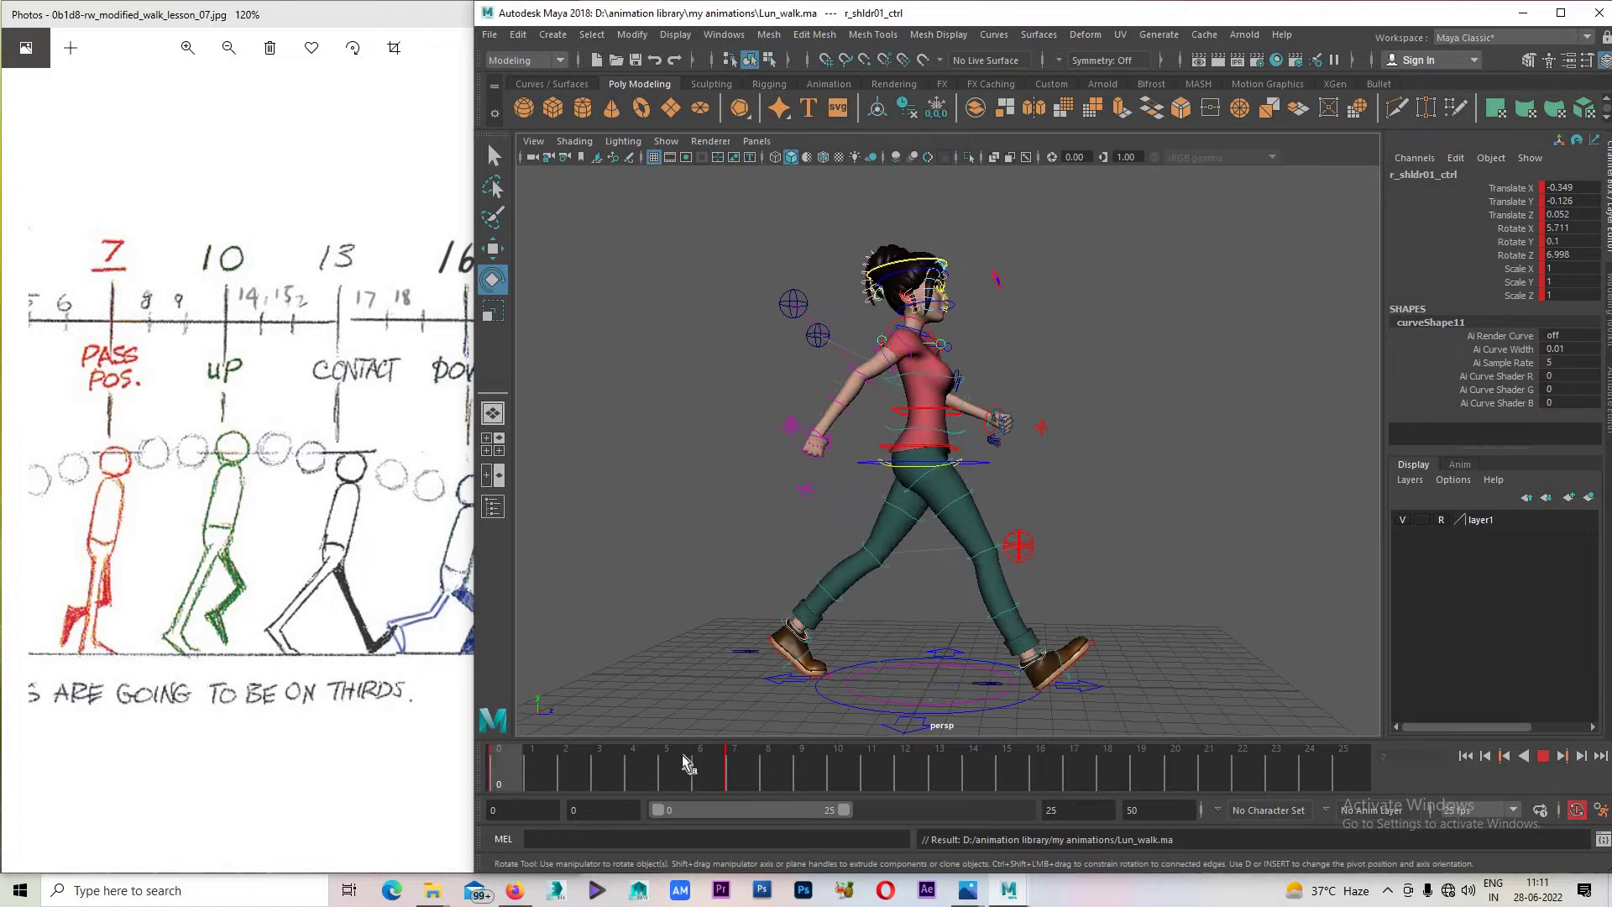
left_click(739, 770)
scroll(893, 376, "up", 5)
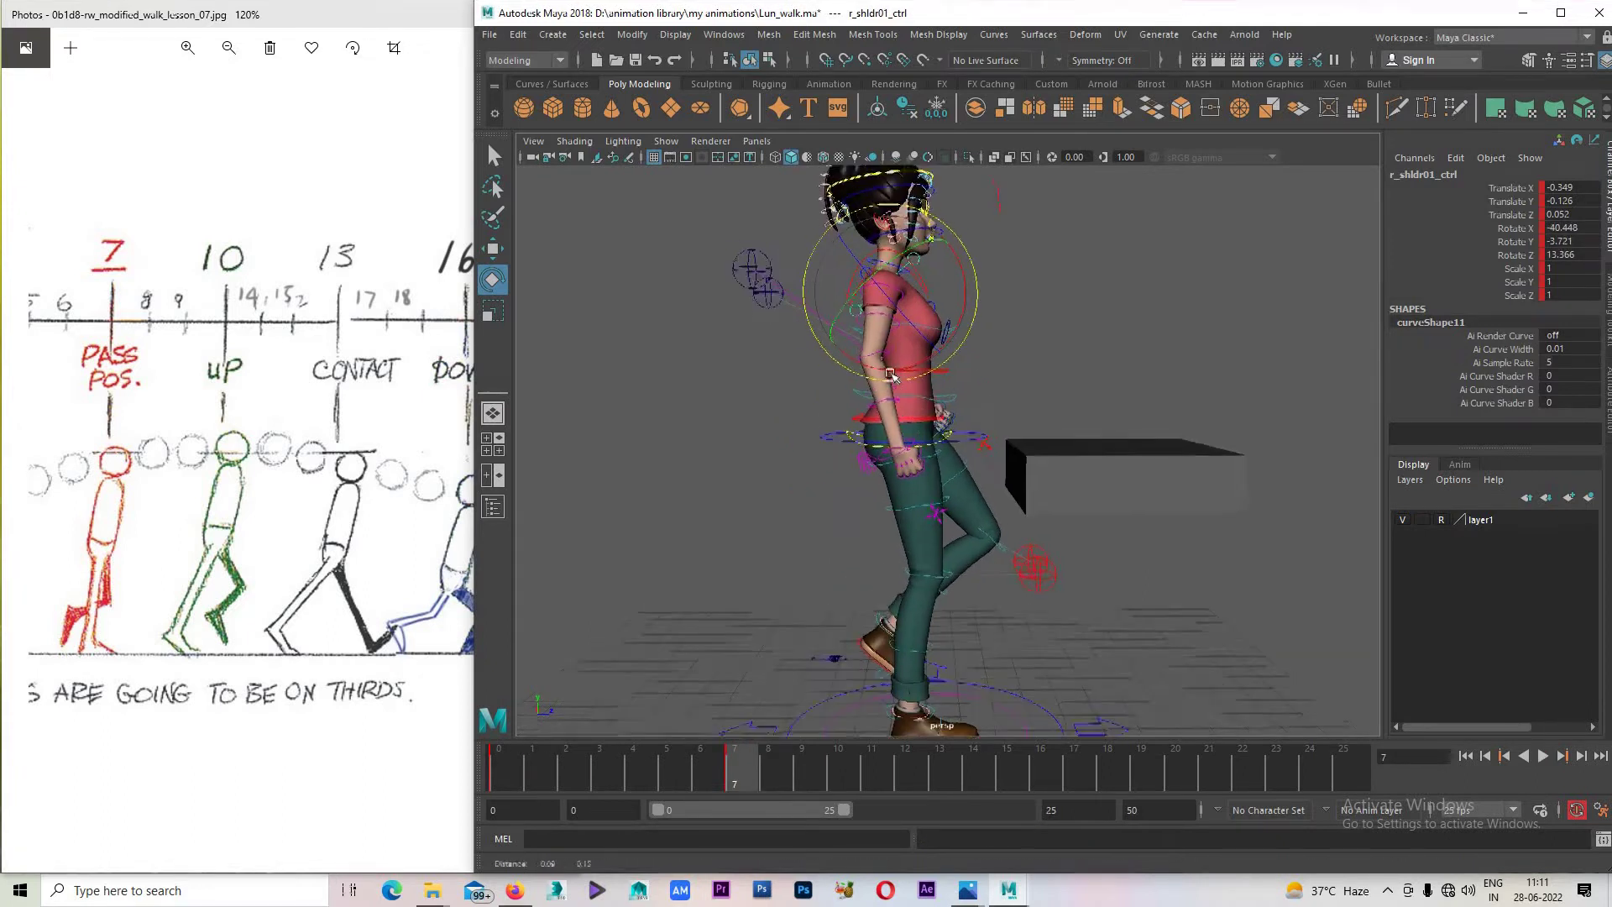
left_click_drag(893, 376, 837, 472, "alt")
left_click(846, 377)
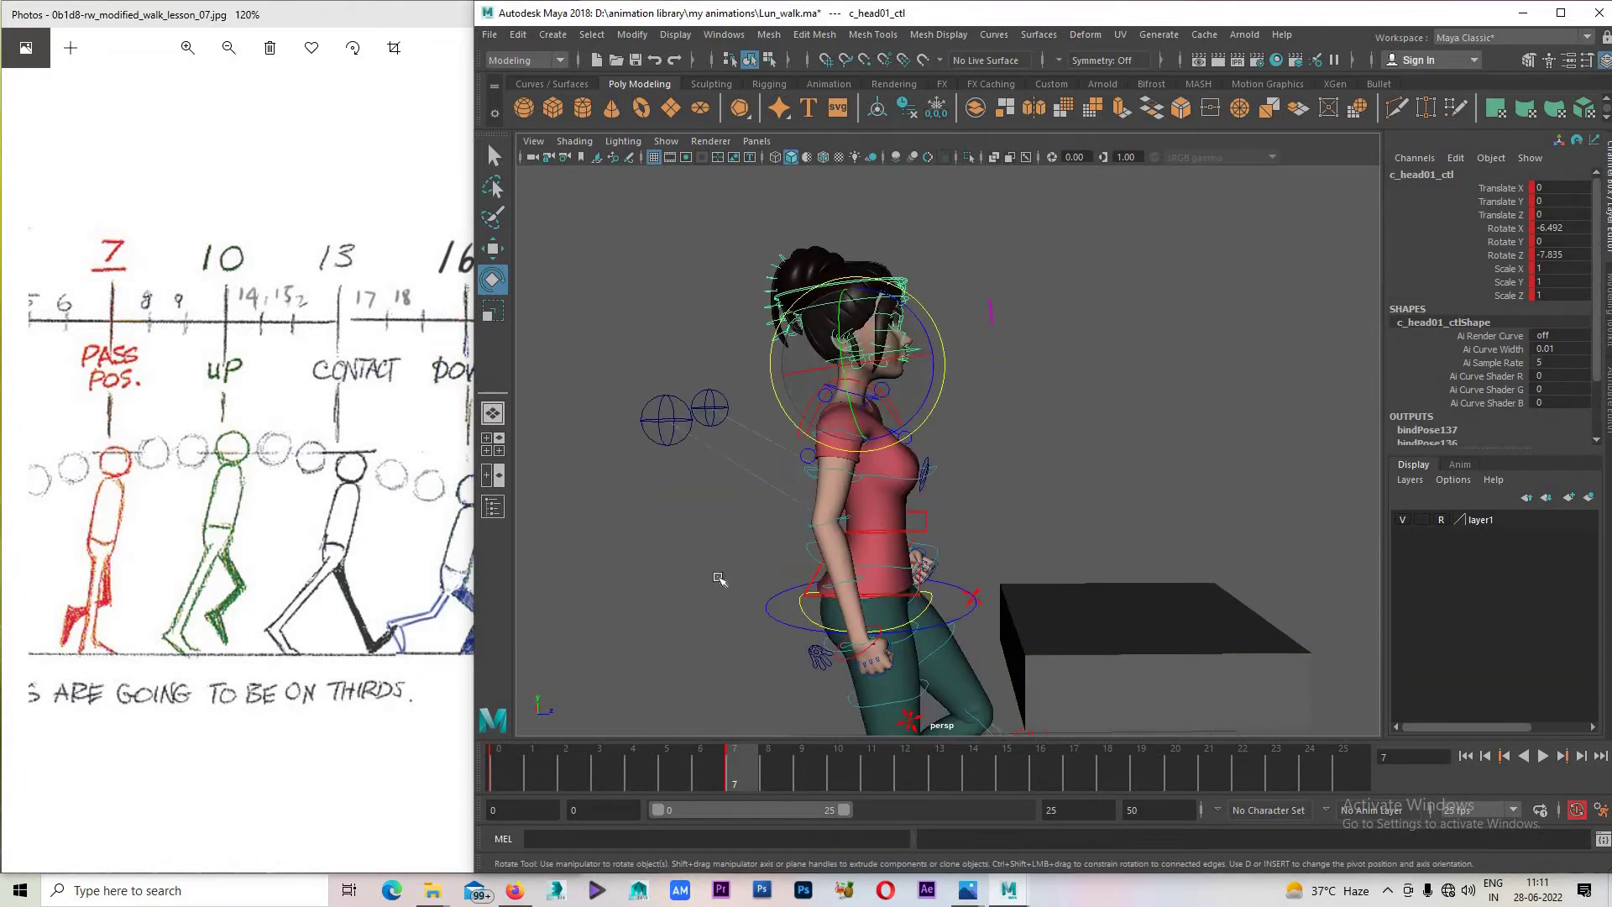
key("space")
key("space")
middle_click_drag(836, 472, 867, 304, "alt")
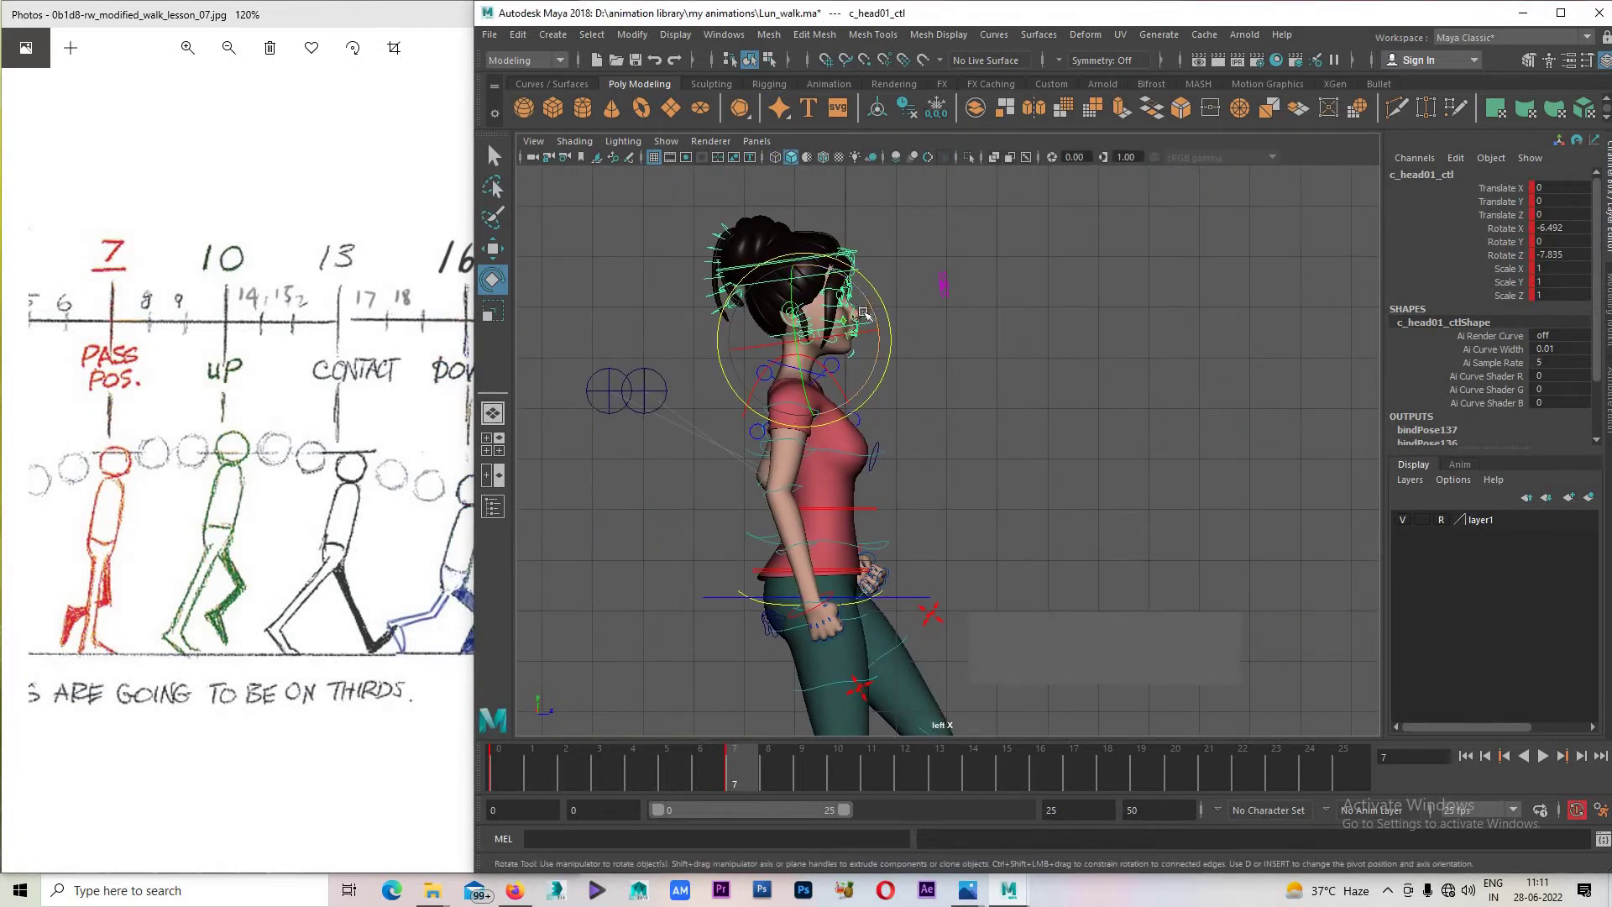
left_click_drag(863, 312, 860, 332)
Play back the walk, stop at frame 7, and inspect the legs and feet.
key("alt+v")
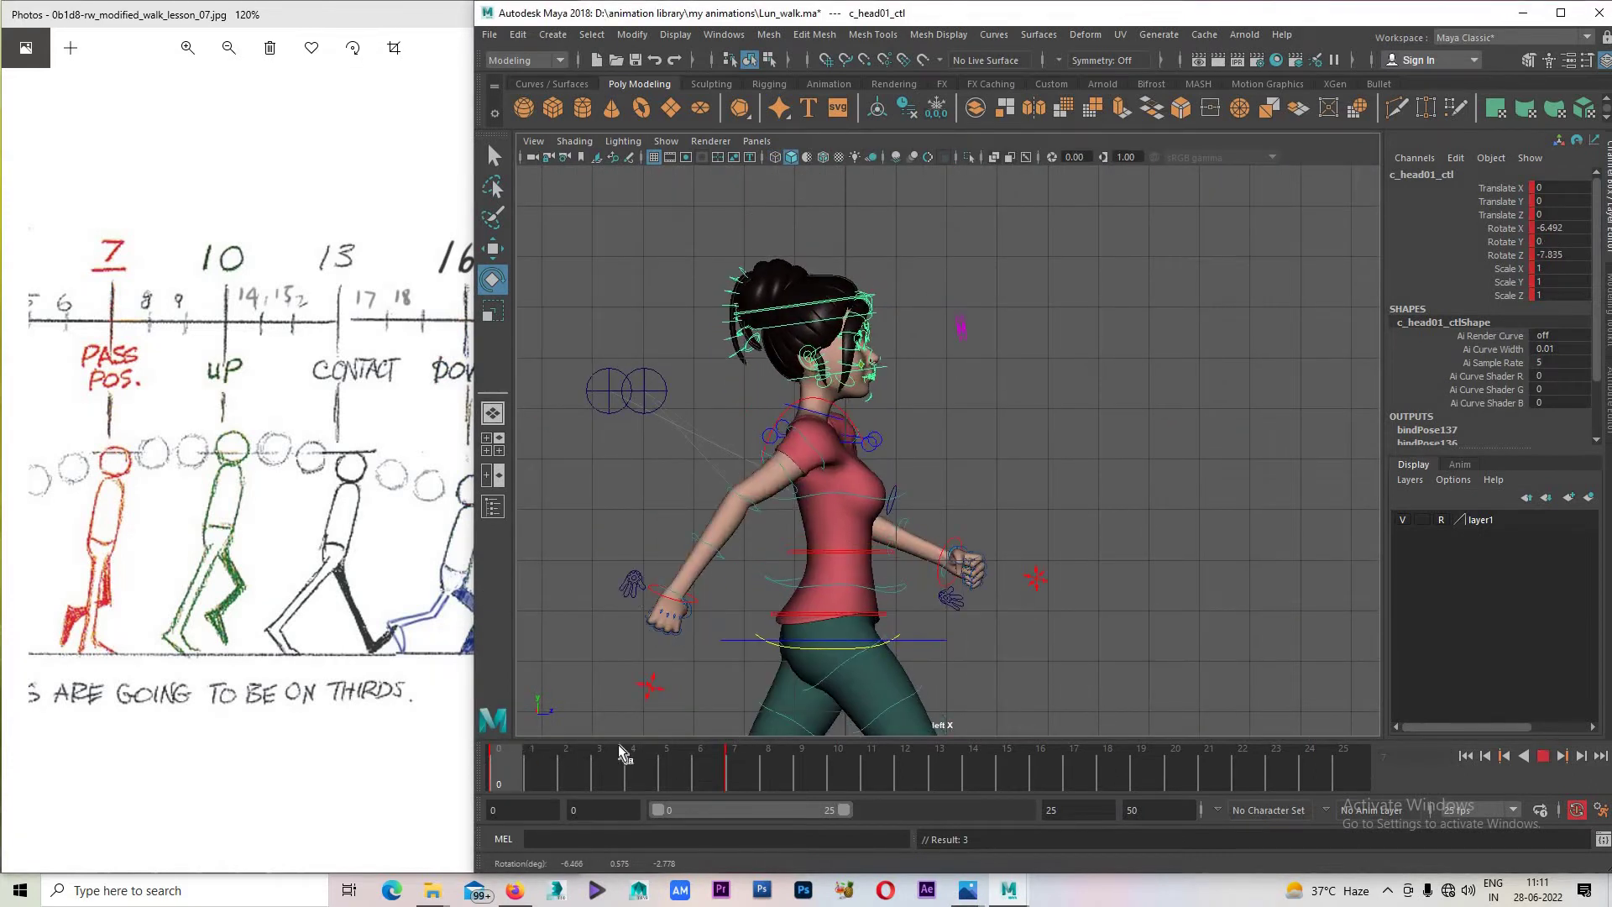
left_click(748, 753)
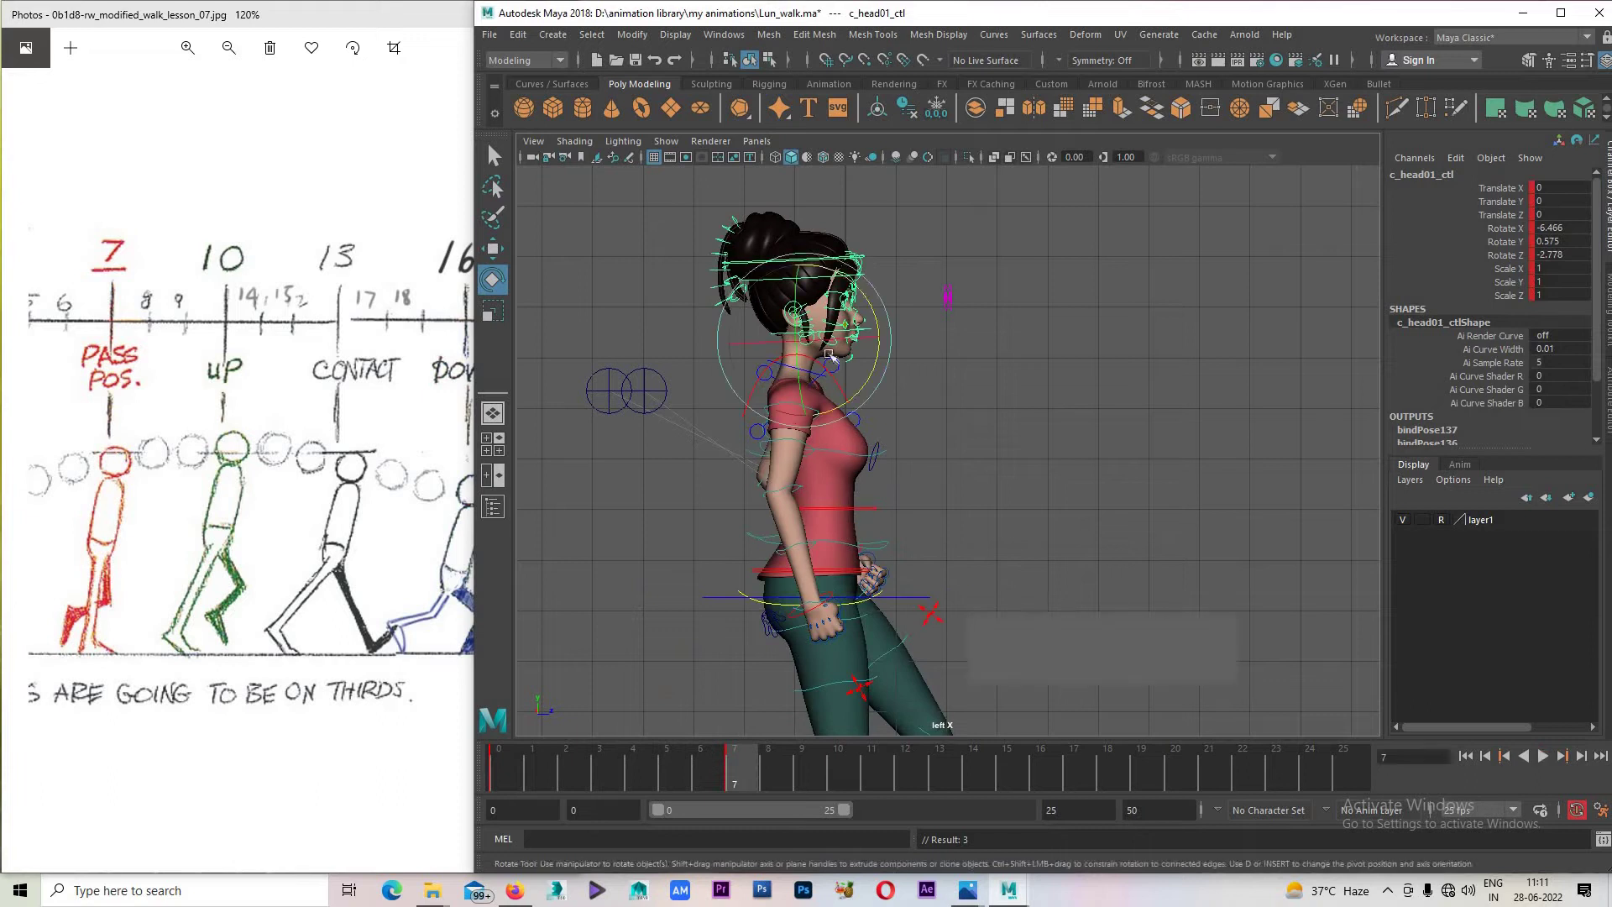
middle_click_drag(760, 722, 765, 594, "alt")
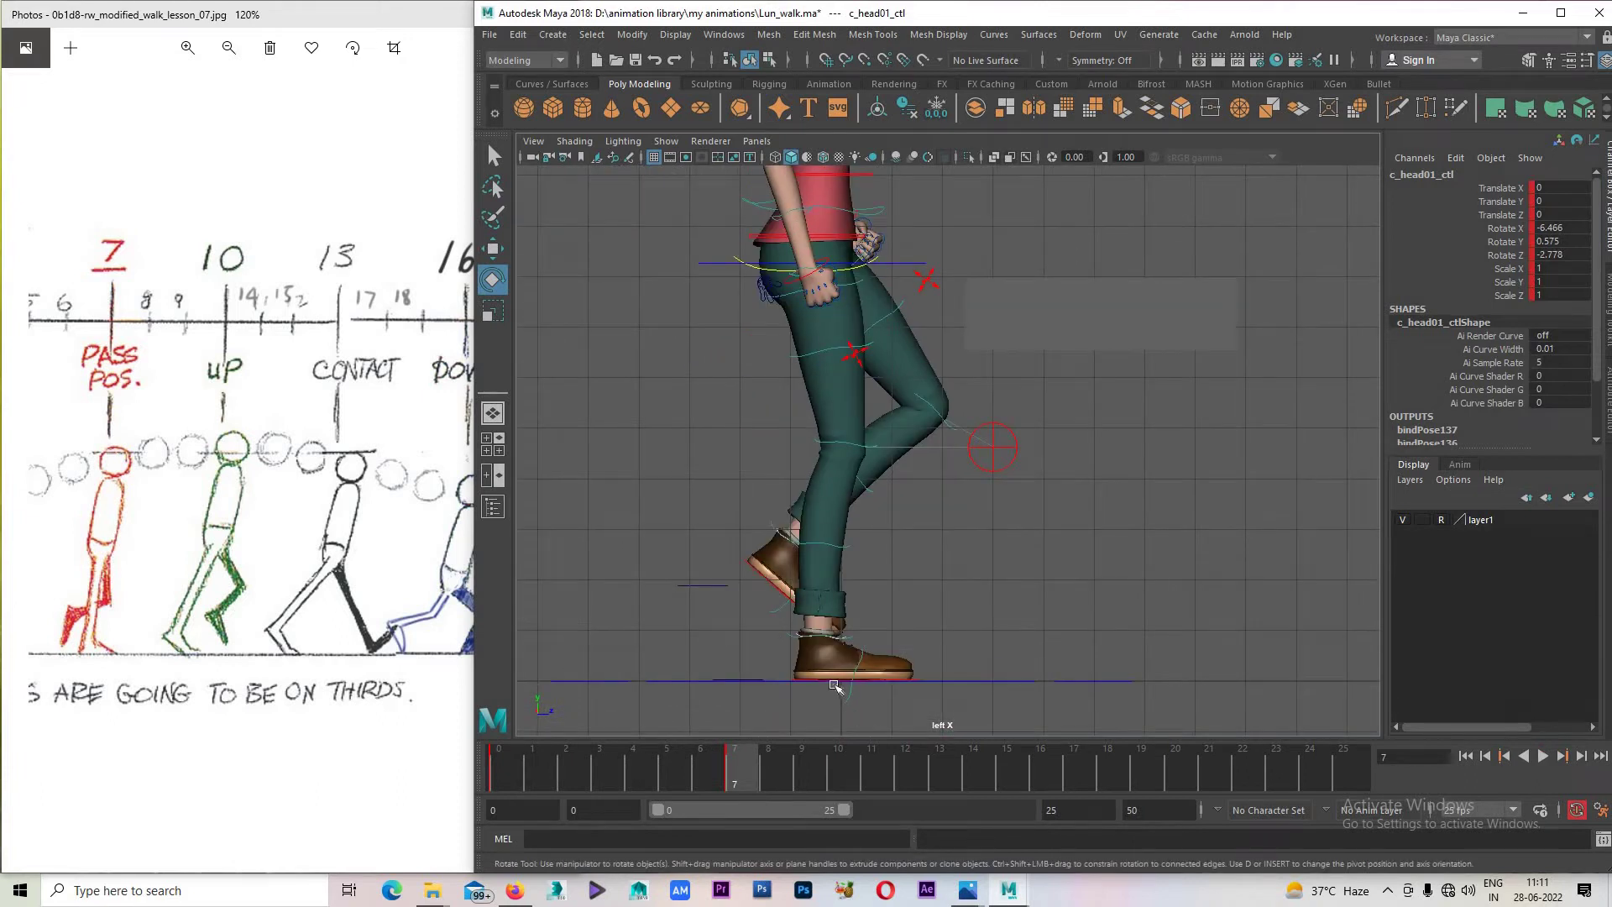
left_click(835, 681)
key("space")
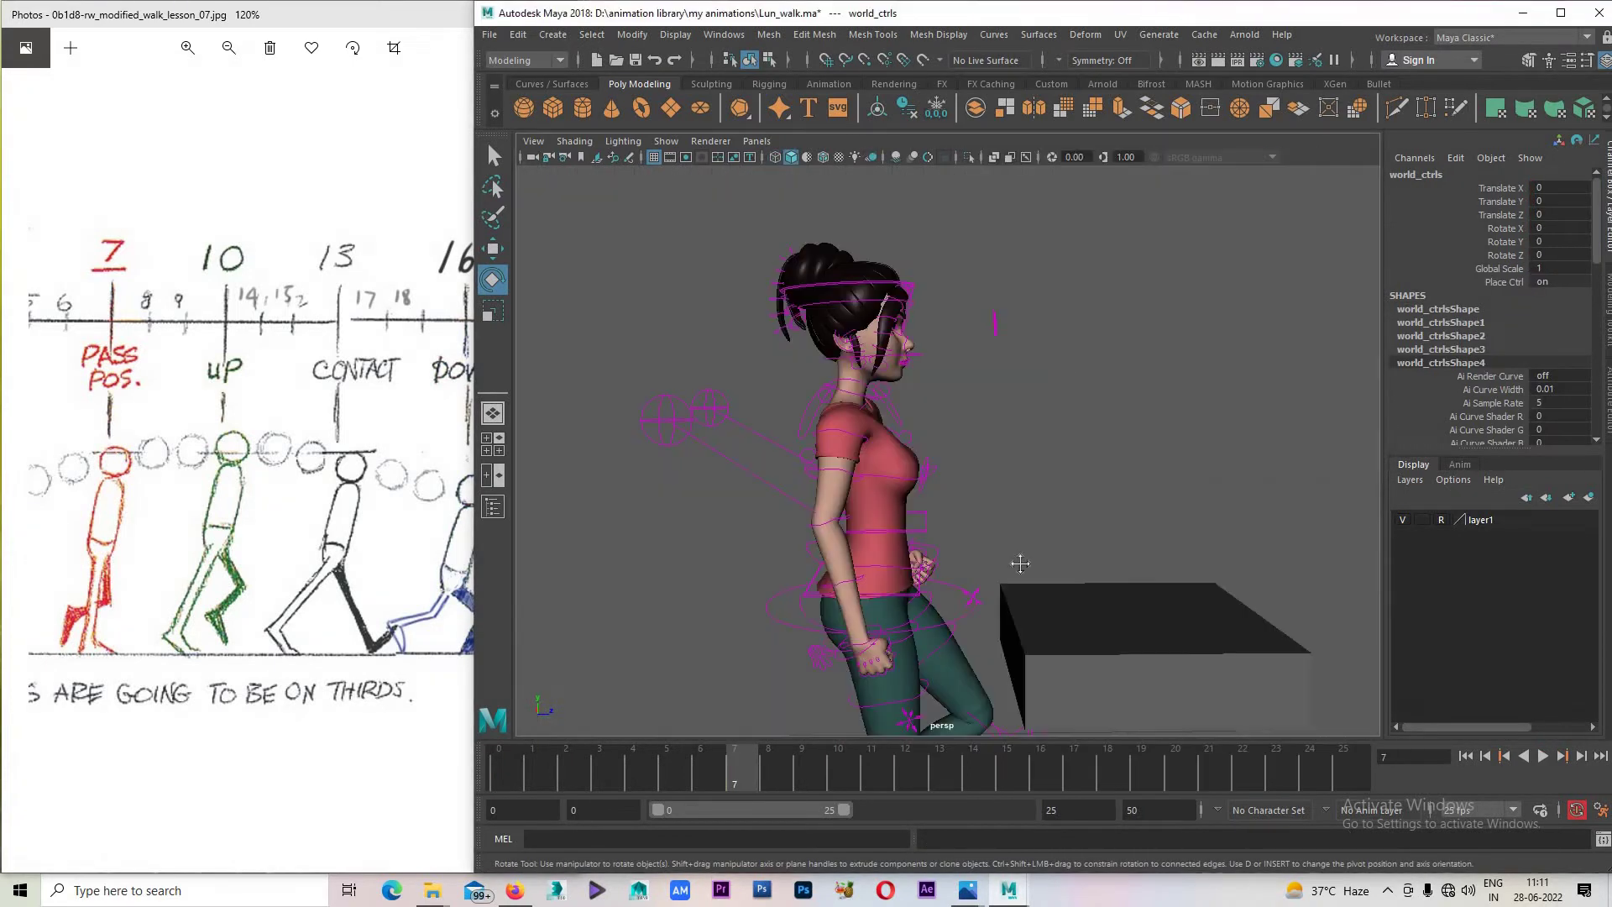
mouse_move(1018, 561)
left_mouse_down("alt")
mouse_move(942, 602)
mouse_move(945, 569)
left_mouse_up("alt")
Move both feet and lower the hips on frame 7 into a stride pose.
left_click(946, 570)
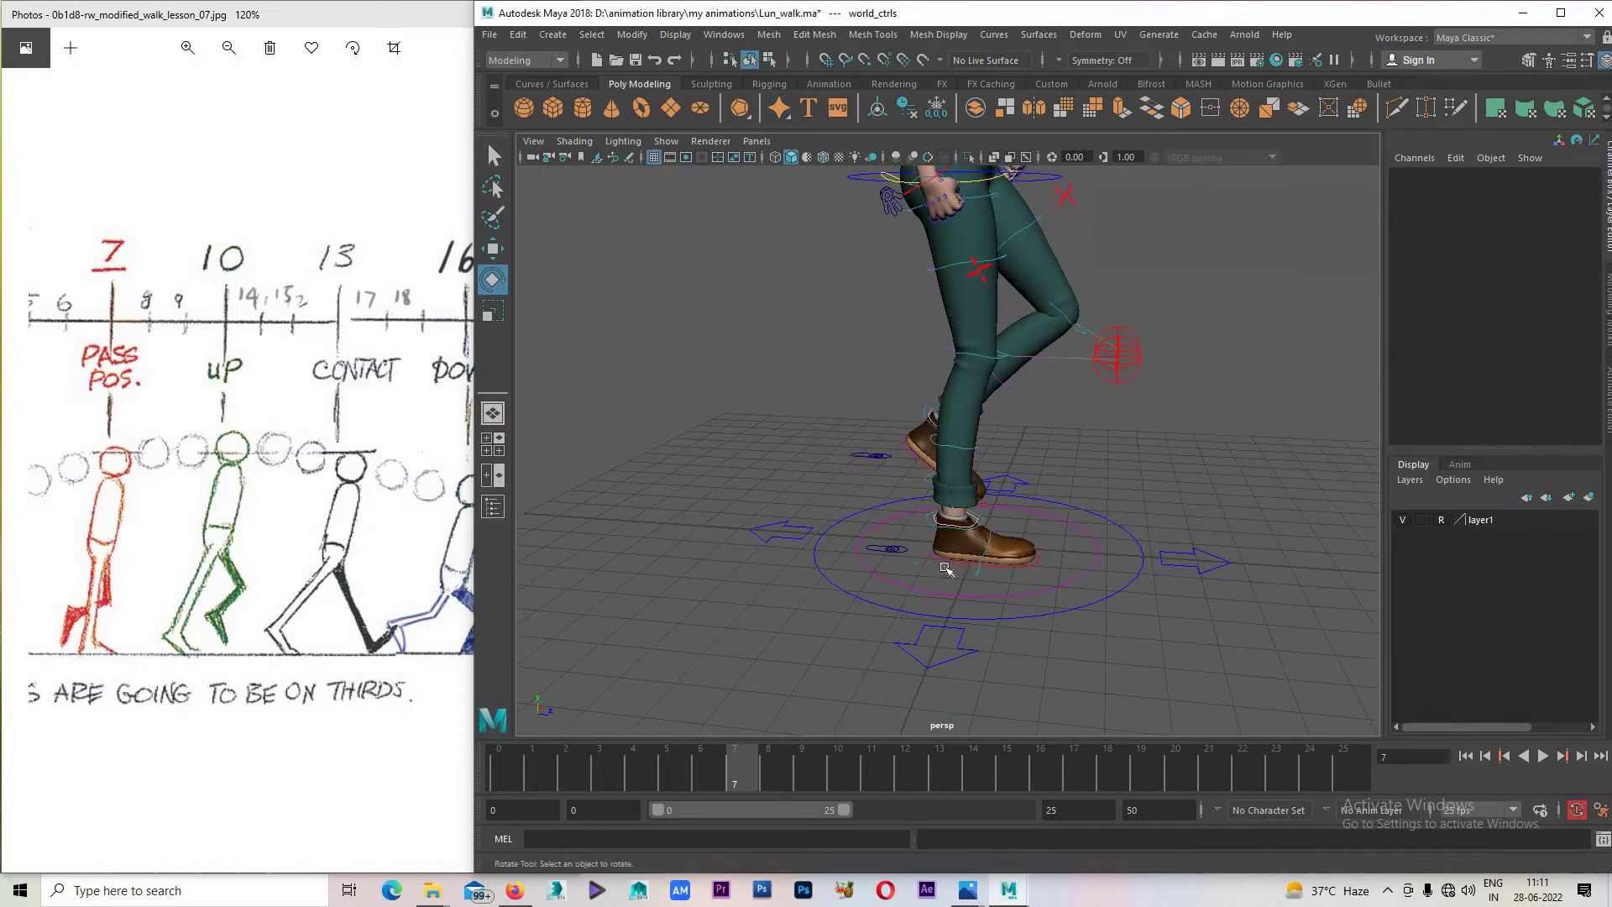
left_click(950, 563)
key("w")
key("space")
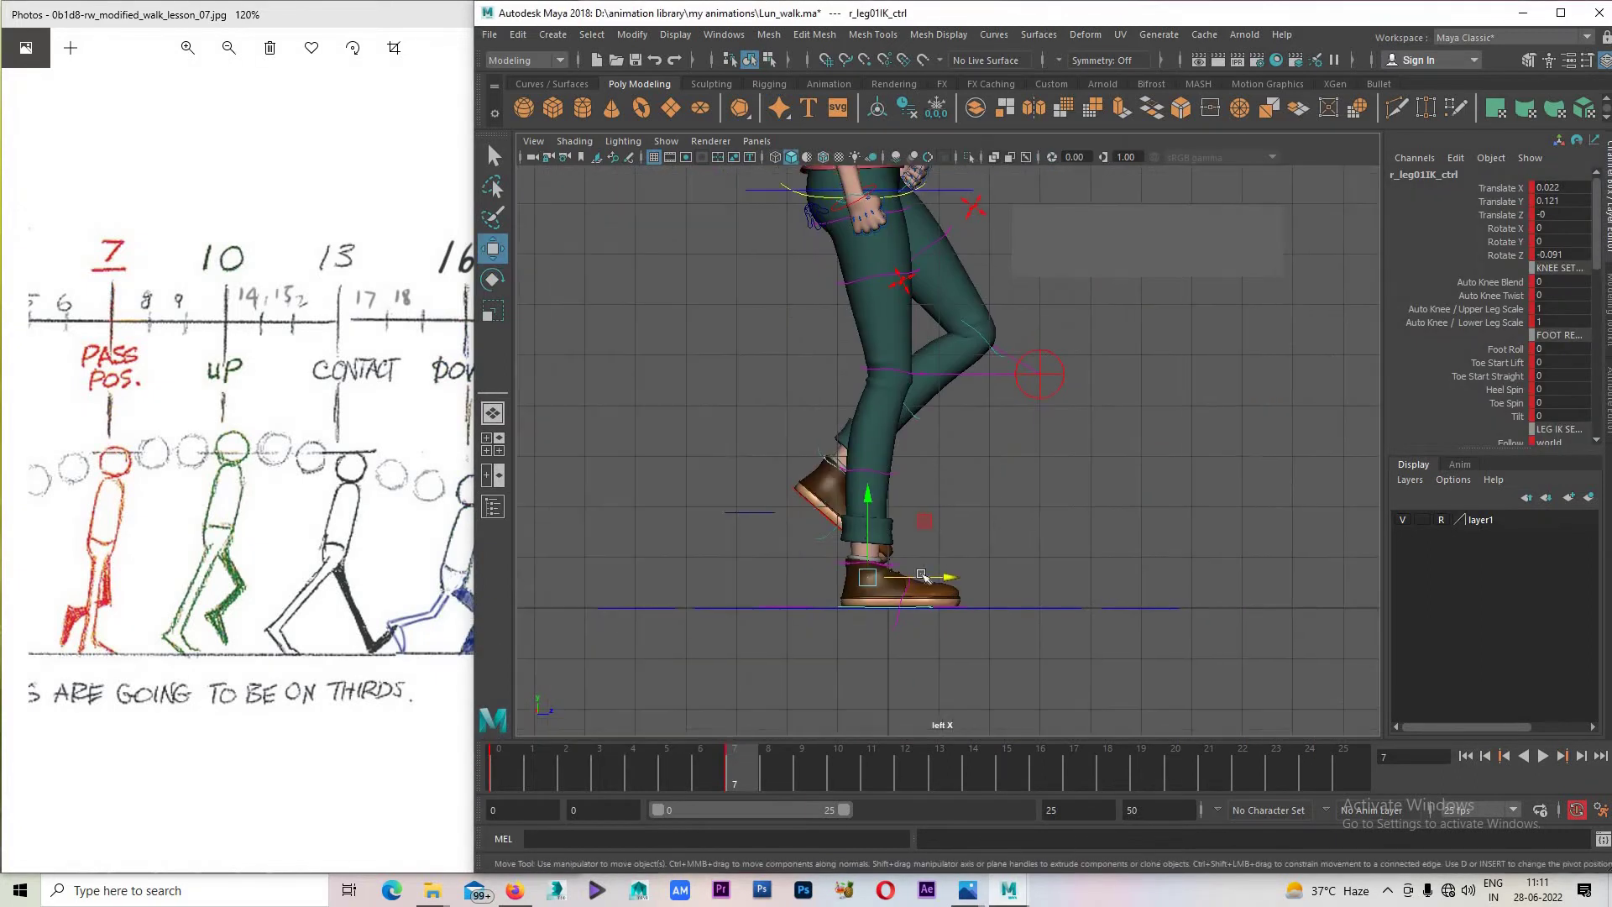
middle_click_drag(767, 555, 875, 541)
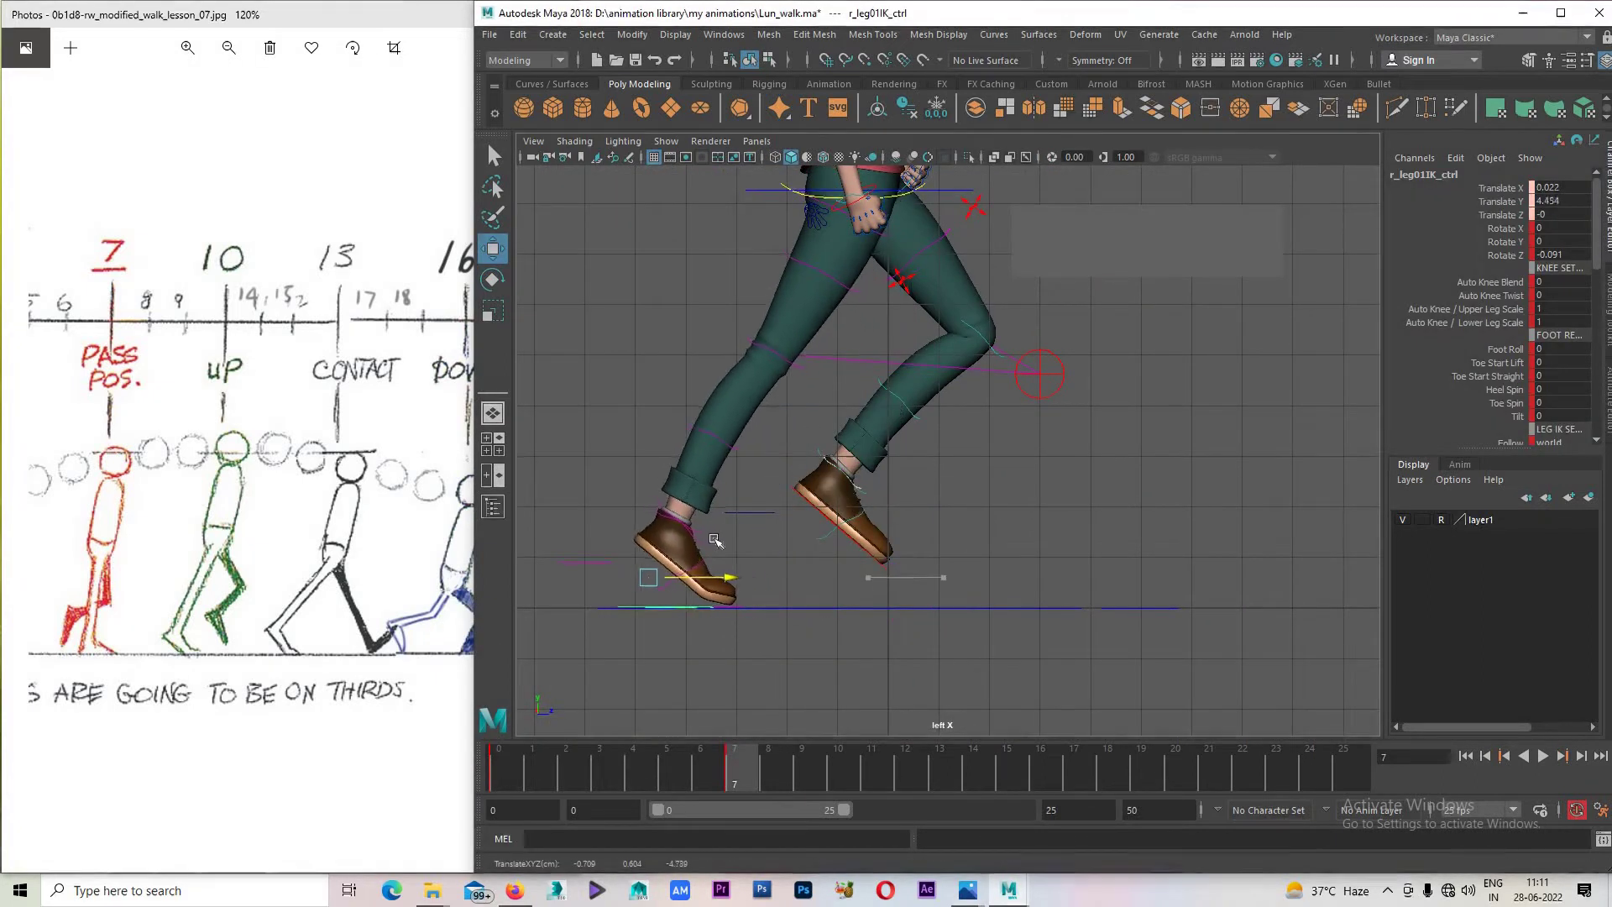
left_click(857, 551)
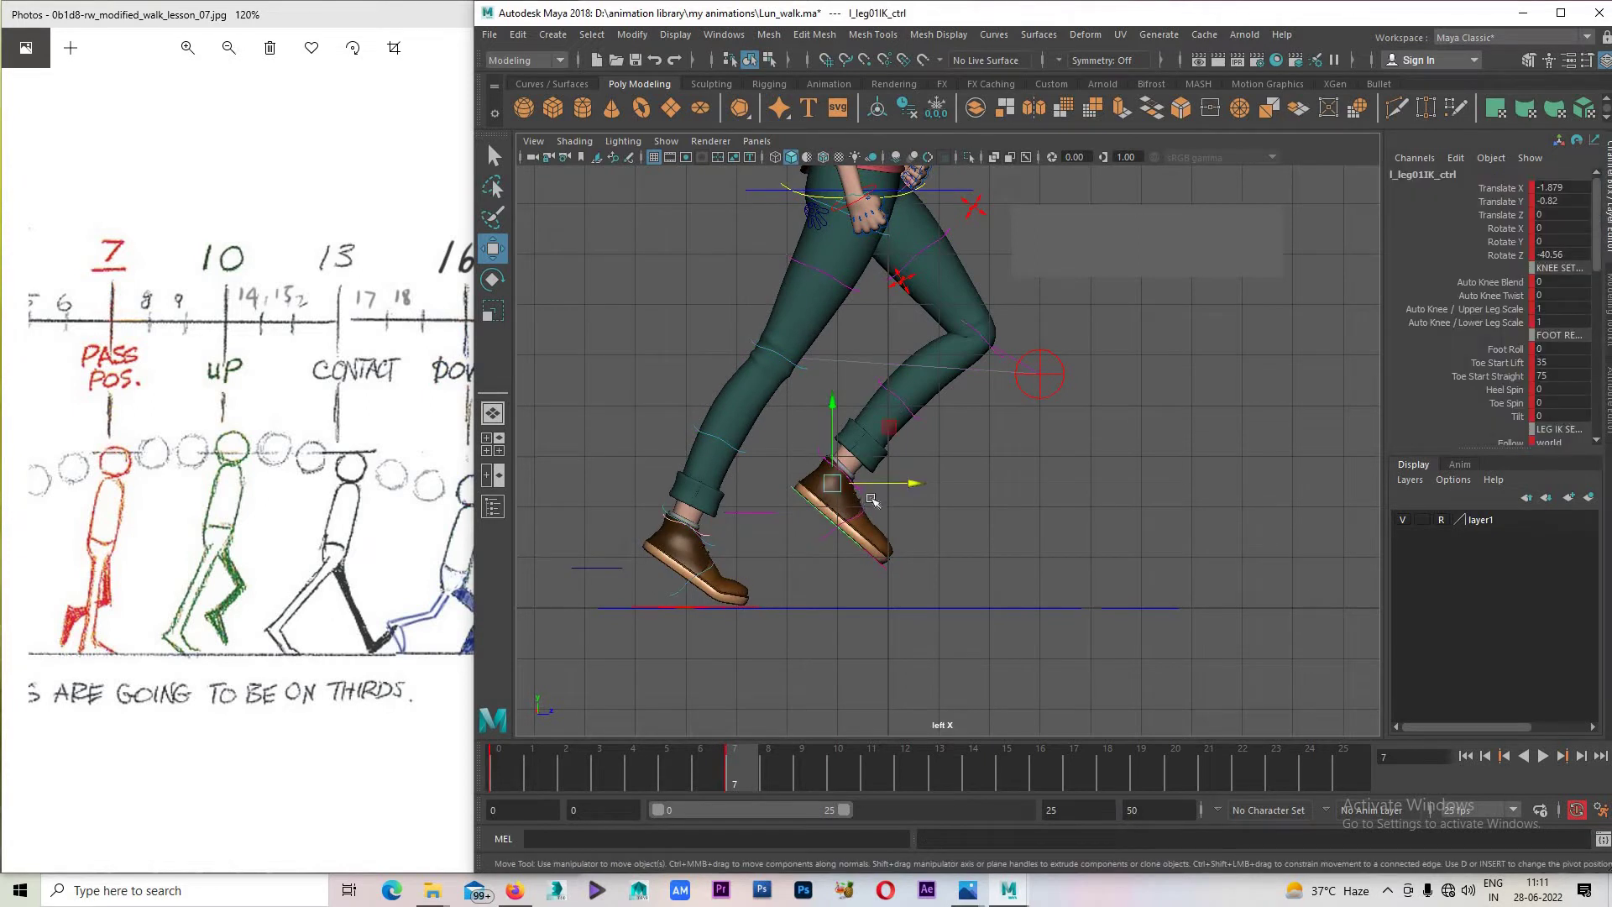
middle_click_drag(1119, 497, 1371, 496)
key("e")
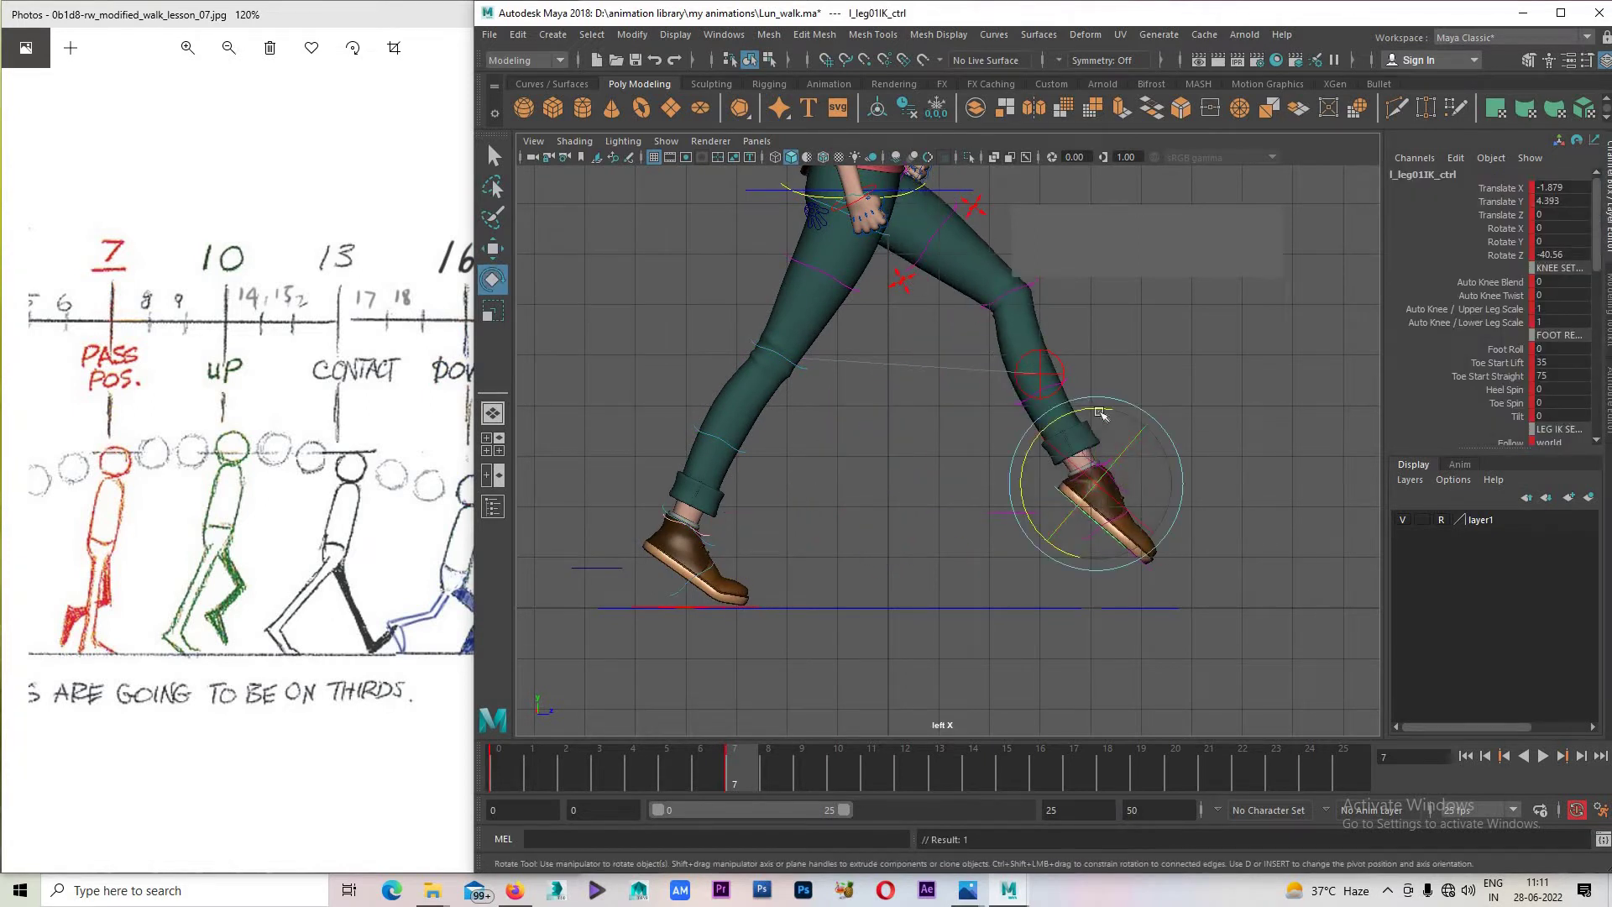
mouse_move(948, 489)
middle_mouse_down()
mouse_move(991, 489)
mouse_move(1025, 557)
mouse_move(1034, 548)
middle_mouse_up()
key("w")
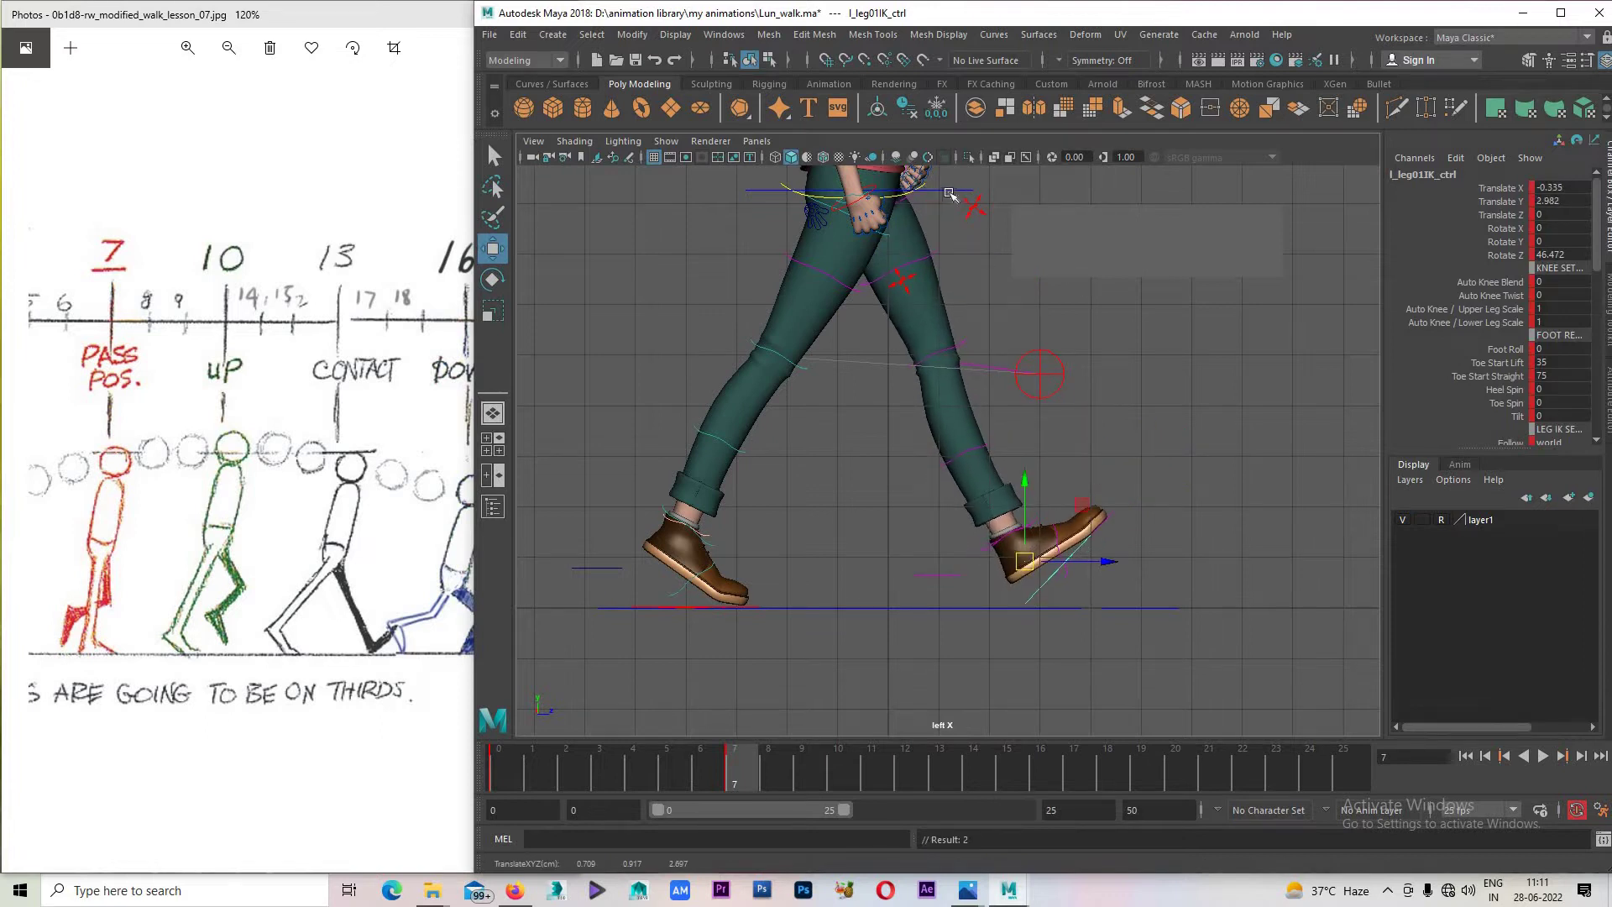
left_click(948, 194)
middle_click_drag(889, 174, 867, 314)
Undo the frame-7 hip and foot moves to restore the passing pose, then go to frame 13.
key("ctrl+z")
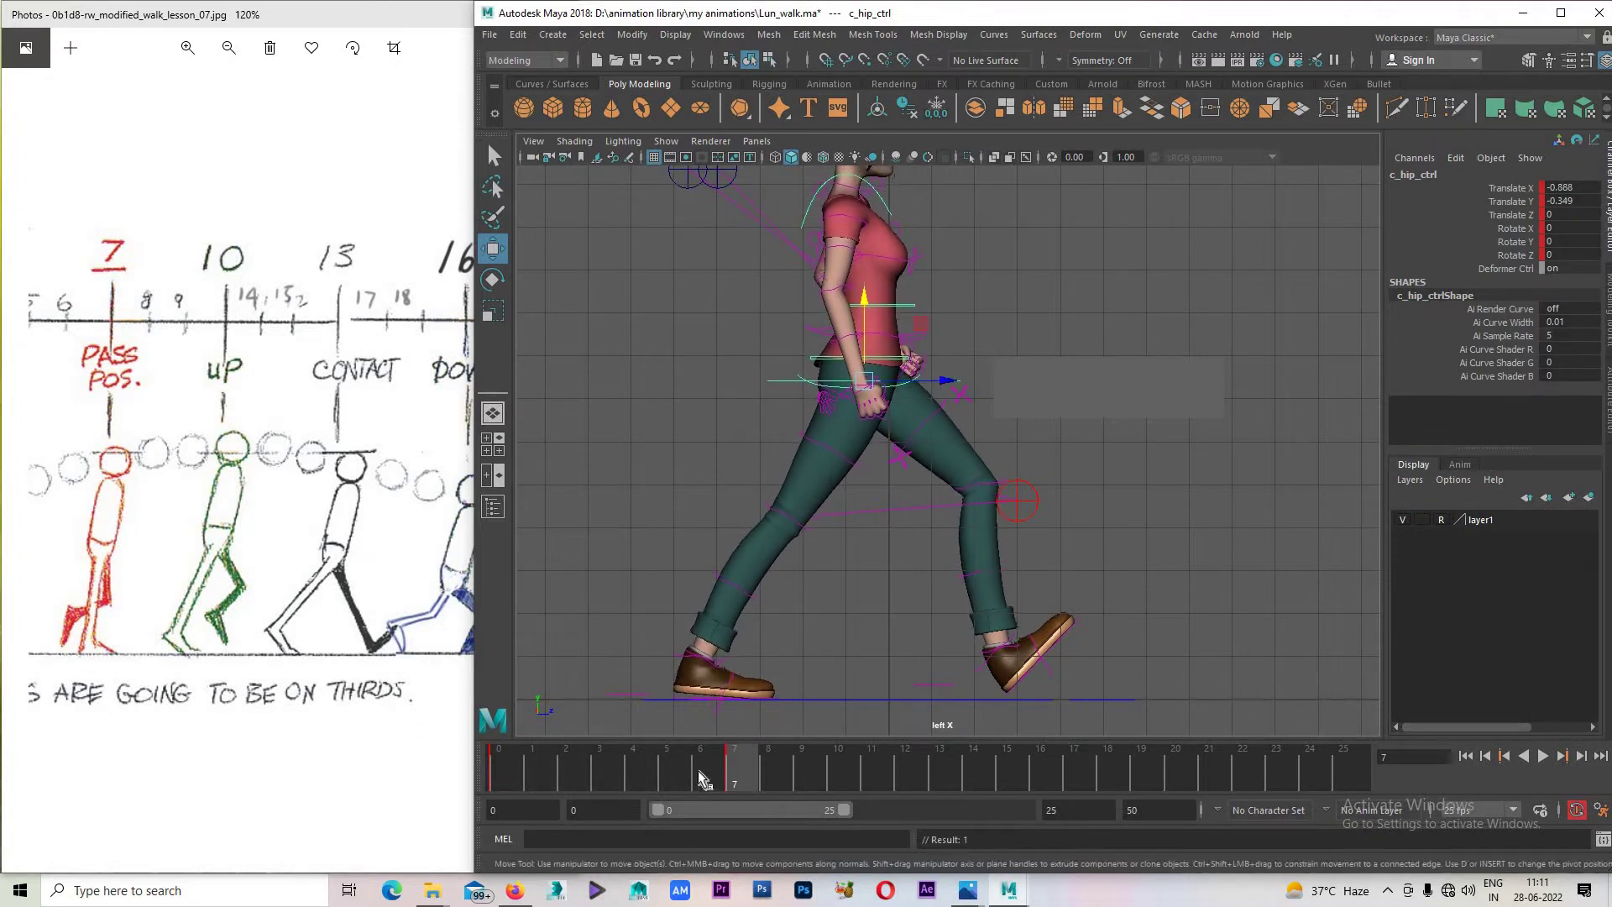
key("ctrl+z")
key("ctrl+z")
key("ctrl+z")
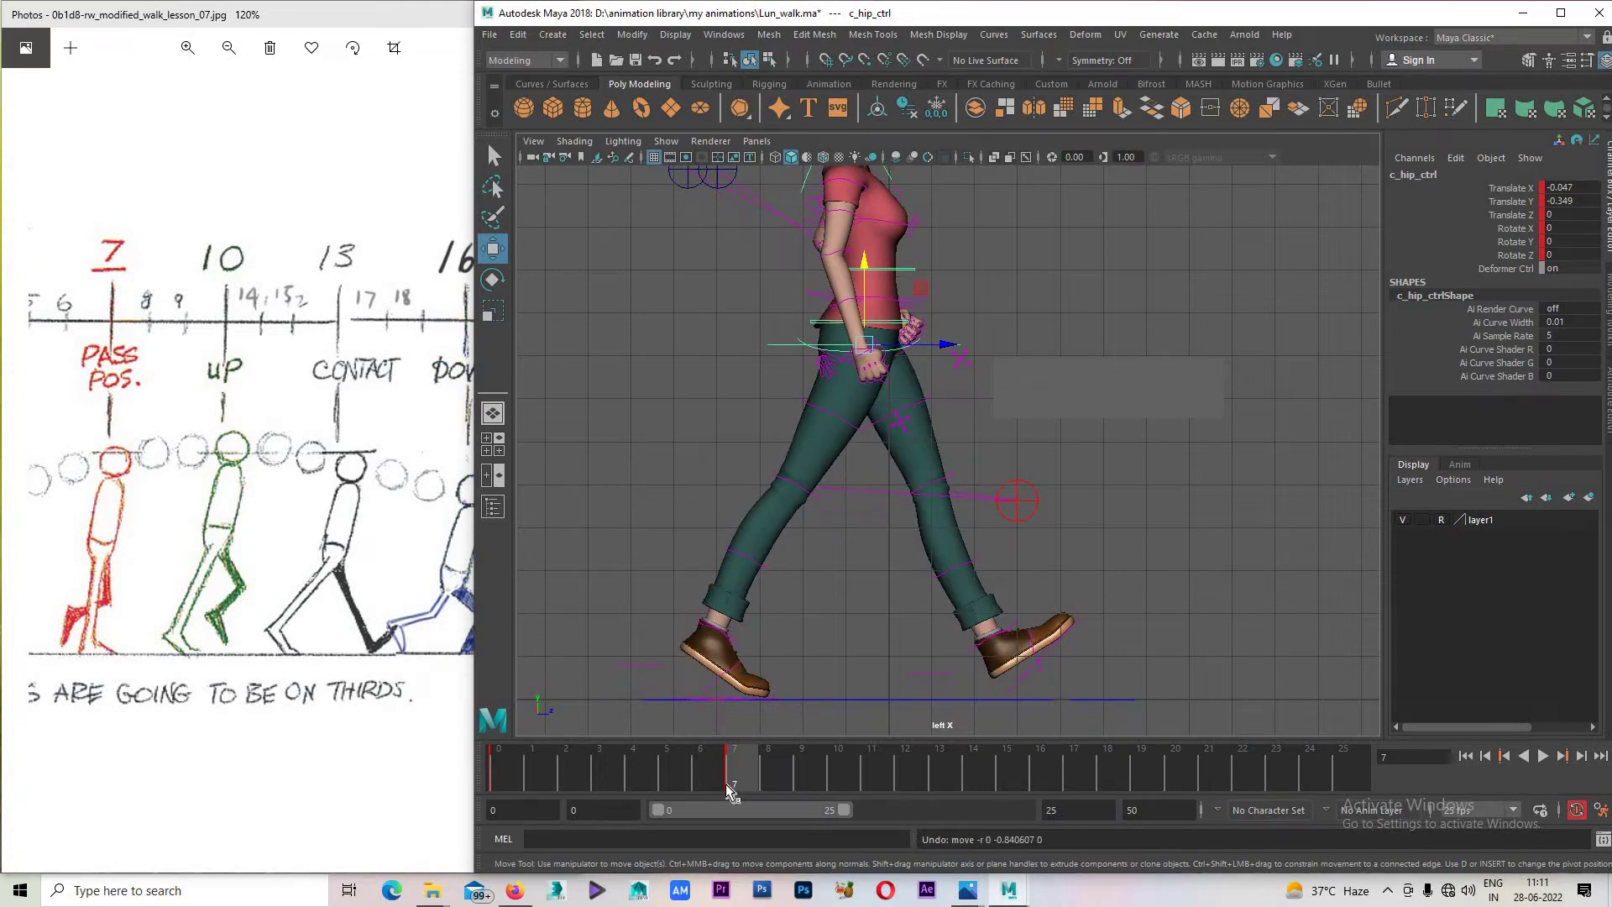
key("ctrl+z")
key("ctrl+z")
key("ctrl+z")
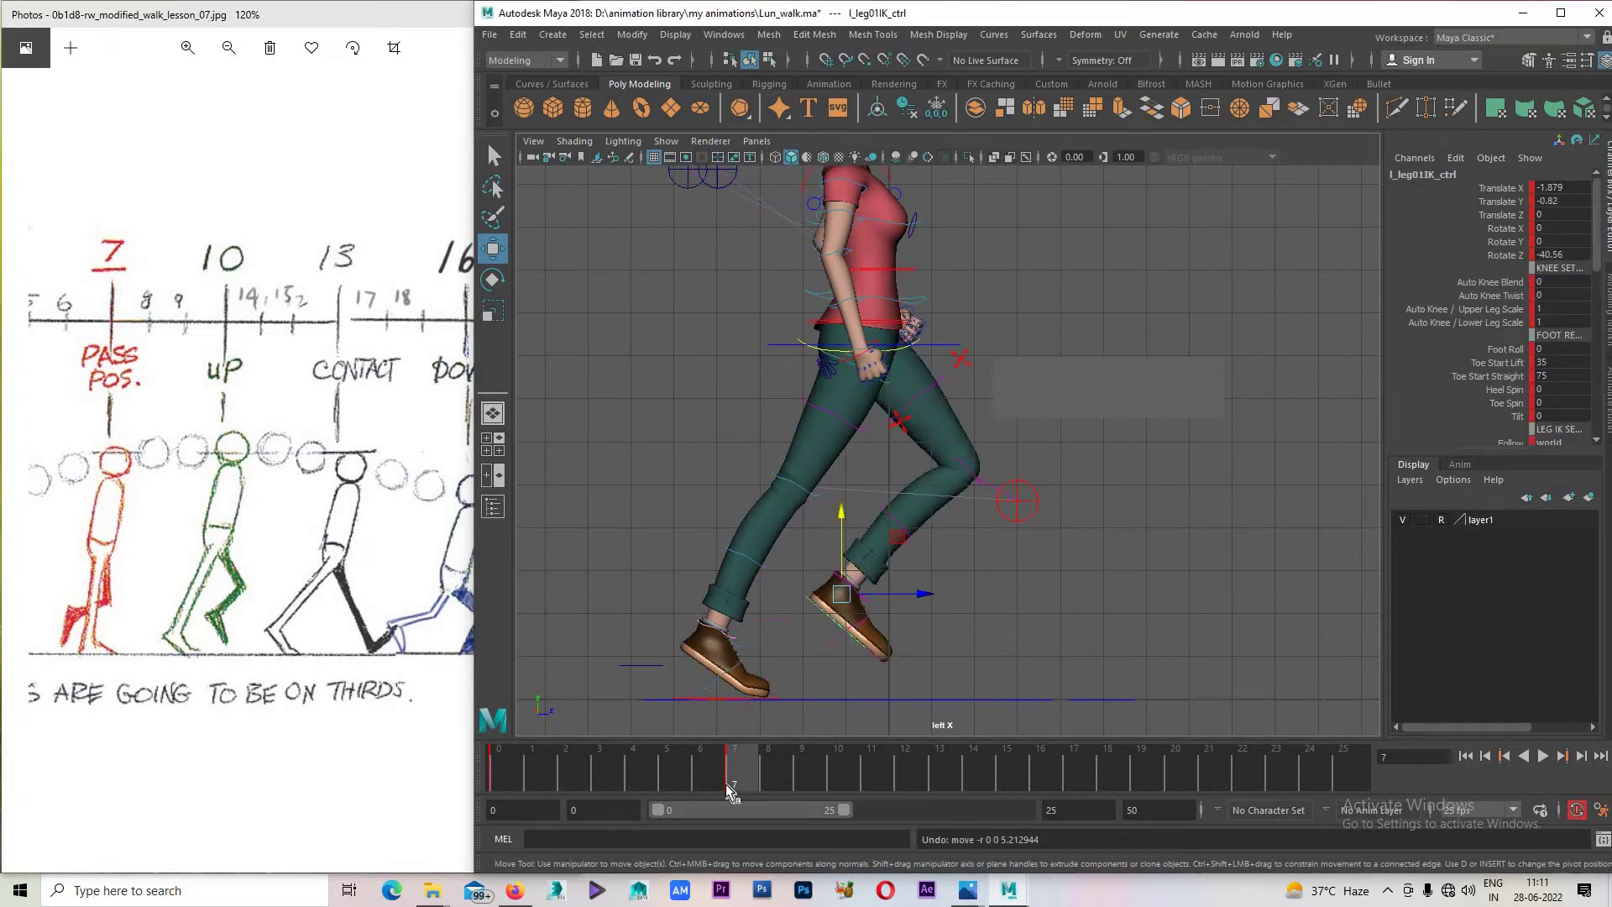
key("ctrl+z")
key("ctrl+z")
key("ctrl+z")
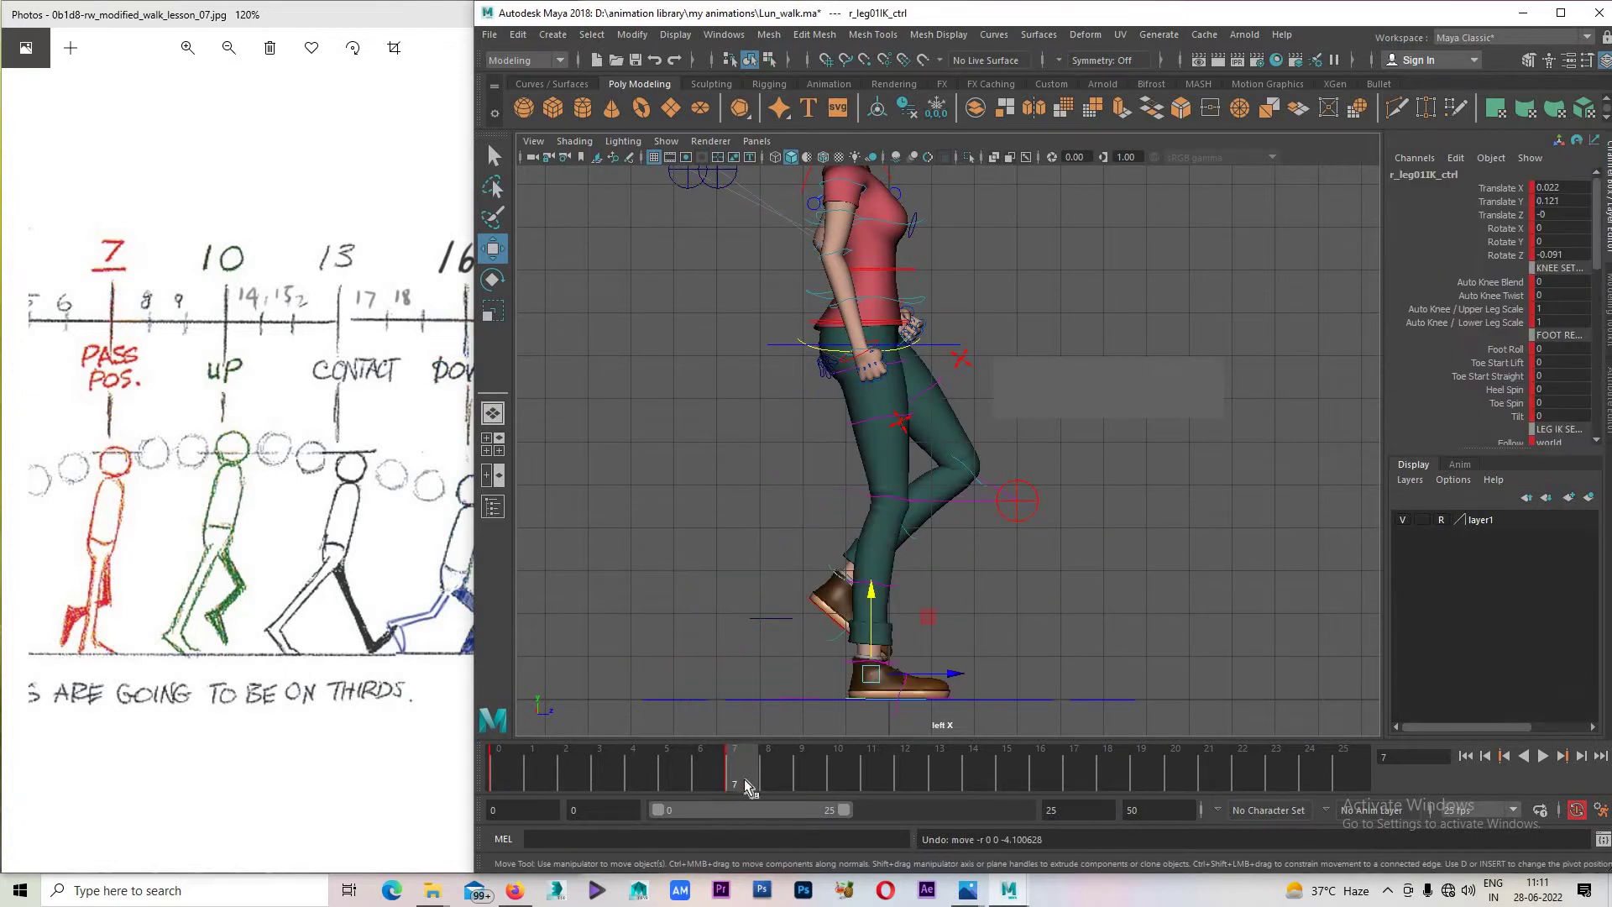
left_click_drag(510, 772, 724, 779)
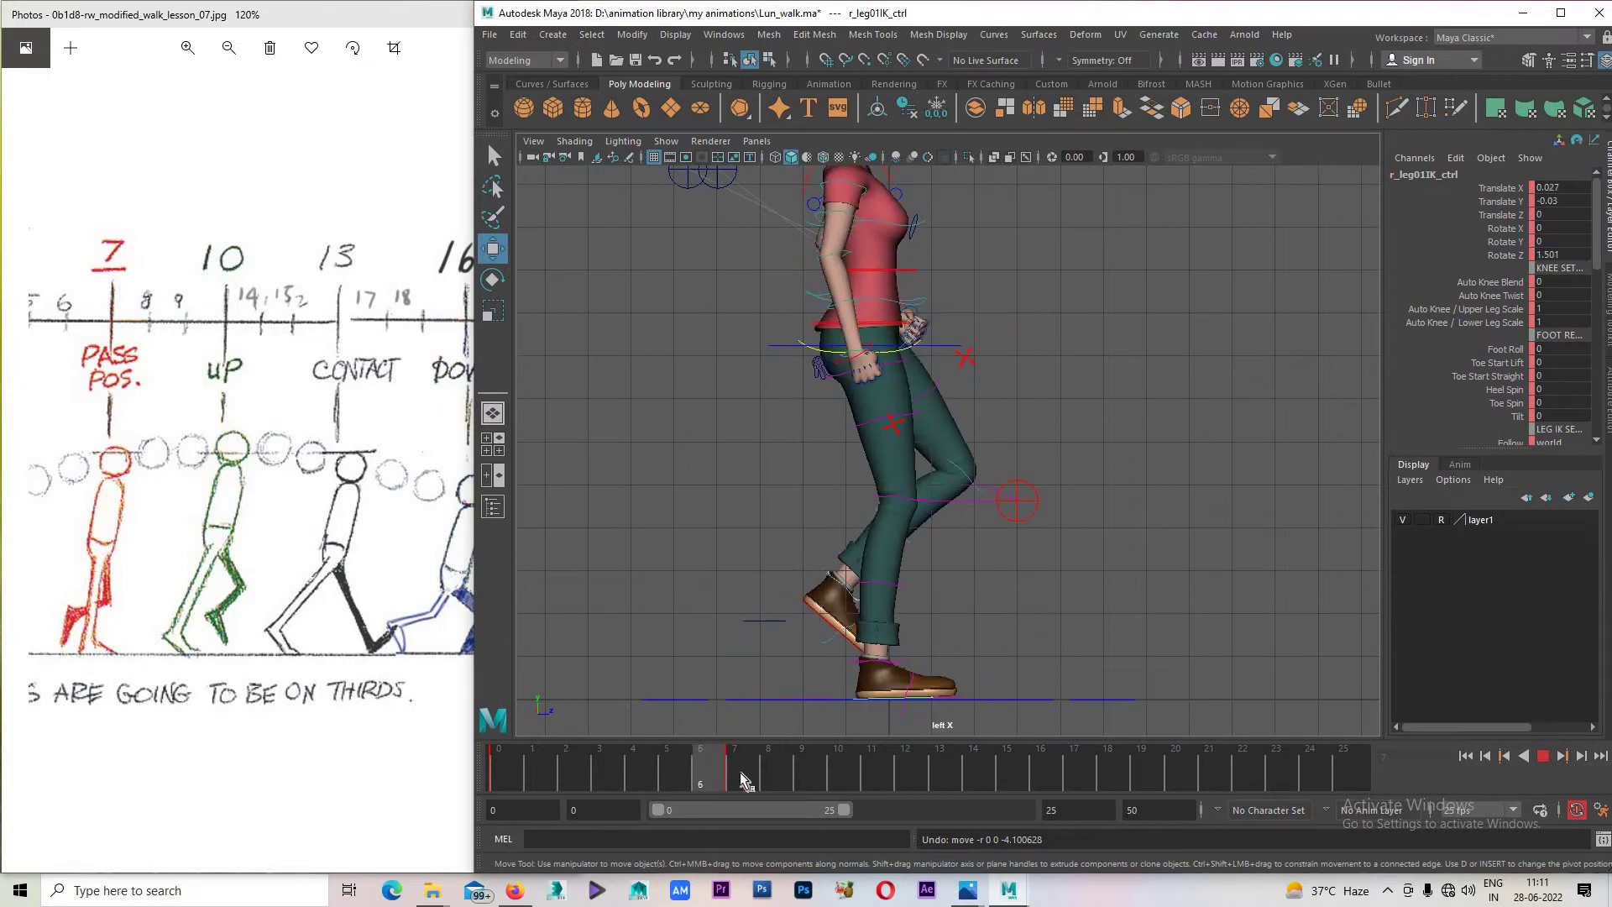
left_click(738, 772)
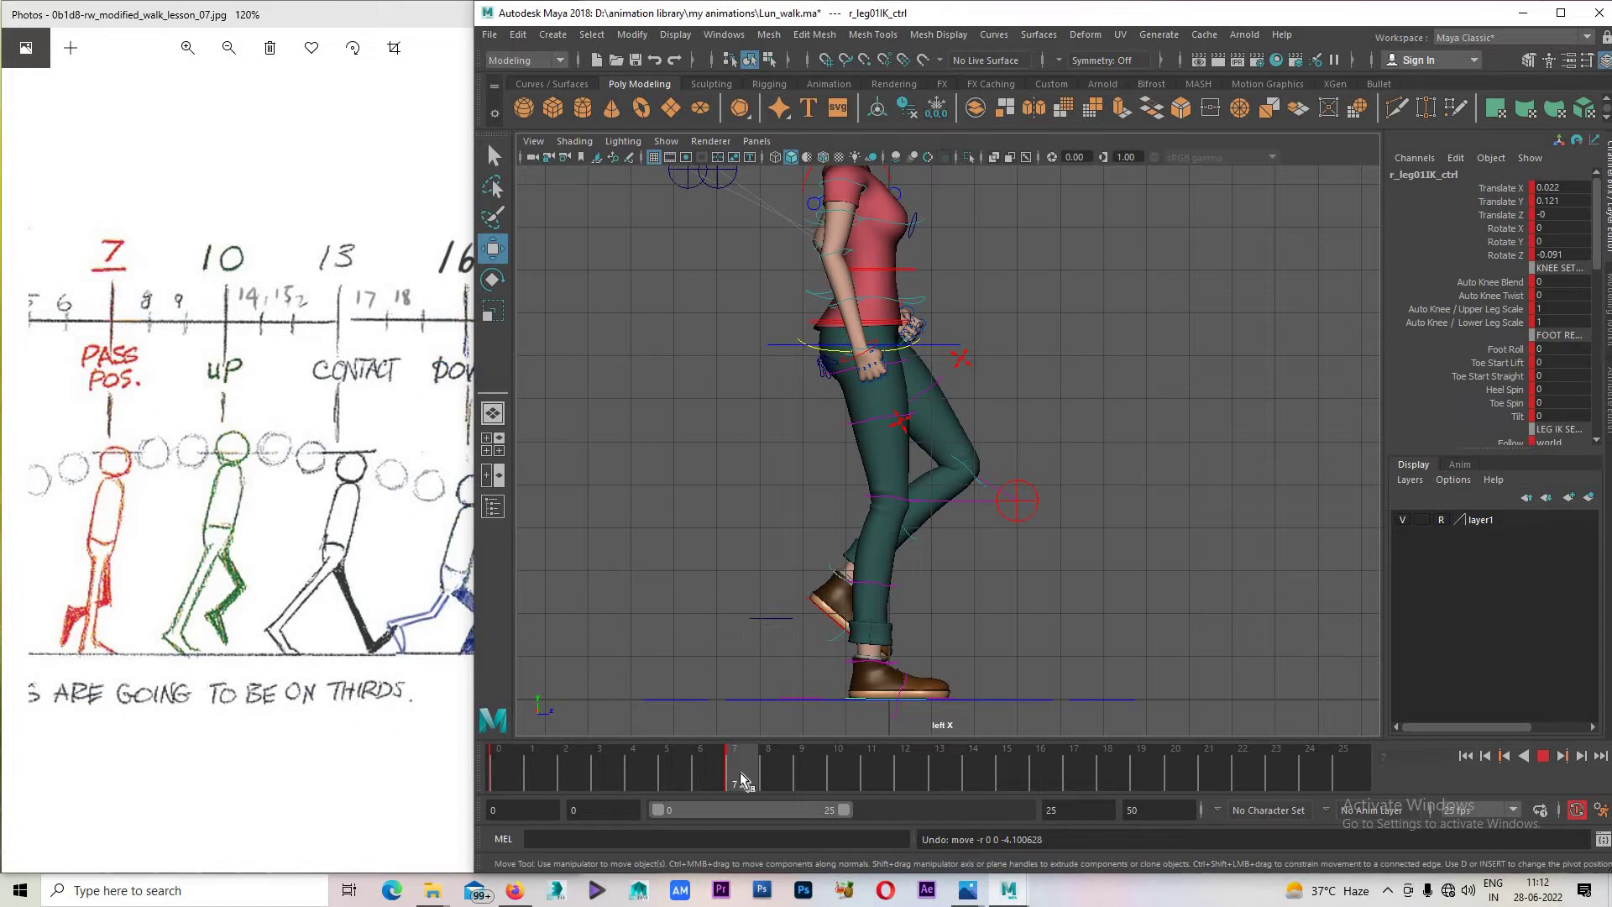
left_click(934, 784)
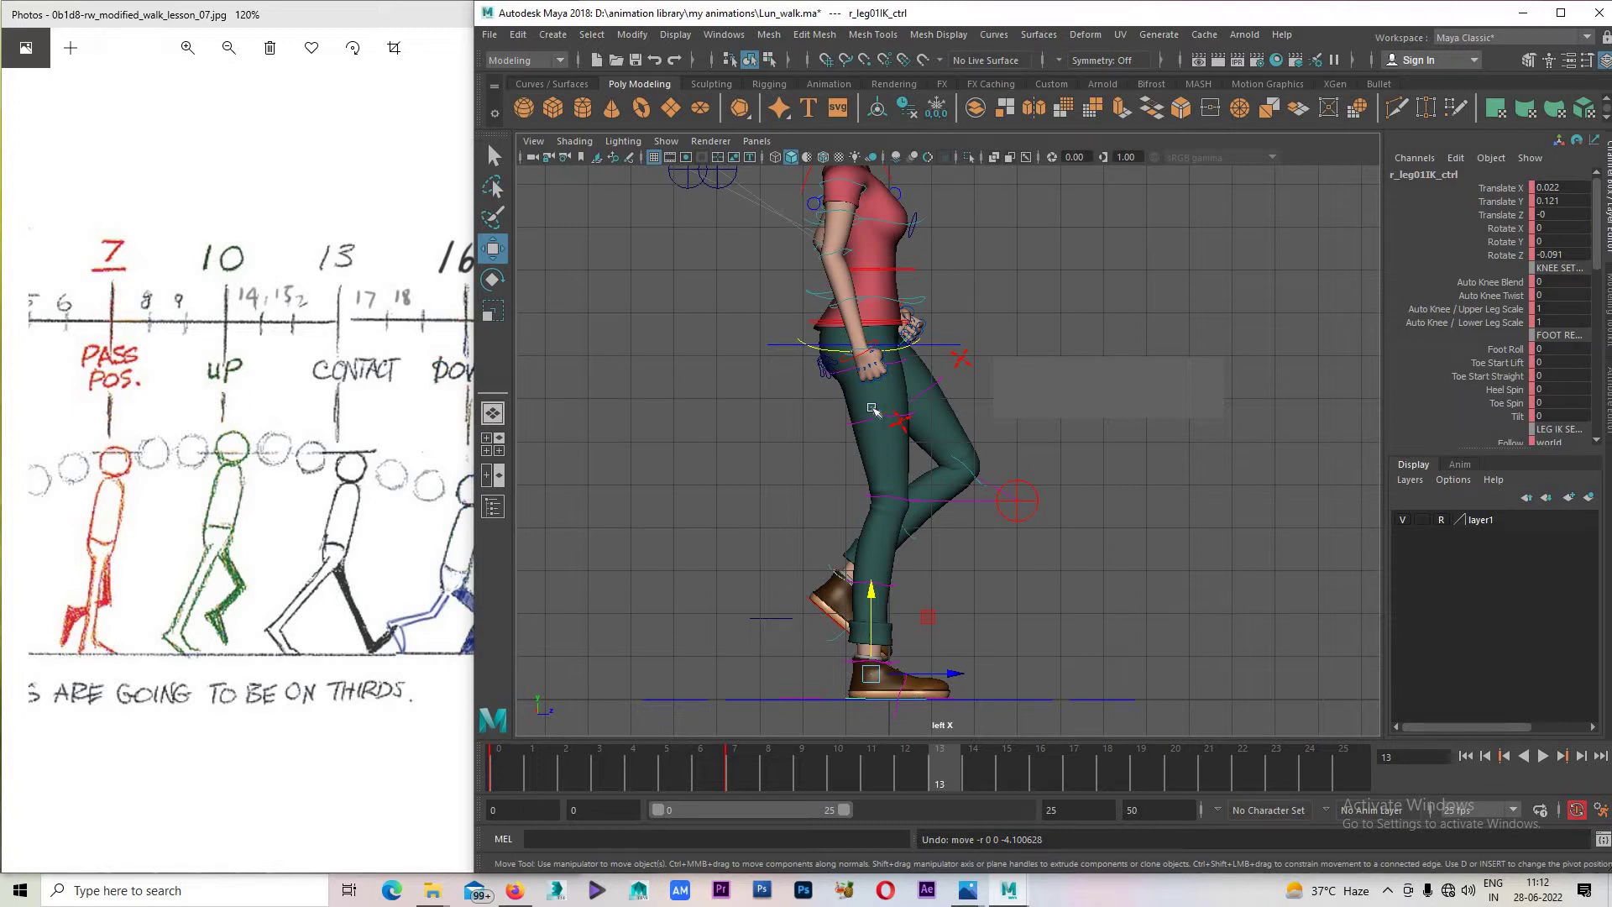
Swing the right foot forward, move the left foot forward toe-up, and lower the hips.
left_click_drag(893, 671, 757, 640)
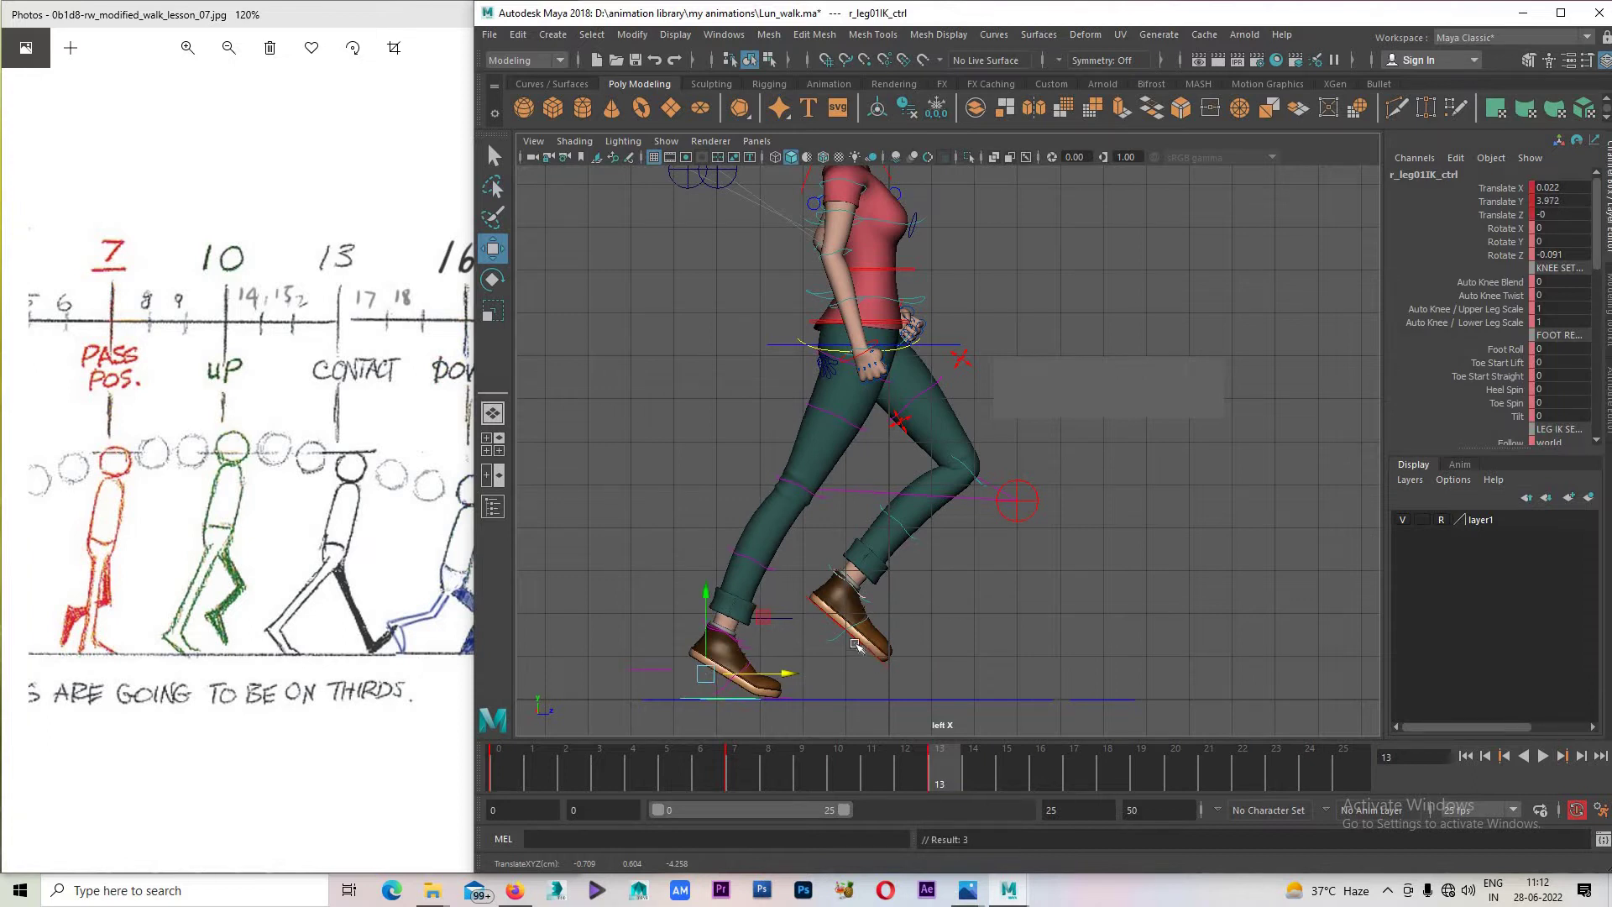
scroll(881, 579, "up", 1)
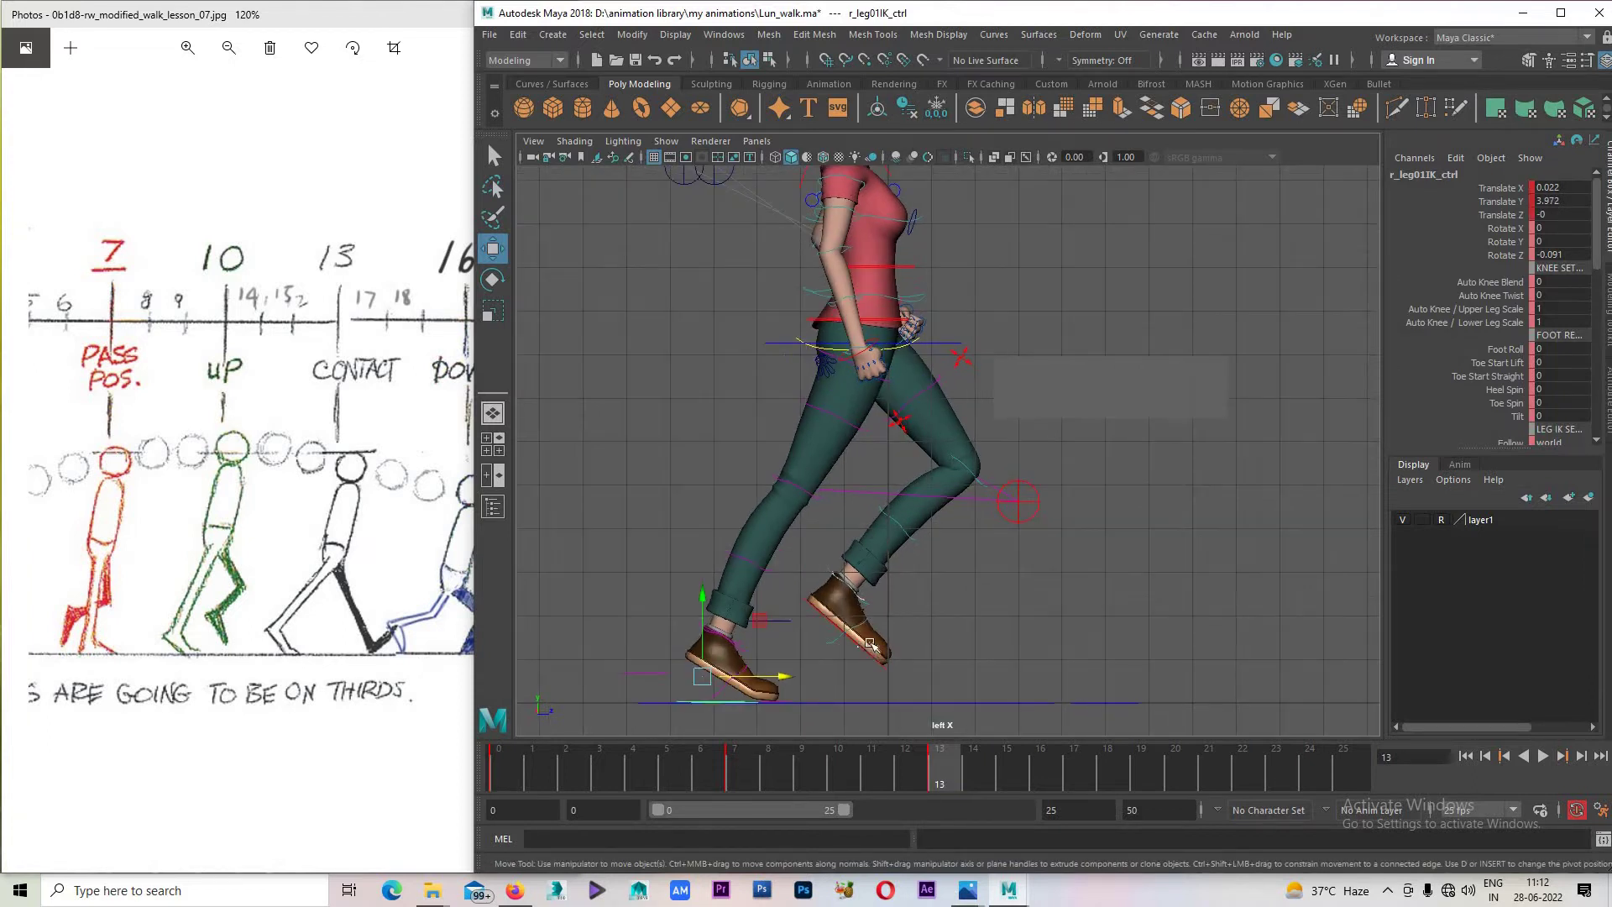
left_click(870, 644)
left_click_drag(848, 598, 1041, 592)
key("e")
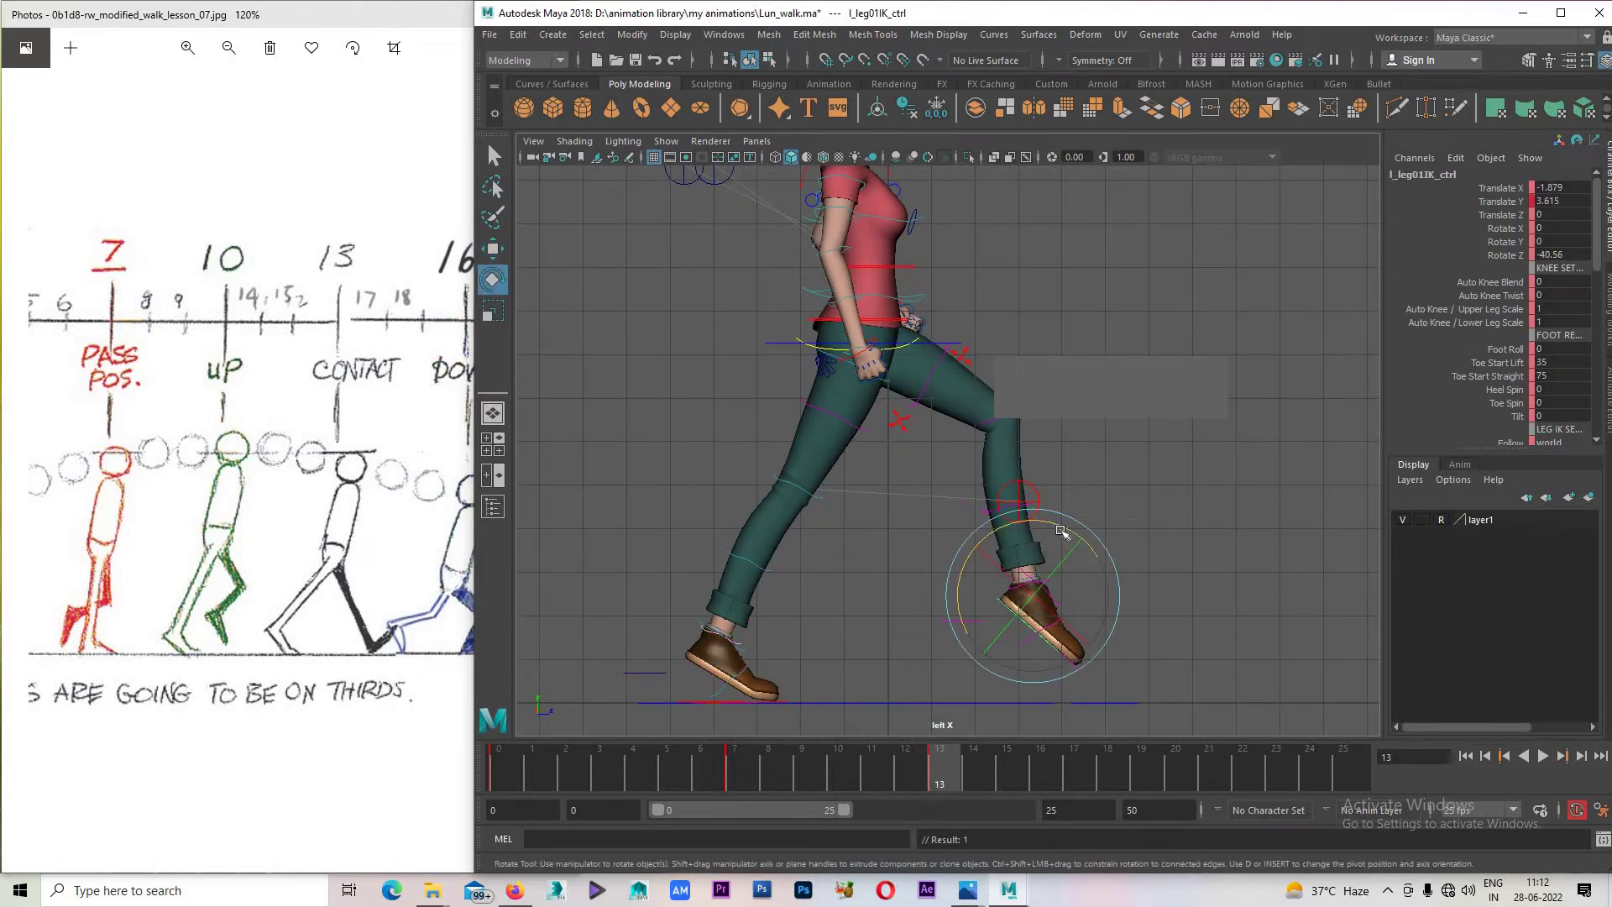
left_click_drag(991, 490, 864, 475)
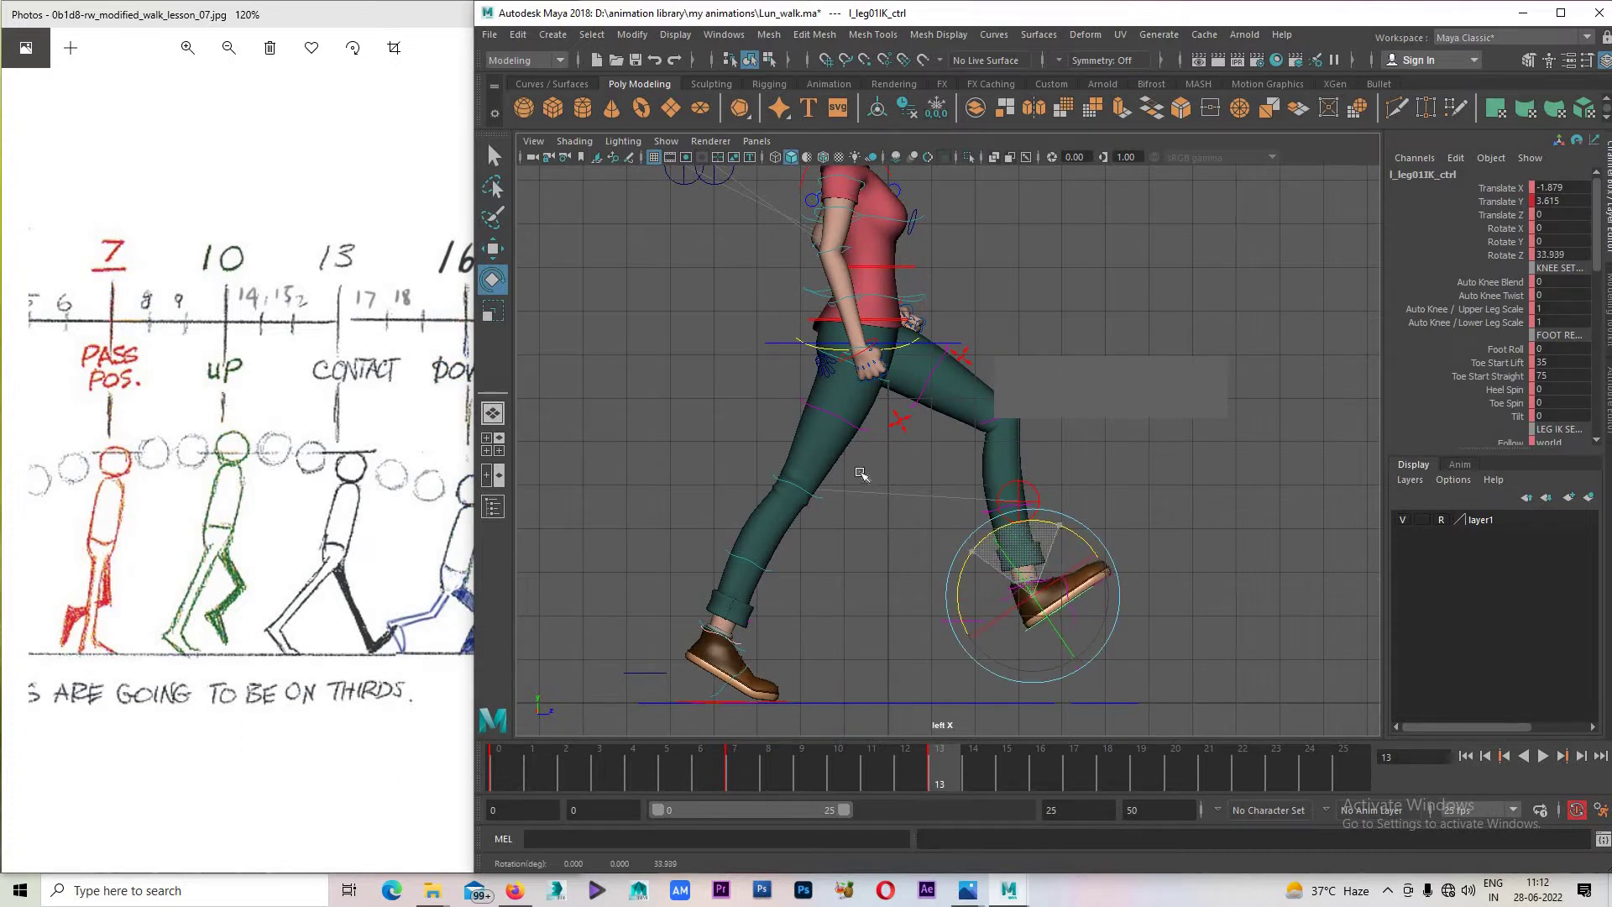
left_click(910, 324)
key("w")
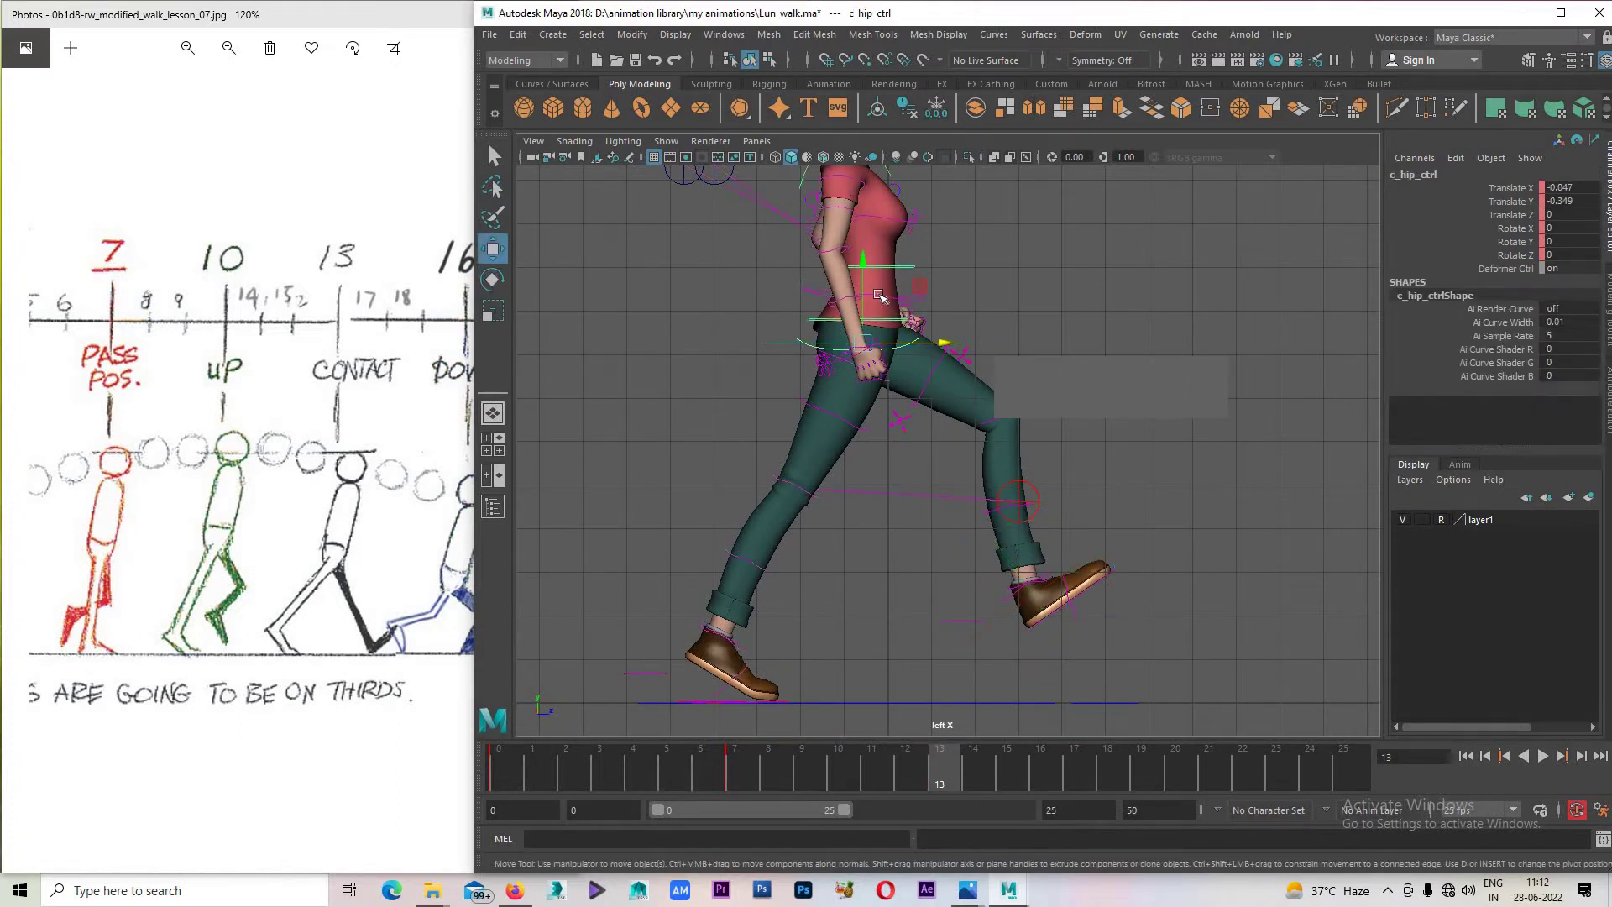
left_click_drag(860, 298, 862, 312)
Review the stride, lower the hips further, and plant the front foot on the ground.
key("alt+v")
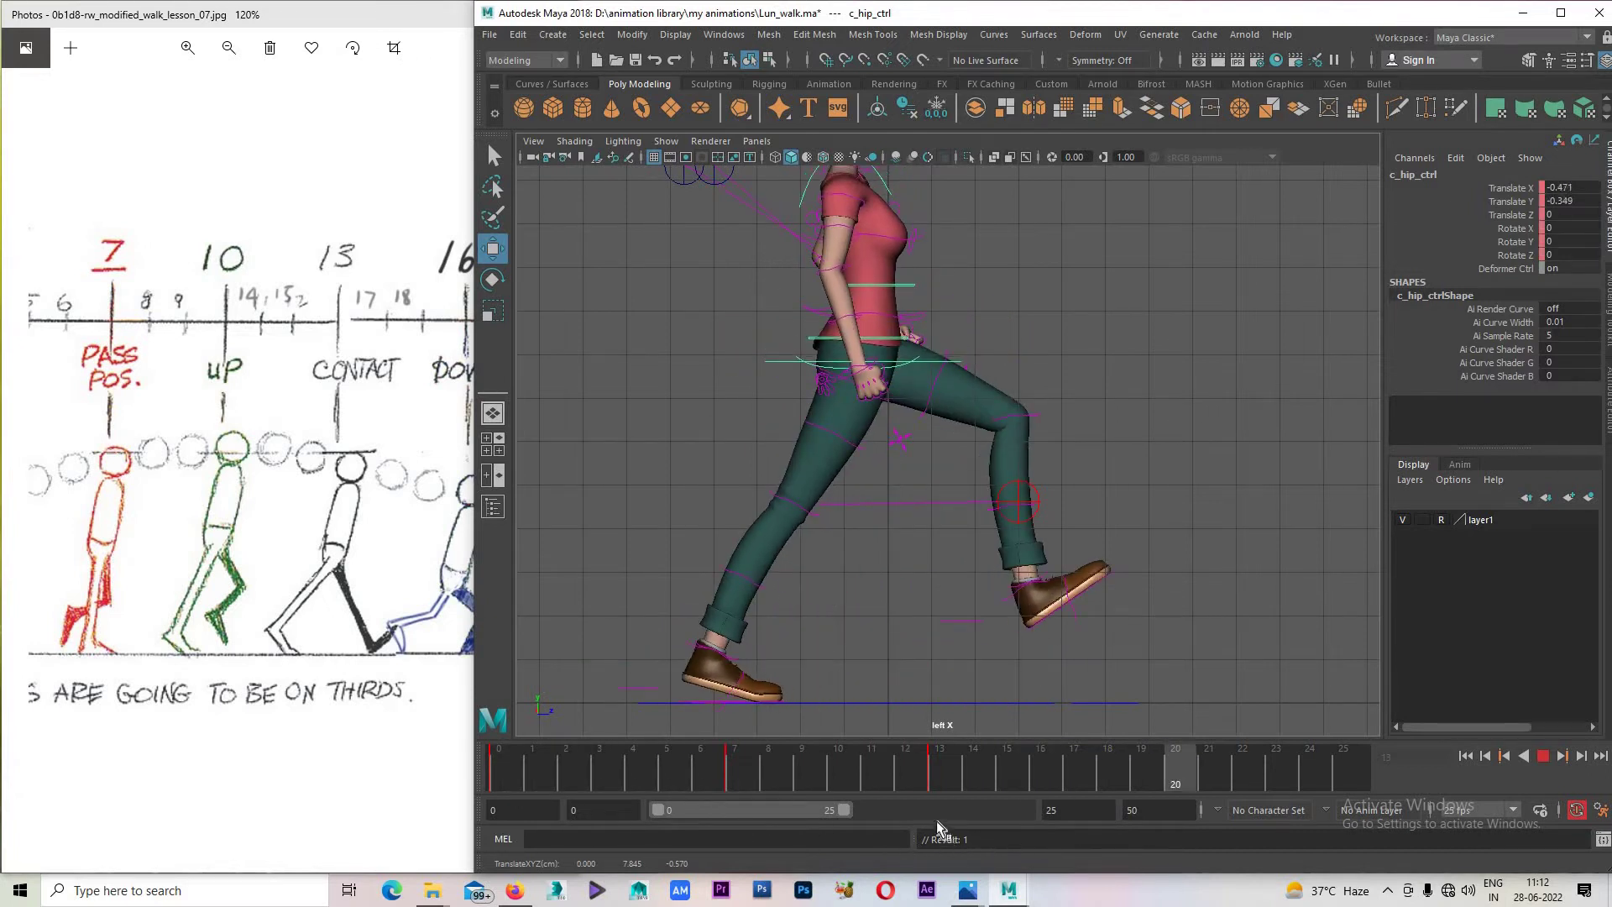
left_click(939, 760)
left_click_drag(860, 307, 862, 324)
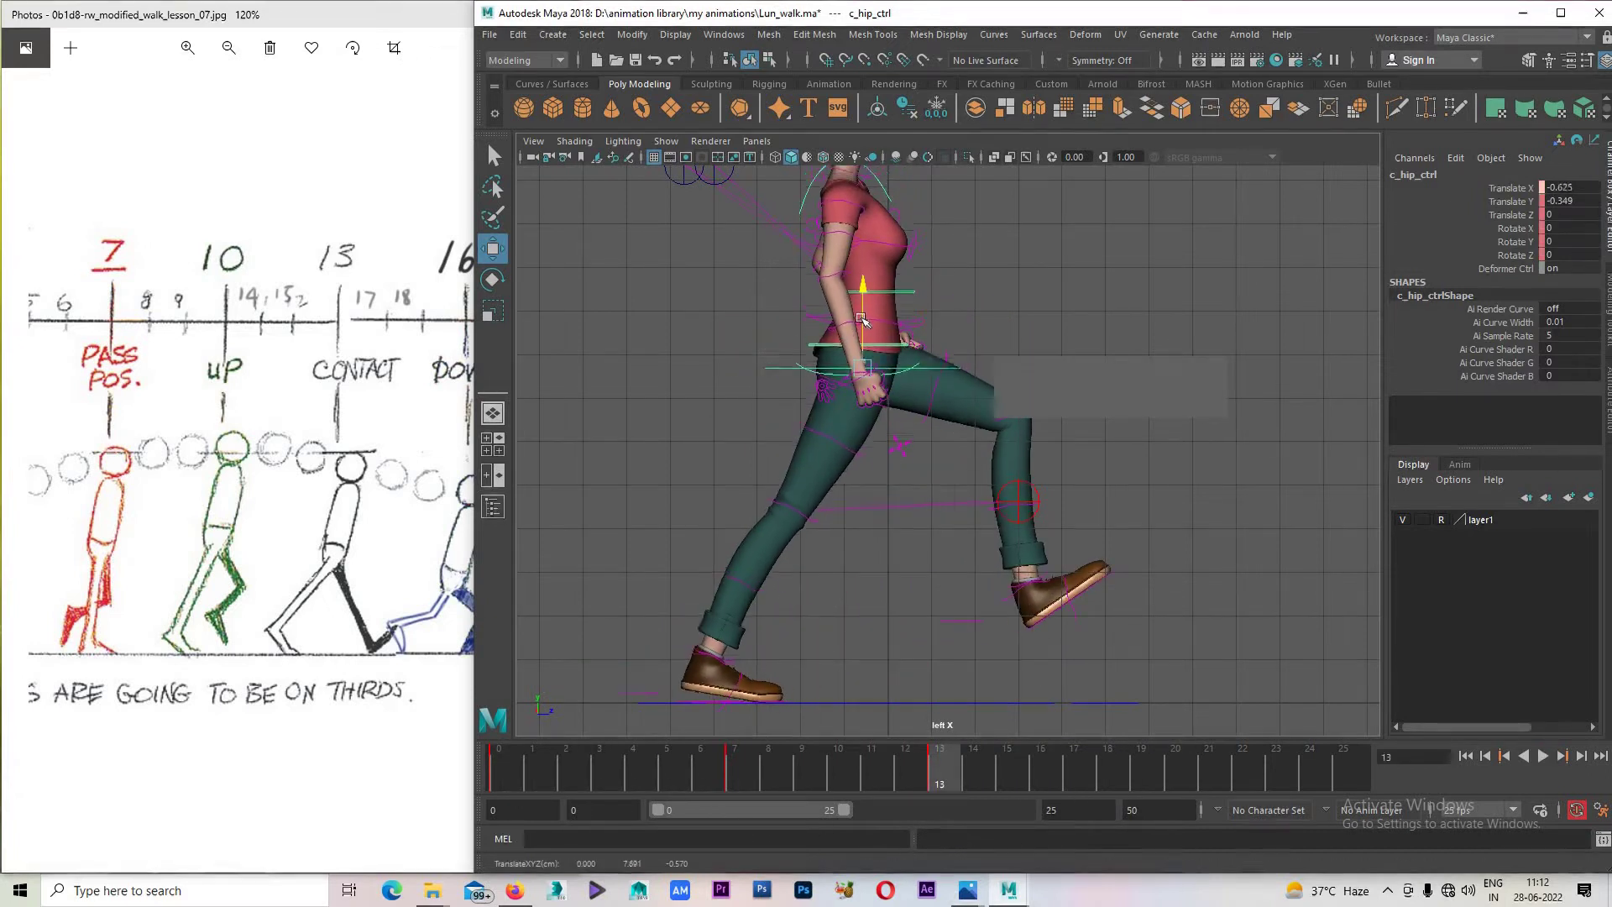
left_click(1053, 635)
left_click(1039, 621)
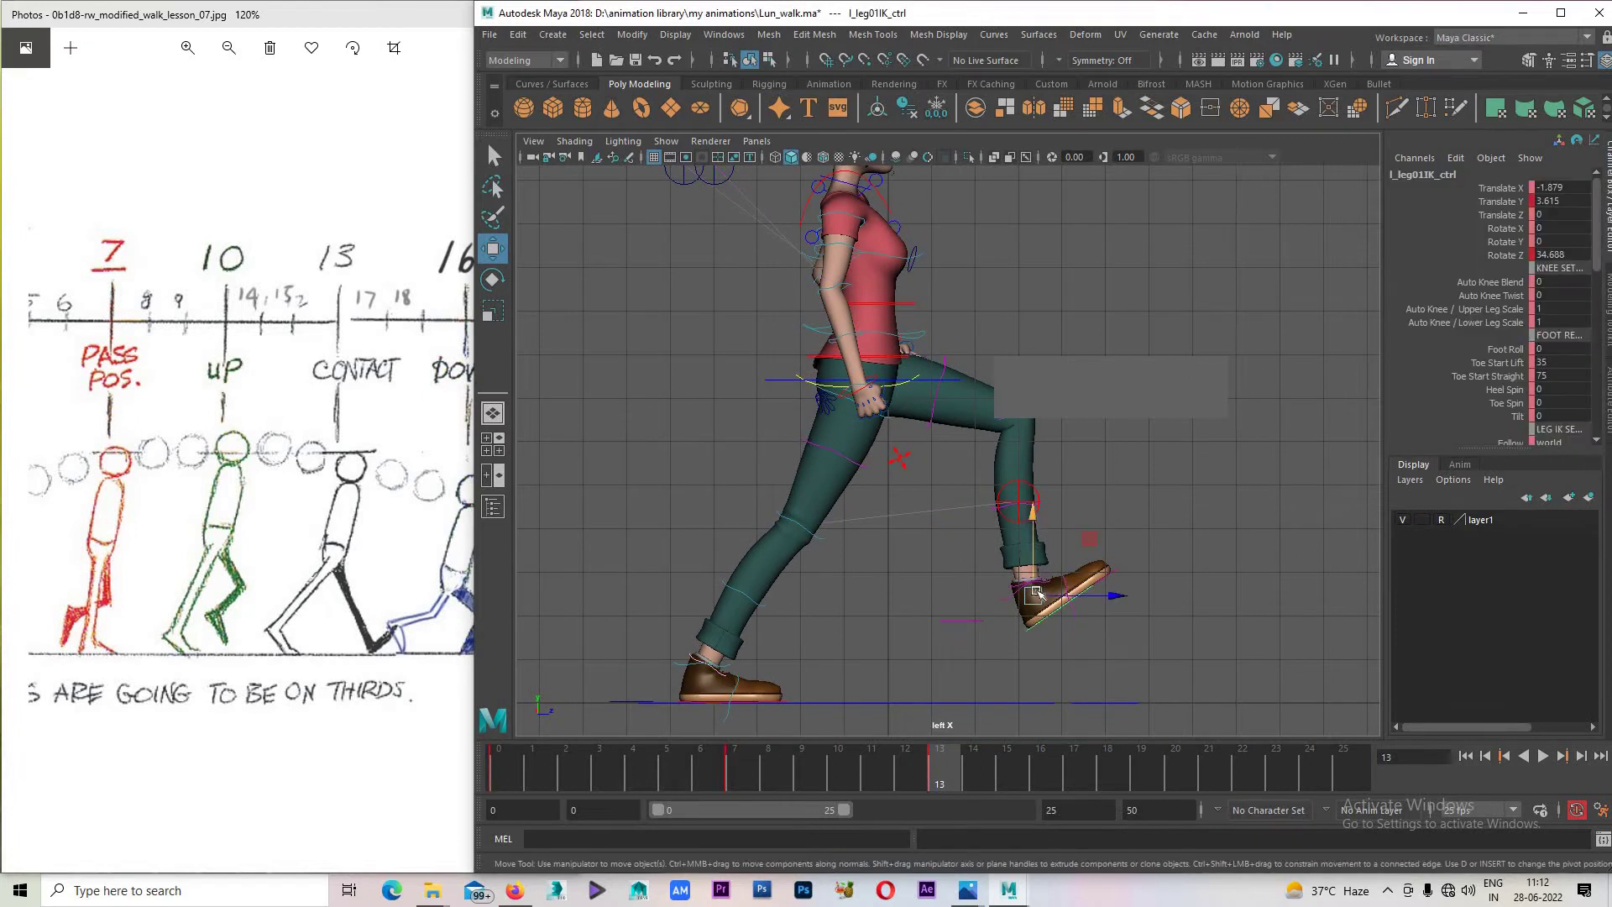
left_click_drag(1038, 594, 1037, 597)
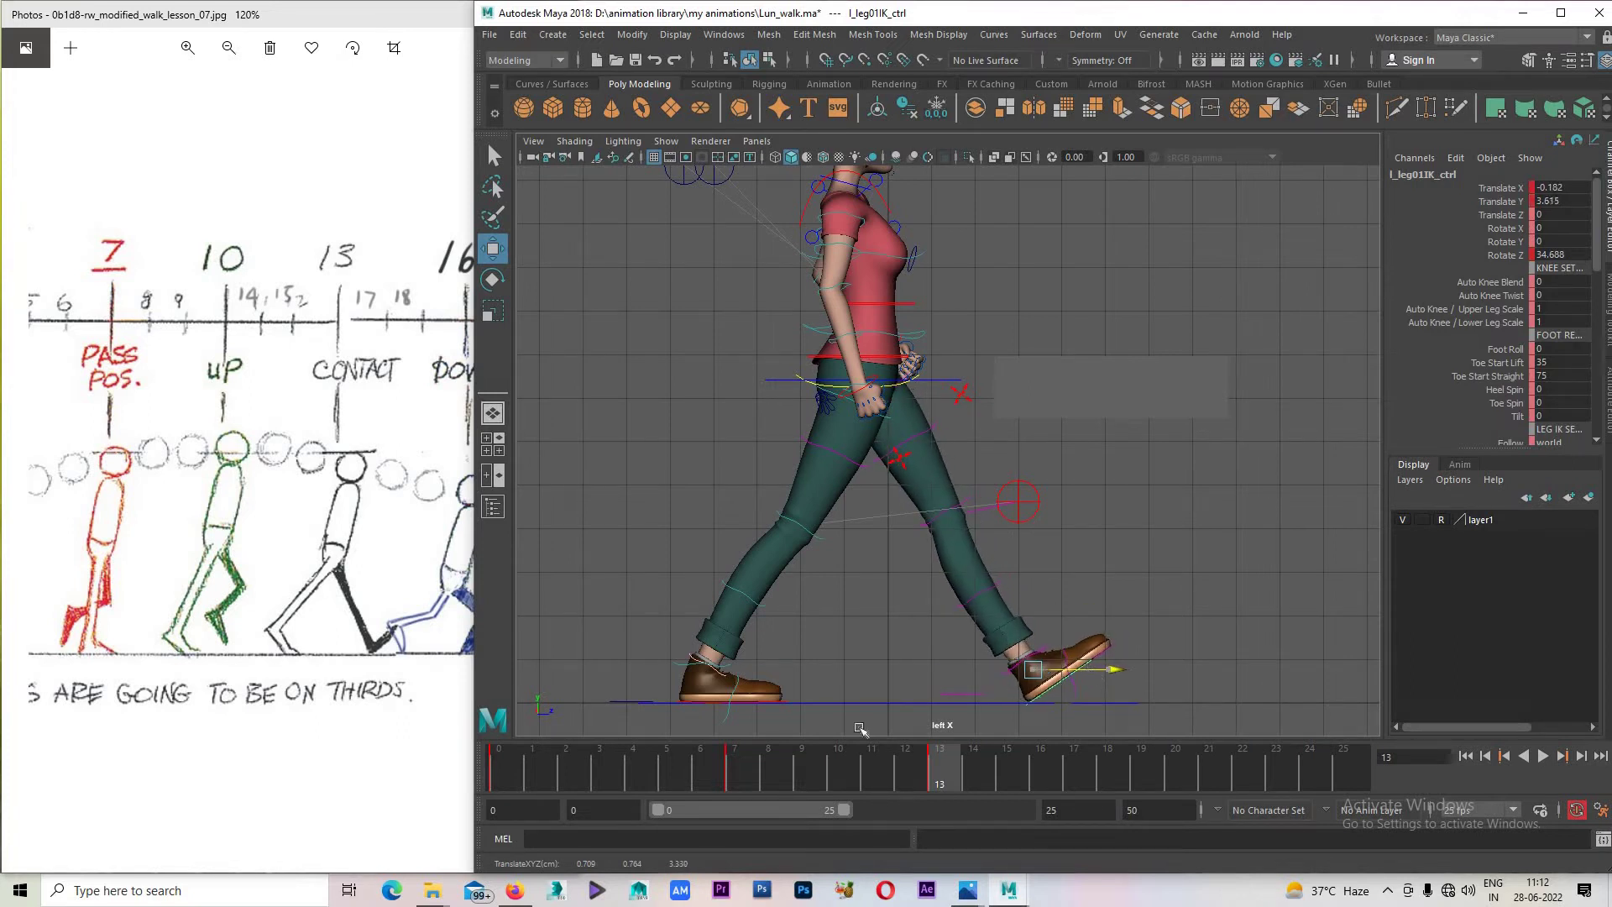
Roll the back foot onto its toes, rotating the leg IK to Z -41.262 and bending the ball.
left_click(720, 704)
key("e")
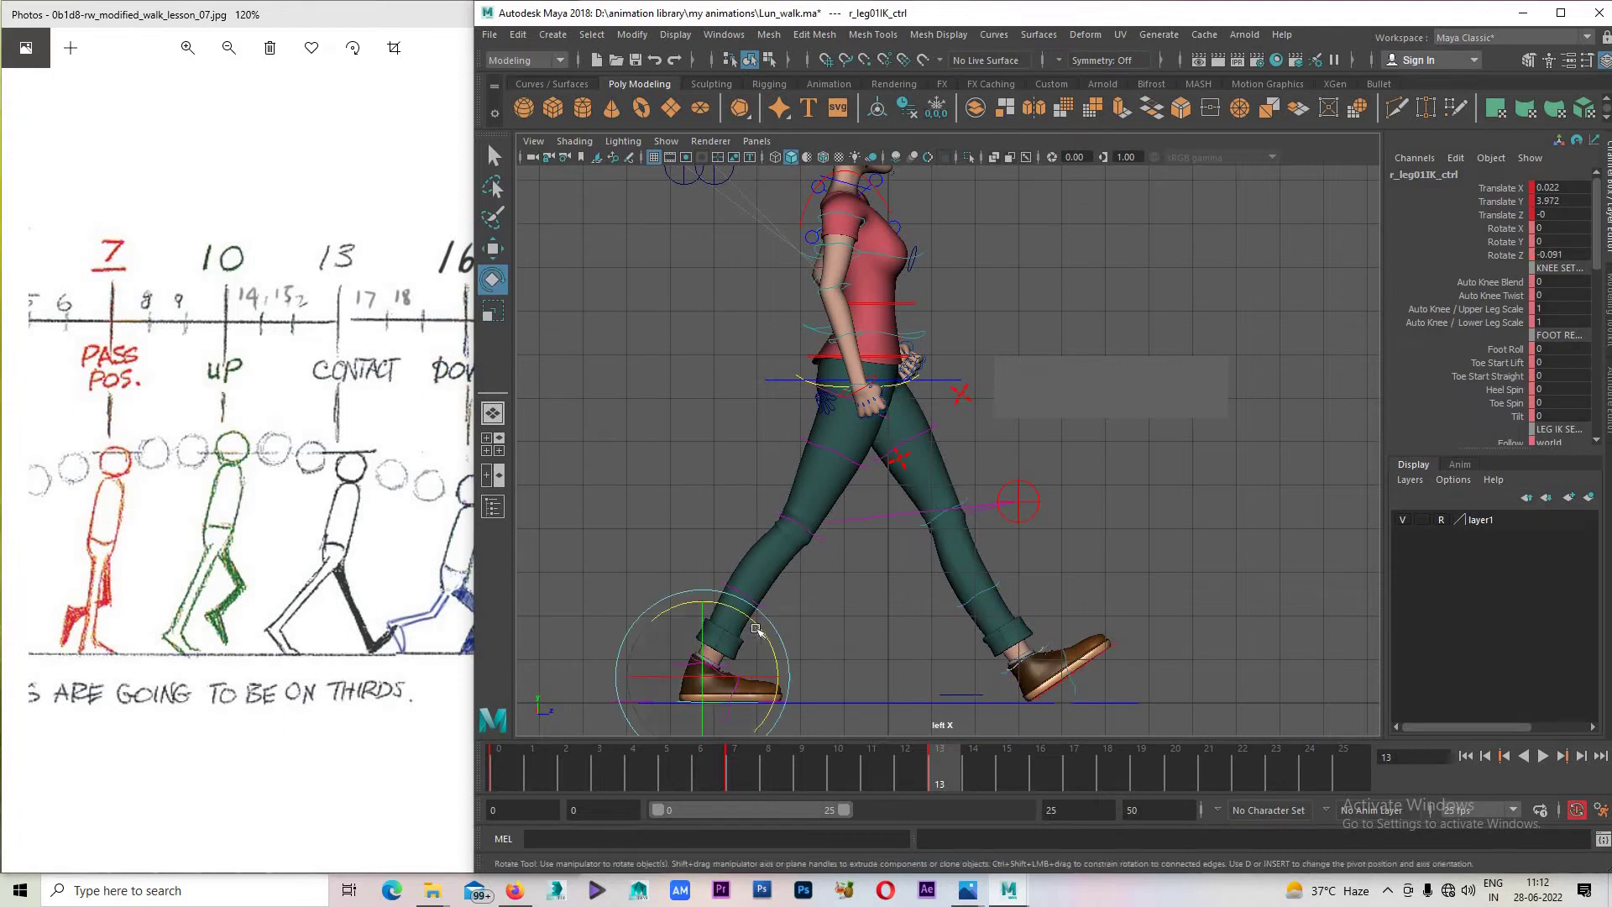
mouse_move(768, 646)
left_mouse_down()
mouse_move(774, 669)
mouse_move(724, 632)
mouse_move(704, 541)
left_mouse_up()
key("w")
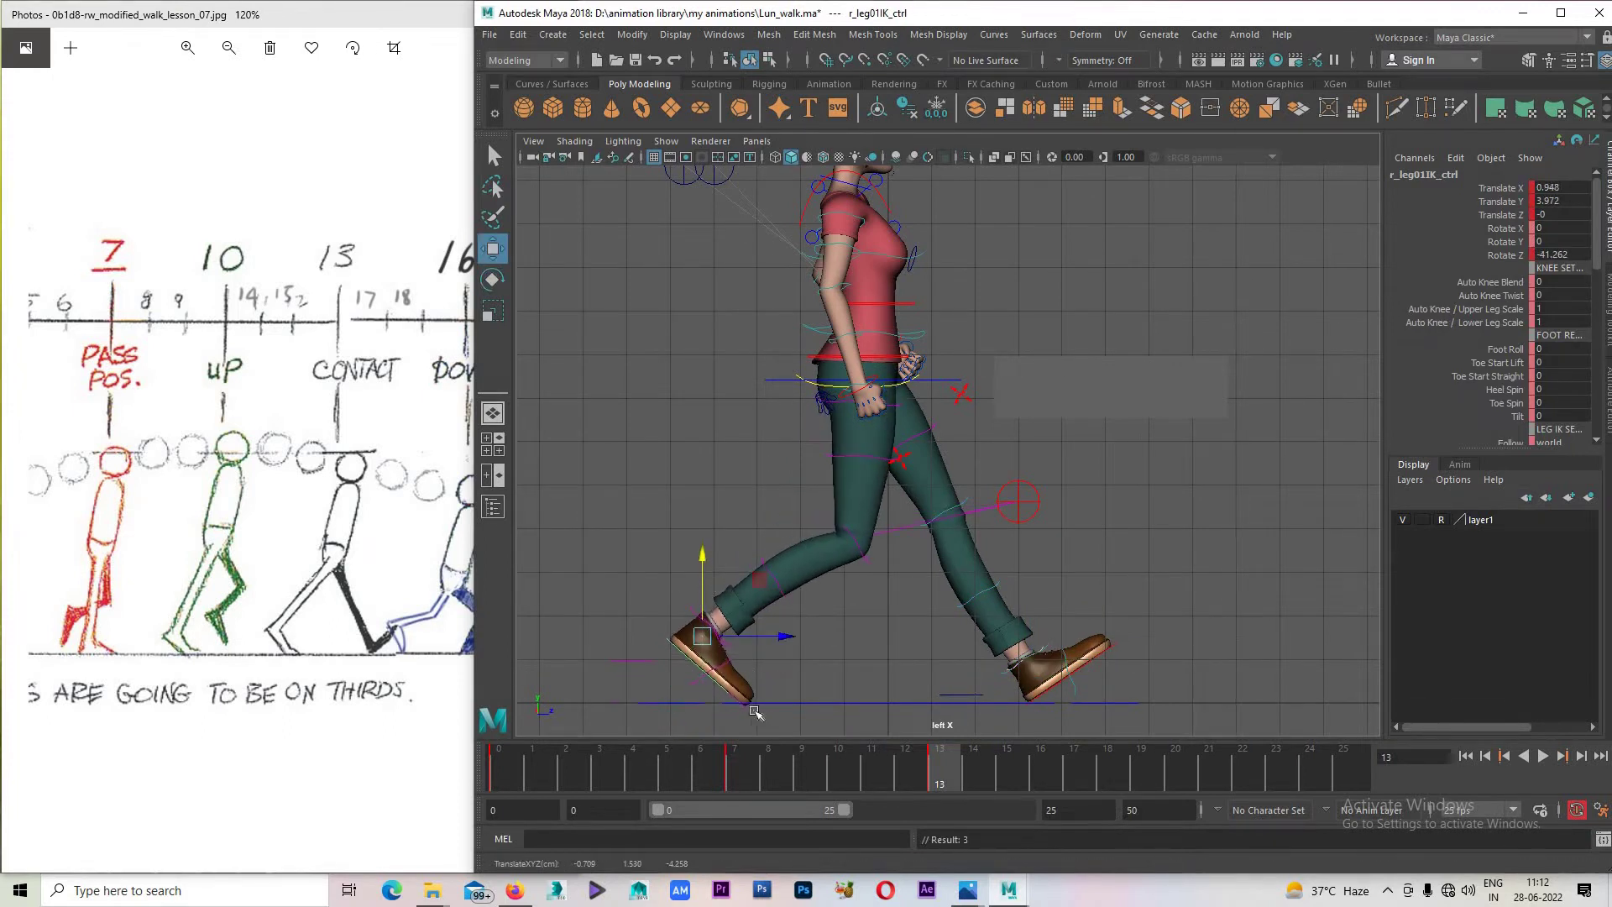
left_click(746, 712)
key("e")
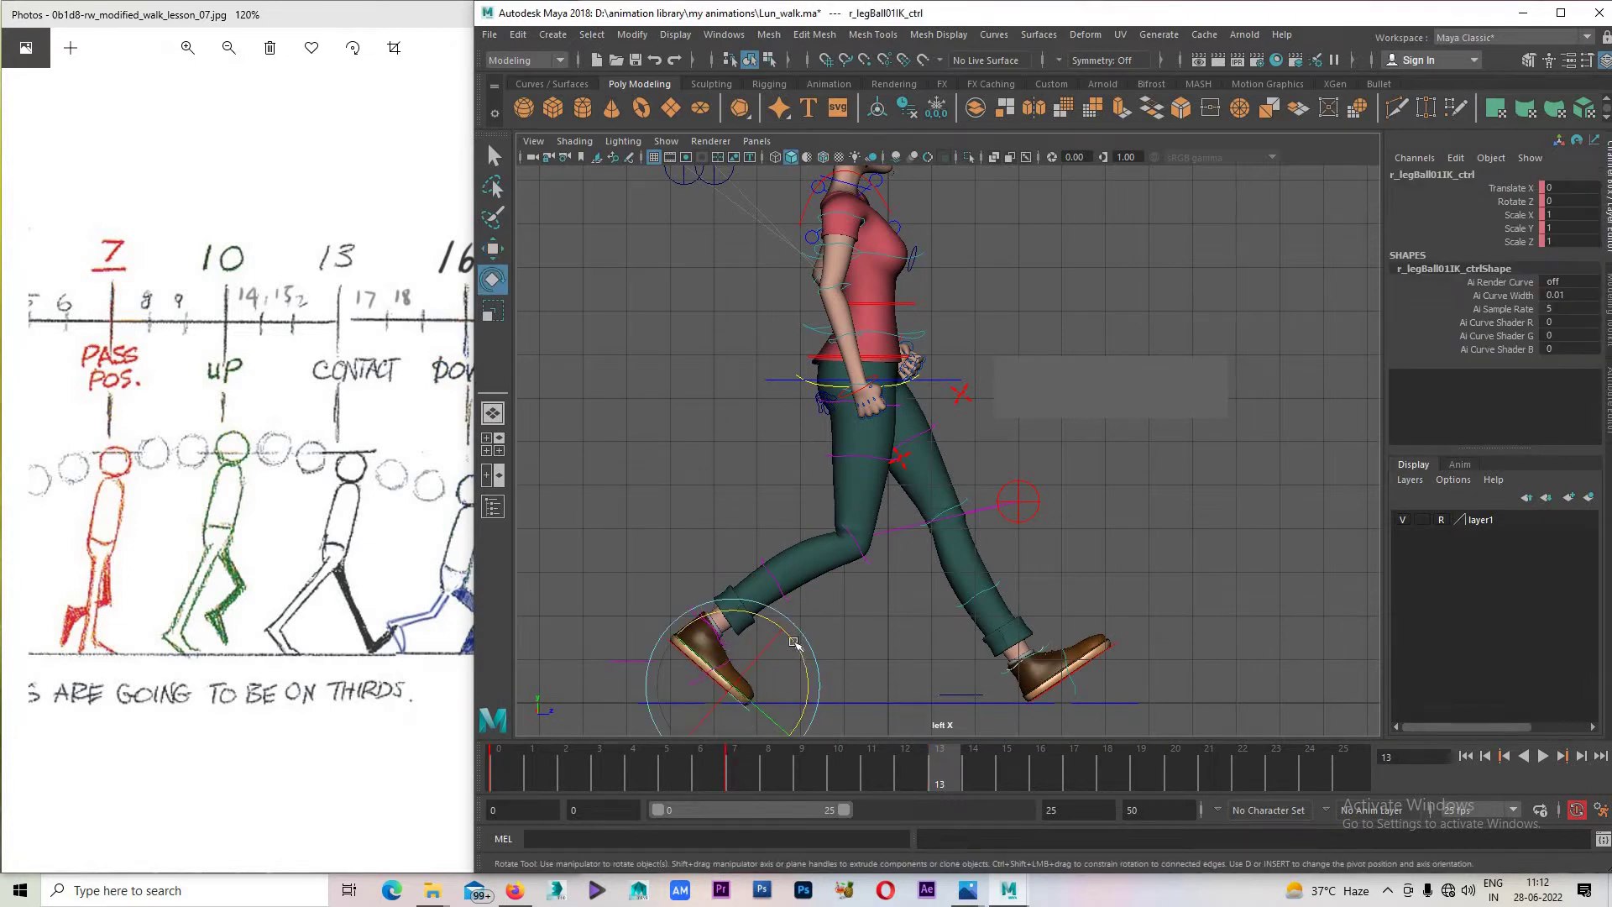
mouse_move(793, 642)
left_mouse_down()
mouse_move(785, 627)
mouse_move(760, 644)
left_mouse_up()
key("w")
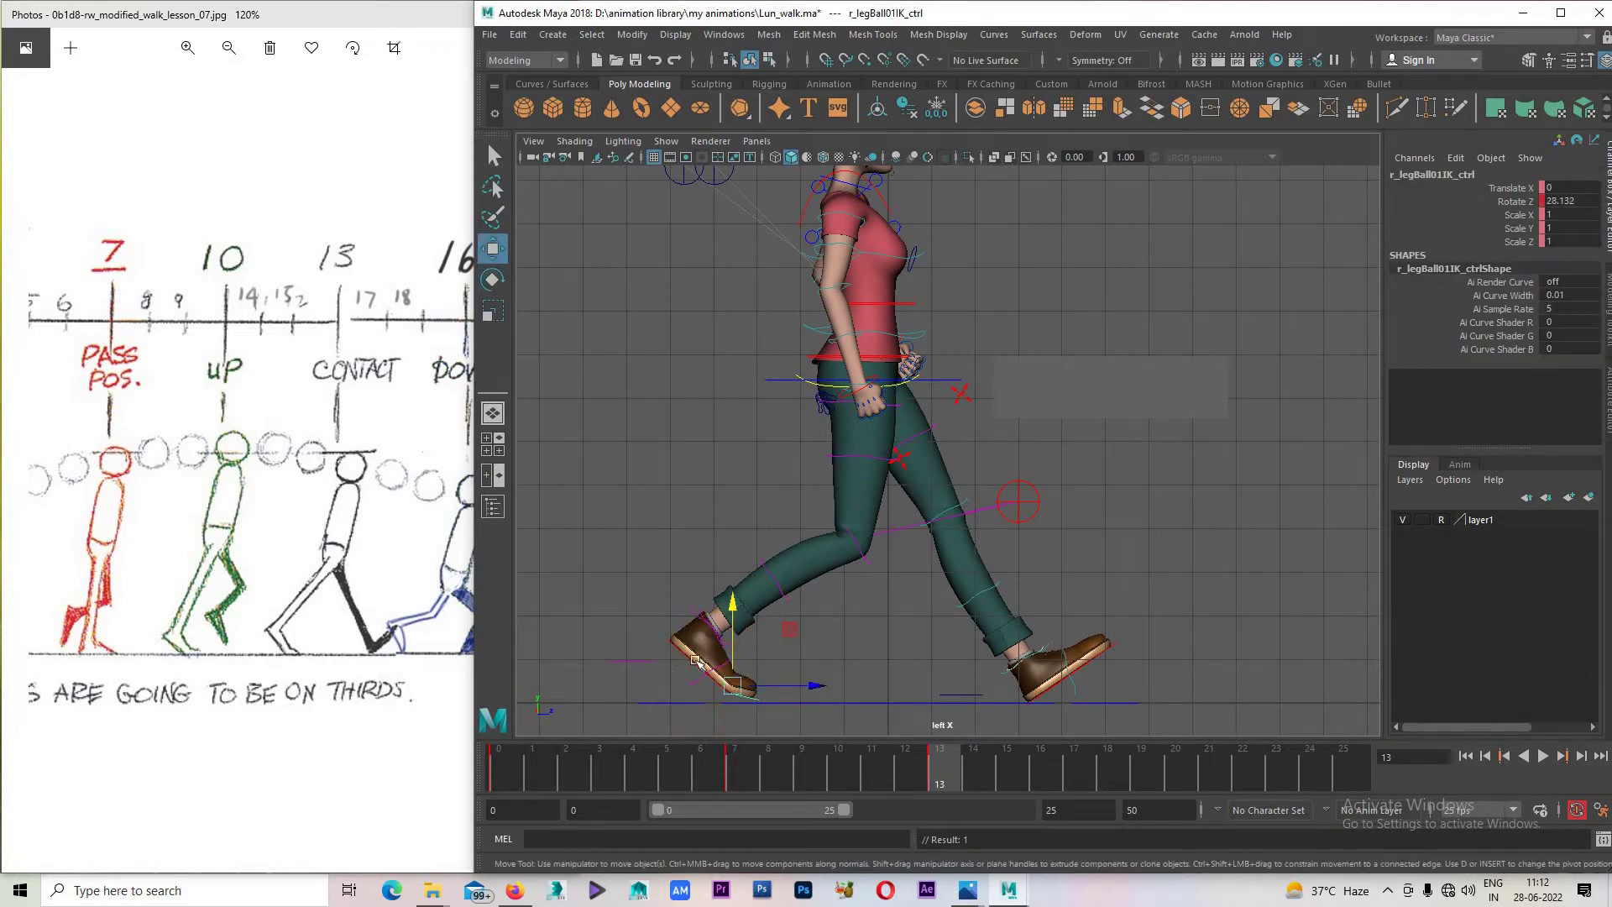
left_click(707, 622)
left_click_drag(707, 591, 724, 638)
key("alt+v")
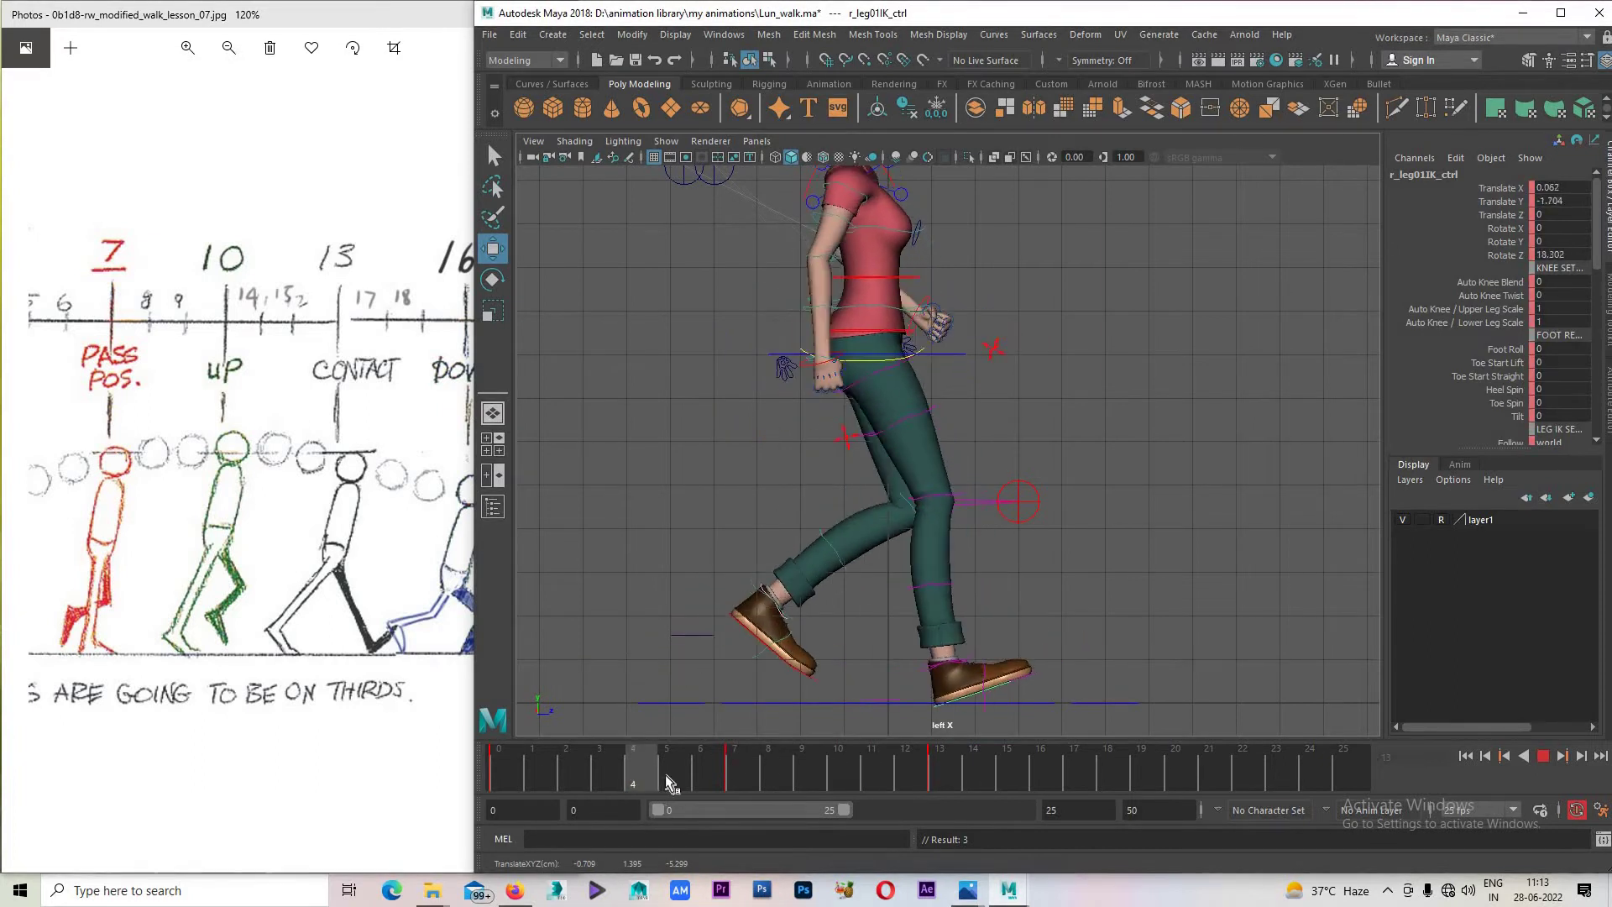
Select the hip control, play the walk through, stop at frame 13, and save Lun_walk.ma.
left_click(748, 777)
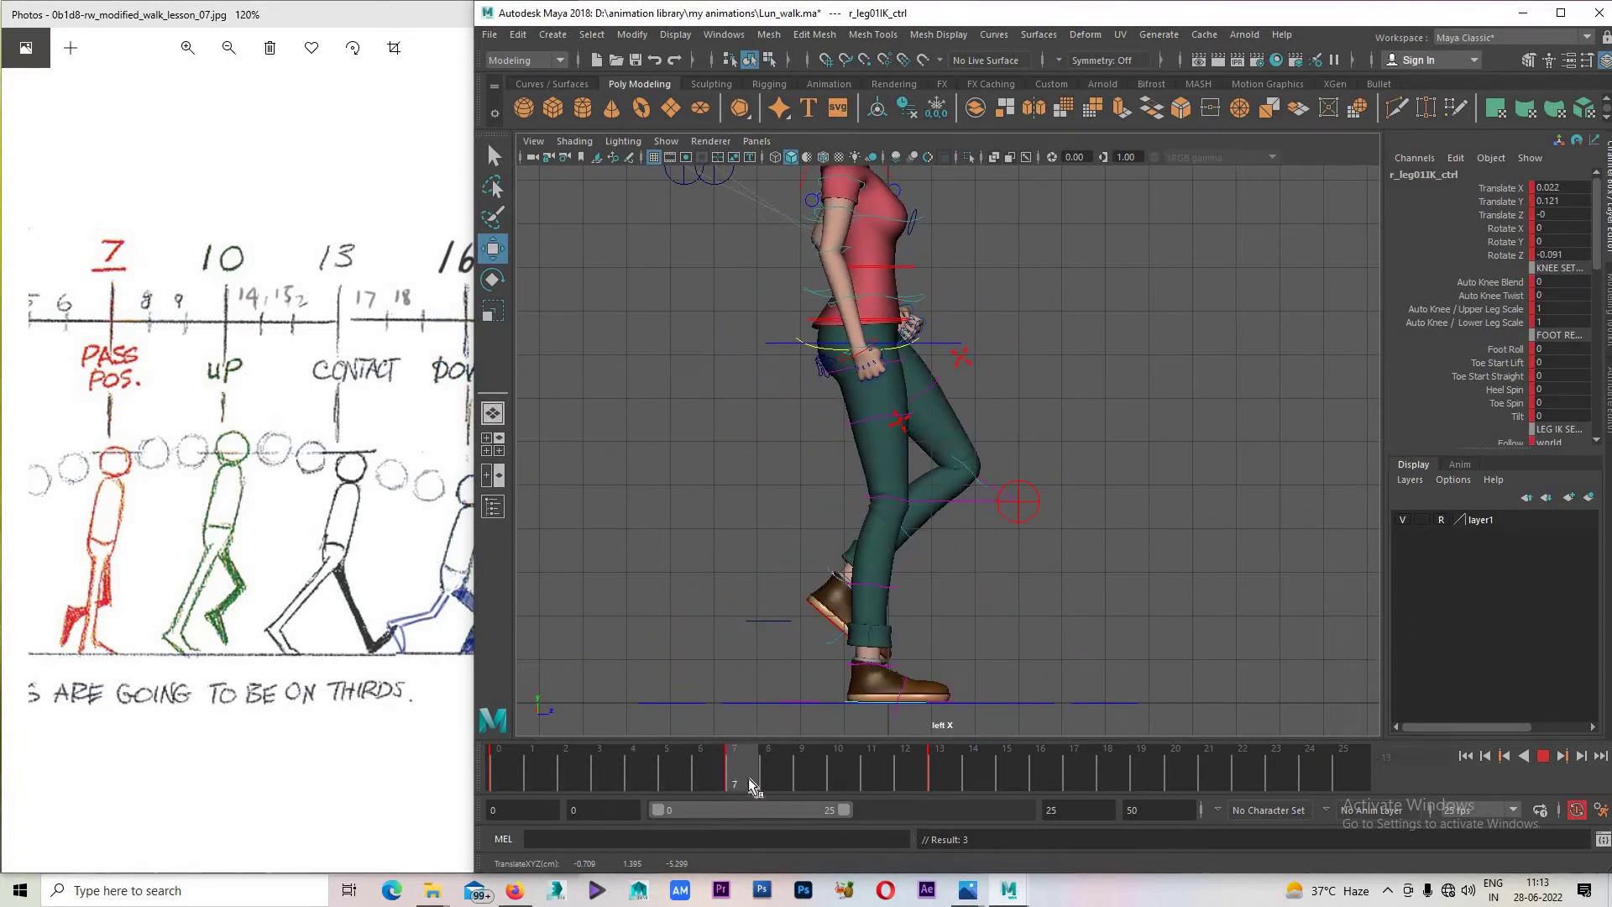
left_click(930, 350)
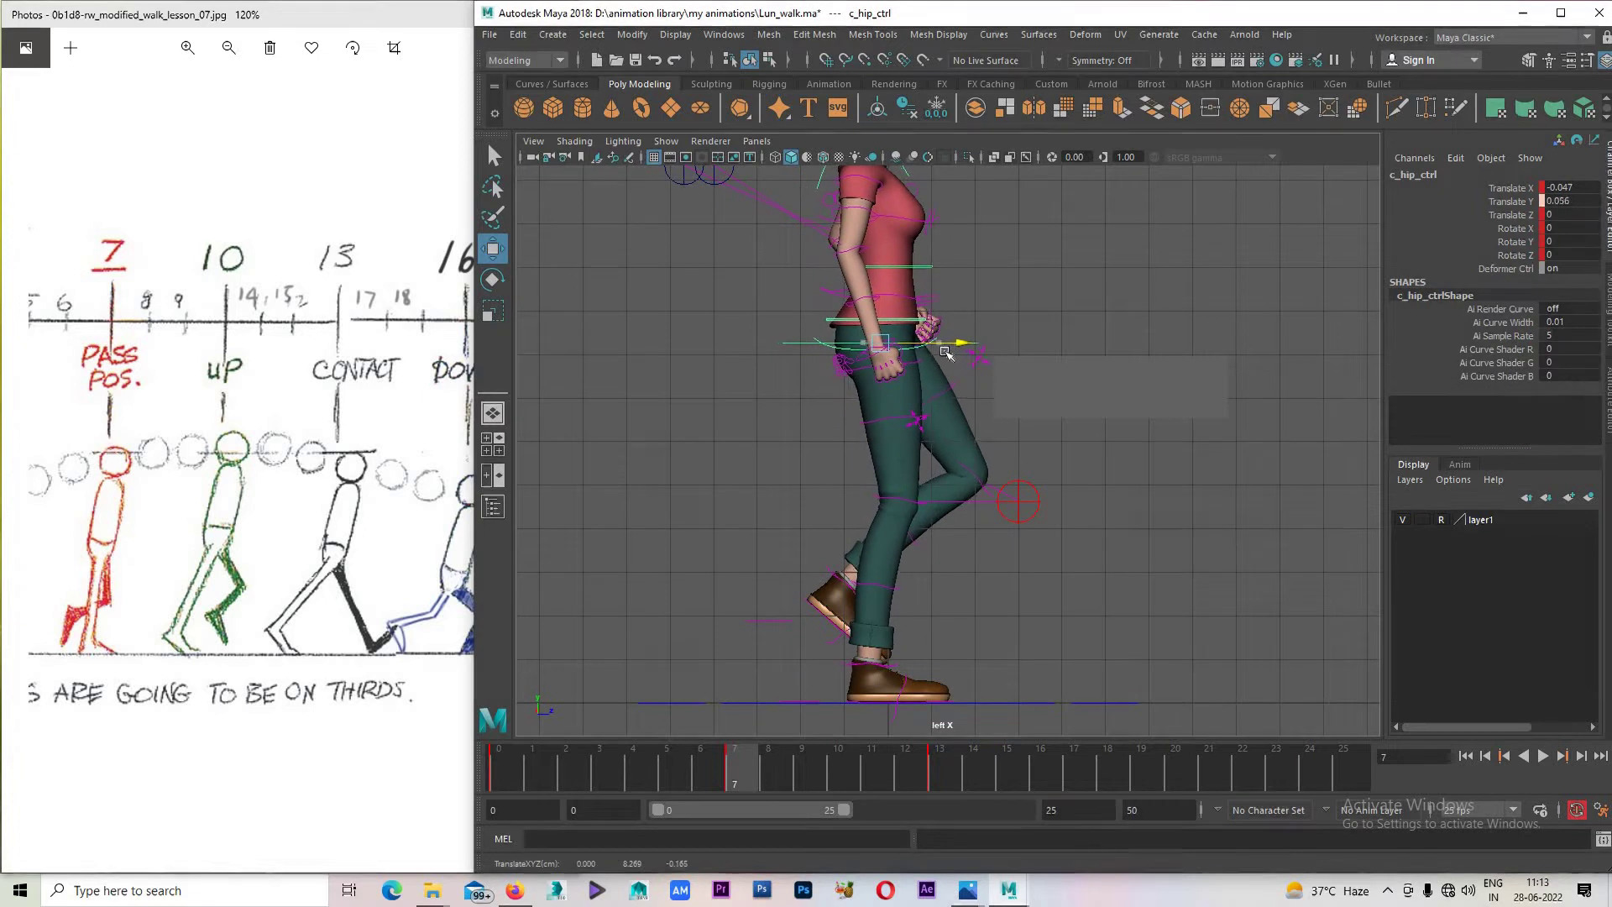
key("alt+v")
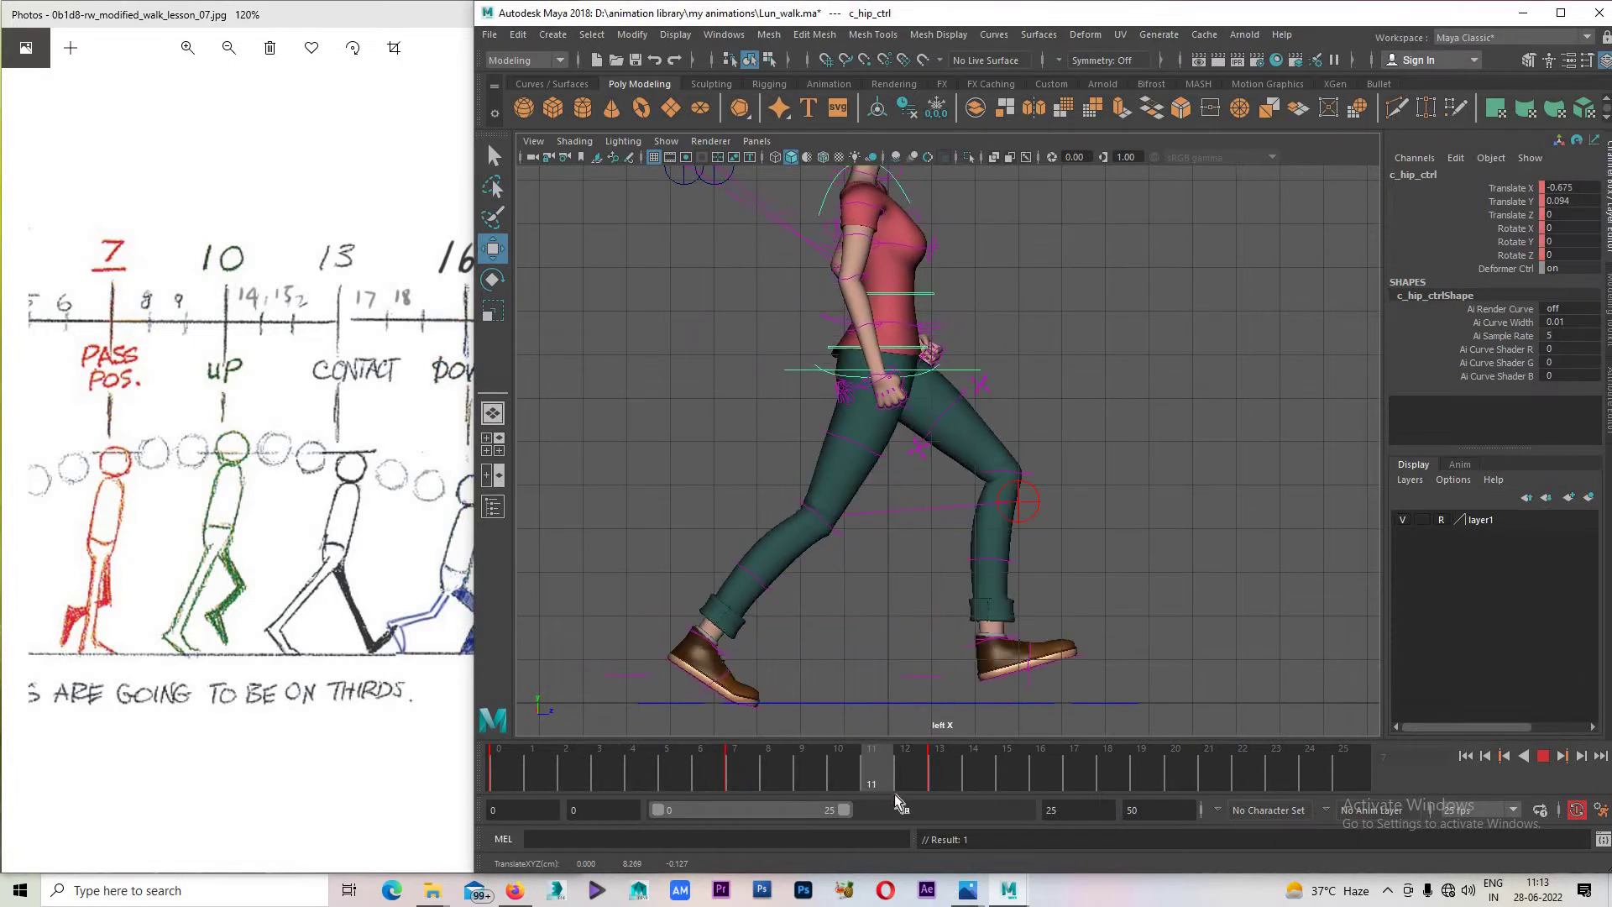
left_click(940, 789)
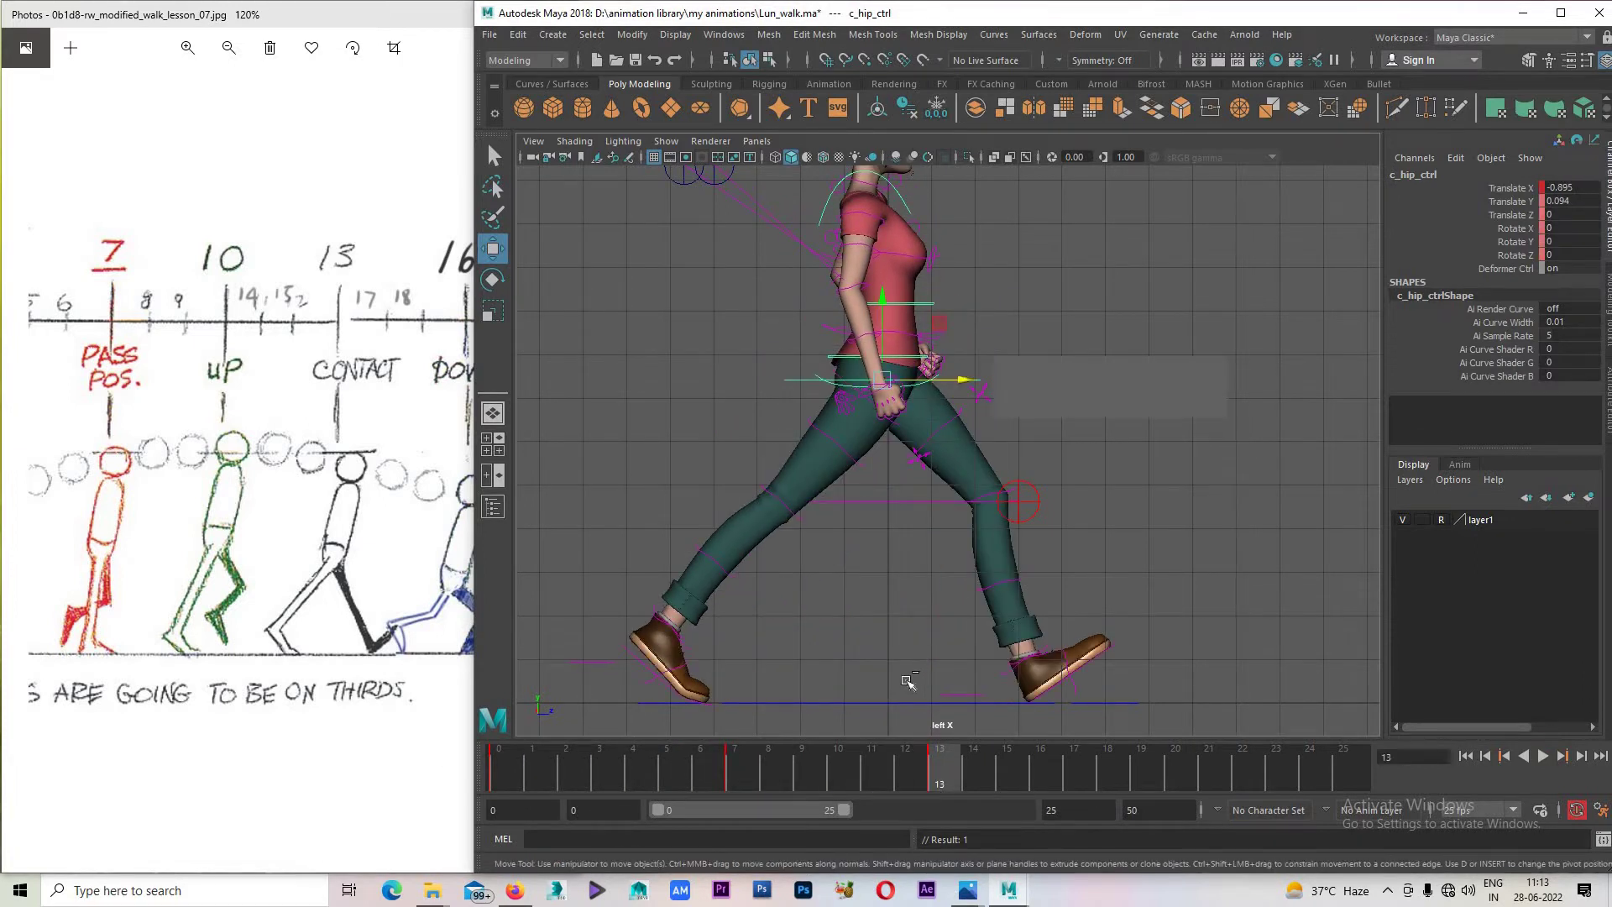
key("ctrl+s")
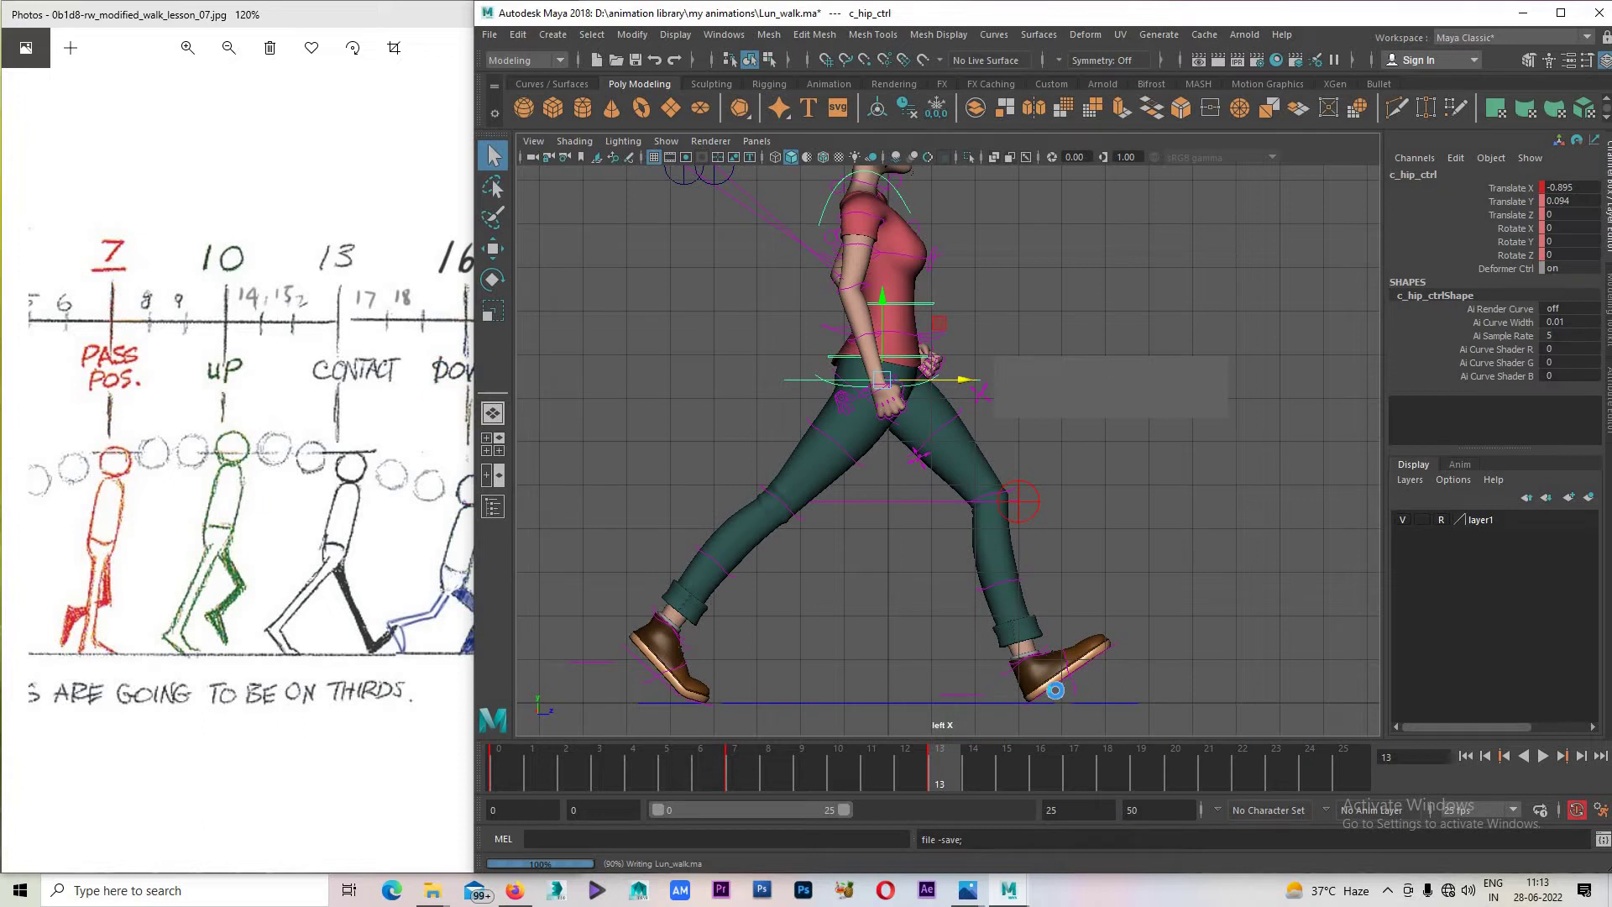
Raise the front foot control slightly at frame 13 and play back to check it.
key("w")
left_click(1054, 691)
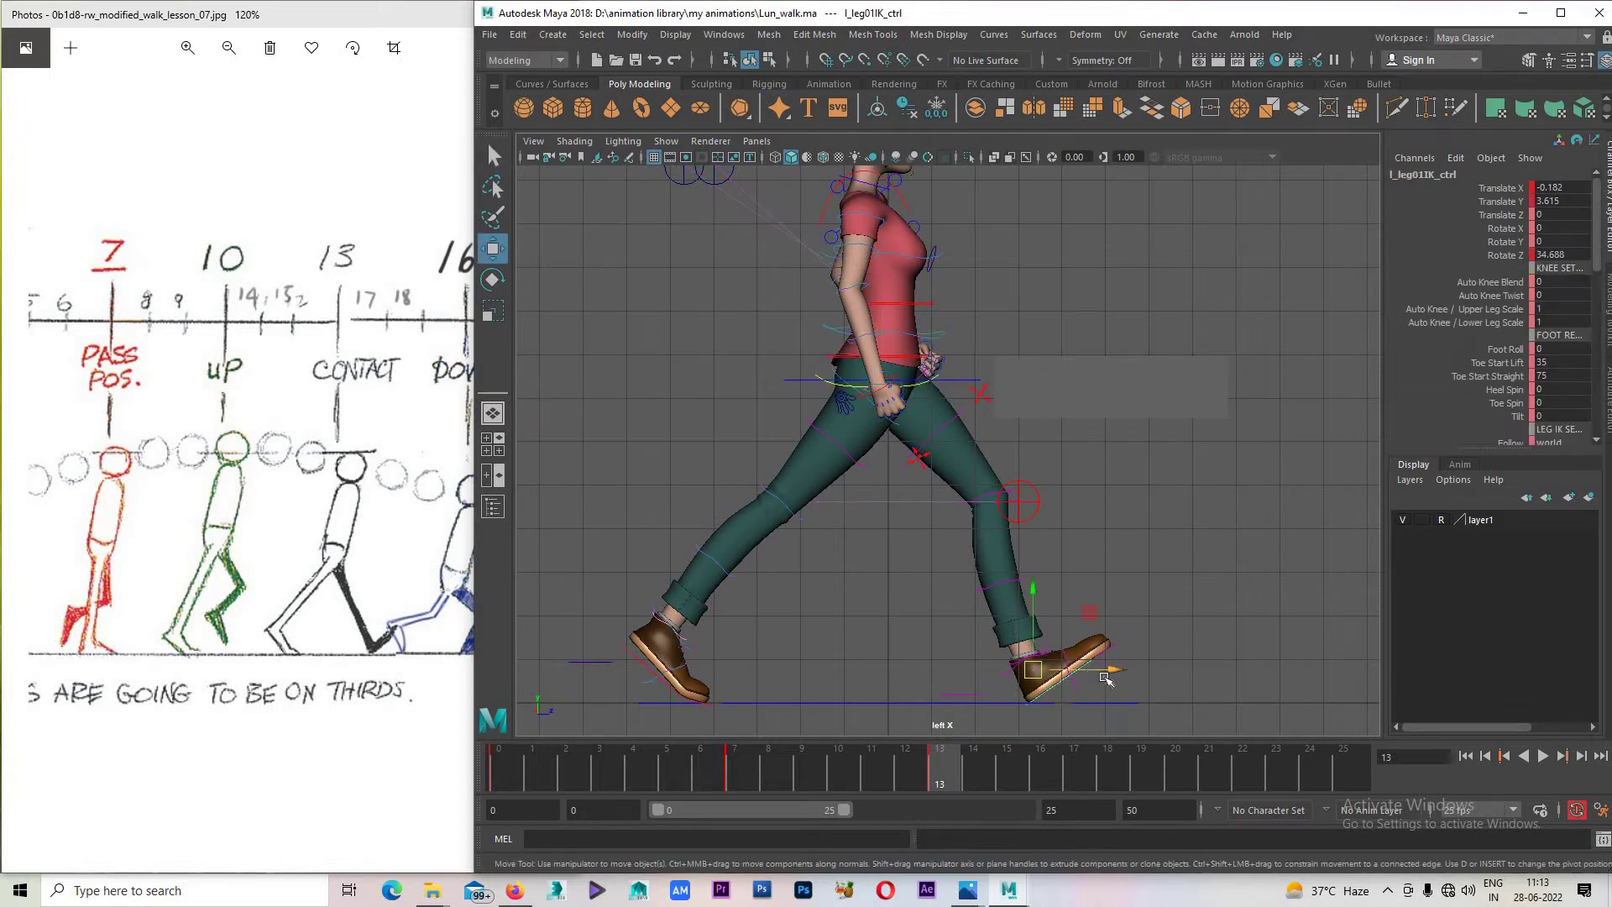
left_click_drag(1105, 678, 1046, 727)
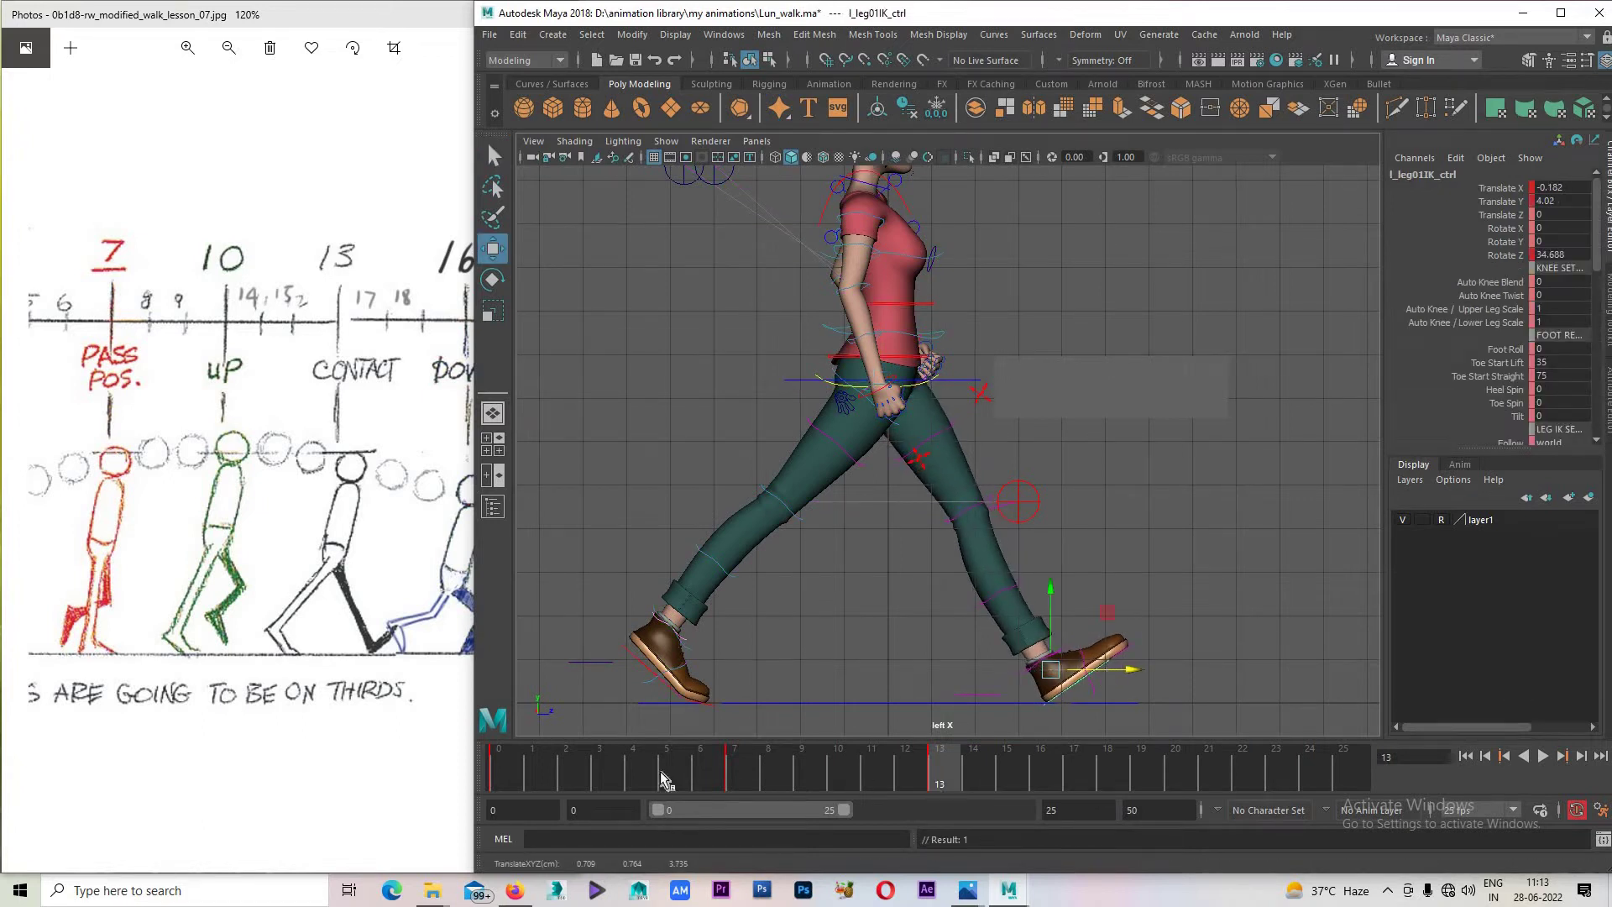
key("alt+v")
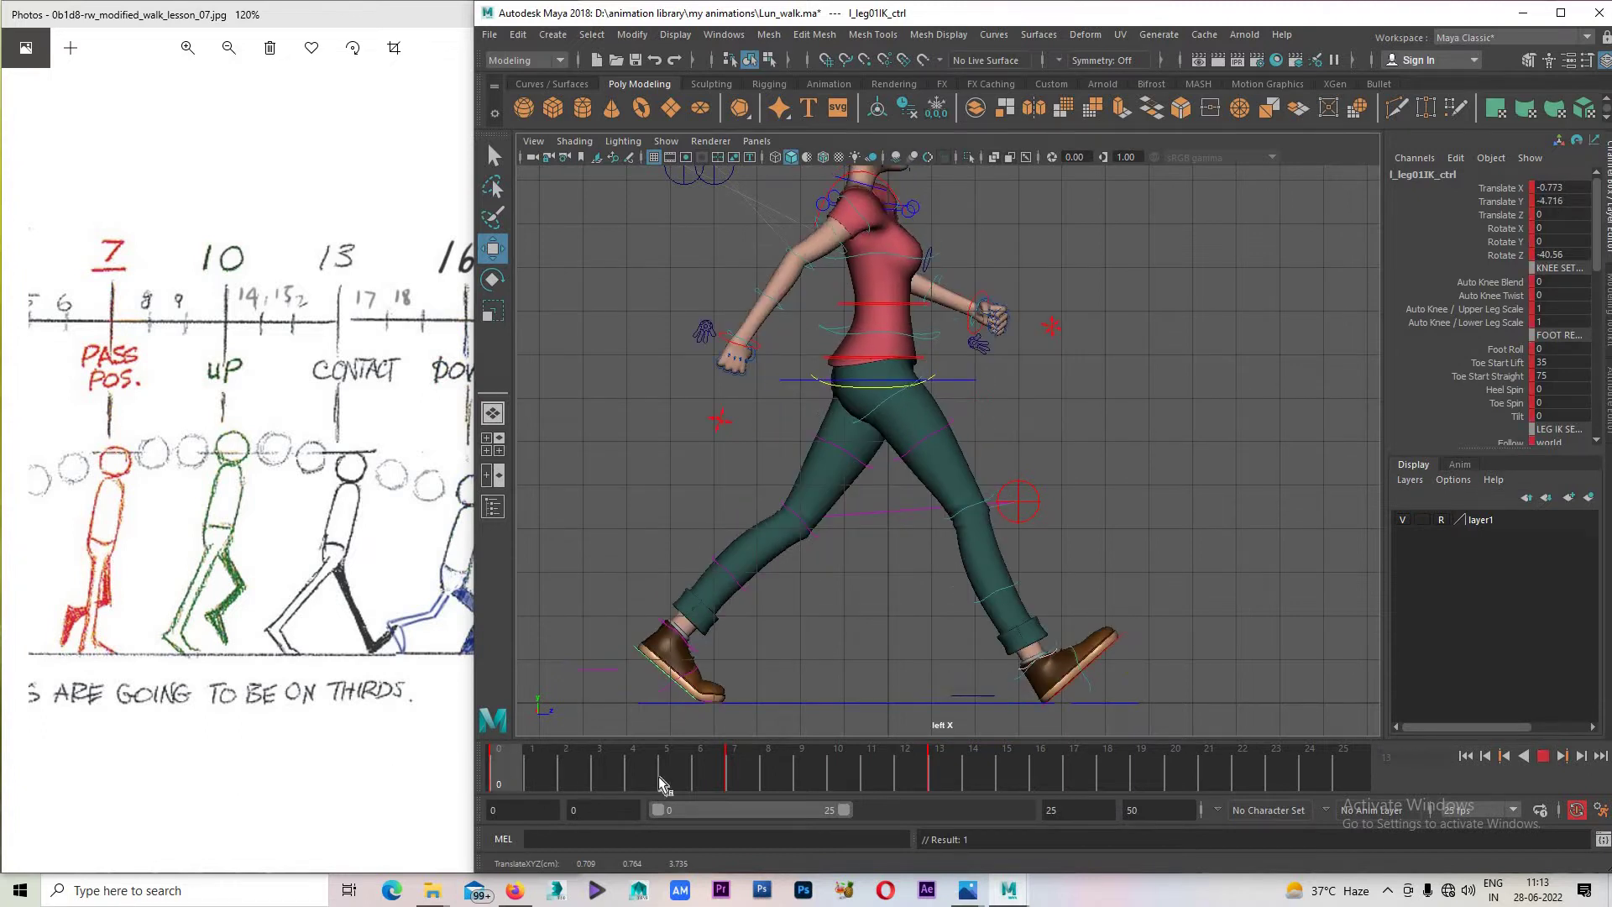
left_click(949, 784)
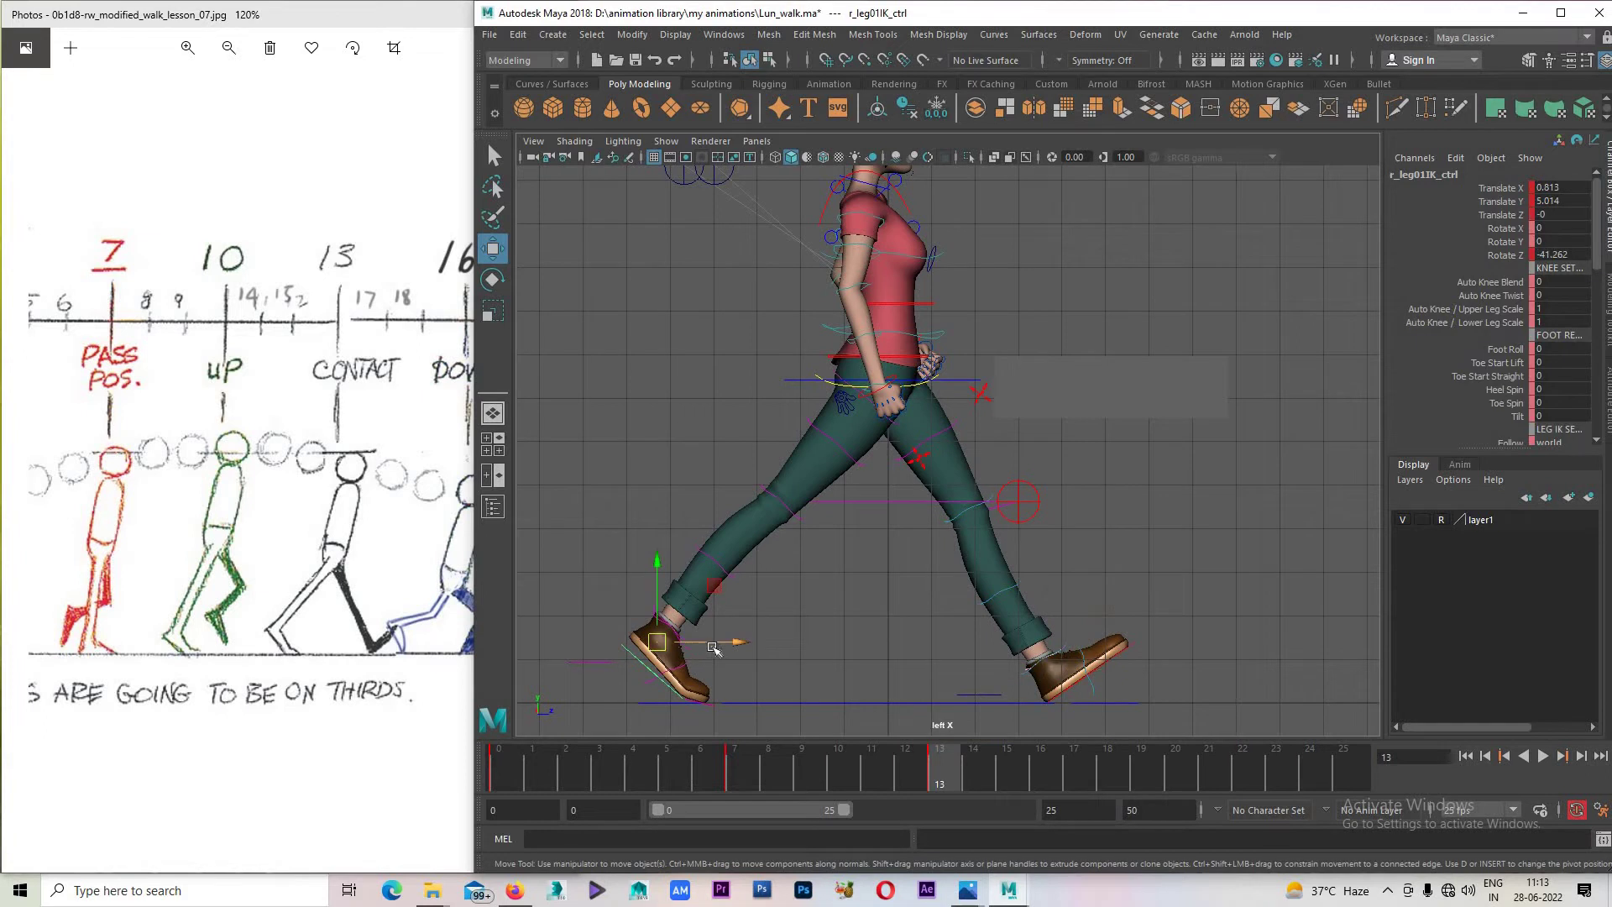
Lower the rear foot control to Y 4.589 and review the playback.
left_click_drag(712, 648, 729, 655)
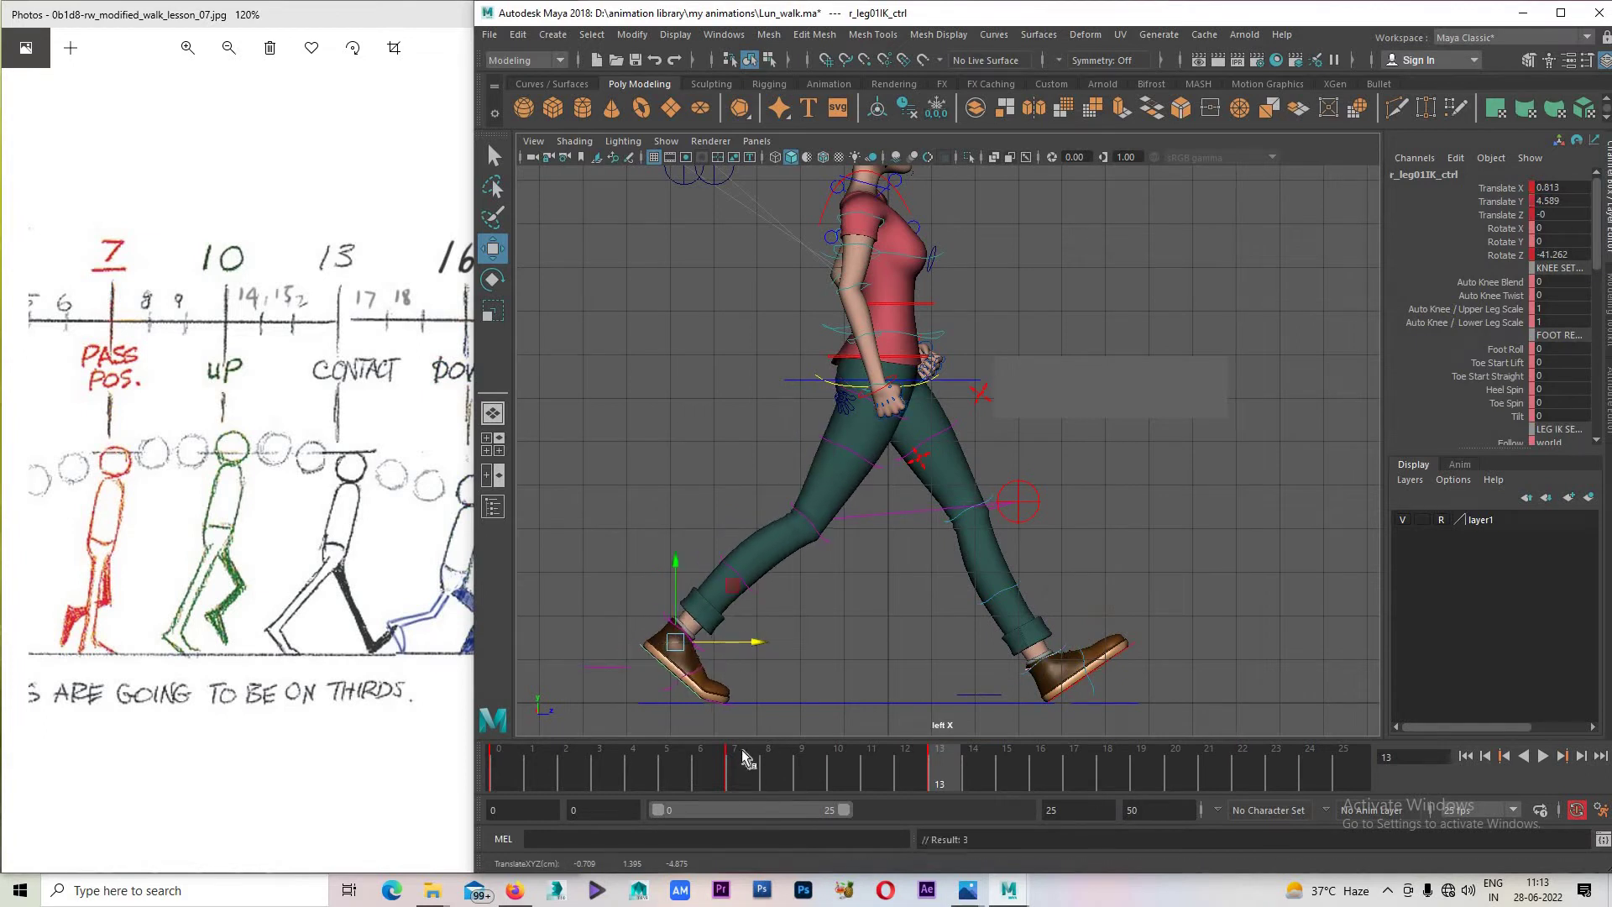
key("alt+v")
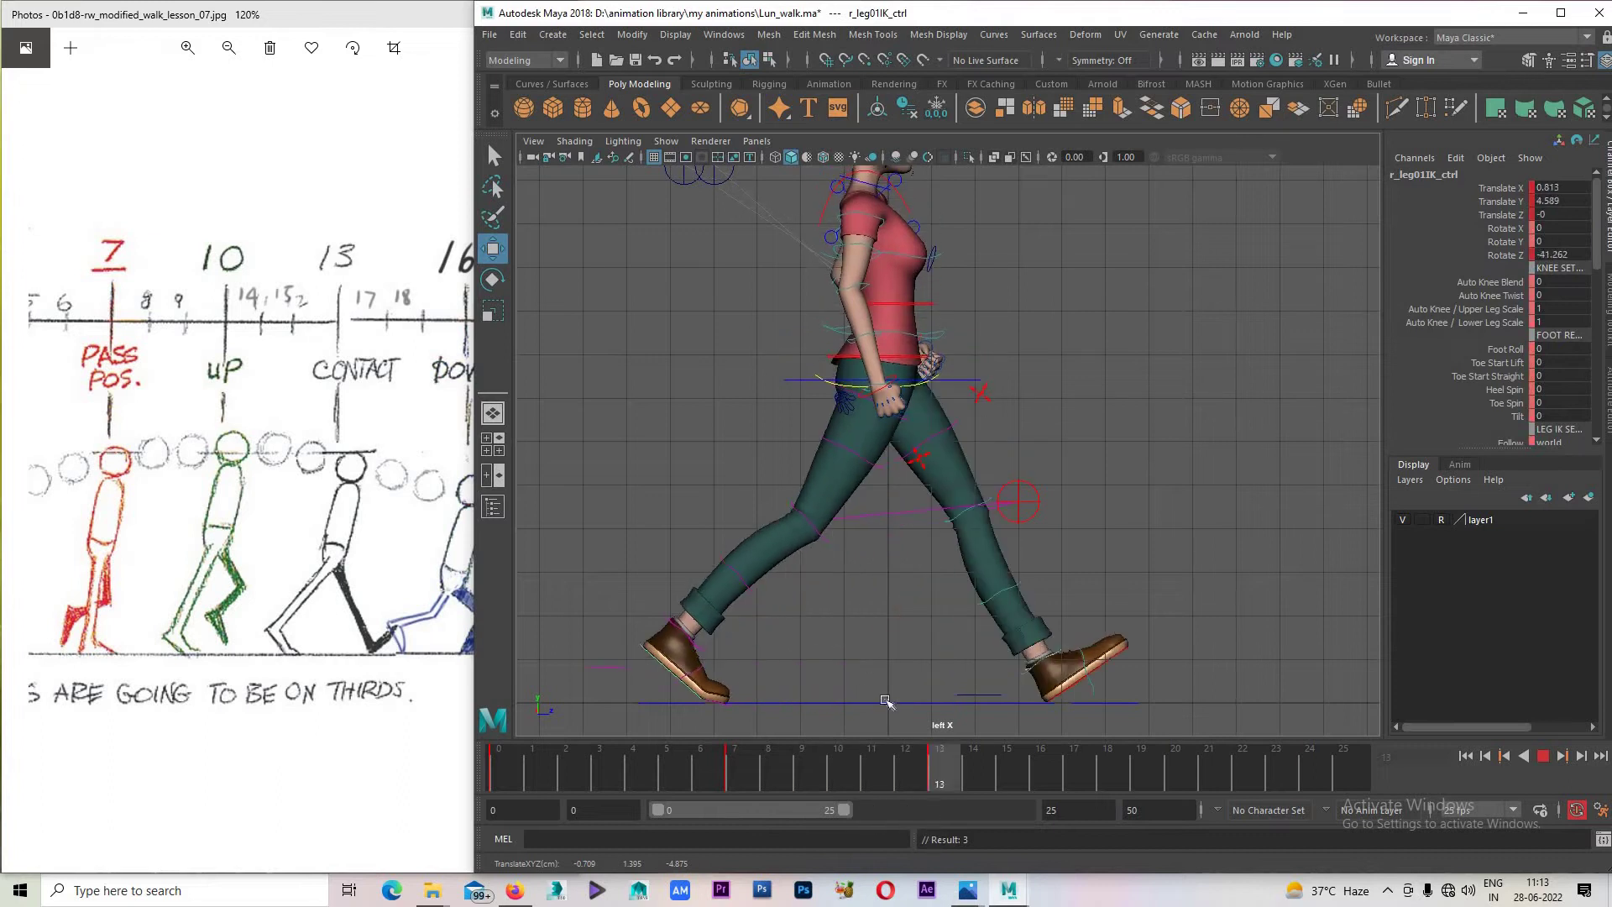
key("alt+v")
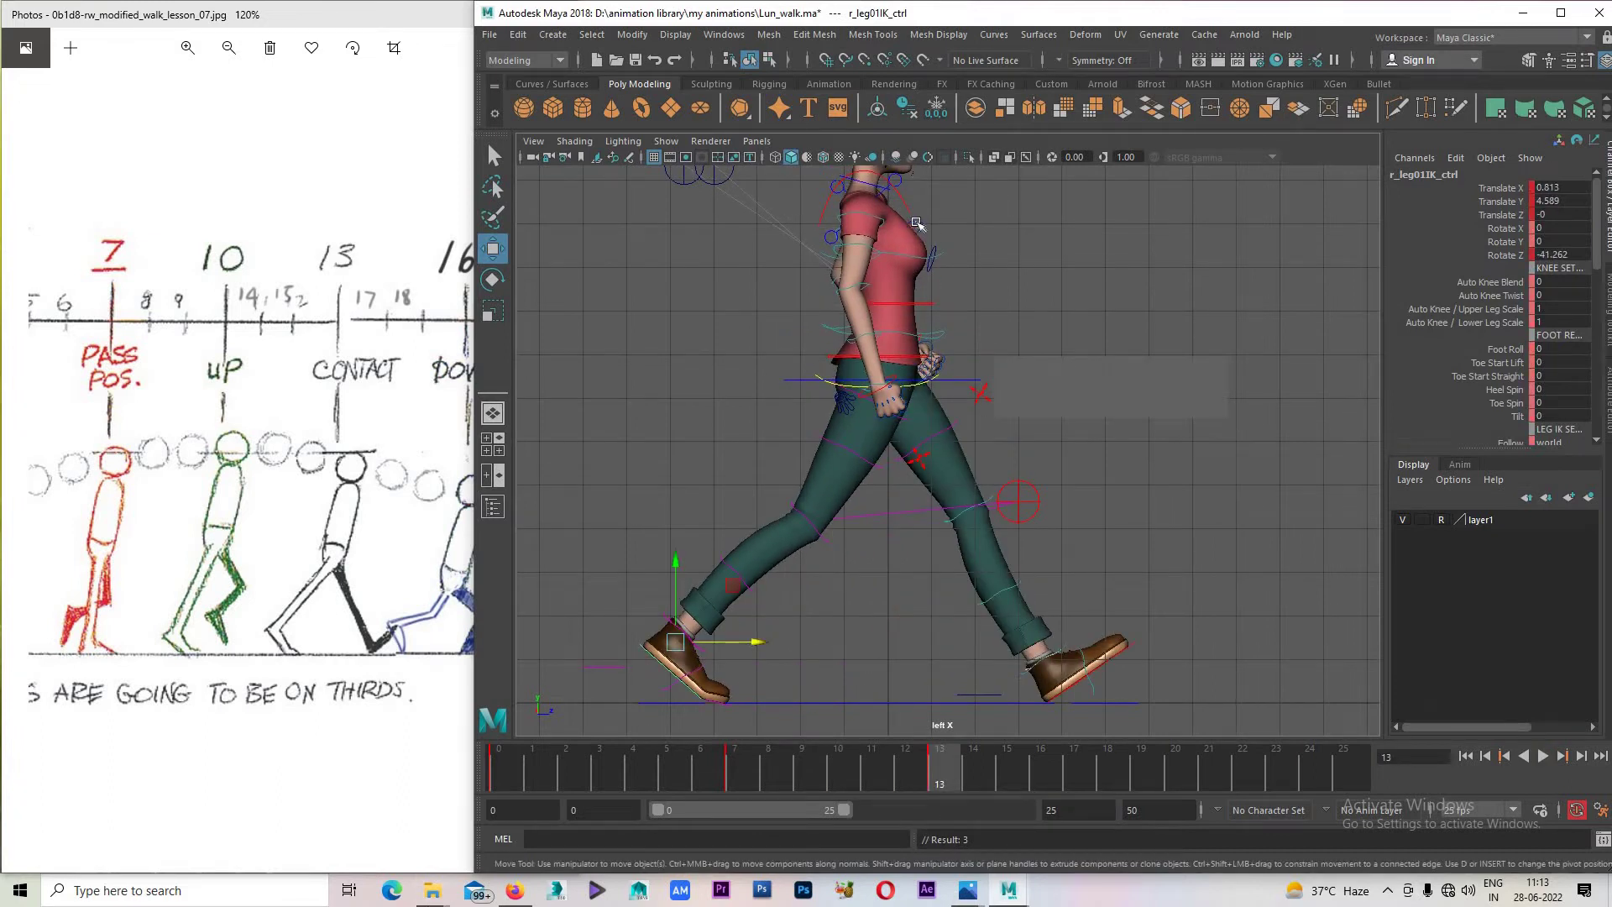
left_click(920, 225)
key("e")
left_click_drag(1169, 487, 985, 261, "alt")
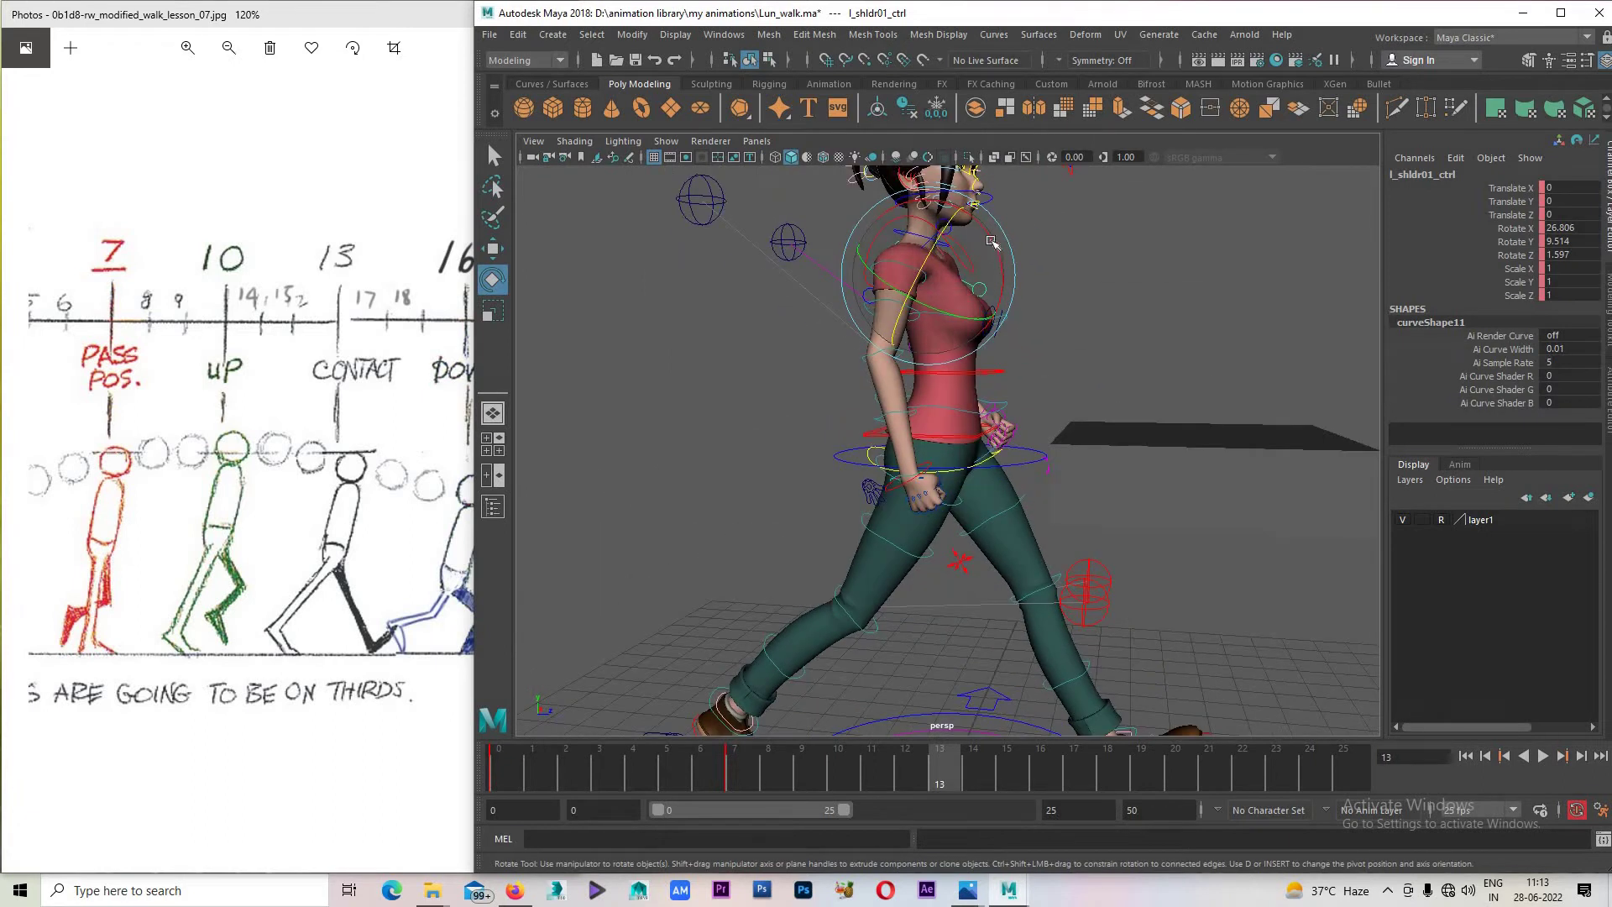
Try rotating the right shoulder control, then undo the rotation.
left_click(945, 241)
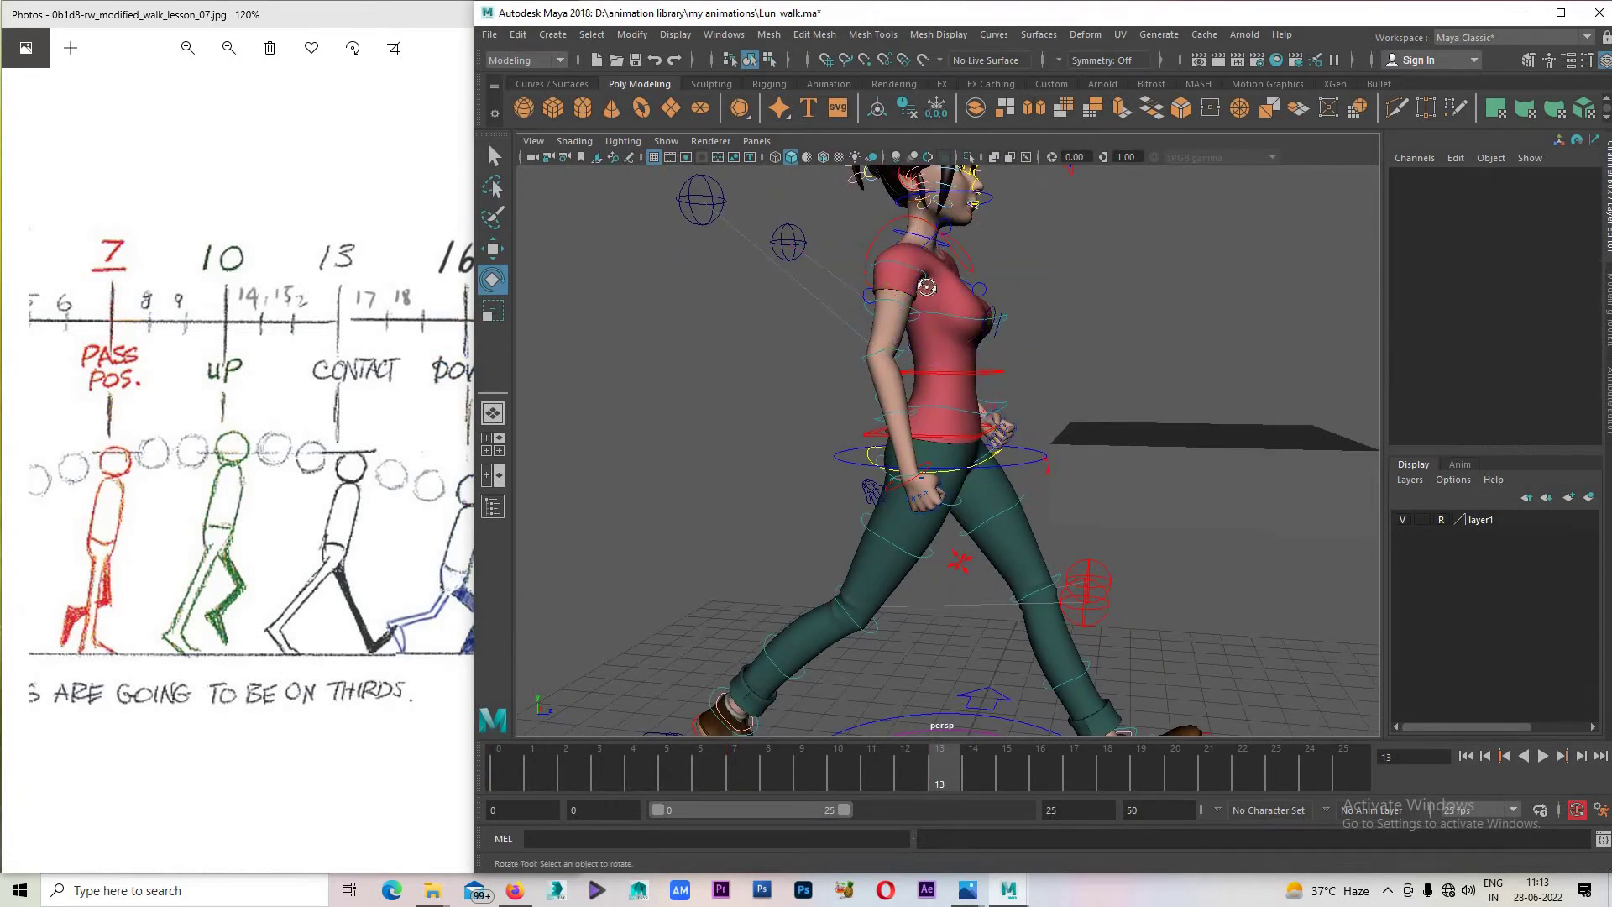
mouse_move(926, 287)
left_mouse_down("alt")
mouse_move(1007, 269)
mouse_move(976, 298)
mouse_move(1032, 299)
left_mouse_up("alt")
left_click(1043, 263)
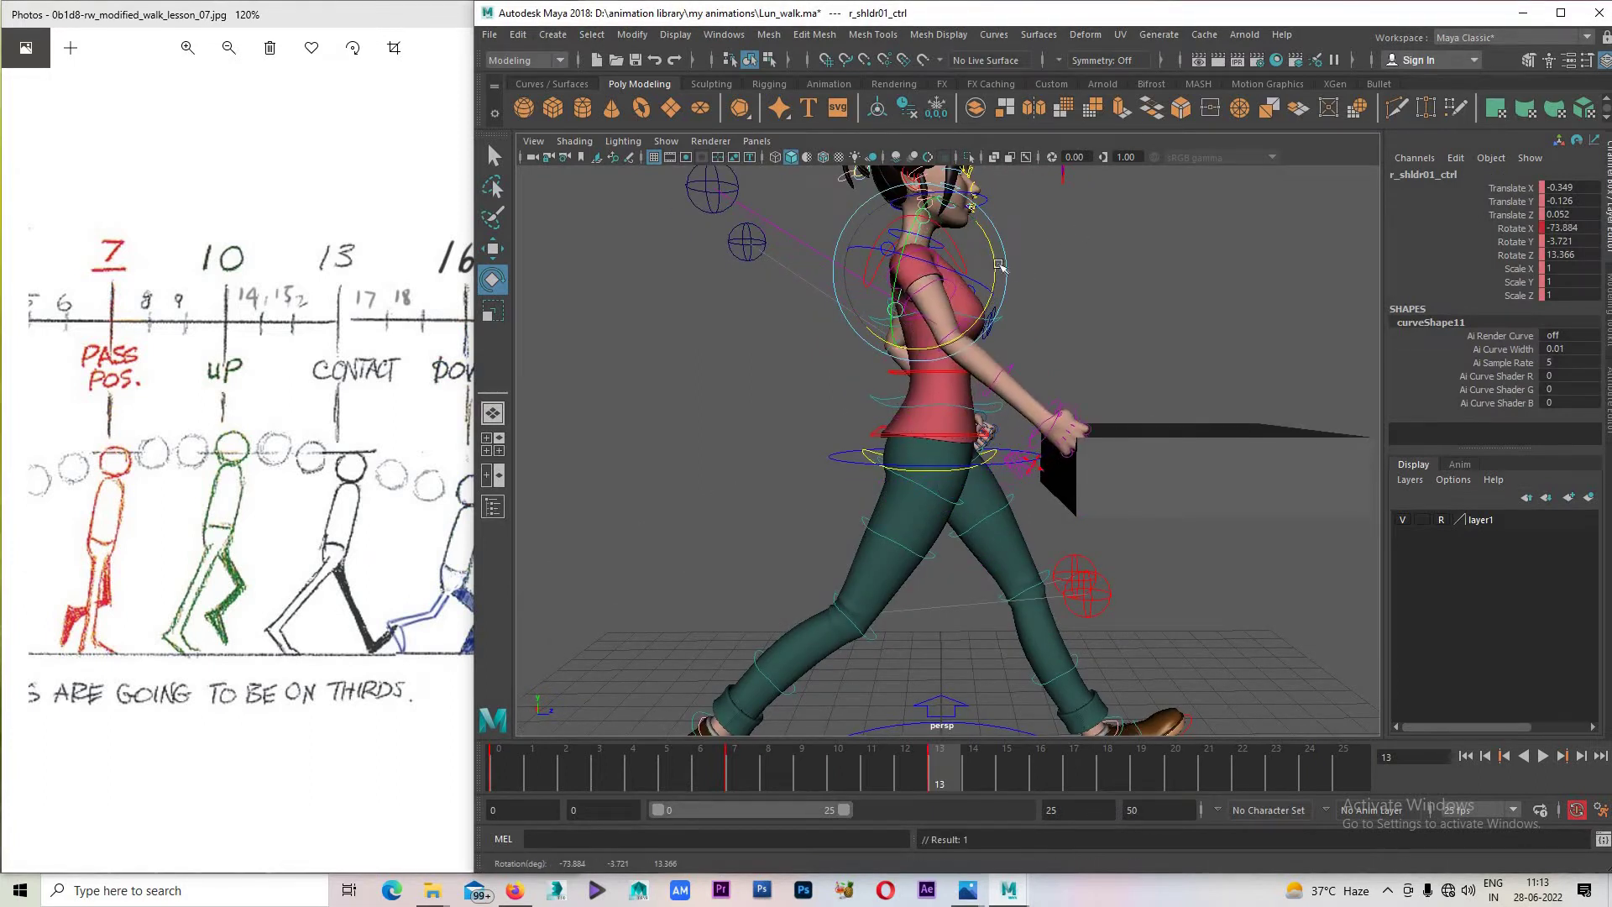
mouse_move(999, 239)
left_mouse_down()
mouse_move(1012, 260)
mouse_move(946, 285)
mouse_move(941, 241)
mouse_move(914, 335)
mouse_move(945, 319)
mouse_move(1005, 504)
left_mouse_up()
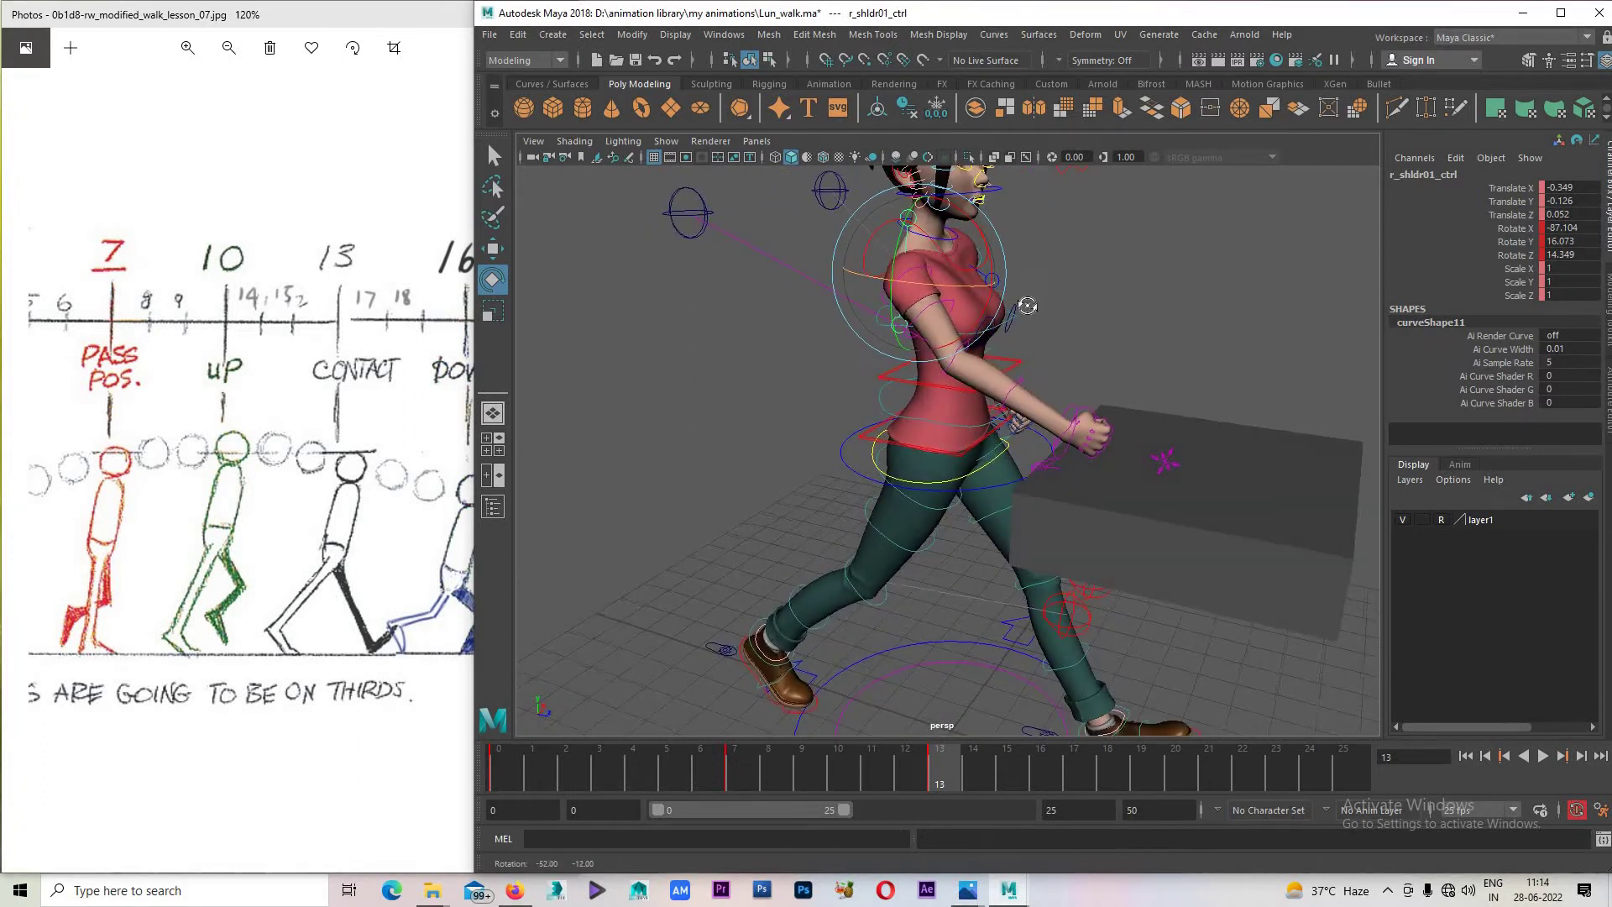
key("ctrl+z")
key("ctrl+z")
key("ctrl+z")
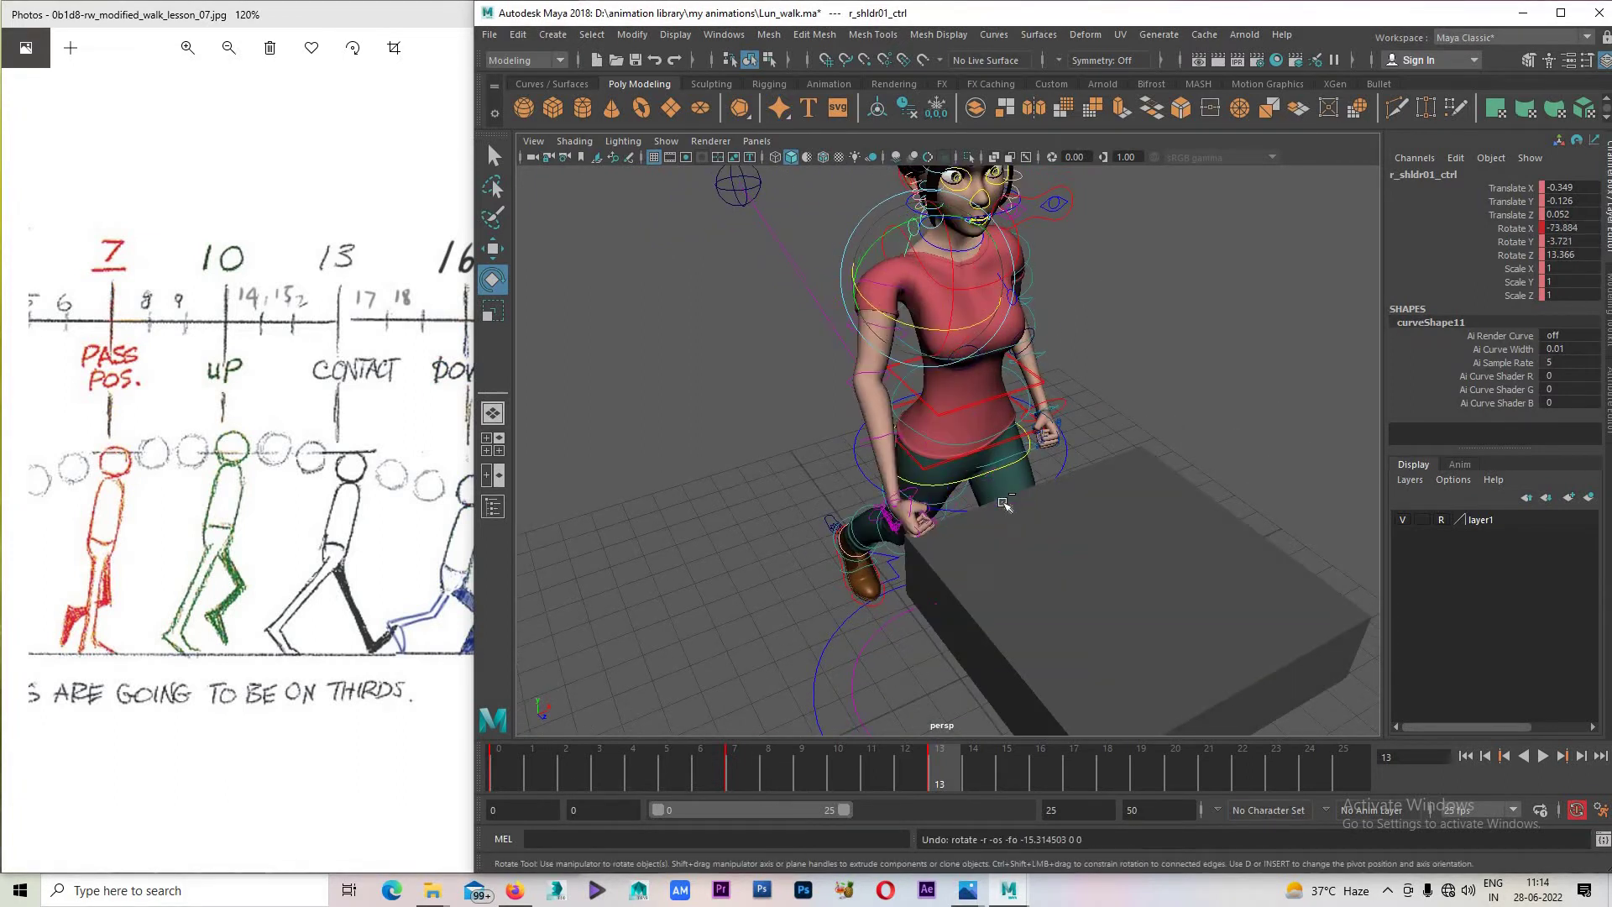
key("ctrl+z")
At frame 0, switch both wristArm03IK_ctrl Follow attributes from shoulder to world.
left_click(499, 765)
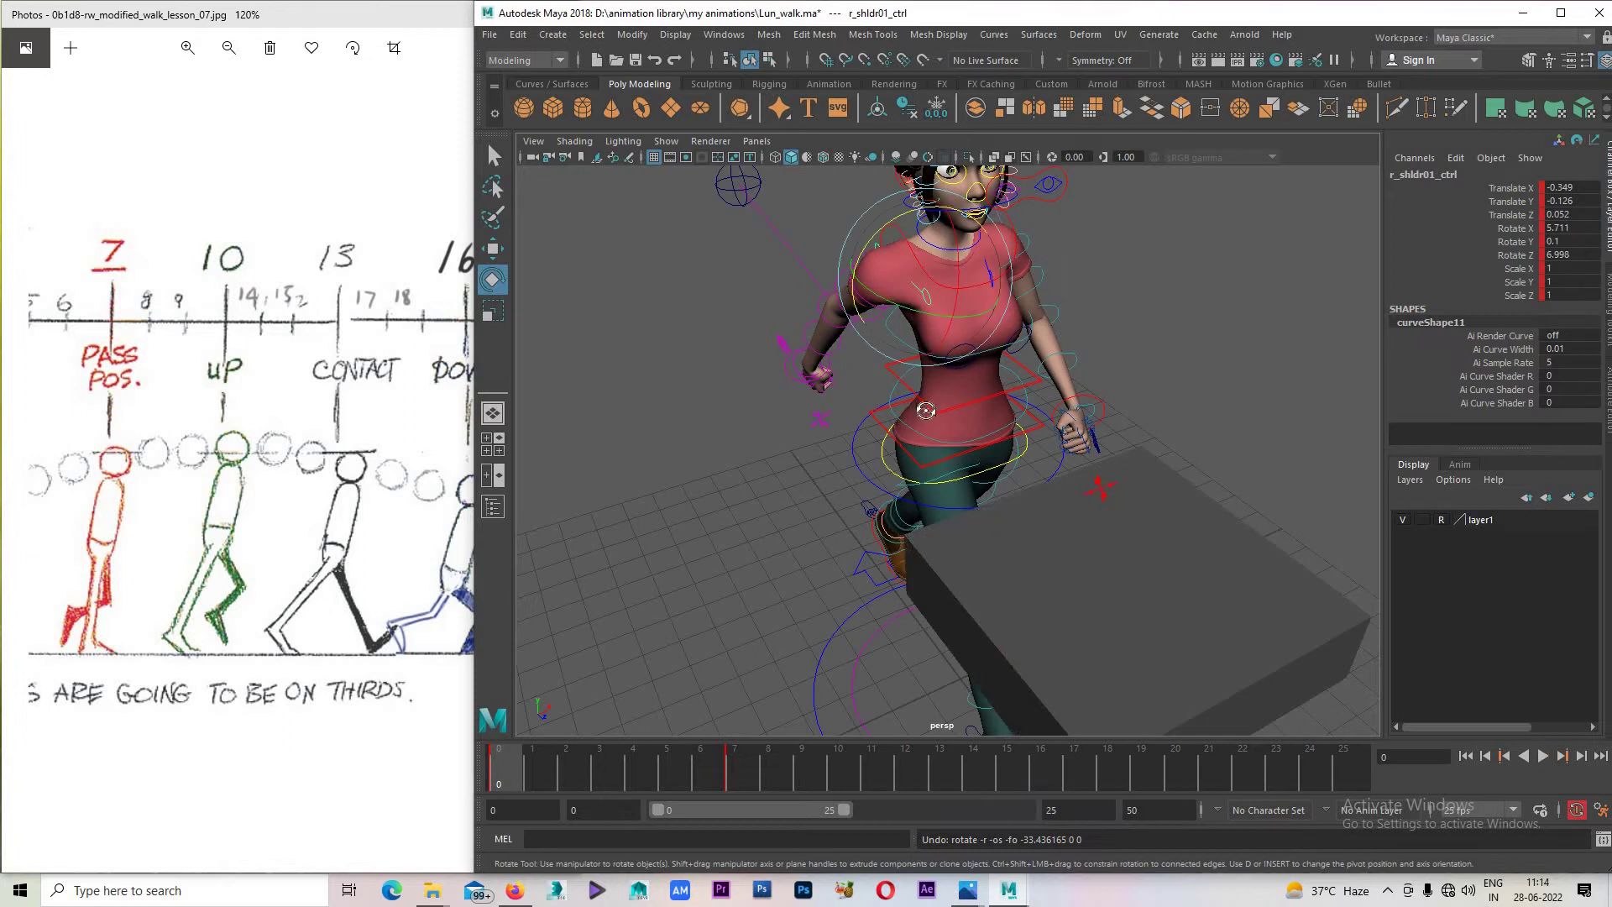
left_click_drag(923, 504, 1217, 470, "alt")
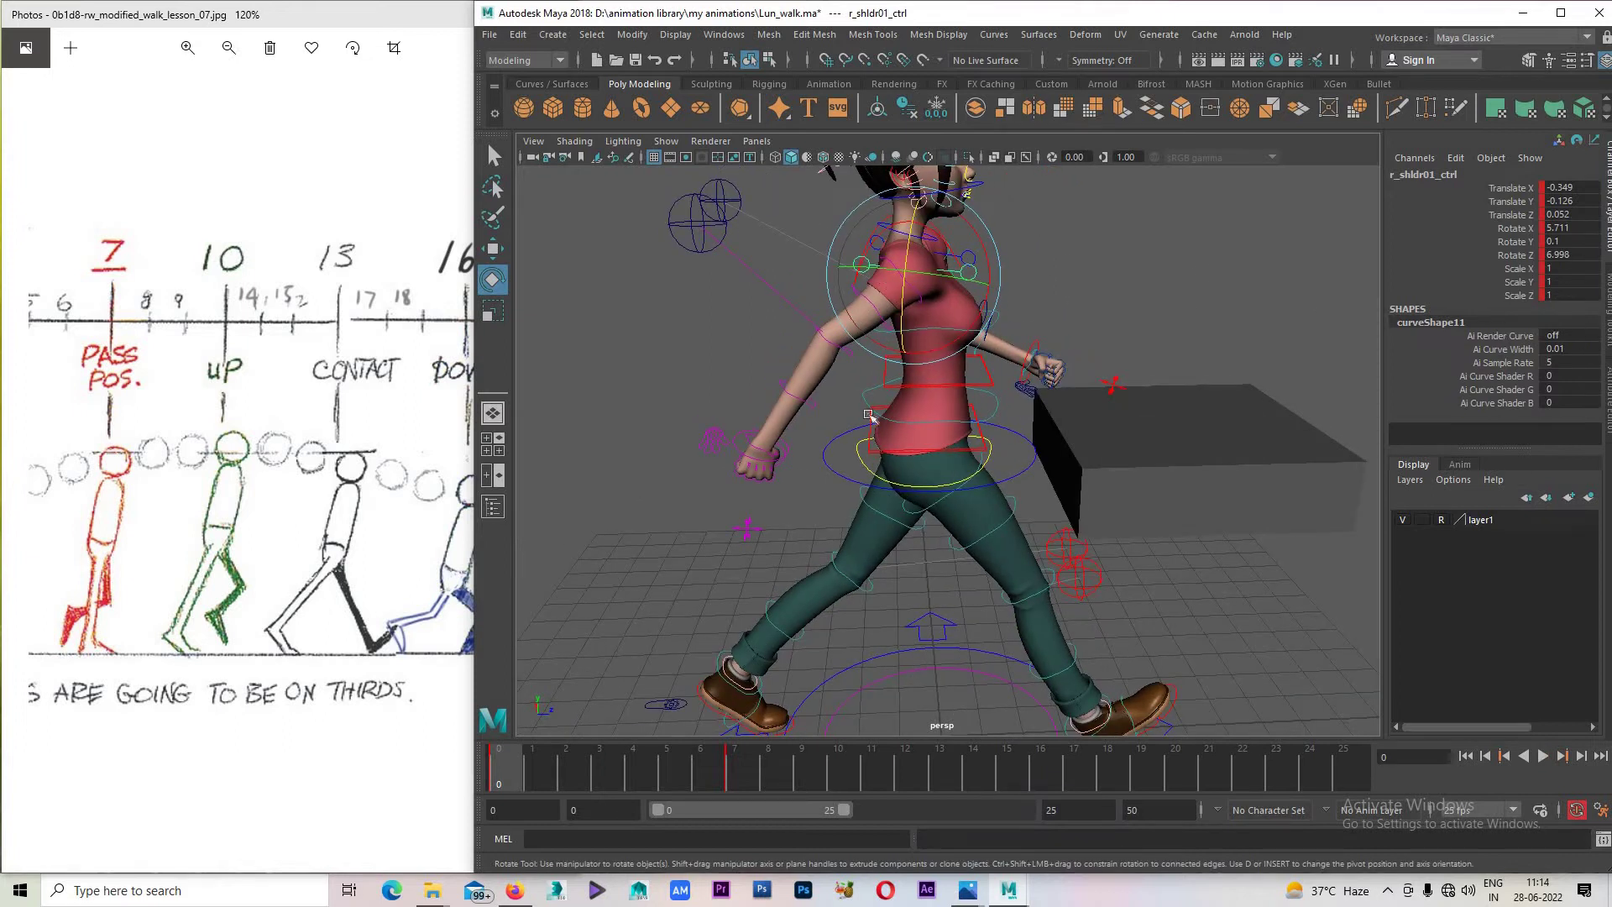
left_click(739, 456)
left_click(713, 439)
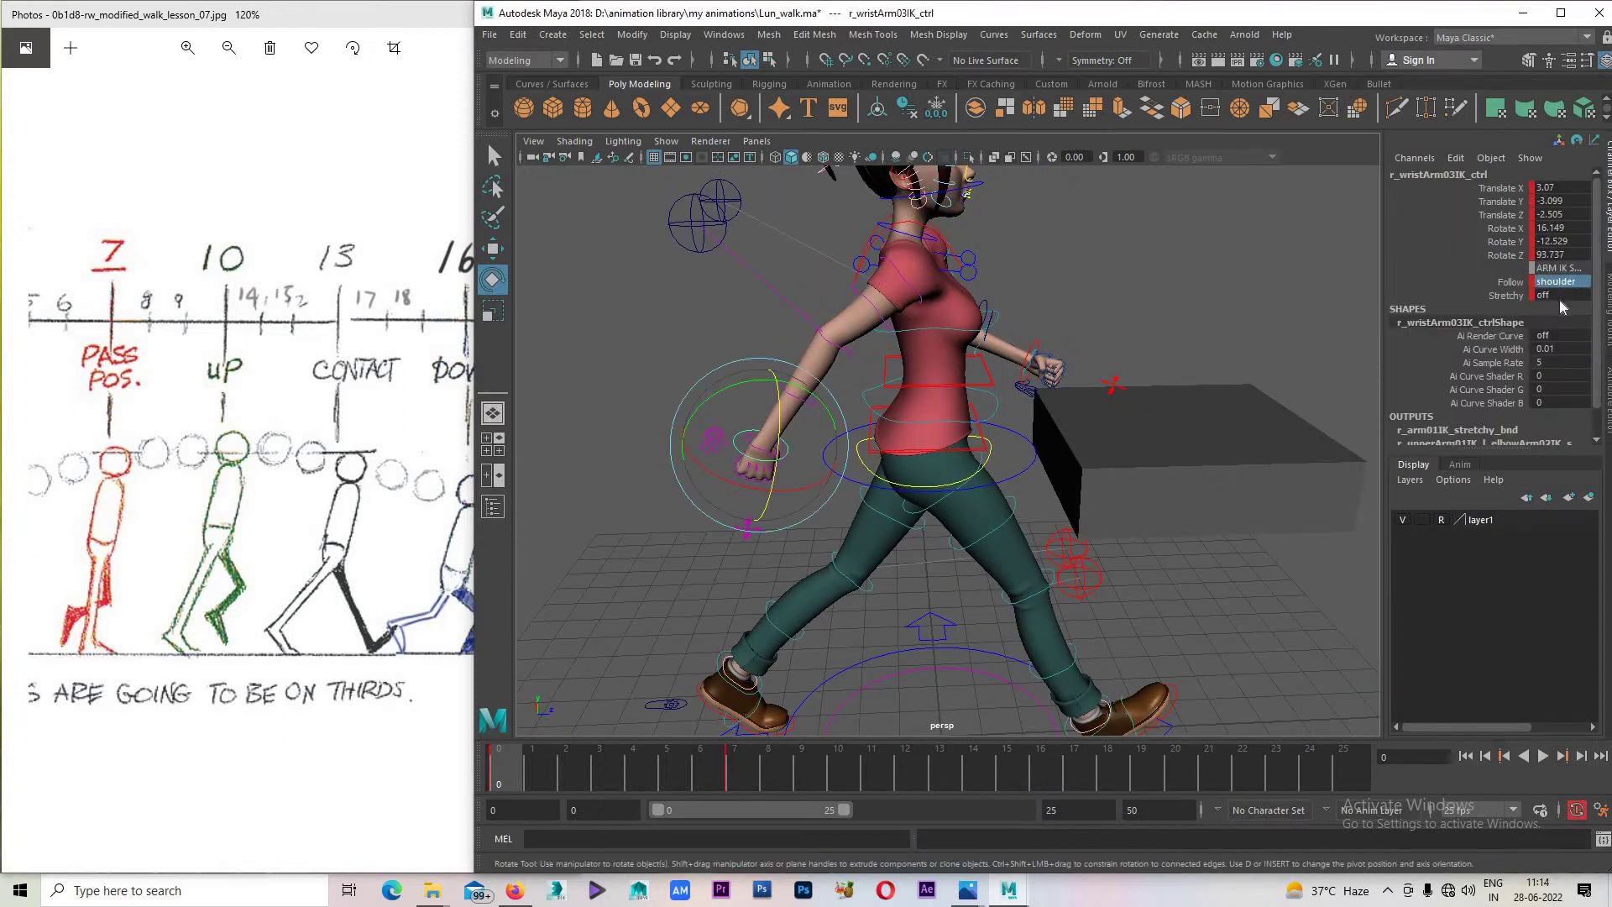
left_click(1560, 283)
left_click(1553, 312)
left_click_drag(966, 395, 1100, 386, "alt")
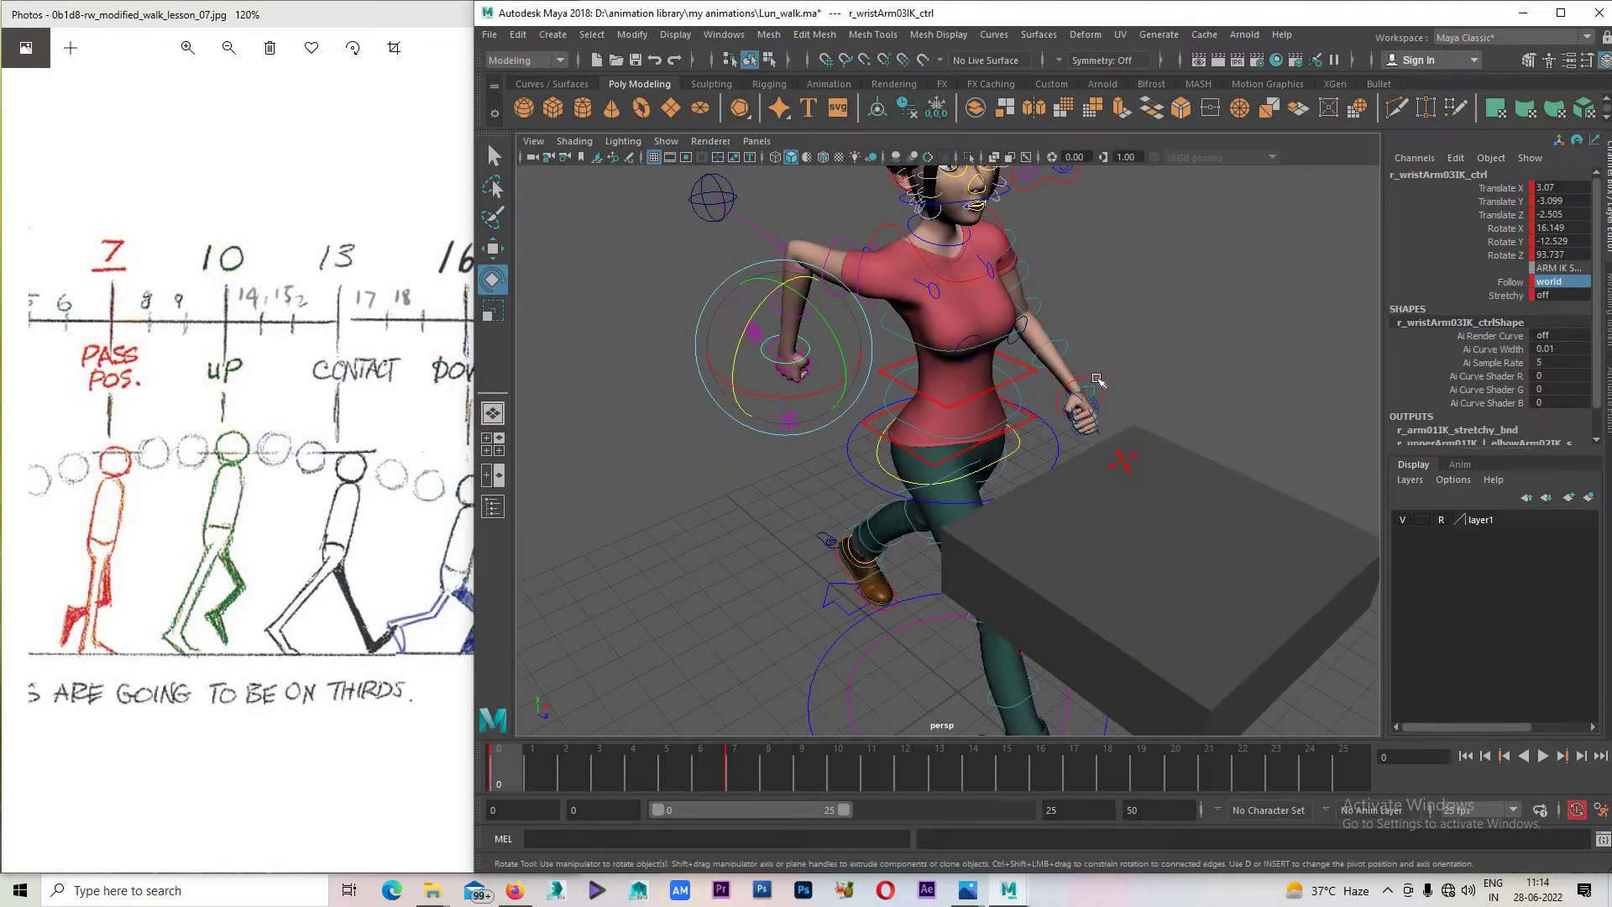
left_click(1097, 380)
left_click(1559, 282)
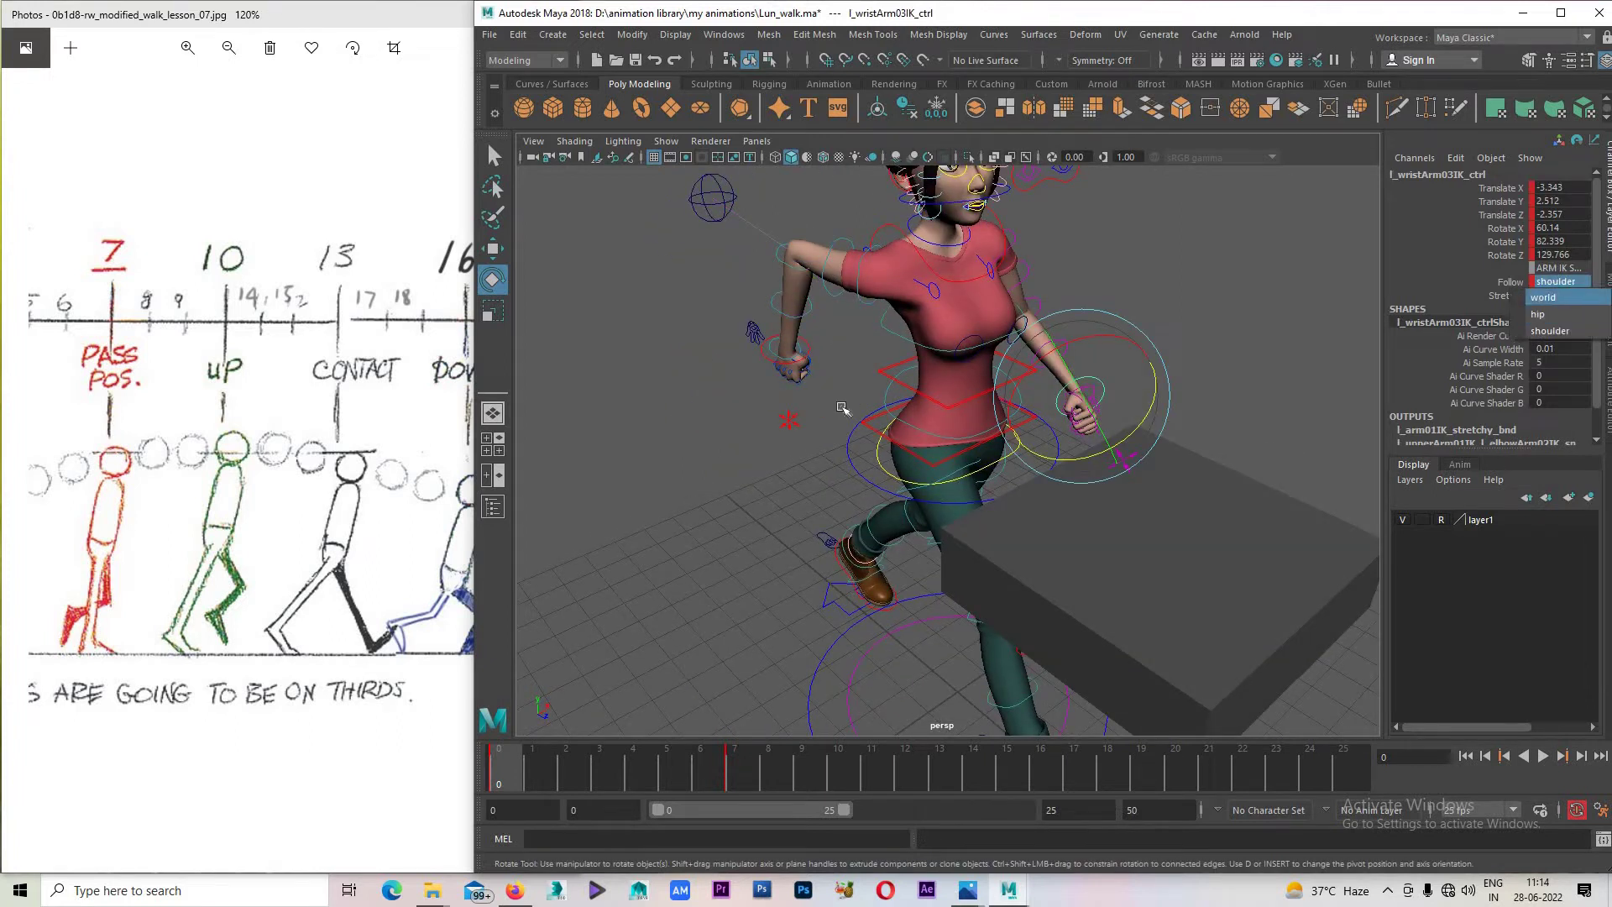
key("Return")
mouse_move(842, 408)
left_mouse_down("alt")
mouse_move(771, 492)
mouse_move(955, 291)
left_mouse_up("alt")
At frame 0, move the left hand vertically and rotate its wrist to turn it.
key("w")
key("space")
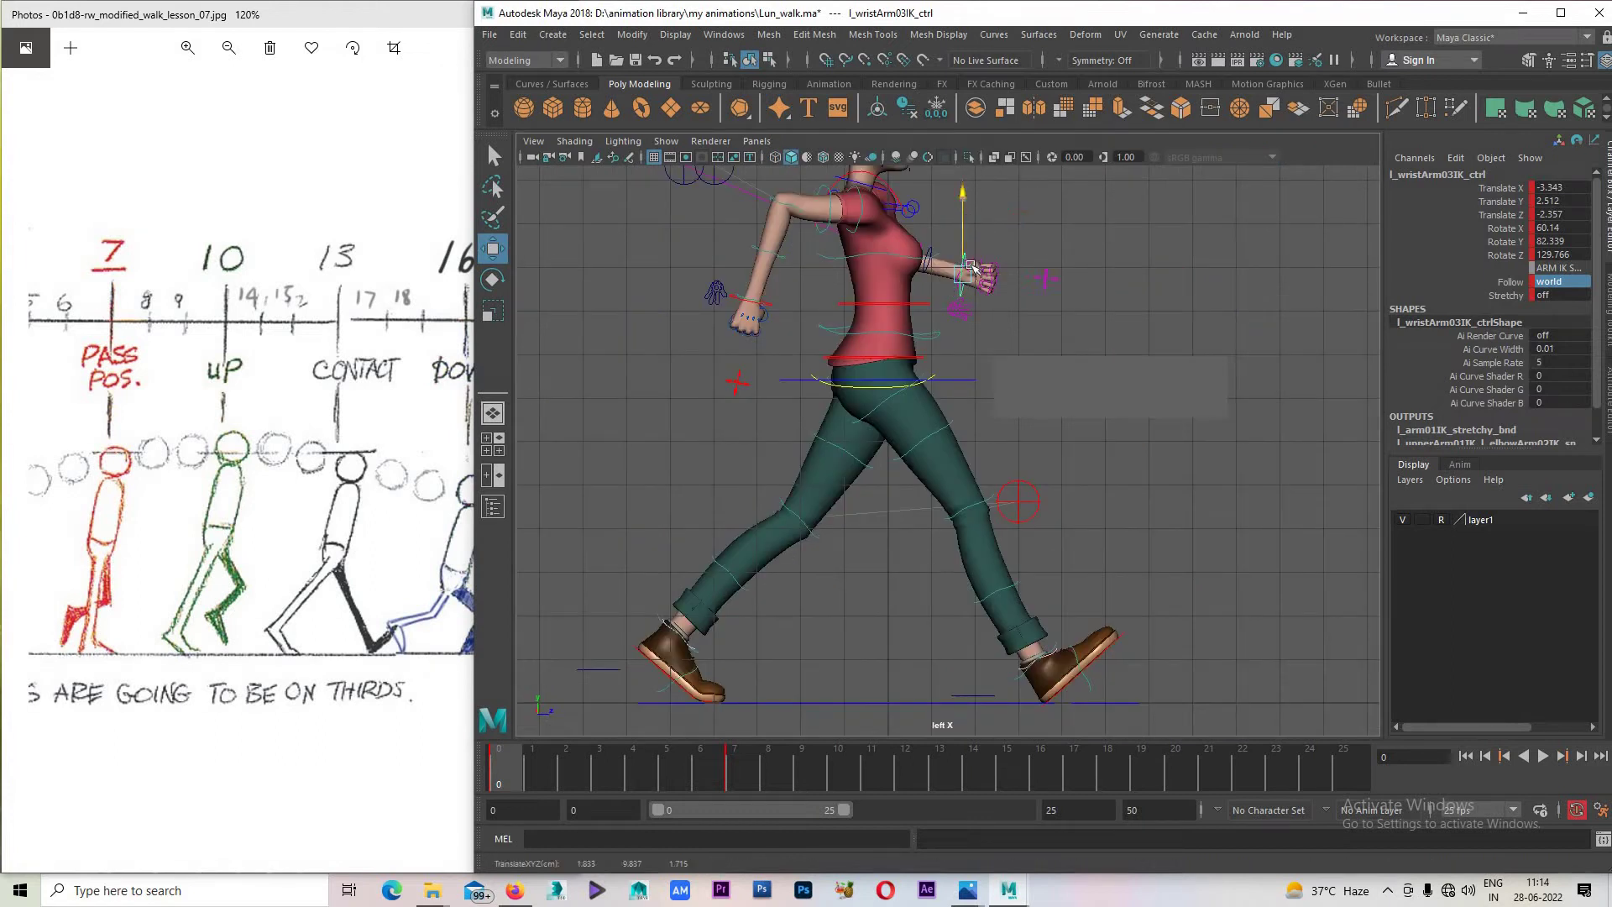
mouse_move(962, 220)
left_mouse_down()
mouse_move(970, 293)
mouse_move(1038, 339)
left_mouse_up()
key("e")
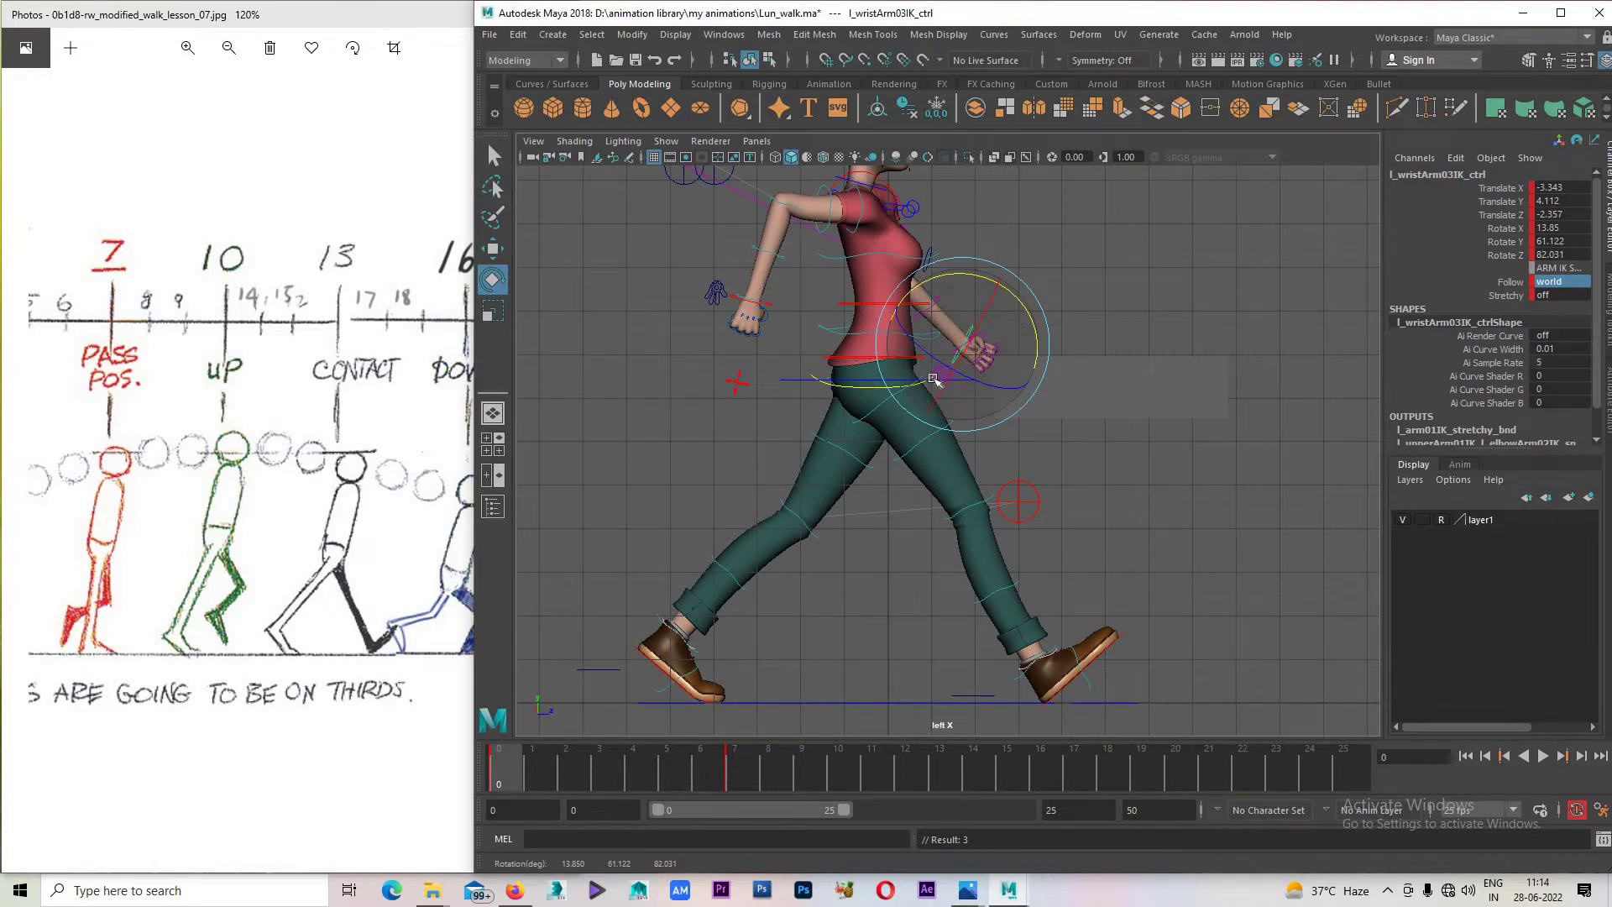
left_click_drag(934, 380, 954, 325)
key("space")
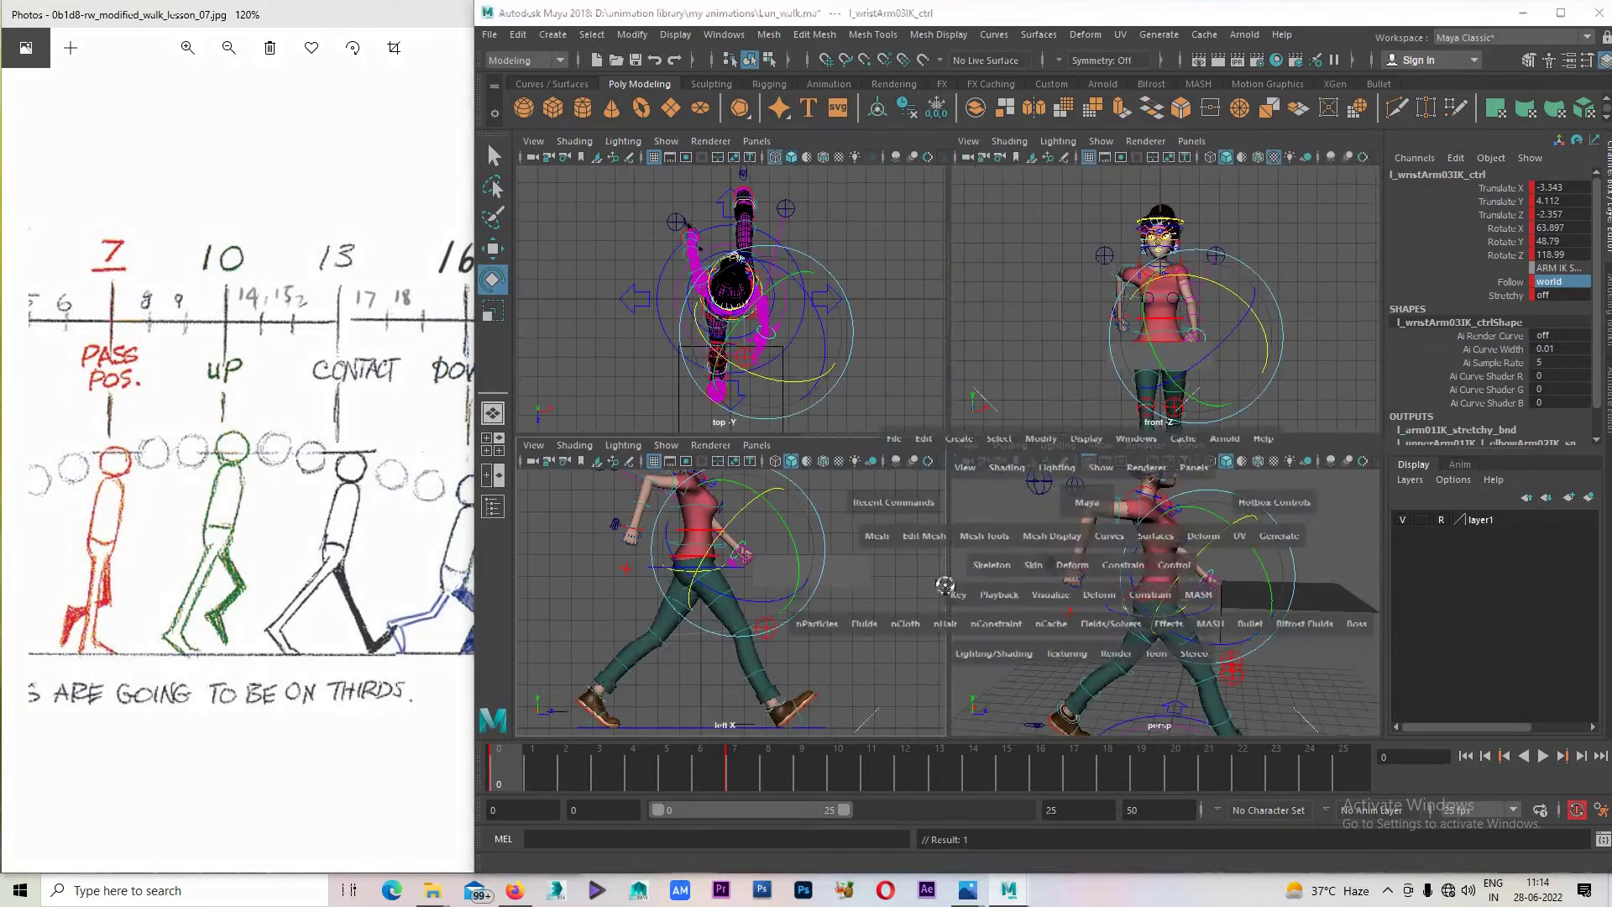
key("space")
mouse_move(1083, 470)
left_mouse_down("alt")
mouse_move(1095, 442)
mouse_move(1053, 501)
mouse_move(1083, 470)
mouse_move(1028, 241)
mouse_move(1016, 290)
mouse_move(1144, 317)
mouse_move(861, 311)
mouse_move(806, 370)
left_mouse_up("alt")
Lower the right wrist, adjust the right shoulder, and pull the wrist back slightly.
left_click(989, 279)
left_click(793, 375)
key("w")
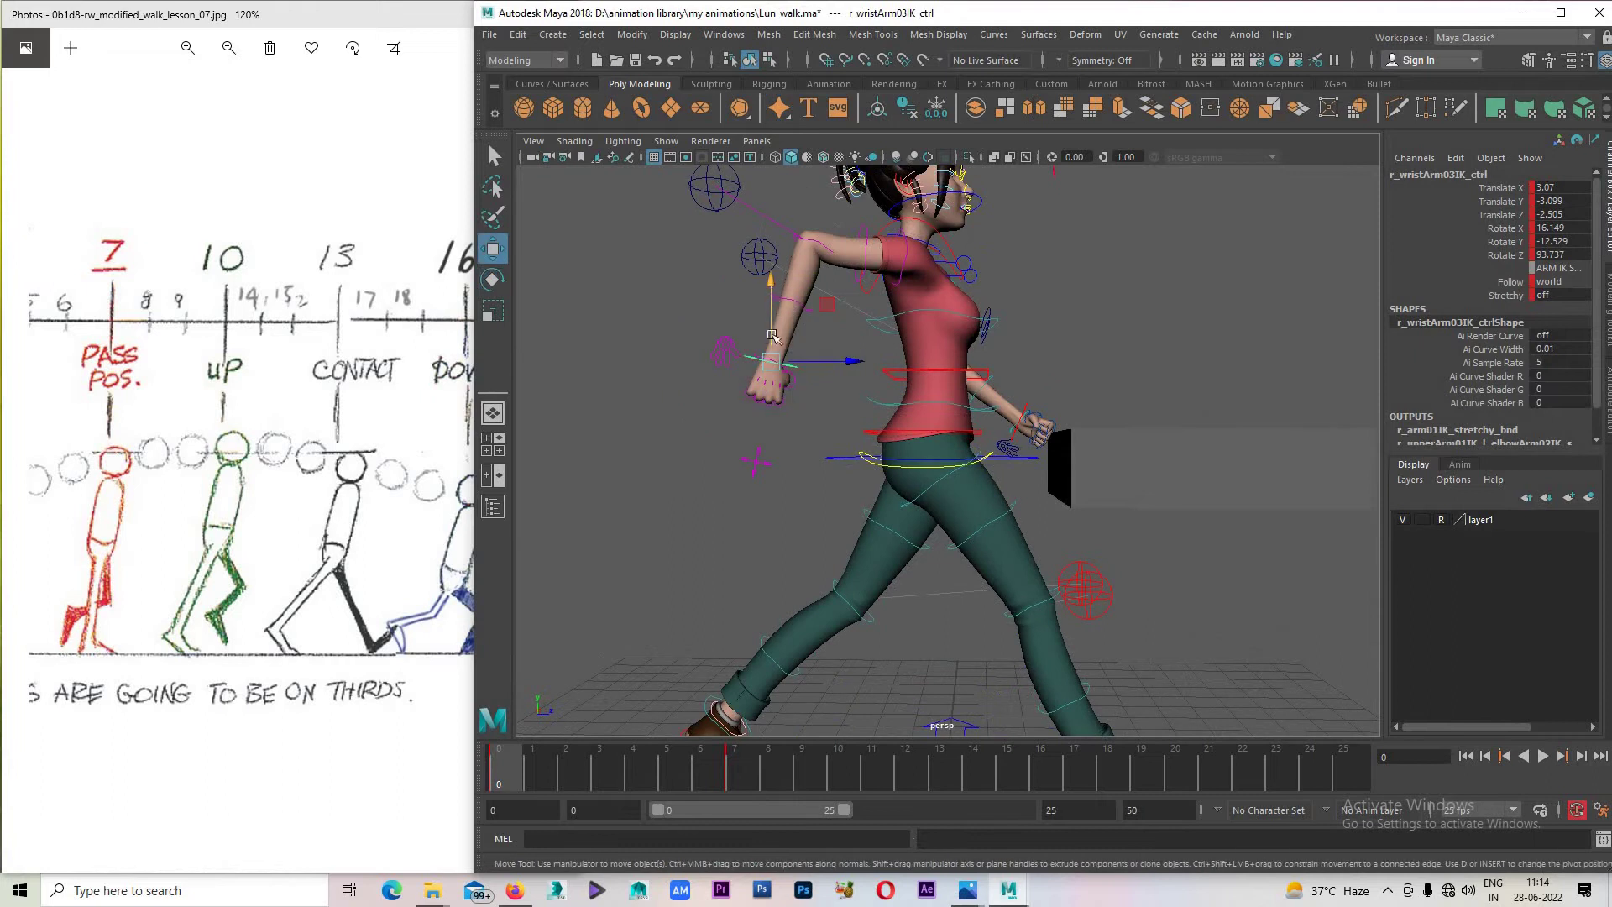
mouse_move(785, 304)
left_mouse_down()
mouse_move(907, 342)
mouse_move(874, 277)
mouse_move(793, 382)
mouse_move(802, 409)
mouse_move(754, 476)
left_mouse_up()
left_click(891, 235)
key("e")
left_click(779, 451)
key("w")
key("space")
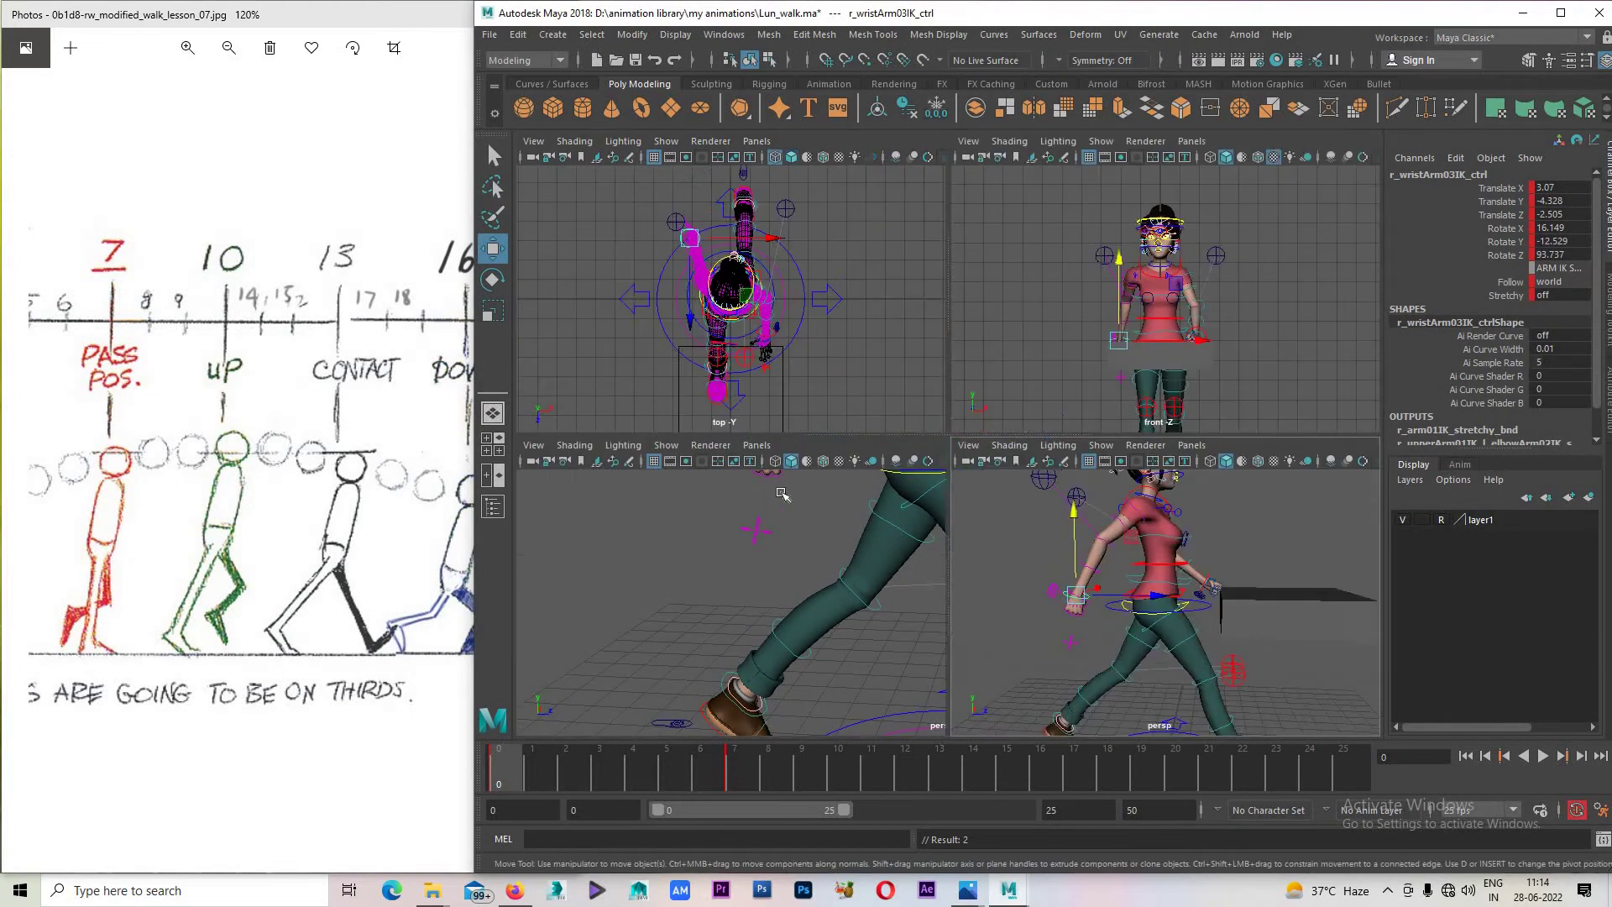
key("space")
left_click_drag(849, 369, 839, 366)
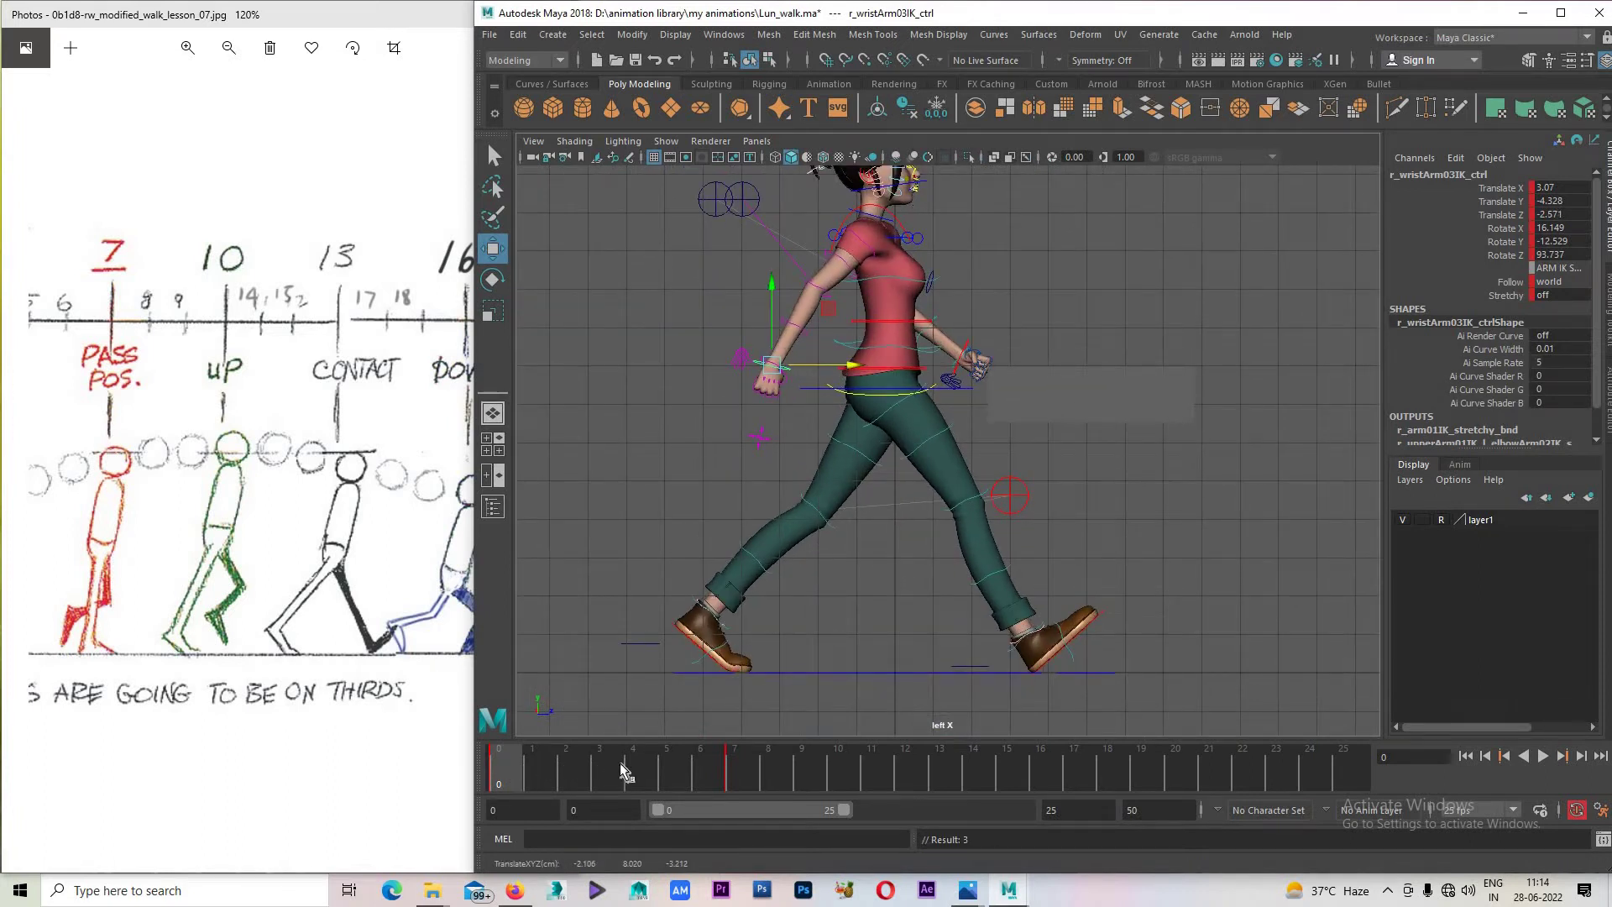
At frame 7, set the right wrist's Follow to hip and pose the hand beside the hip.
left_click_drag(619, 763, 743, 763)
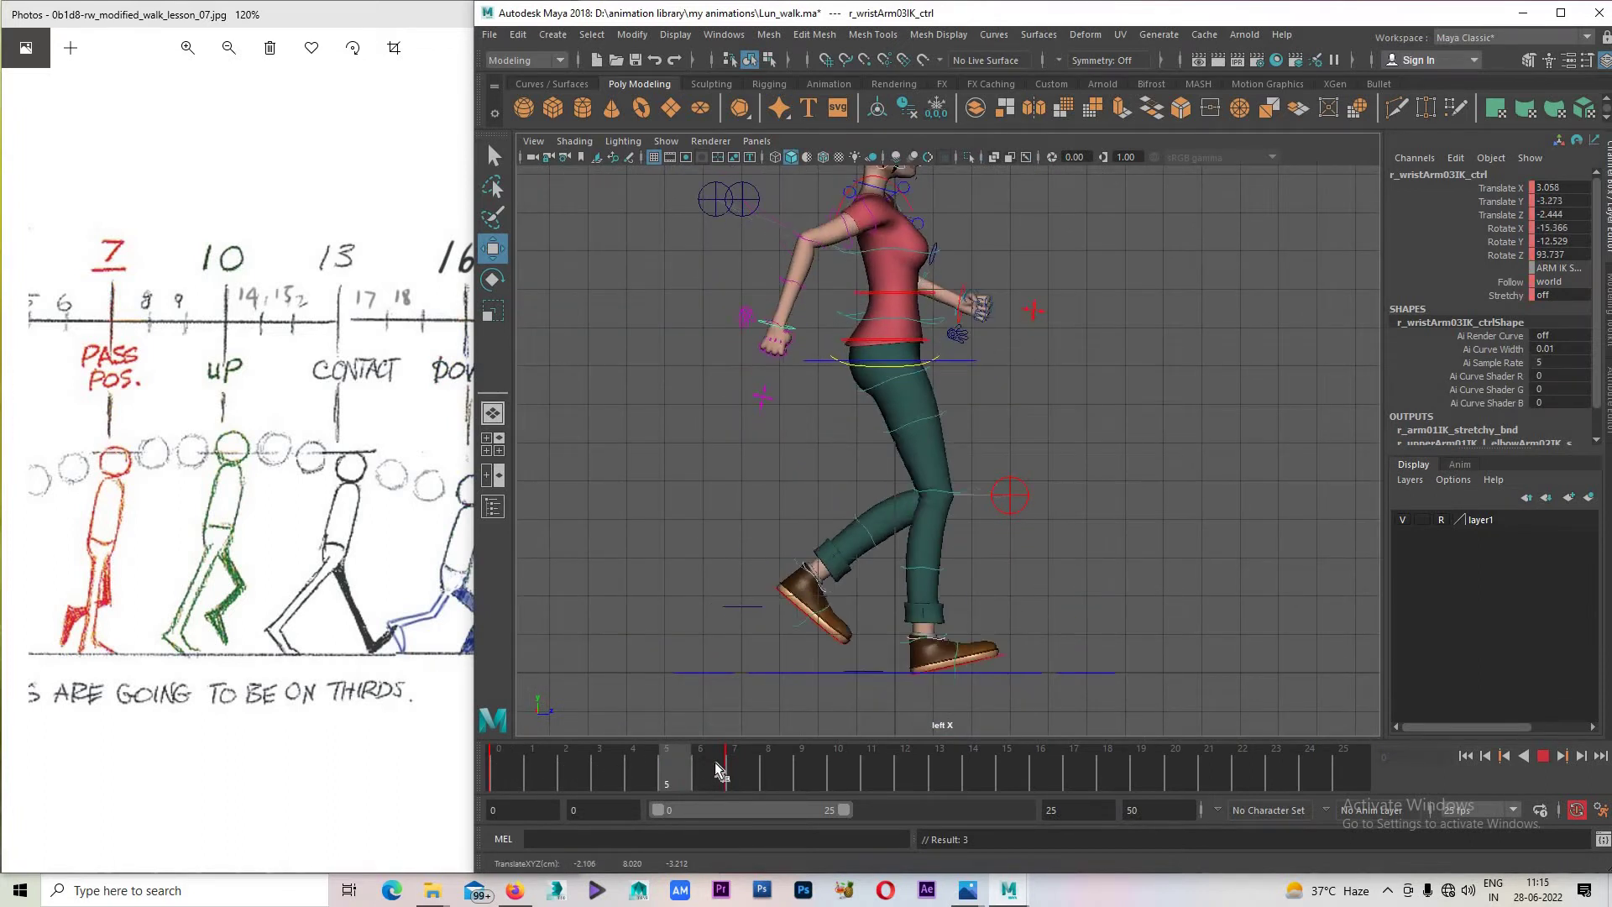
left_click(1549, 283)
left_click(1543, 314)
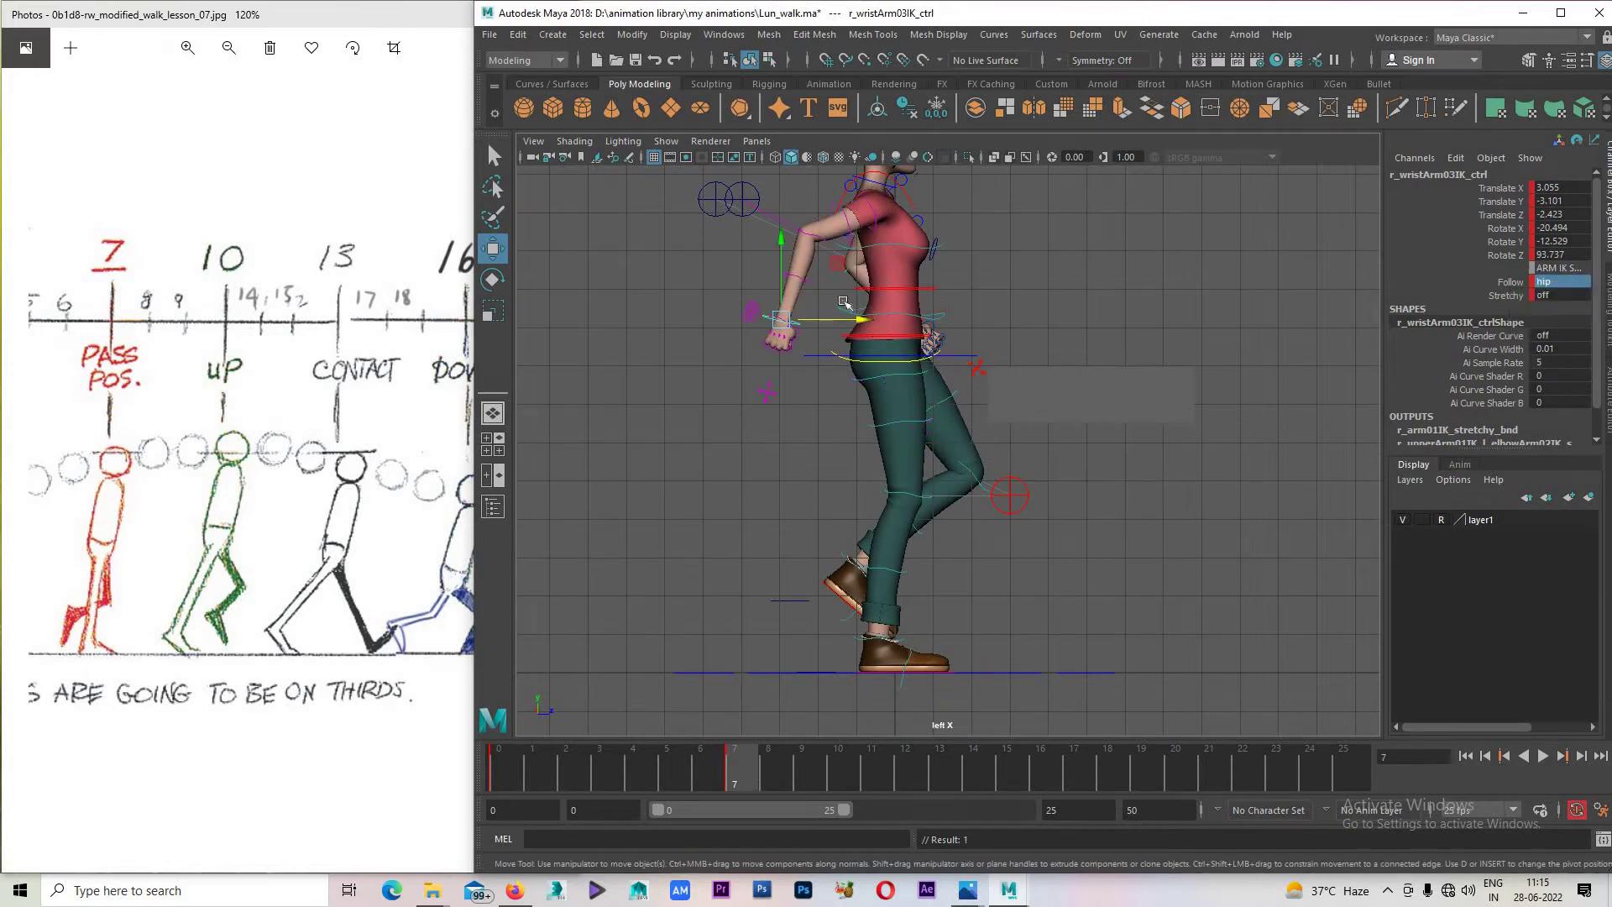
mouse_move(781, 319)
left_mouse_down()
mouse_move(905, 363)
mouse_move(929, 314)
mouse_move(949, 353)
left_mouse_up()
key("e")
mouse_move(1136, 478)
left_mouse_down()
mouse_move(1101, 384)
mouse_move(965, 403)
left_mouse_up()
Set the left wrist to follow world and move it into place at translate X -3.145.
left_click(1071, 412)
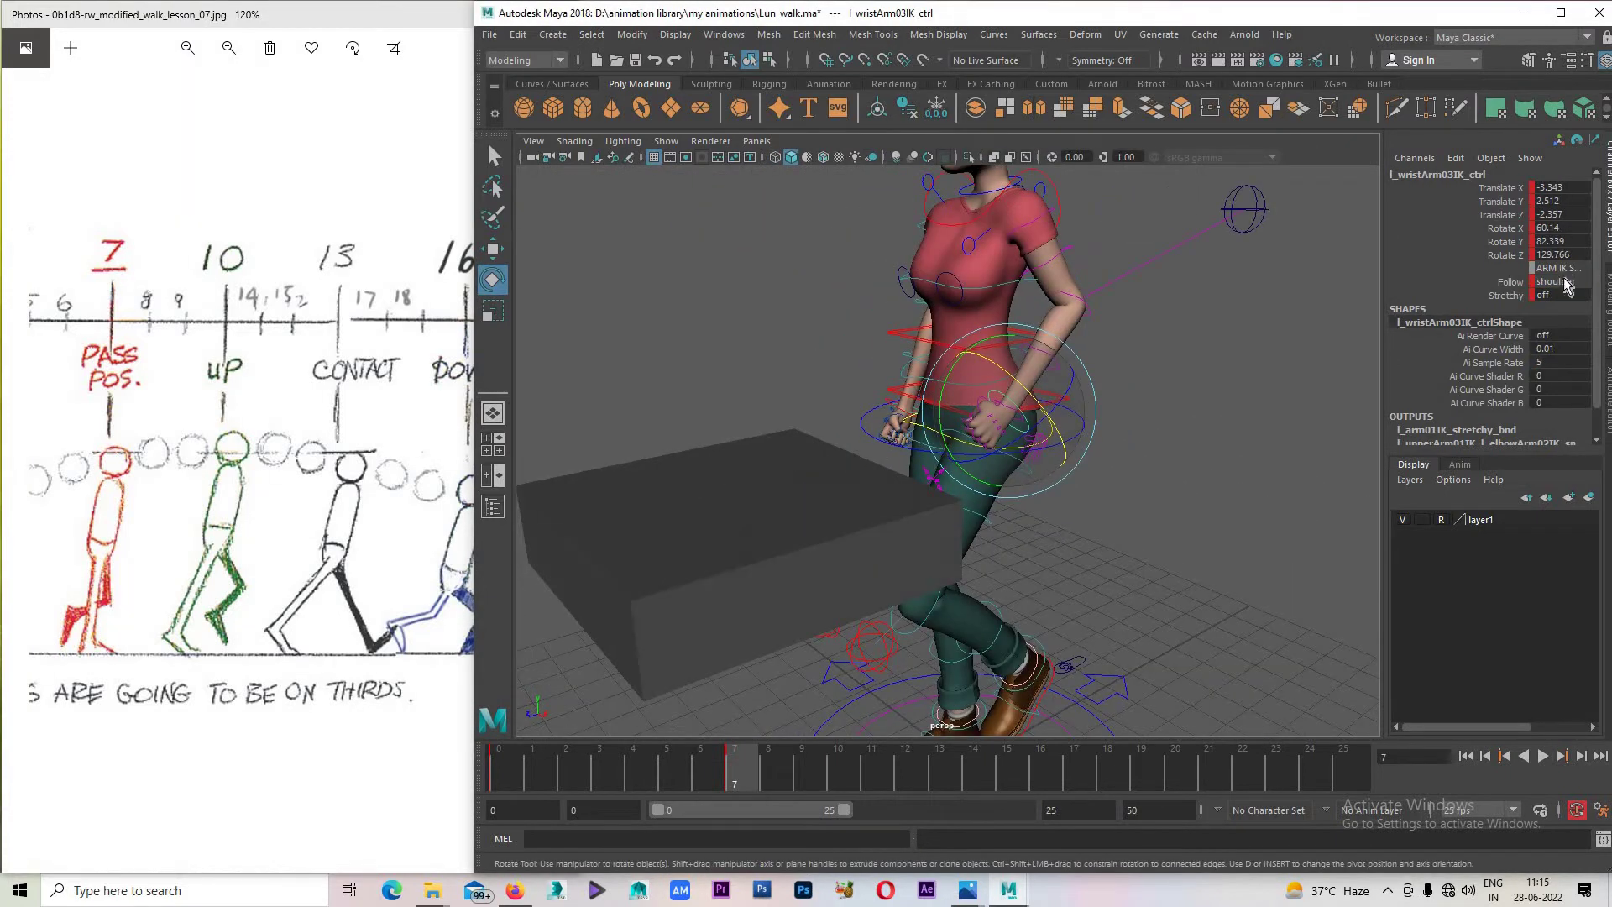
left_click(1557, 282)
key("w")
left_click_drag(1049, 336, 935, 313, "alt")
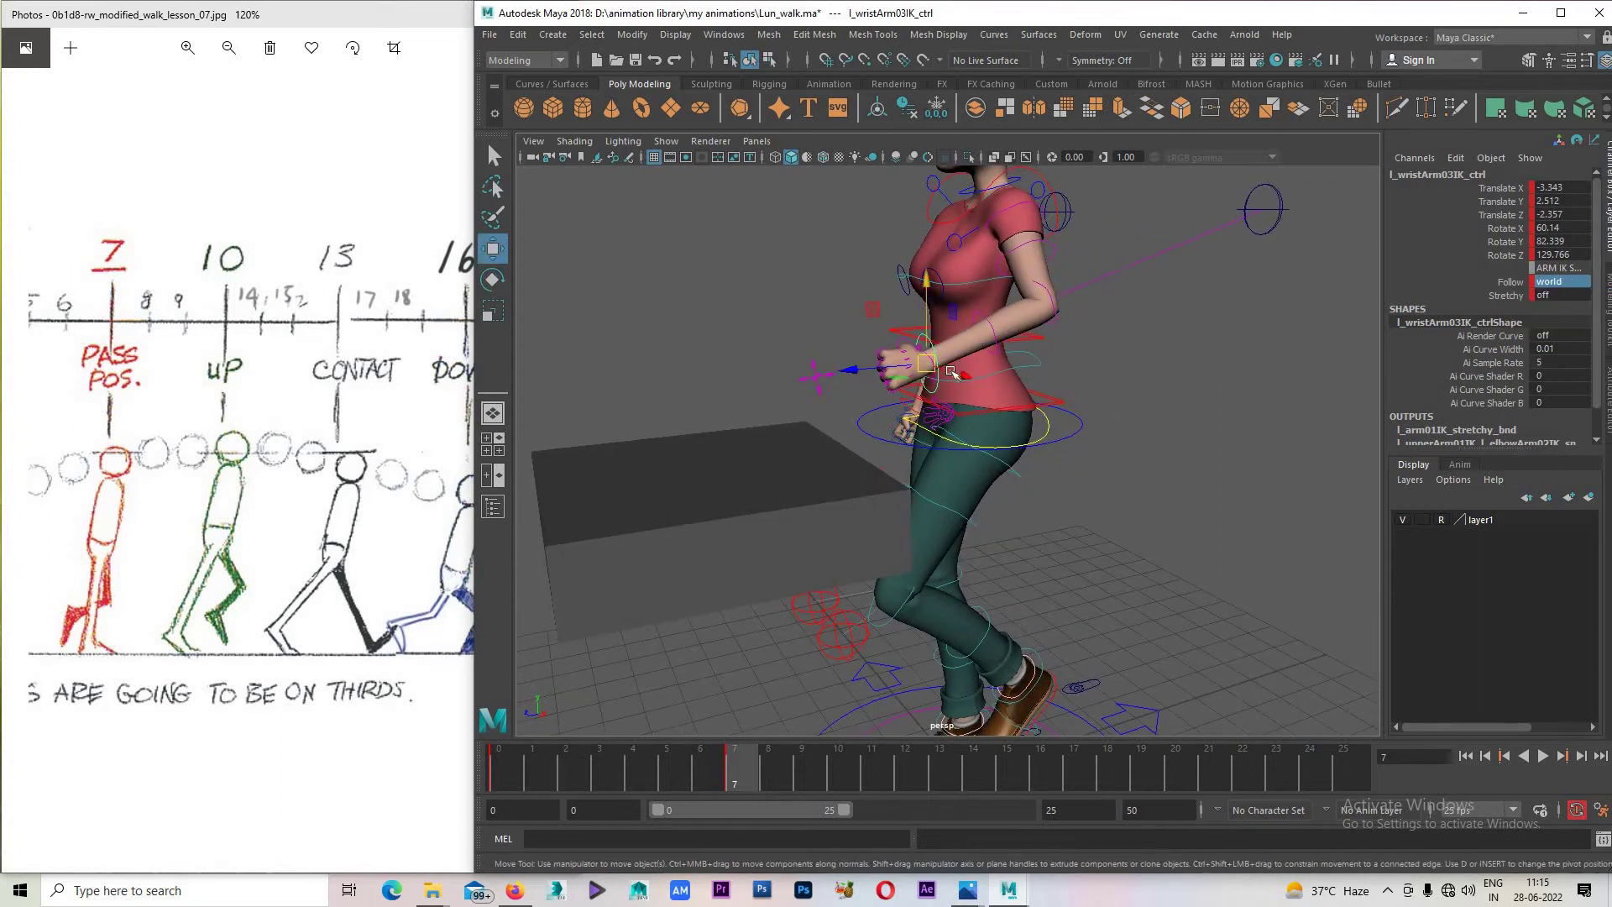
mouse_move(952, 371)
left_mouse_down()
mouse_move(835, 429)
mouse_move(1150, 397)
mouse_move(1115, 415)
mouse_move(1137, 427)
mouse_move(1158, 277)
left_mouse_up()
key("e")
key("w")
key("space")
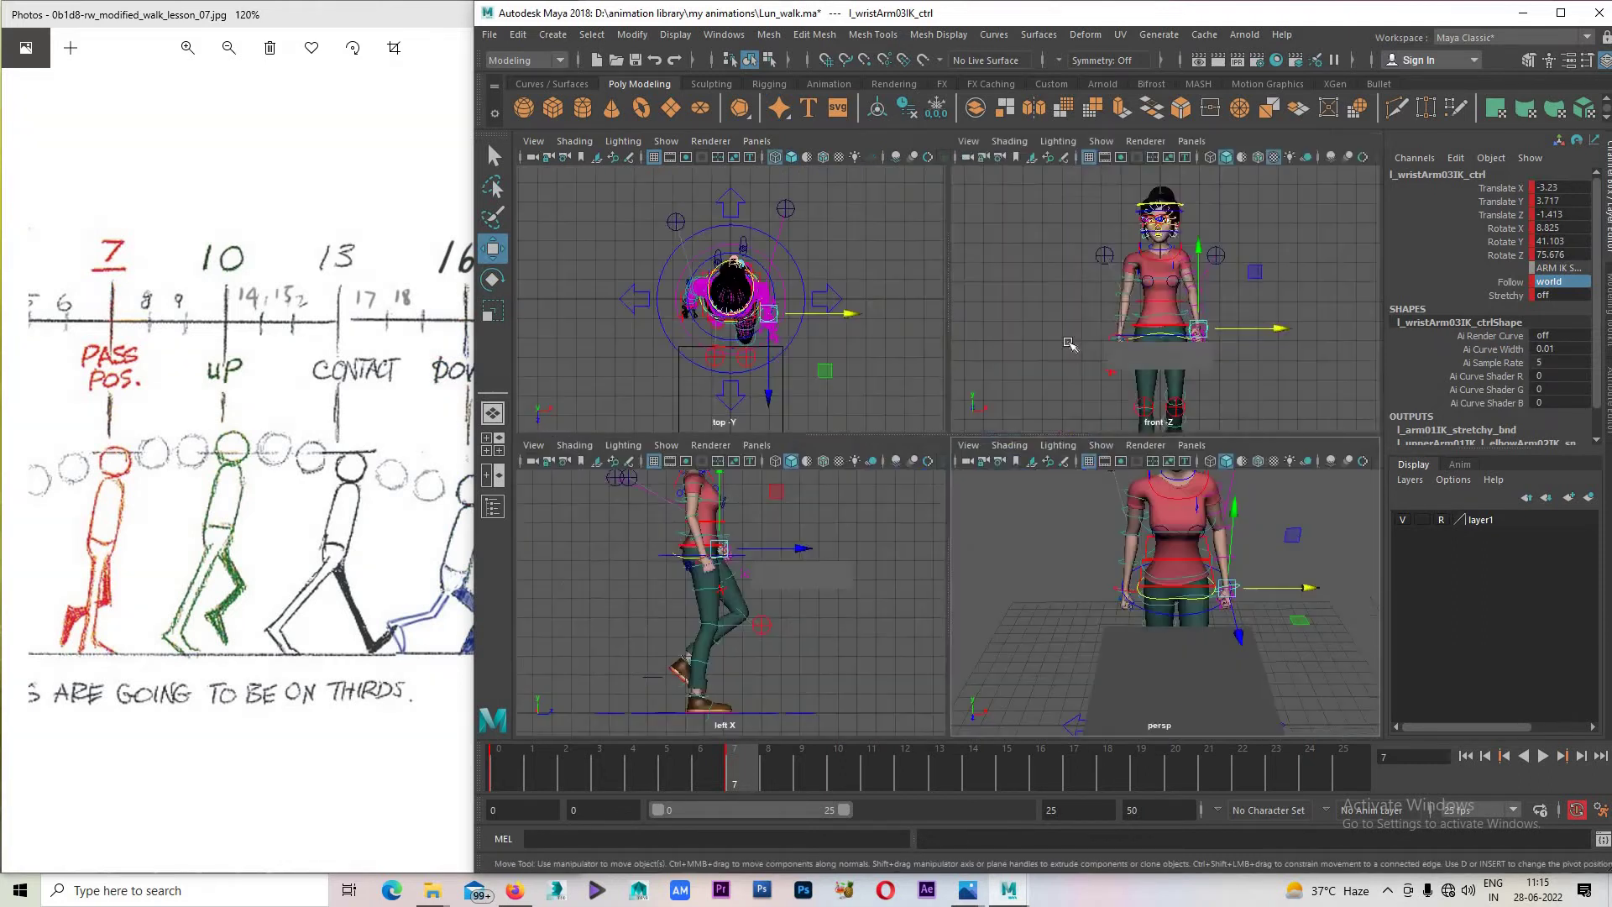
key("space")
left_click_drag(1071, 513, 1077, 513)
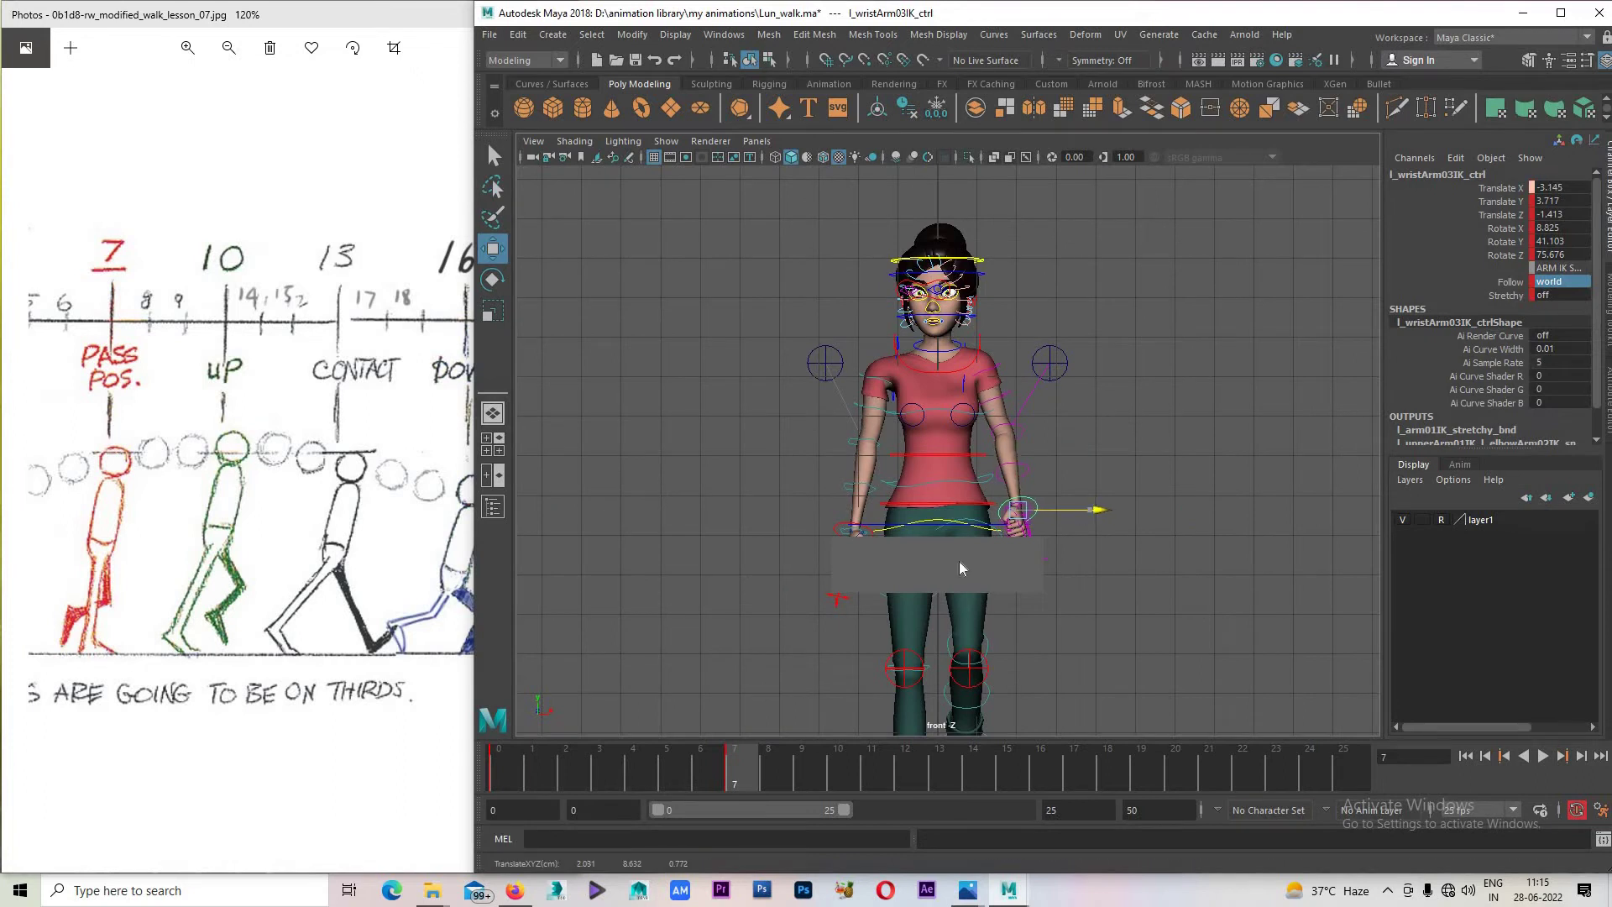
key("space")
key("space")
Save the scene as Lun_walk.ma.
scroll(927, 493, "down", 2)
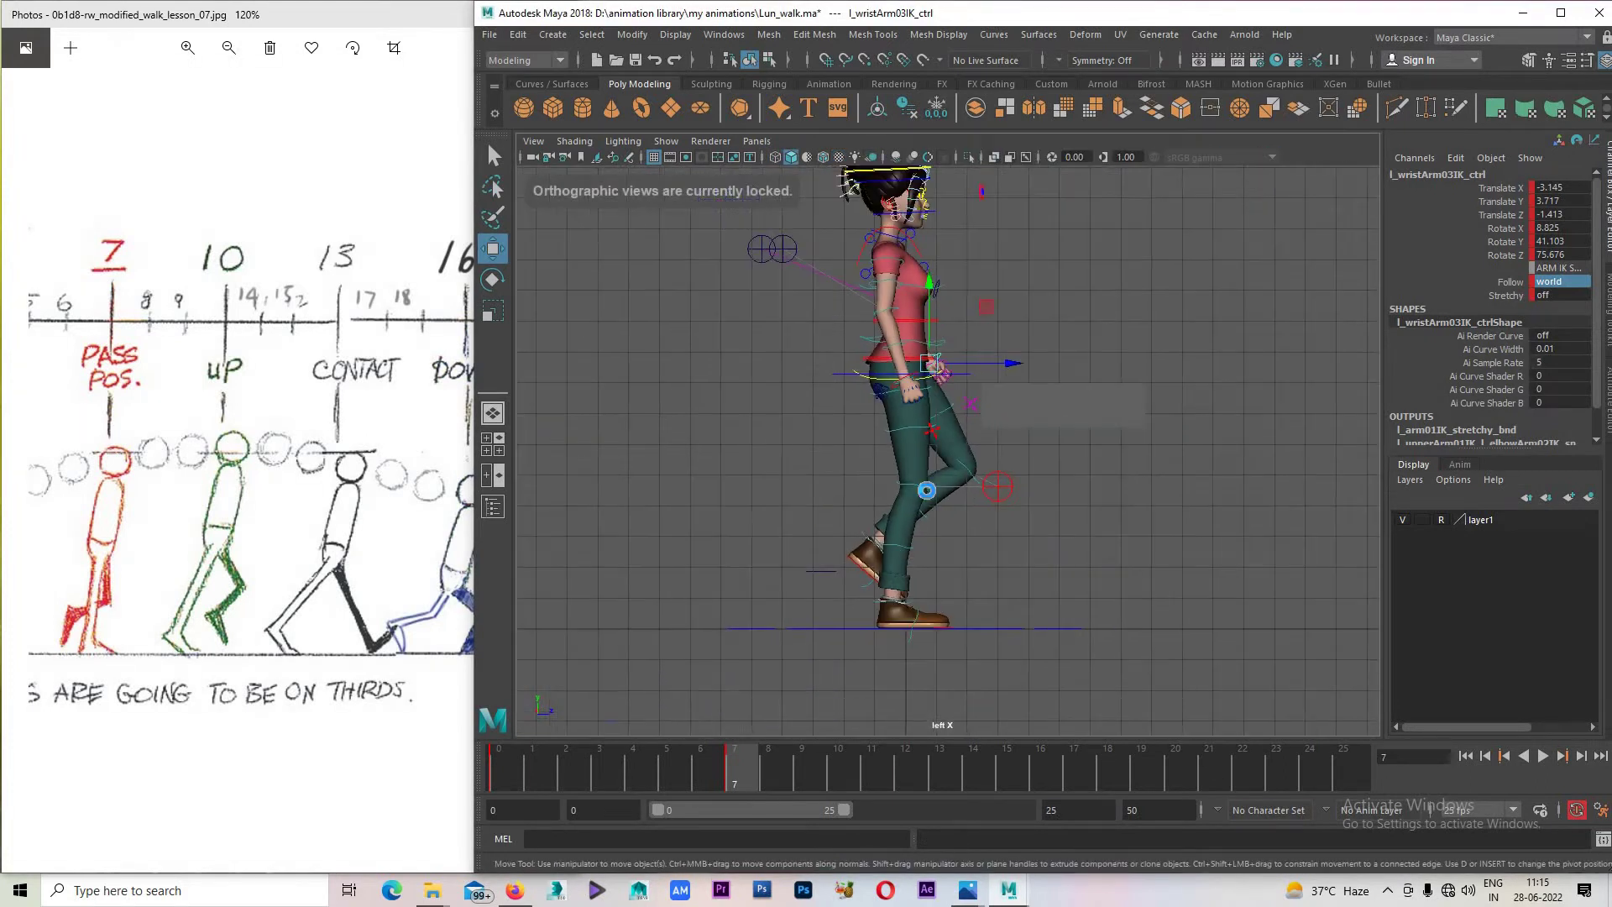
key("ctrl+s")
key("q")
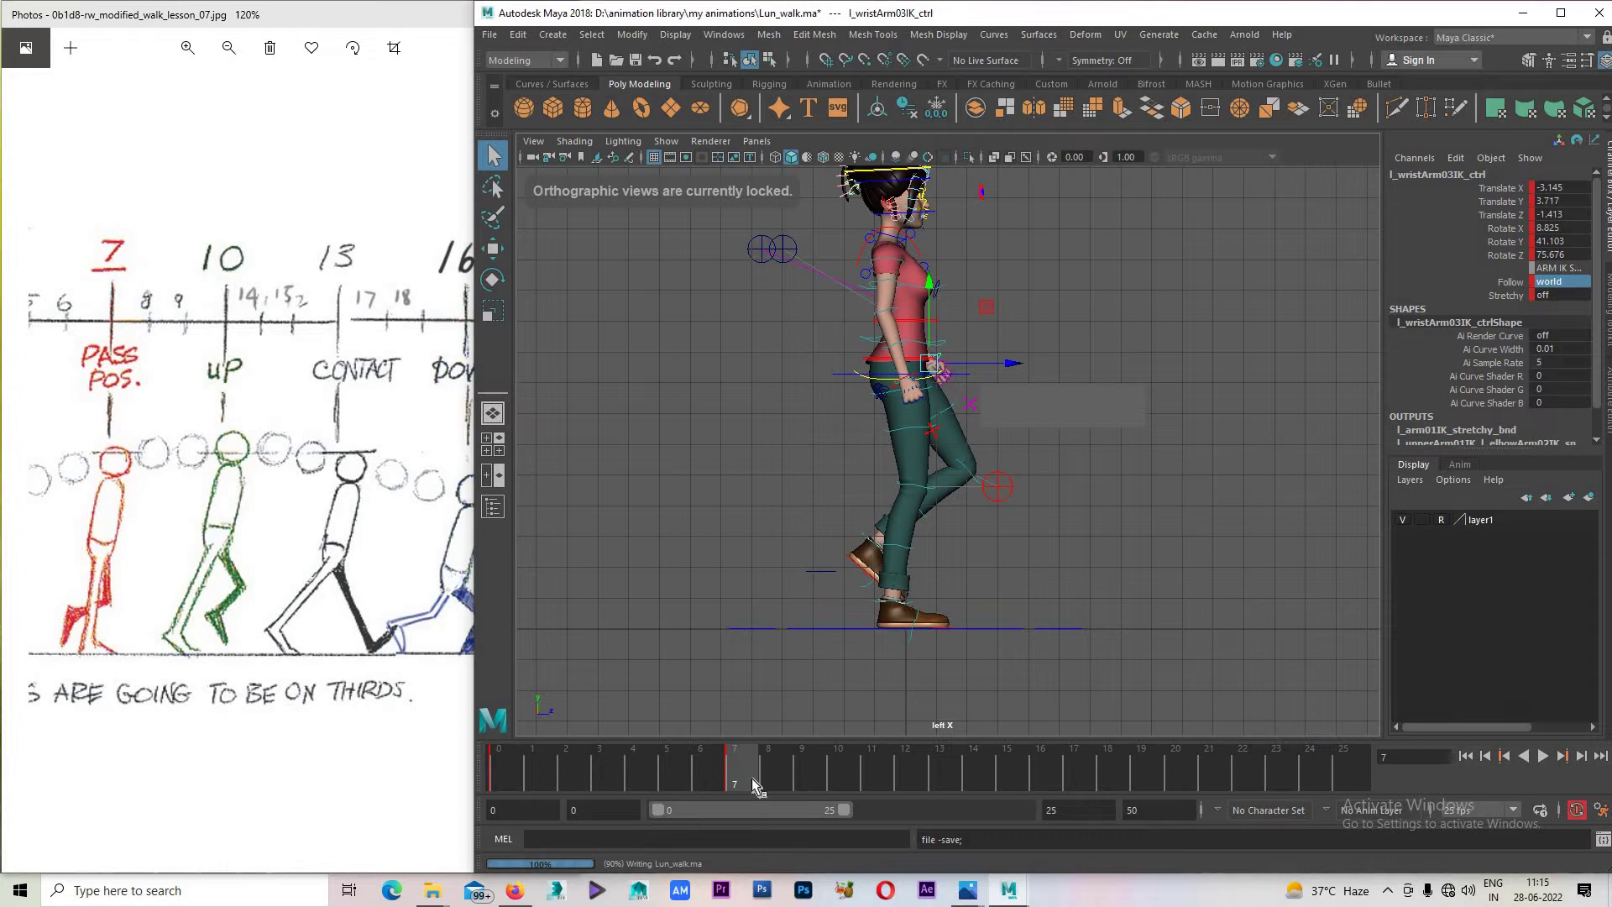
At frame 13, push the right hand forward, raise it, and turn the wrist.
key("w")
key("alt+v")
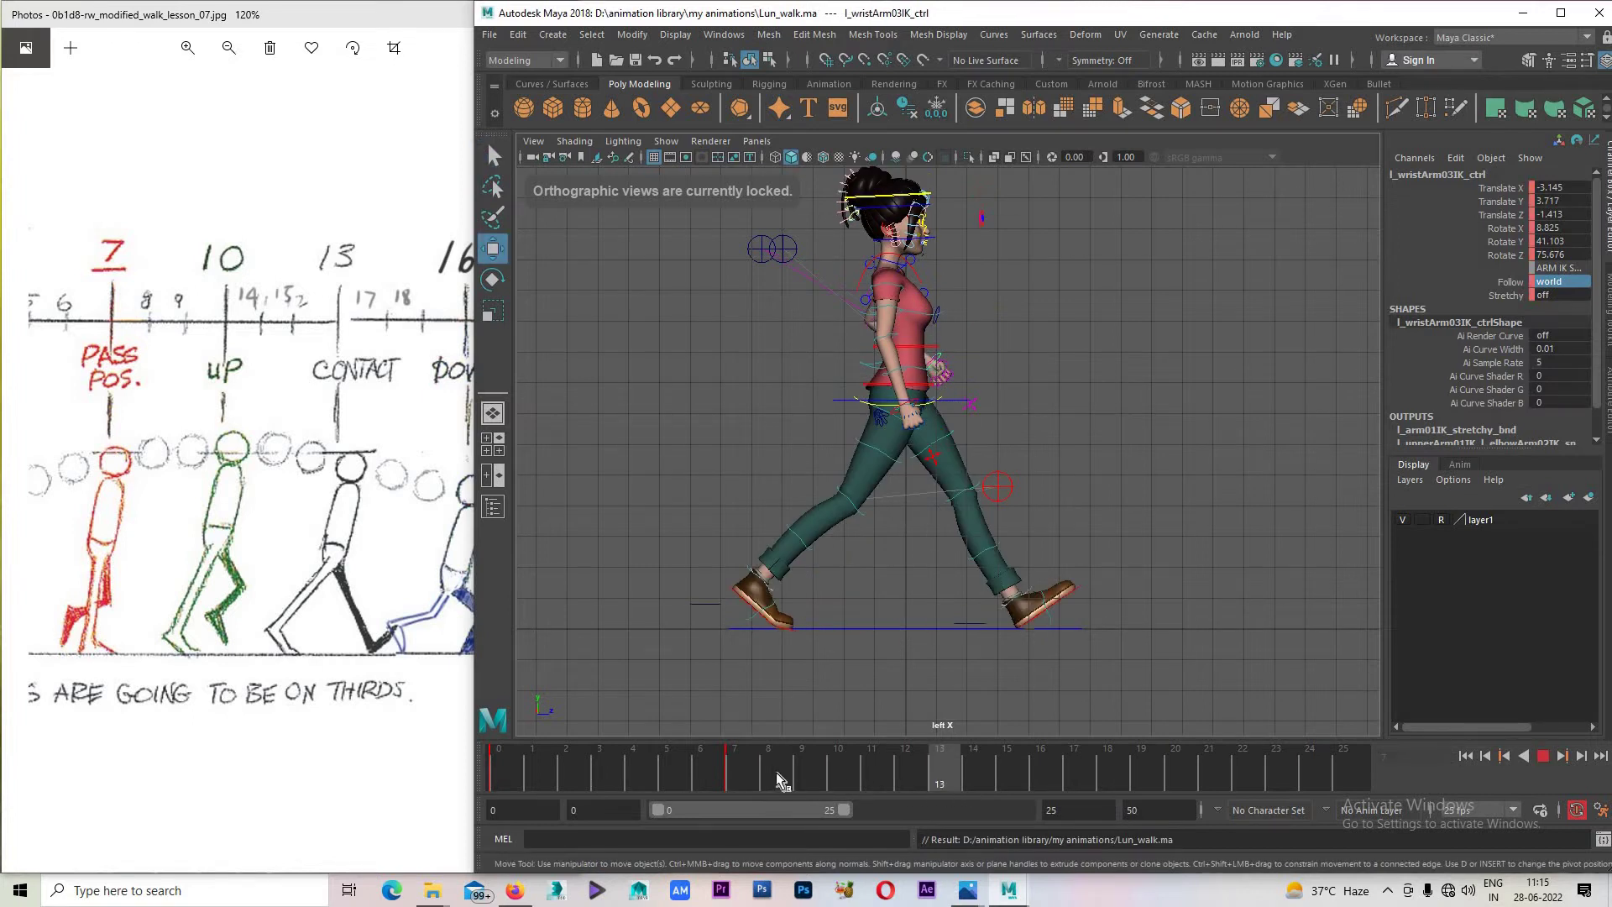
scroll(933, 388, "up", 2)
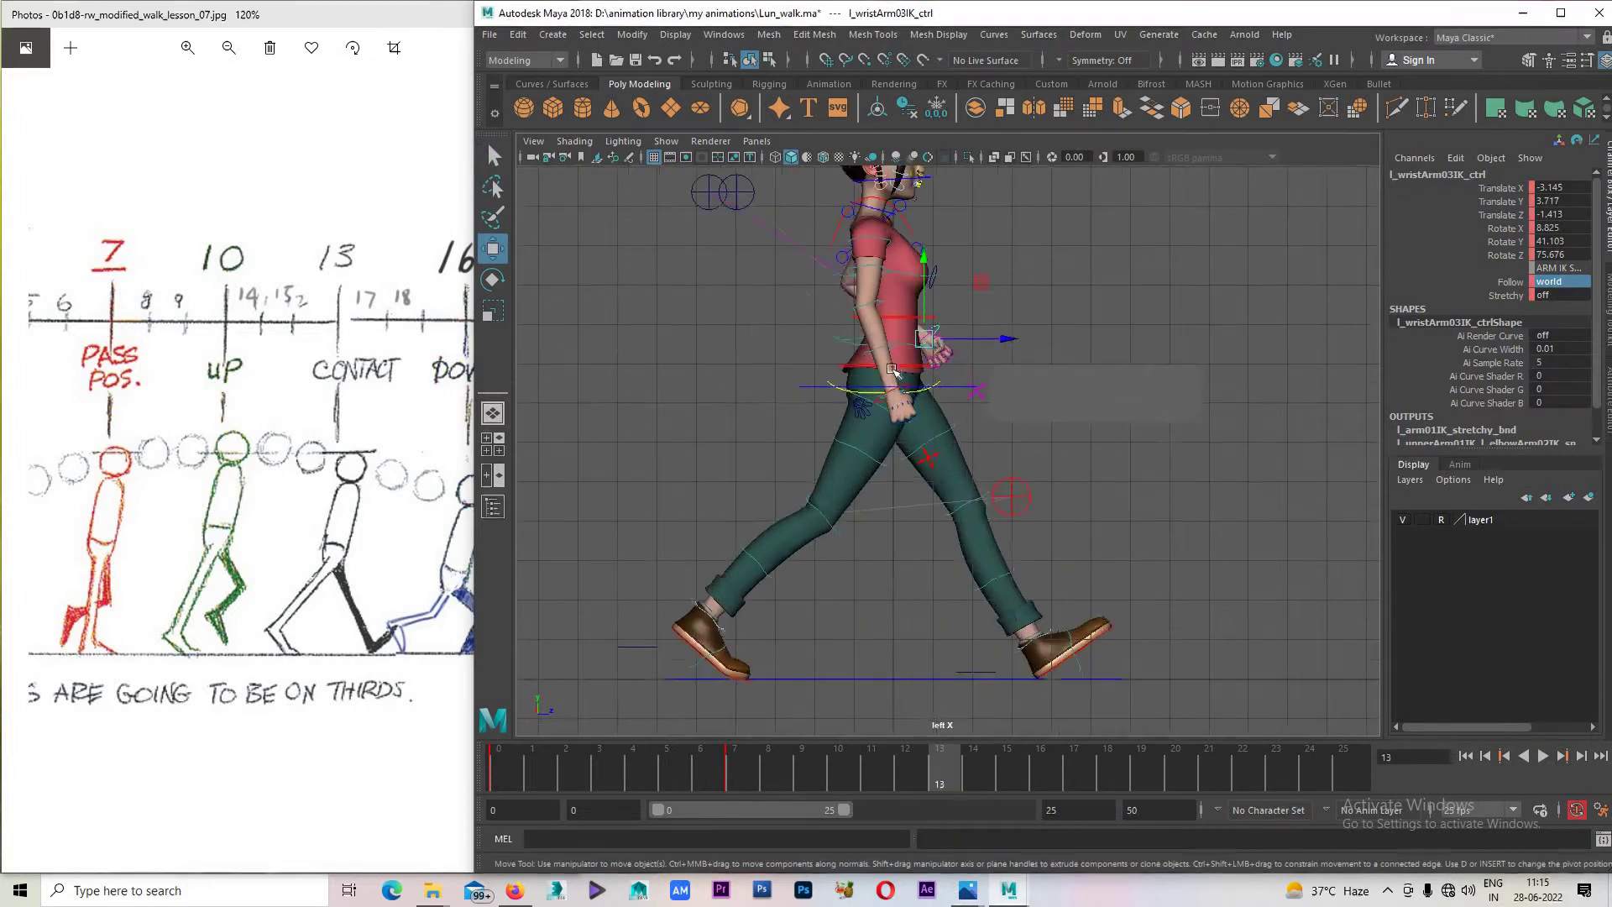
scroll(899, 374, "up", 2)
left_click(893, 370)
left_click_drag(894, 374, 1045, 302)
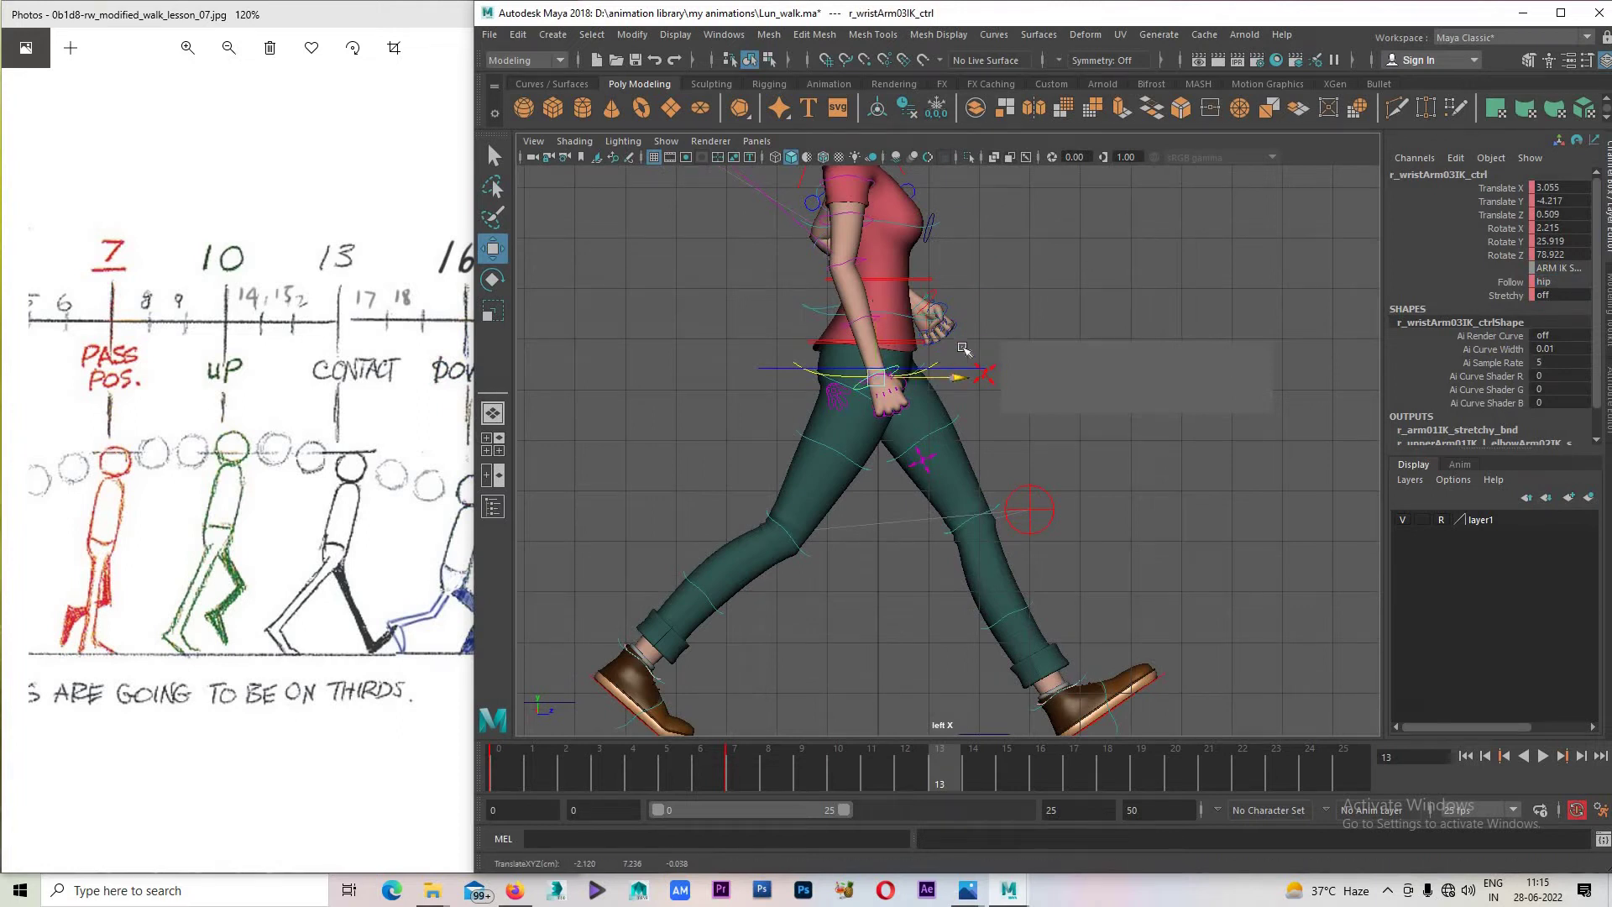
key("e")
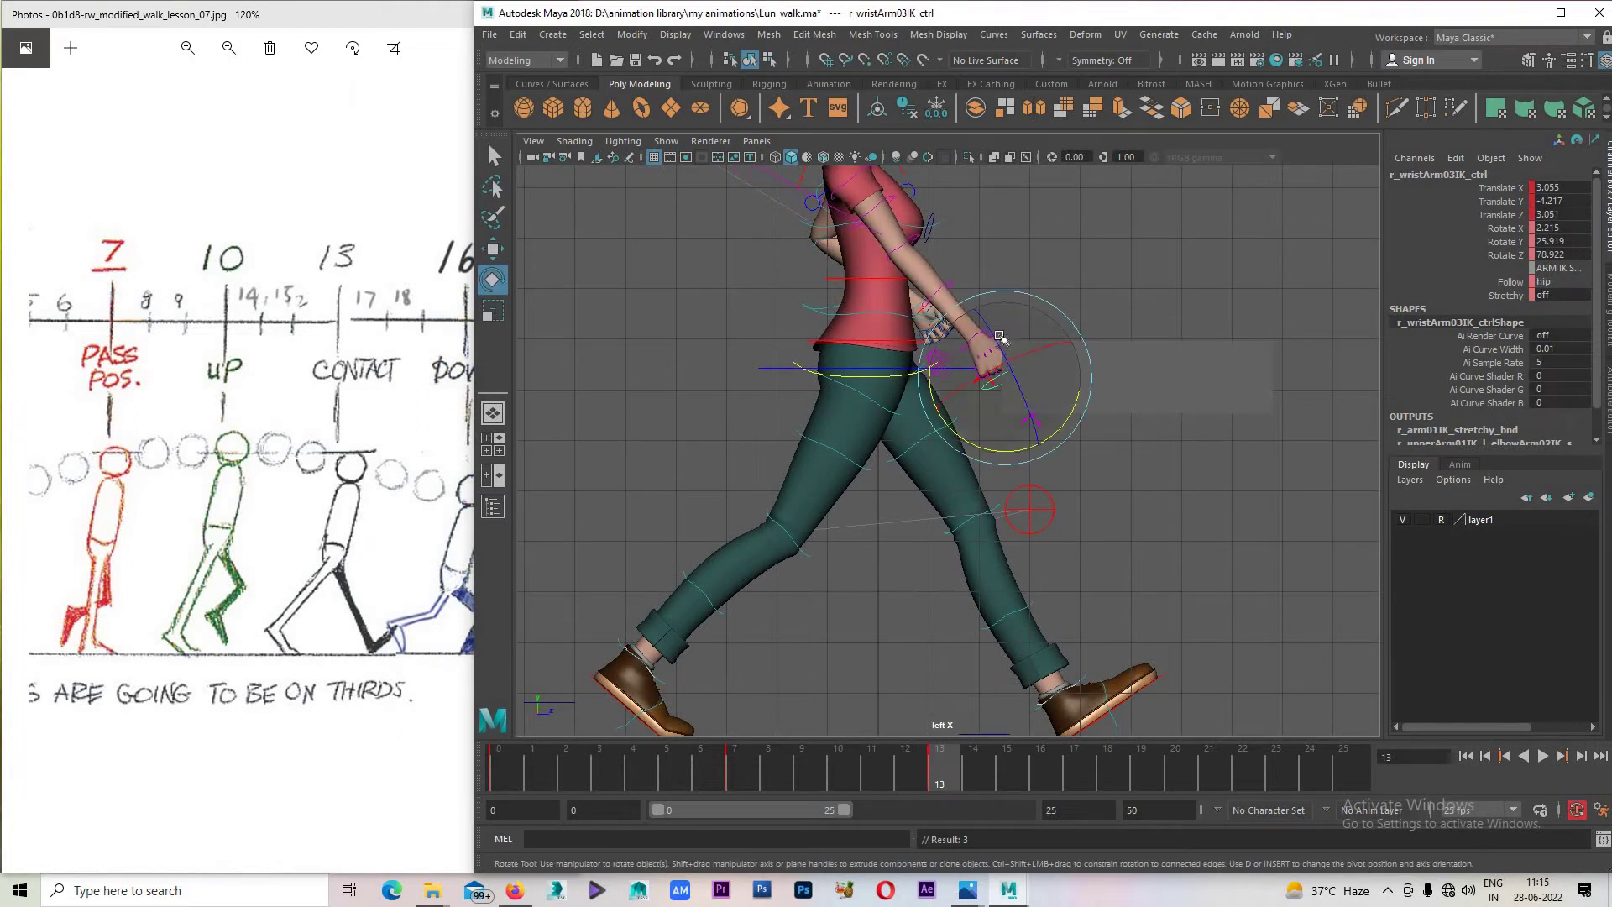
key("w")
left_click_drag(1005, 302, 999, 230)
key("e")
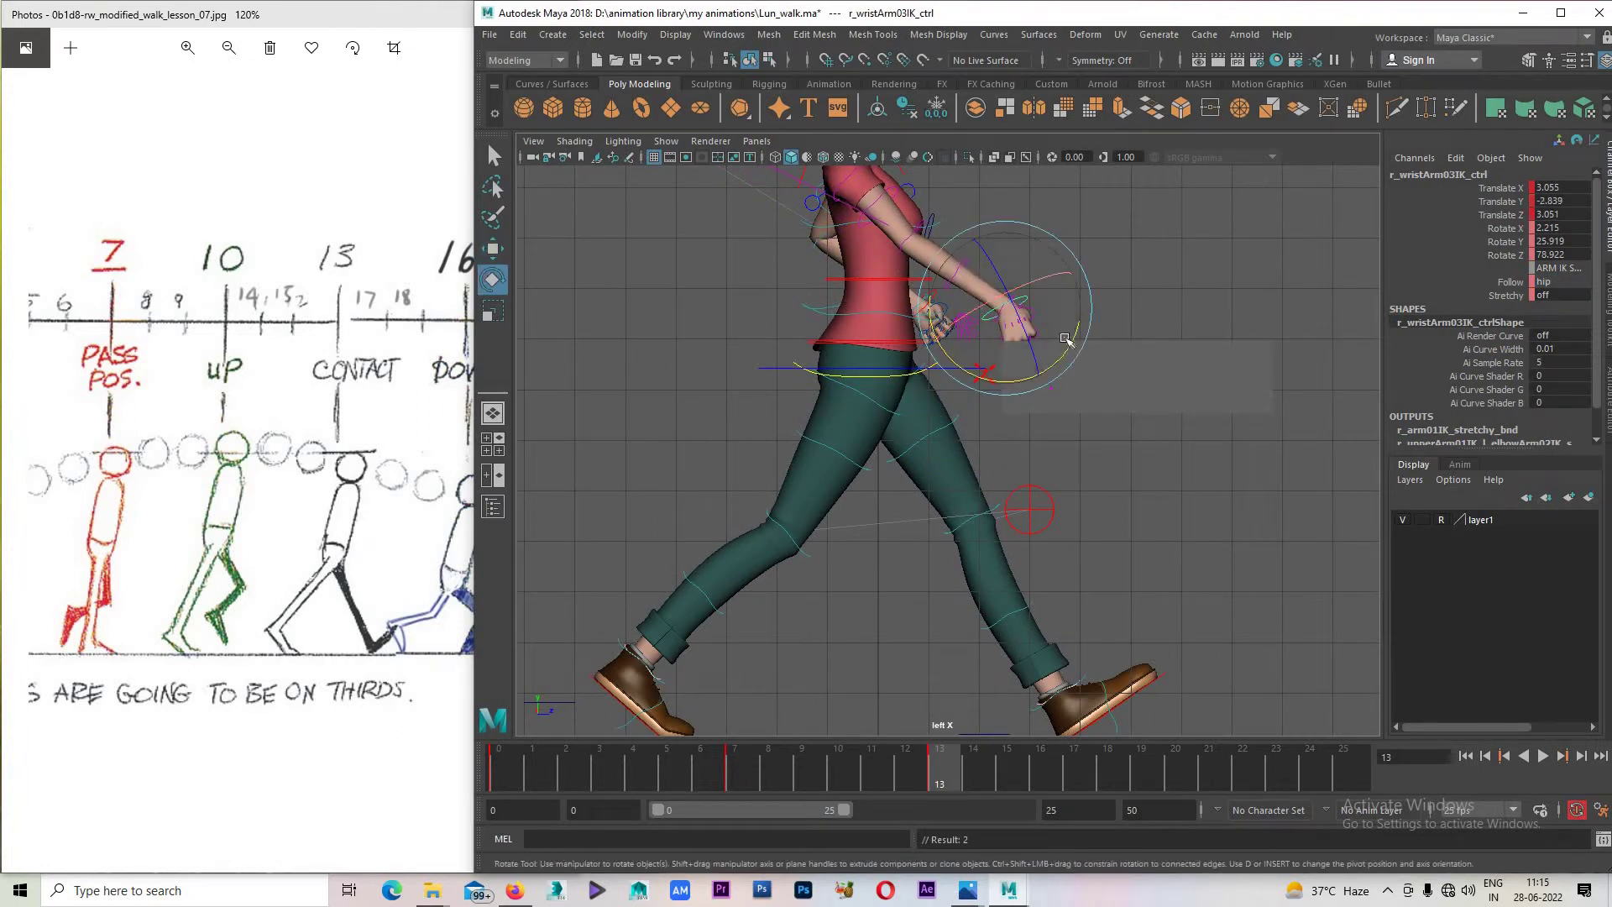
left_click_drag(1096, 338, 1034, 271)
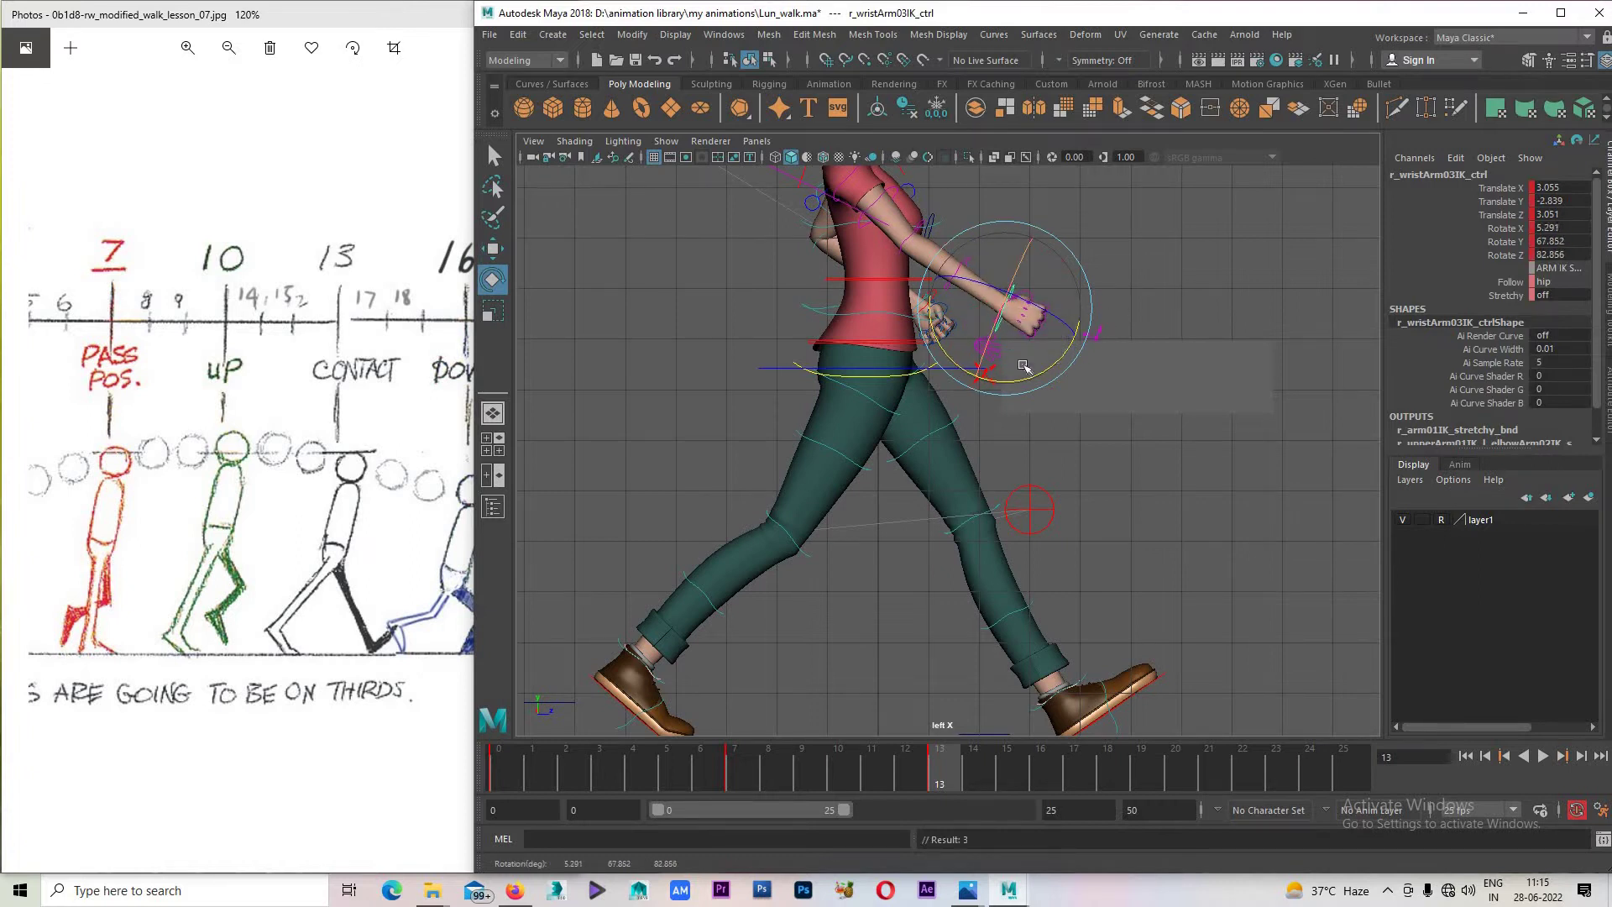
left_click_drag(1024, 366, 1023, 353)
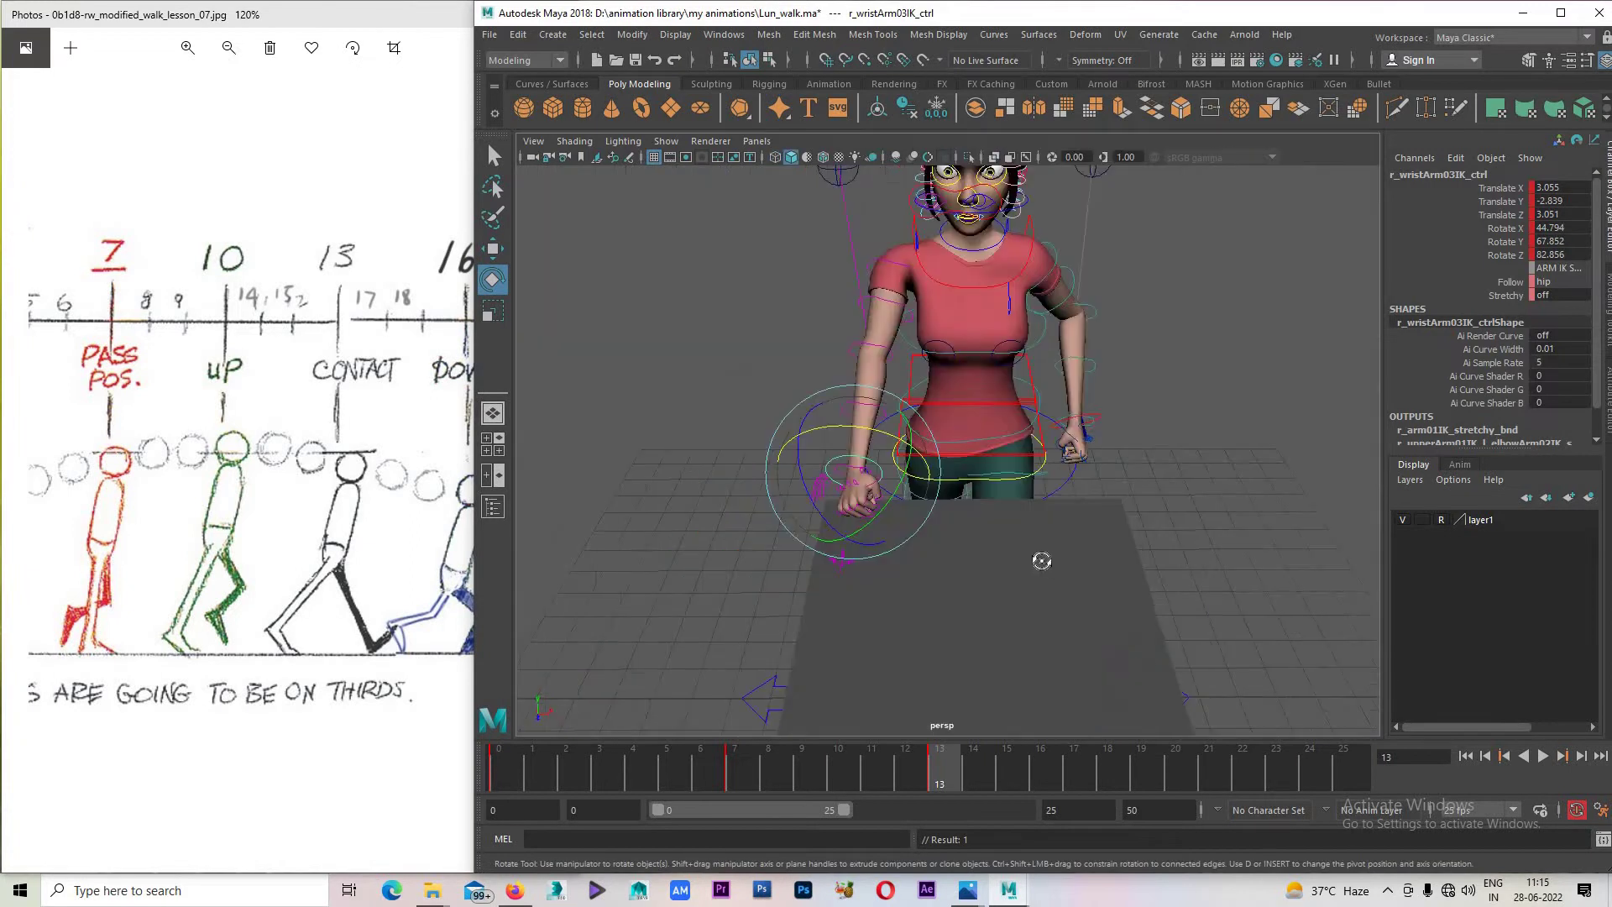
Bring the left hand forward to translate Z 2.462 and rotate X -26.851.
mouse_move(1039, 558)
left_mouse_down("alt")
mouse_move(959, 525)
mouse_move(932, 486)
mouse_move(1083, 466)
left_mouse_up("alt")
left_click(883, 472)
key("w")
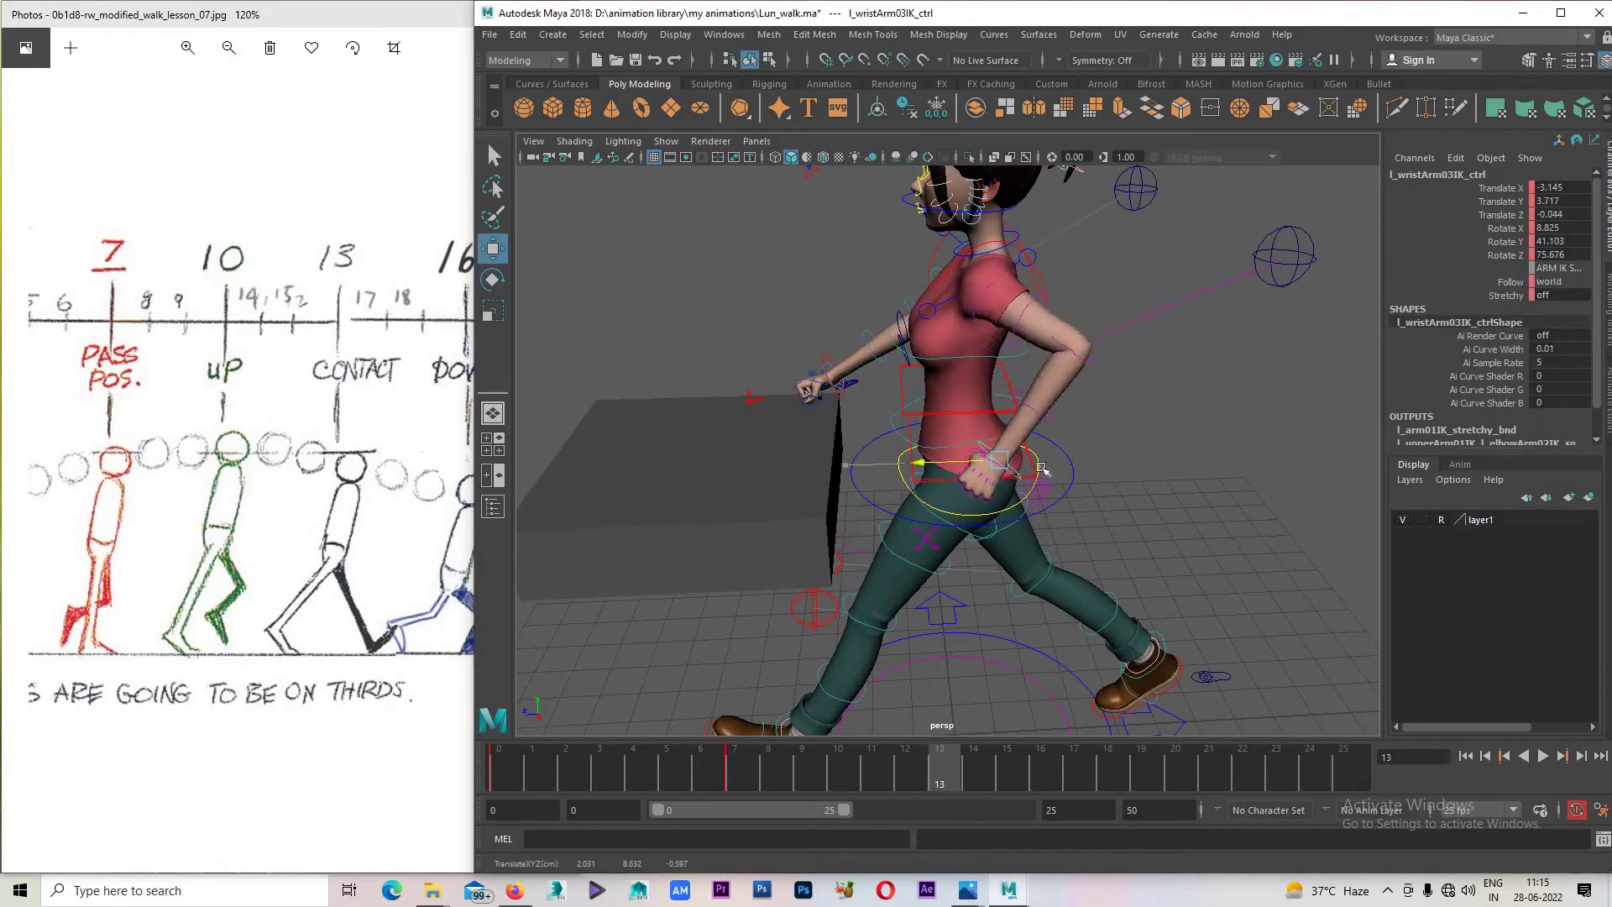
key("e")
mouse_move(1041, 395)
left_mouse_down()
mouse_move(972, 385)
mouse_move(1007, 420)
mouse_move(1062, 424)
mouse_move(1095, 491)
mouse_move(1072, 476)
mouse_move(1025, 225)
mouse_move(1032, 302)
mouse_move(972, 290)
mouse_move(995, 267)
left_mouse_up()
key("w")
key("e")
left_click(974, 290)
left_click(995, 267)
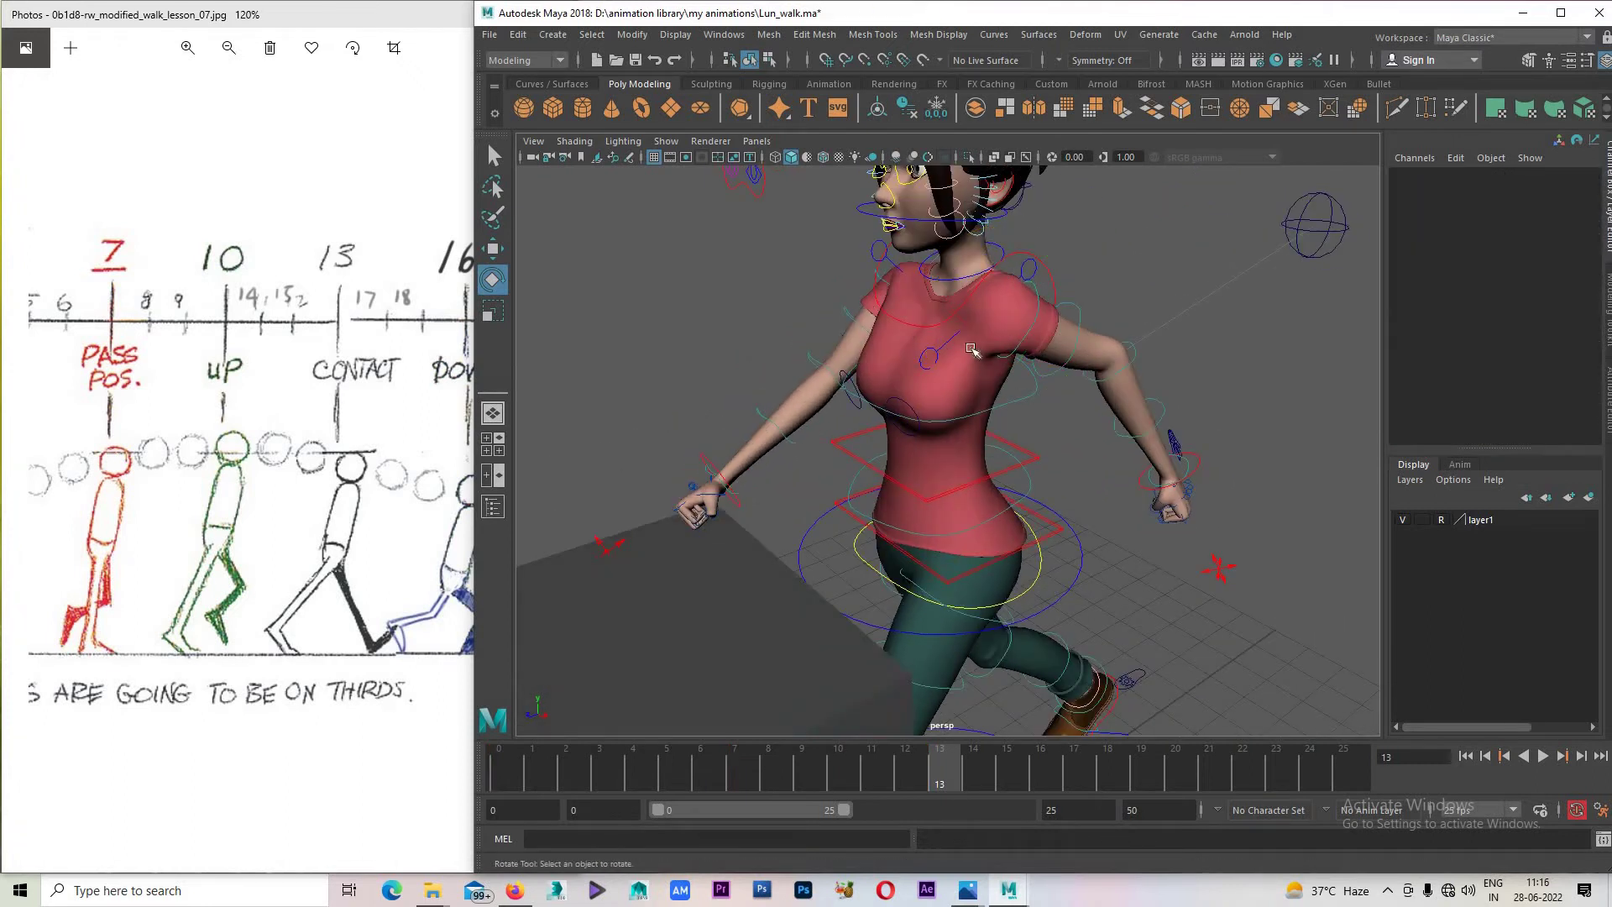
Adjust the left shoulder rotation and shift where the left elbow points.
left_click(936, 357)
mouse_move(936, 357)
left_mouse_down("alt")
mouse_move(974, 281)
mouse_move(985, 291)
left_mouse_up("alt")
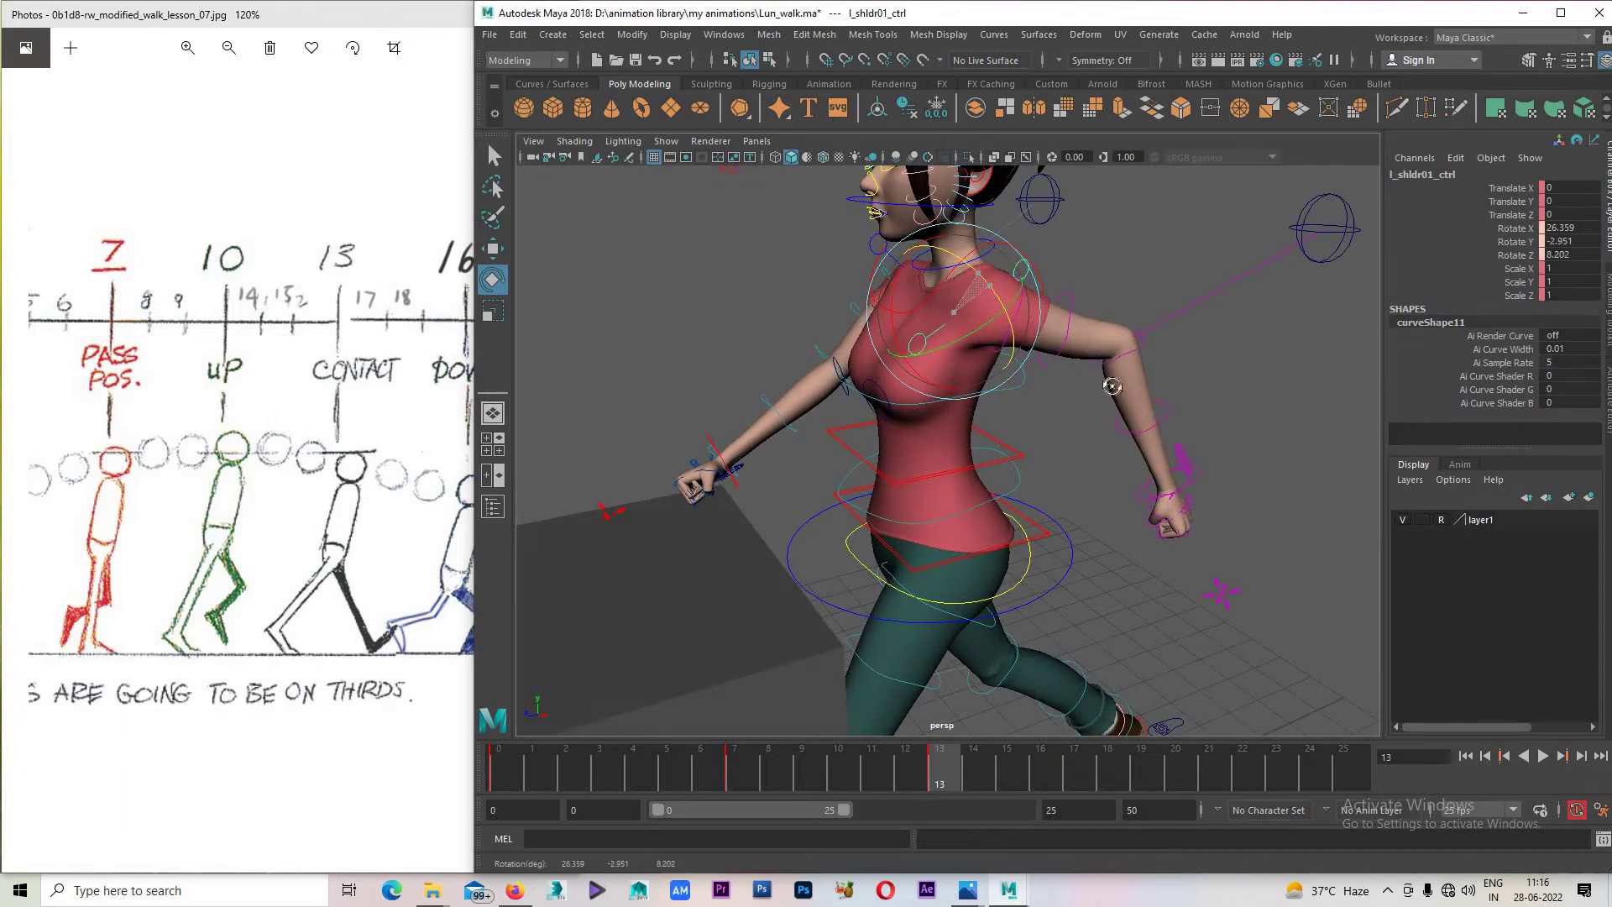
mouse_move(1113, 387)
left_mouse_down("alt")
mouse_move(1155, 506)
mouse_move(1092, 495)
mouse_move(1223, 403)
mouse_move(1255, 326)
mouse_move(1325, 326)
left_mouse_up("alt")
left_click(1127, 509)
key("w")
left_click(1255, 325)
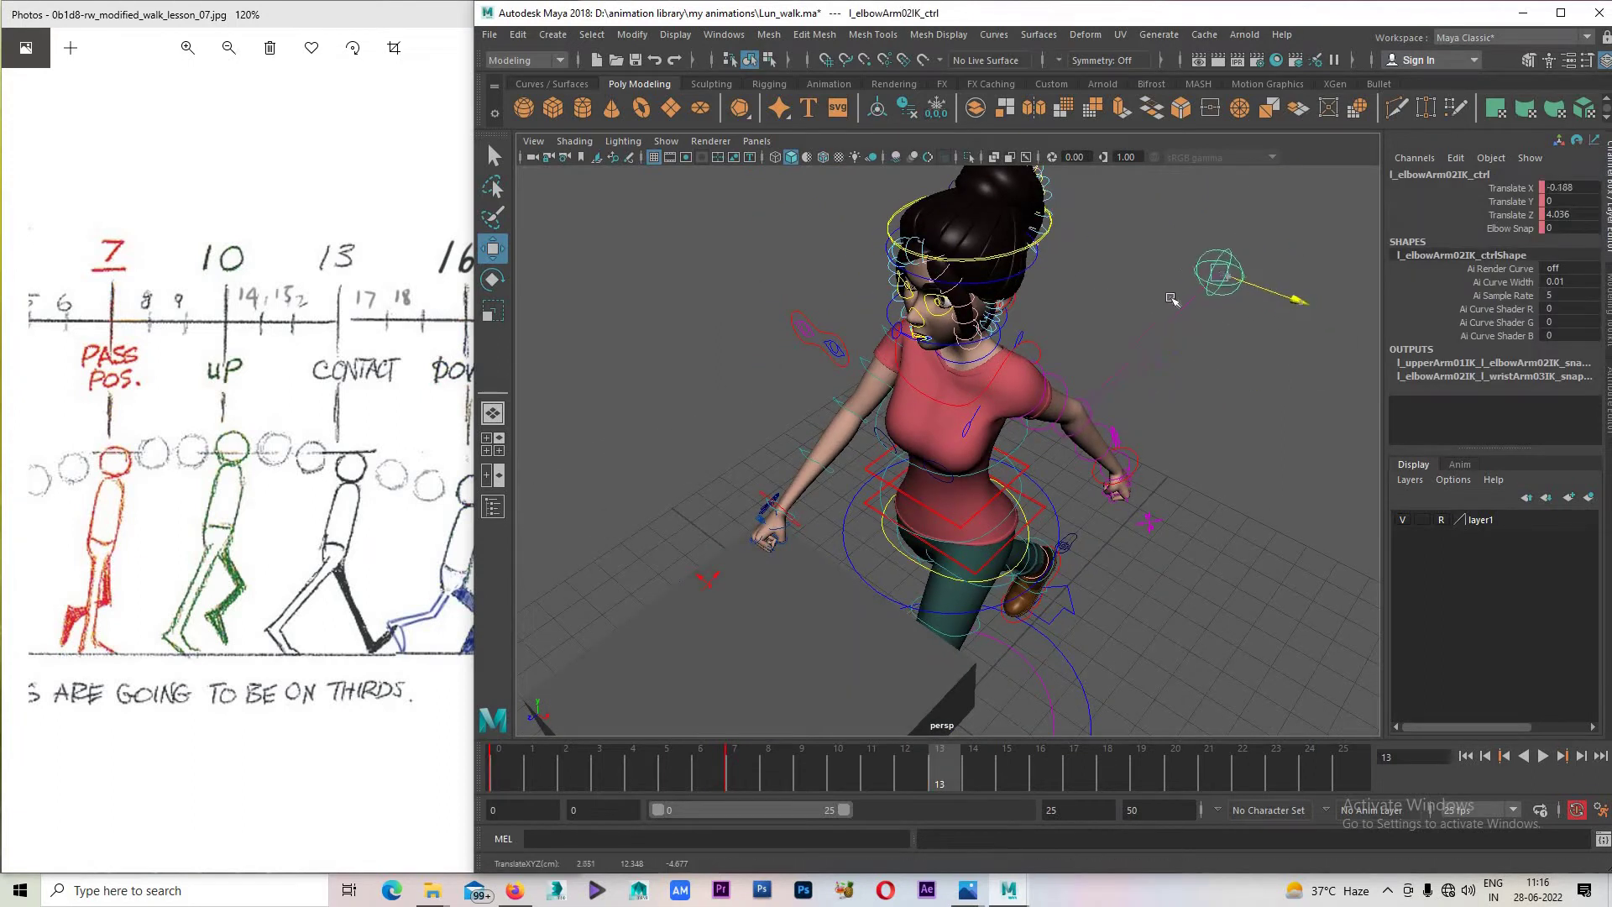
left_click_drag(1171, 299, 1259, 319)
Select the right elbow control, then rotate the right shoulder to -41.33, 11.388, 0.348.
left_click(1169, 389)
mouse_move(1169, 388)
left_mouse_down("alt")
mouse_move(1213, 368)
mouse_move(877, 215)
mouse_move(866, 225)
left_mouse_up("alt")
left_click(880, 239)
mouse_move(951, 393)
left_mouse_down("alt")
mouse_move(1100, 346)
mouse_move(983, 327)
mouse_move(1001, 316)
left_mouse_up("alt")
scroll(957, 340, "up", 3)
left_click(998, 317)
key("e")
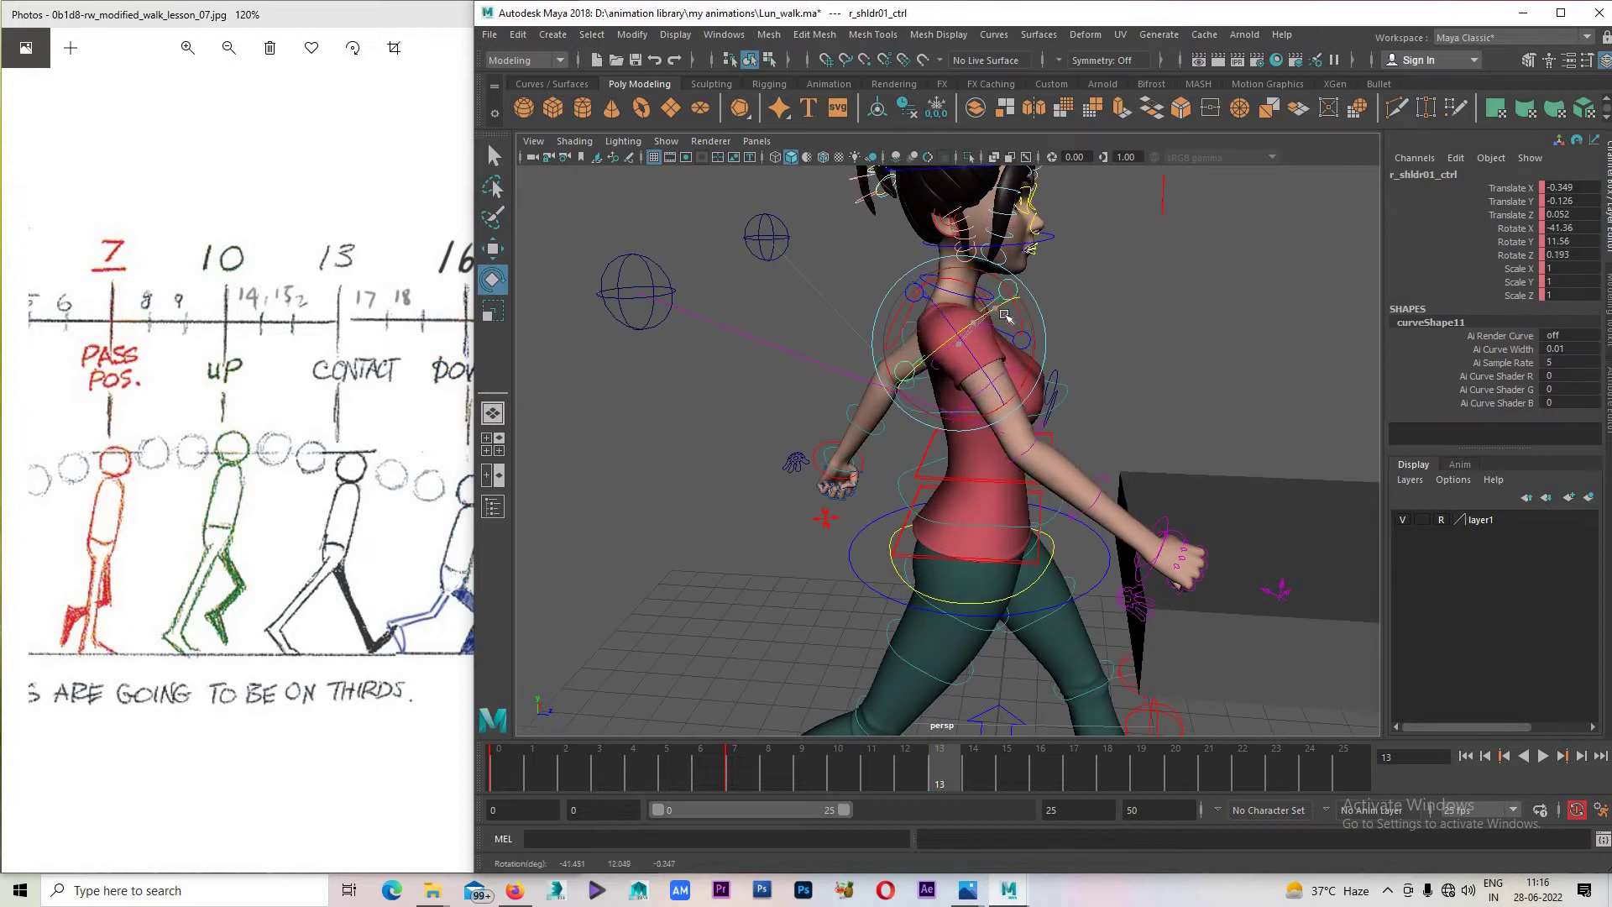
left_click_drag(1111, 428, 1055, 378)
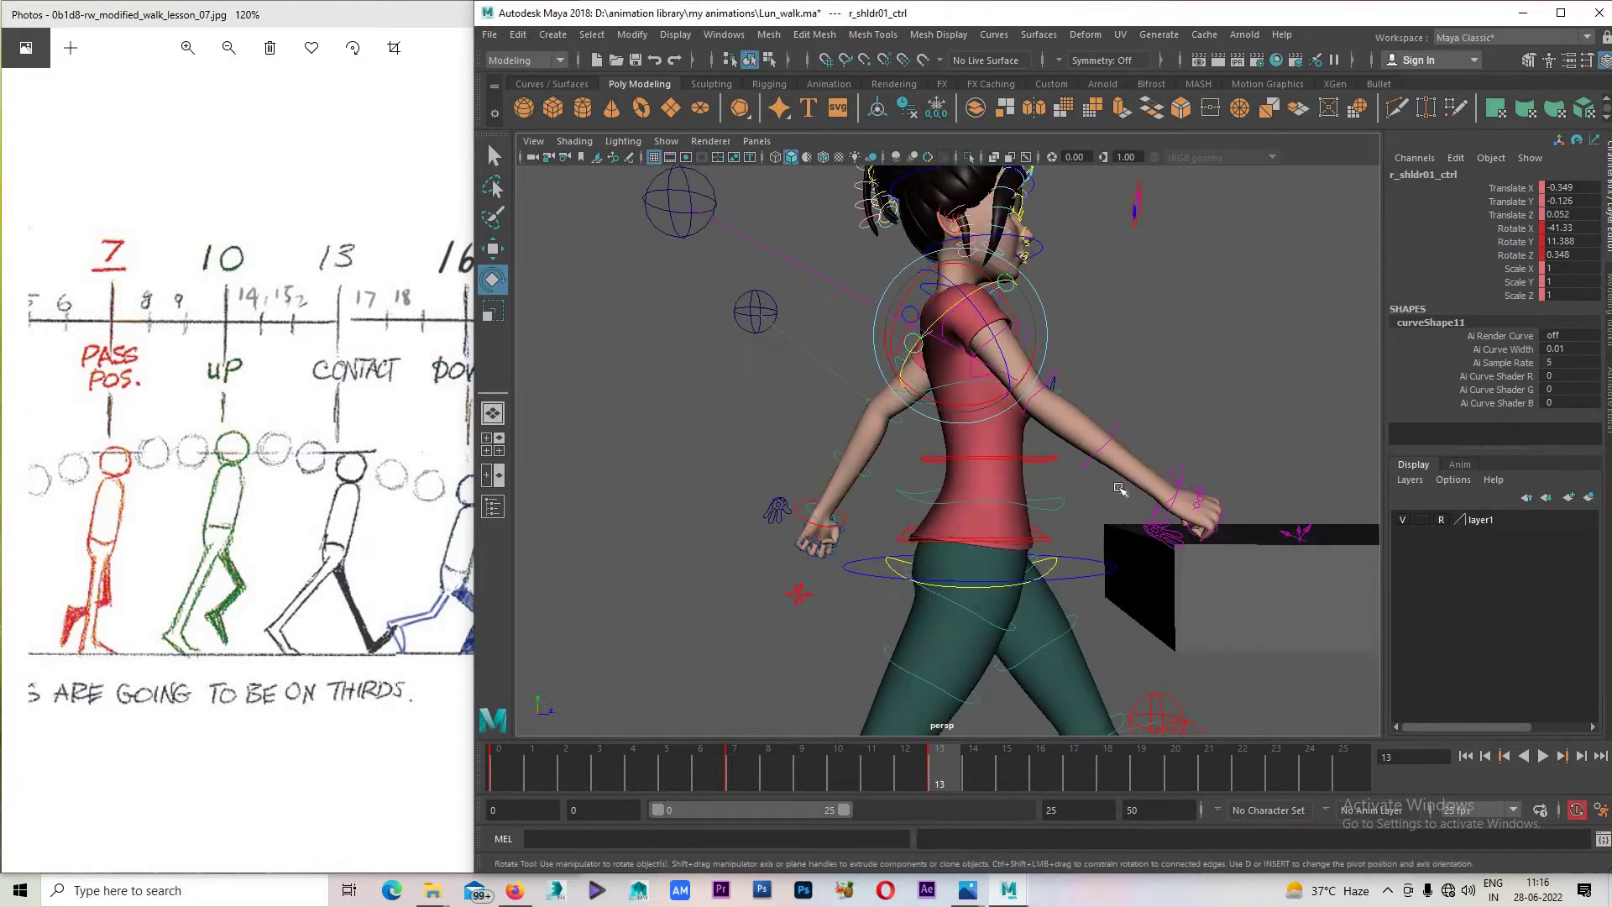
Check the pose in the side view and save Lun_walk.ma.
key("space")
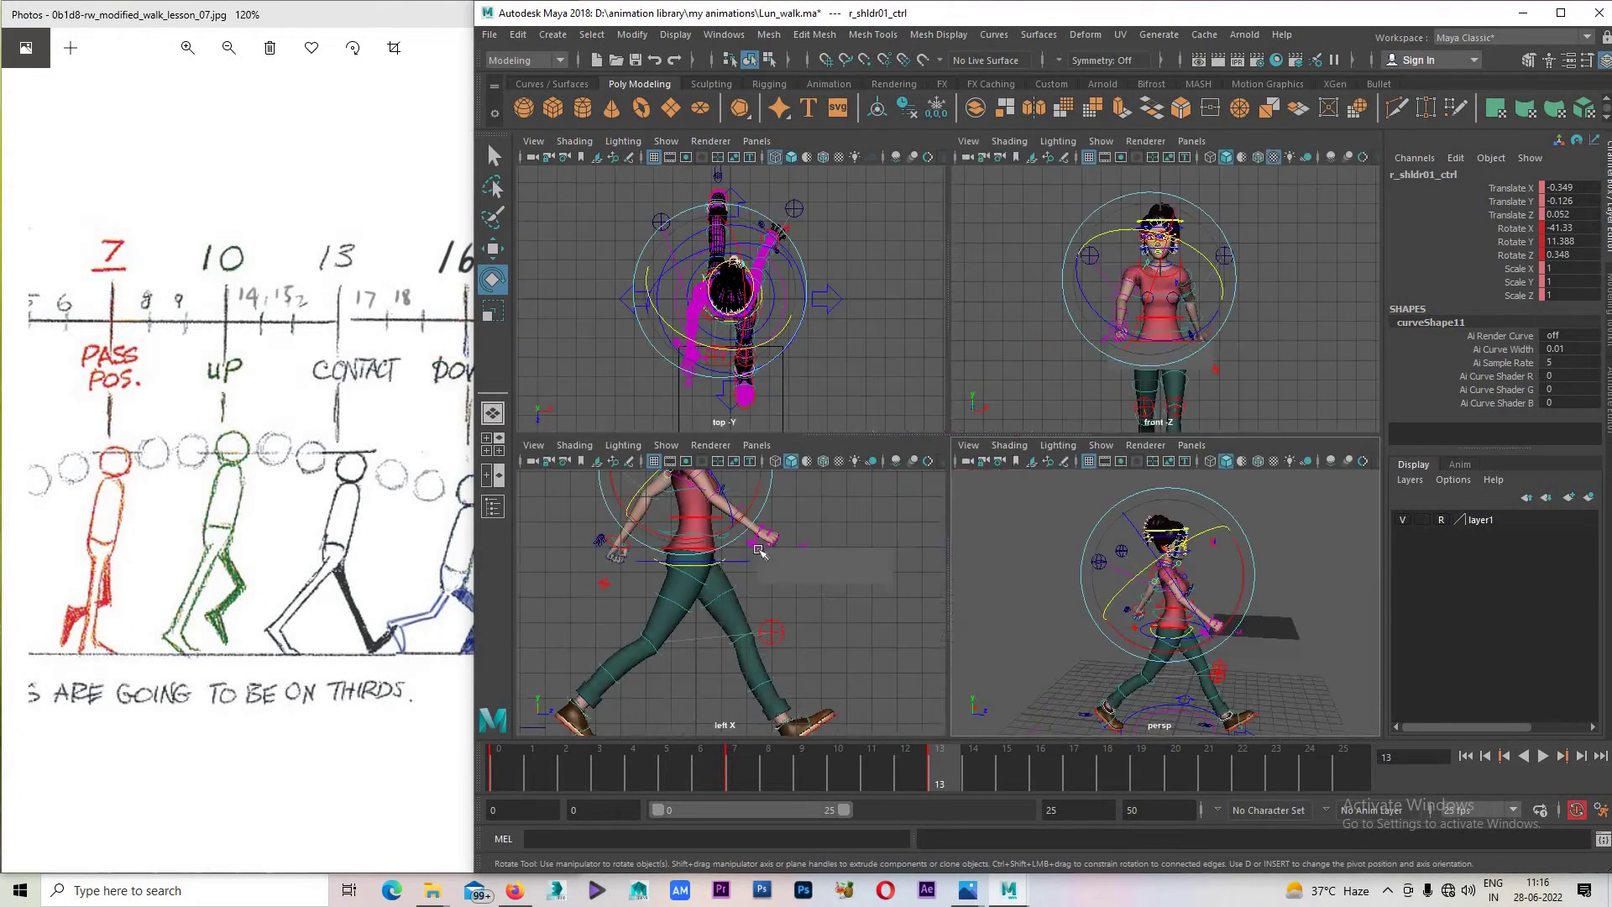
key("space")
scroll(881, 313, "up", 1)
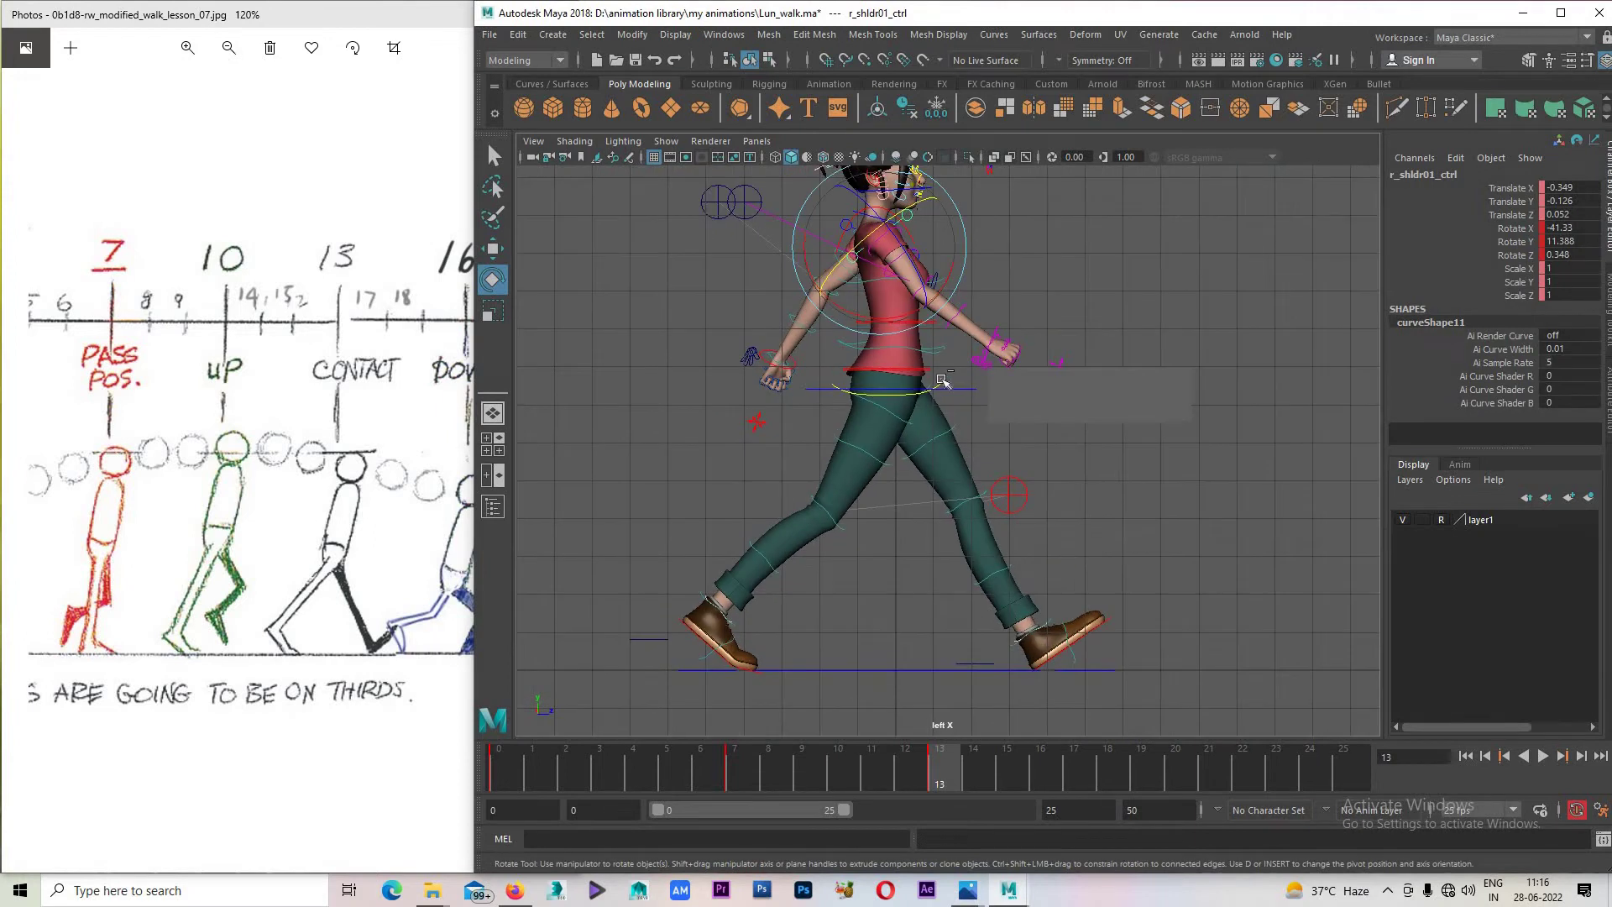
key("ctrl+s")
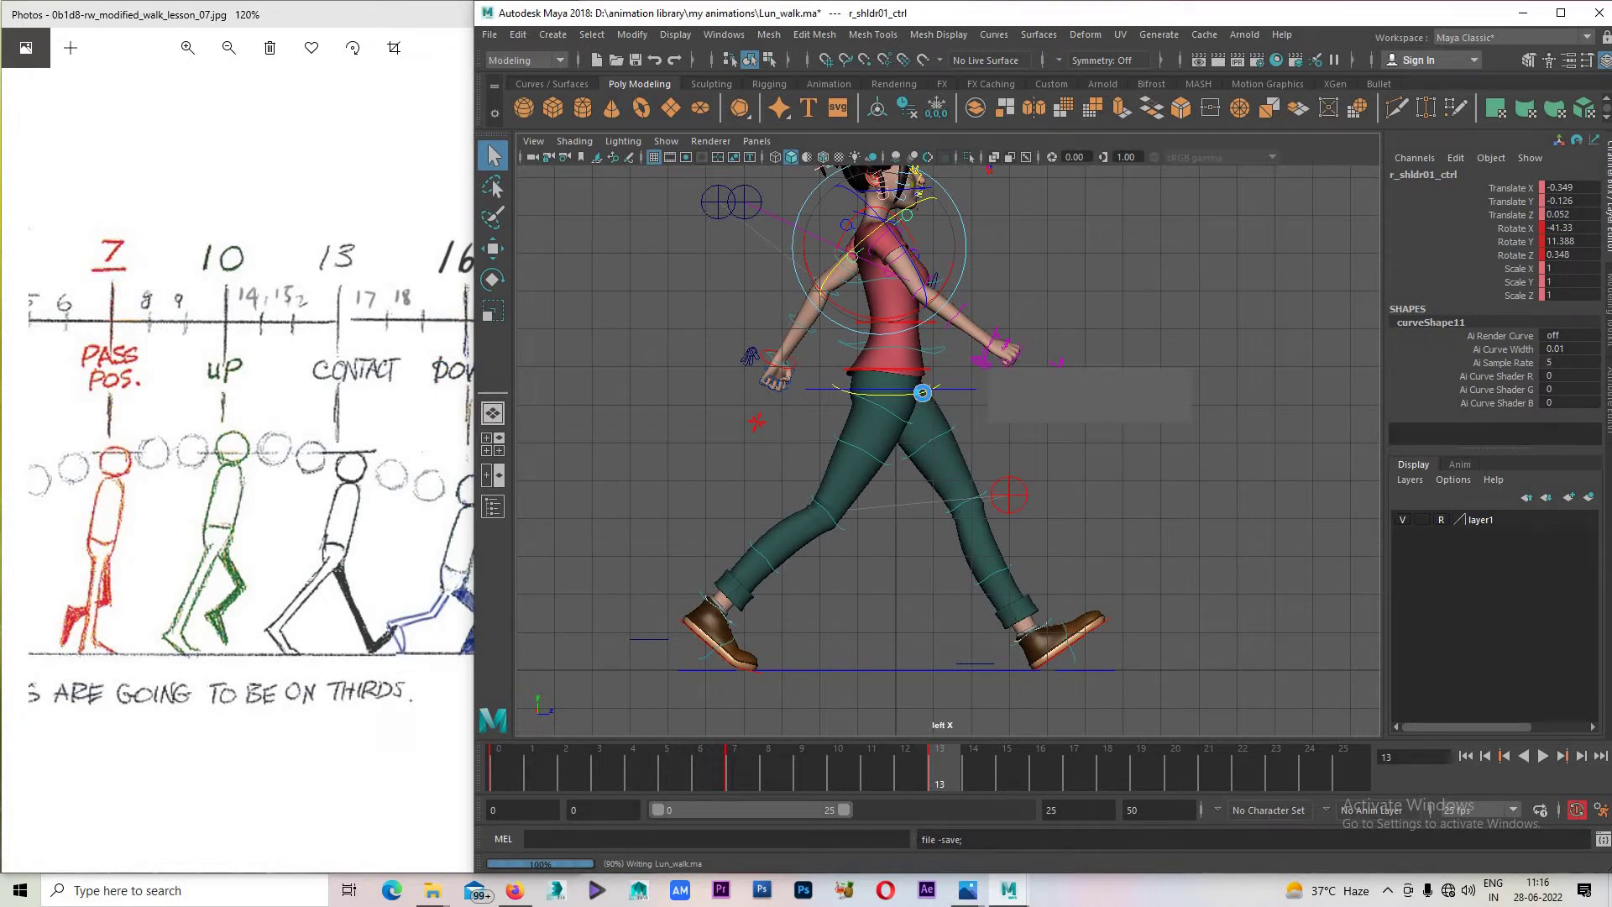
key("e")
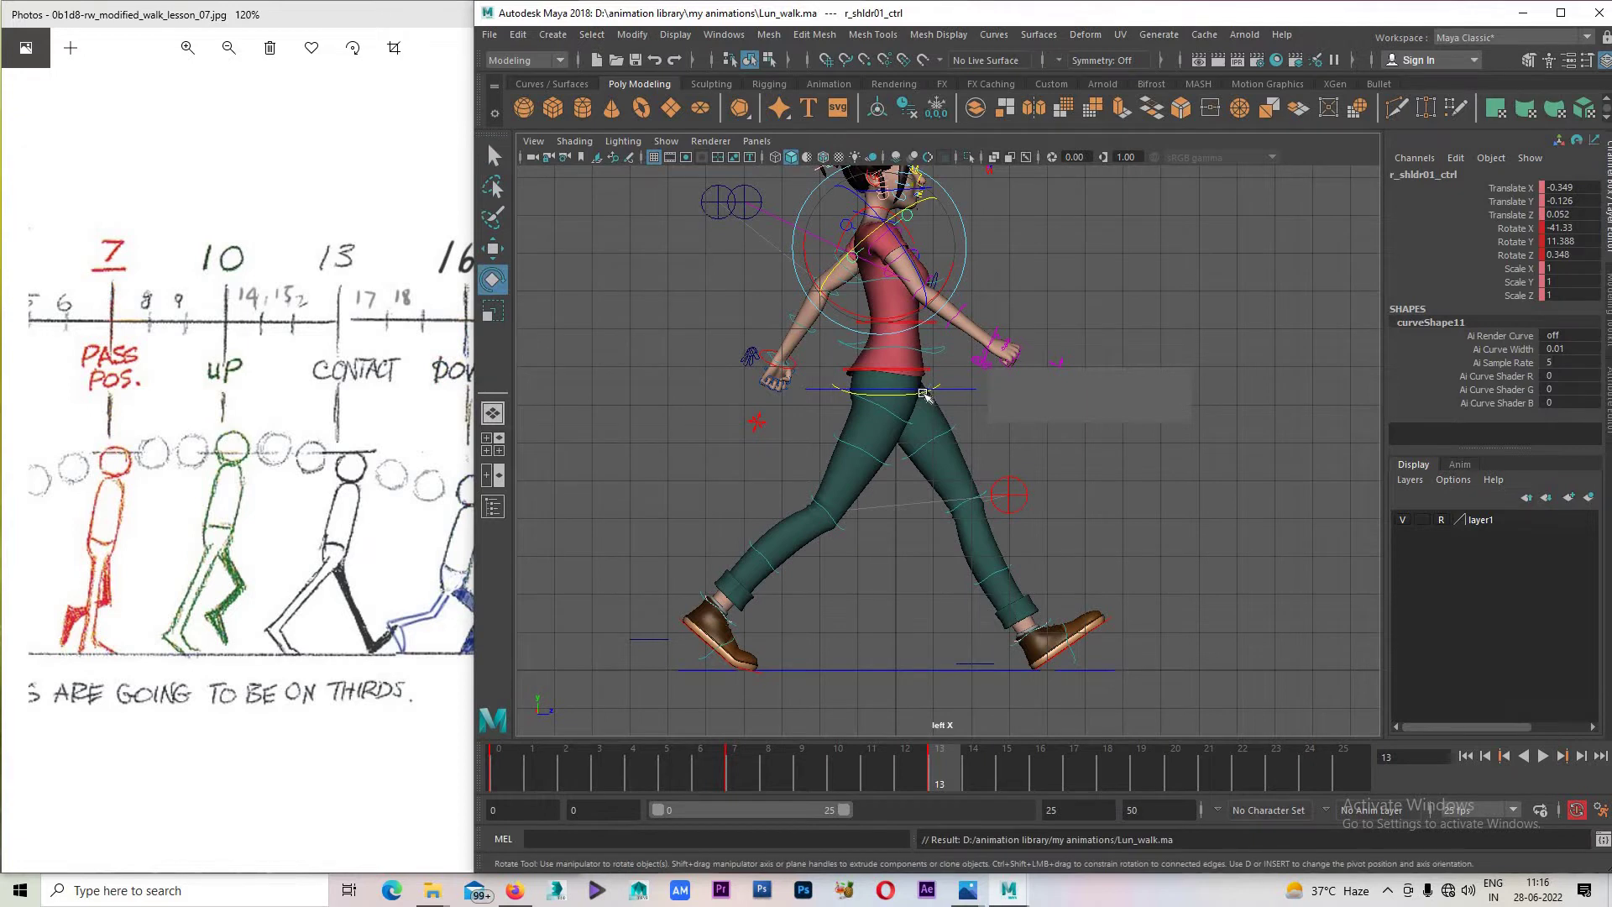
scroll(924, 394, "down", 3)
scroll(750, 657, "down", 1)
left_click_drag(798, 564, 1020, 235)
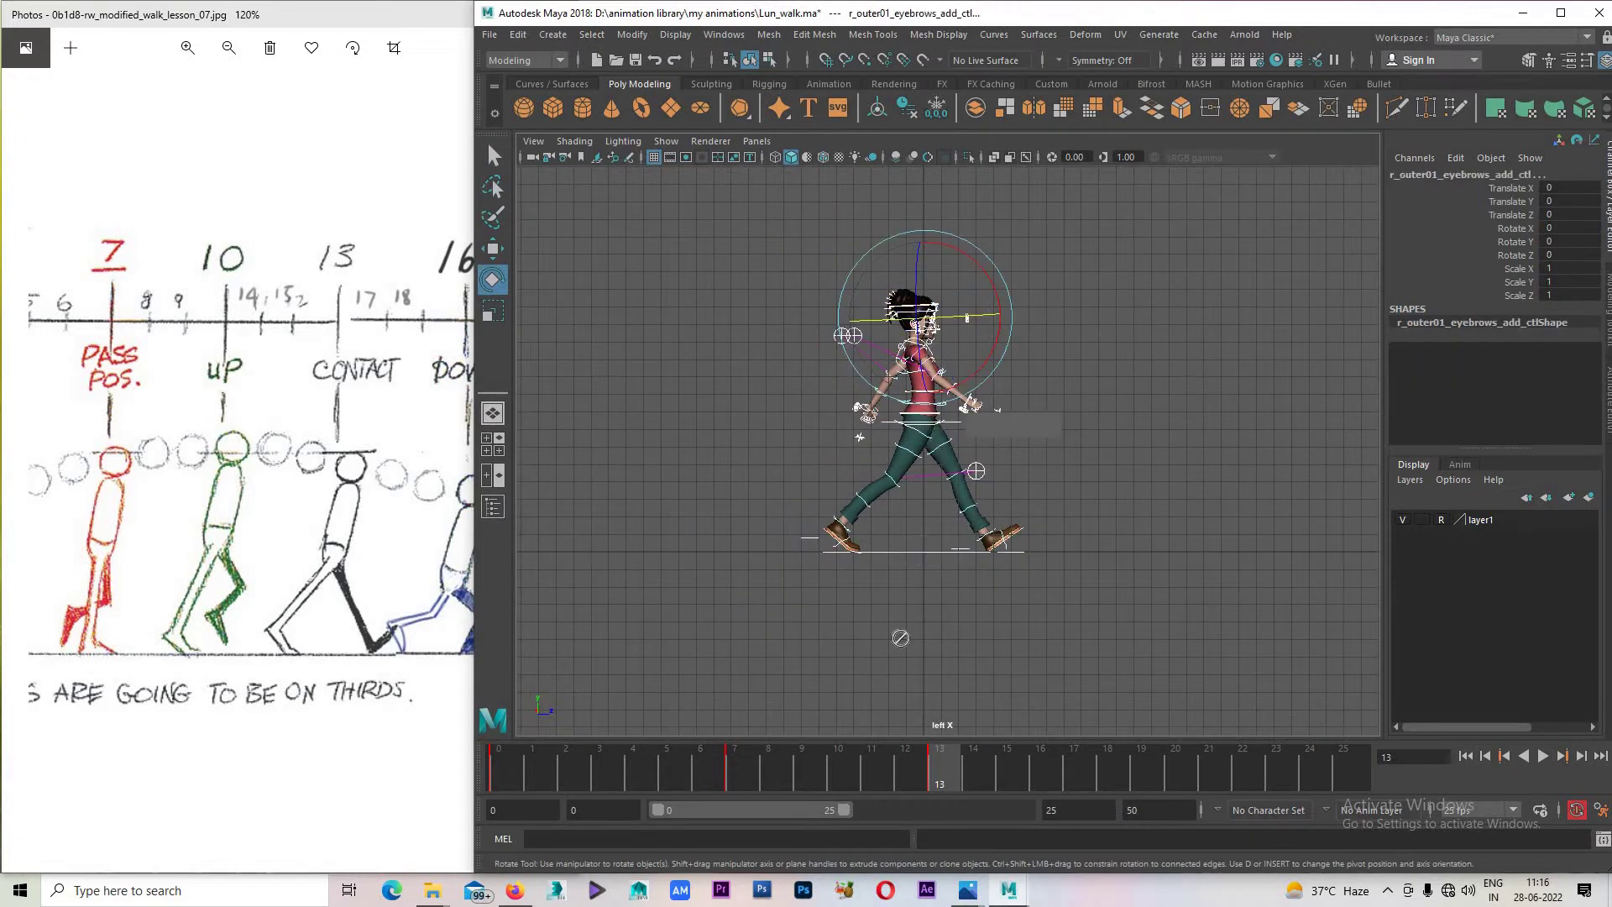
left_click_drag(932, 539, 917, 529, "alt")
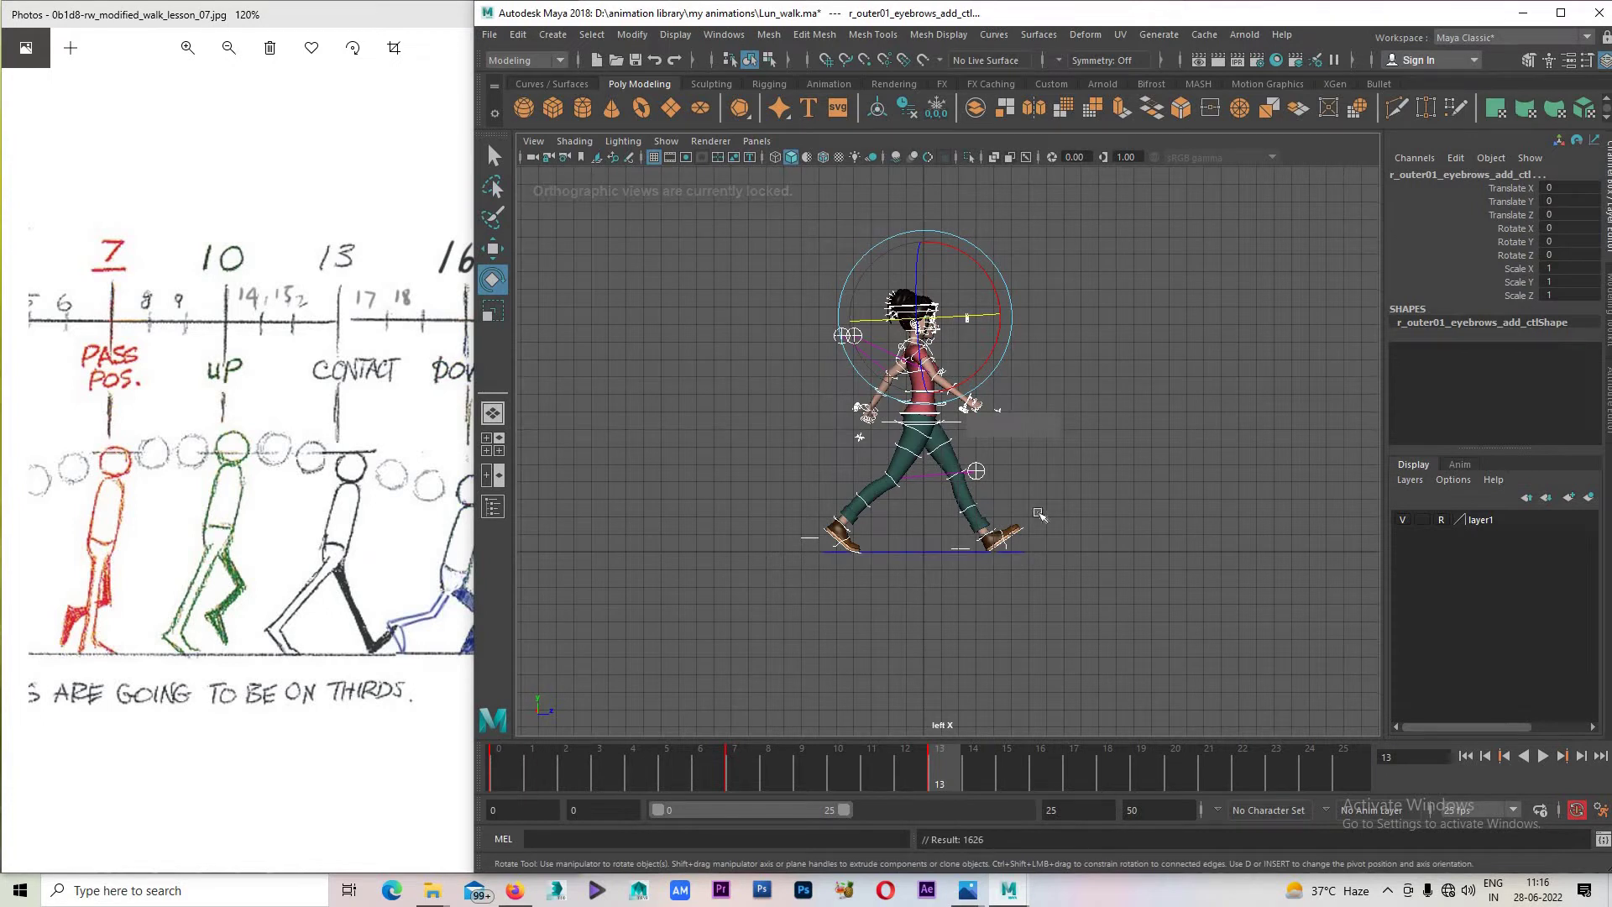
scroll(1039, 514, "up", 2)
left_click(944, 629)
left_click(905, 764)
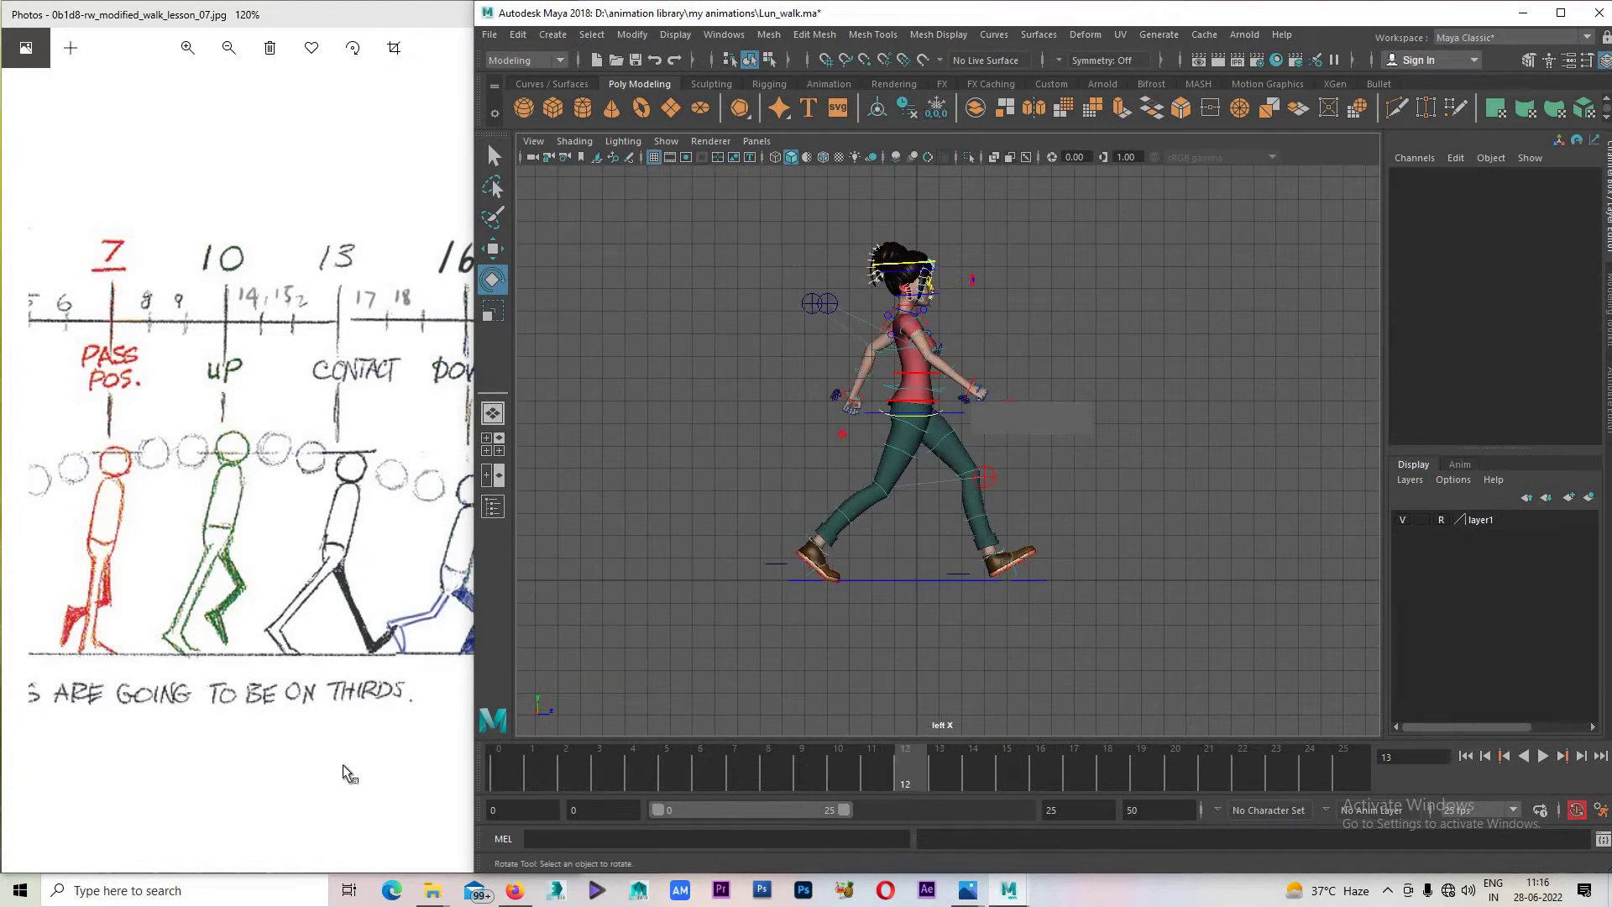
key("alt+v")
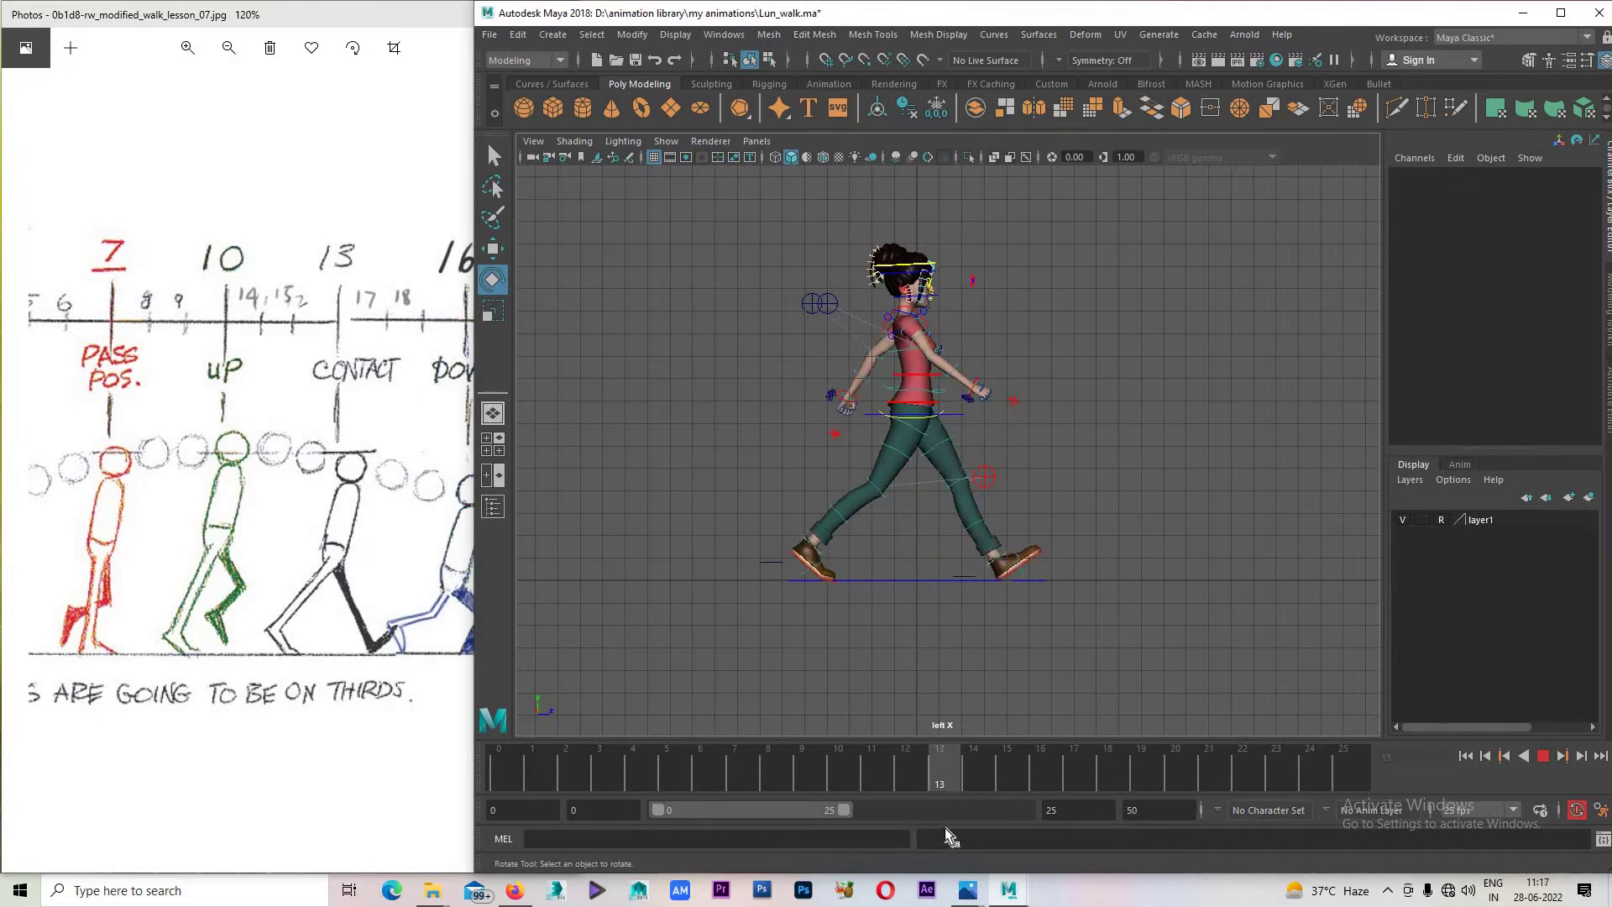
key("Escape")
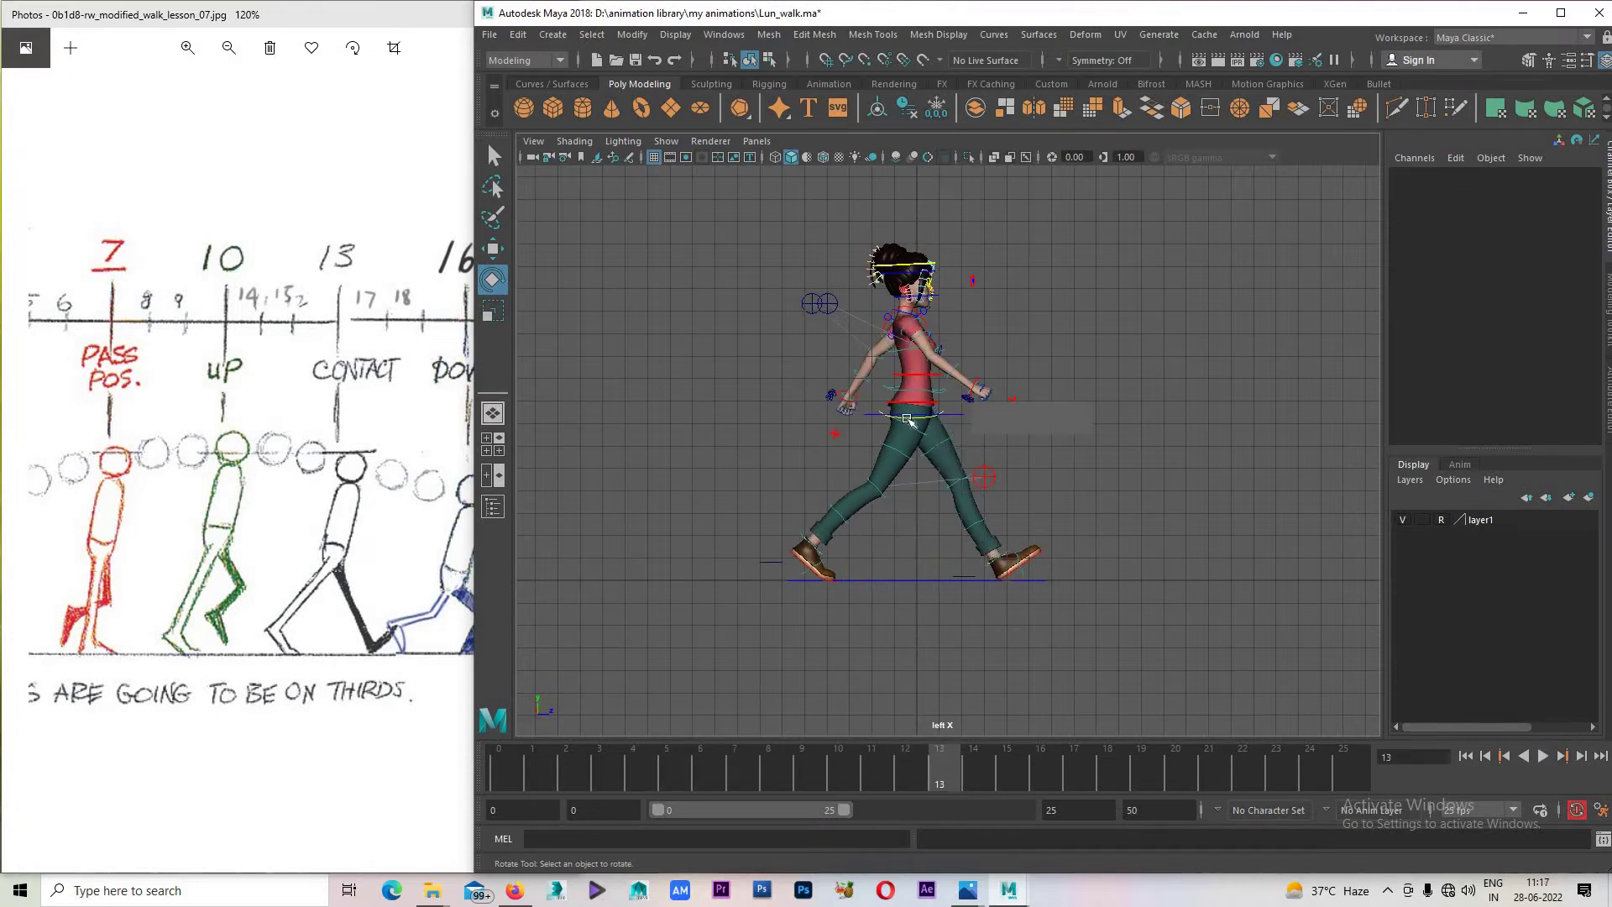
scroll(909, 420, "up", 2)
Tilt the head control to rotate -6.491, -0.111, -8.809 and test it in playback.
left_click(953, 407)
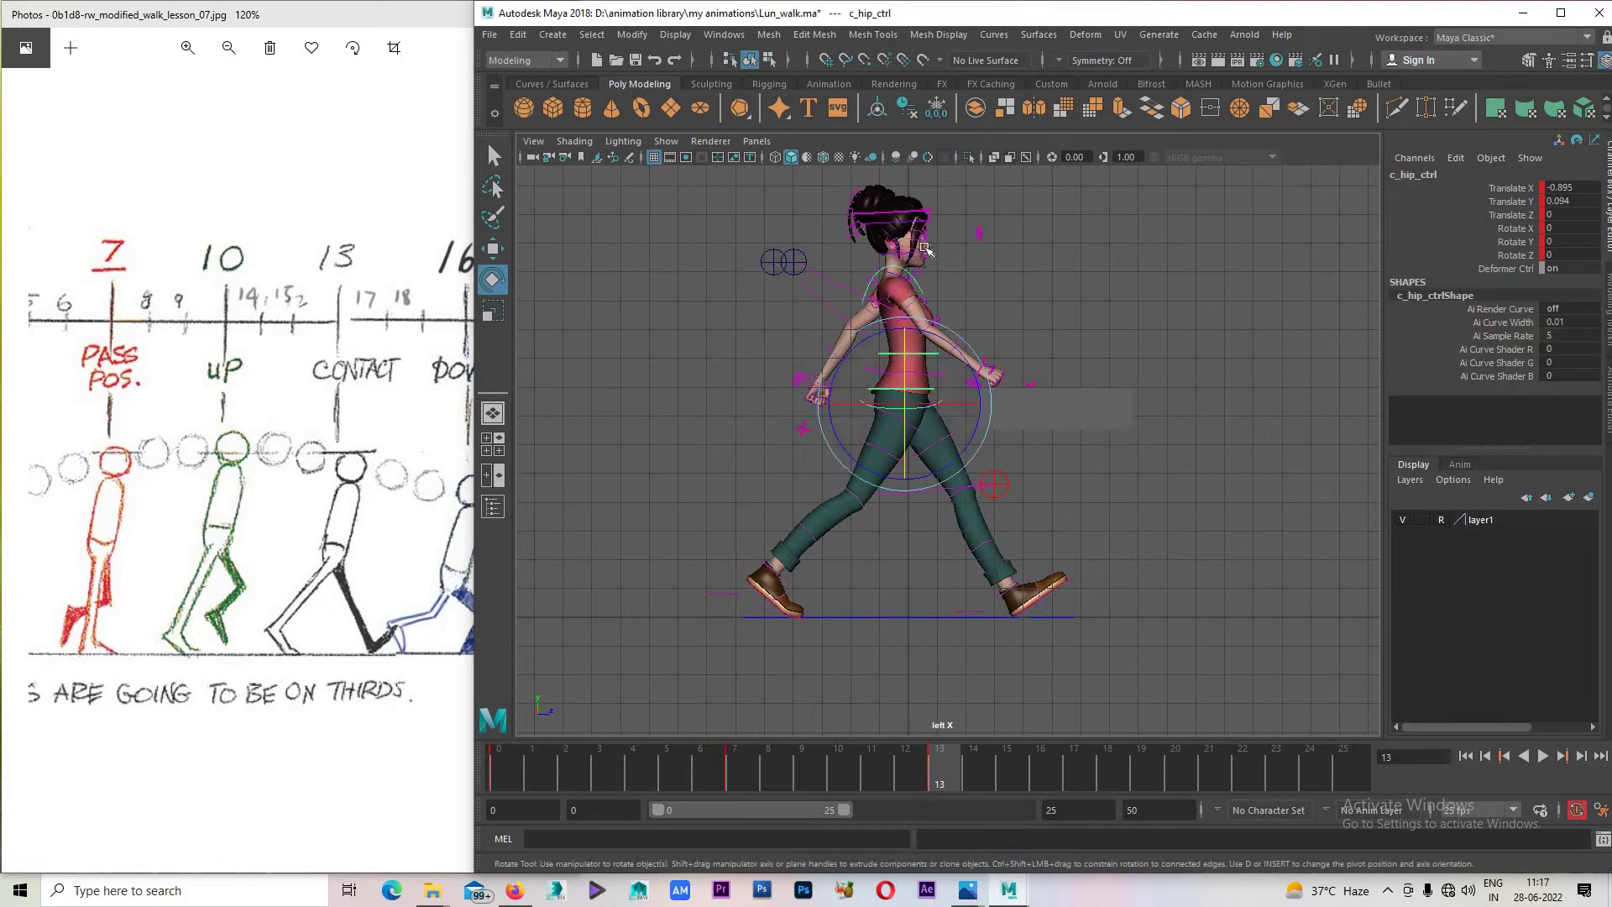
left_click(897, 210)
left_click_drag(928, 212, 950, 207)
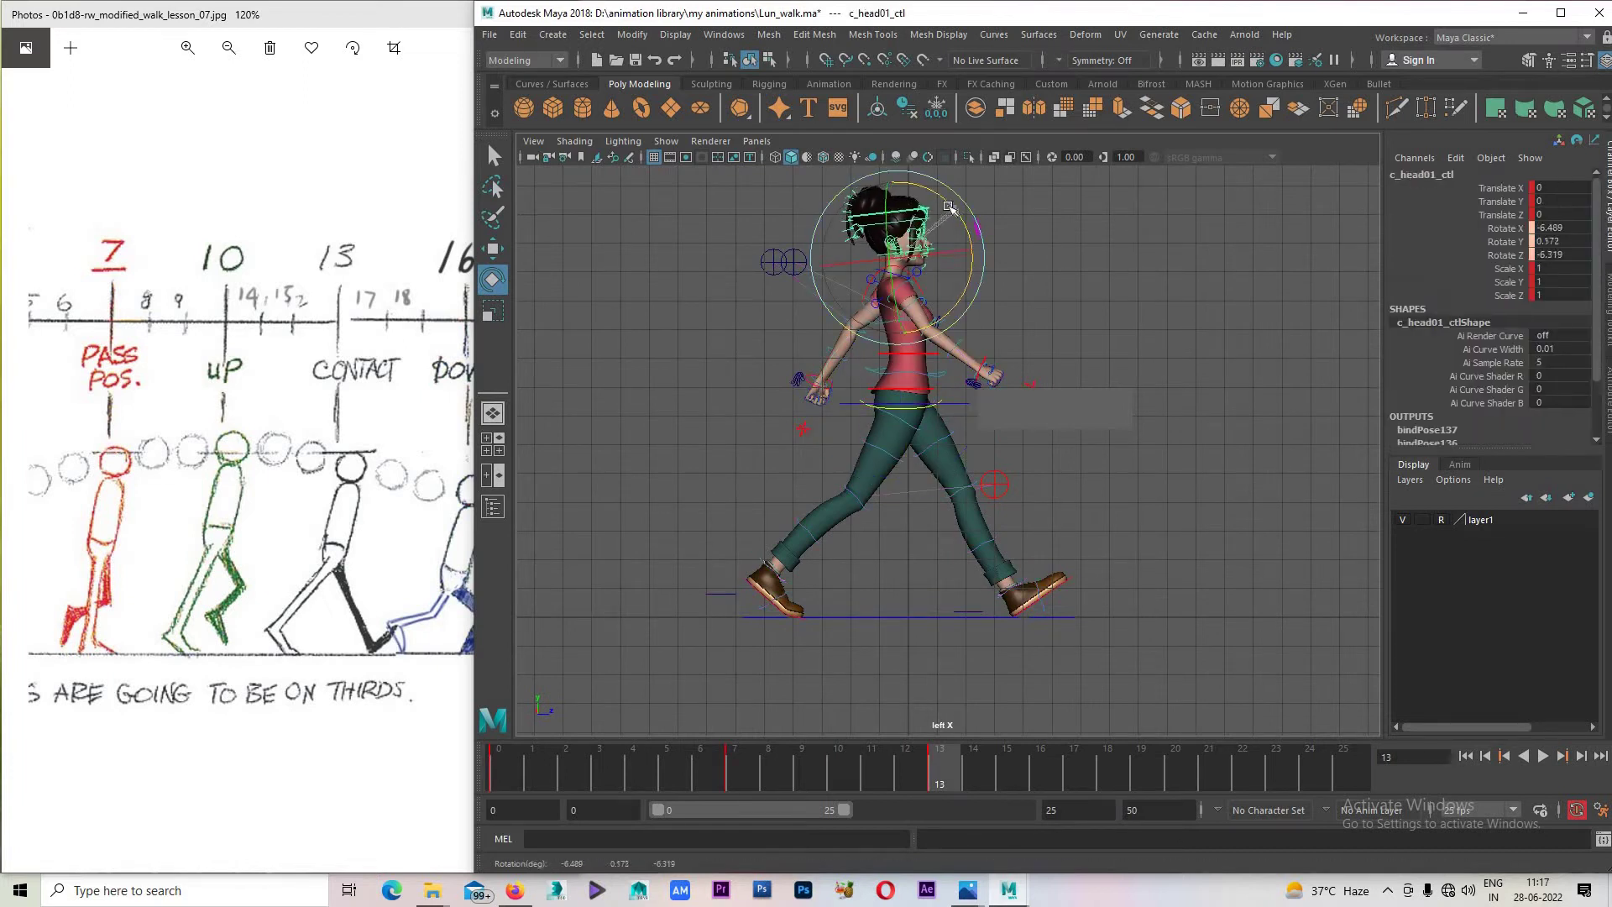
key("alt+v")
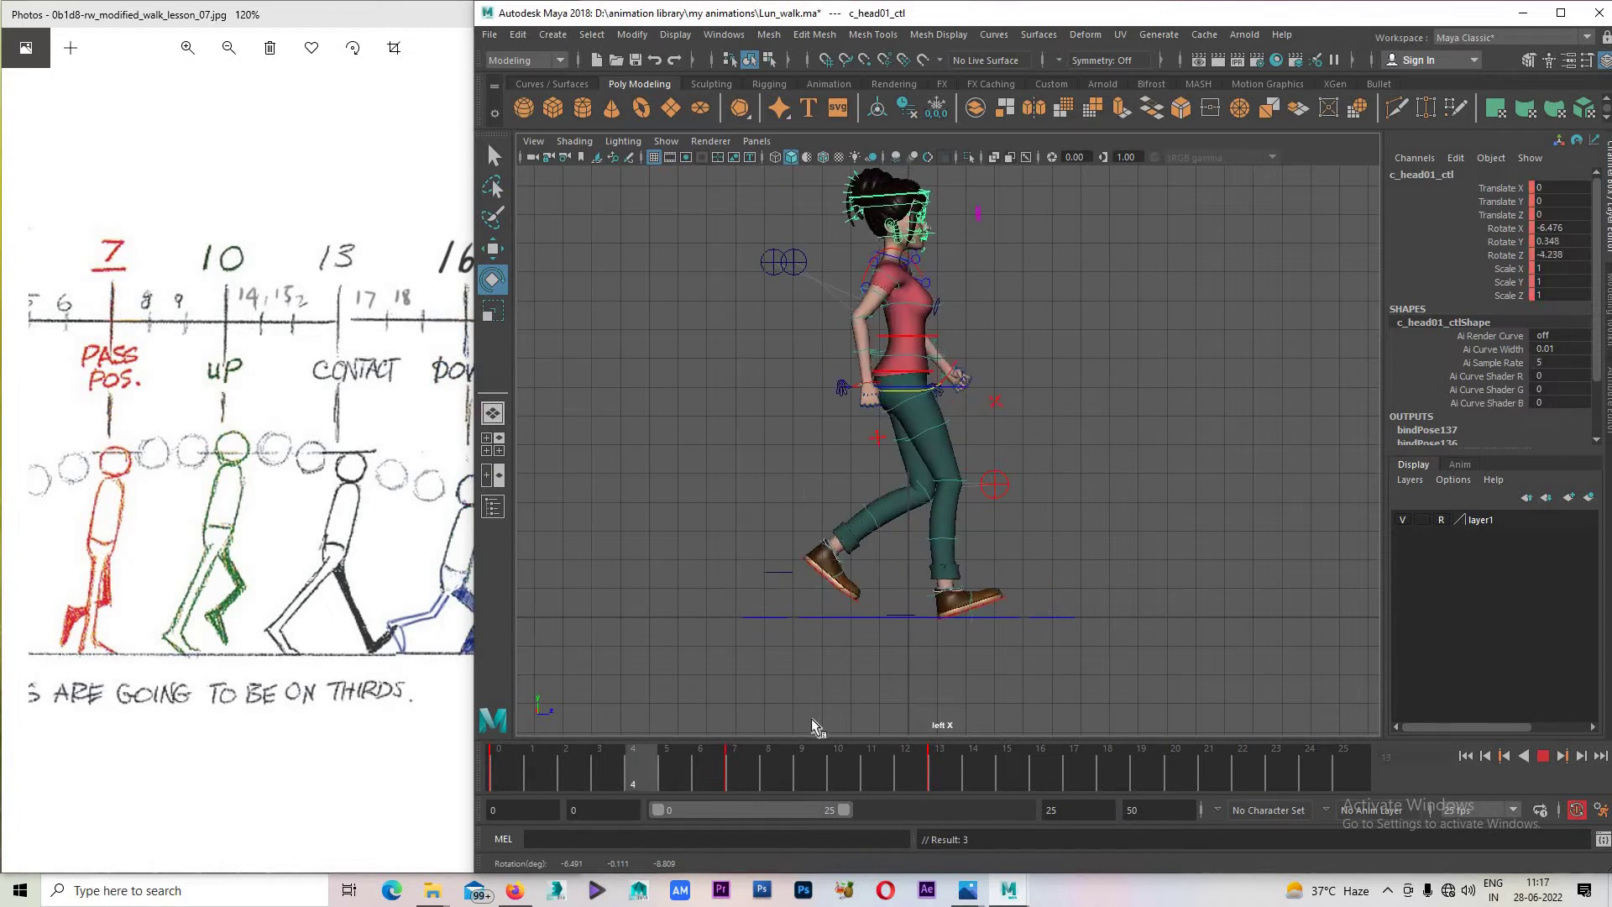
key("alt+v")
Review the walk loop from the perspective camera, stopping at frame 13 beside the reference drawing.
key("space")
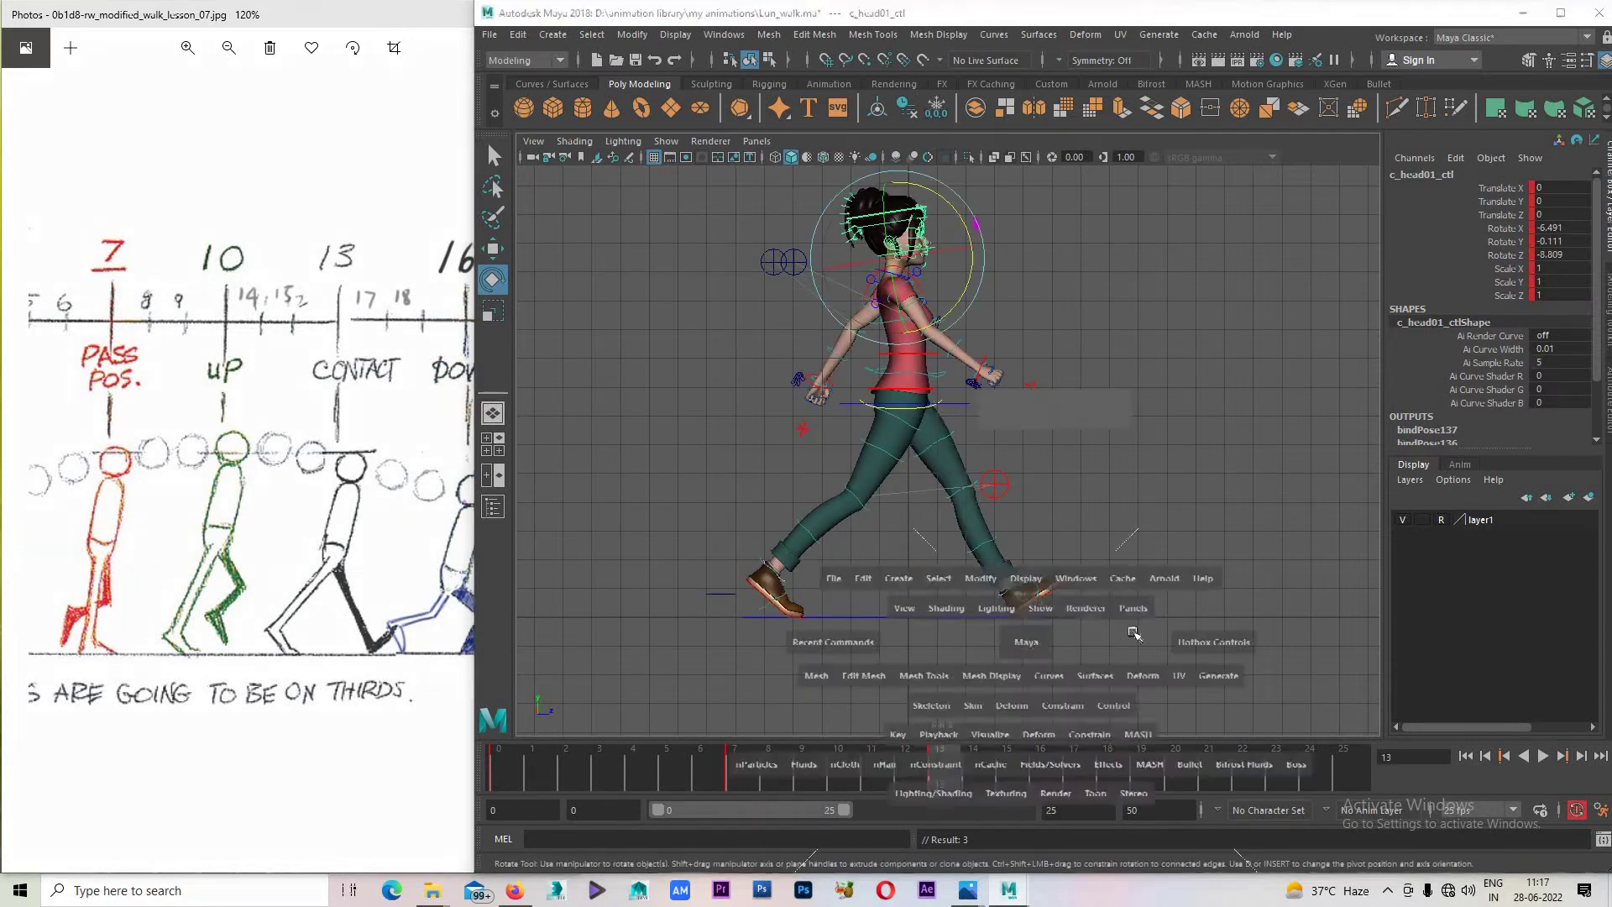
left_click(991, 638)
left_click_drag(1032, 663, 915, 676, "alt")
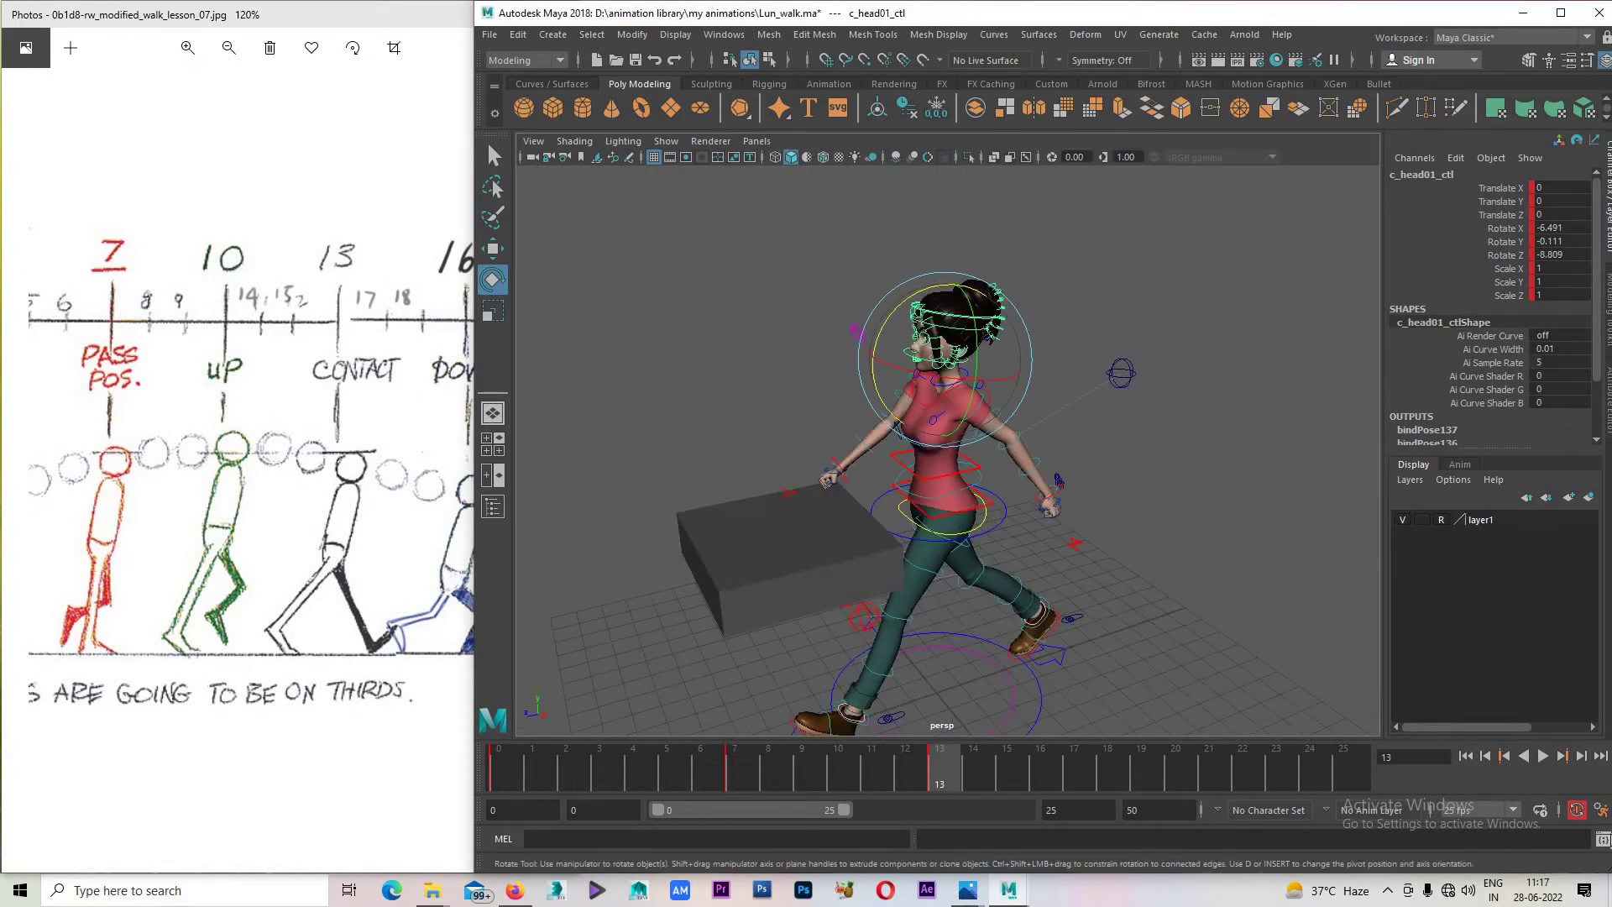
left_click_drag(971, 594, 890, 578, "alt")
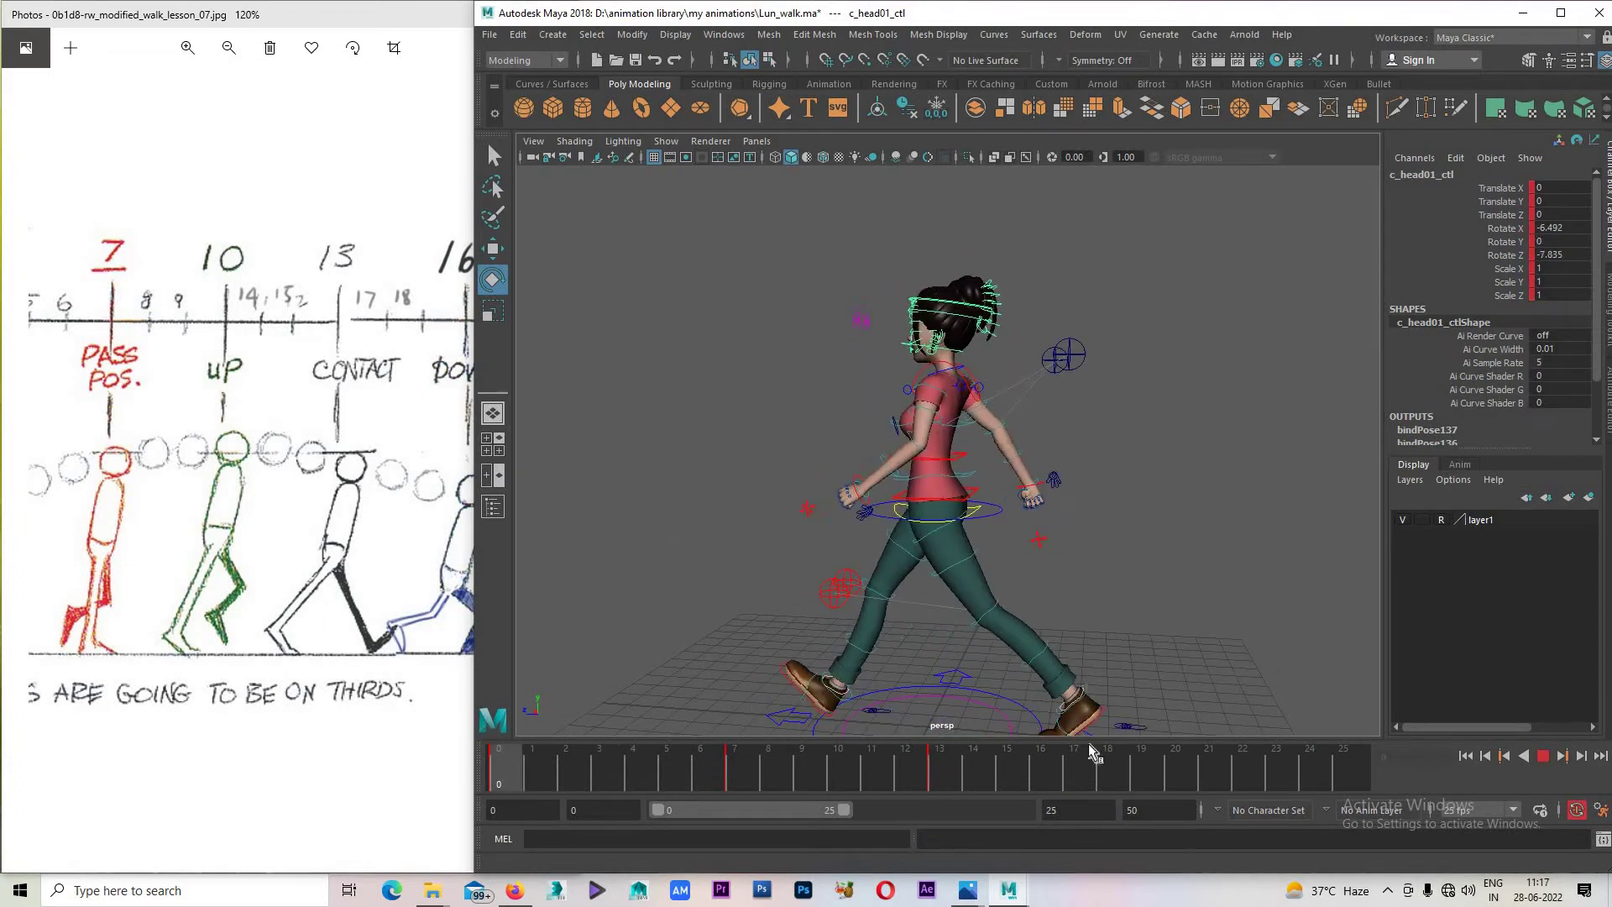
left_click(1543, 756)
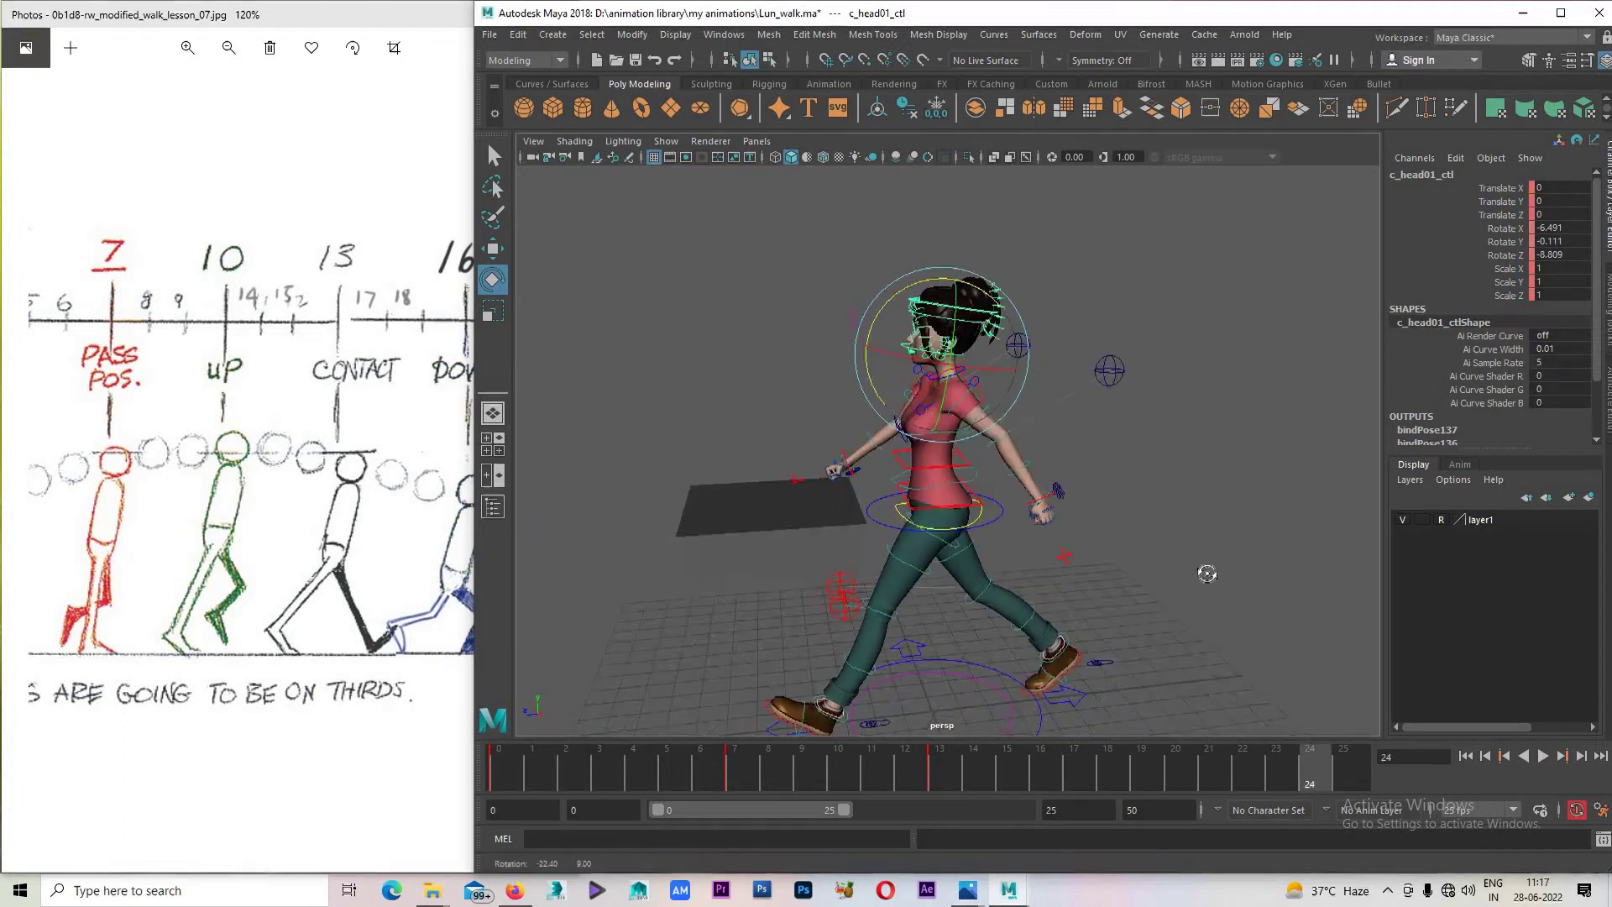
left_click(1543, 756)
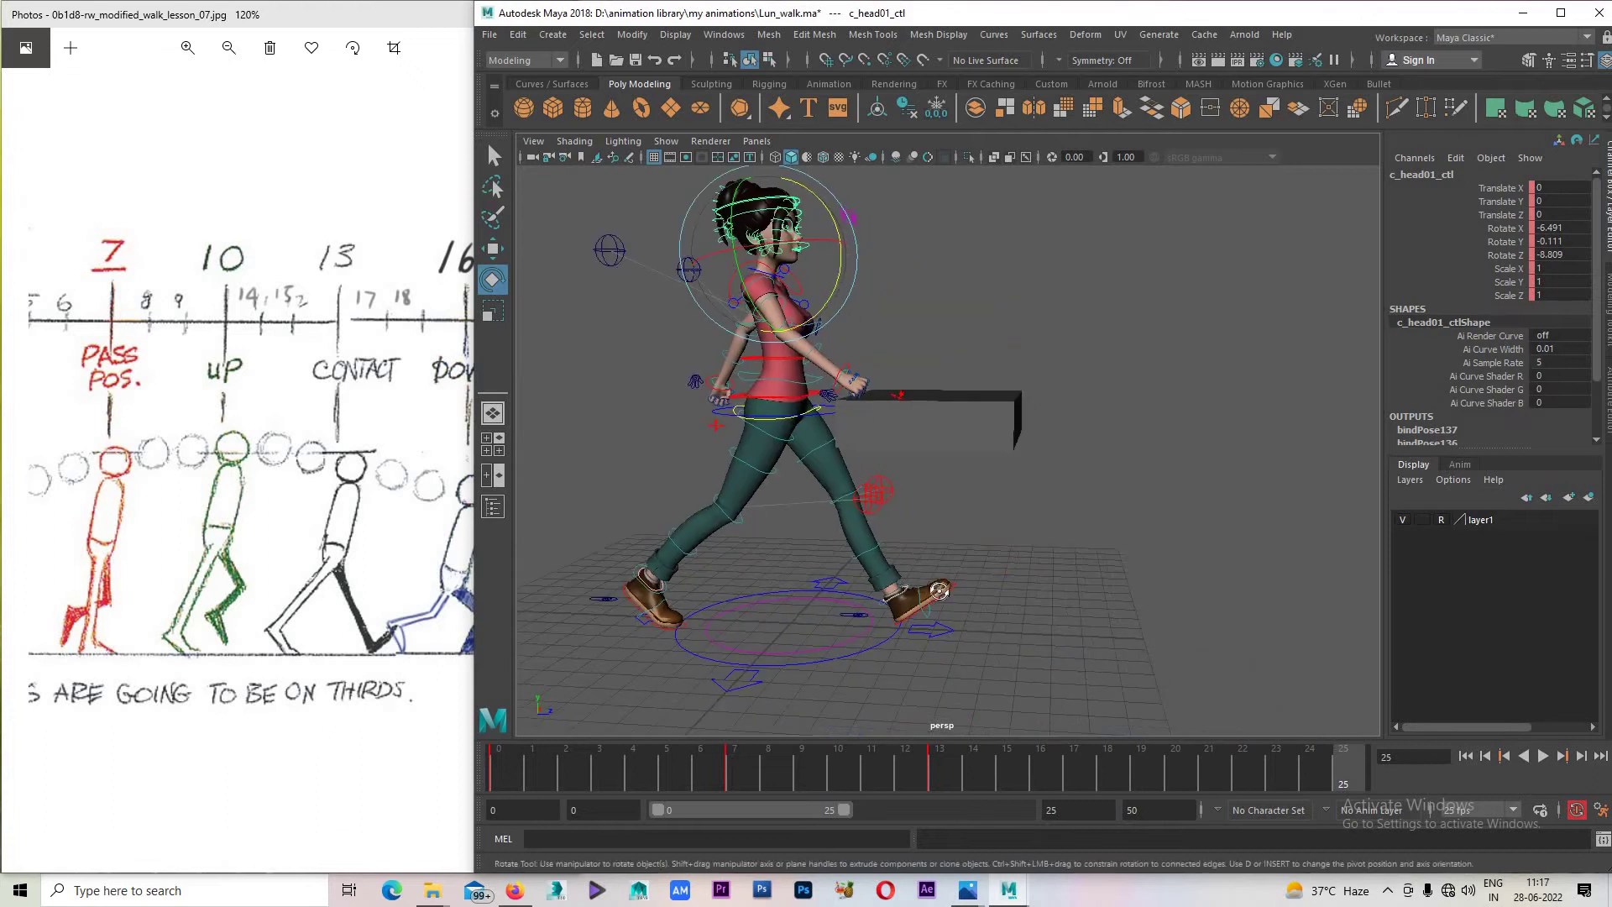
left_click(1543, 756)
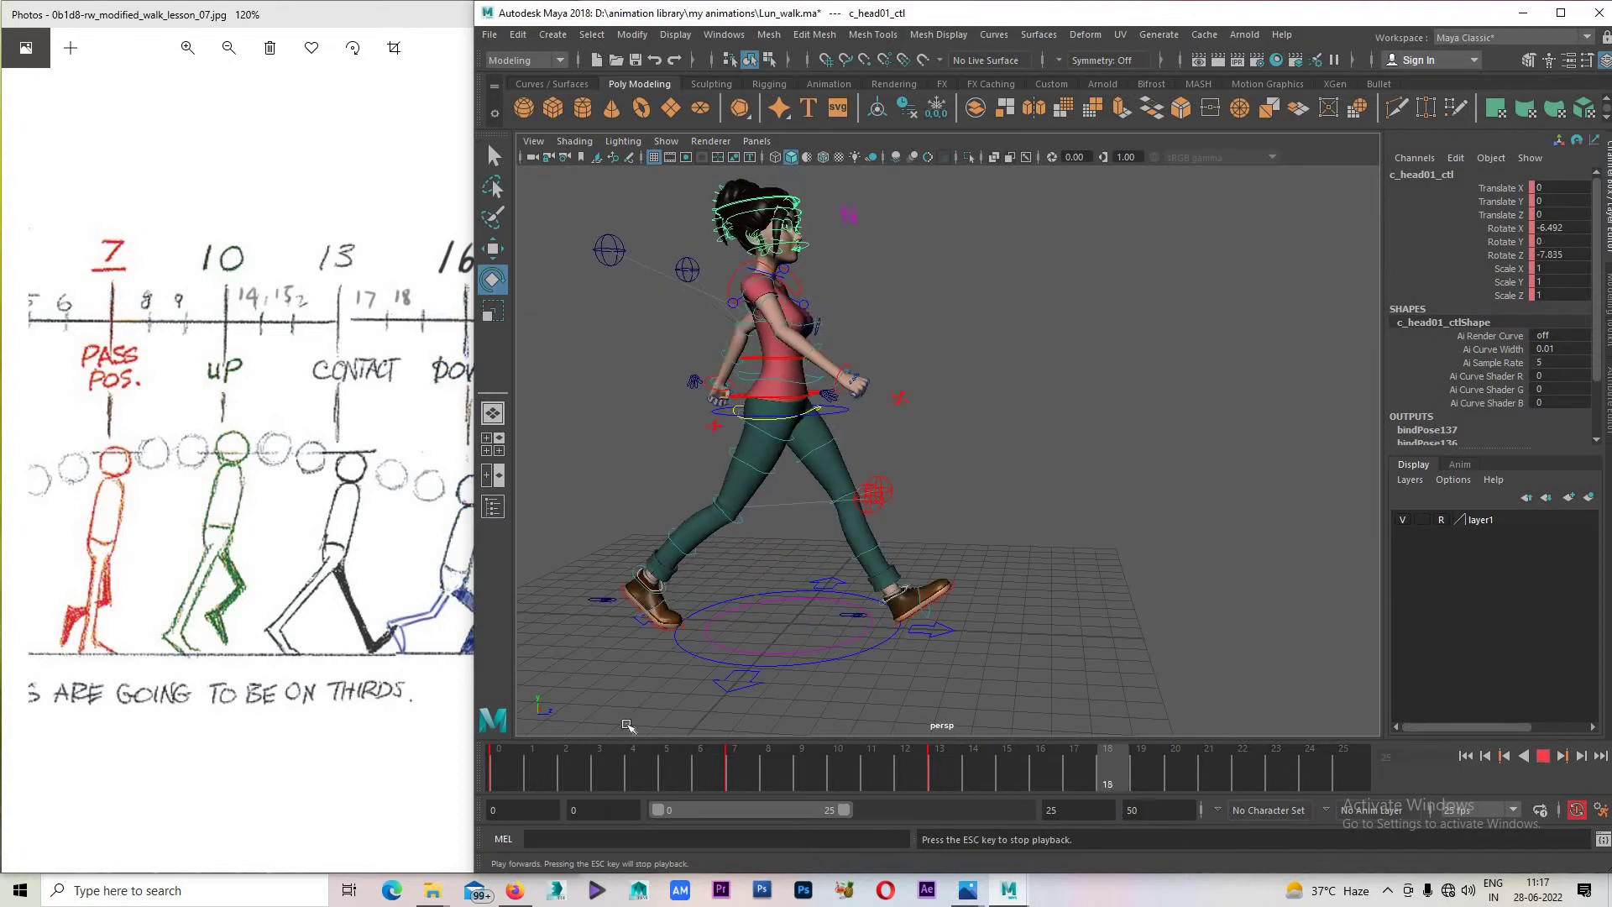
key("Escape")
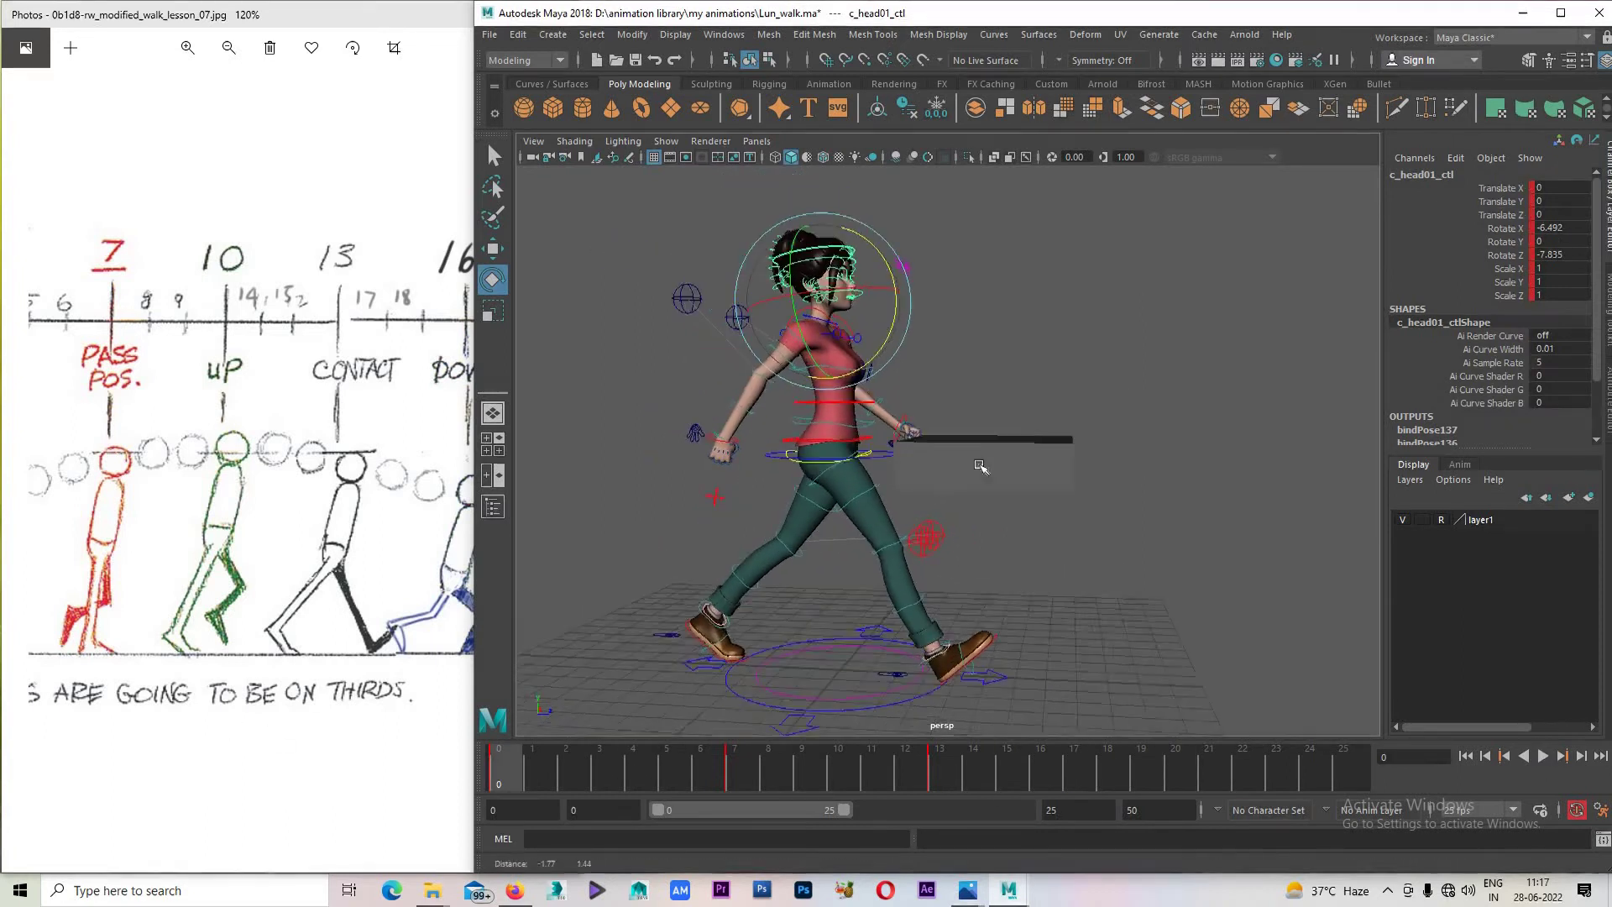
scroll(593, 690, "up", 3)
key("alt+v")
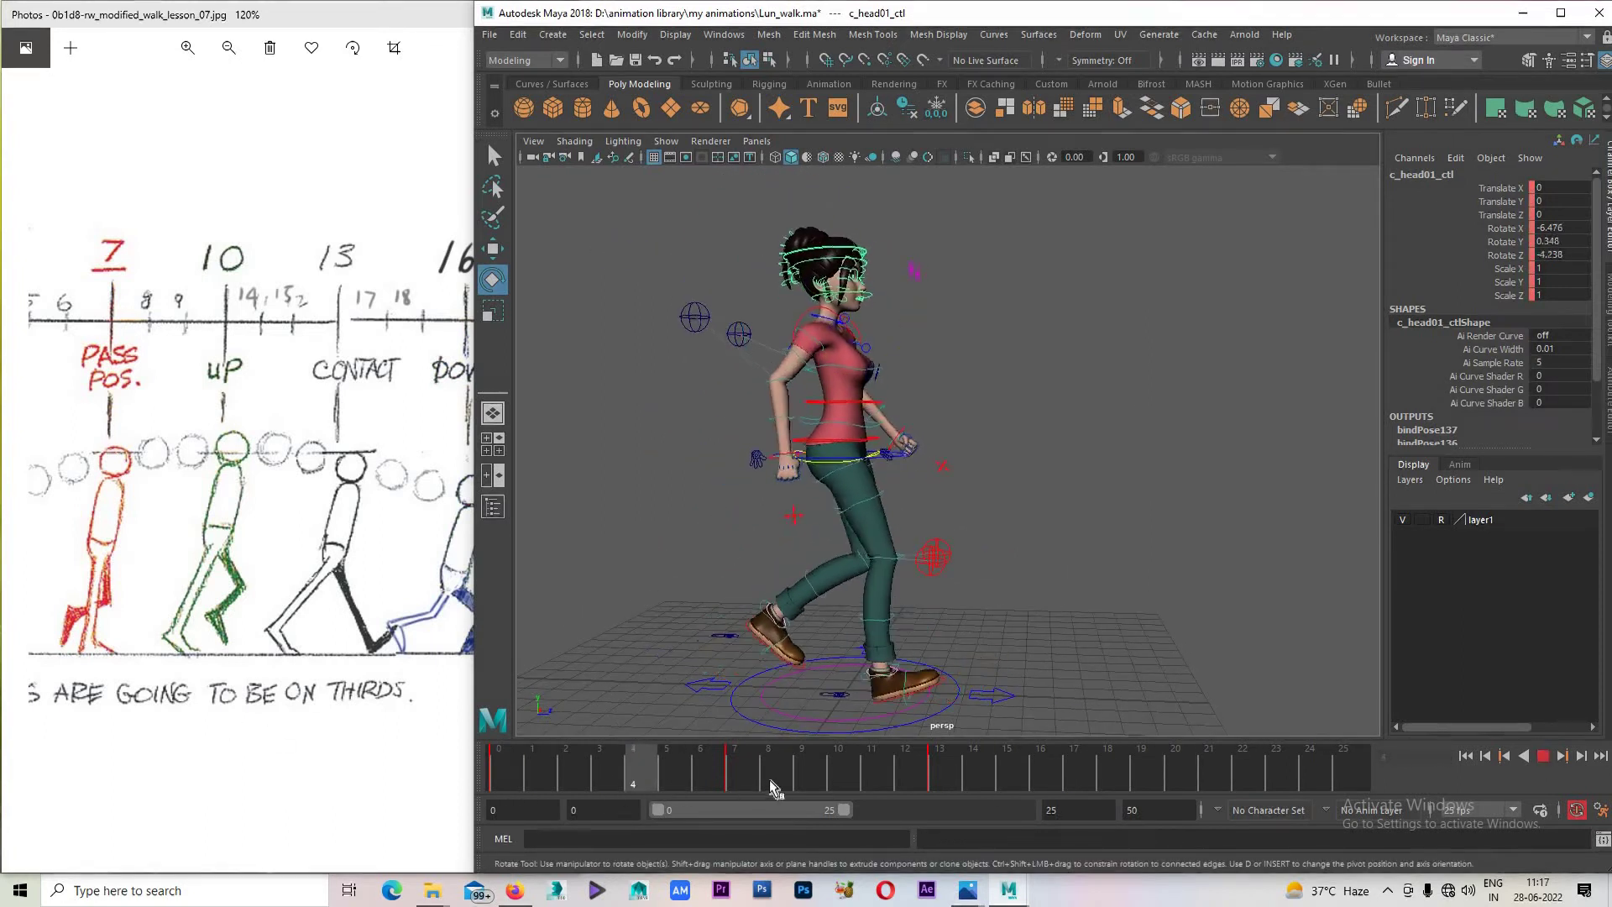
left_click(944, 783)
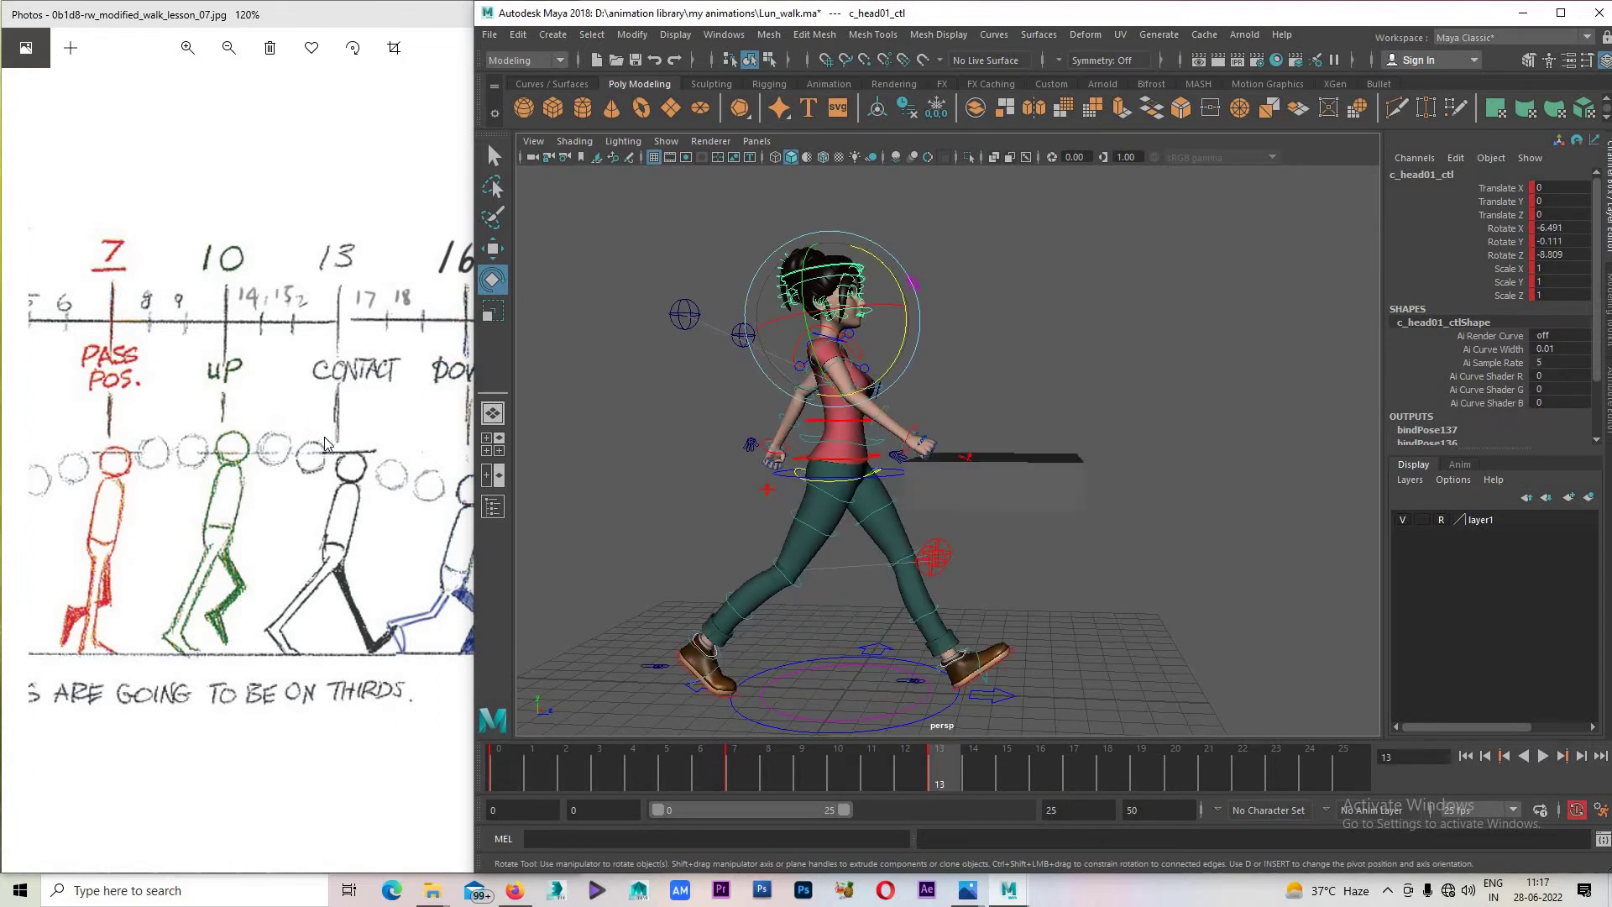
left_click(365, 462)
Scroll the walk-cycle reference sheet and advance the animation to frame 19 in the side view.
scroll(188, 517, "right", 3)
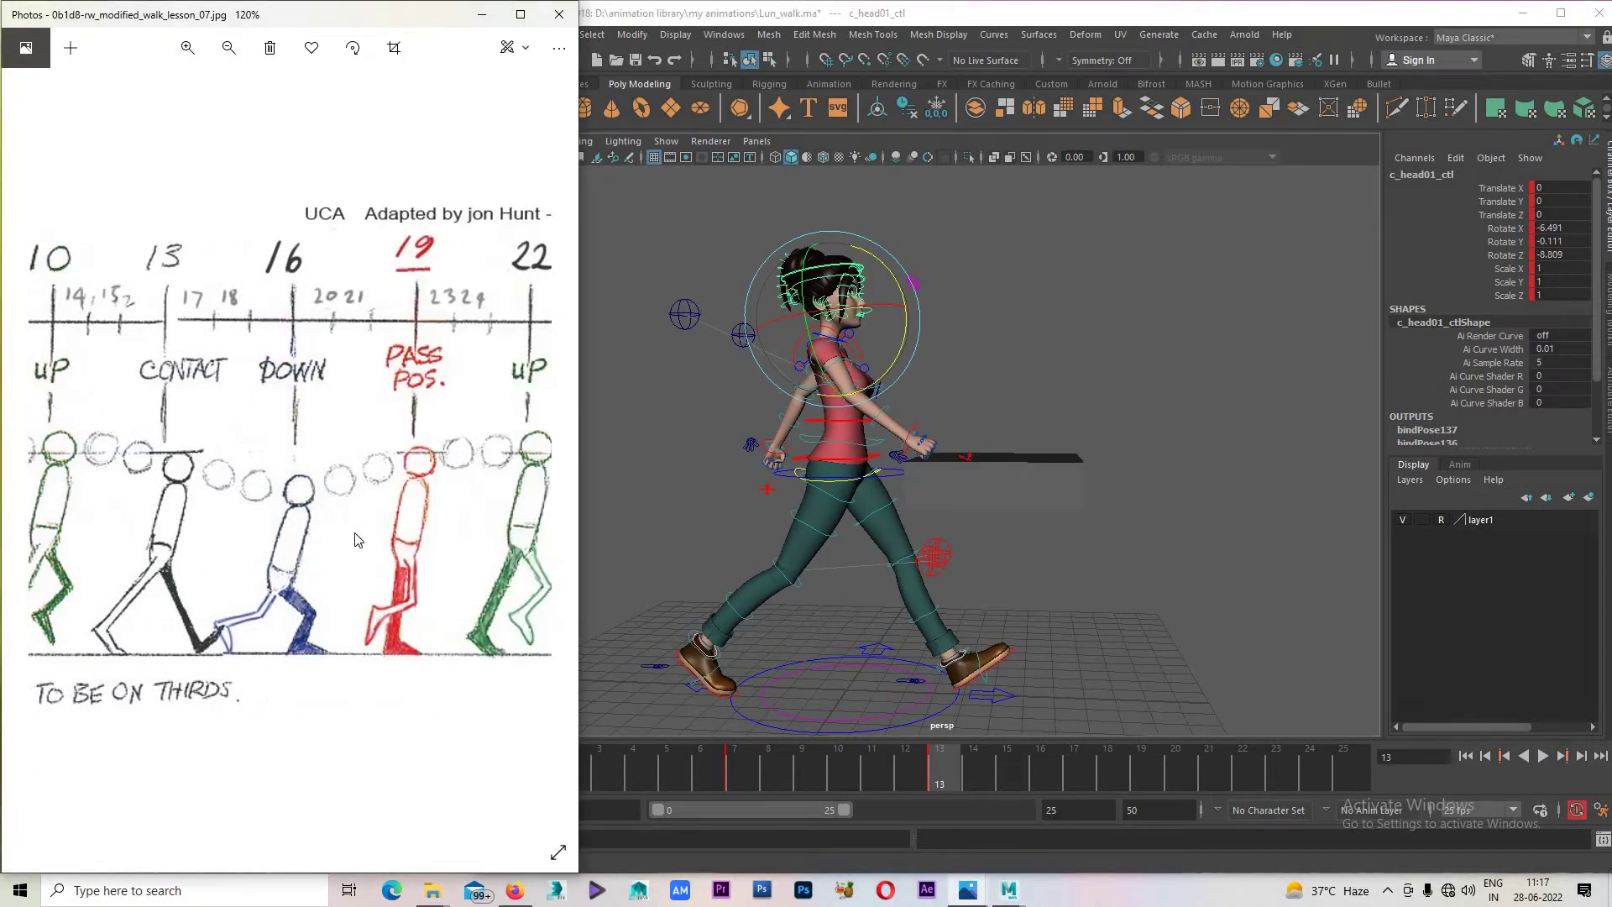
scroll(252, 463, "right", 1)
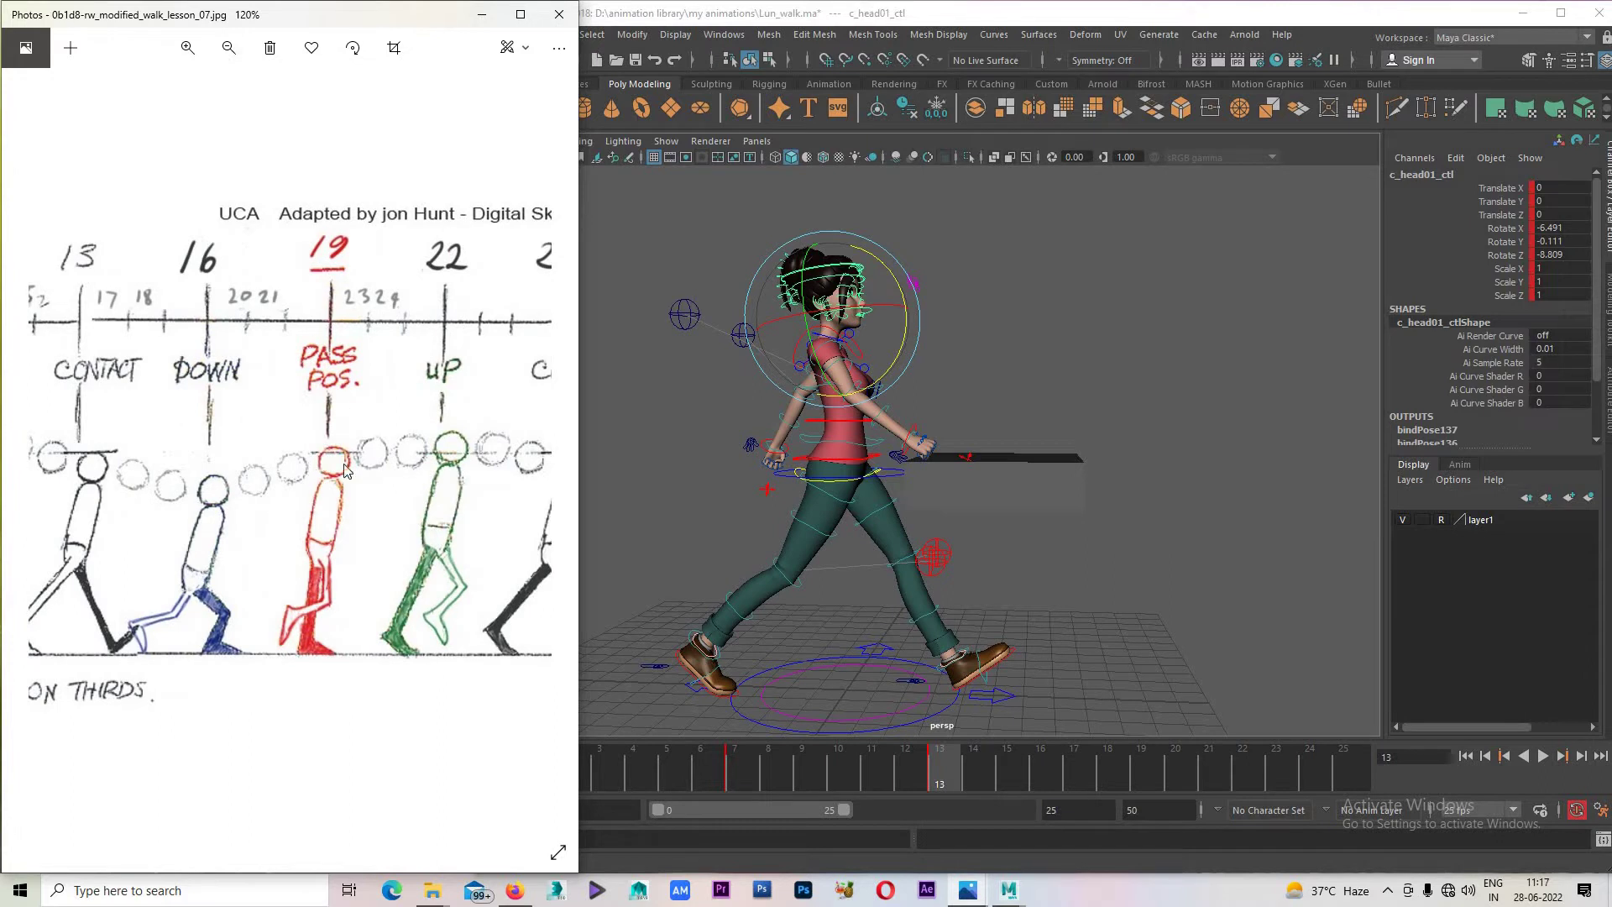
scroll(352, 518, "right", 1)
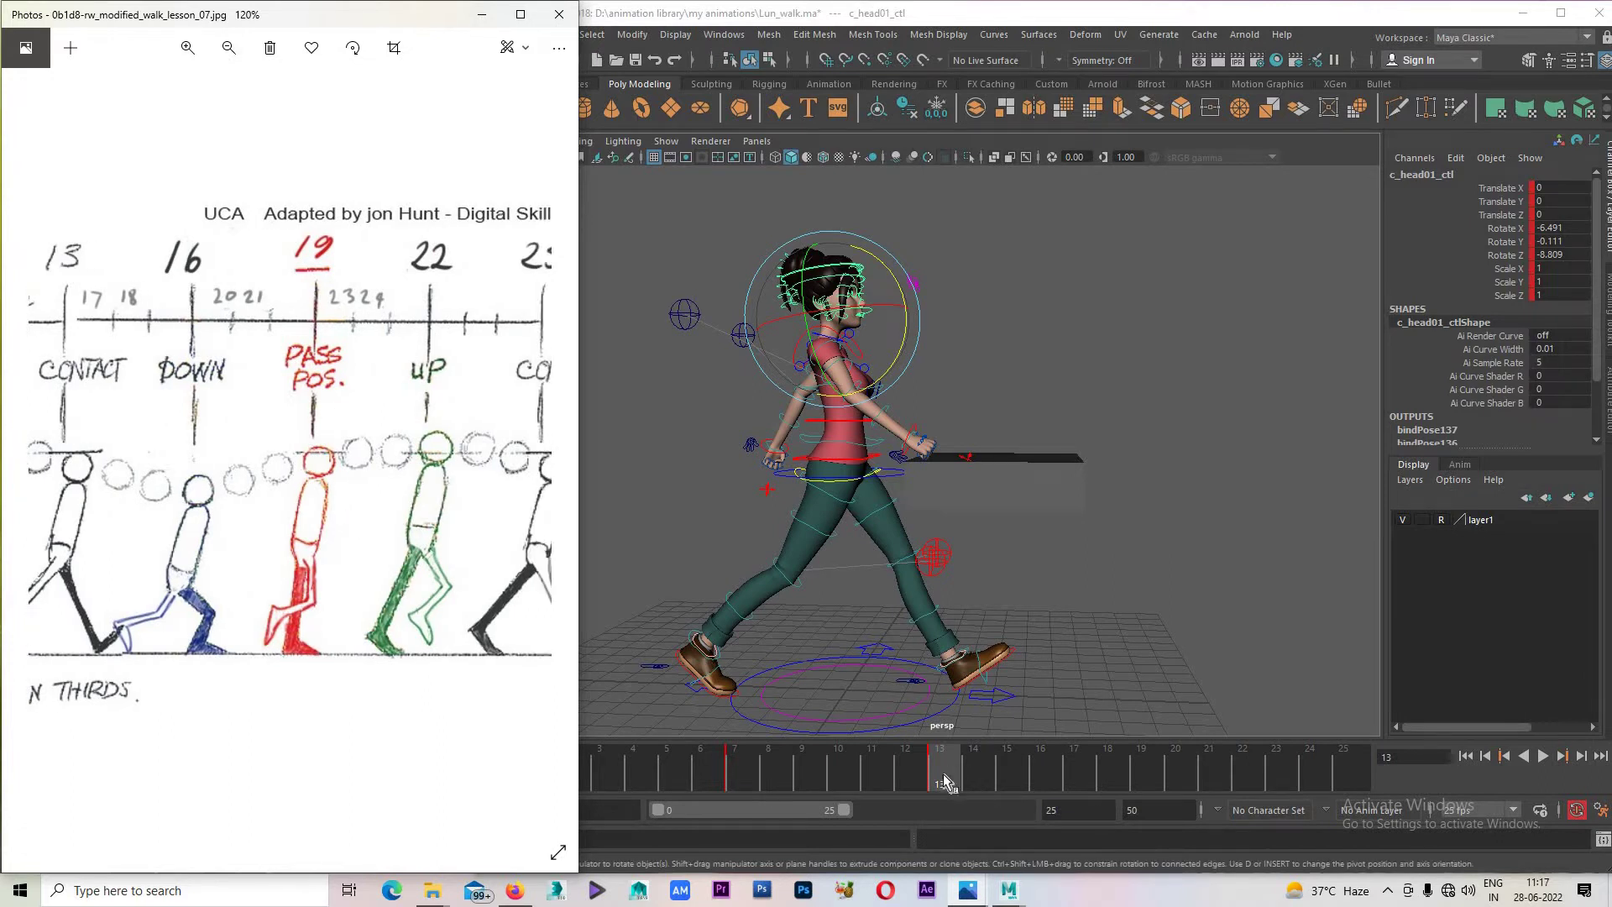
left_click(945, 783)
key("alt+v")
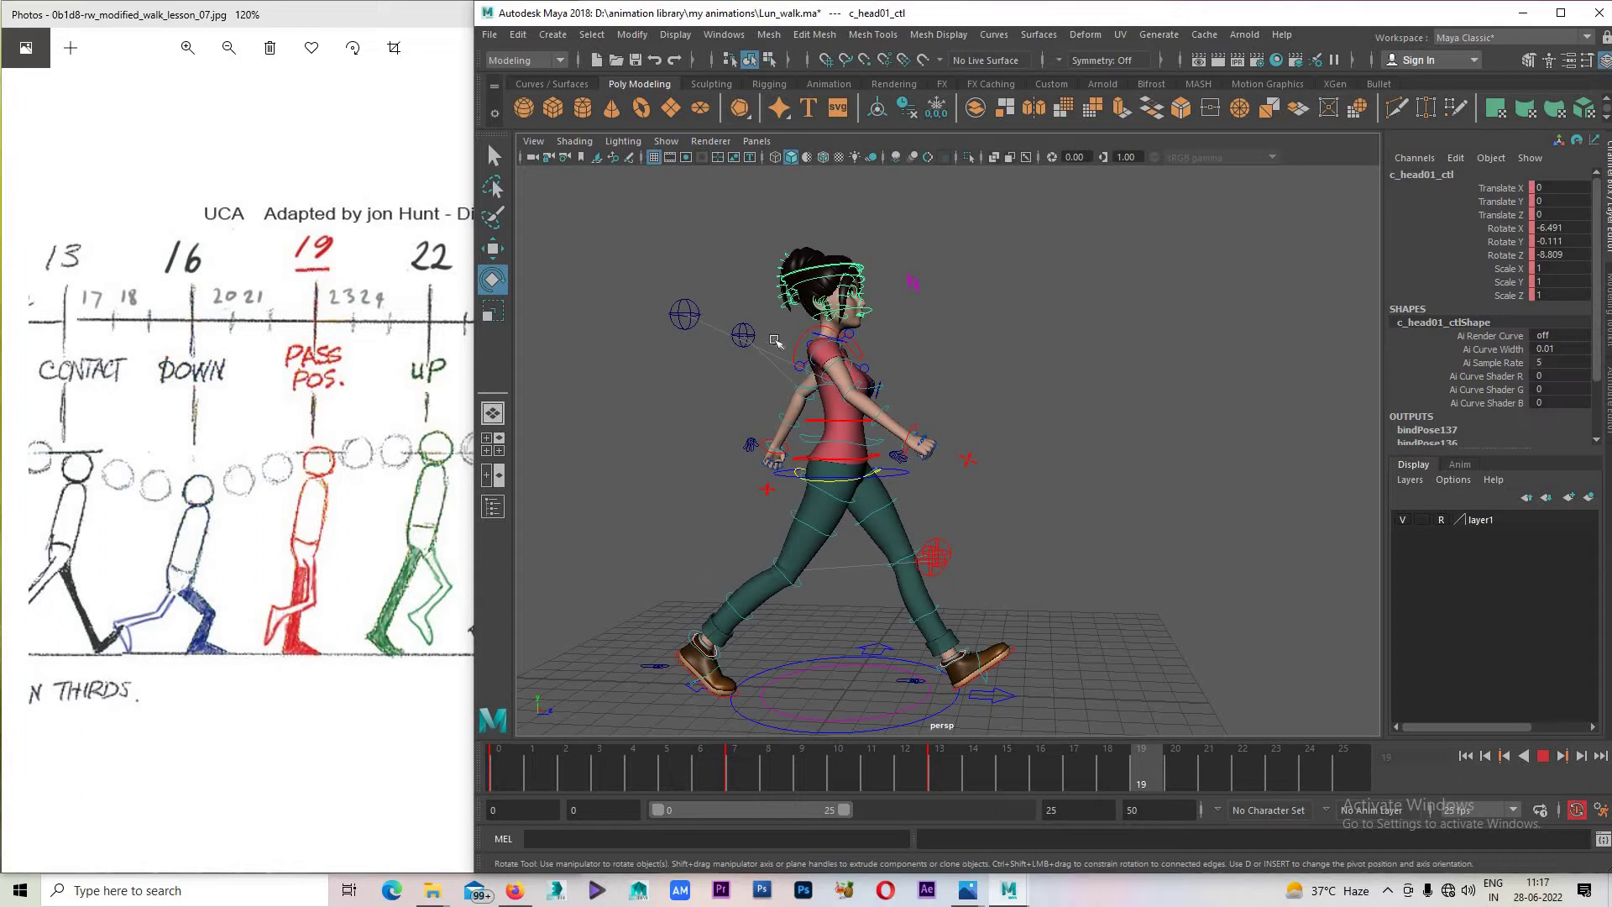
key("alt+v")
left_click_drag(943, 619, 834, 393, "alt")
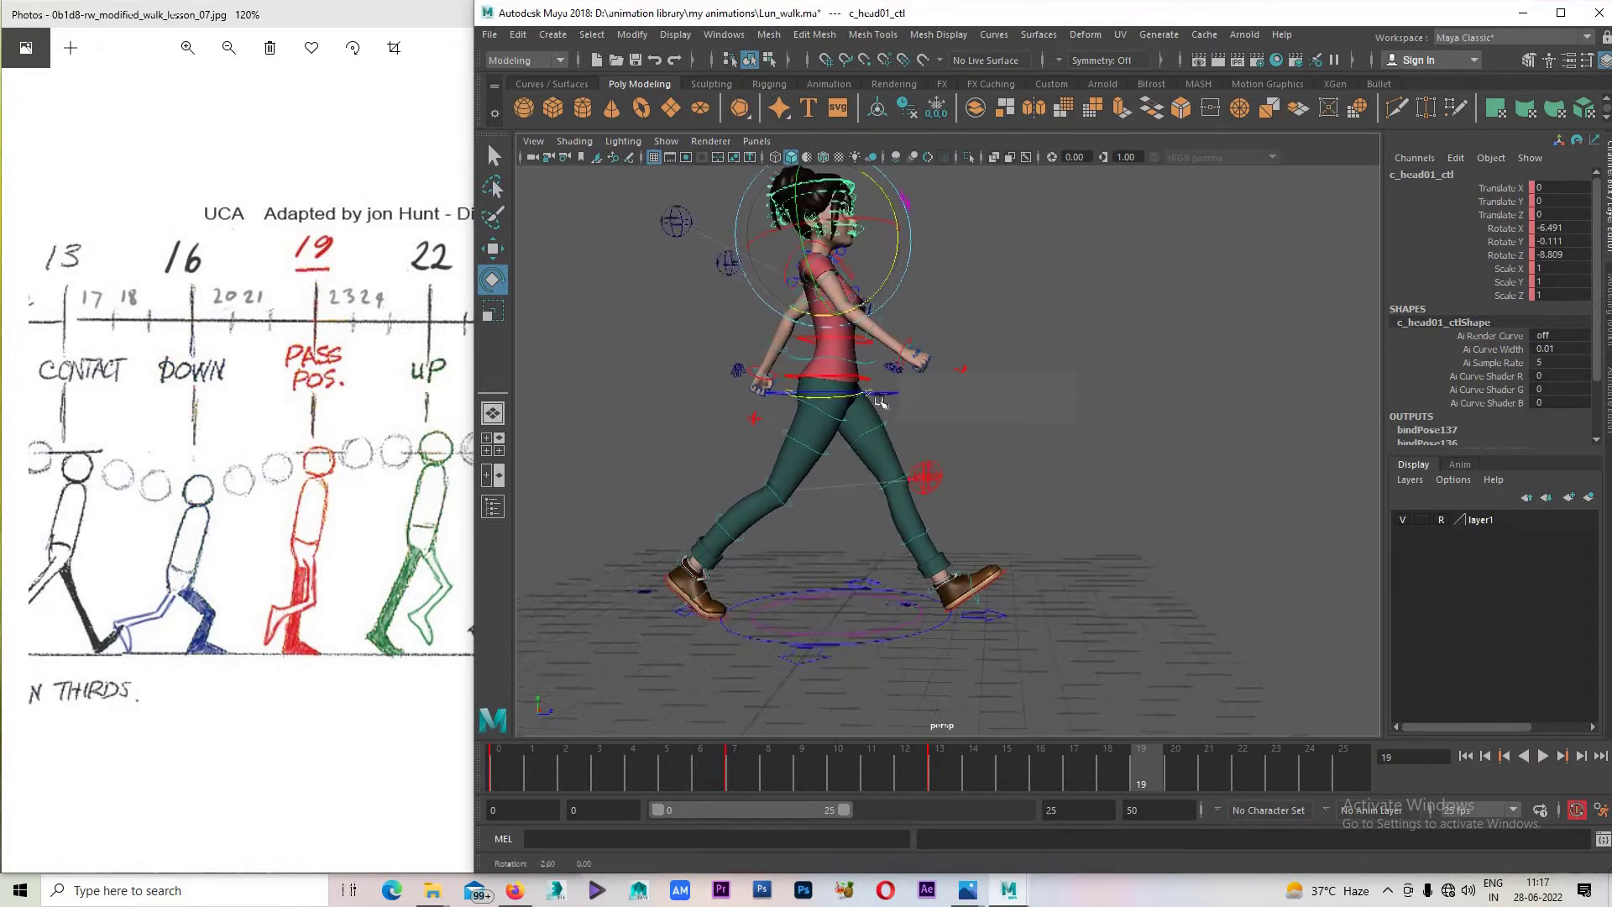
left_click(833, 393)
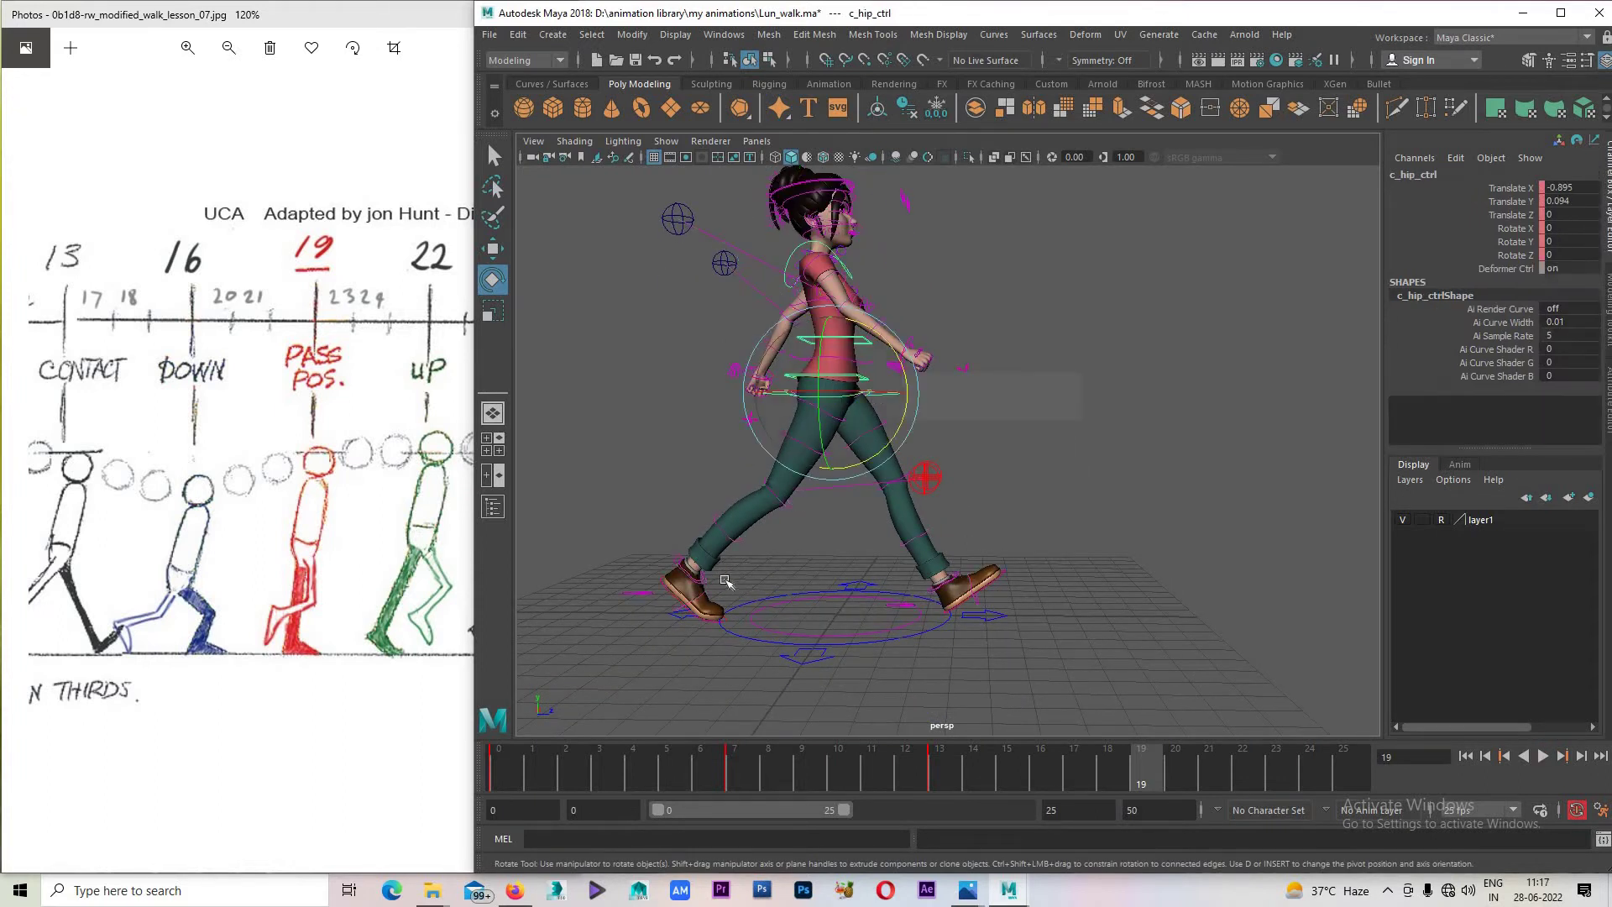
key("space")
key("space")
key("w")
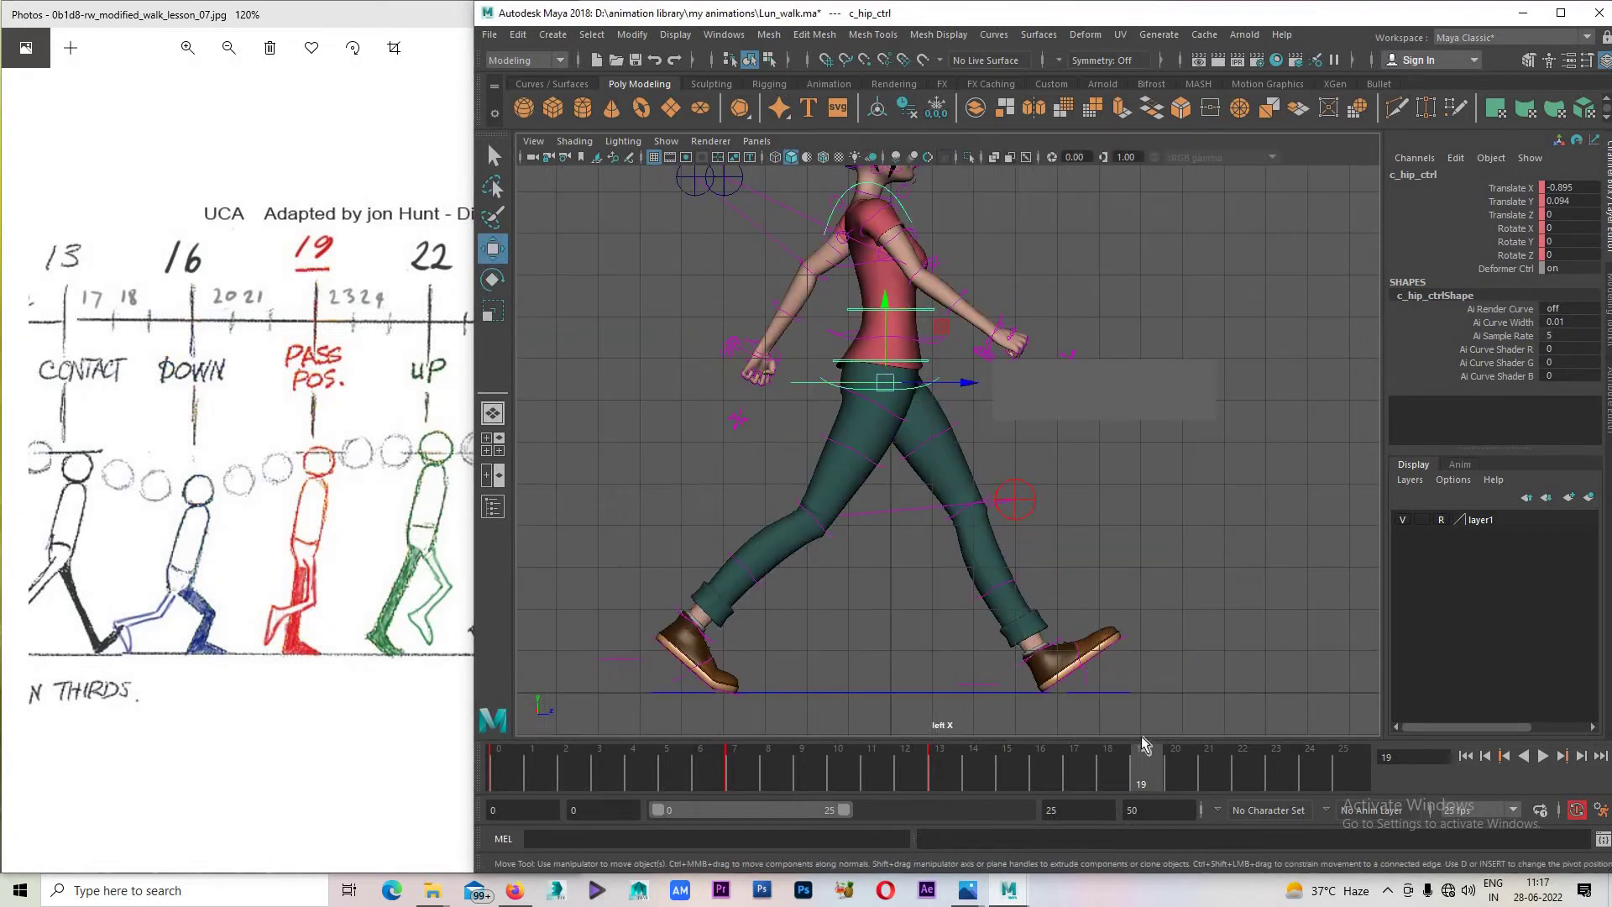
Flatten the left foot to rotate Z -0.471 and raise it to translate Y 0.198.
left_click(1060, 684)
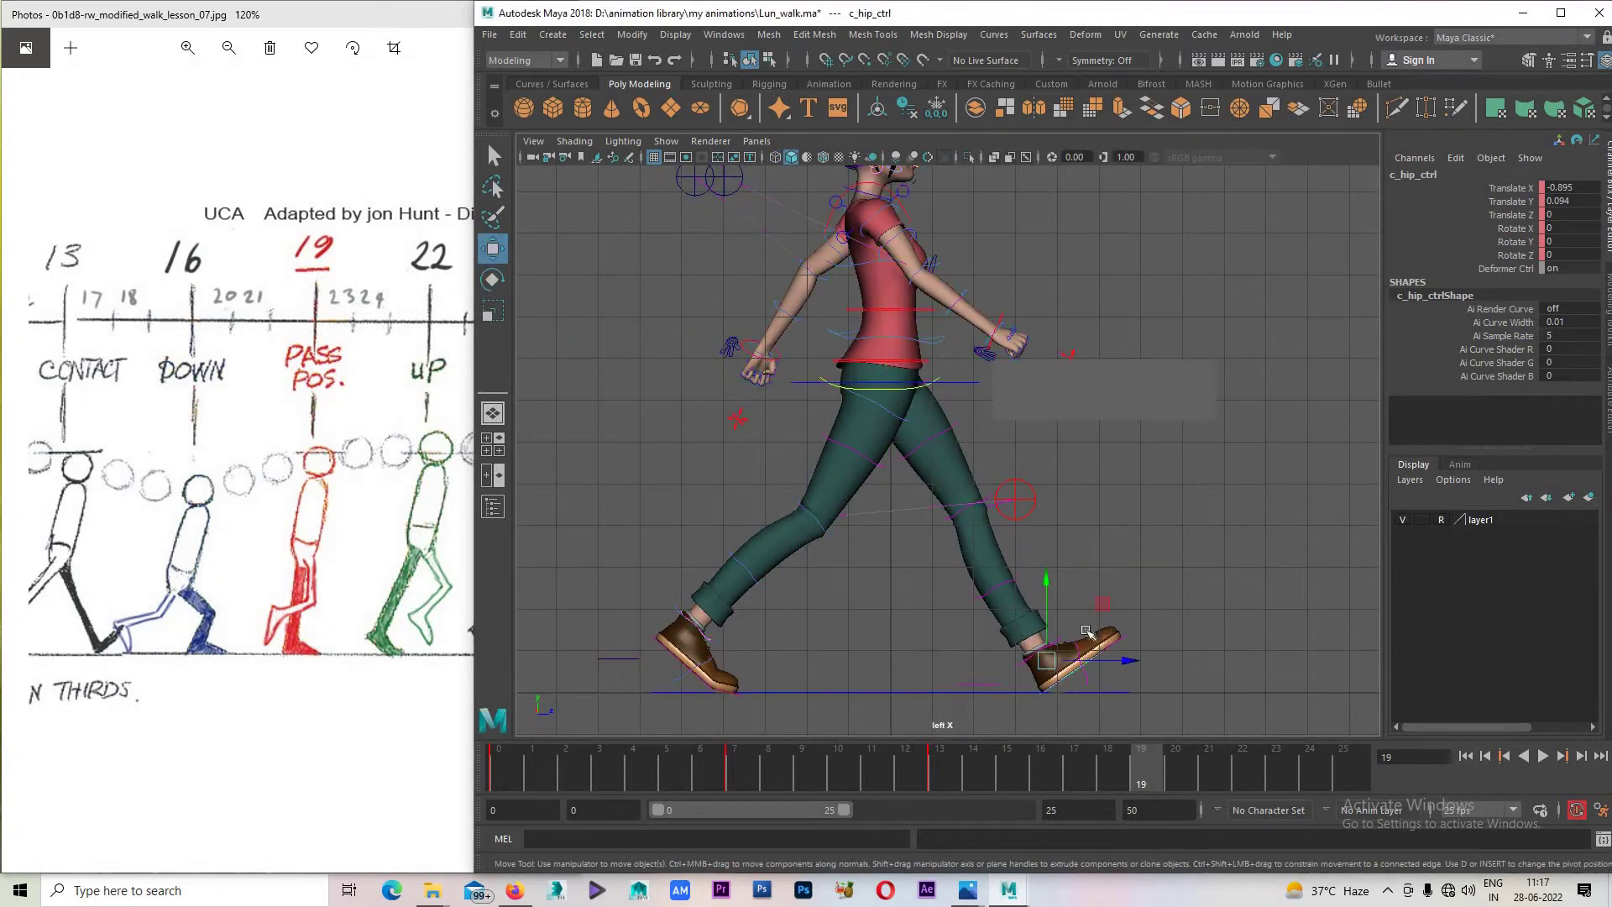
key("e")
mouse_move(1079, 597)
left_mouse_down()
mouse_move(1115, 624)
mouse_move(1099, 646)
mouse_move(884, 669)
left_mouse_up()
key("w")
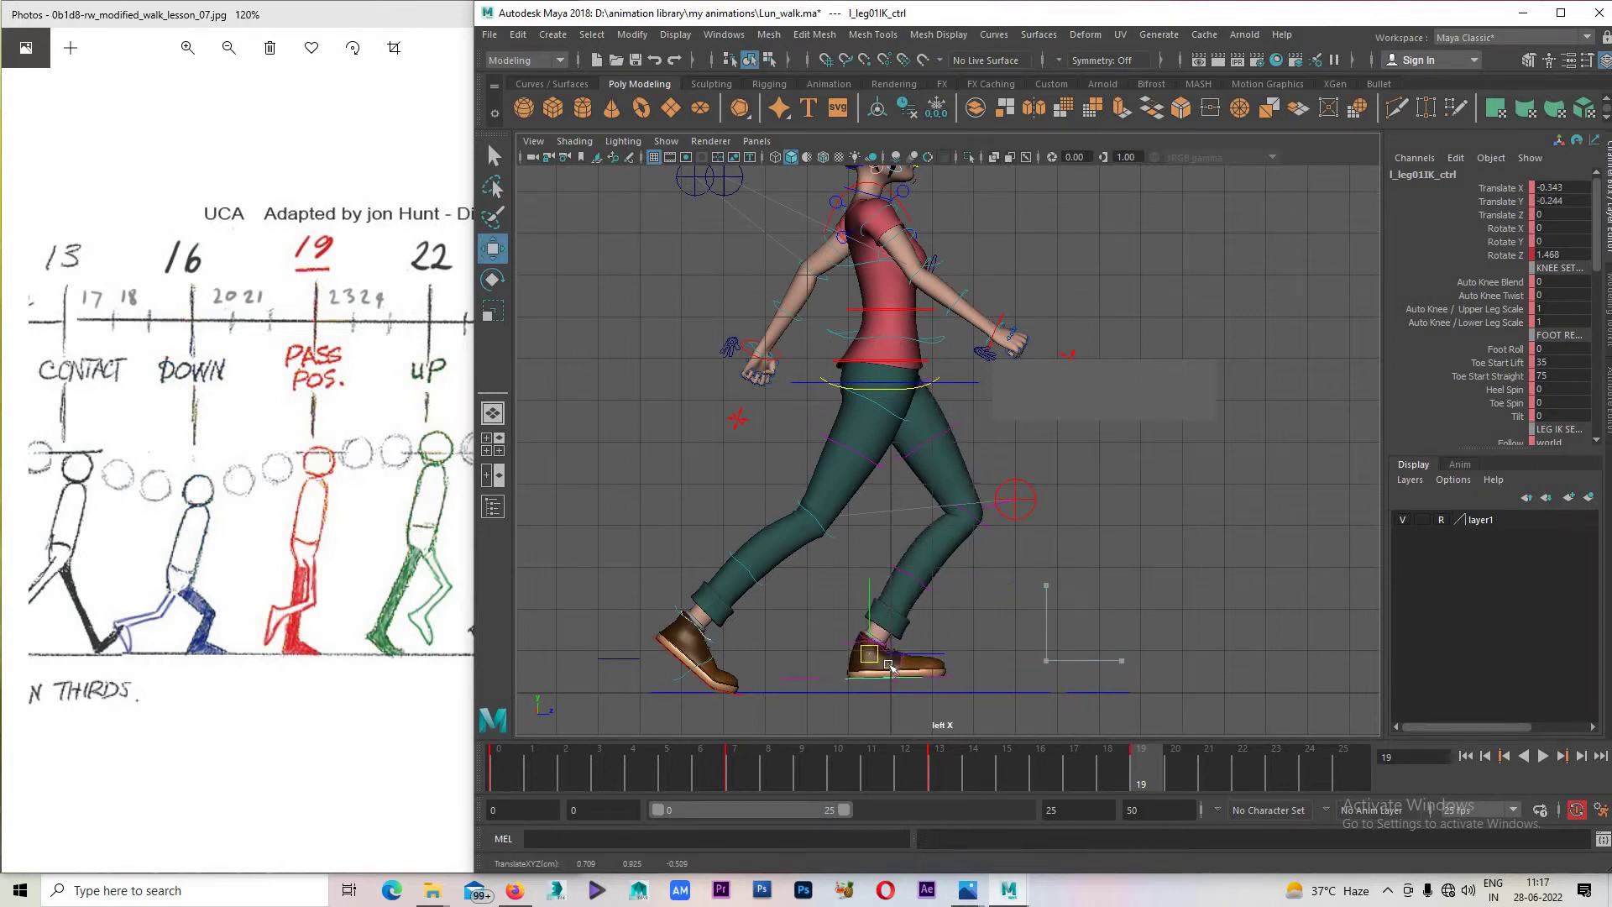
left_click(743, 774)
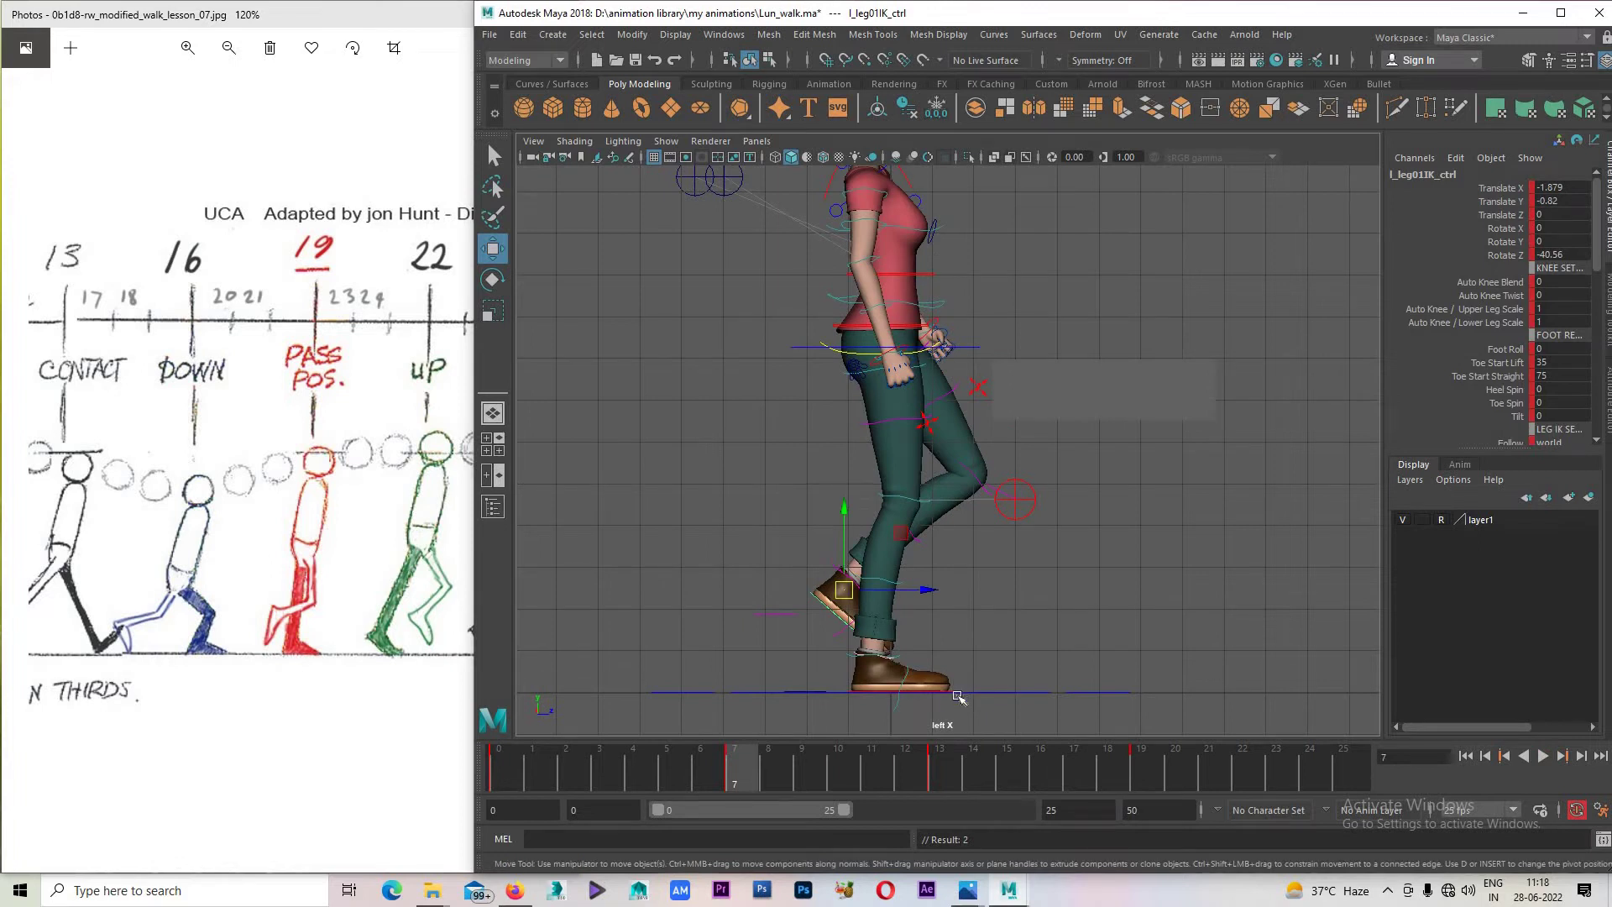
left_click_drag(832, 782, 1144, 793)
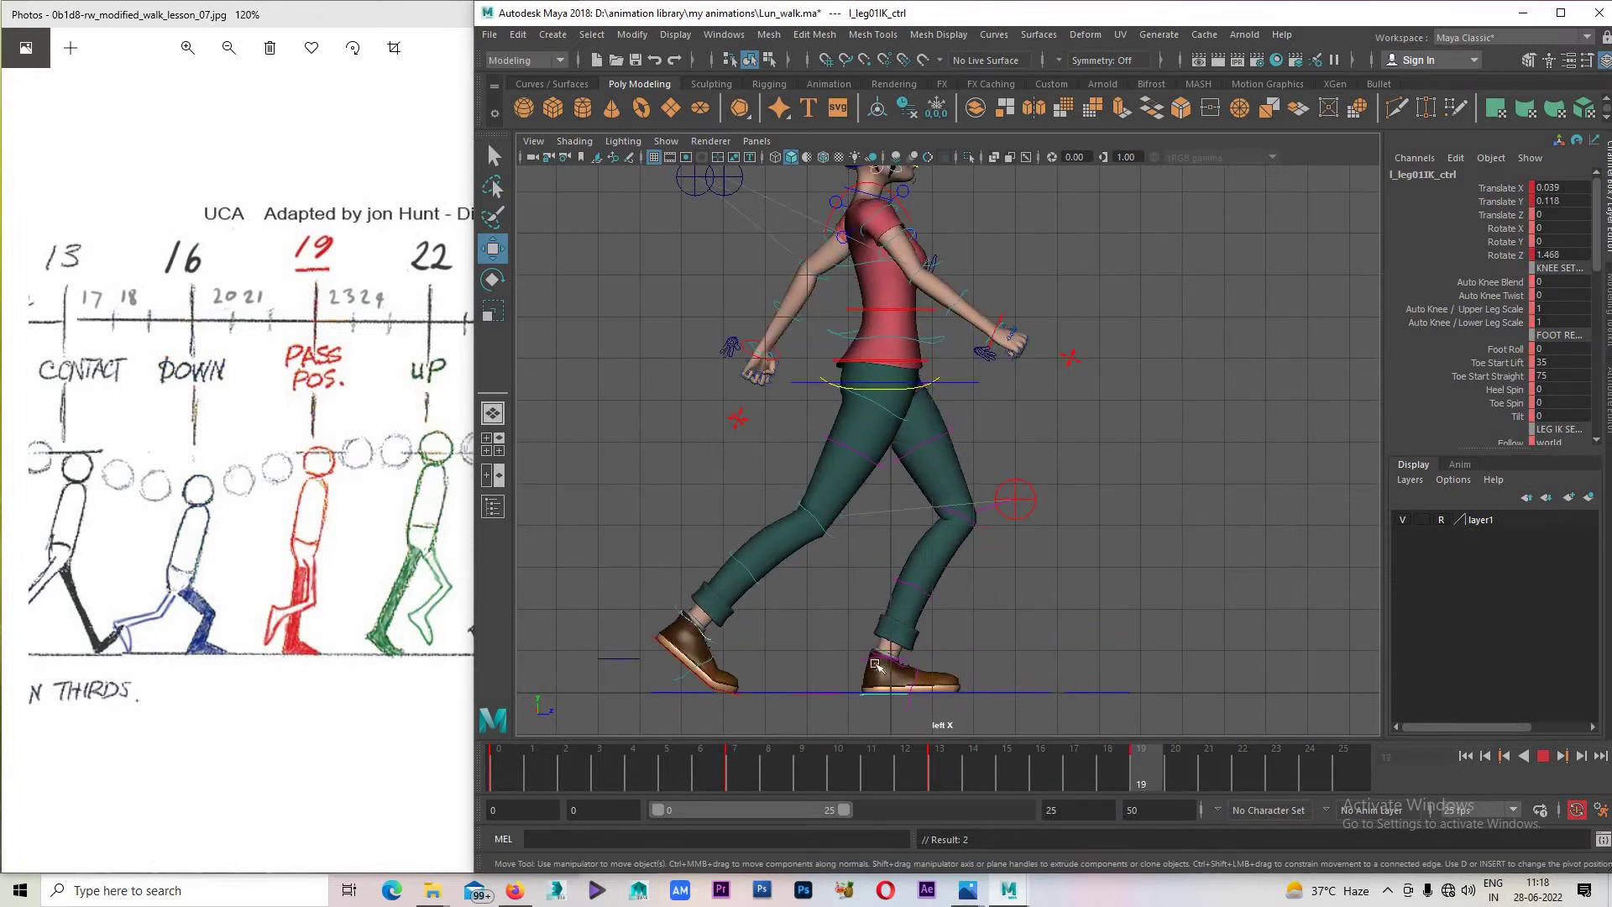
mouse_move(942, 671)
left_mouse_down()
mouse_move(934, 621)
mouse_move(882, 614)
left_mouse_up()
key("e")
key("w")
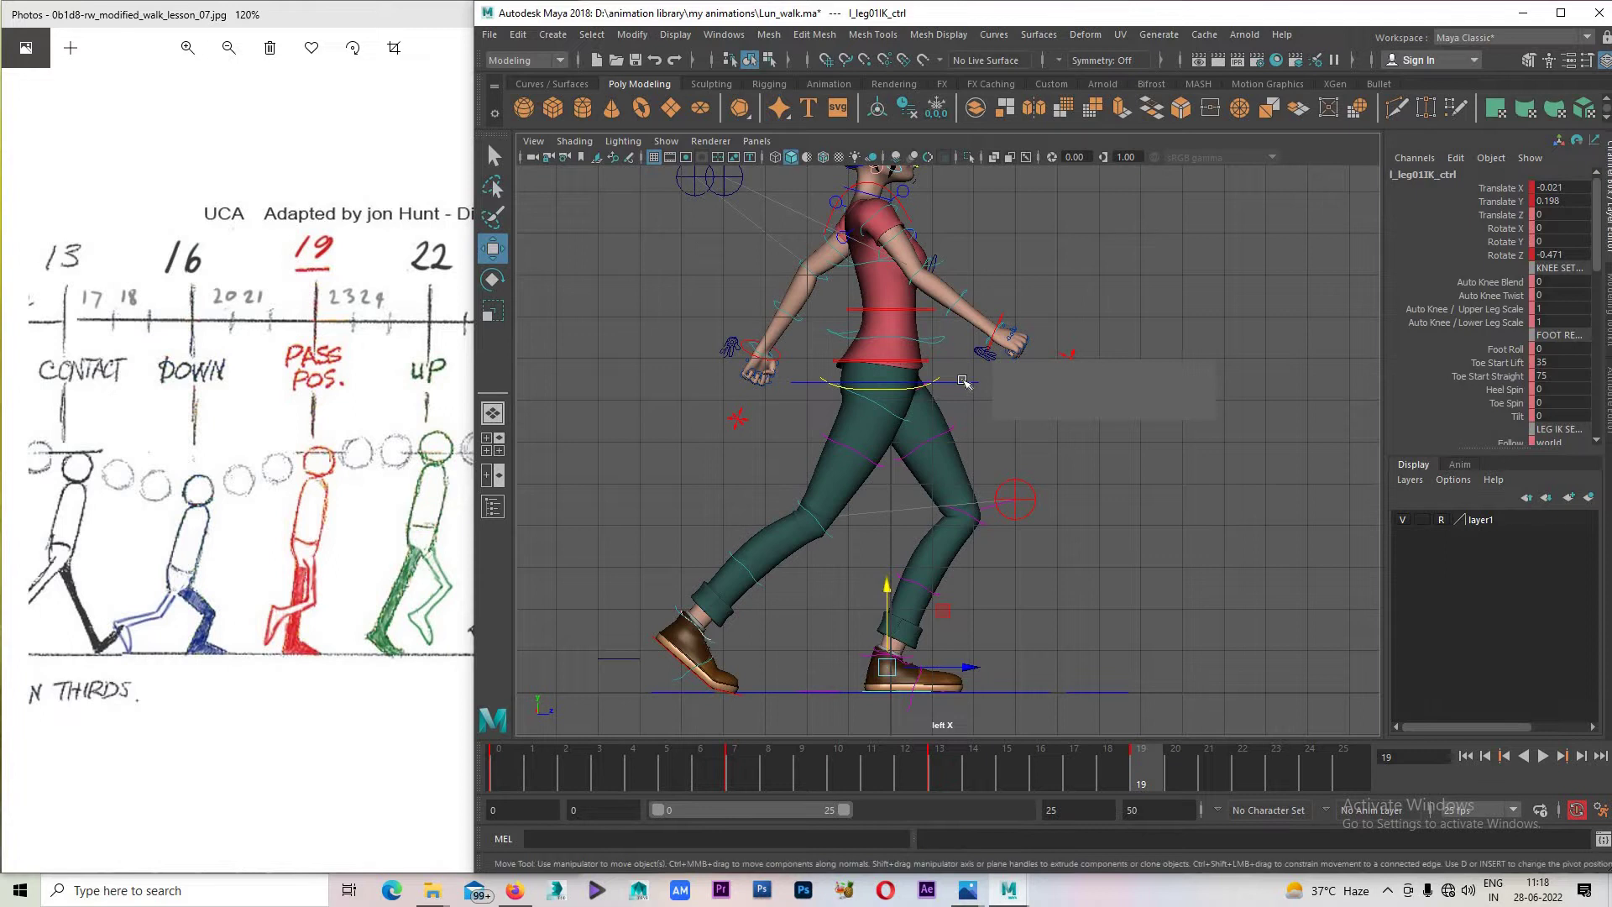
left_click(941, 383)
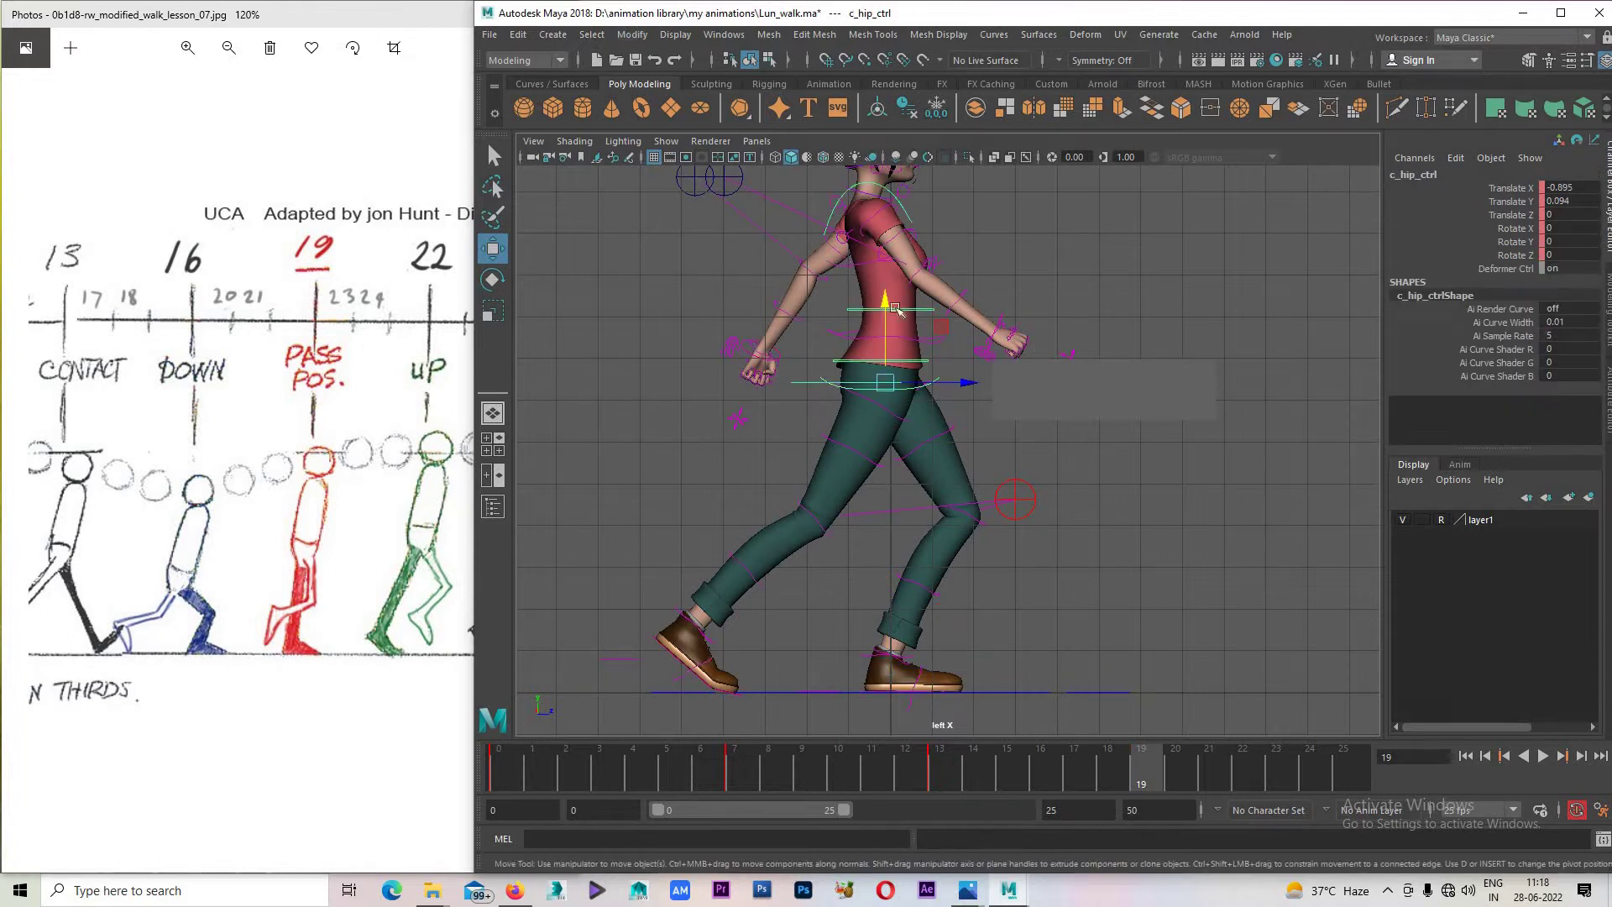
Select all rig controls and key the full pose at frame 19.
scroll(1223, 707, "down", 2)
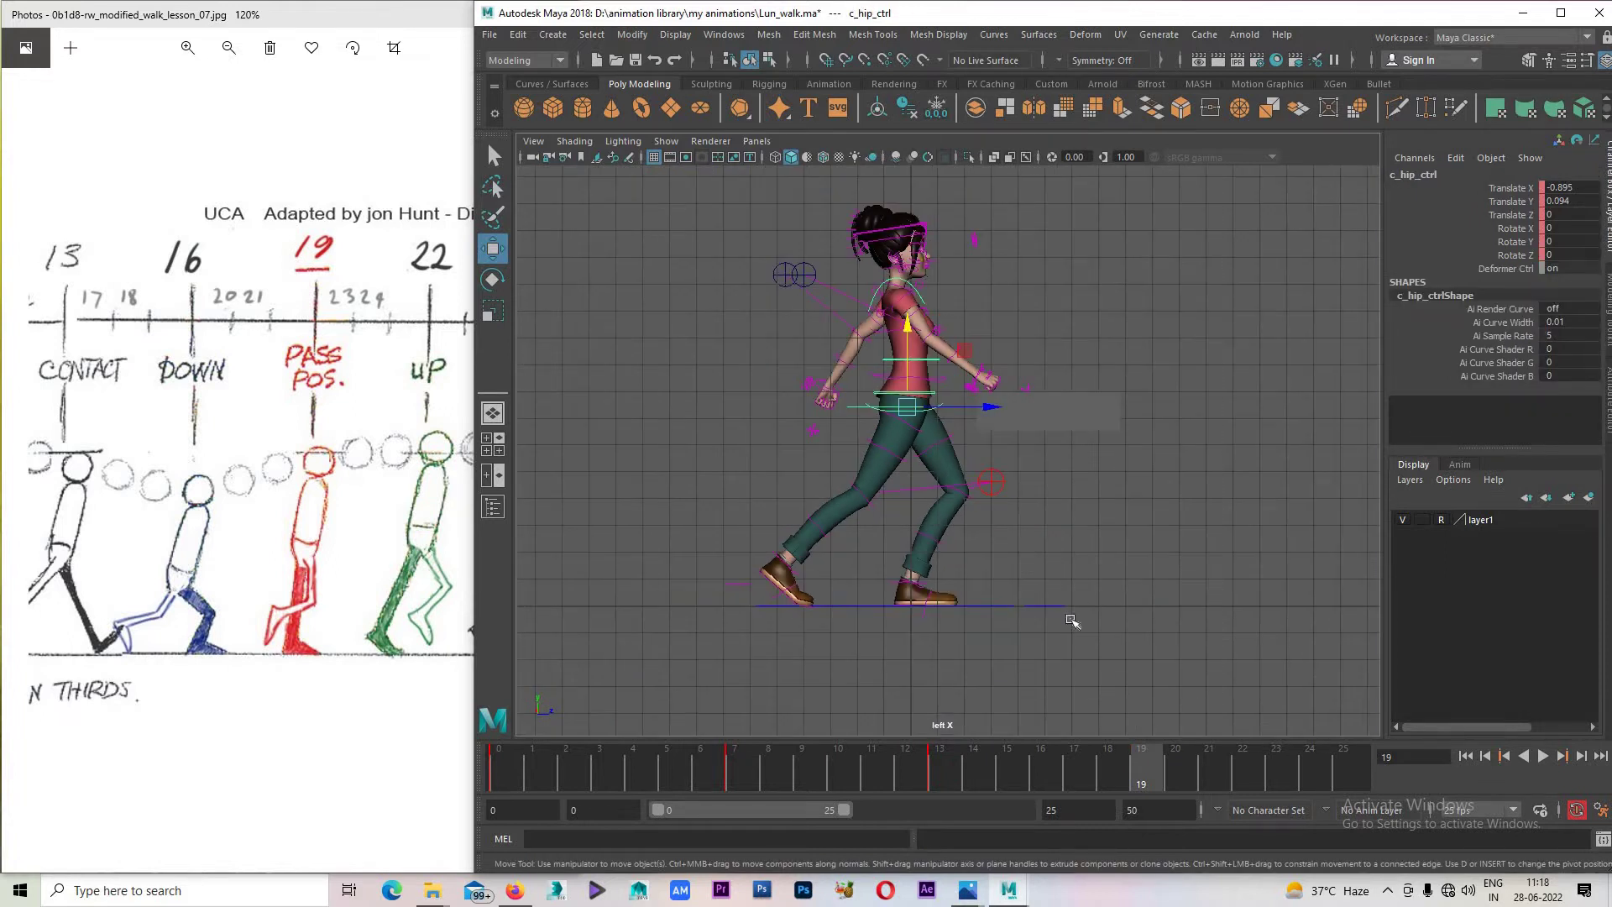
key("ctrl+a")
left_click_drag(869, 622, 867, 597, "alt")
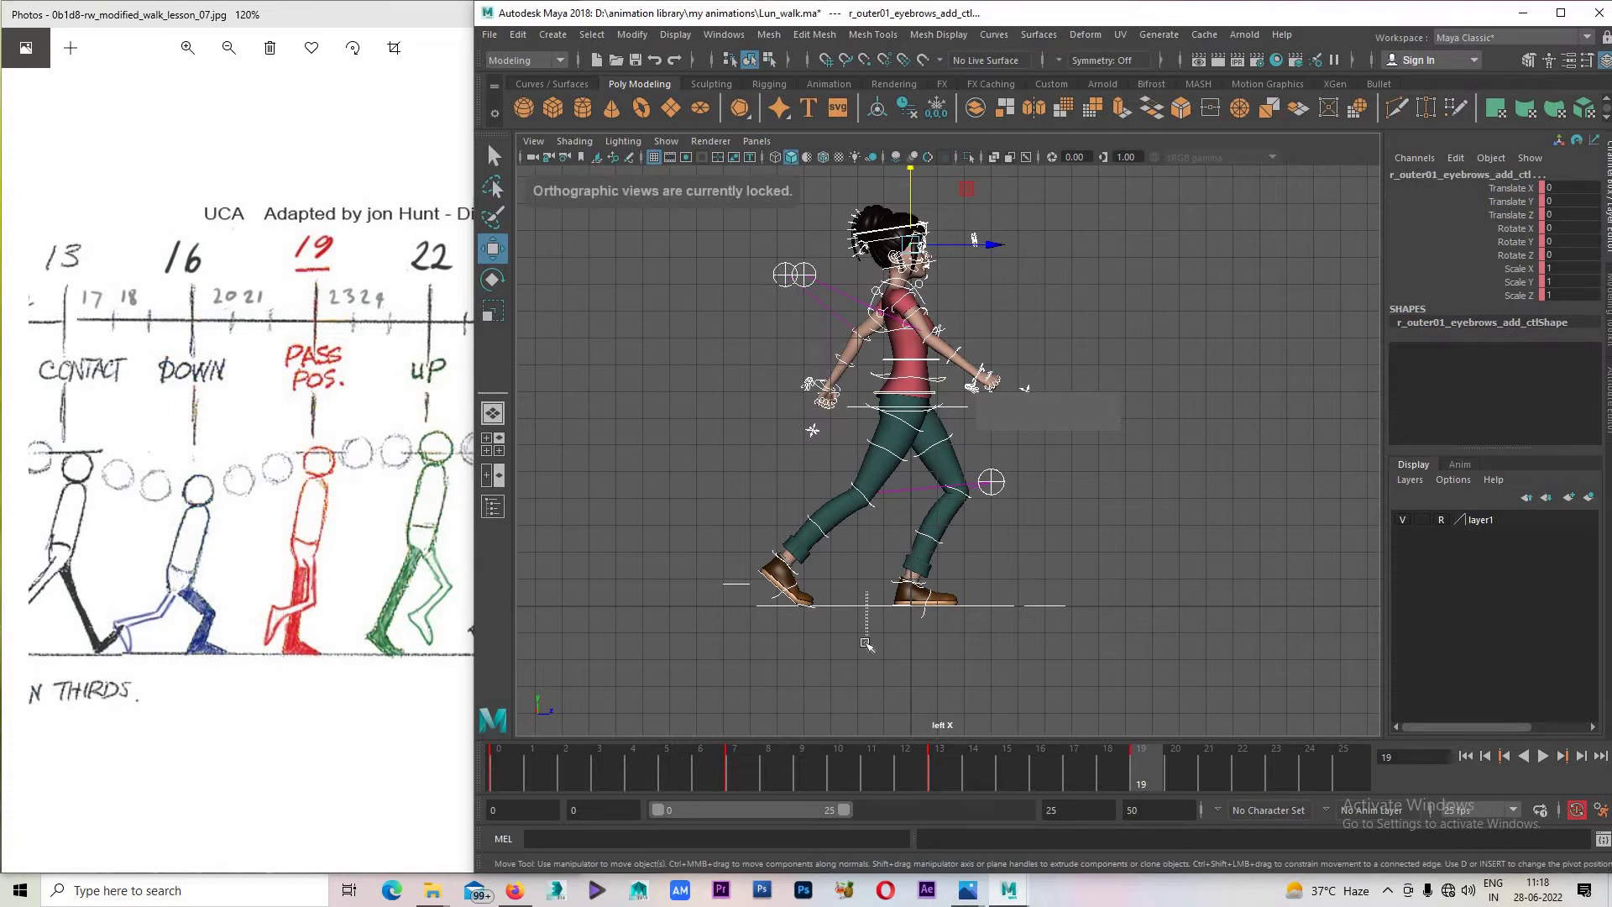
key("s")
left_click(961, 408)
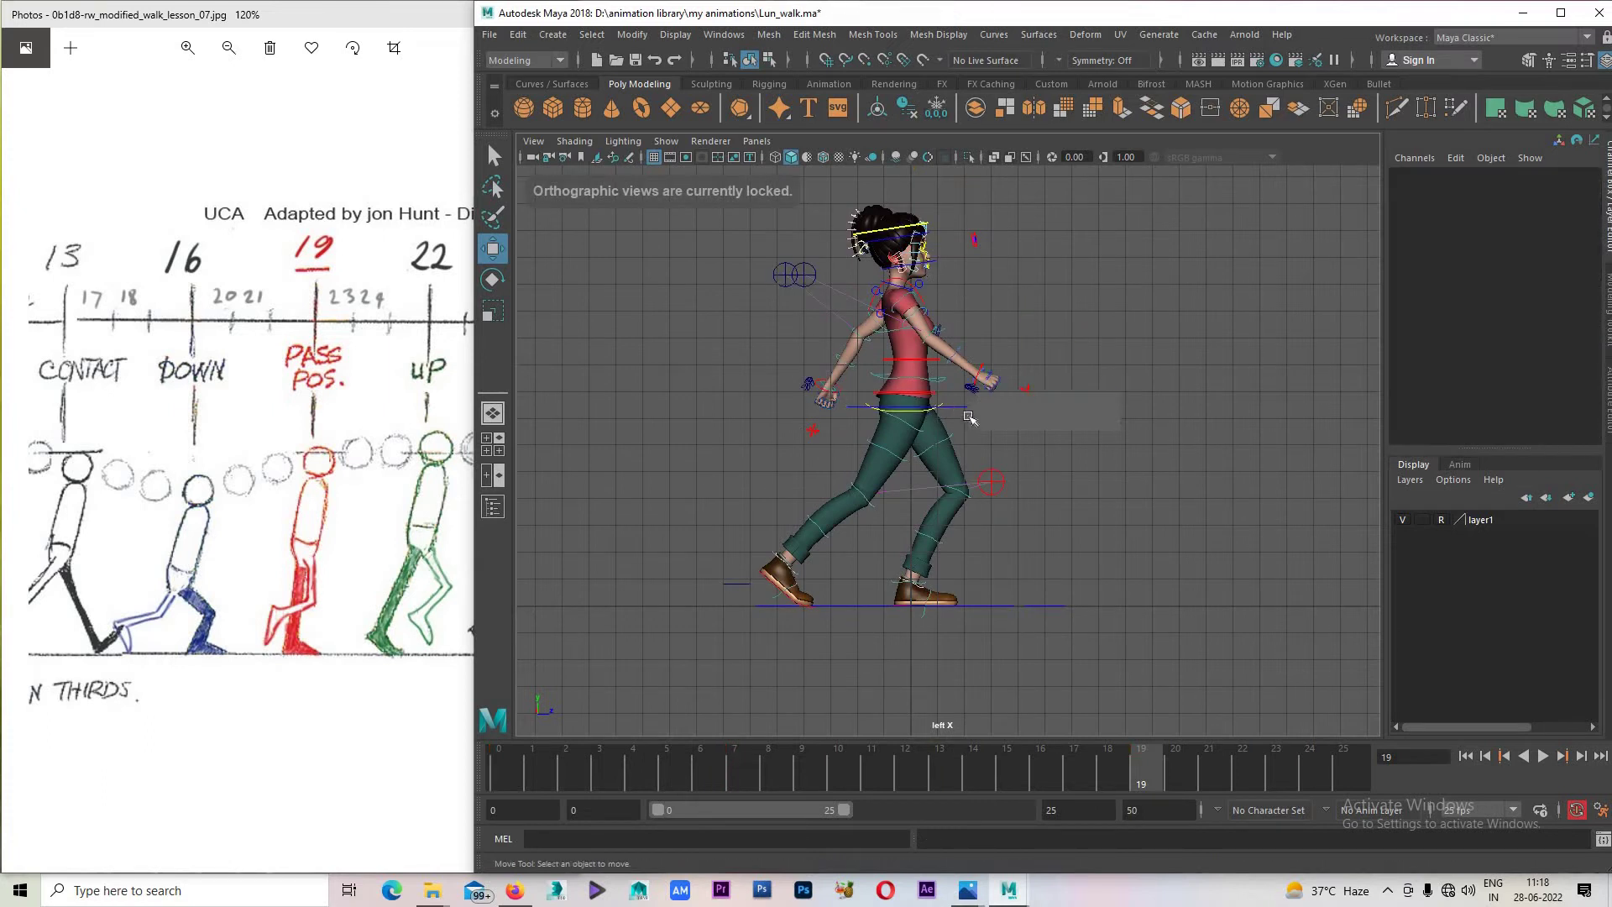
Show the hip control's curves in a torn-off Graph Editor, framed to fit, then minimize it.
left_click(960, 408)
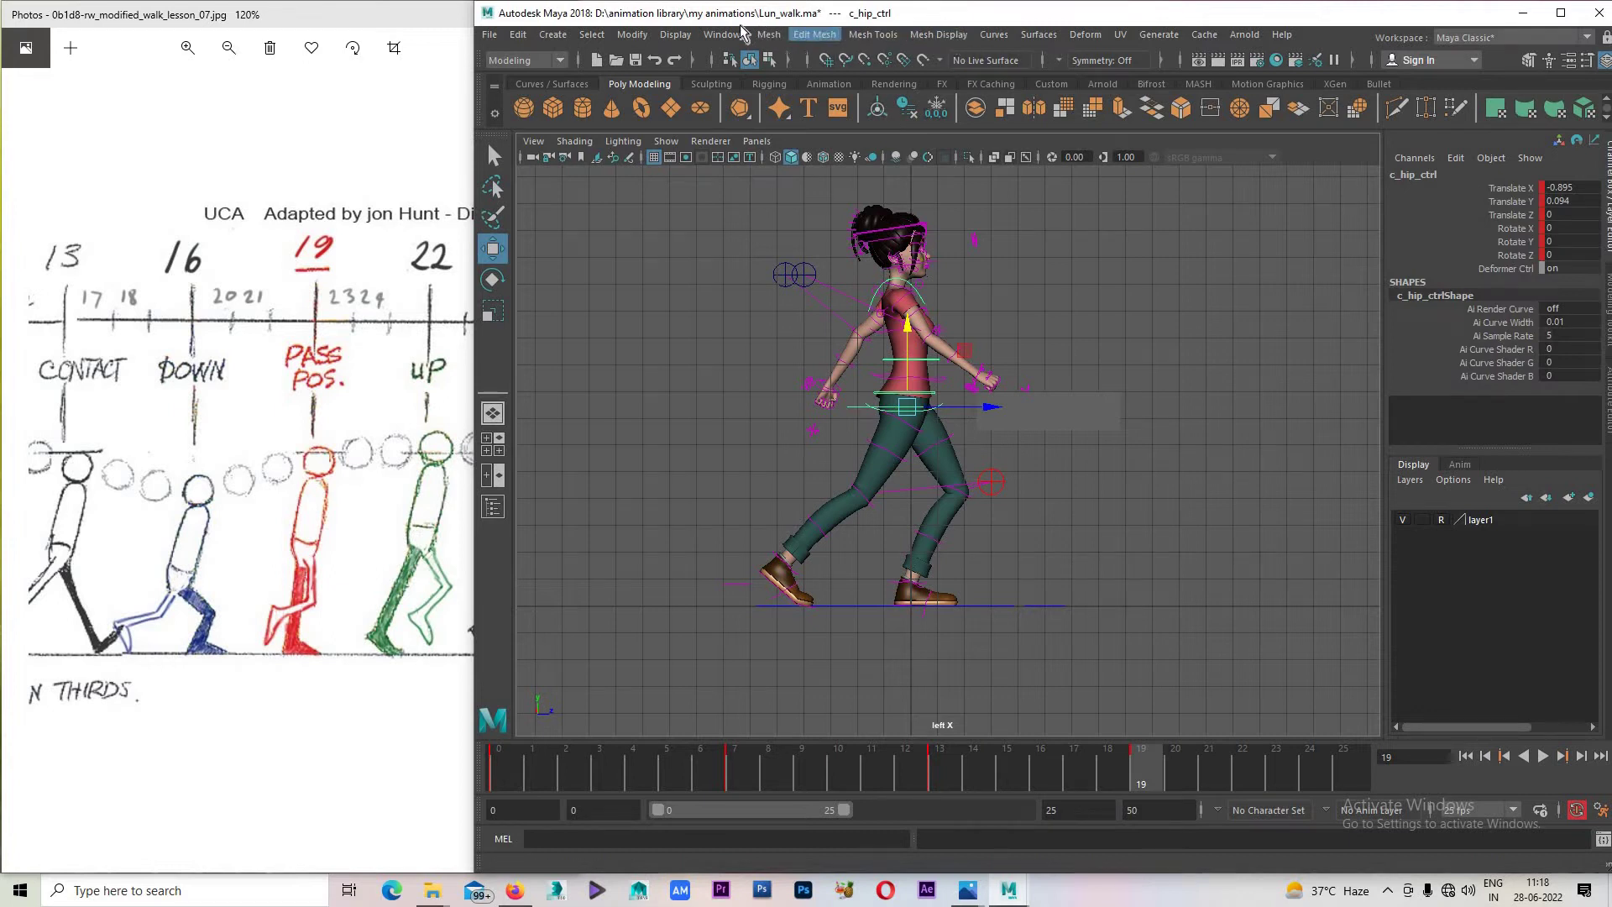
left_click(724, 34)
mouse_move(767, 128)
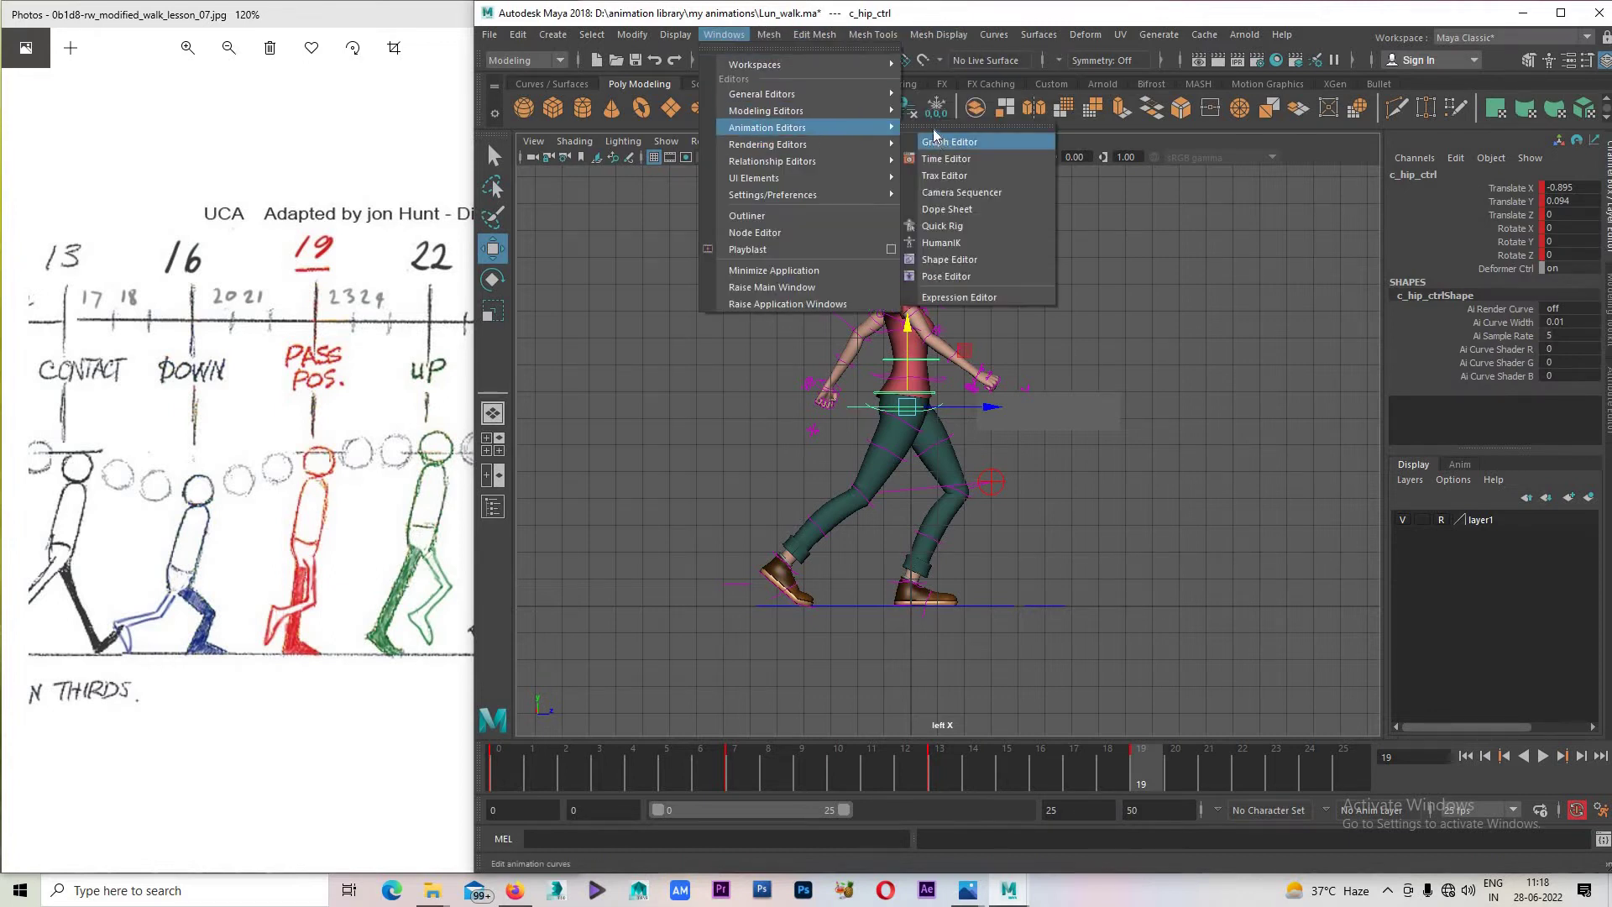
left_click(940, 134)
left_click(997, 126)
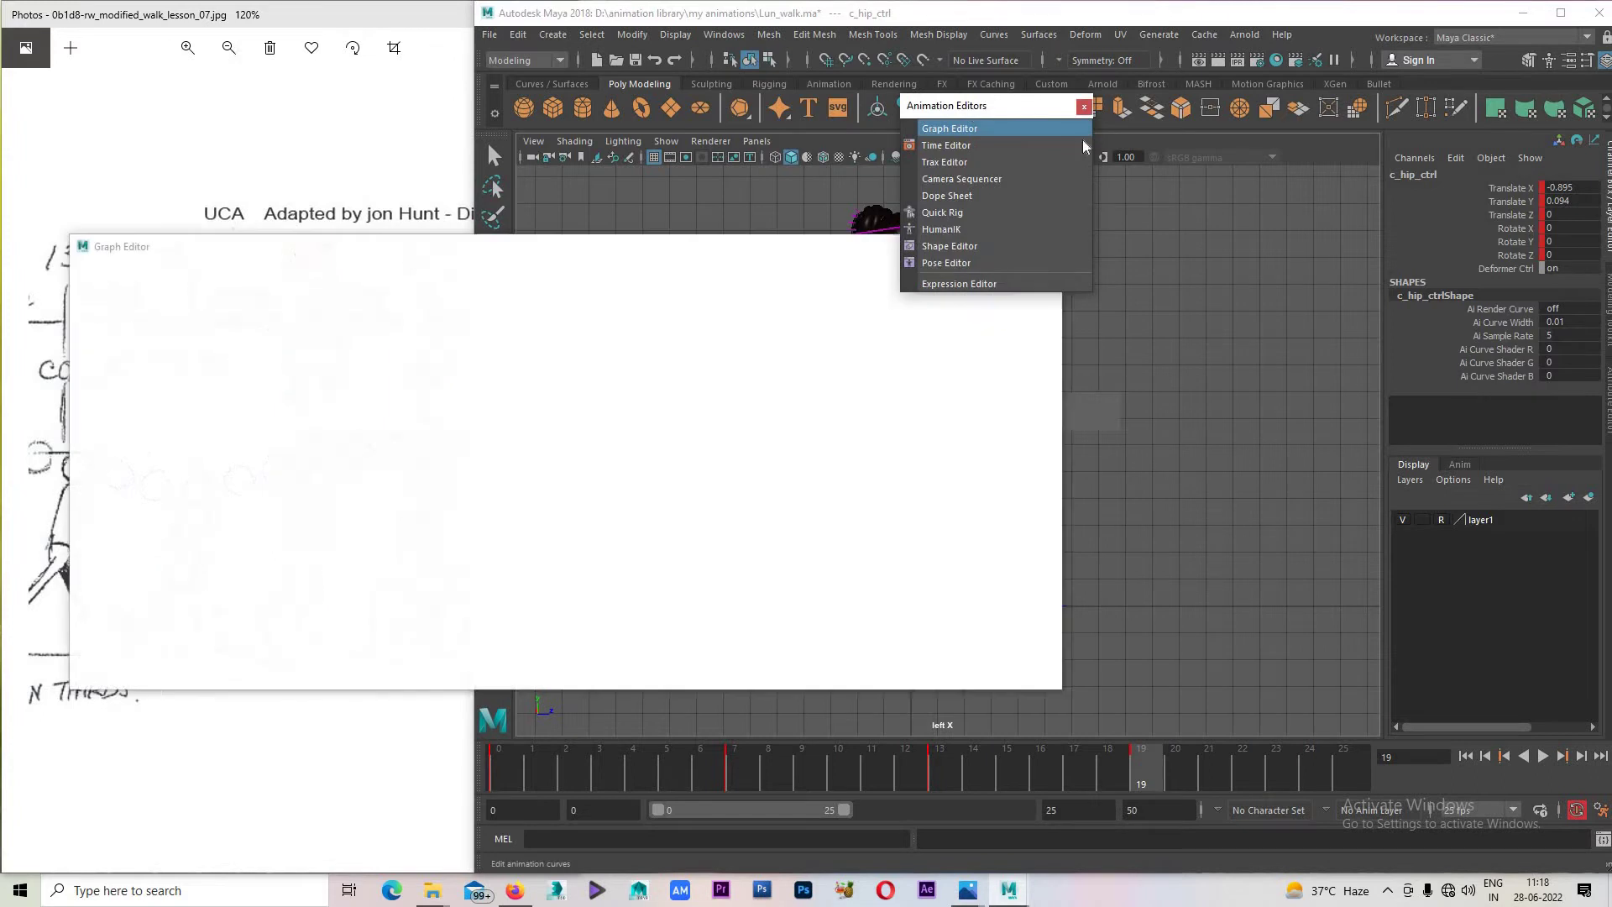
left_click_drag(1008, 105, 1446, 186)
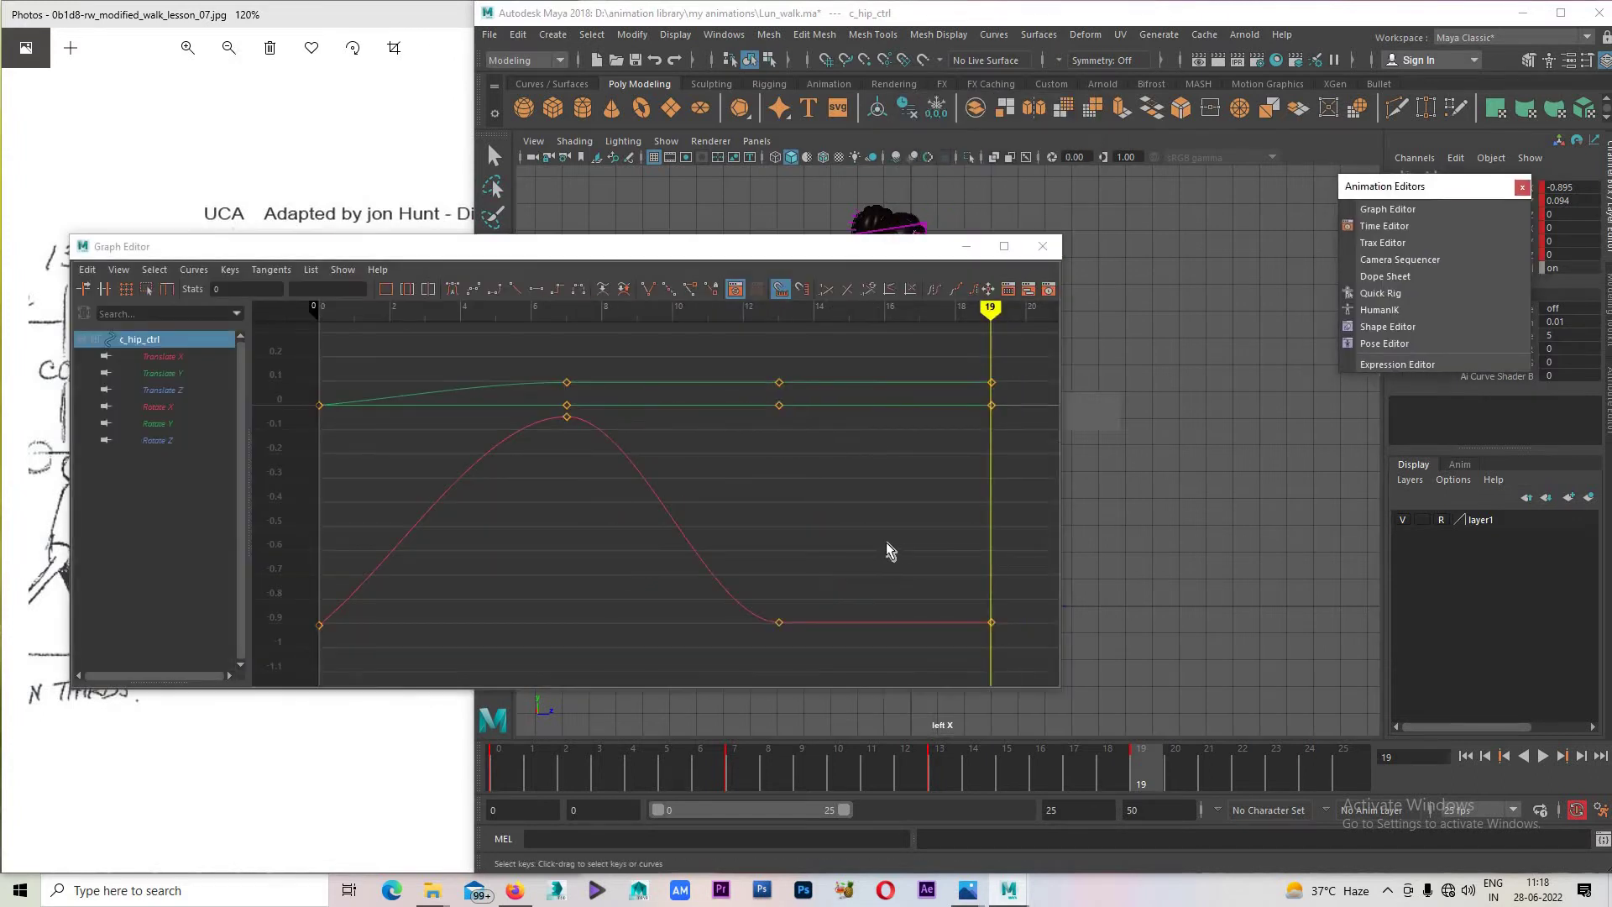
key("a")
key("f")
left_click(966, 249)
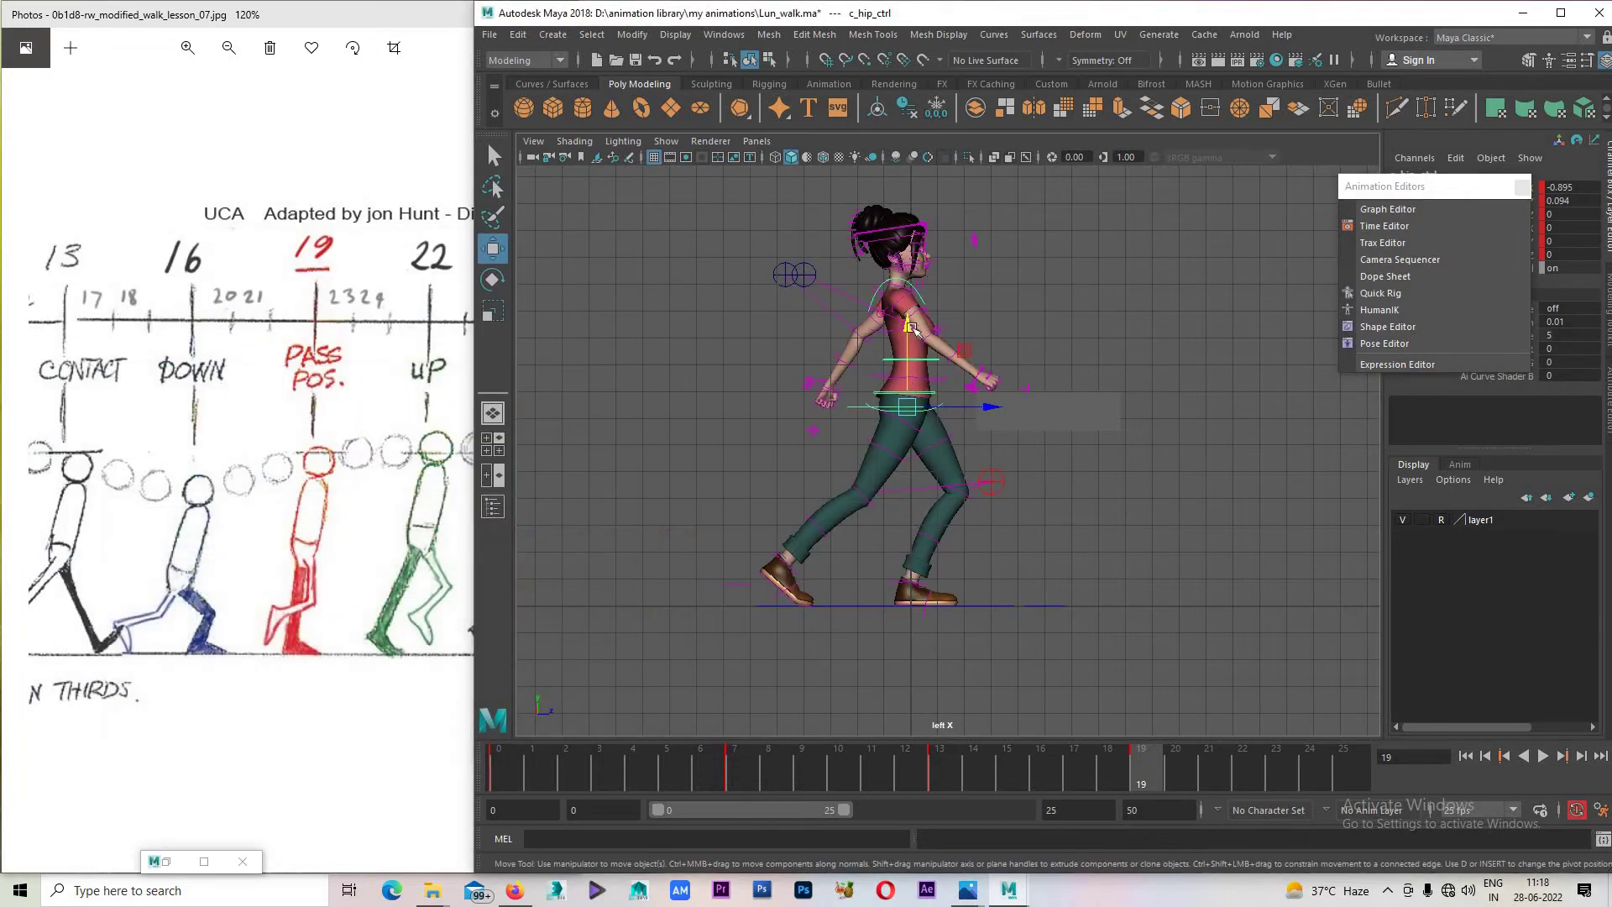
Maximize the perspective view and tumble in close to the character's hips.
key("space")
key("space")
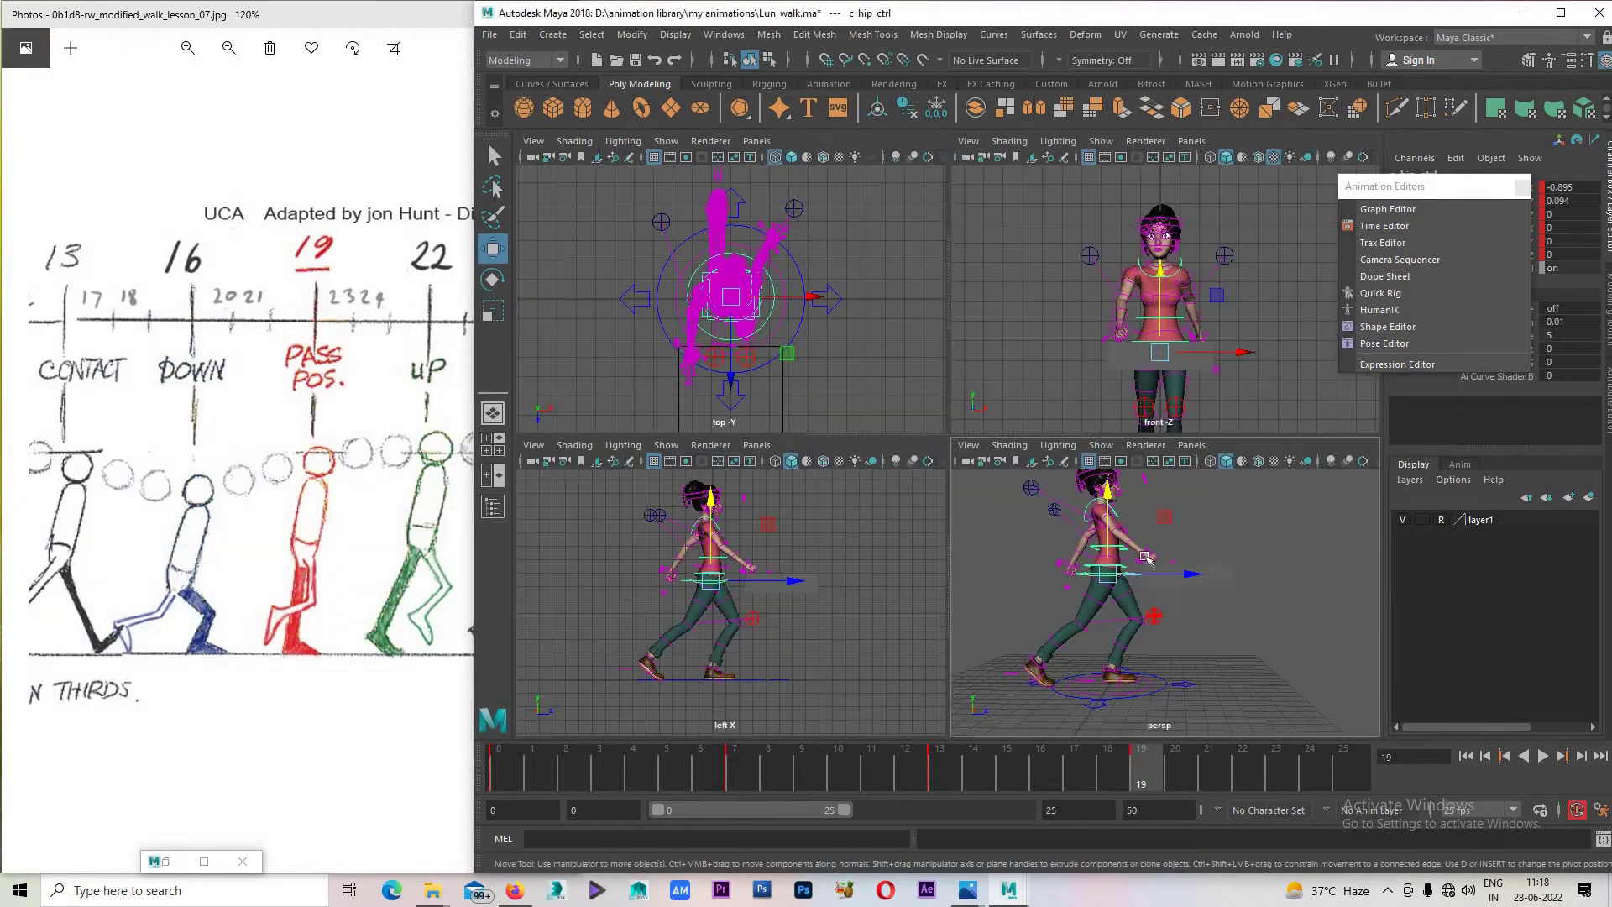
key("space")
key("space")
key("space")
key("space")
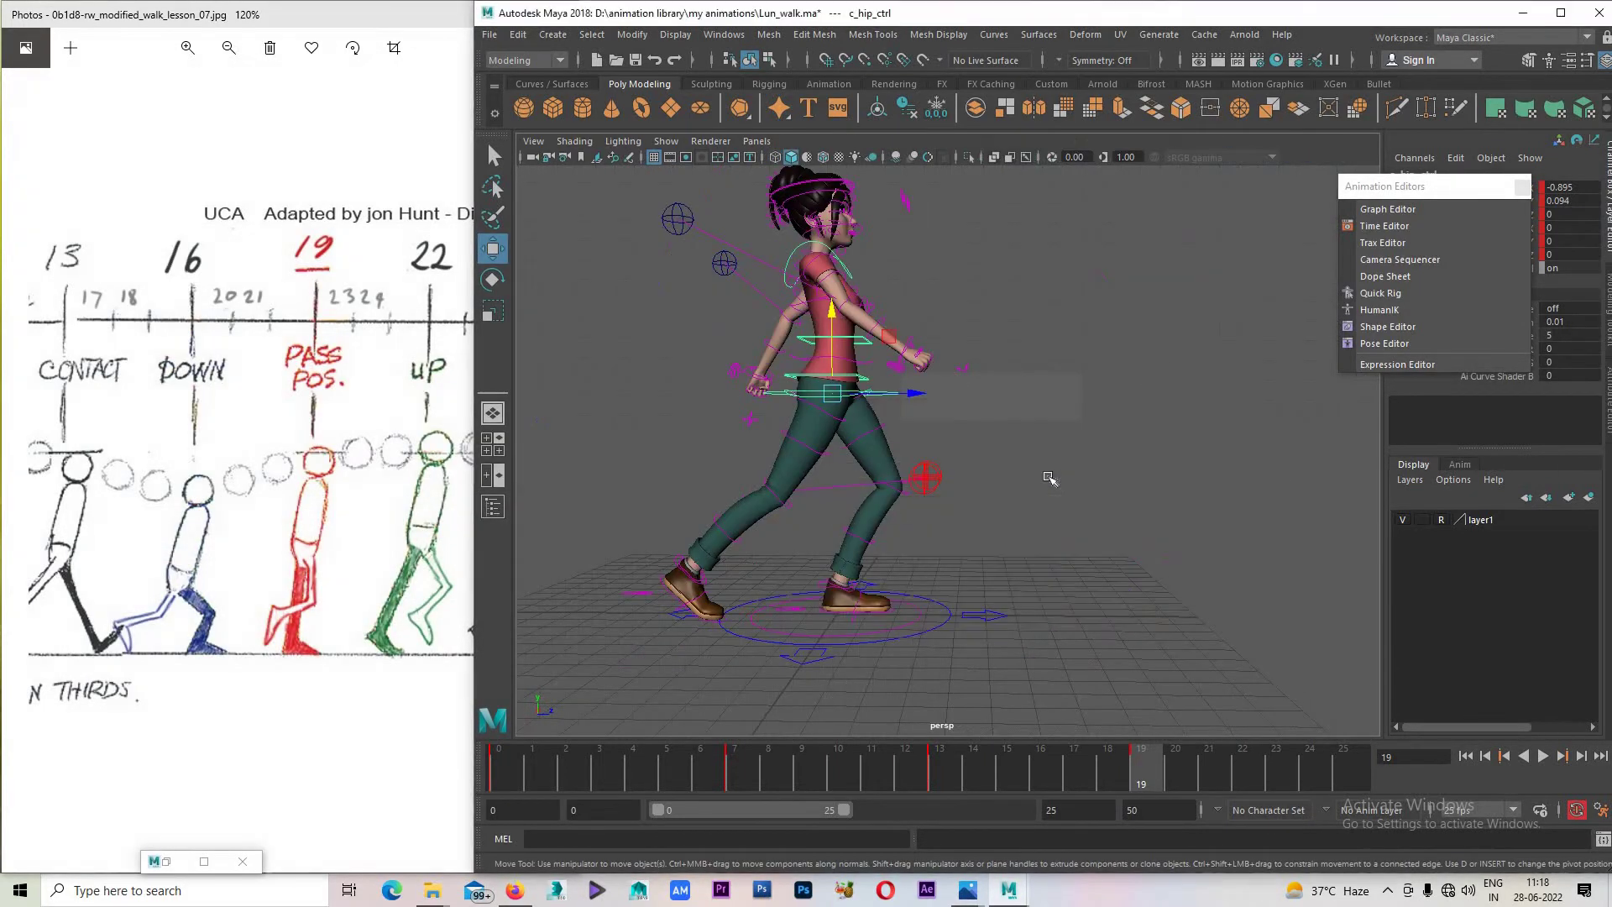
key("space")
key("space")
mouse_move(1059, 586)
left_mouse_down("alt")
mouse_move(632, 406)
mouse_move(844, 261)
left_mouse_up("alt")
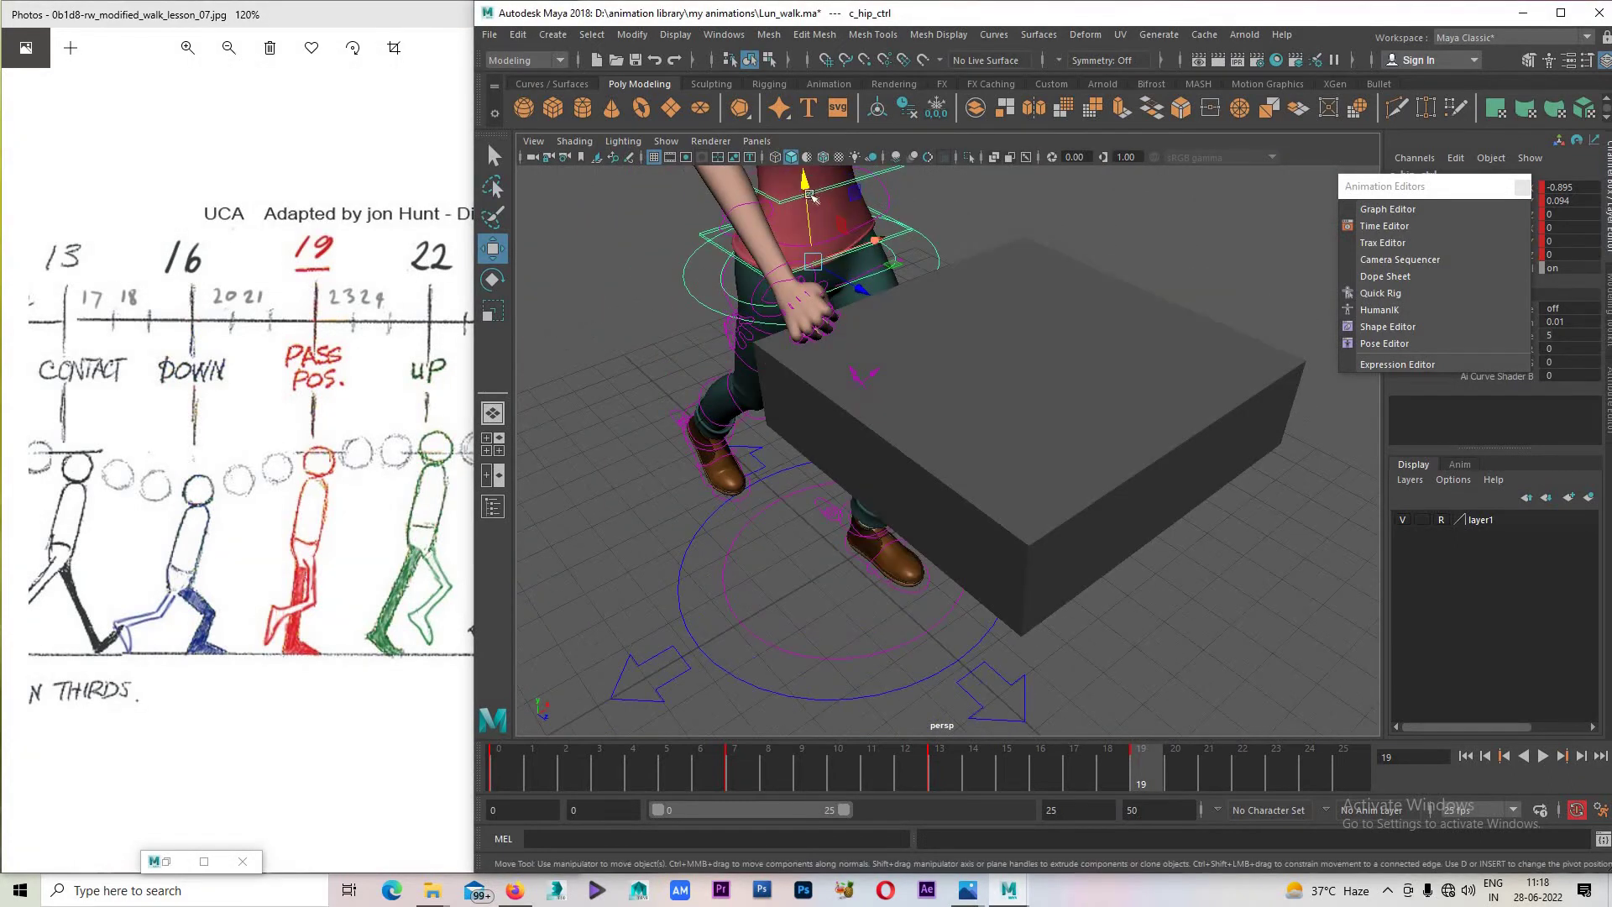
Test-nudge the hip control, undo it, and orbit to a side angle on the stride.
left_click_drag(804, 182, 805, 180)
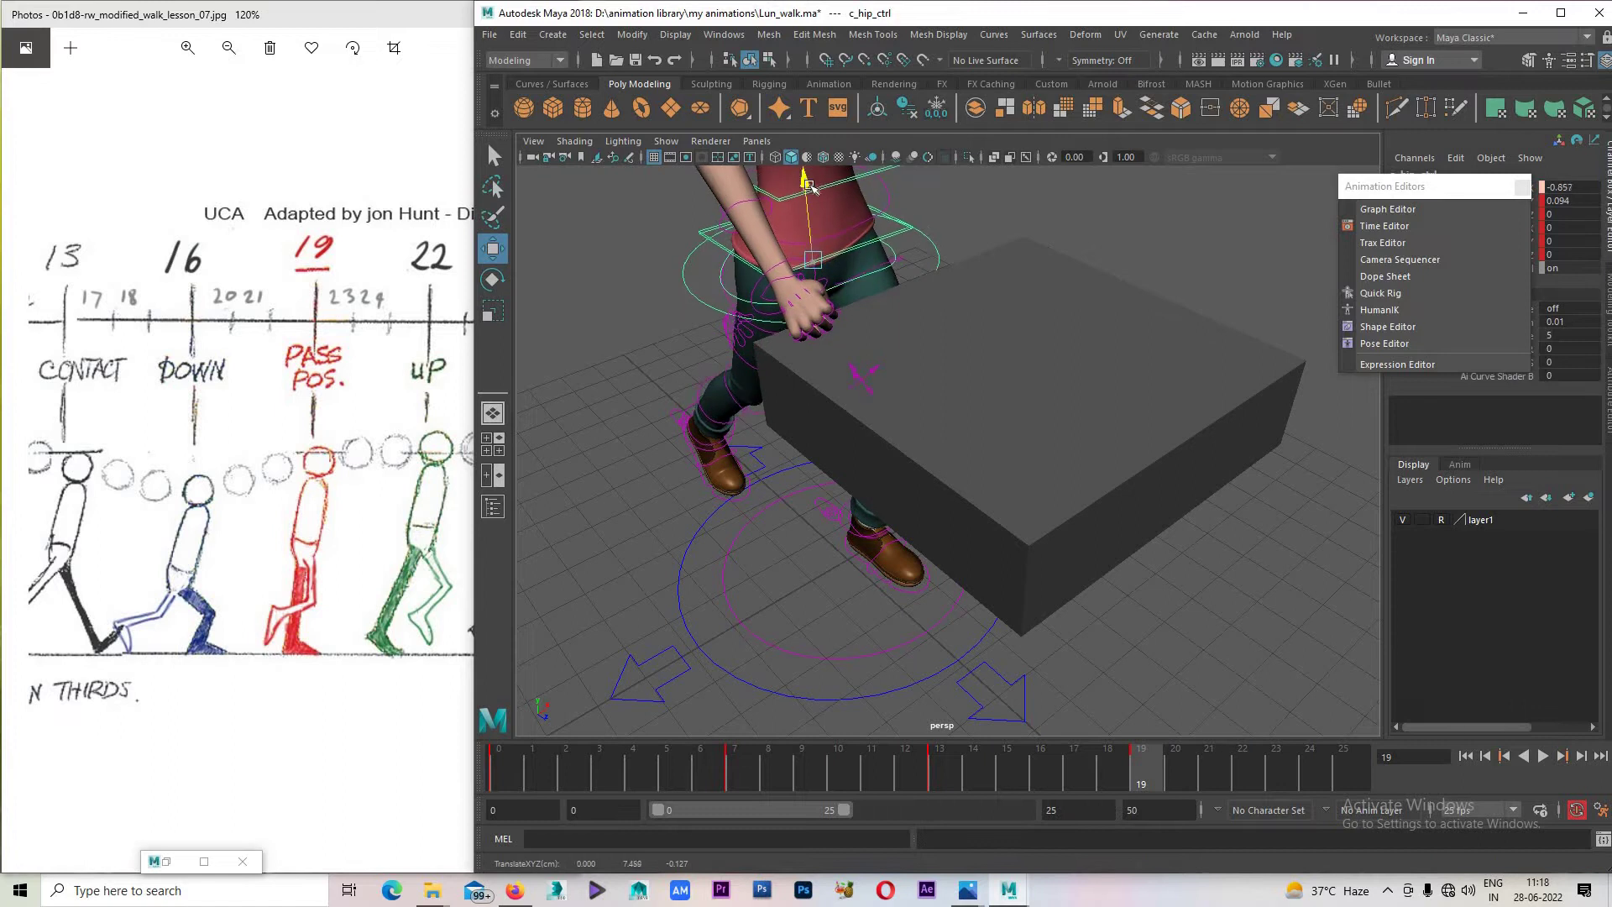
left_click_drag(1385, 186, 1361, 307)
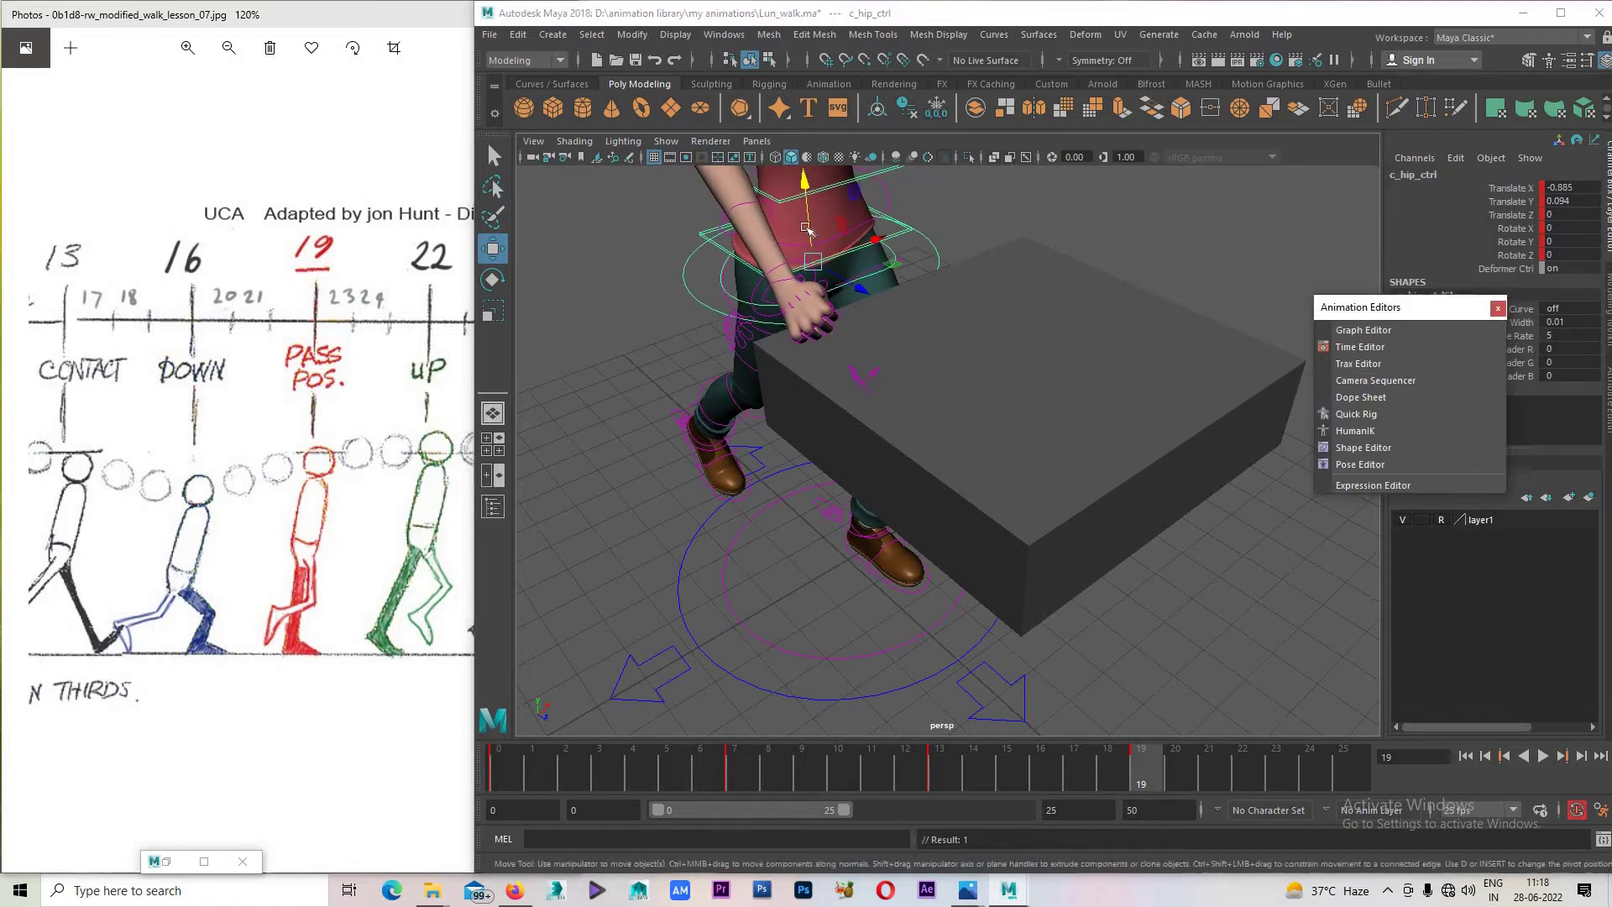
left_click_drag(804, 187, 806, 193)
key("ctrl+z")
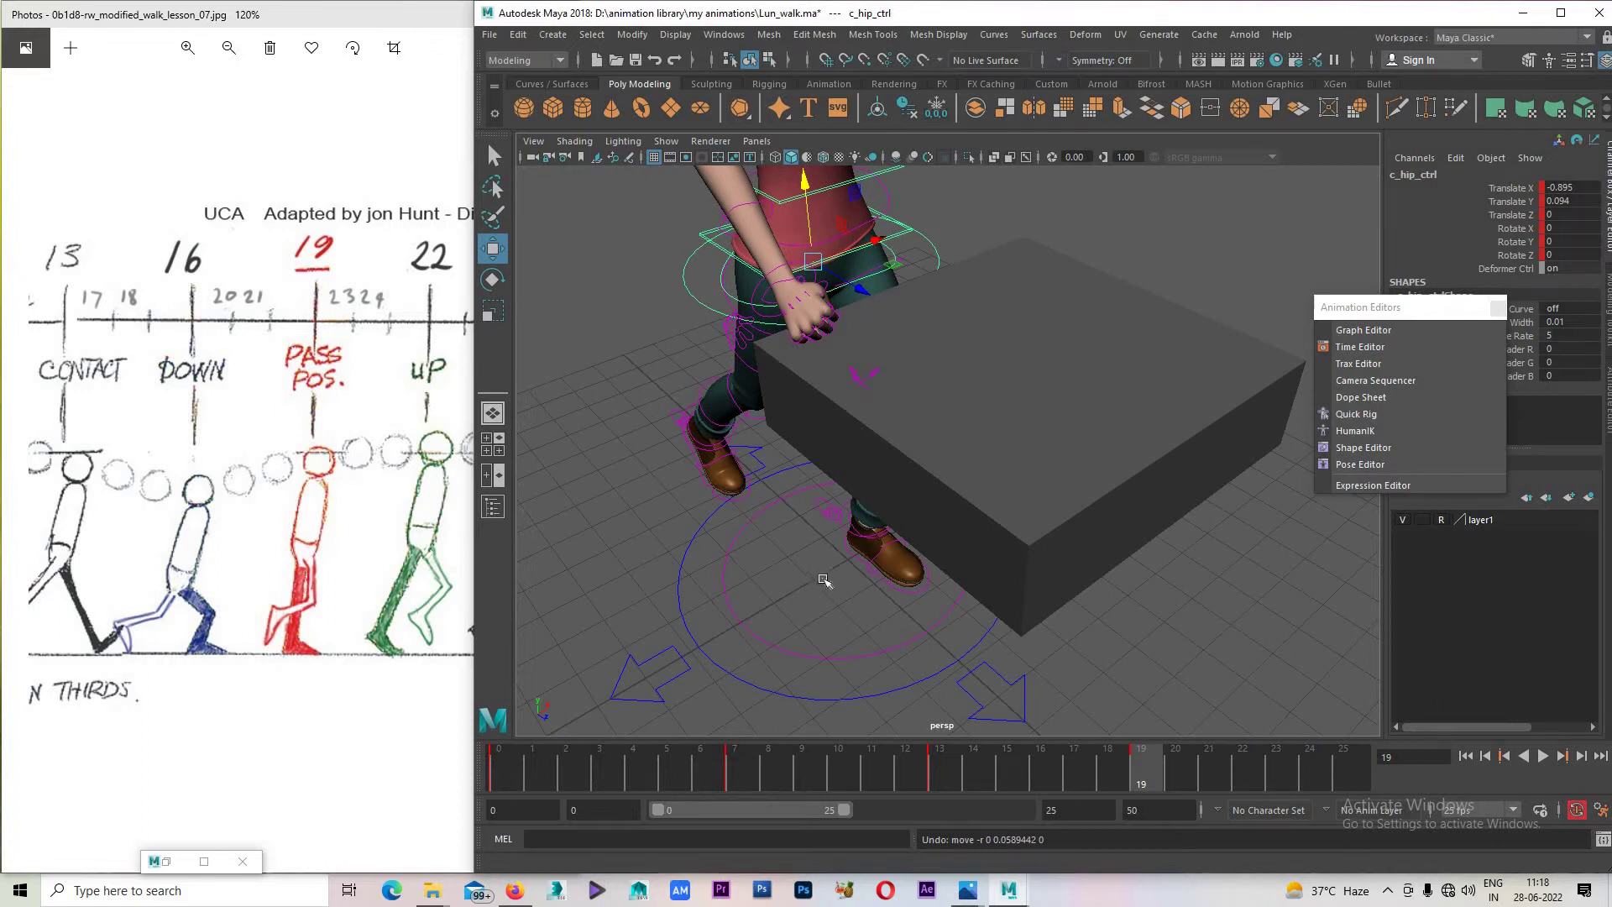
left_click_drag(836, 196, 1024, 798, "alt")
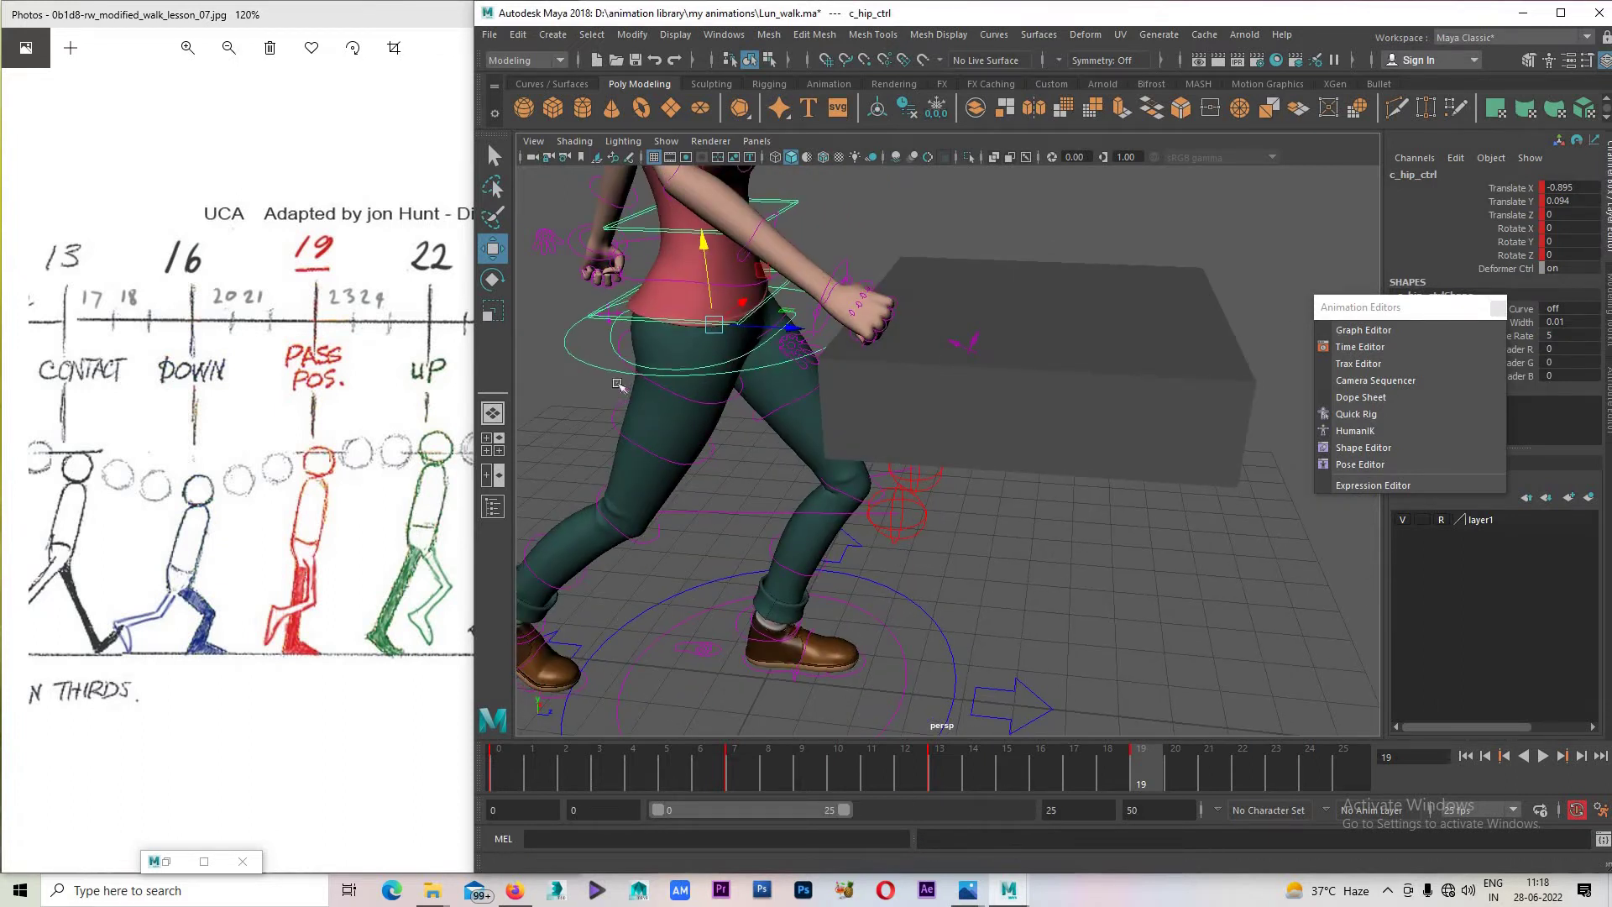
Restore the Graph Editor, isolate the hip's Translate X curve and select its frame-7 peak key.
left_click(178, 860)
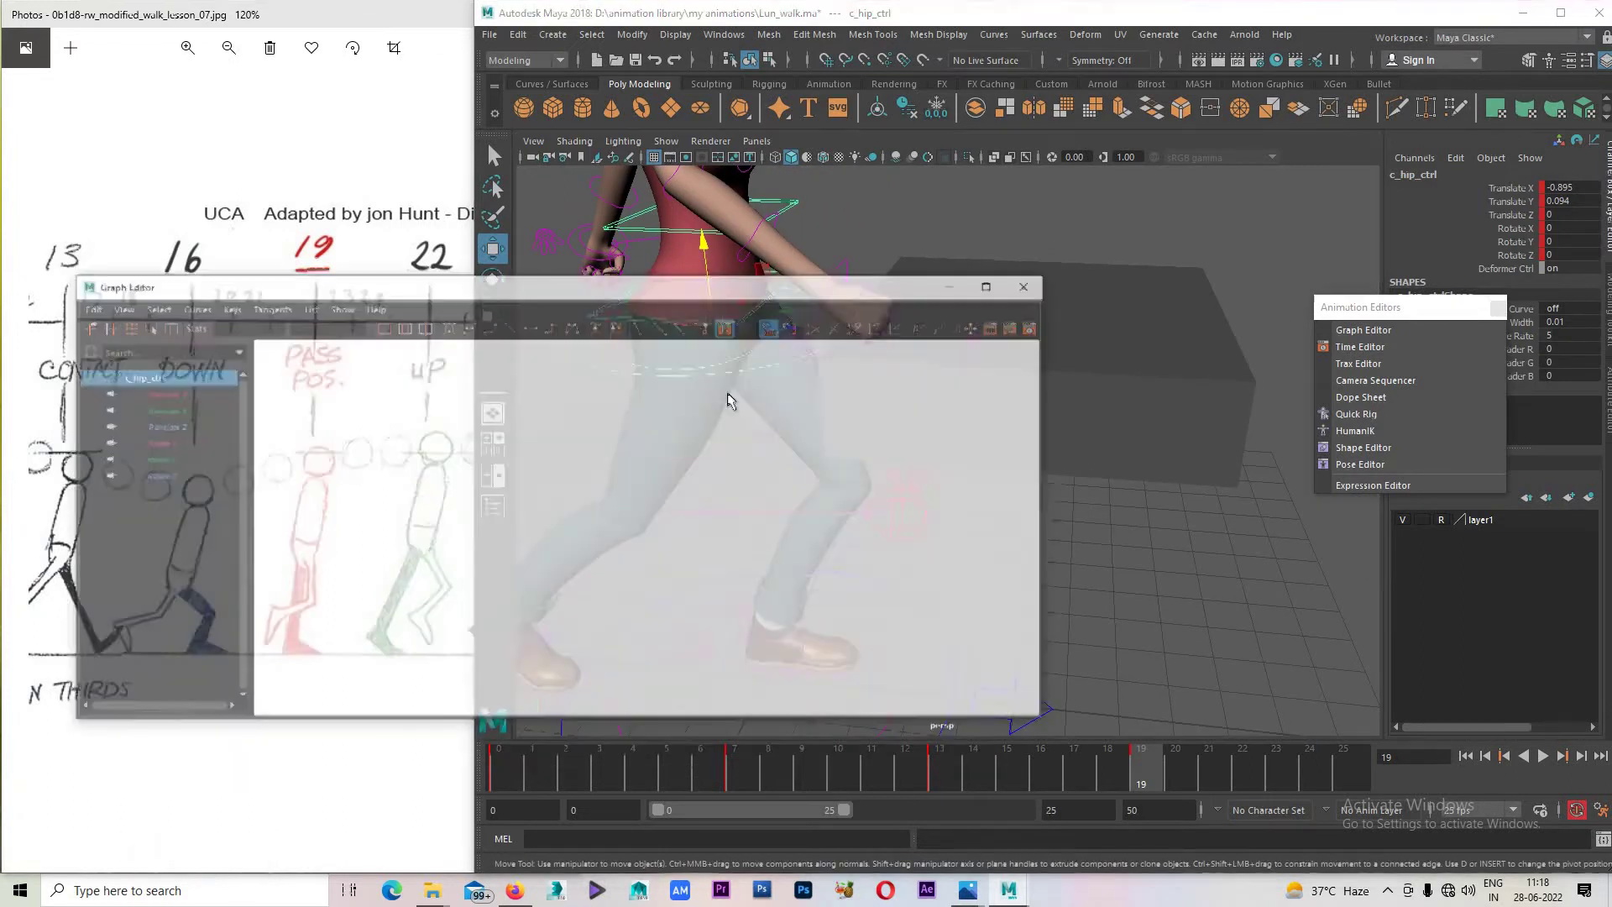
left_click_drag(642, 263, 851, 298)
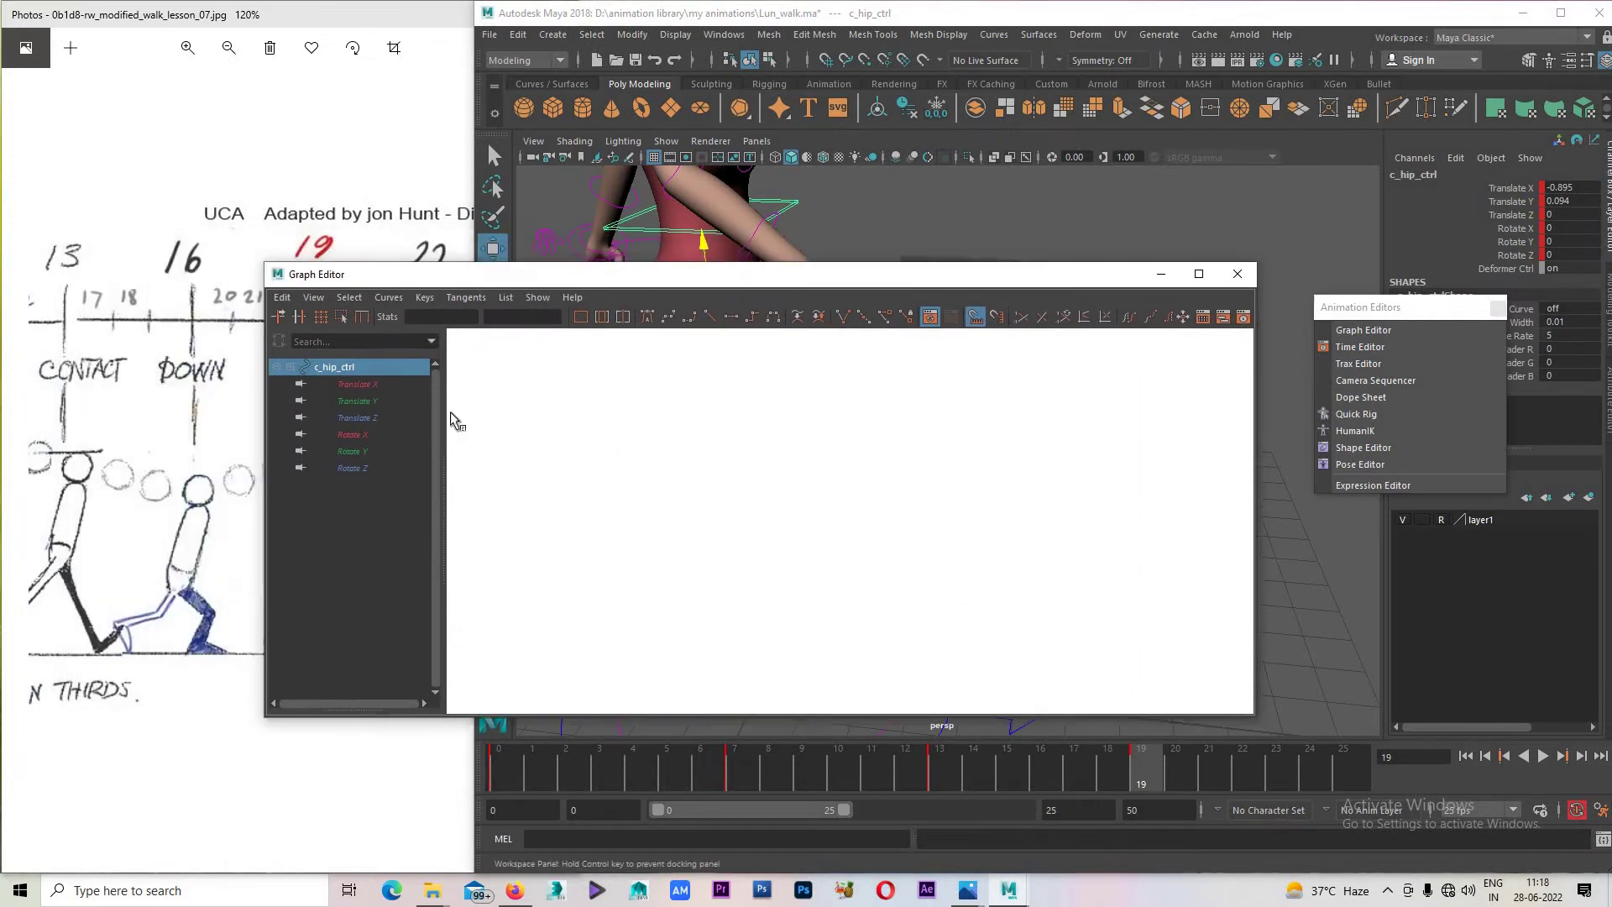
left_click(388, 406)
left_click(395, 392)
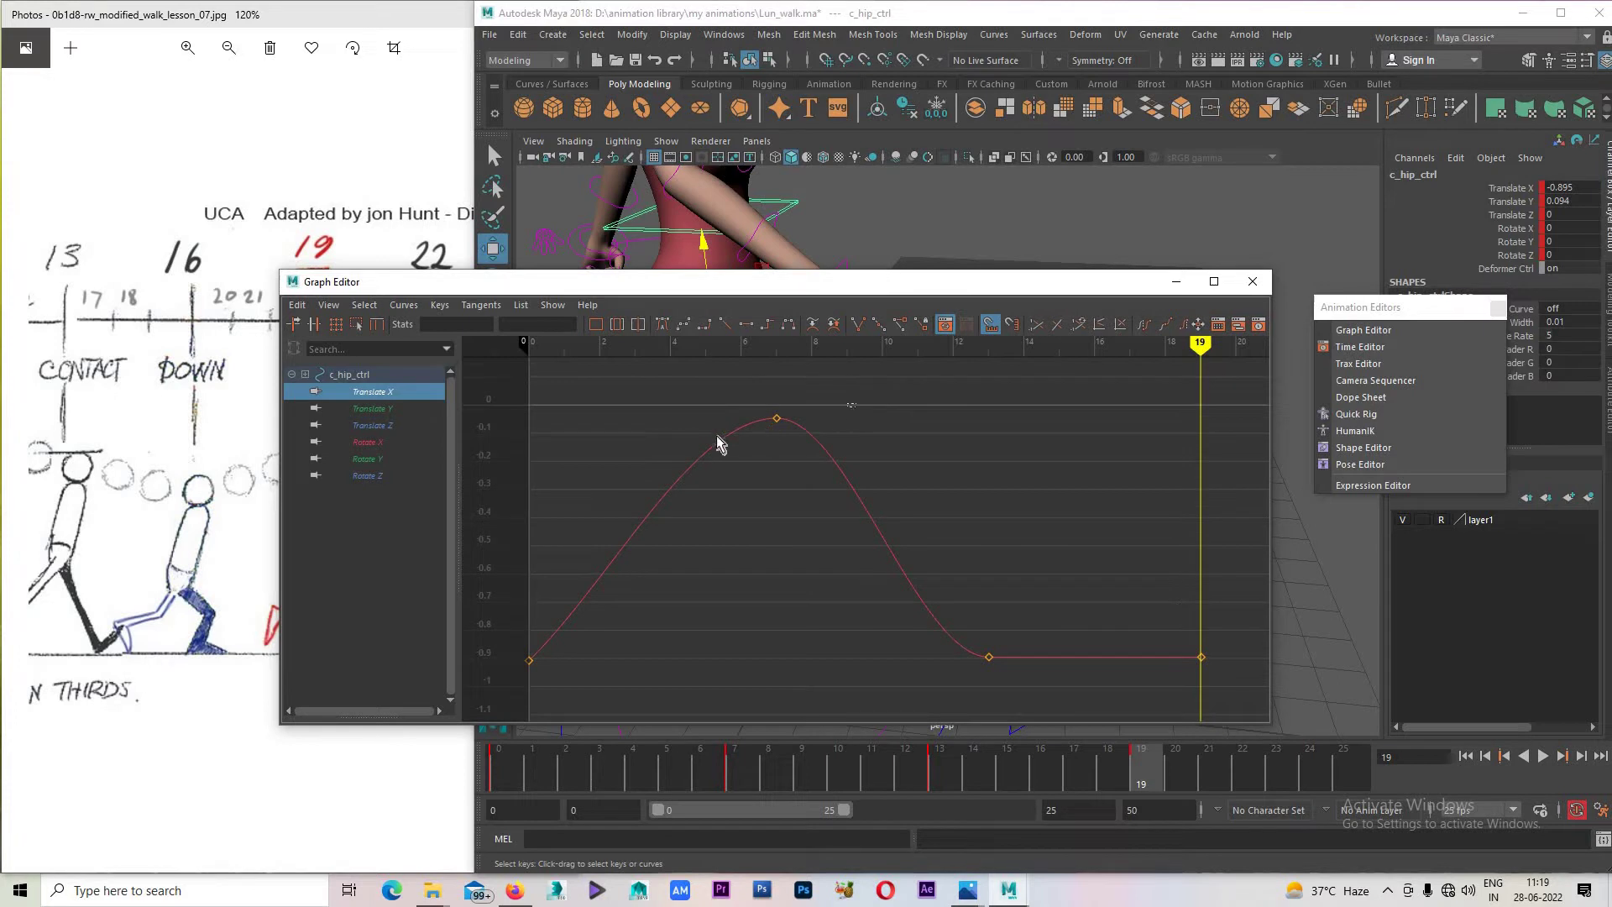
left_click_drag(717, 443, 819, 403)
left_click_drag(889, 771, 781, 773)
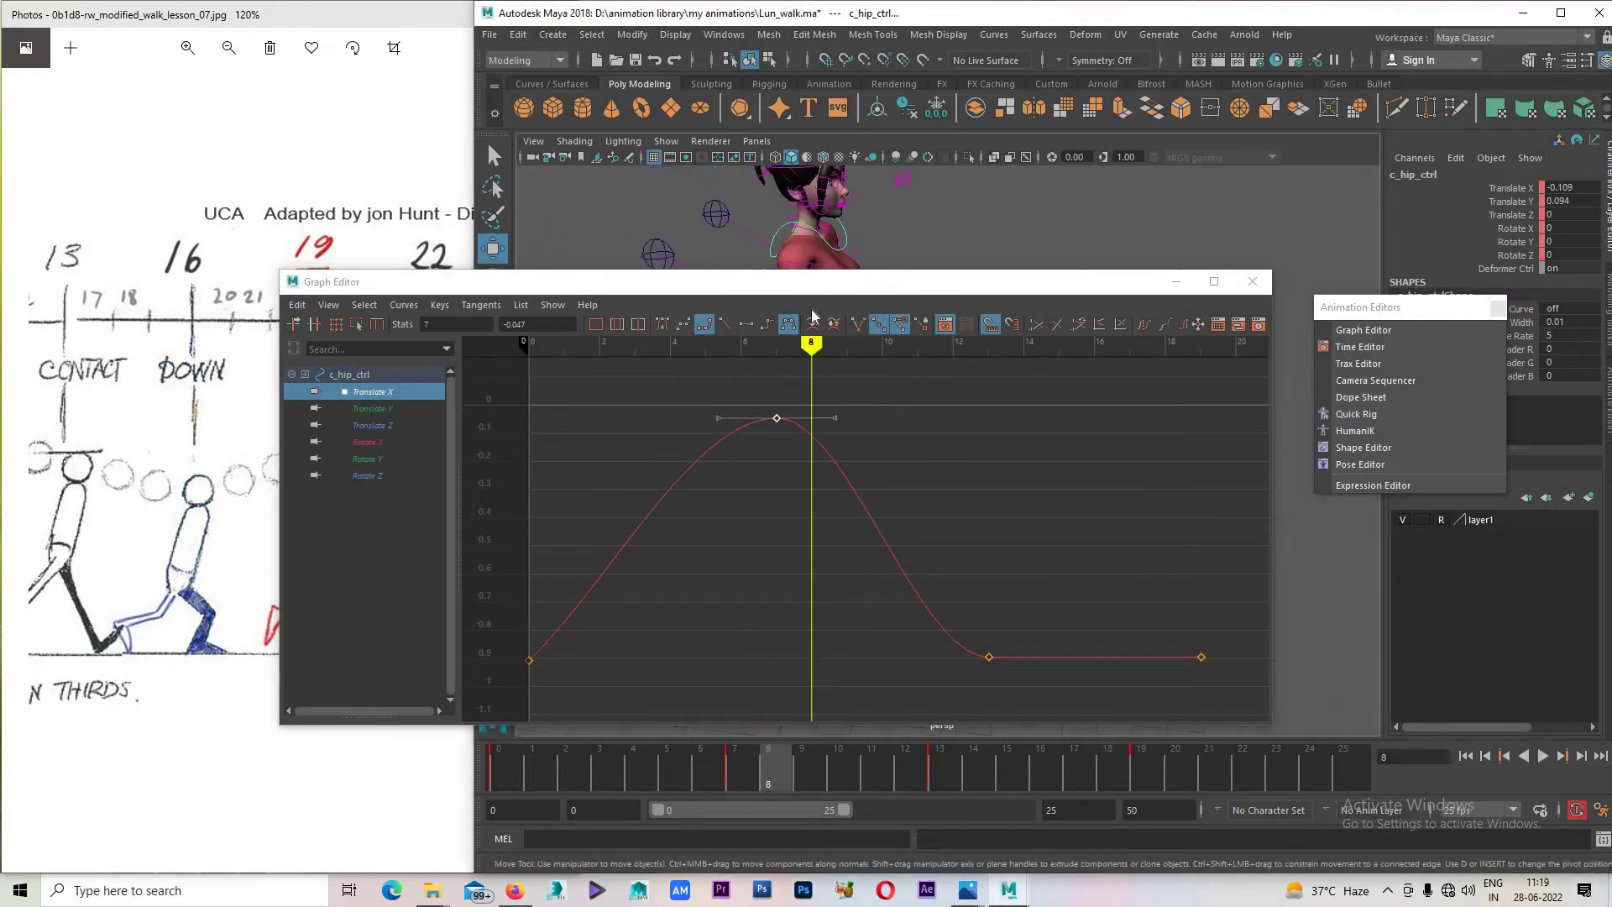
mouse_move(810, 285)
left_mouse_down()
mouse_move(1196, 341)
mouse_move(757, 334)
mouse_move(784, 464)
mouse_move(556, 415)
left_mouse_up()
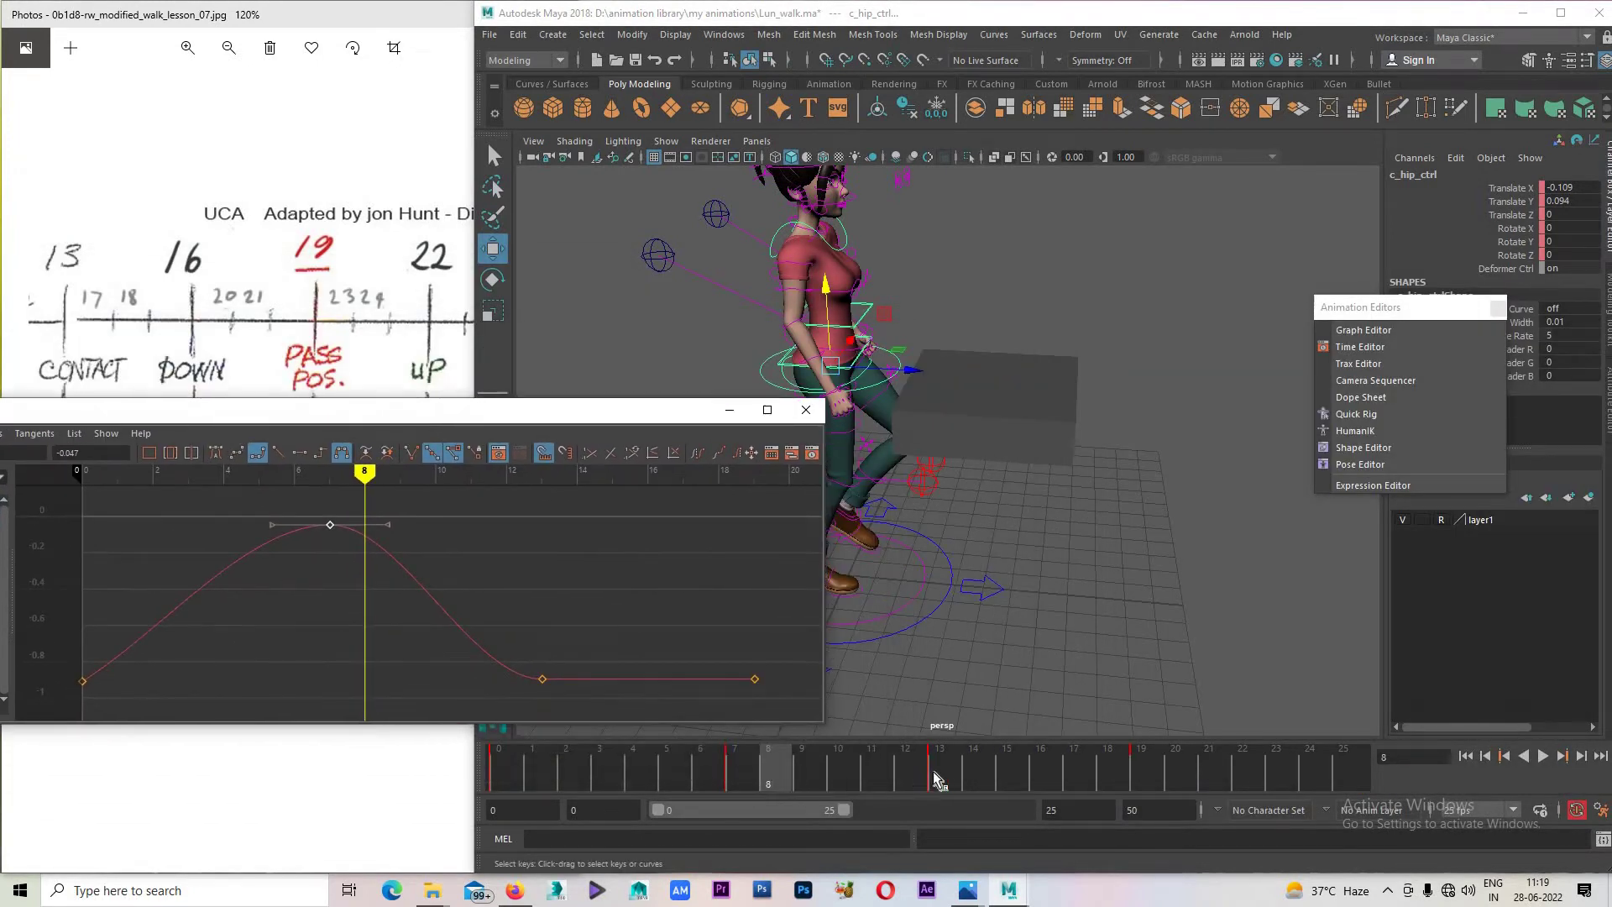
Key the hip at frame 19 to match the frame-7 peak value.
left_click_drag(936, 779, 953, 779)
left_click_drag(298, 514, 335, 537)
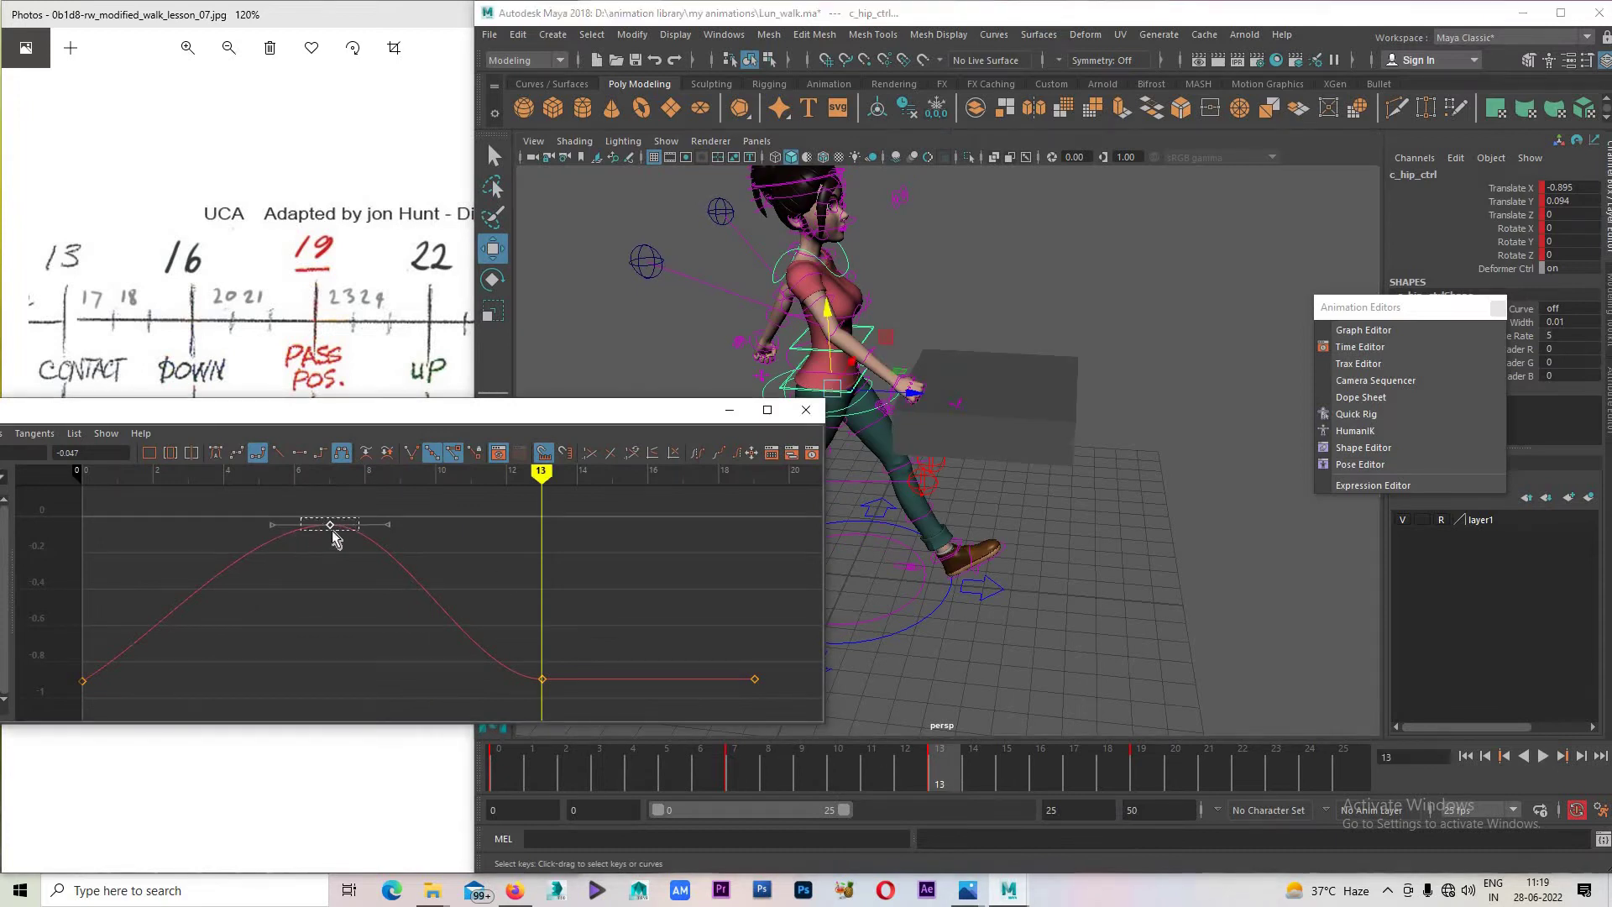
left_click_drag(768, 774, 739, 774)
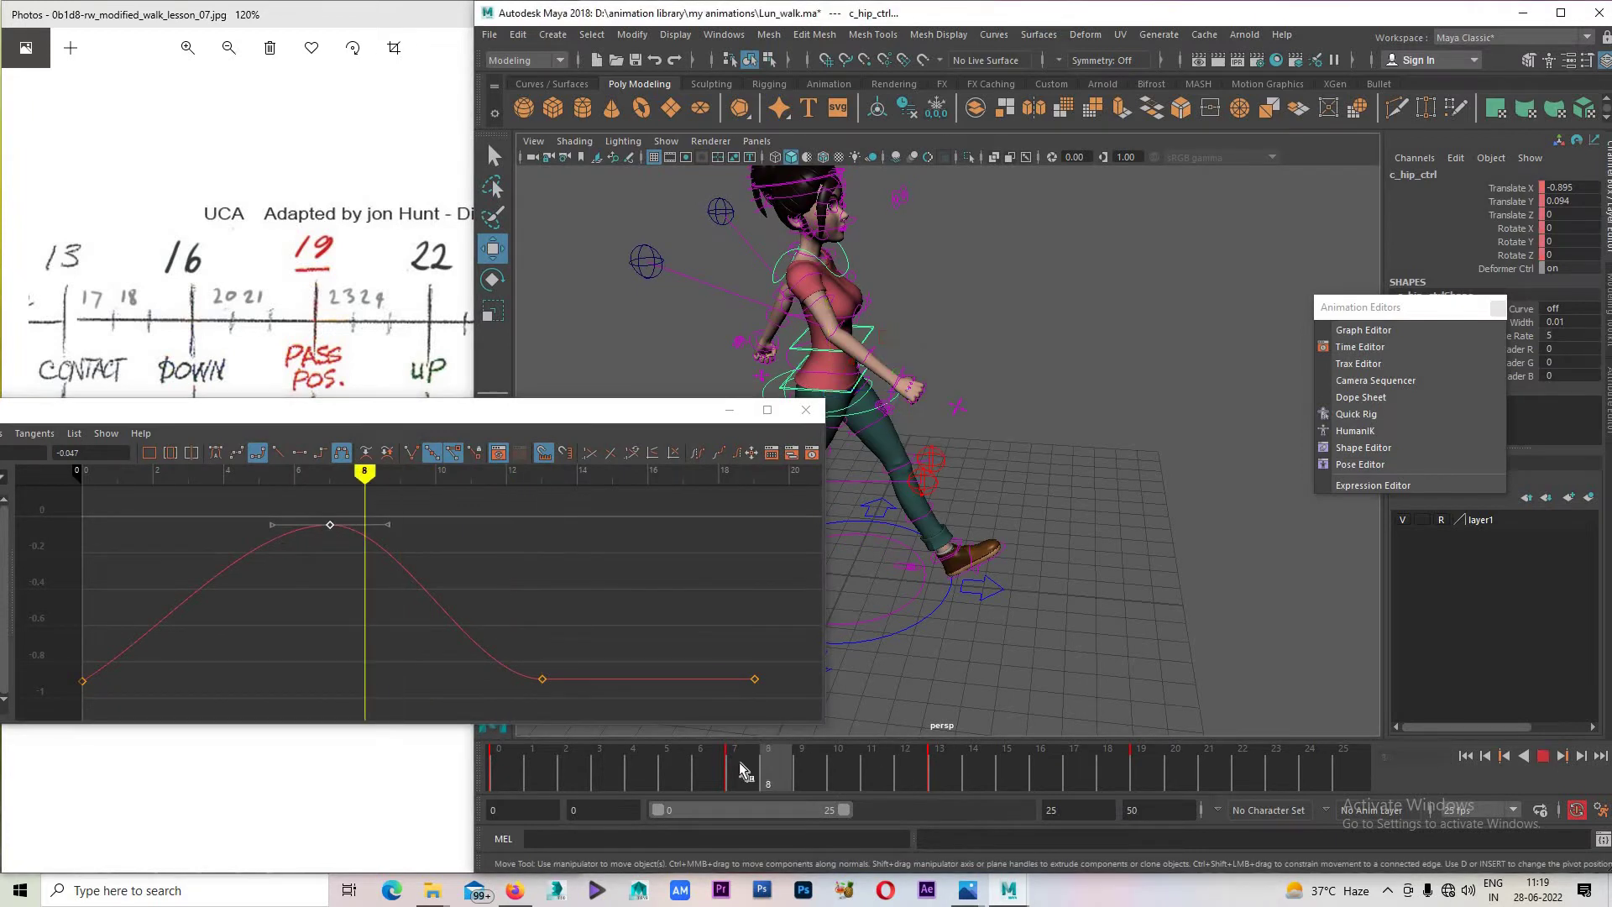
left_click_drag(924, 772, 742, 776)
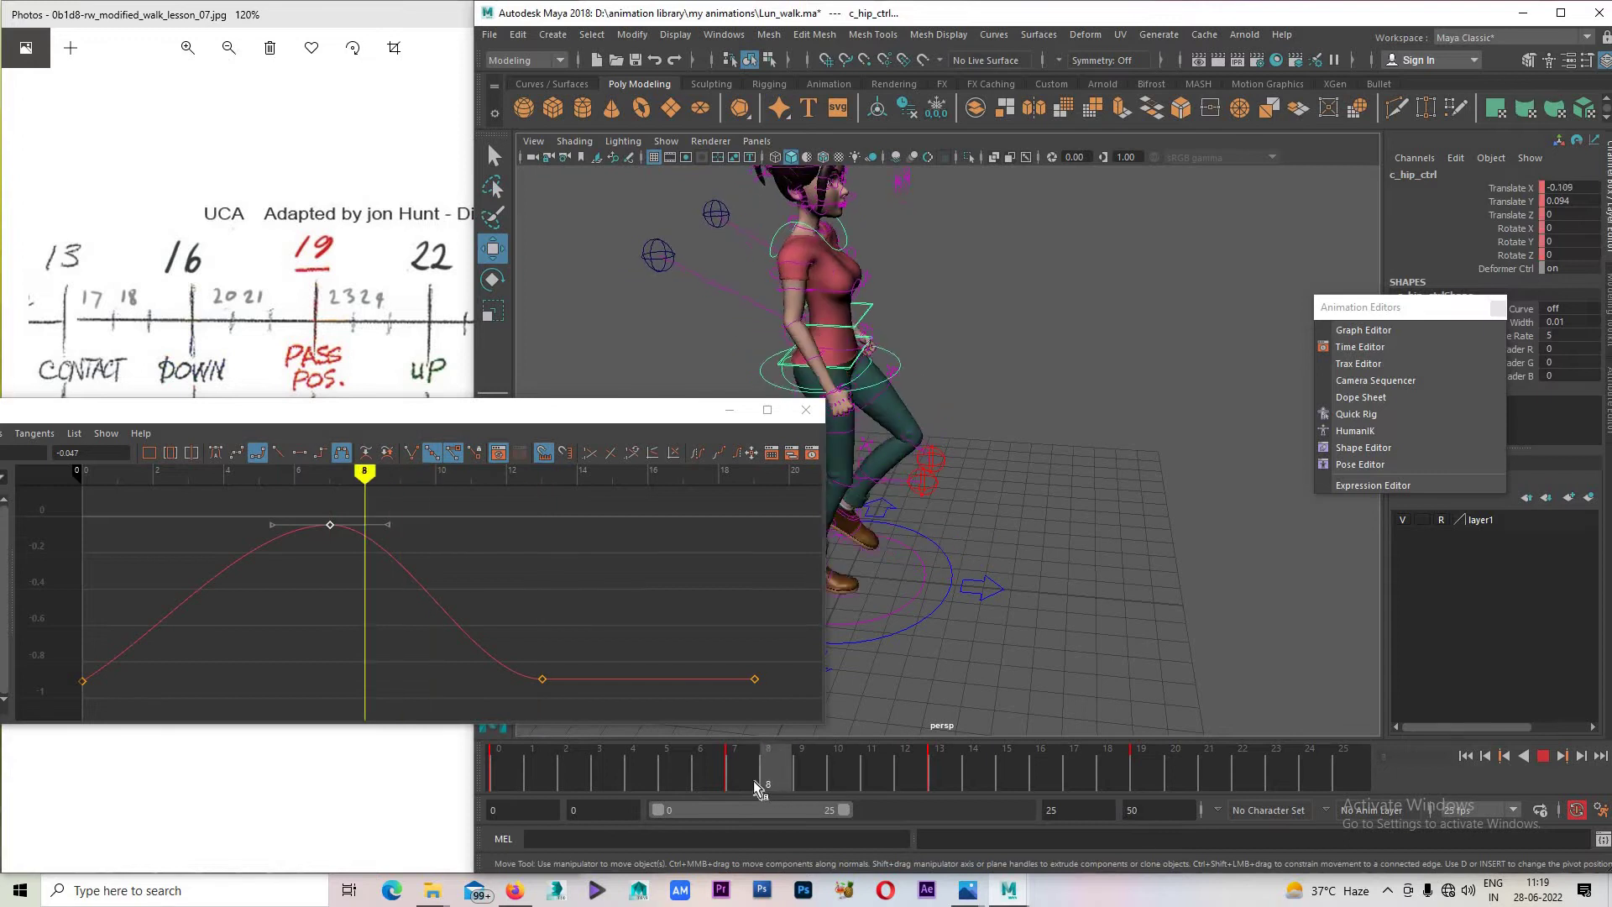
middle_click_drag(858, 768, 1156, 764)
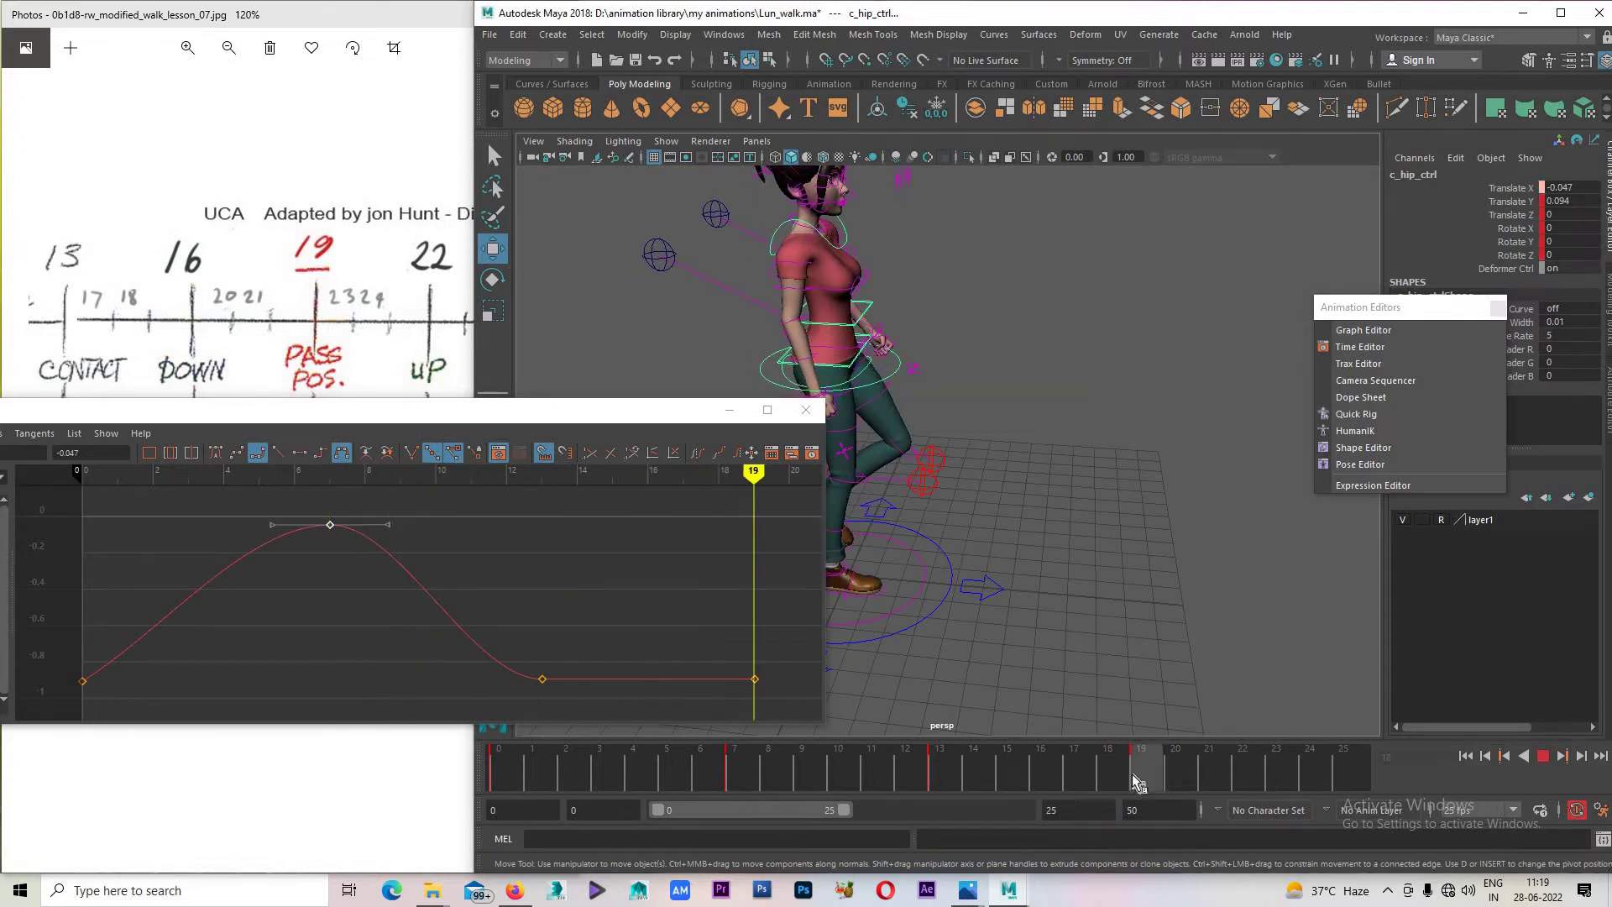
key("s")
Play the walk, adjust the frame-19 hip key, and re-key it at the raised value.
key("alt+v")
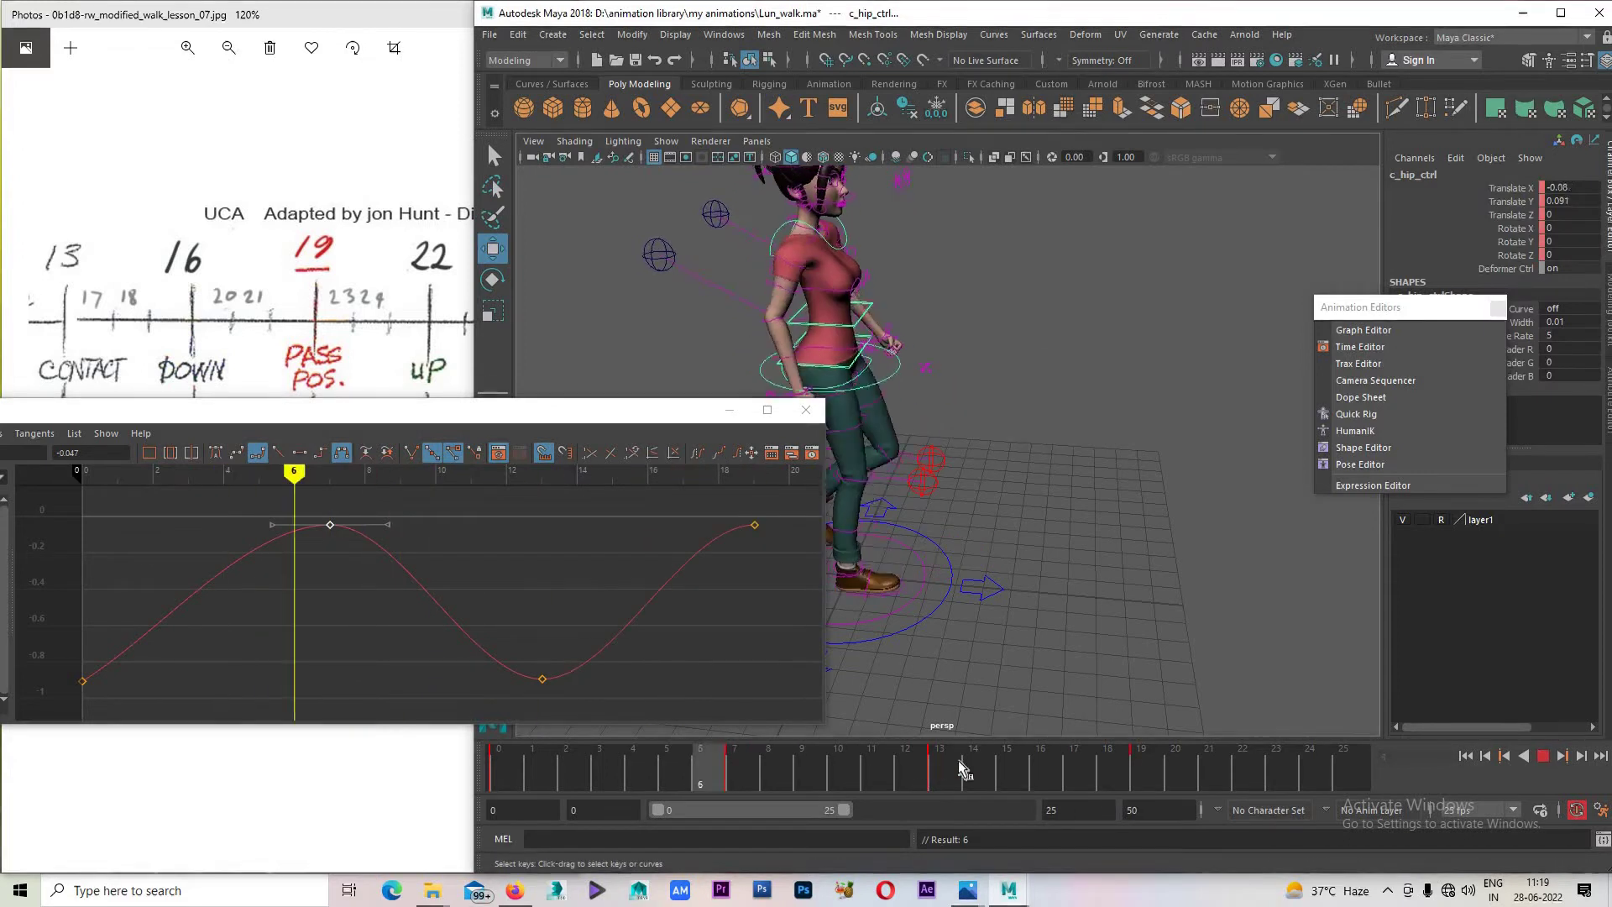
left_click(756, 774)
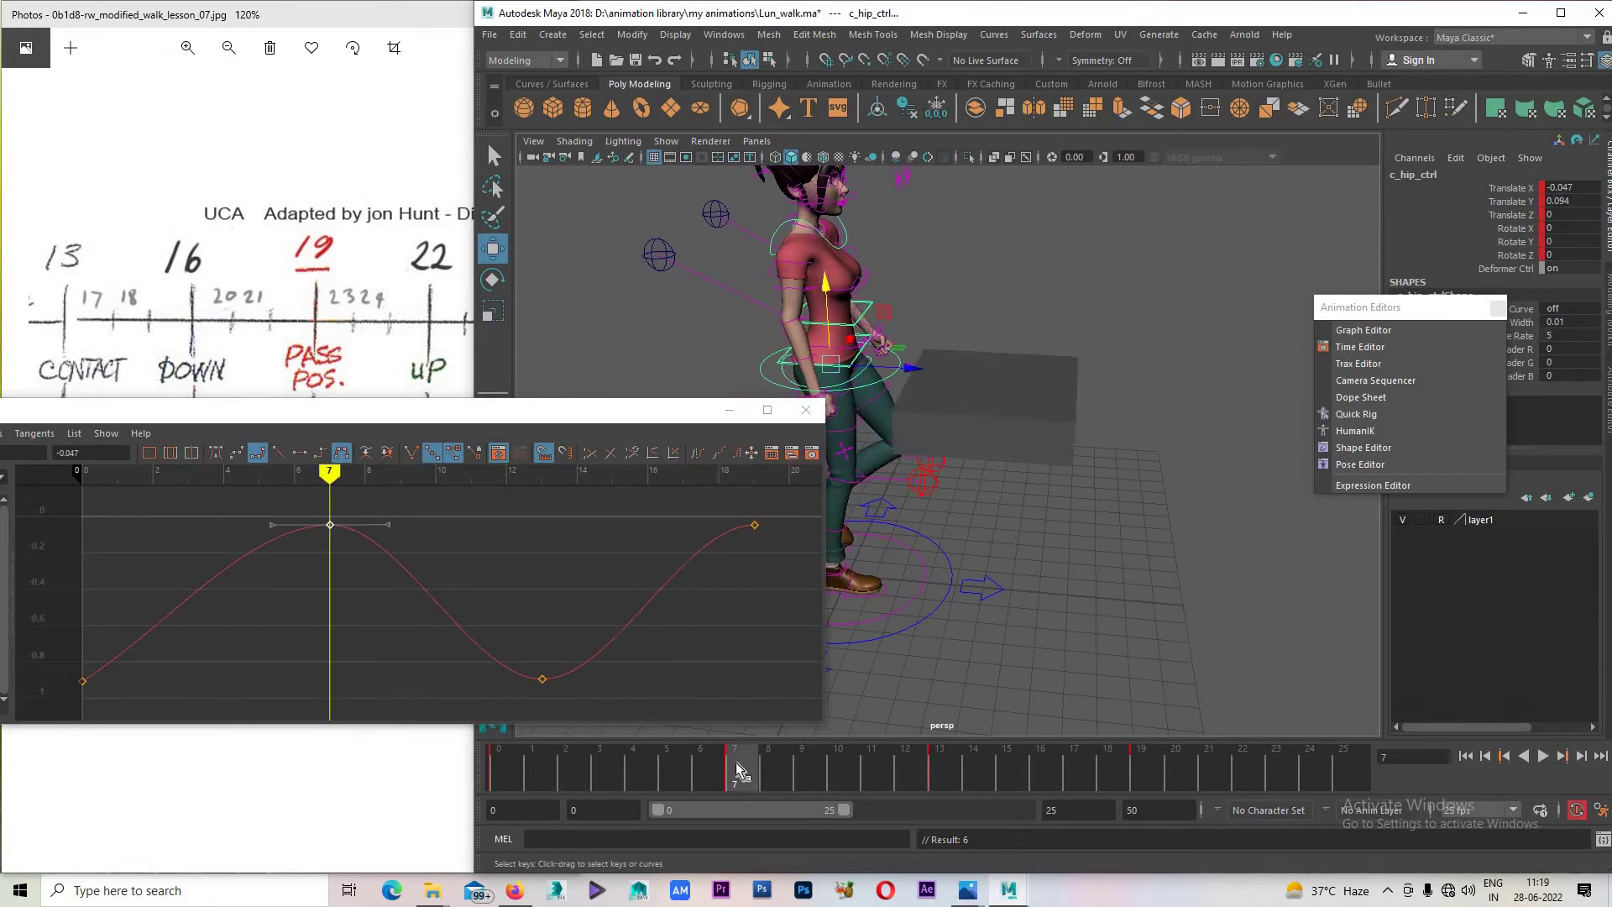
left_click_drag(731, 569, 759, 541)
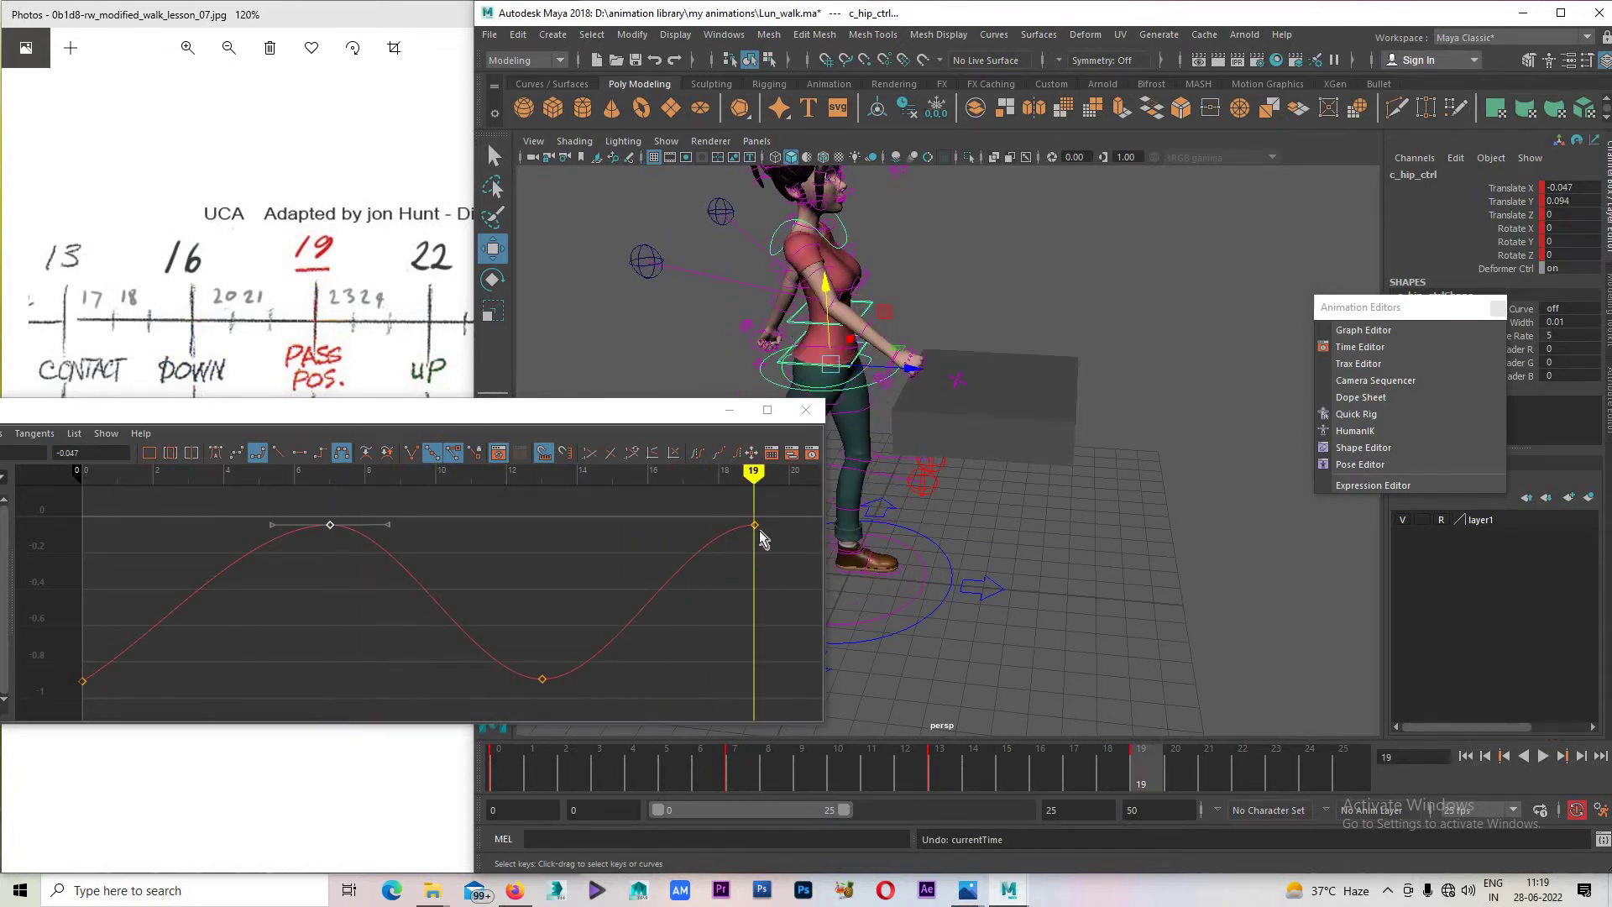
middle_click_drag(760, 538, 722, 659)
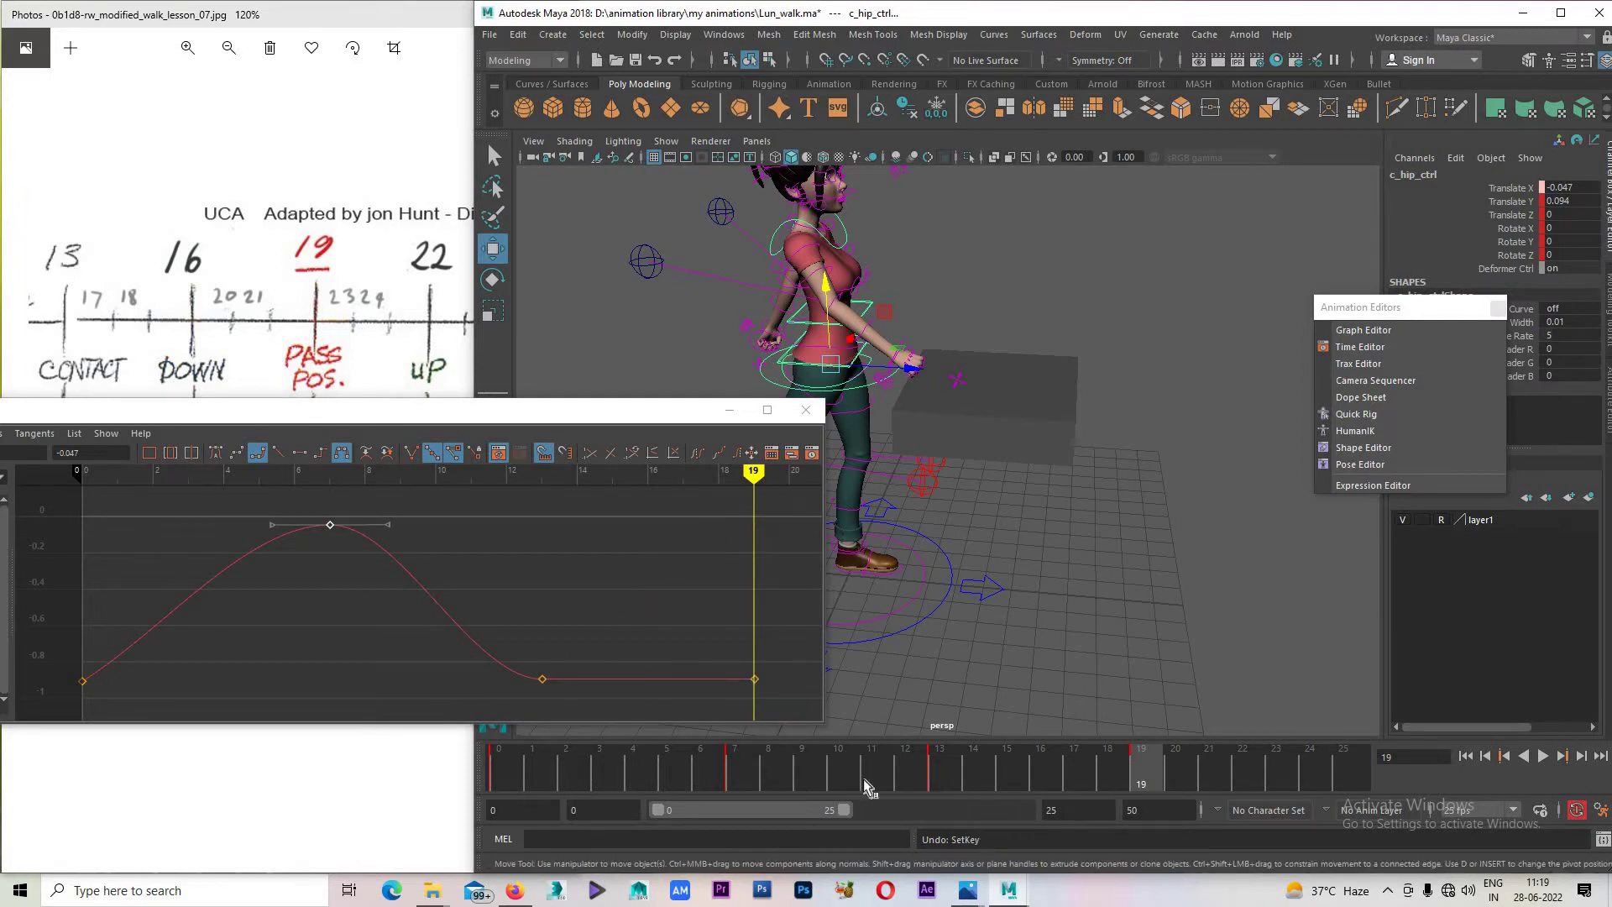
left_click_drag(863, 779, 743, 769)
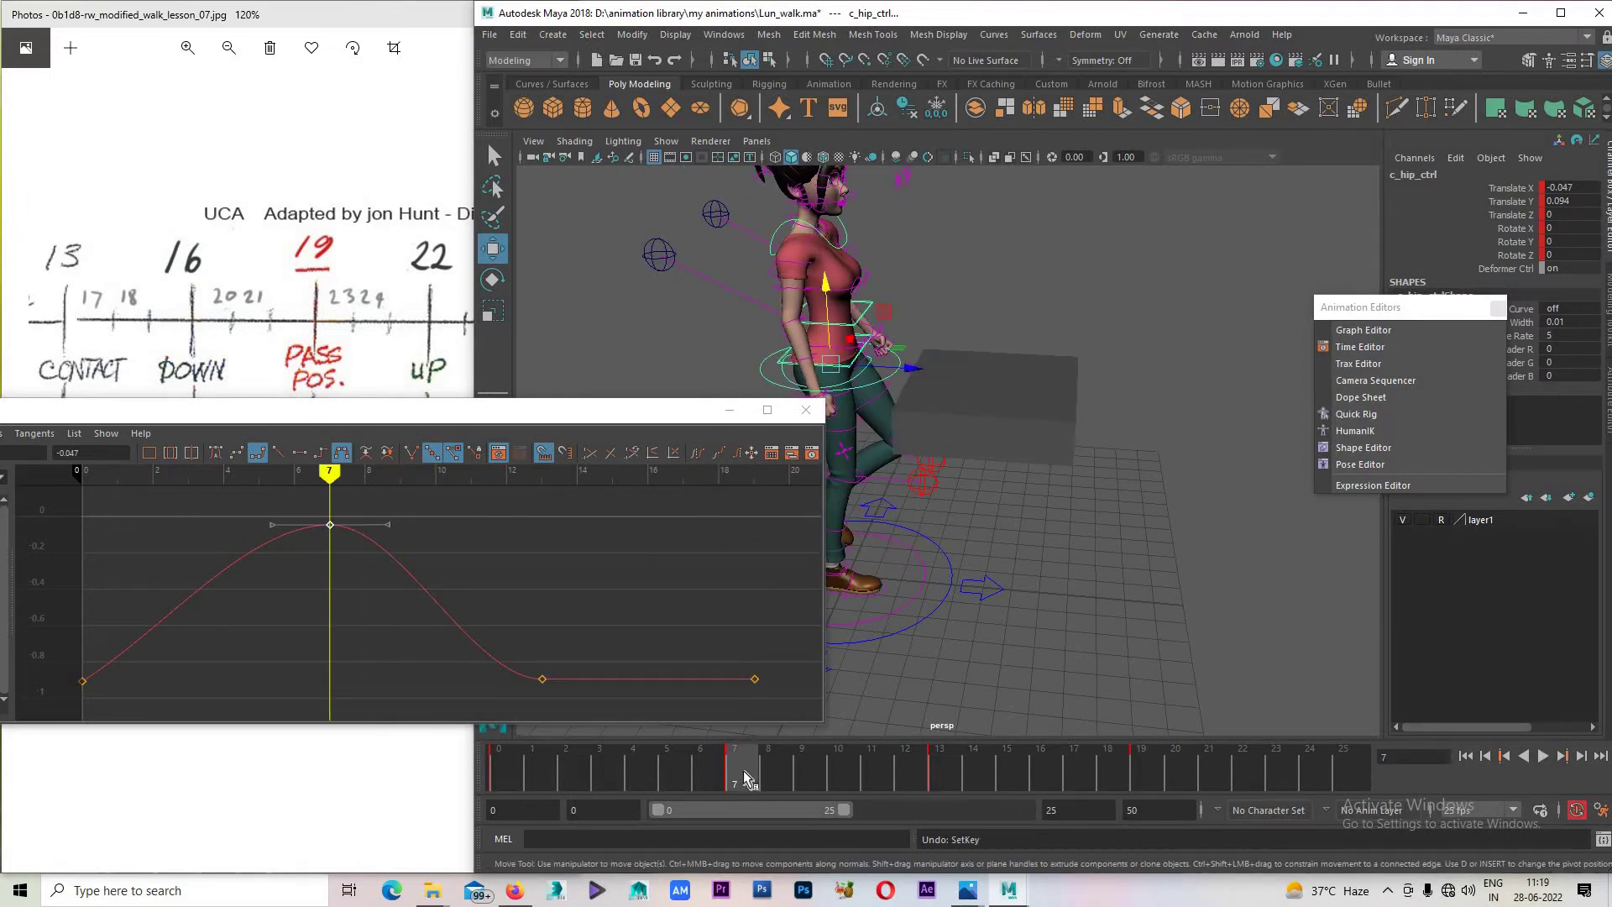
key("alt+v")
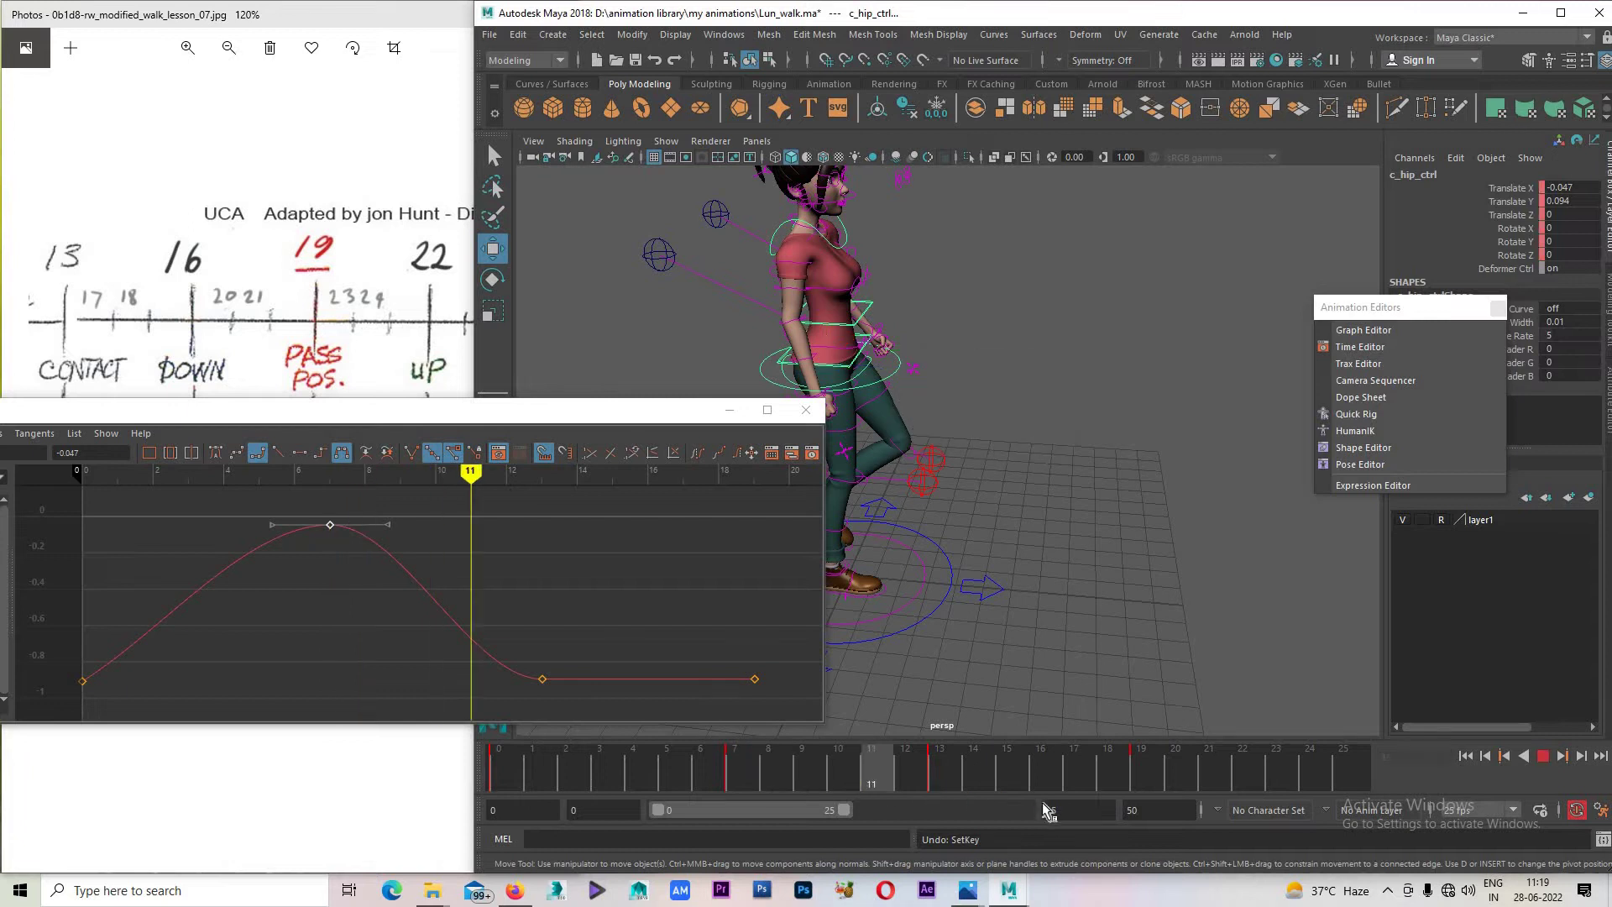
key("Escape")
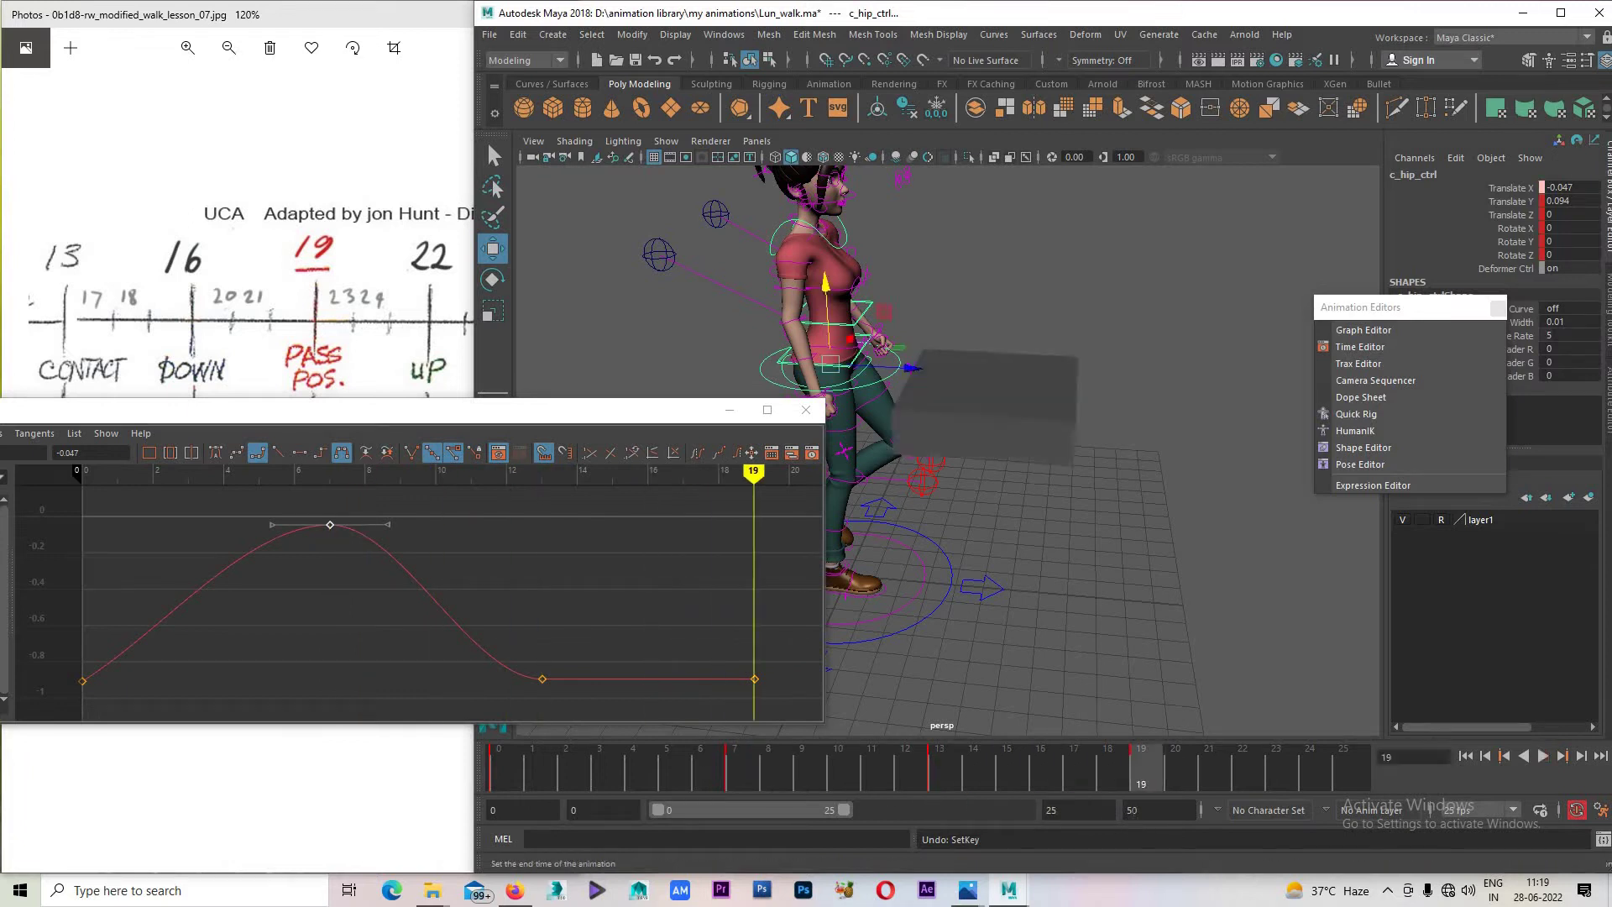
key("s")
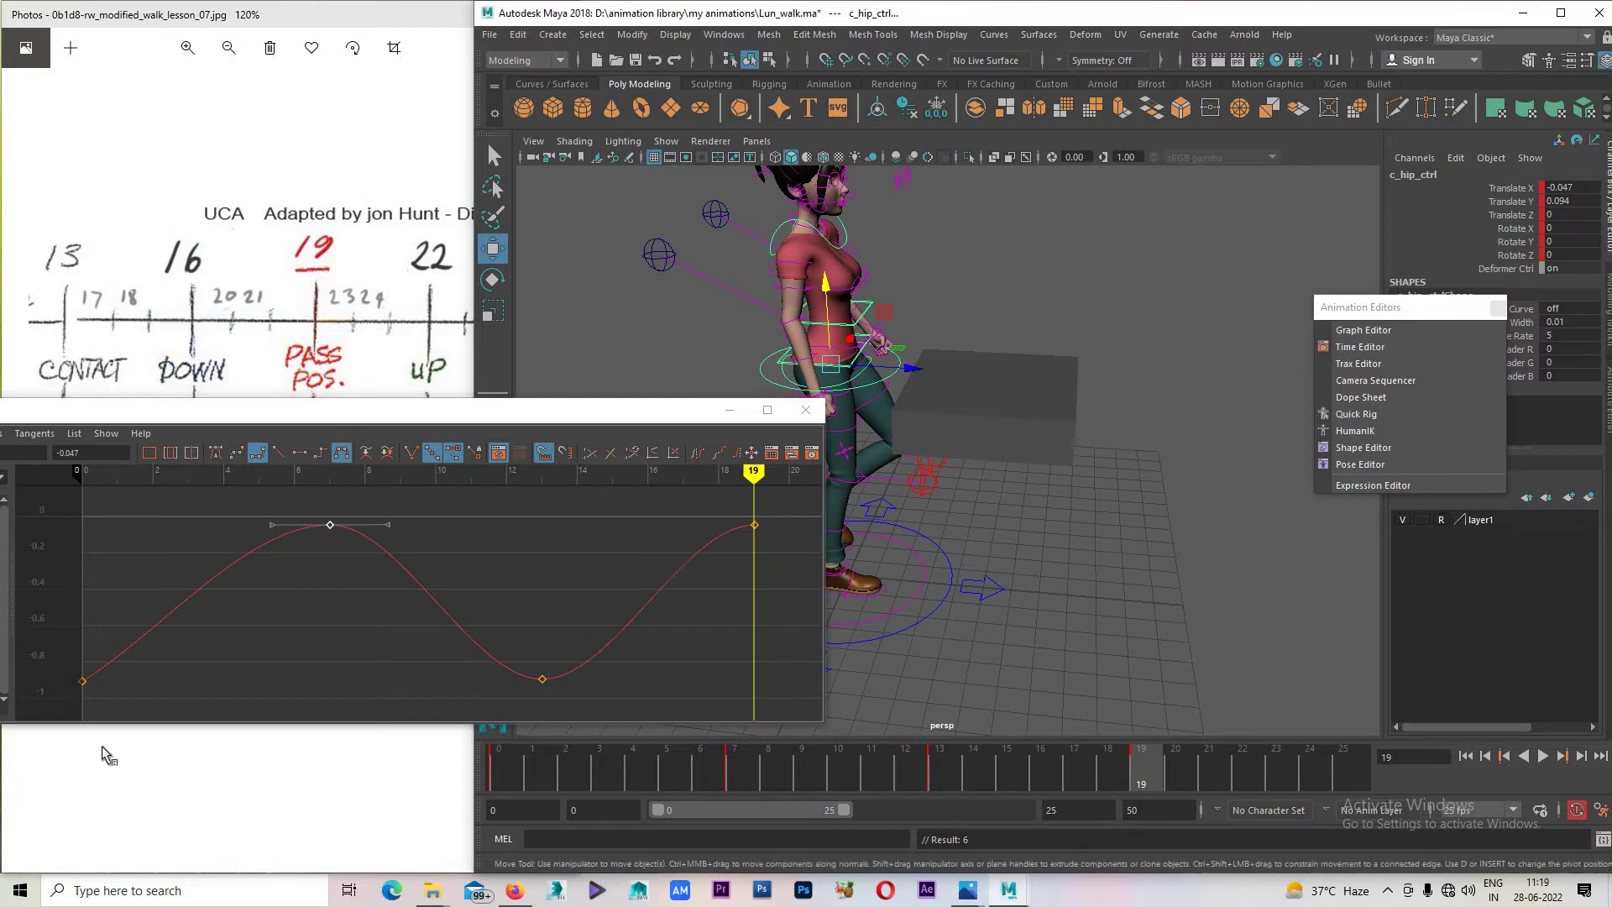
Replay the walk from frame 13 to check the hip wave, then minimize the Graph Editor.
key("alt+shift+v")
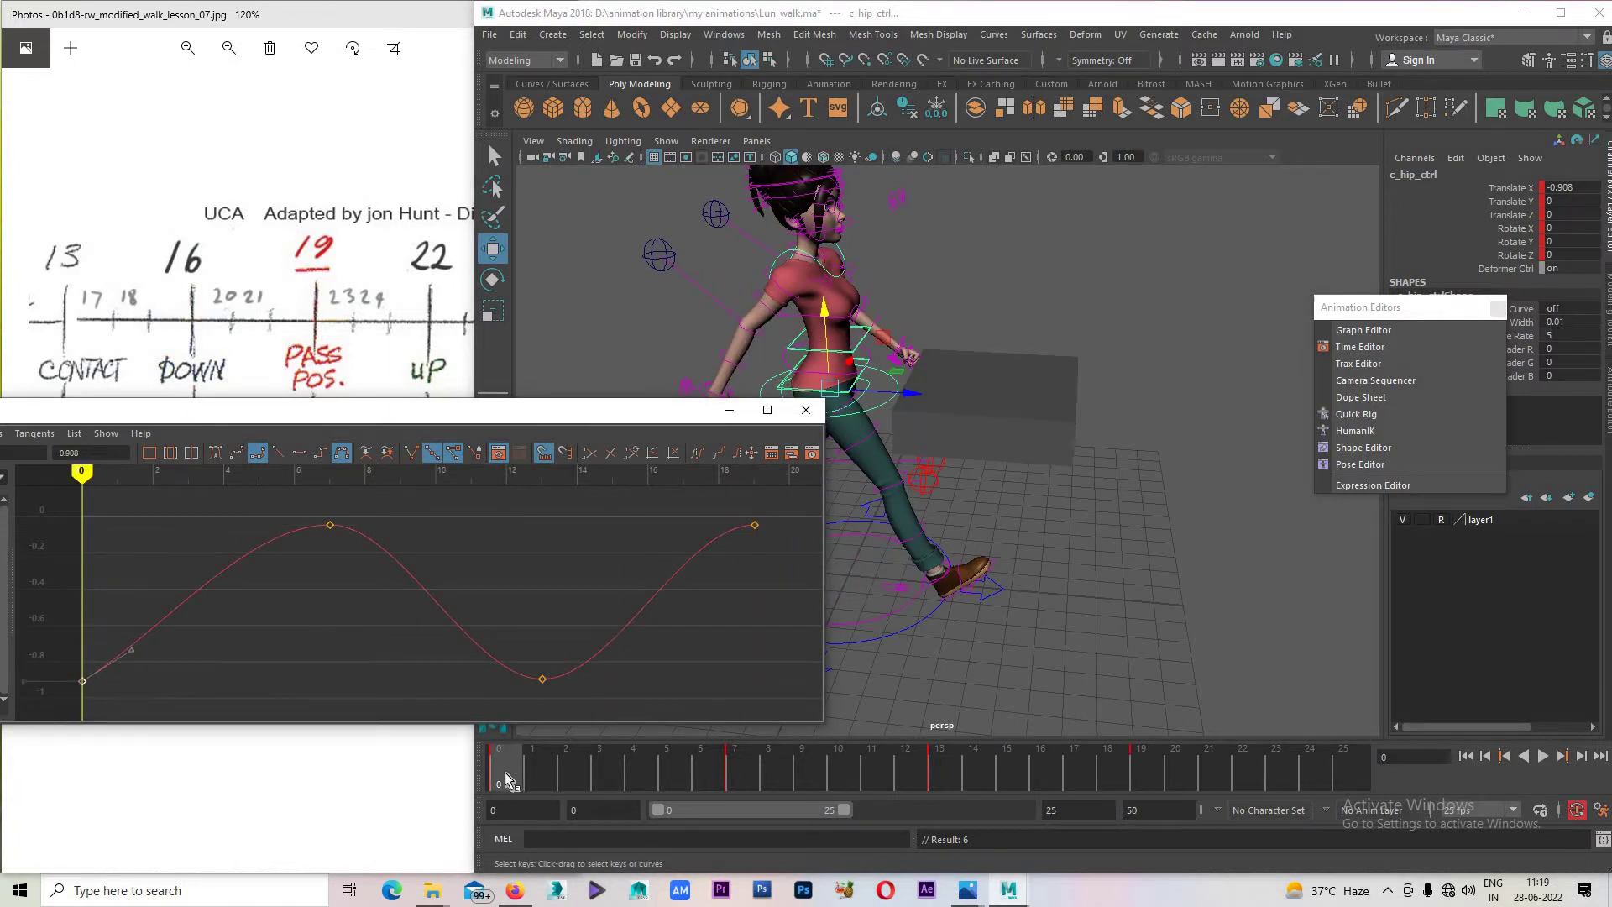
left_click_drag(874, 779, 933, 788)
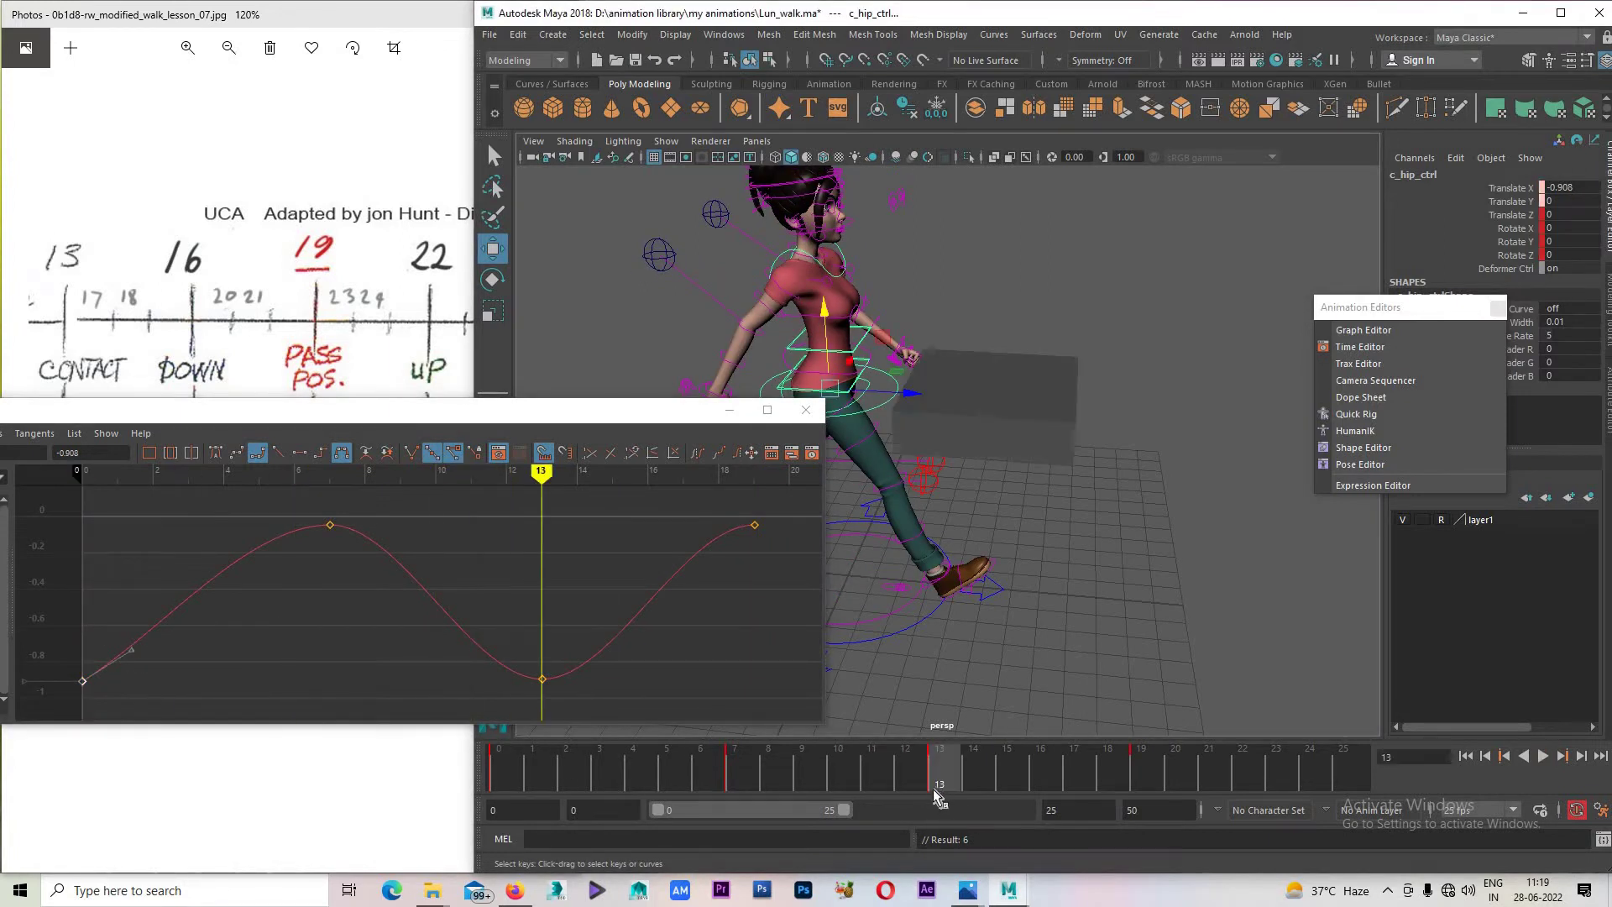
key("alt+v")
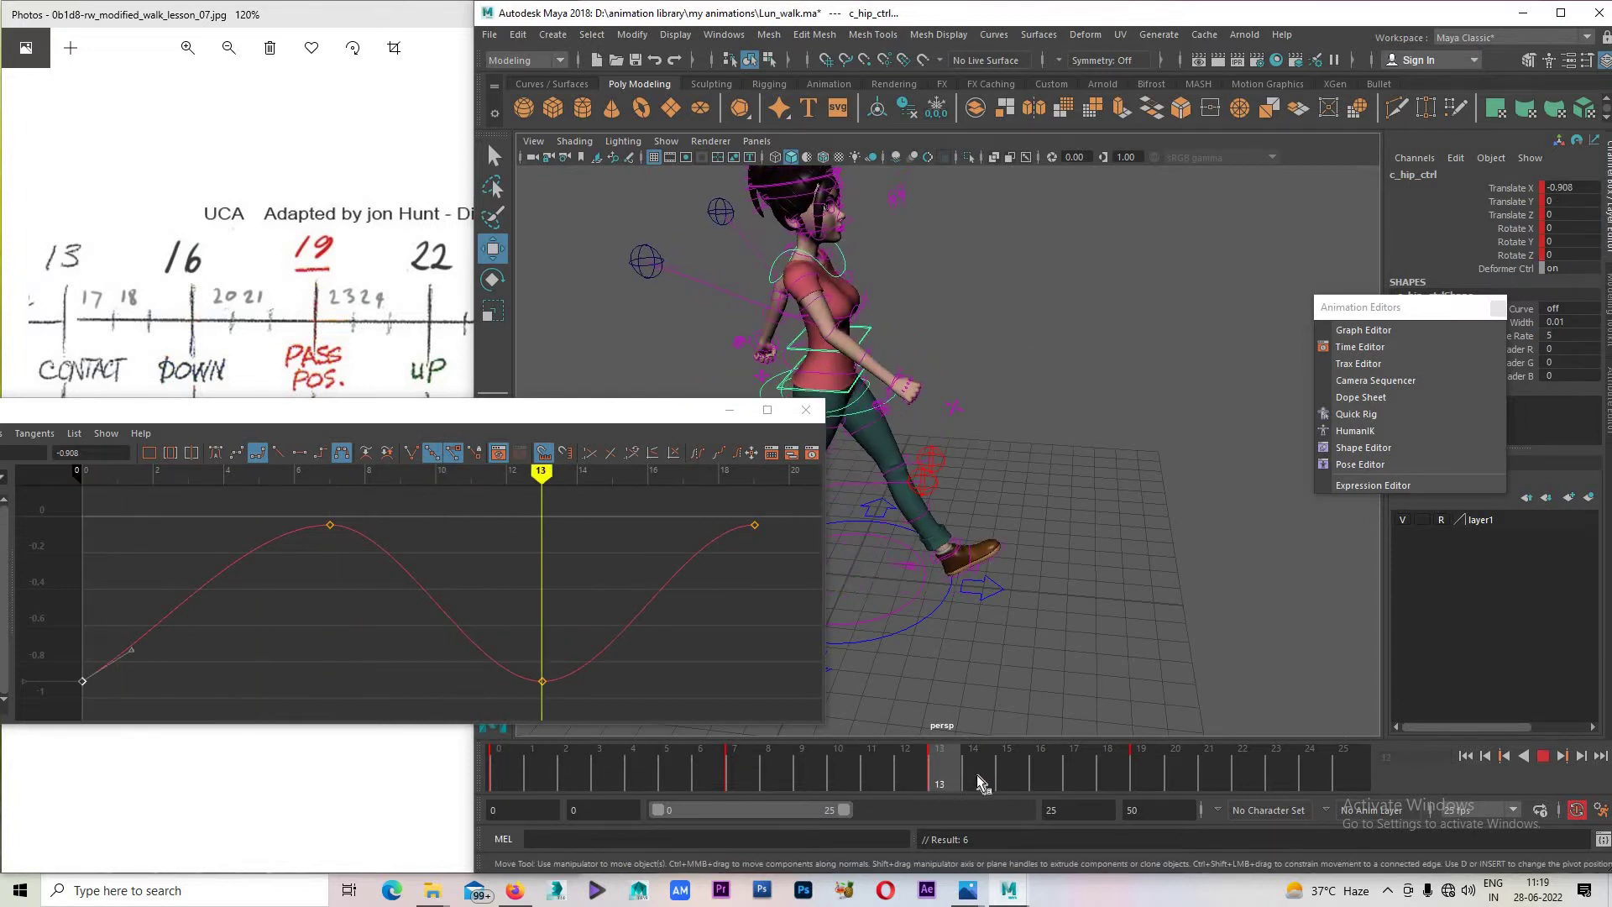
key("Escape")
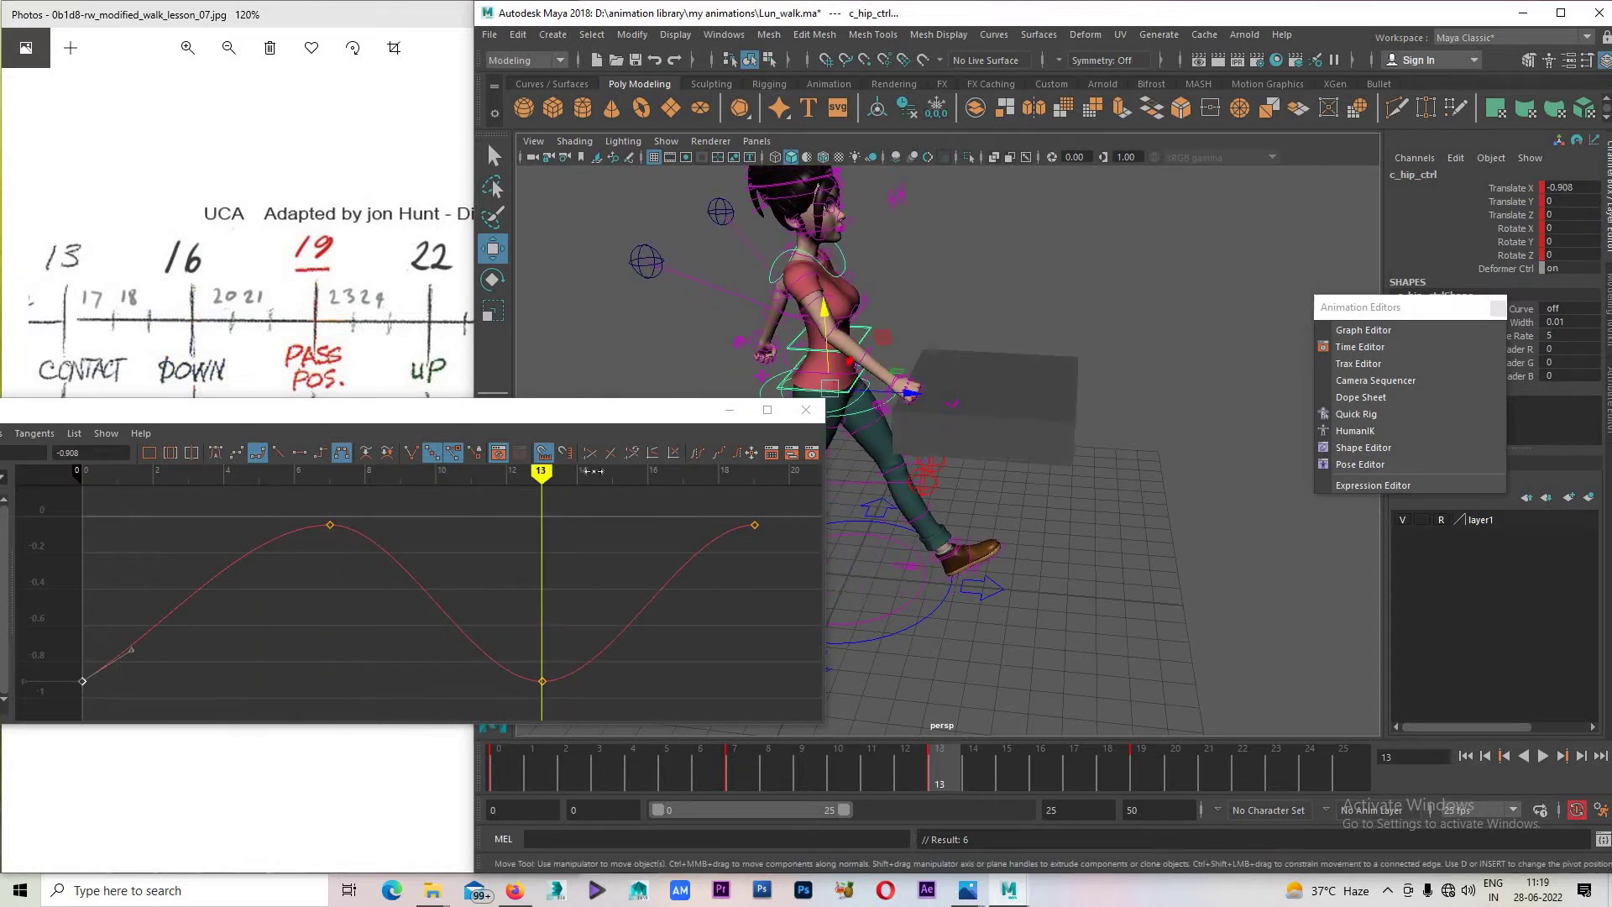
left_click(728, 413)
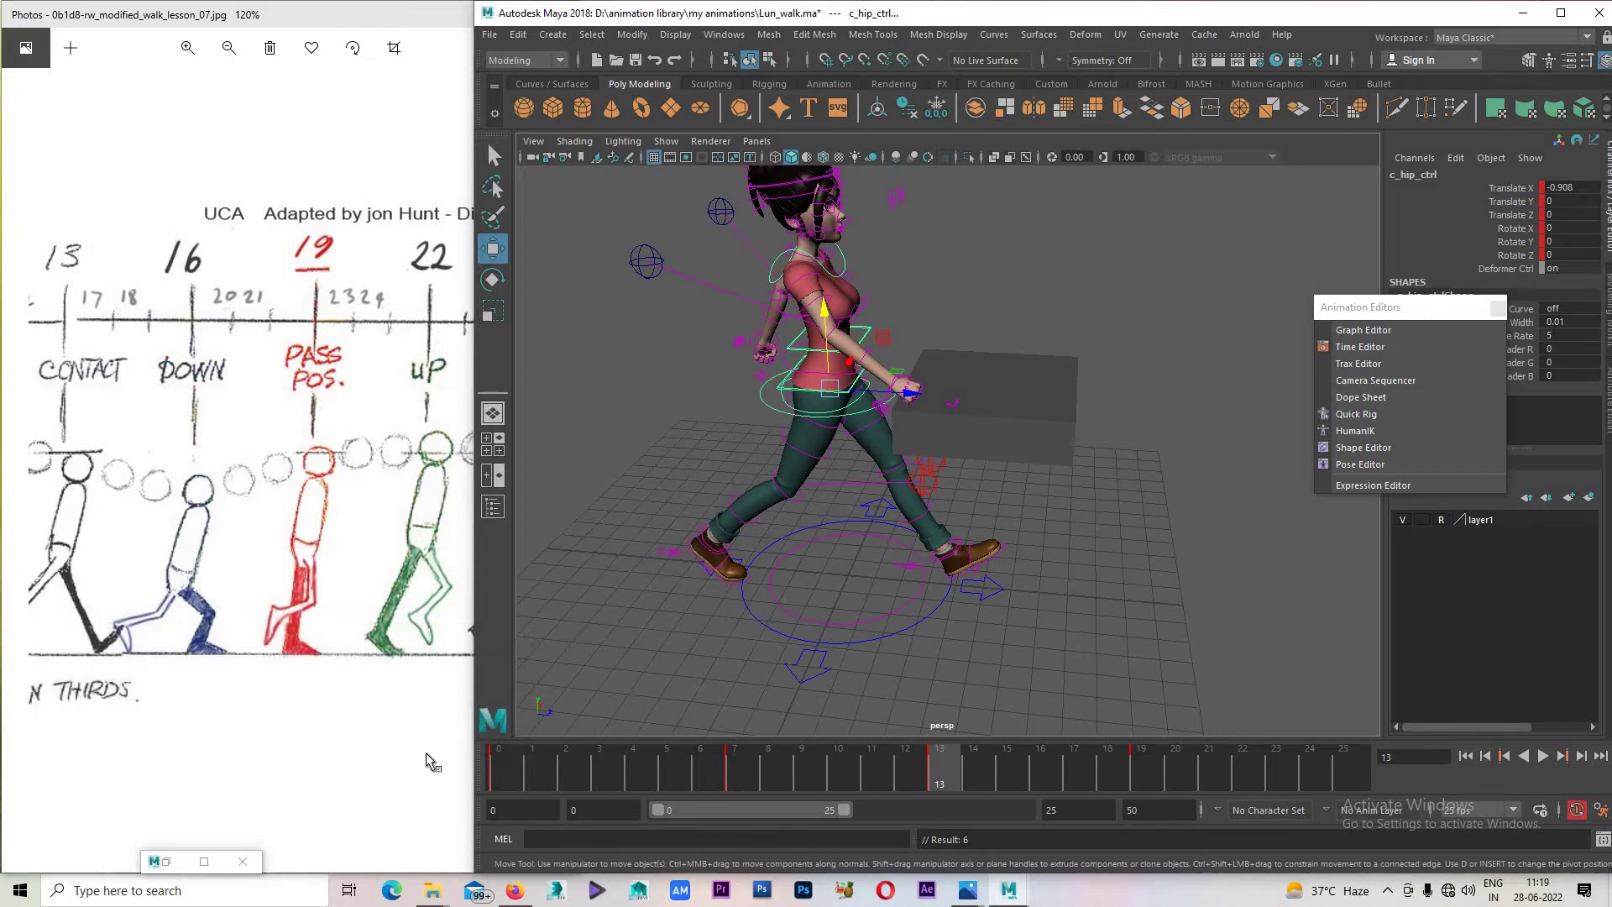
Deselect the hip and play the walk cycle, stopping at frame 18.
key("alt+shift+v")
key("ctrl+z")
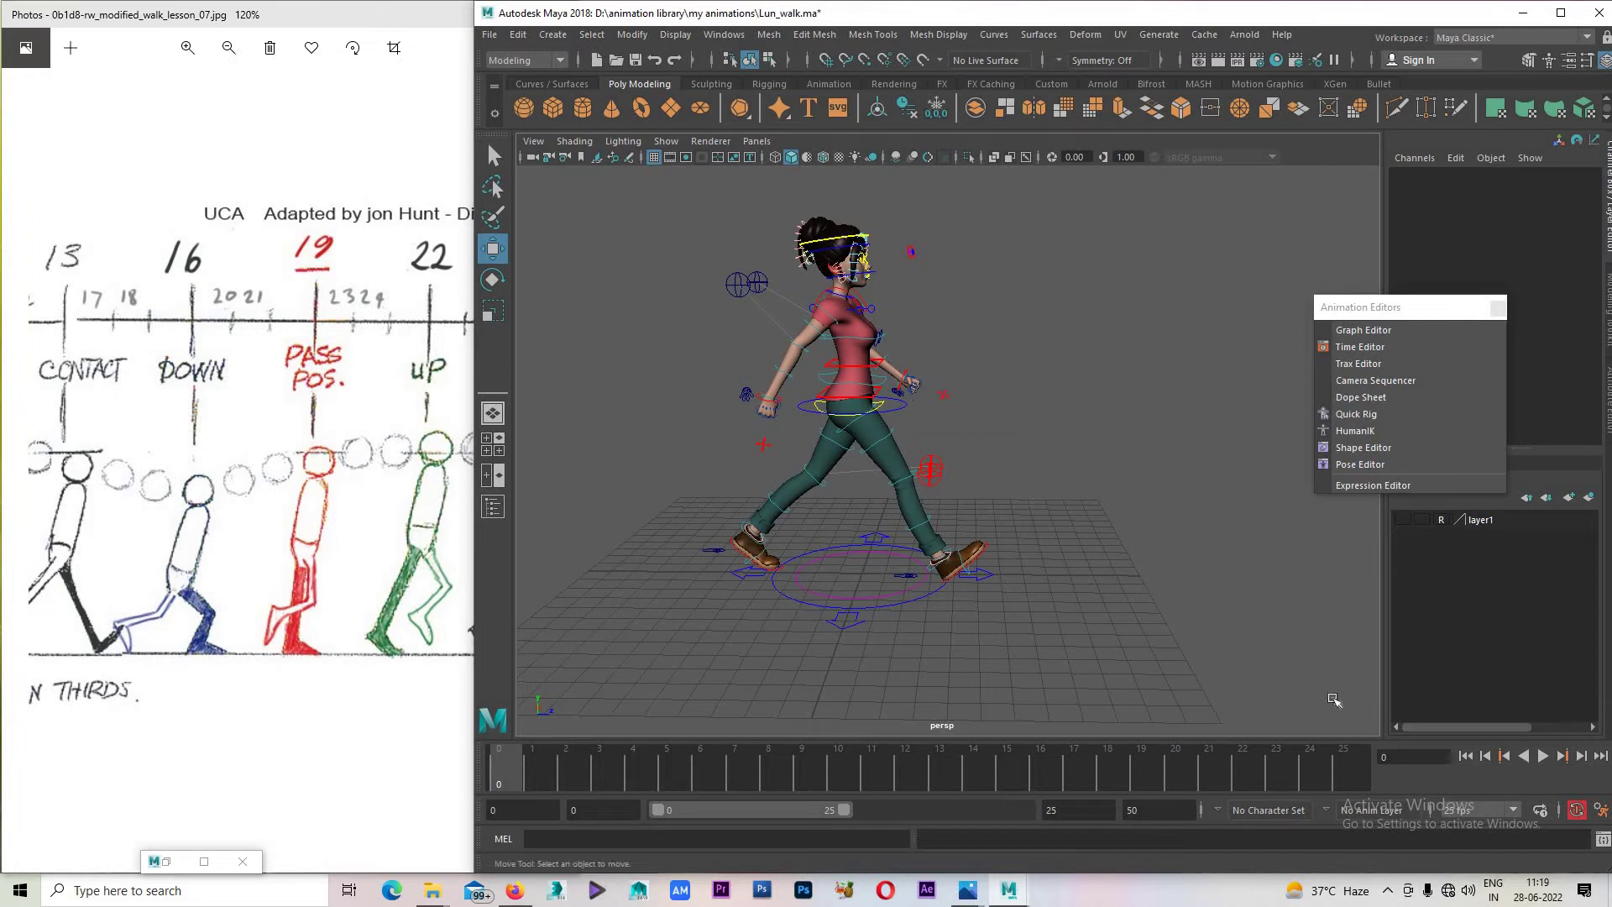
left_click(1543, 756)
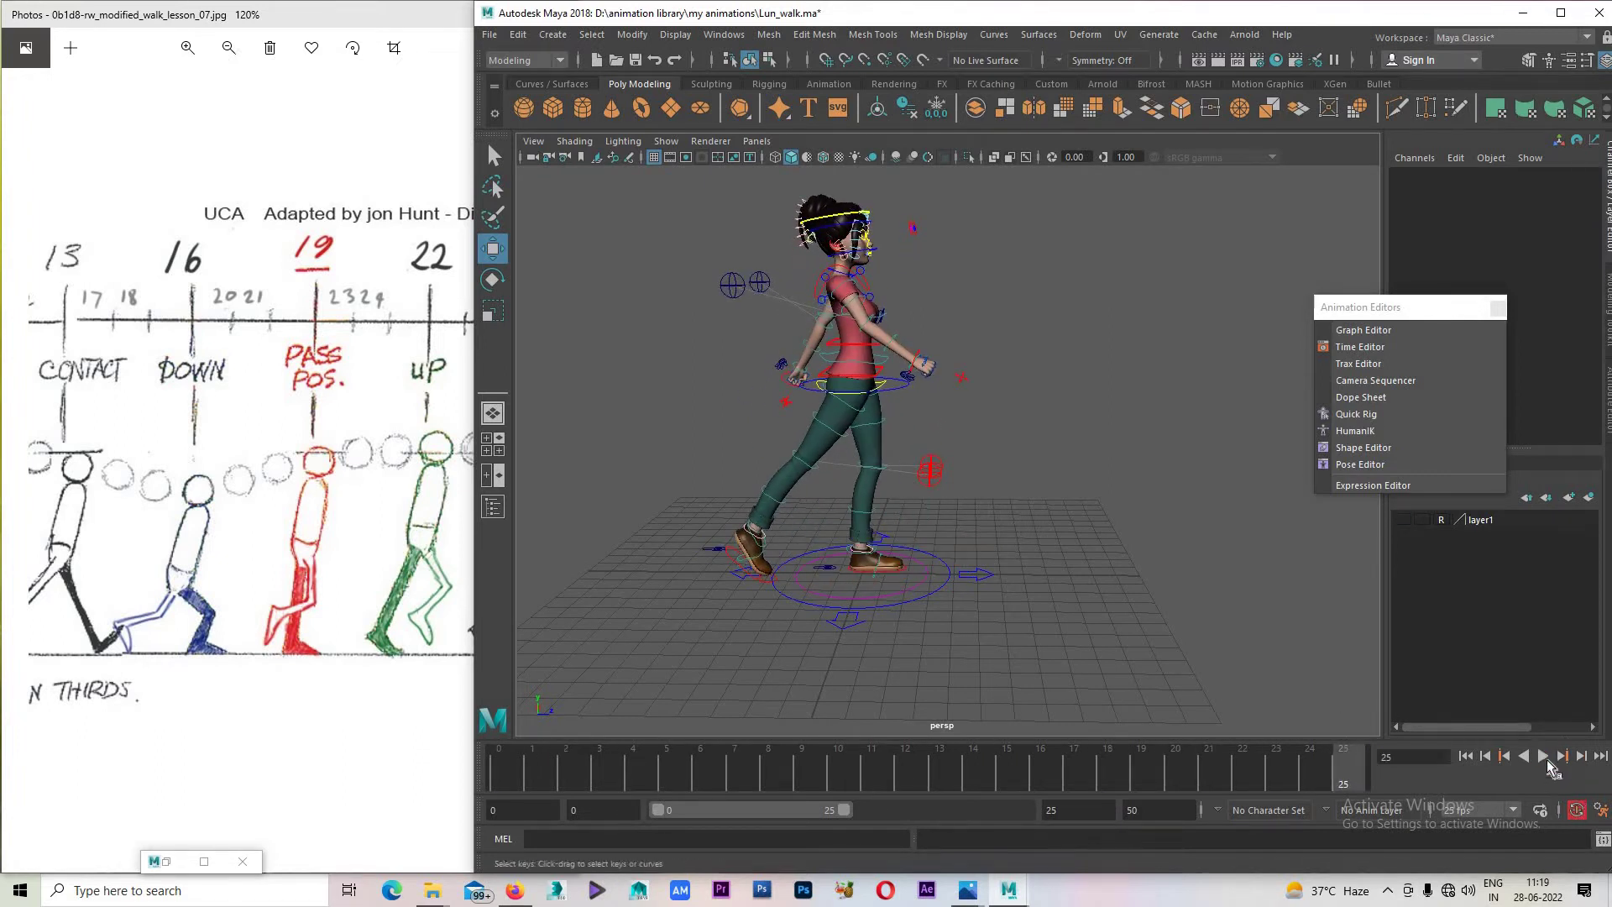
left_click(1543, 756)
key("alt+v")
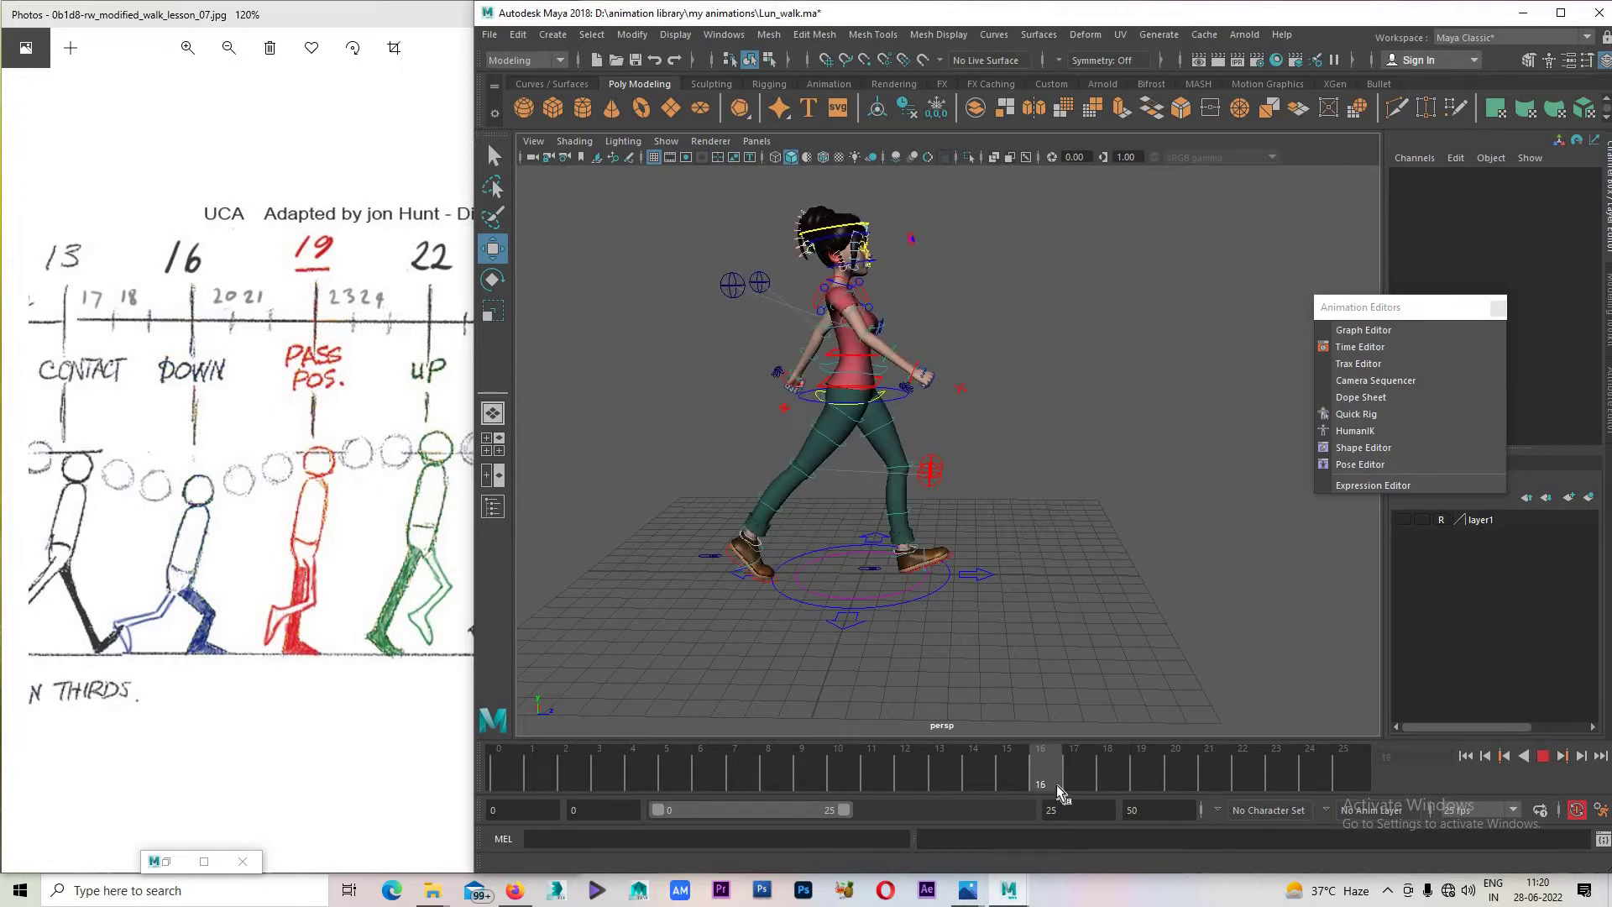
key("Escape")
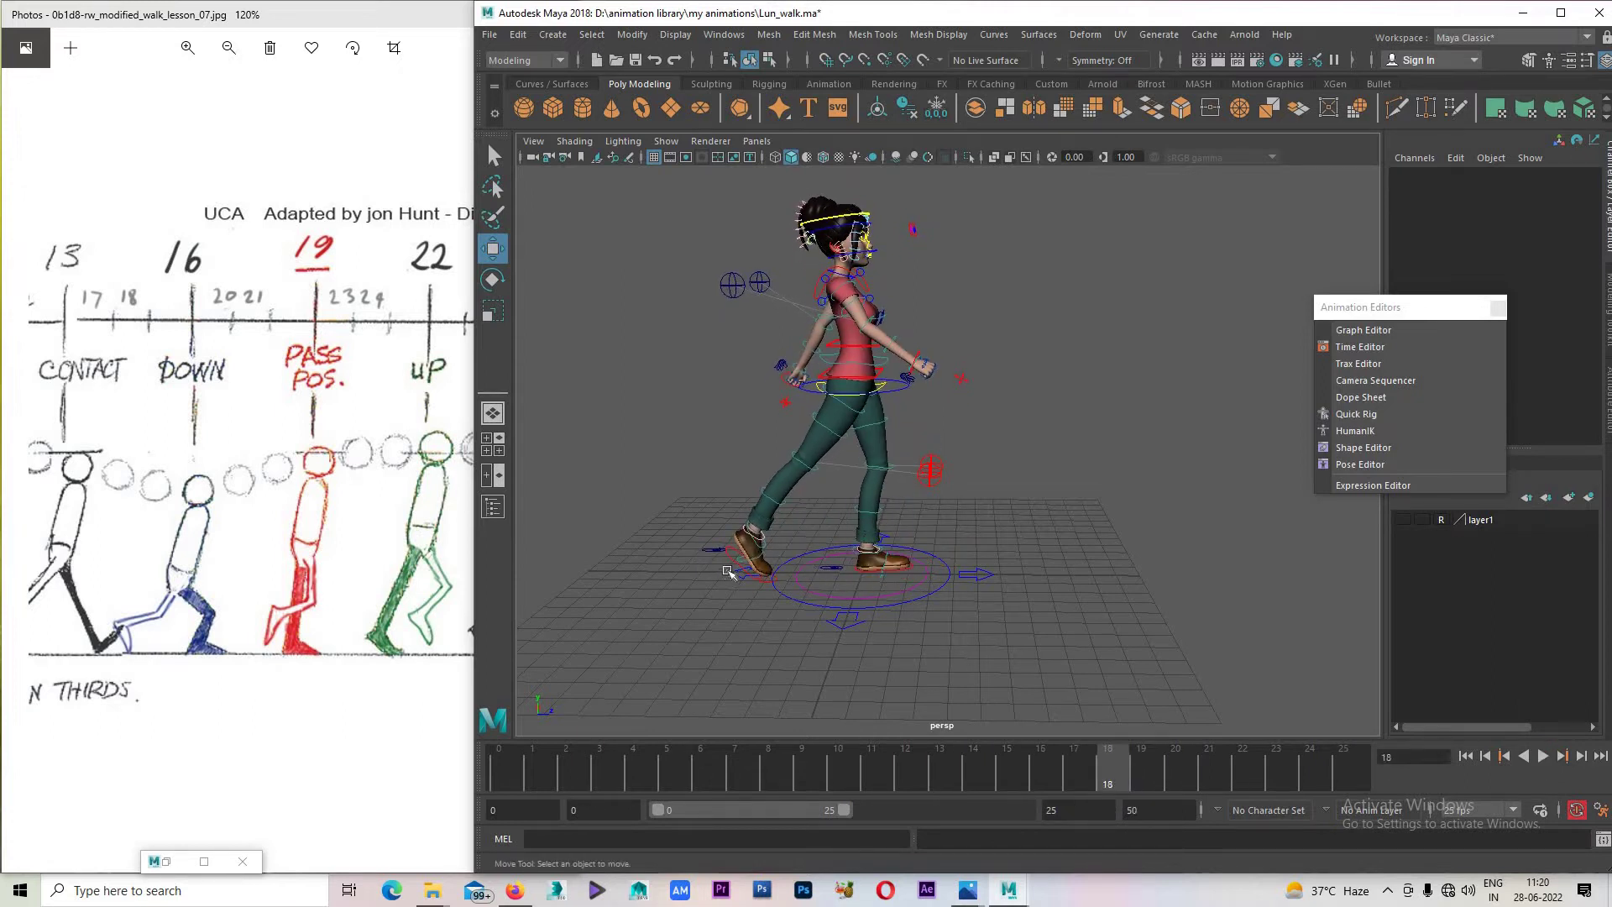
At frame 19, lower and rotate the right foot IK control in the side view.
left_click(743, 554)
key("period")
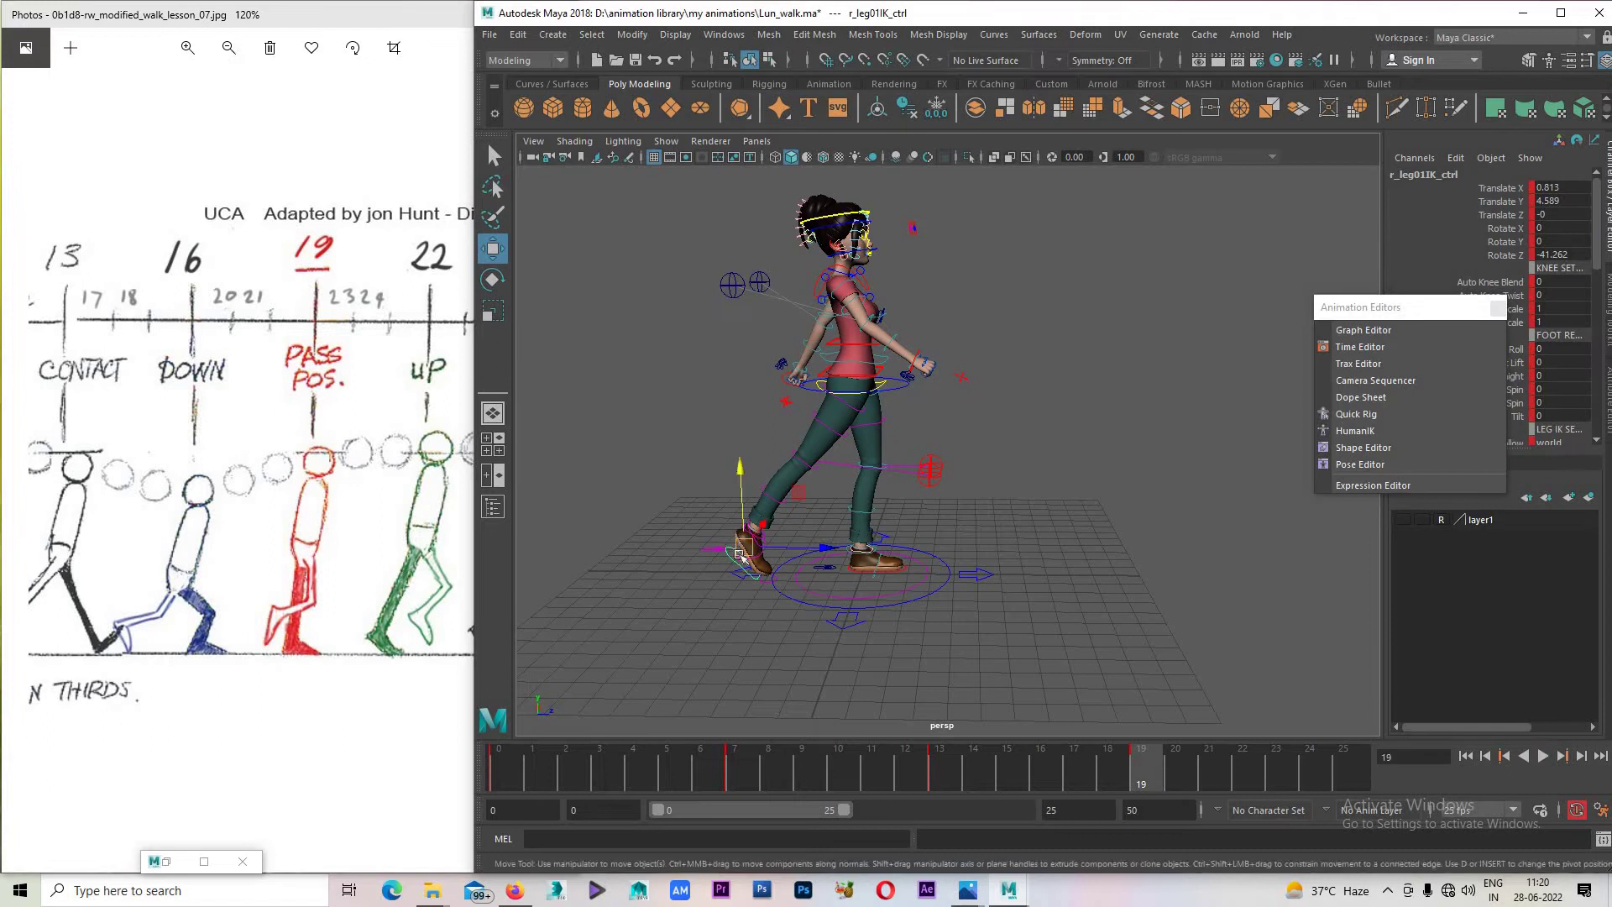
scroll(727, 574, "up", 3)
key("space")
key("space")
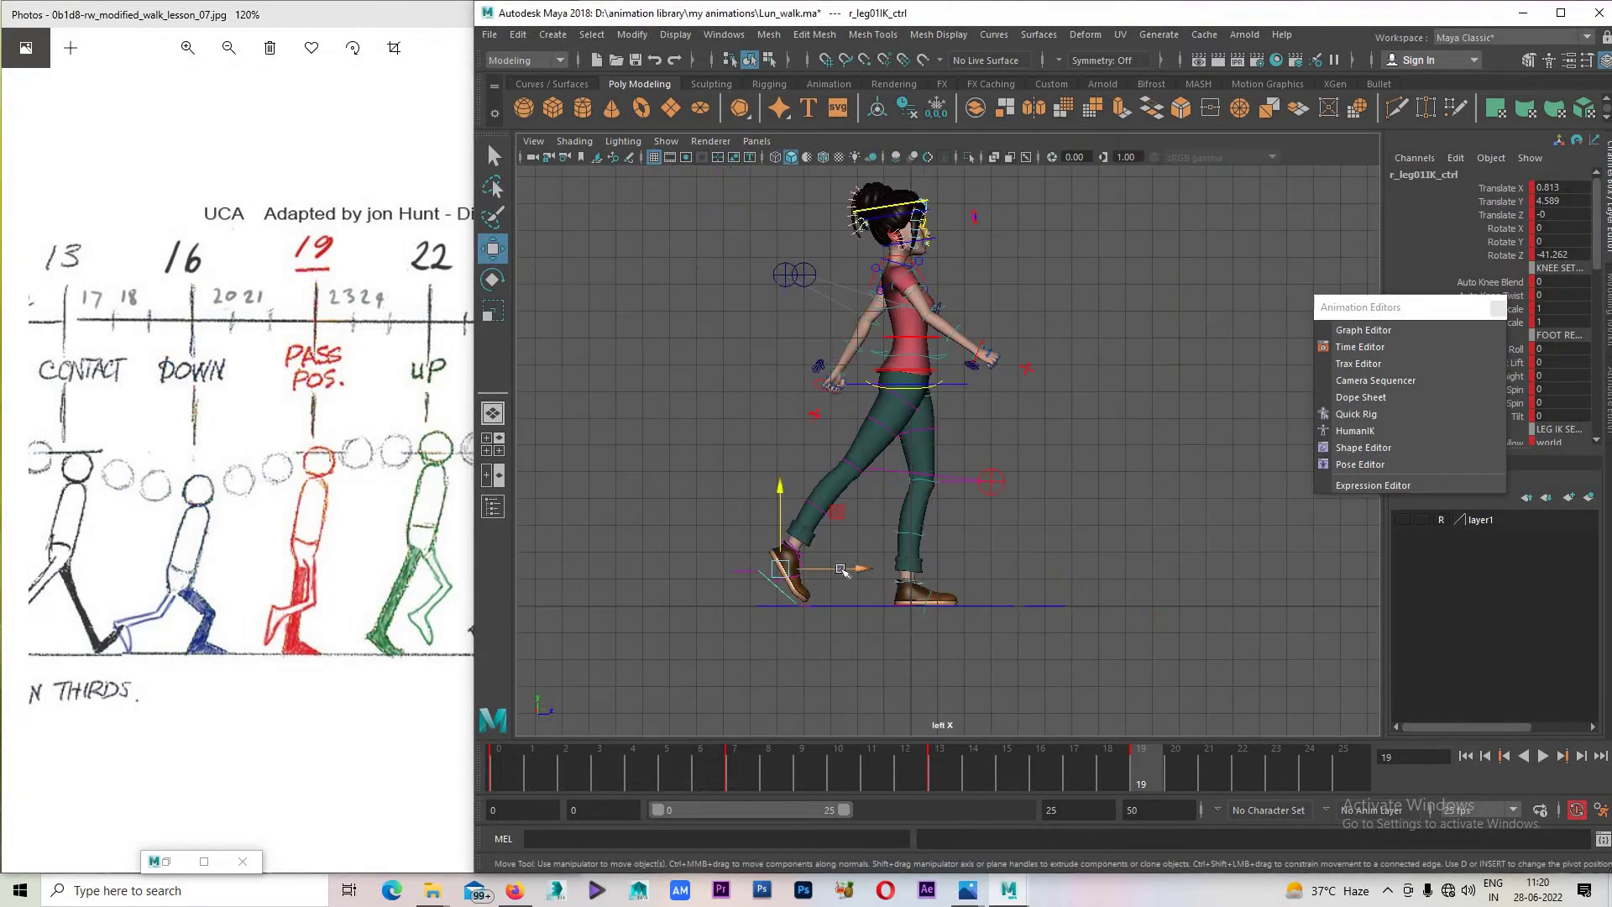
mouse_move(944, 575)
middle_mouse_down()
mouse_move(880, 545)
mouse_move(895, 609)
middle_mouse_up()
scroll(880, 558, "up", 1)
scroll(880, 546, "up", 1)
key("e")
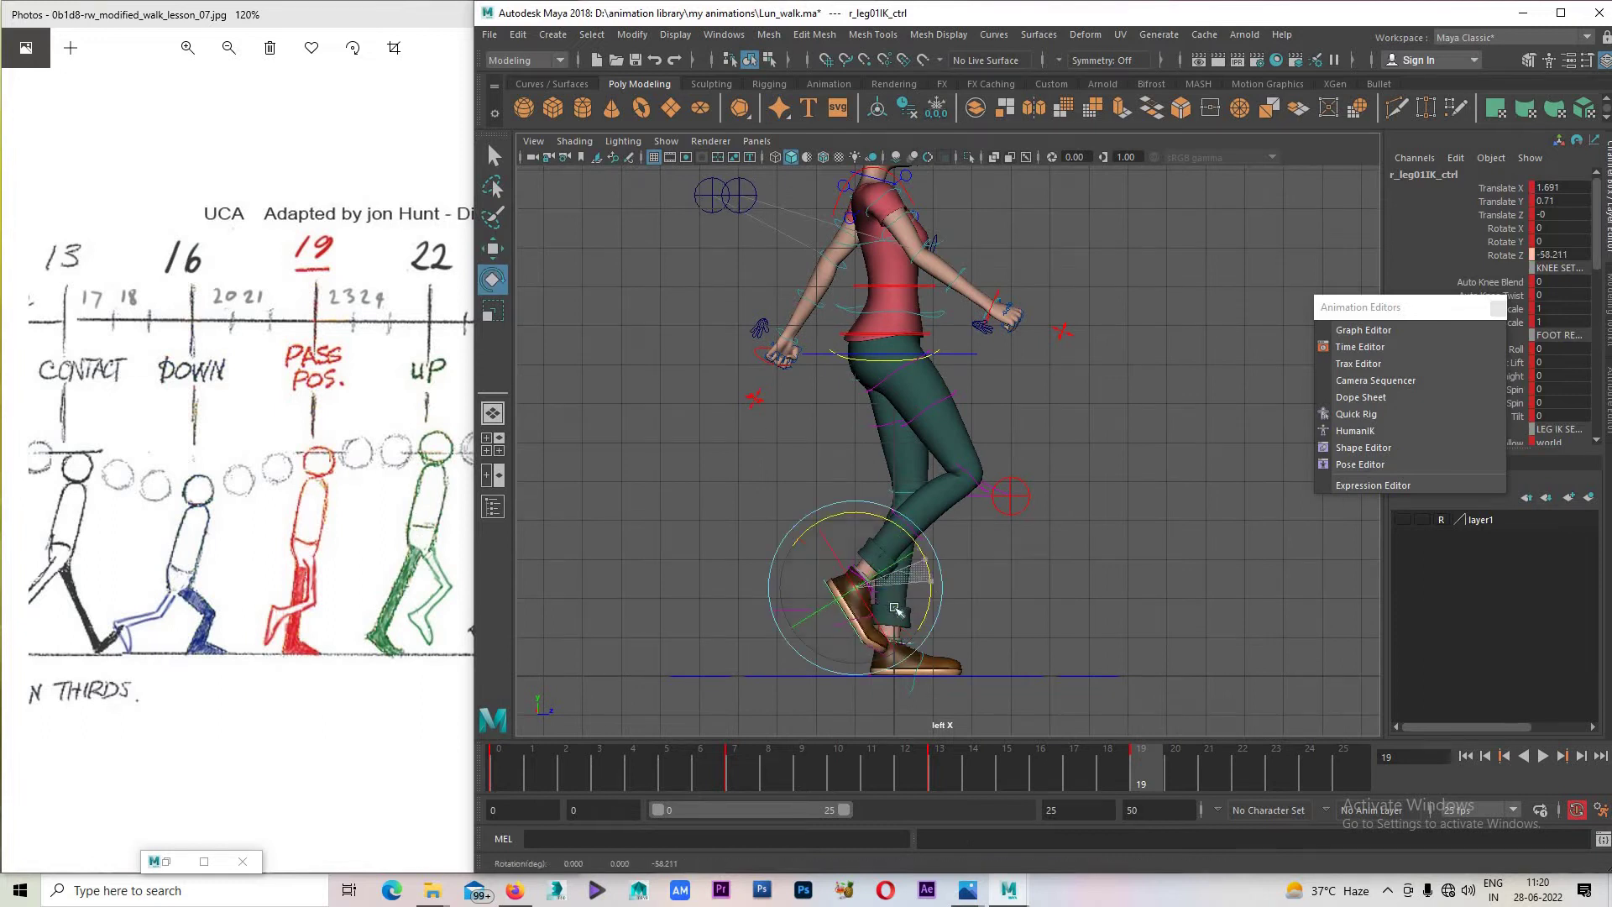
scroll(895, 609, "up", 1)
scroll(1018, 565, "up", 1)
scroll(865, 619, "up", 1)
Roll the right foot-ball control to Z 6.287 and save Lun_walk.ma.
left_click(865, 618)
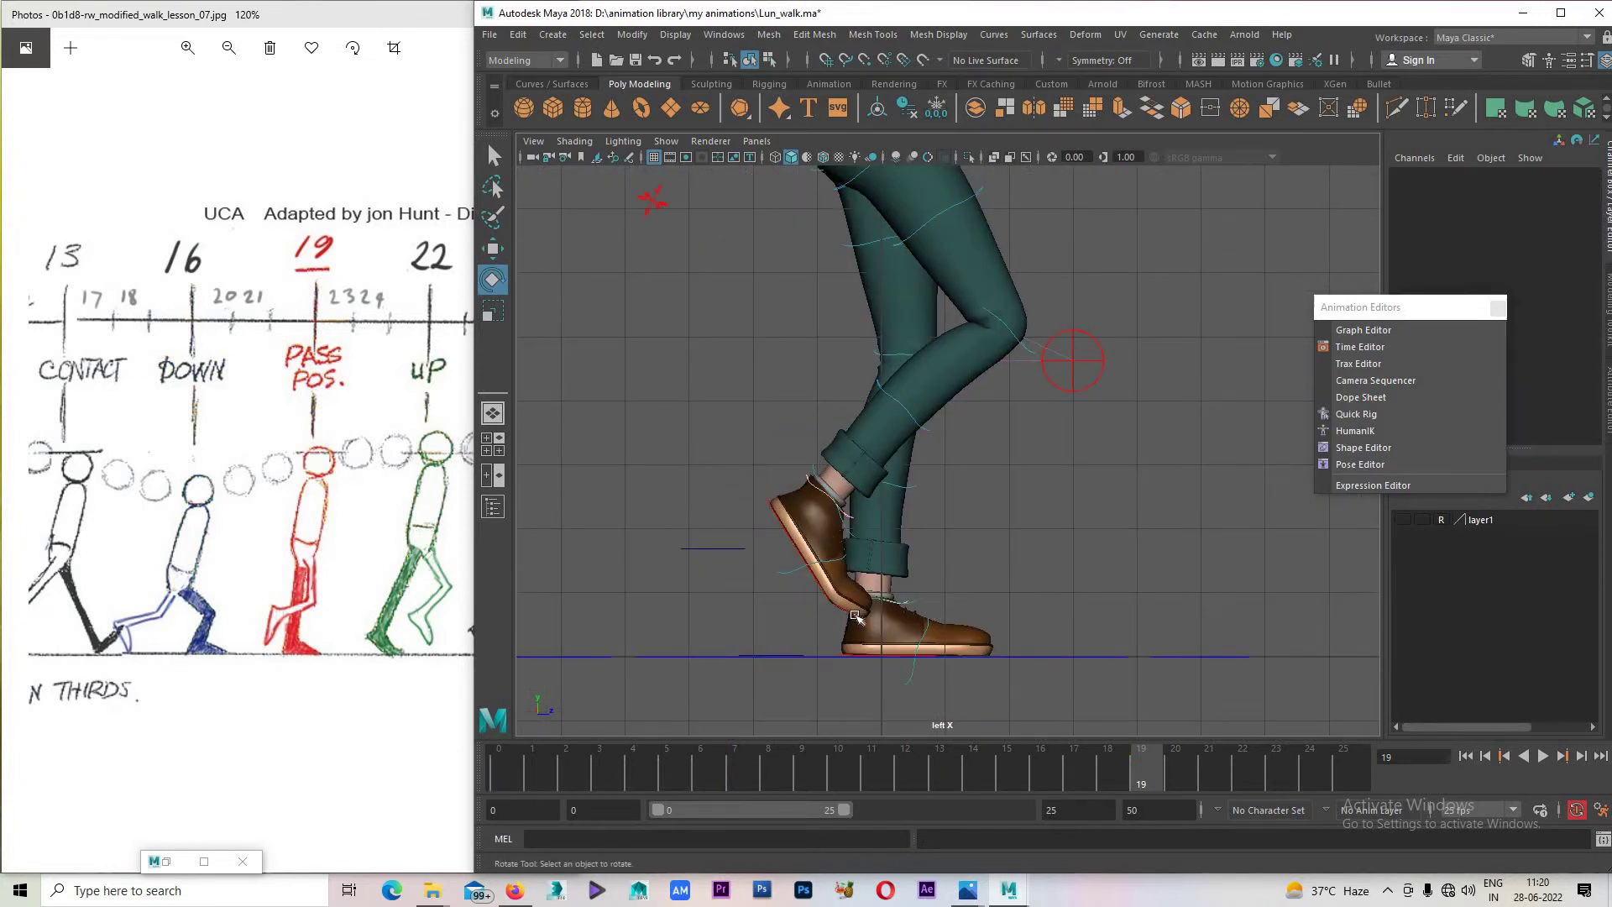
left_click(855, 617)
left_click_drag(908, 581, 907, 579)
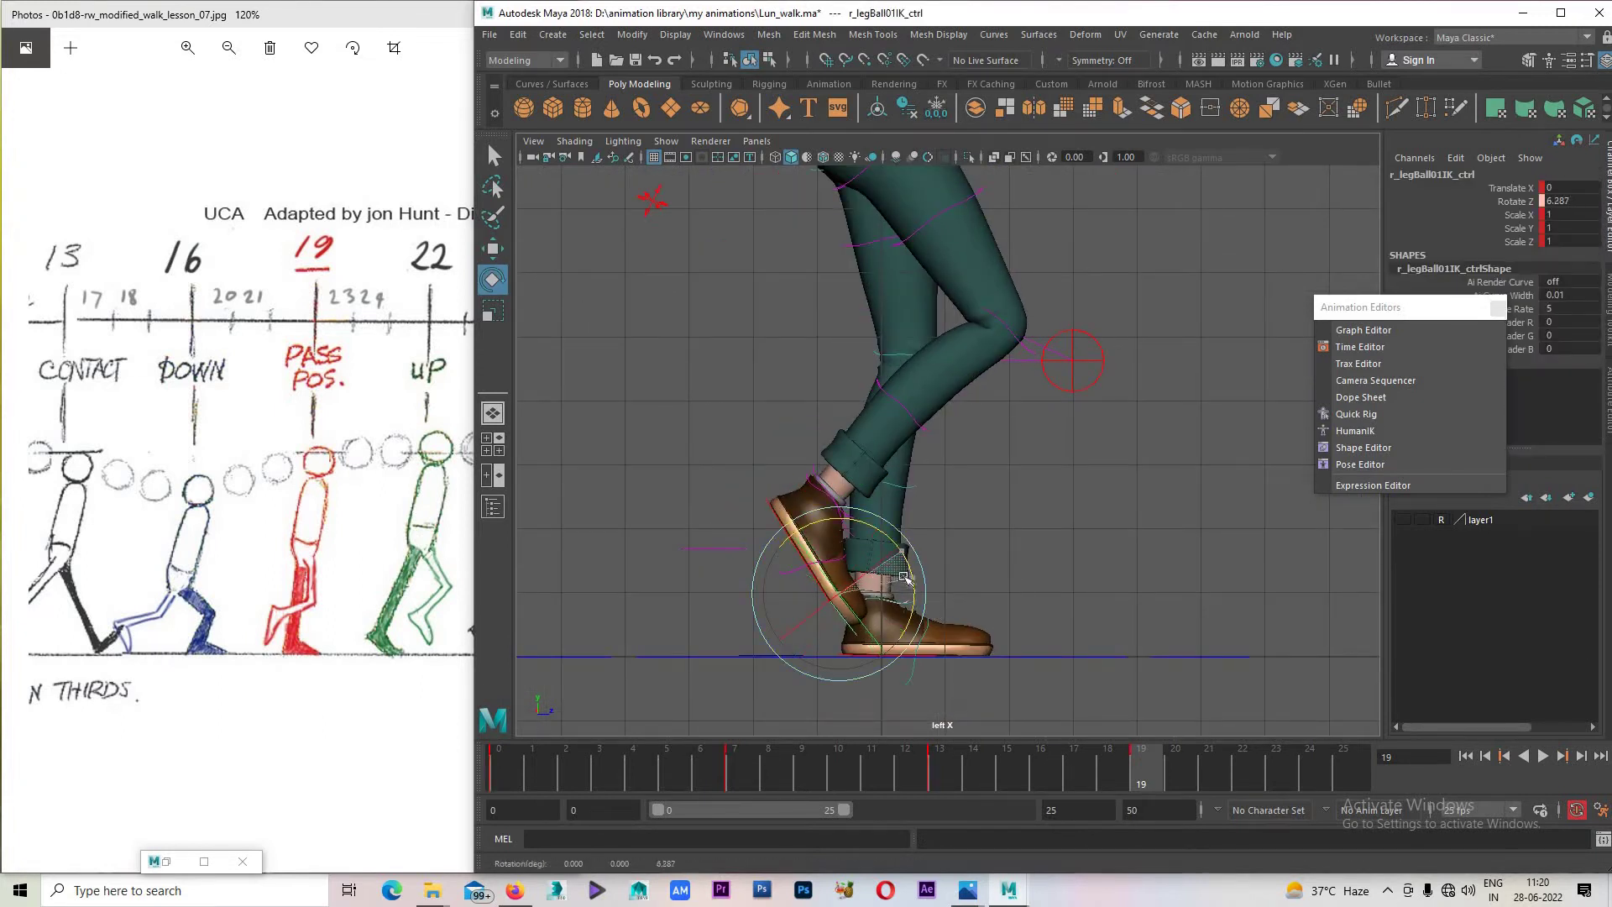
scroll(904, 577, "down", 2)
key("w")
key("ctrl+s")
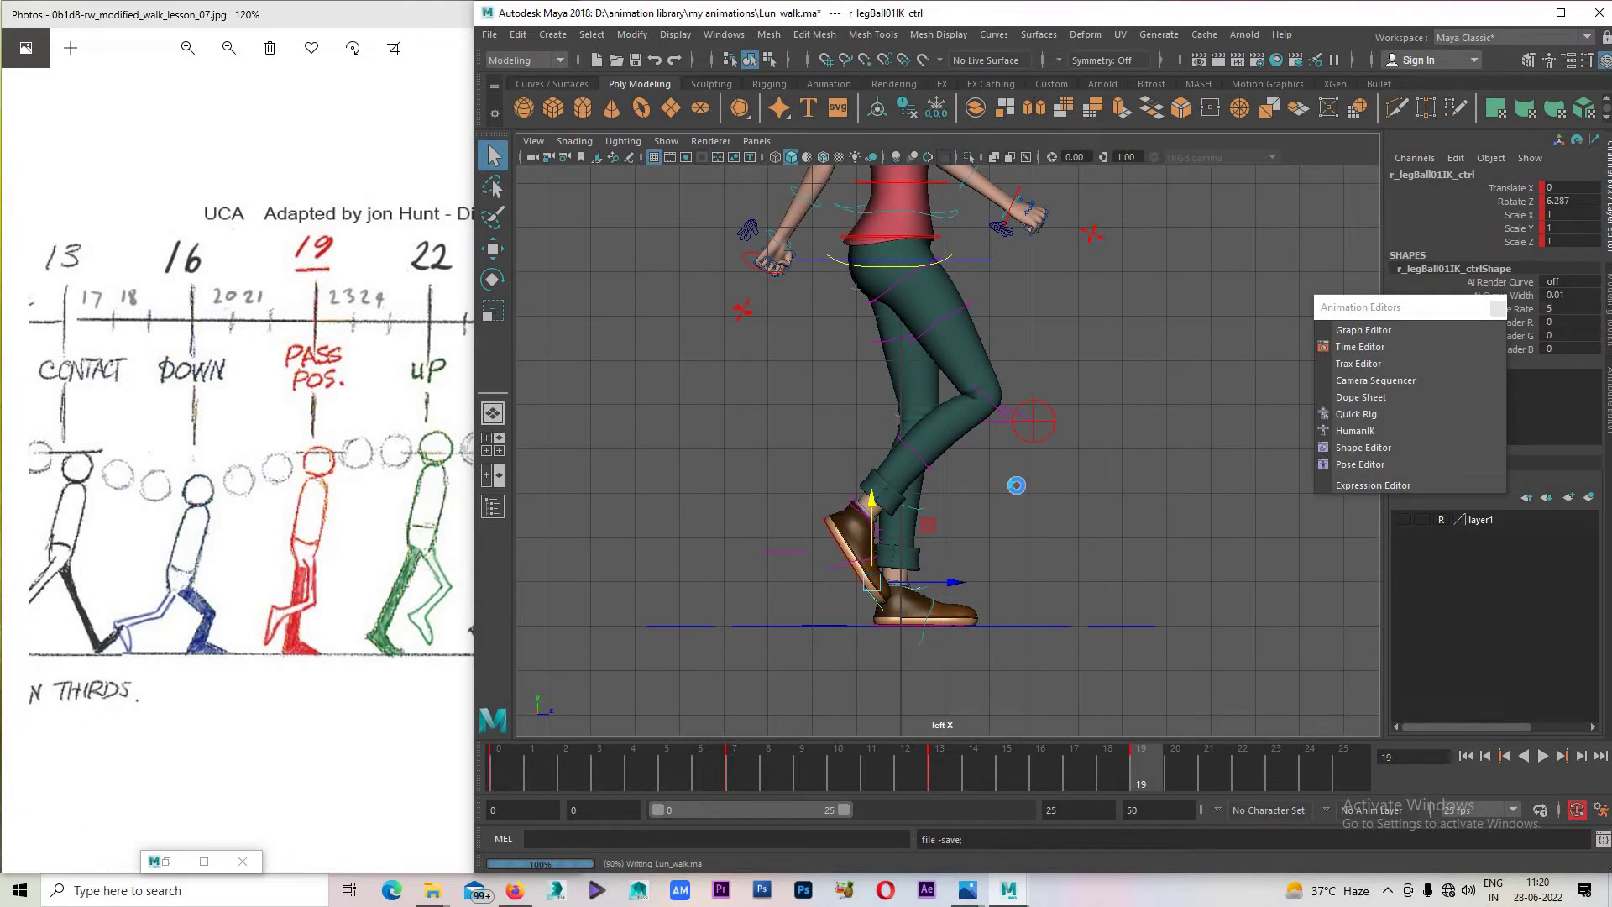
key("w")
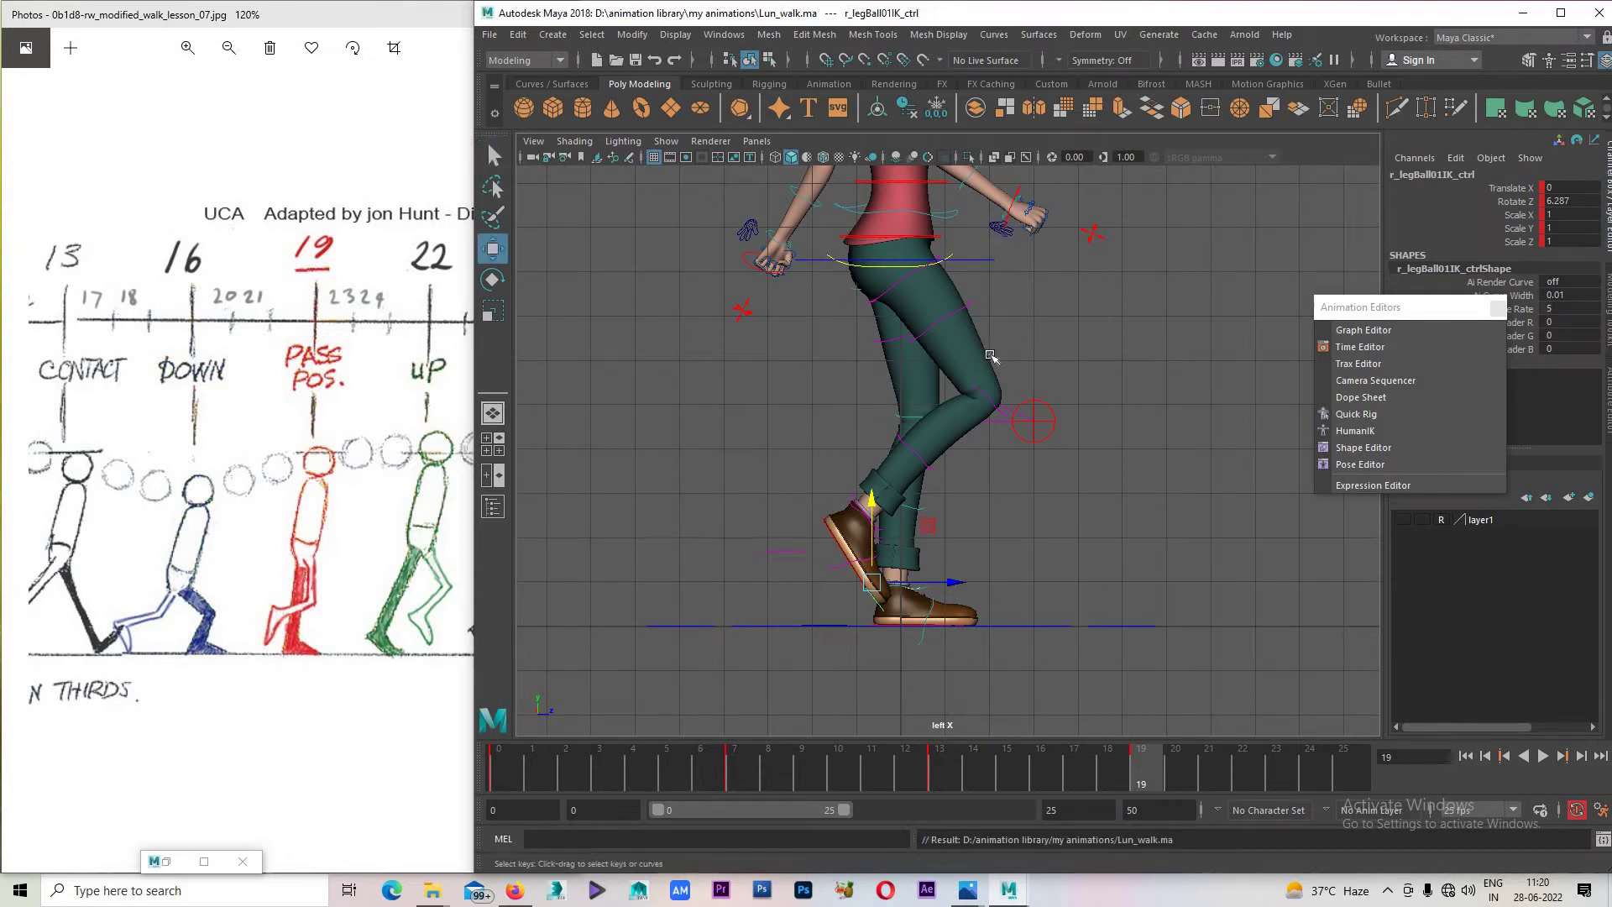
scroll(991, 351, "down", 3)
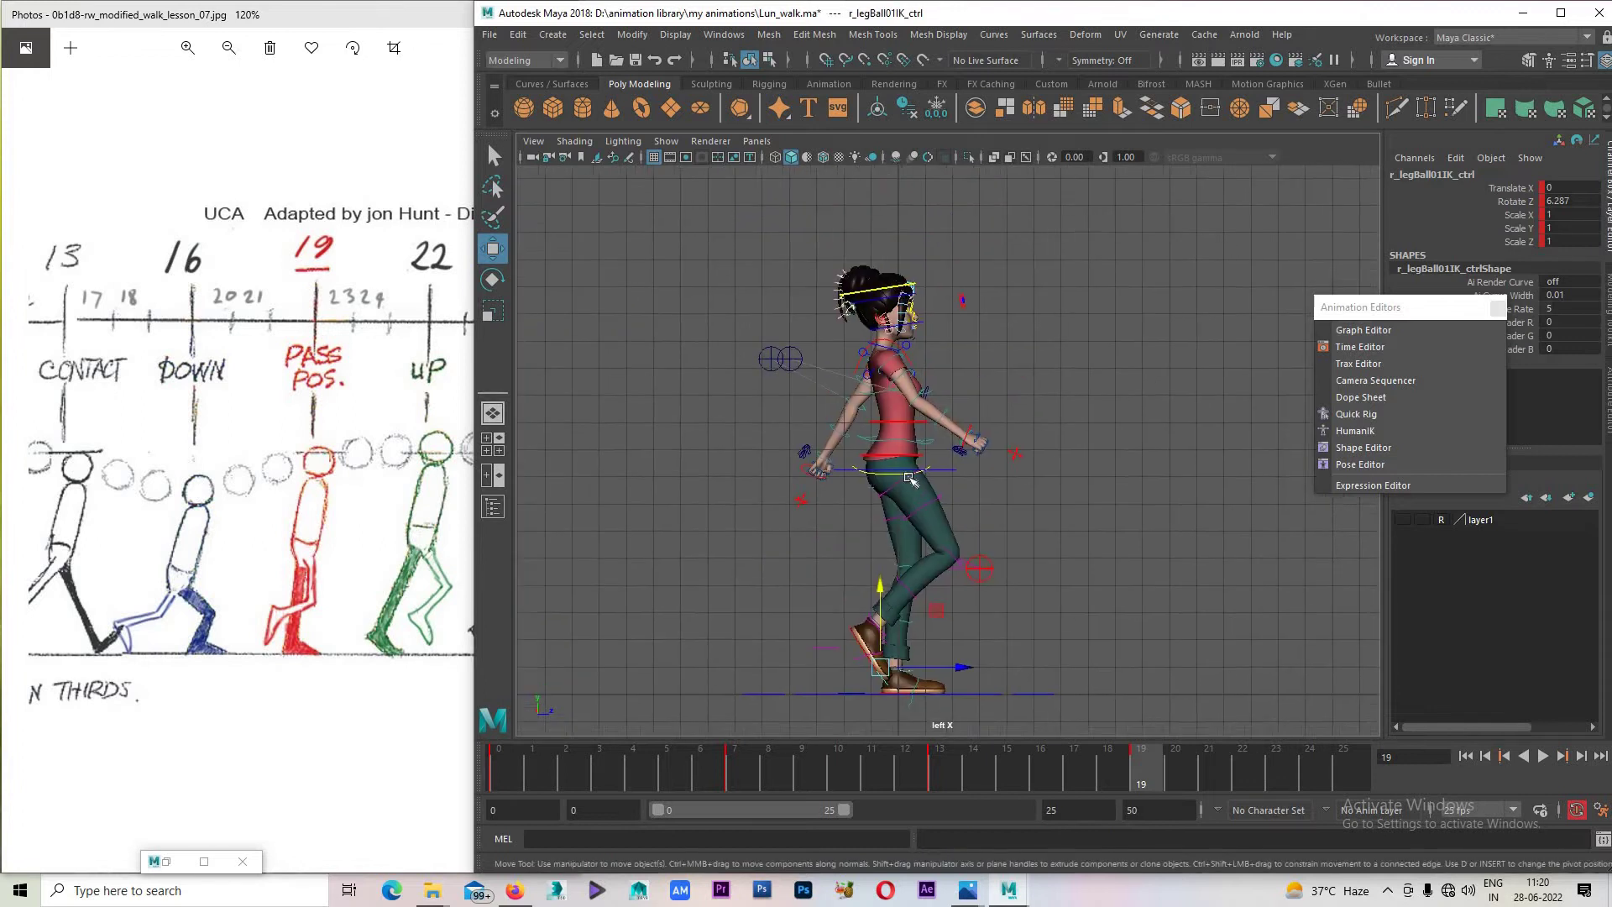
Move and rotate the right wrist IK control so the hand rests against the hip.
middle_click_drag(991, 351, 952, 456, "alt")
left_click_drag(940, 475, 971, 427, "alt")
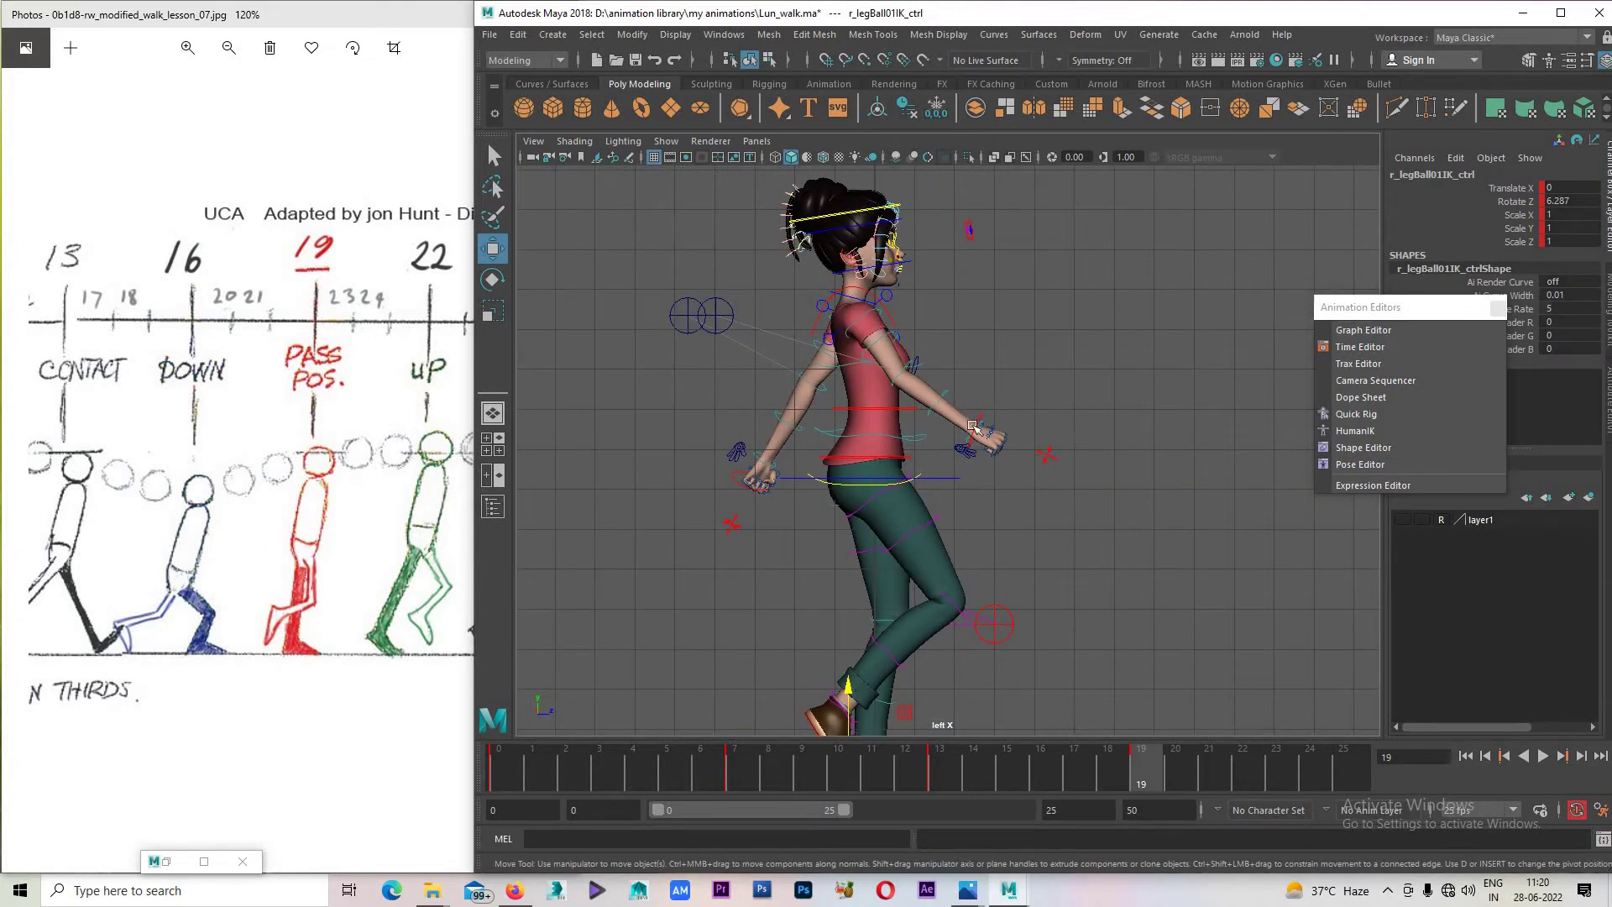
left_click(974, 428)
mouse_move(974, 431)
left_mouse_down()
mouse_move(871, 428)
mouse_move(883, 495)
mouse_move(912, 506)
mouse_move(907, 487)
left_mouse_up()
key("e")
key("w")
key("e")
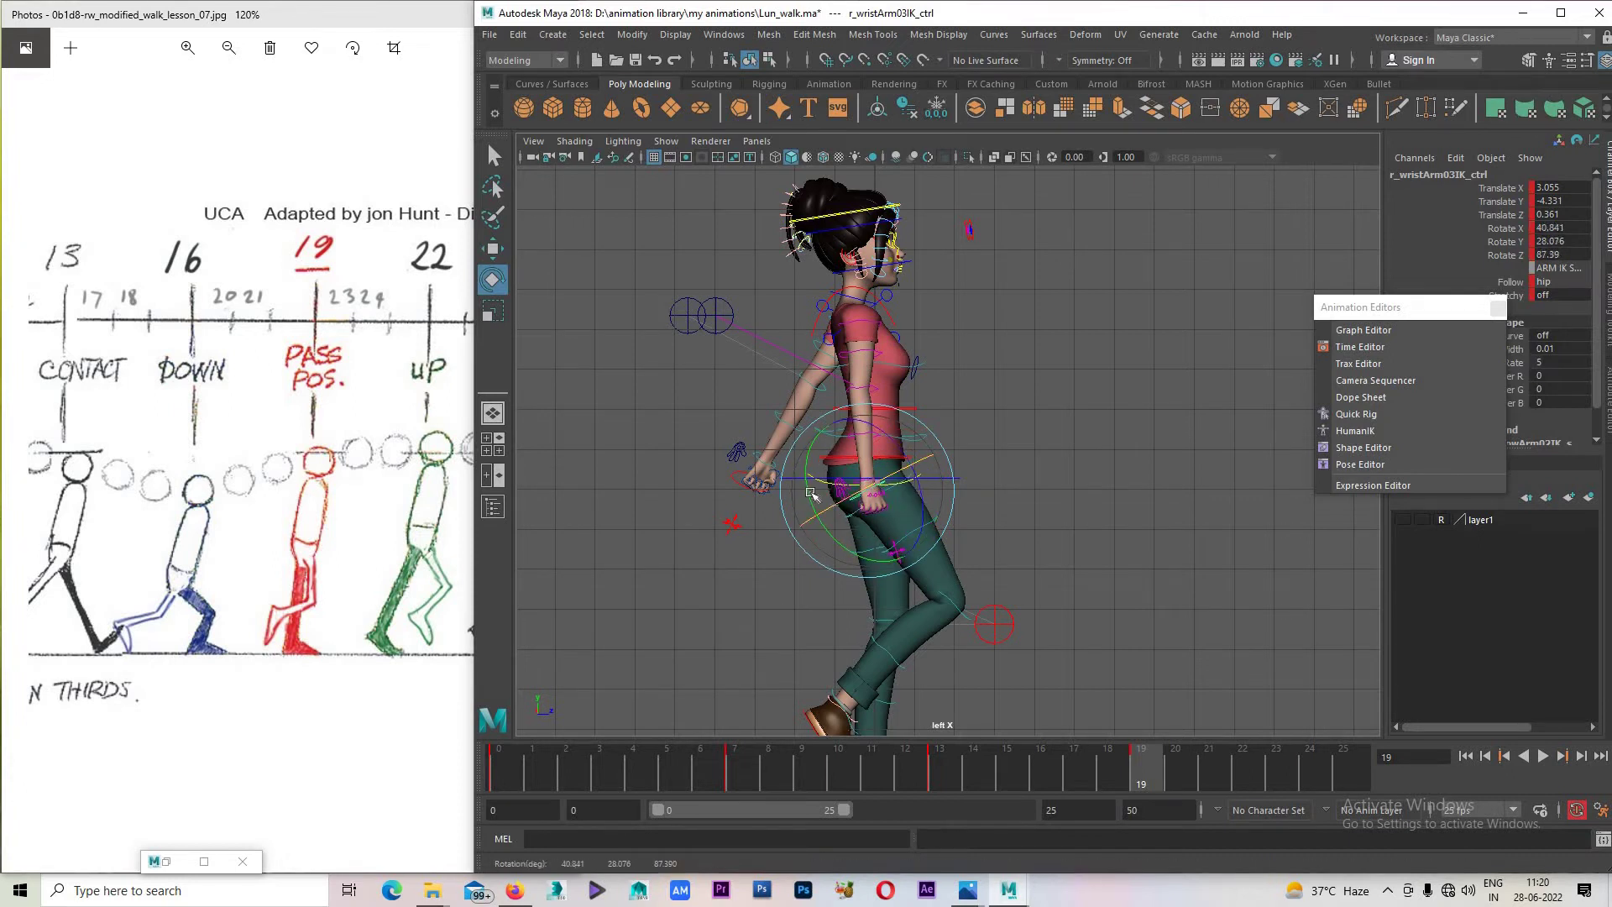
key("space")
key("w")
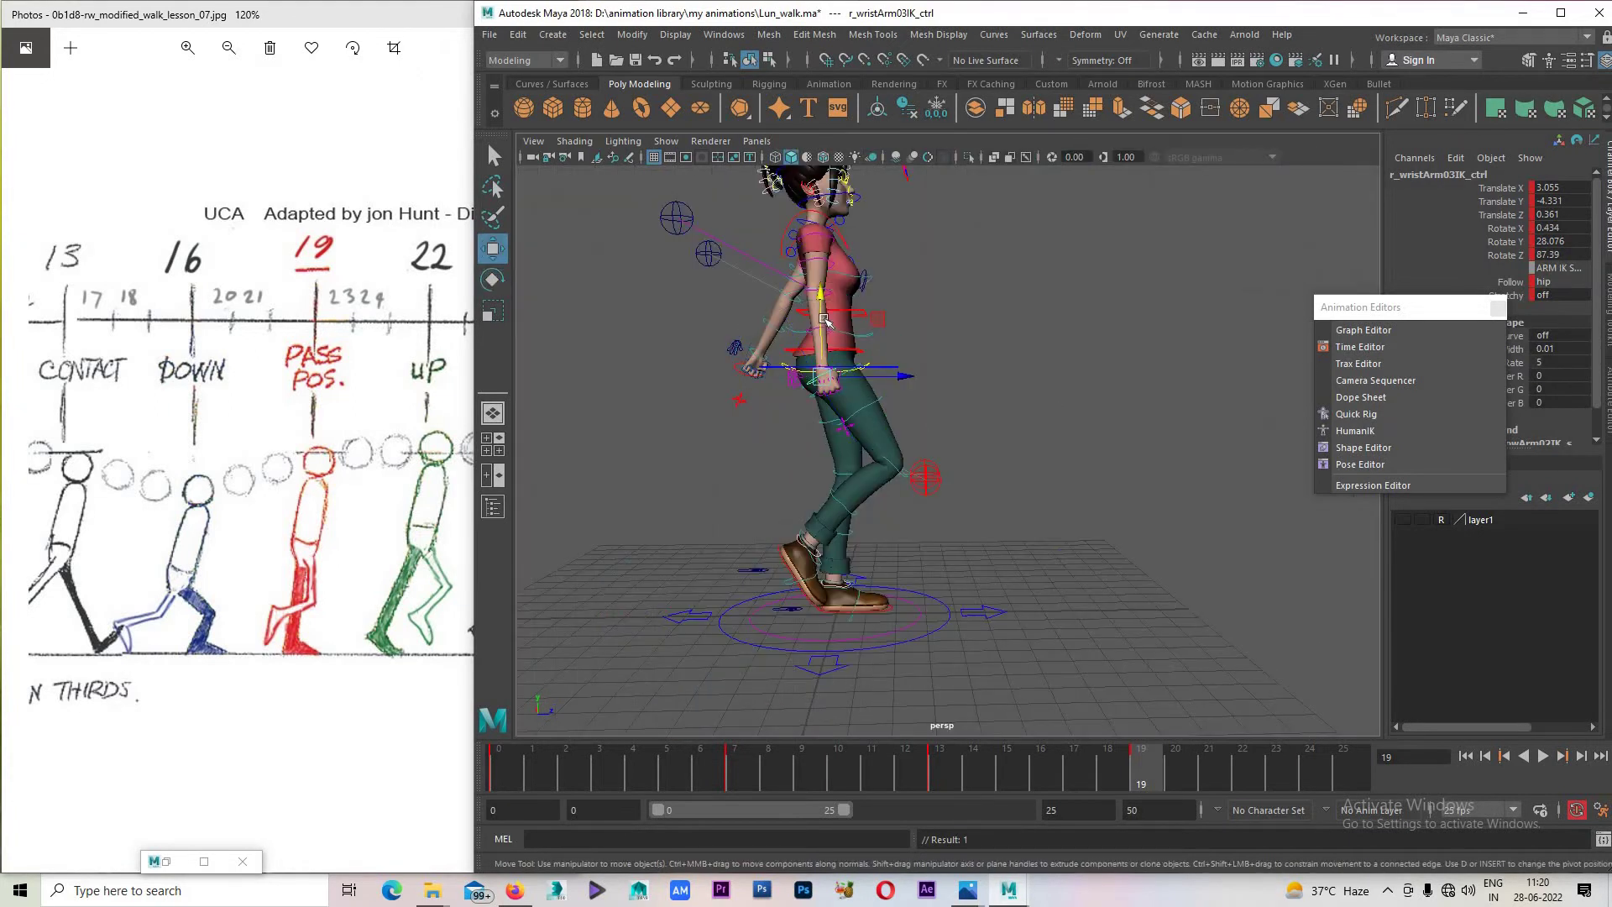
mouse_move(823, 319)
left_mouse_down()
mouse_move(830, 301)
mouse_move(837, 363)
left_mouse_up()
scroll(844, 378, "up", 5)
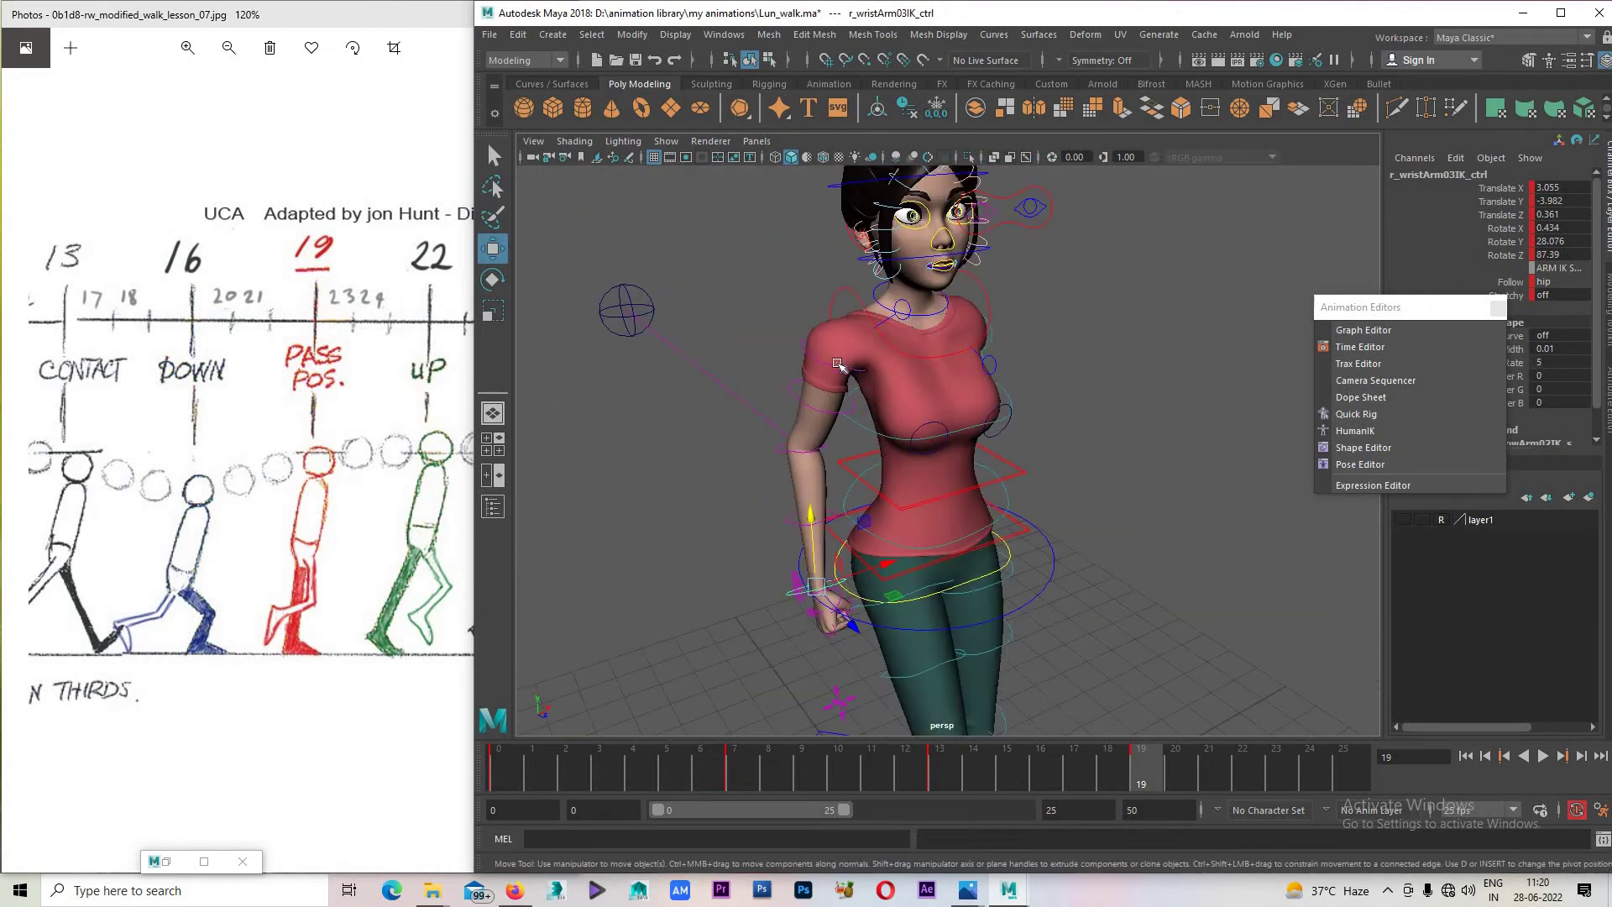
Rotate the right shoulder control to swing the arm down.
left_click(898, 319)
mouse_move(898, 319)
left_mouse_down("alt")
mouse_move(869, 311)
mouse_move(883, 384)
mouse_move(954, 354)
mouse_move(890, 373)
mouse_move(851, 455)
mouse_move(1094, 493)
mouse_move(1041, 497)
left_mouse_up("alt")
key("e")
key("w")
key("e")
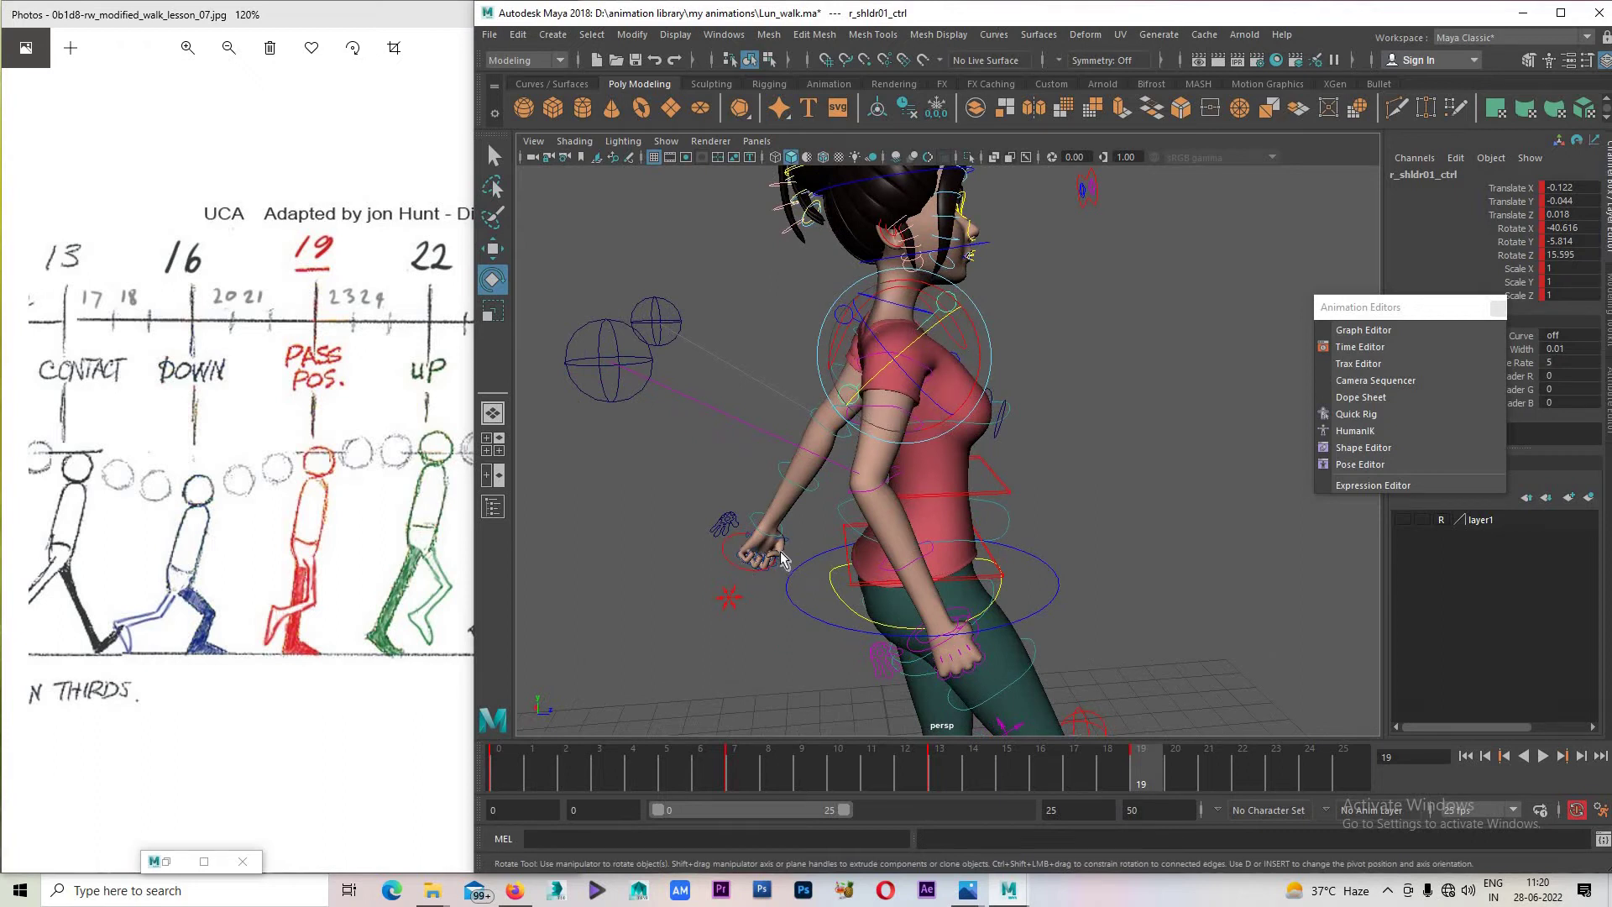
Place the left wrist IK at translate -4.349, 4.33, -1.506, rotated 2.97, 48.498, 87.549.
left_click(781, 558)
key("w")
middle_click_drag(987, 544, 1037, 543)
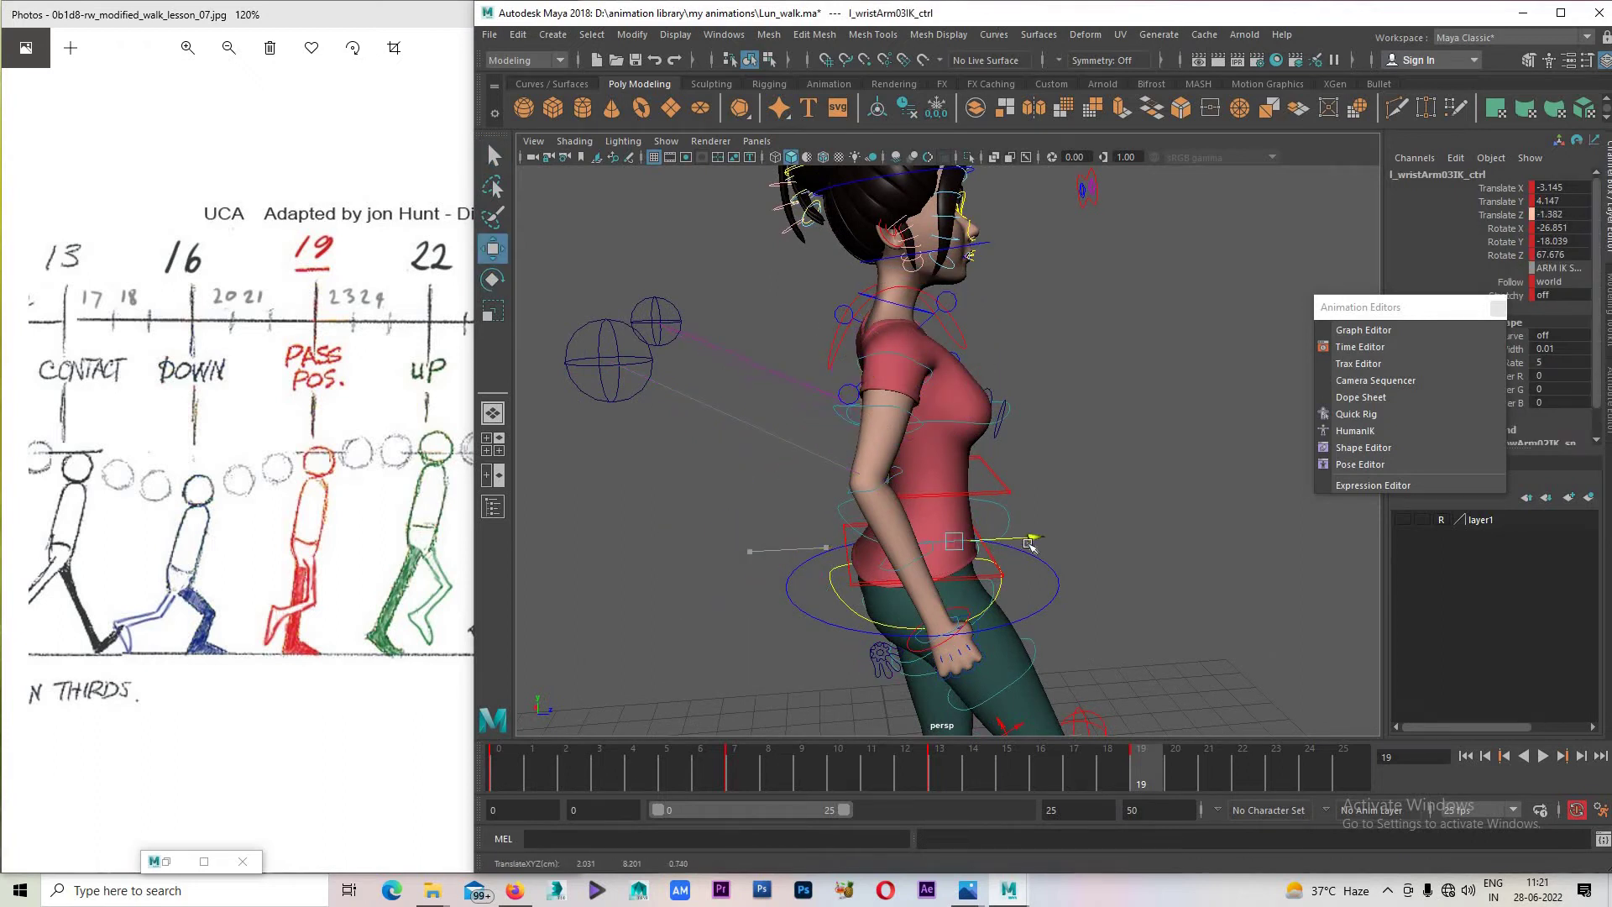
mouse_move(1037, 543)
left_mouse_down("alt")
mouse_move(838, 549)
mouse_move(948, 546)
left_mouse_up("alt")
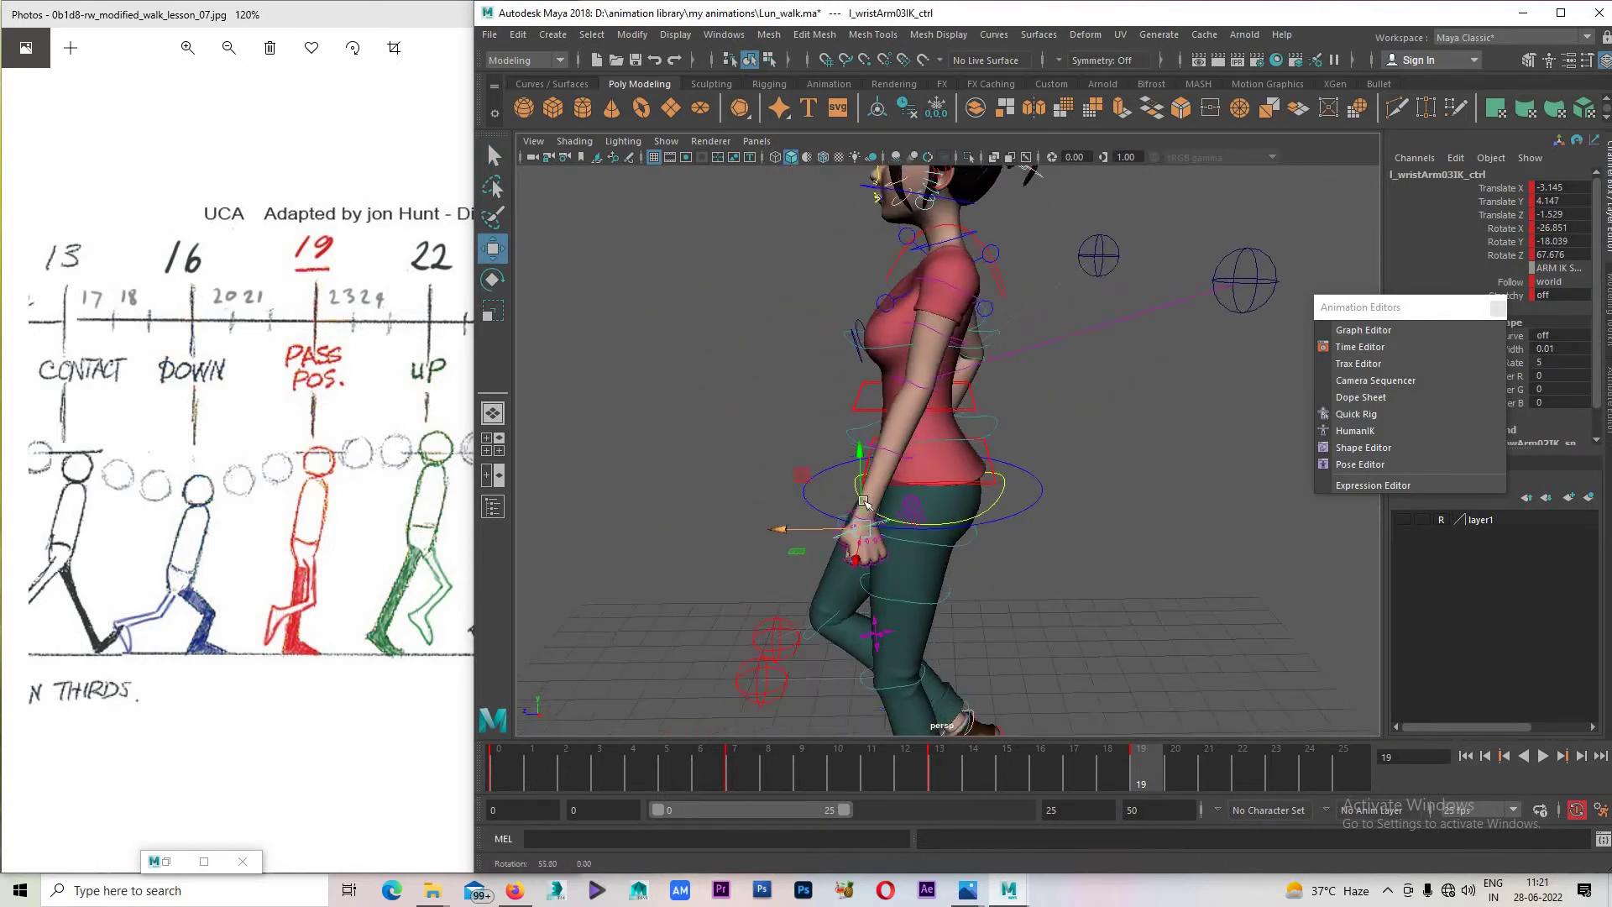
key("e")
mouse_move(802, 502)
left_mouse_down()
mouse_move(786, 456)
mouse_move(853, 483)
mouse_move(755, 525)
mouse_move(1074, 554)
mouse_move(940, 575)
mouse_move(1142, 527)
mouse_move(1012, 471)
mouse_move(1045, 502)
mouse_move(978, 448)
mouse_move(1036, 516)
left_mouse_up()
key("w")
key("e")
key("w")
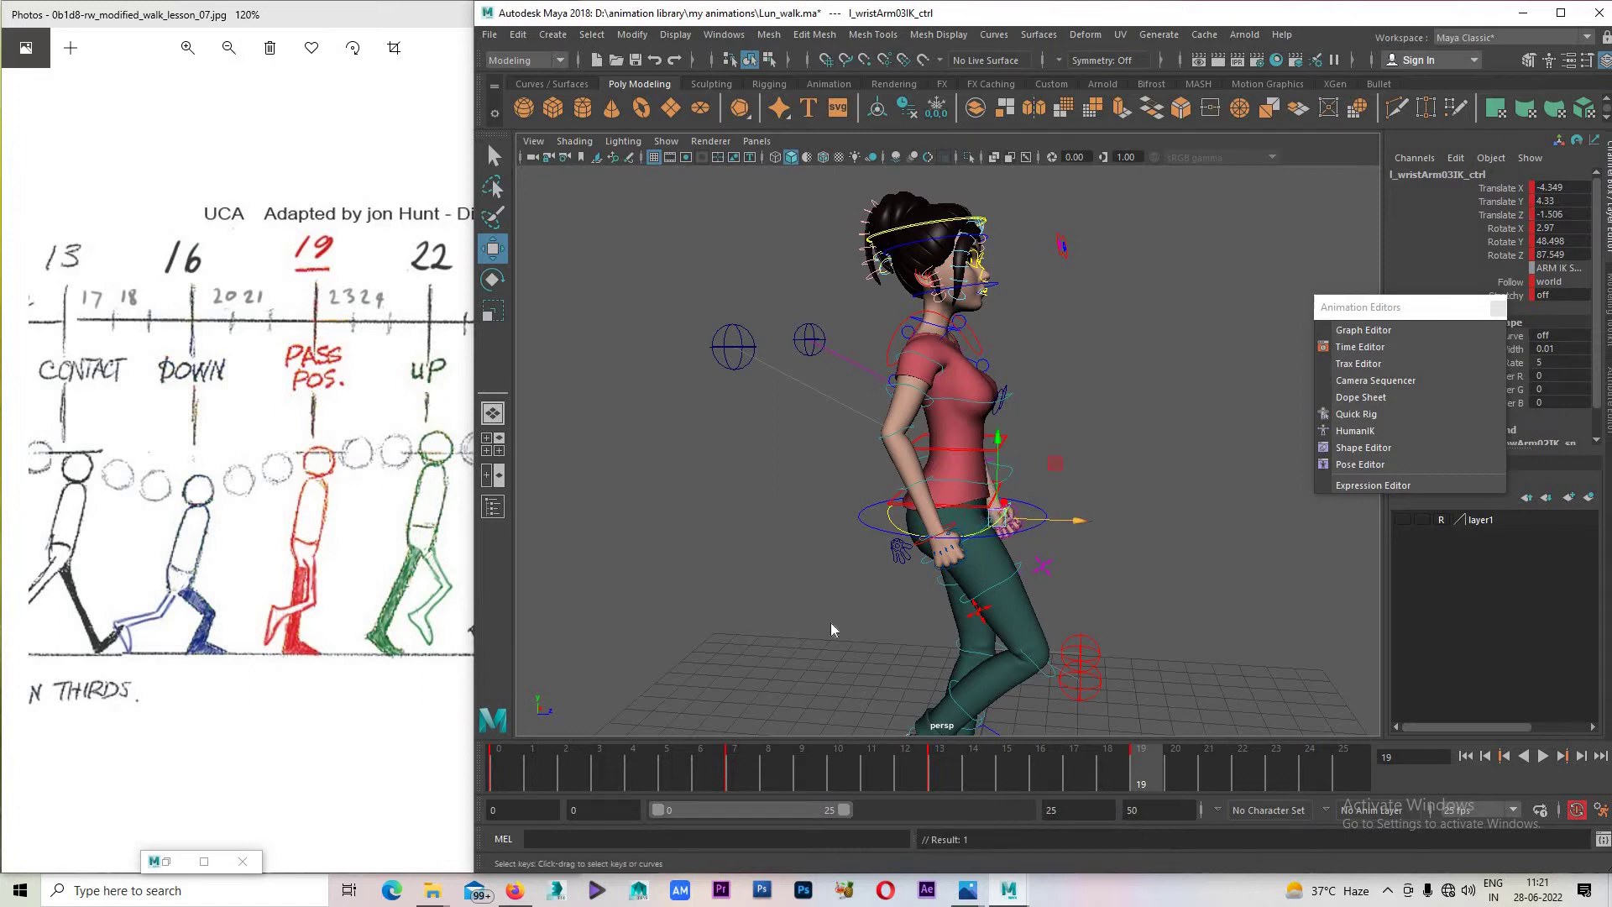
key("space")
key("space")
Lower the right hand slightly and play the walk to review the arms.
left_click(863, 491)
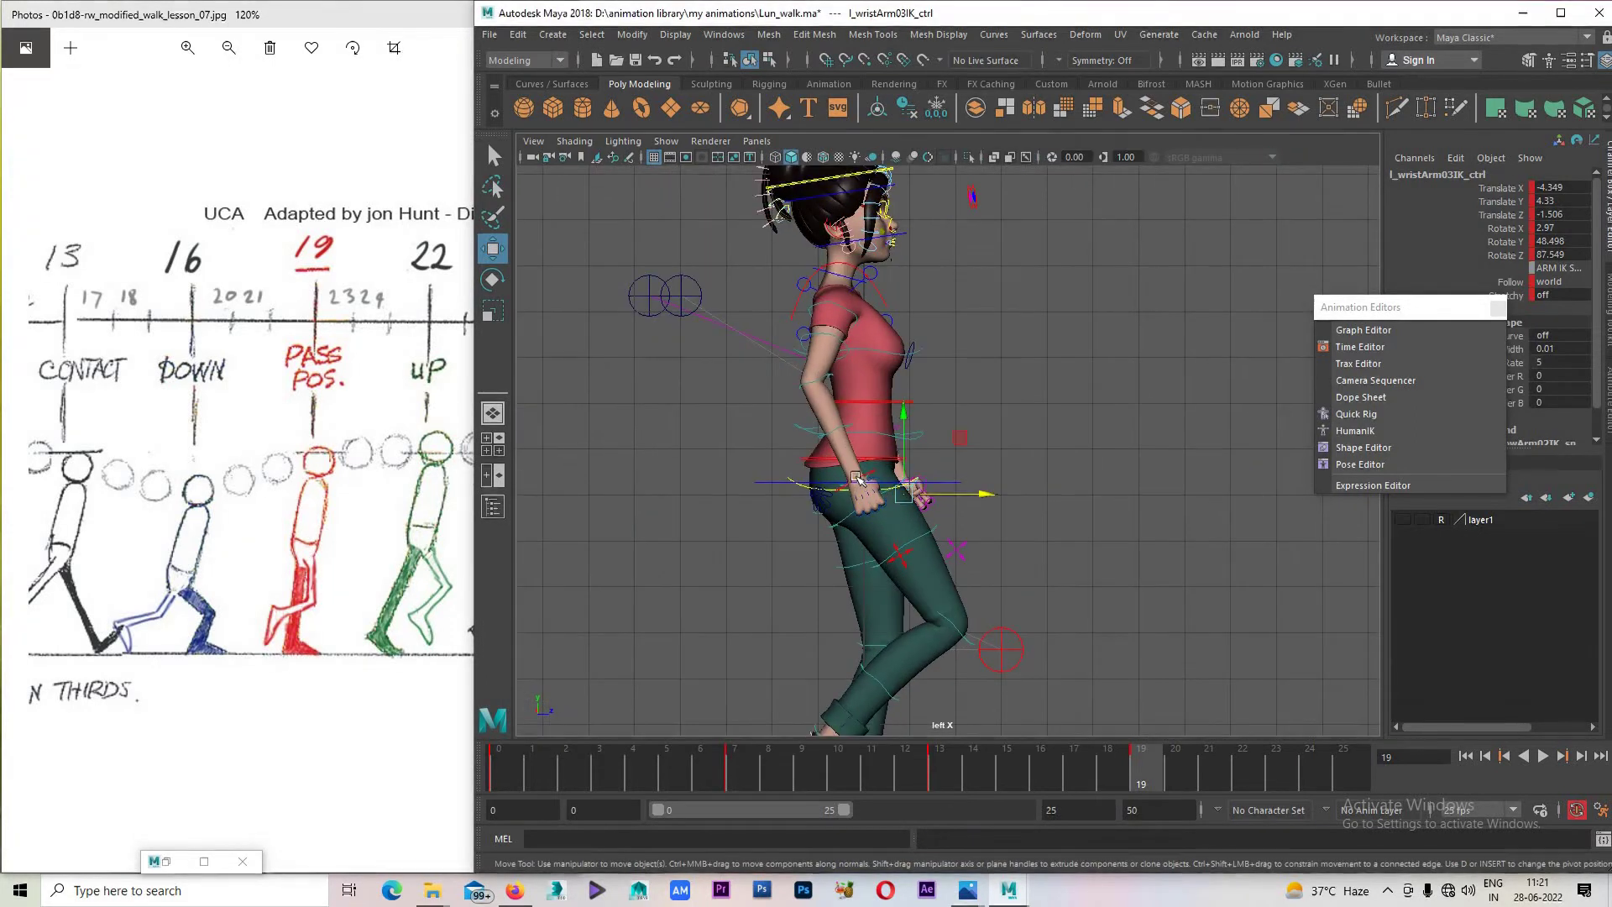
left_click_drag(856, 452, 857, 490)
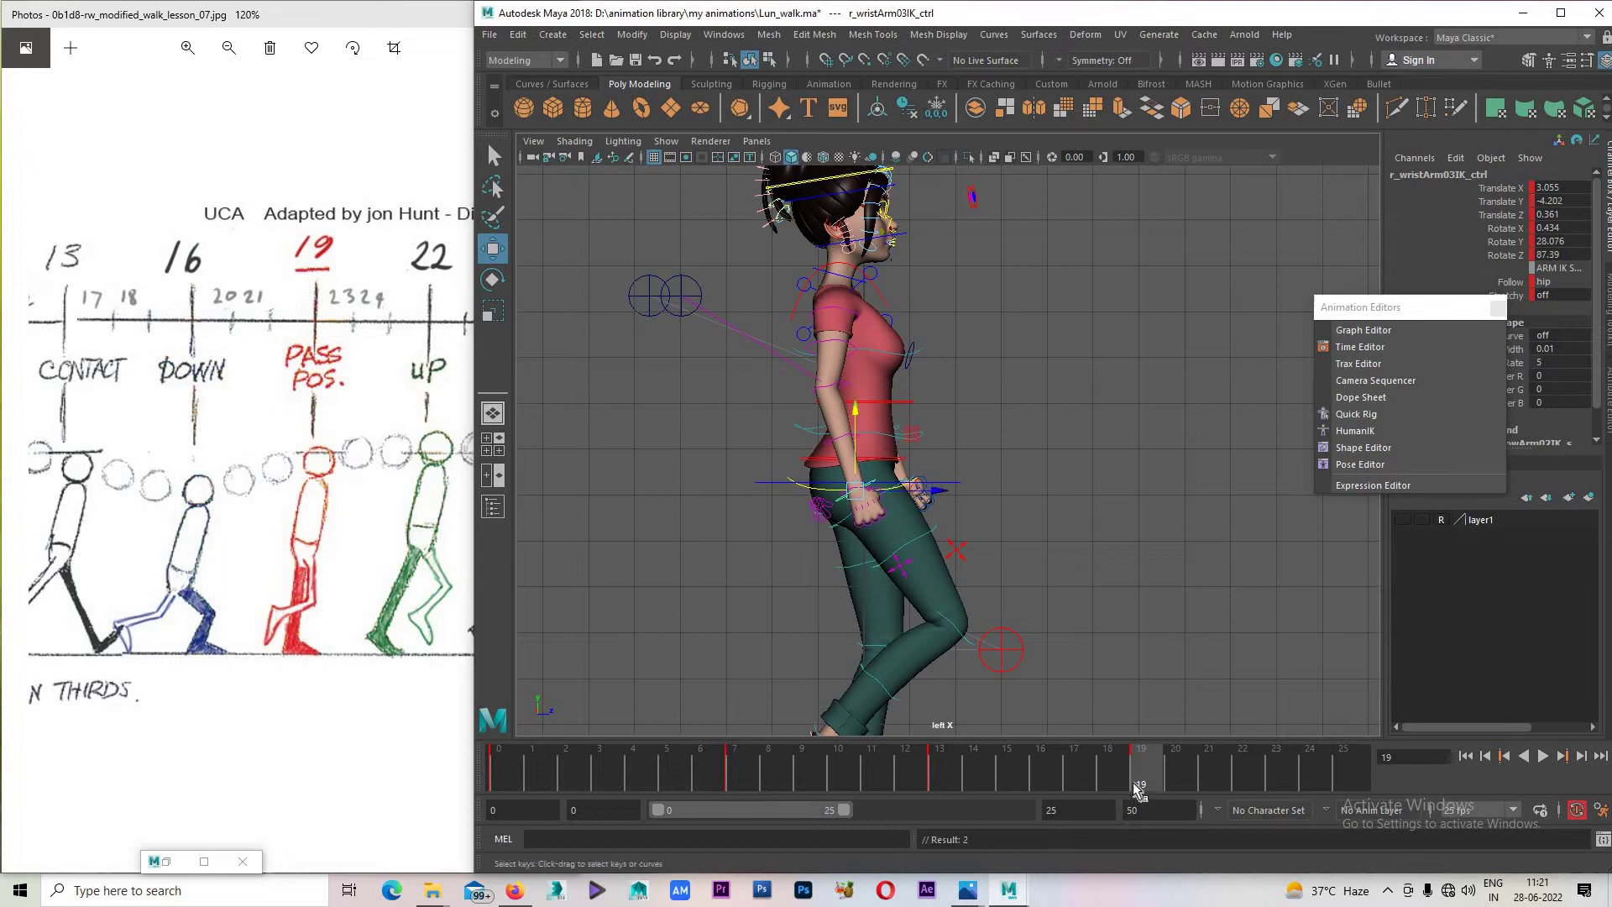
key("alt+v")
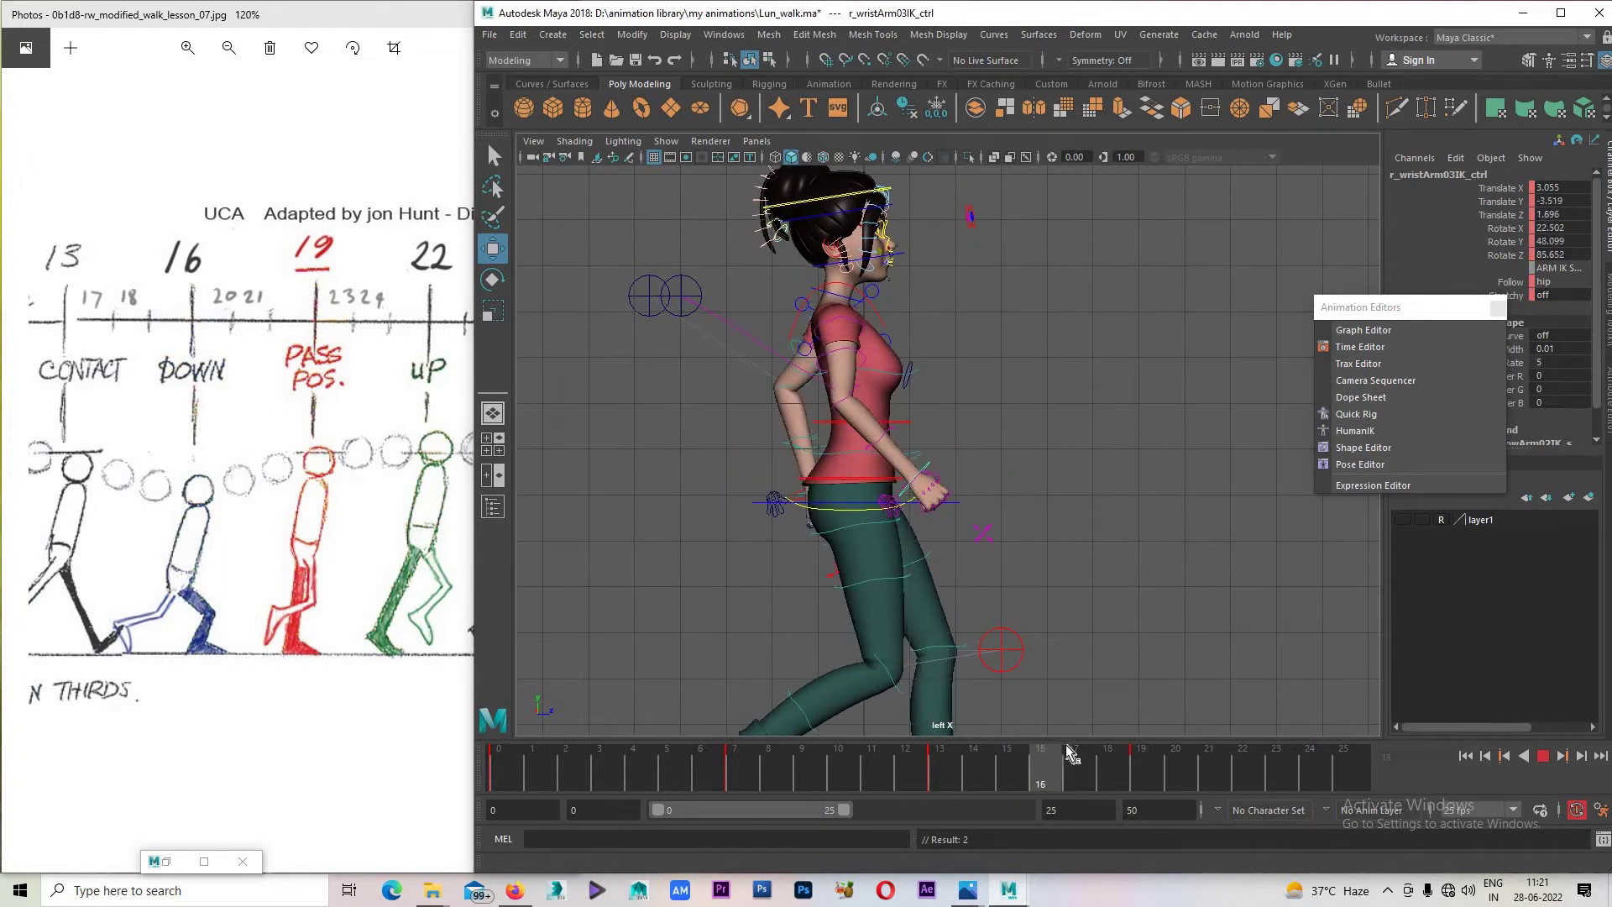
left_click(1140, 760)
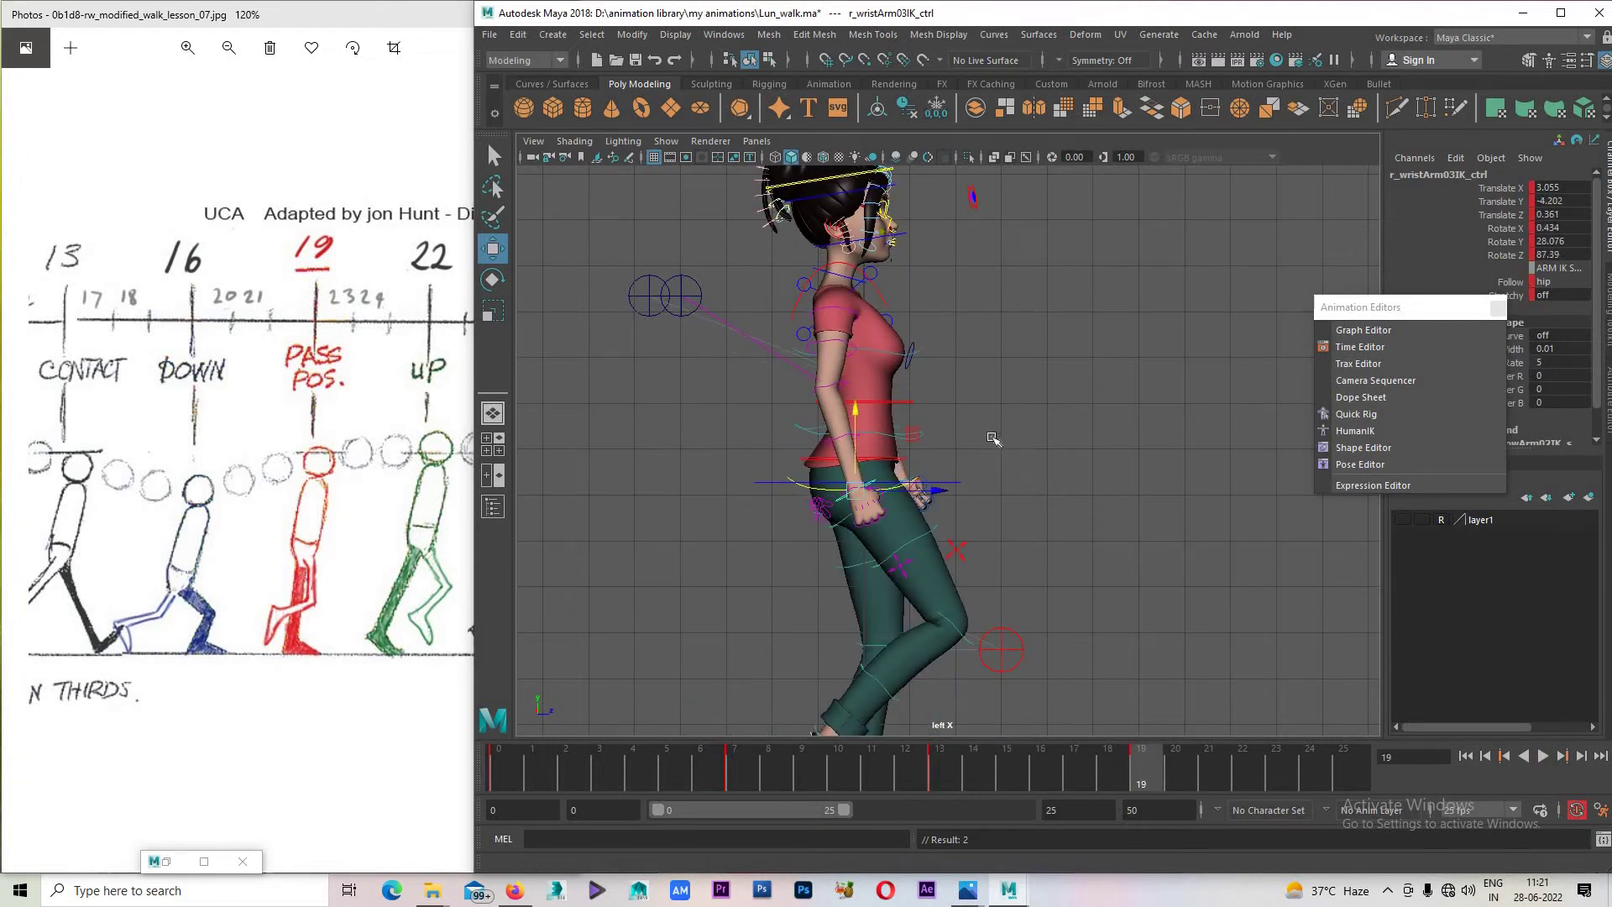
Select the head control for rotation and play the walk again.
left_click(877, 282)
key("e")
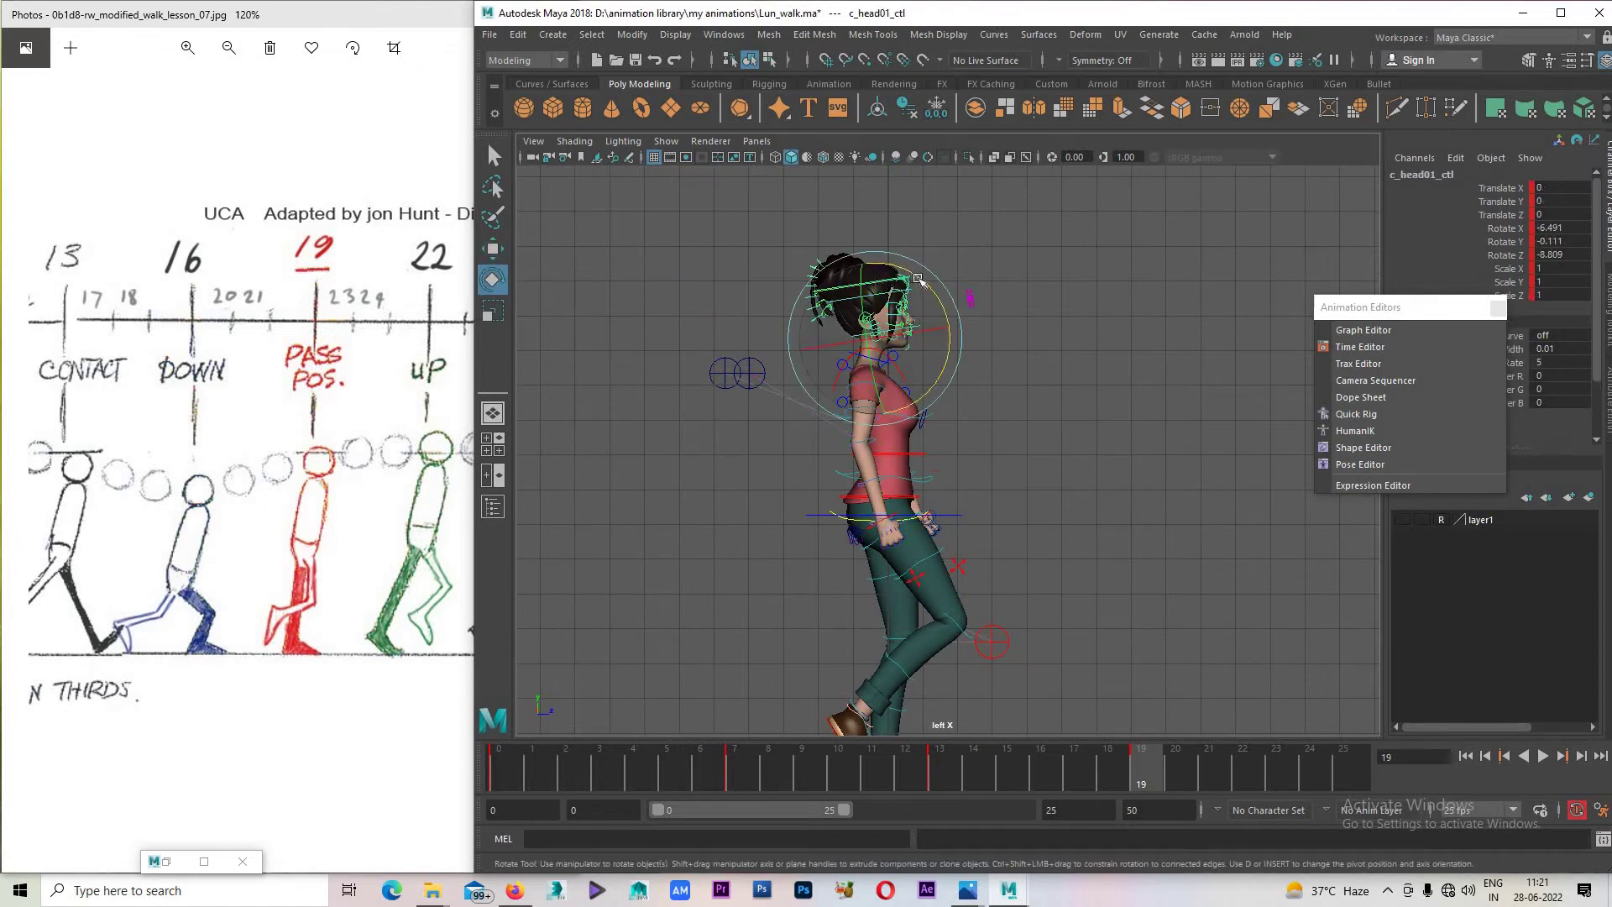
key("alt+v")
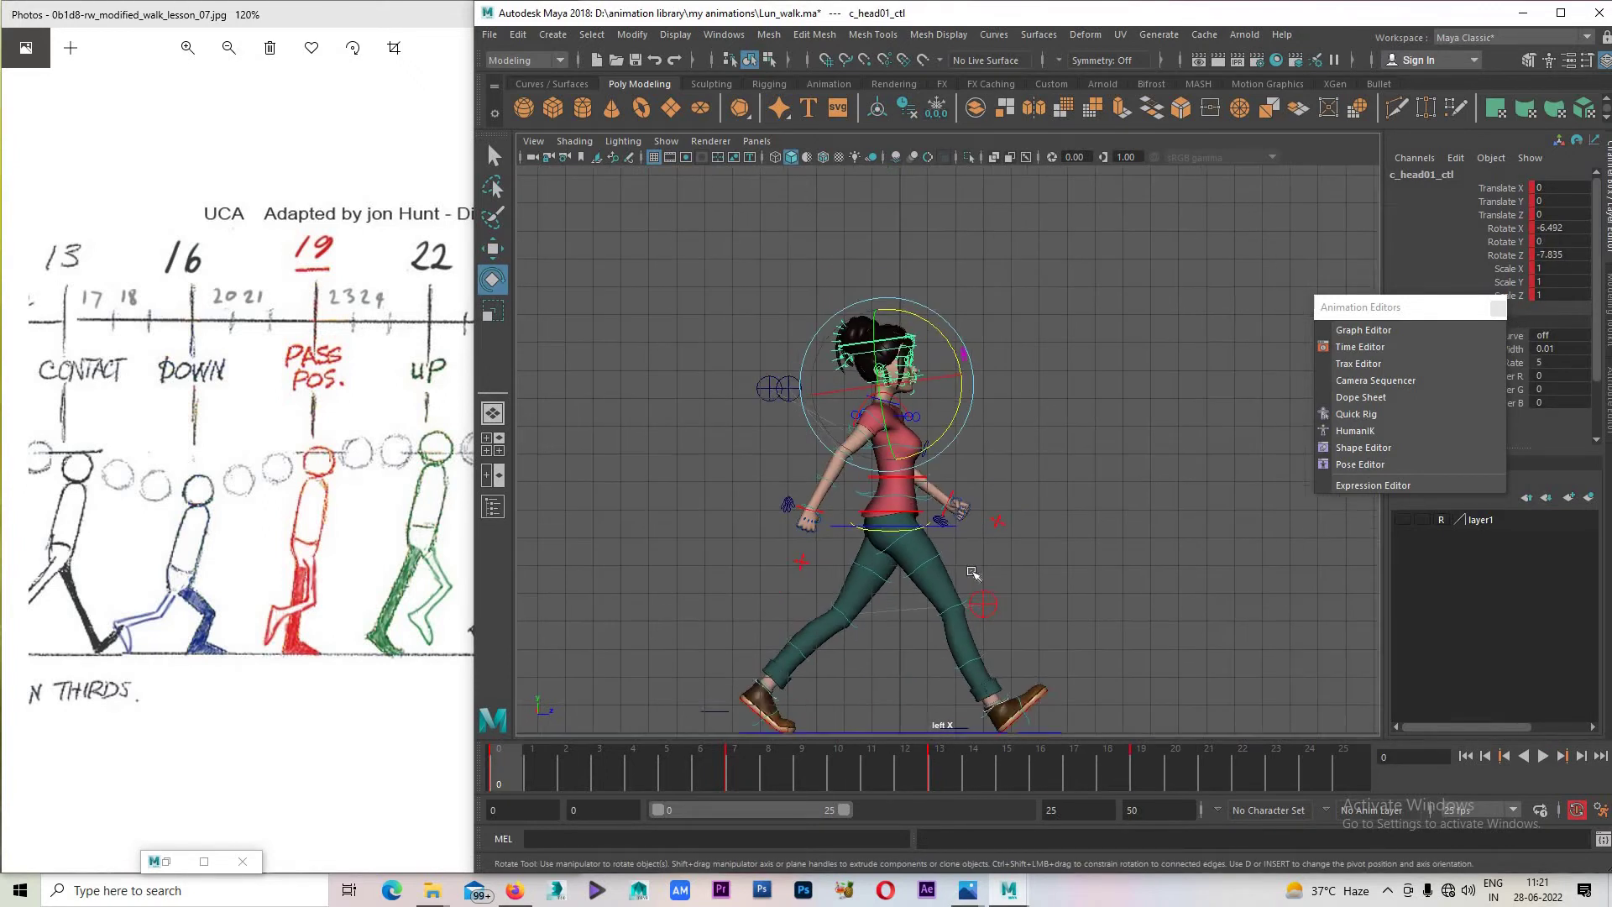
key("alt+v")
Step through the keyed poses at frames 7, 13 and 19.
key("period")
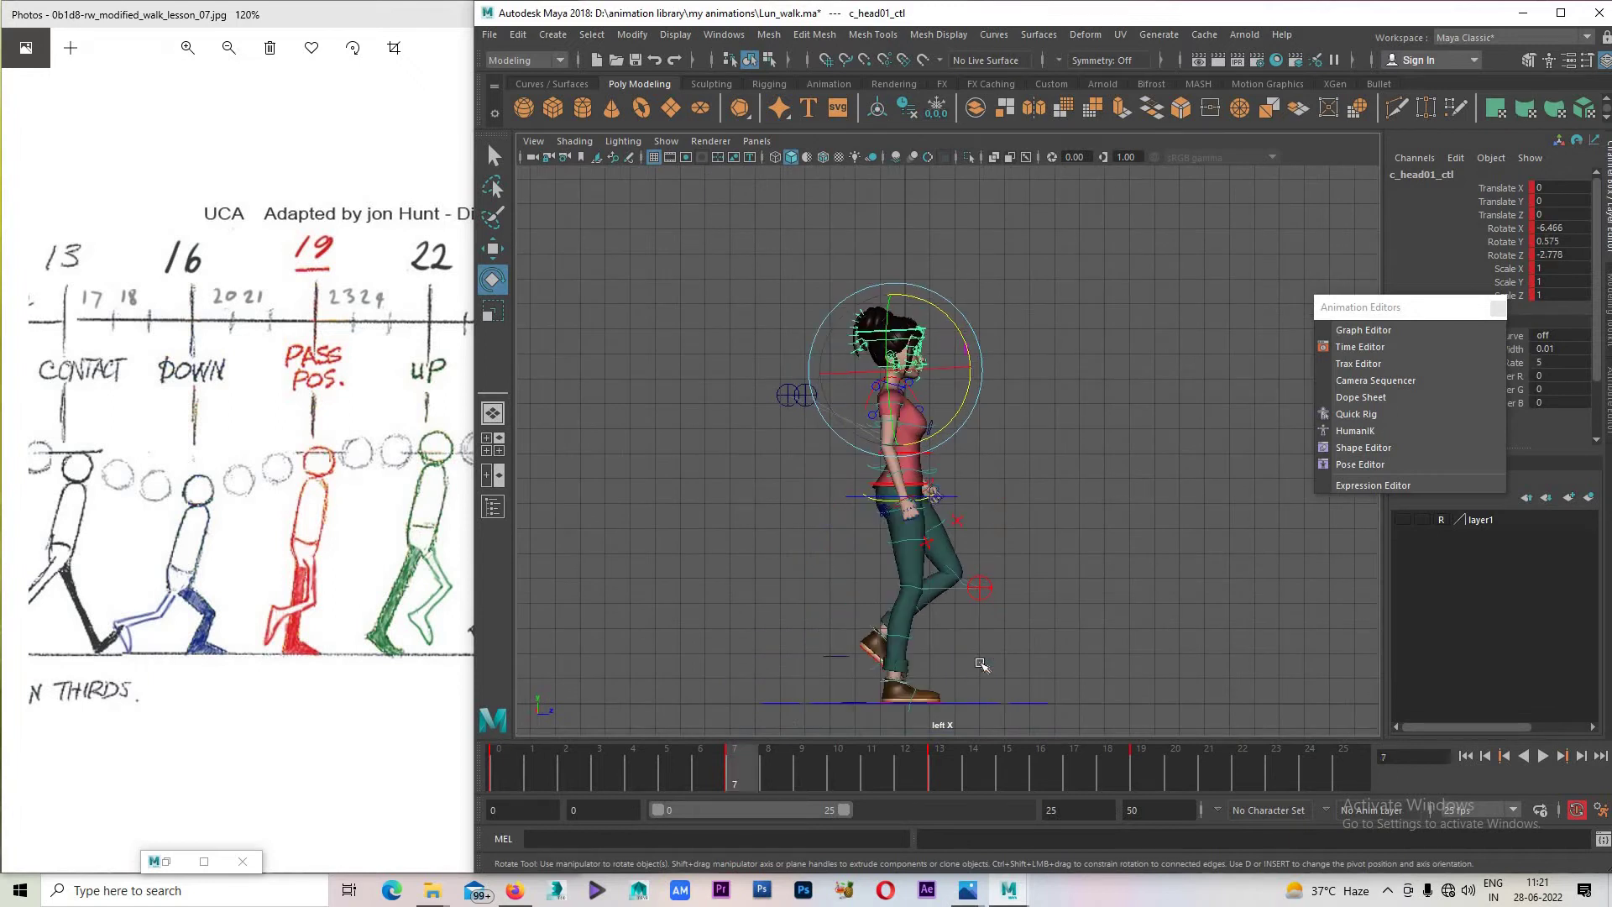
key("period")
key("comma")
key("comma")
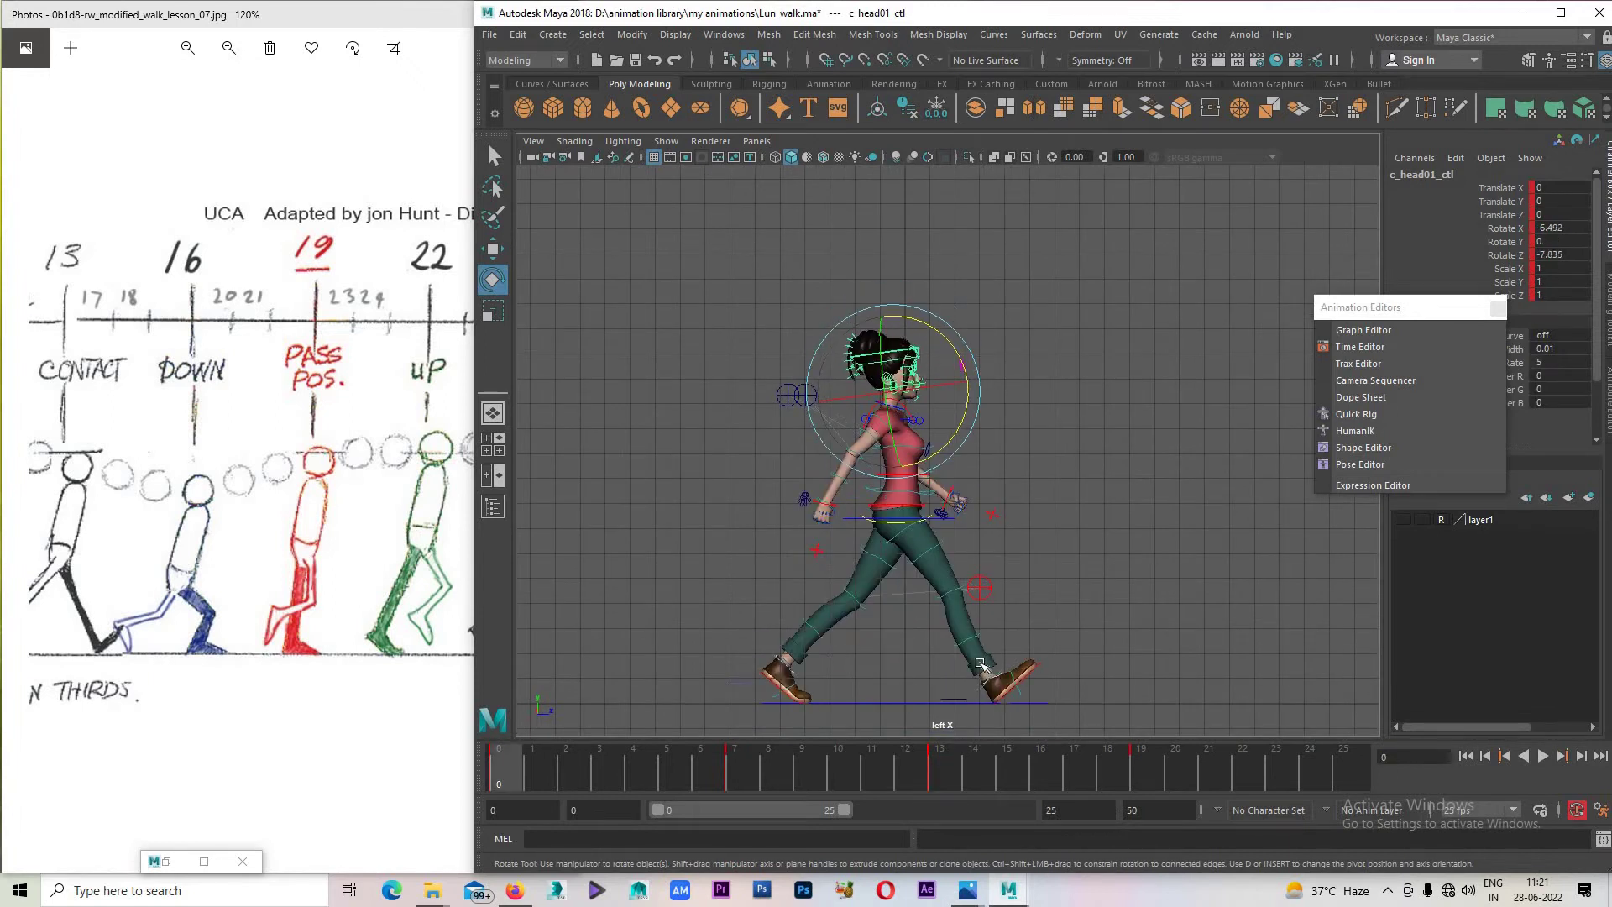
key("period")
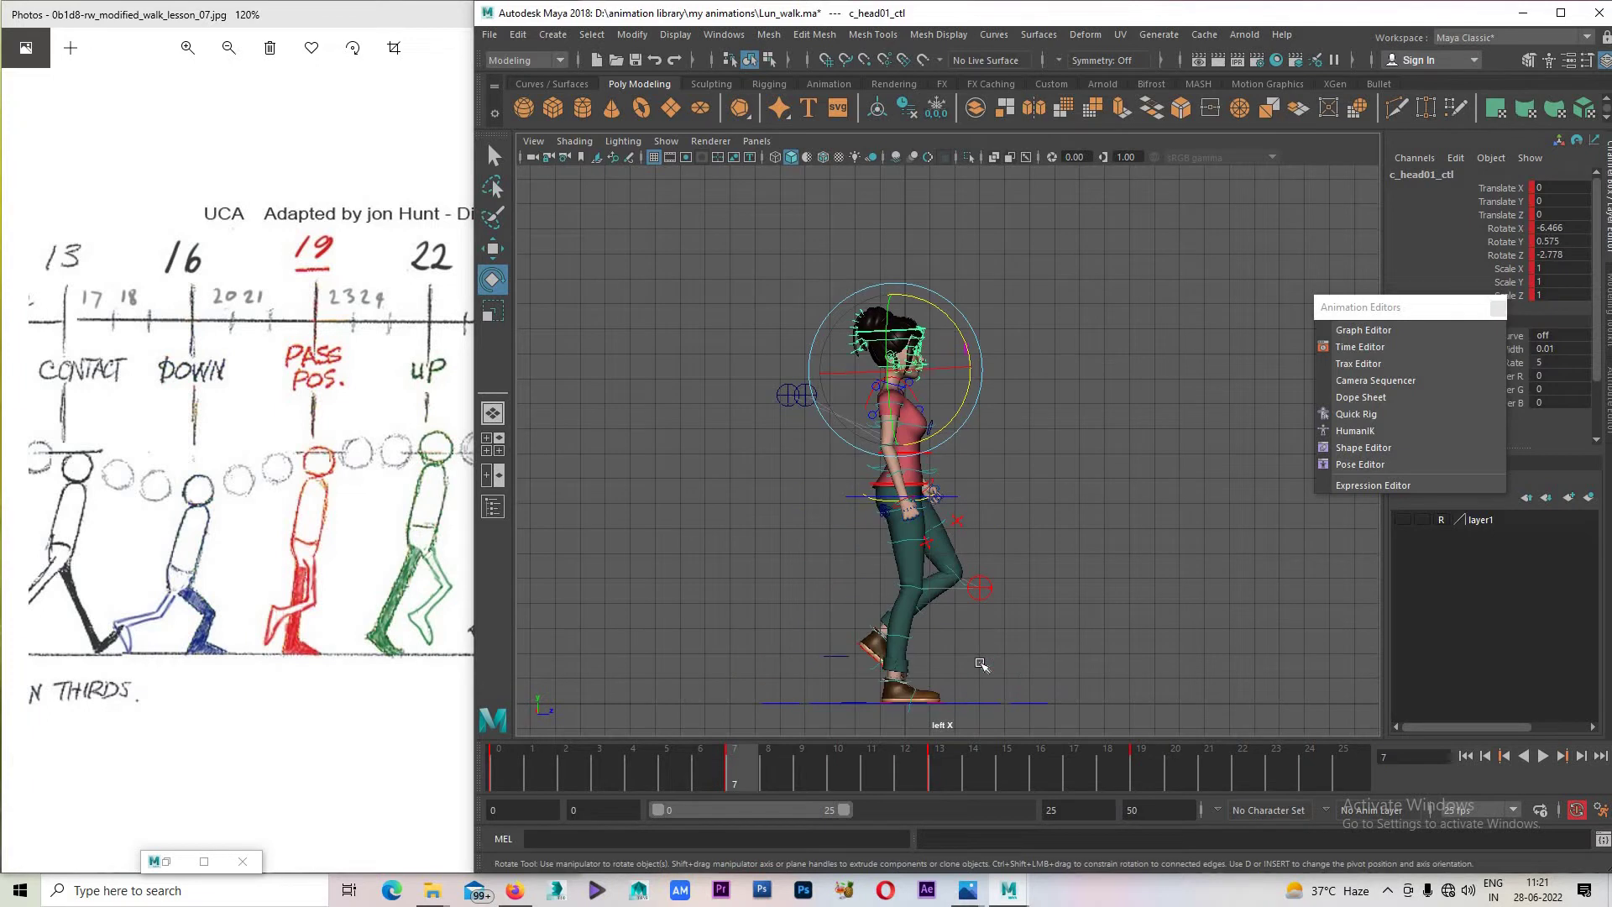
key("period")
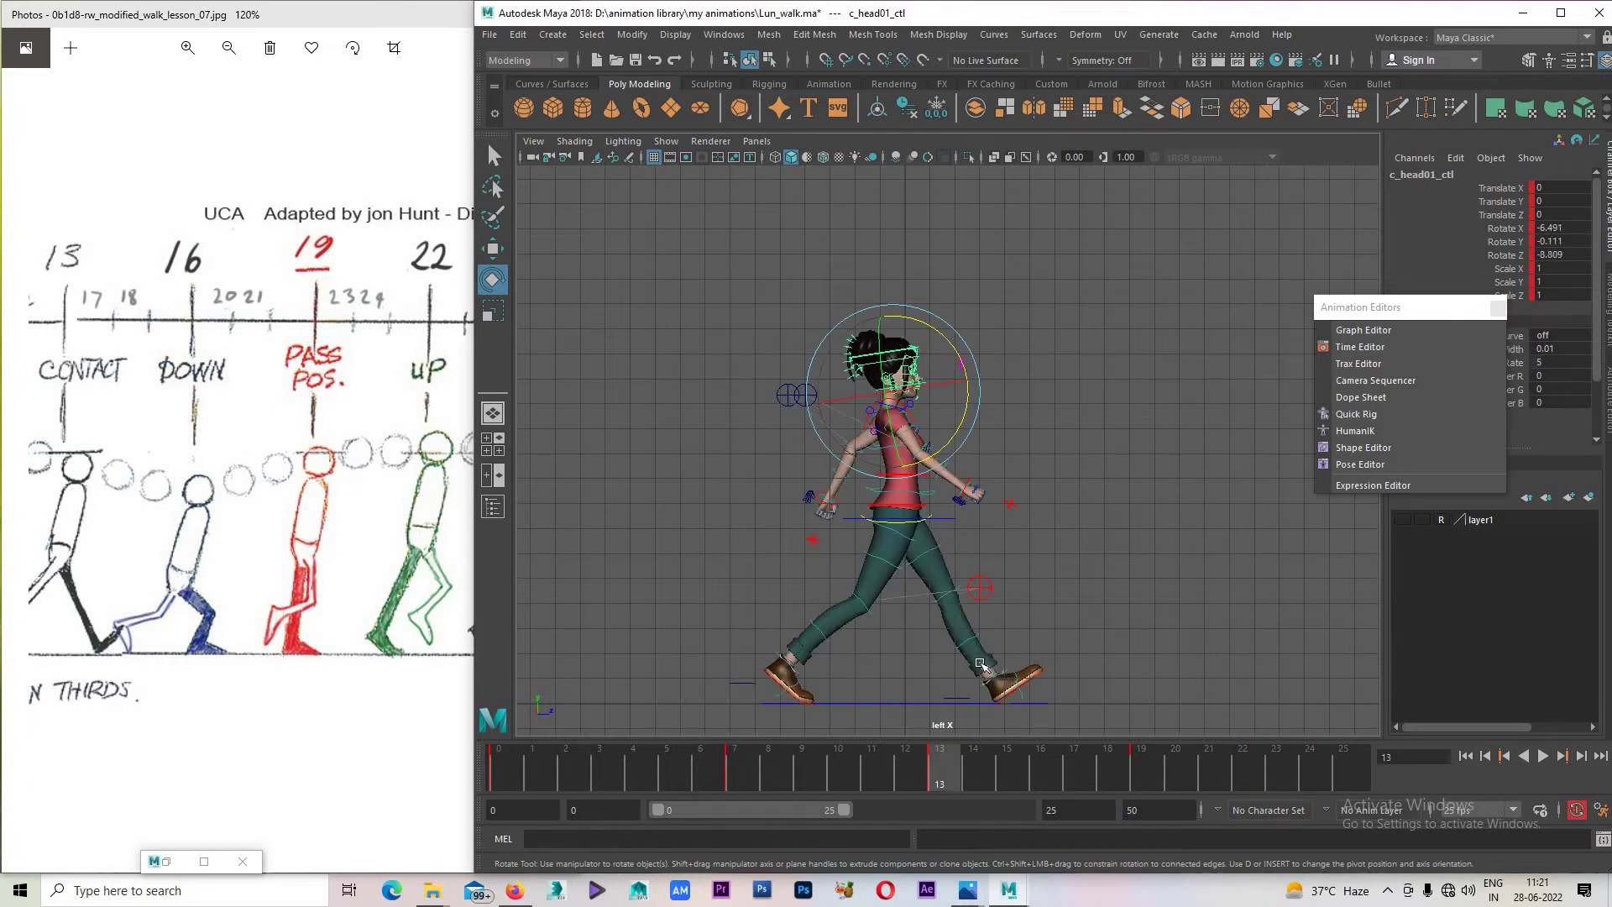
key("period")
key("comma")
key("period")
Save Lun_walk.ma and play the walk animation again.
key("q")
key("ctrl+s")
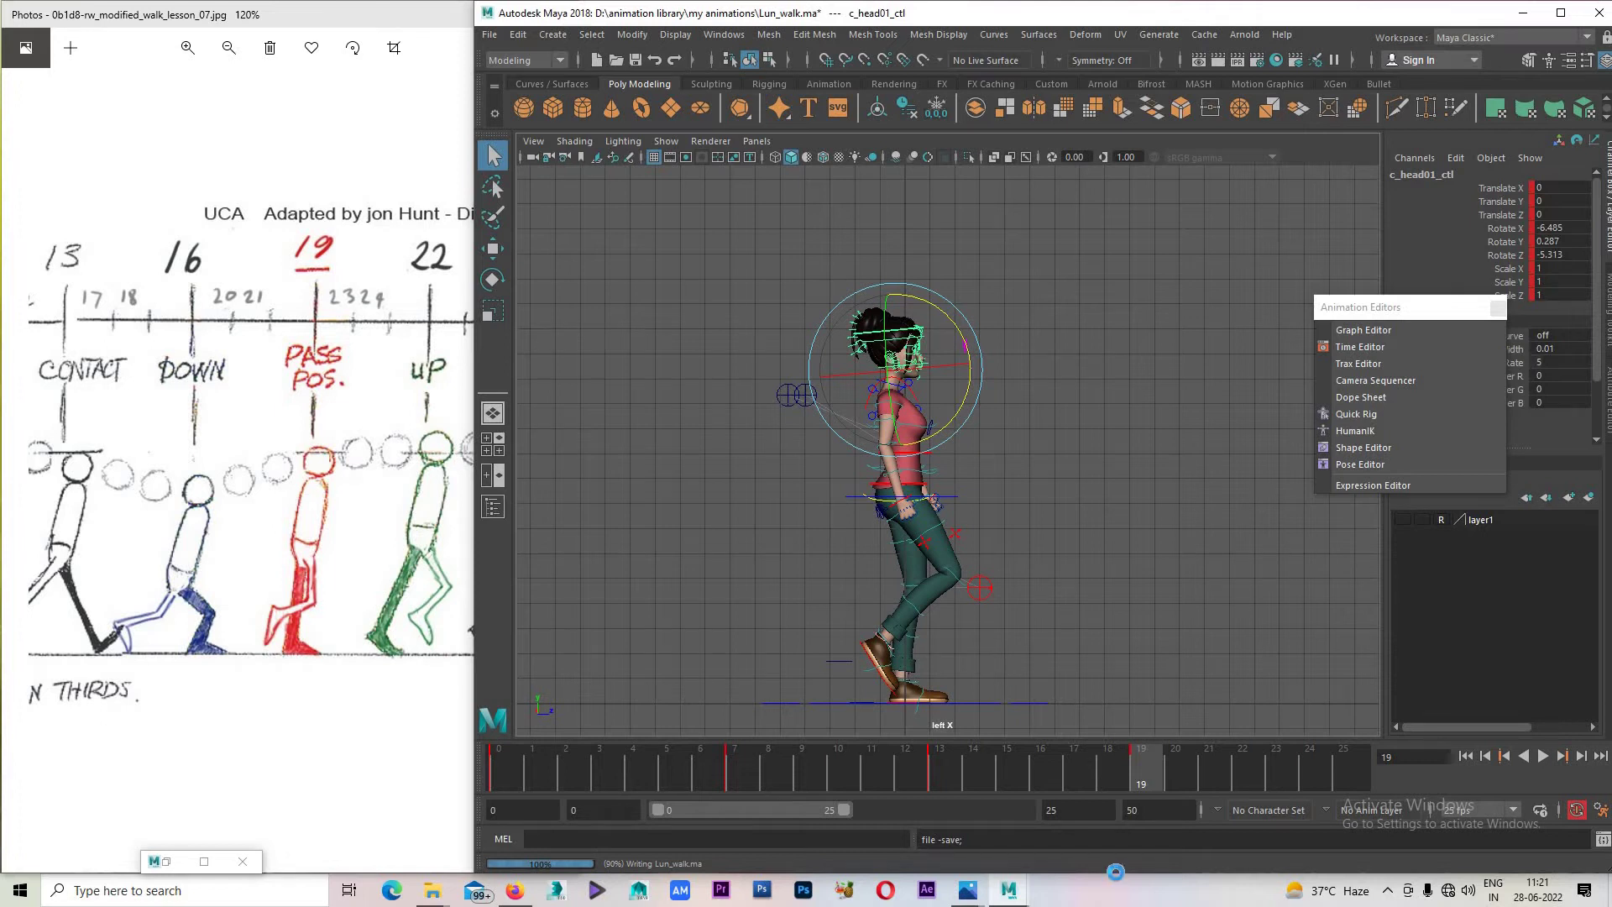
key("e")
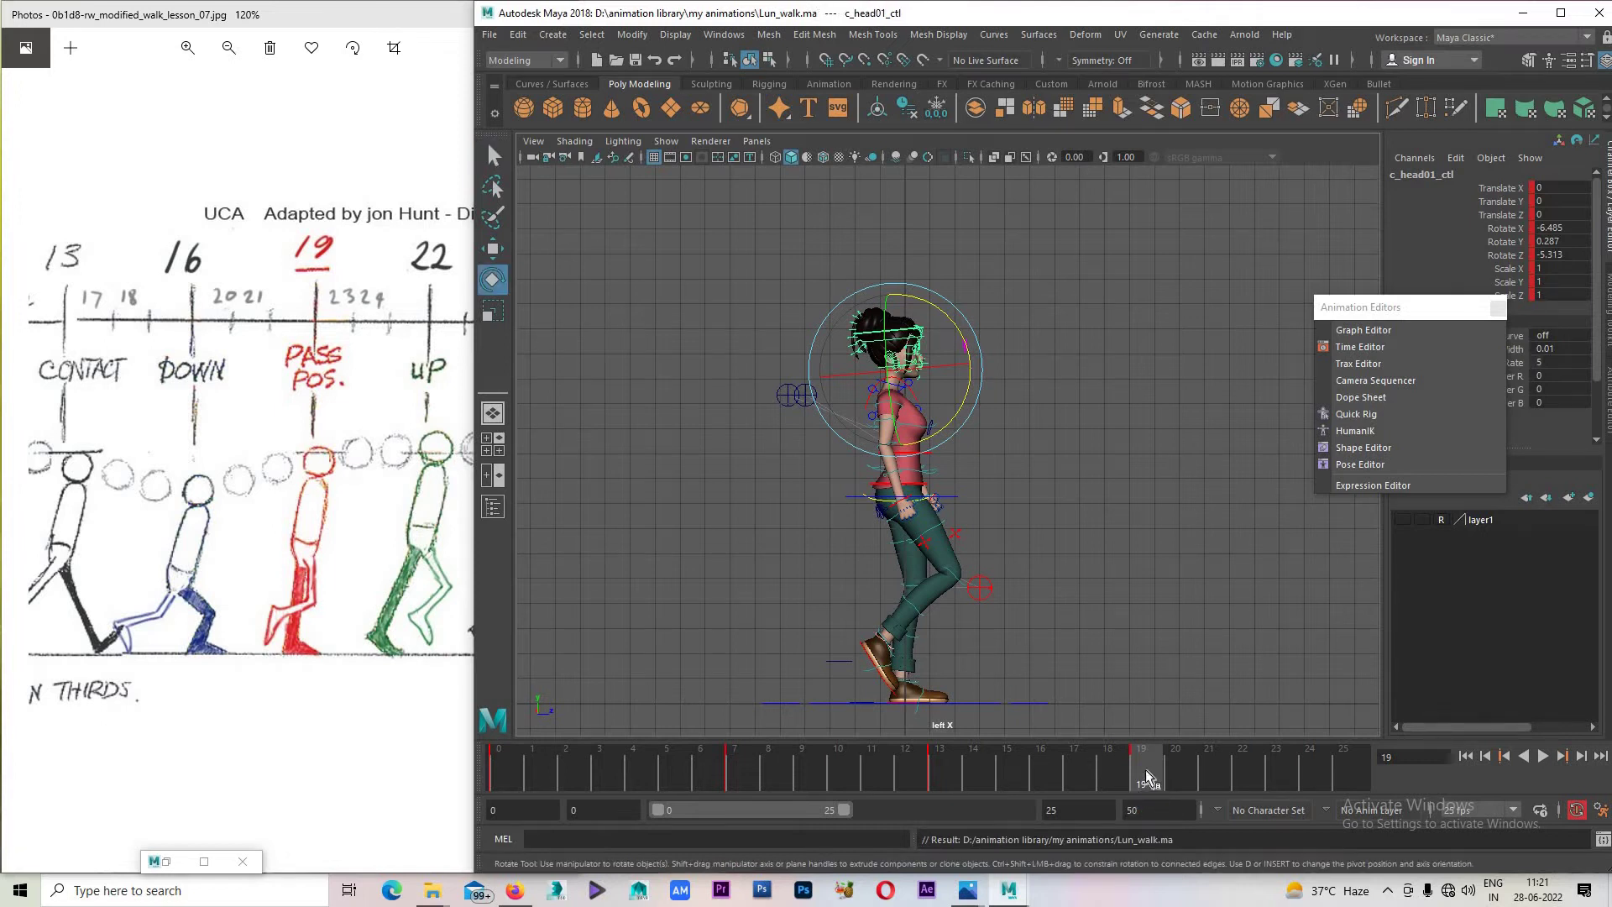
key("alt+v")
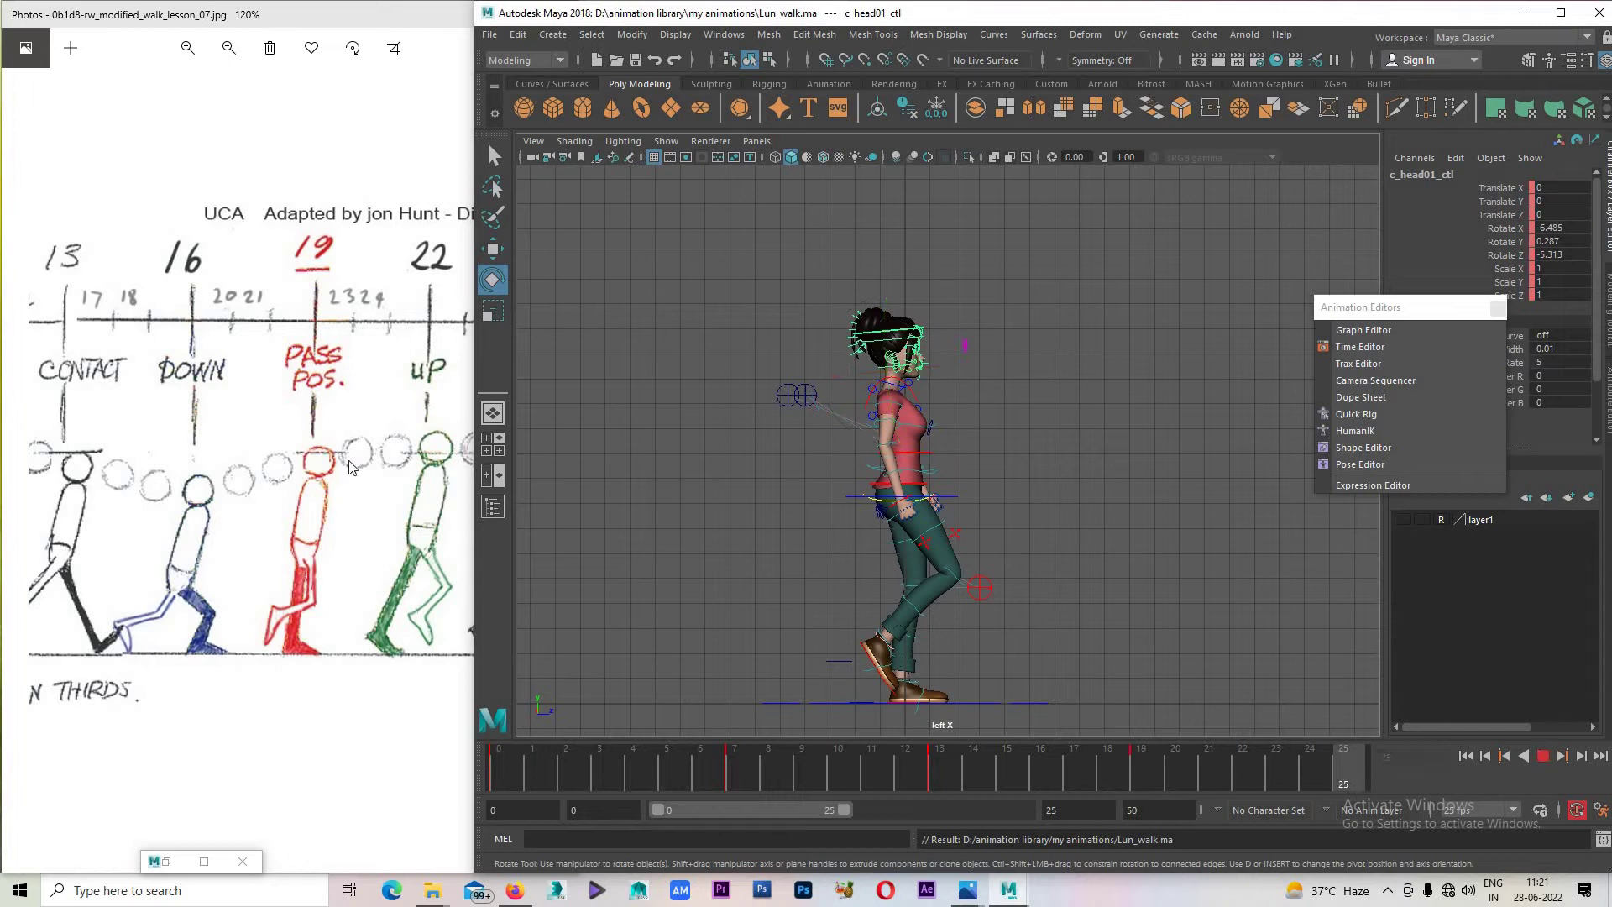
Select the whole rig at frame 0 and preview the walk playback.
left_click(379, 352)
scroll(468, 506, "down", 1)
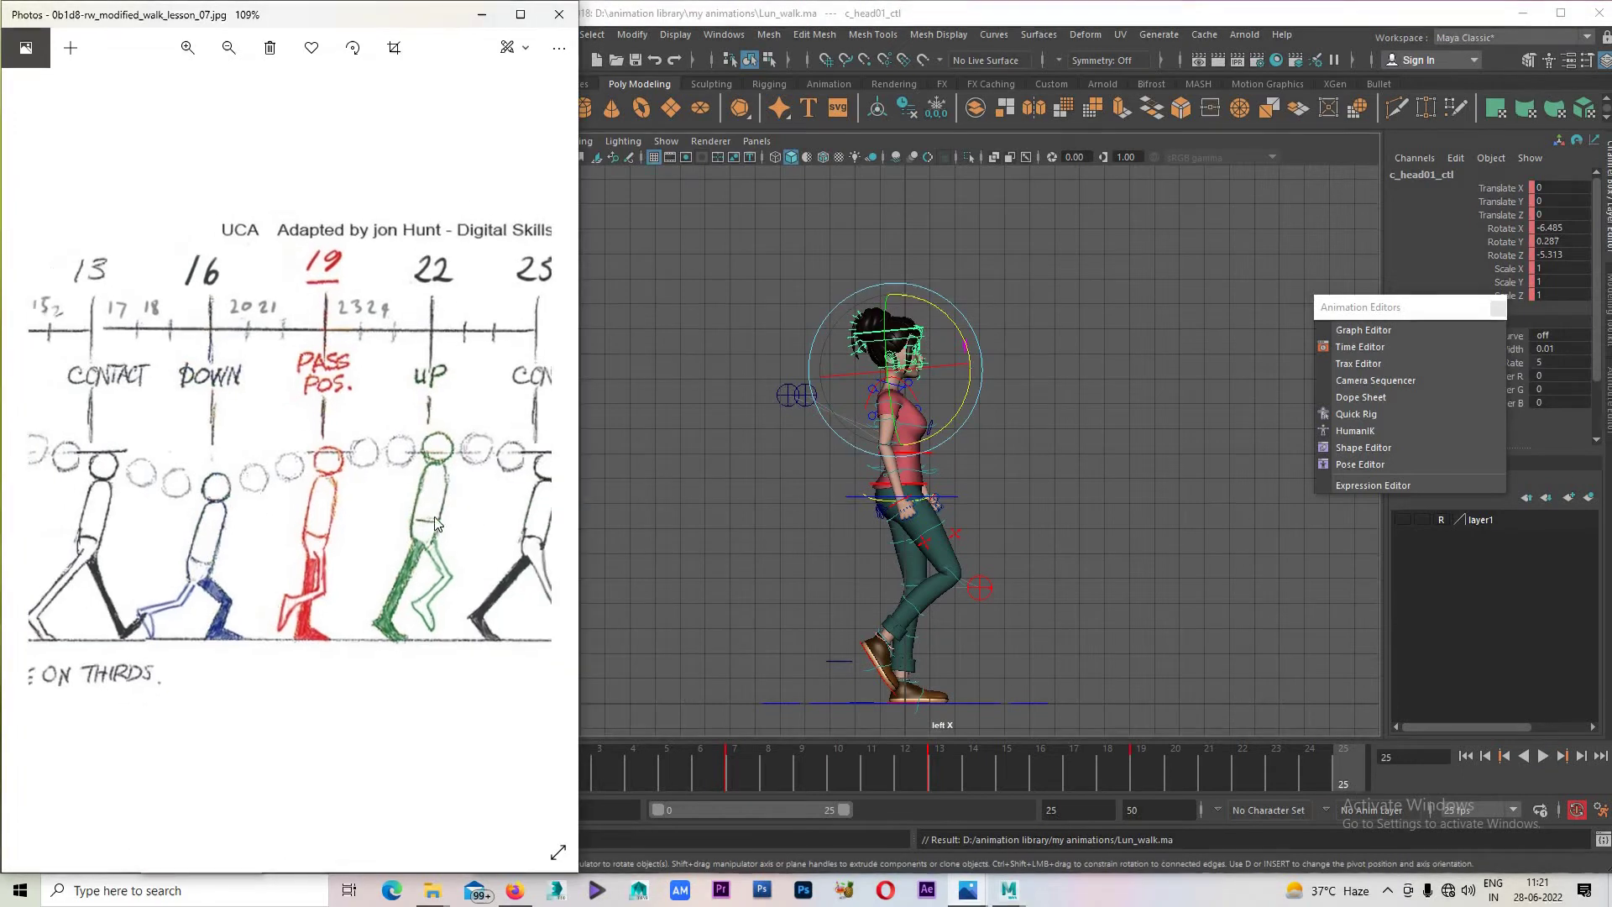
left_click_drag(1285, 760, 294, 778)
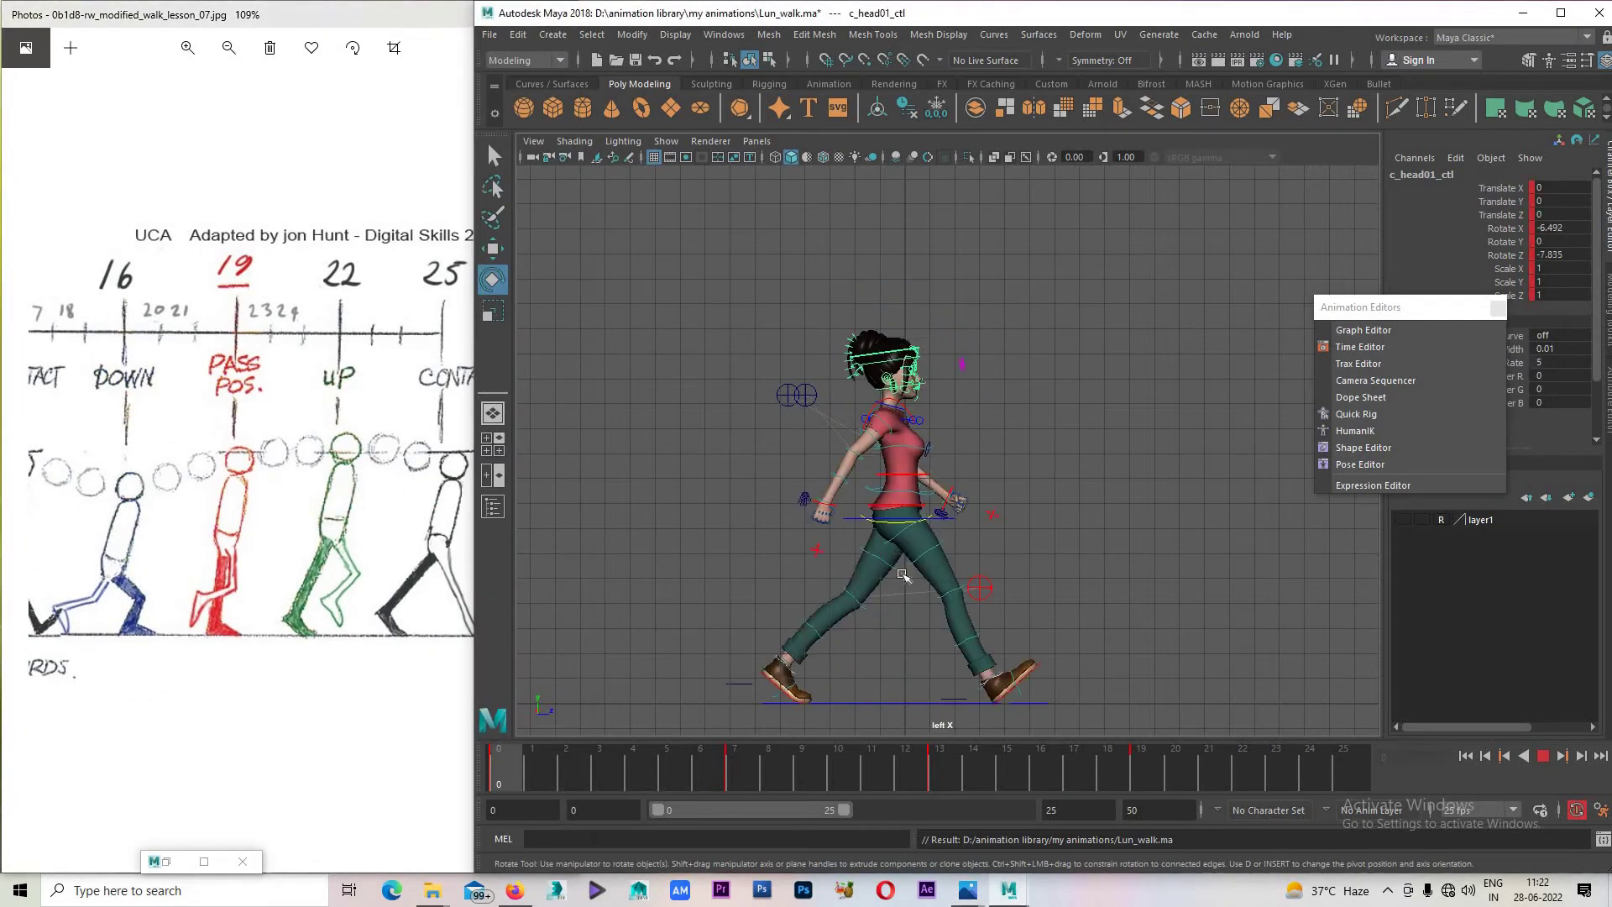
left_click_drag(587, 235, 1092, 722)
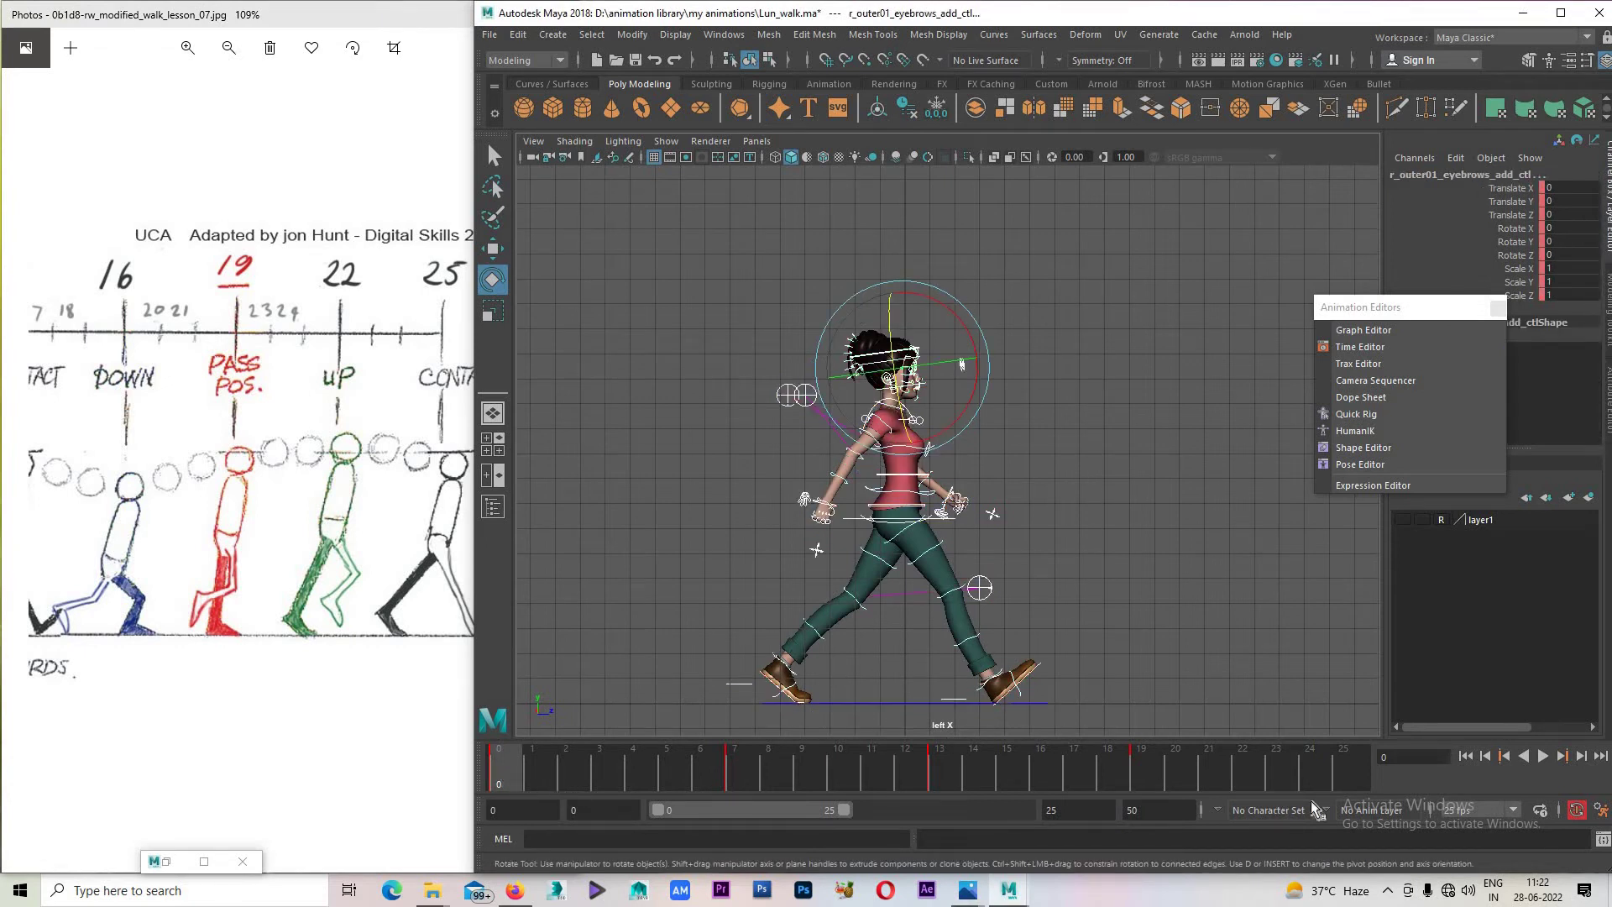
left_click_drag(1248, 765, 1343, 766)
key("alt+v")
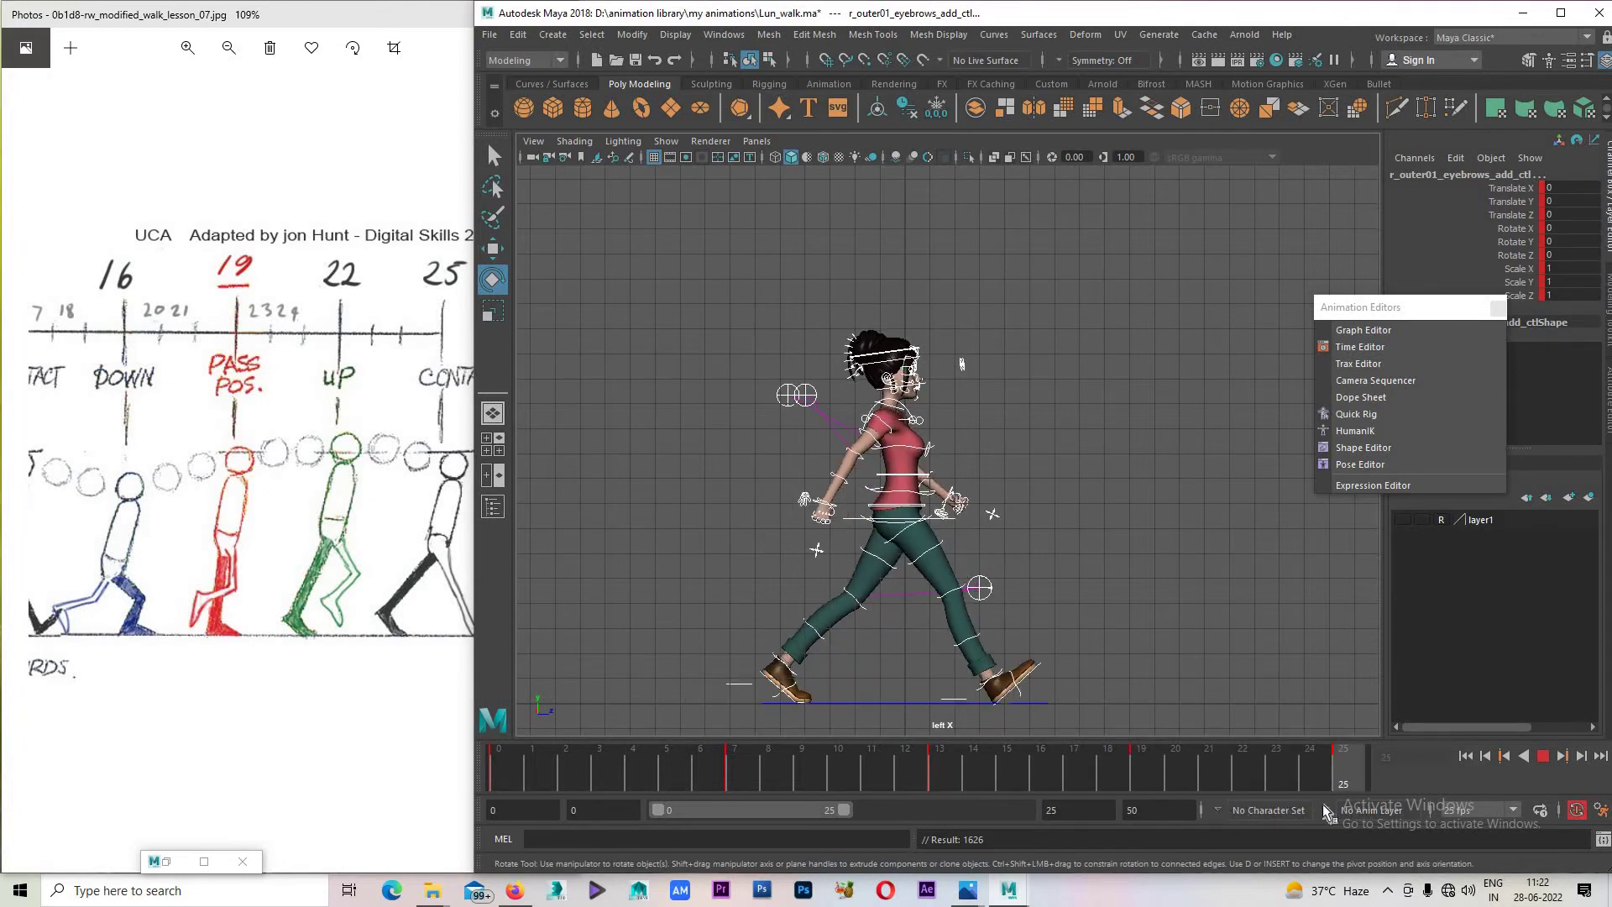
left_click(498, 782)
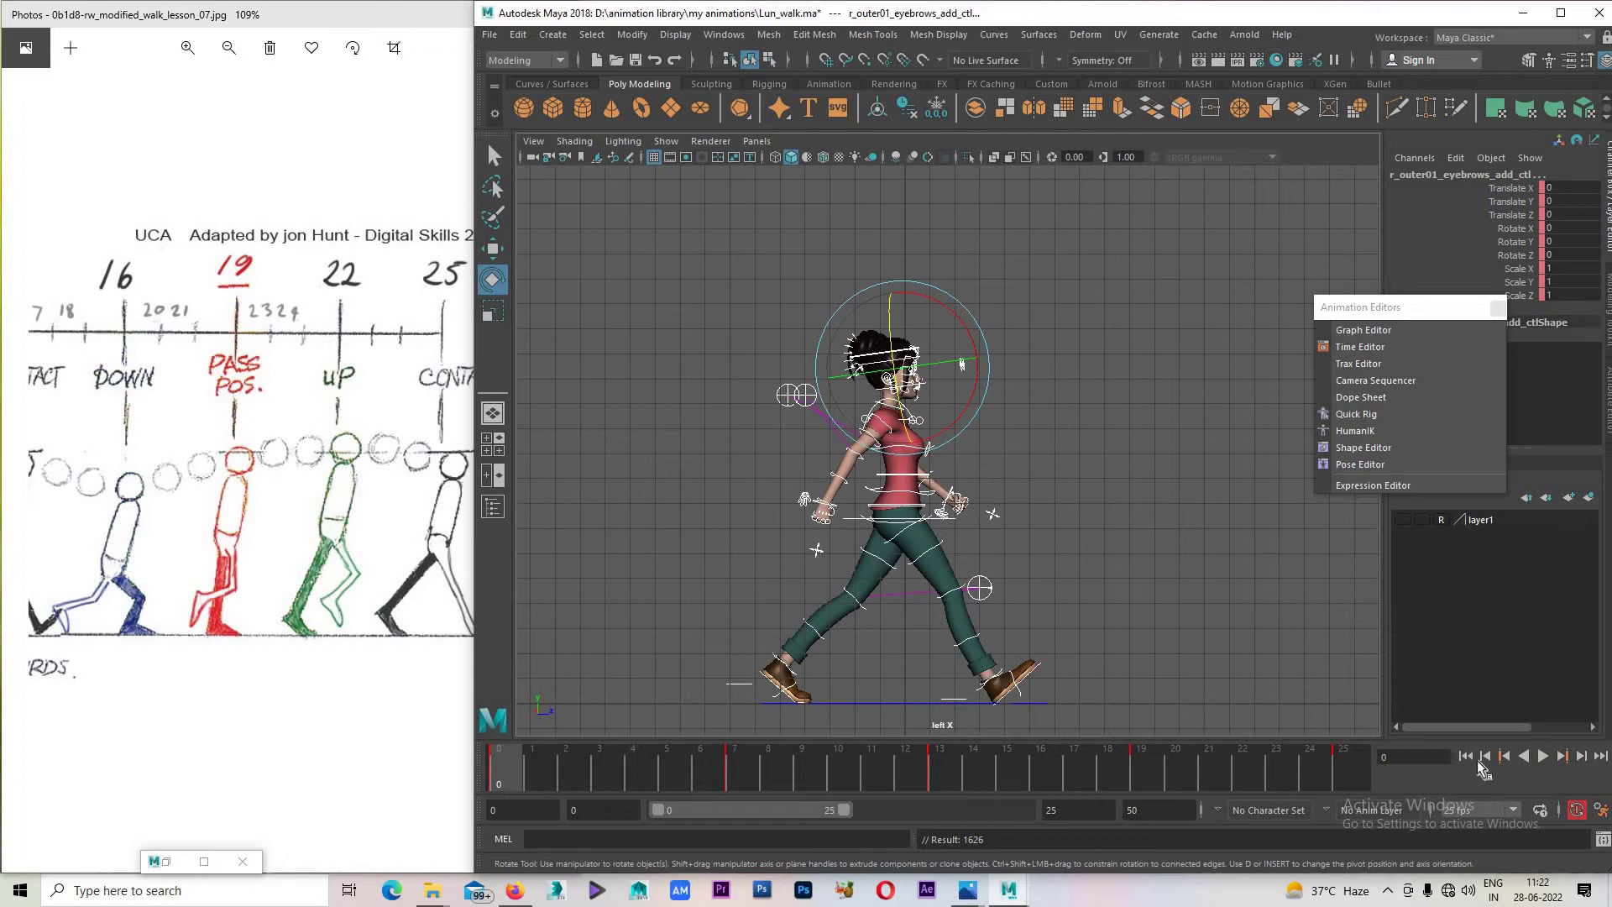
left_click(1542, 755)
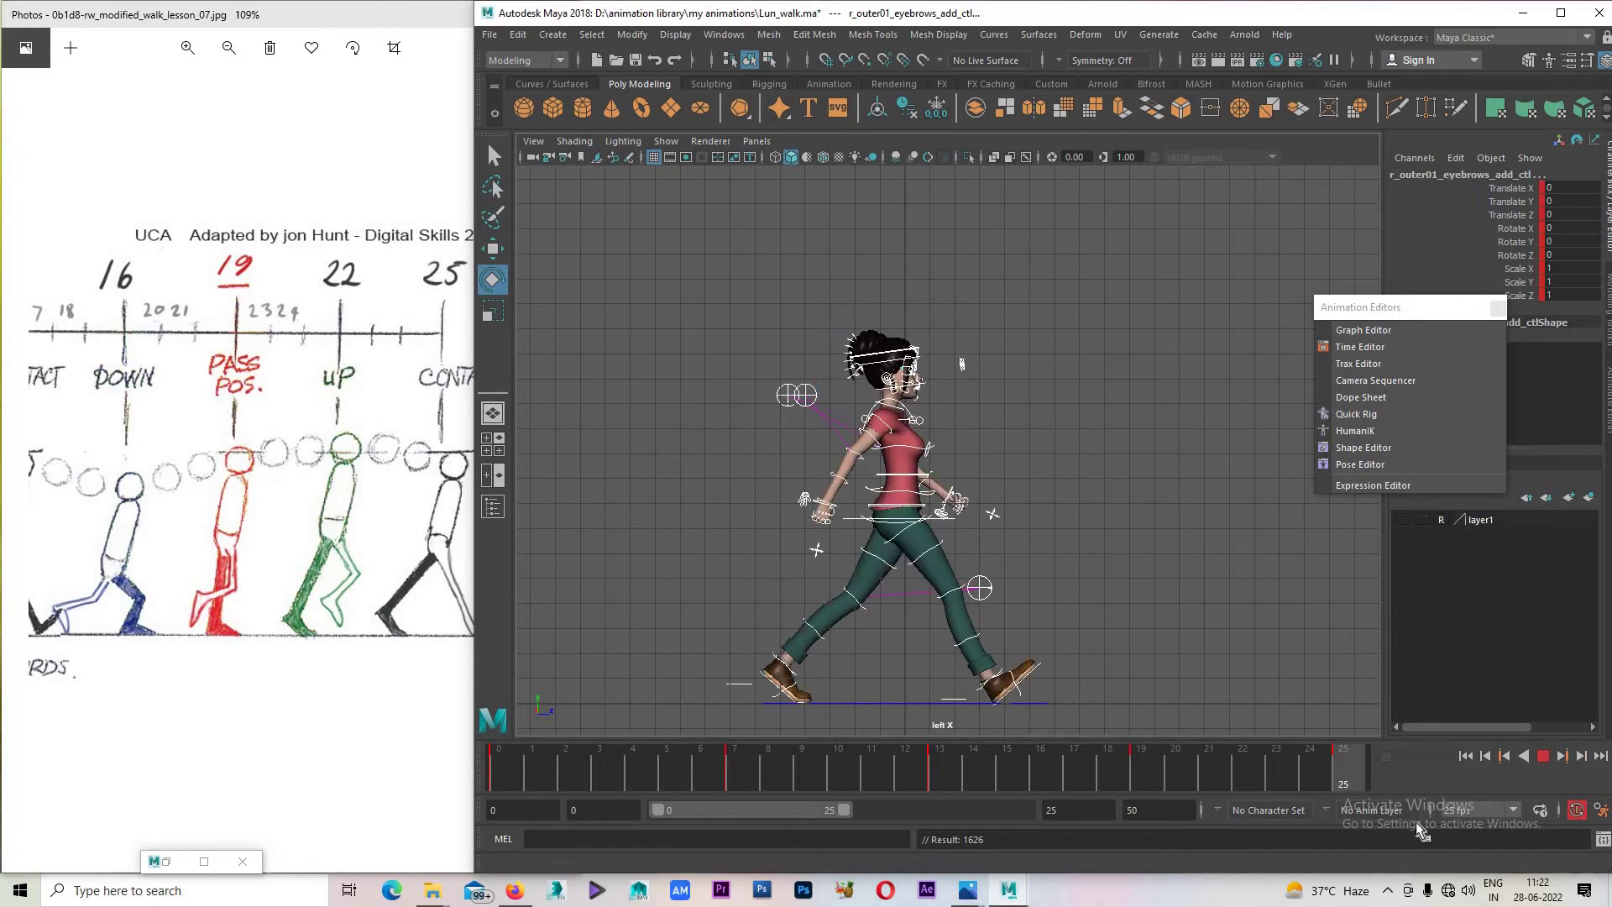
left_click(495, 767)
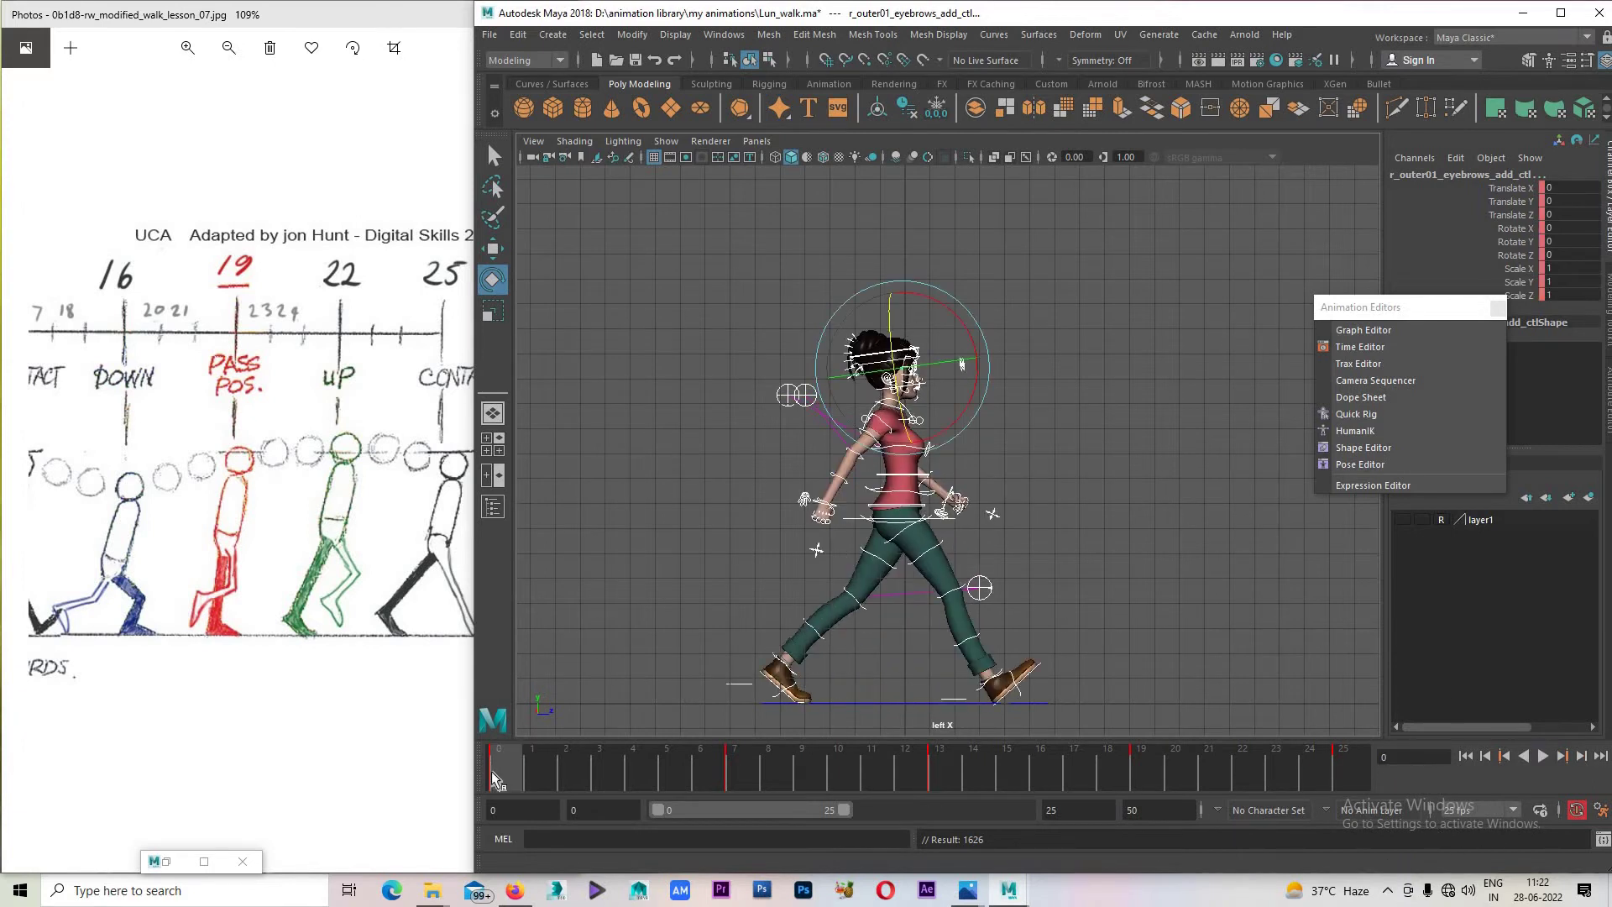
Copy the rig's frame-0 keys and paste them at frame 25.
right_click(500, 767)
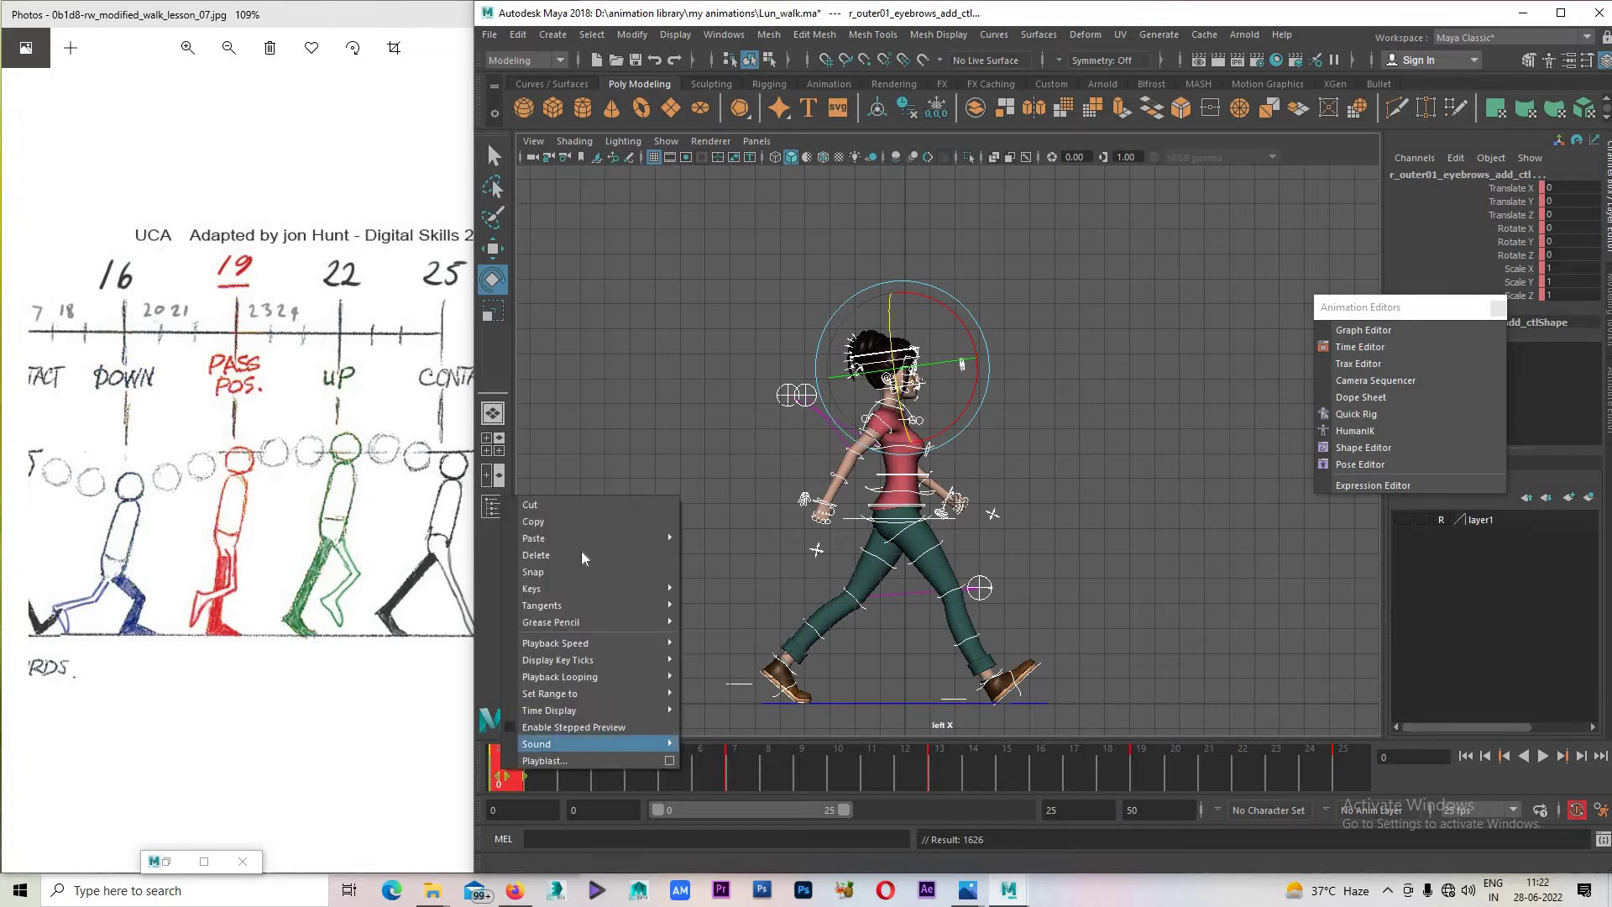
left_click(579, 522)
left_click(1600, 755)
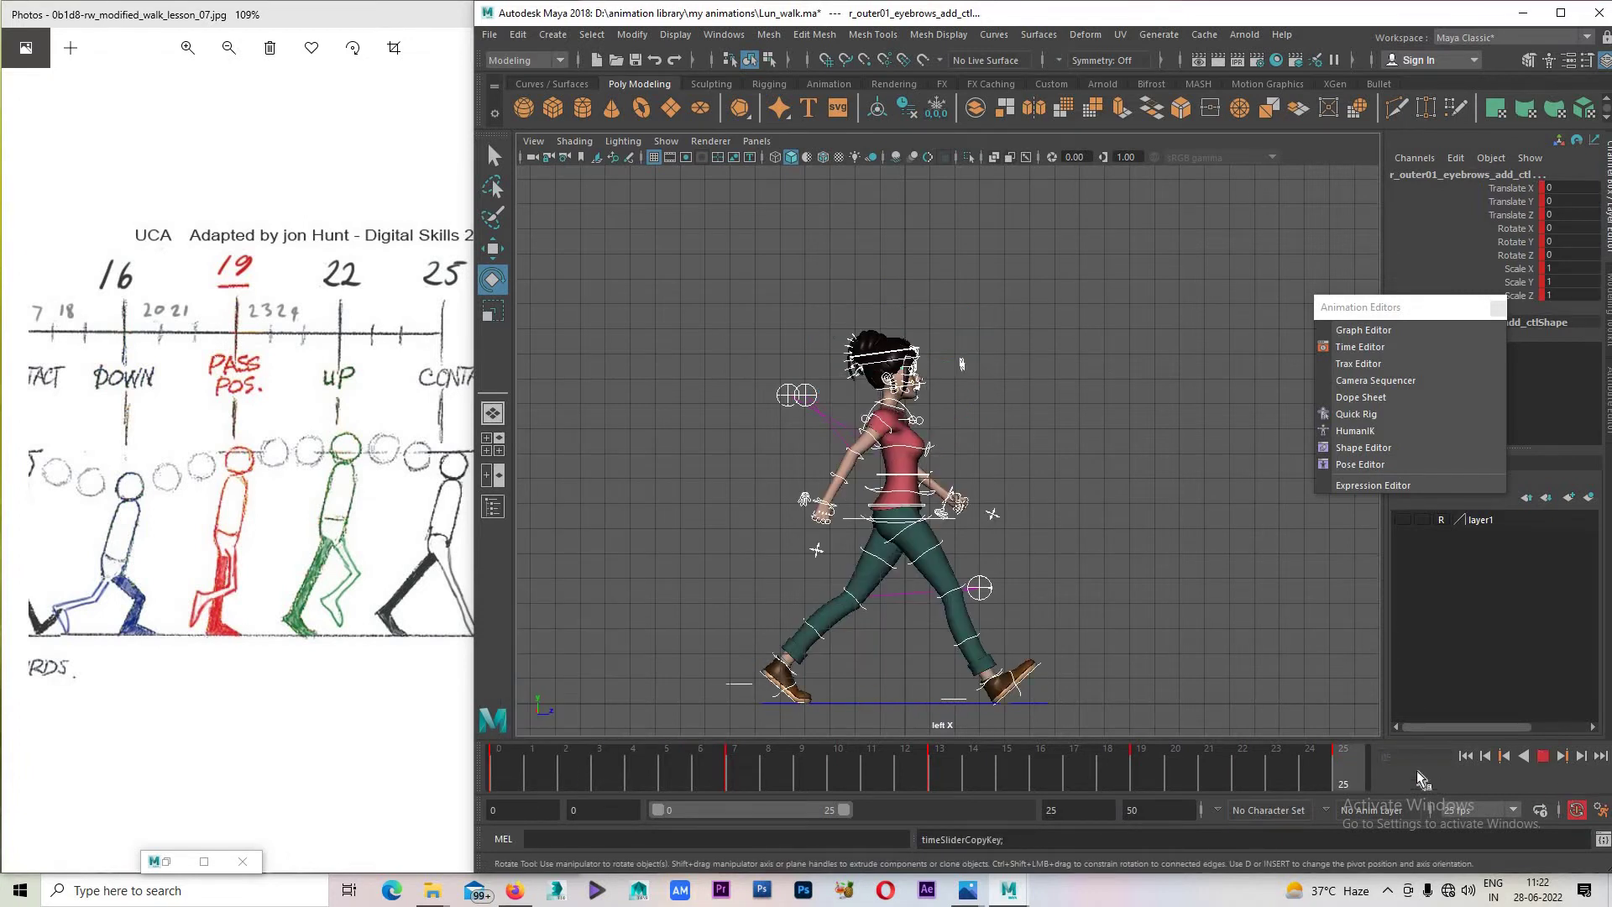
right_click(1346, 762)
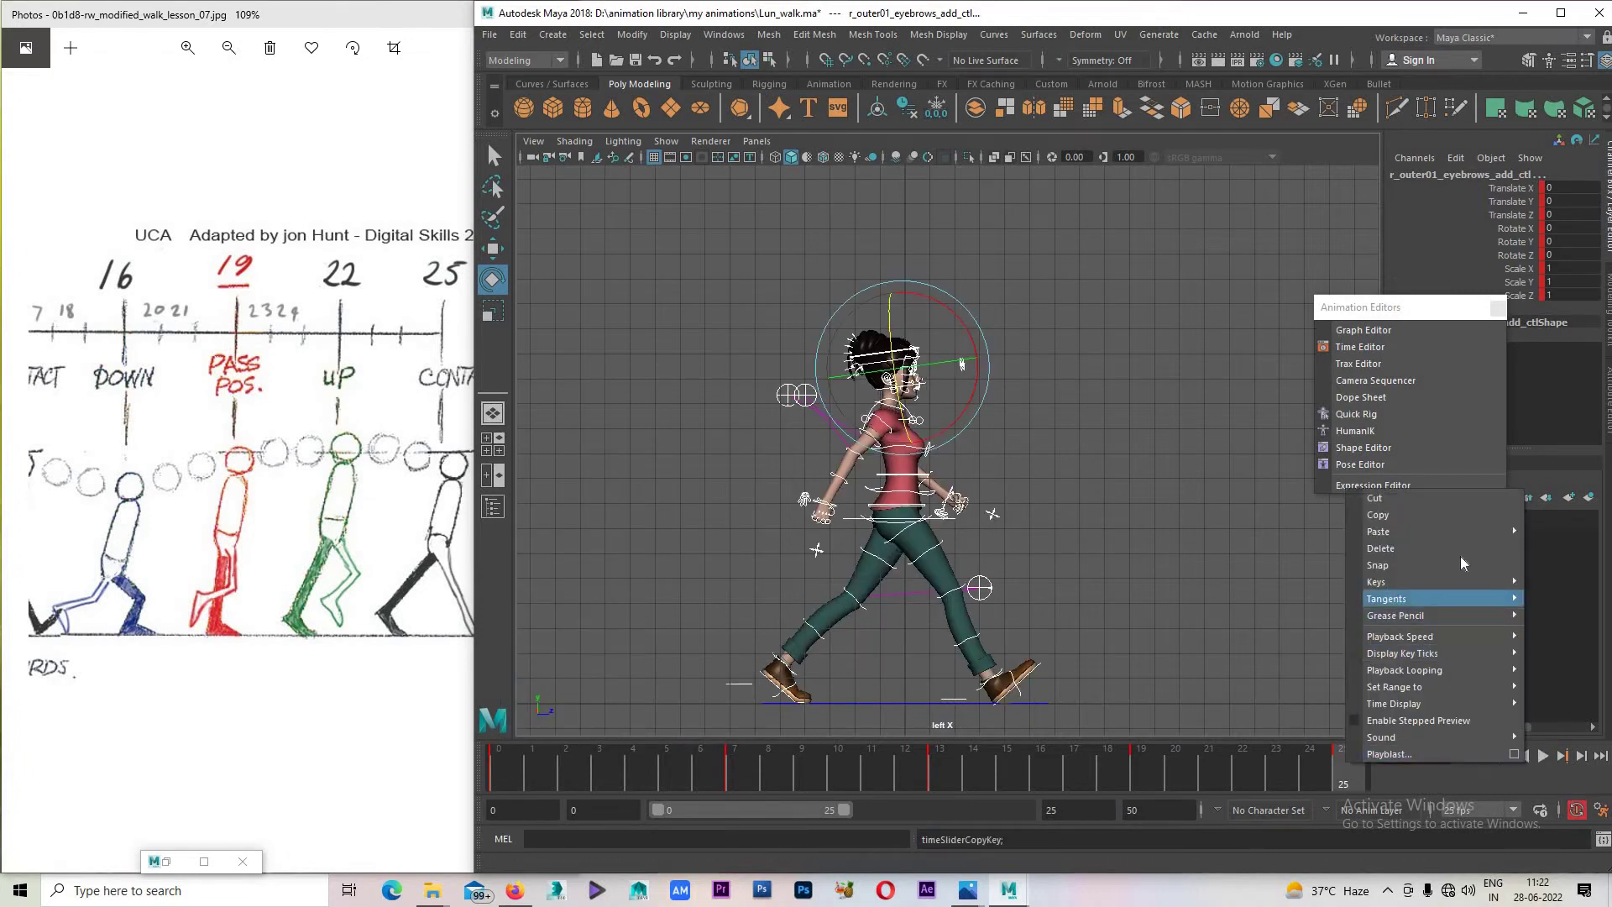
mouse_move(1398, 531)
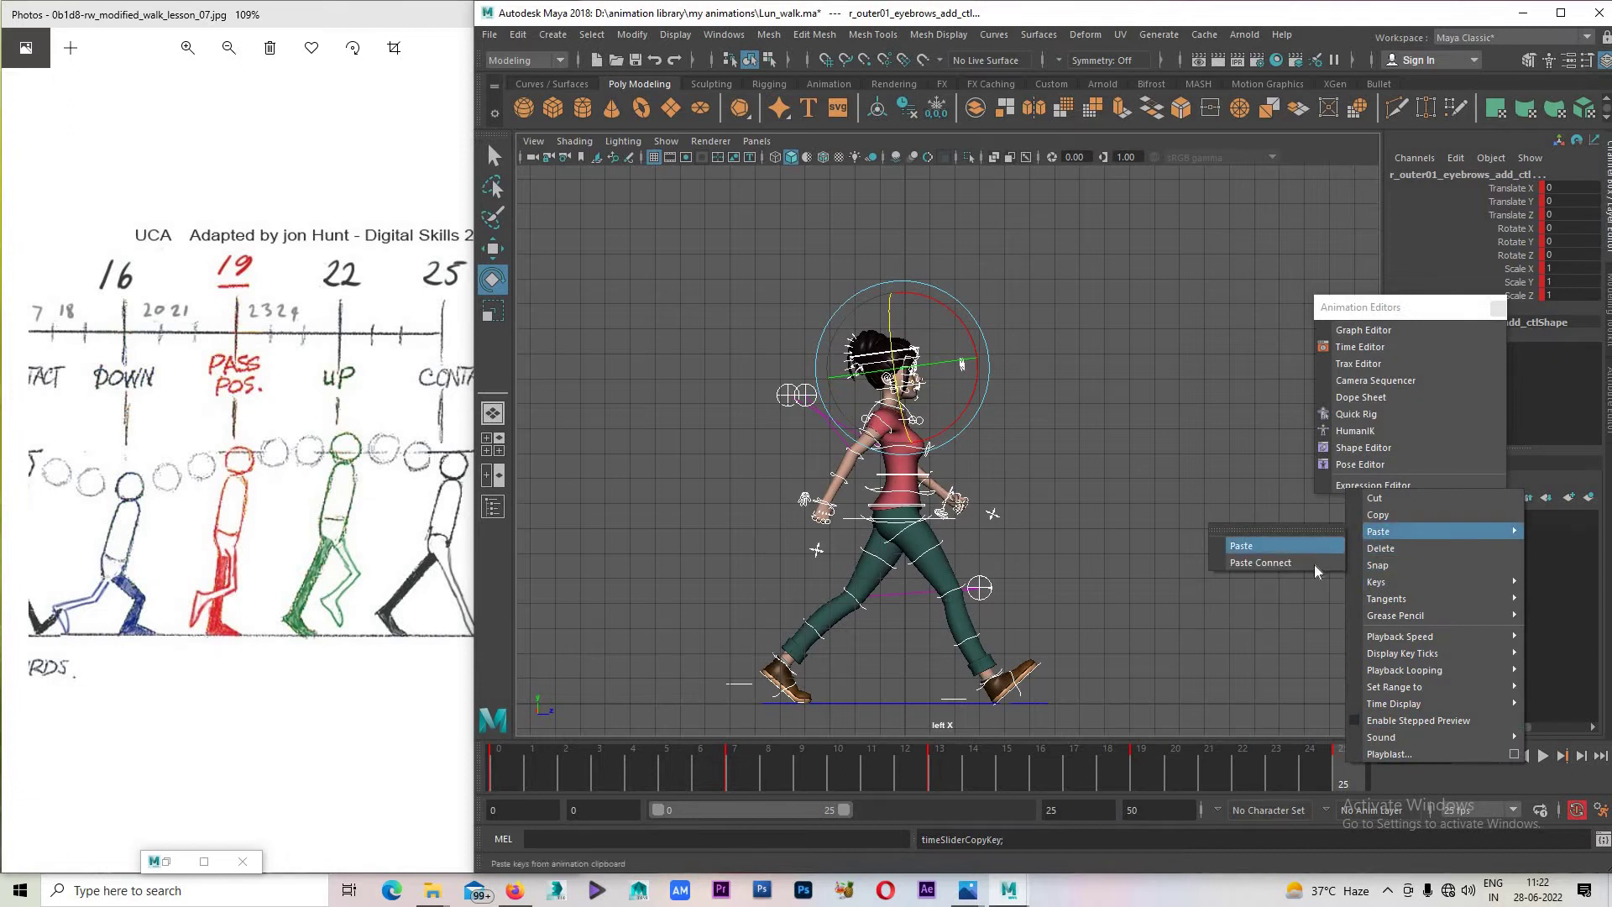
left_click(1284, 545)
left_click(1178, 554)
Maximize the perspective view, orbit around the character, and play back the walk cycle.
key("space")
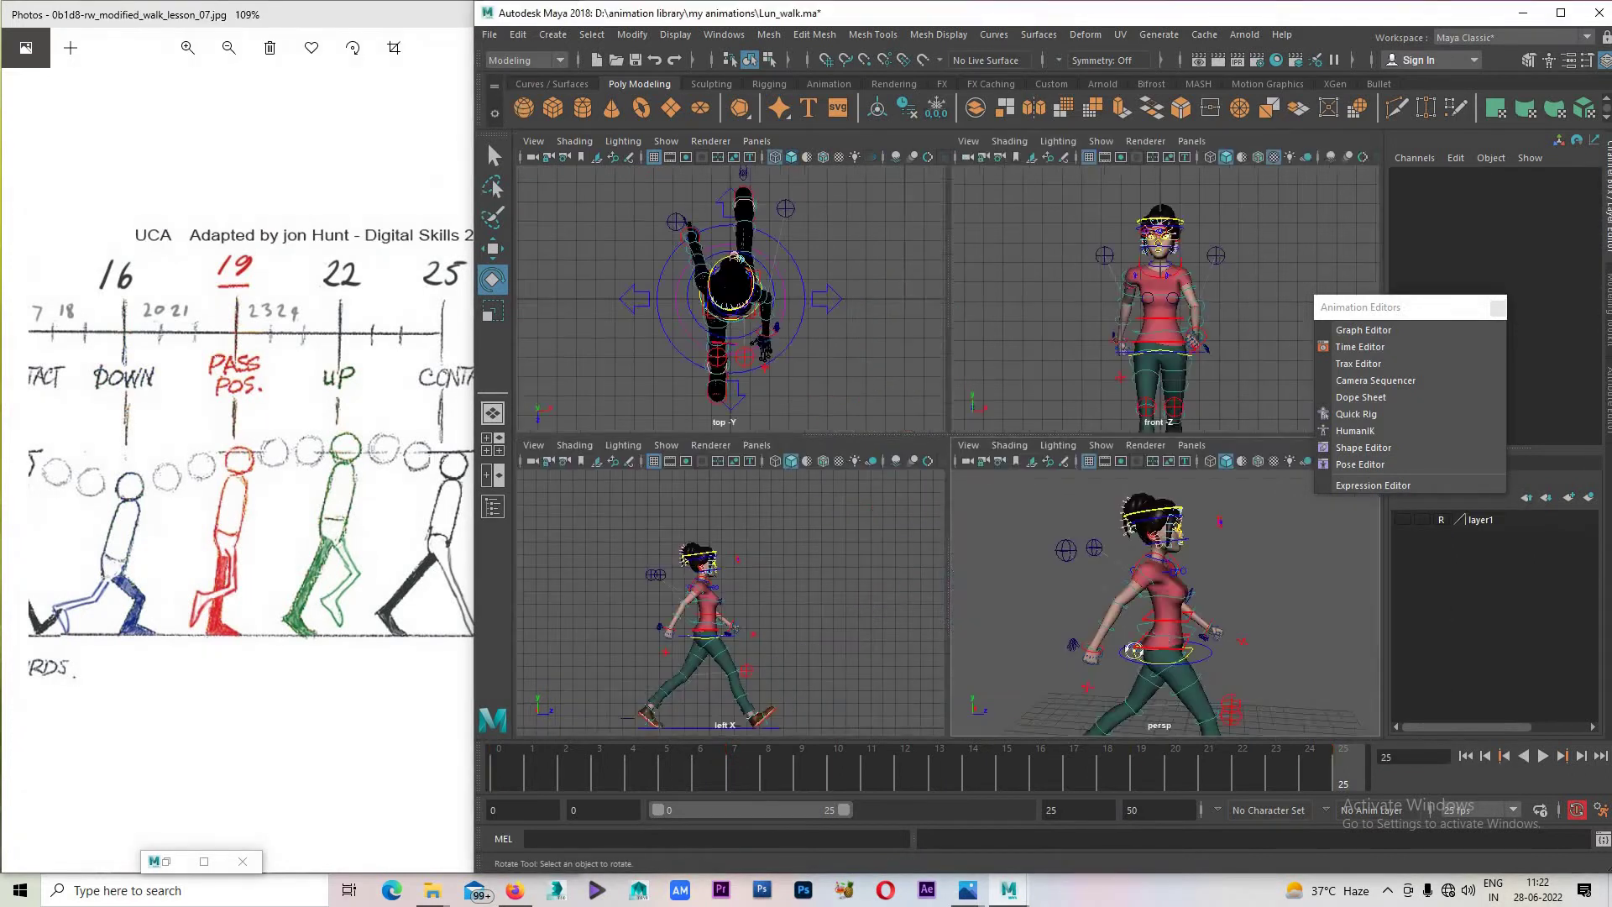
key("space")
left_click_drag(1091, 605, 1042, 664, "alt")
scroll(1043, 663, "down", 3)
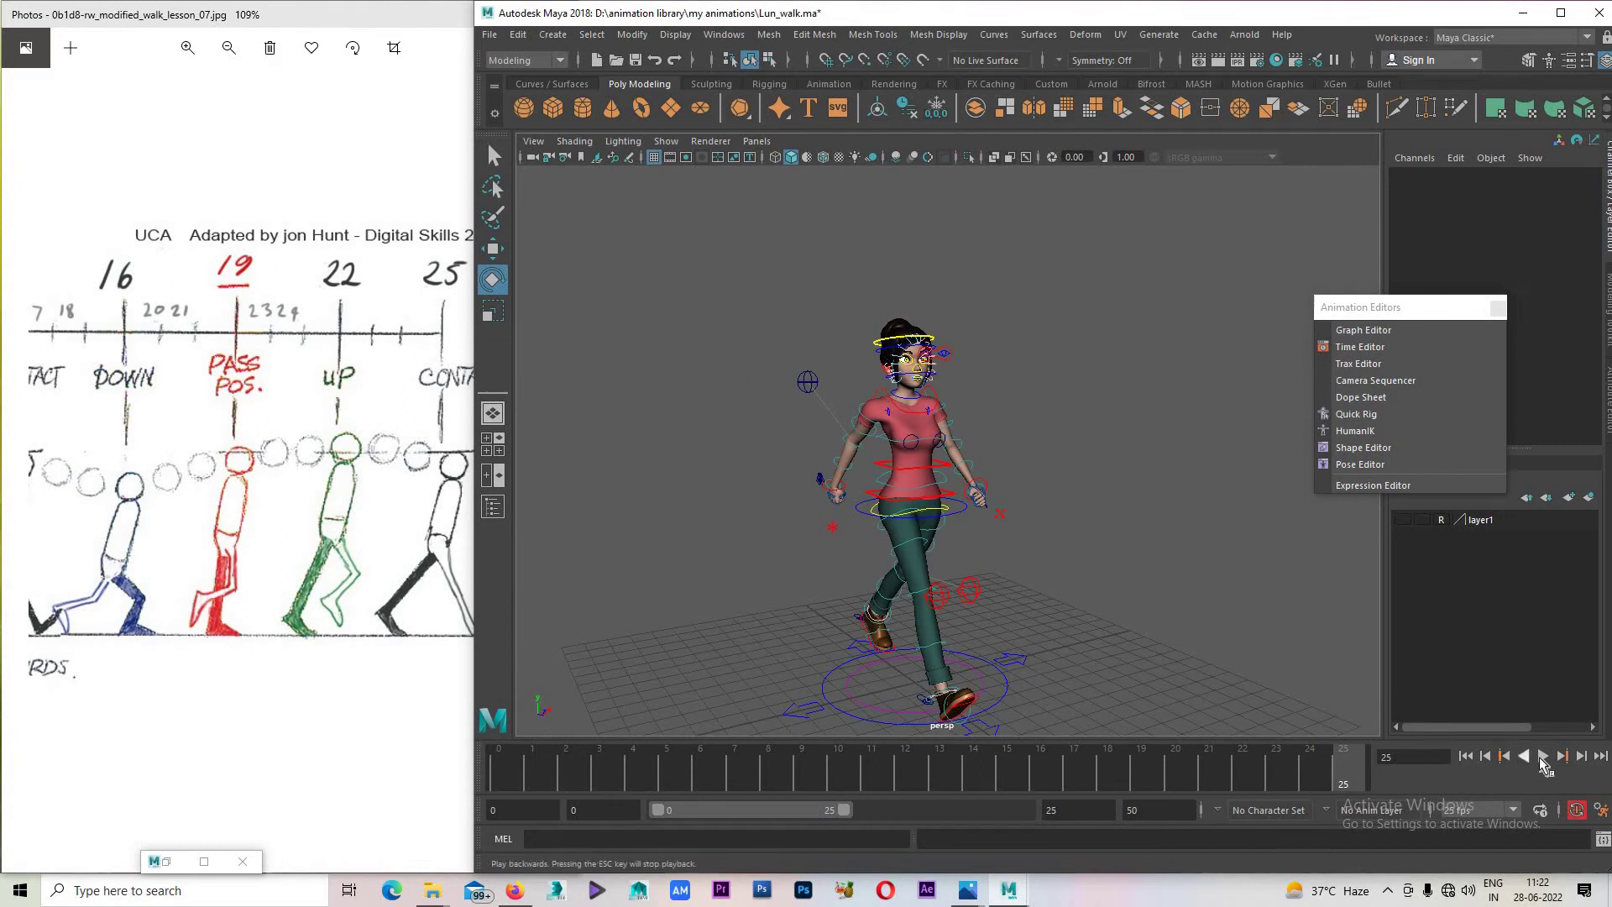
left_click(1541, 759)
left_click(1541, 758)
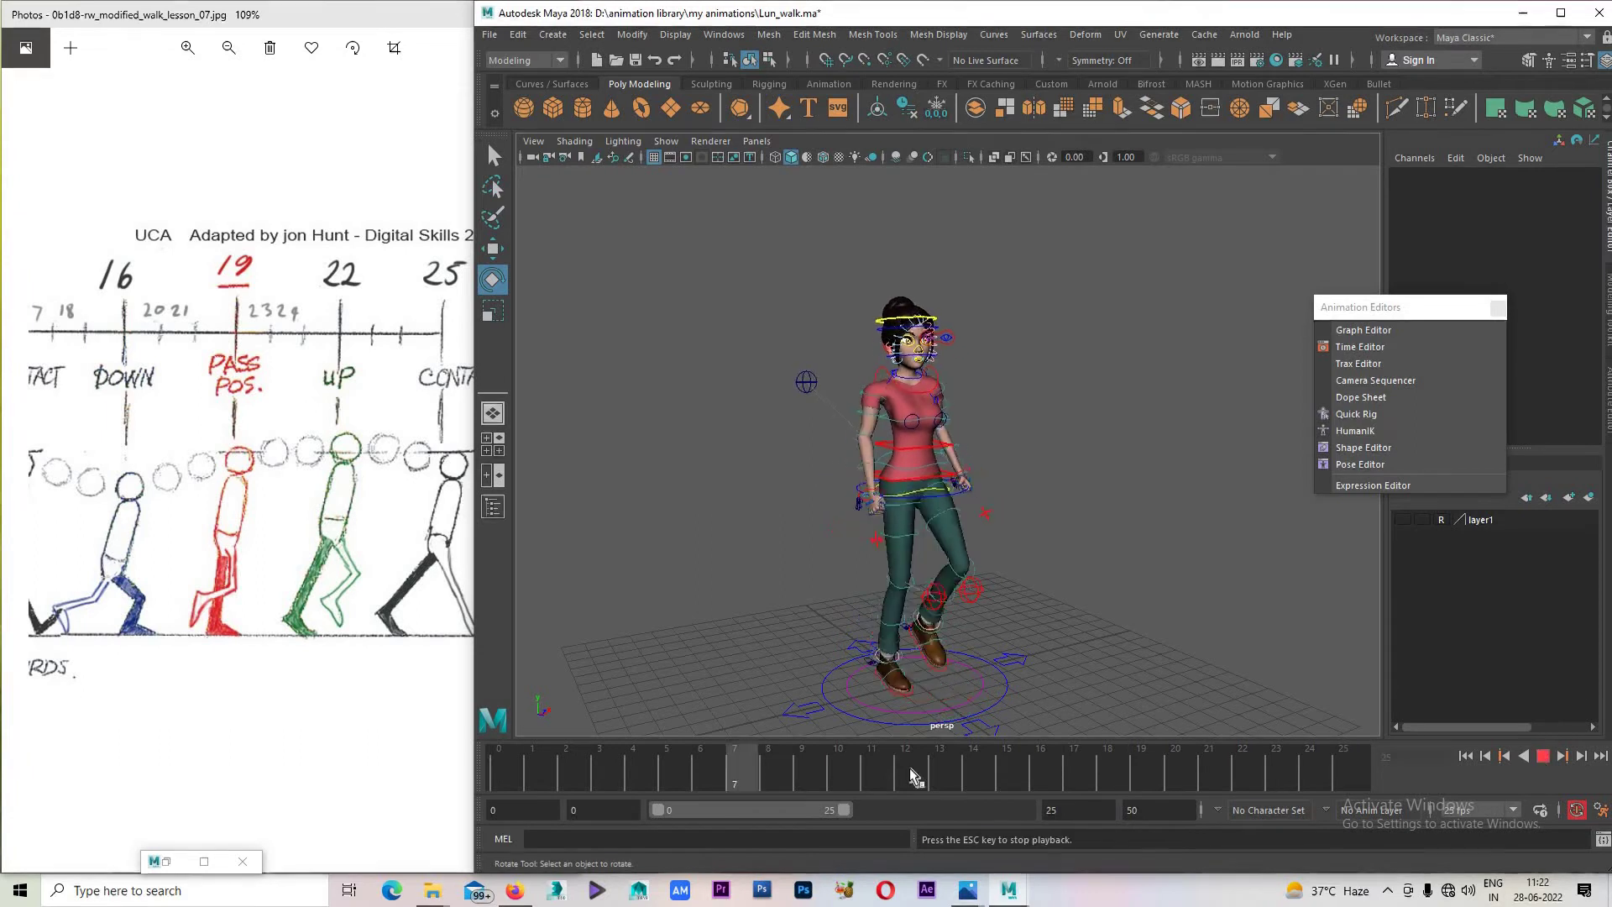
key("Escape")
View the character from the side, select the rig controls, and replay the walk from frame 7.
mouse_move(760, 684)
left_mouse_down("alt")
mouse_move(964, 666)
mouse_move(772, 703)
left_mouse_up("alt")
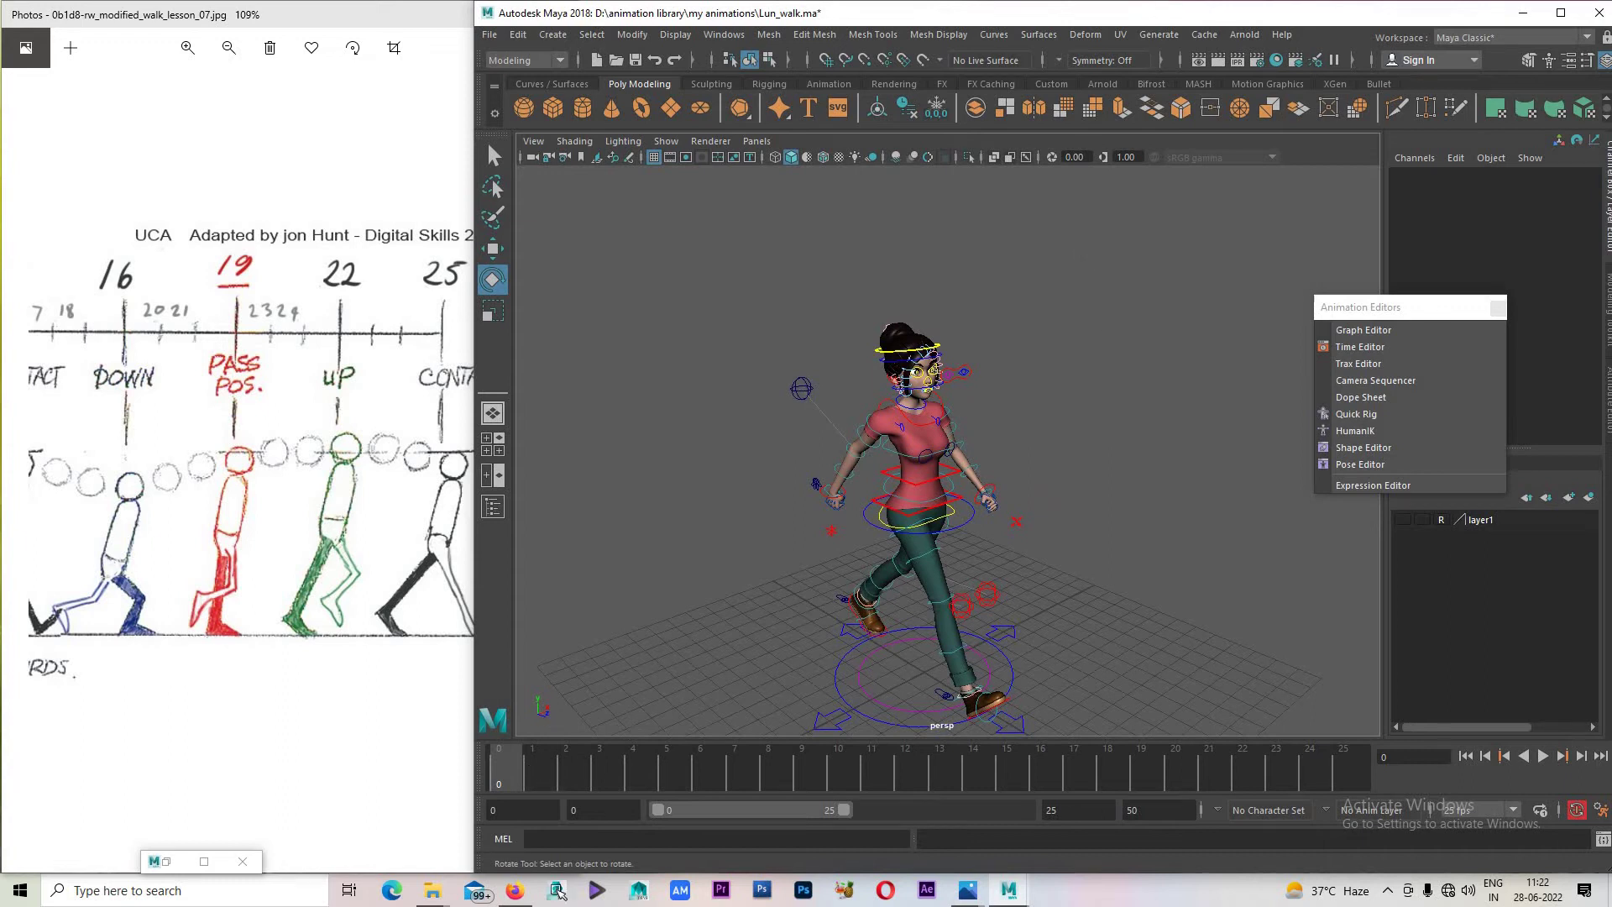
left_click(882, 677)
left_click_drag(805, 722, 814, 711)
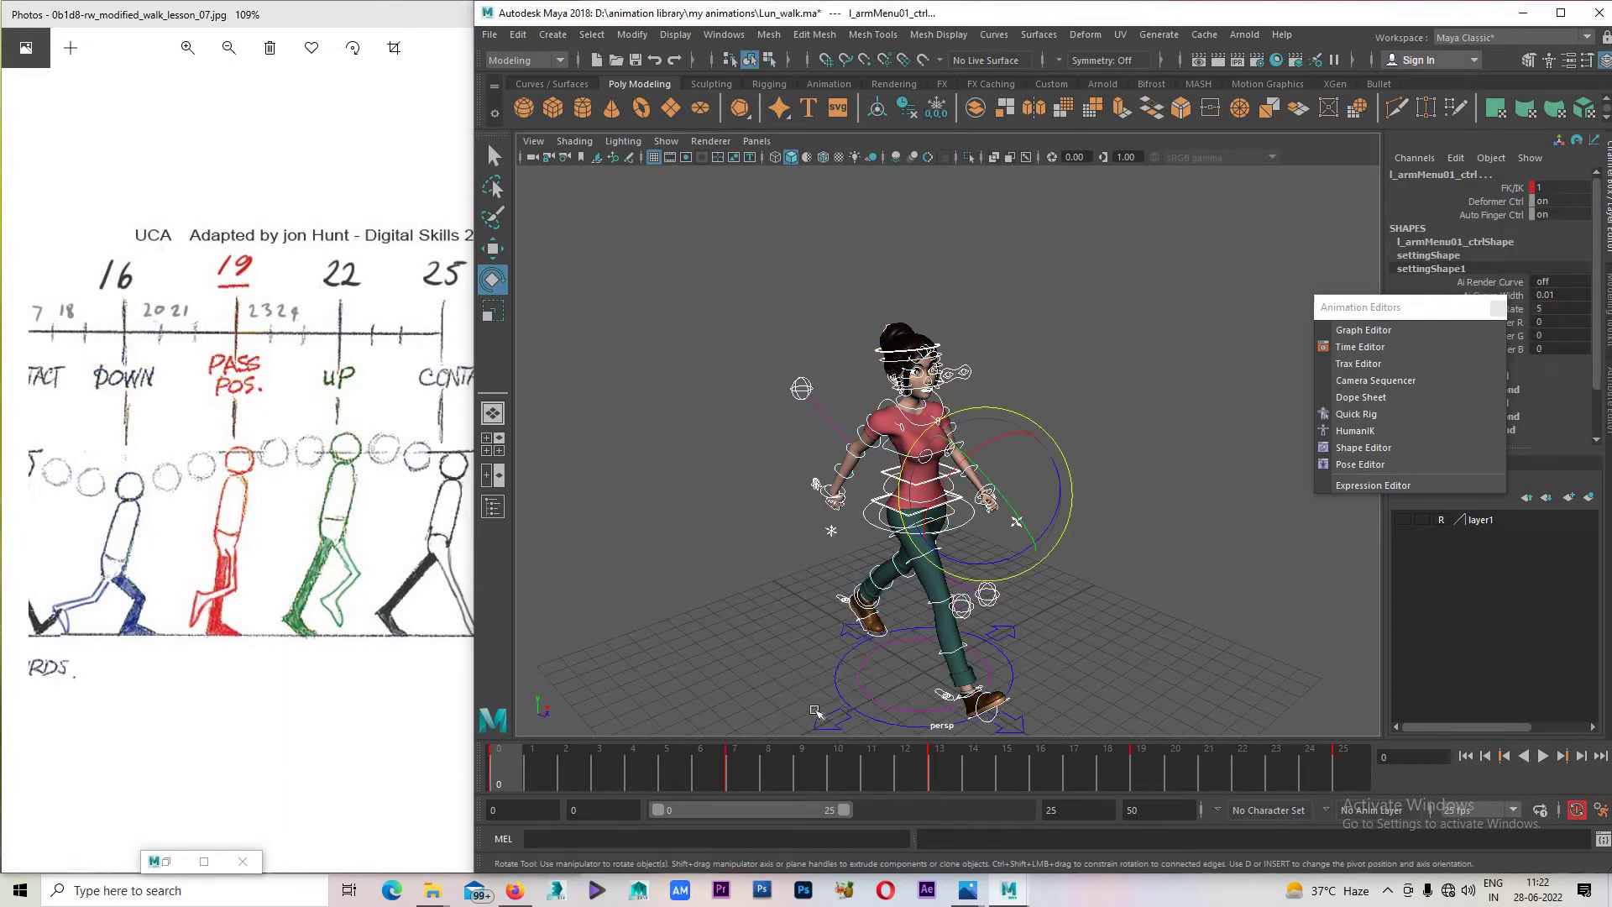
key("period")
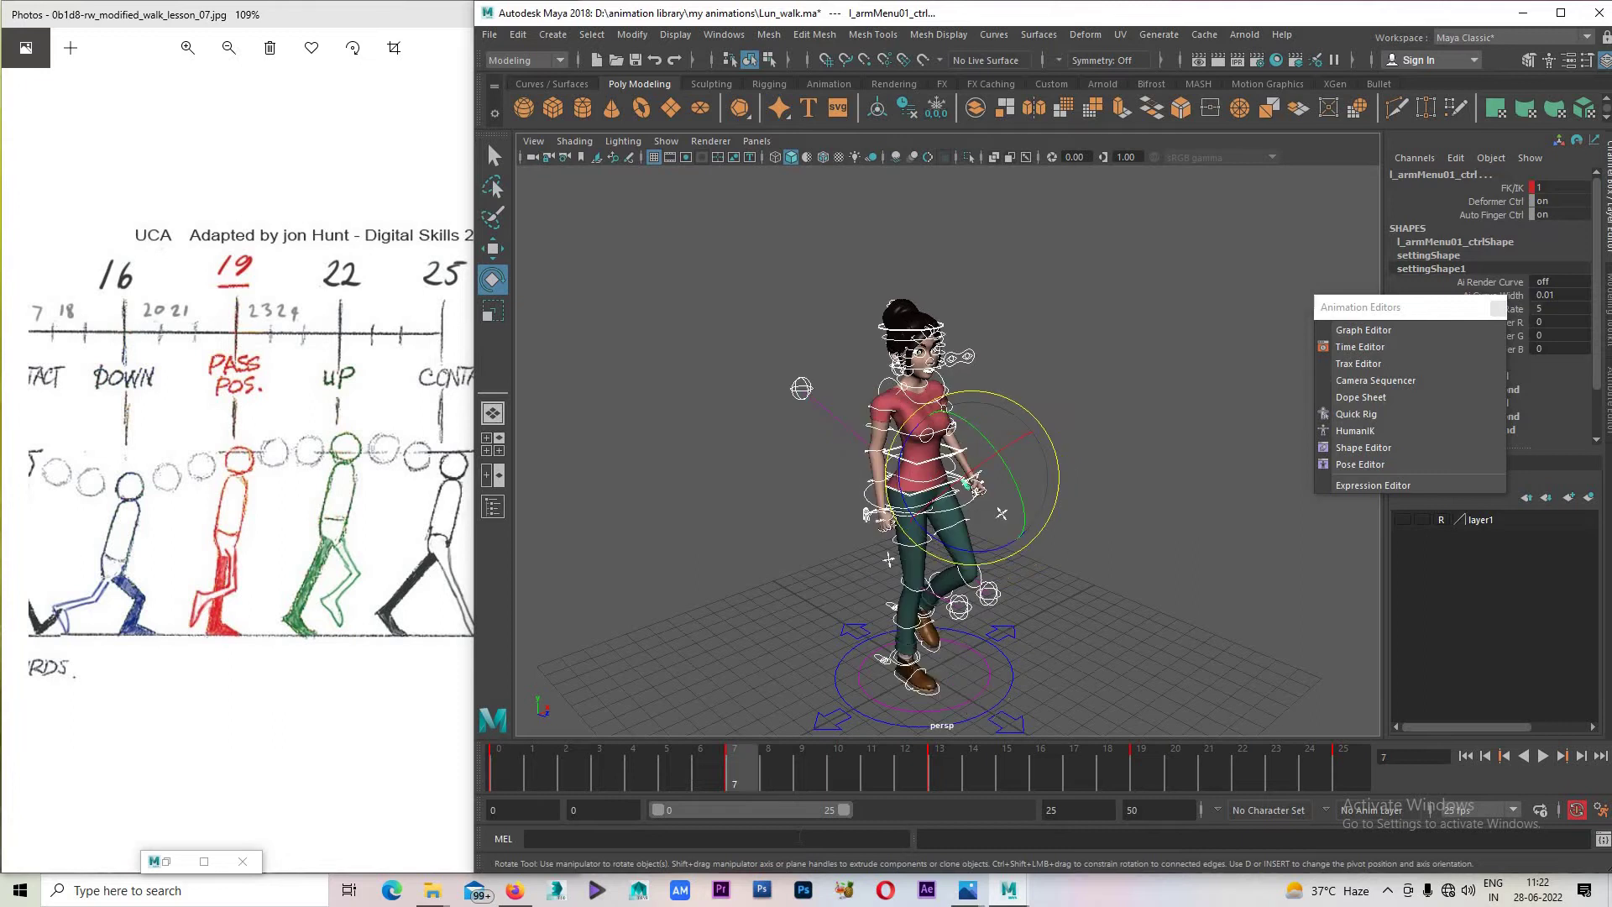
key("alt+v")
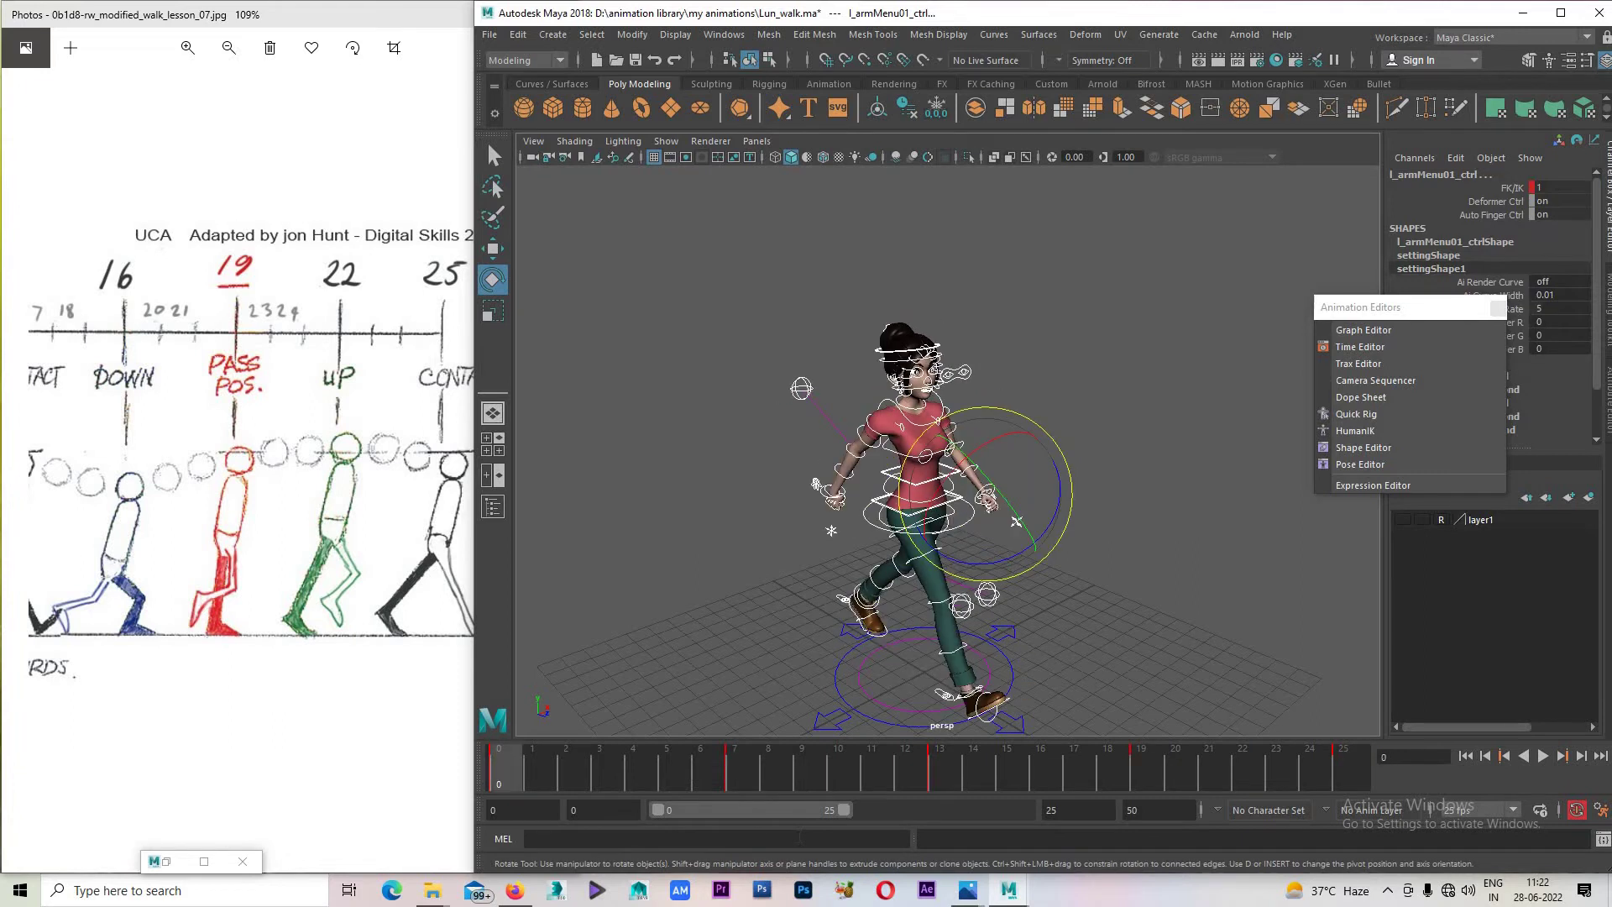
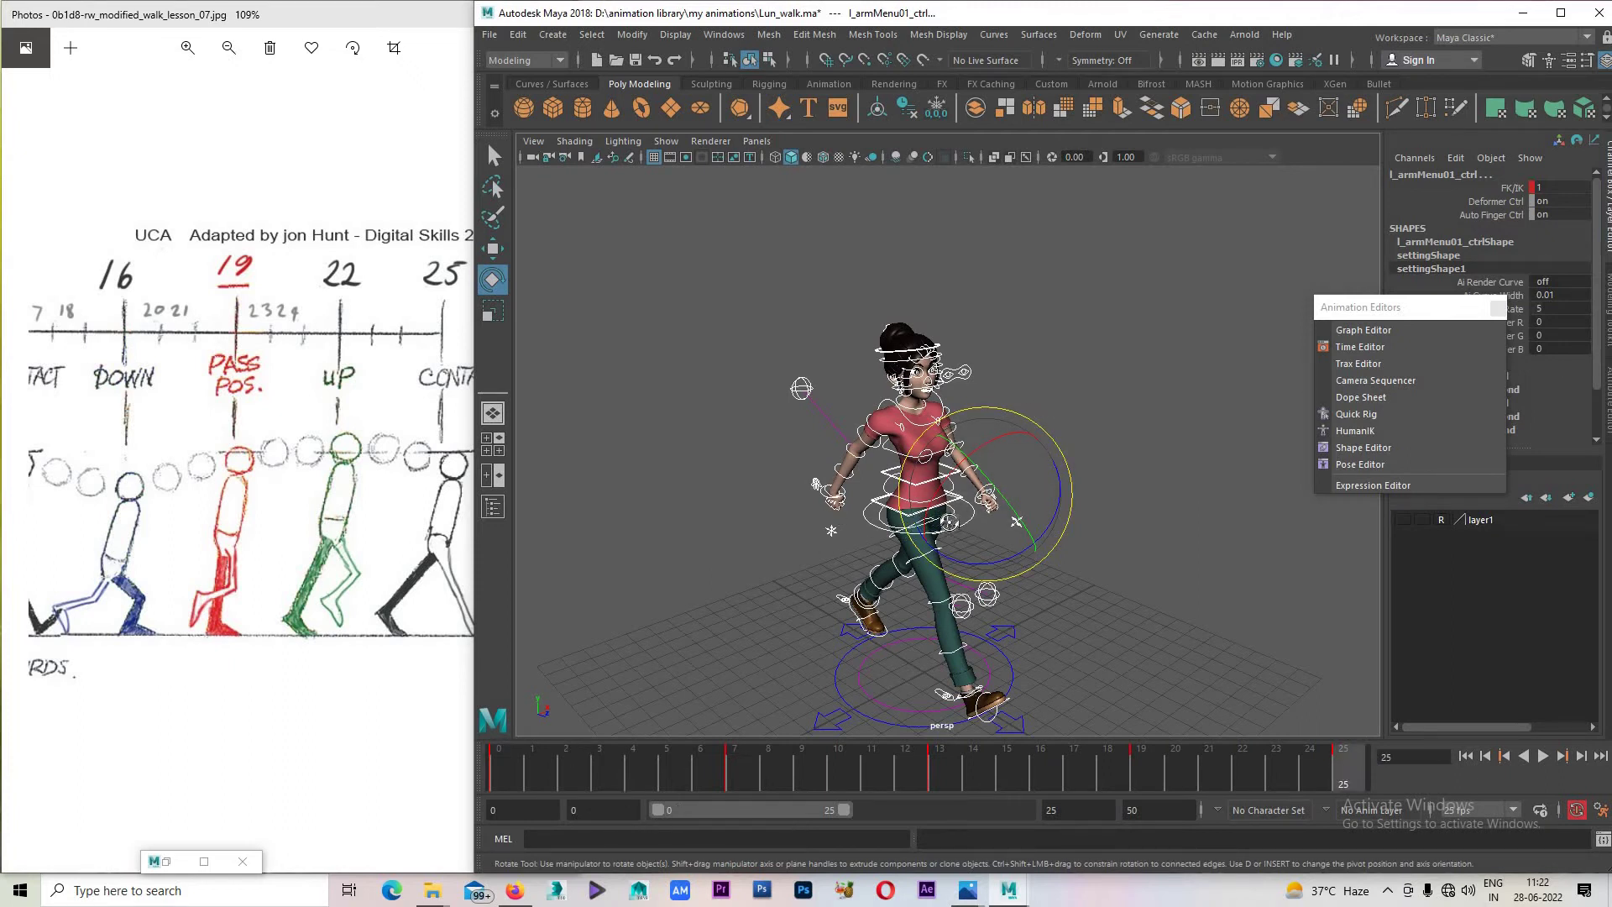
Stop playback and frame the whole character in a single front view.
key("alt+v")
key("space")
key("space")
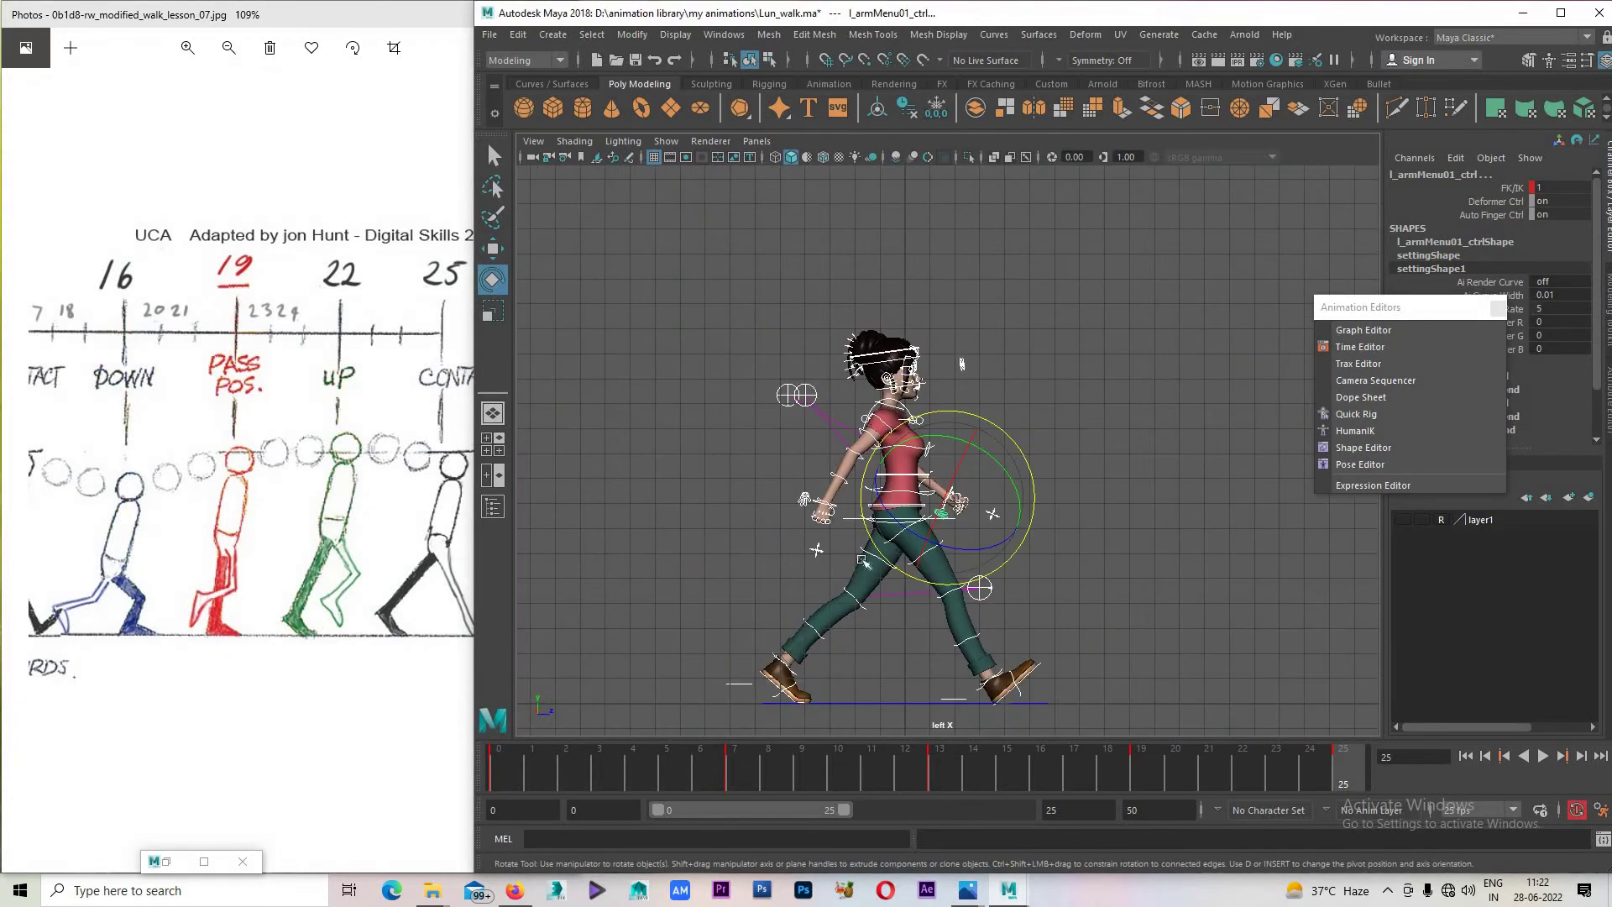
left_click(862, 561)
left_click_drag(847, 395, 843, 370)
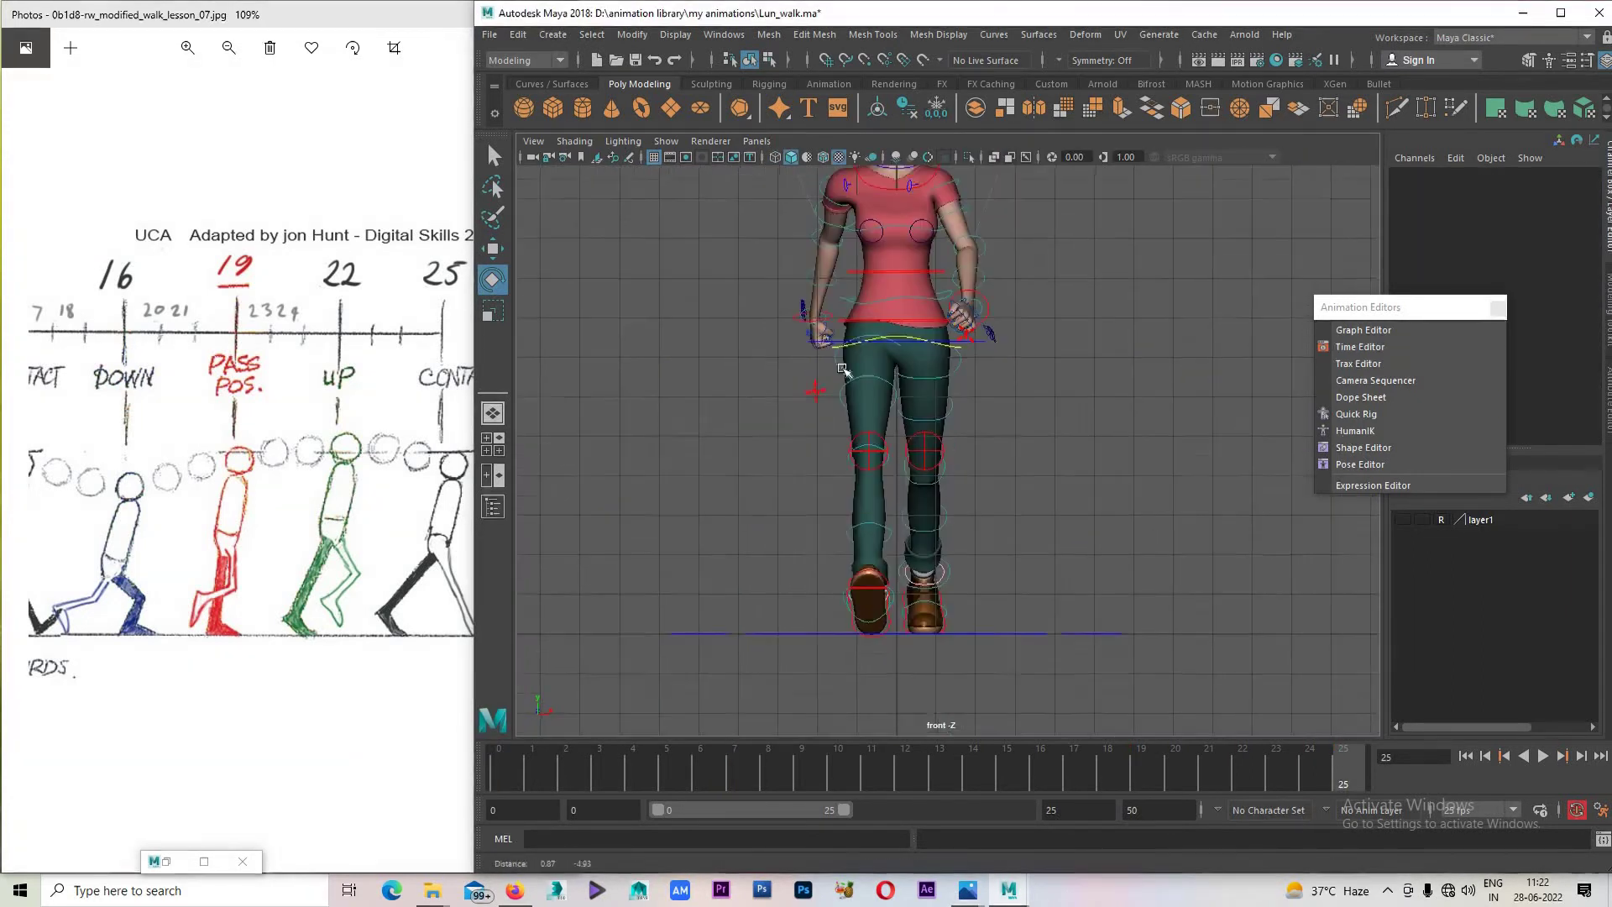
key("a")
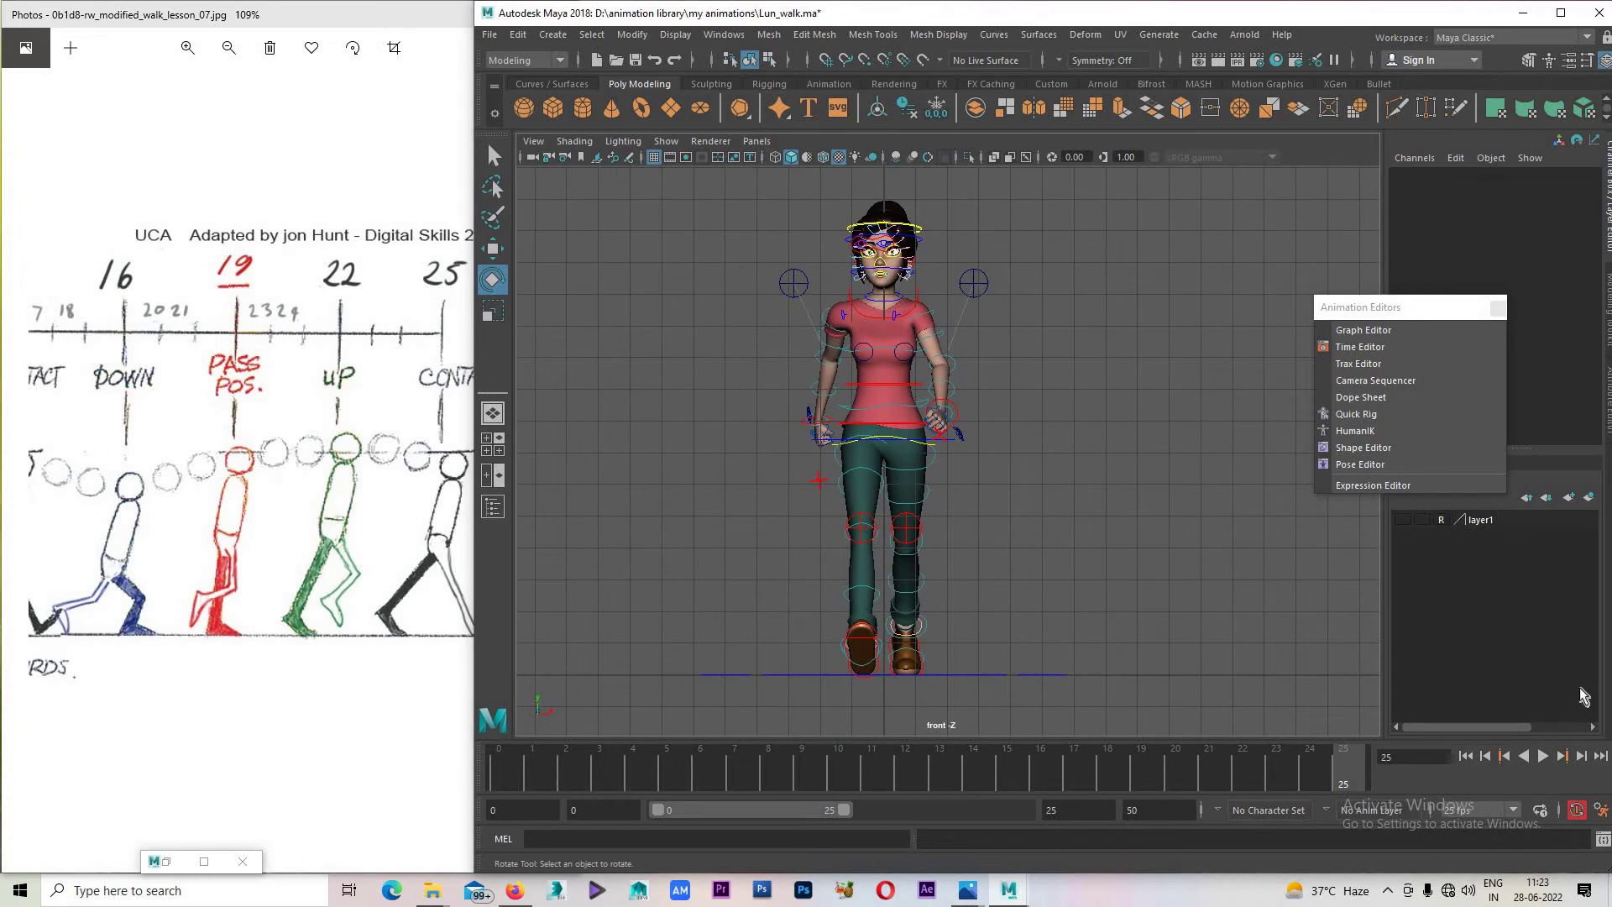
Play the walk from the first frame, then select the left wrist IK control and replay.
left_click(1544, 756)
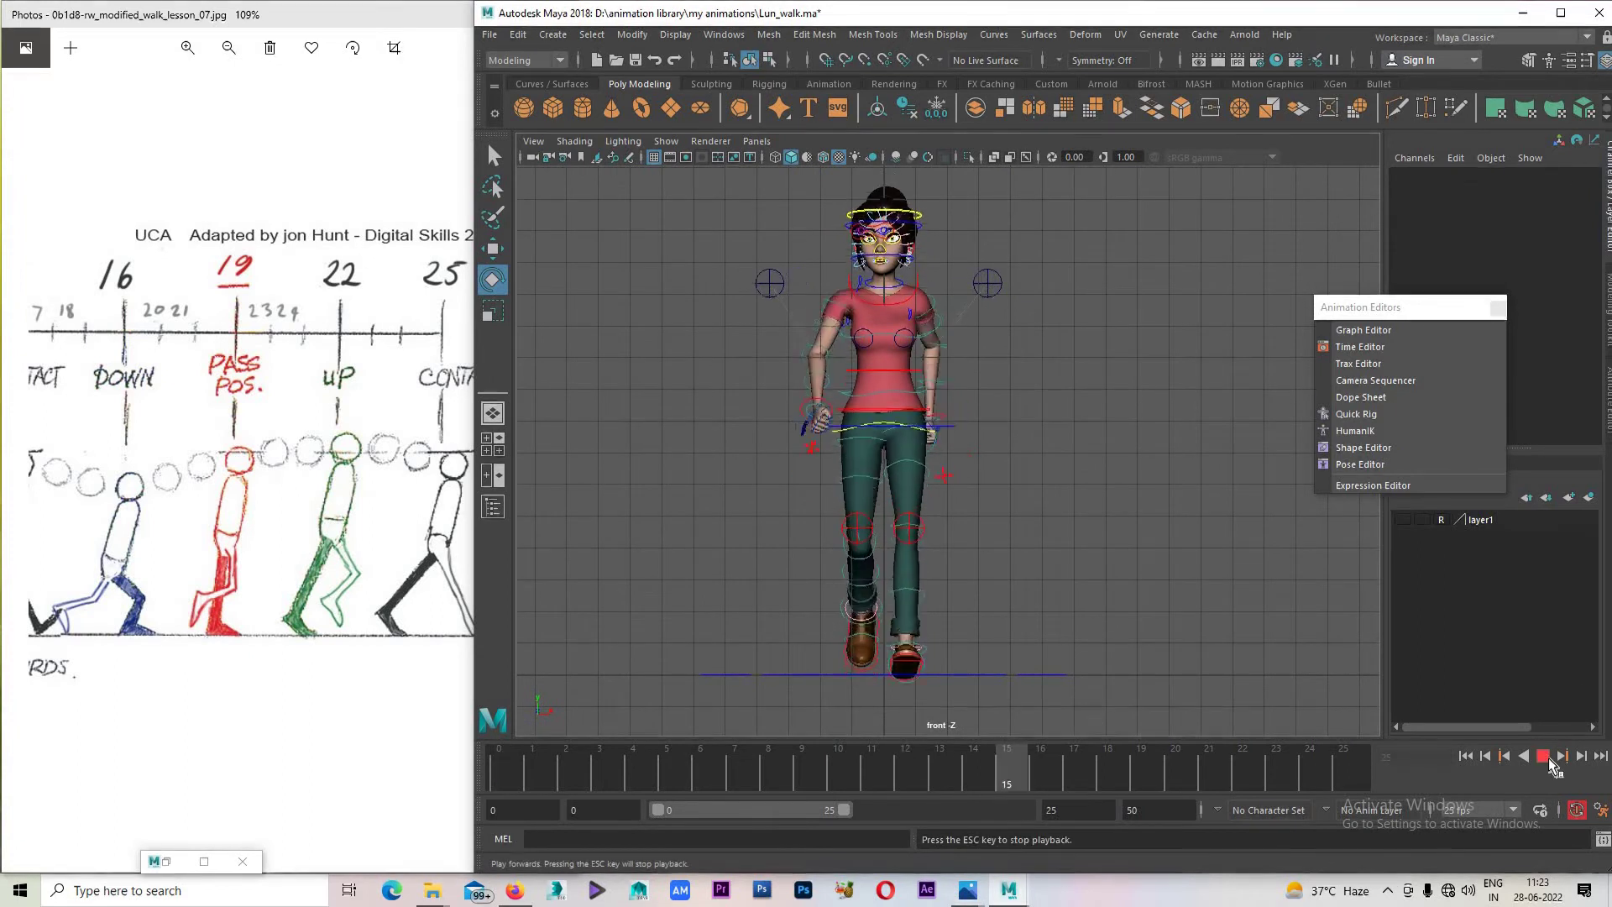
left_click(1545, 756)
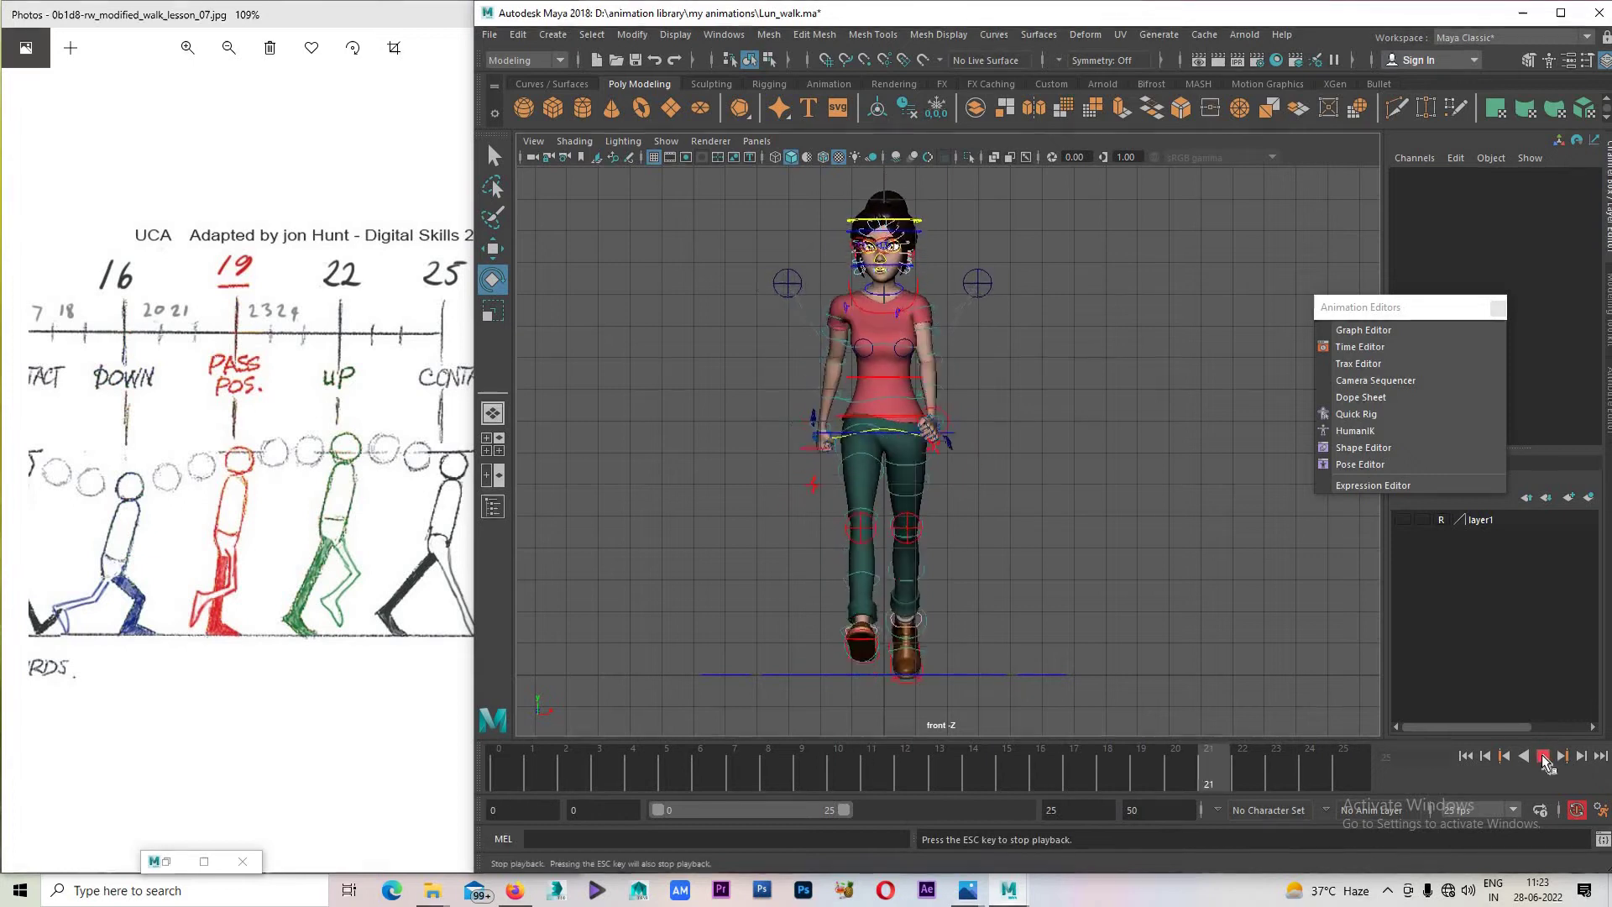
left_click_drag(619, 785, 767, 785)
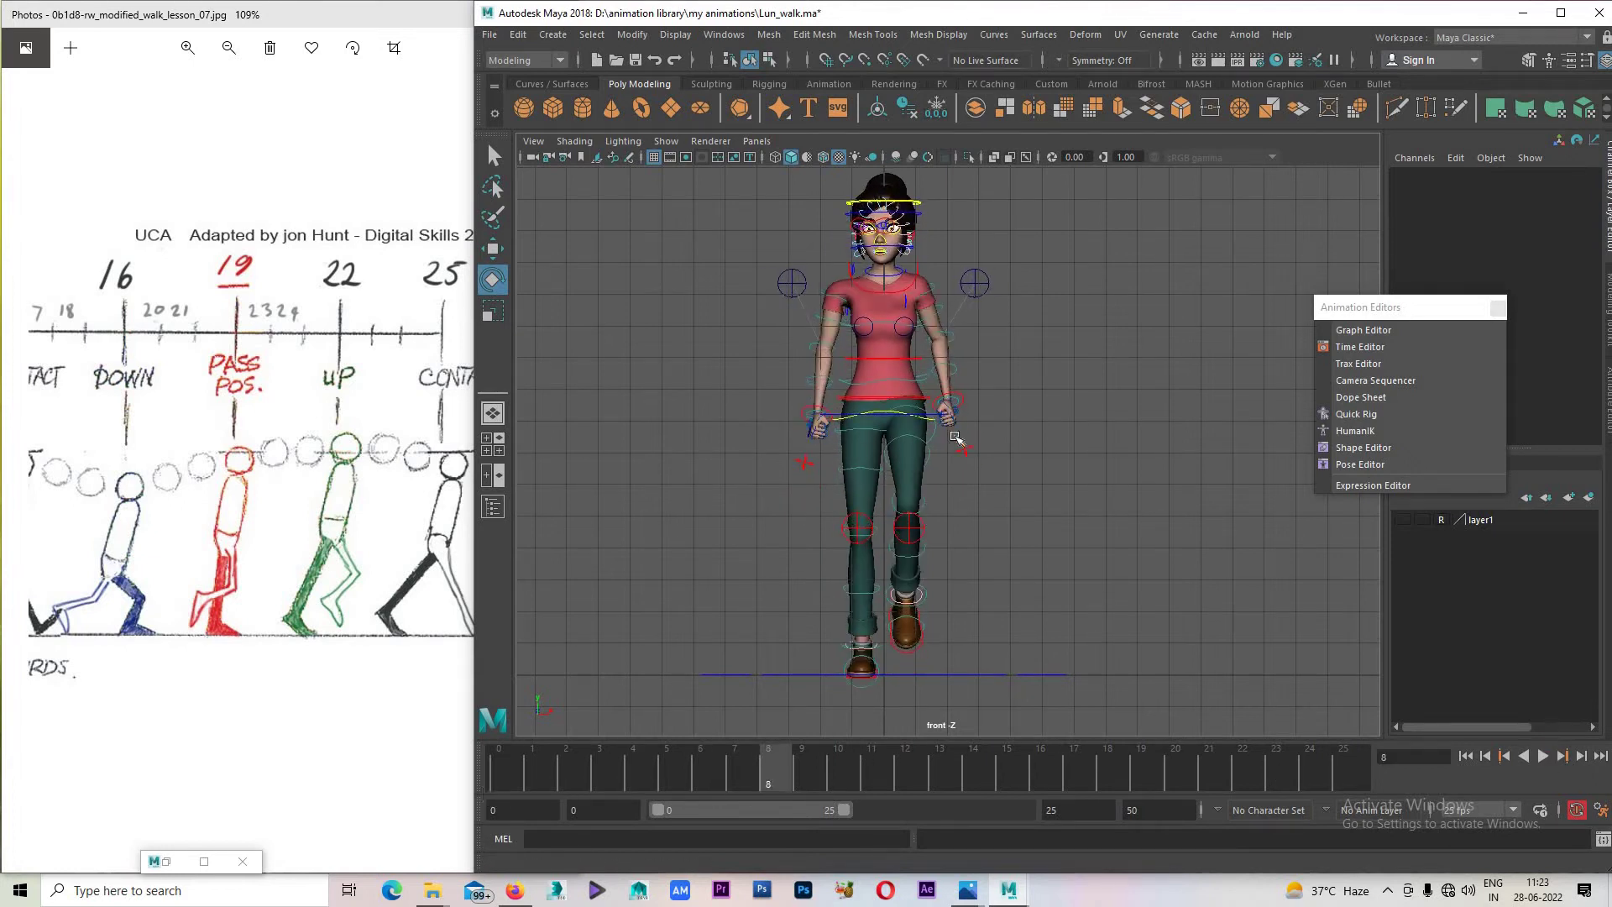
left_click(959, 396)
key("alt+v")
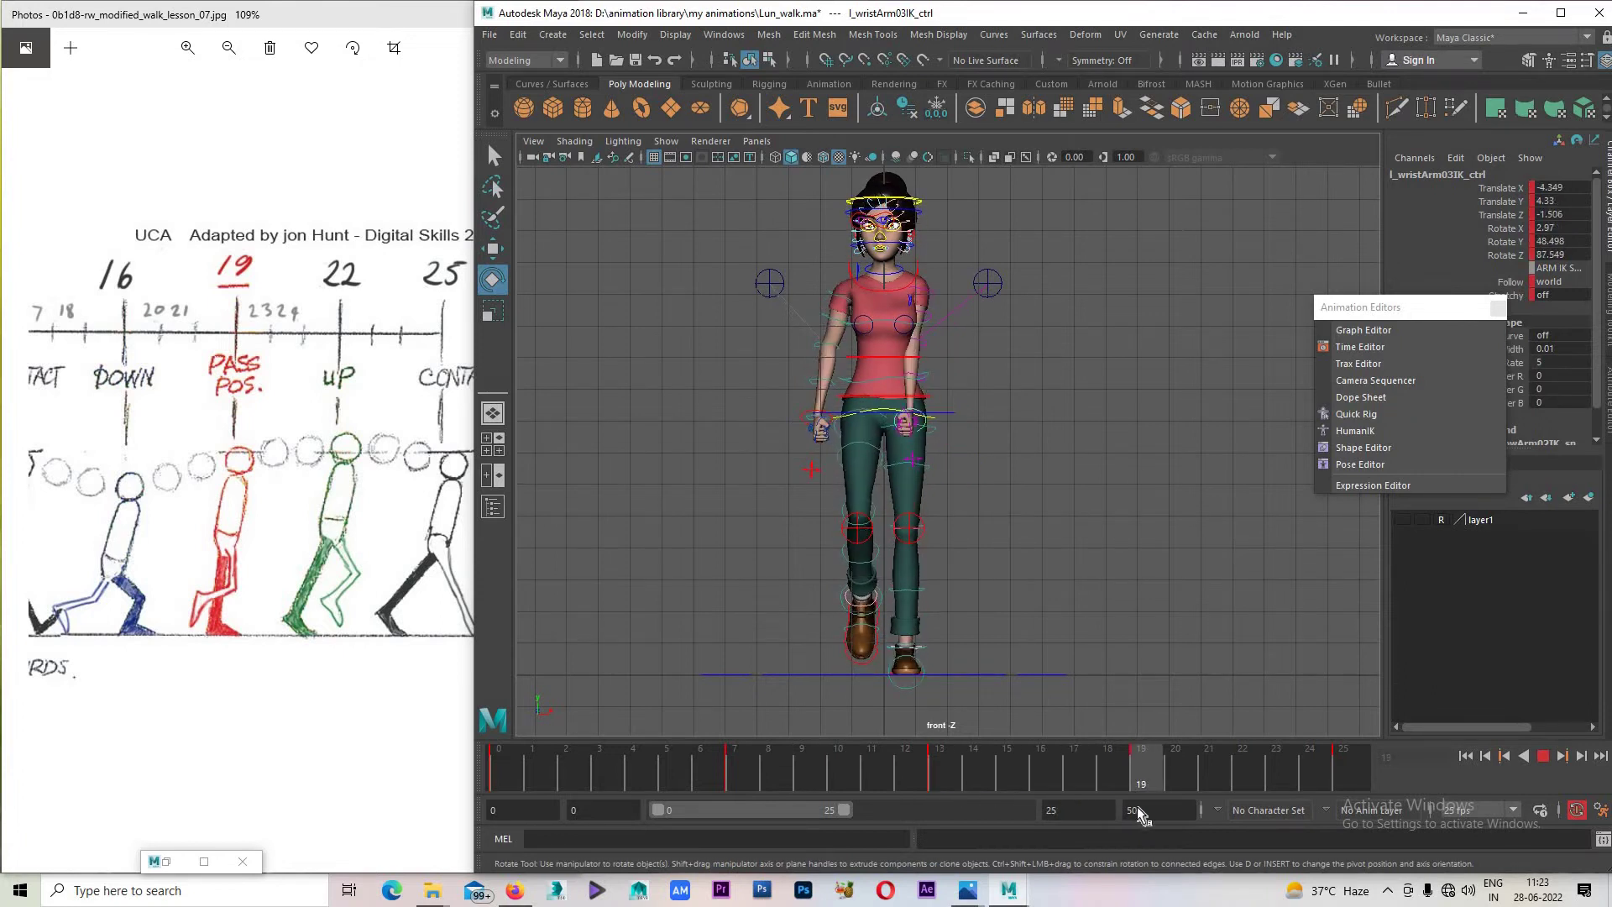
At frame 19, shift l_wristArm03IK_ctrl along X and lower it, then check playback.
key("alt+v")
key("w")
left_click_drag(997, 421, 1007, 423)
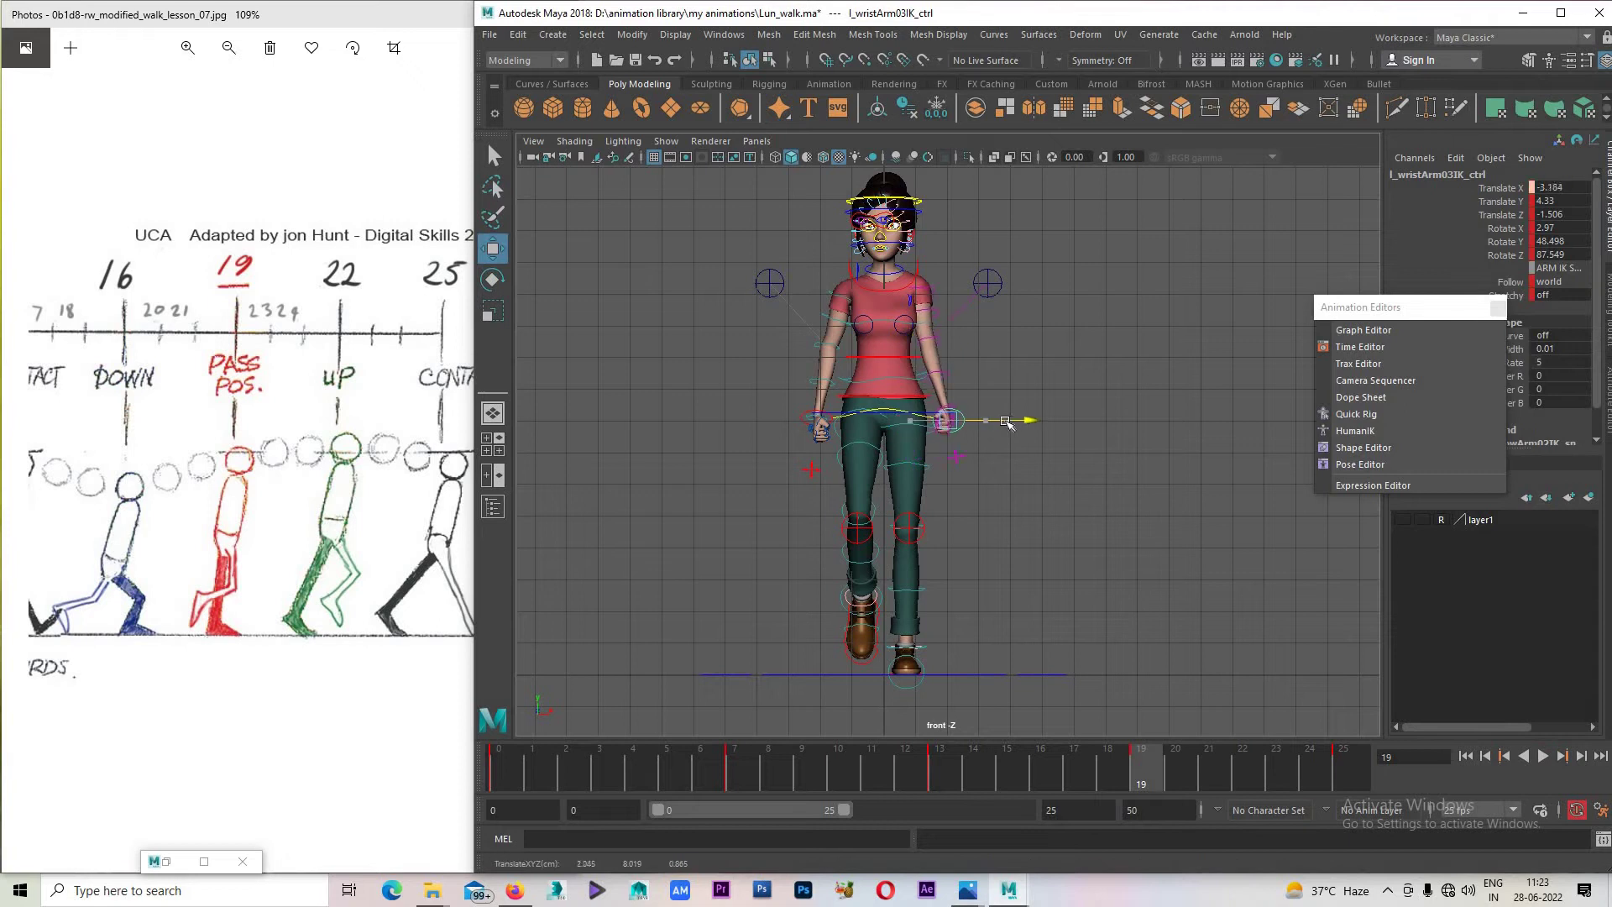
left_click_drag(942, 346, 982, 404)
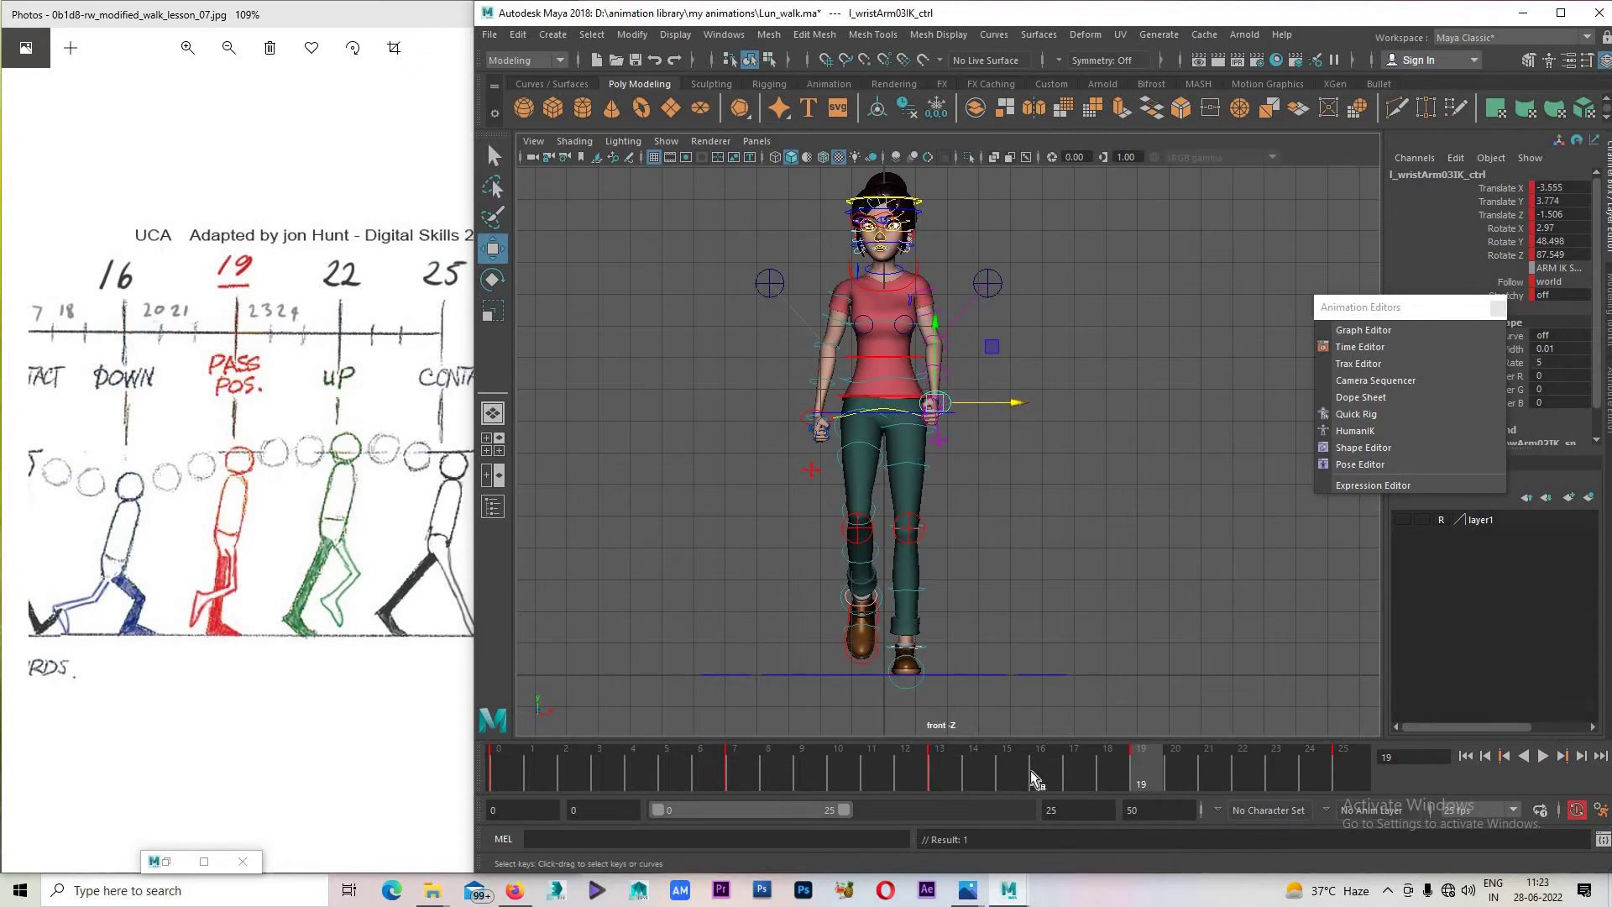
key("alt+v")
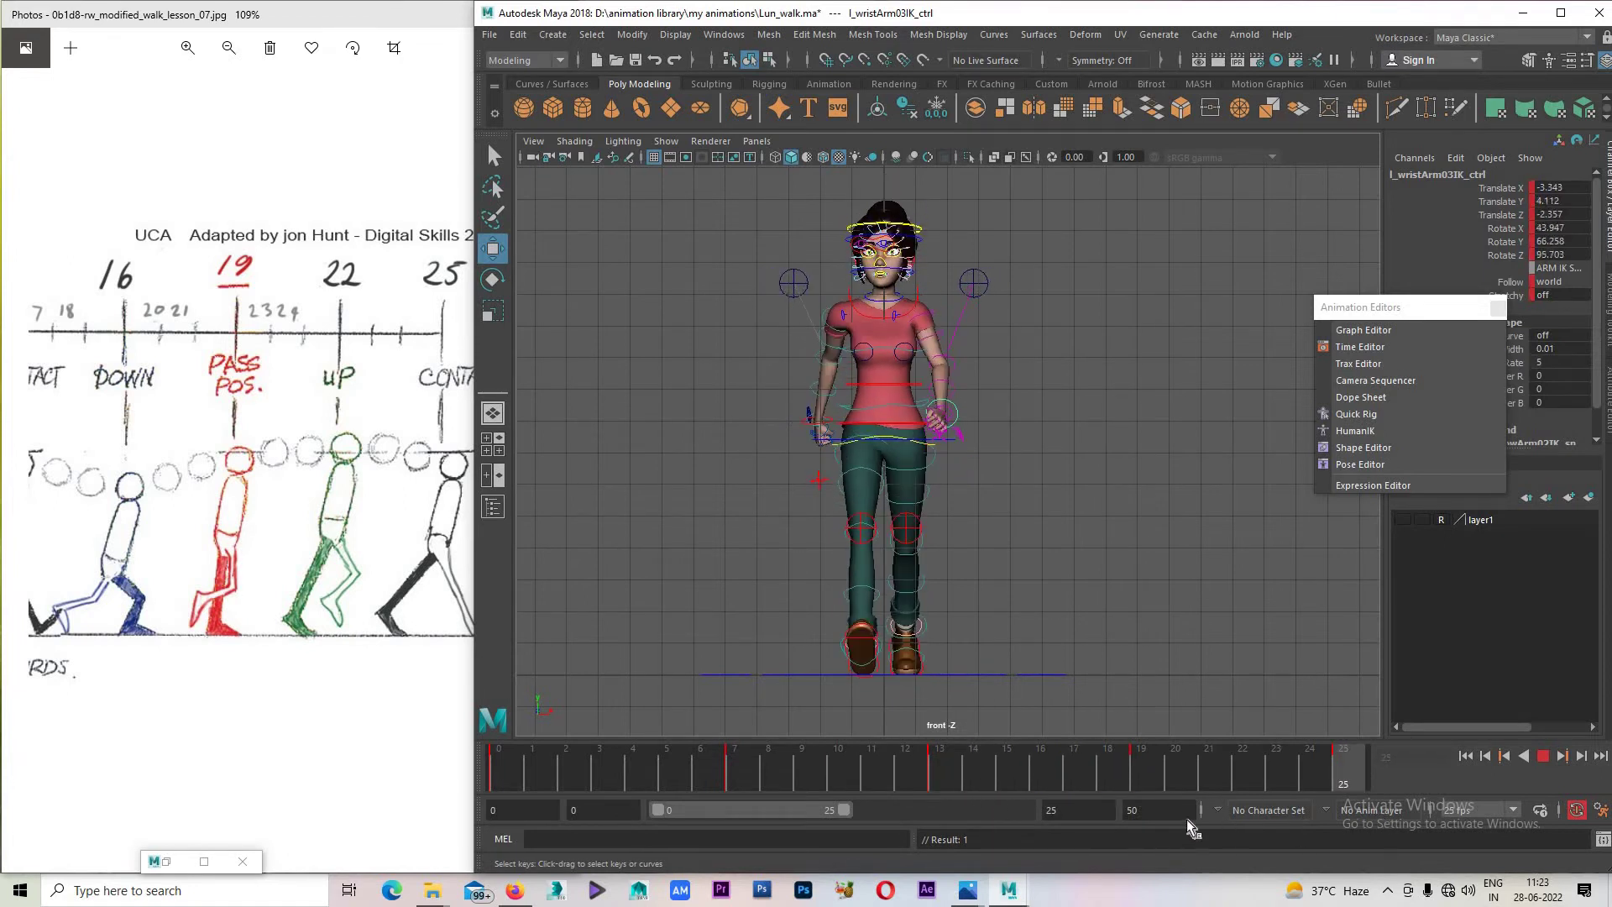
left_click(1110, 750)
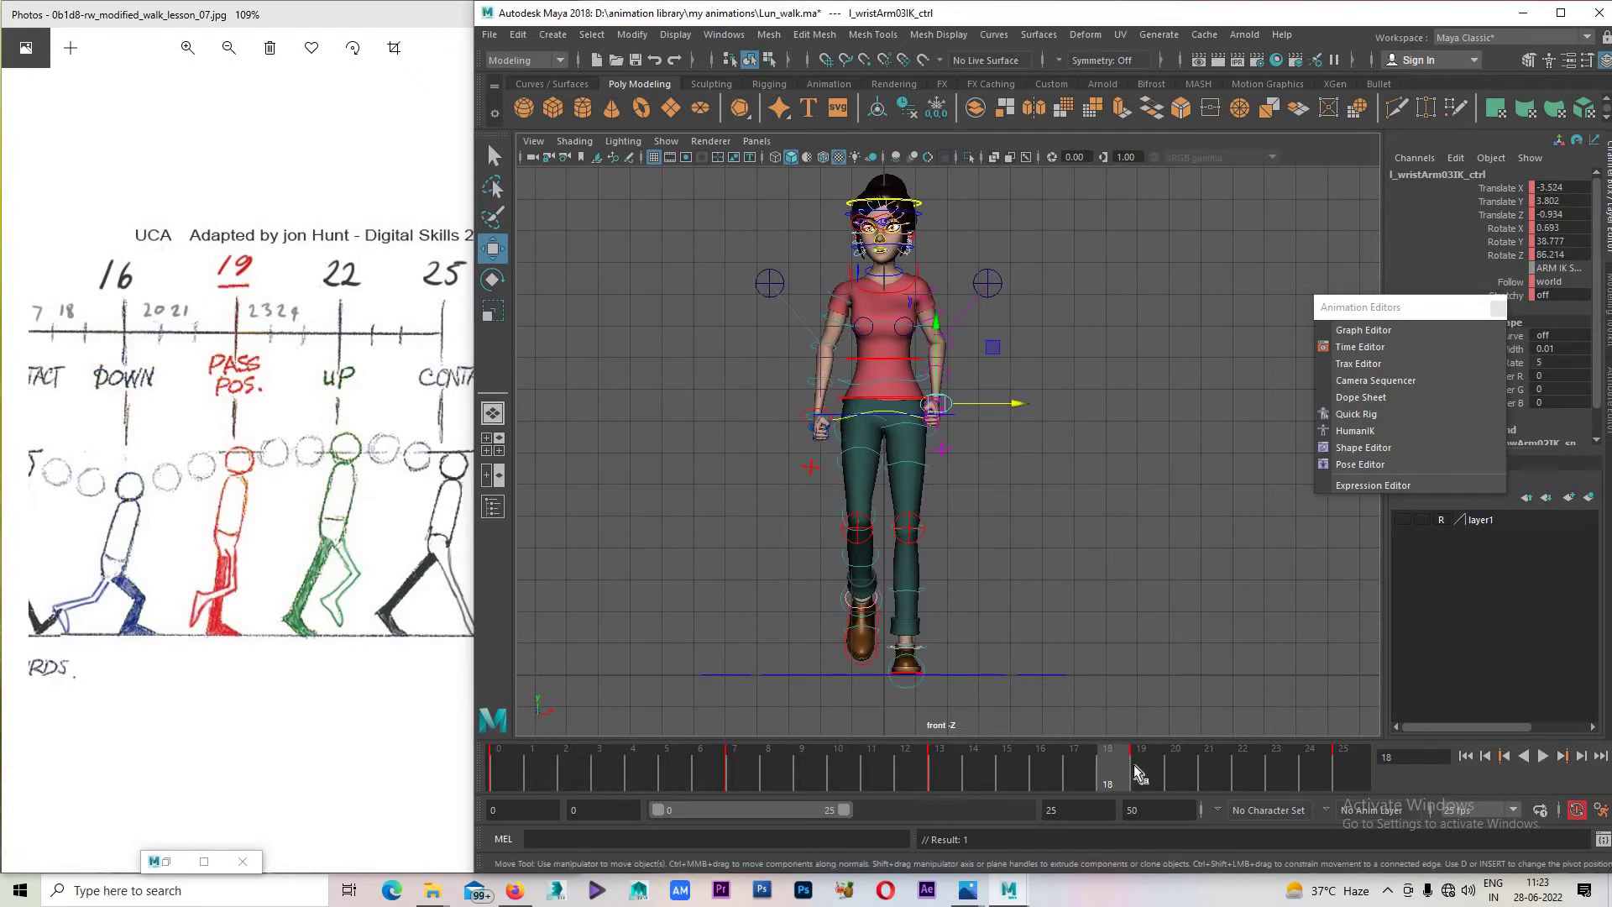
left_click(1138, 765)
Rotate the left wrist control in Y to reduce its twist, then review the arm pose.
key("space")
key("space")
mouse_move(755, 537)
left_mouse_down("alt")
mouse_move(712, 547)
mouse_move(869, 468)
mouse_move(861, 518)
left_mouse_up("alt")
scroll(784, 507, "up", 3)
key("e")
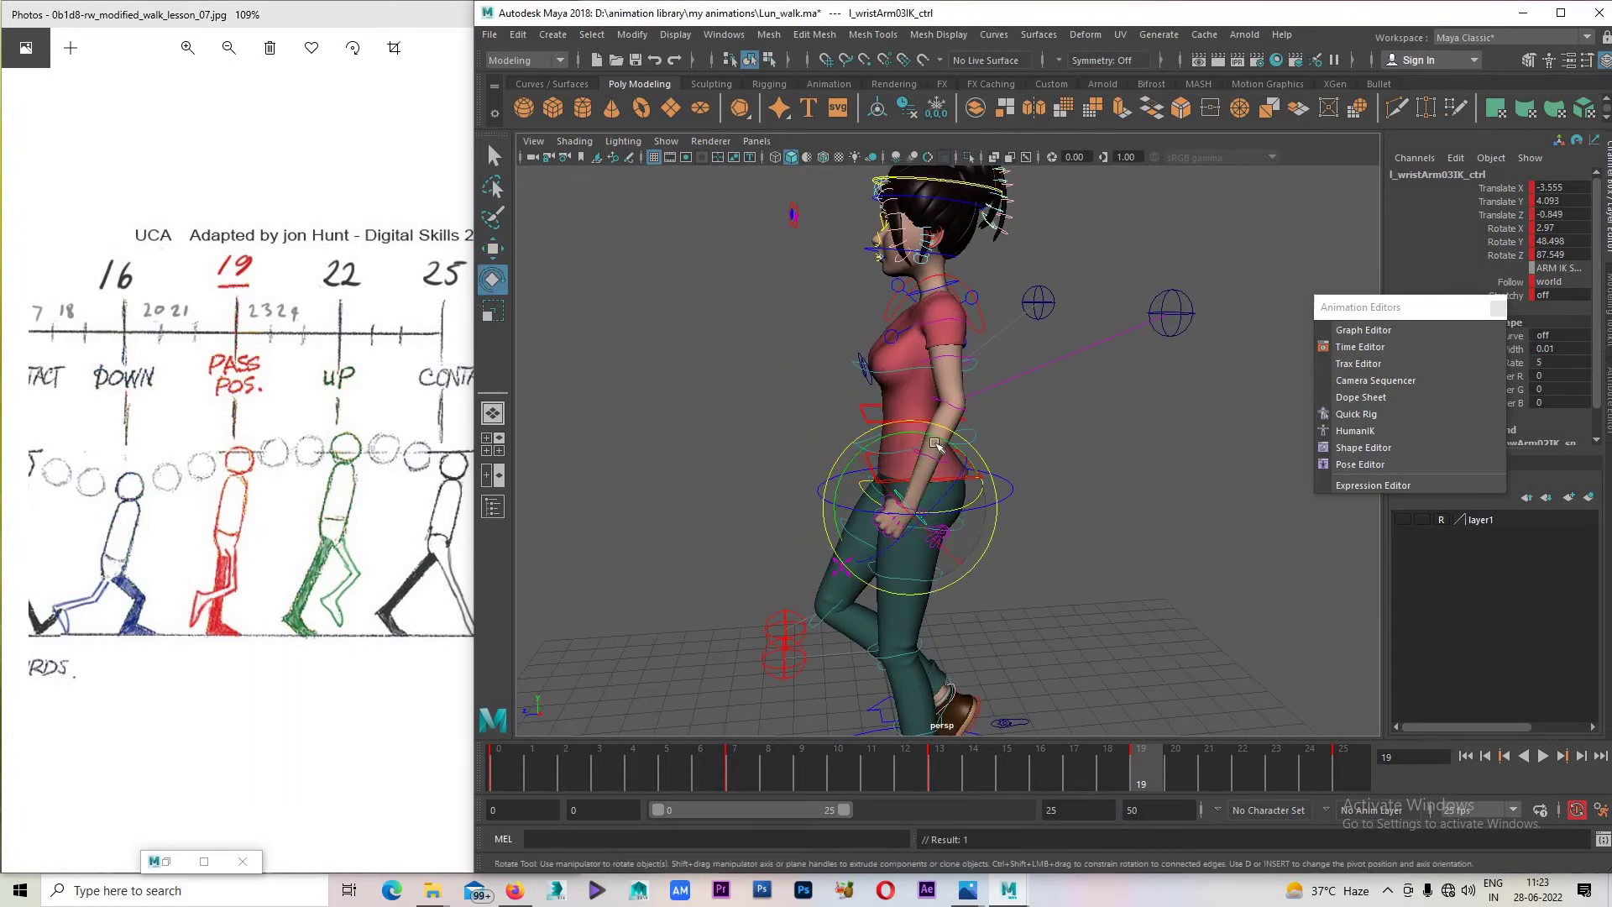
left_click_drag(908, 424, 906, 440)
key("w")
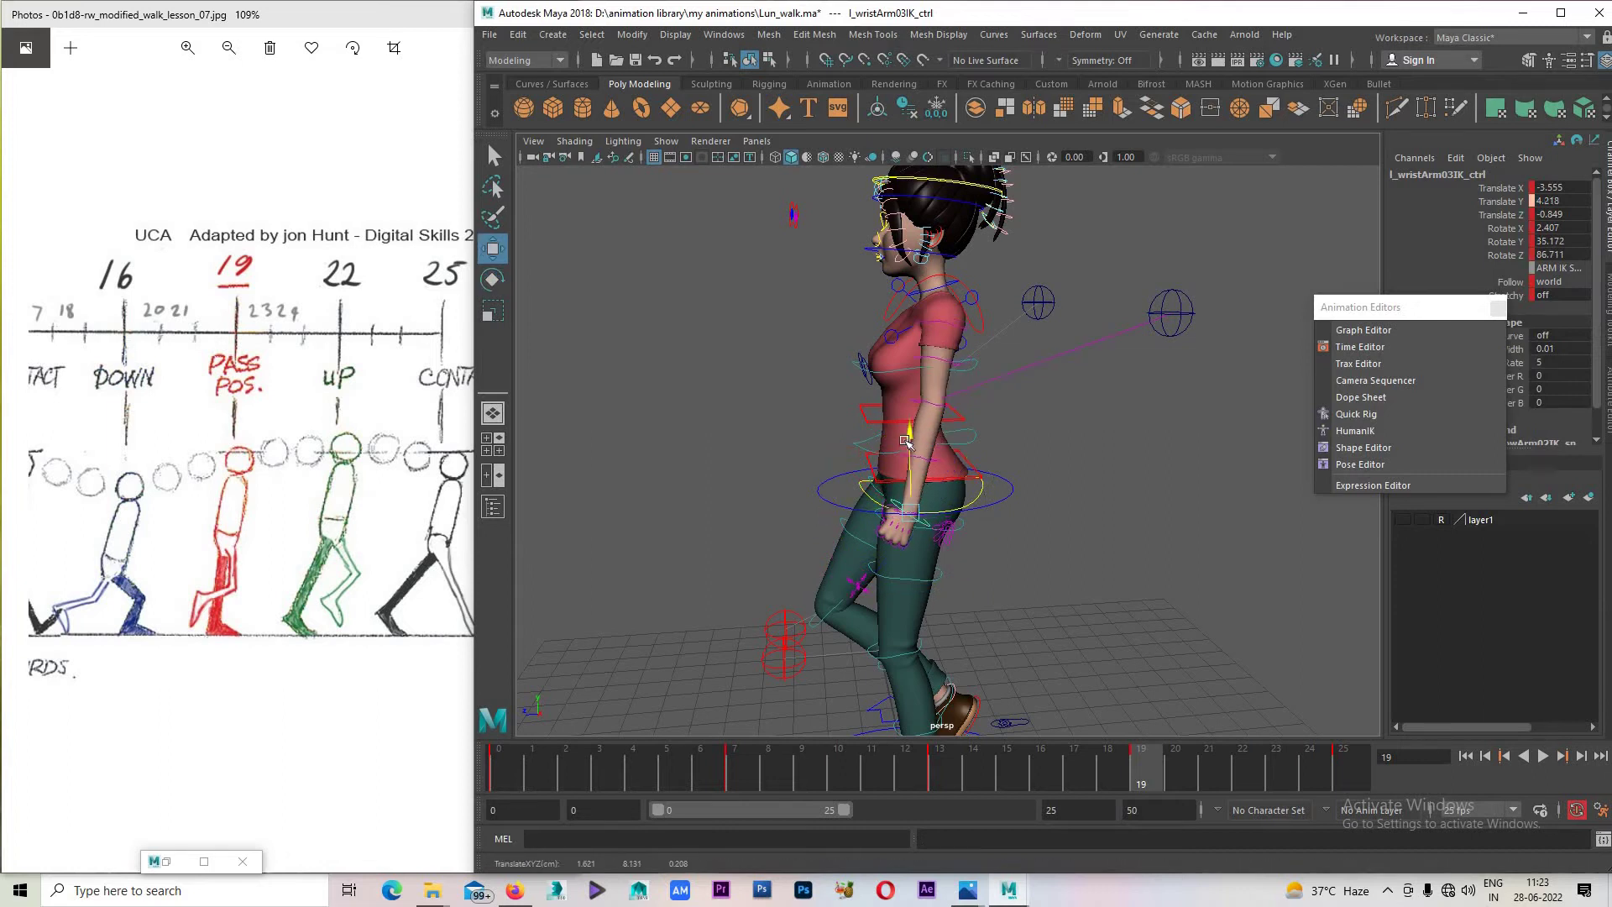
left_click_drag(976, 509, 1114, 510, "alt")
left_click_drag(1138, 497, 1167, 503, "alt")
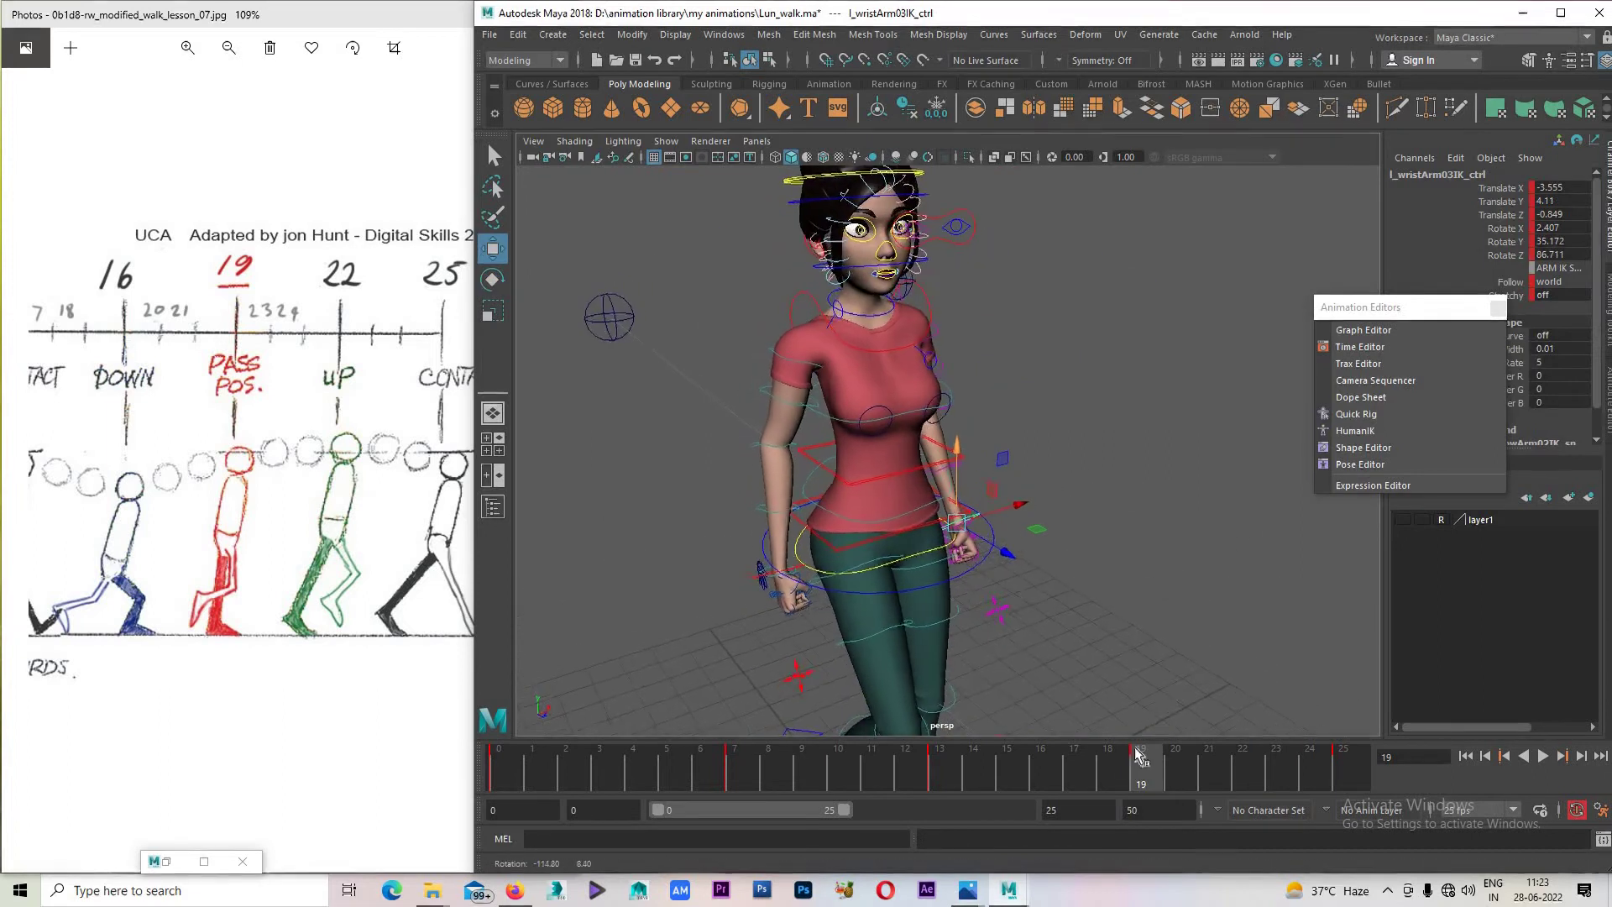
key("alt+v")
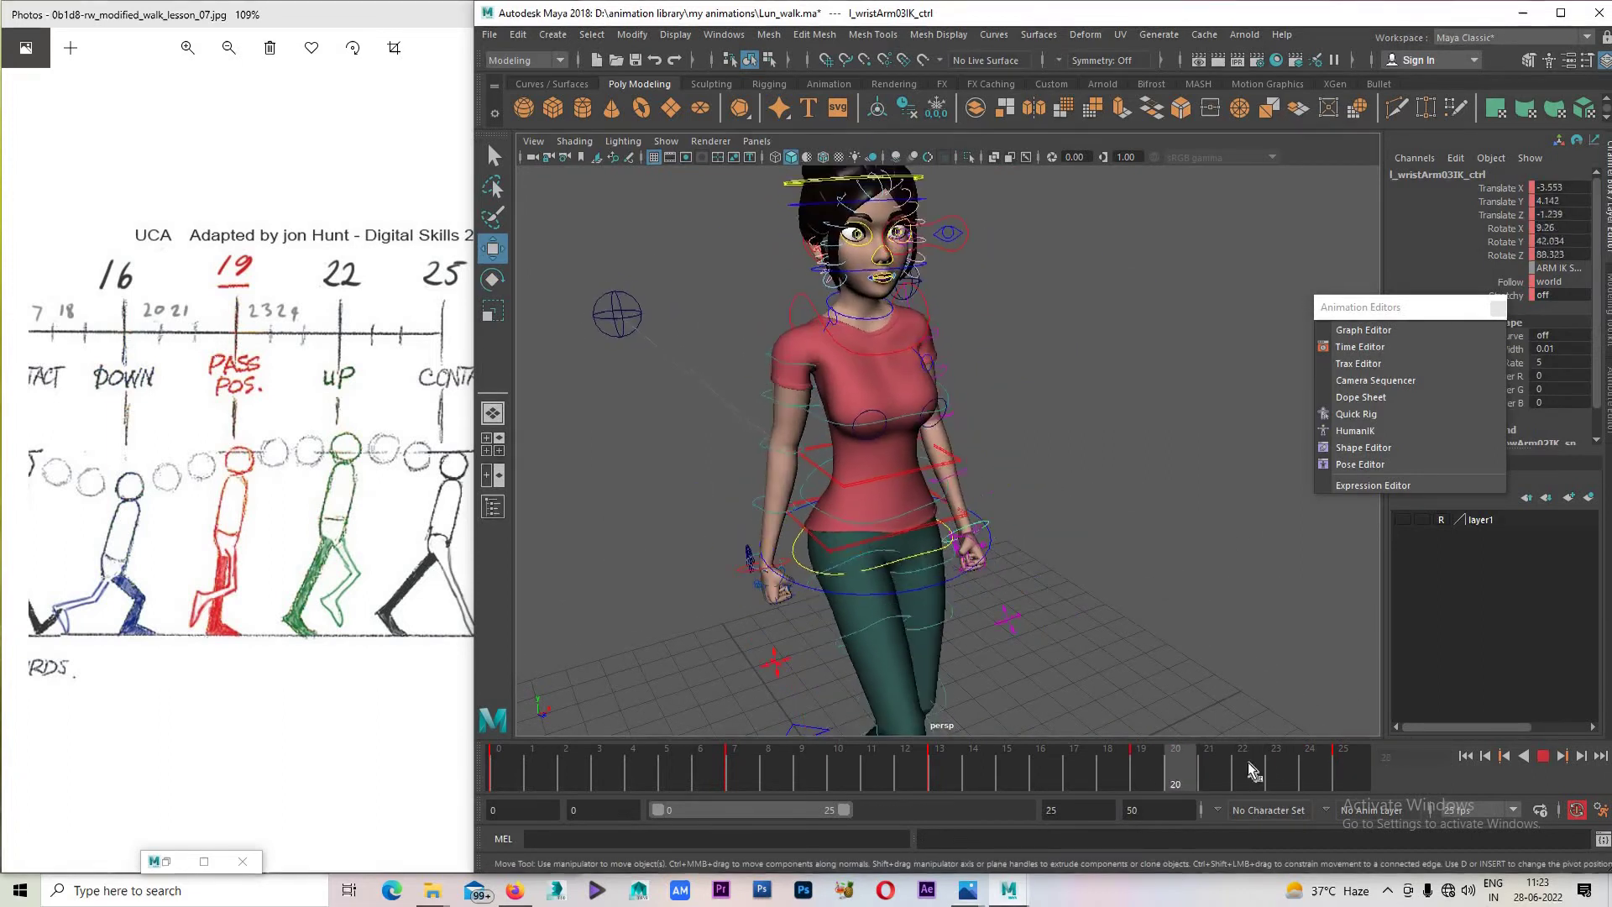
Return to frame 19, orbit to a side view, and select c_hip_ctrl.
left_click(1343, 774)
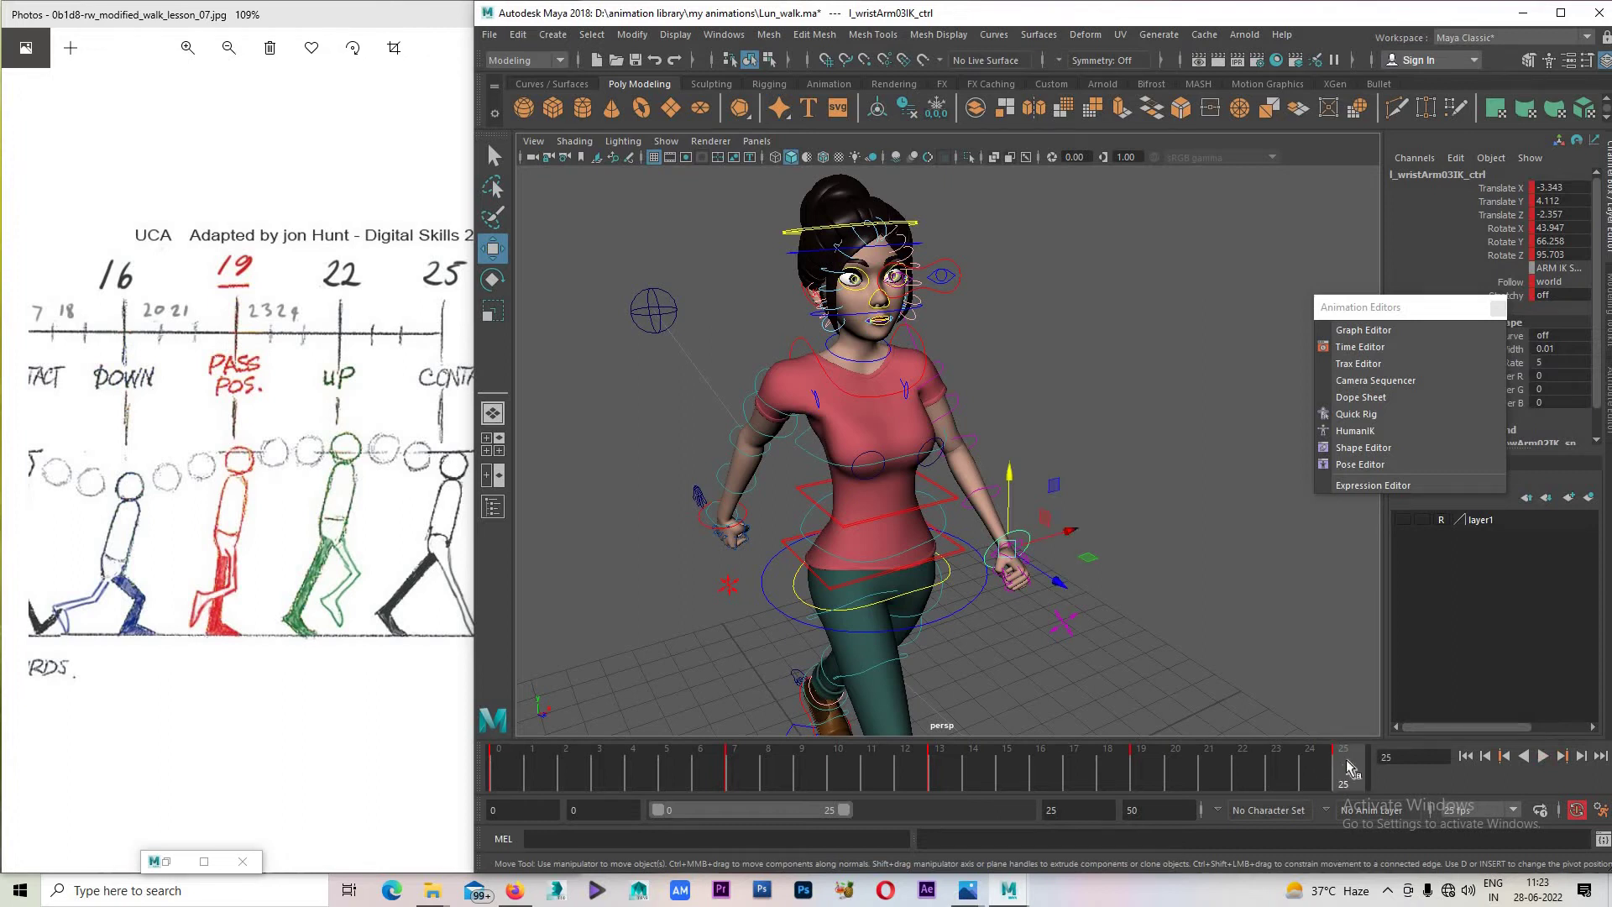
left_click_drag(1224, 771, 1147, 762)
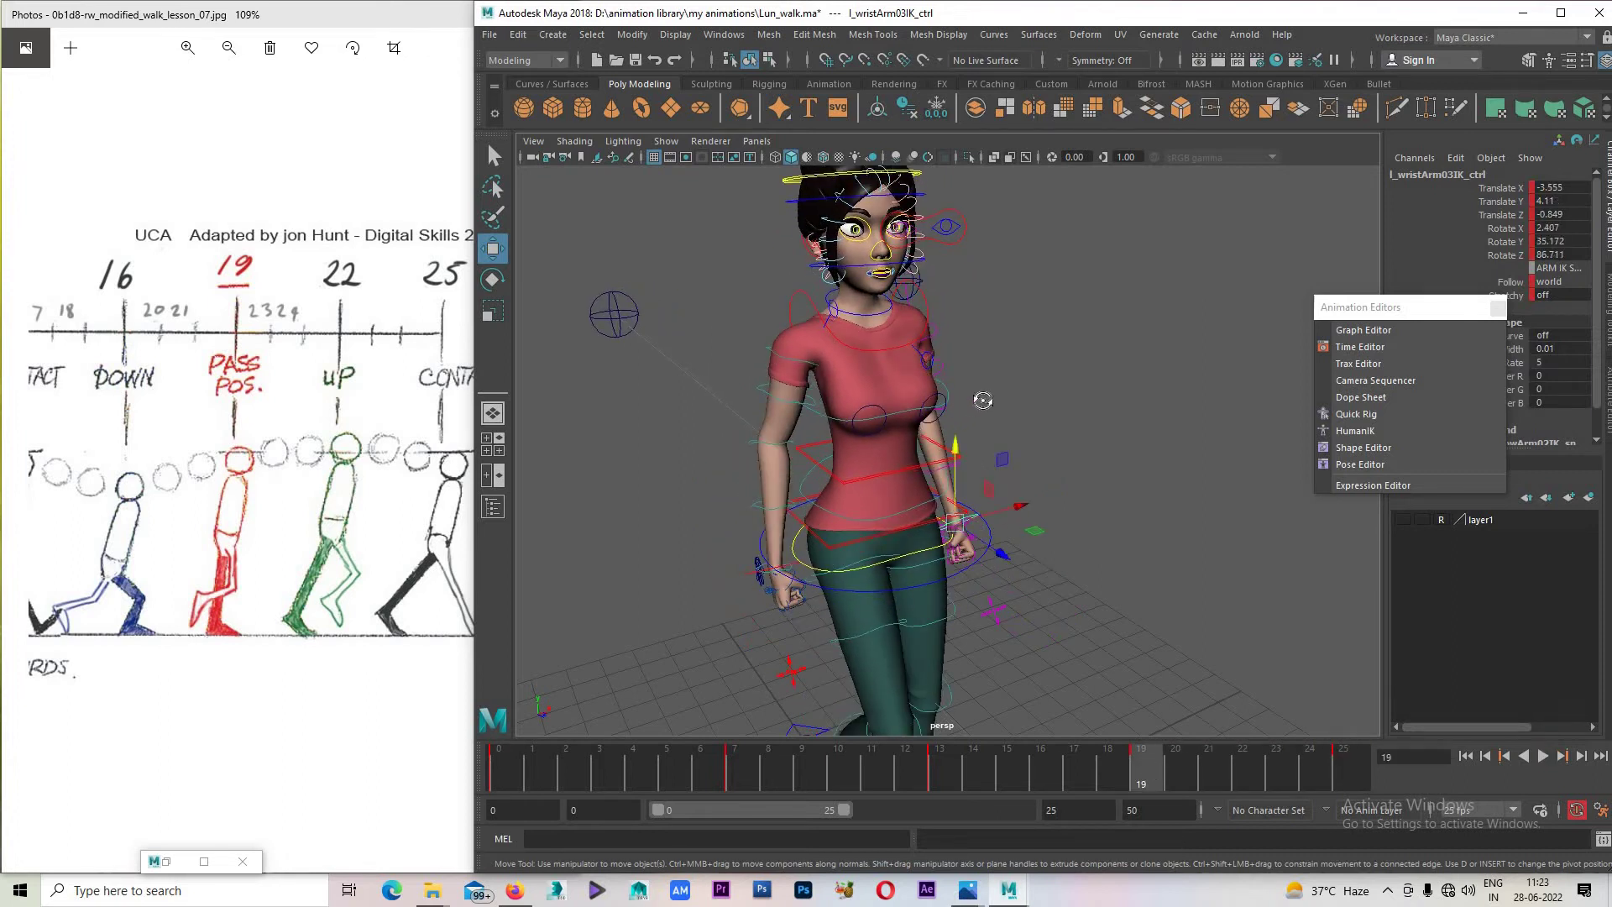
mouse_move(982, 400)
left_mouse_down("alt")
mouse_move(996, 429)
mouse_move(771, 375)
left_mouse_up("alt")
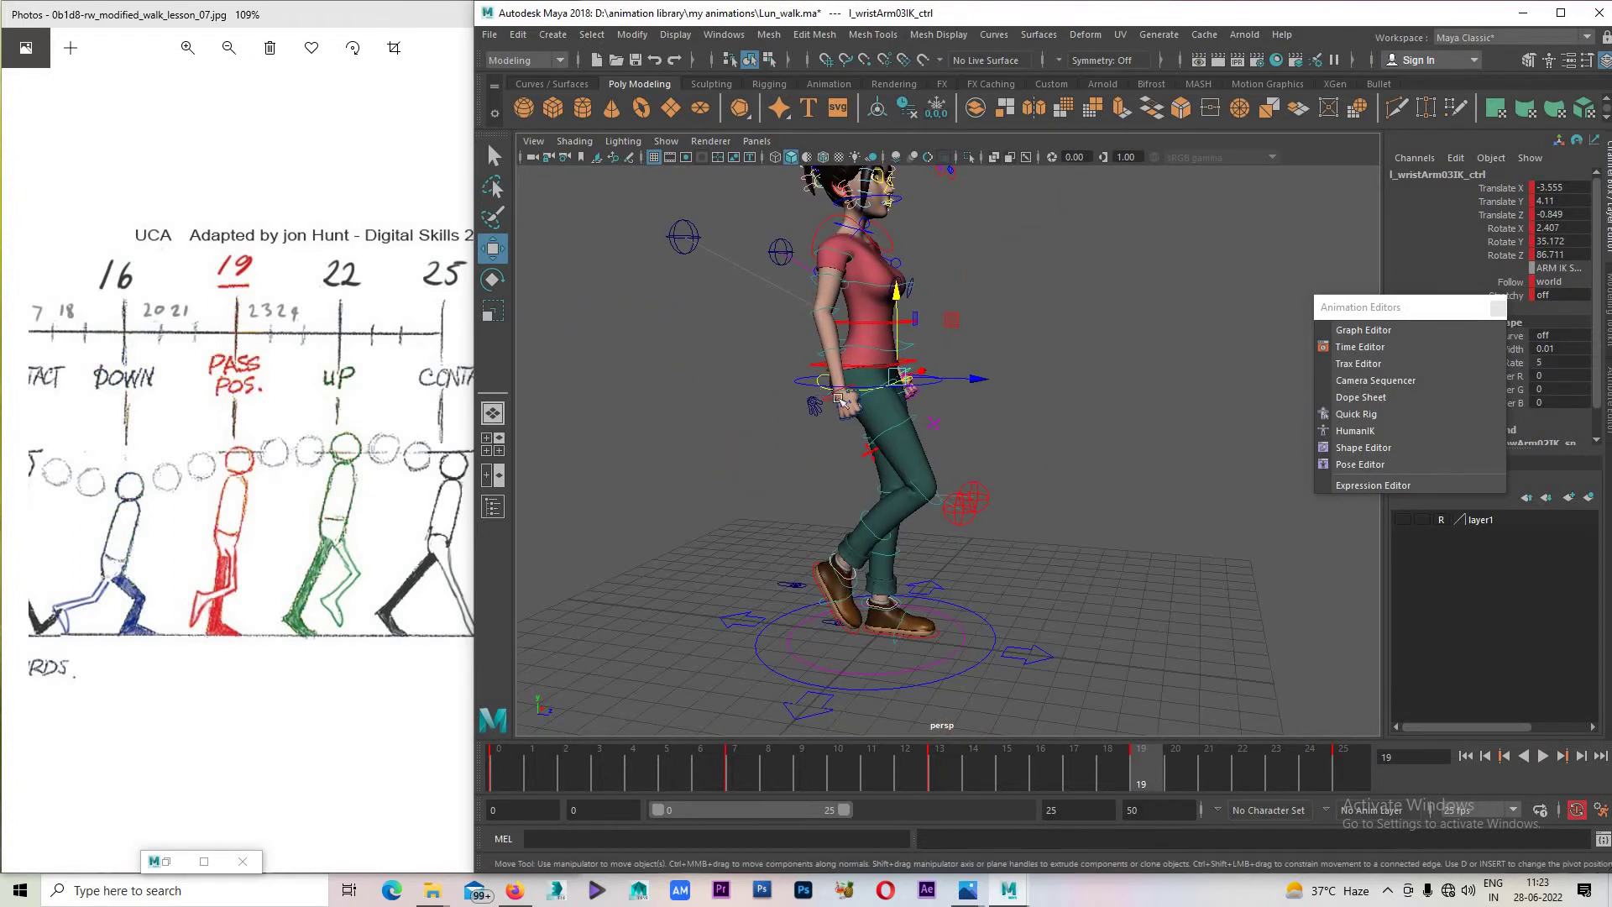
left_click(804, 375)
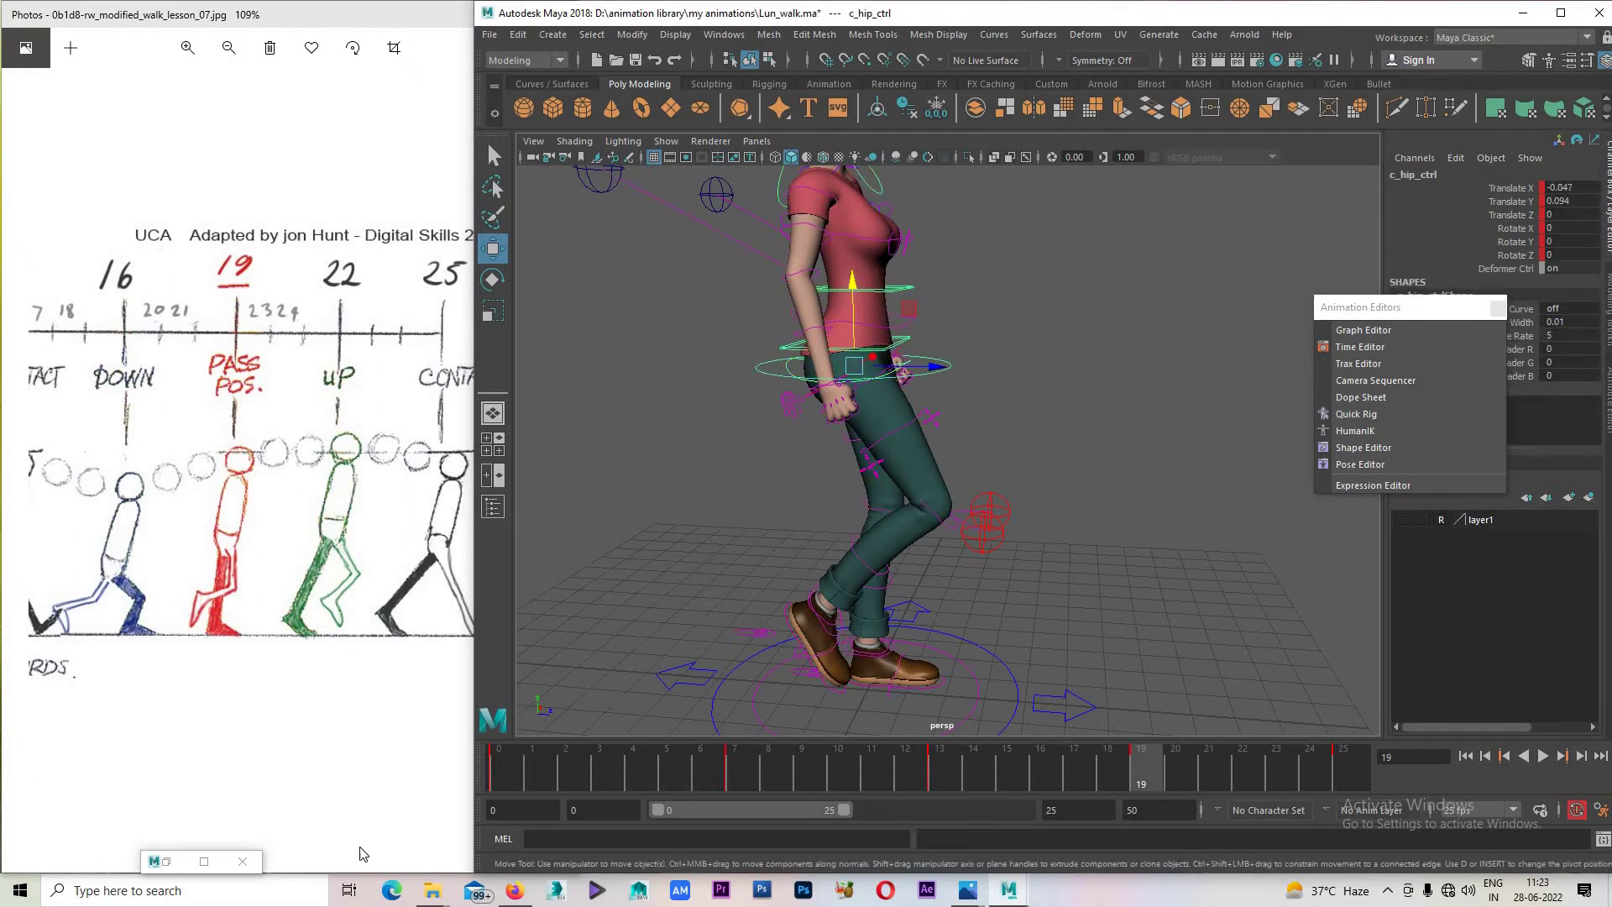
left_click(166, 865)
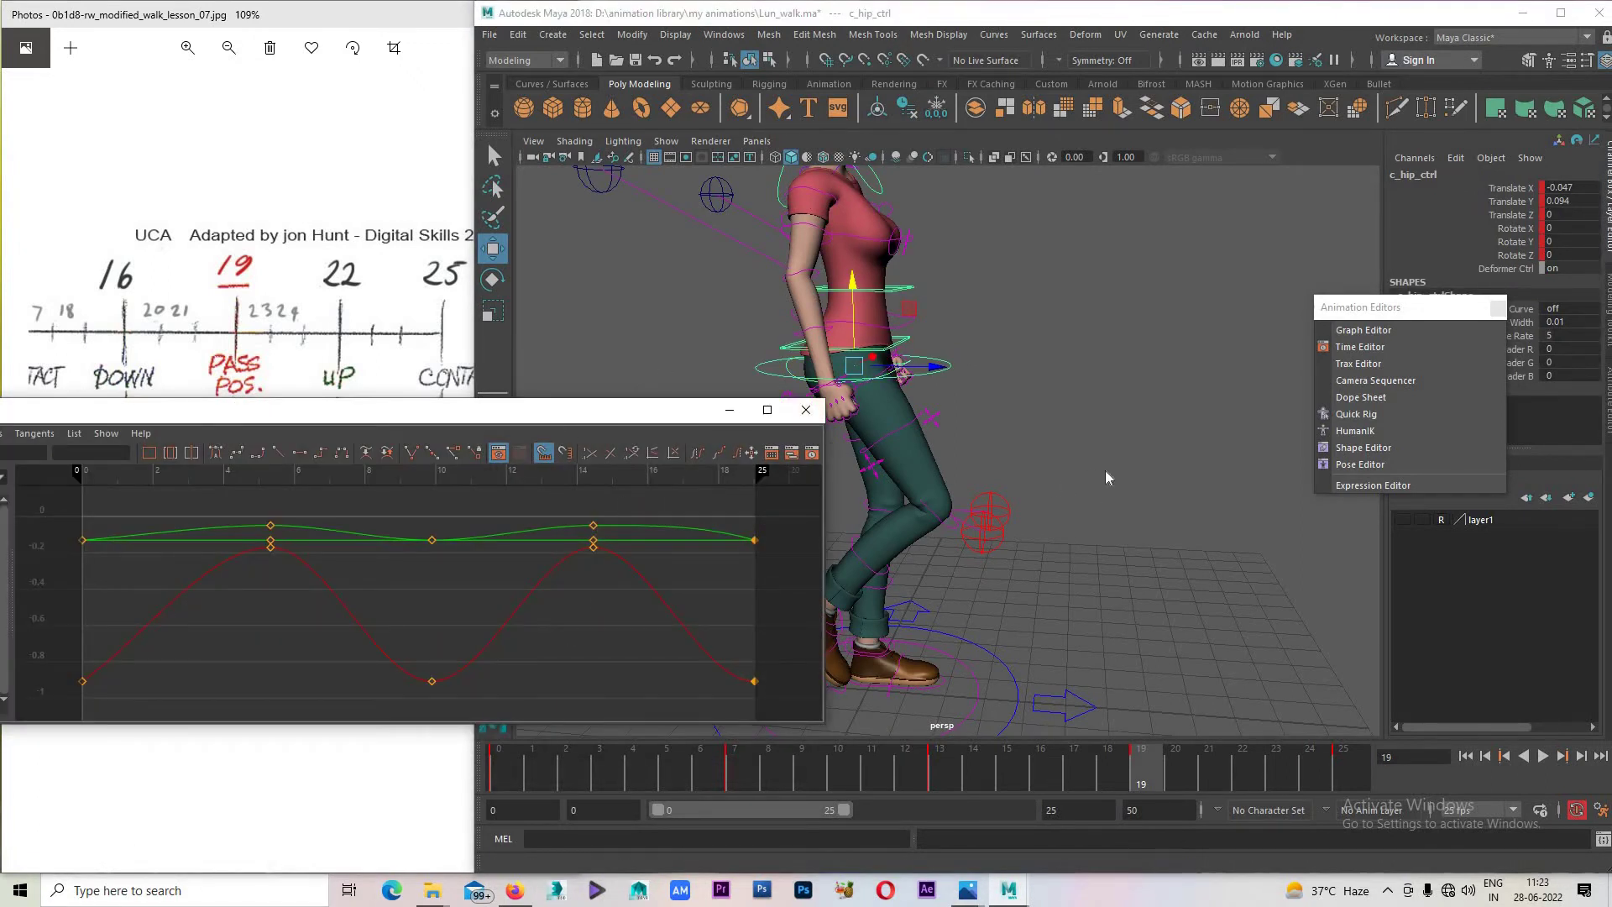
left_click(477, 549)
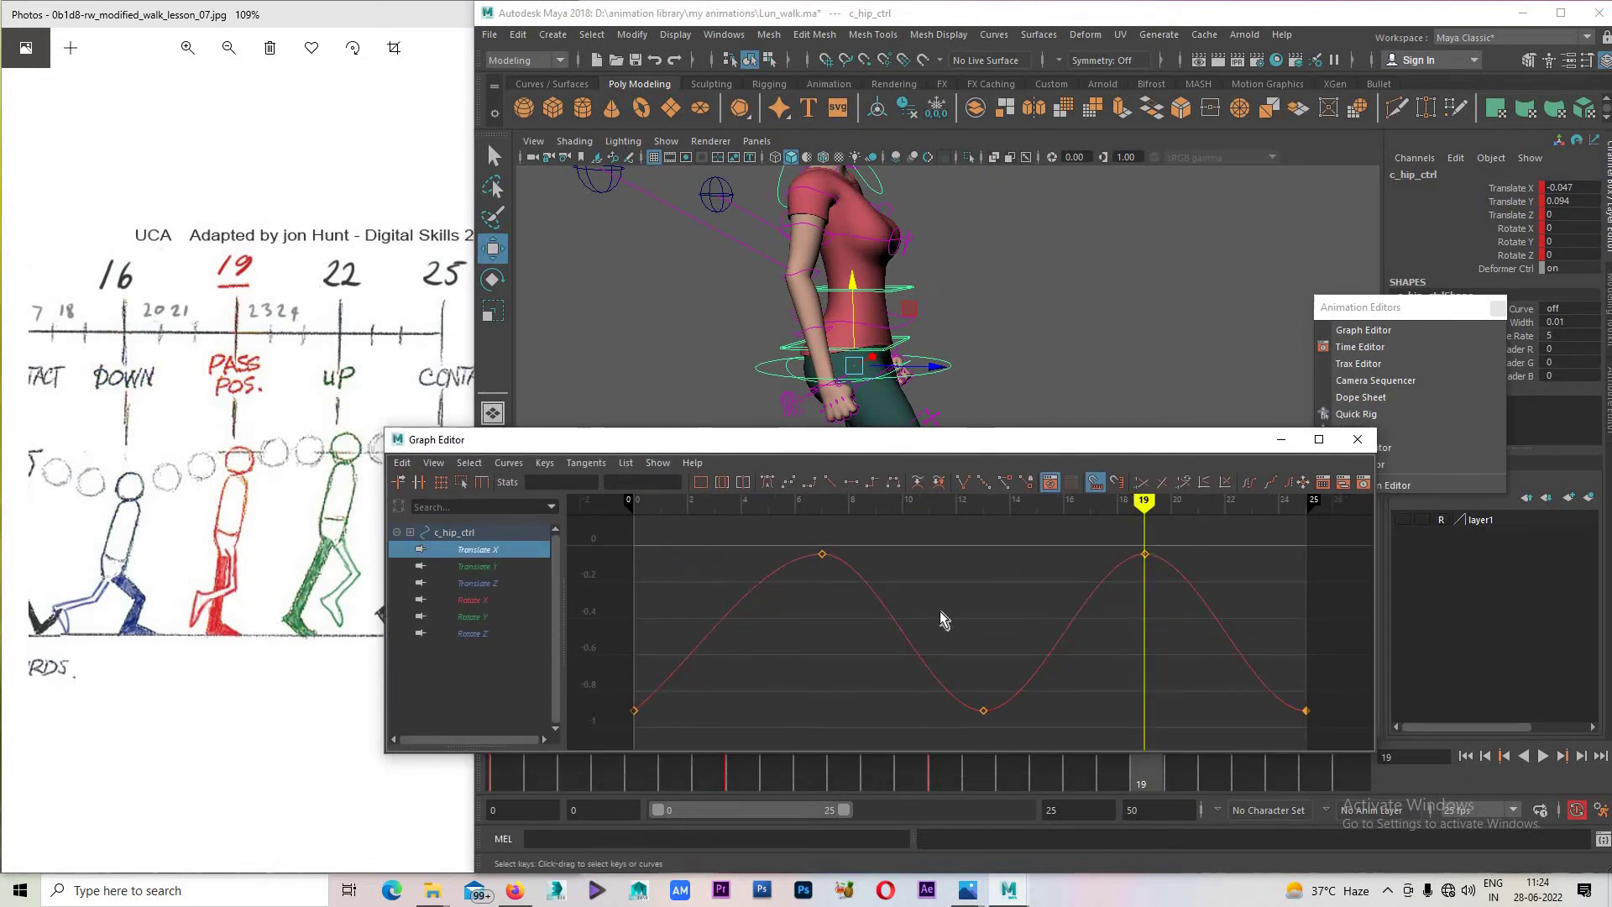
left_click(477, 566)
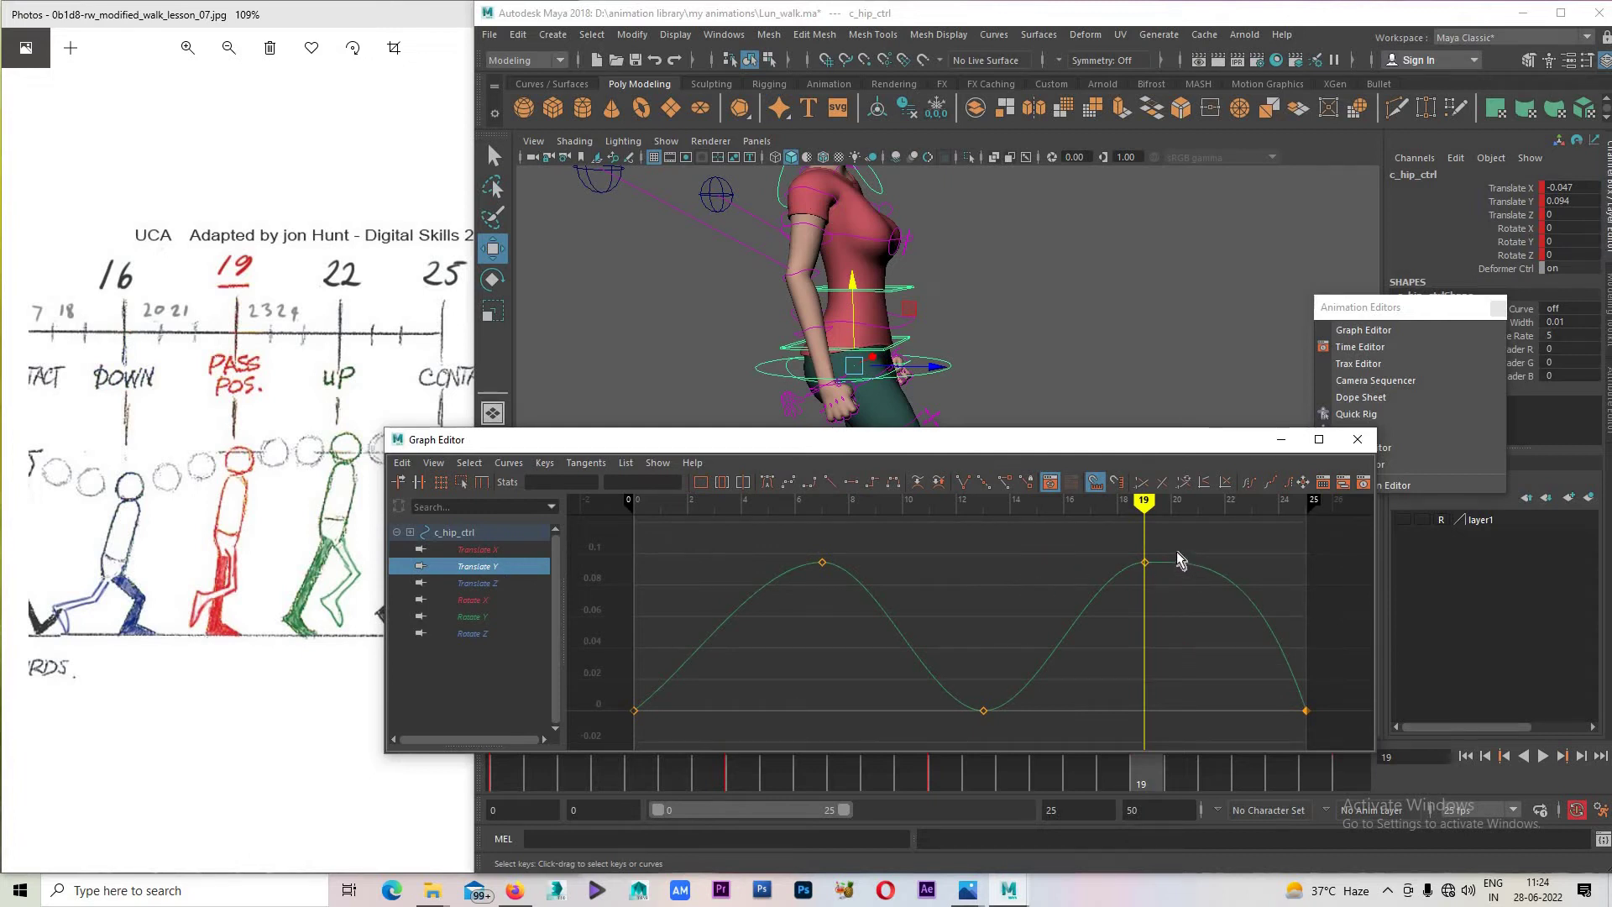
left_click_drag(801, 588, 806, 588)
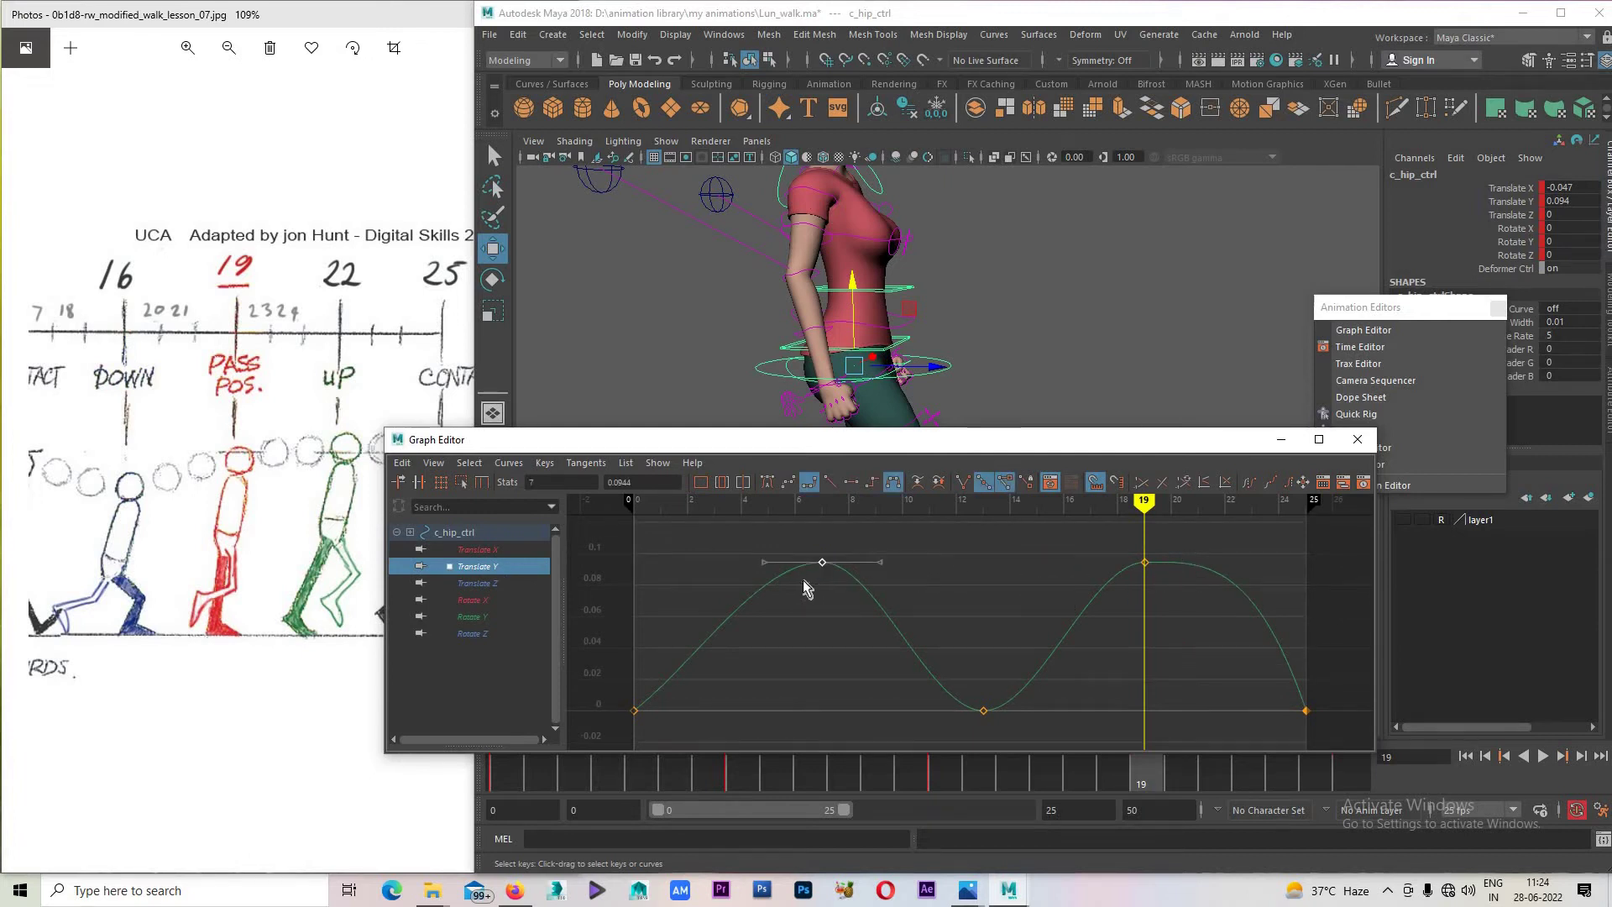
left_click_drag(1120, 778, 739, 781)
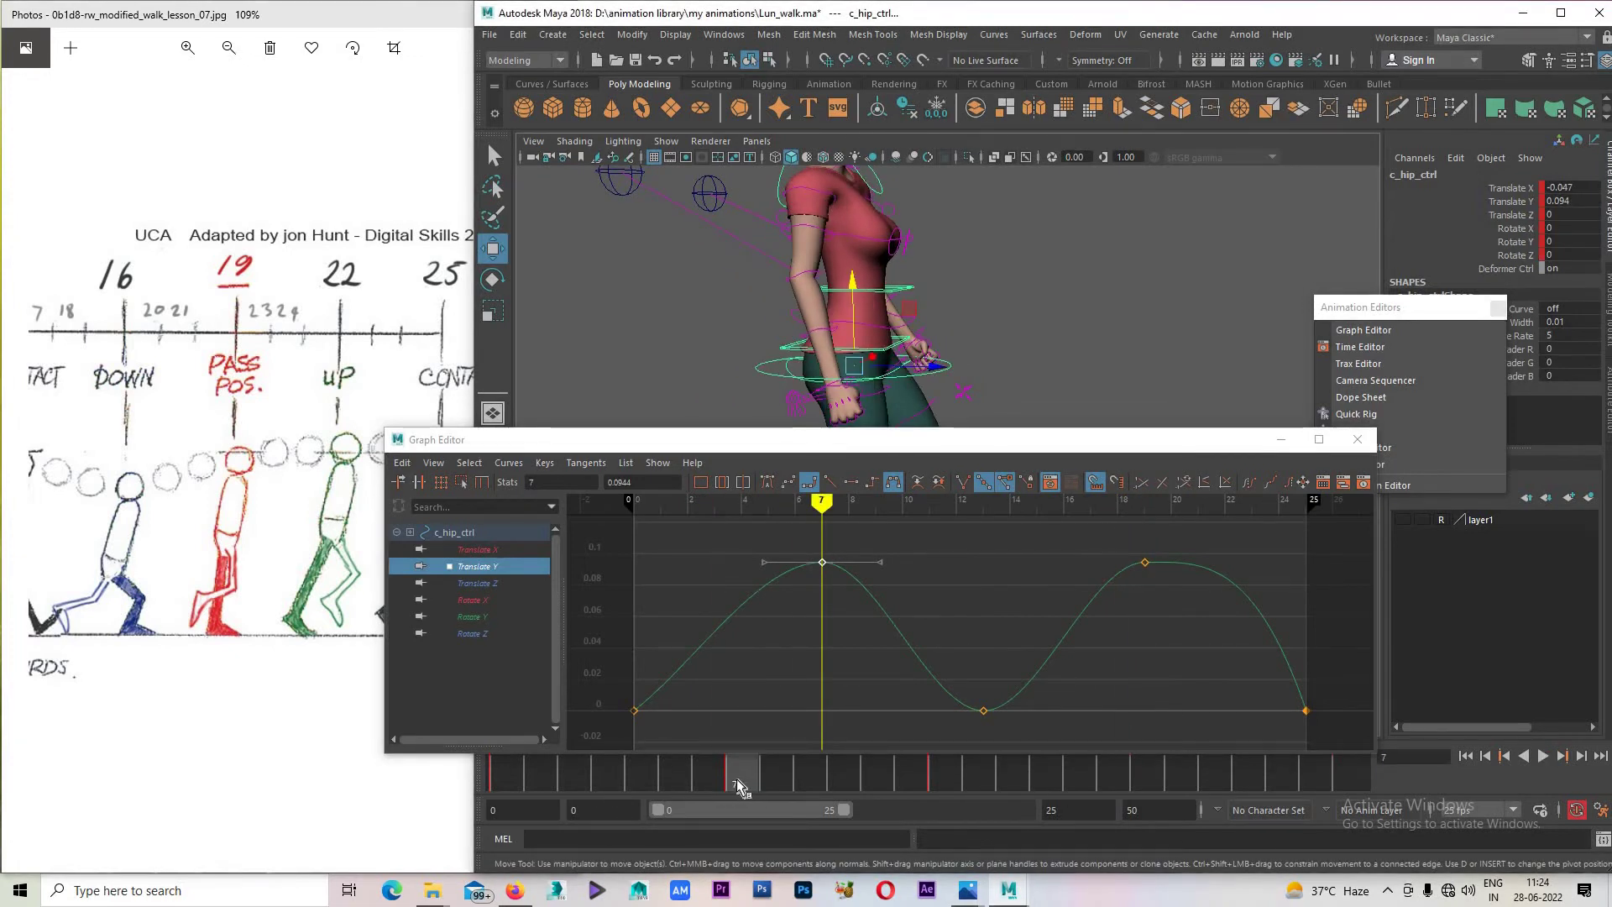
left_click(1141, 777)
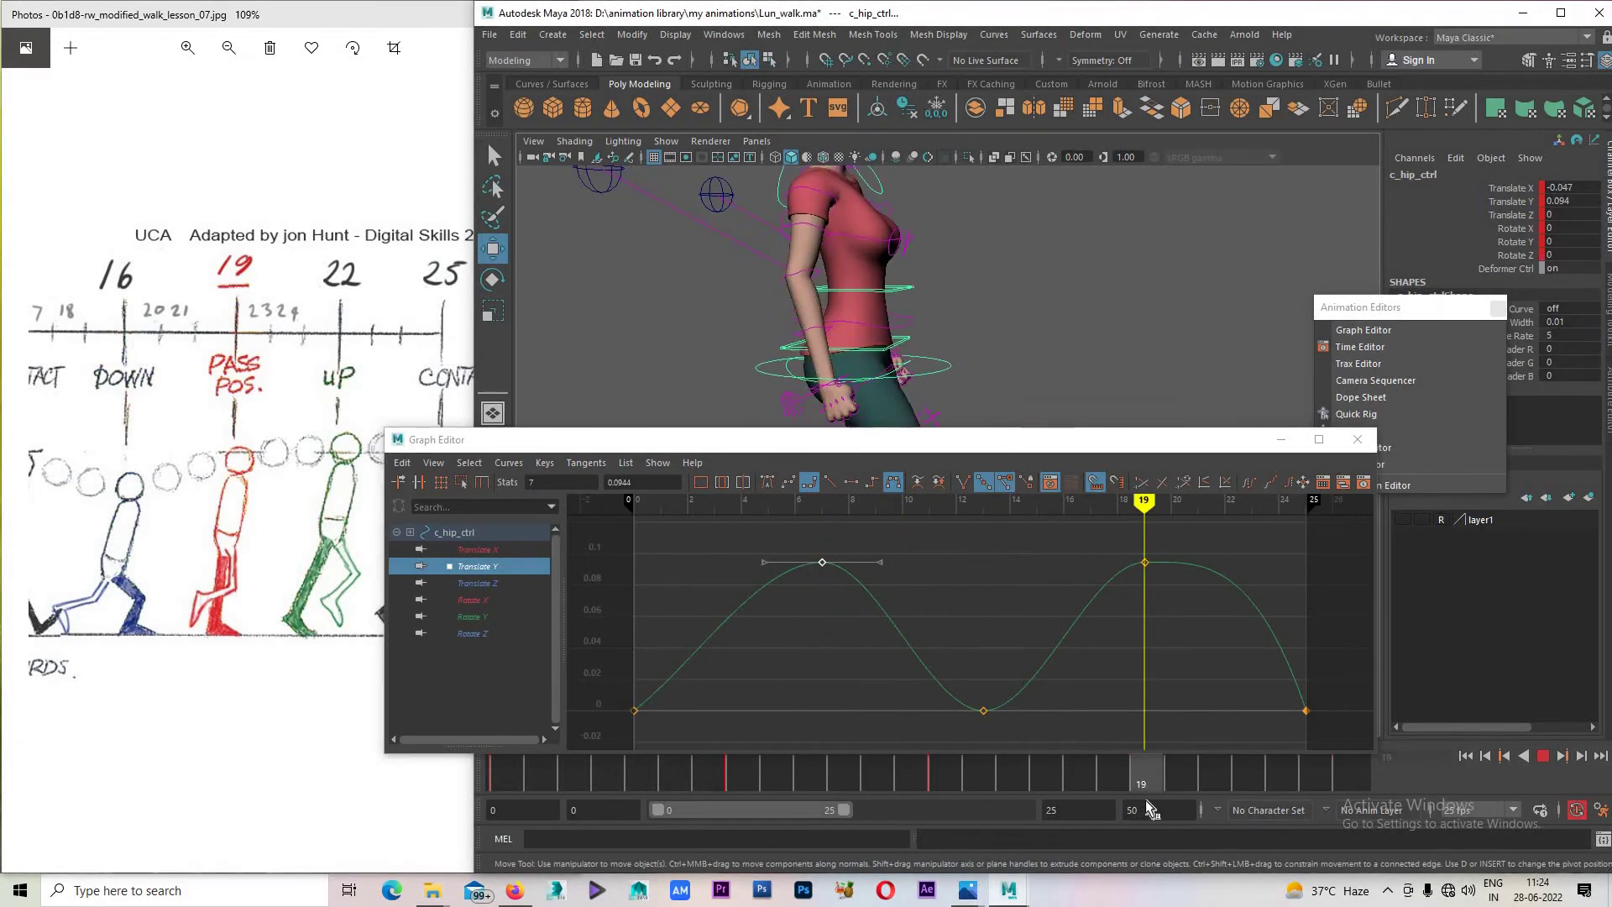
key("alt+v")
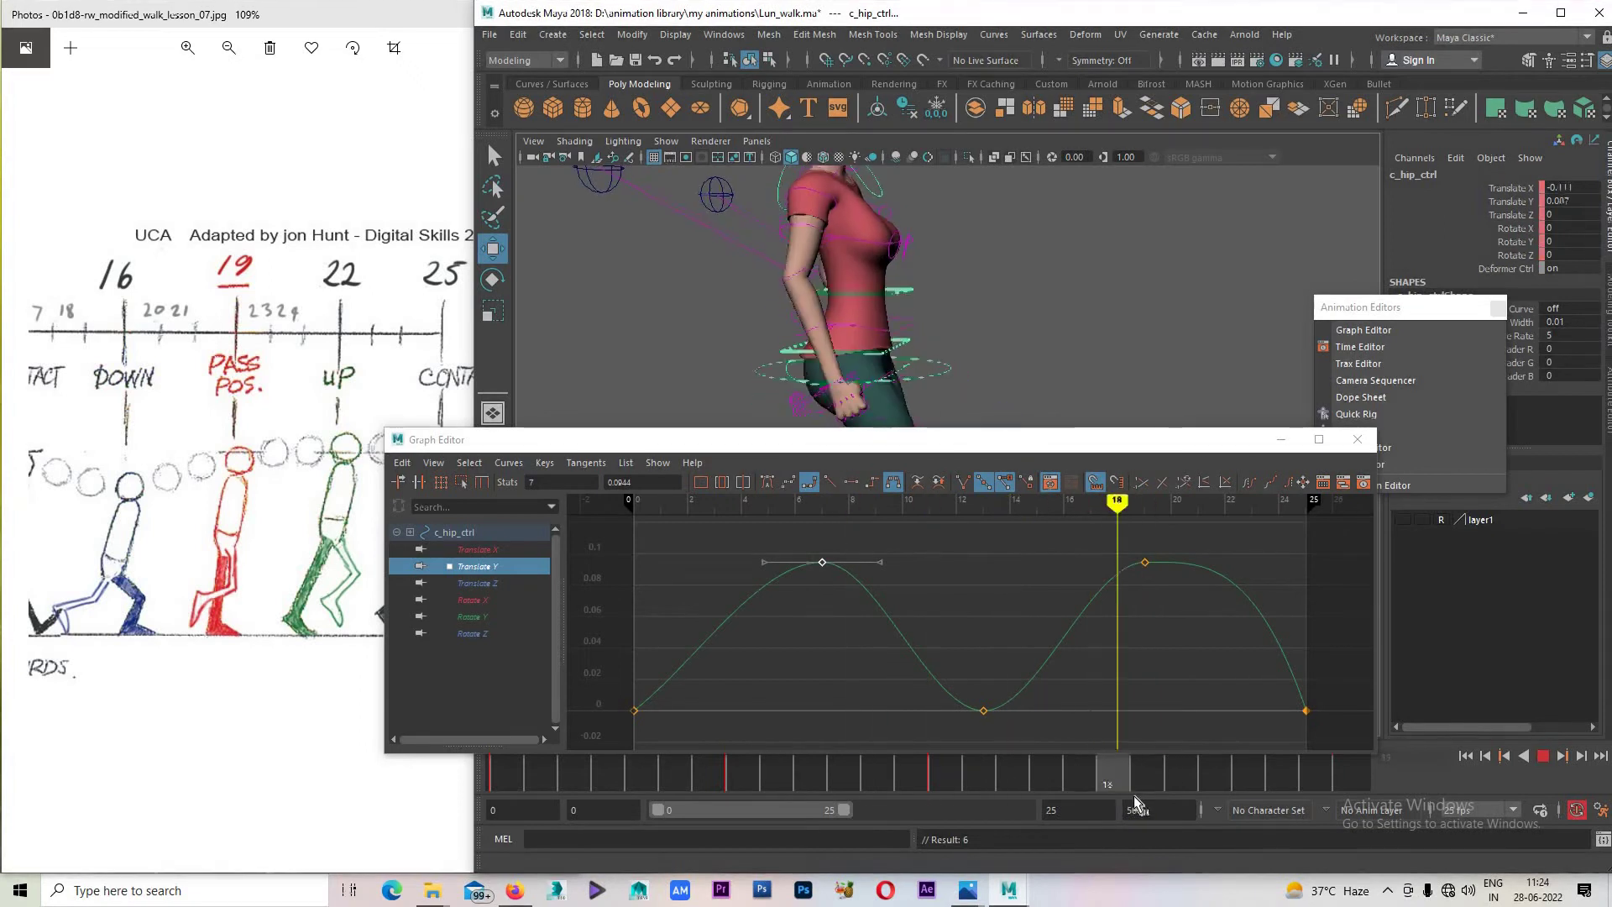
key("alt+v")
left_click(1280, 439)
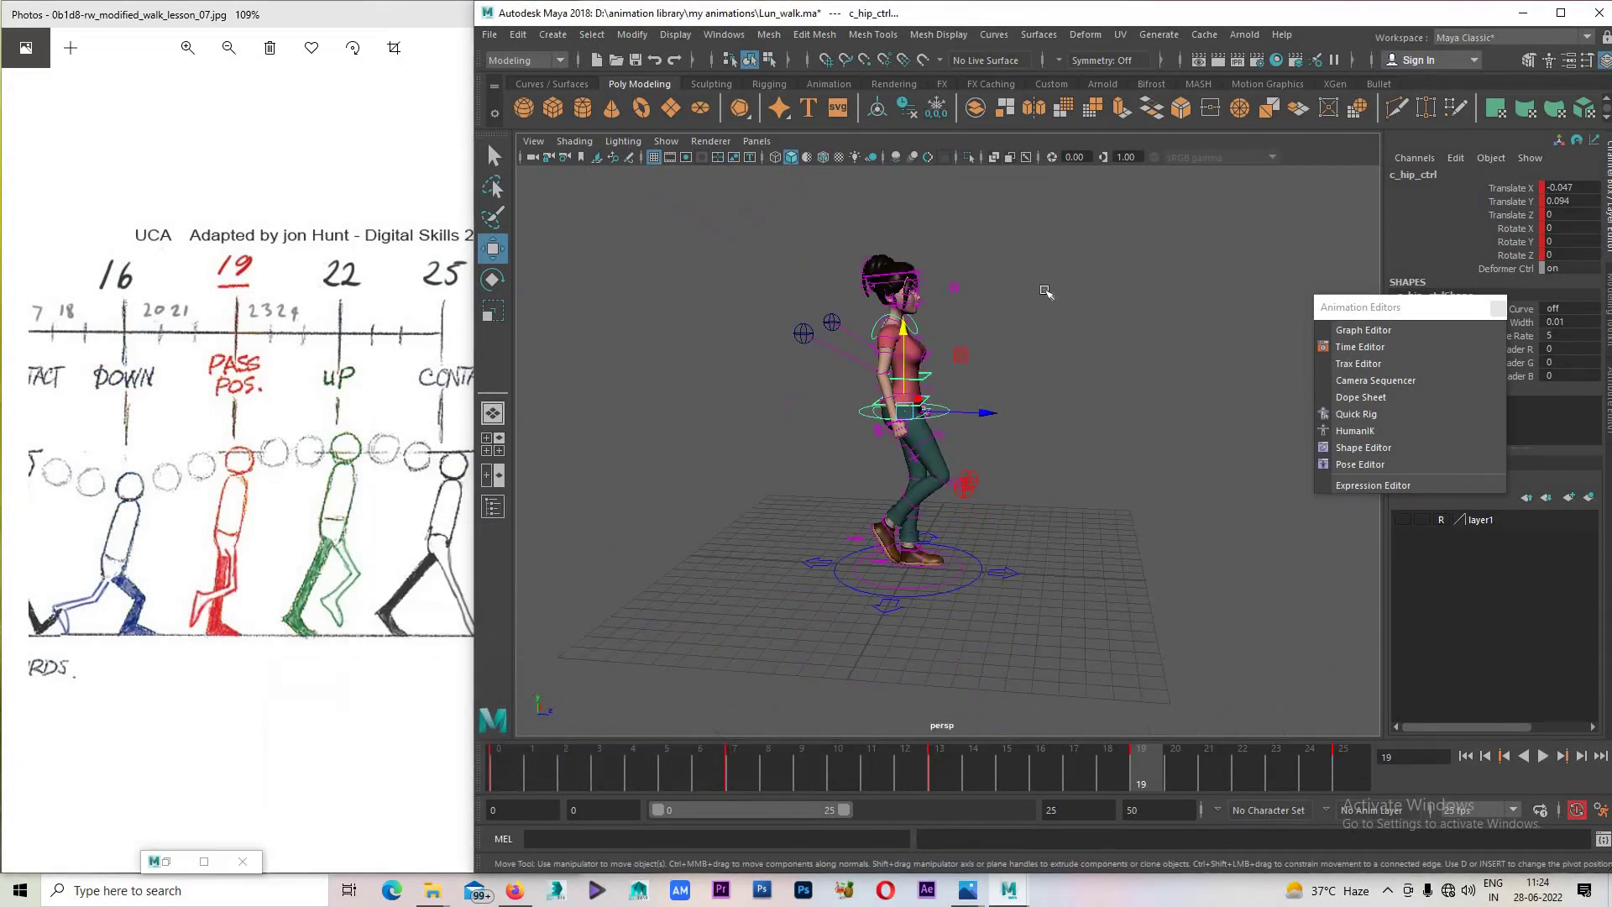
Select the arm and foot controls and return to frame 19, the passing pose.
left_click(923, 579)
left_click_drag(920, 577, 933, 670)
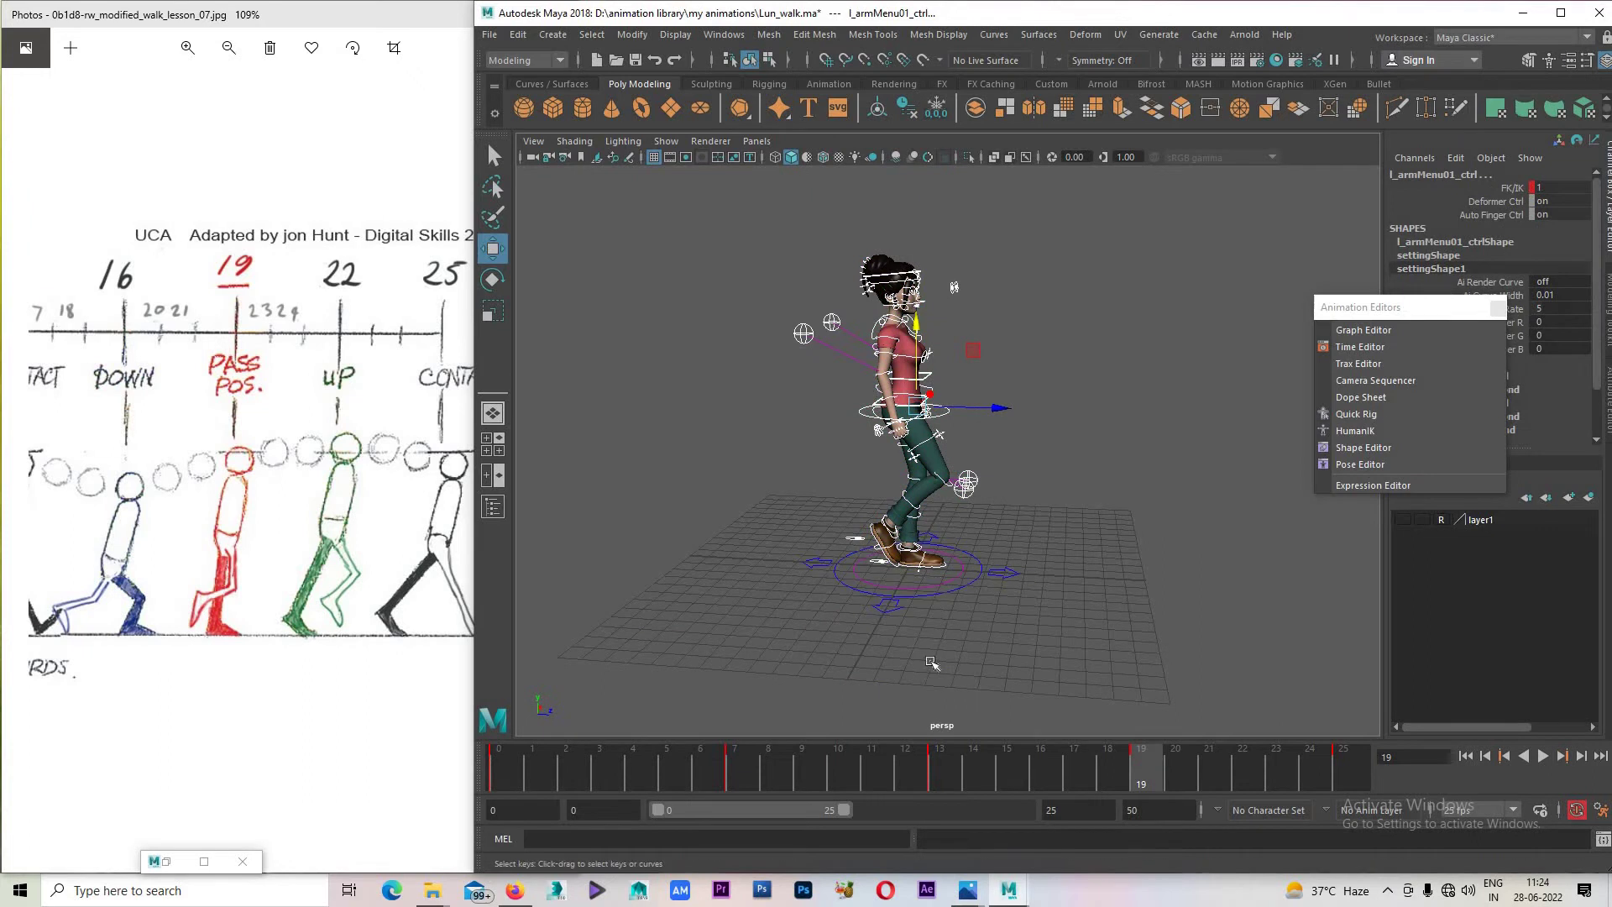
key("period")
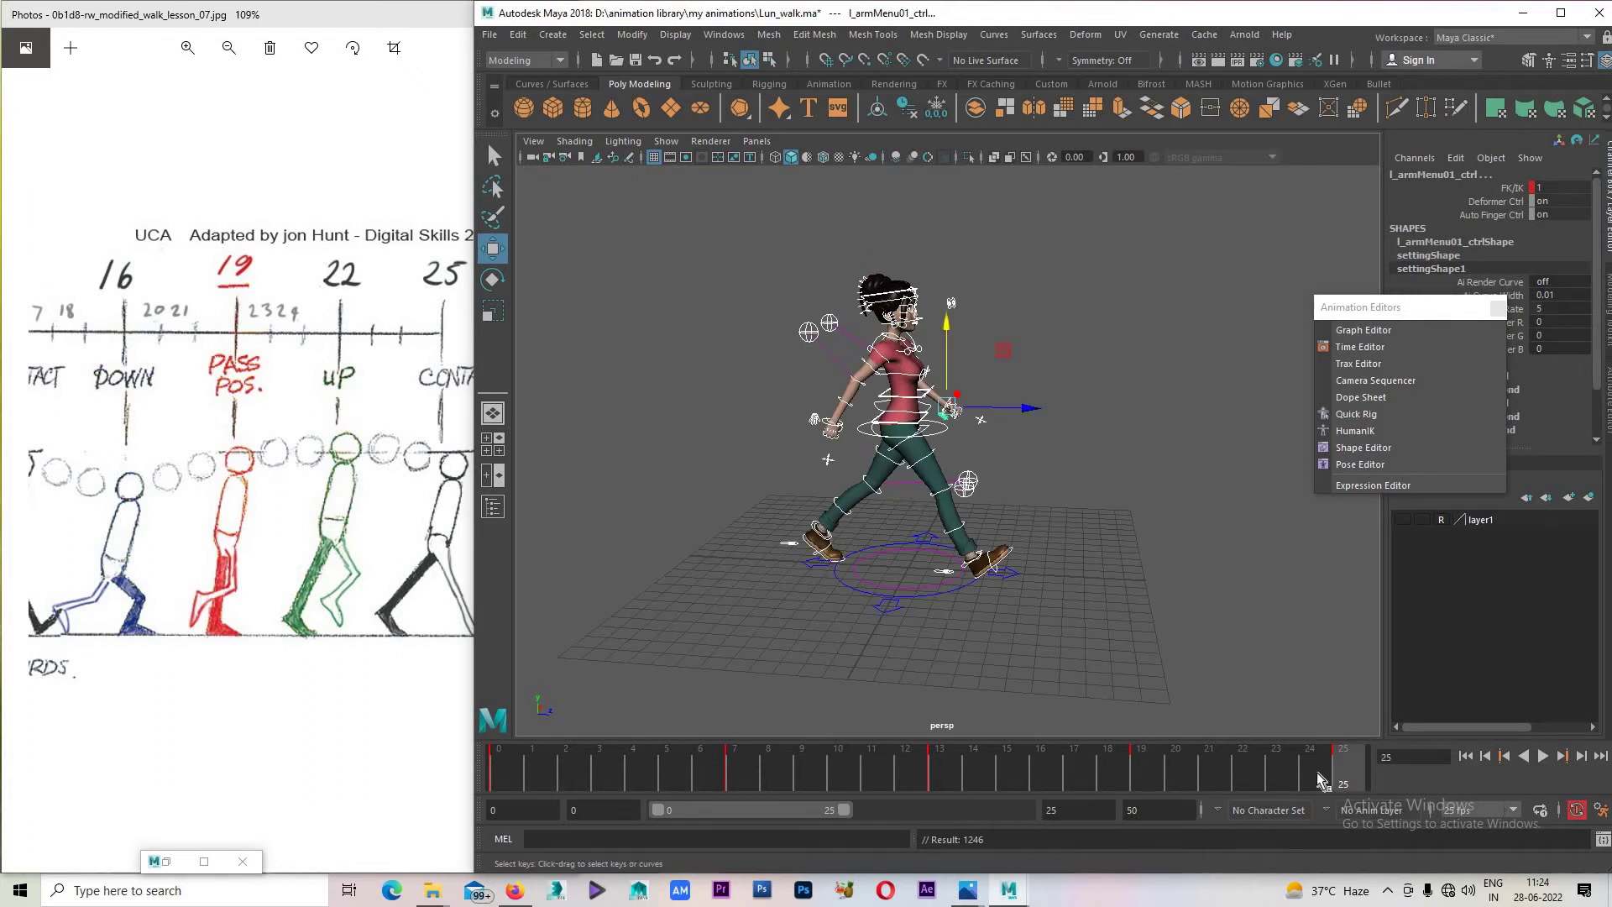
left_click(1139, 773)
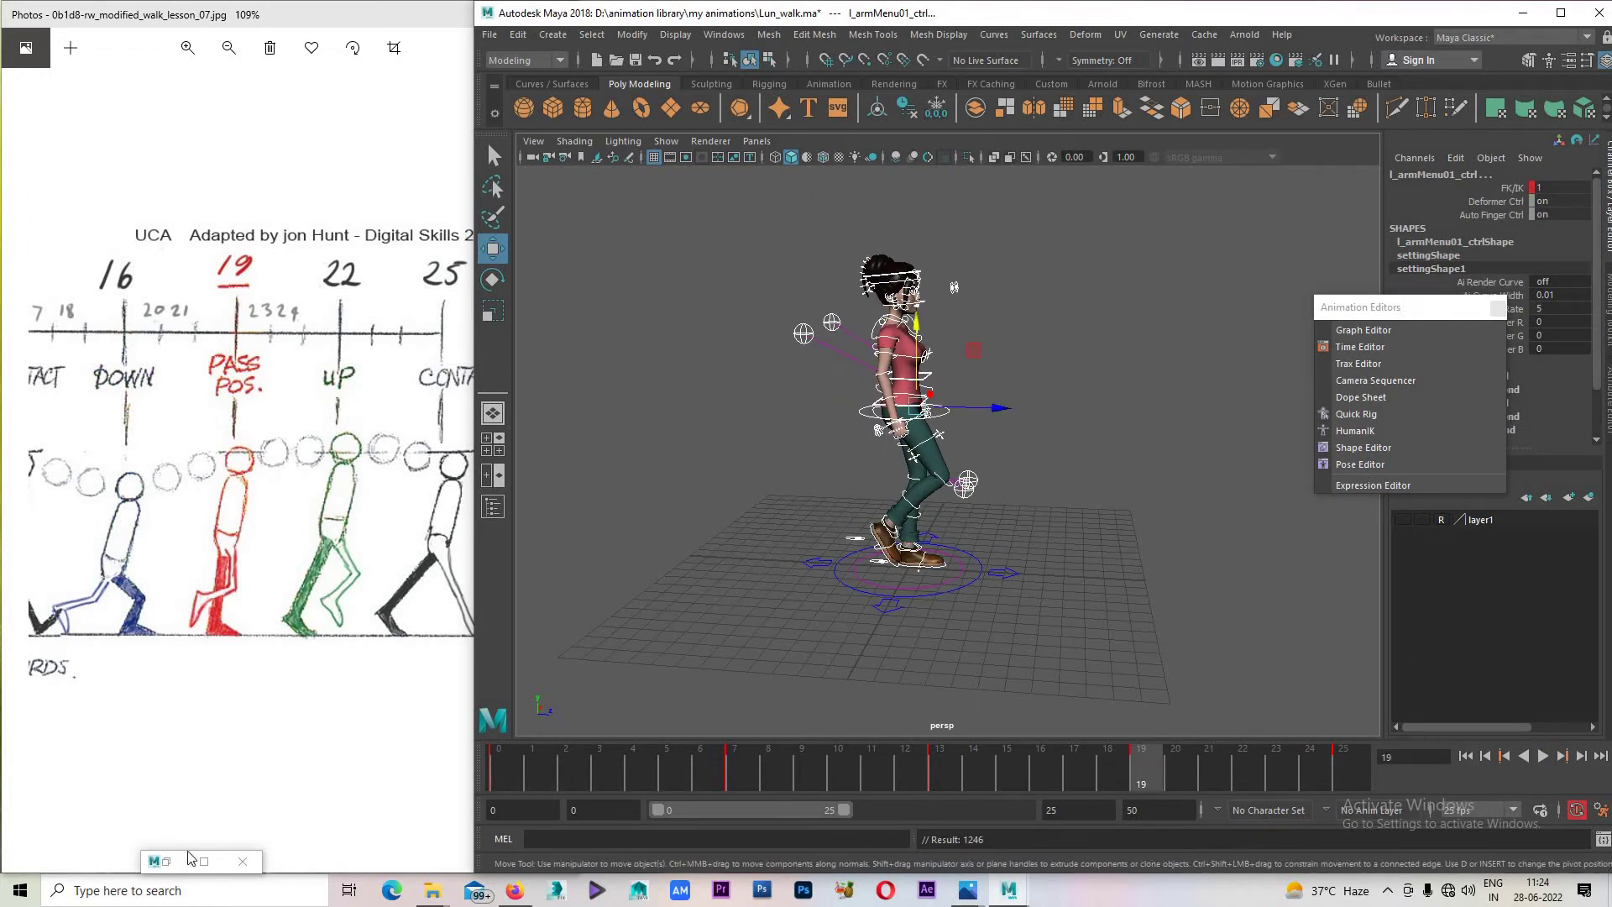
Open the Graph Editor, clear the control selection, minimize it, and orbit toward the legs.
left_click(1364, 330)
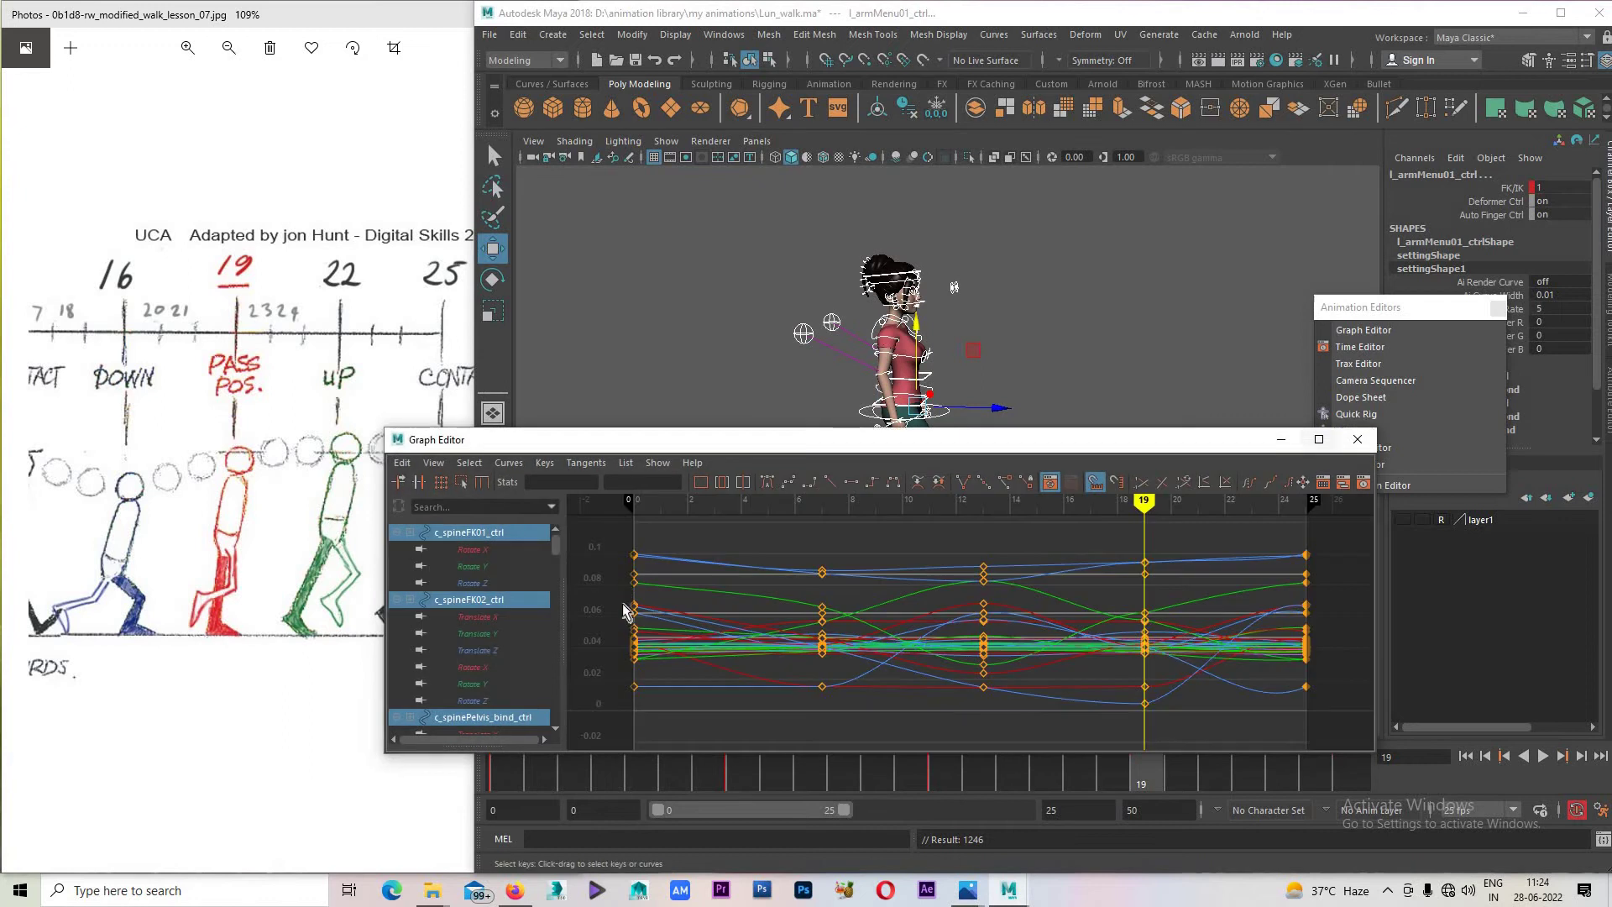
left_click(487, 568)
left_click(1041, 336)
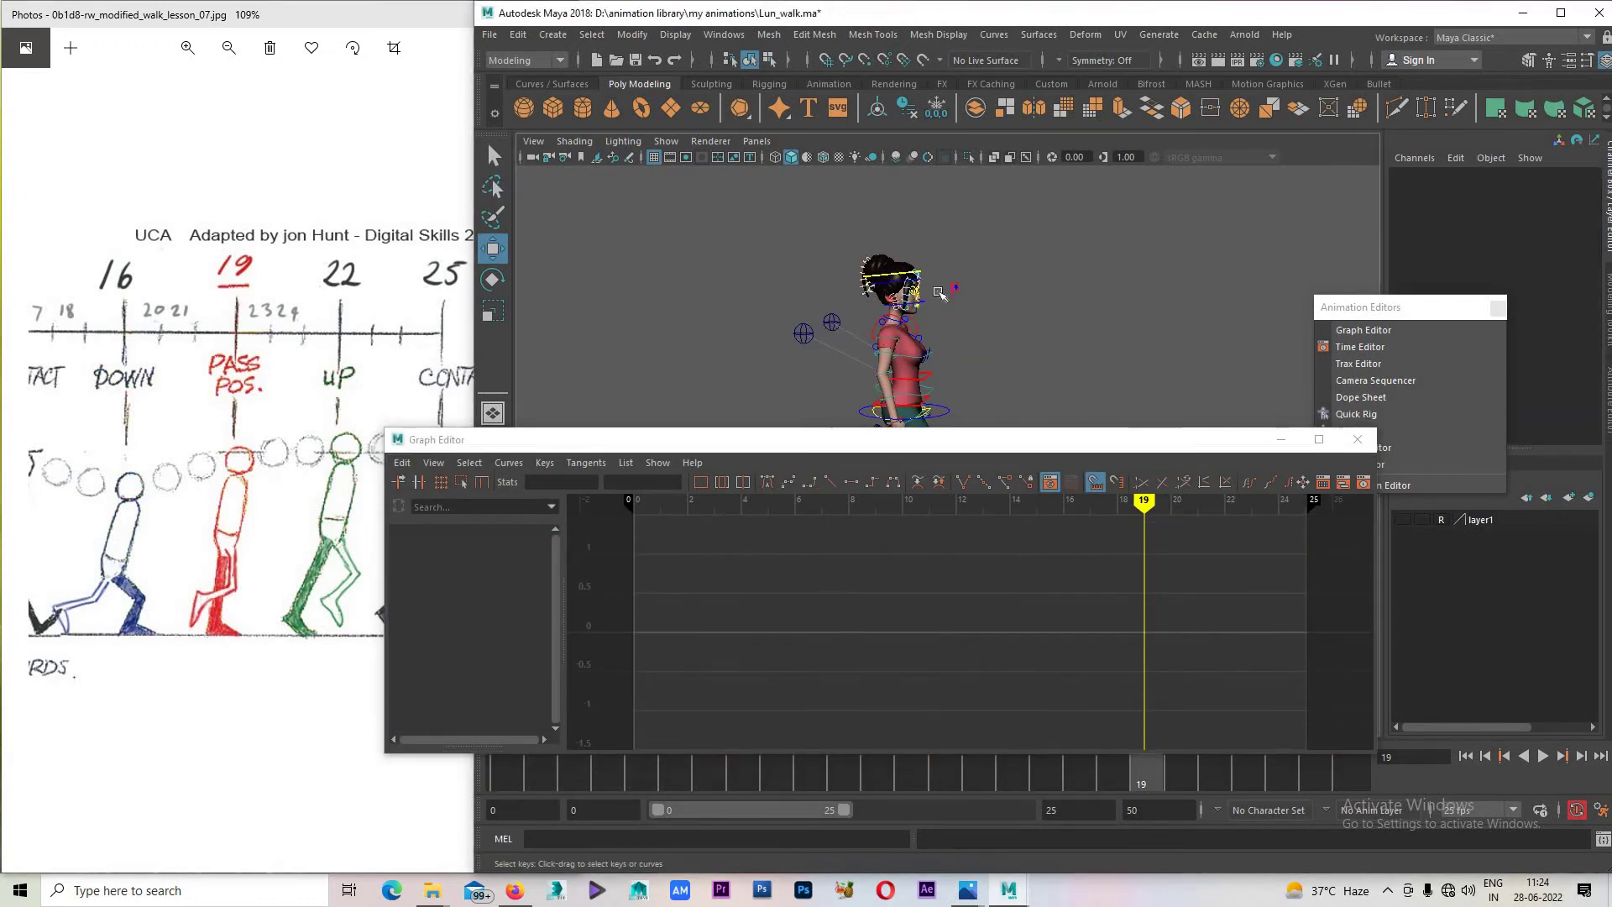
left_click(1281, 439)
mouse_move(1008, 470)
left_mouse_down("alt")
mouse_move(949, 560)
mouse_move(872, 467)
left_mouse_up("alt")
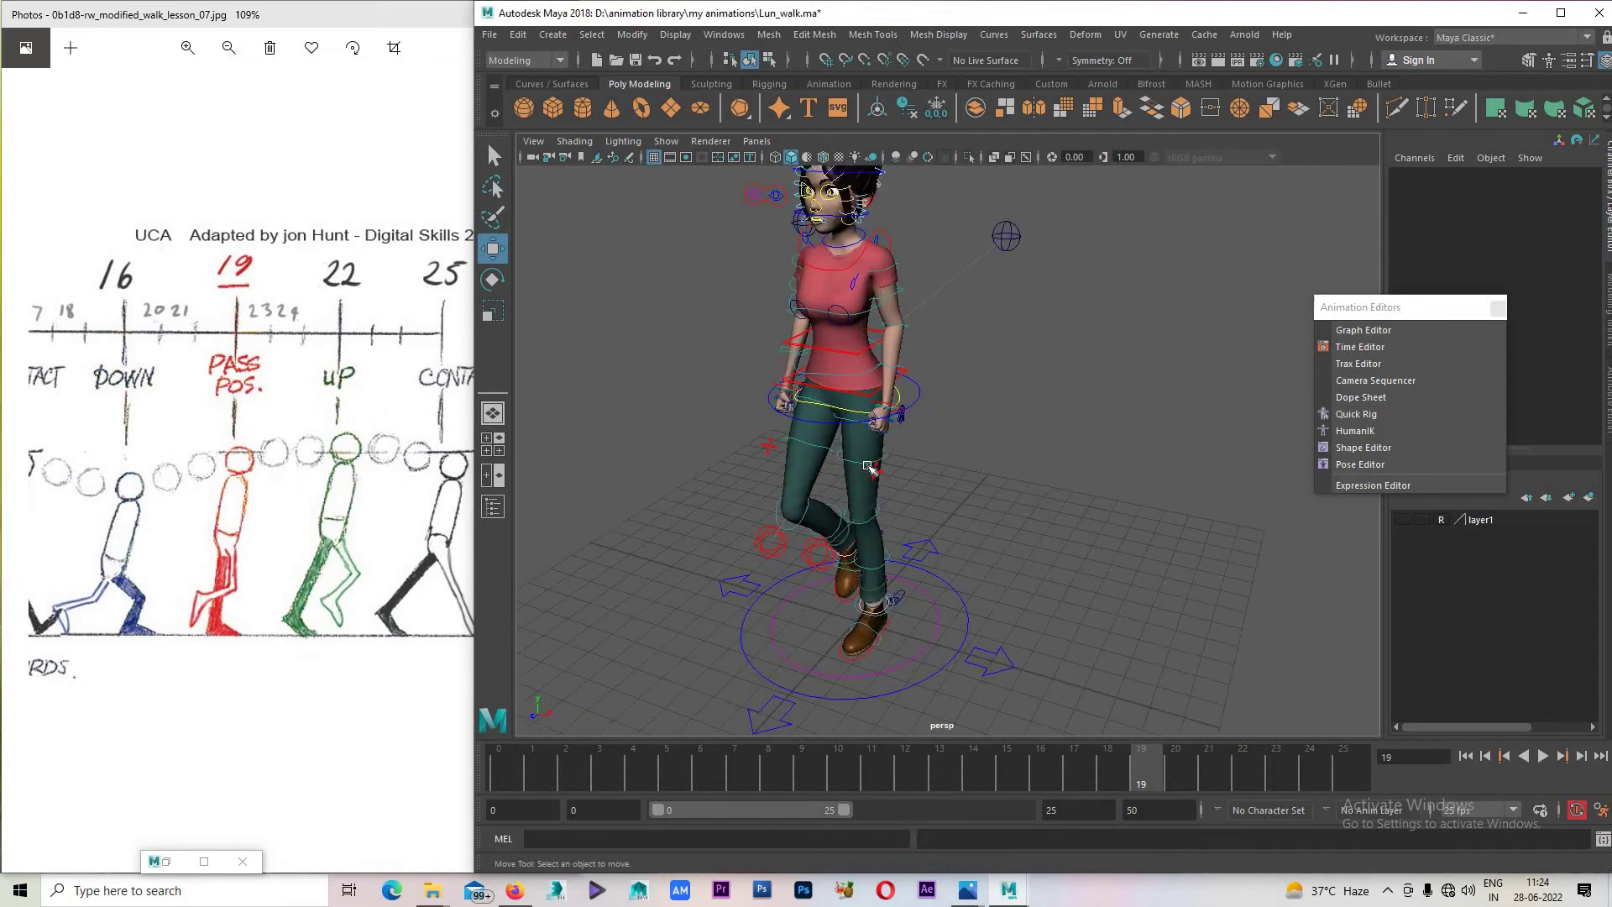
Save the scene as Lun_walk.ma and start the walk playing.
key("q")
key("ctrl+s")
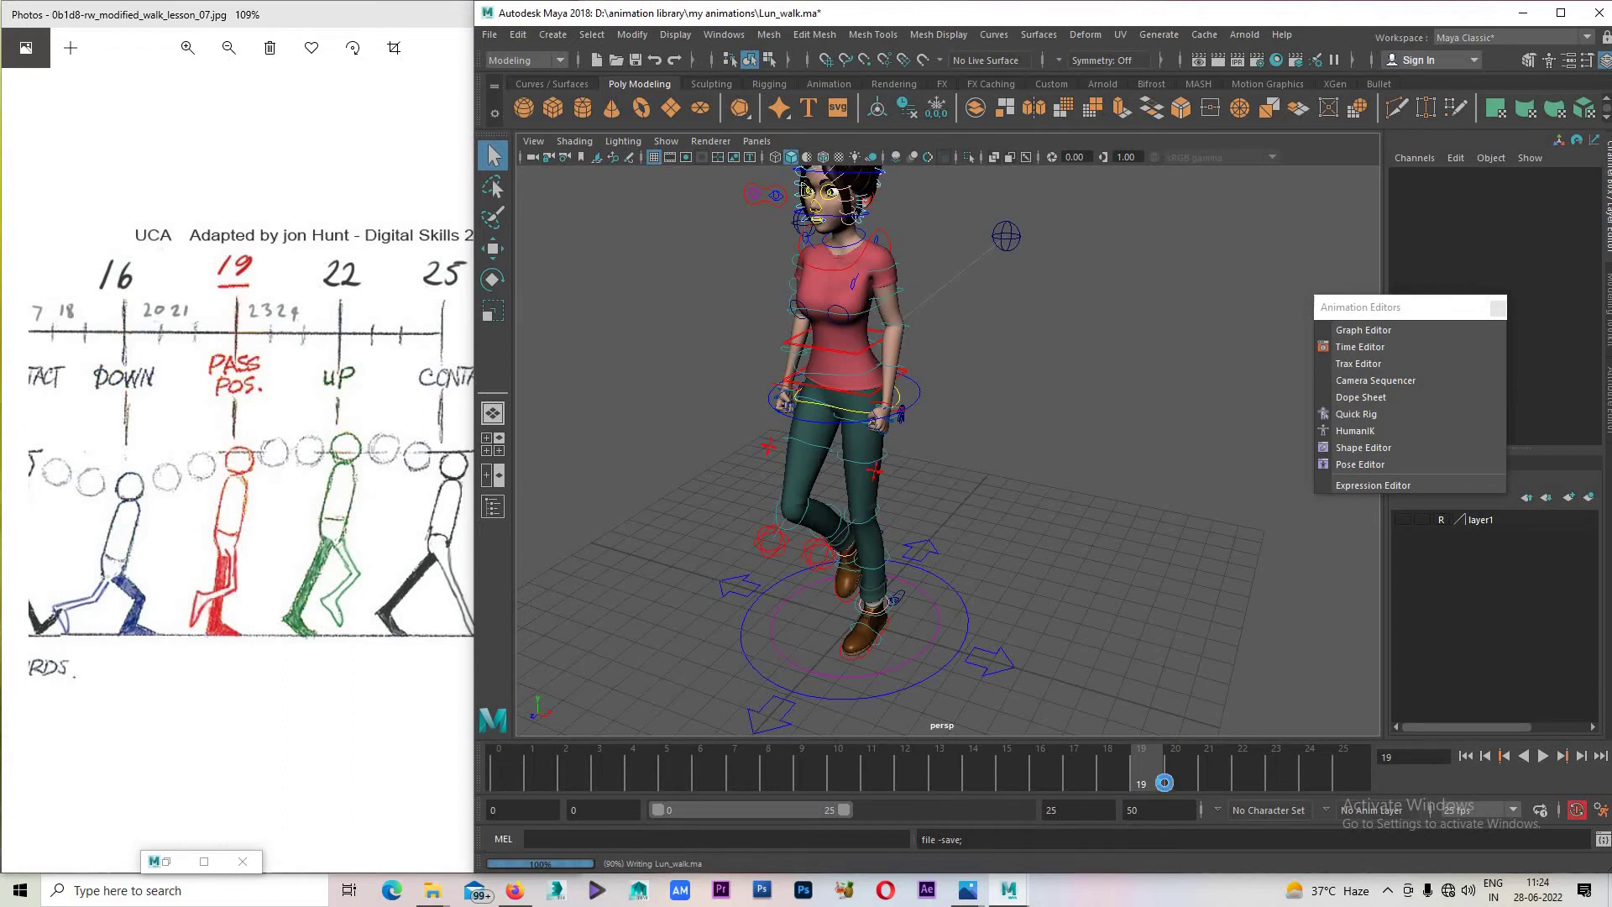
key("w")
key("alt+v")
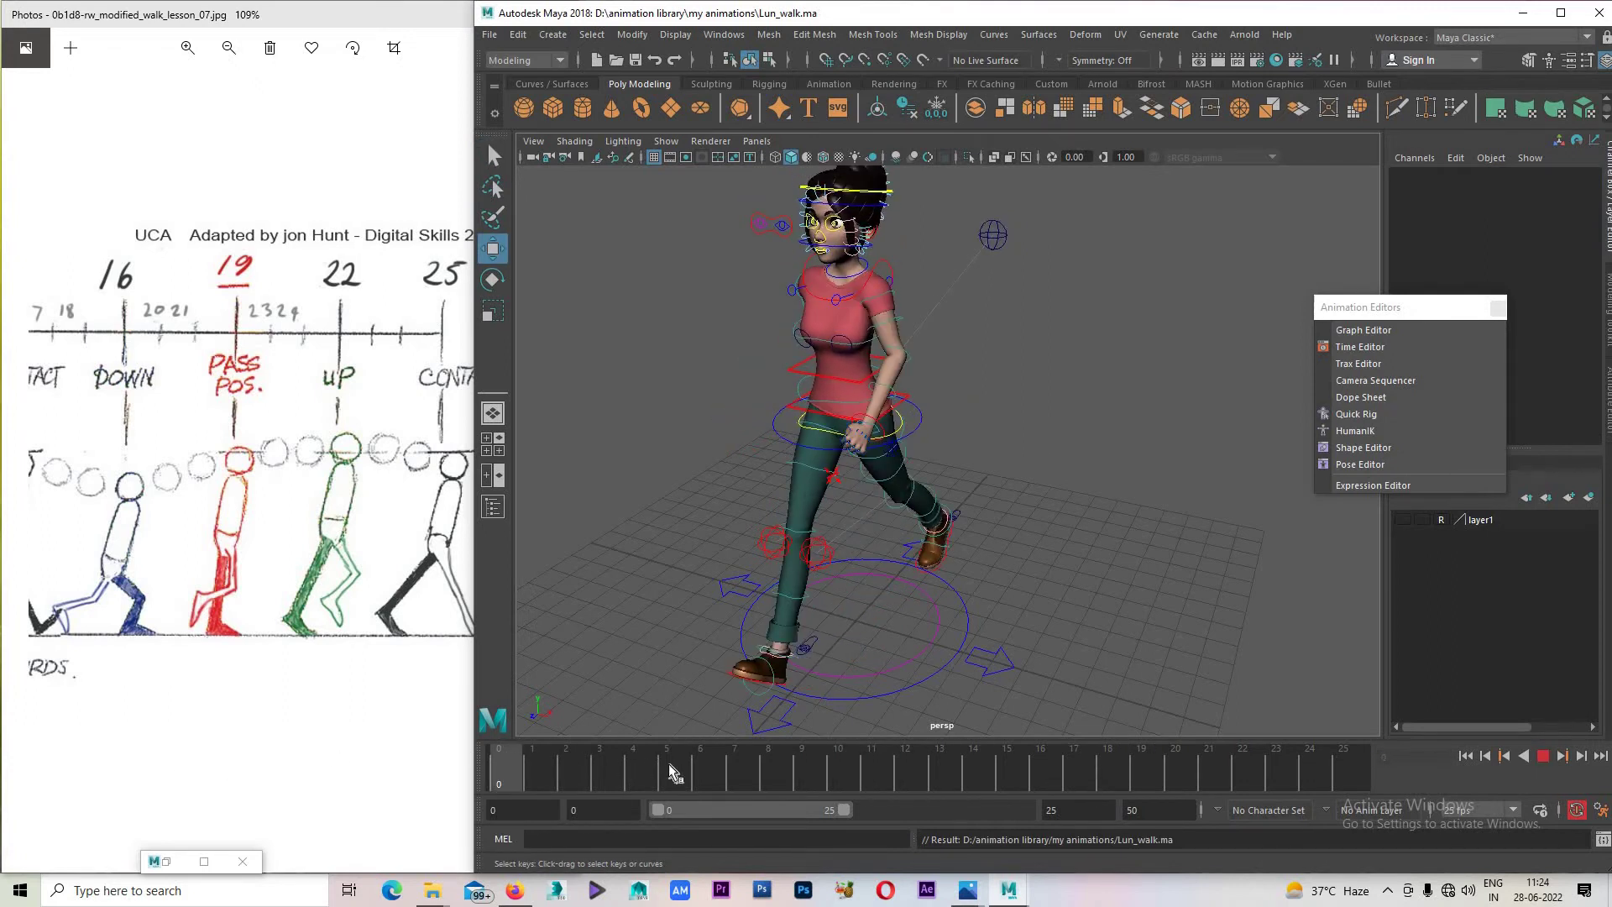
Orbit to a side view and play the walk to watch the hip motion.
key("alt+v")
mouse_move(873, 587)
left_mouse_down("alt")
mouse_move(789, 585)
mouse_move(739, 604)
left_mouse_up("alt")
key("alt+v")
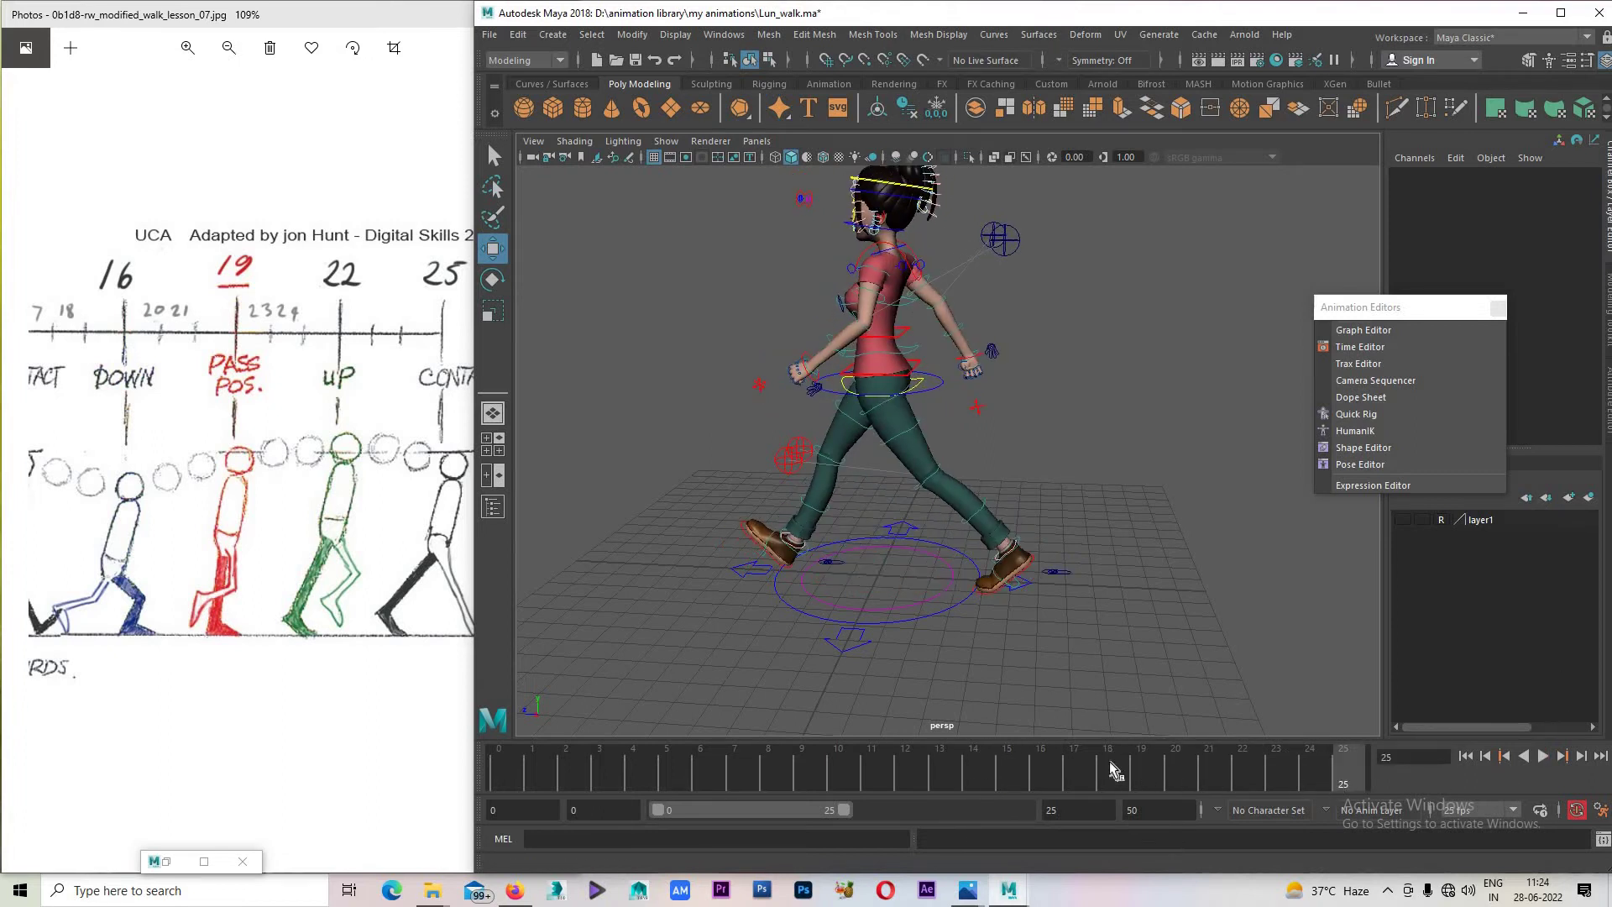
key("alt+v")
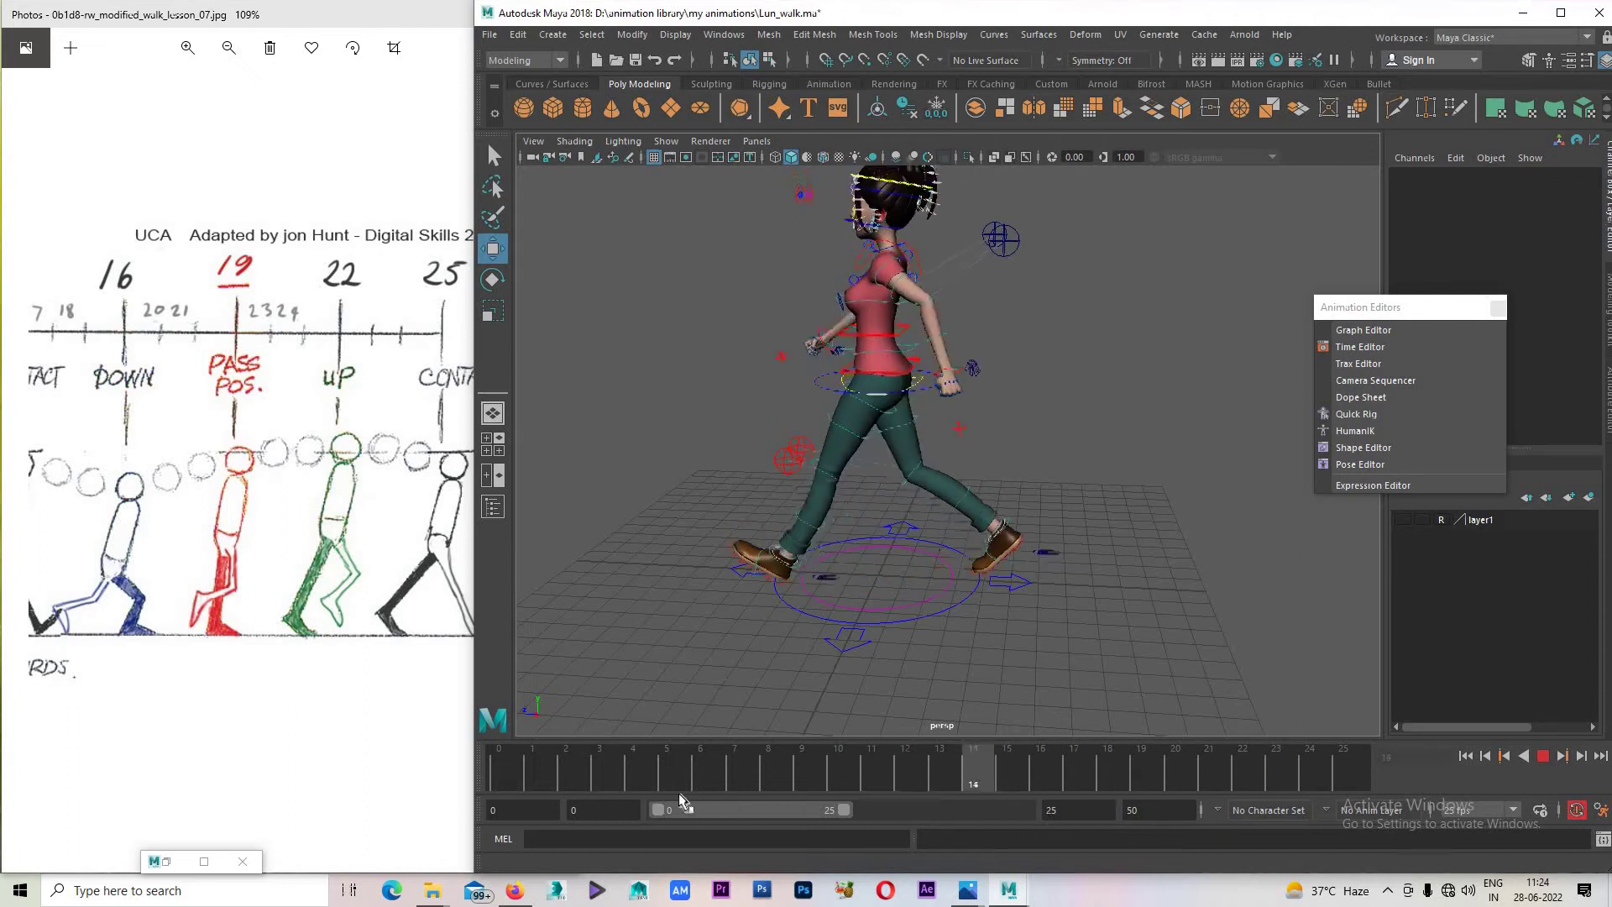
Replay the walk from the first frame, stop it, and select c_hip_ctrl.
left_click_drag(1028, 783, 144, 799)
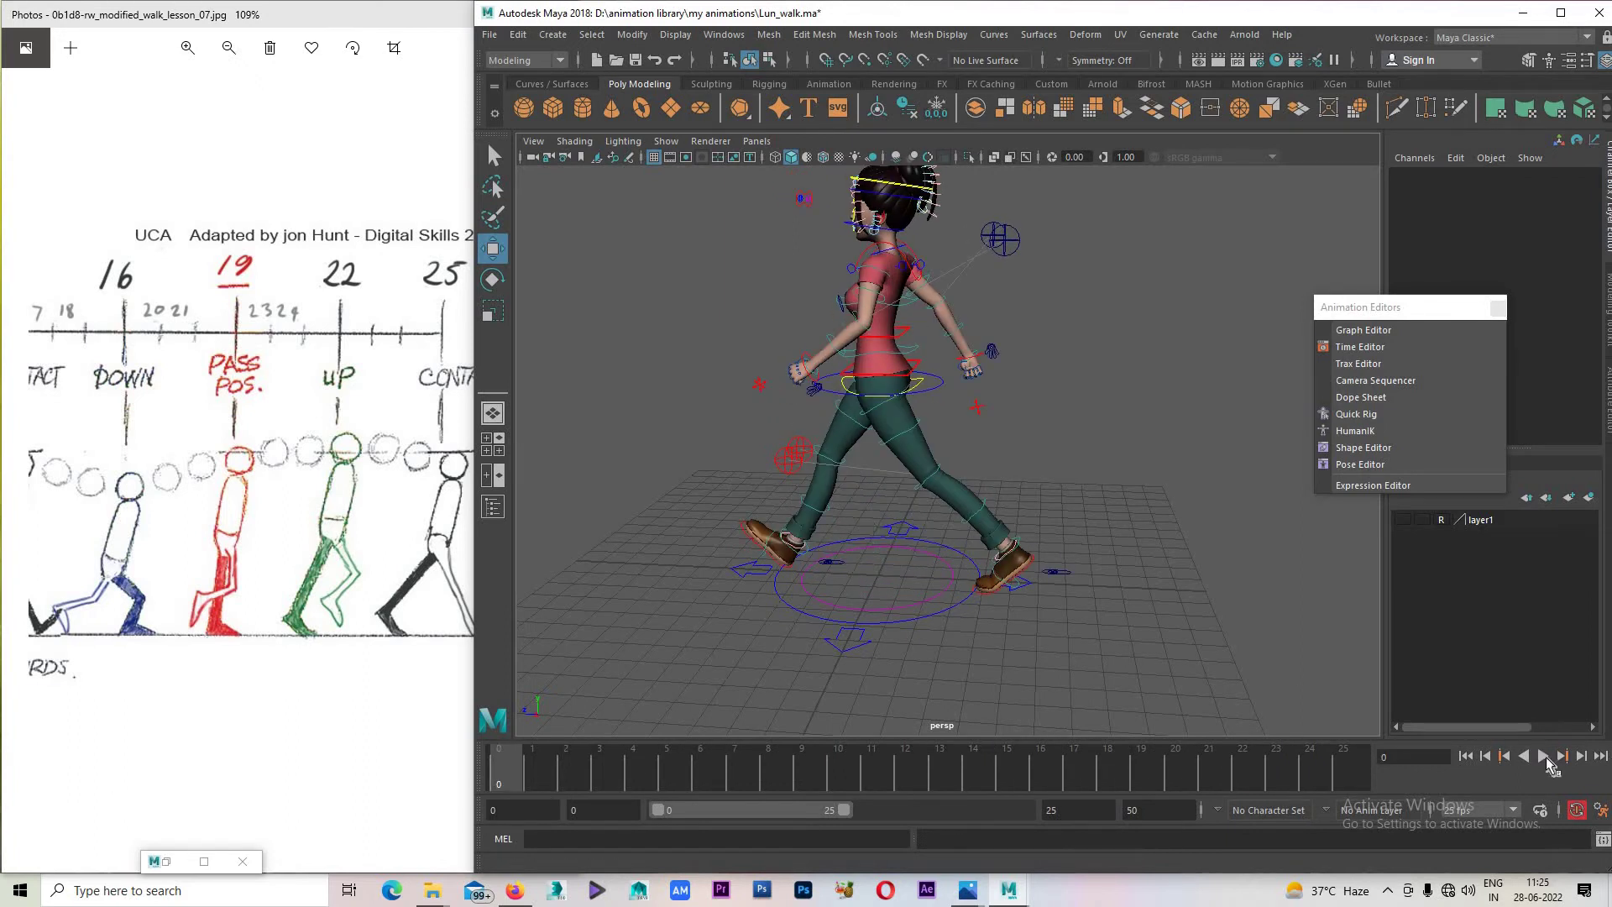
left_click(1546, 758)
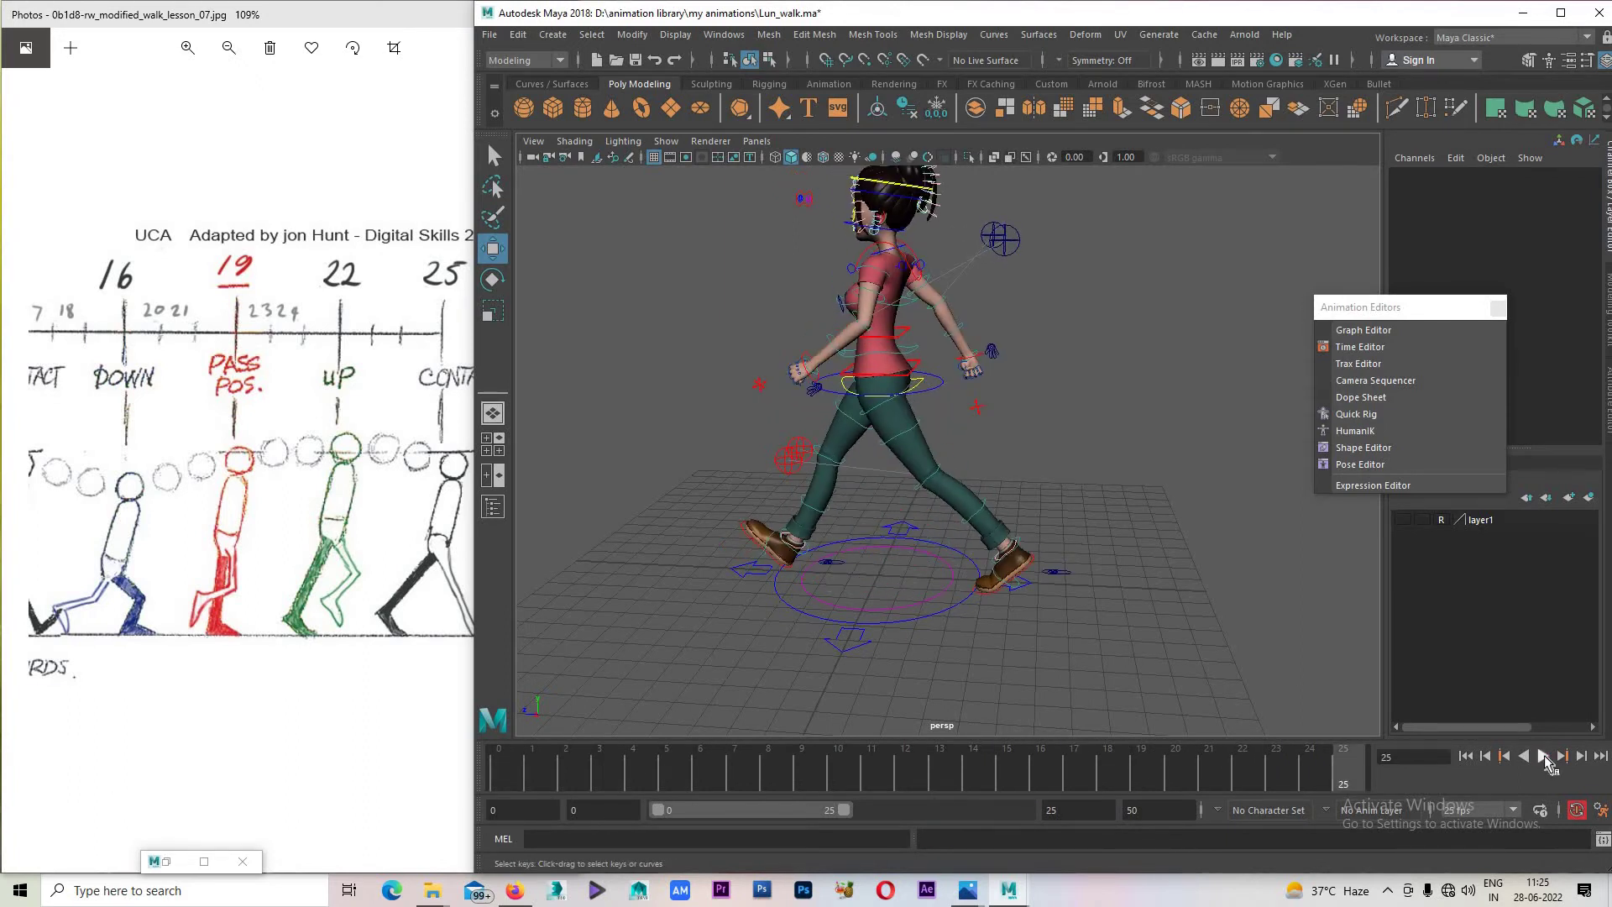
left_click(1546, 758)
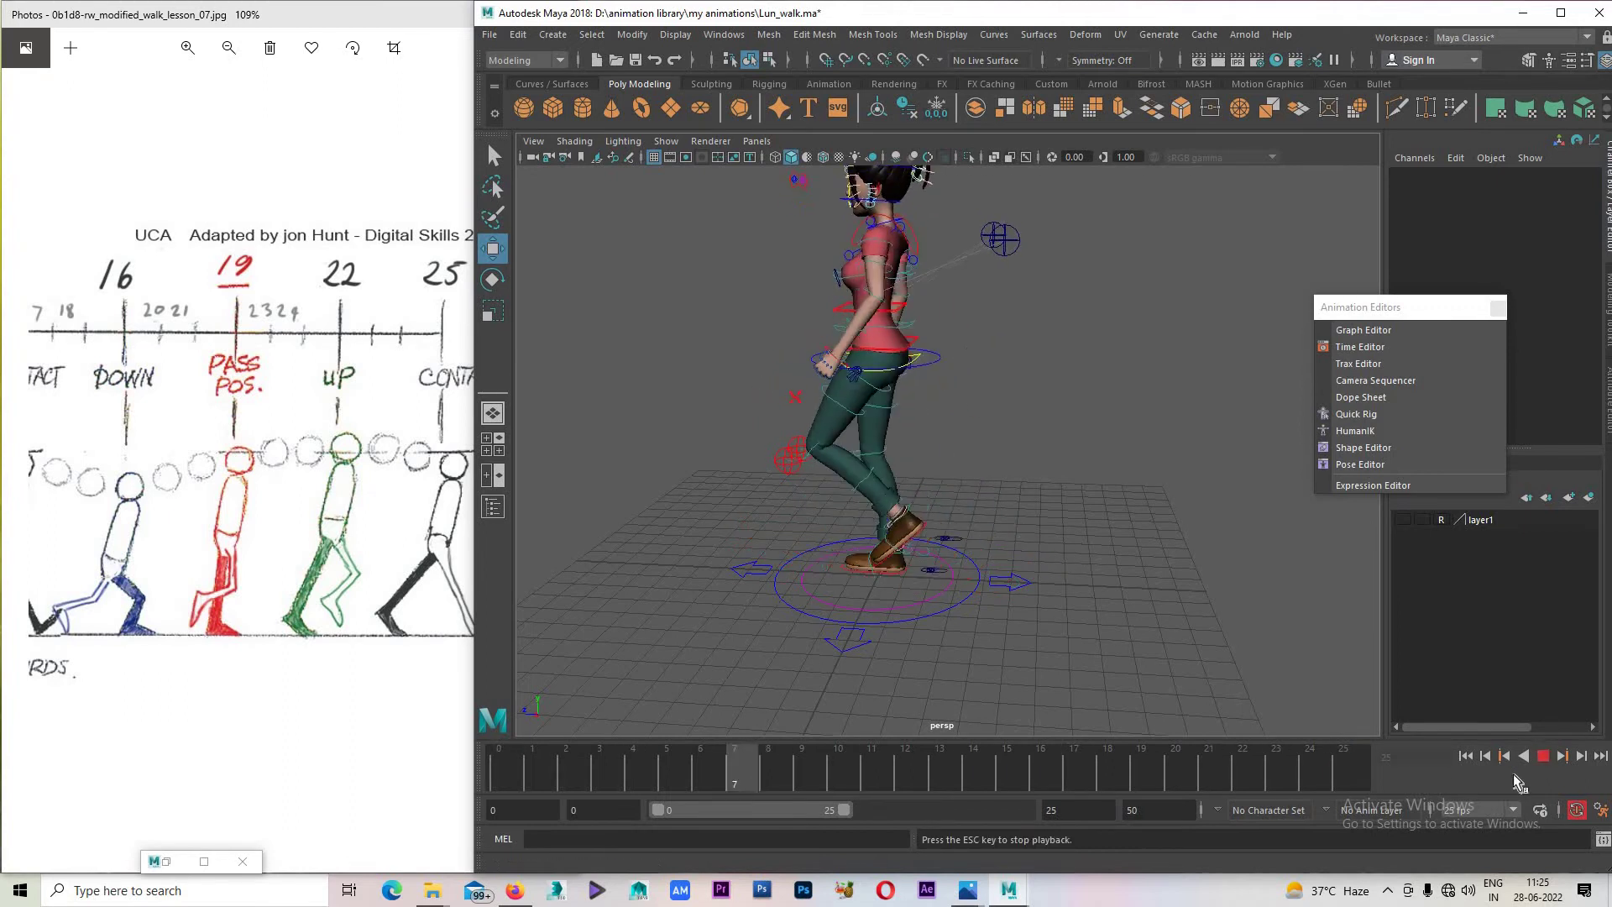
left_click(1543, 763)
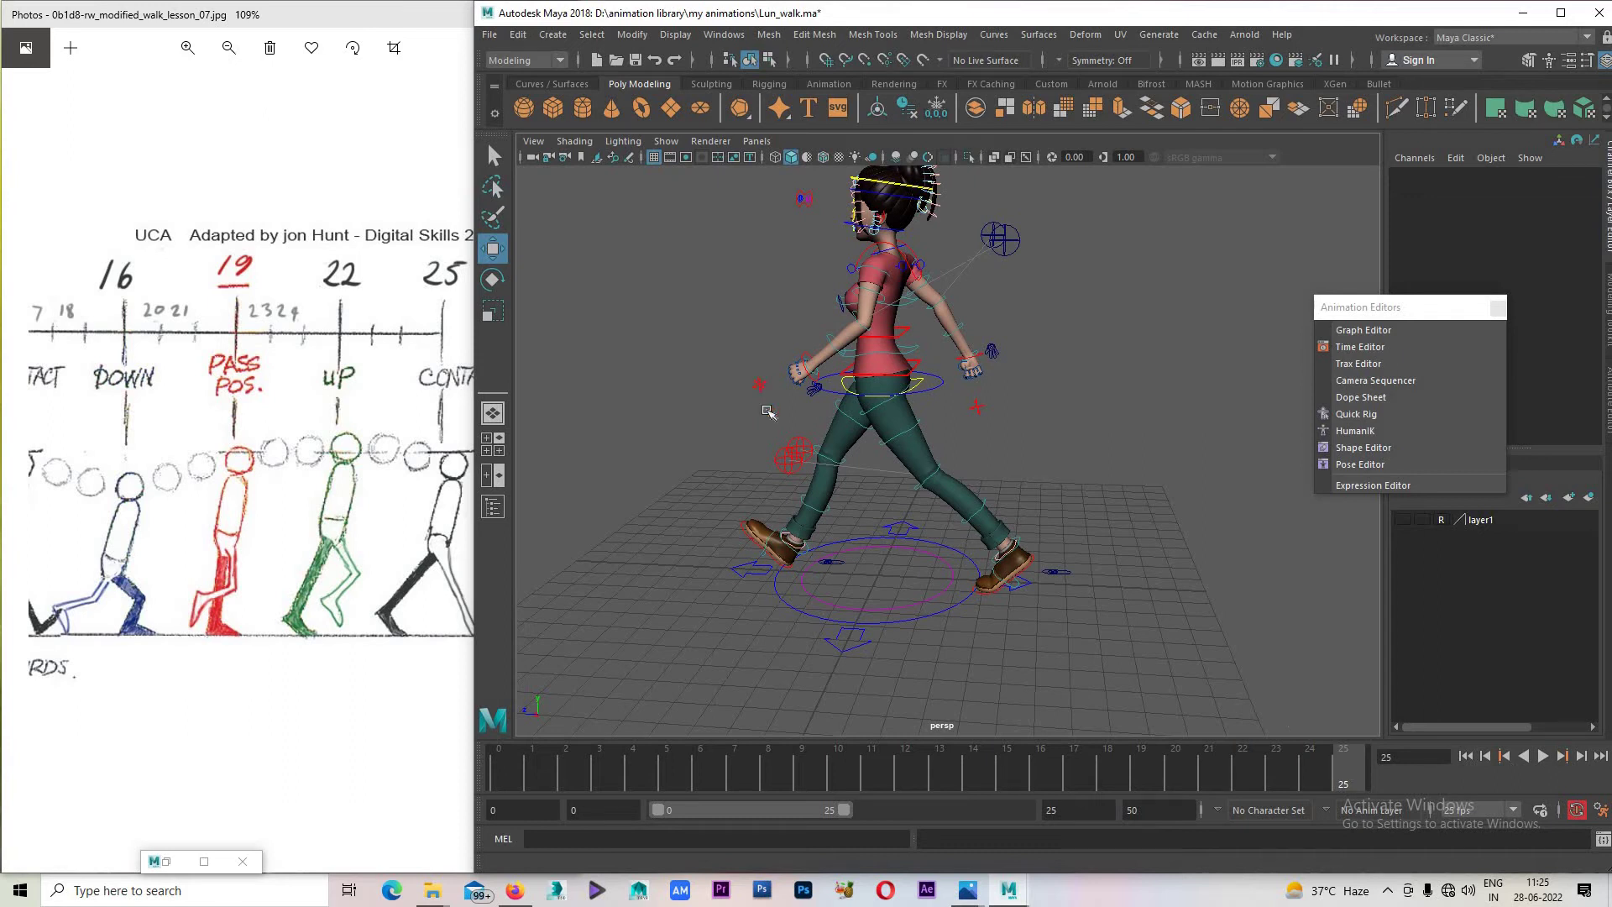
left_click(882, 384)
mouse_move(882, 385)
left_mouse_down("alt")
mouse_move(991, 523)
mouse_move(1012, 482)
left_mouse_up("alt")
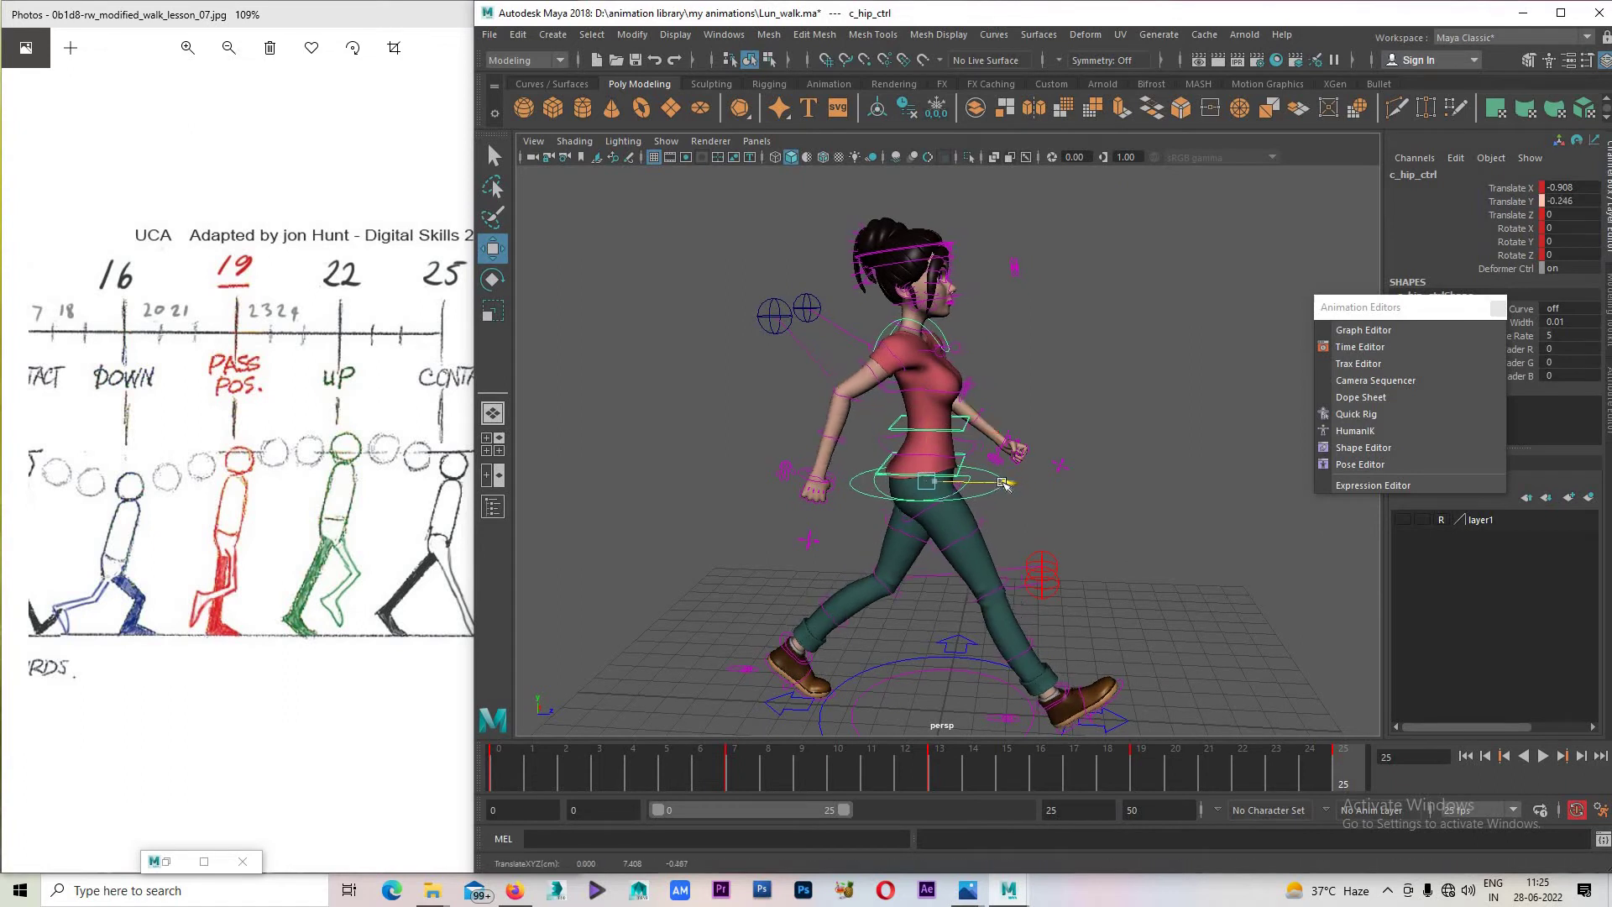
key("ctrl+z")
left_click(167, 861)
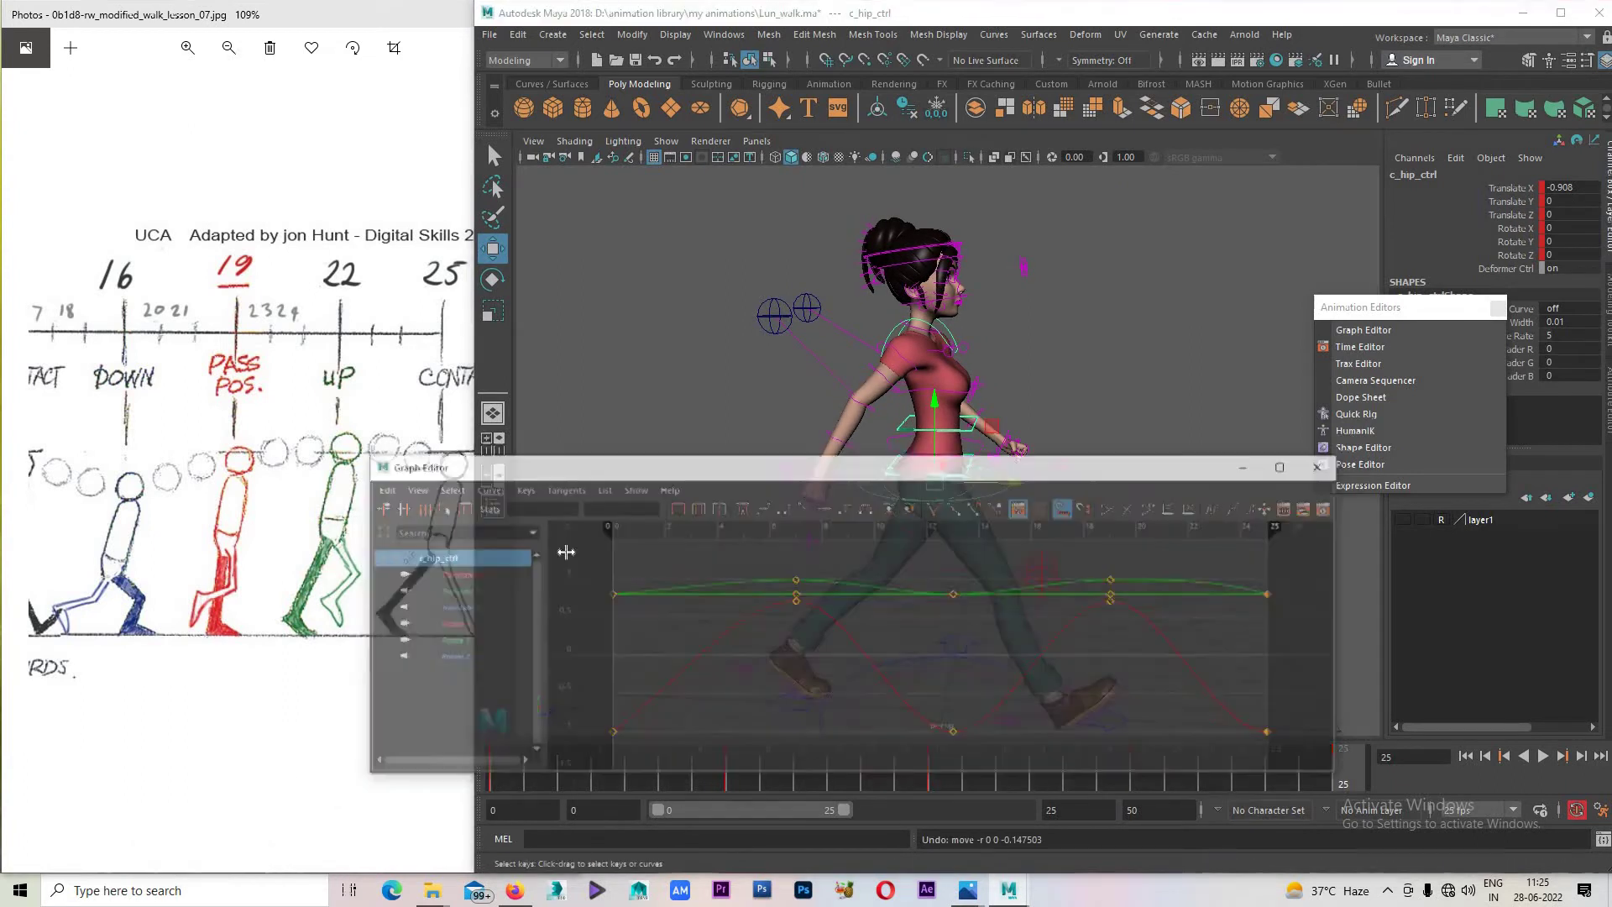
left_click(508, 567)
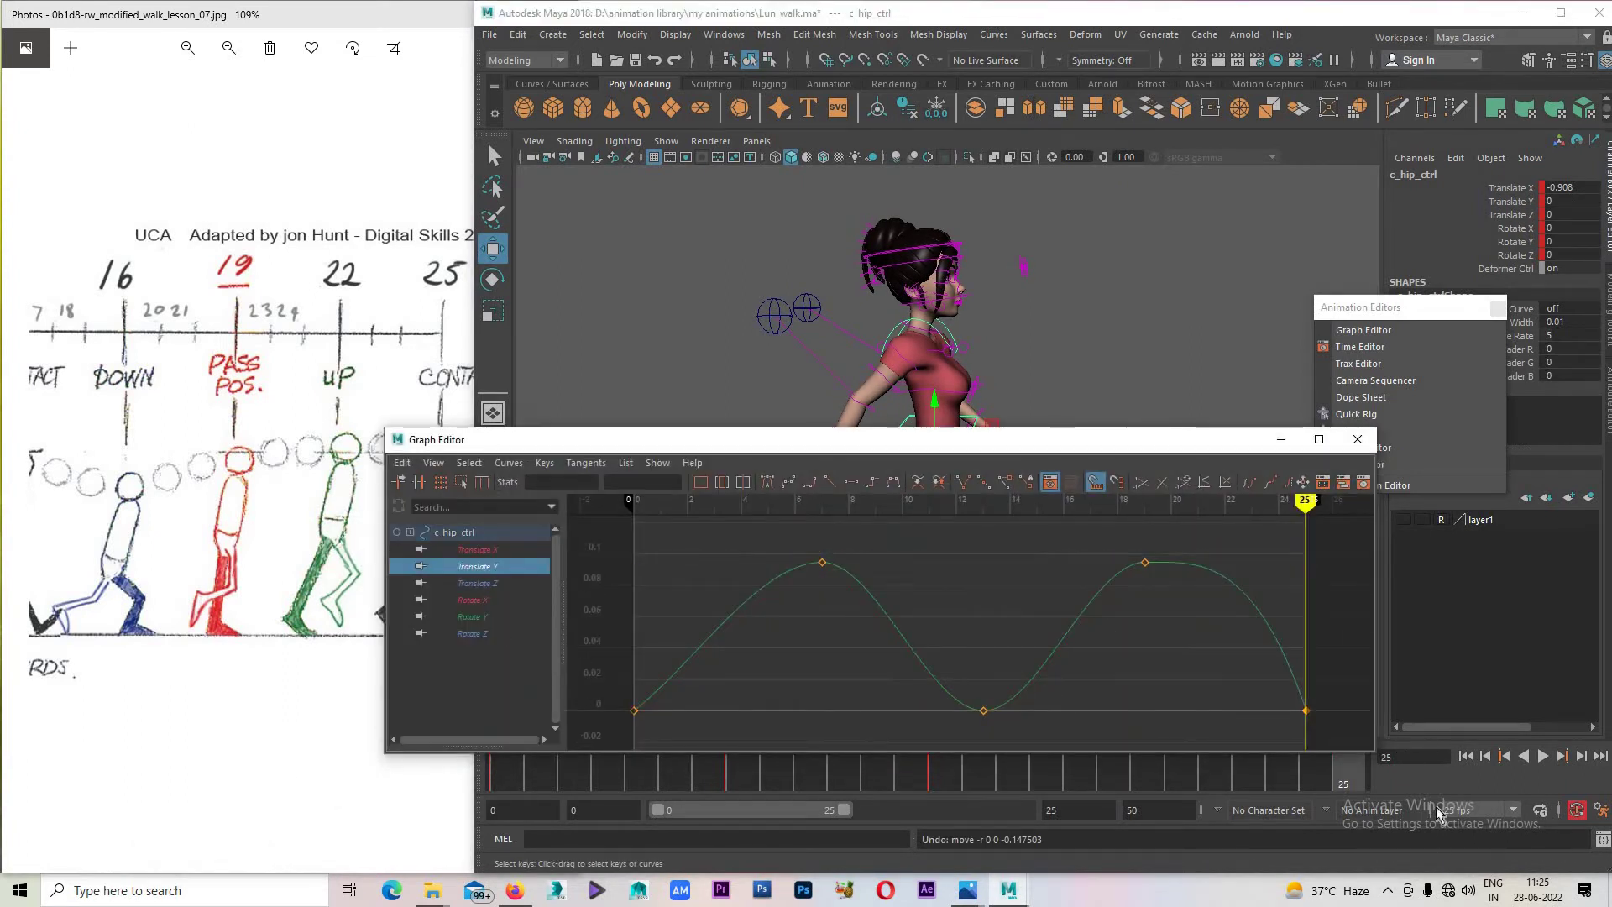
key("alt+v")
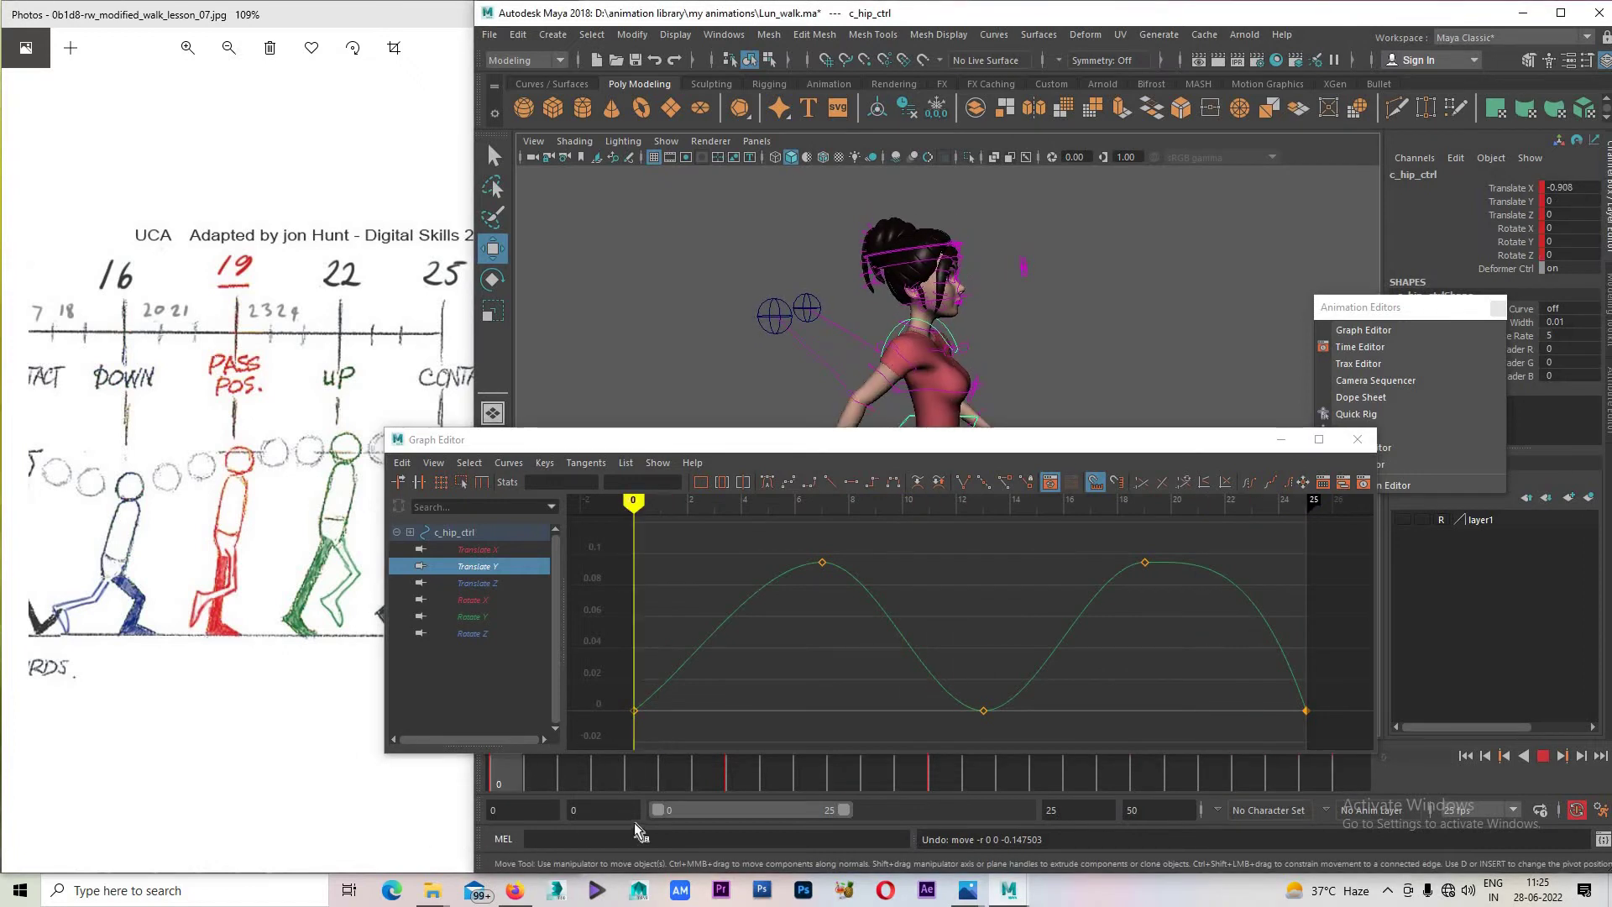
key("alt+v")
left_click_drag(891, 332, 840, 319, "alt")
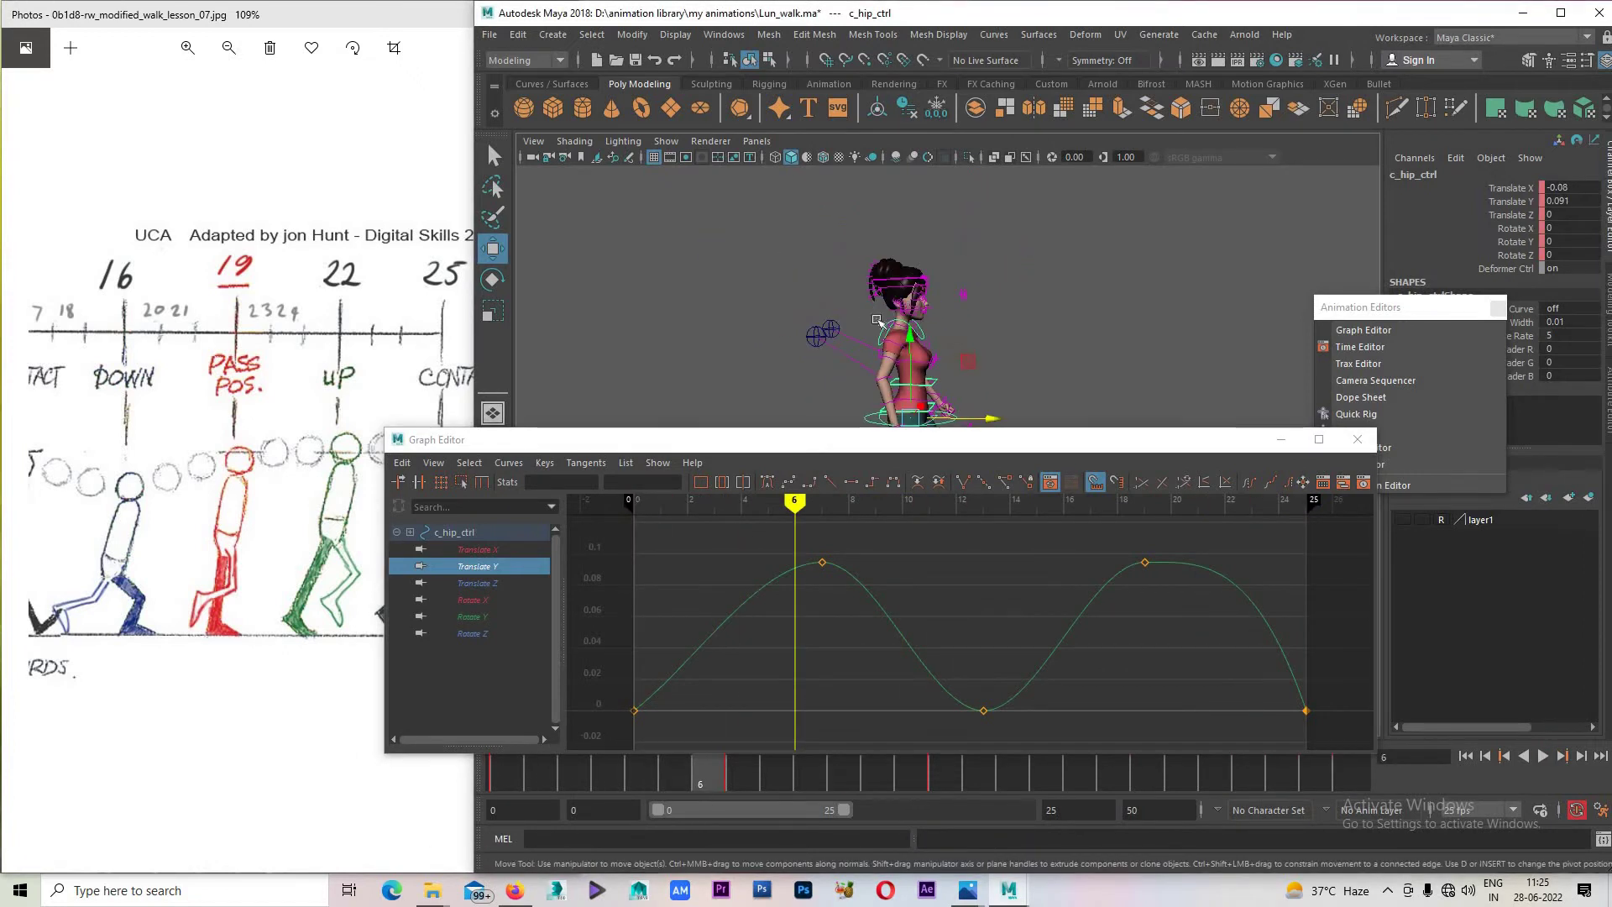
key("alt+v")
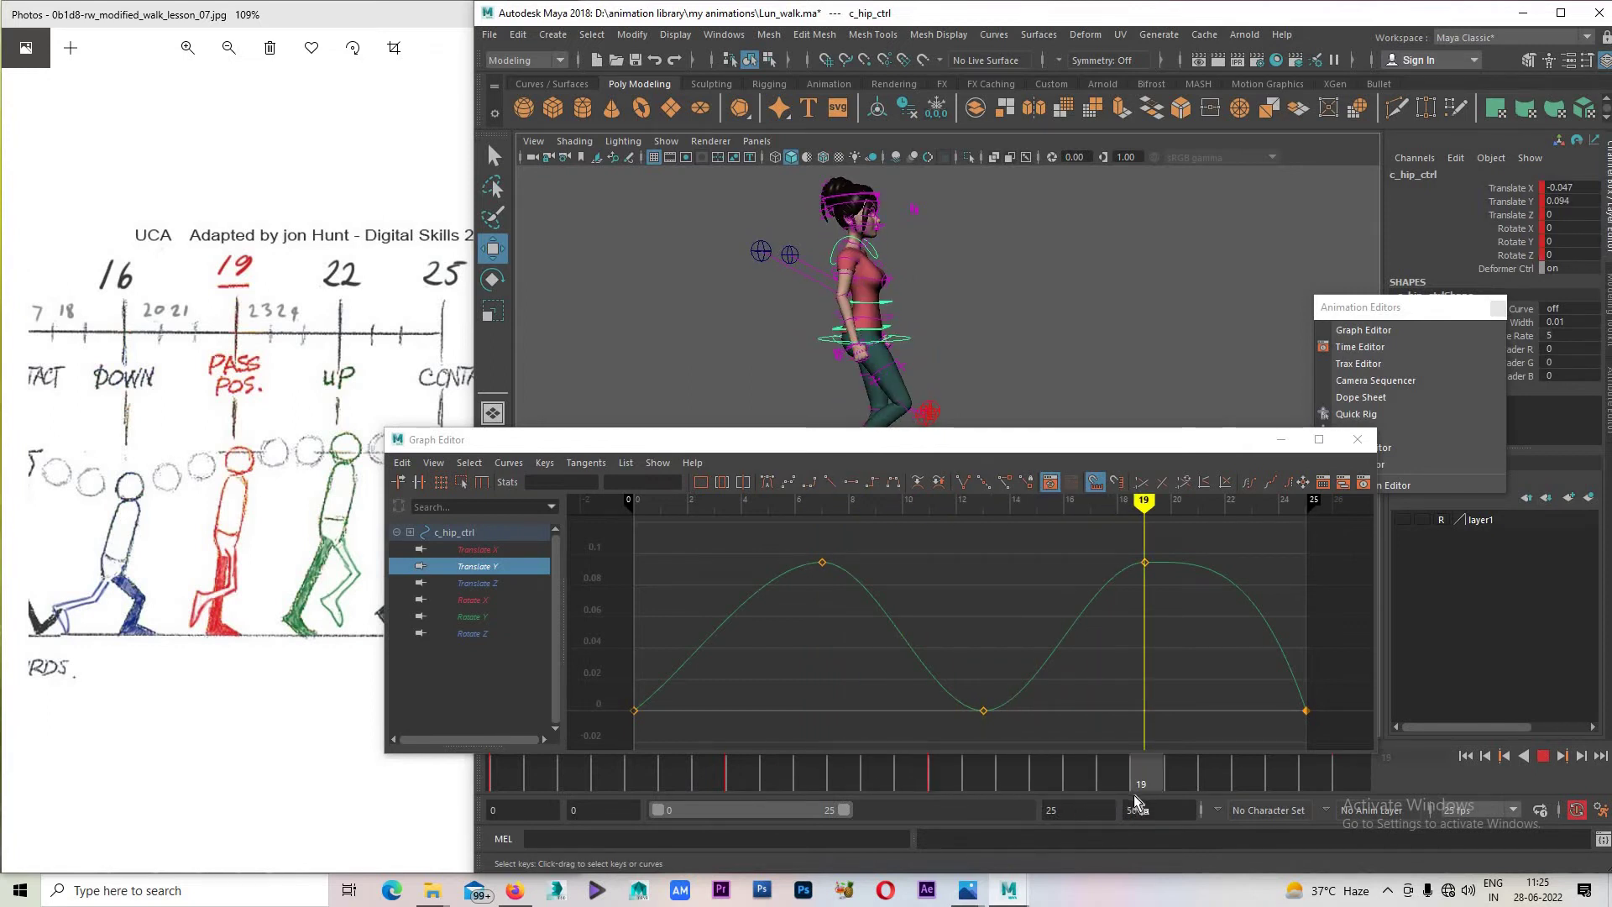
left_click(1159, 785)
key("alt+v")
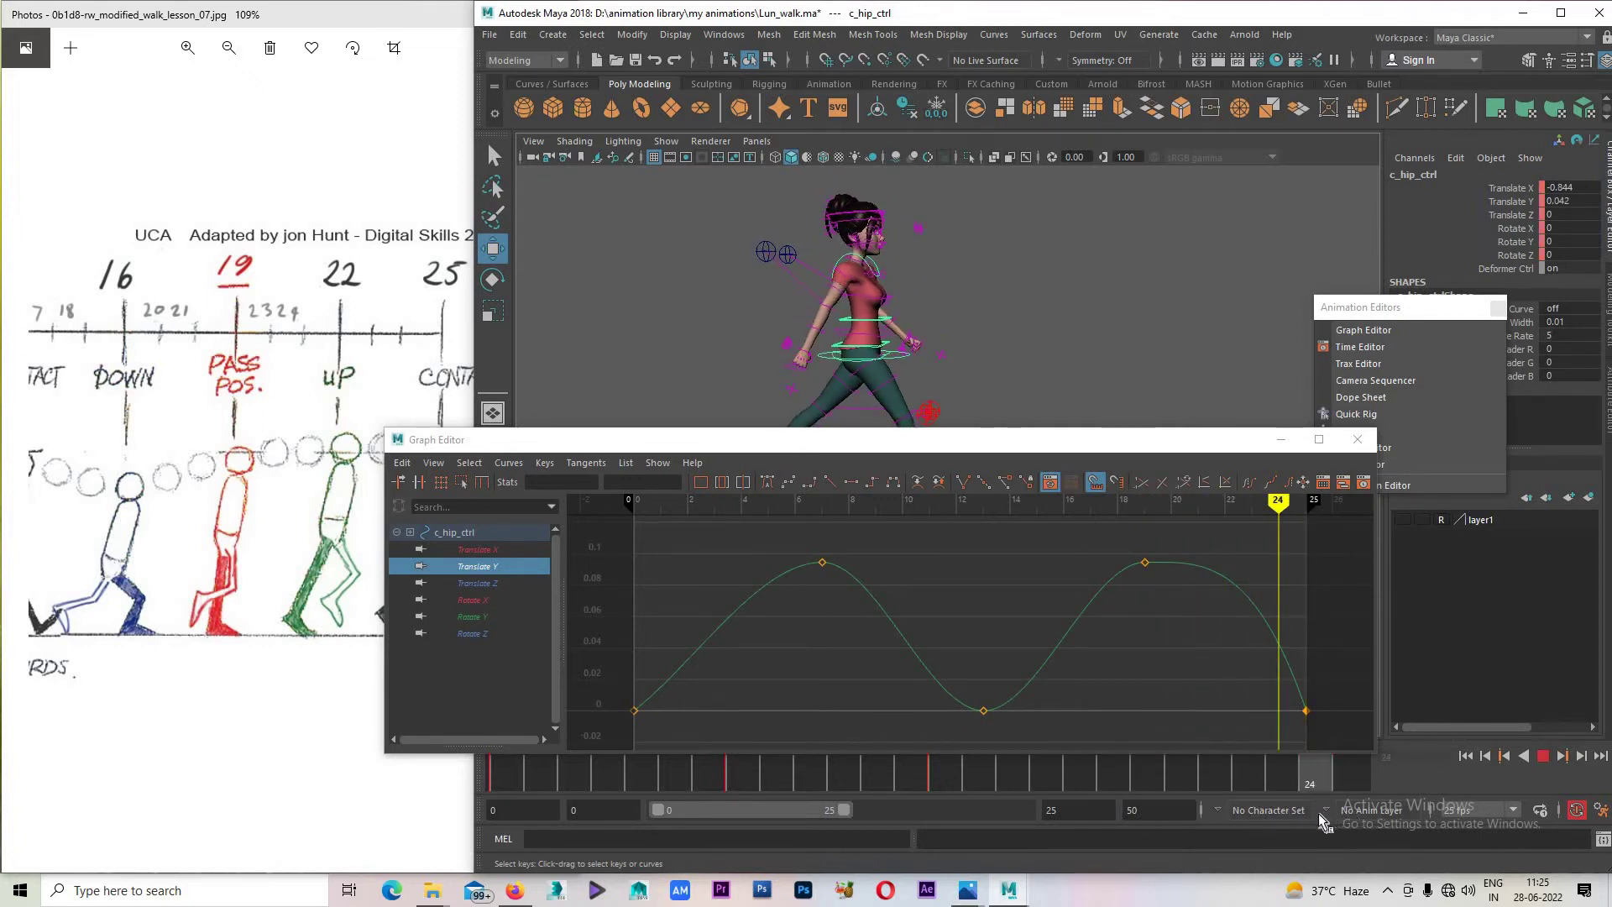
key("alt+v")
left_click(1281, 440)
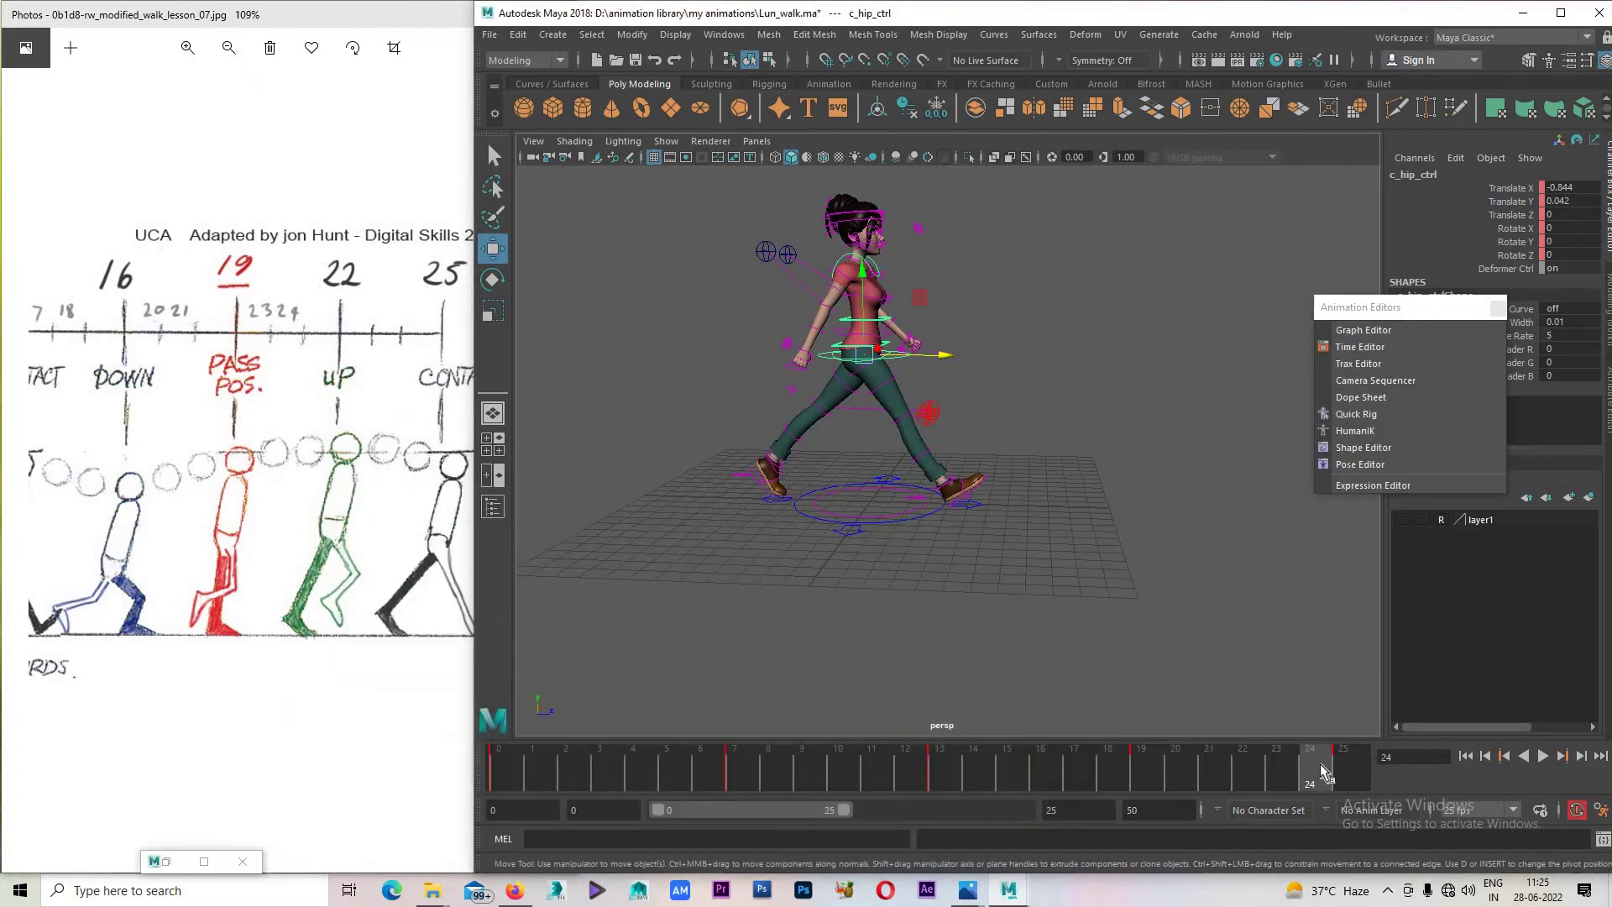
Select l_leg01IK_ctrl and scrub between frames 19 and 25 to inspect the foot.
left_click_drag(1341, 773, 1175, 760)
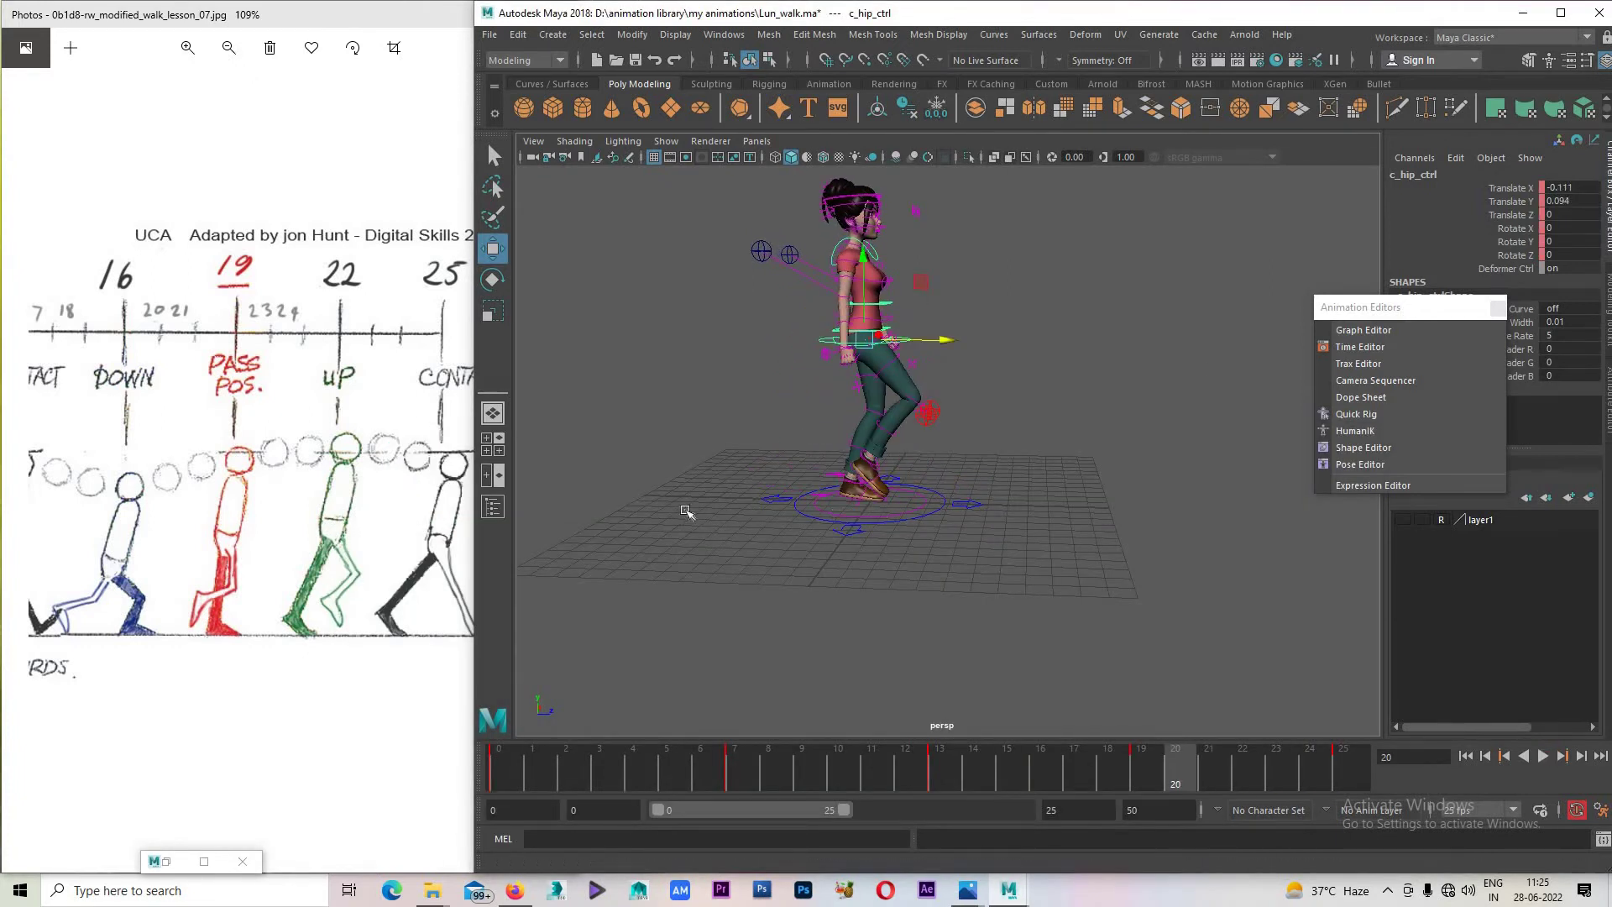
scroll(736, 557, "up", 5)
left_click(739, 552)
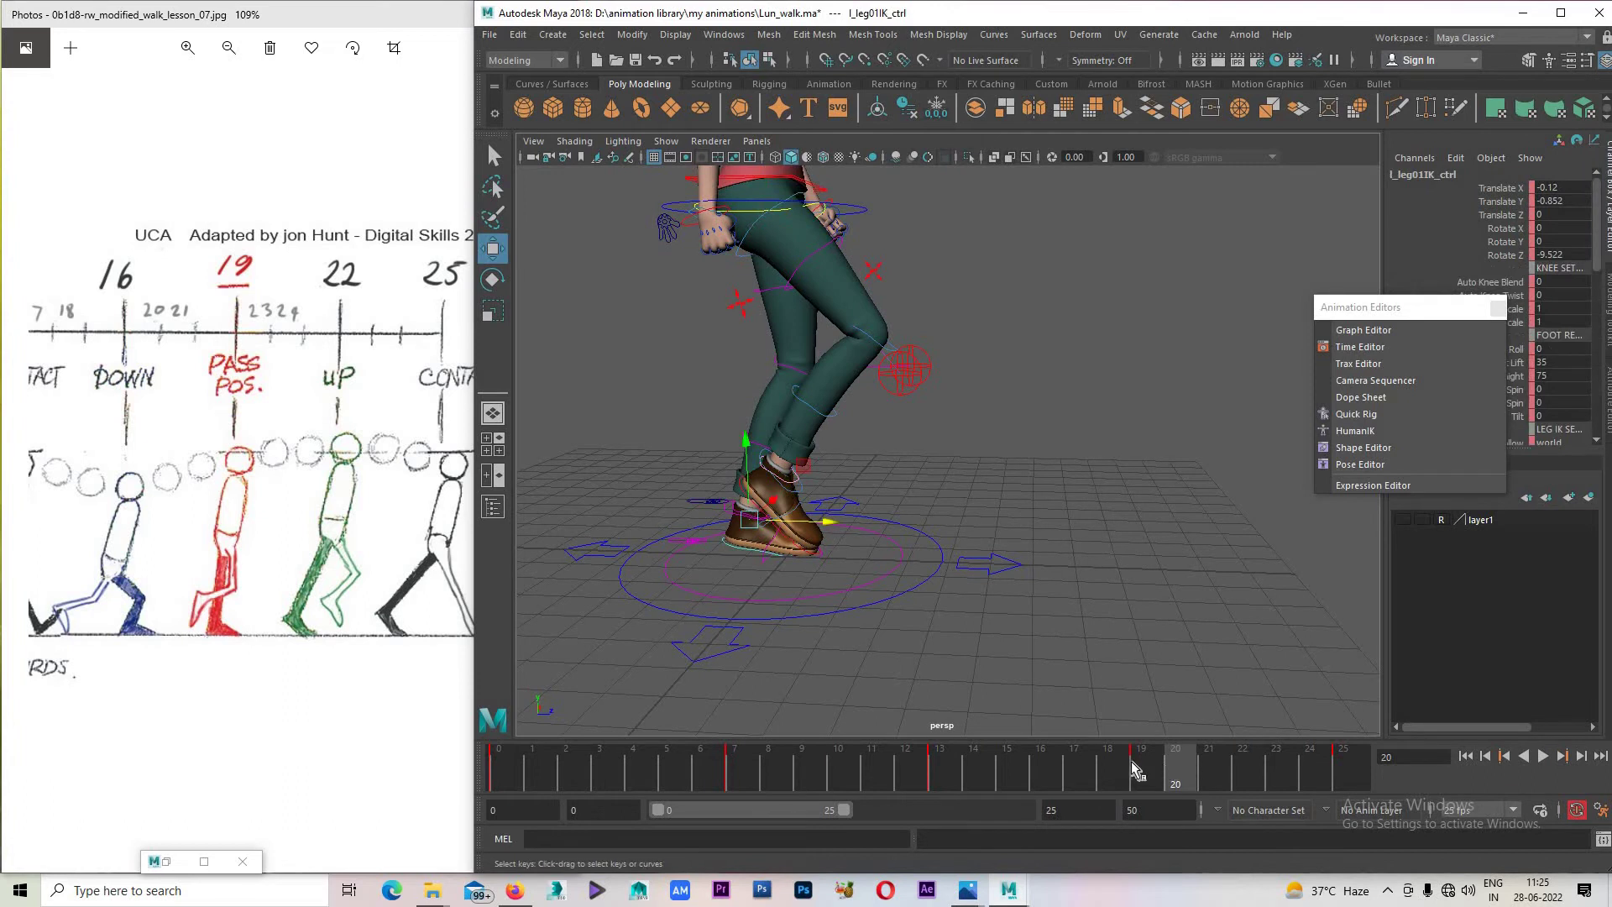
left_click_drag(1130, 761, 1154, 766)
scroll(1072, 504, "down", 5)
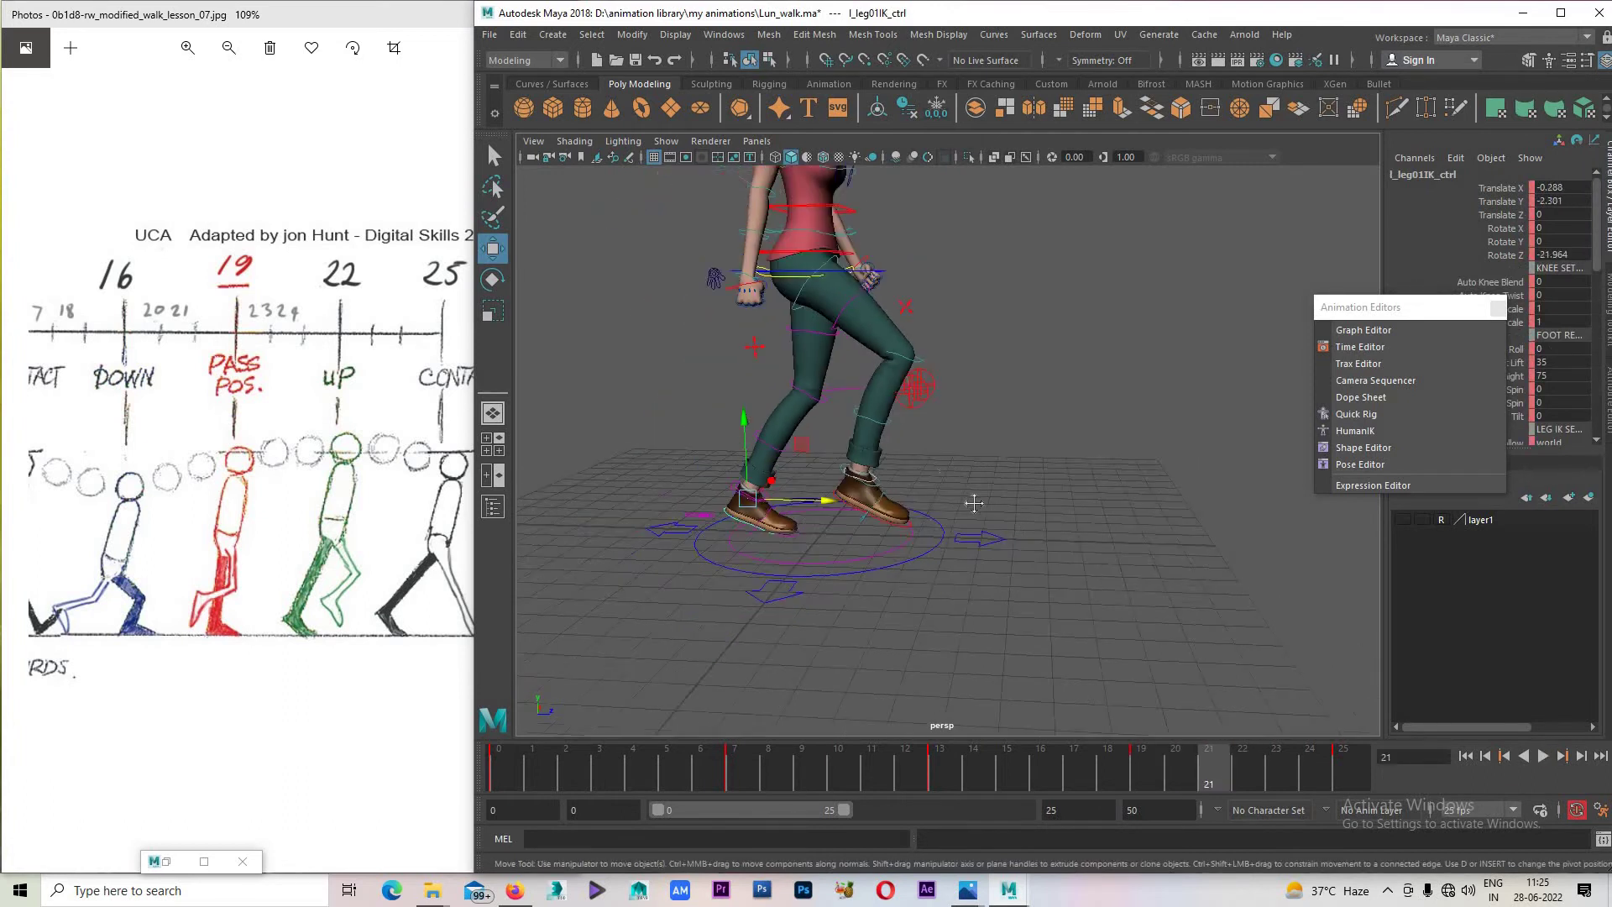
key("Escape")
left_click_drag(1150, 767, 1139, 777)
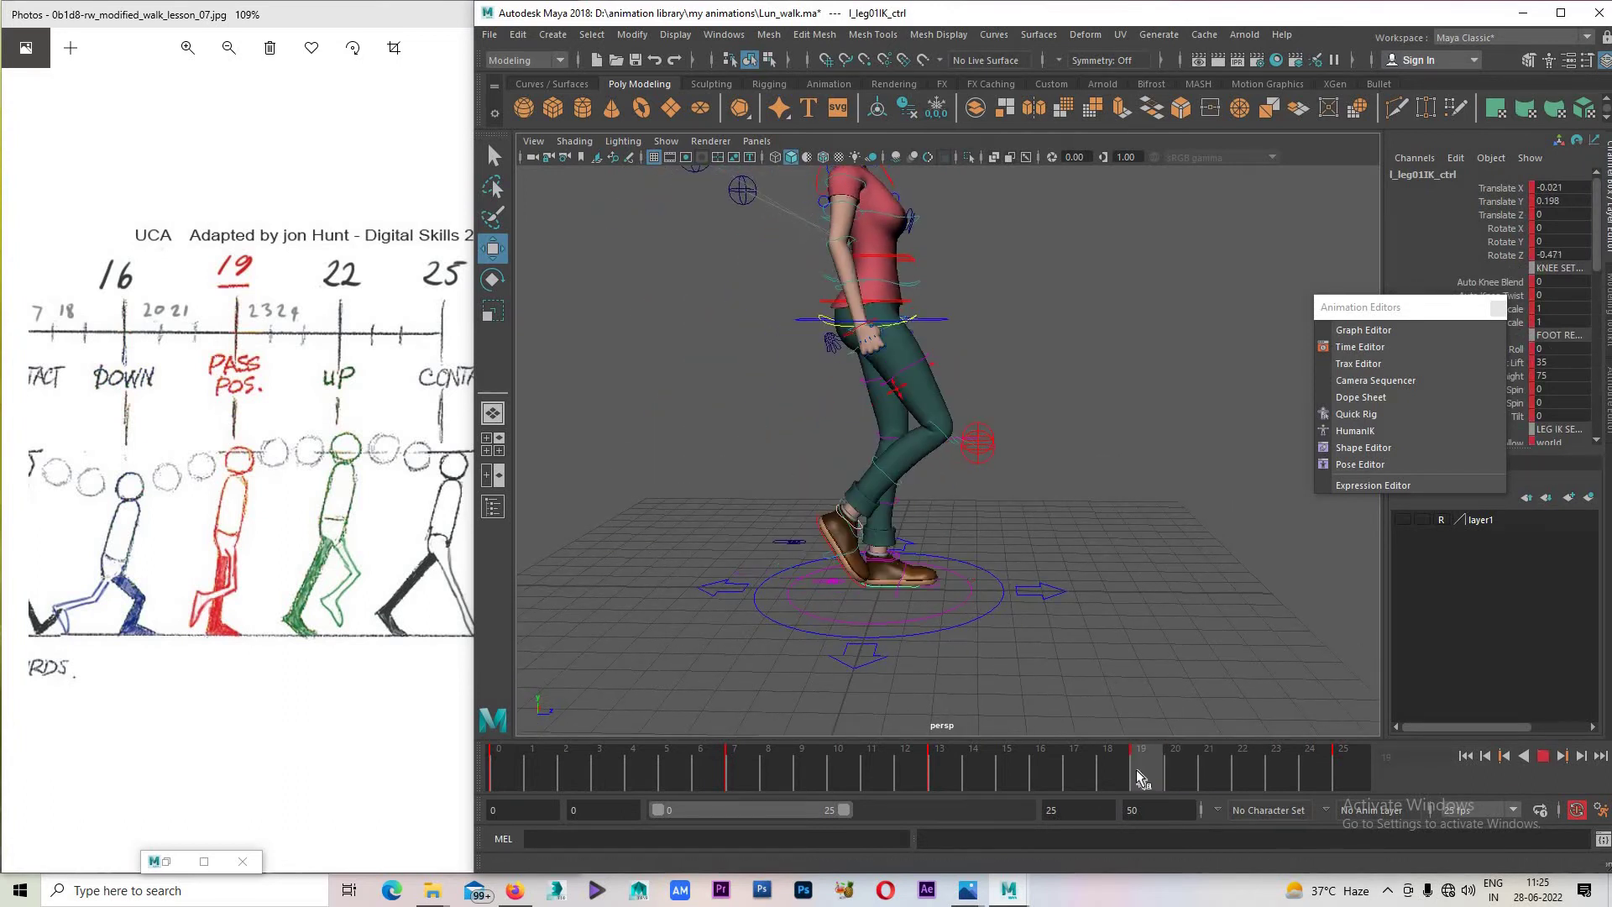
left_click(1243, 776)
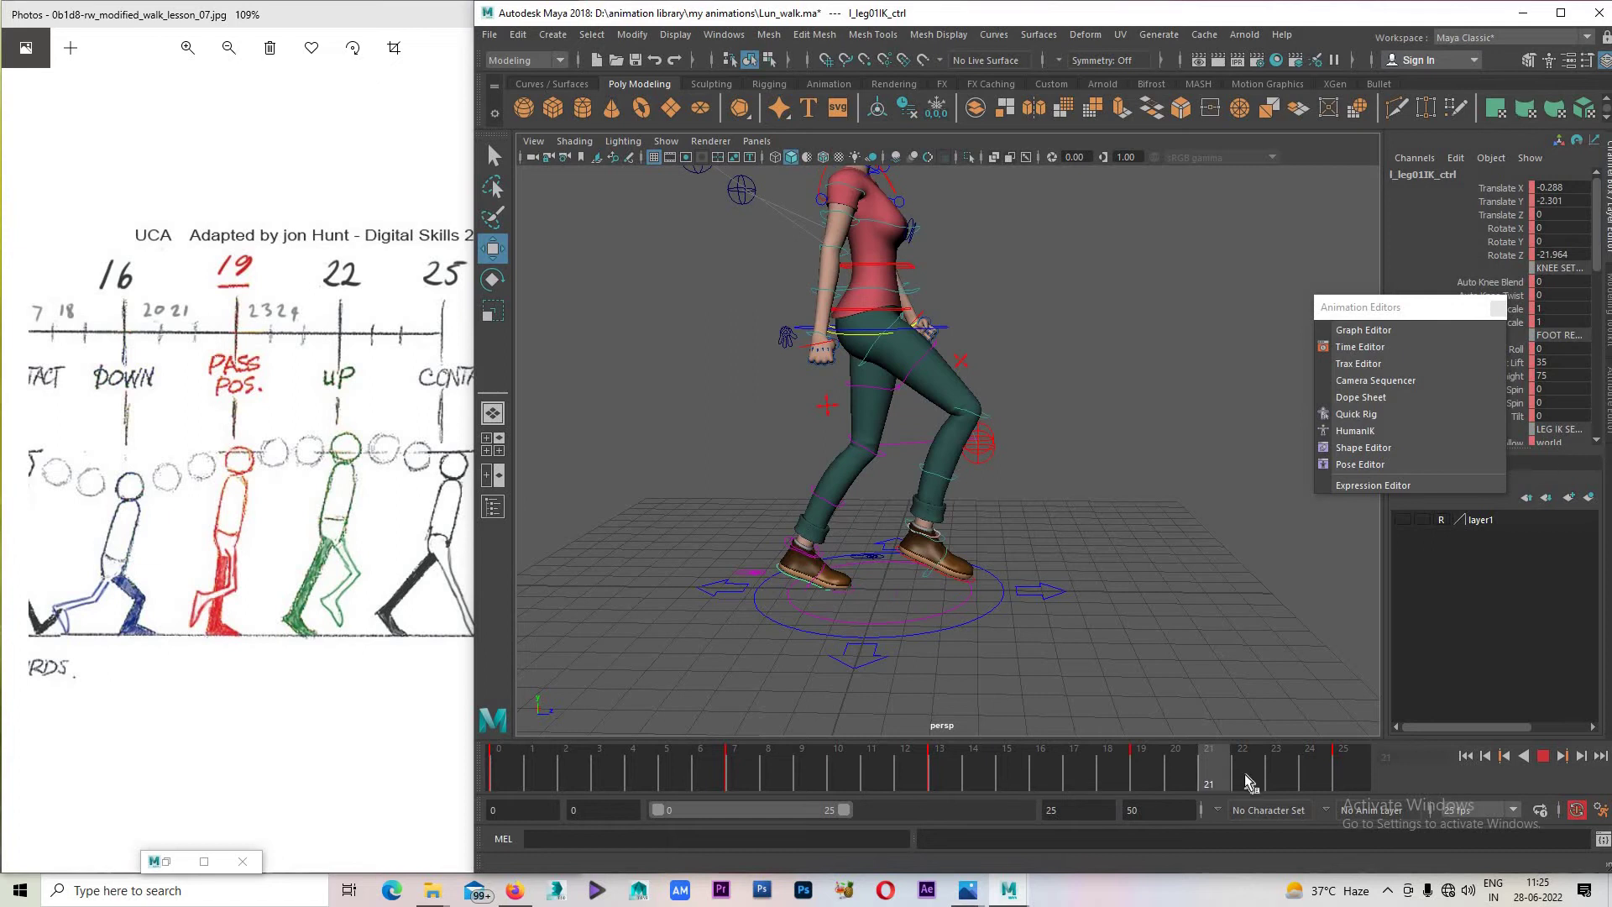
left_click_drag(1289, 783, 1344, 794)
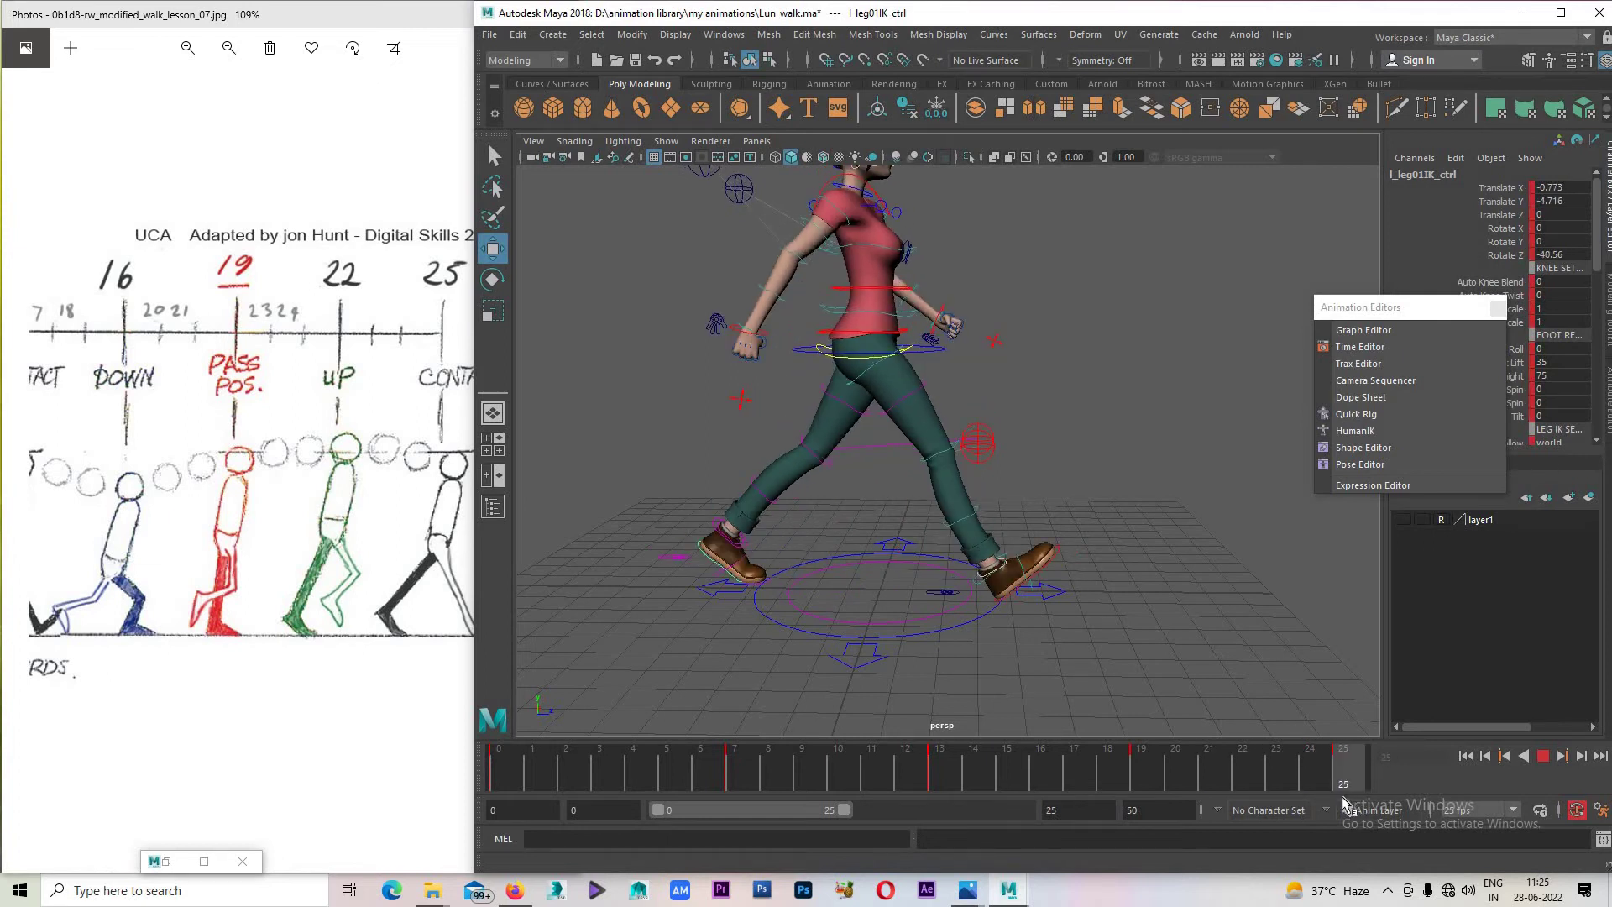
key("alt+comma")
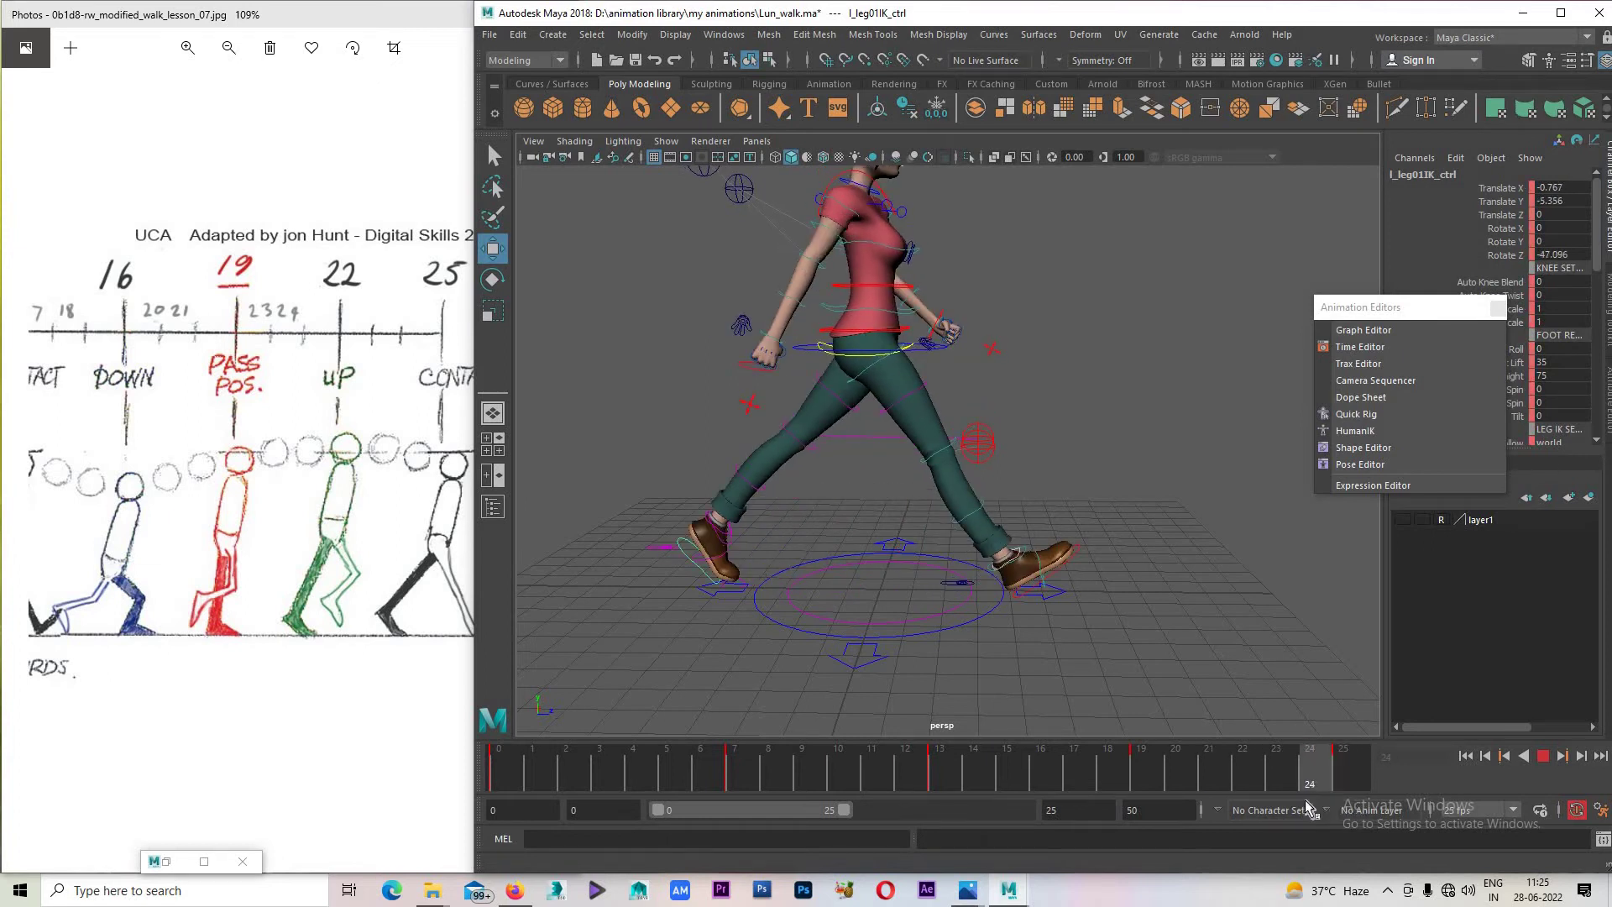
Scrub frames 21–25 and inspect the left foot keys on frames 24–25.
left_click_drag(1311, 781, 1242, 785)
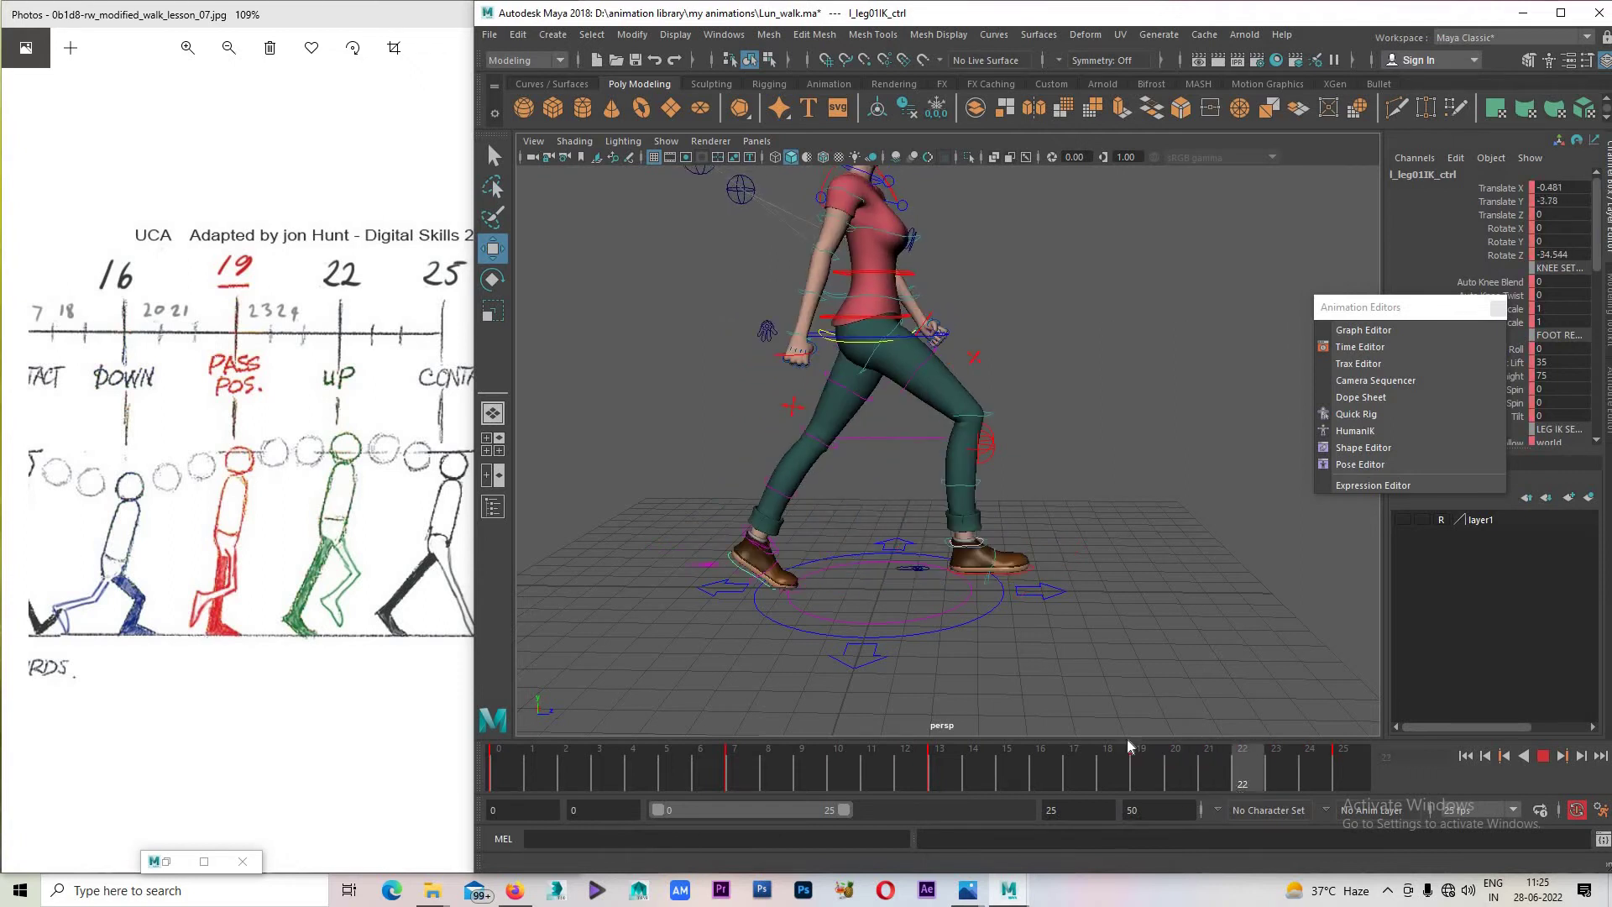
left_click_drag(903, 562, 861, 565)
left_click_drag(1259, 751, 1347, 776)
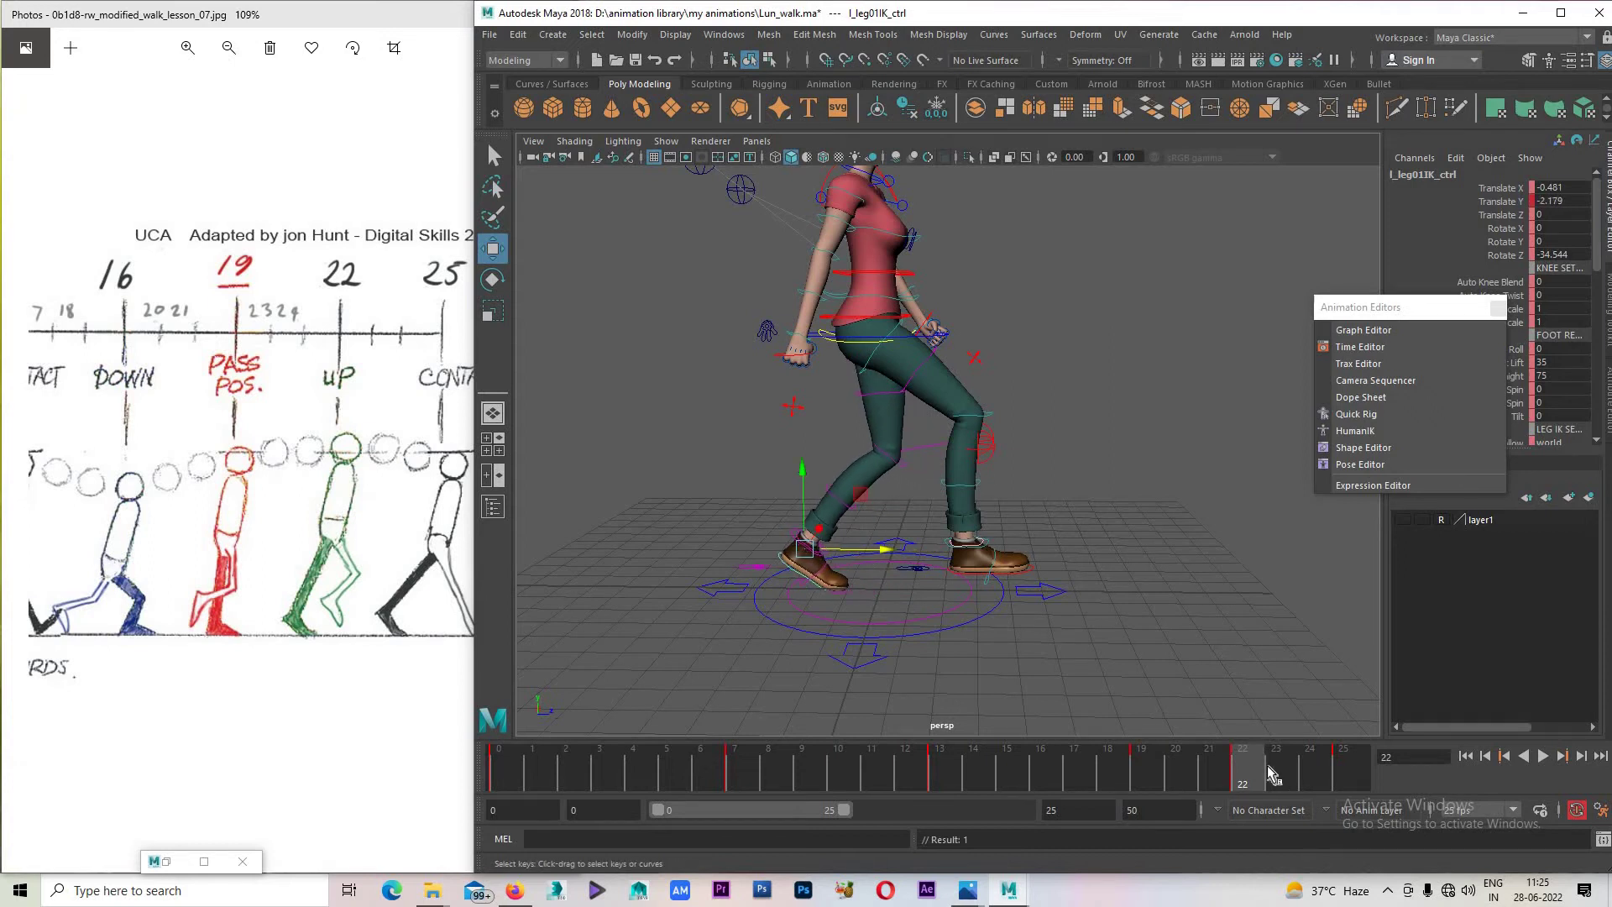
left_click(1341, 771)
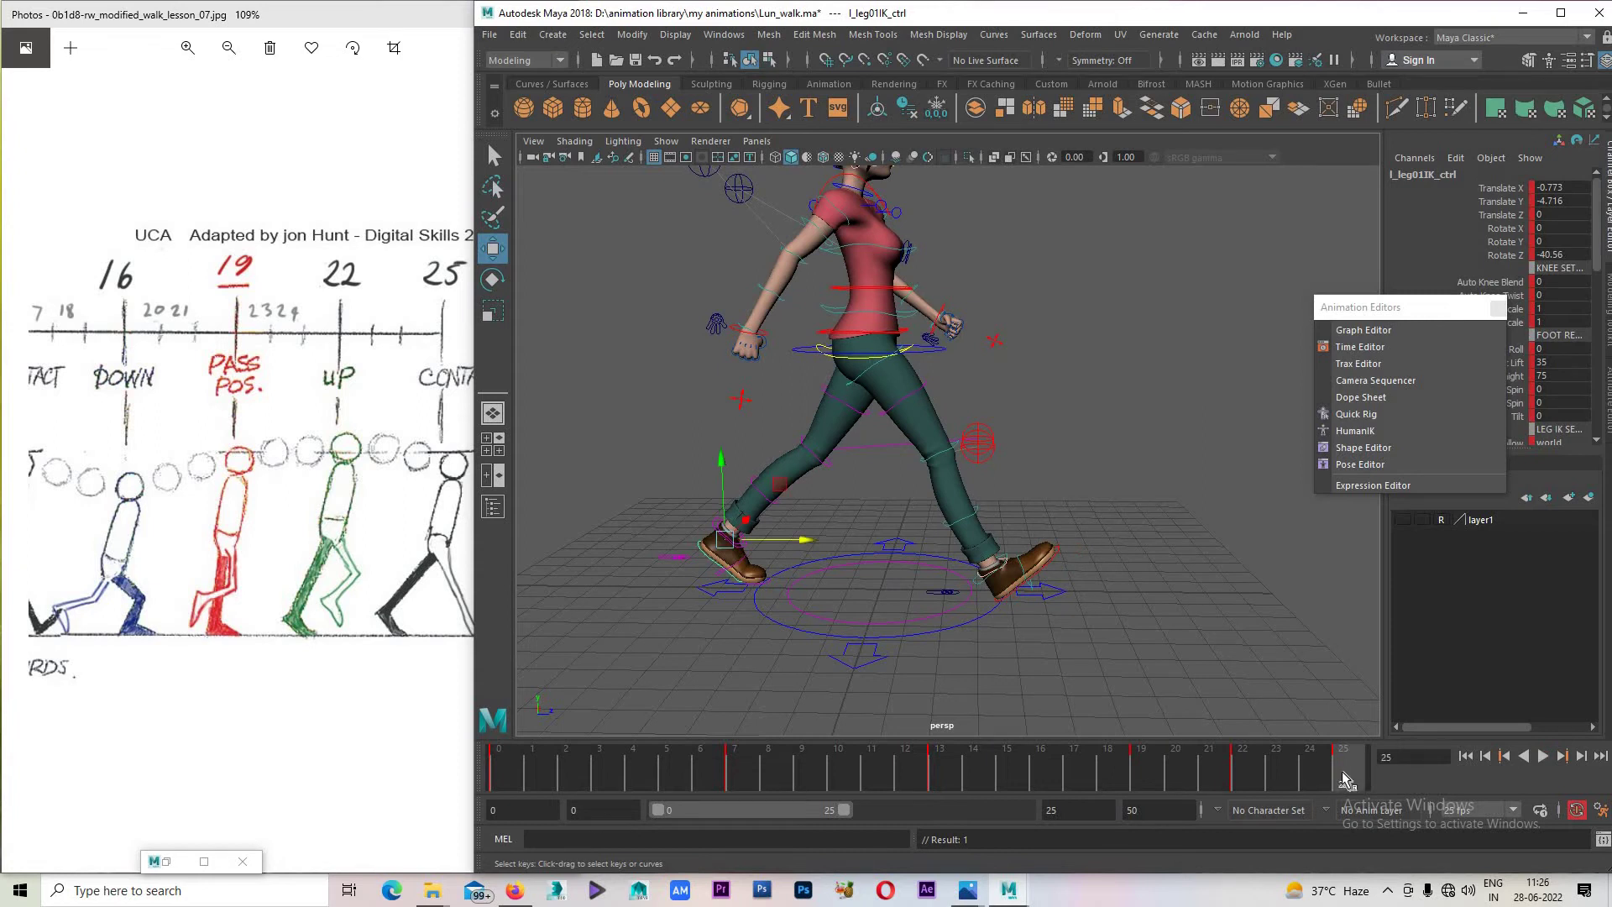
left_click_drag(1341, 770, 1308, 766, "shift")
left_click(1332, 771)
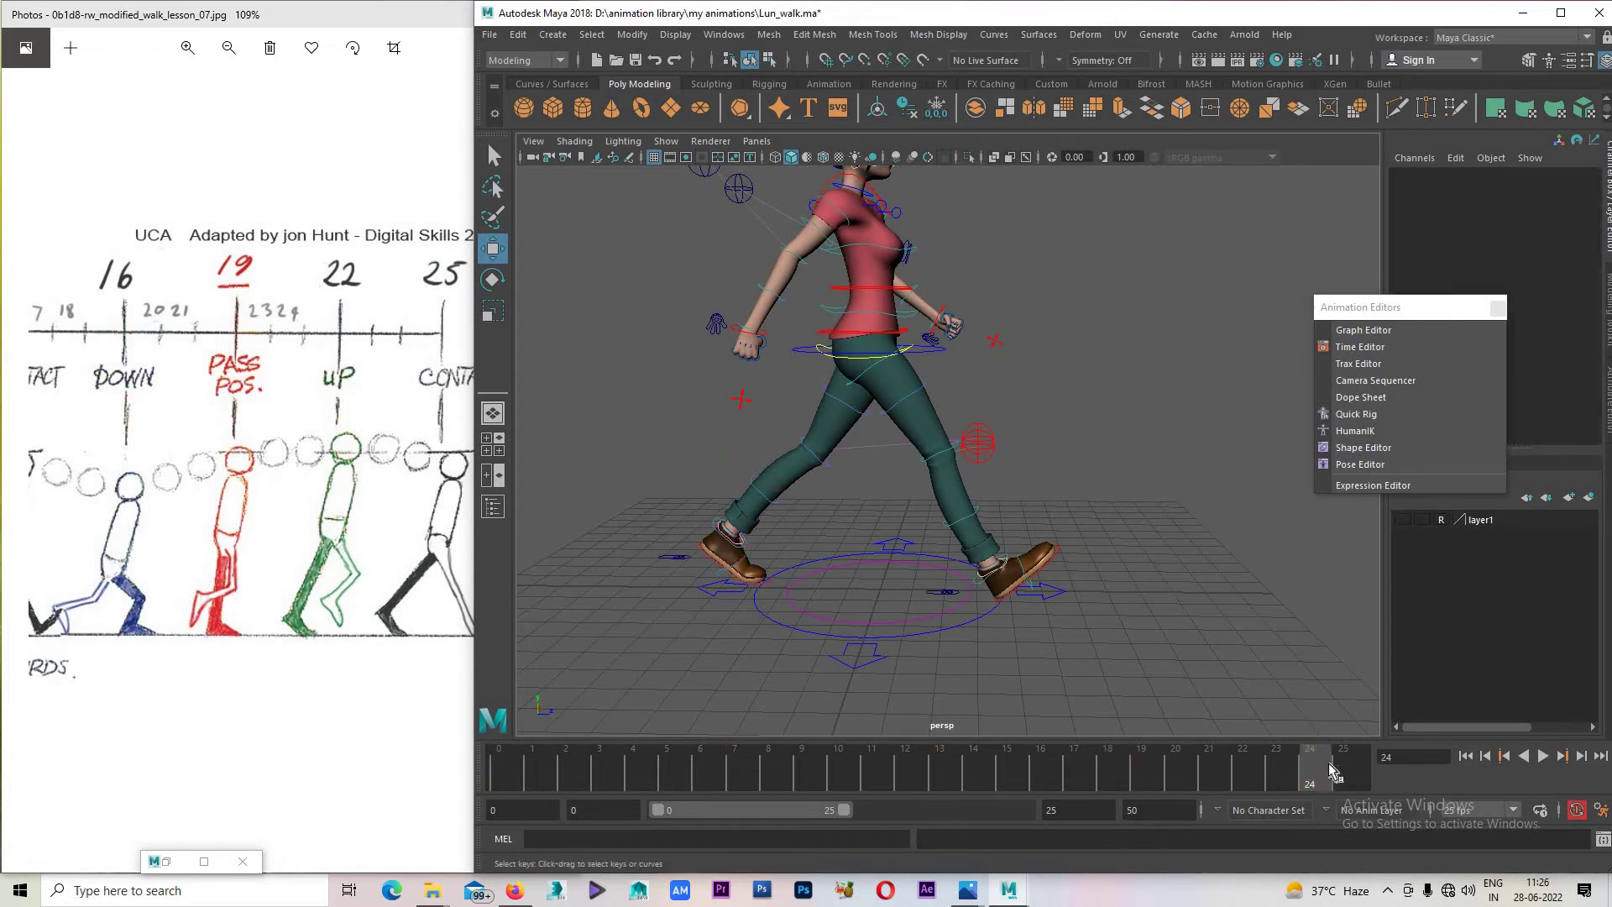
left_click(1343, 770)
Delete the left foot IK control's keys on frame 24 and play the cycle.
left_click(716, 561)
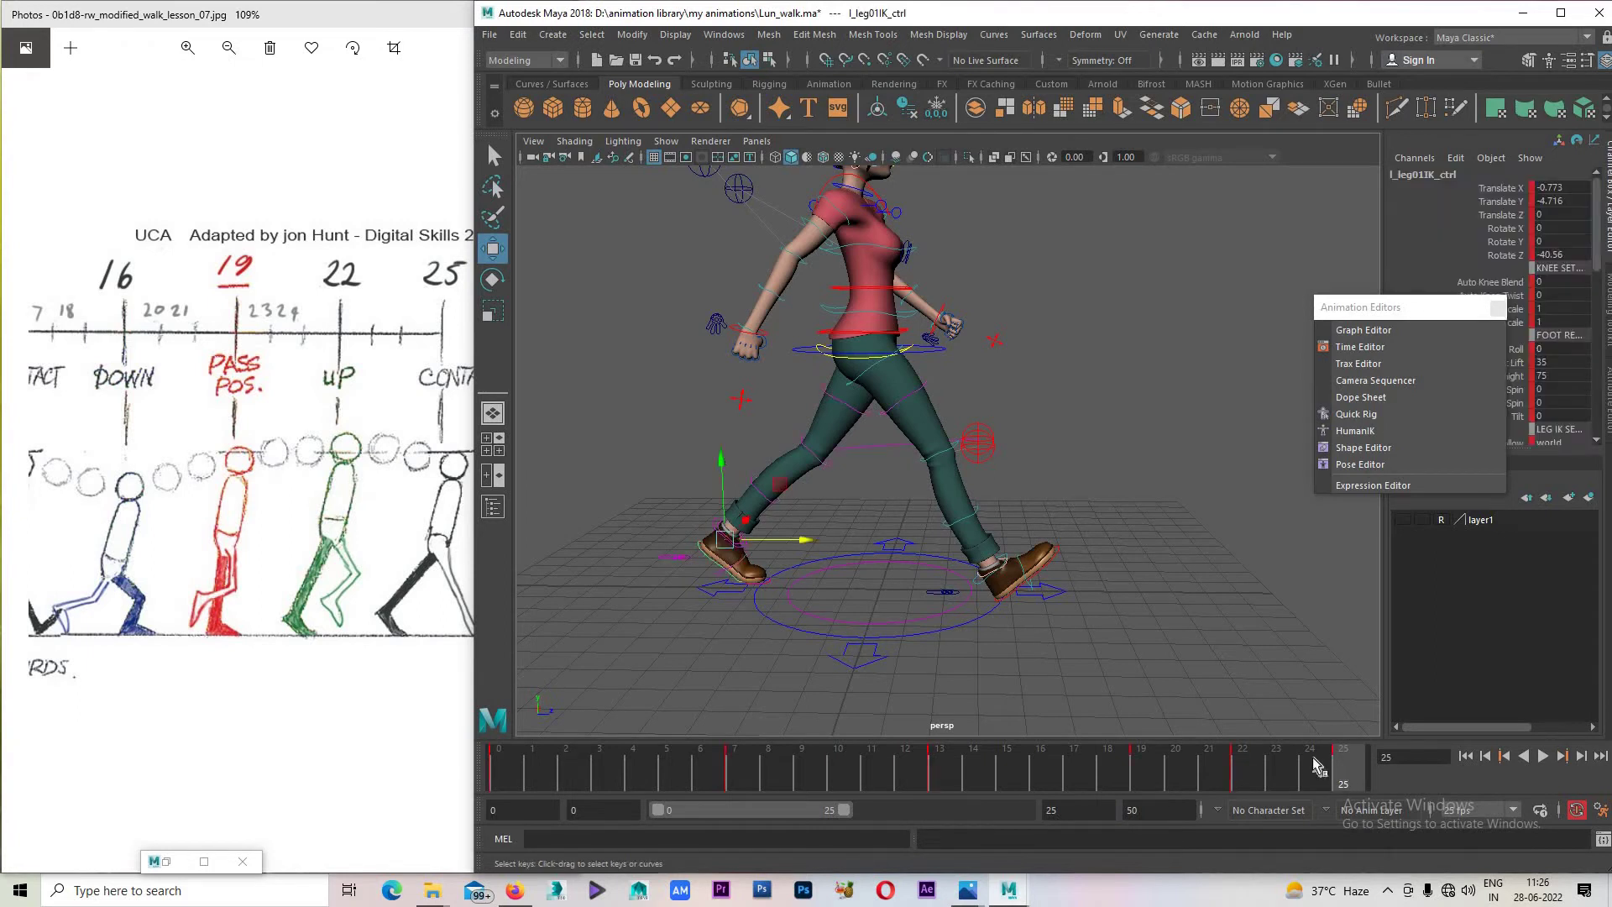
key("alt+v")
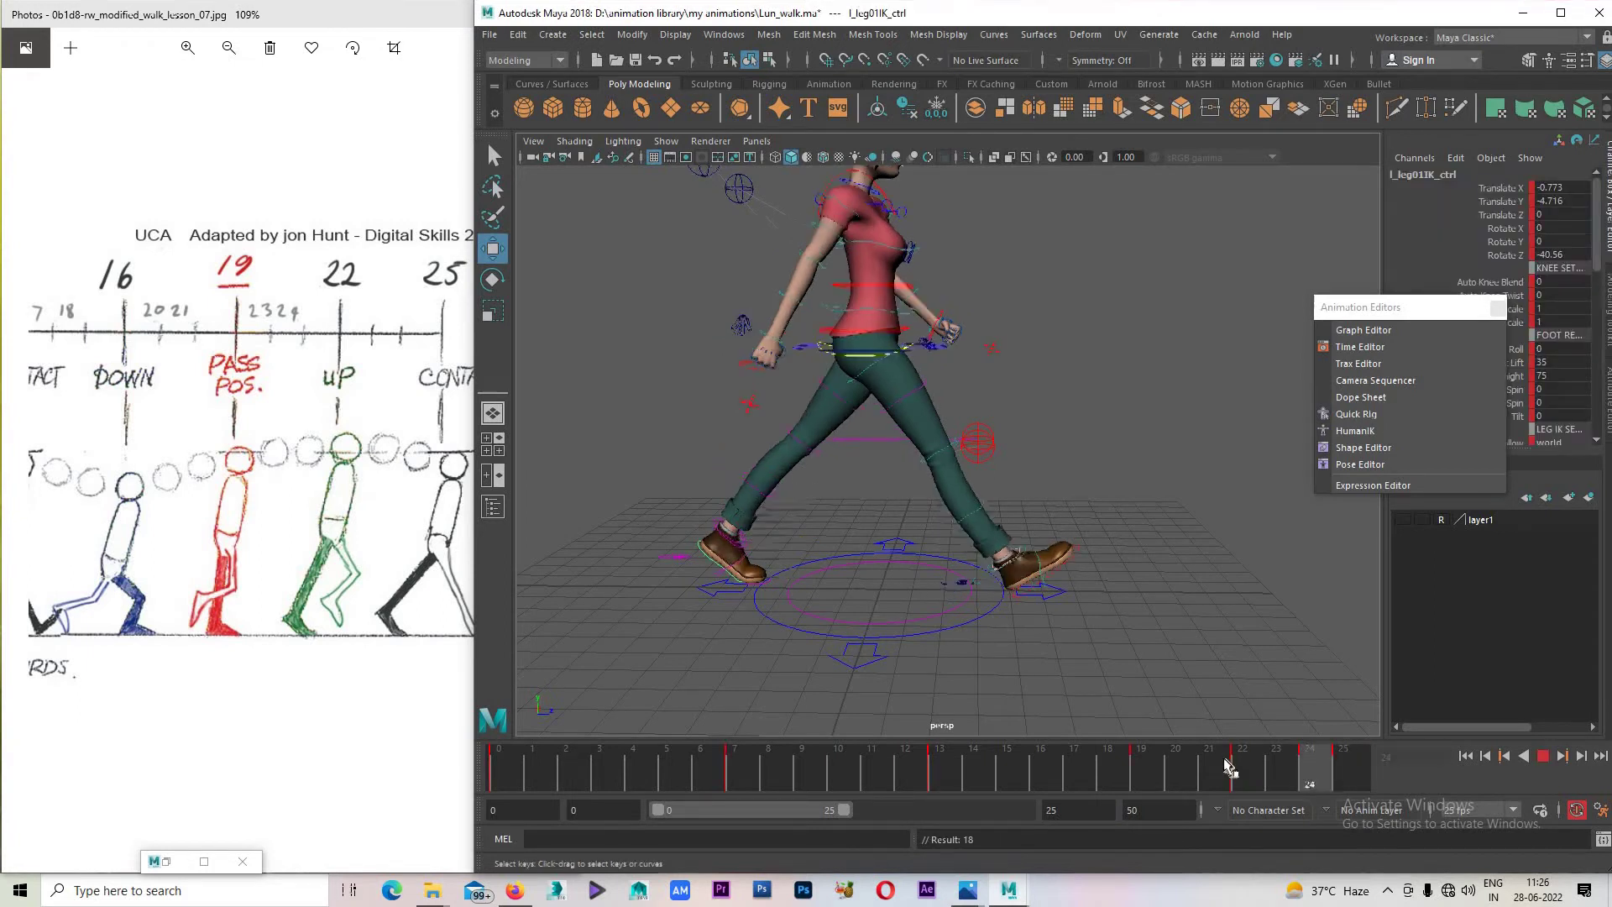
right_click(1314, 766)
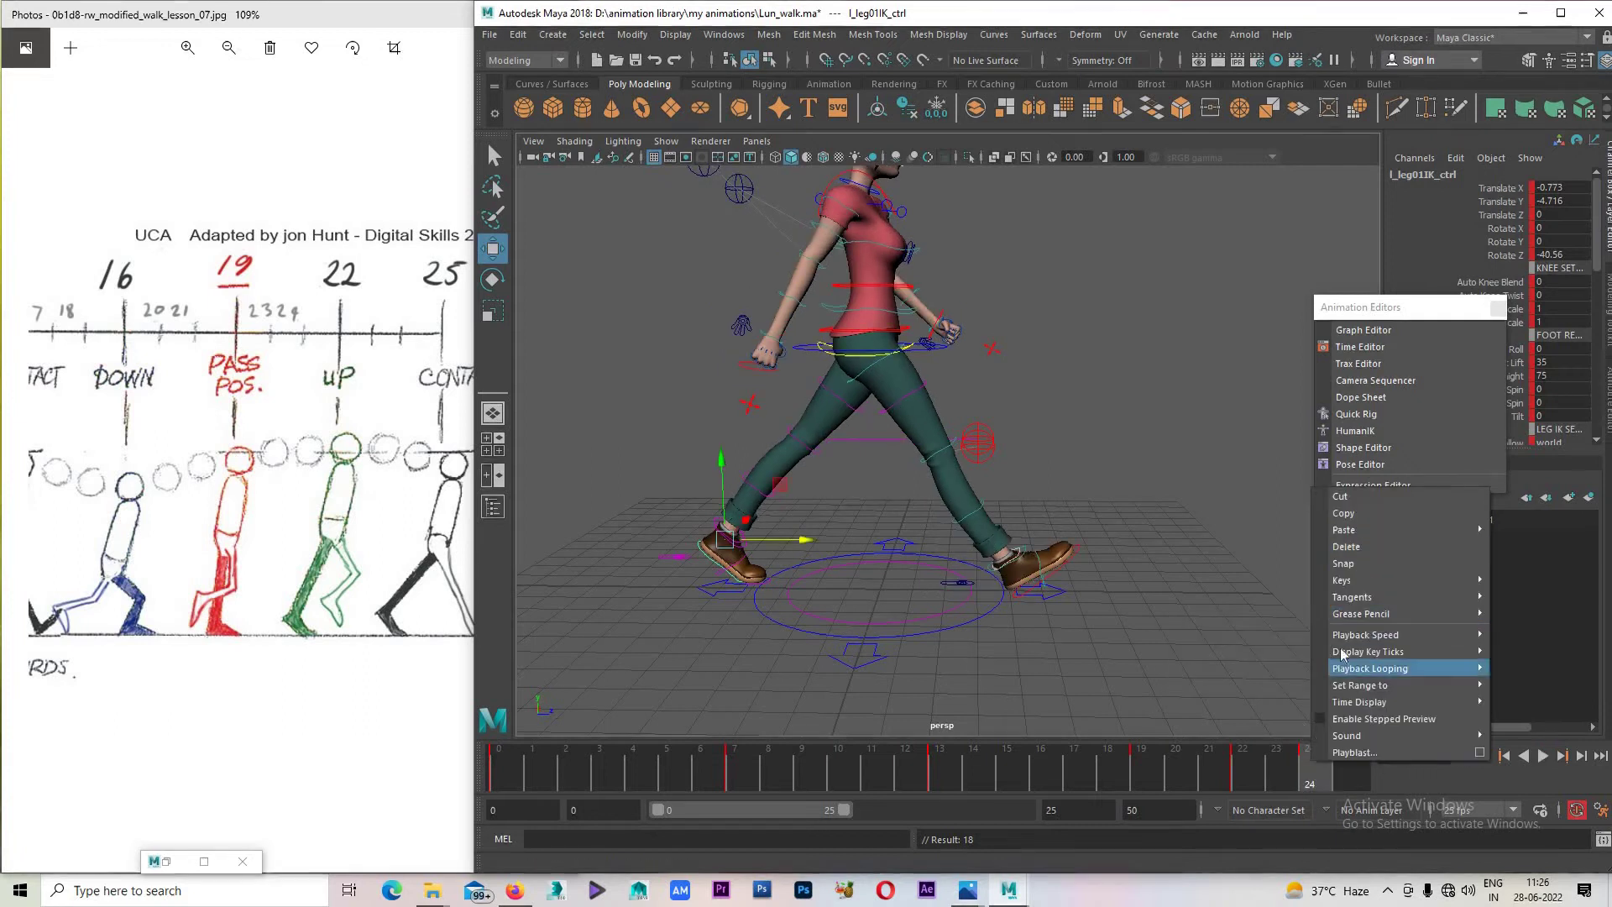
left_click(1354, 547)
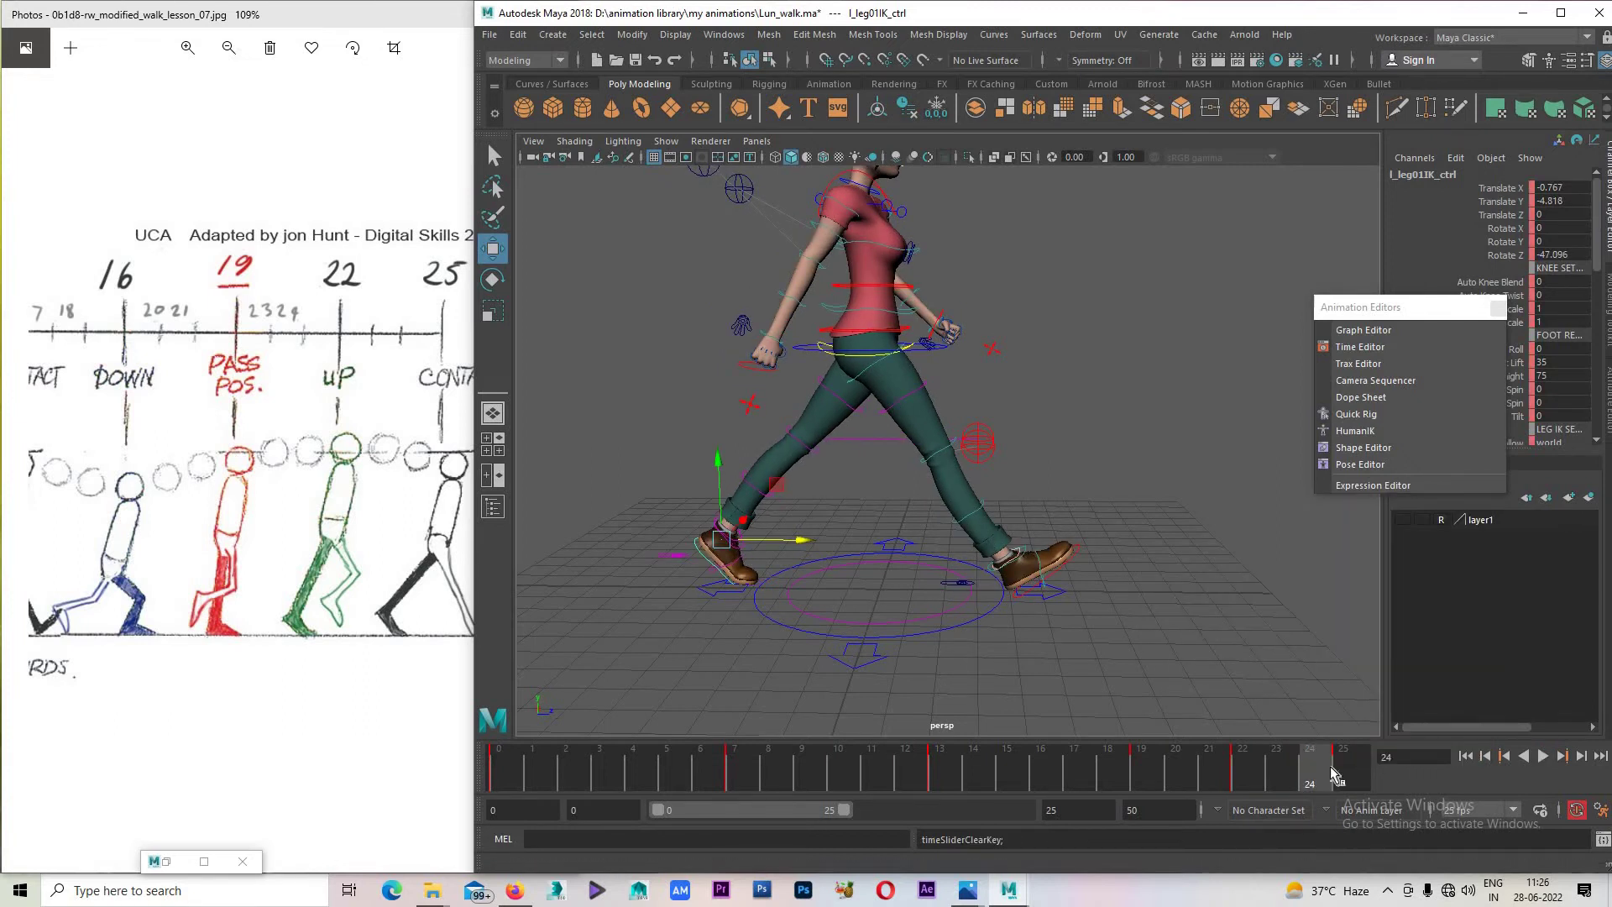
key("alt+v")
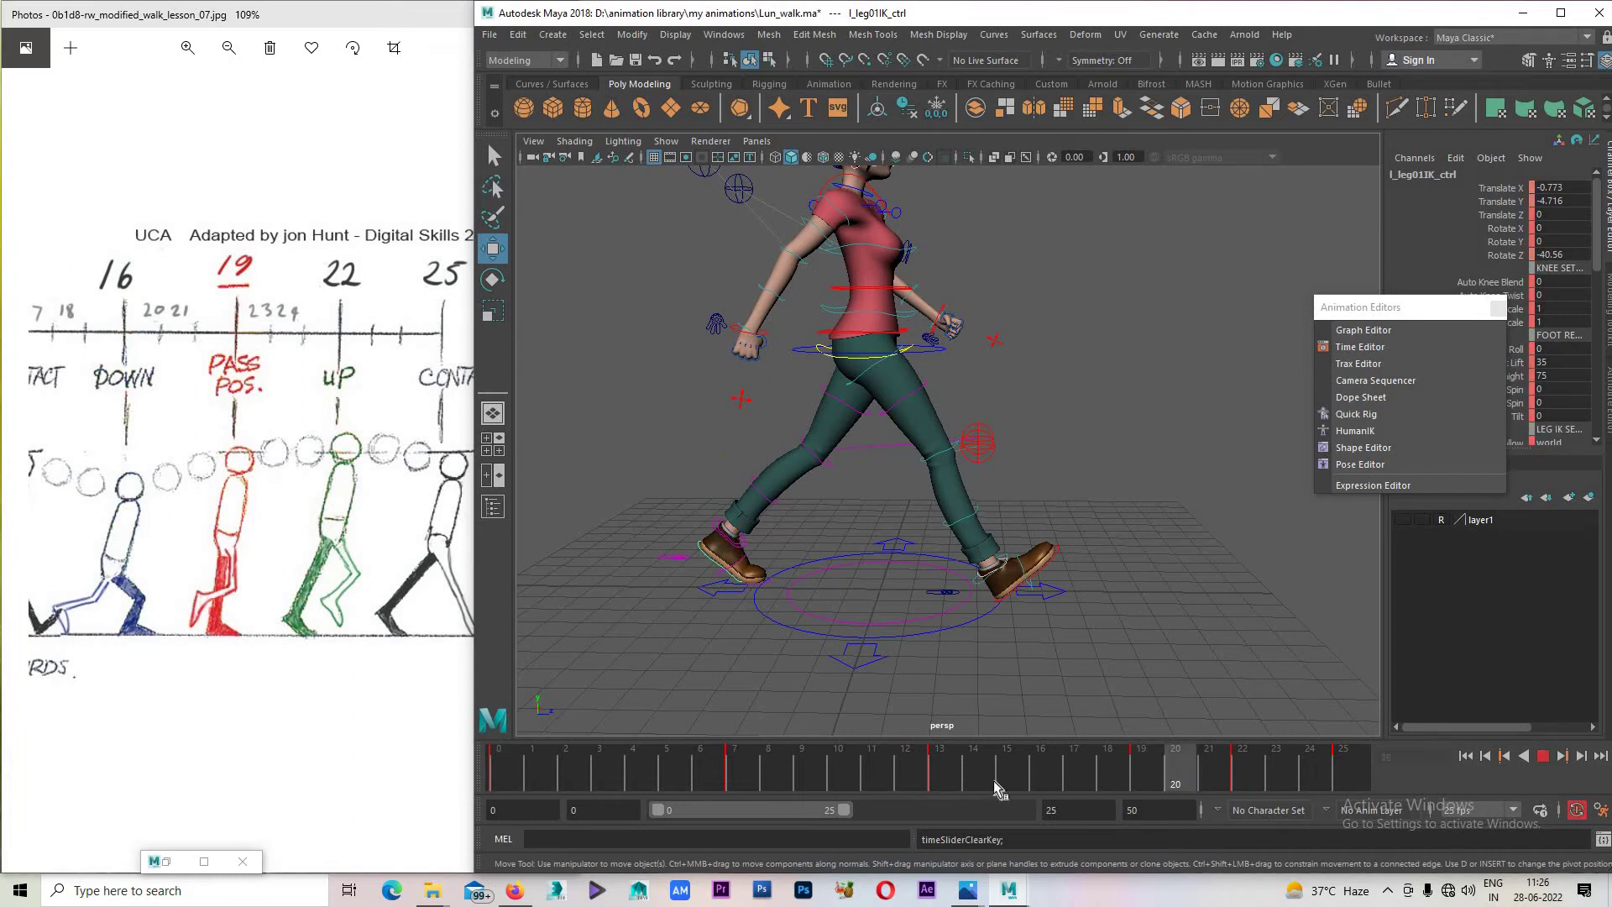
Stop playback, marquee-select all rig controls, and scrub through the walk poses.
key("Escape")
scroll(672, 658, "down", 3)
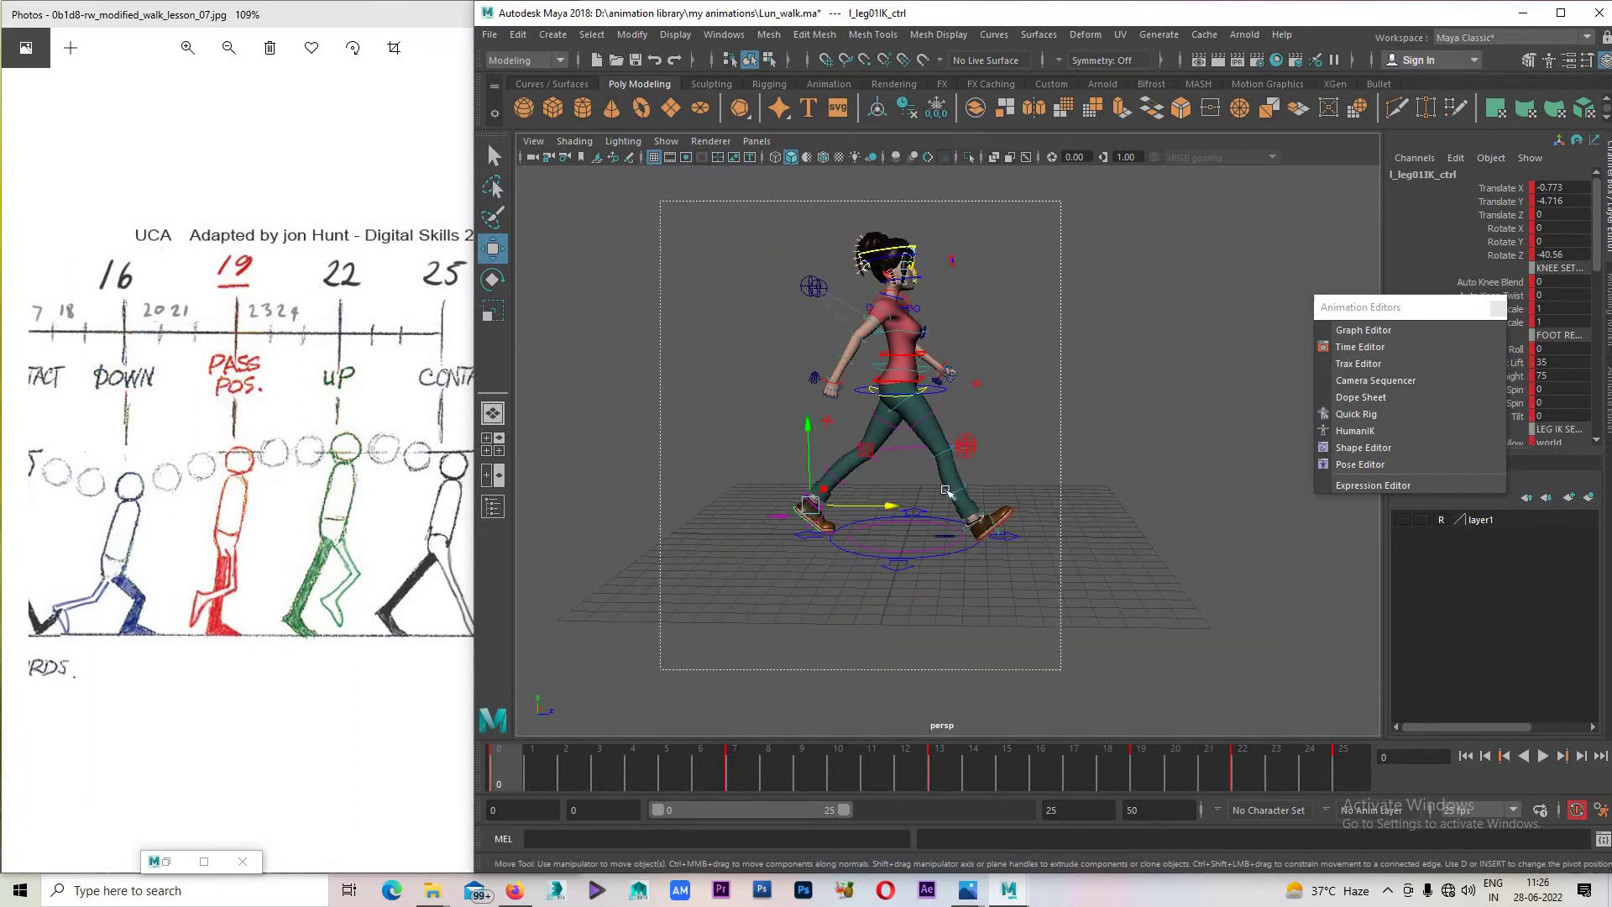
left_click_drag(1092, 219, 672, 604)
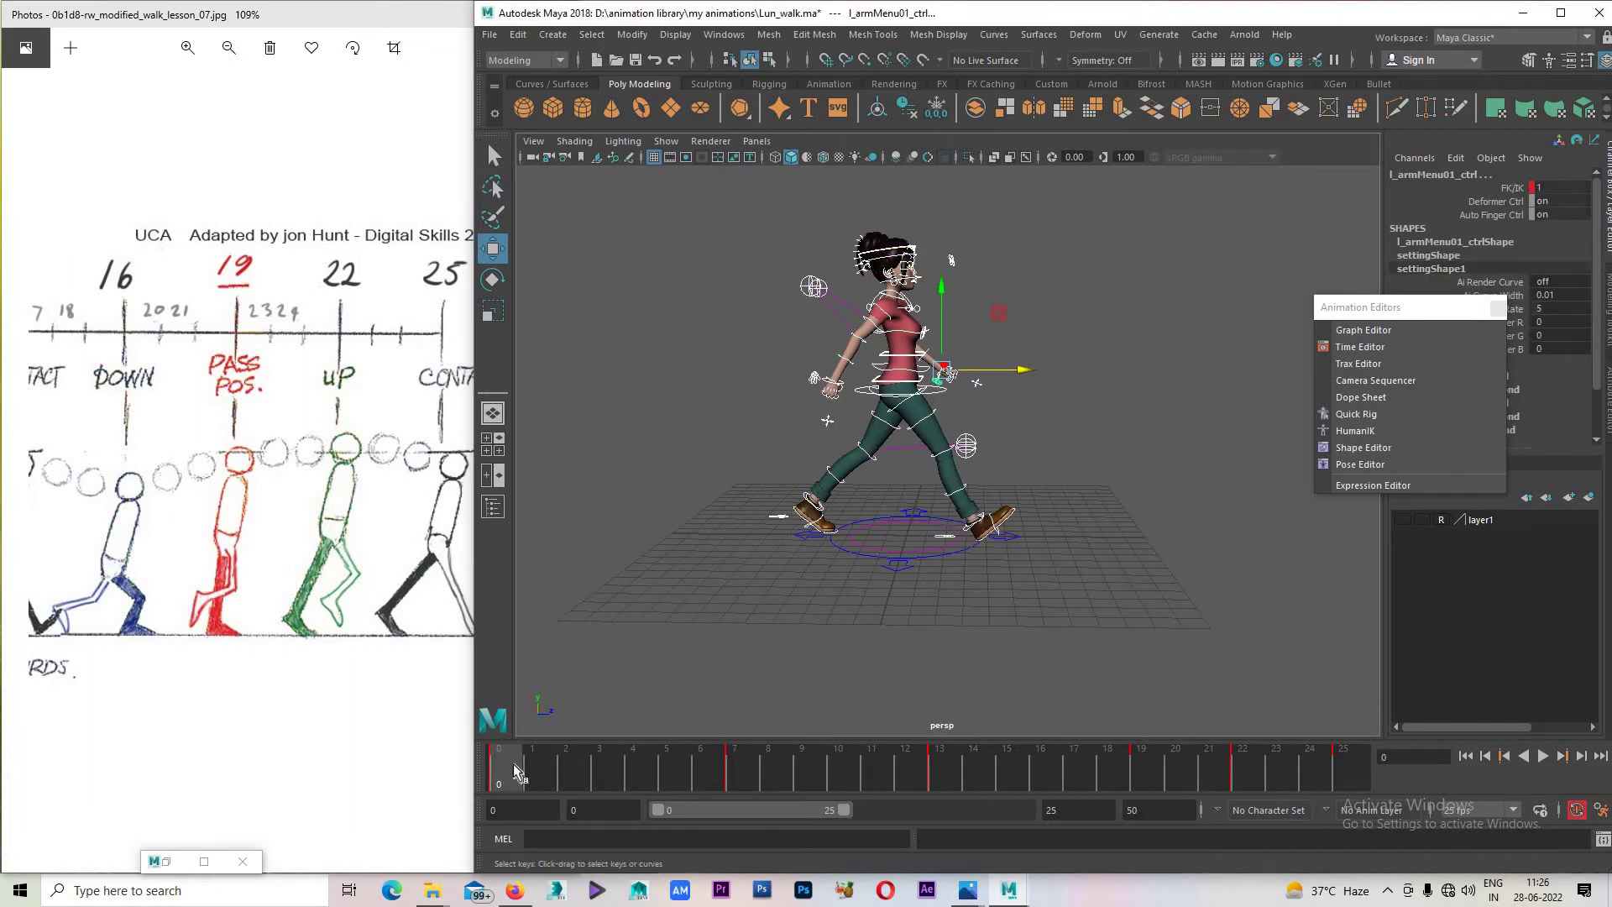
left_click_drag(513, 771, 519, 784)
key("alt+v")
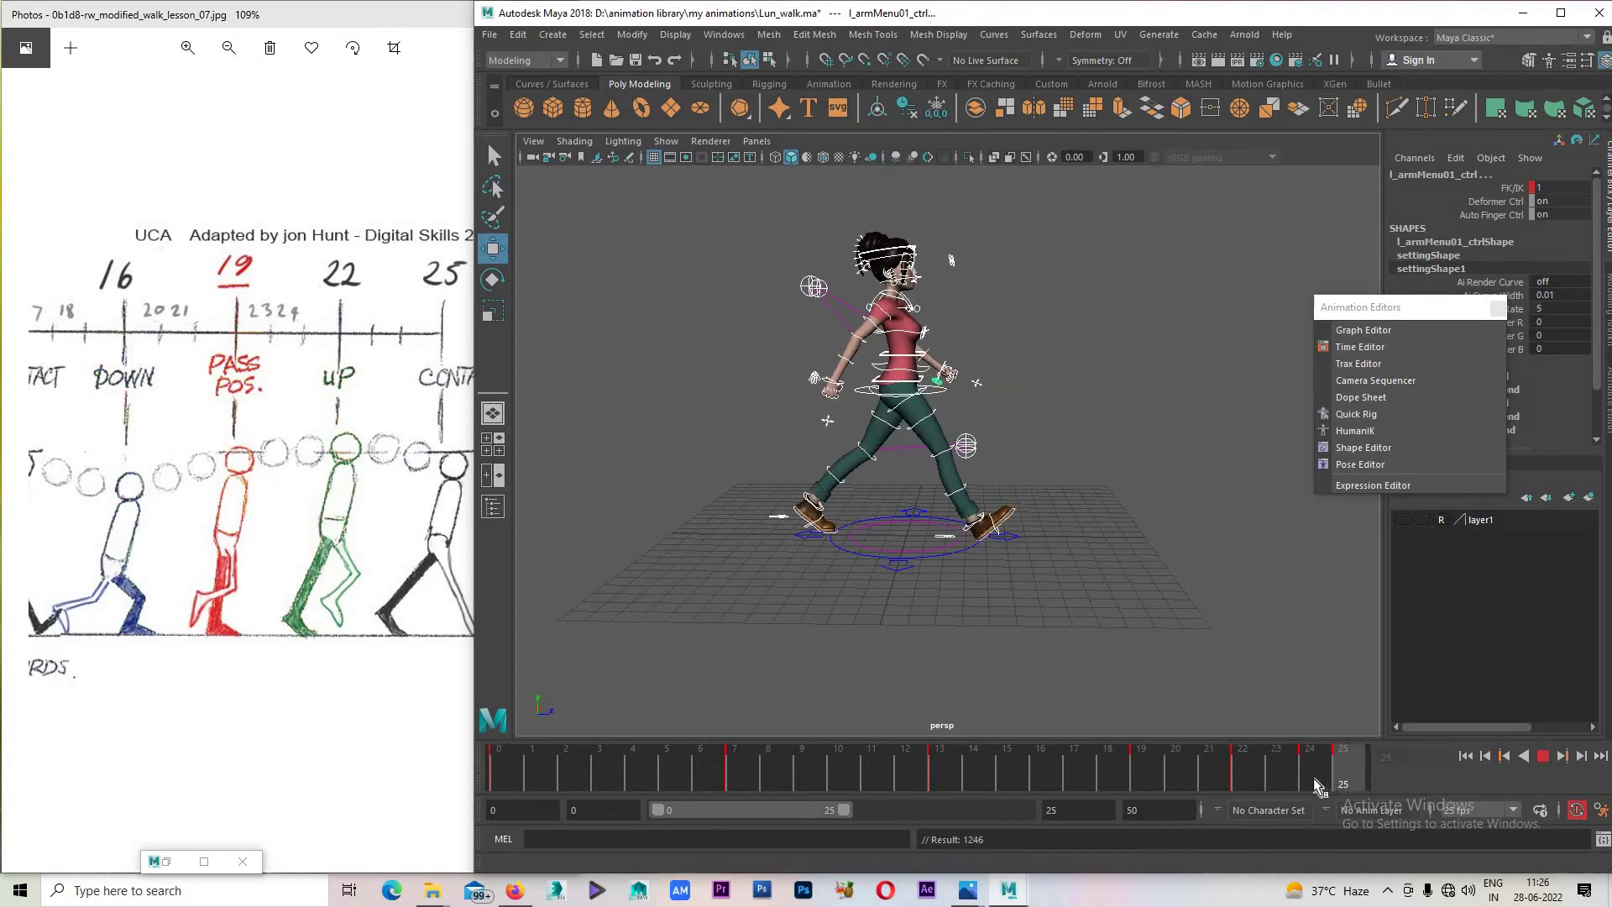
Replay the walk from the start, deselect the rig, and save Lun_walk.ma.
left_click(1312, 780, "shift")
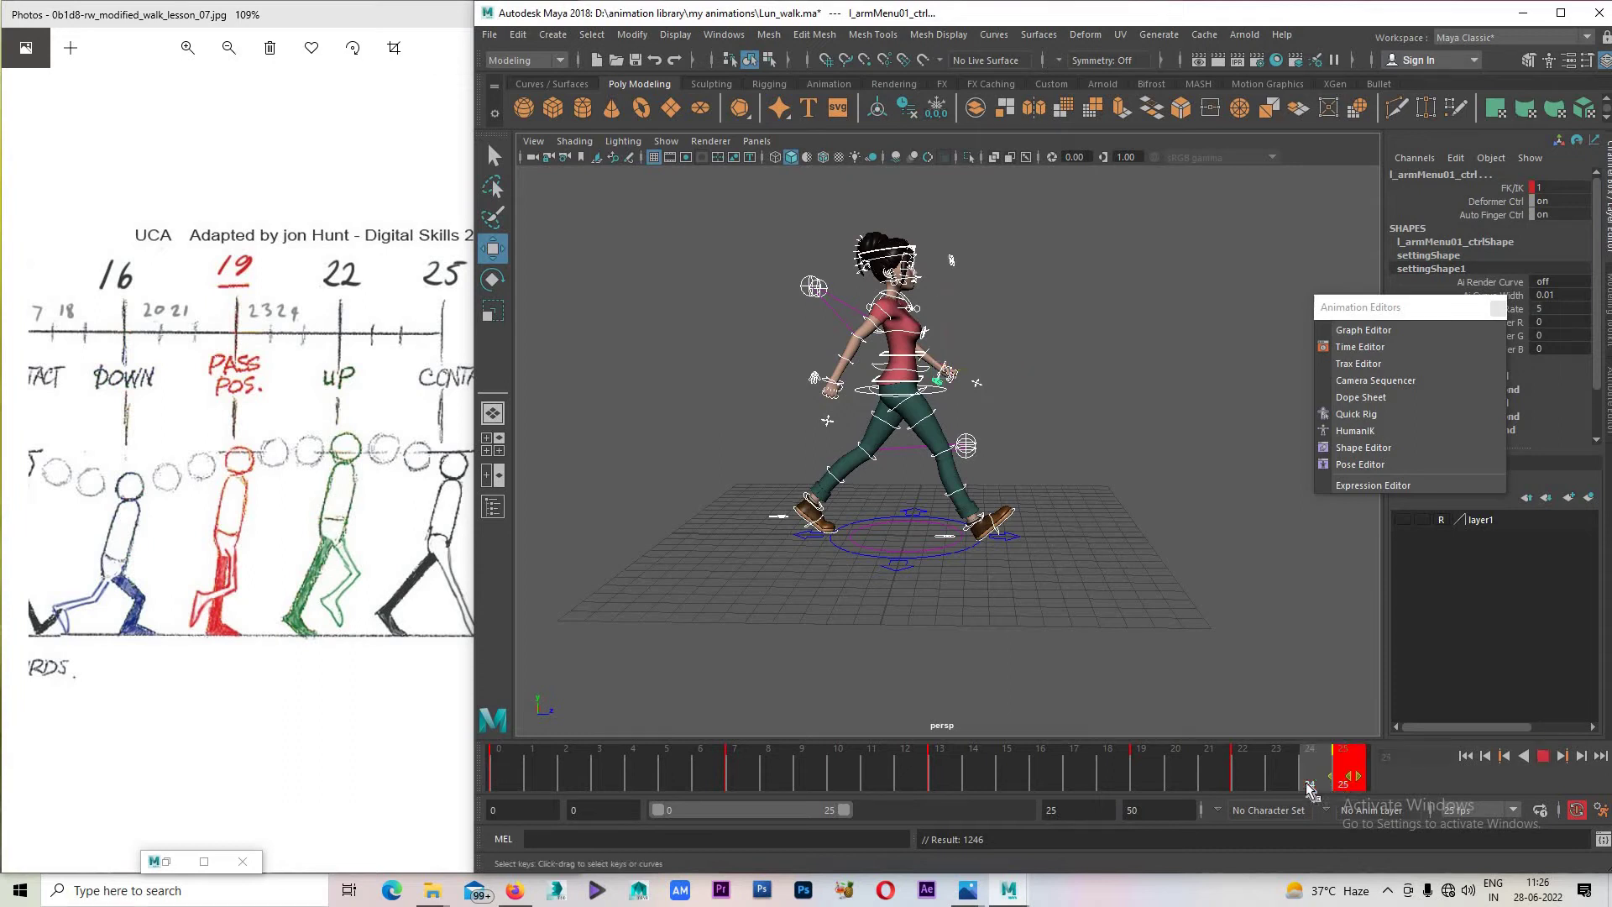
key("alt+v")
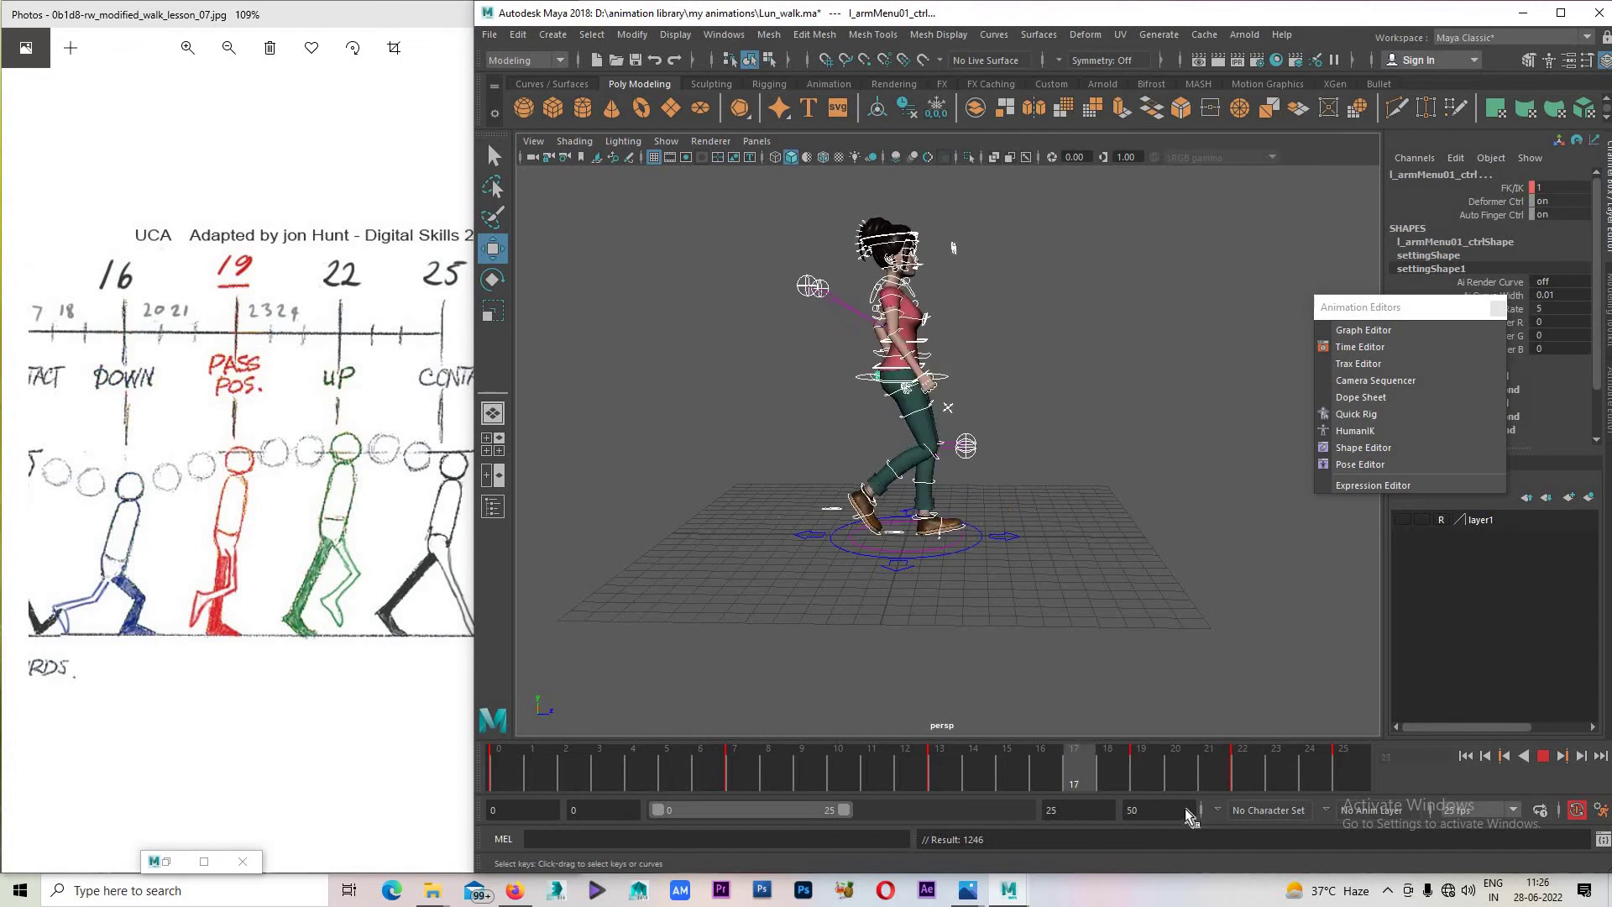
left_click(1541, 757)
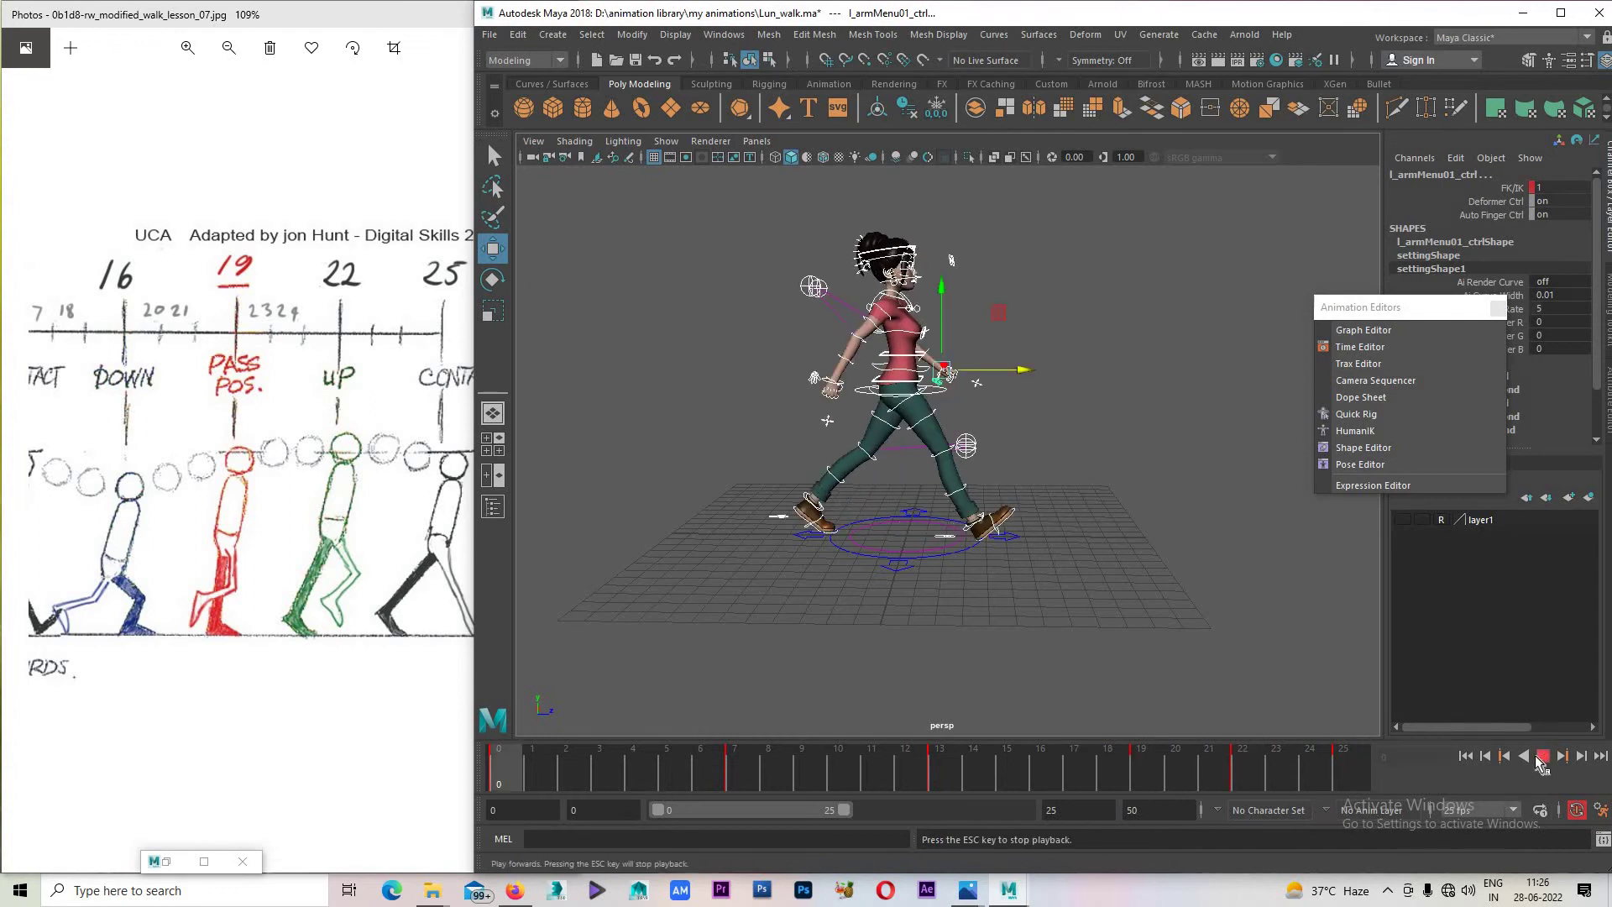
left_click(1138, 449)
key("q")
key("ctrl+s")
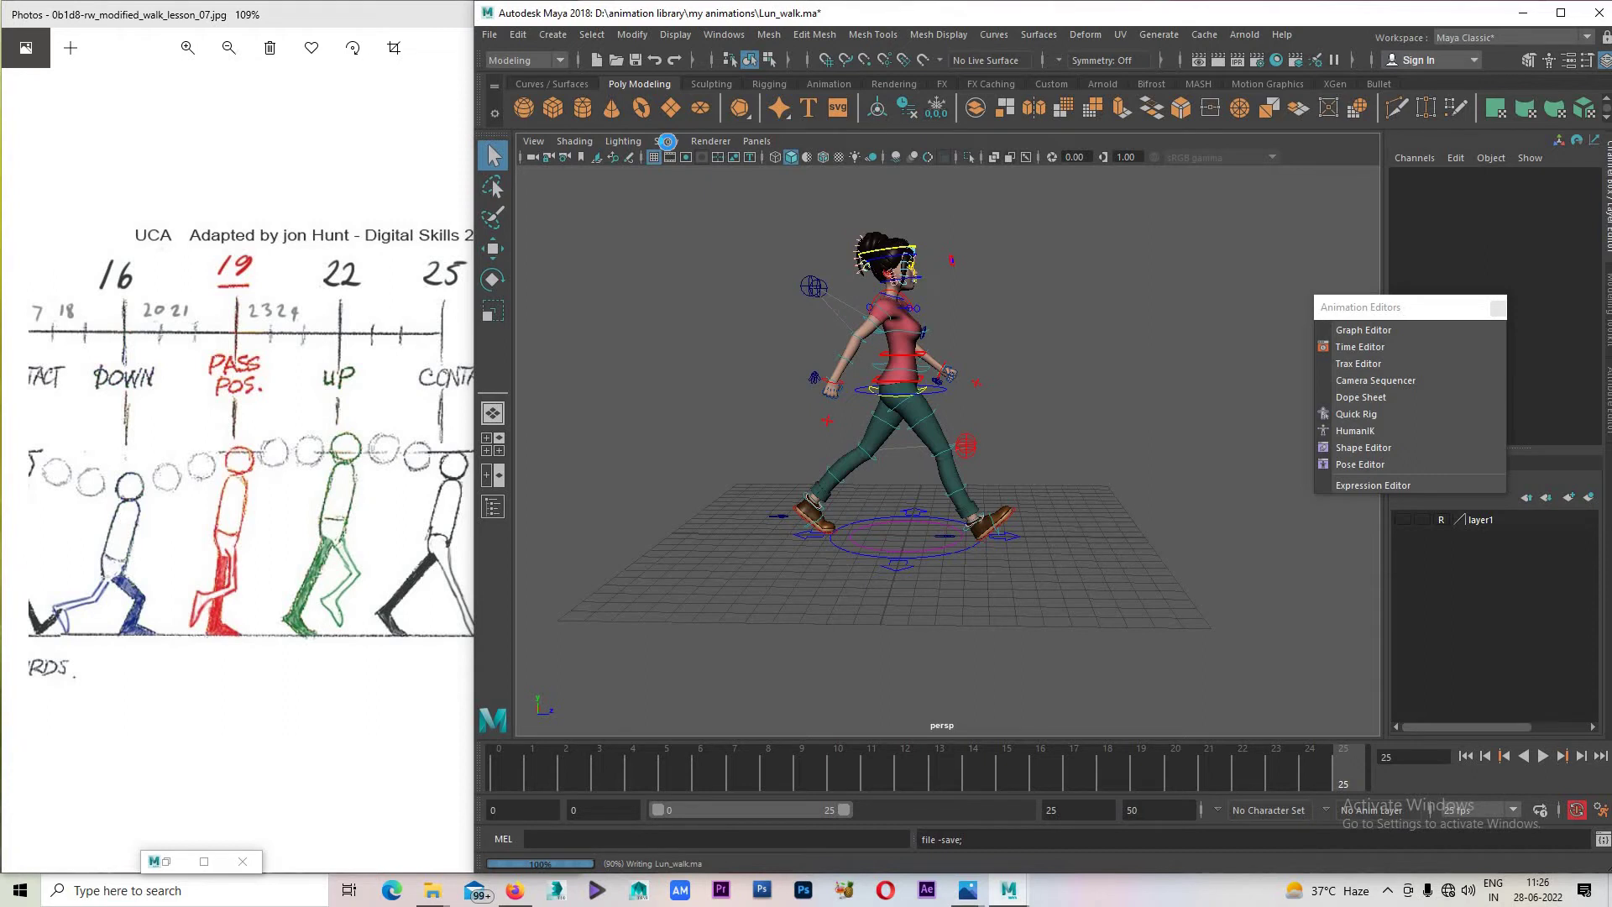
Hide NURBS curves in the viewport and orbit the camera toward the character.
left_click(667, 141)
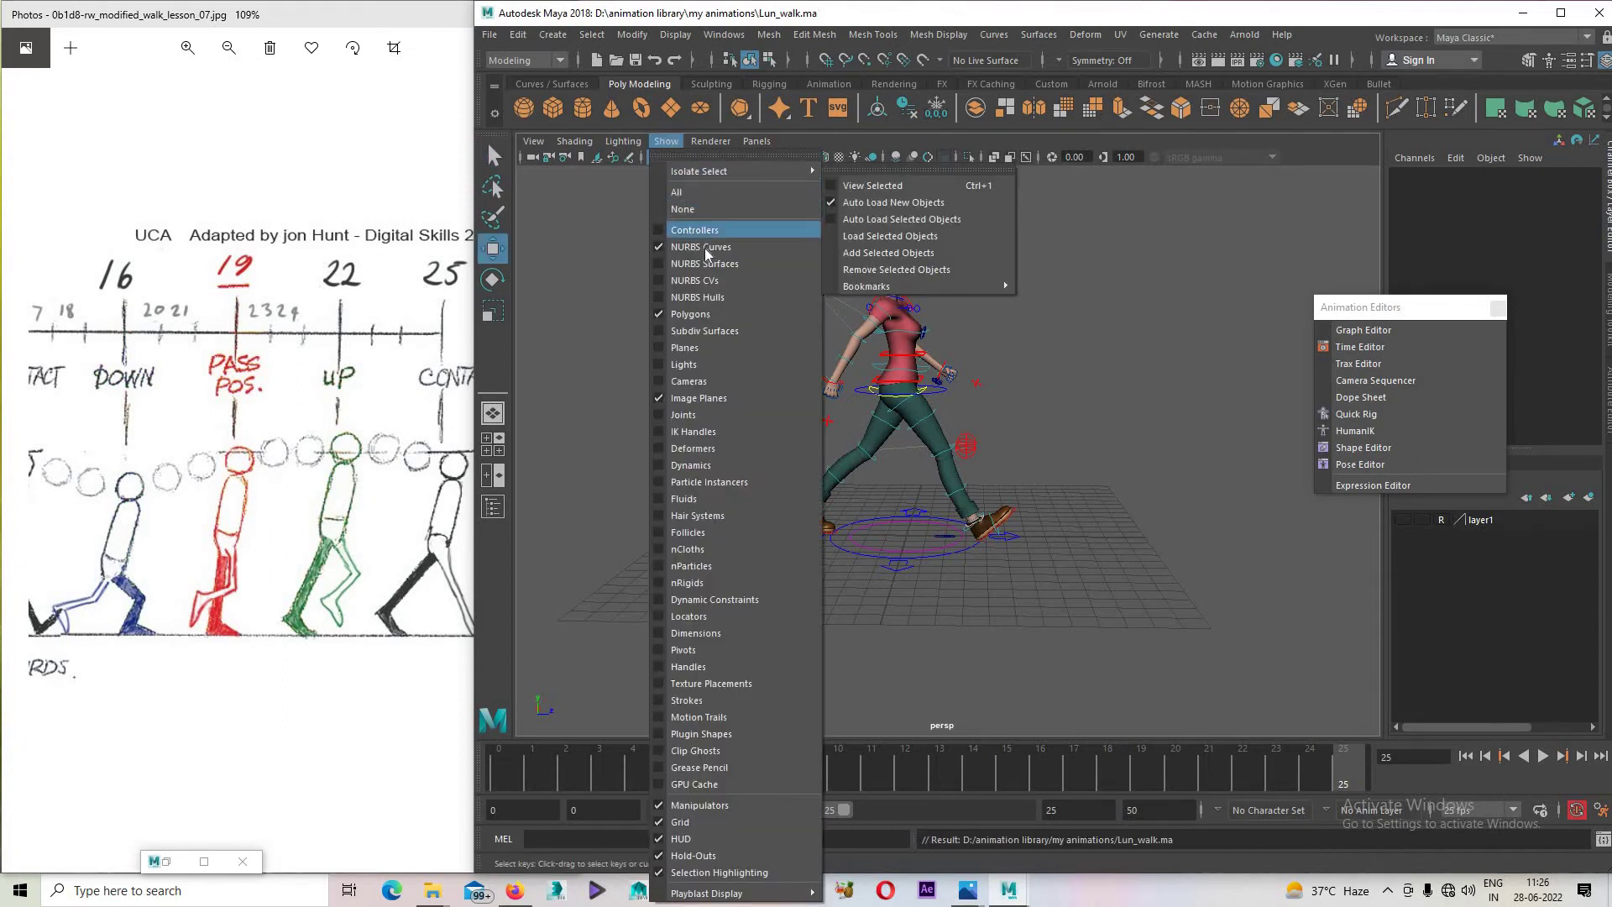
left_click(697, 294)
key("w")
left_click_drag(928, 571, 976, 417, "alt")
left_click_drag(984, 425, 943, 720, "alt")
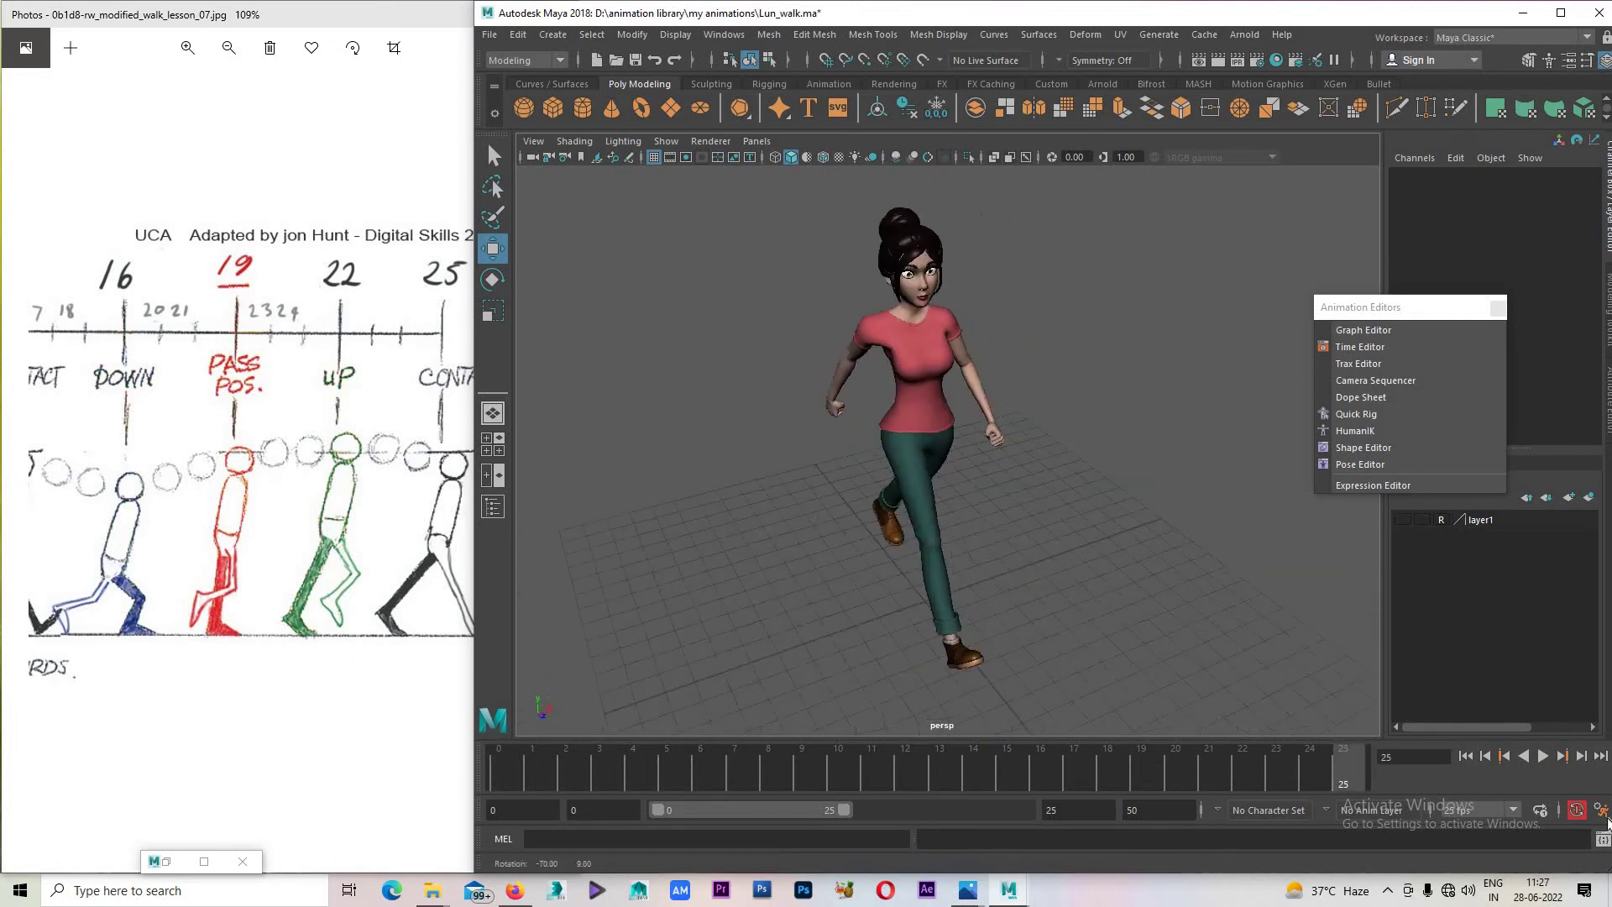
Play the clean walk cycle repeatedly, orbiting to a side view to review it.
left_click(1543, 756)
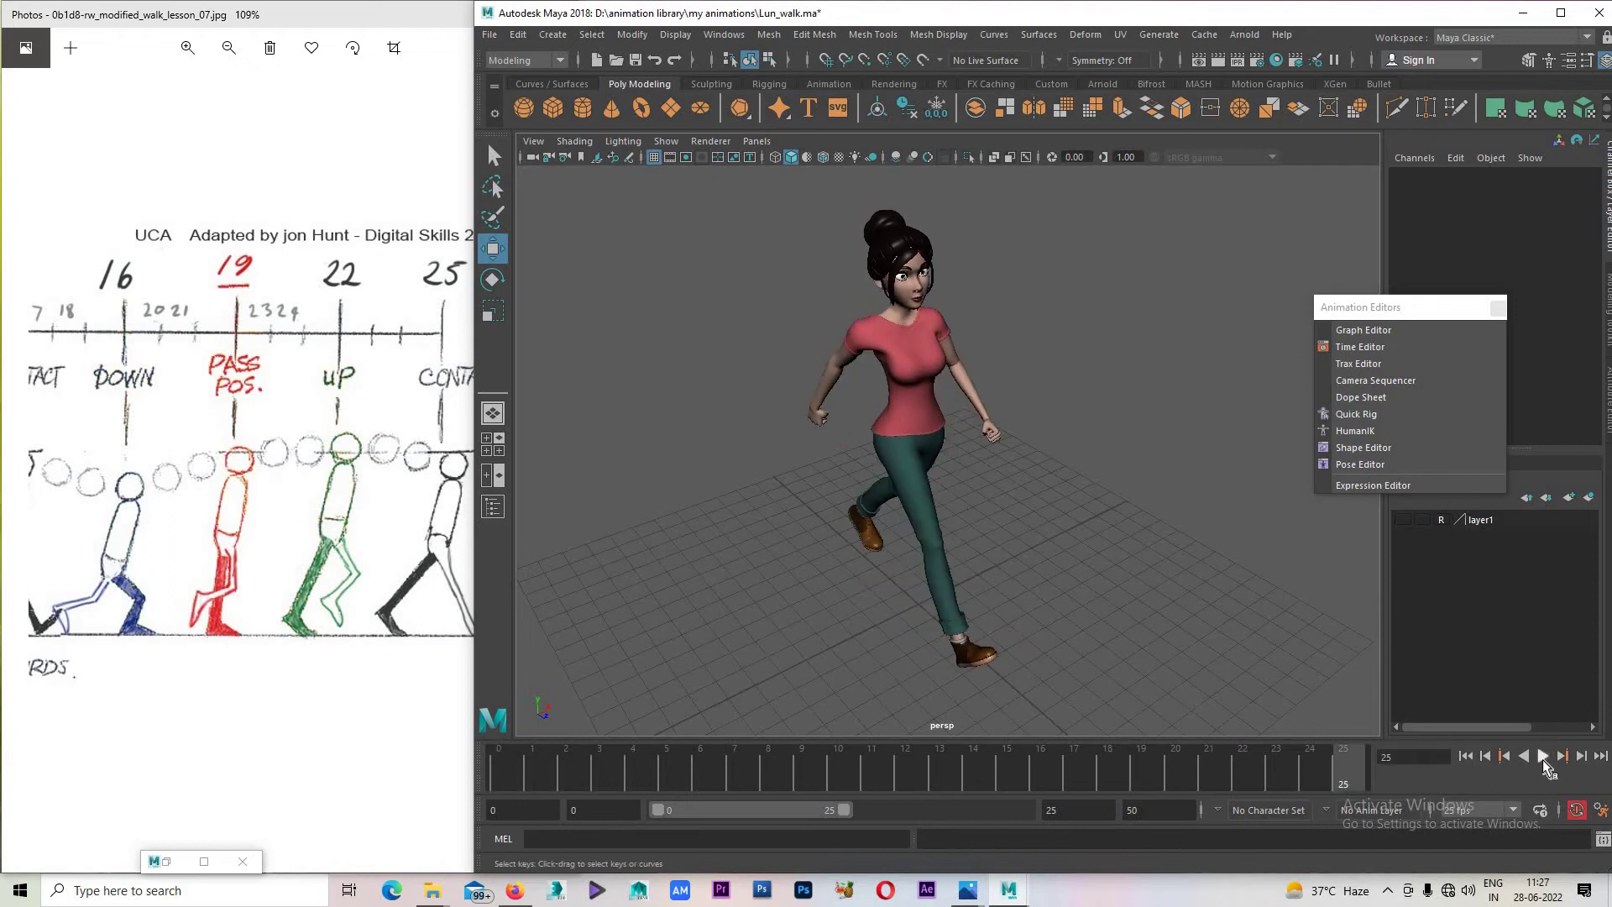
left_click(1543, 755)
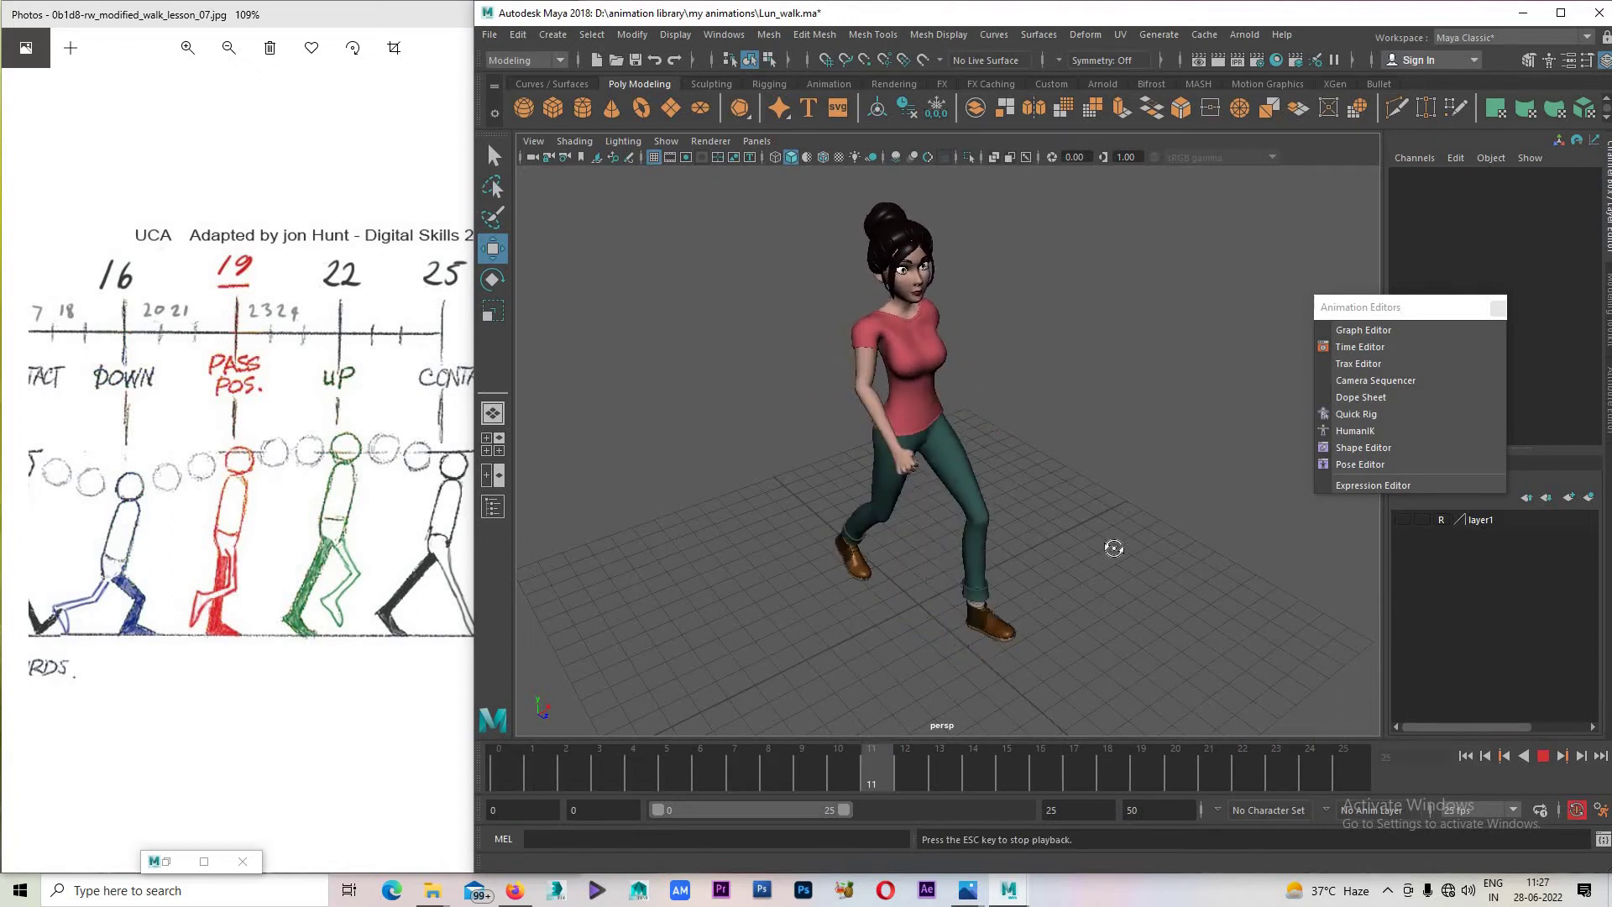
left_click_drag(1115, 547, 961, 614, "alt")
left_click(1543, 757)
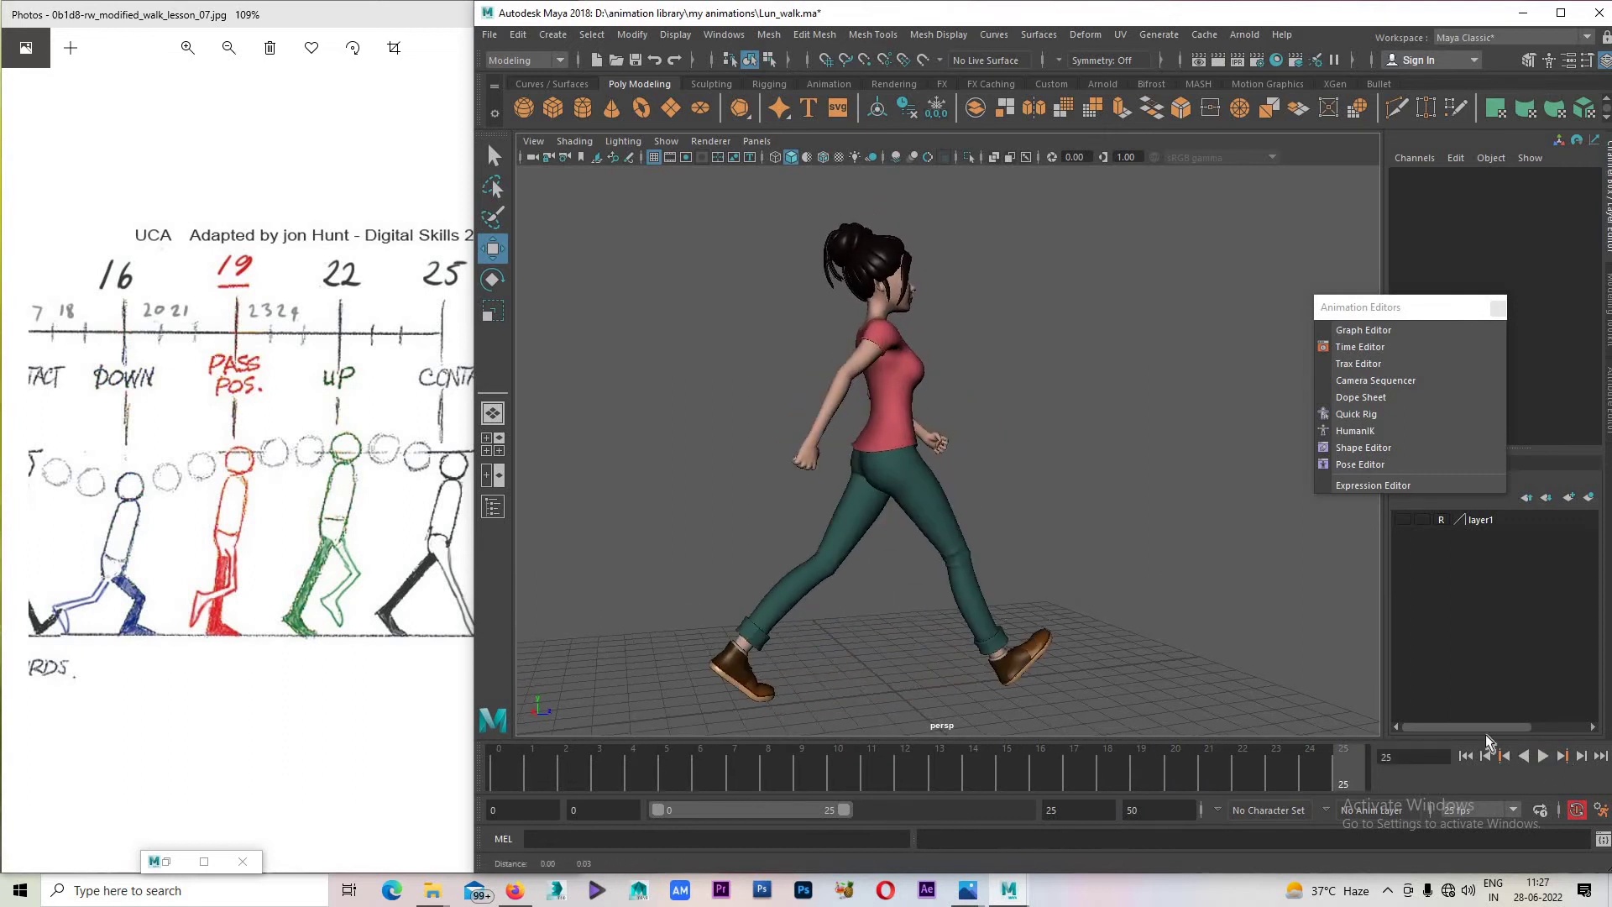
left_click(1544, 759)
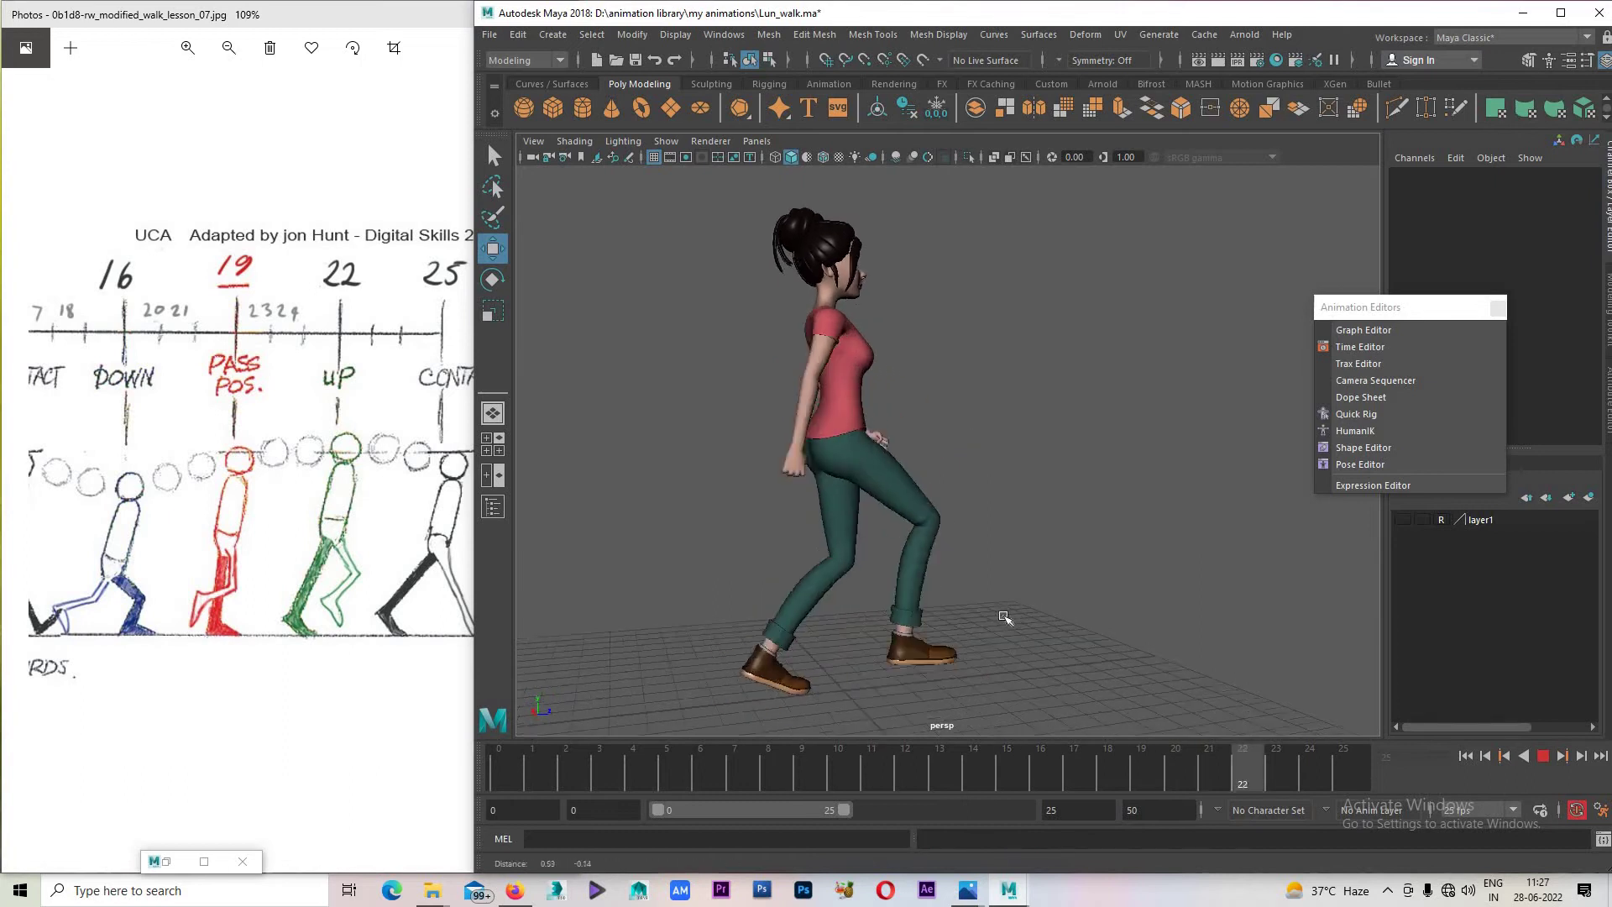
left_click(1541, 762)
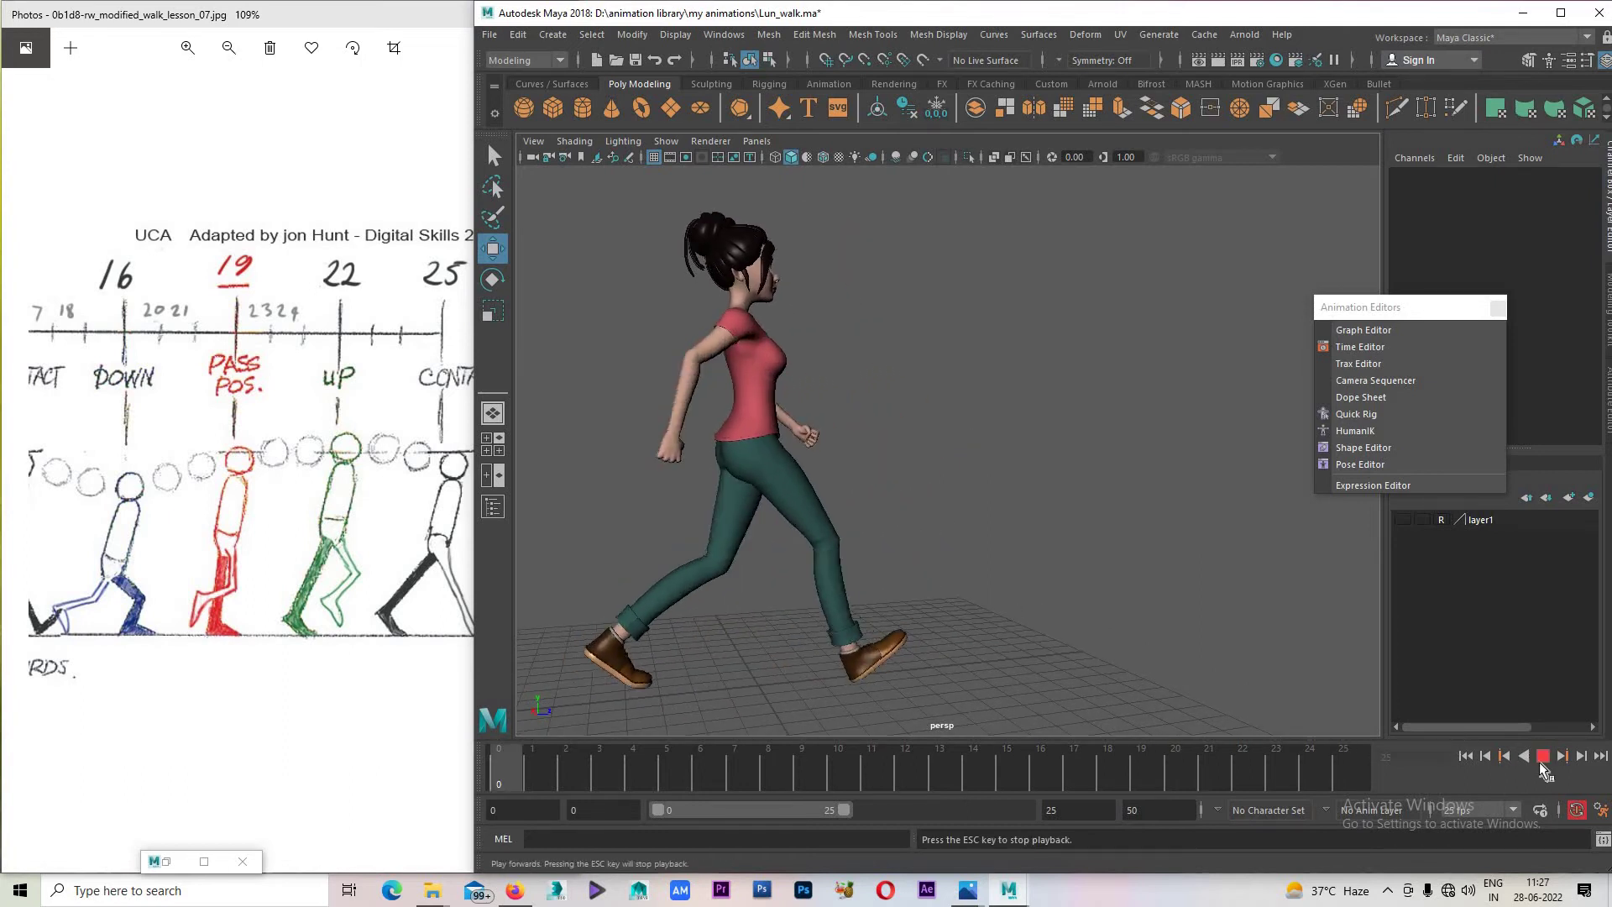
left_click(1542, 758)
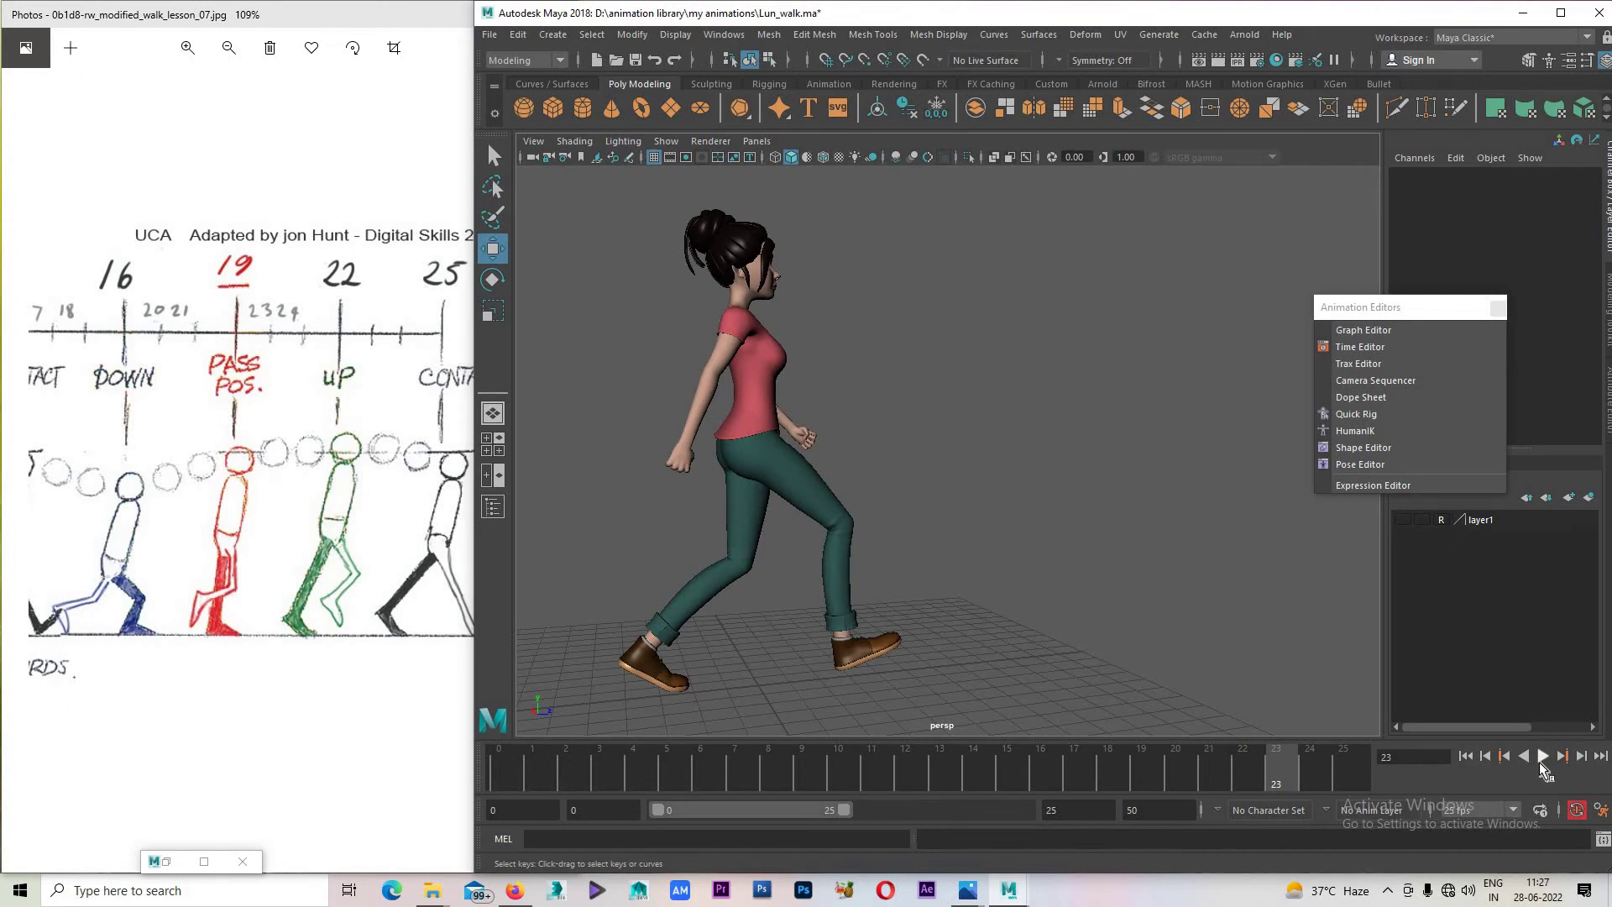
left_click(1541, 760)
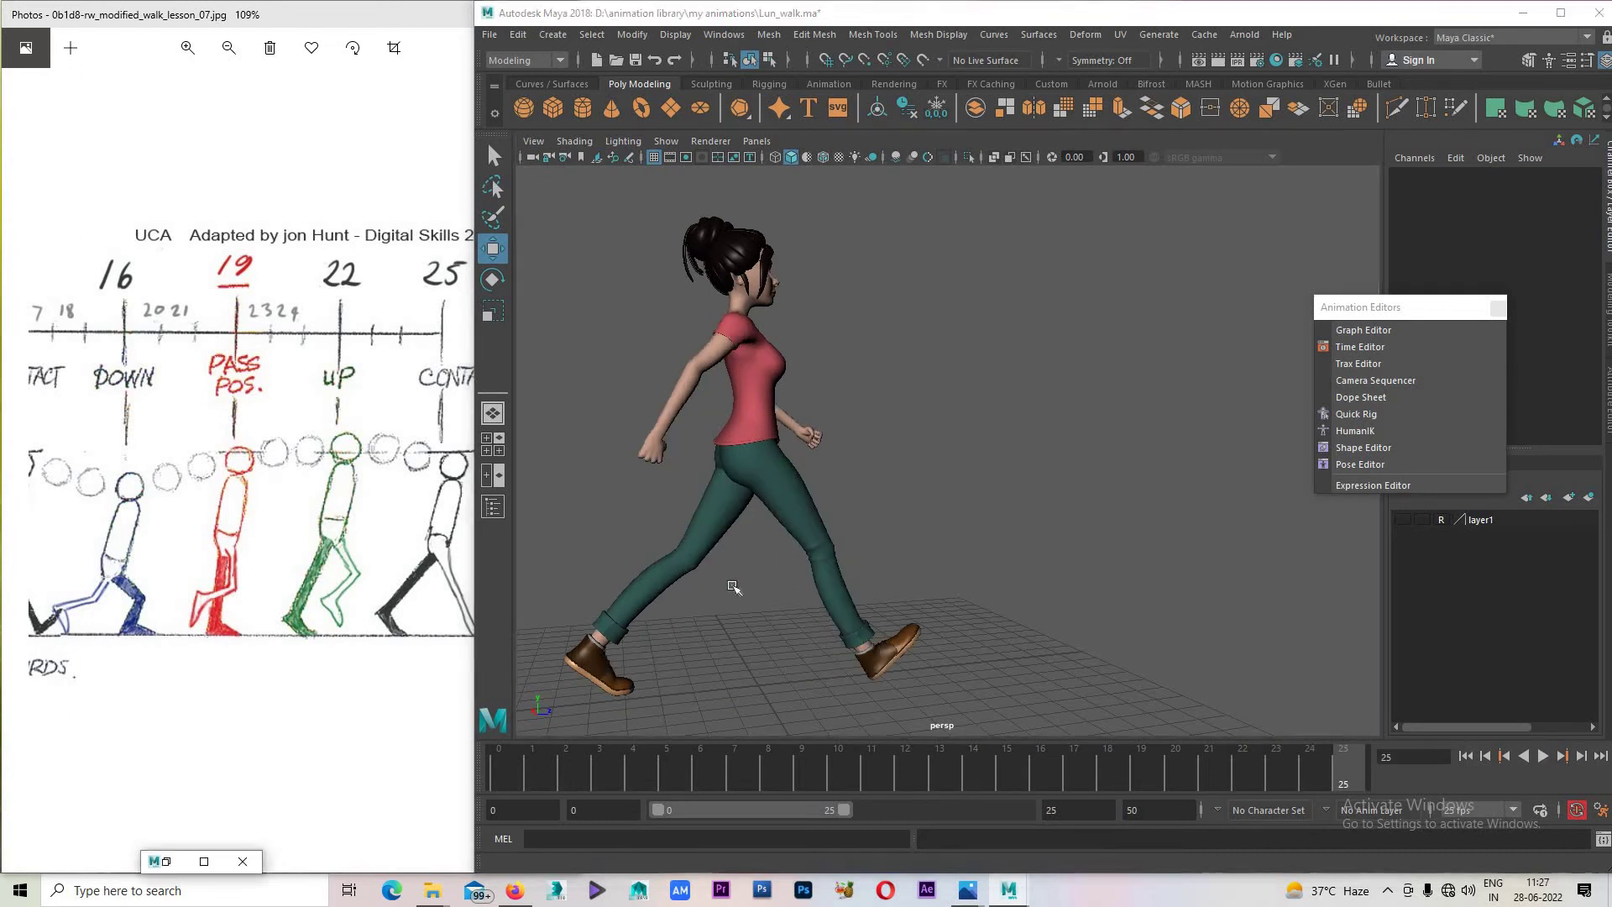
scroll(993, 497, "up", 3)
scroll(993, 497, "down", 2)
scroll(952, 540, "down", 2)
scroll(1212, 641, "down", 2)
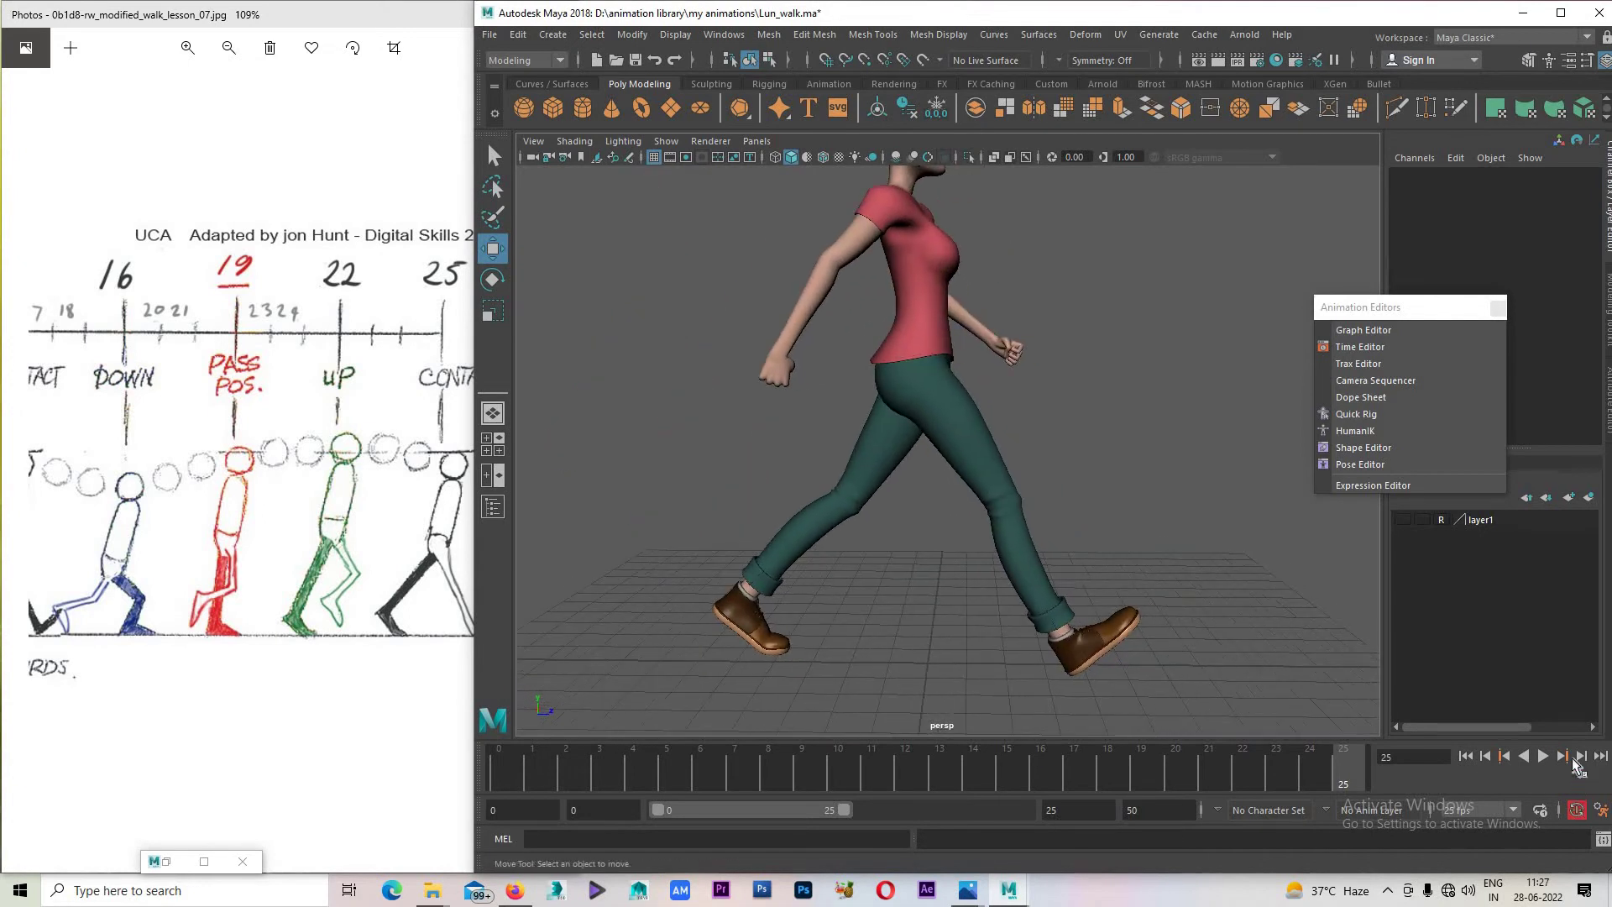
left_click(1543, 758)
left_click(1543, 758)
Review the walk playback from front and side angles.
mouse_move(929, 458)
left_mouse_down("alt")
mouse_move(961, 527)
mouse_move(1559, 789)
left_mouse_up("alt")
left_click(1543, 758)
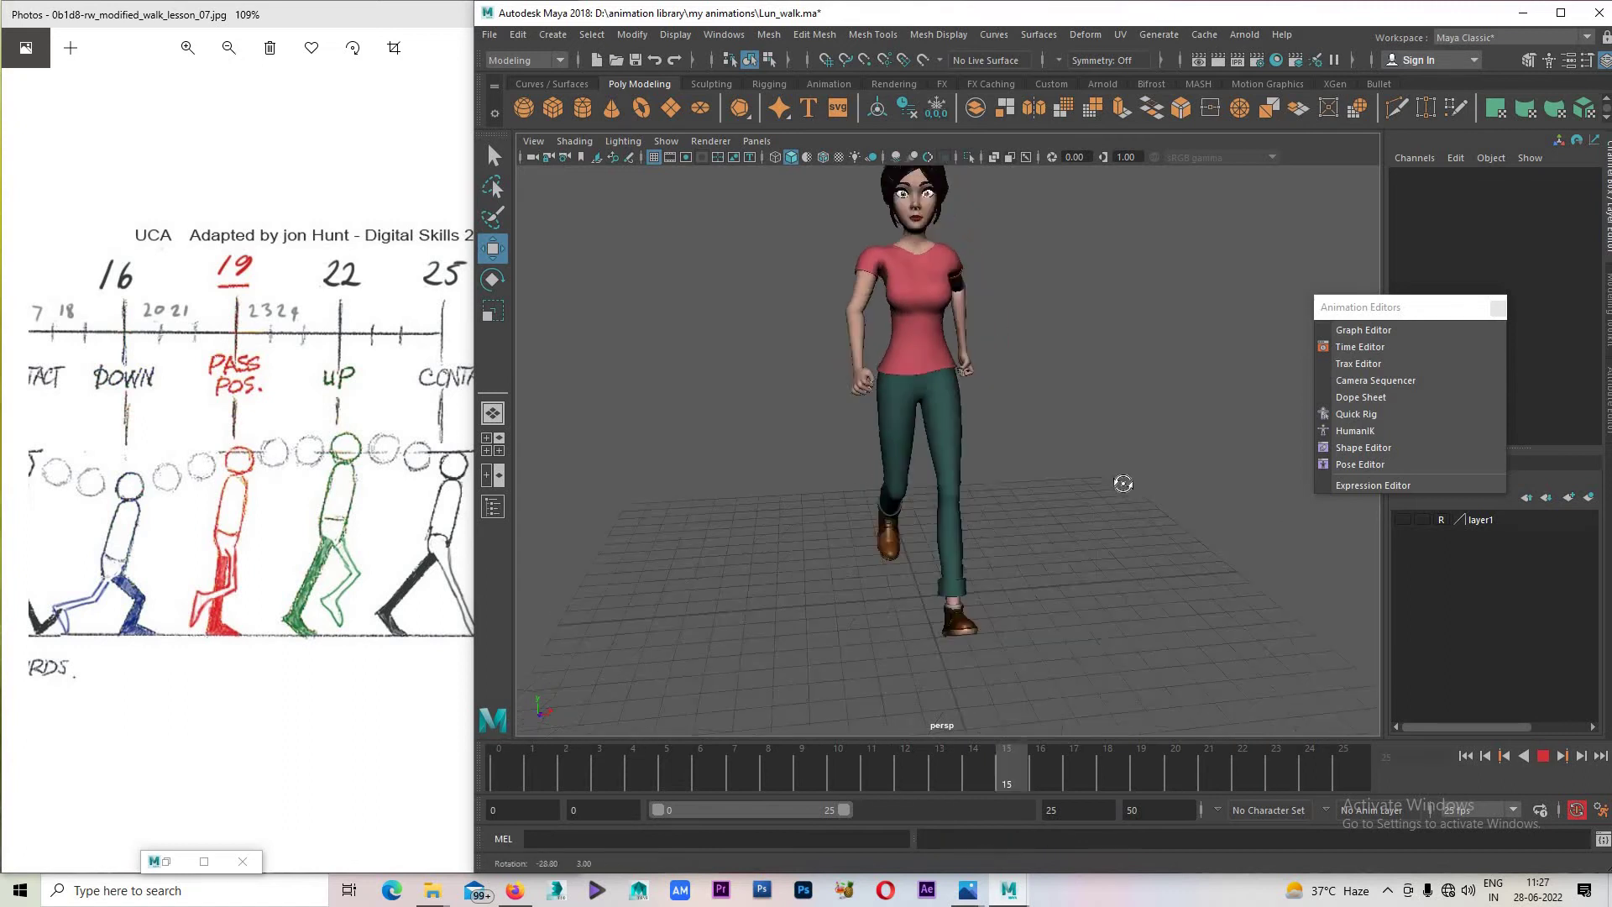
left_click_drag(992, 483, 1511, 771, "alt")
left_click(1536, 758)
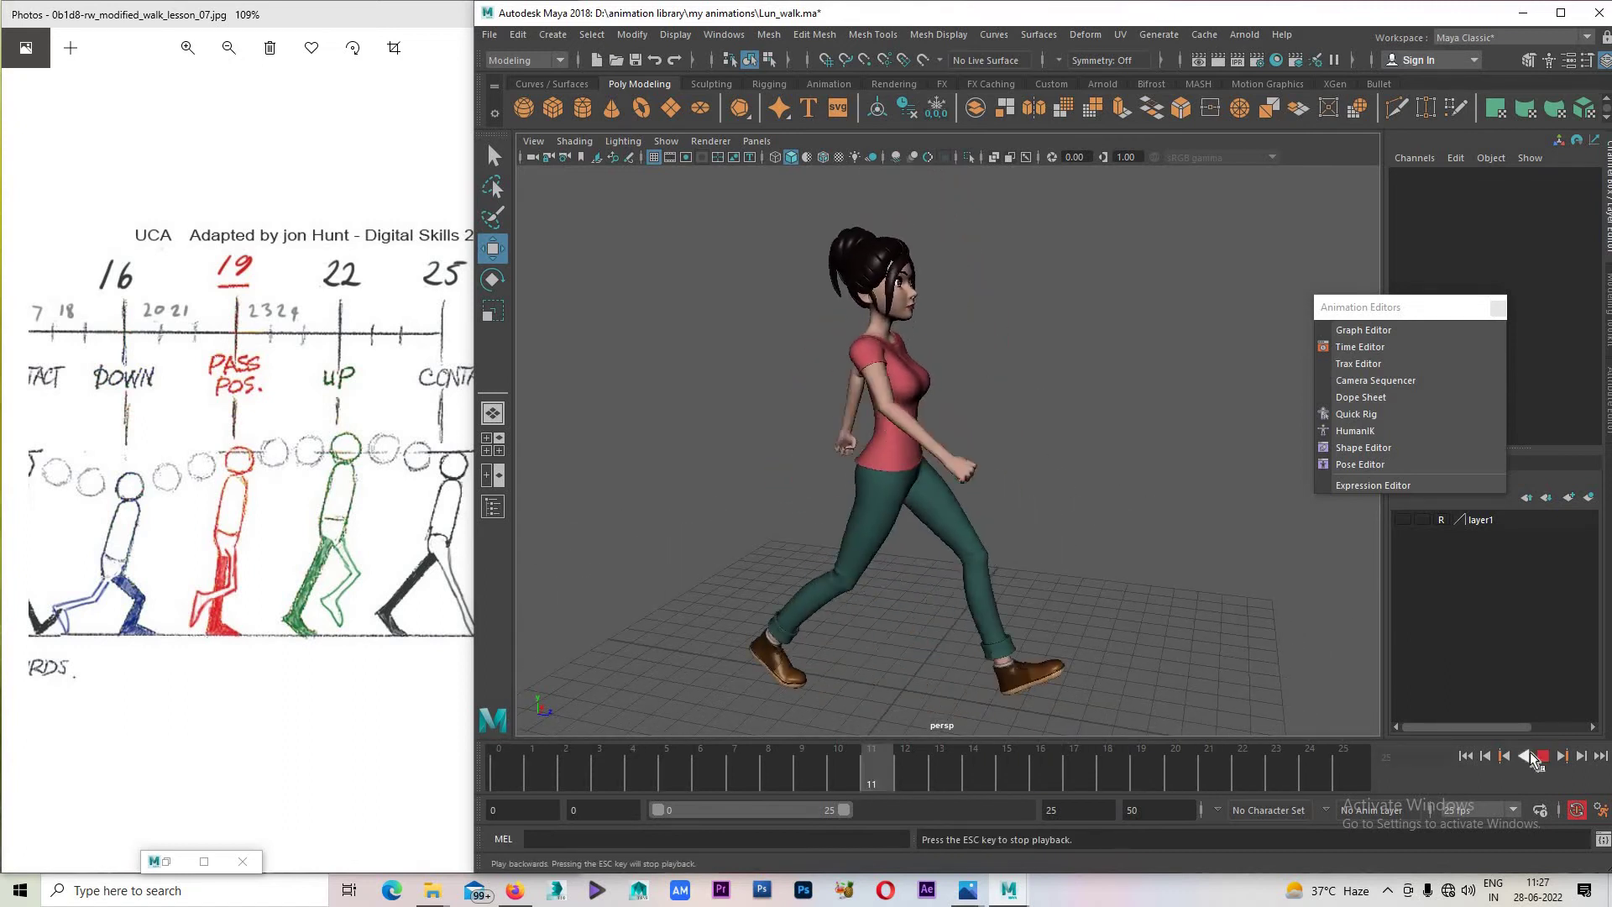
left_click(1542, 758)
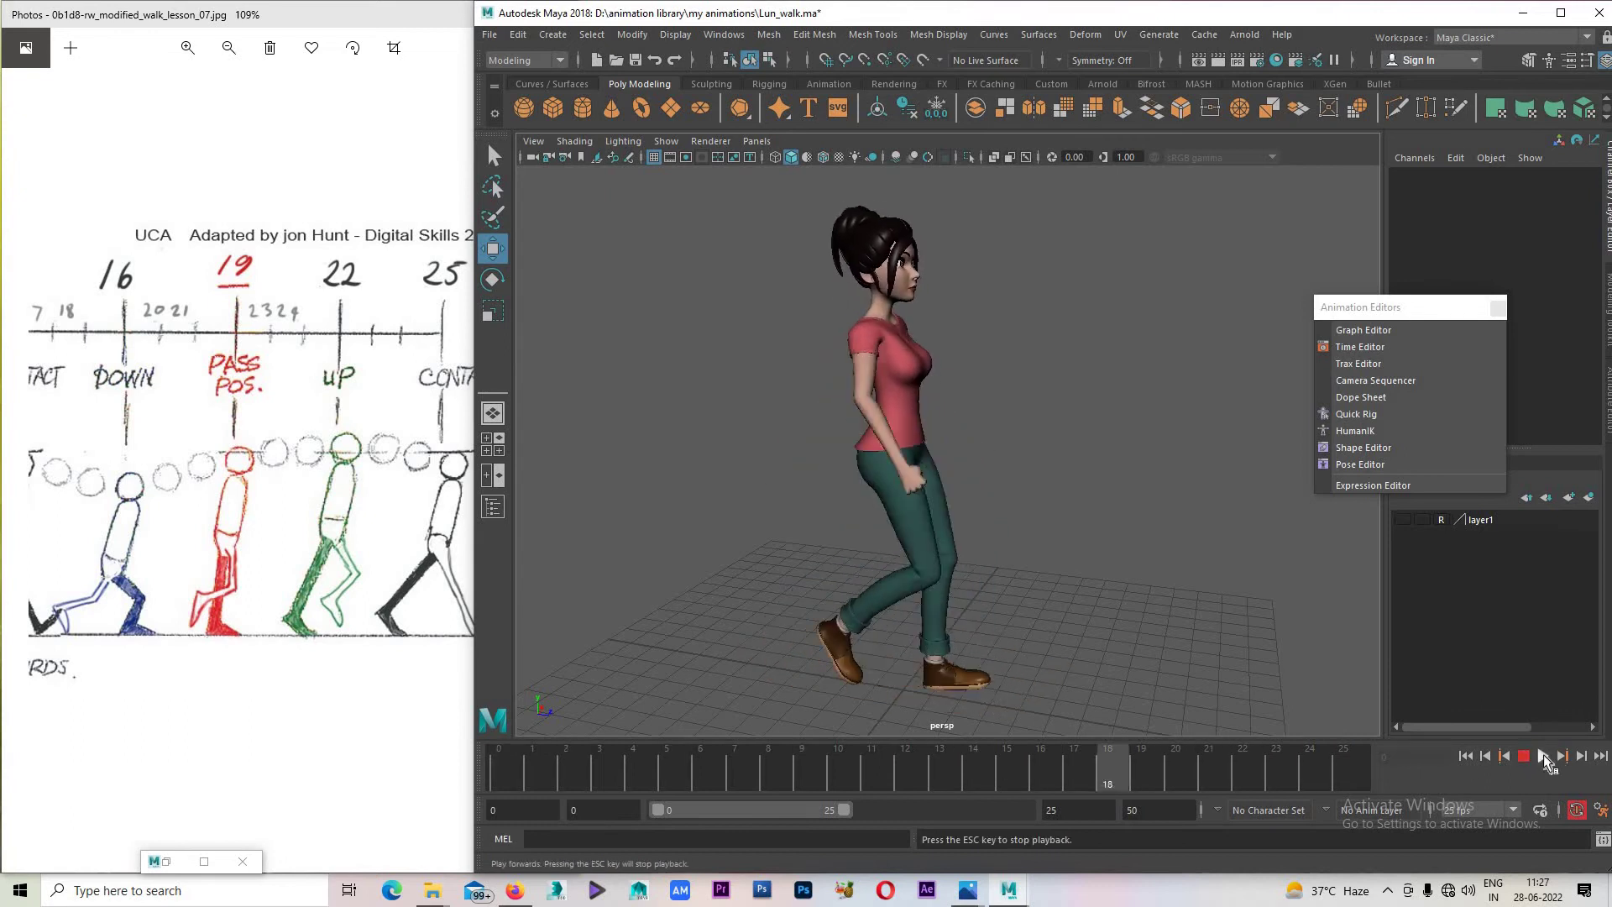
left_click(1545, 760)
left_click(1545, 759)
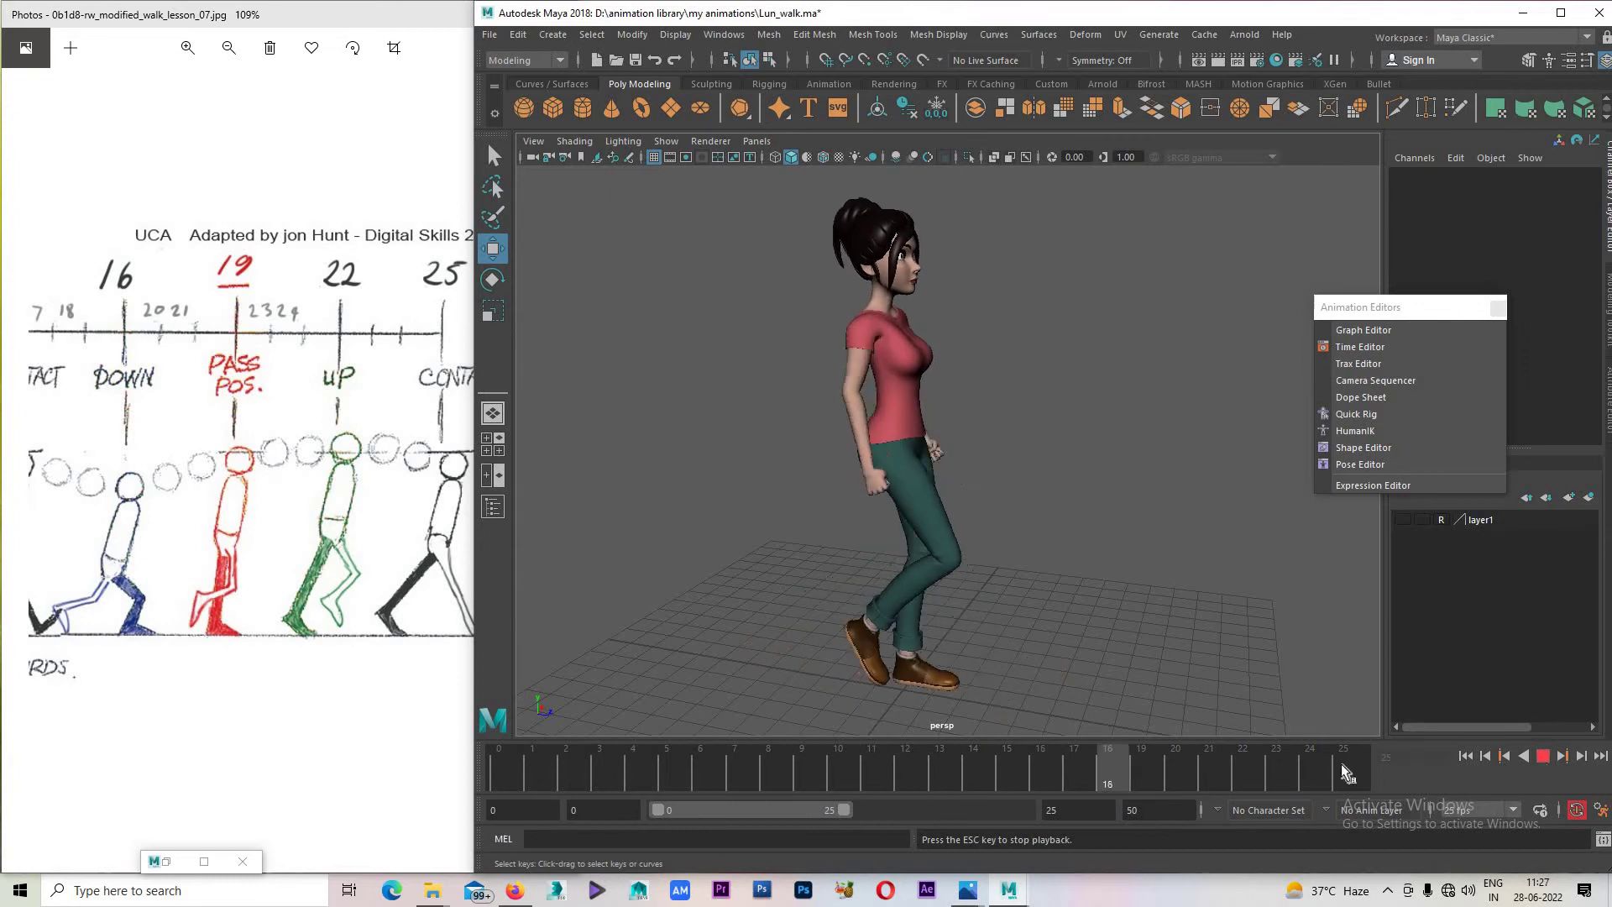
left_click(1544, 759)
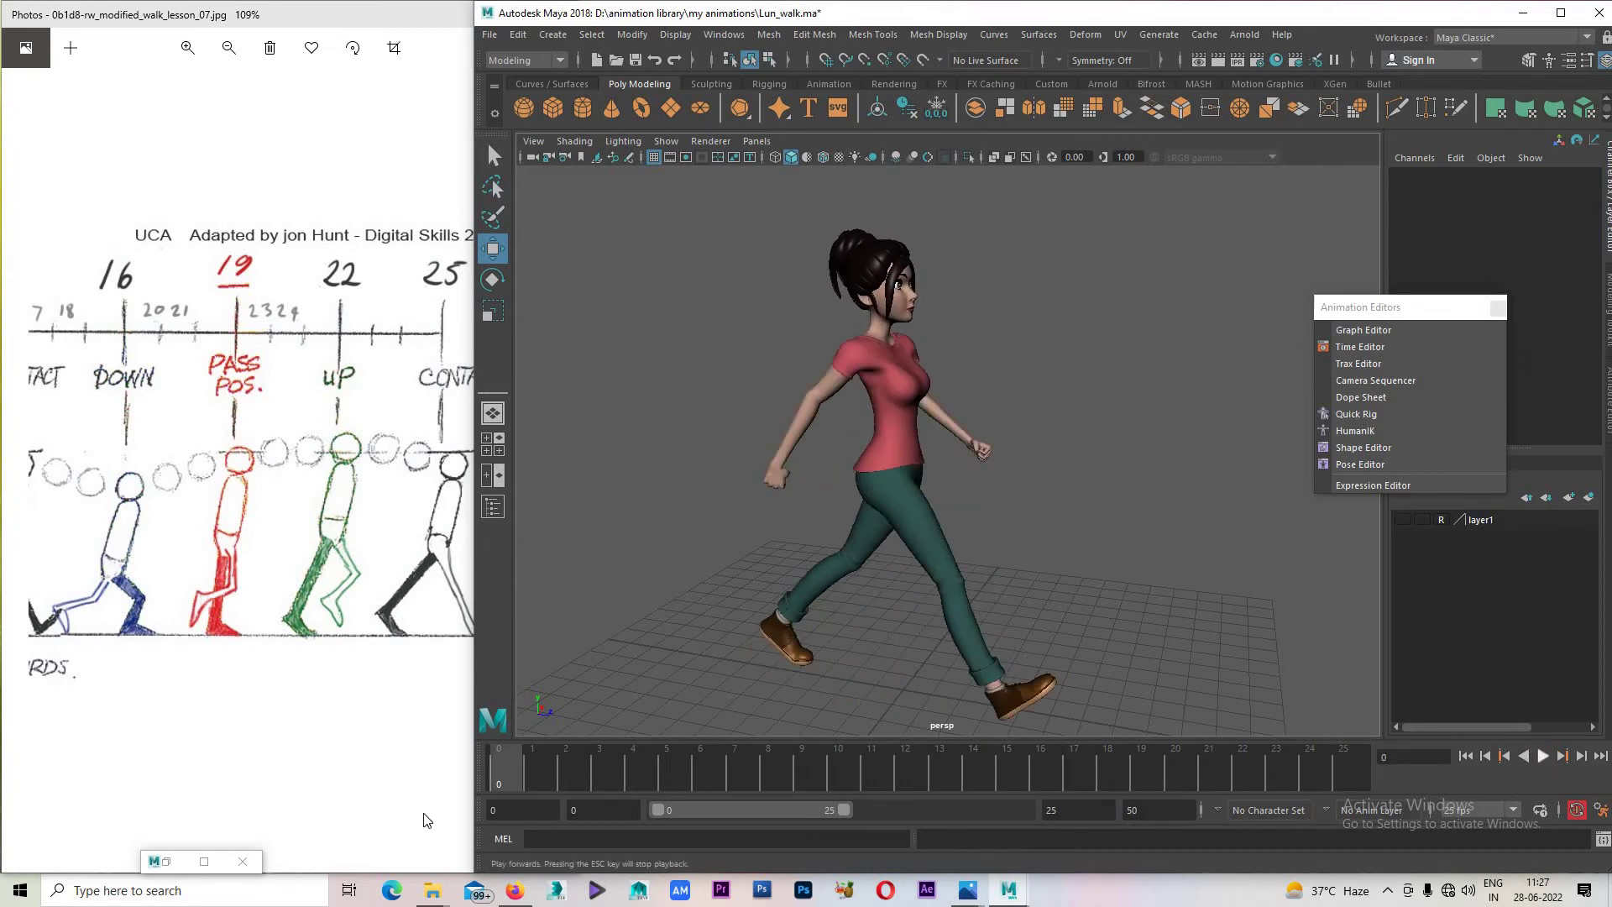
left_click(665, 141)
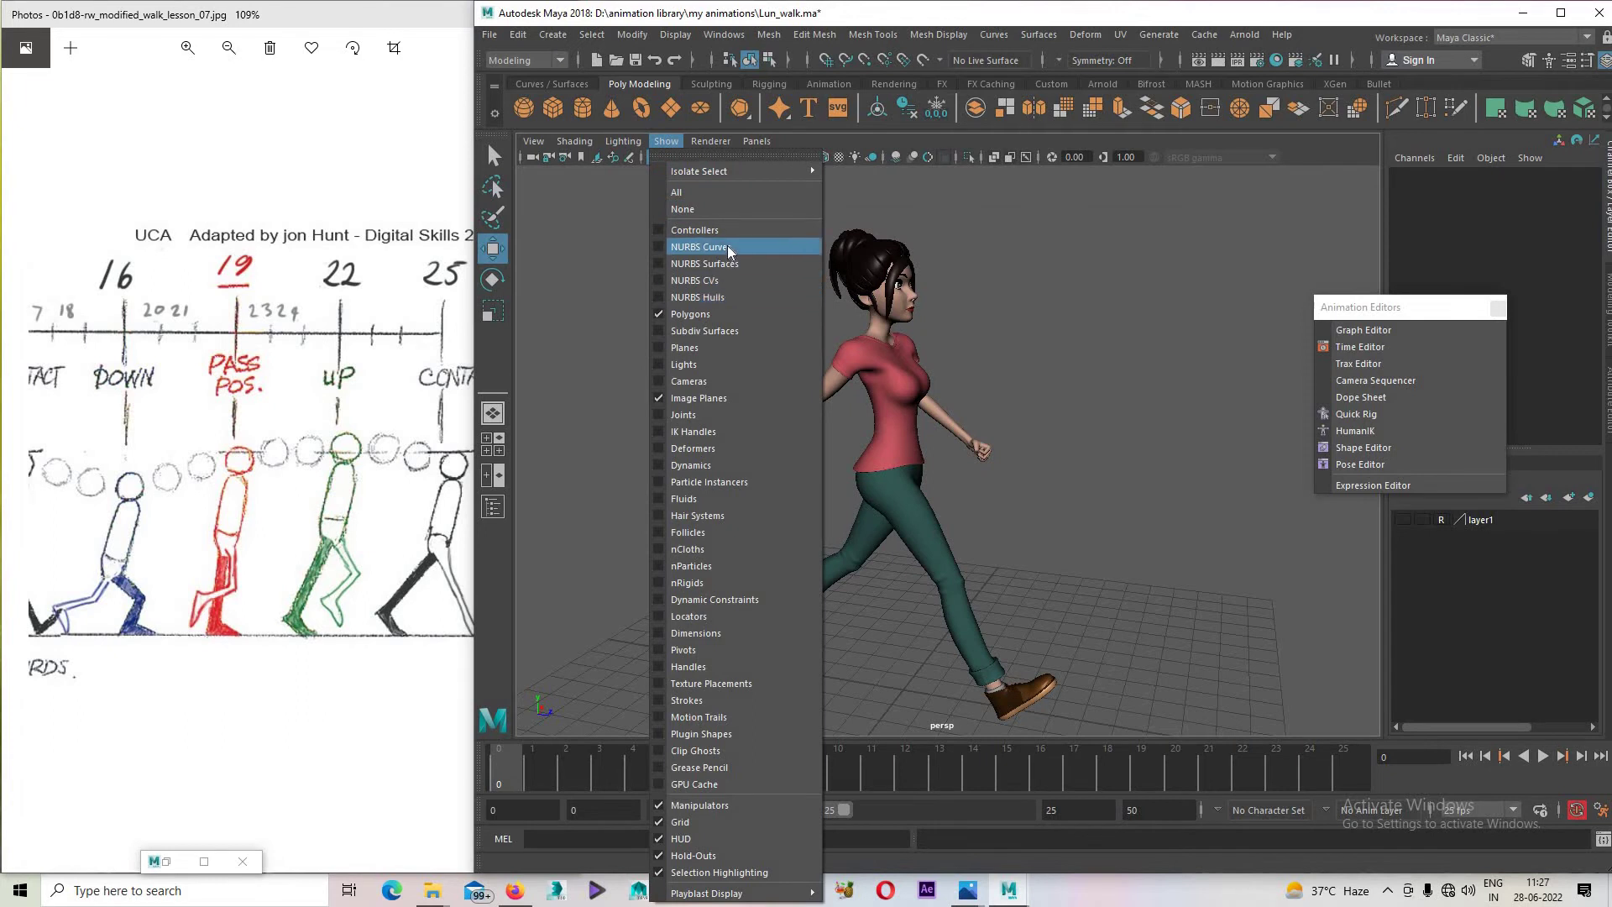
Show the rig controls again, save the scene, and select the right wrist IK control.
left_click(729, 249)
left_click_drag(900, 598, 902, 536, "alt")
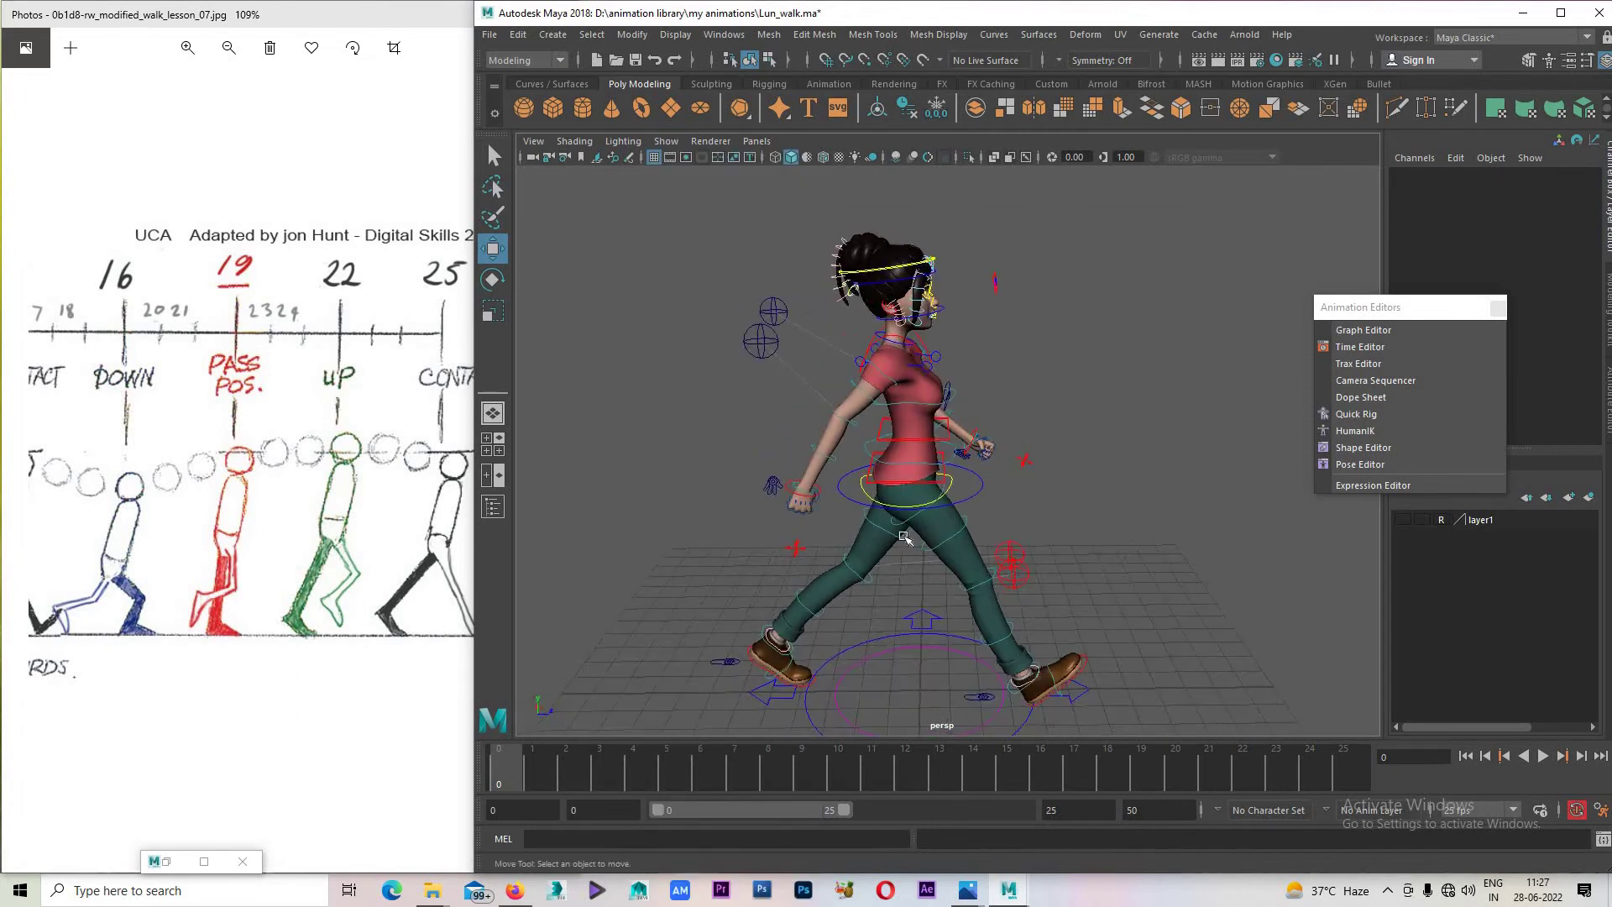
key("ctrl+s")
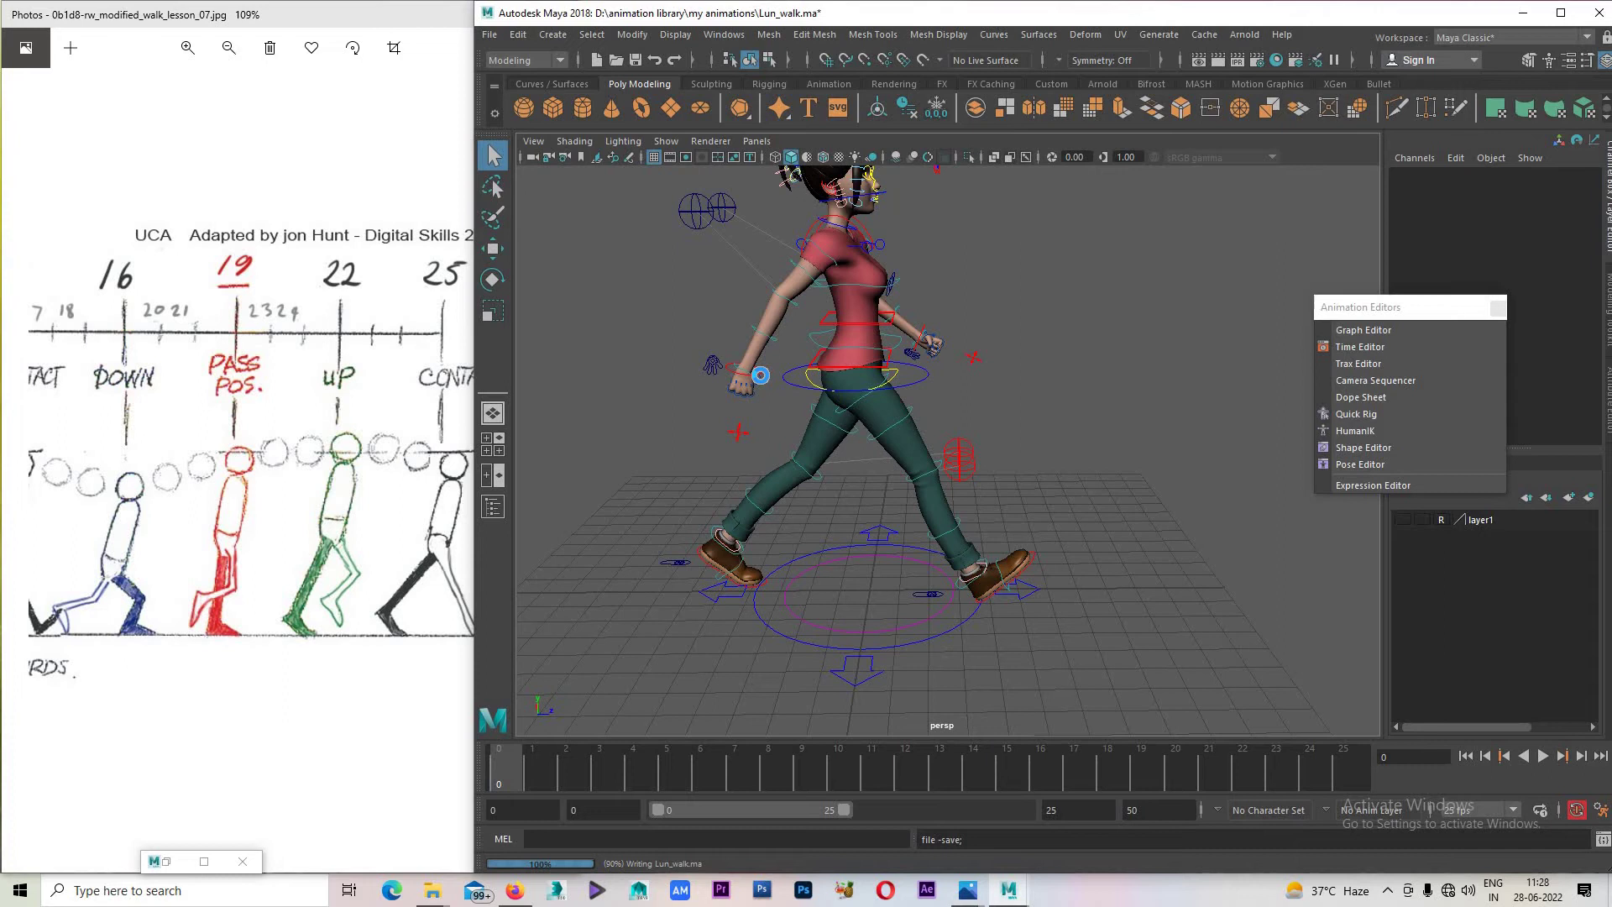
key("w")
left_click(761, 377)
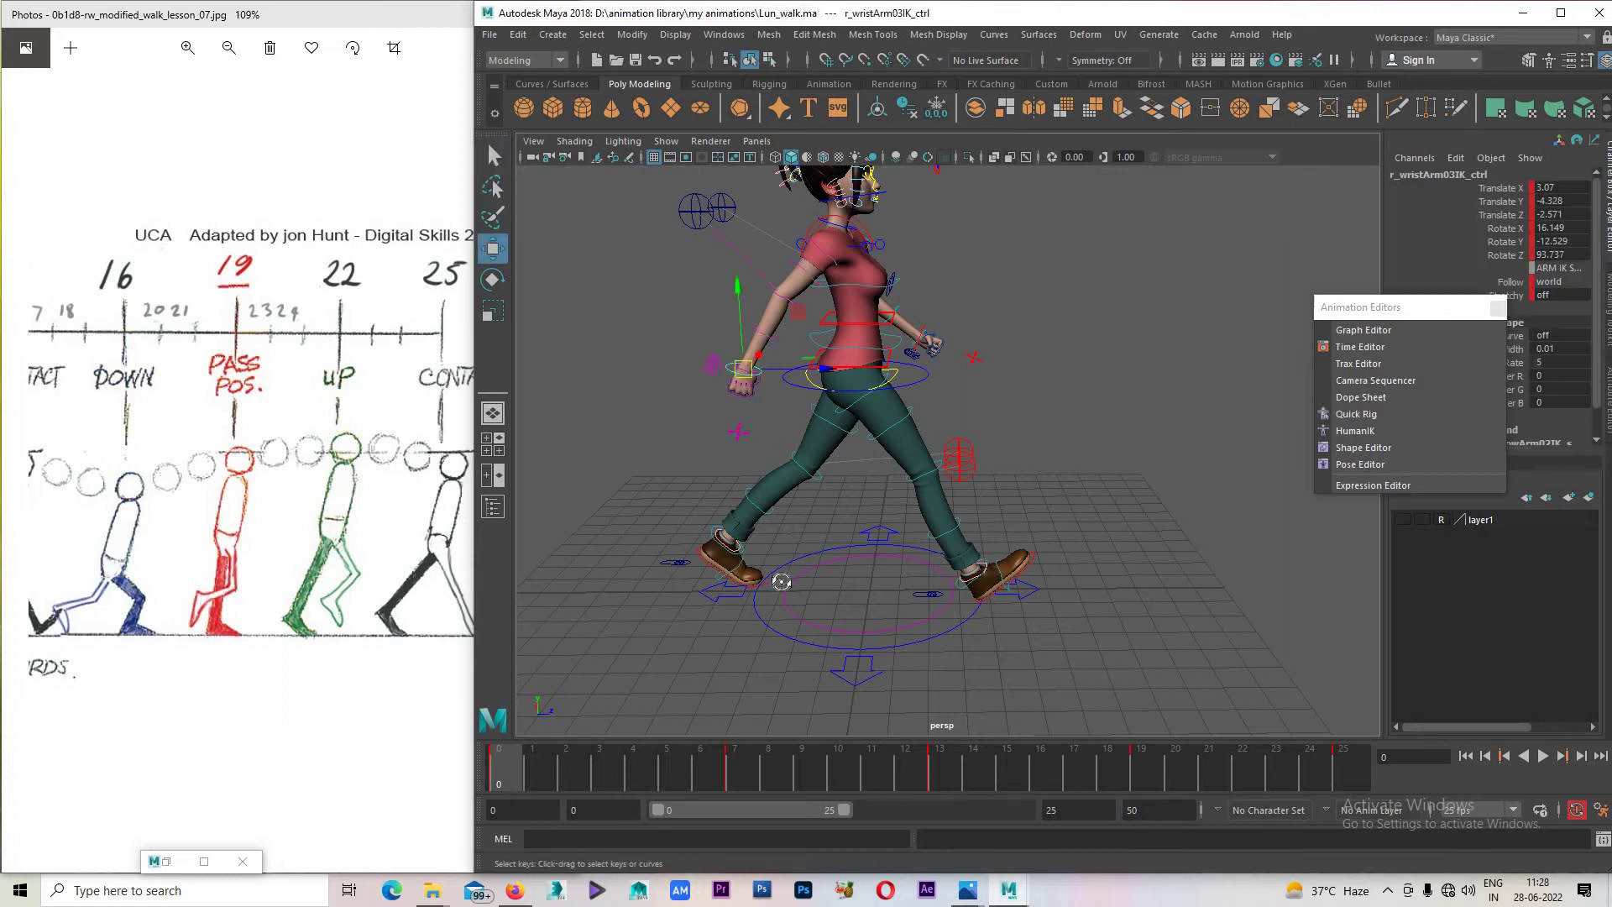
Play the walk cycle from side and front views to review the right arm.
key("alt+v")
key("alt+v")
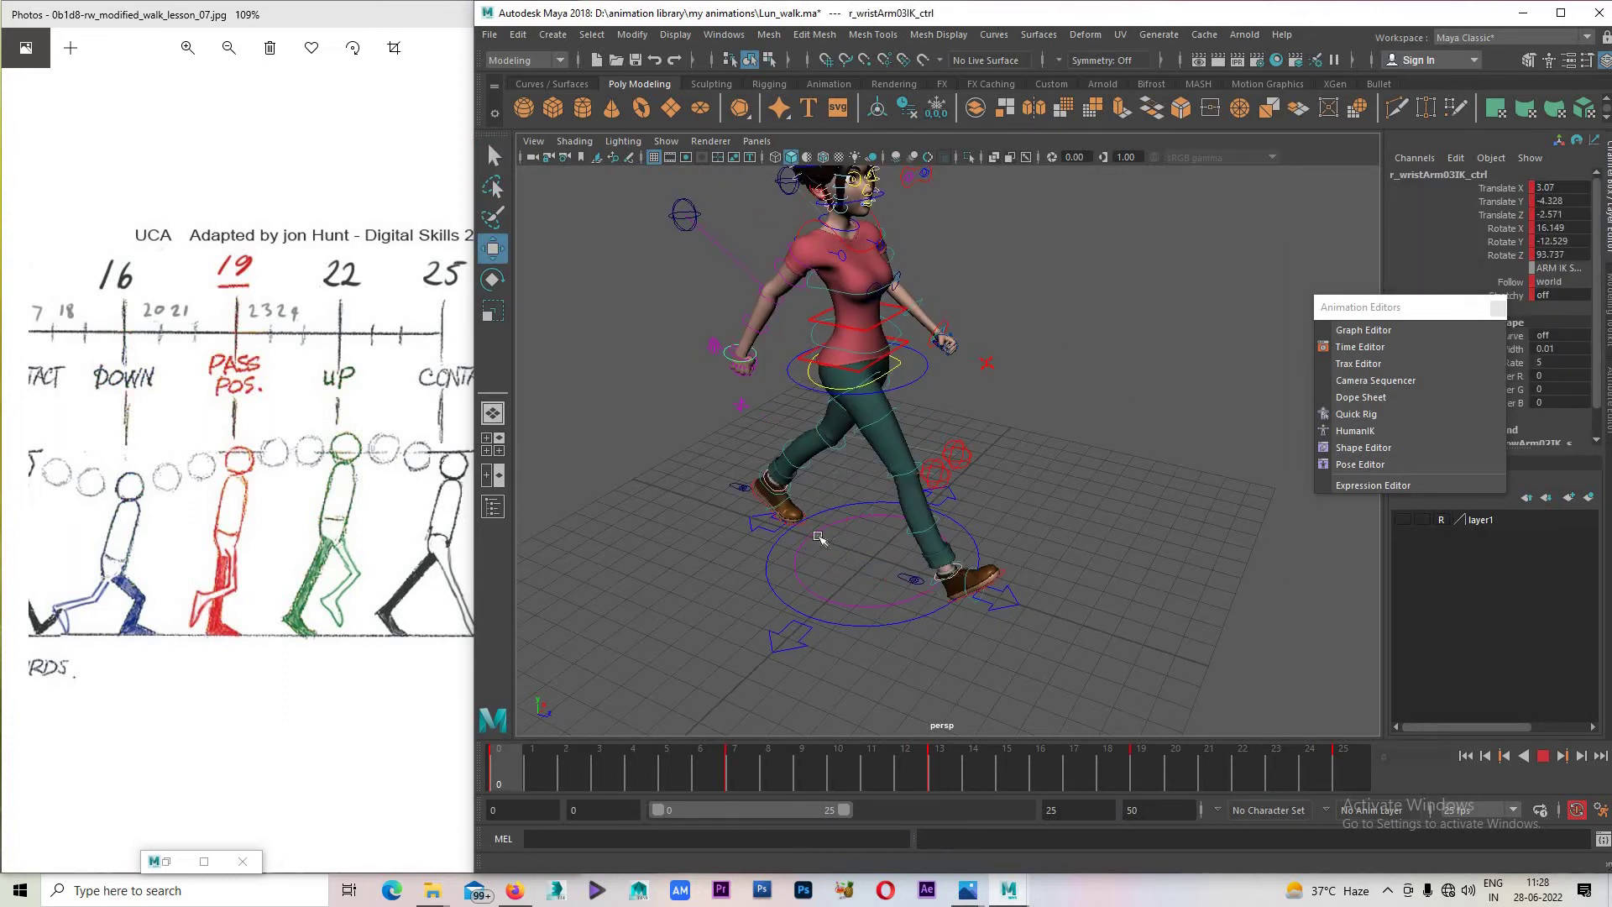
key("space")
key("space")
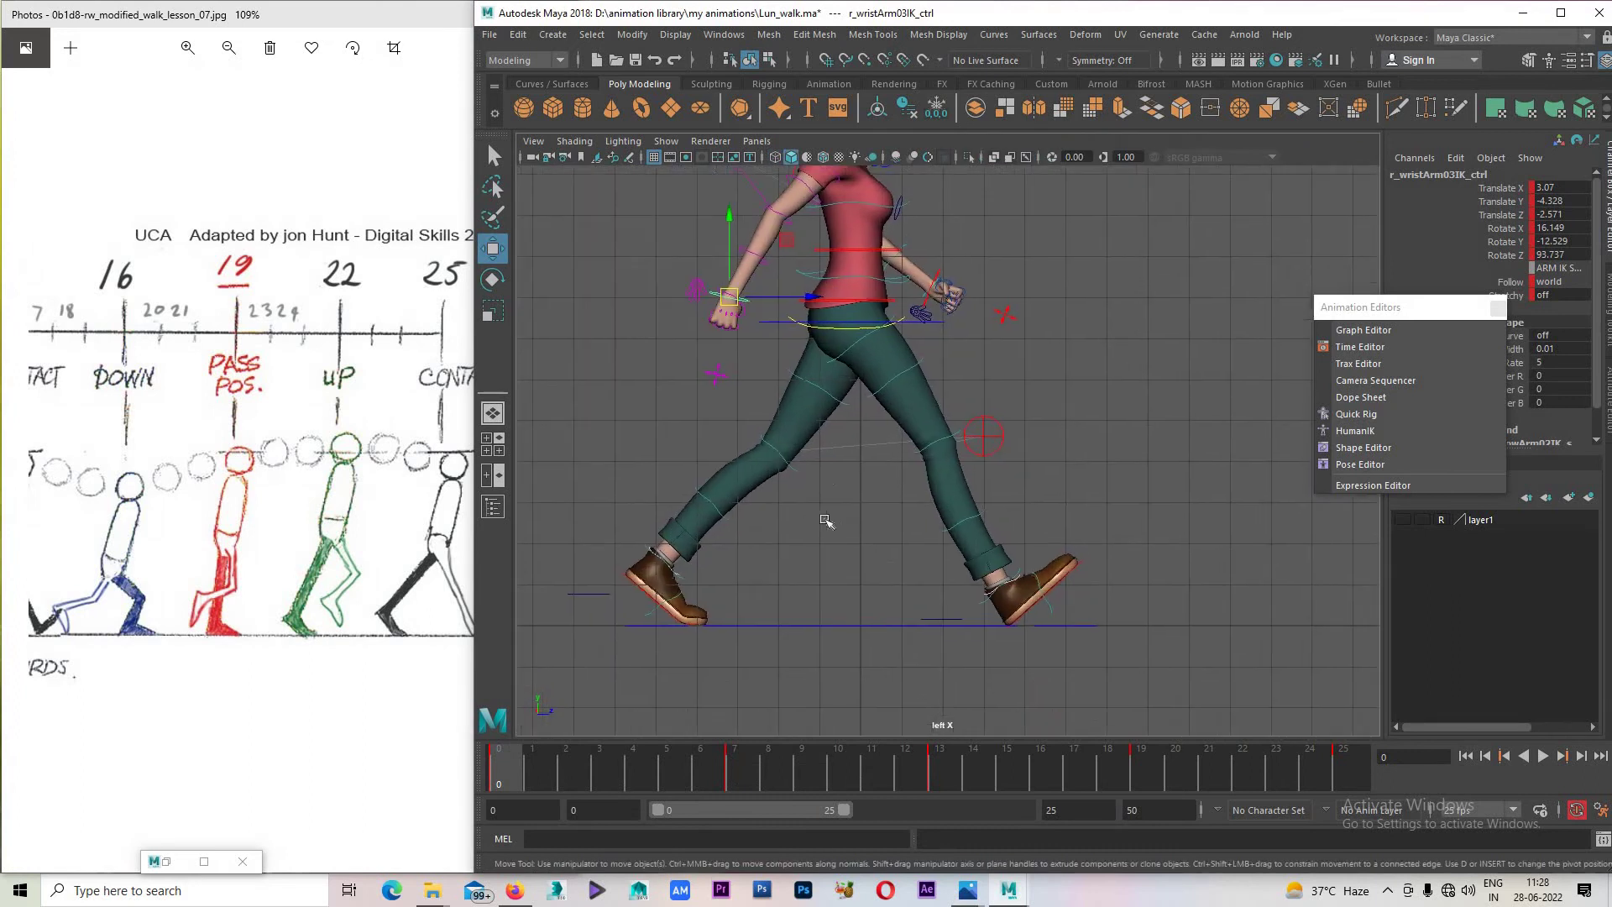
key("space")
key("space")
key("space")
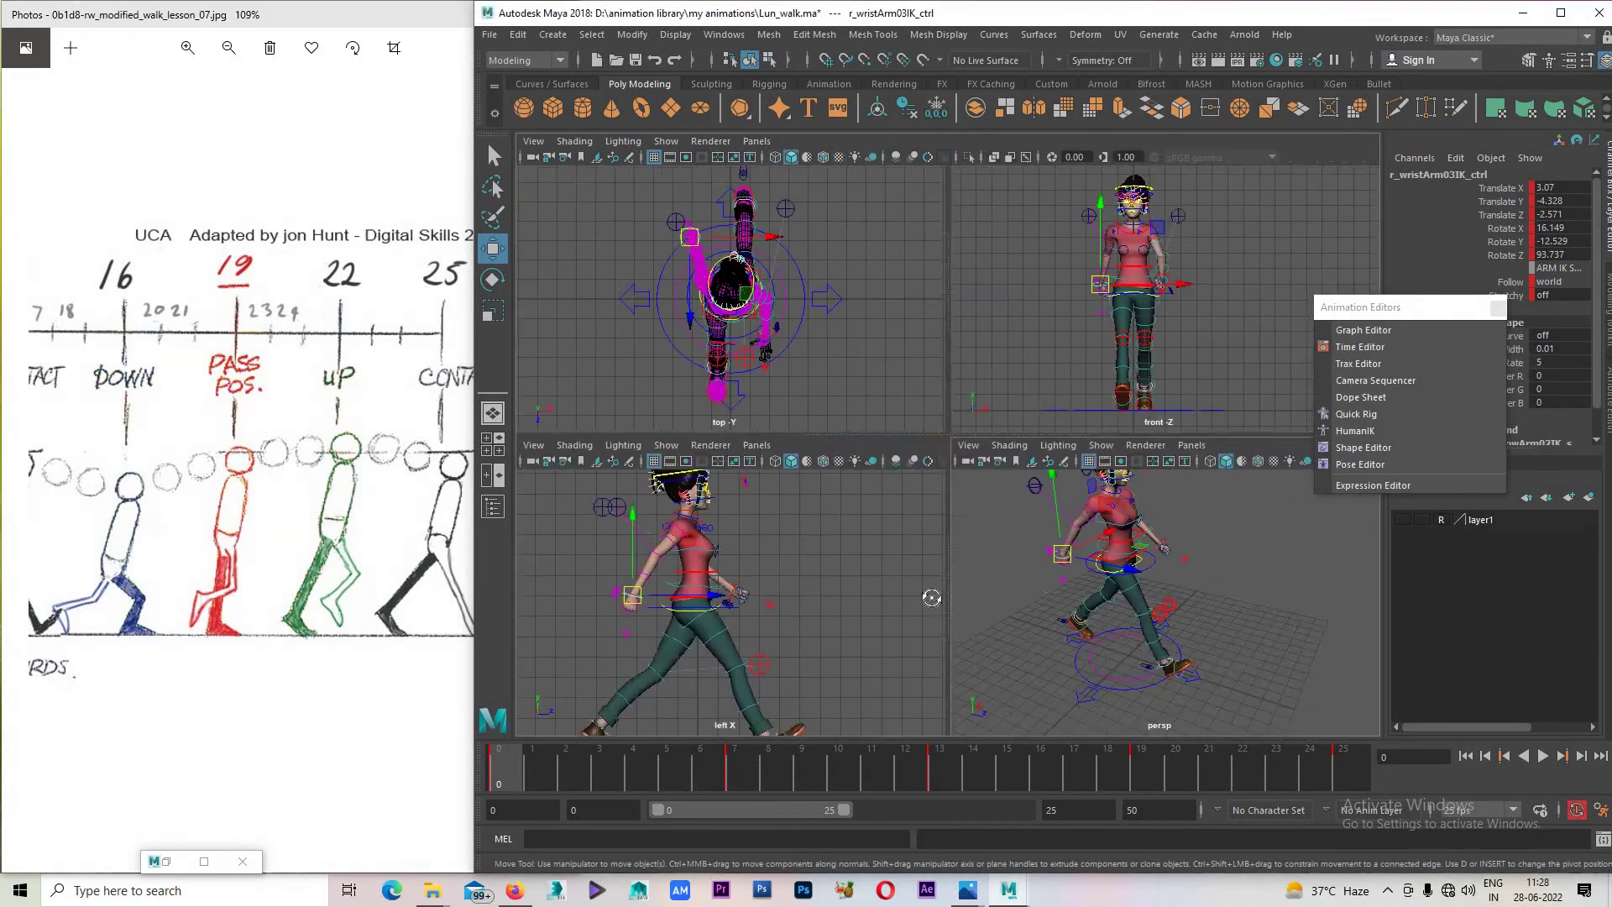
key("space")
left_click(1541, 759)
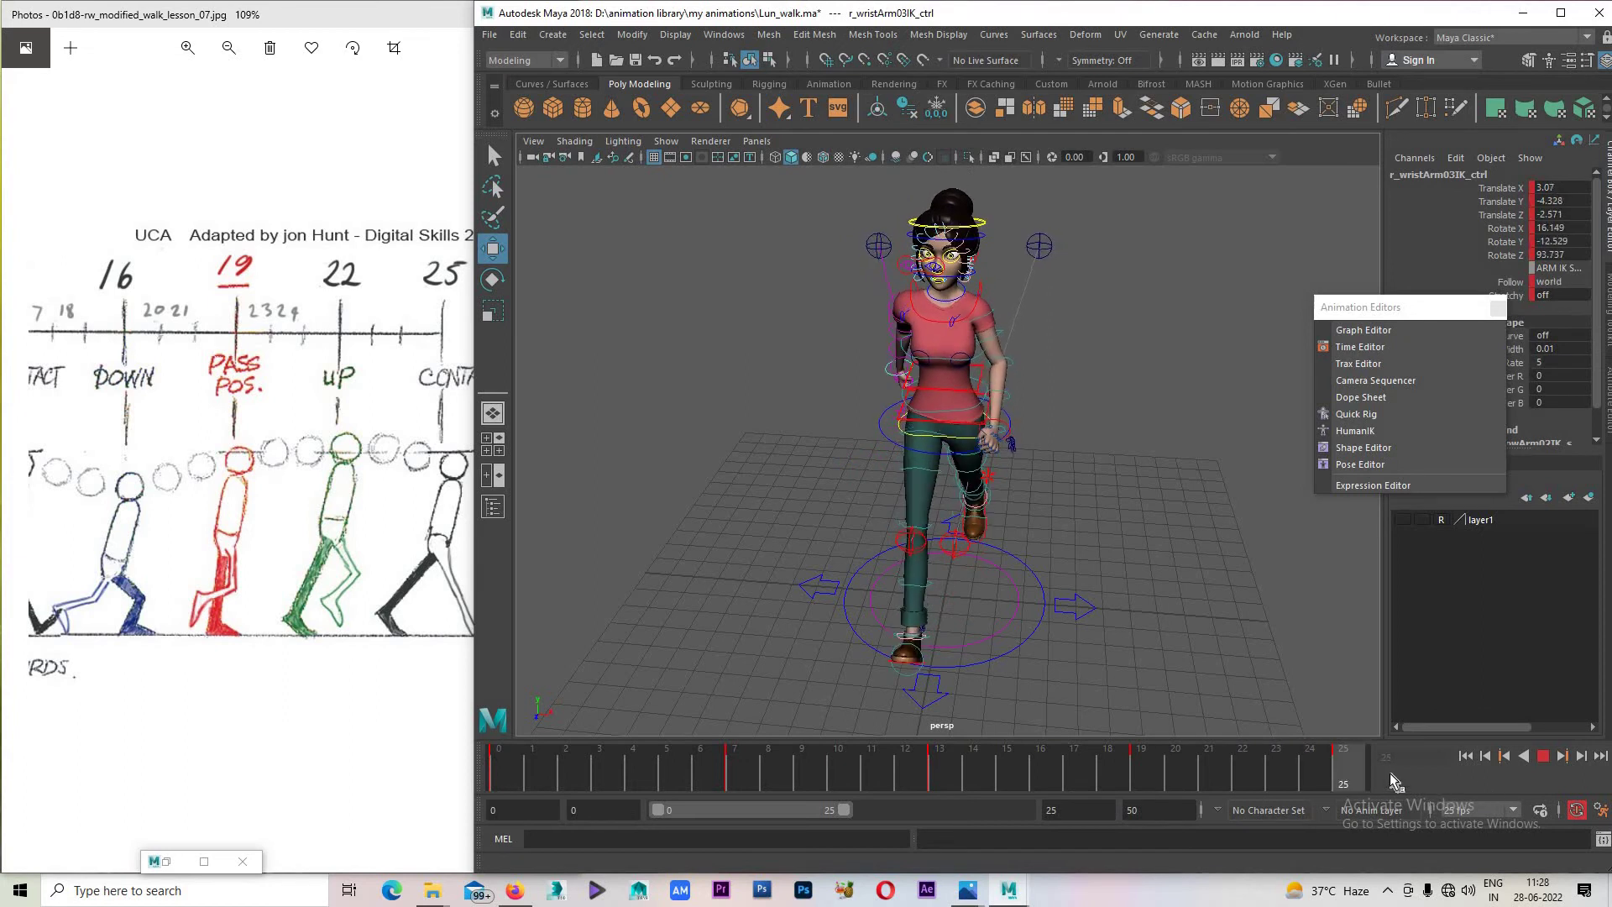
key("Escape")
mouse_move(1251, 454)
left_mouse_down("alt")
mouse_move(1286, 449)
mouse_move(1281, 764)
mouse_move(1135, 780)
left_mouse_up("alt")
At frame 22, raise the right hand slightly and push it forward.
left_click(1251, 776)
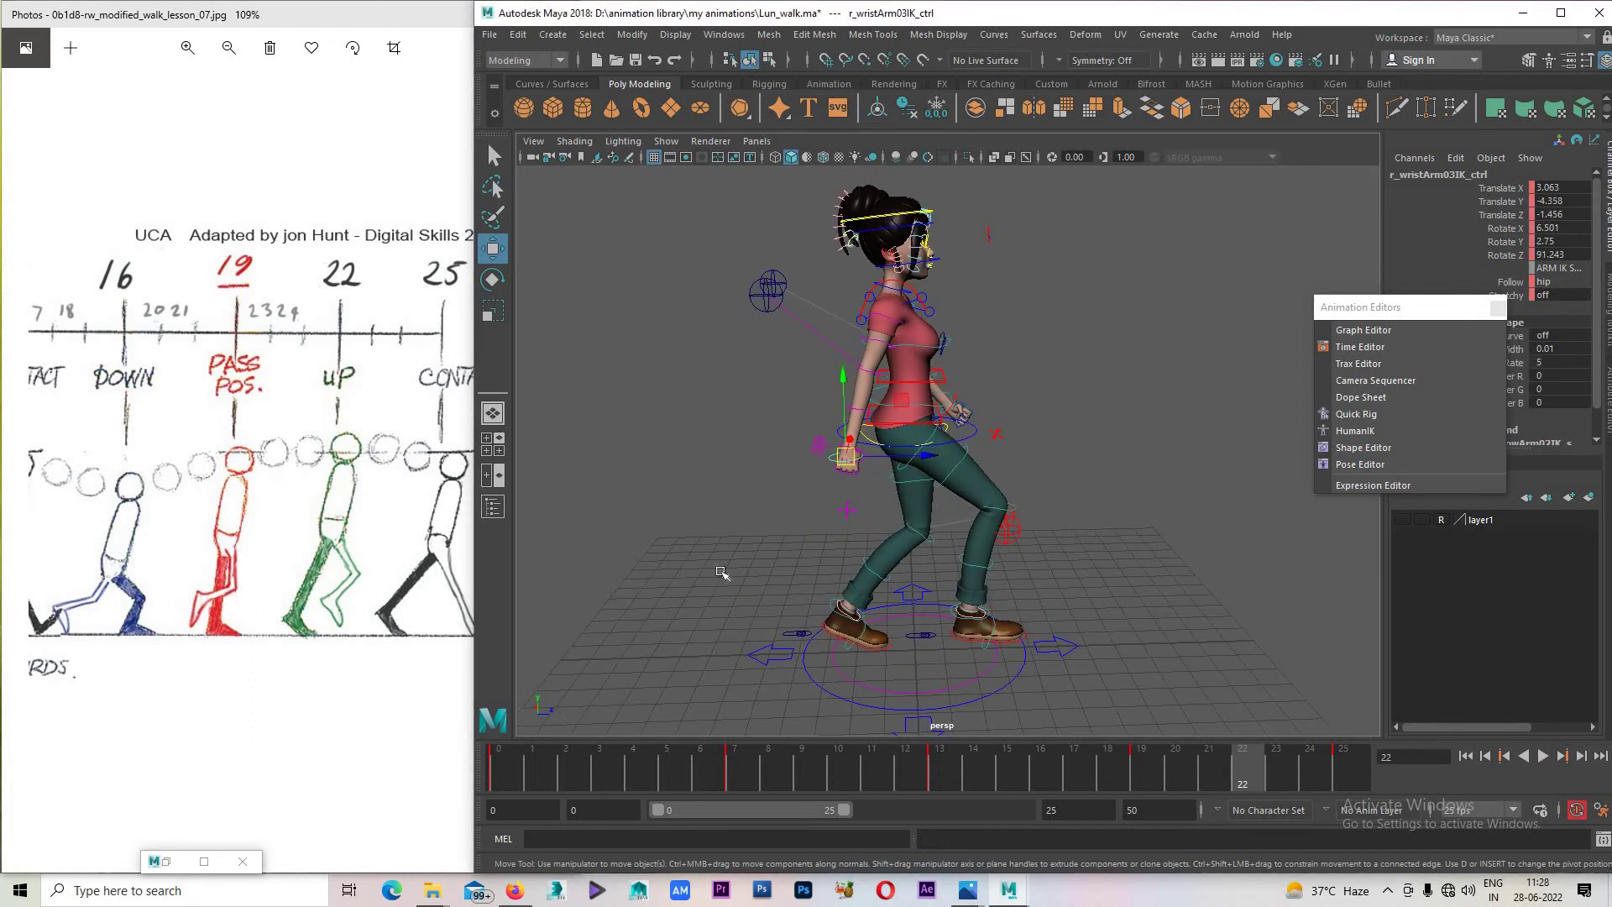
key("space")
key("space")
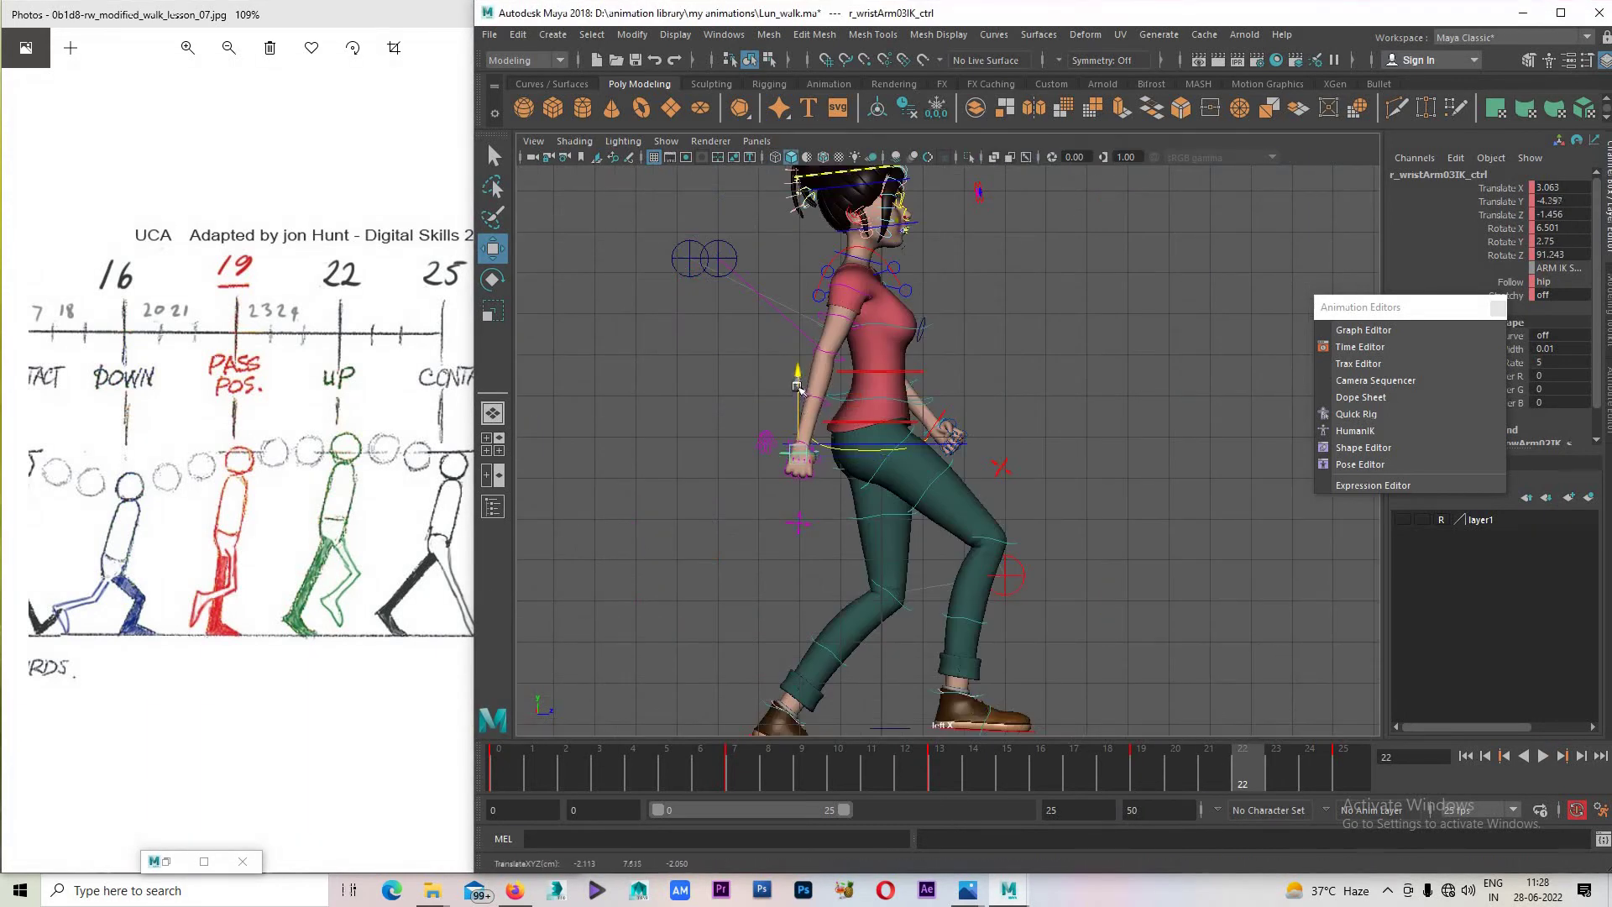
left_click_drag(794, 410, 834, 429)
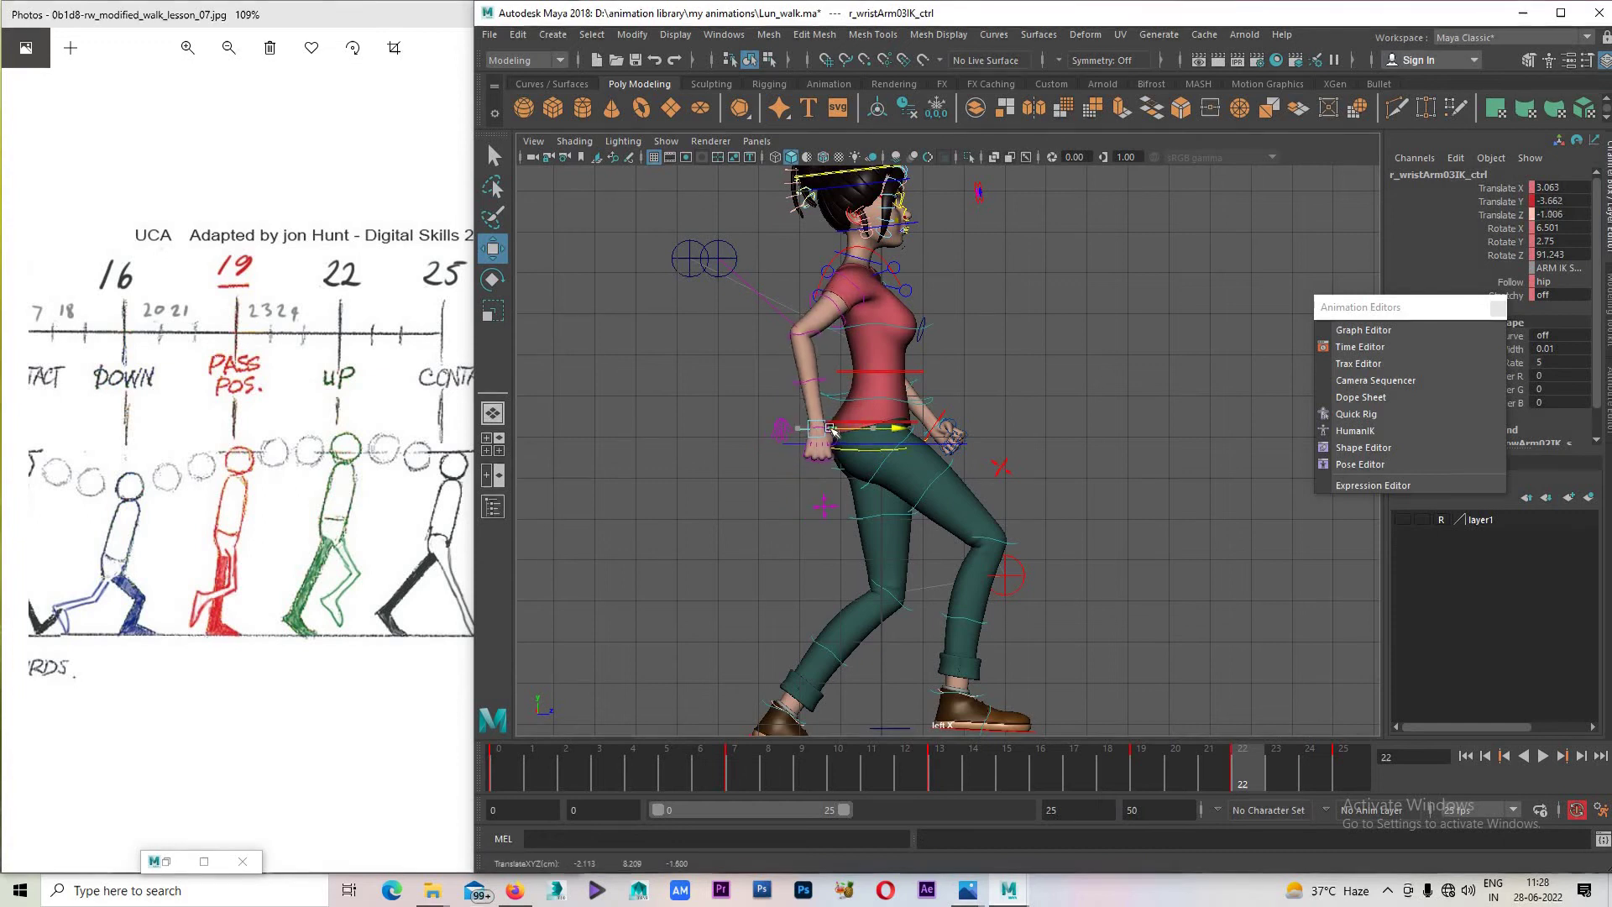
key("alt+v")
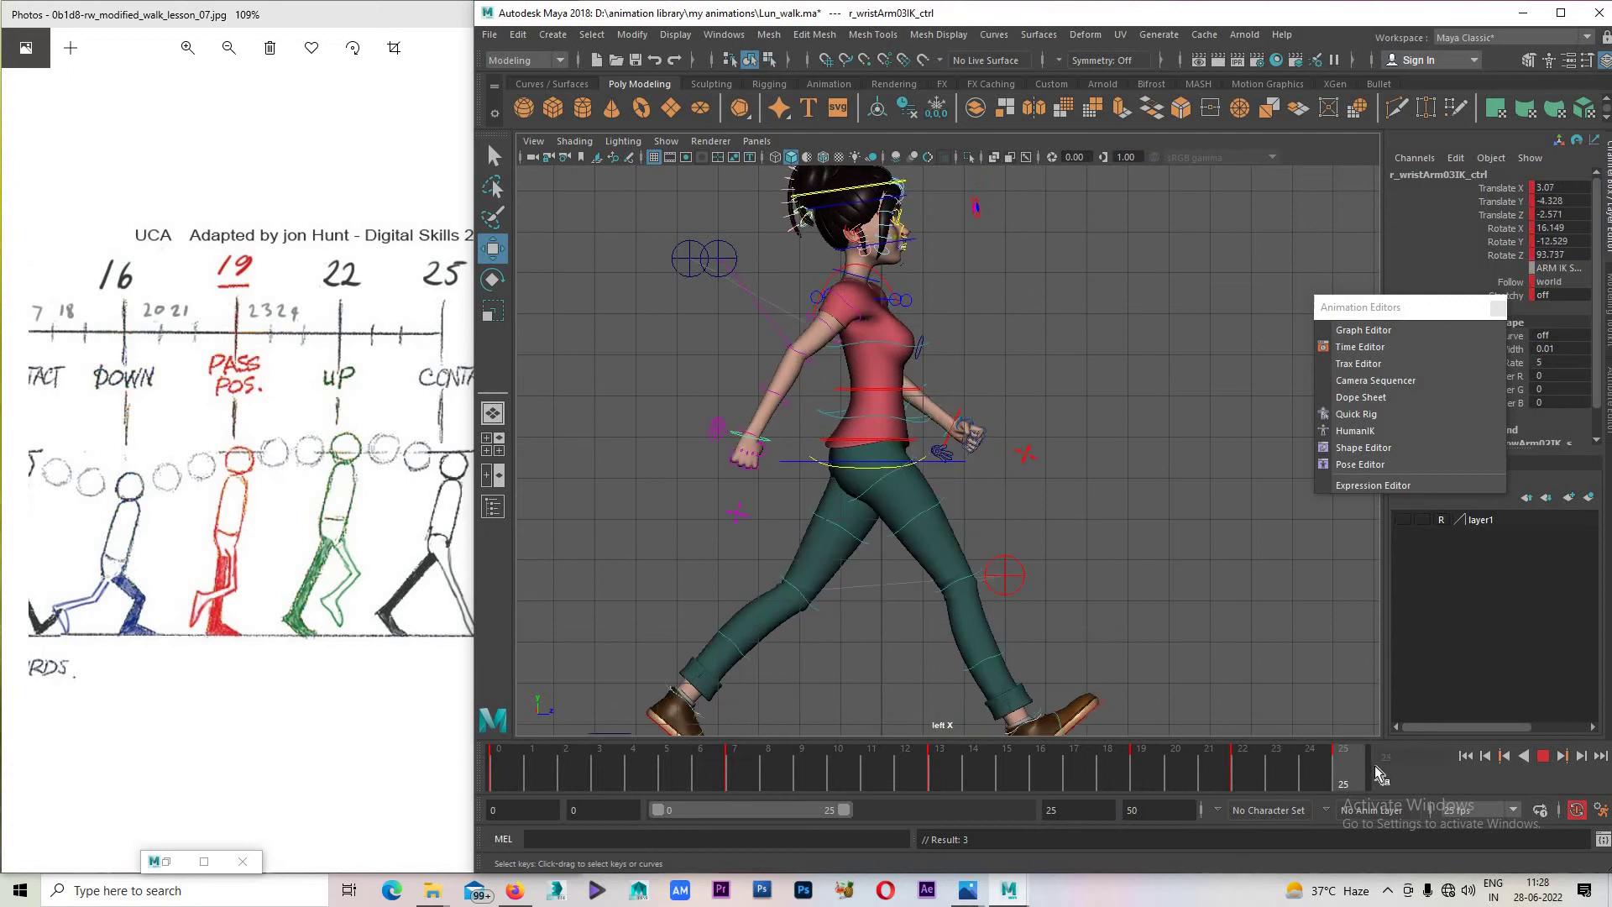
left_click(1252, 772)
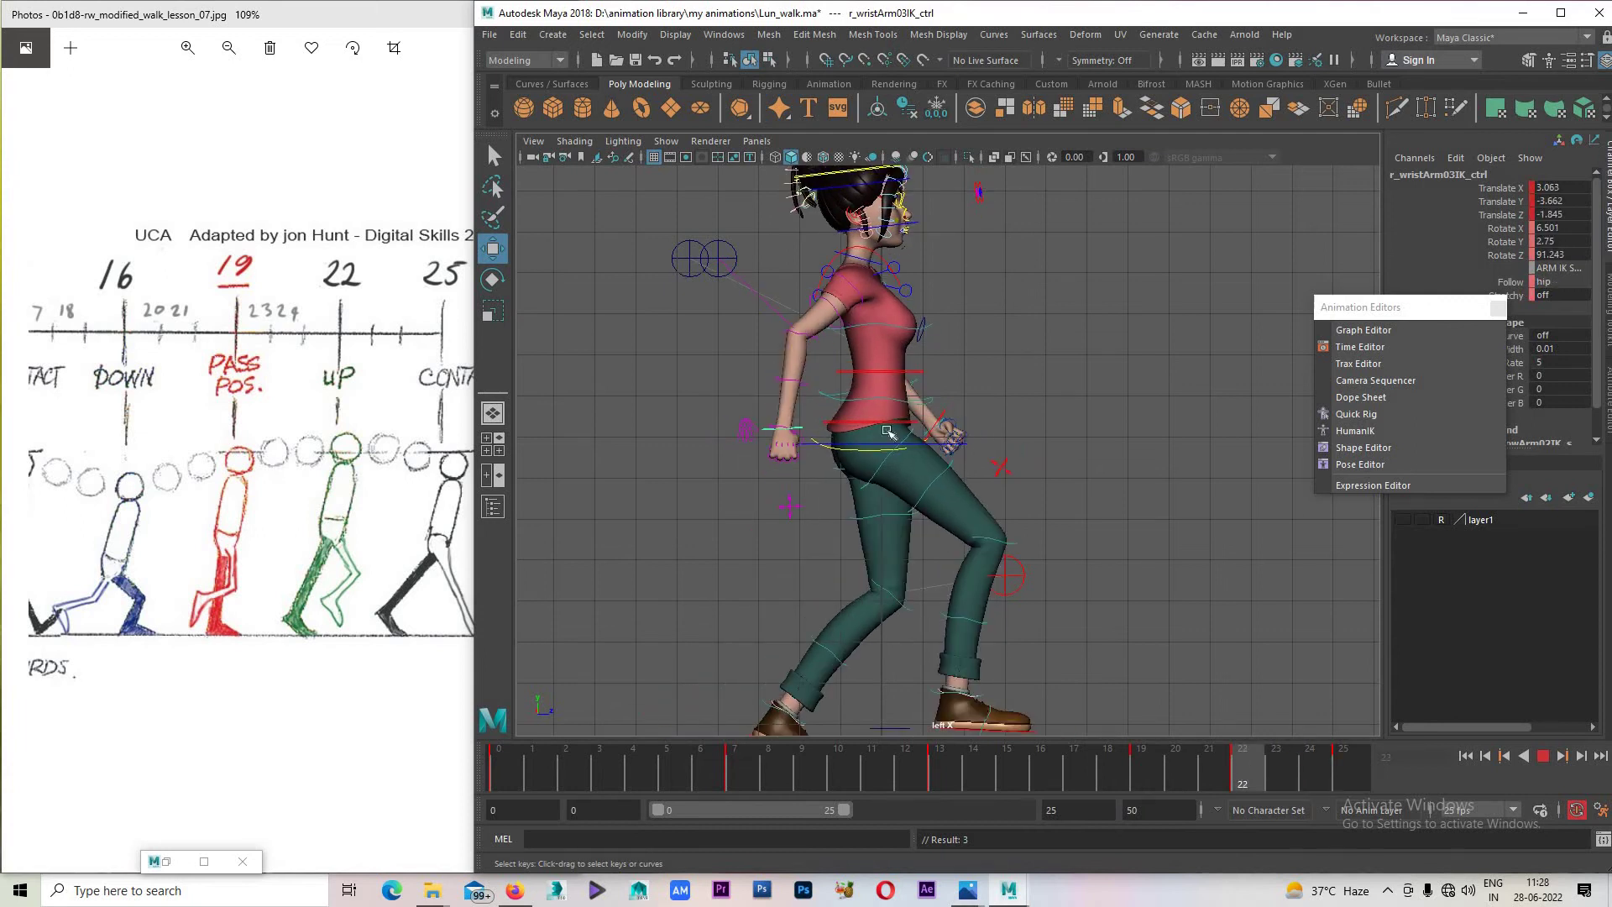
left_click_drag(786, 418, 821, 425)
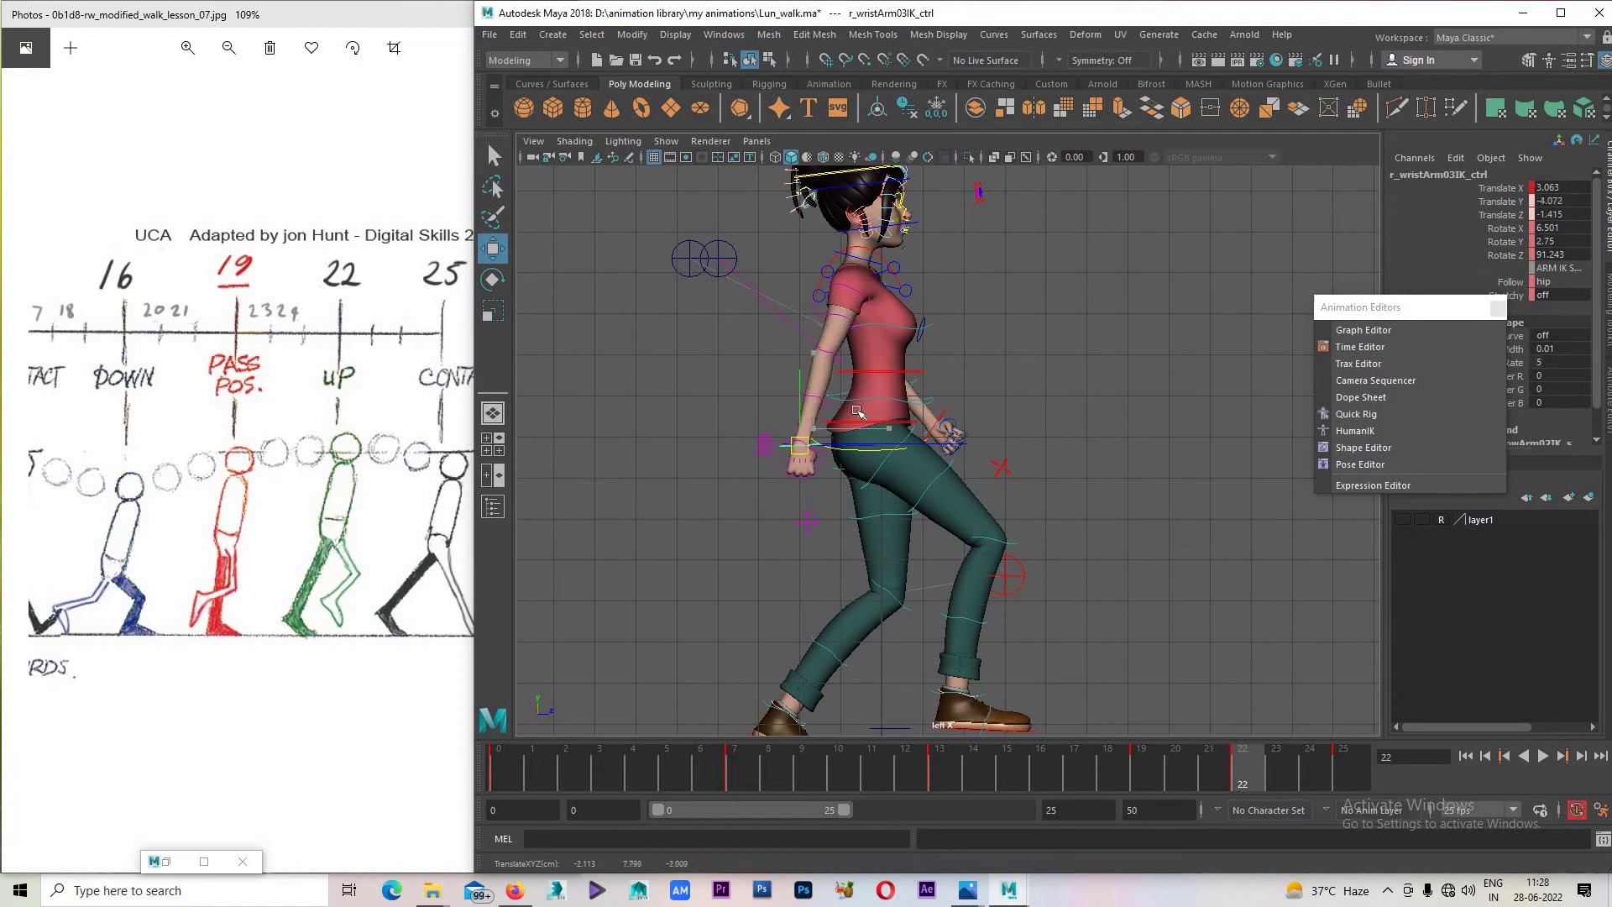
Push the right hand further forward at frame 22 and twist the wrist to straighten it.
key("e")
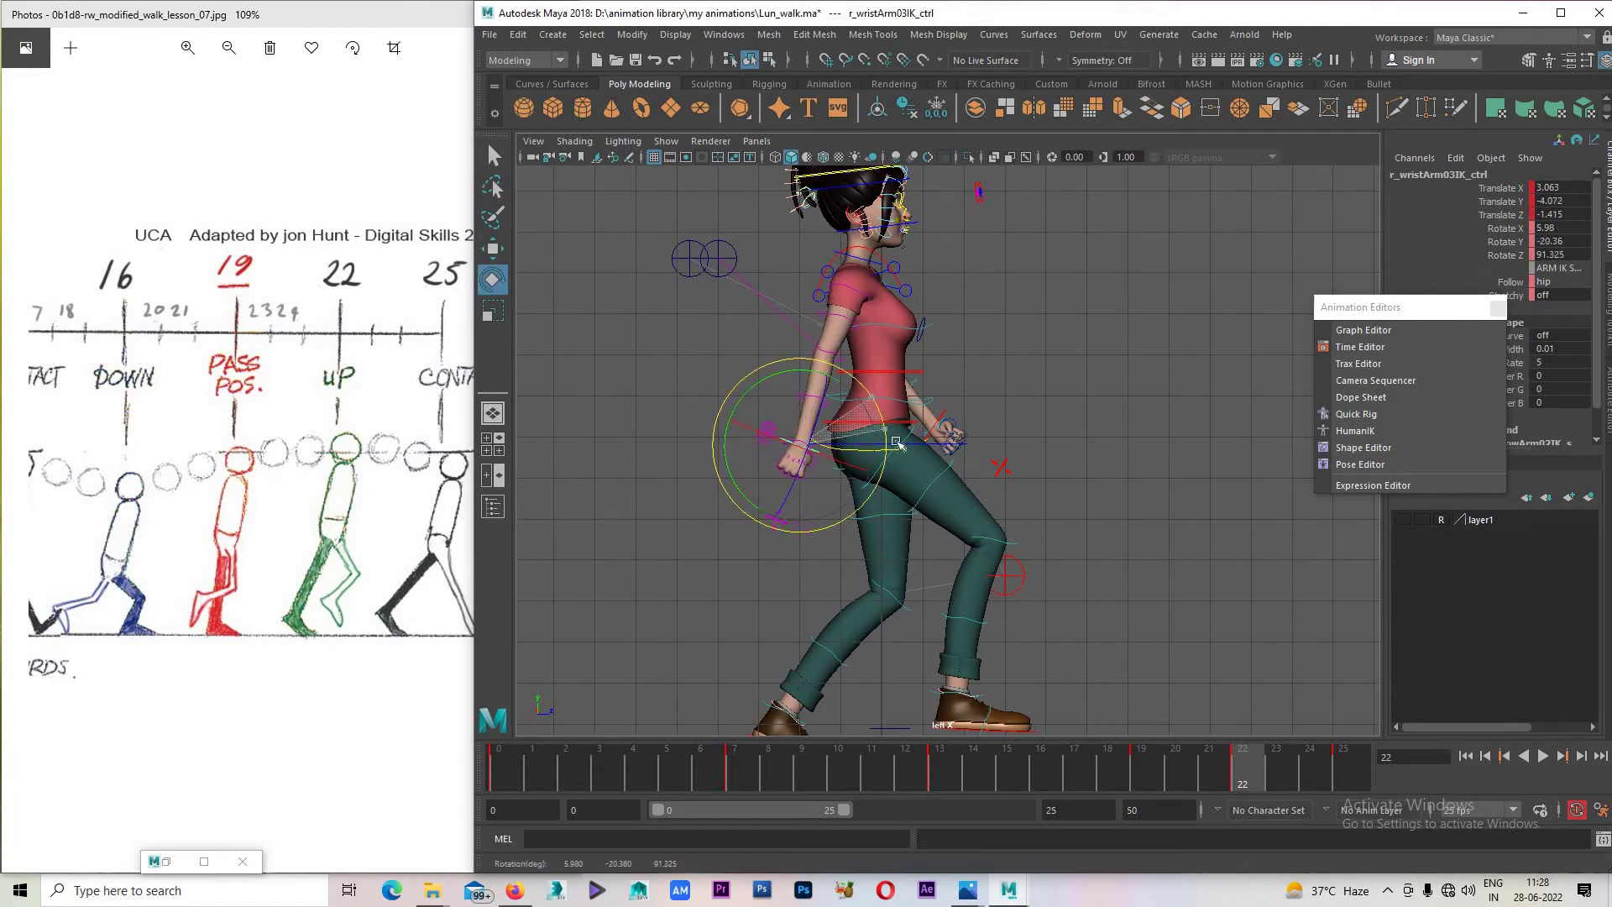
key("alt+v")
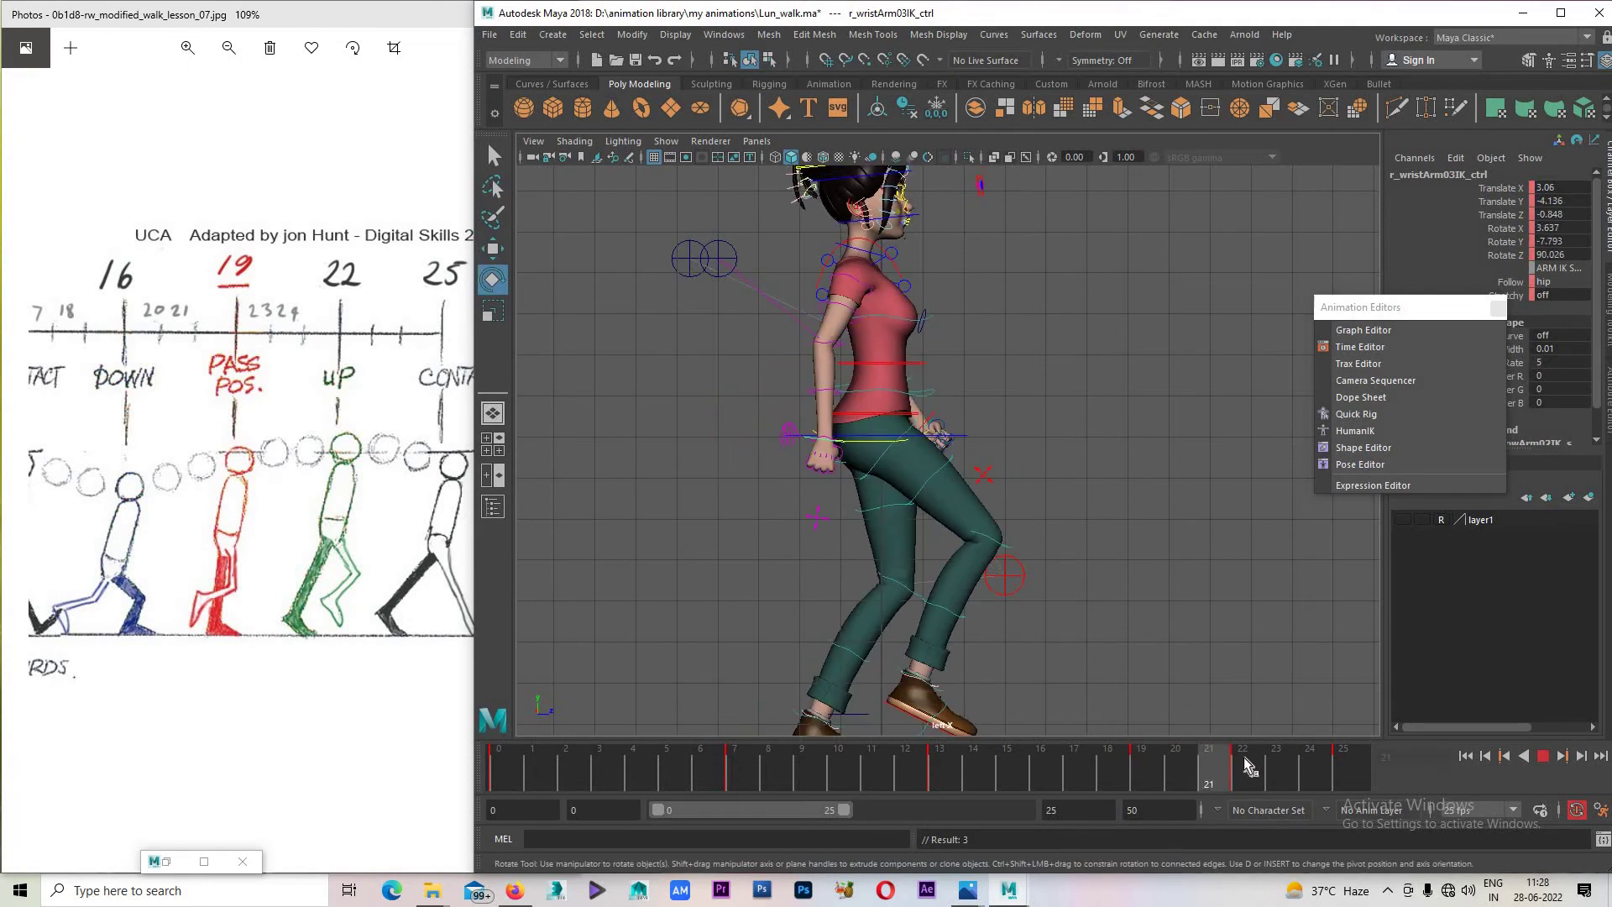
key("alt+v")
key("w")
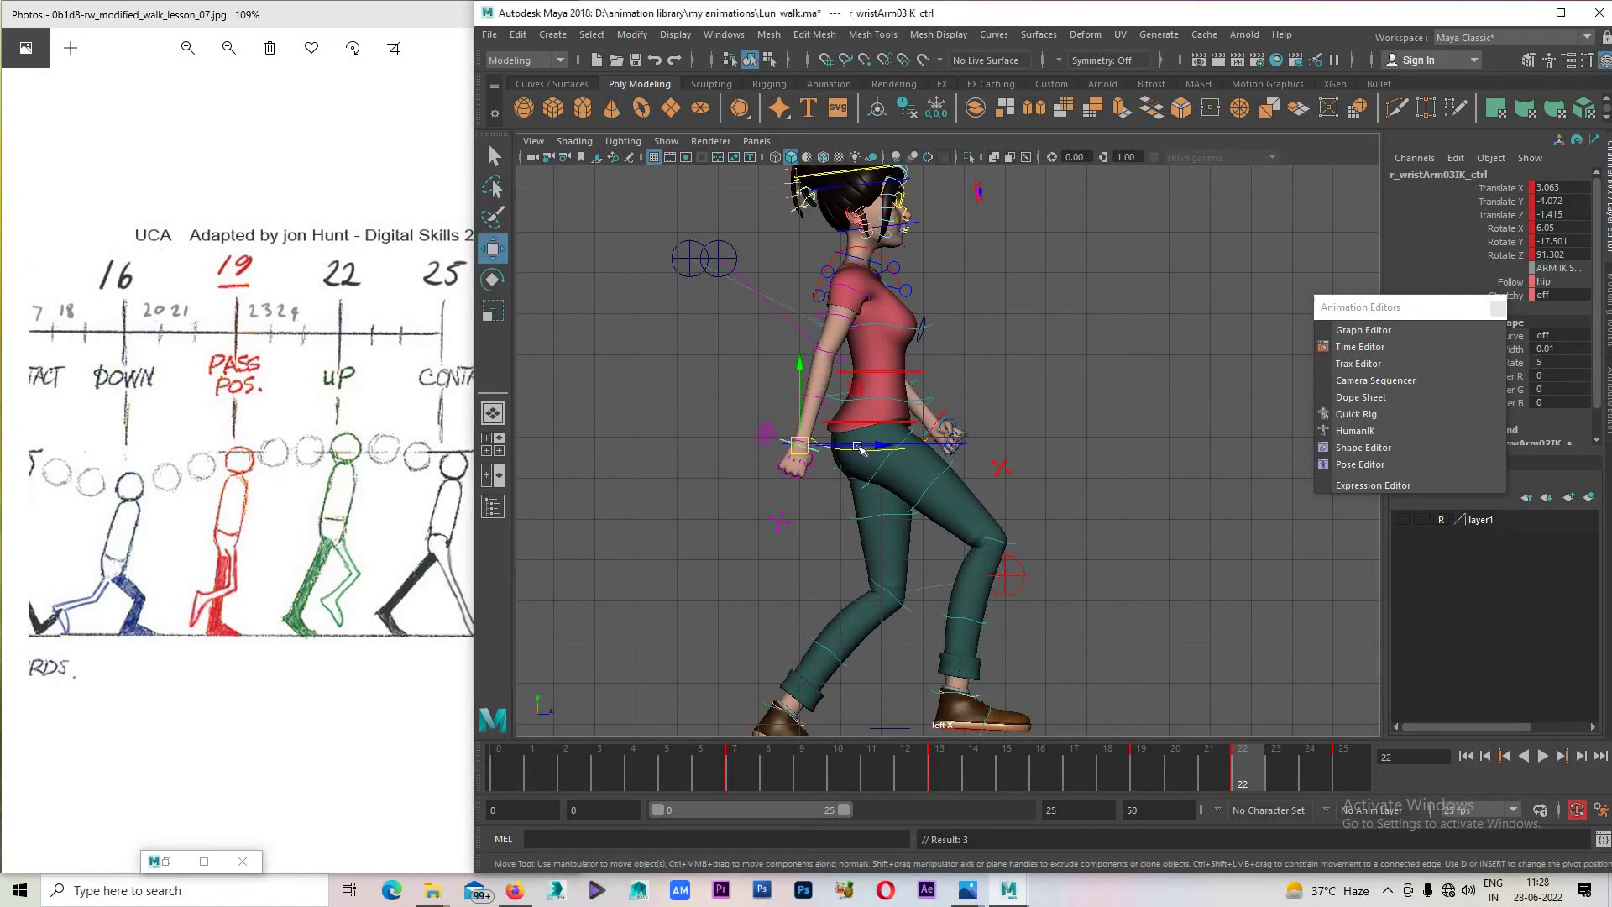
left_click_drag(870, 445, 879, 445)
key("e")
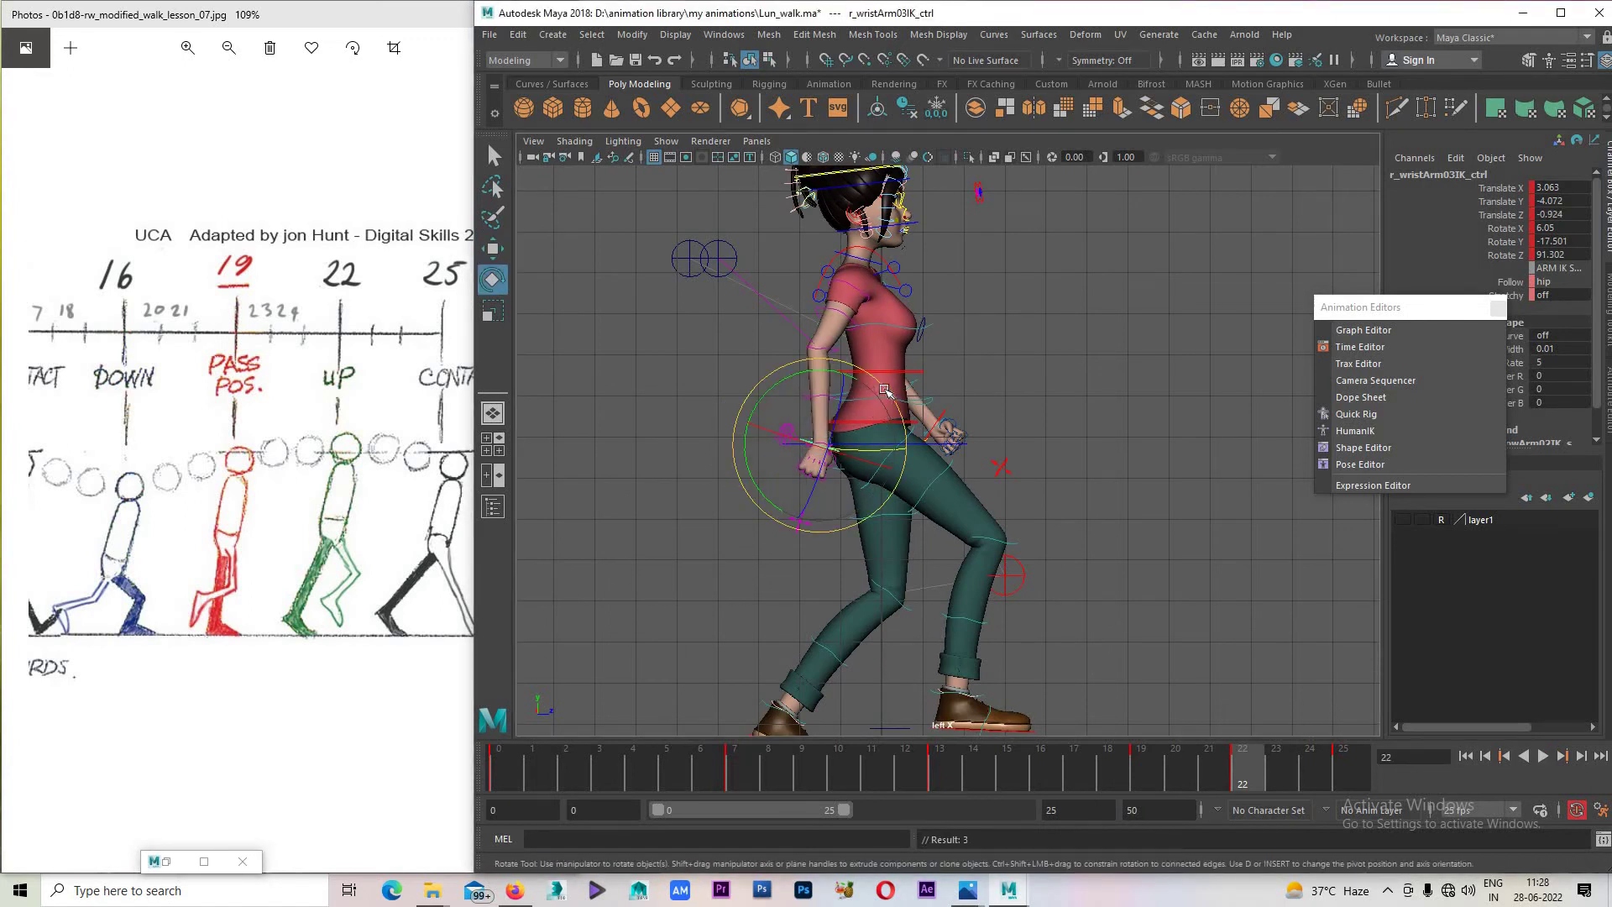
left_click_drag(884, 388, 848, 366)
Lift the right hand on frames 23 and 24, then replay the walk.
key("alt+v")
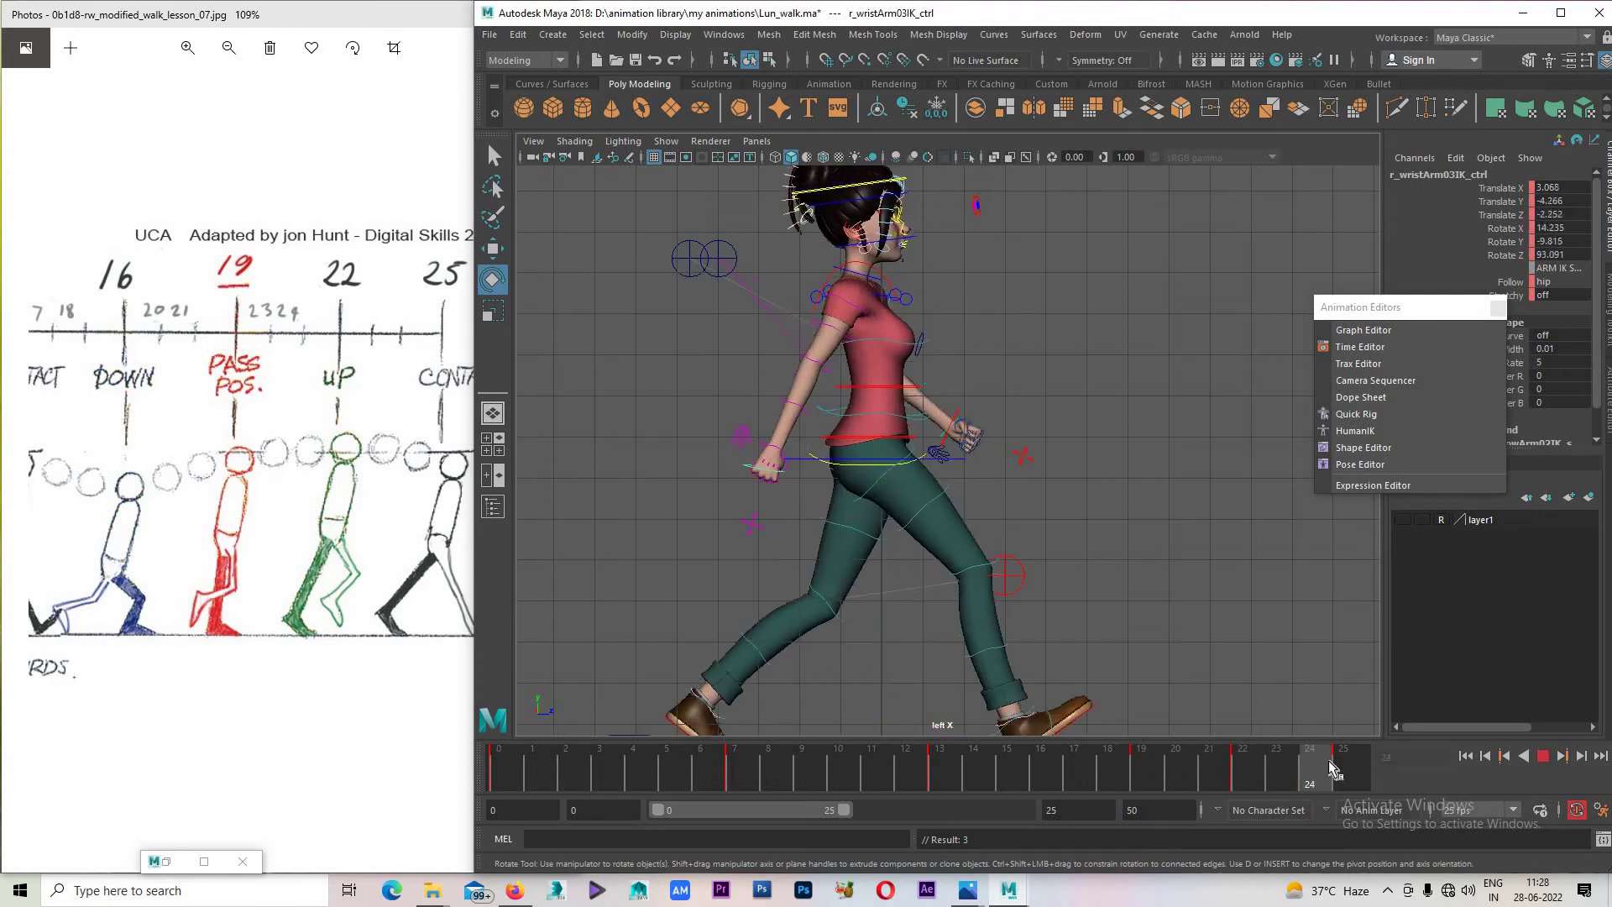
left_click(1267, 782)
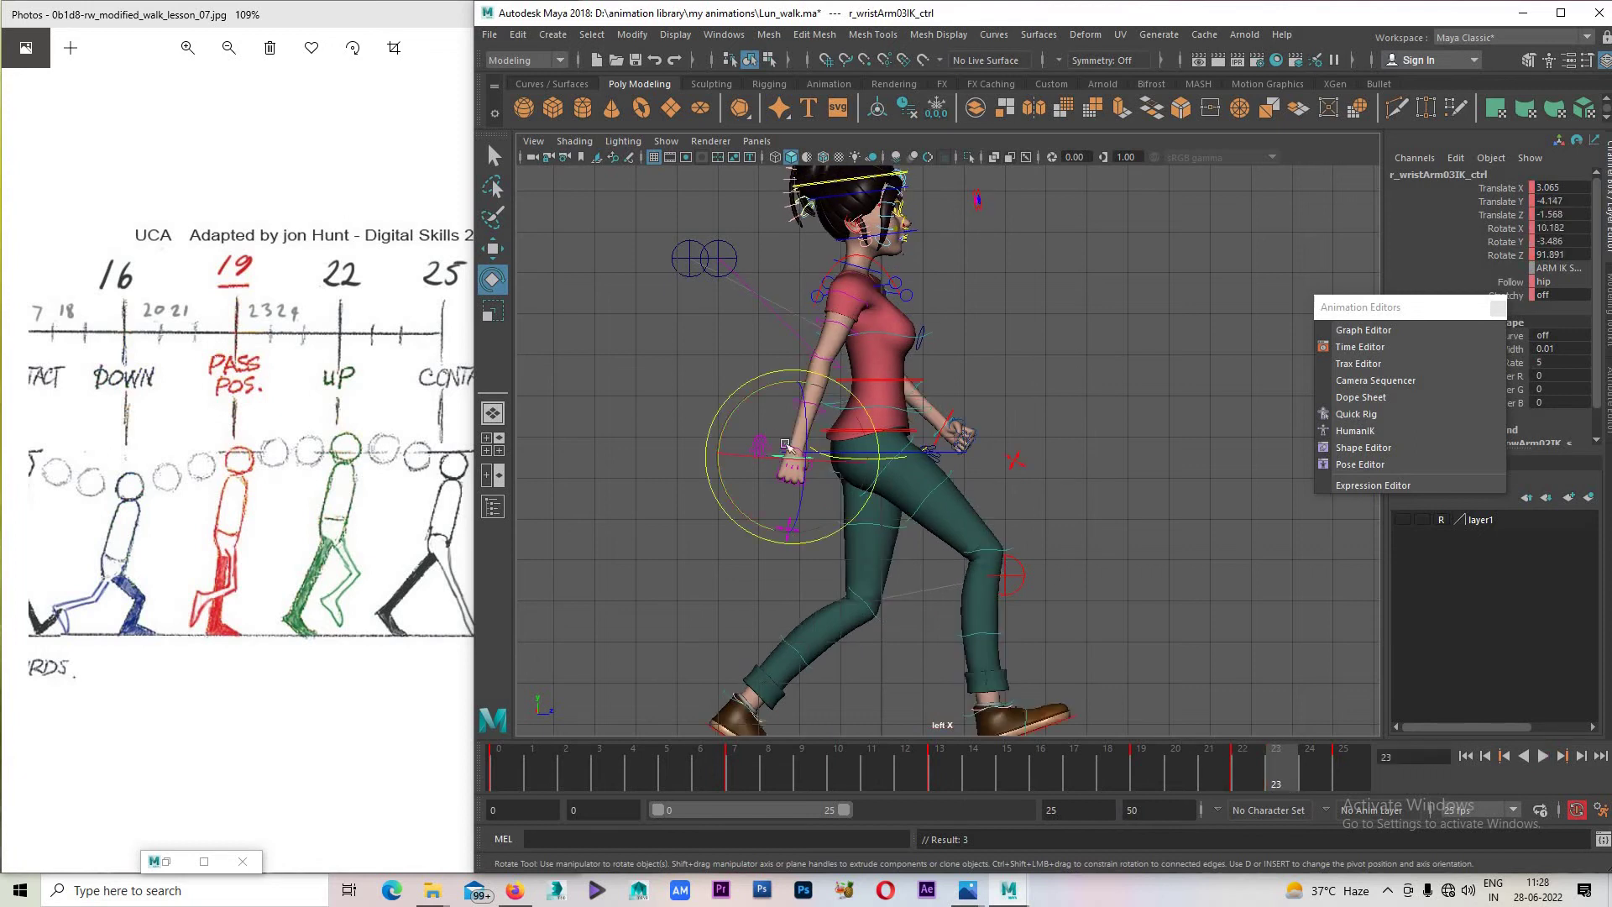
key("w")
left_click_drag(784, 410, 784, 398)
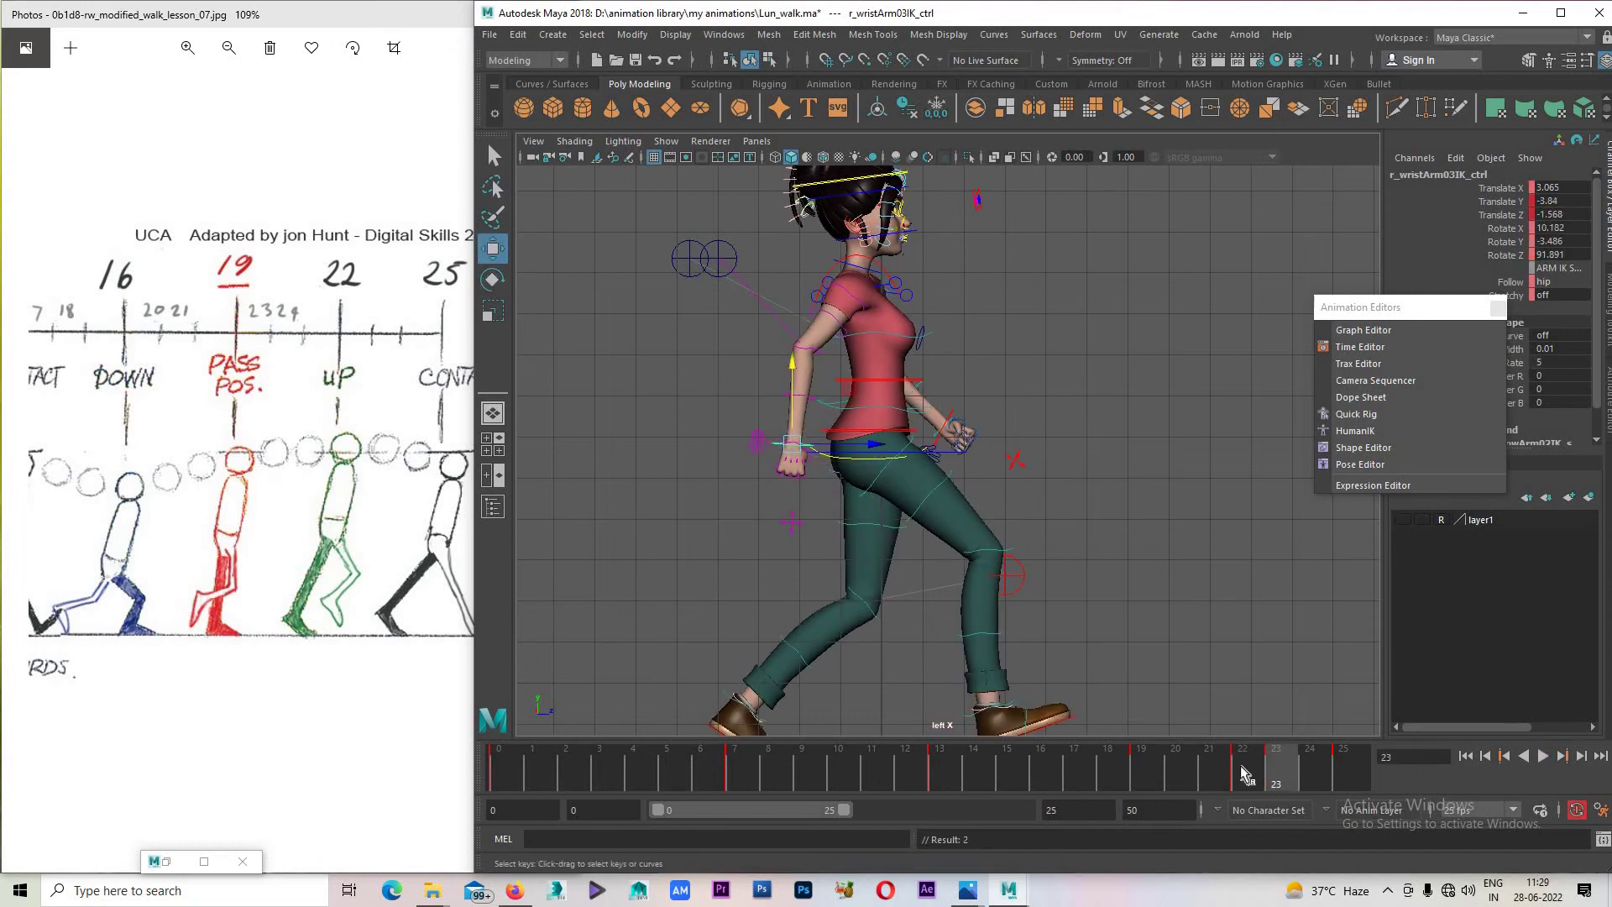
key("alt+v")
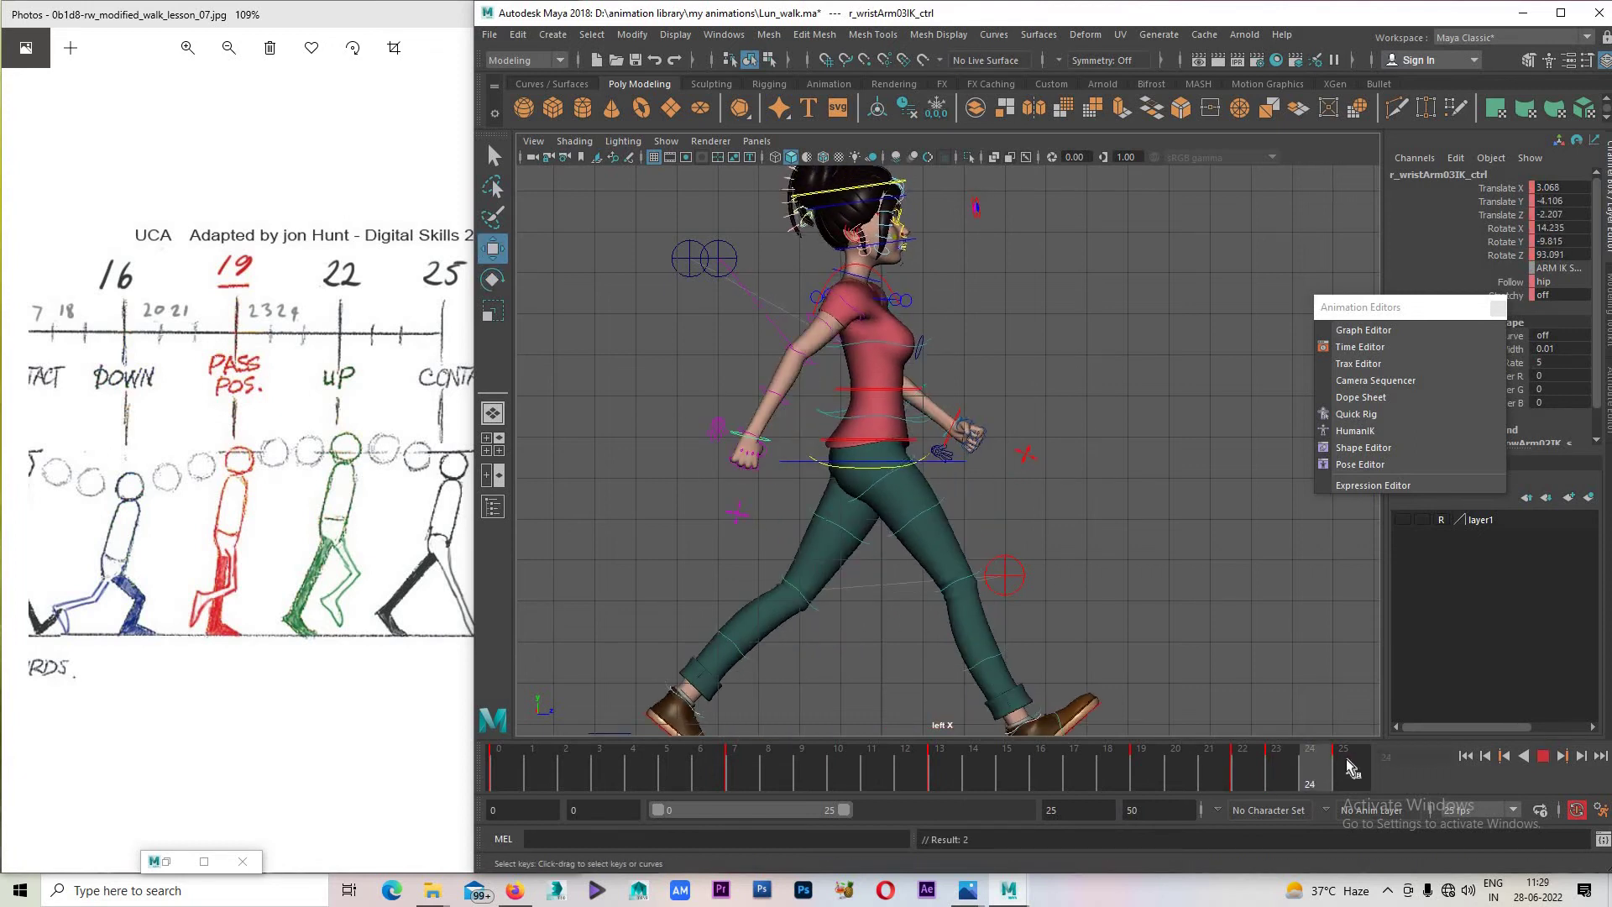
left_click(1323, 768)
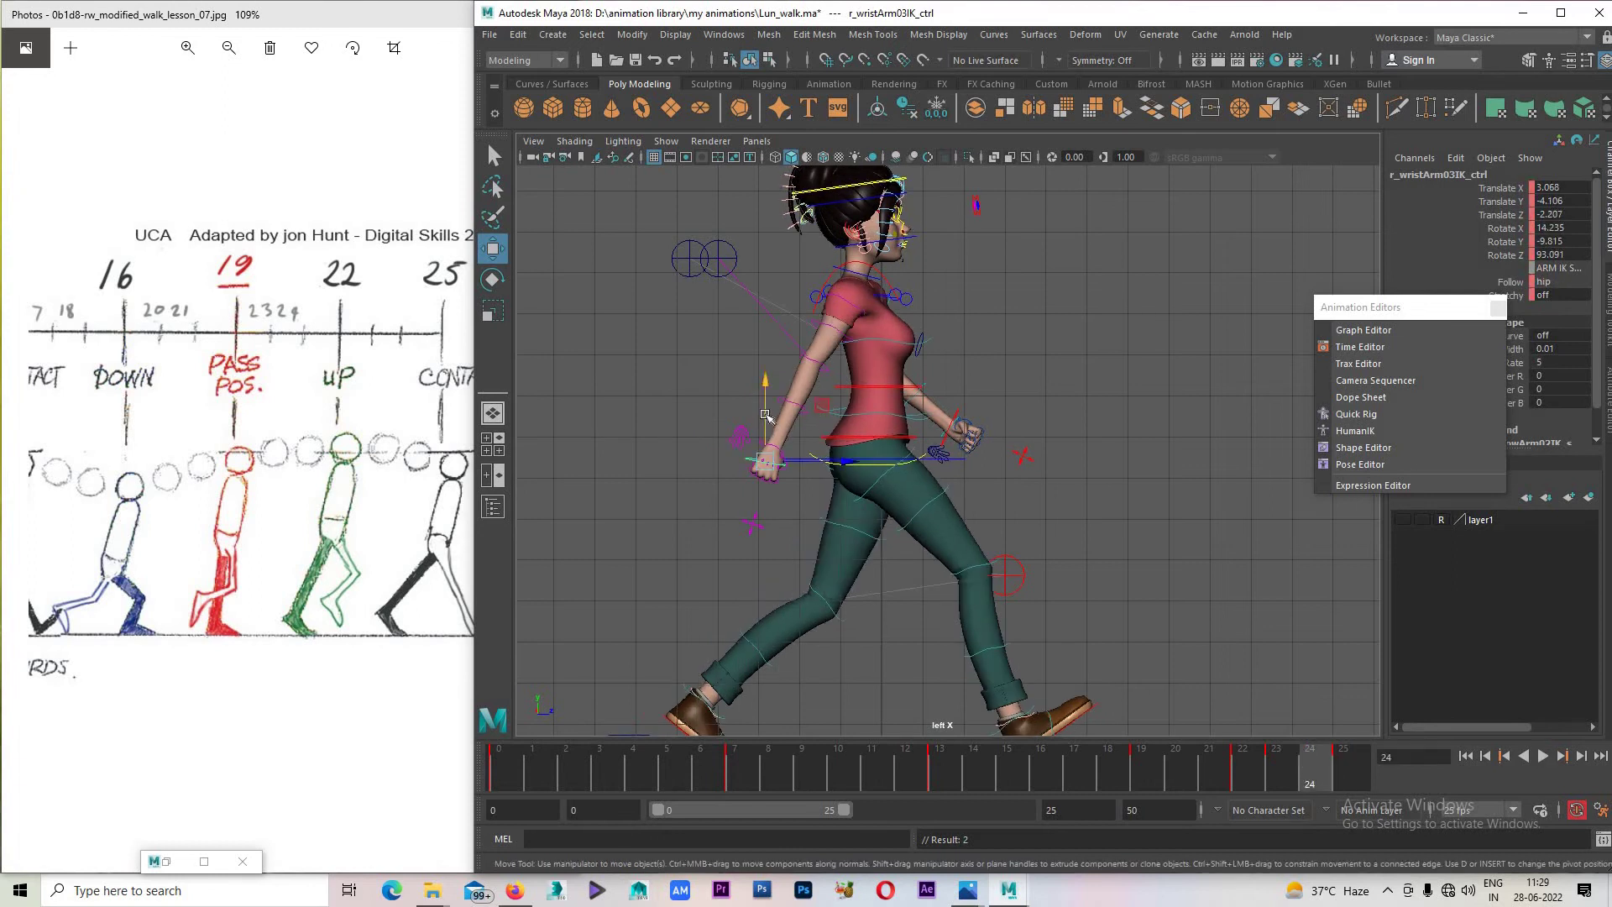
left_click_drag(767, 415, 784, 403)
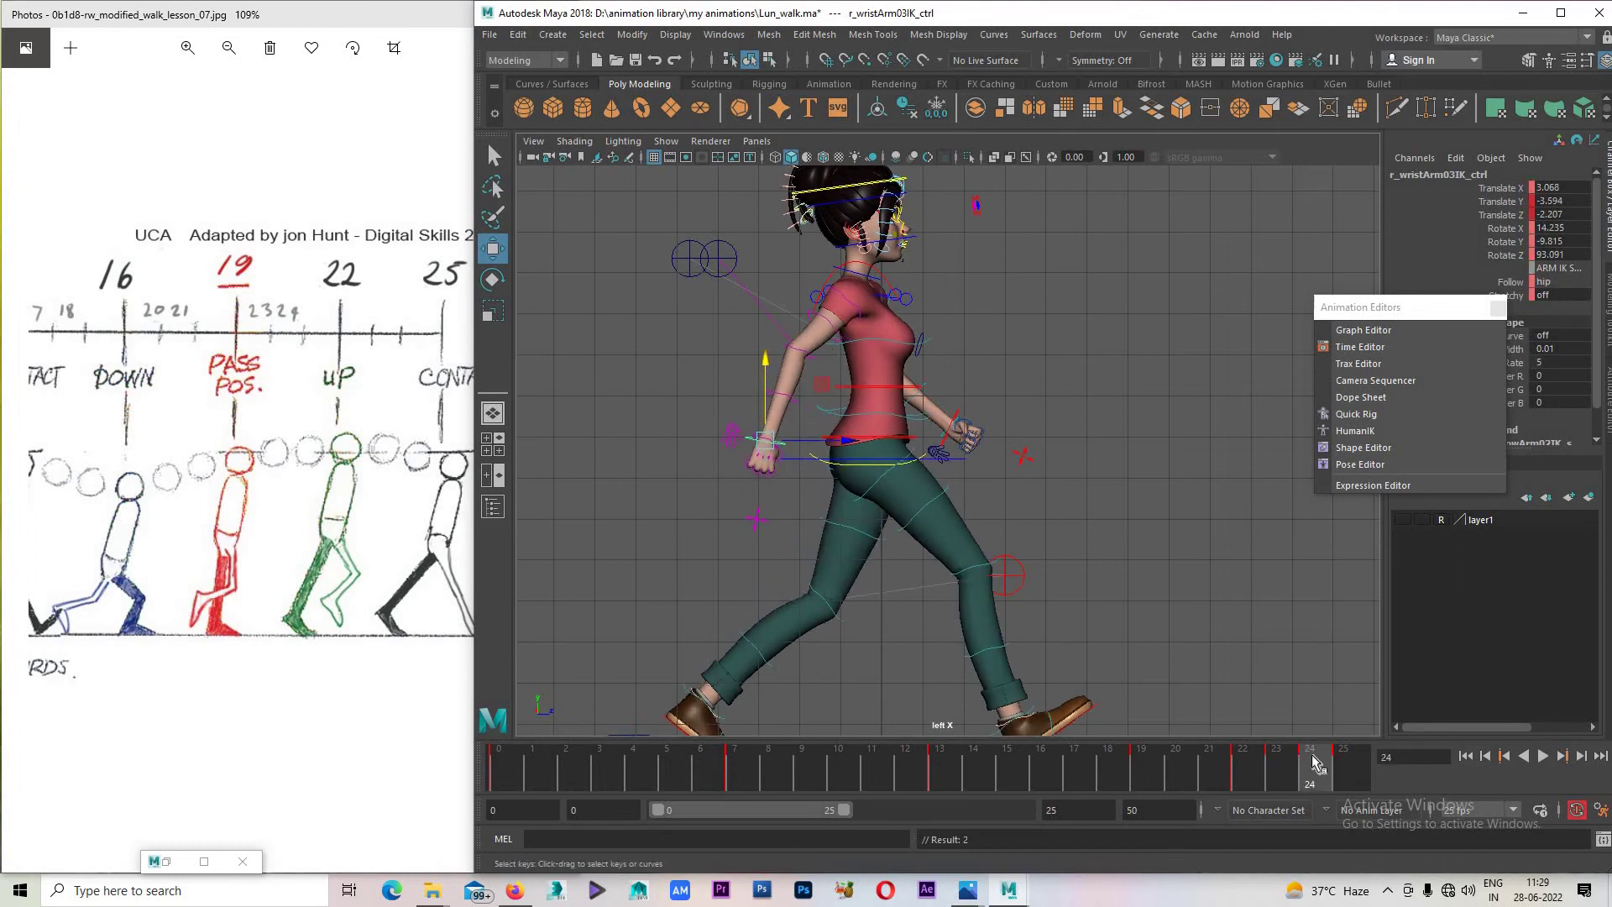
key("alt+v")
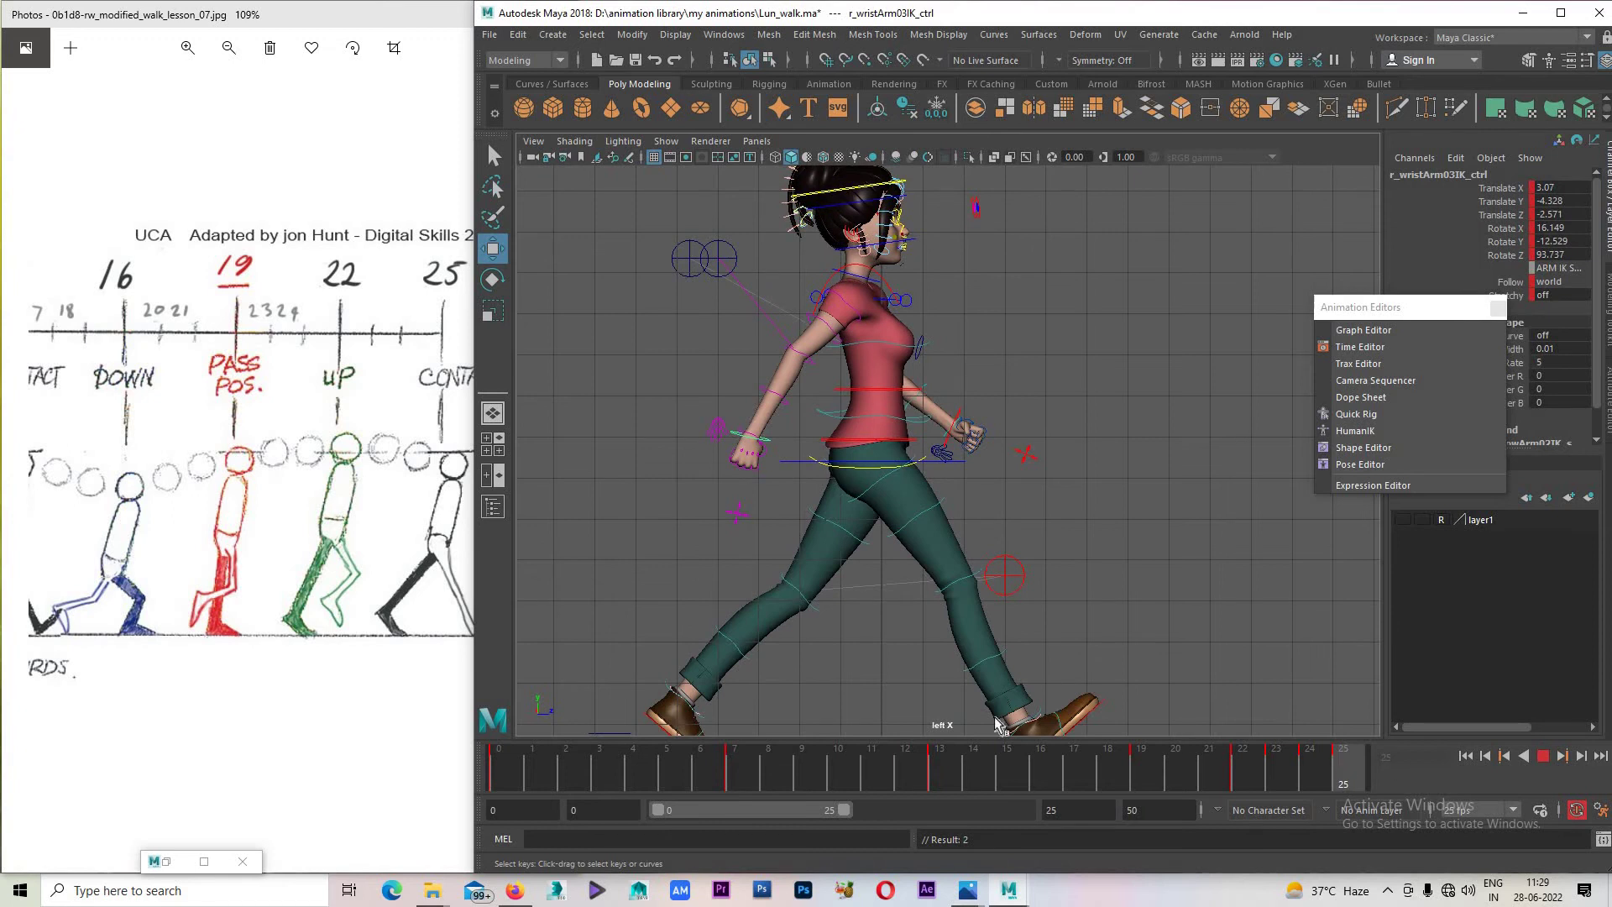
key("alt+v")
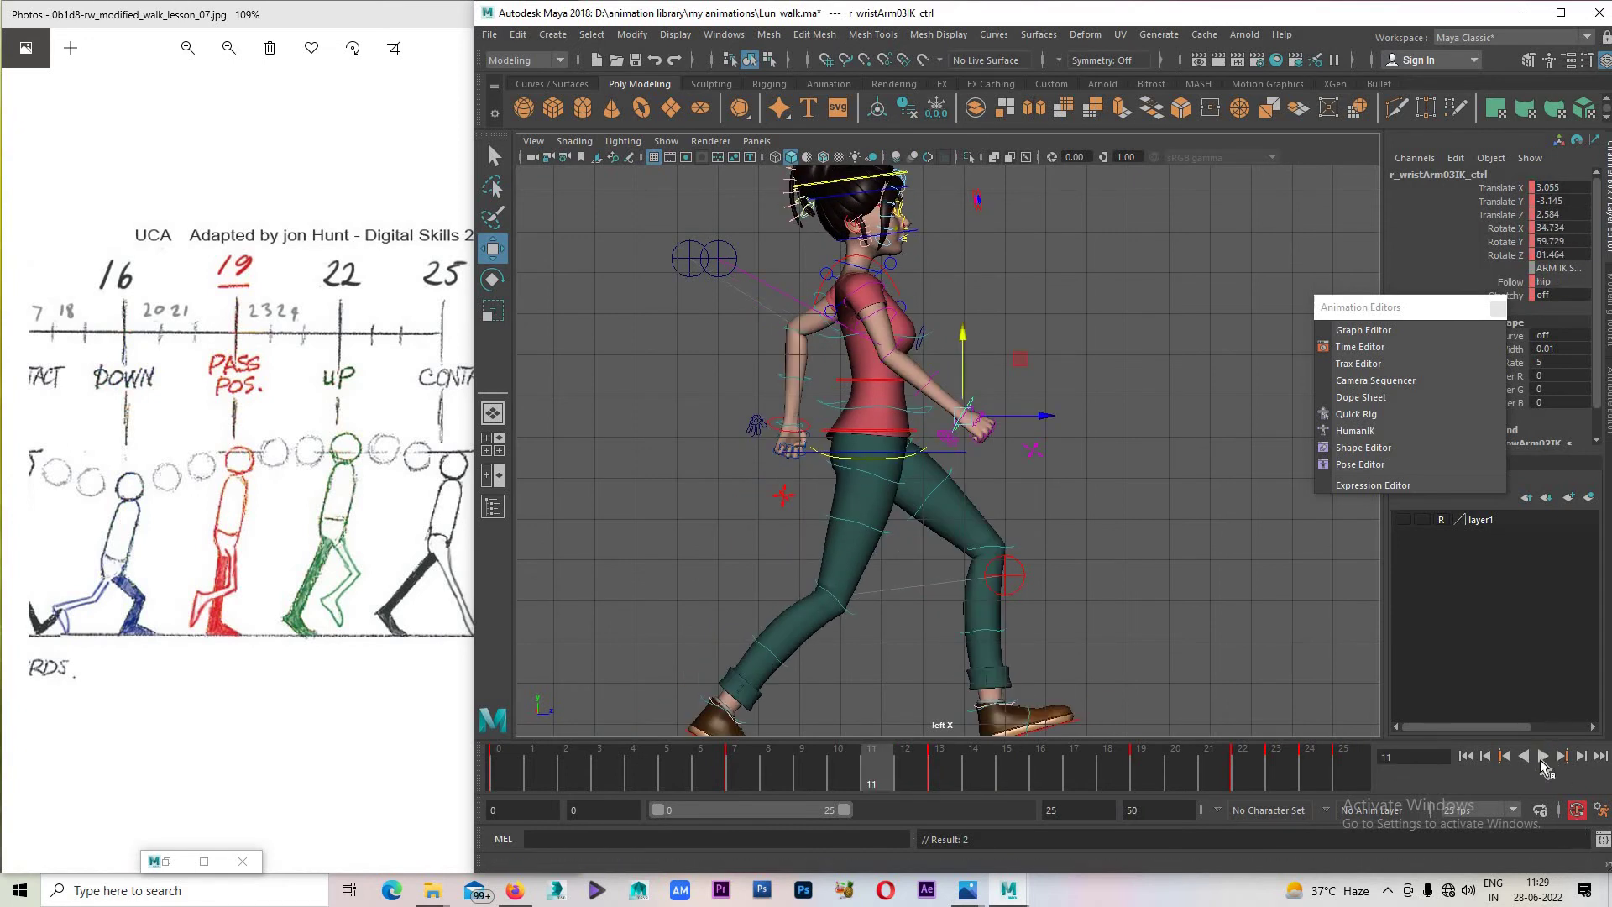
Replay the walk, return to frame 10, and select the left wrist control.
left_click(1543, 758)
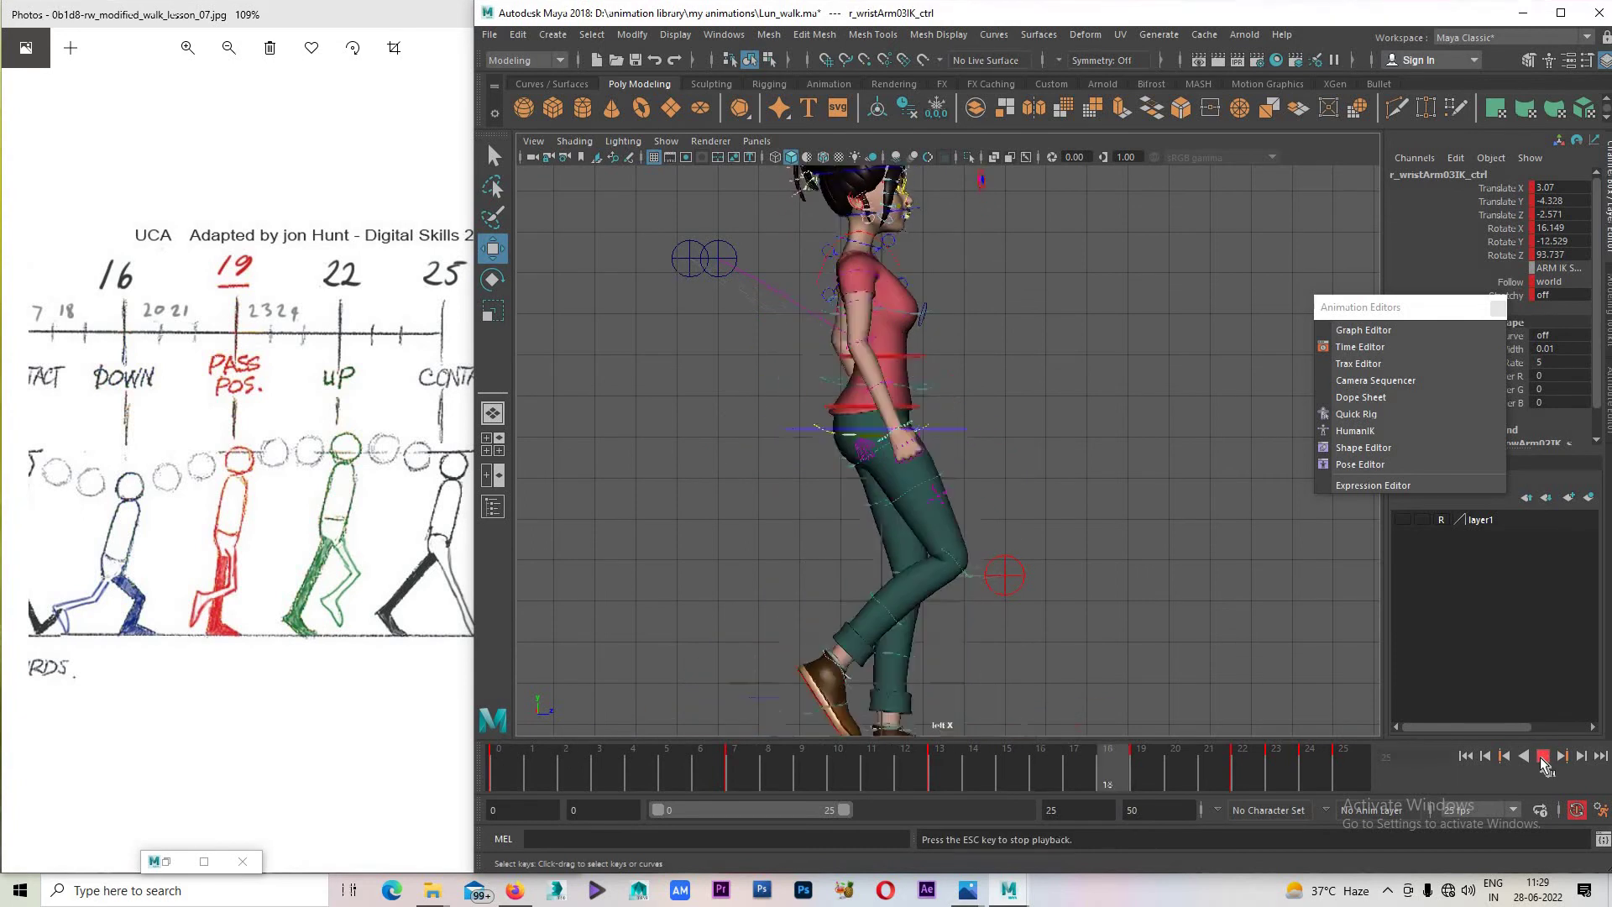
left_click(1543, 758)
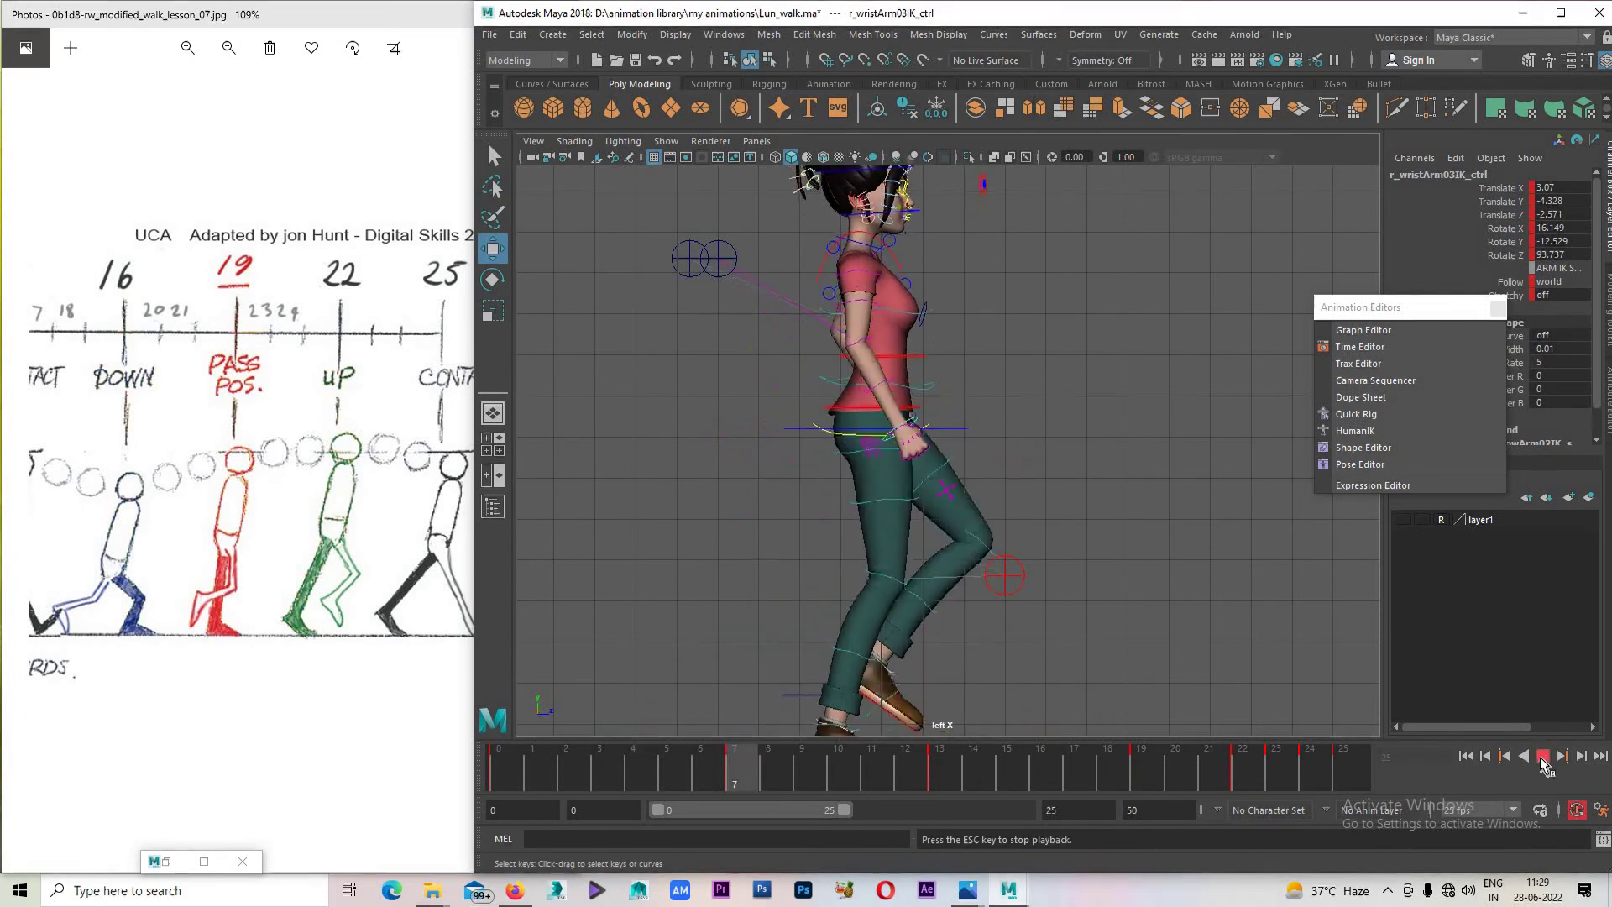
left_click(1543, 758)
left_click_drag(604, 781, 837, 781)
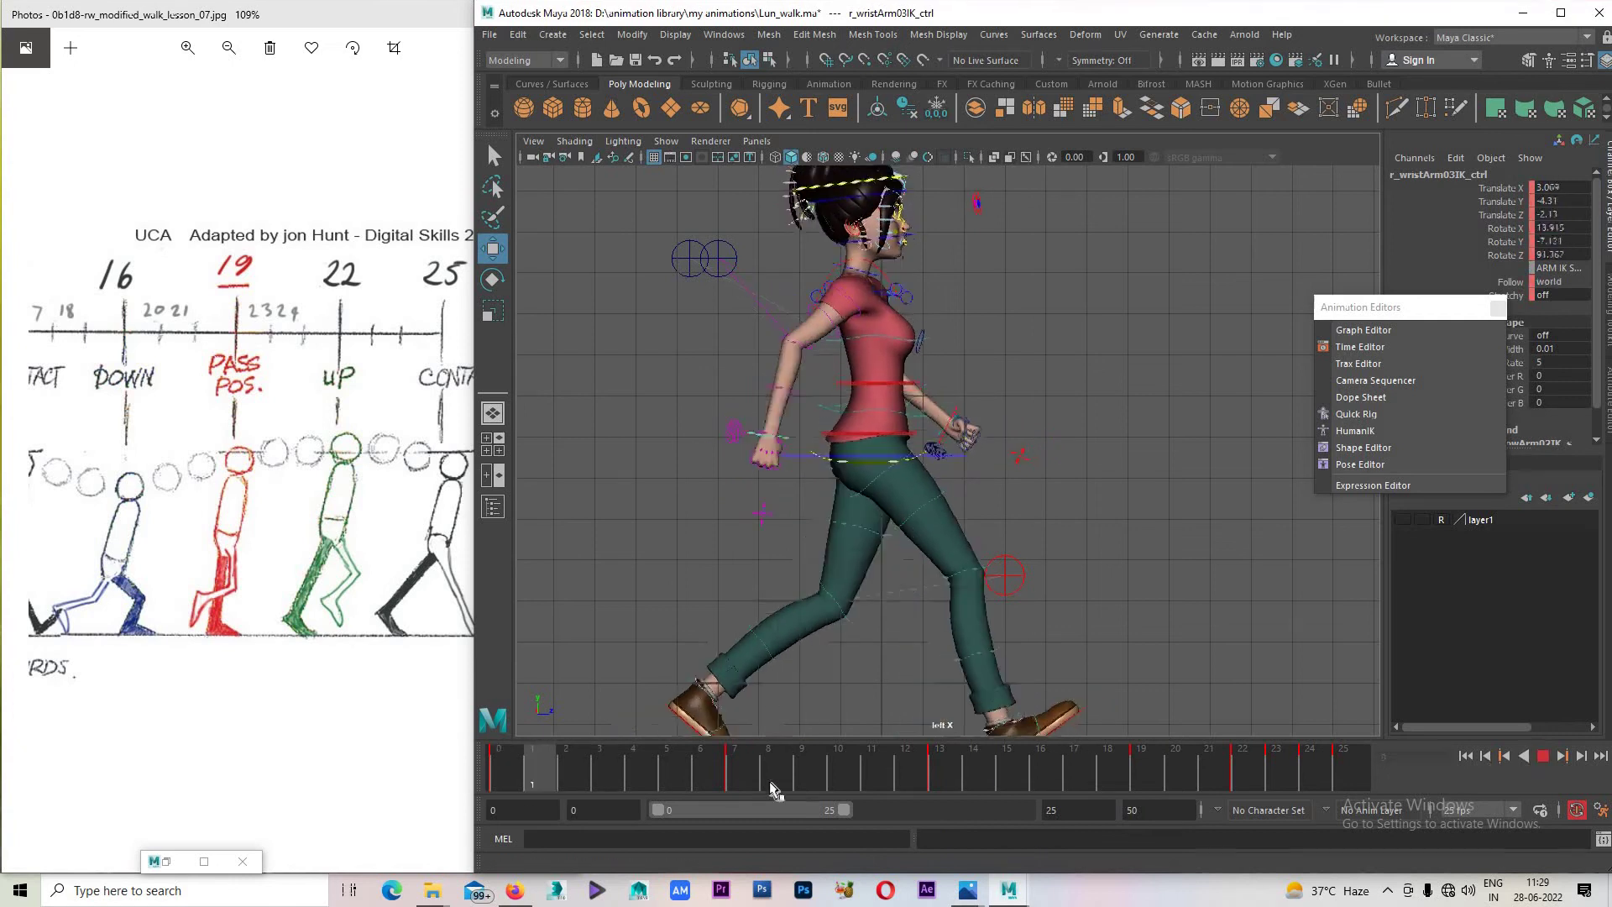
left_click(810, 445)
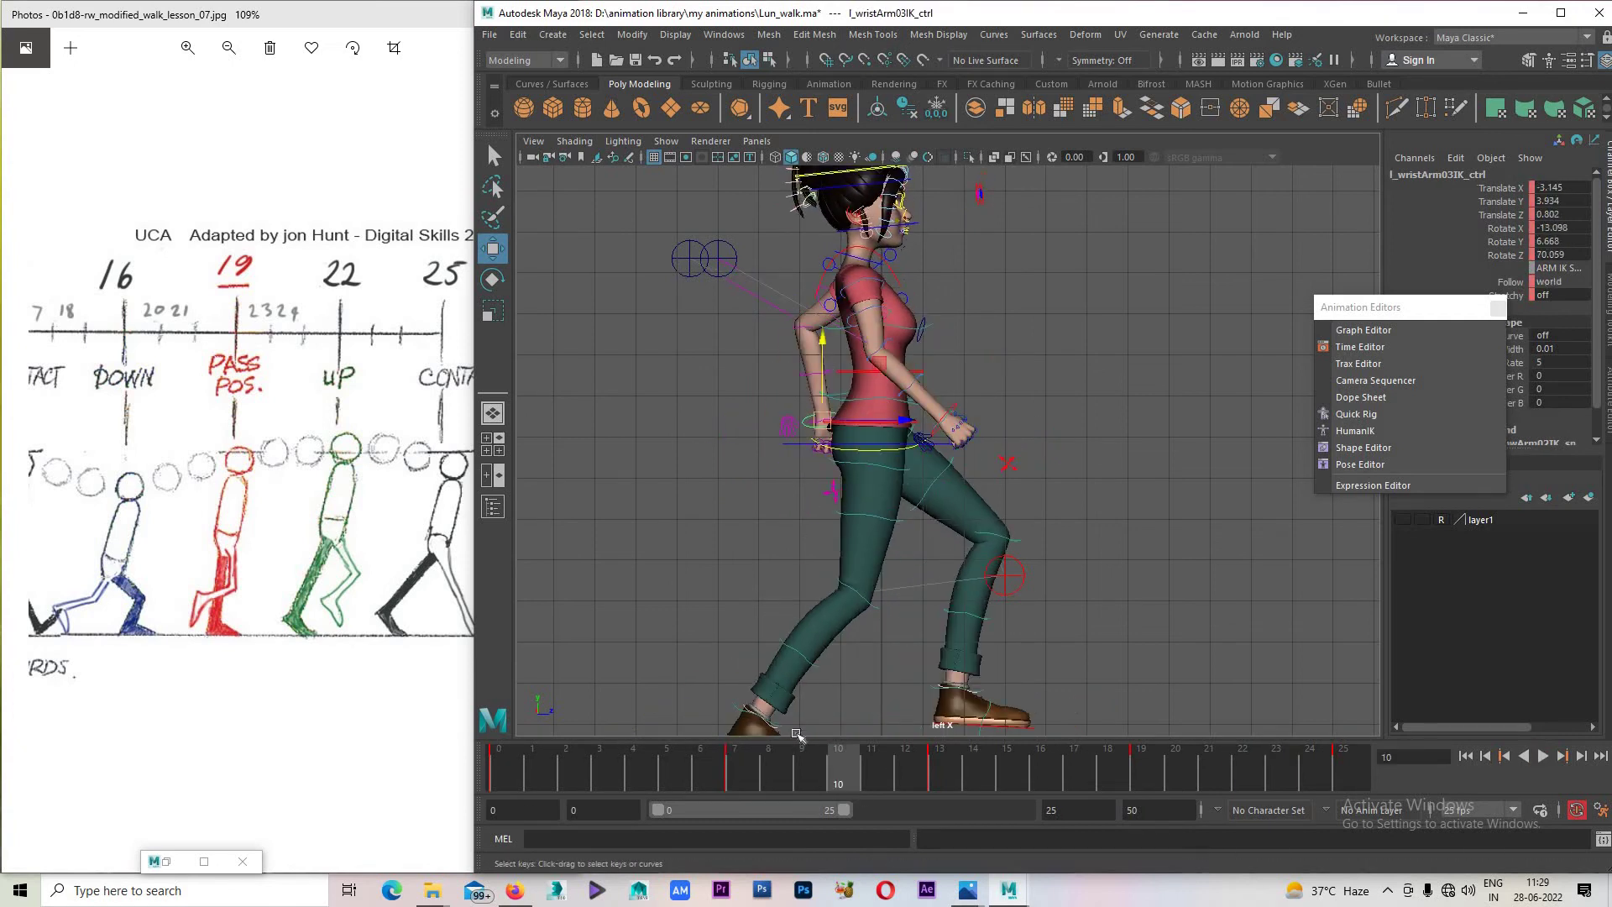
Raise and adjust the left hand pose, then set a key for it.
key("alt+v")
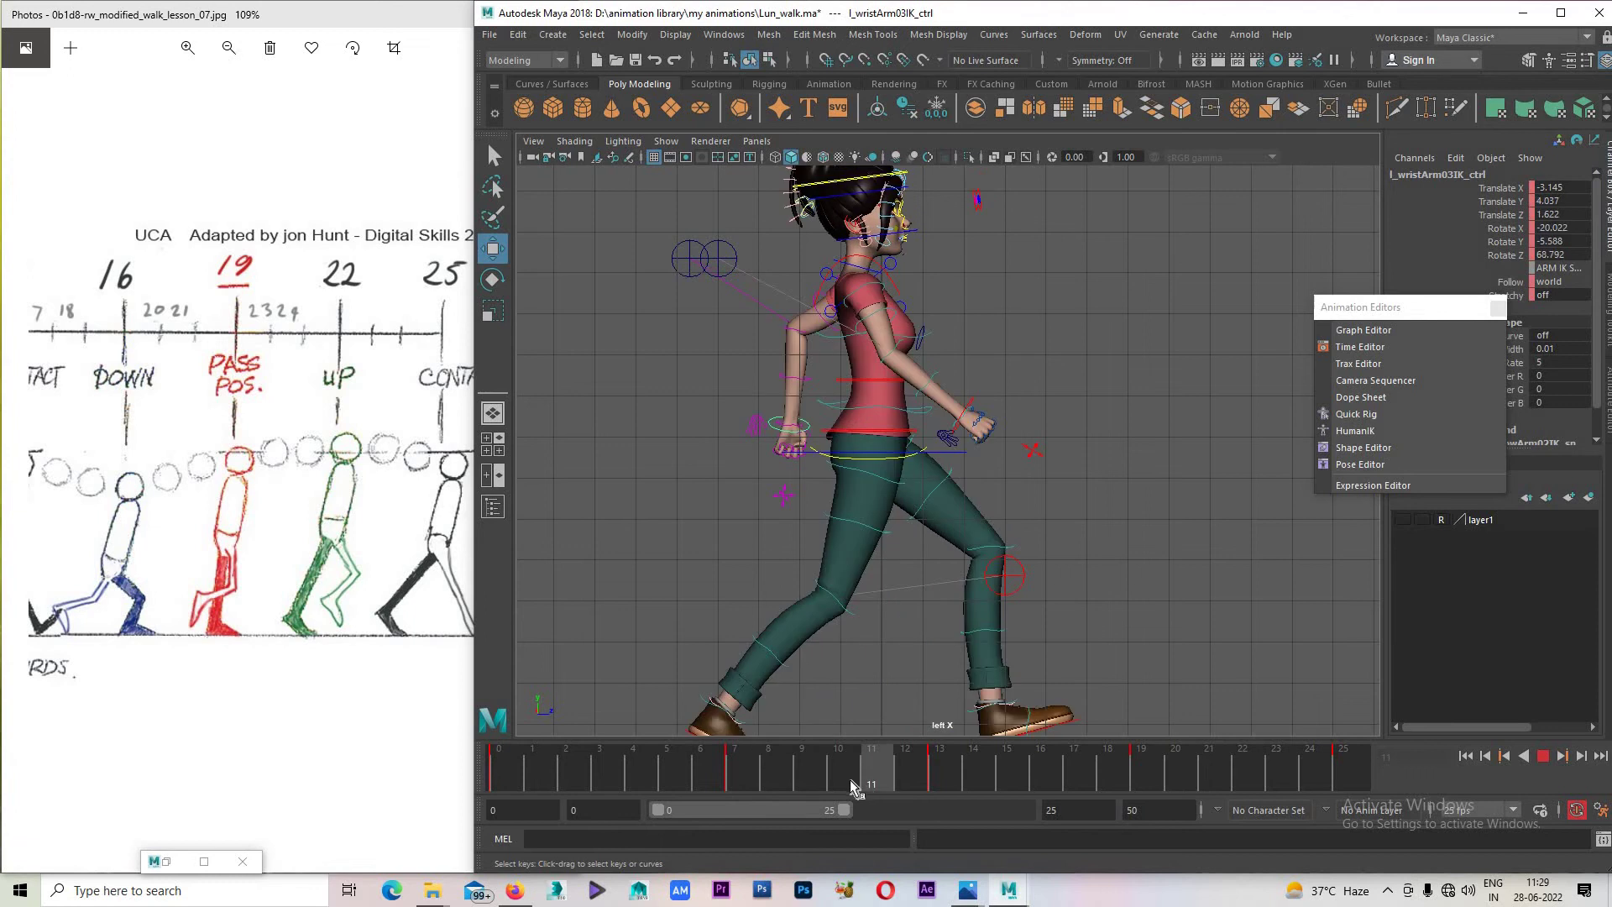
key("alt+v")
left_click_drag(819, 416, 818, 386)
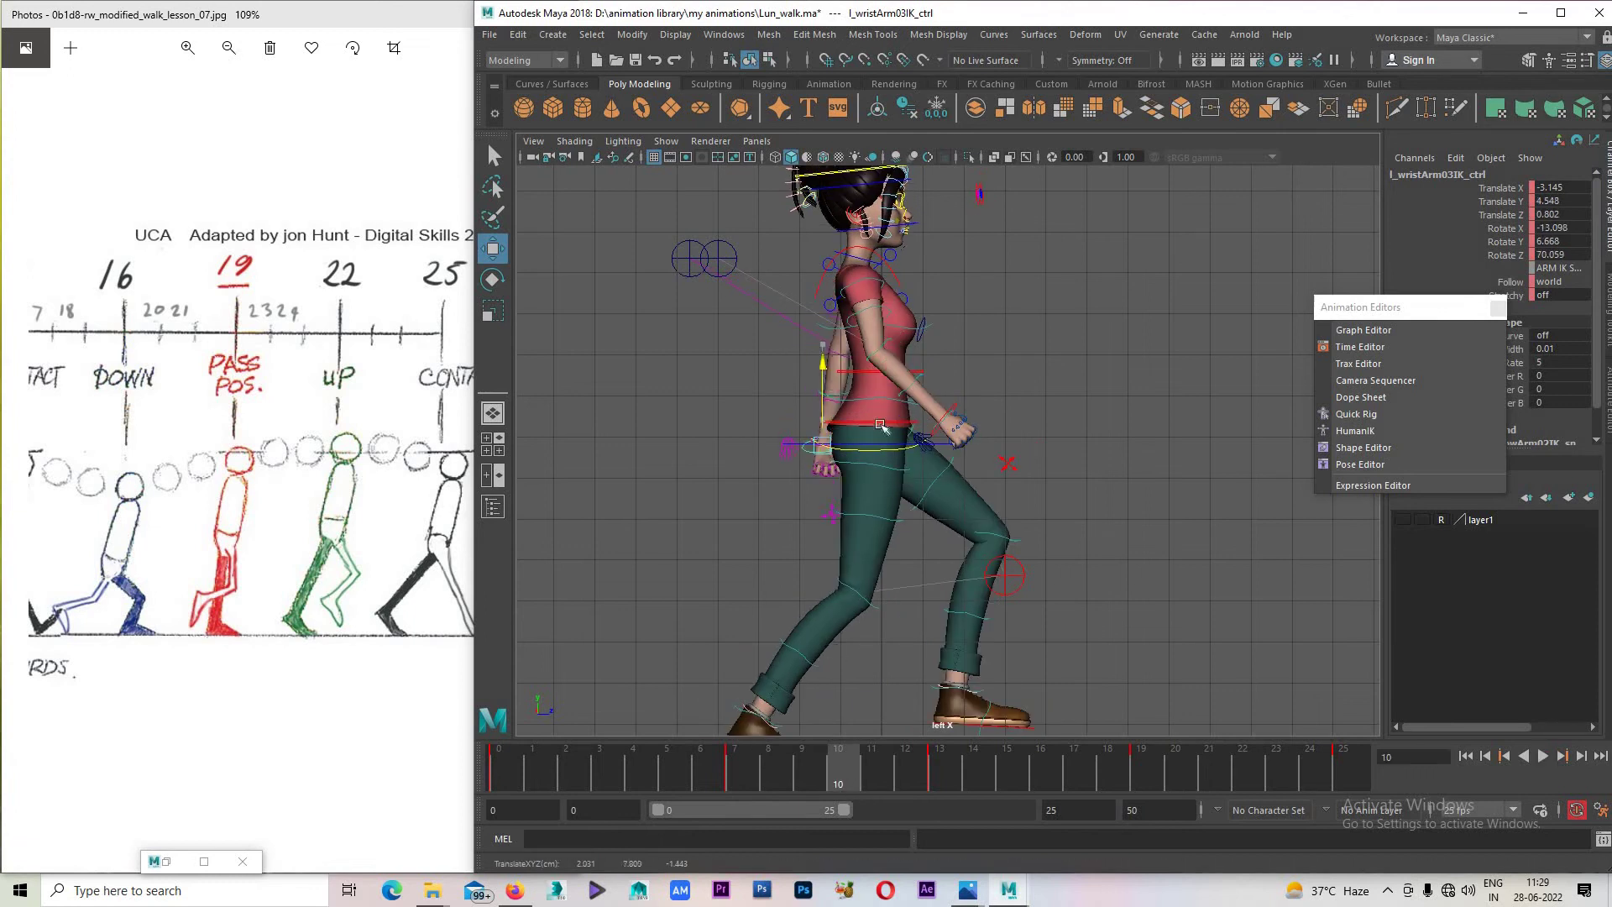
key("e")
key("w")
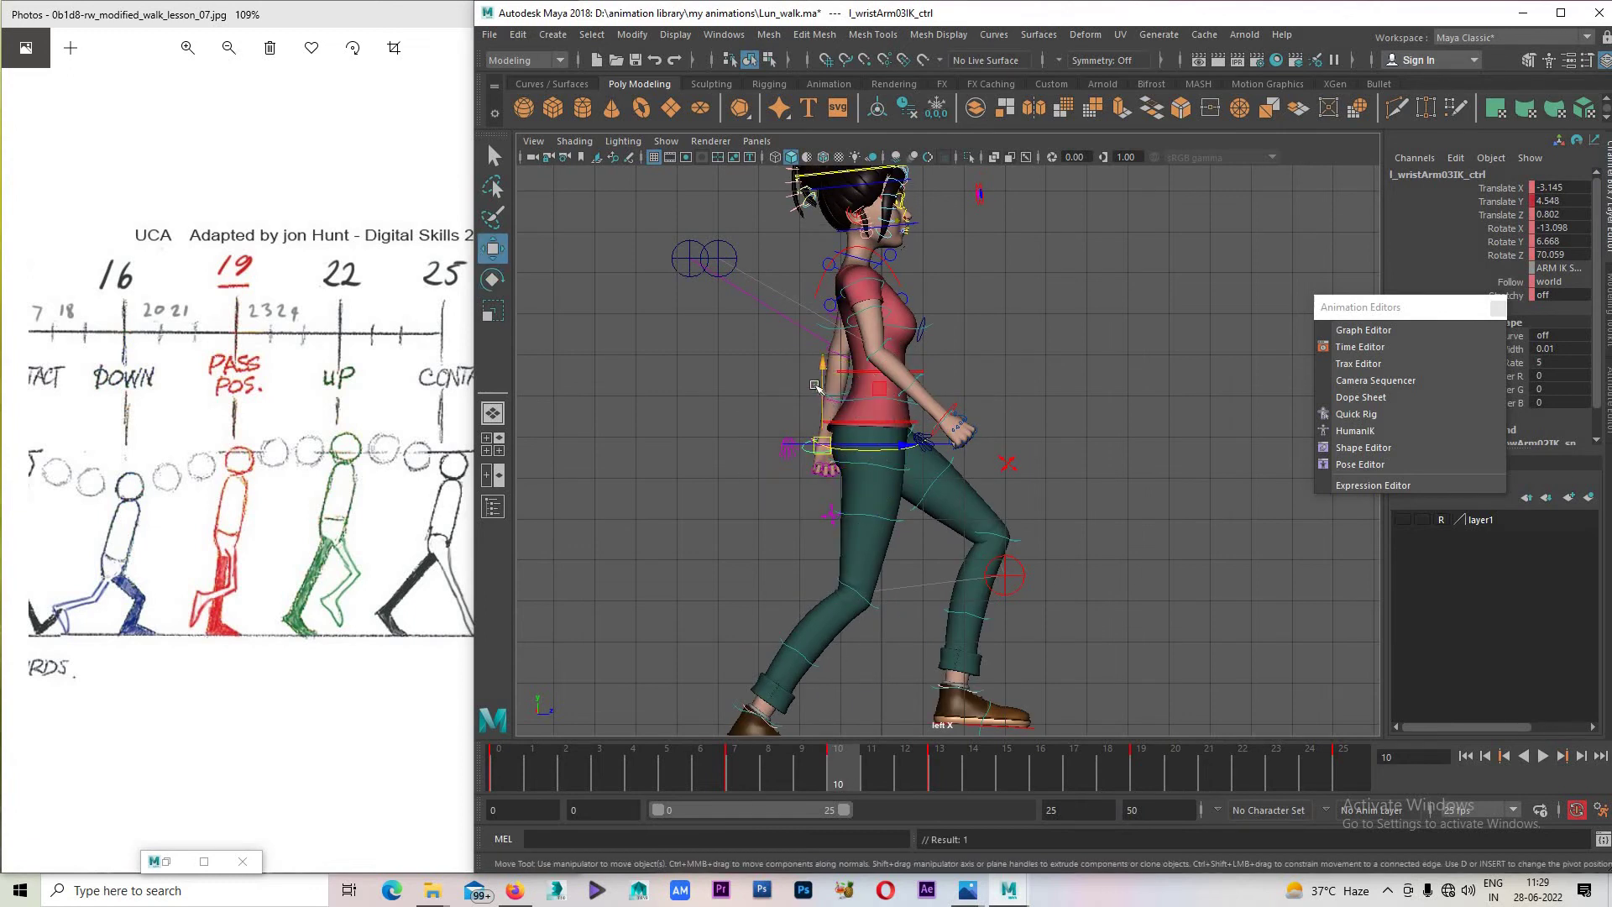
mouse_move(815, 386)
left_mouse_down()
mouse_move(849, 429)
mouse_move(828, 419)
mouse_move(828, 450)
left_mouse_up()
key("e")
key("w")
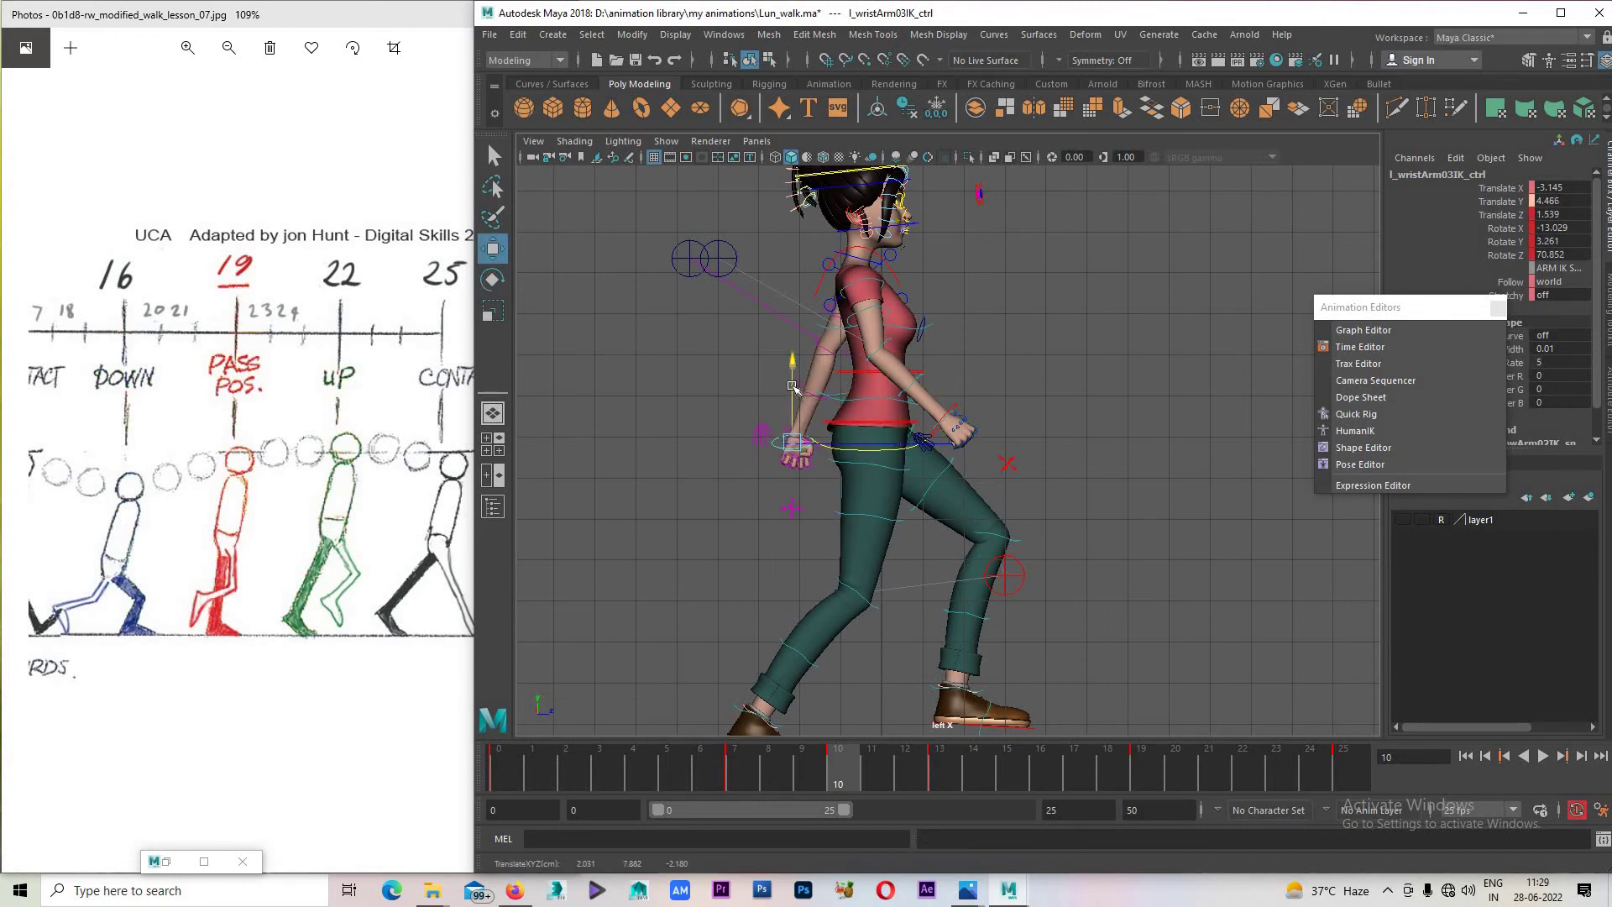
key("s")
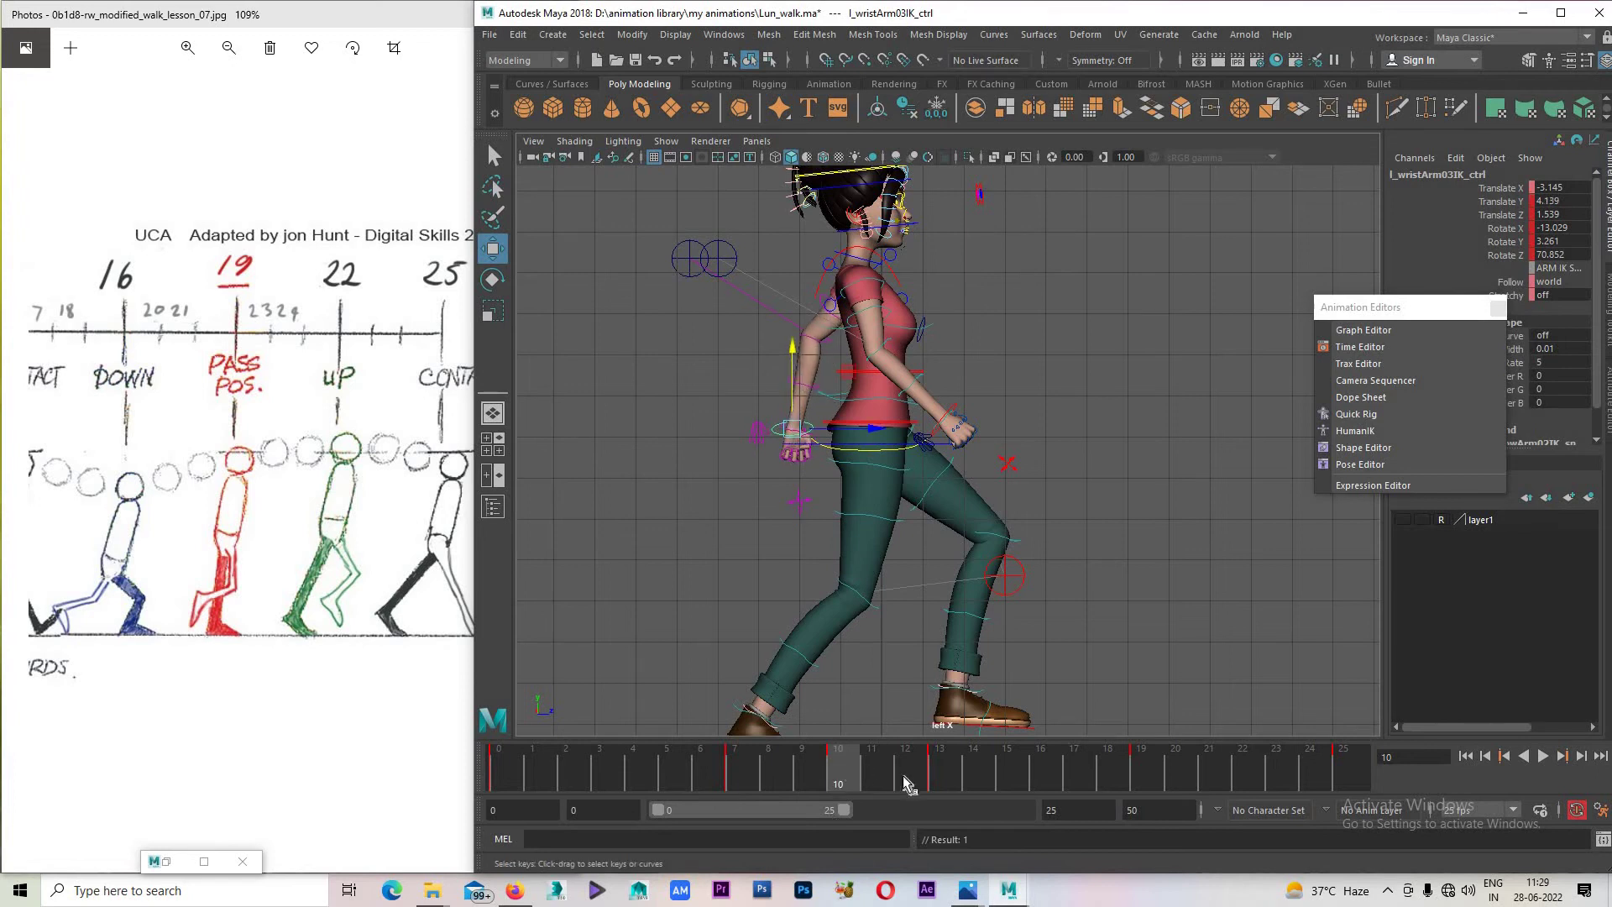
Lower and rotate the left wrist control at frame 13.
key("alt+v")
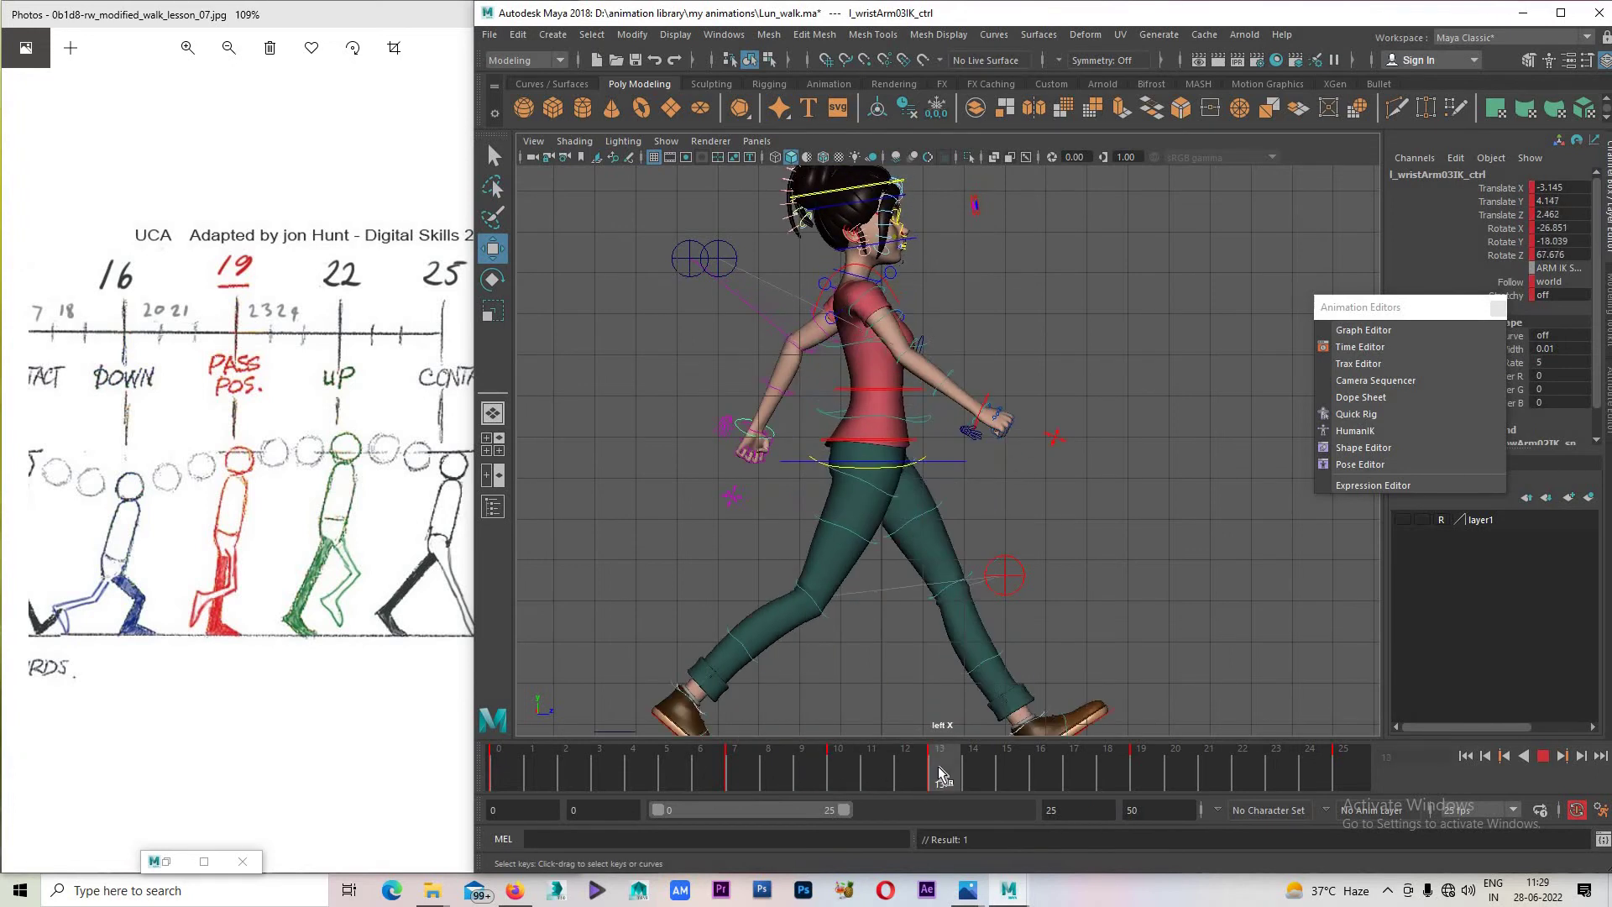
left_click(940, 773)
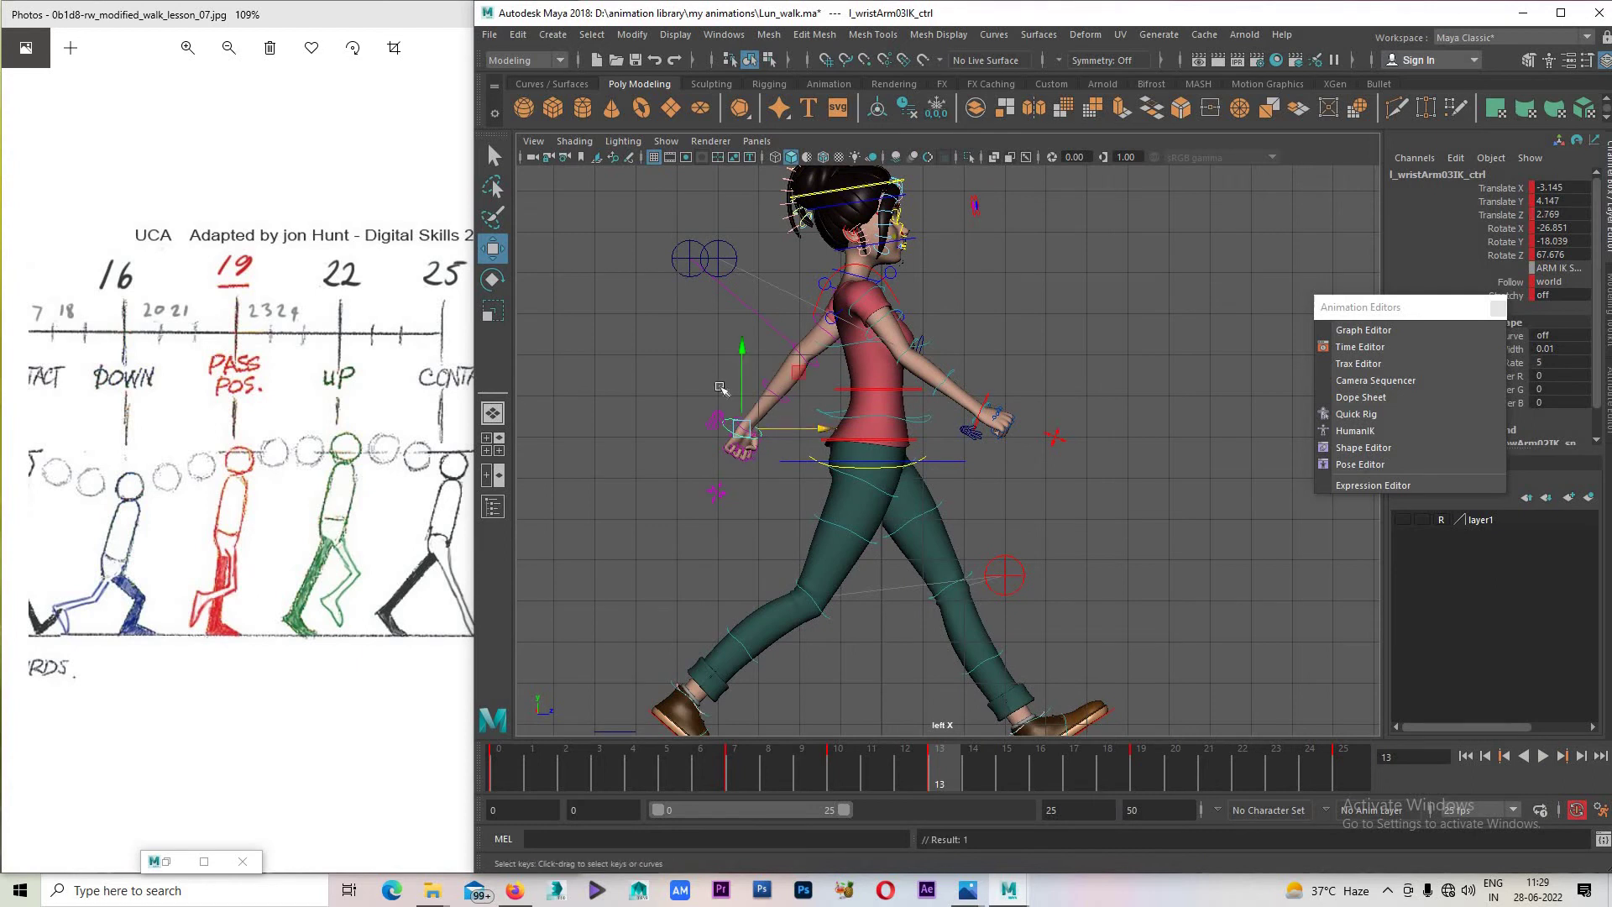
left_click_drag(743, 382, 713, 443)
key("e")
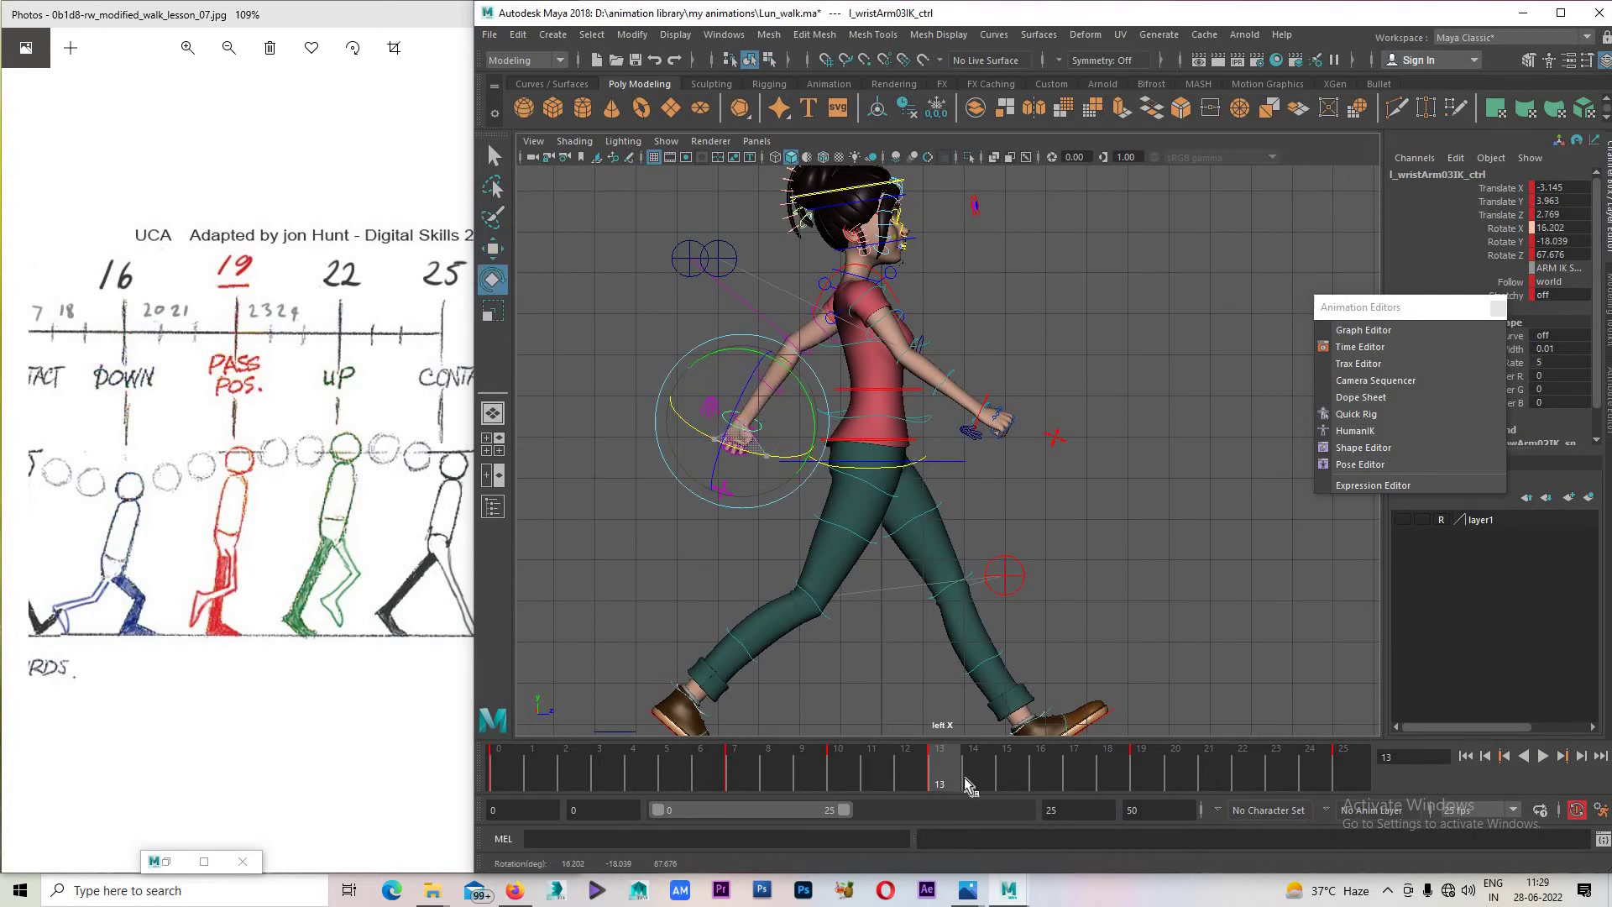
Reposition the left wrist control at frame 16 and play the walk to review.
left_click_drag(963, 778, 1029, 780)
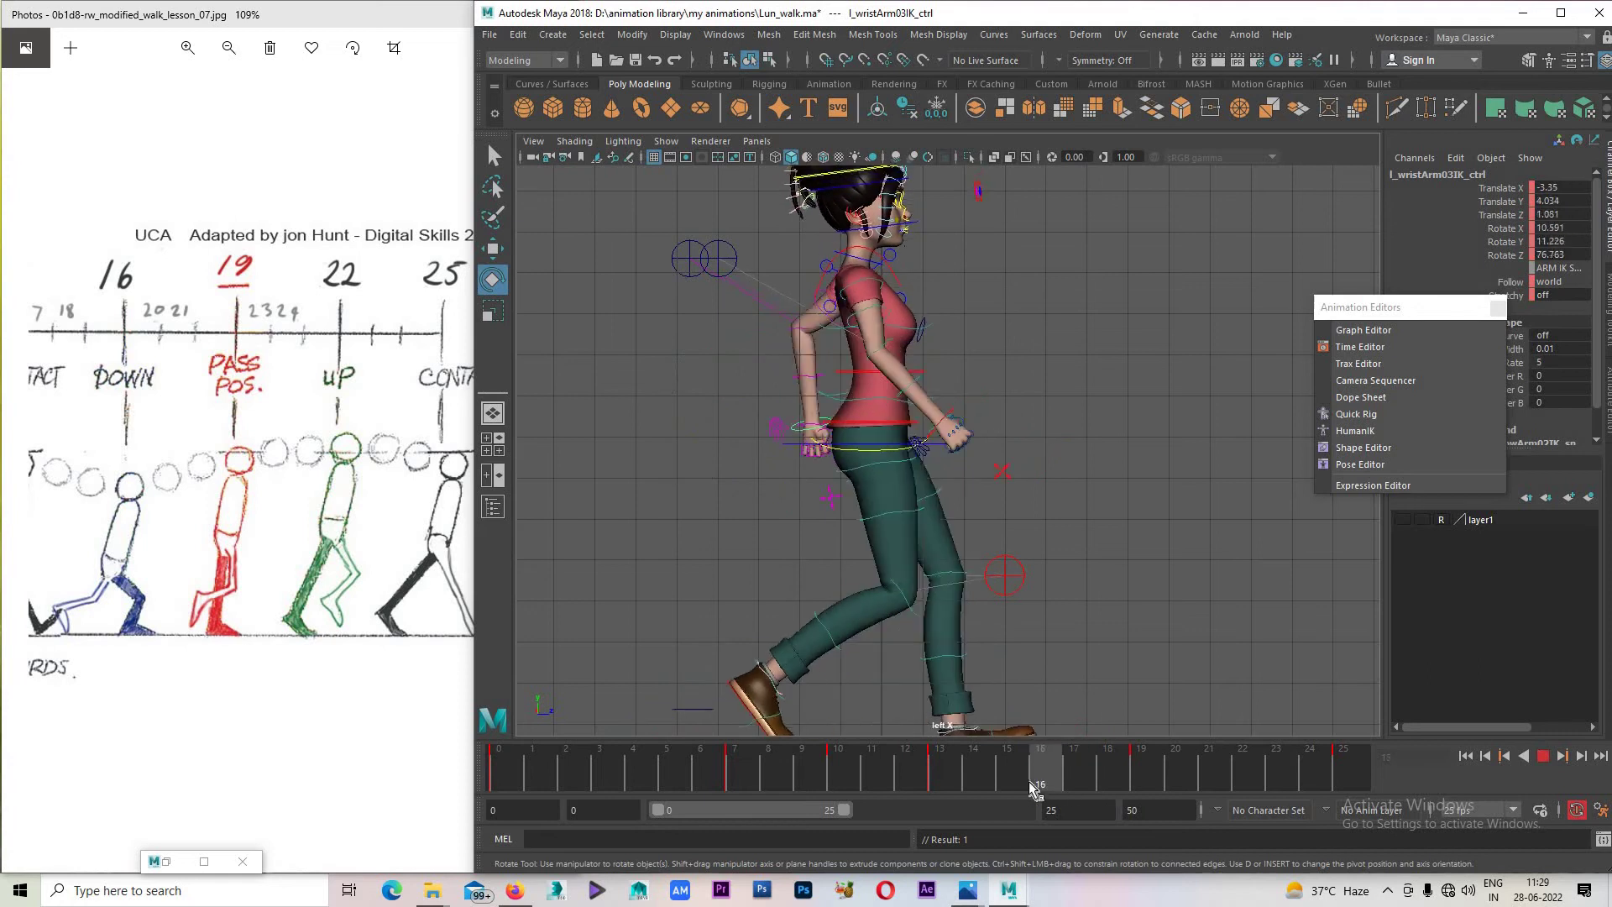
key("w")
left_click_drag(814, 378, 828, 398)
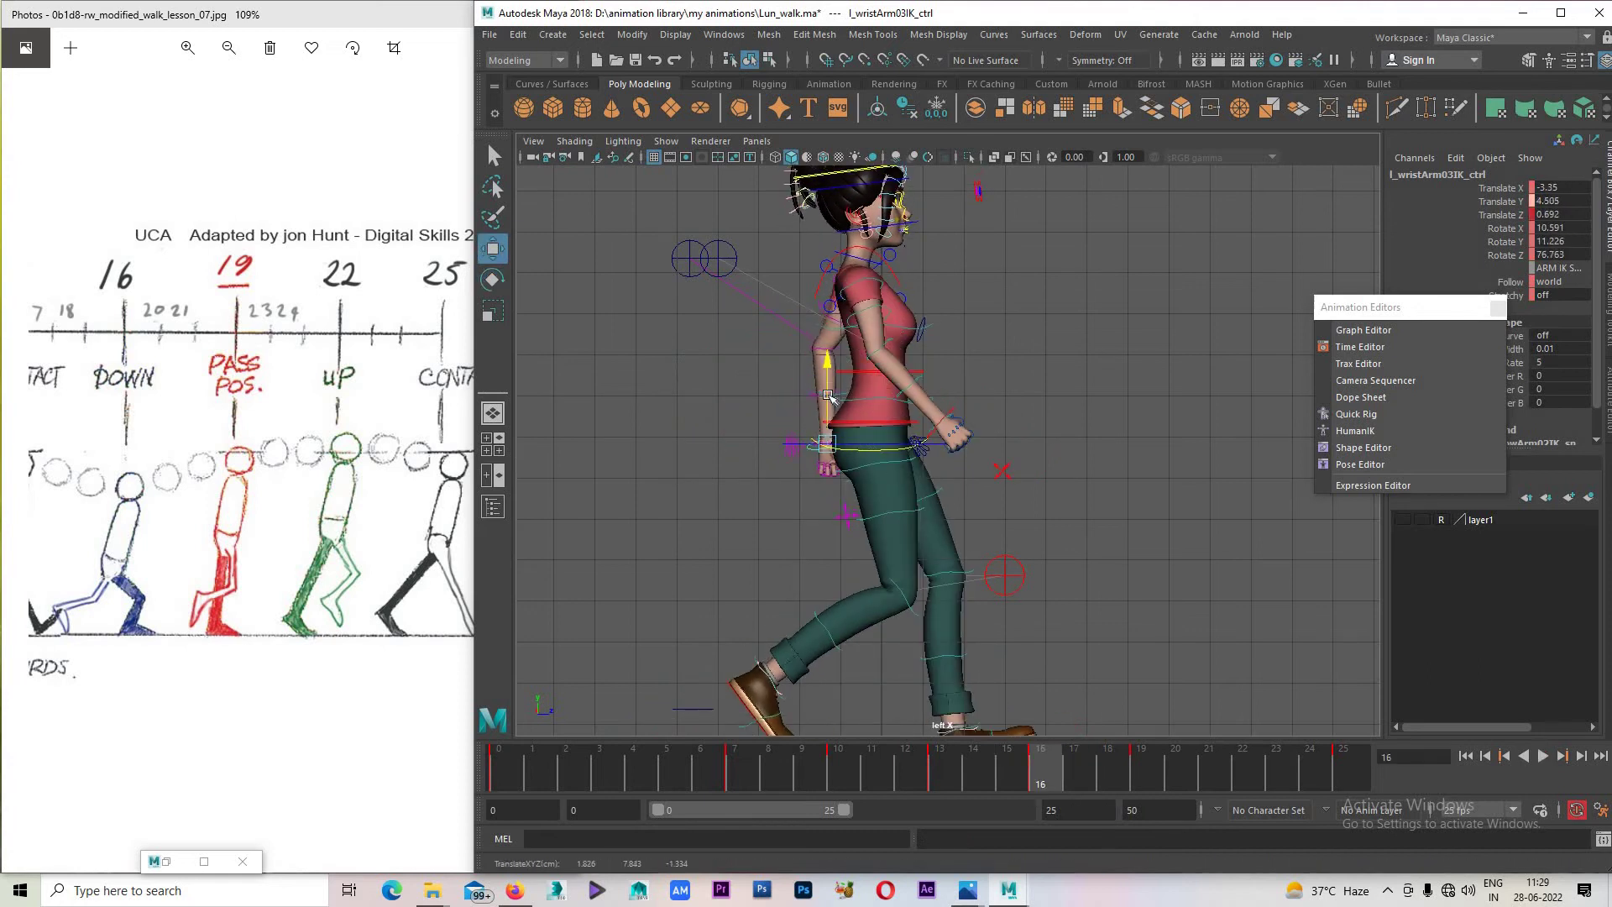
key("alt+v")
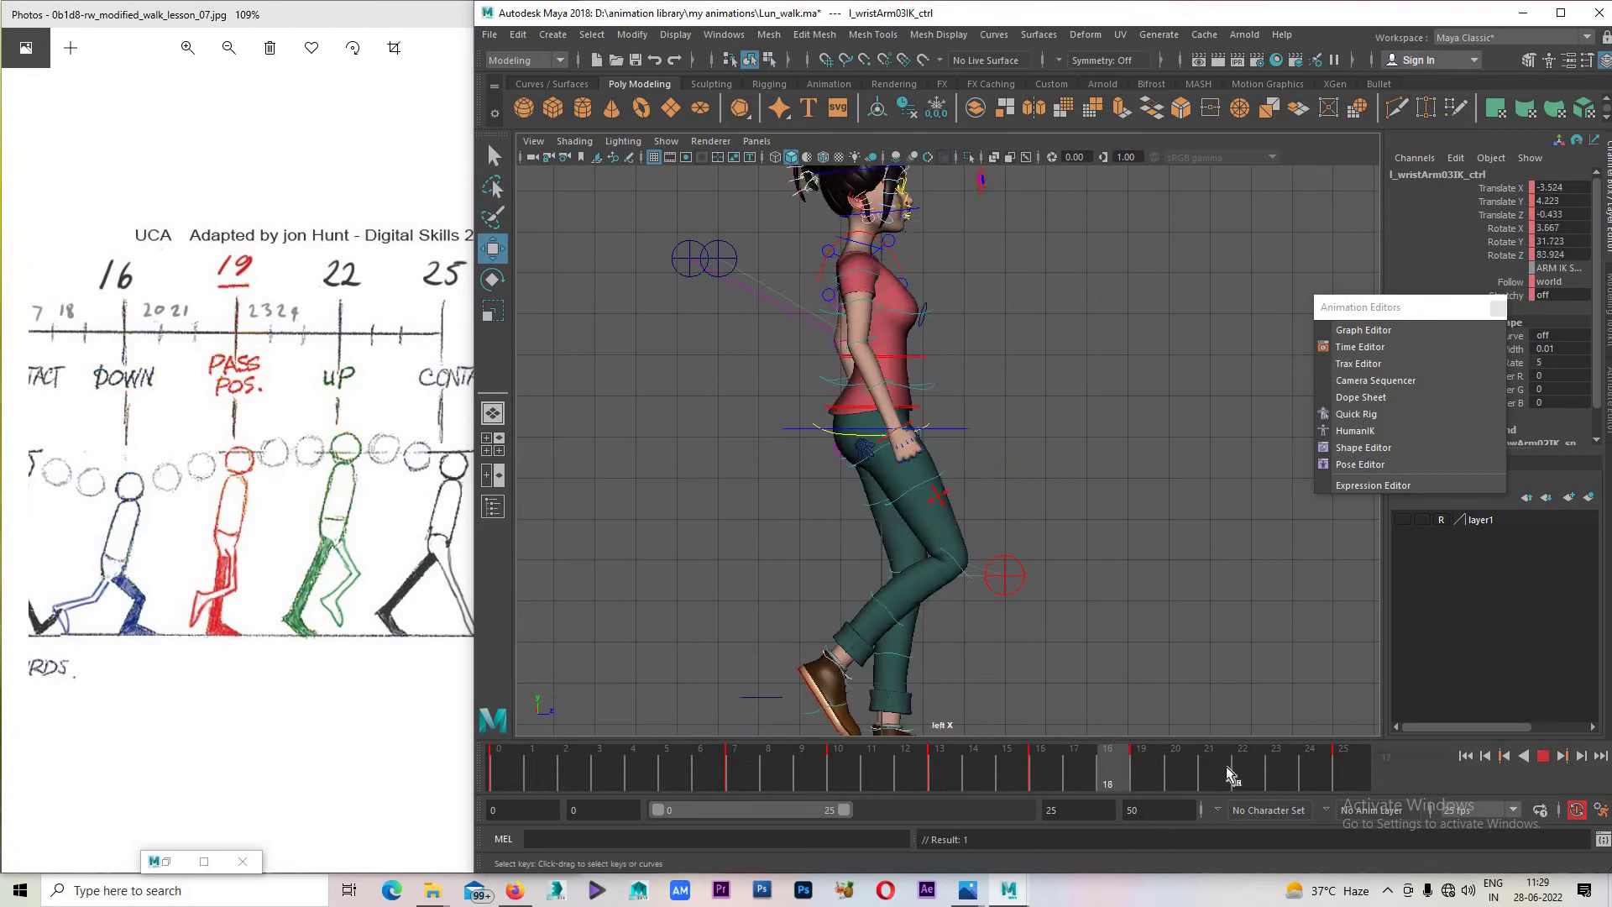
Stop playback at frame 19, save Lun_walk.ma, and open the time slider preferences.
left_click(1543, 758)
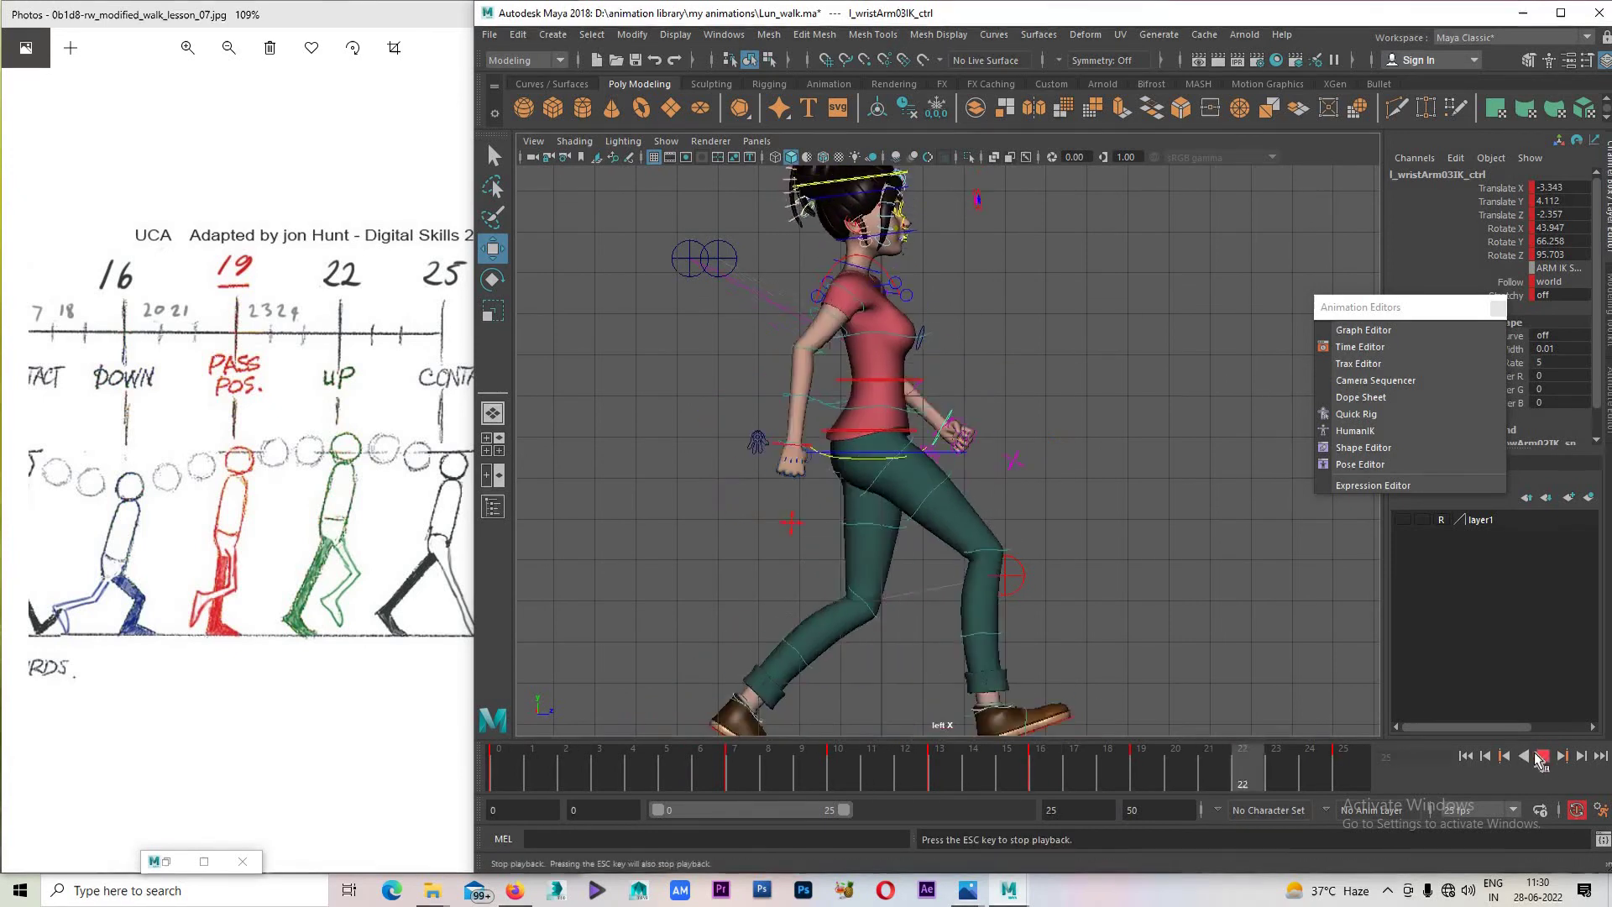
key("Escape")
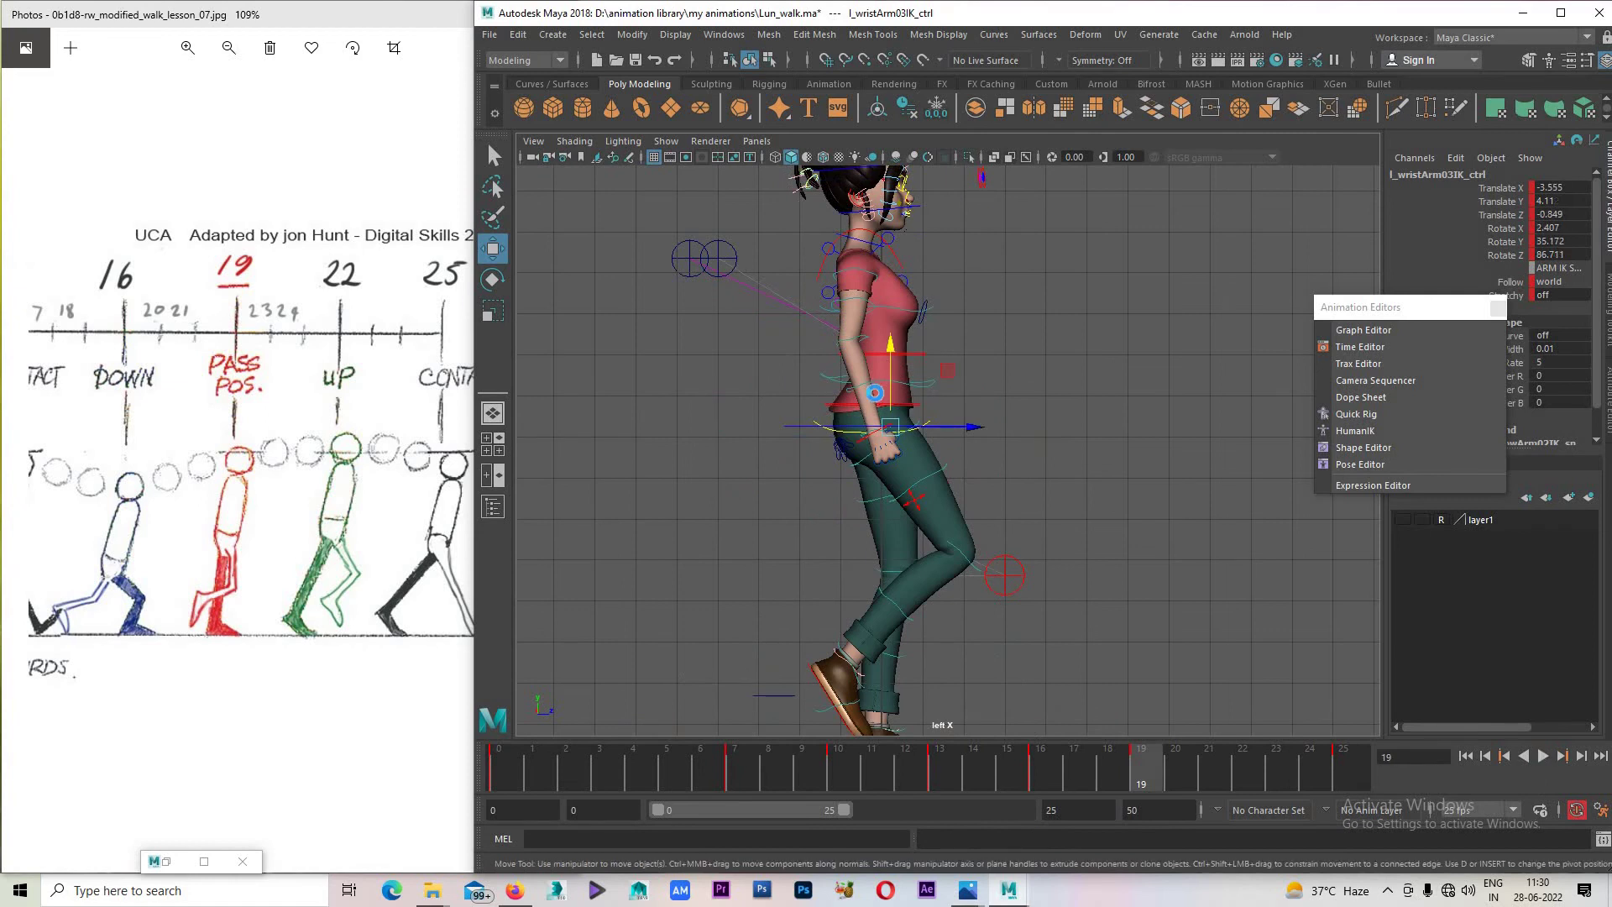
key("q")
key("ctrl+s")
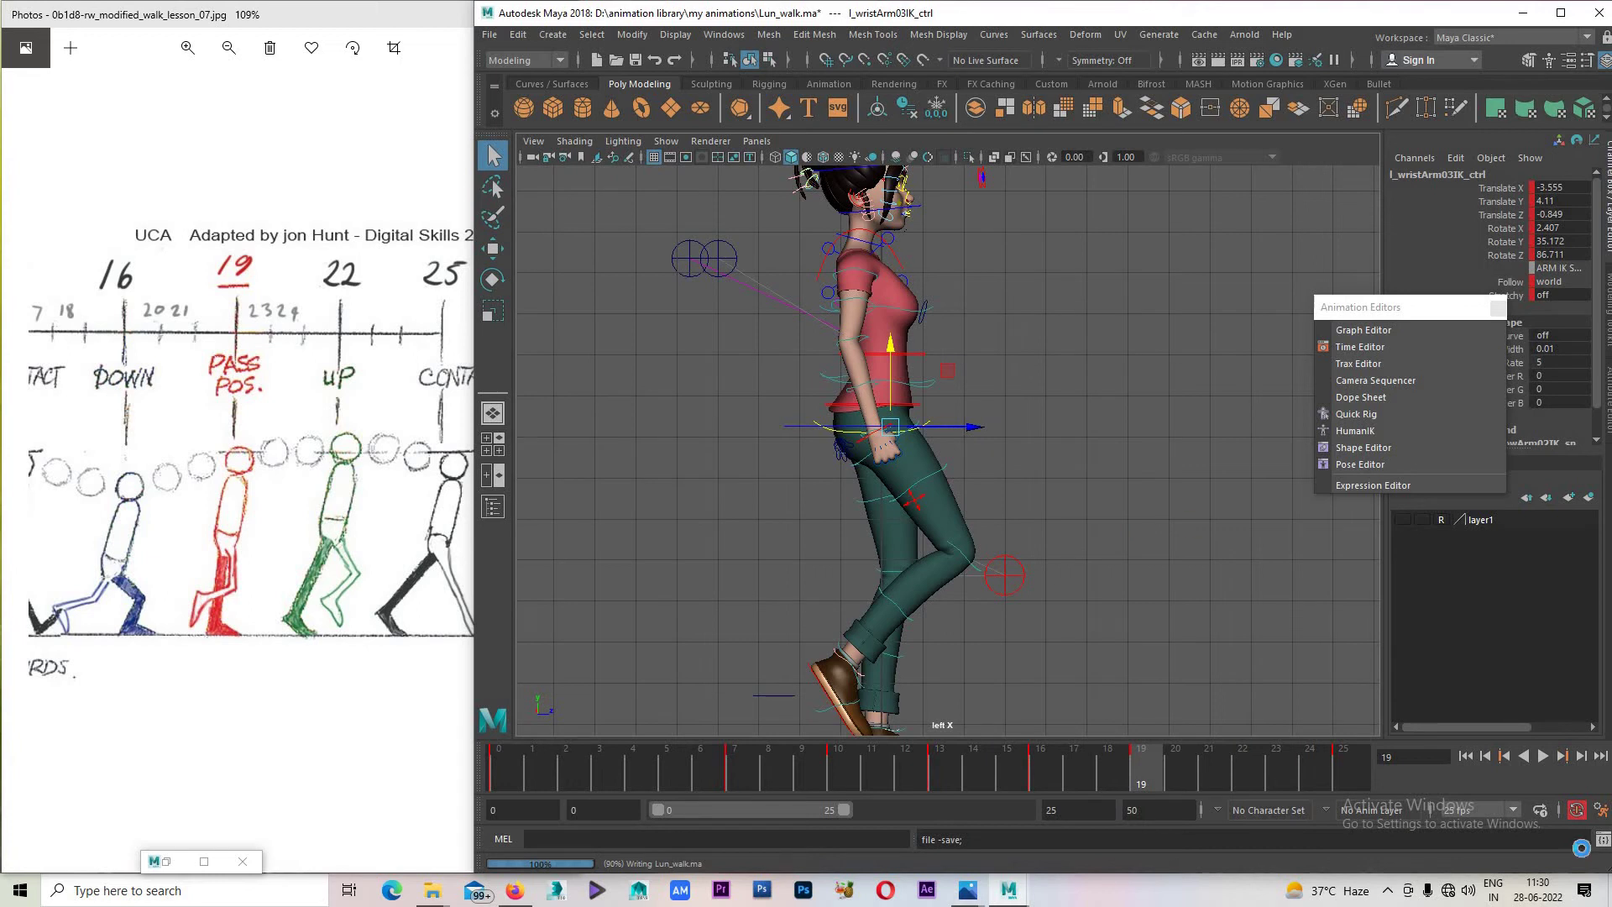
left_click(1600, 810)
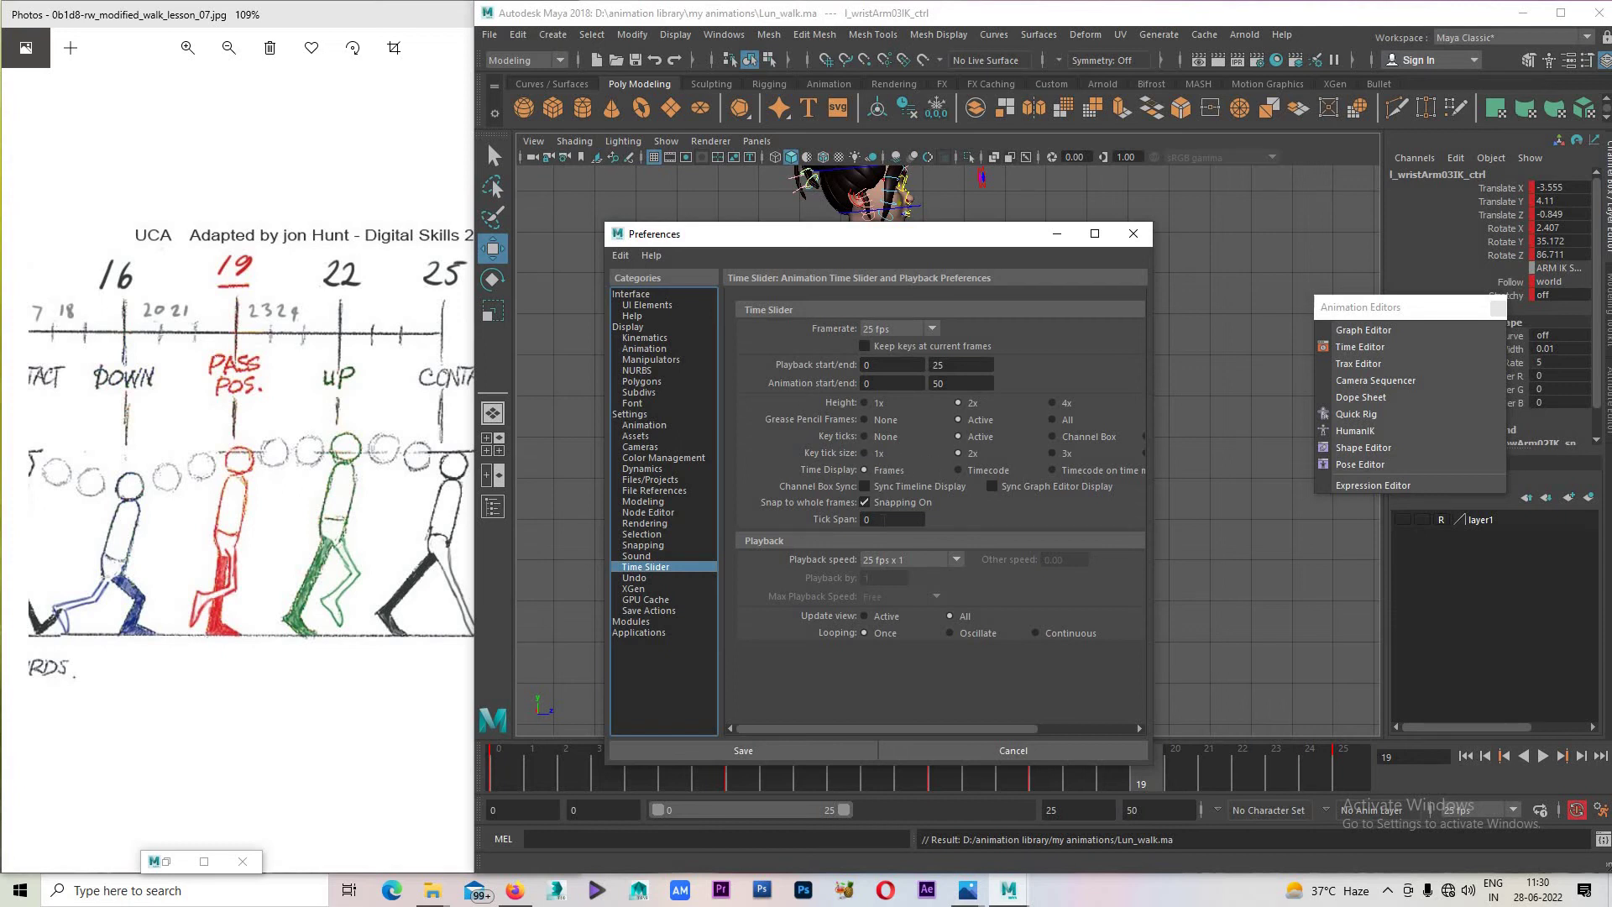
Keep playback speed at 25 fps x 1 and framerate at 25 fps, then save preferences.
left_click(917, 559)
left_click(917, 555)
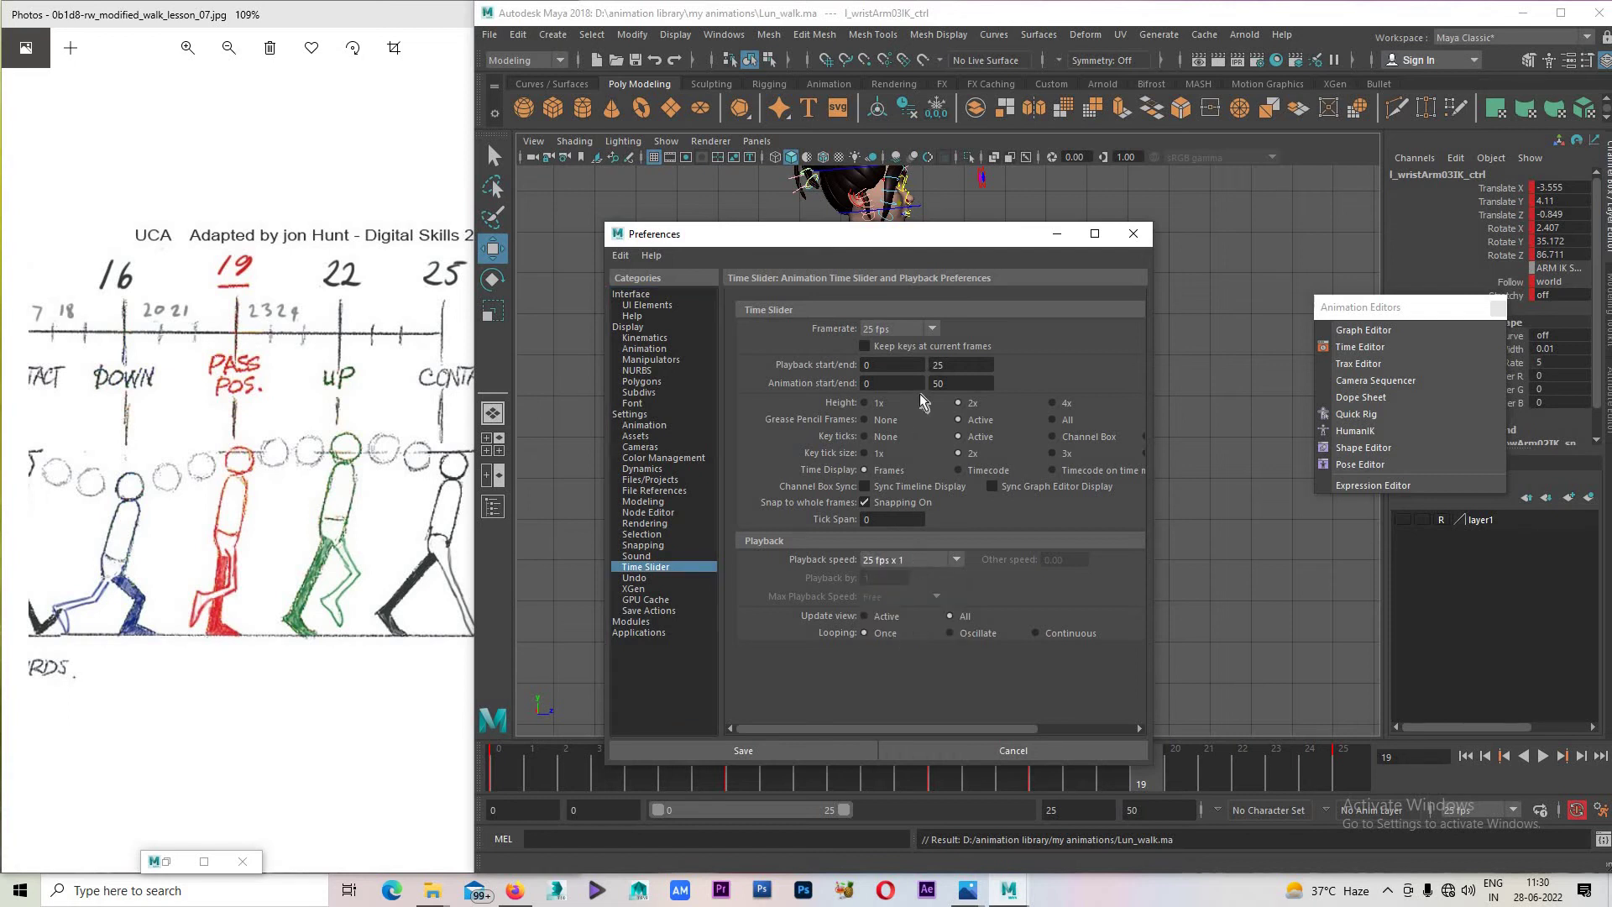
left_click(905, 328)
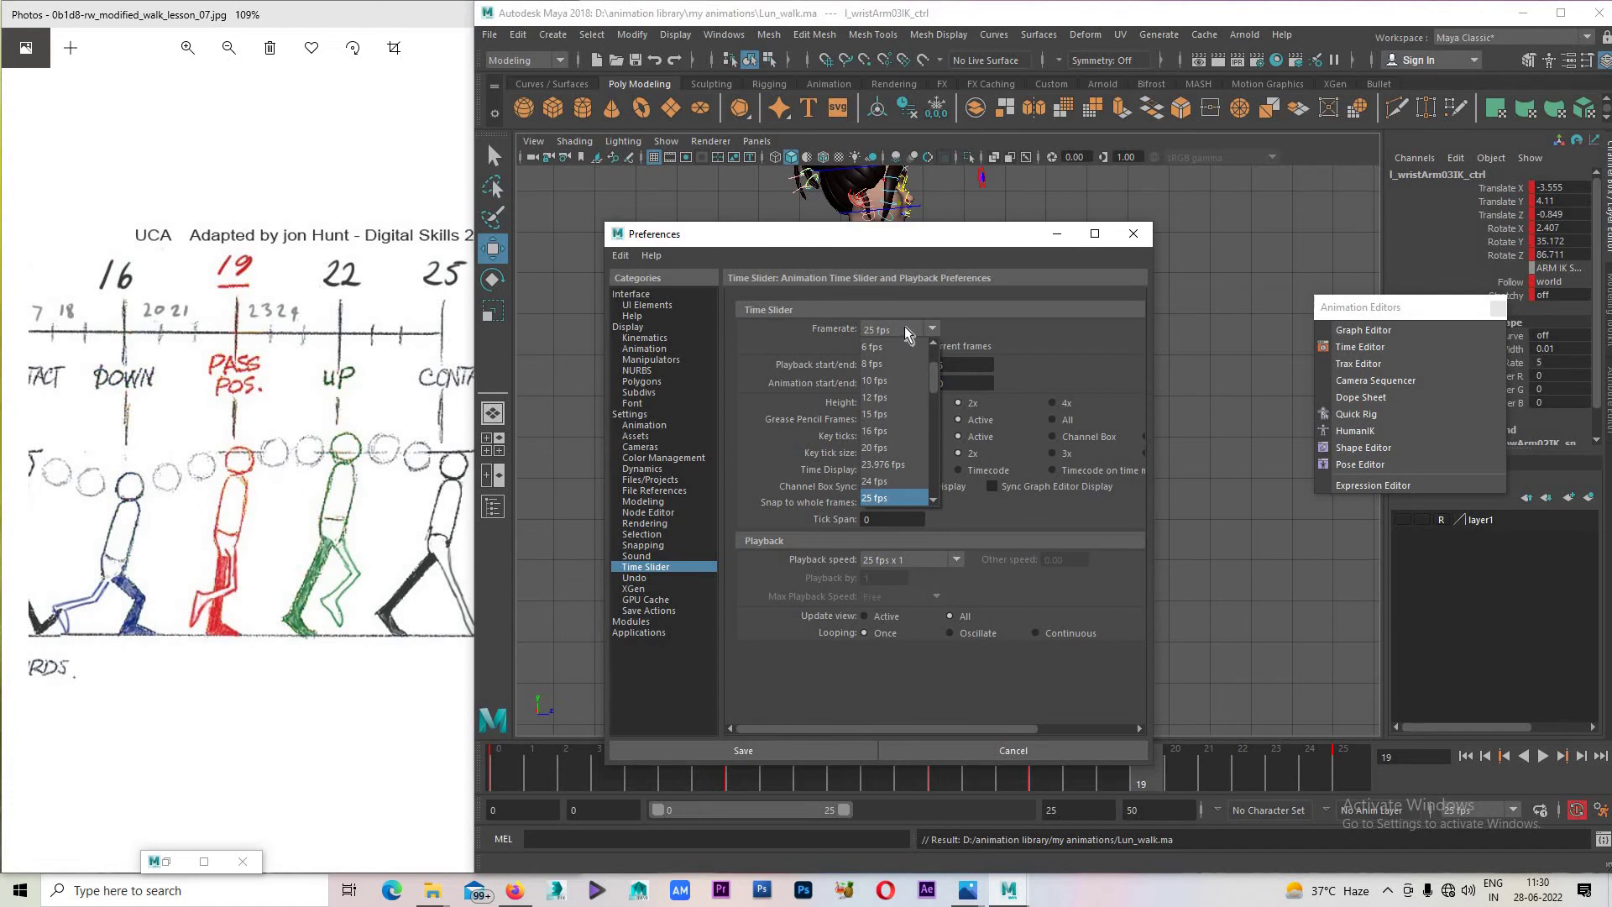
left_click(907, 330)
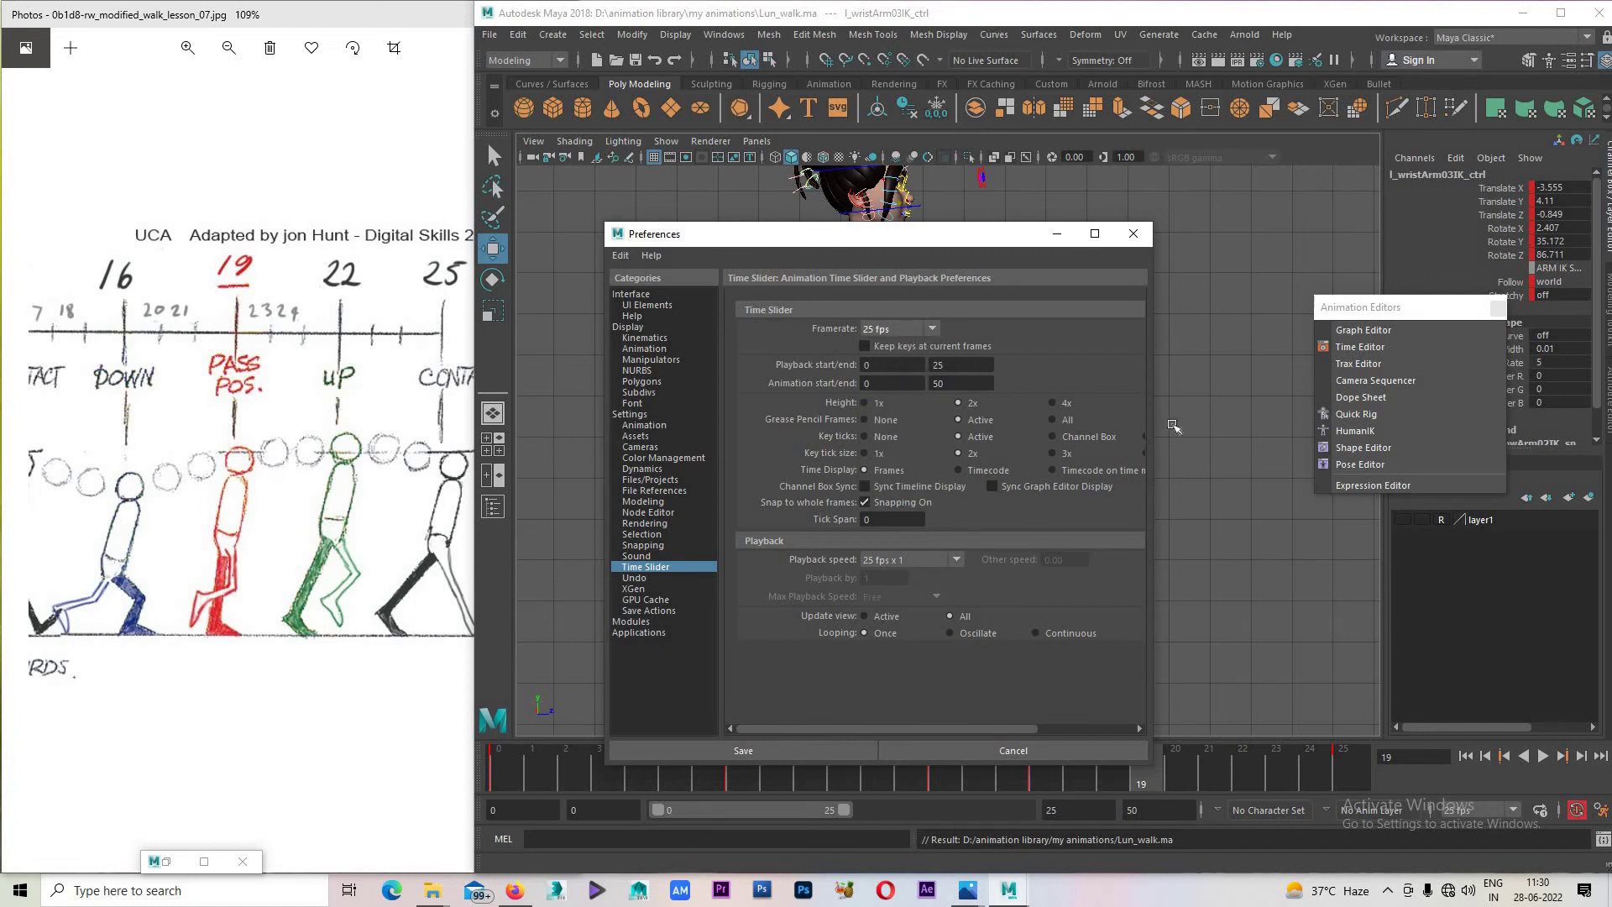
left_click_drag(1215, 431, 1300, 453)
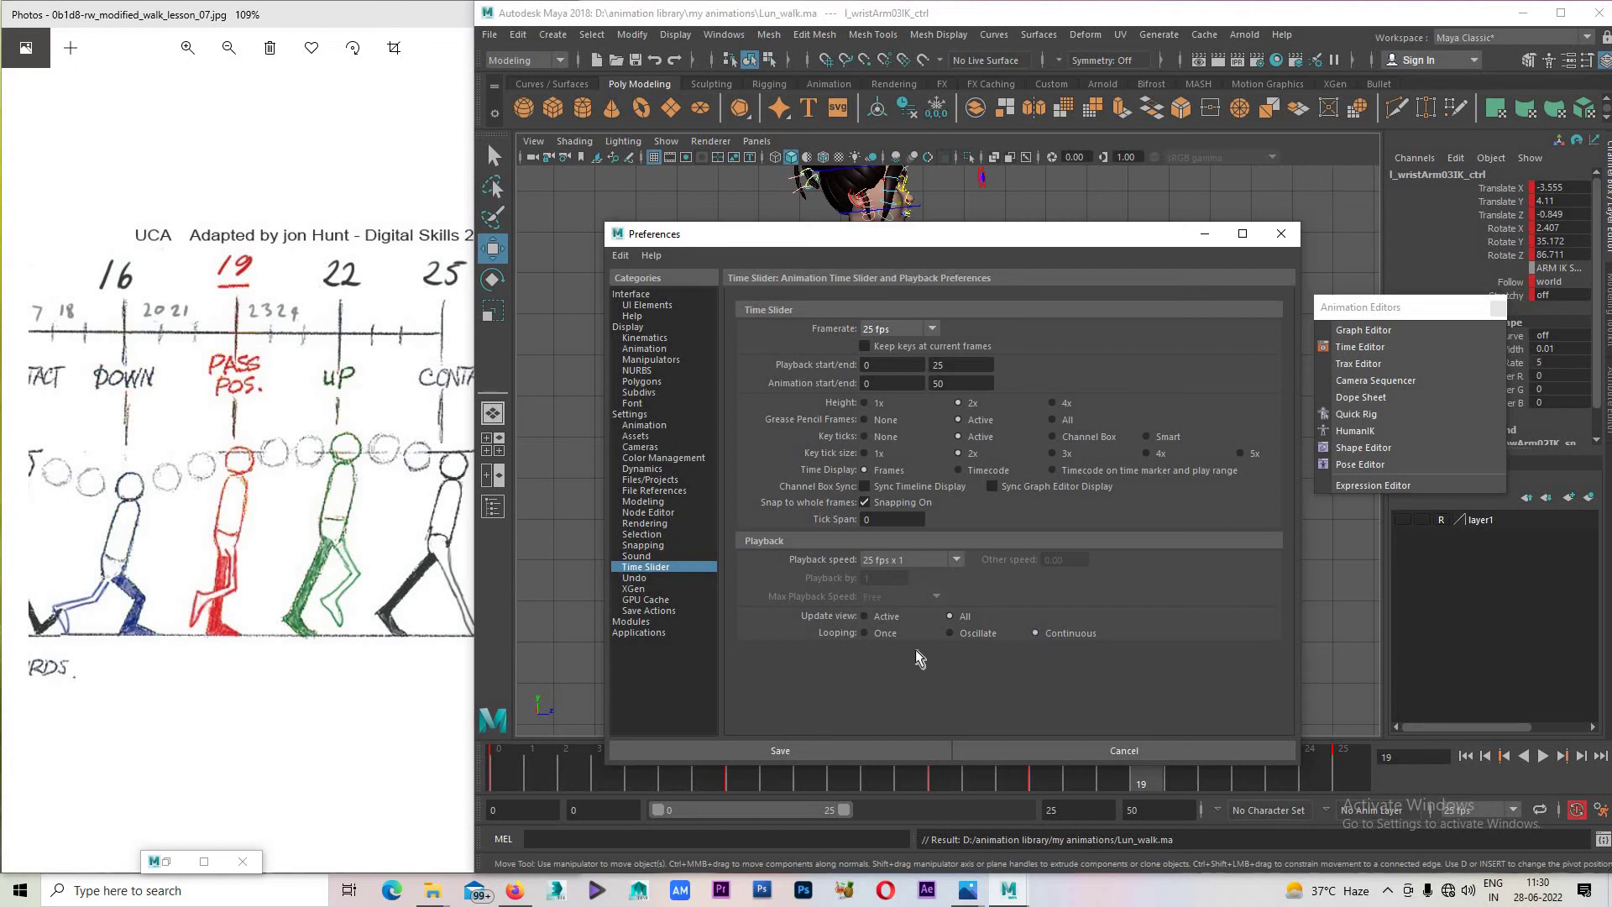
left_click(858, 750)
Play the walk, then toggle the time slider display between timecode and frame numbers.
left_click(1543, 758)
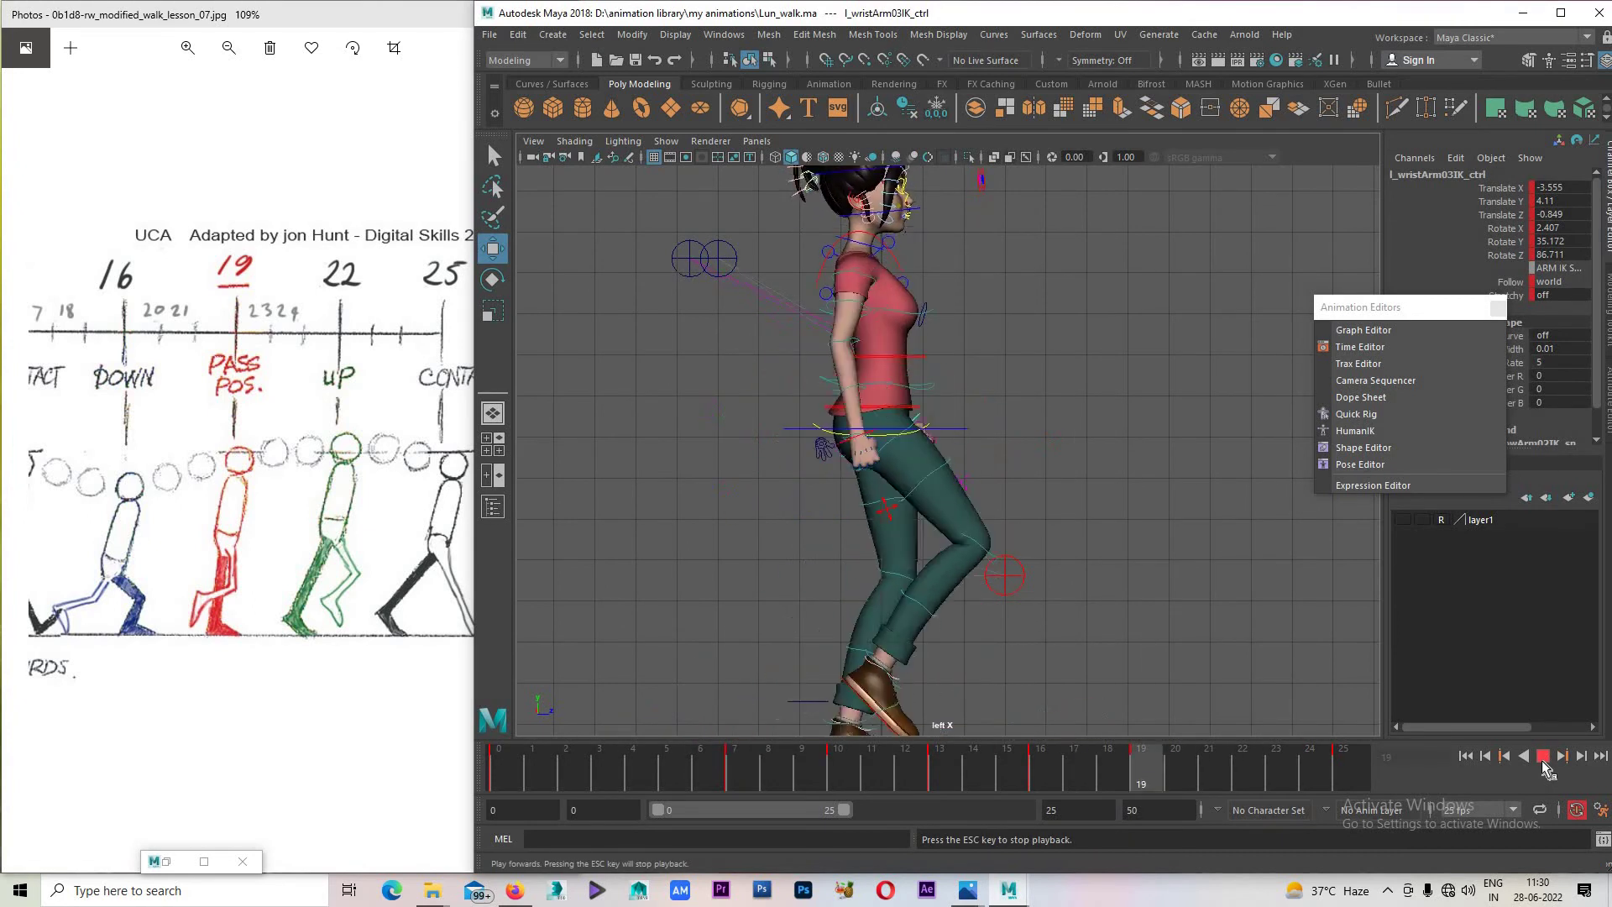
left_click(1543, 758)
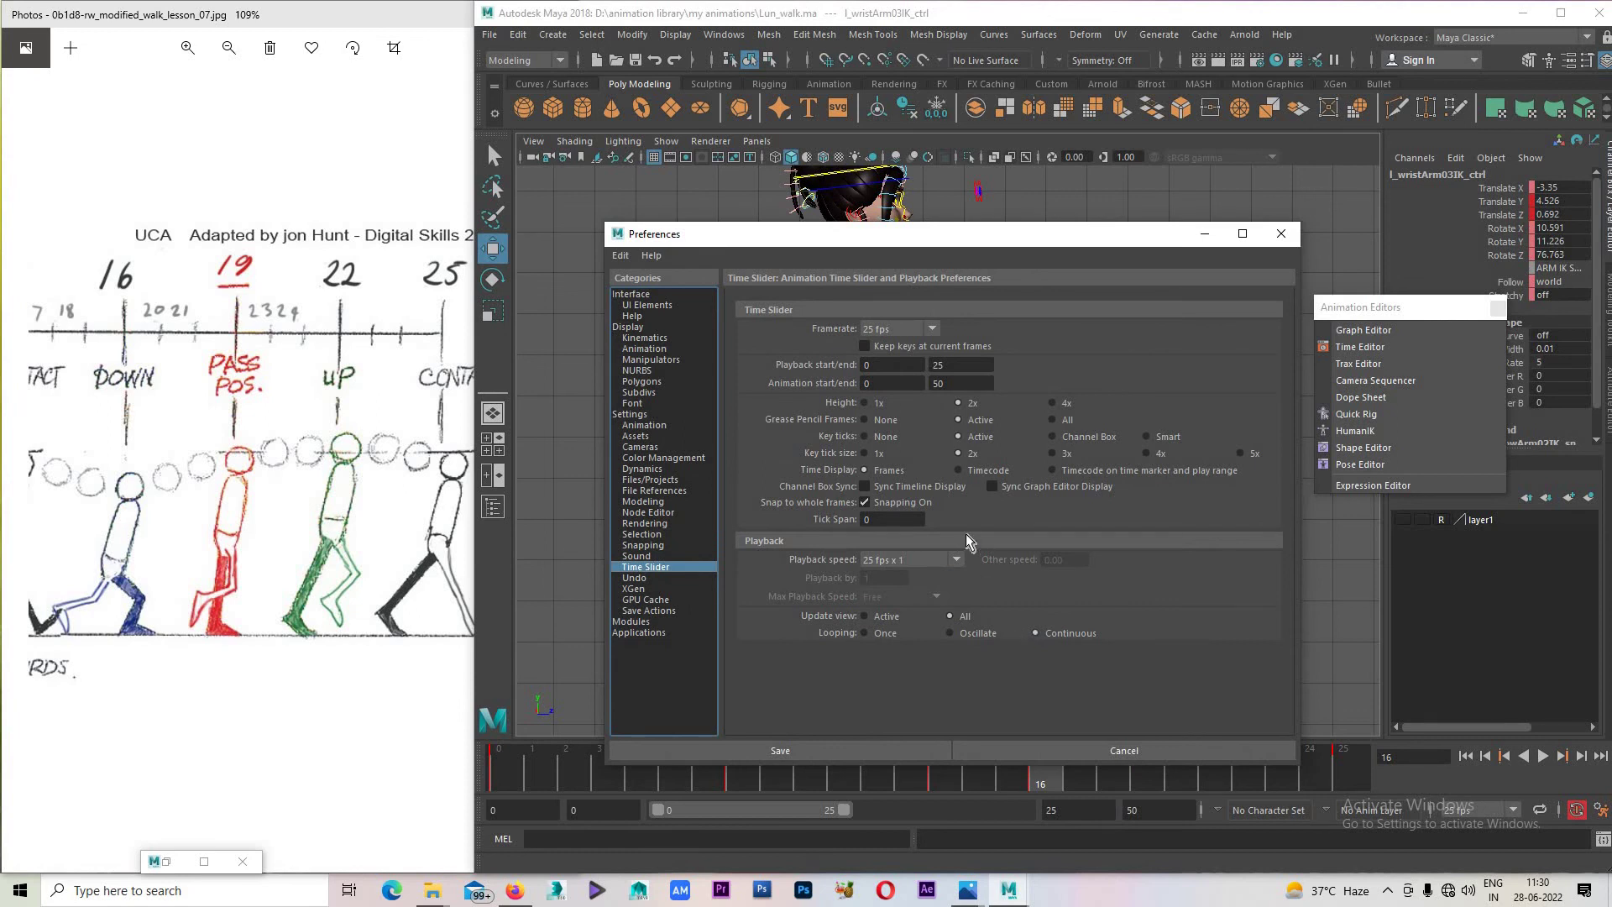
left_click(970, 472)
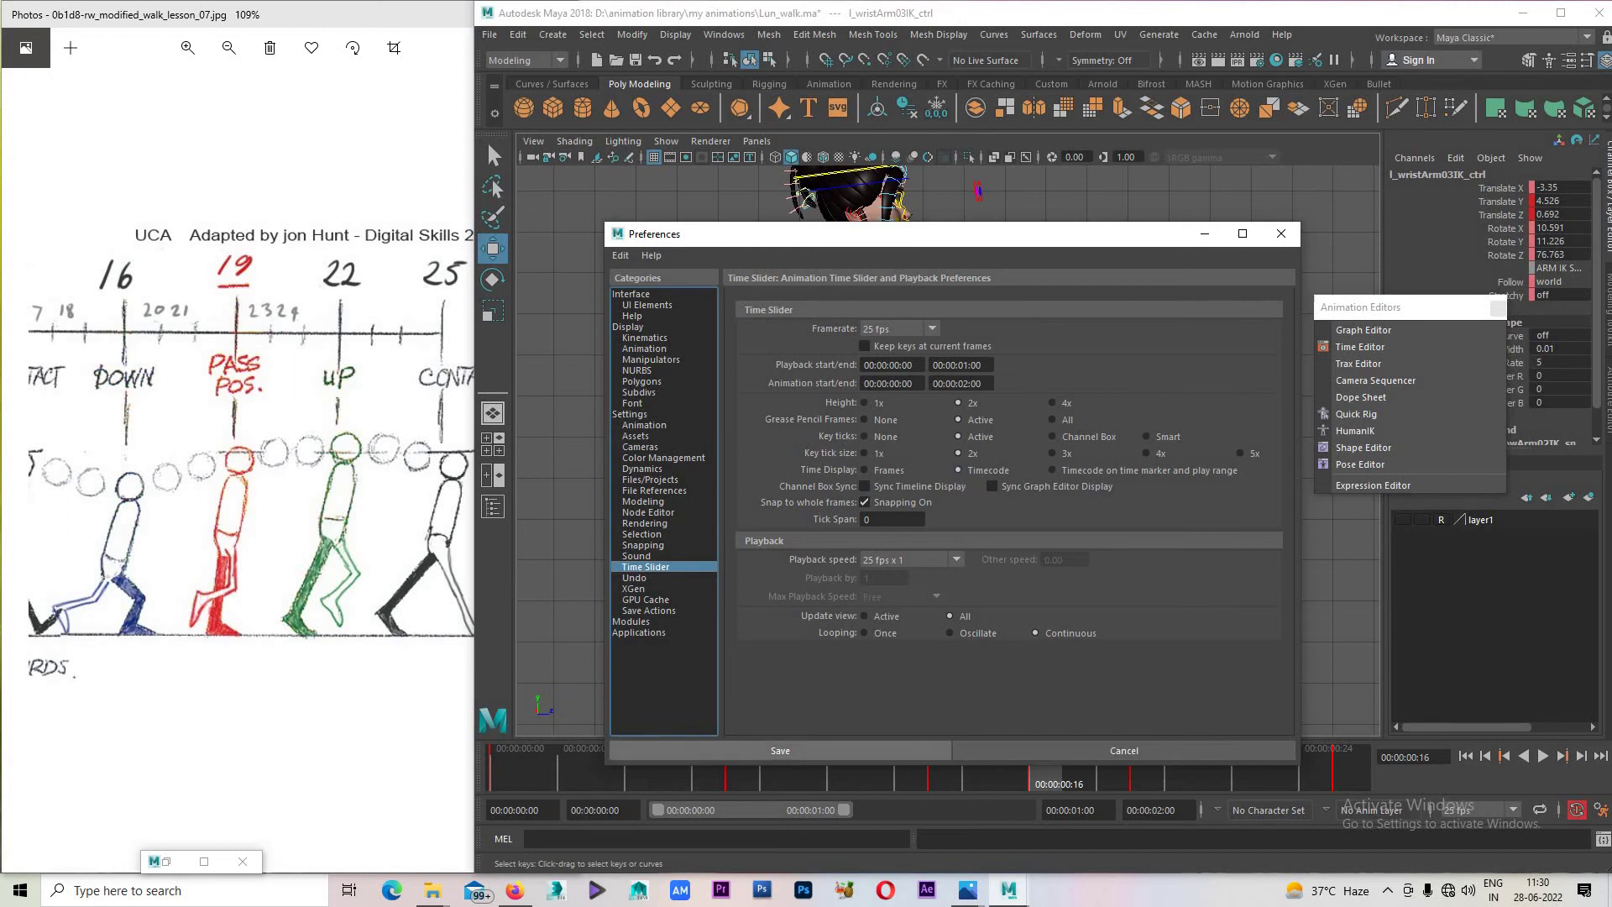
left_click(875, 472)
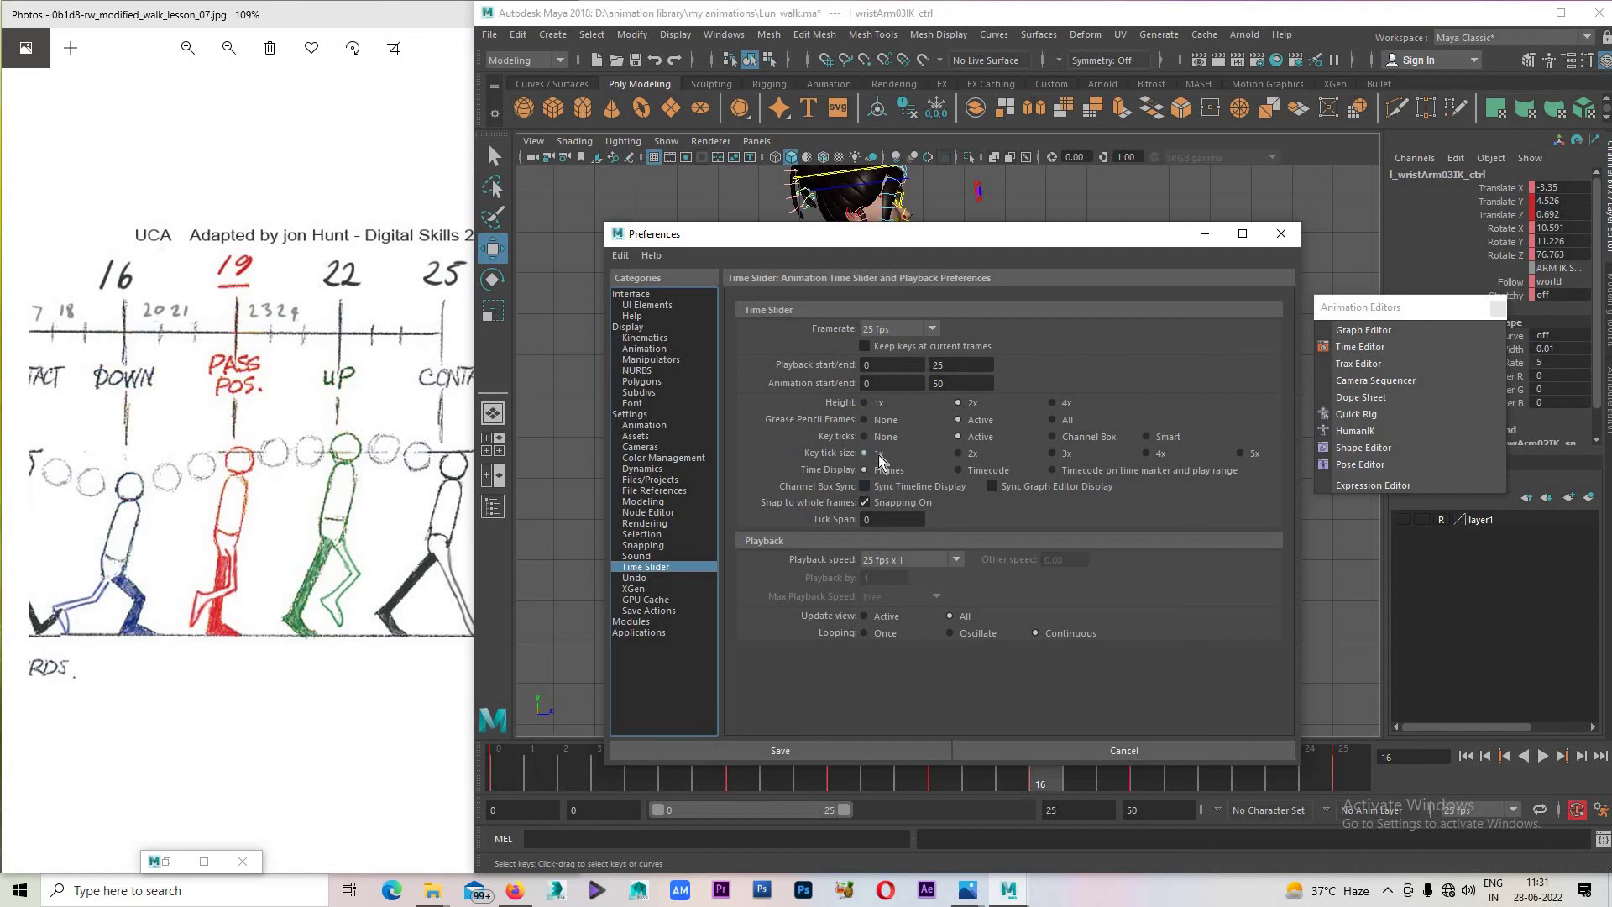
Enlarge key ticks, try 15 fps then return to 25 fps, and save preferences.
left_click(1049, 454)
left_click(925, 339)
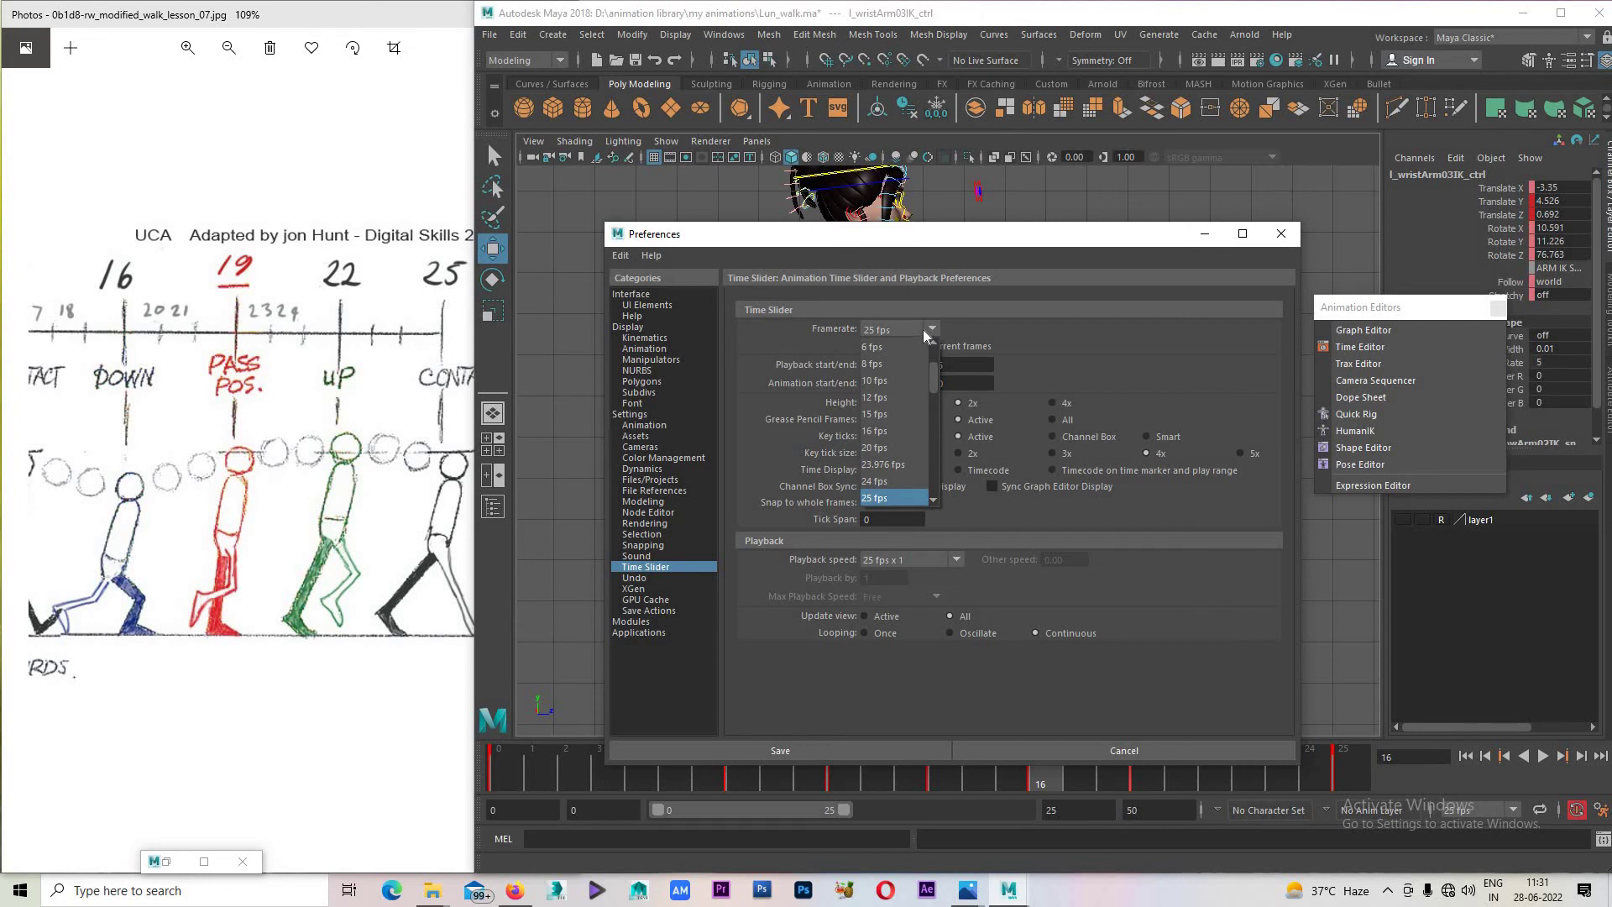
left_click(913, 417)
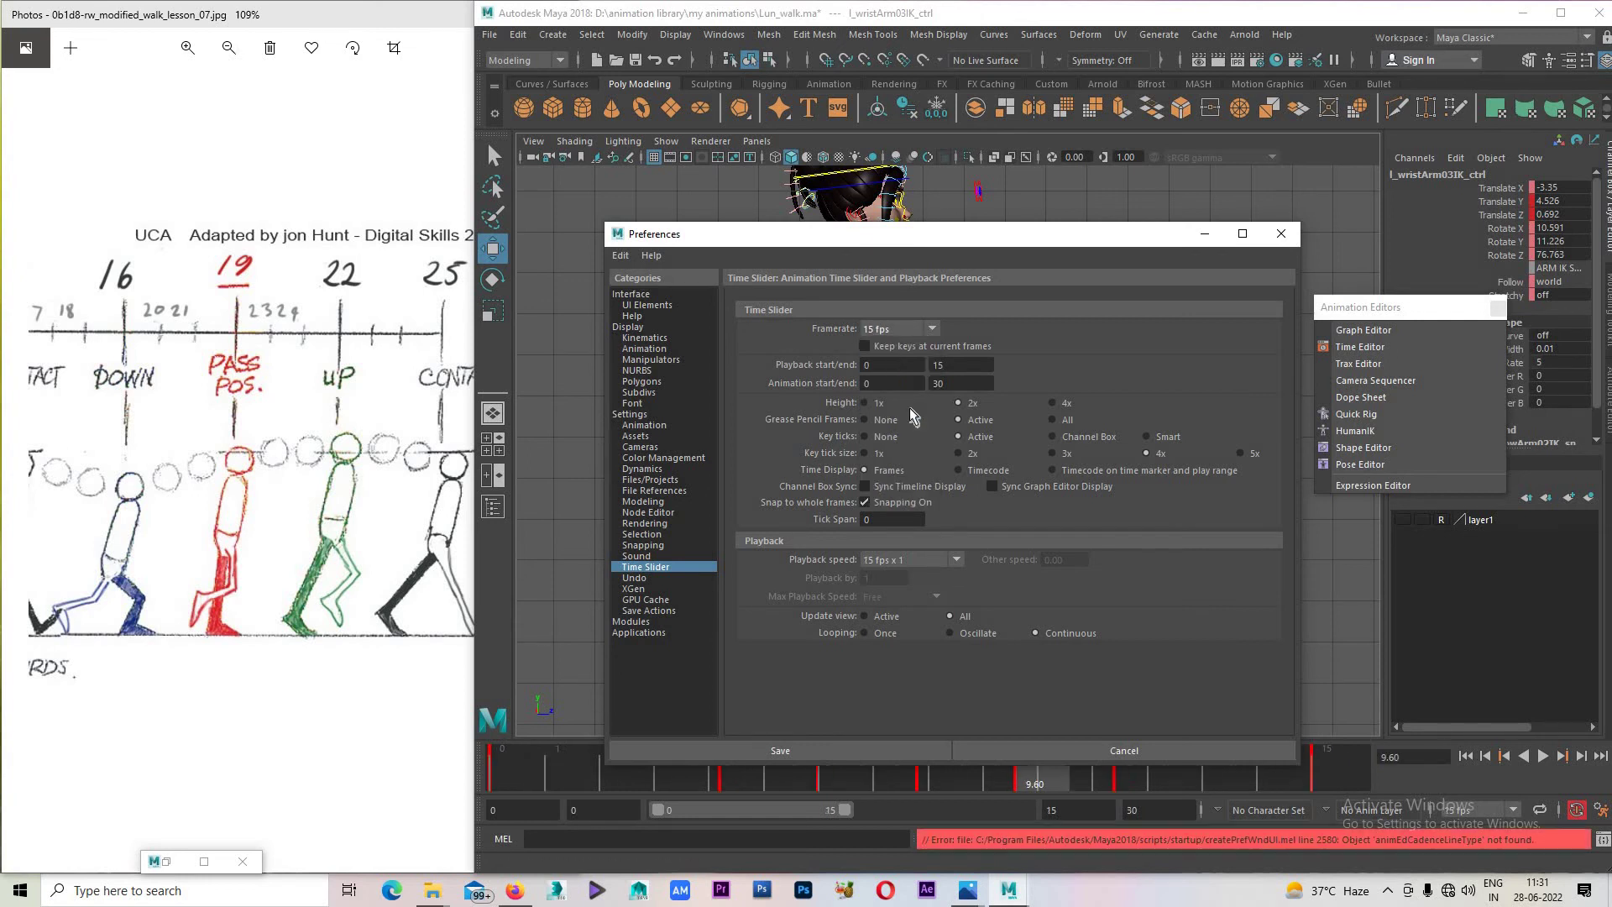
left_click(910, 331)
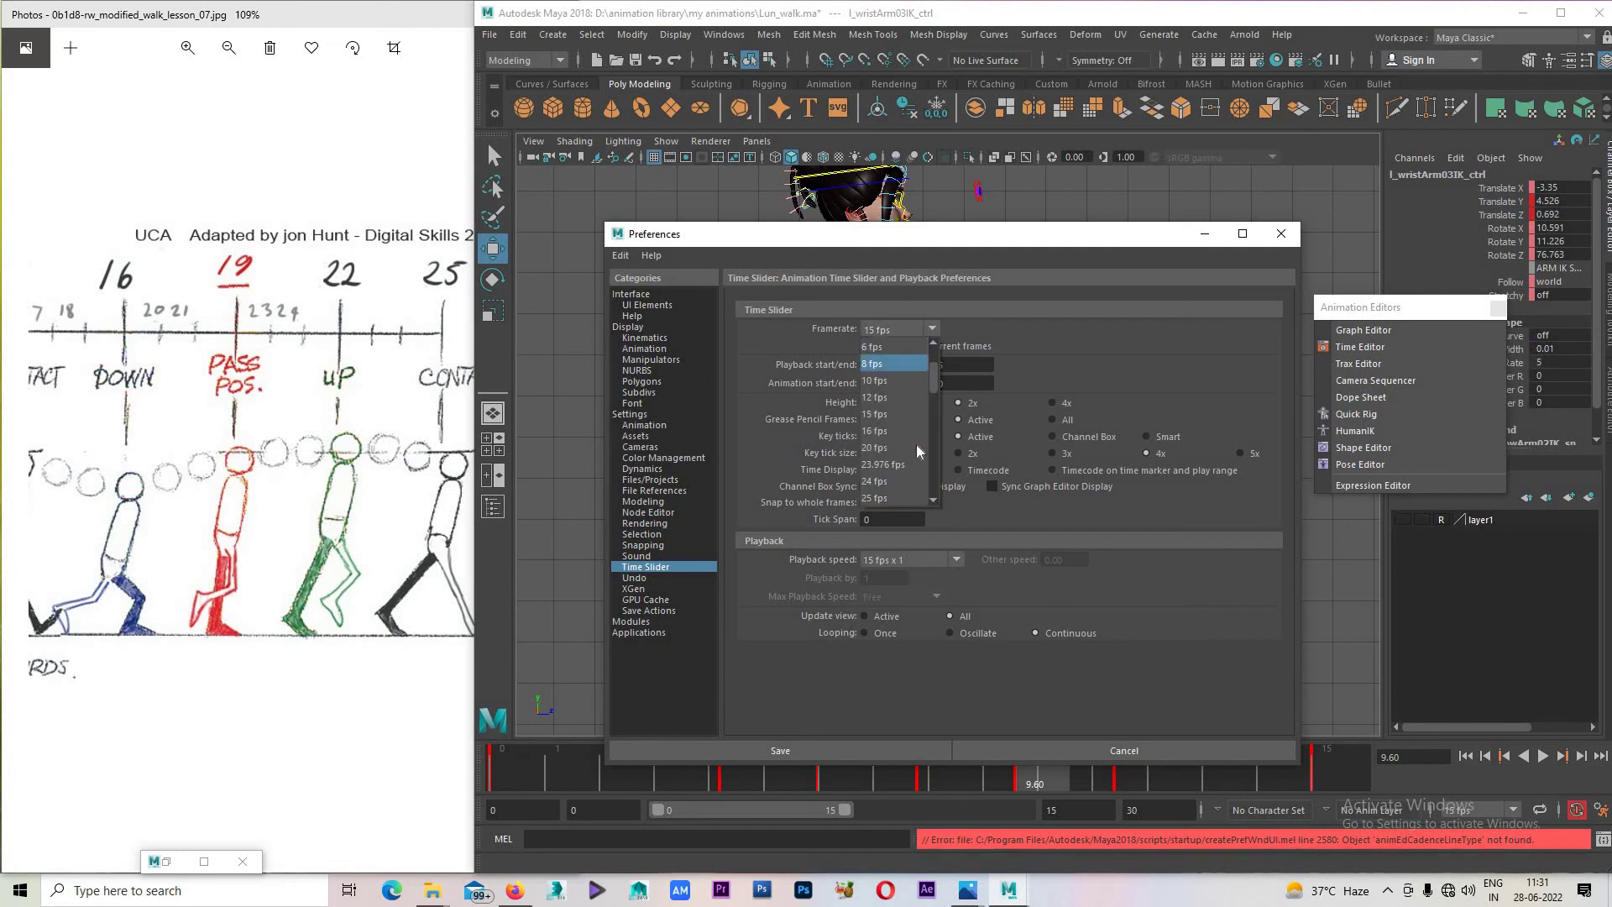
left_click(913, 498)
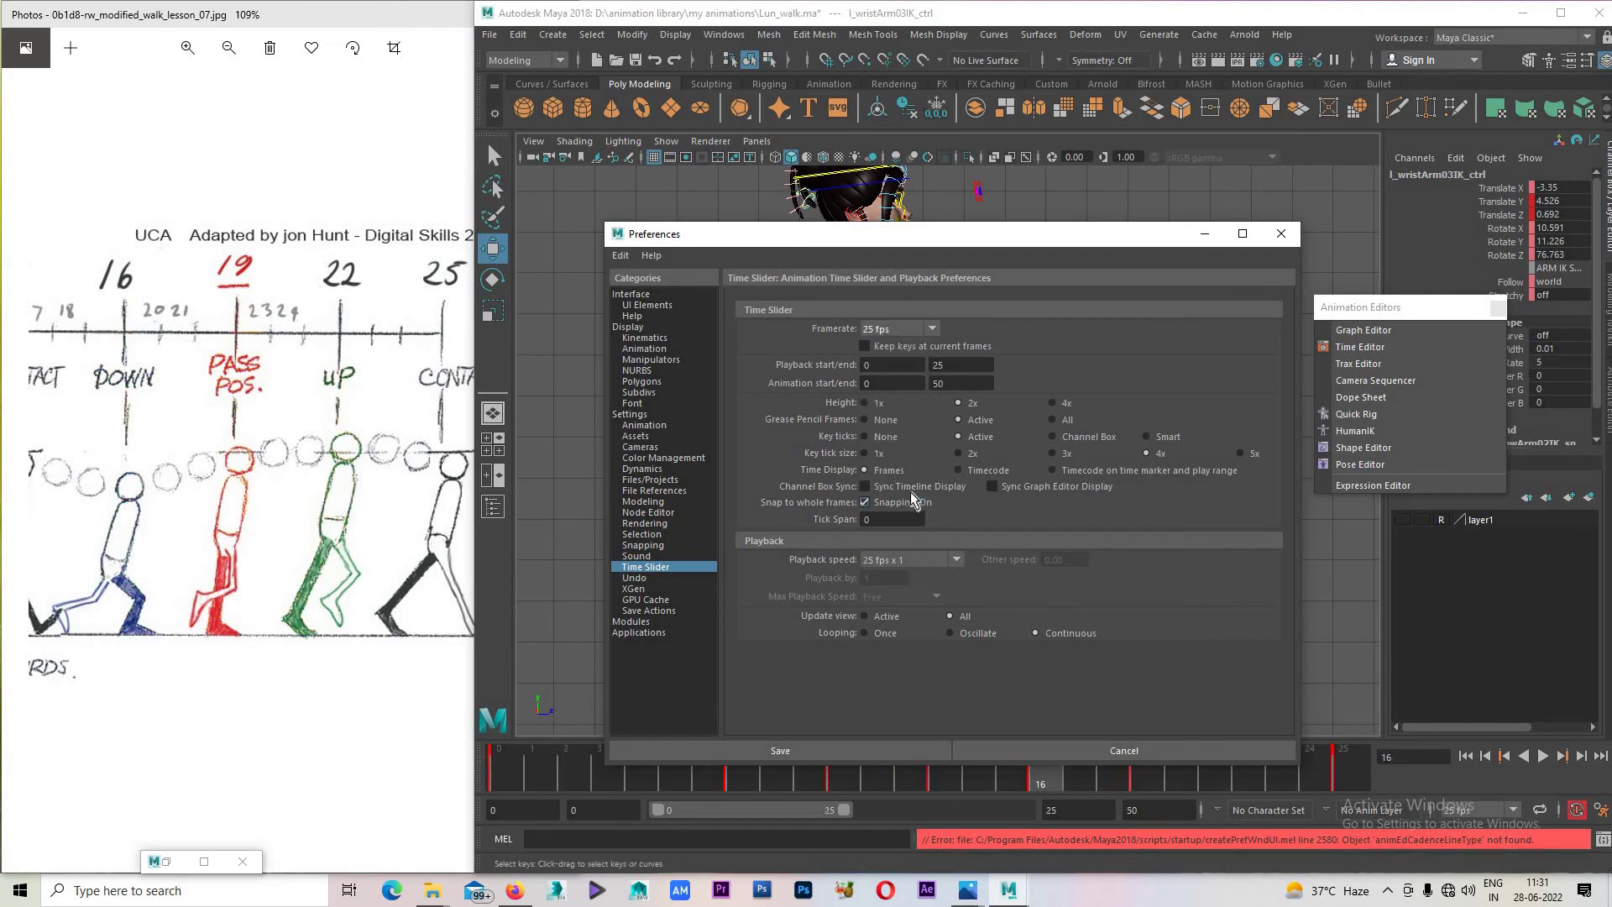
left_click(1169, 744)
Replay the walk cycle and switch the viewport to the perspective camera.
key("alt+v")
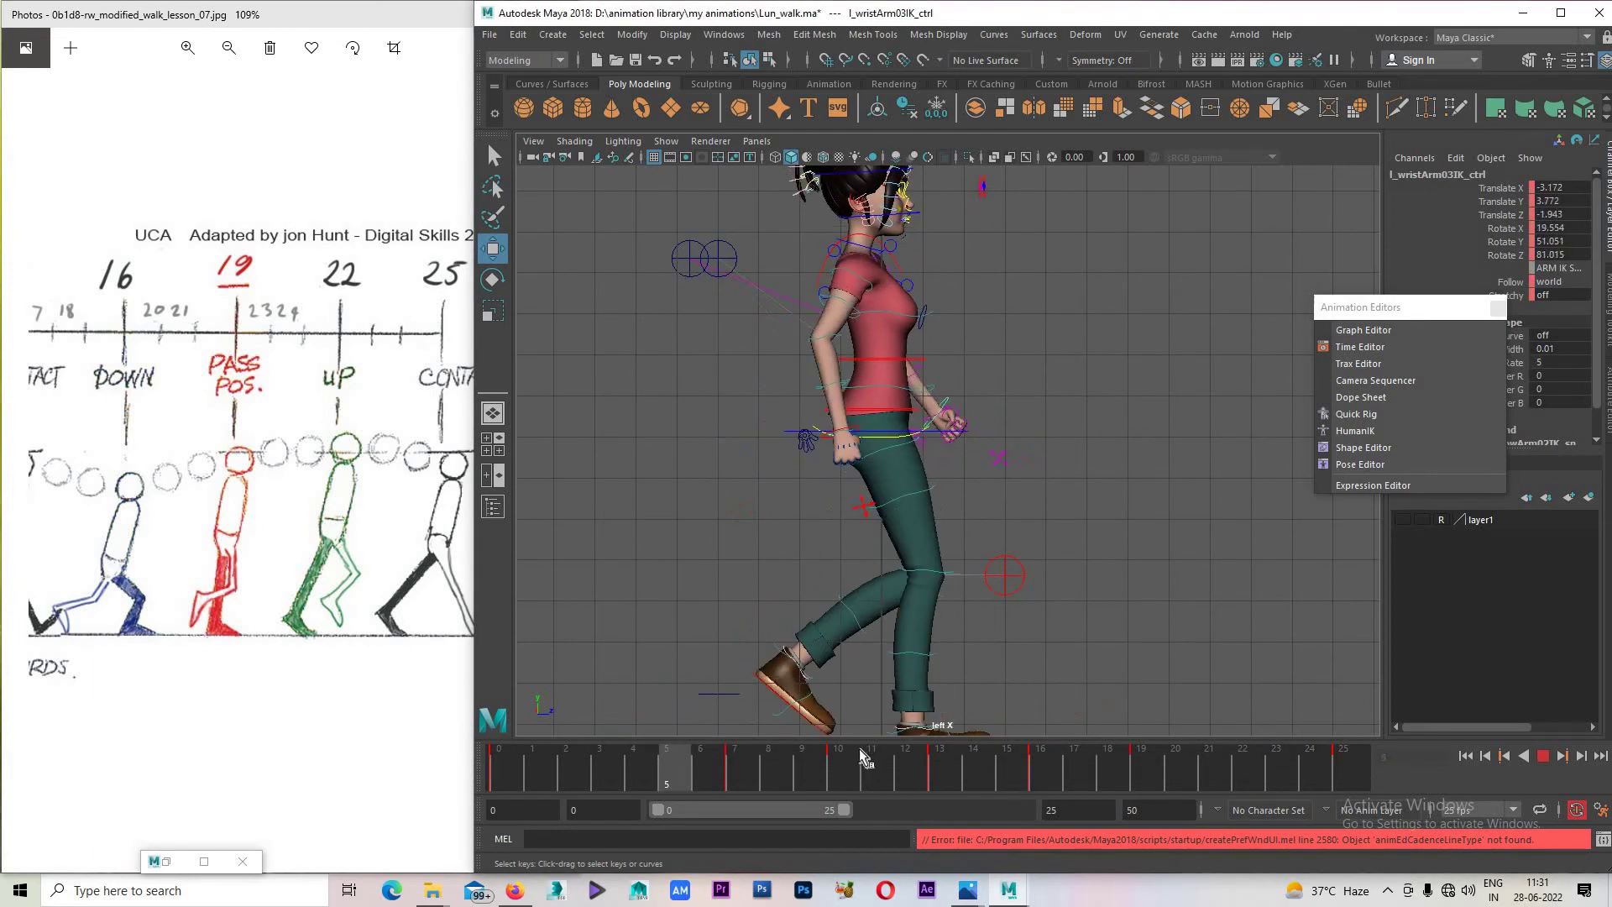
left_click(1543, 755)
left_click(1545, 756)
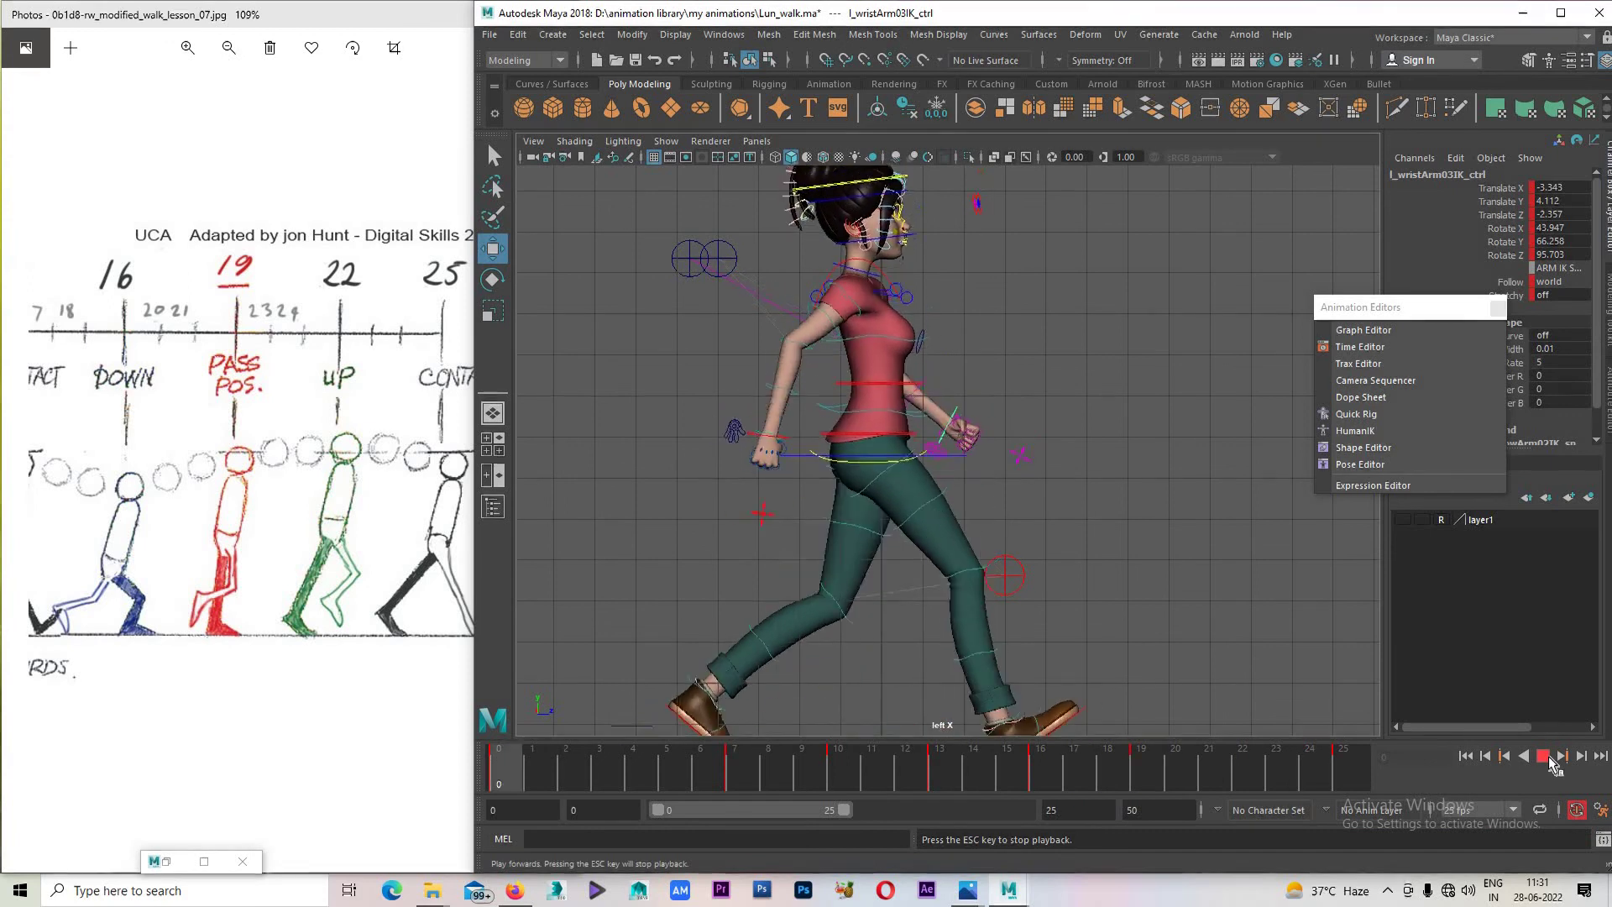
key("Escape")
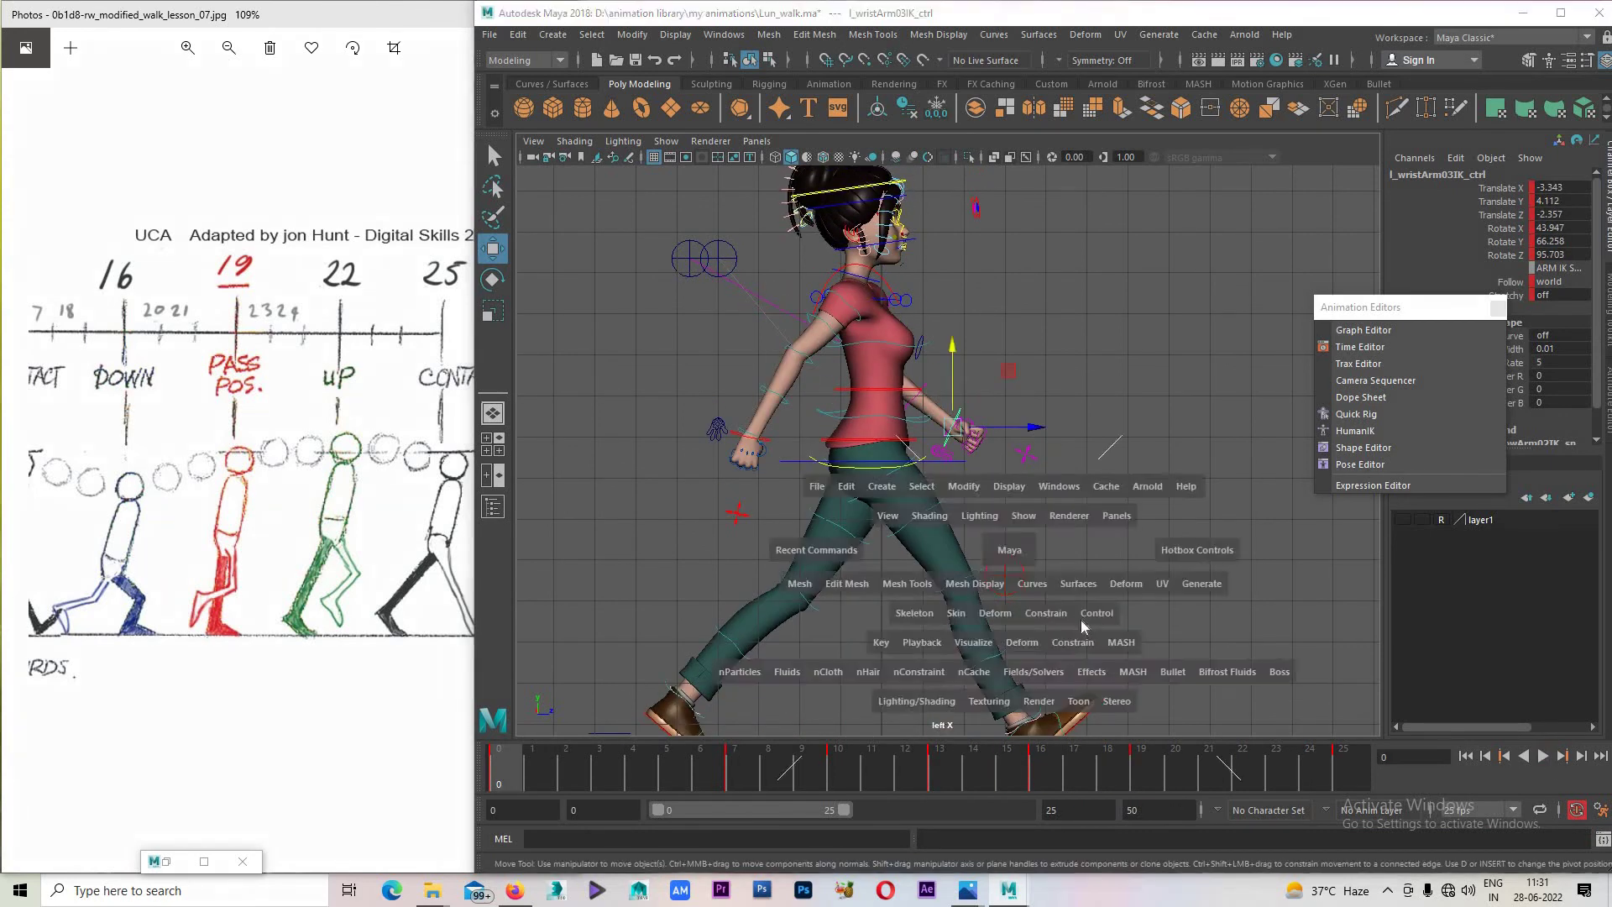
key("space")
left_click_drag(1010, 551, 1217, 587, "alt")
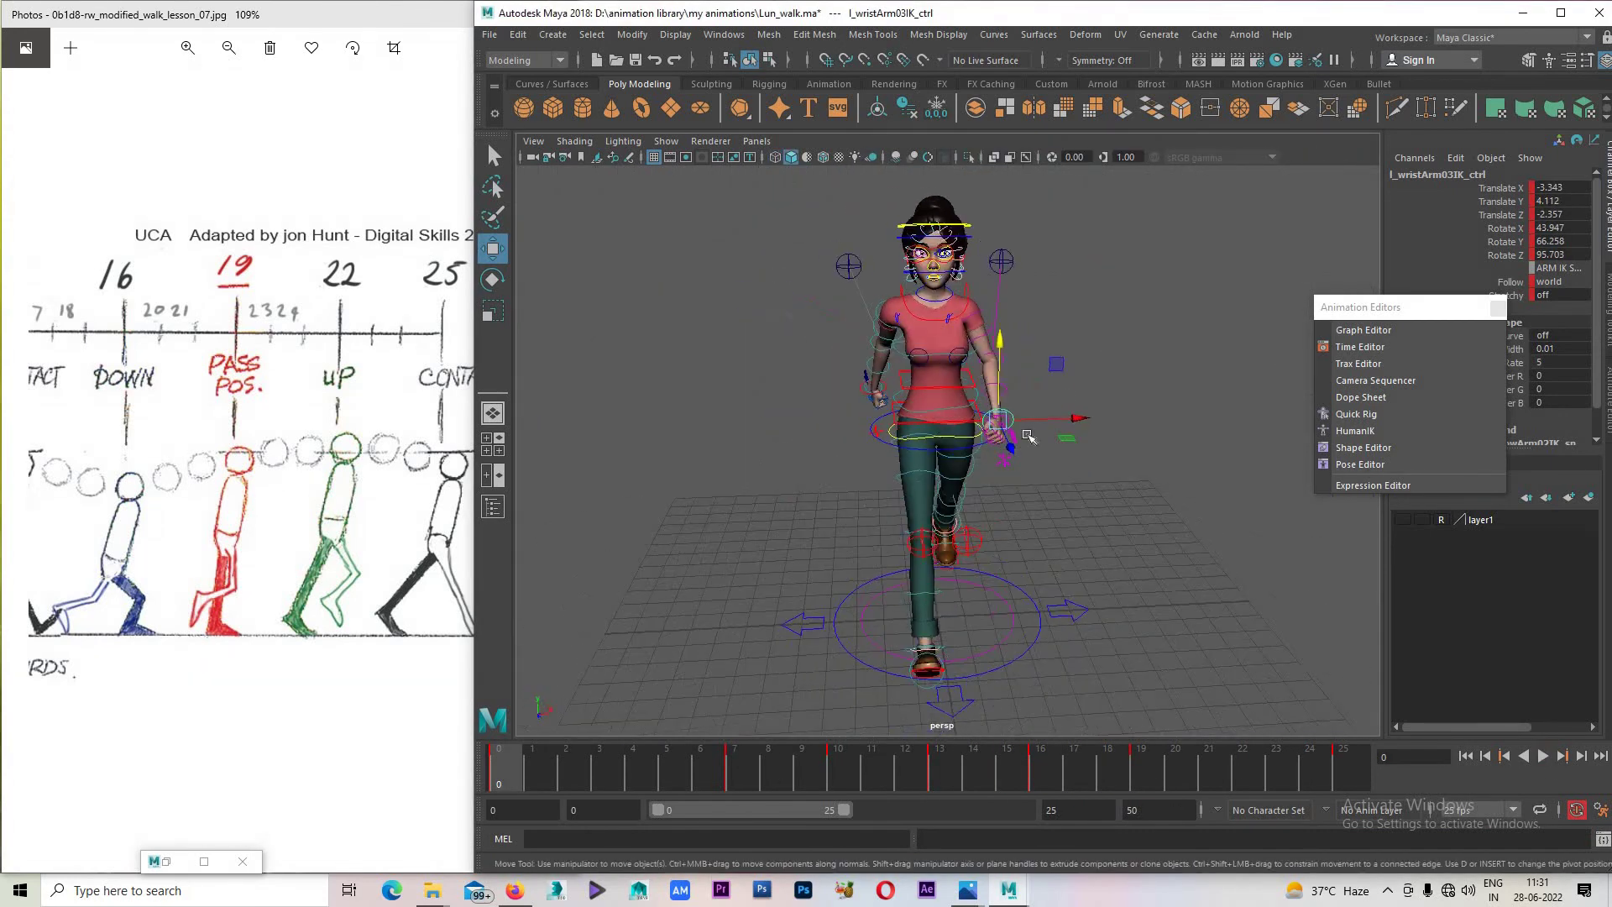
Set playback speed to 25 fps x 2, save, and play the walk at double speed.
left_click(1599, 809)
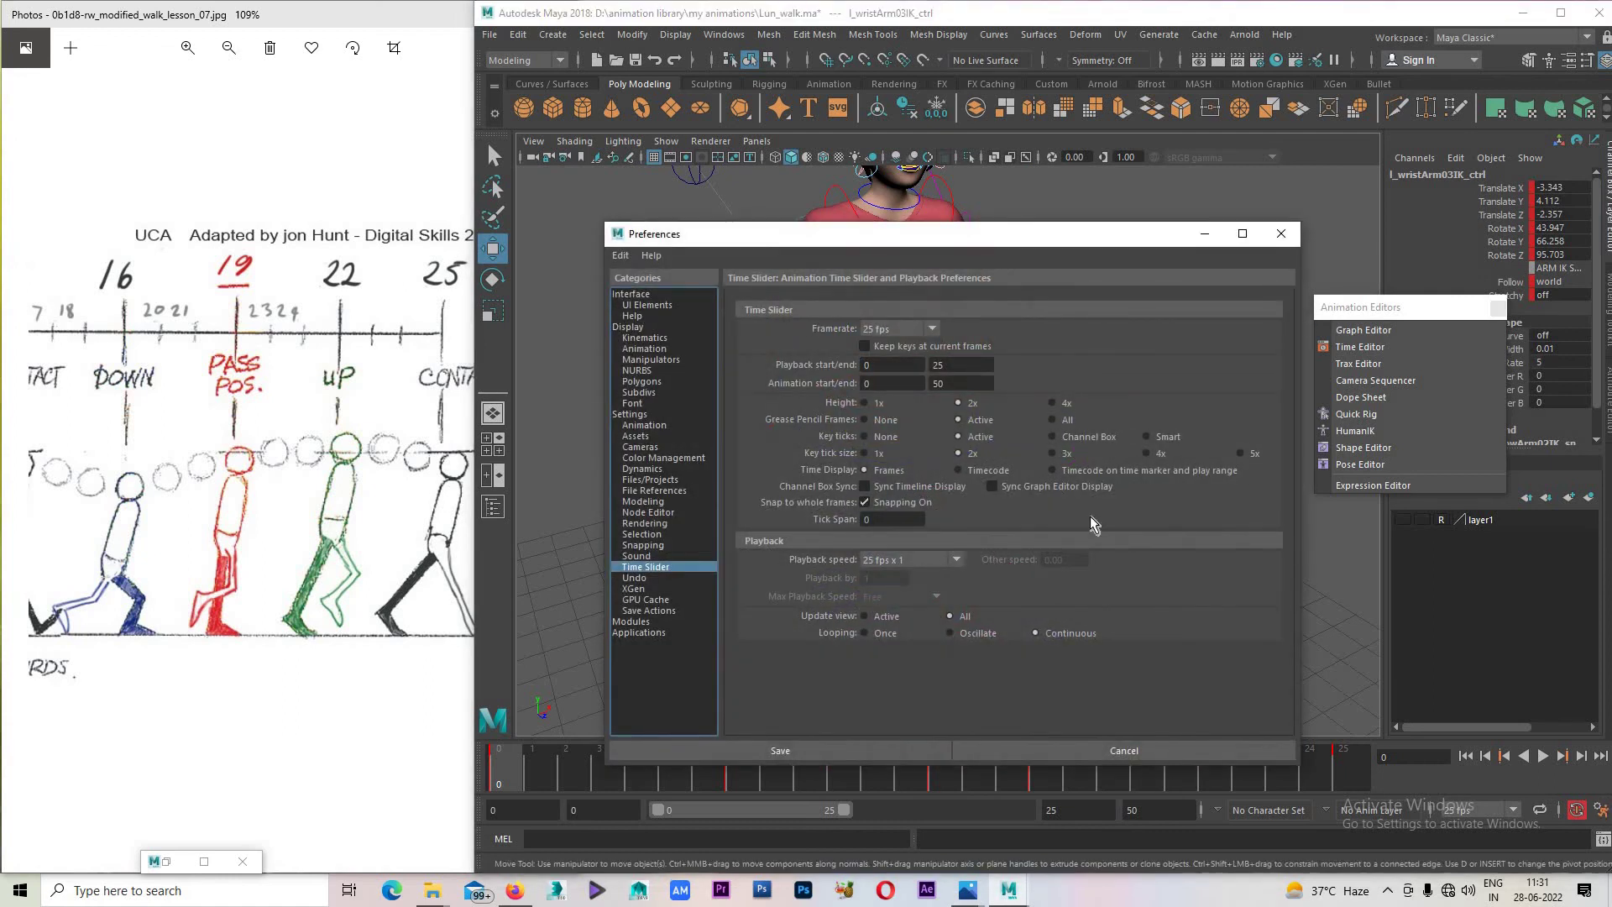
left_click(944, 559)
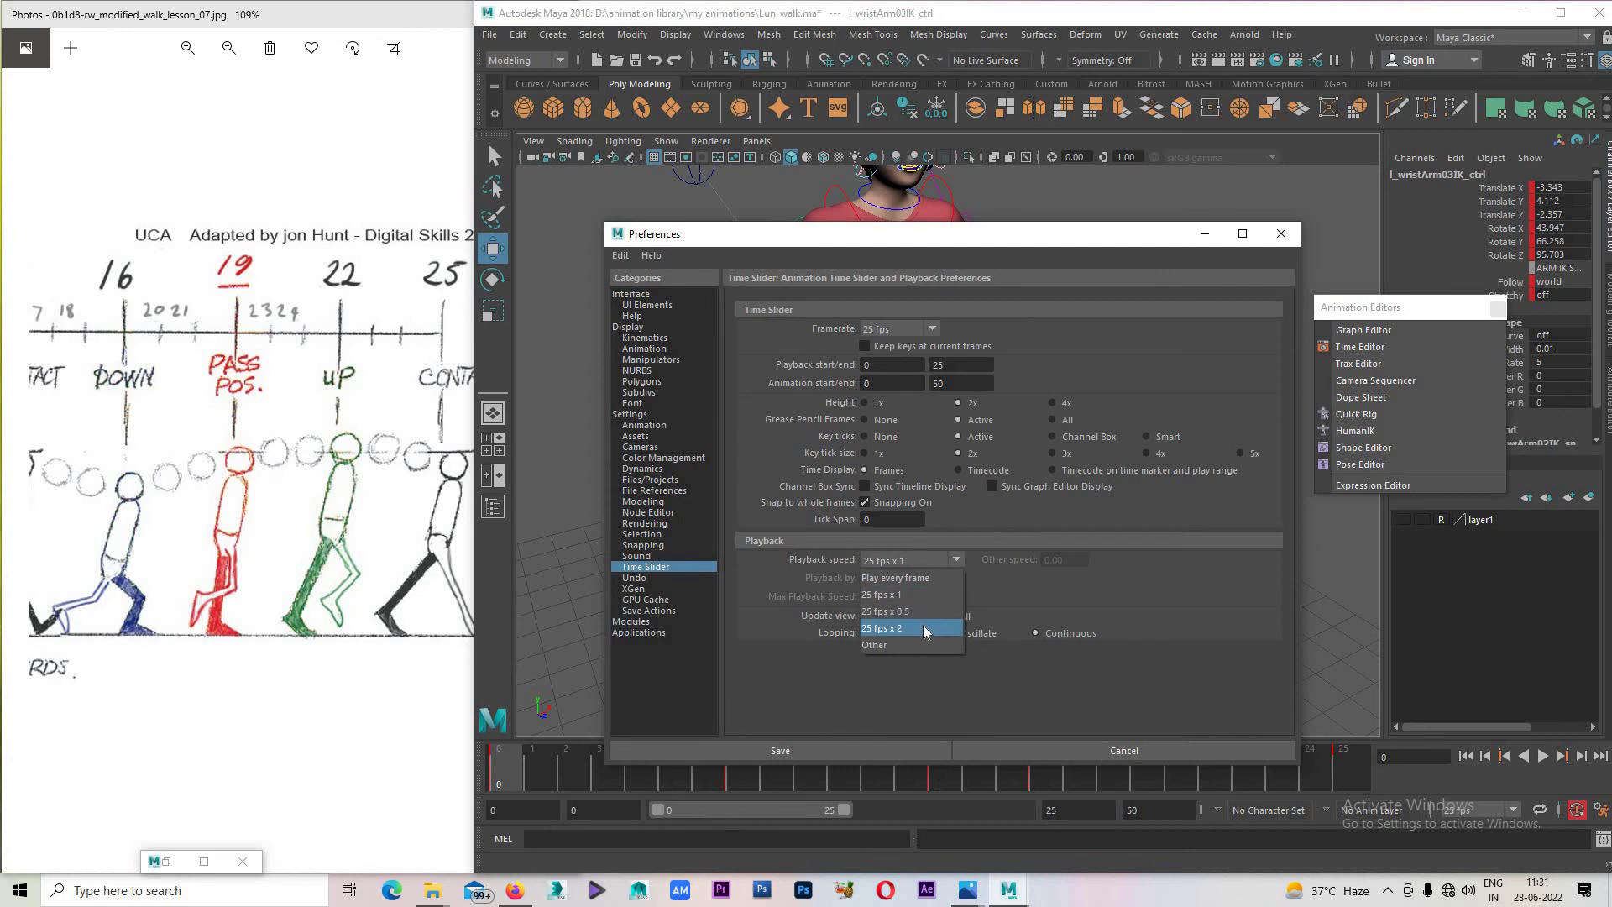
left_click(873, 739)
left_click(839, 752)
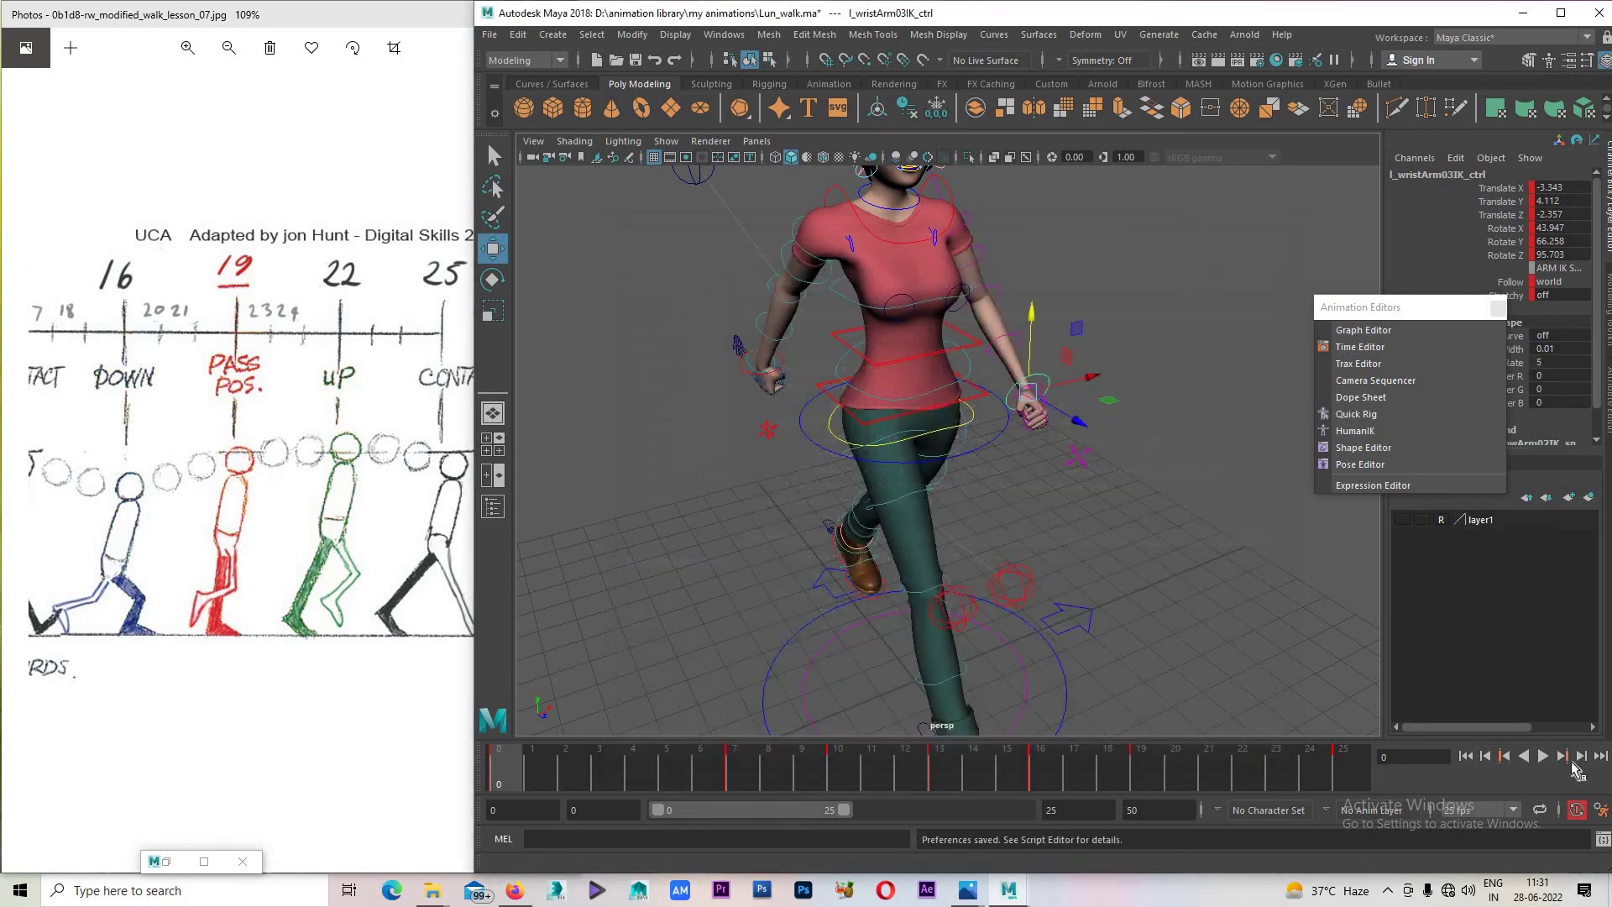
left_click(1543, 756)
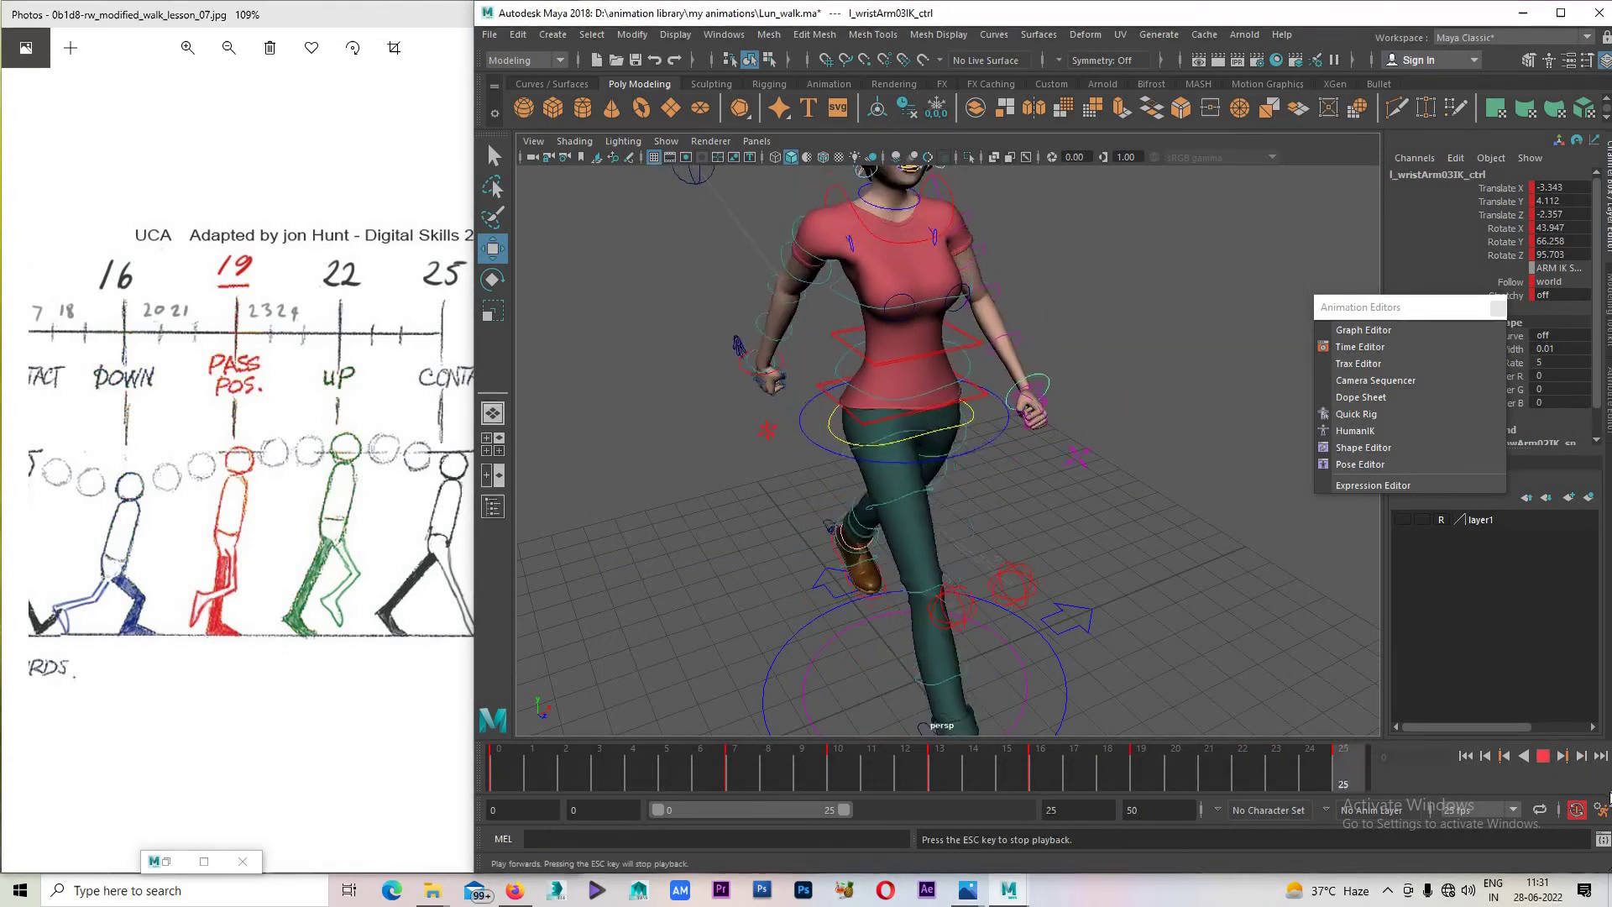
Change playback speed to 25 fps x 0.5, save, replay, and orbit to a side view.
left_click(1602, 808)
left_click(945, 560)
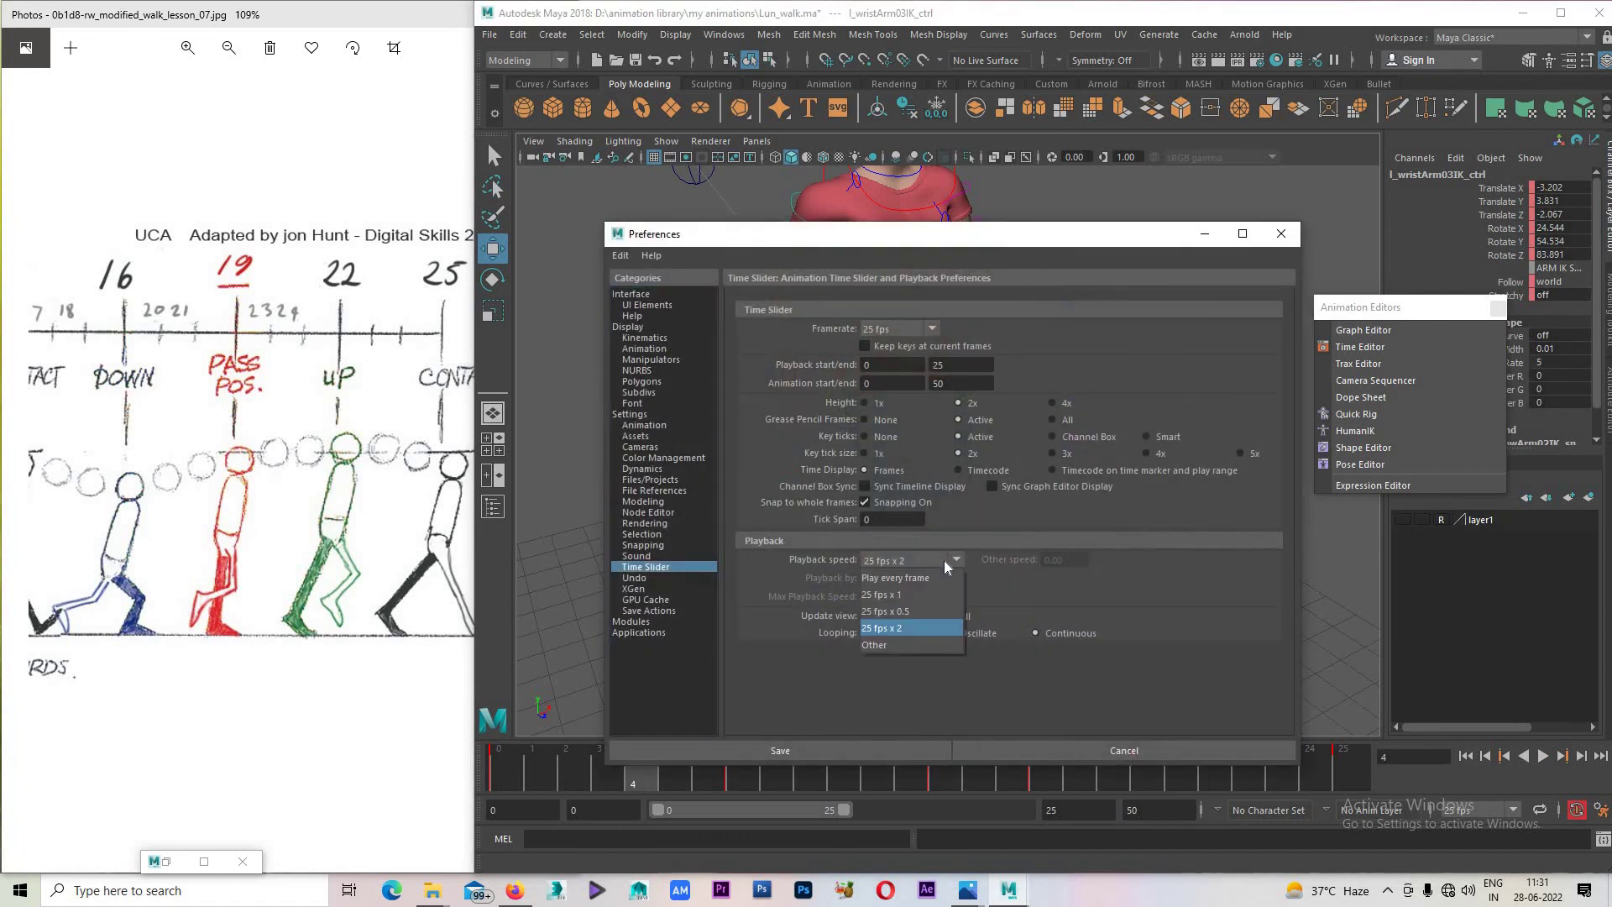
left_click(924, 611)
left_click(853, 756)
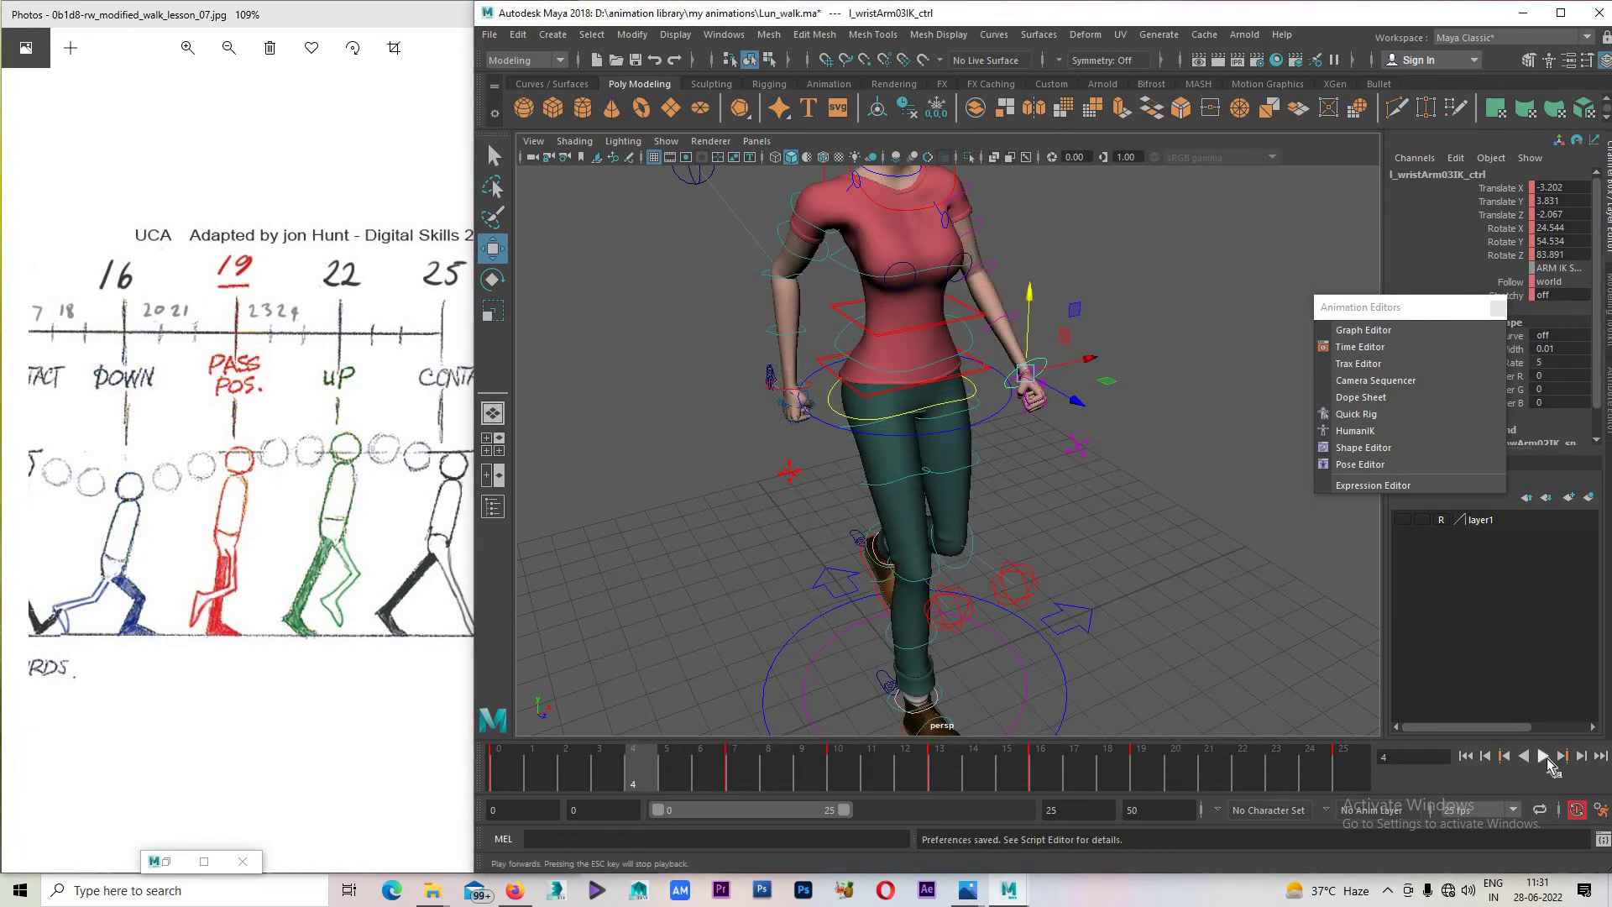
left_click(1547, 758)
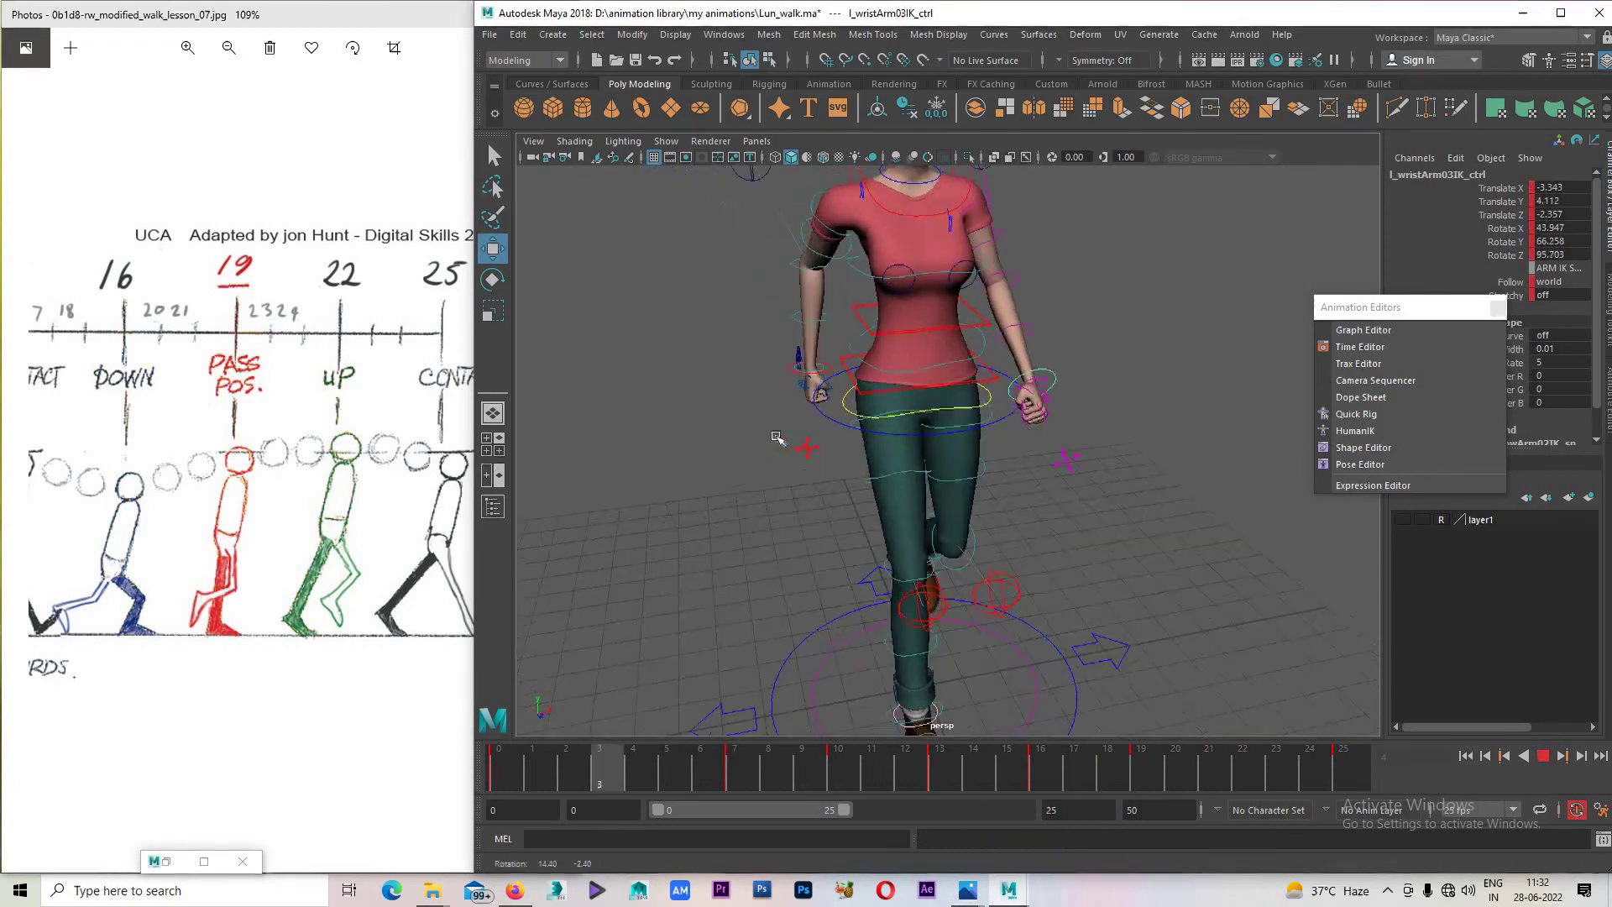
left_click_drag(856, 481, 655, 478, "alt")
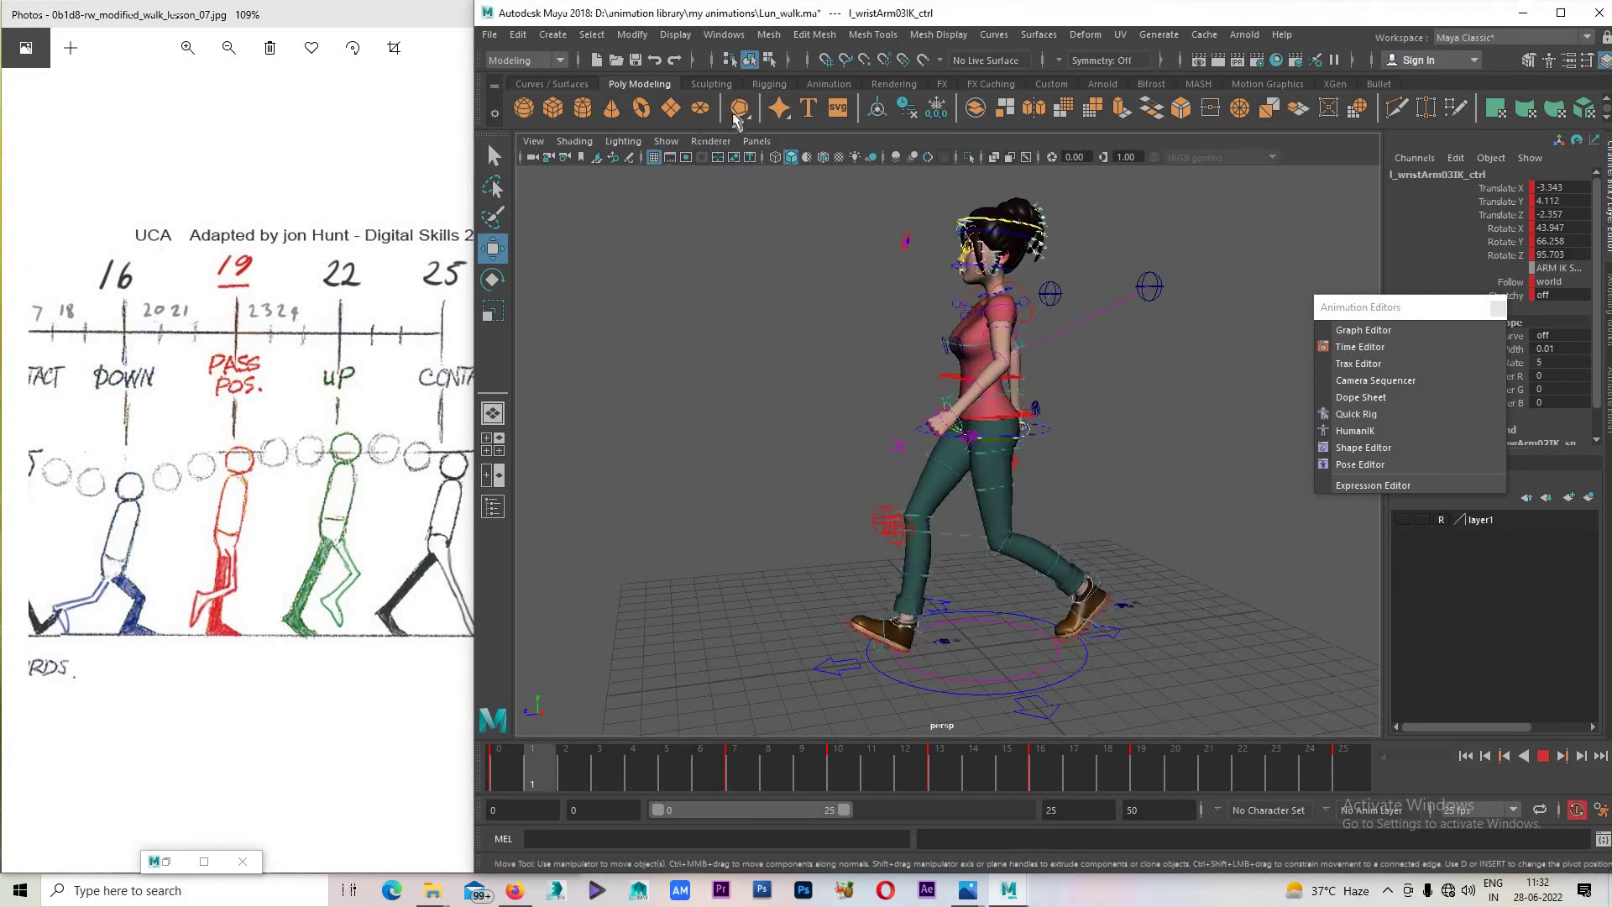
Hide the NURBS control curves and orbit around the walking character.
left_click(665, 141)
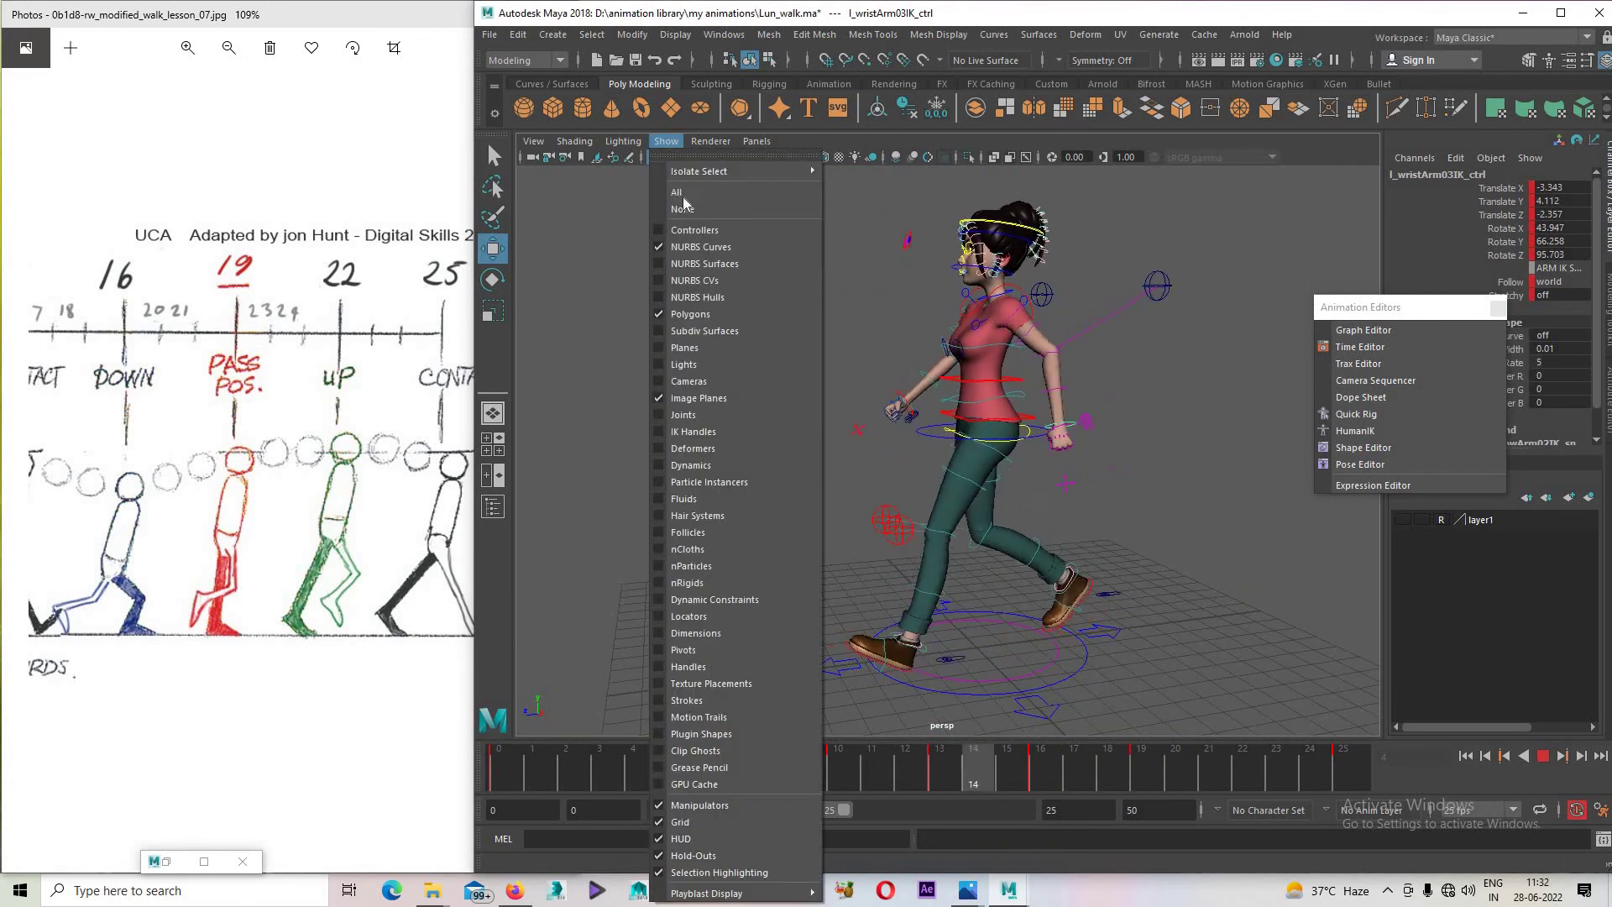
left_click(688, 242)
mouse_move(1146, 659)
left_mouse_down("alt")
mouse_move(1229, 630)
mouse_move(1023, 623)
left_mouse_up("alt")
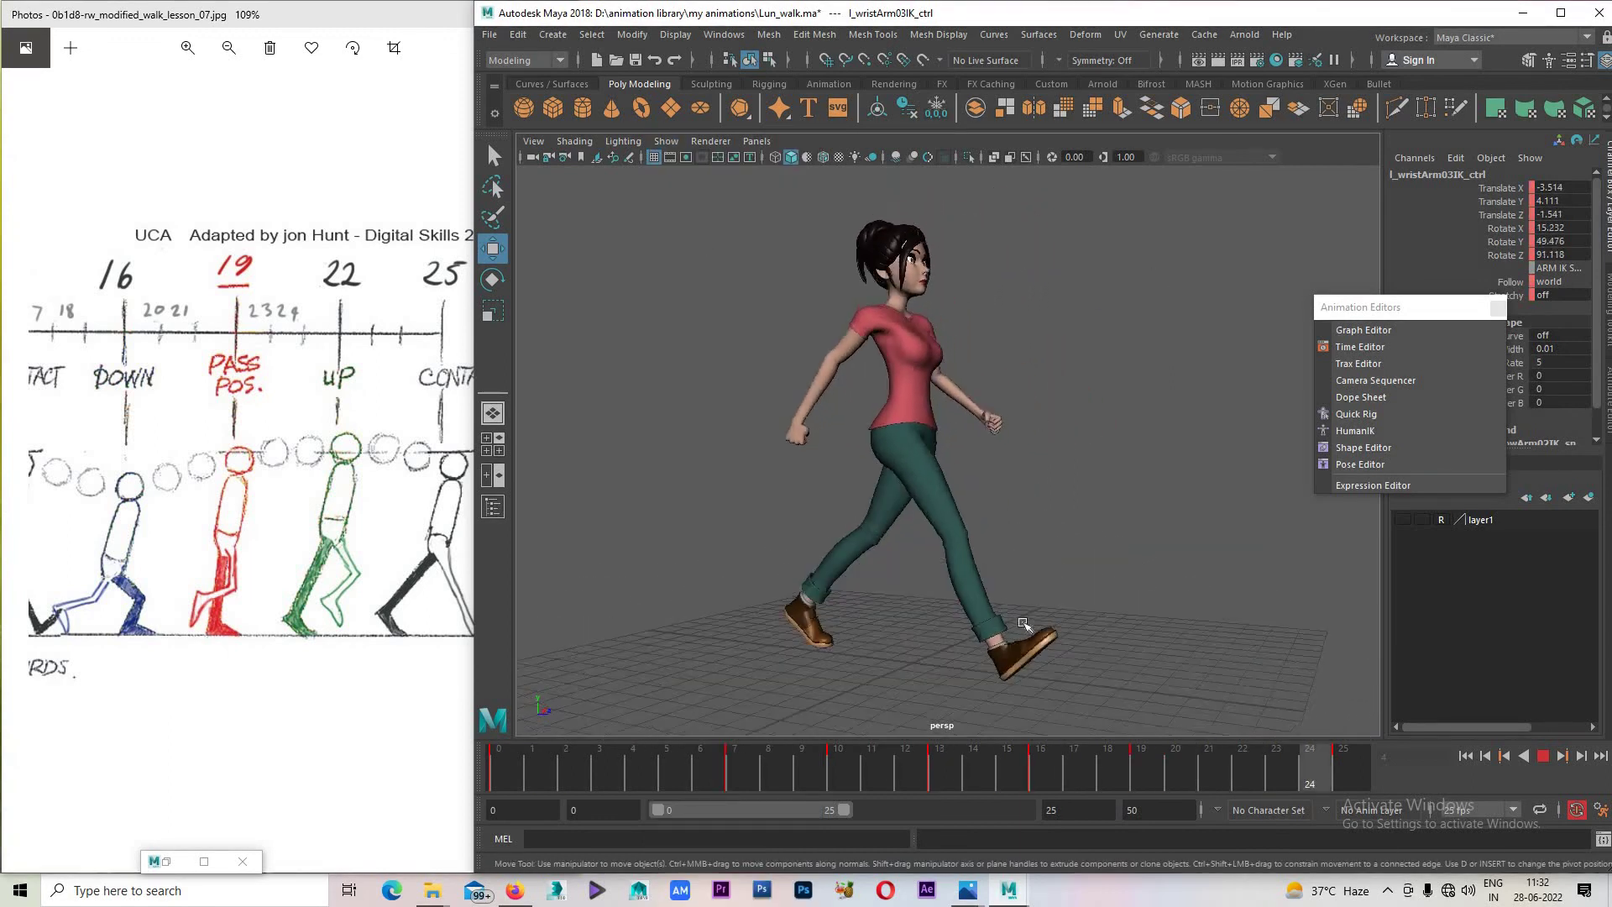
right_click_drag(1024, 623, 1050, 625, "alt")
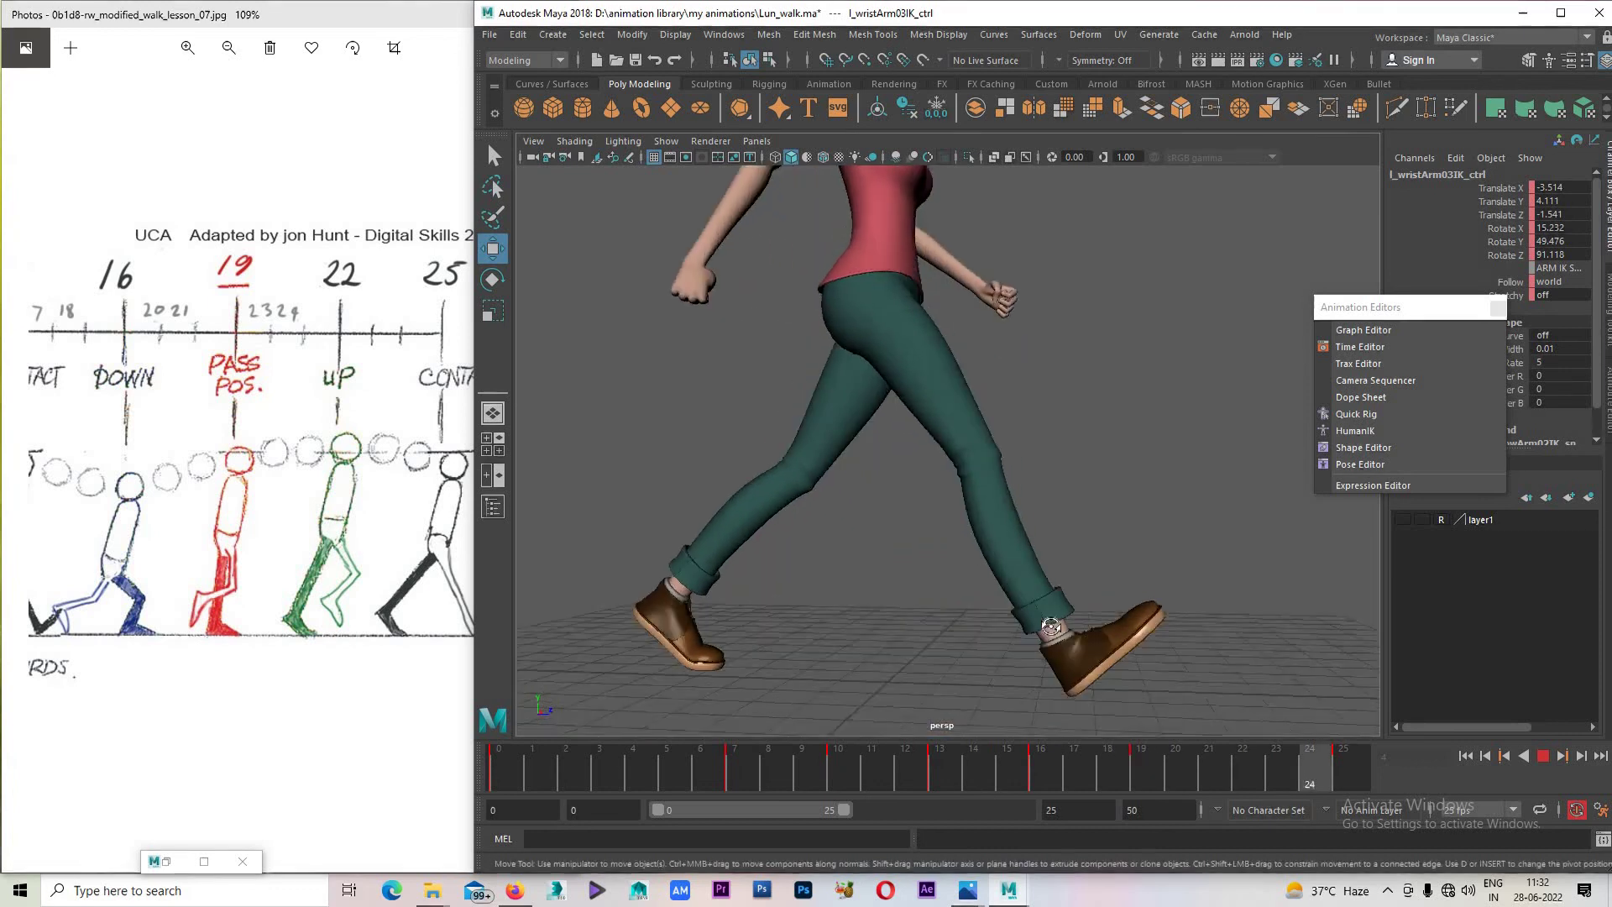
left_click_drag(1050, 626, 1001, 584, "alt")
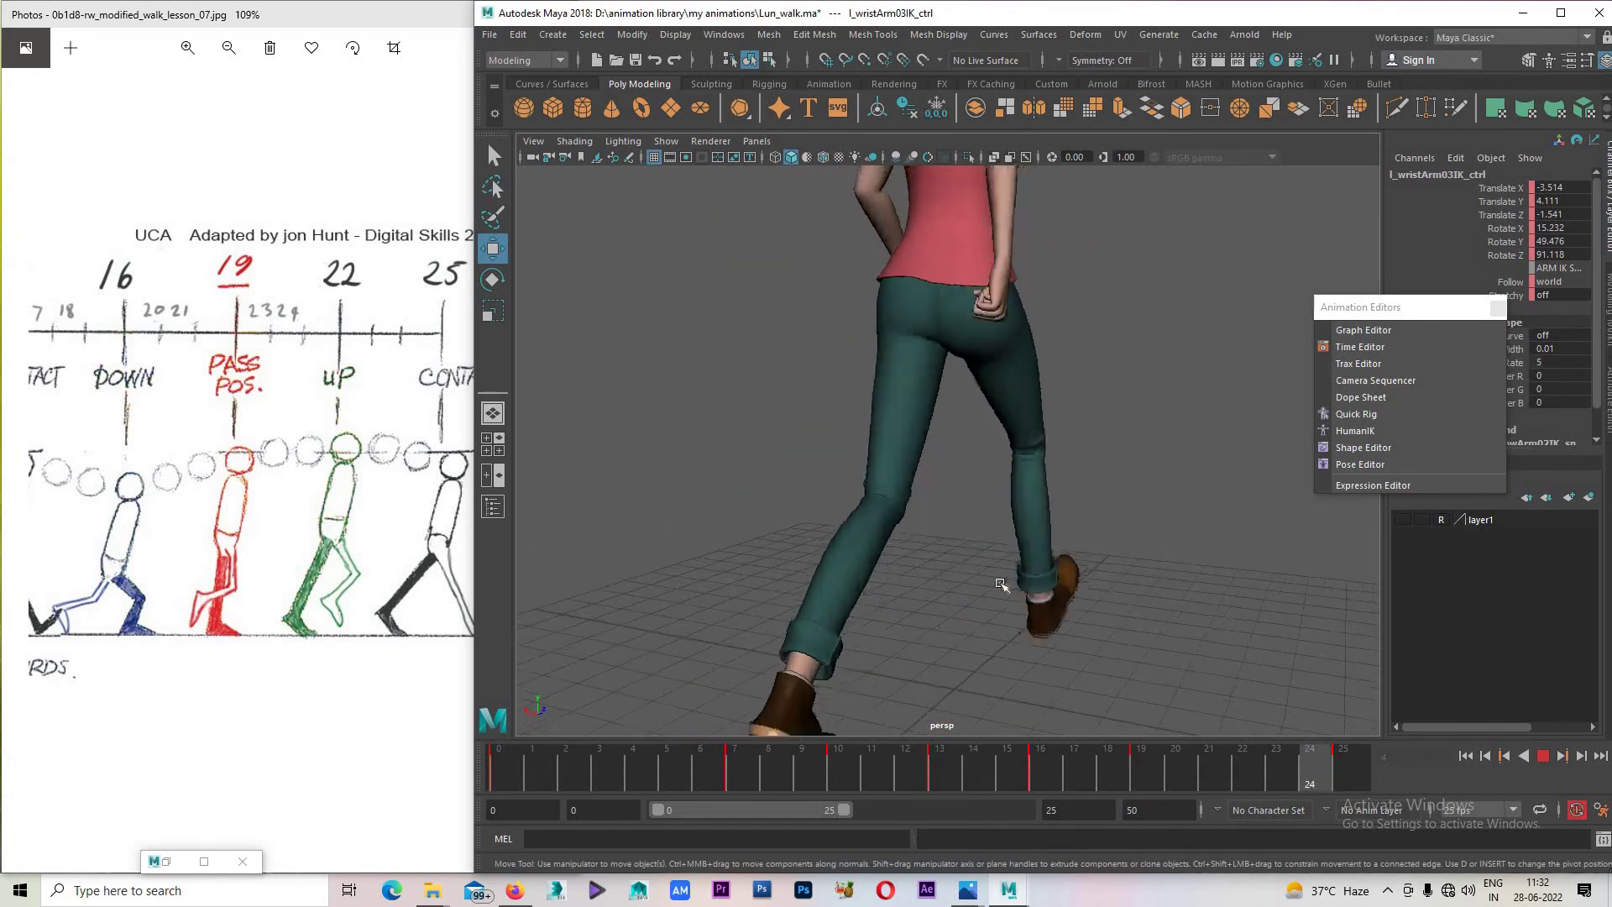
mouse_move(871, 562)
left_mouse_down("alt")
mouse_move(954, 479)
mouse_move(986, 588)
left_mouse_up("alt")
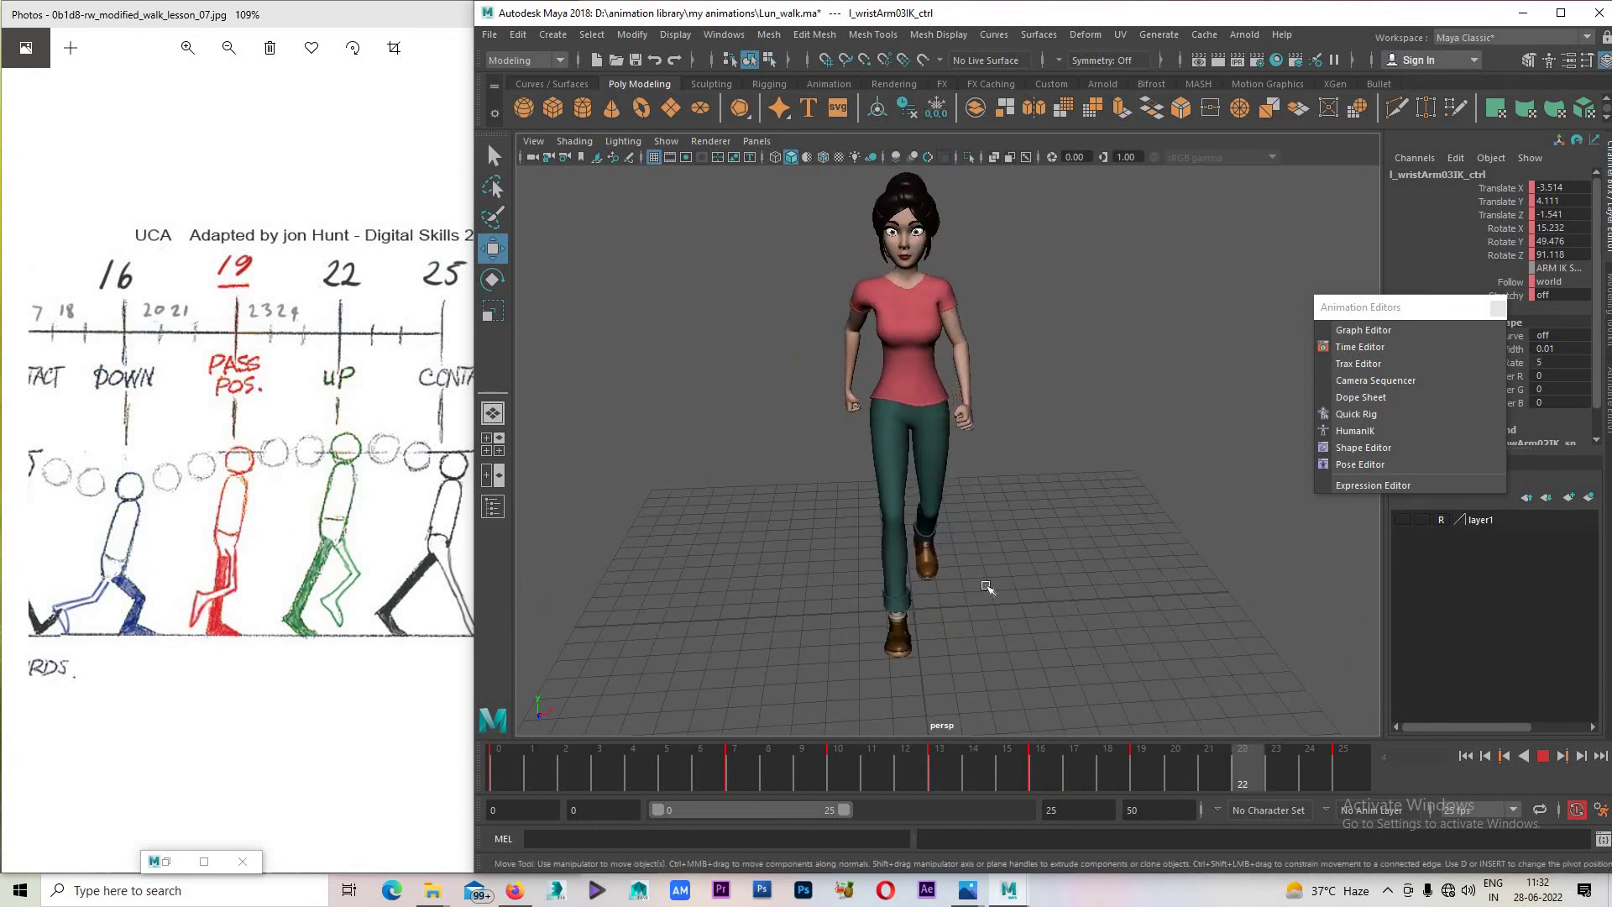
left_click_drag(828, 583, 898, 484, "alt")
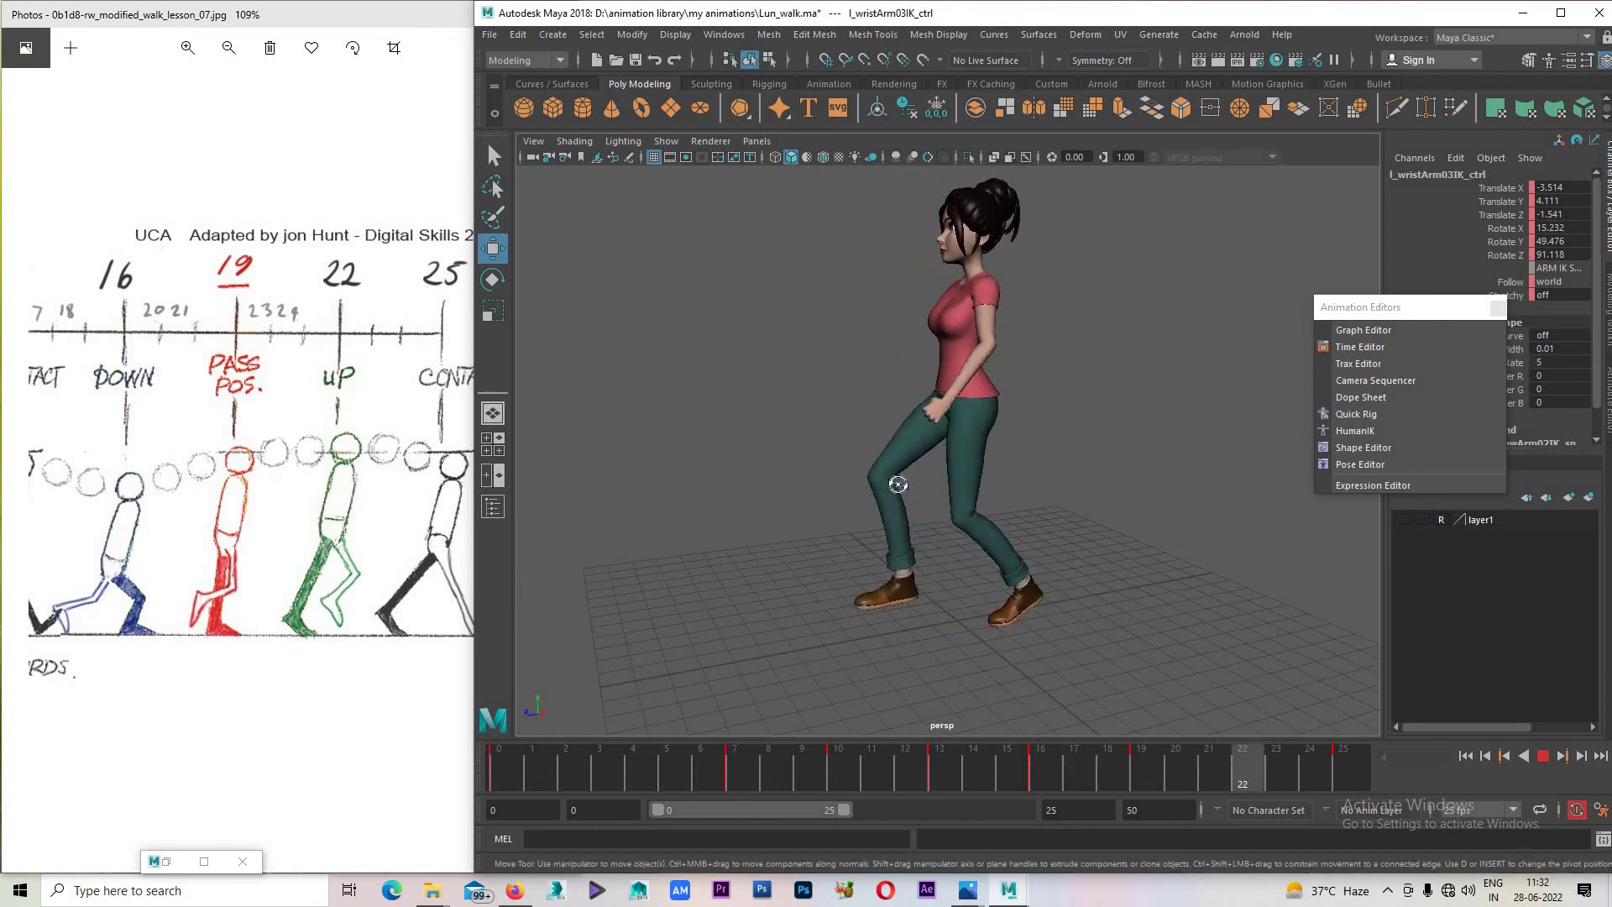
mouse_move(1116, 486)
left_mouse_down("alt")
mouse_move(1169, 492)
mouse_move(1010, 528)
mouse_move(923, 495)
left_mouse_up("alt")
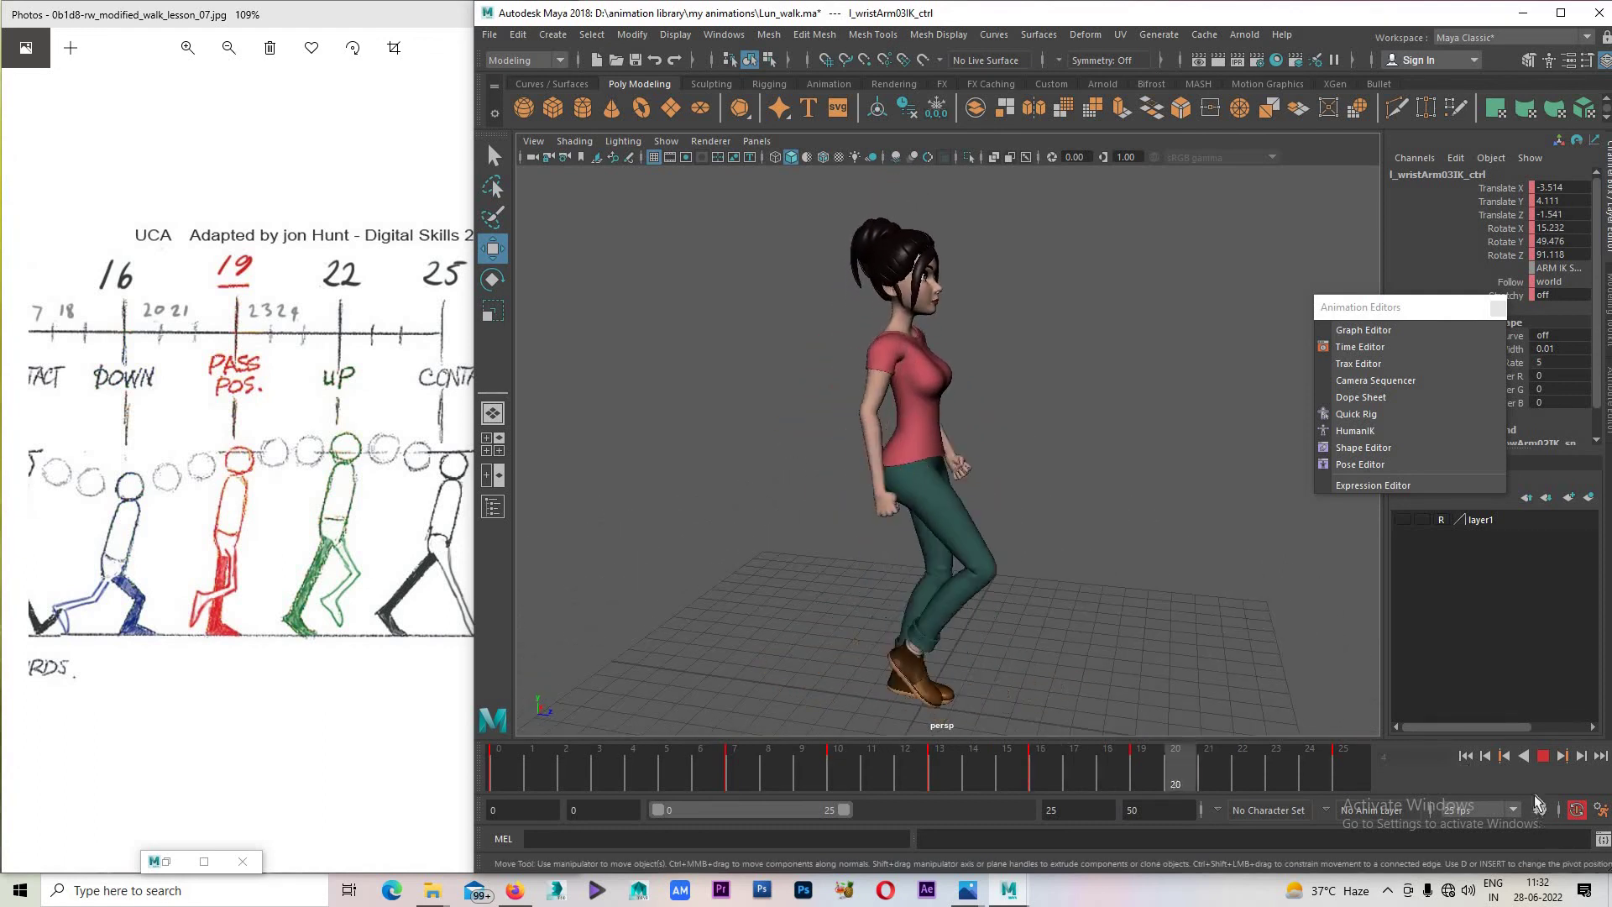
Stop at frame 0 and set playback speed to 25 fps x 1 in preferences.
left_click(831, 776)
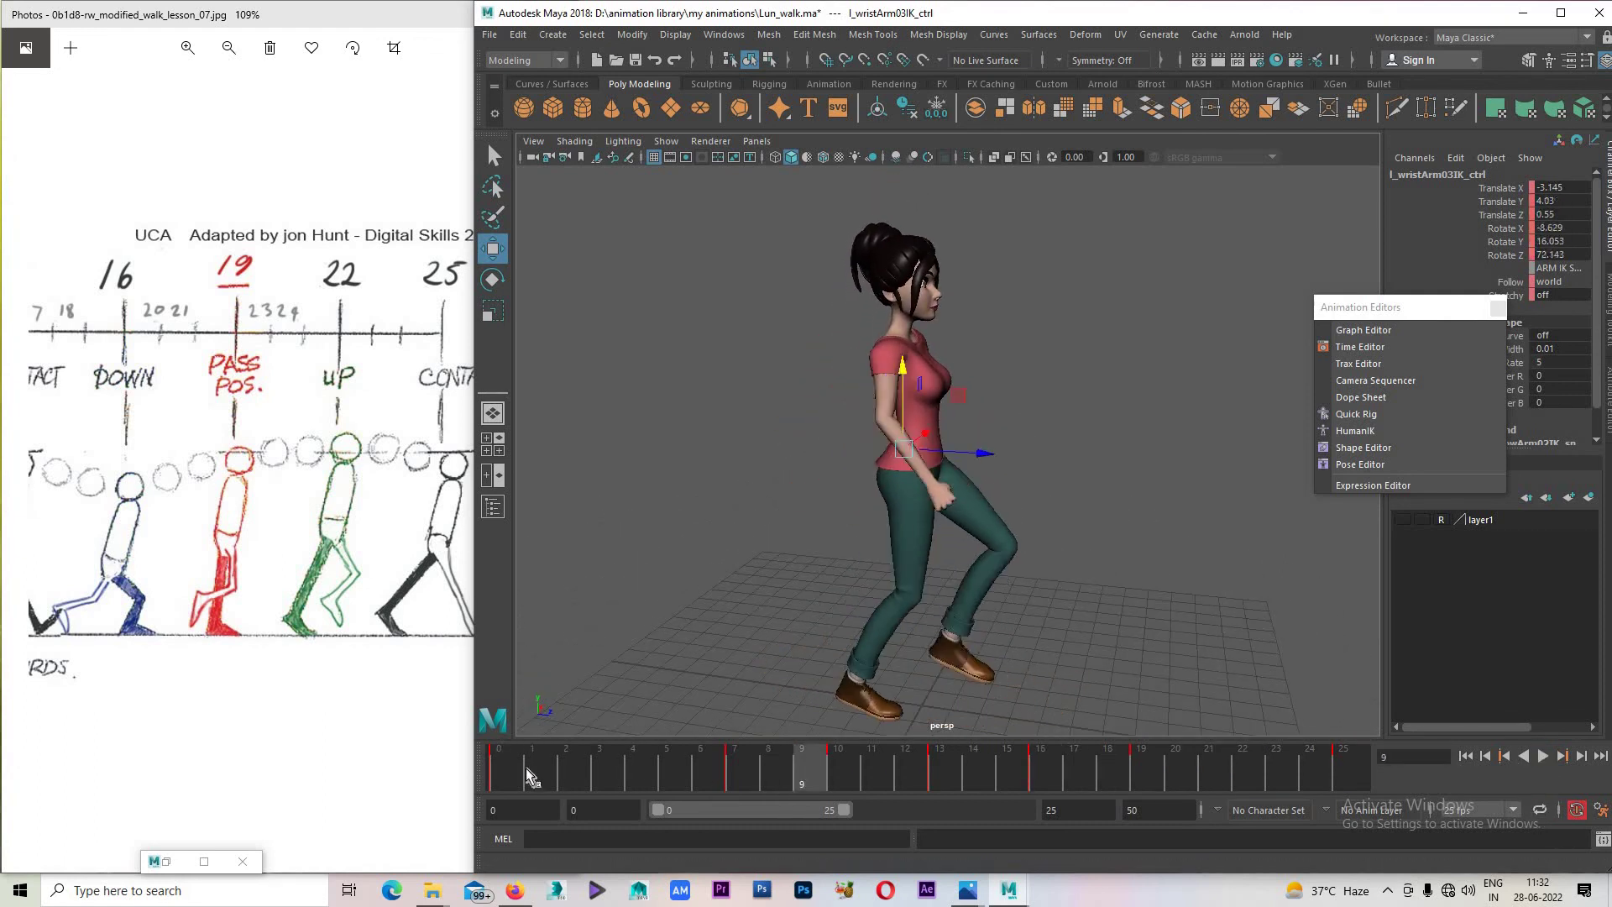
left_click_drag(529, 776, 380, 772)
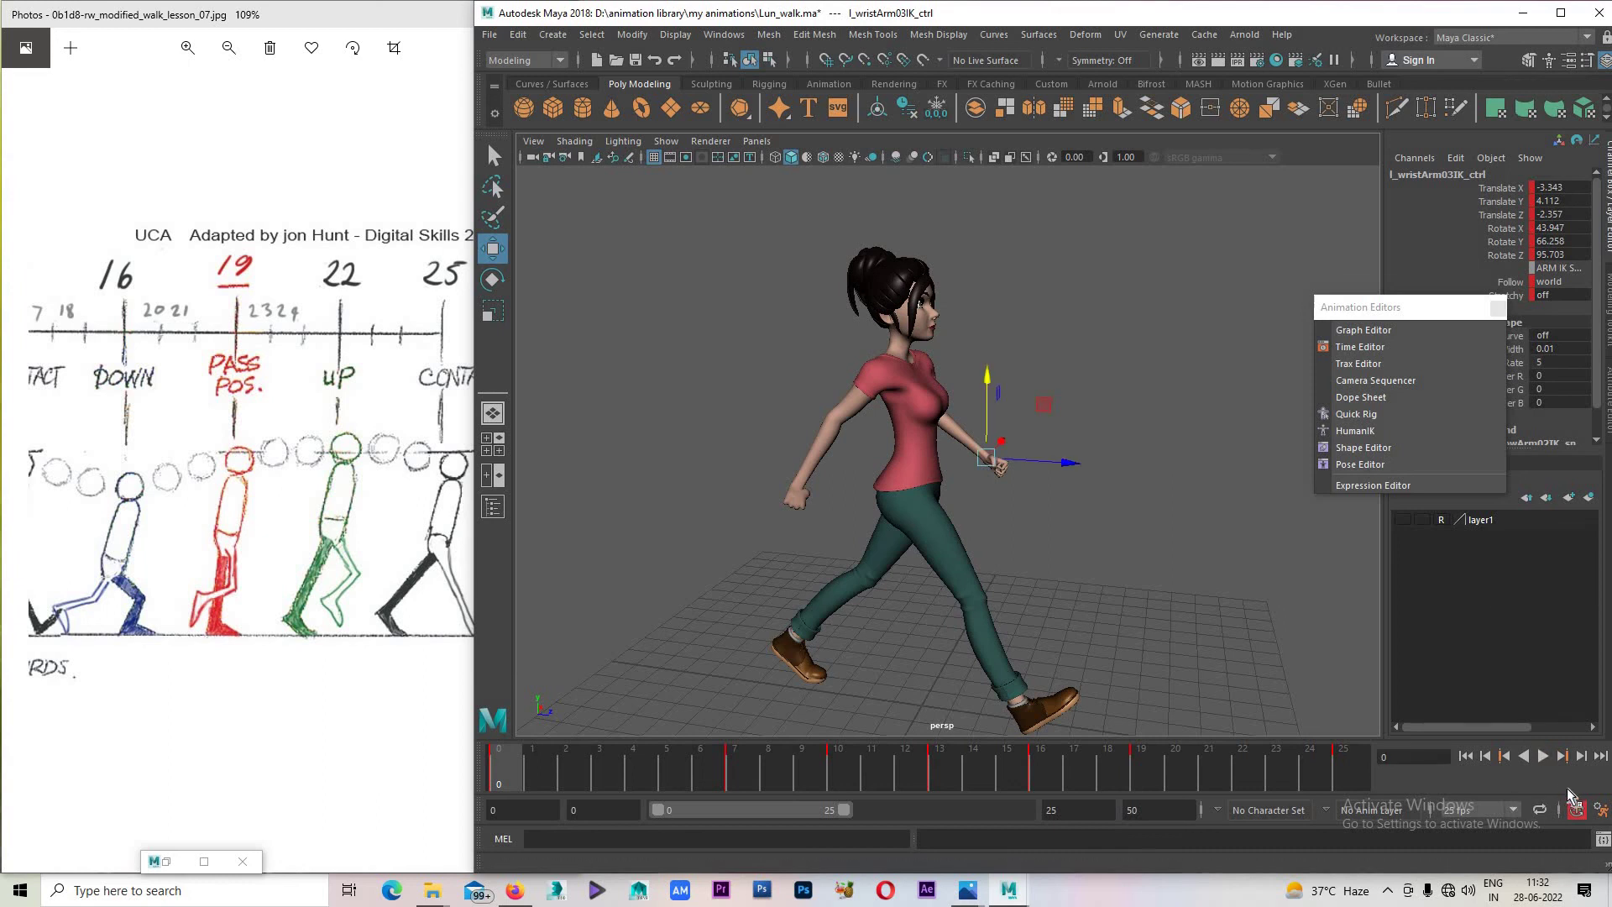
middle_click_drag(999, 587, 1003, 529, "alt")
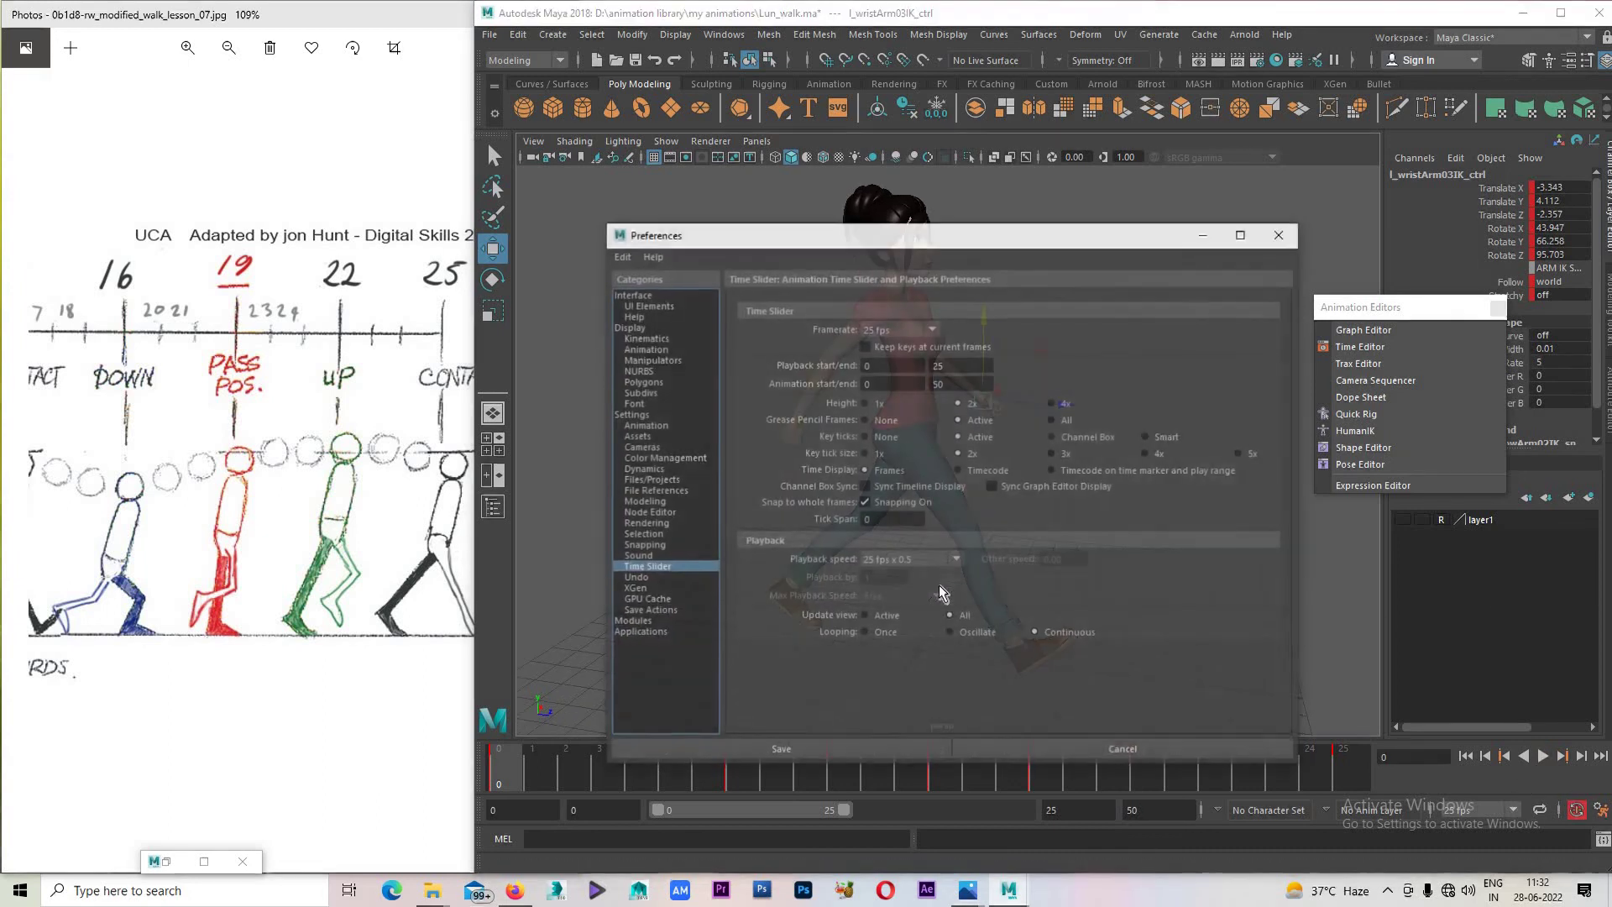
left_click(920, 561)
left_click(904, 589)
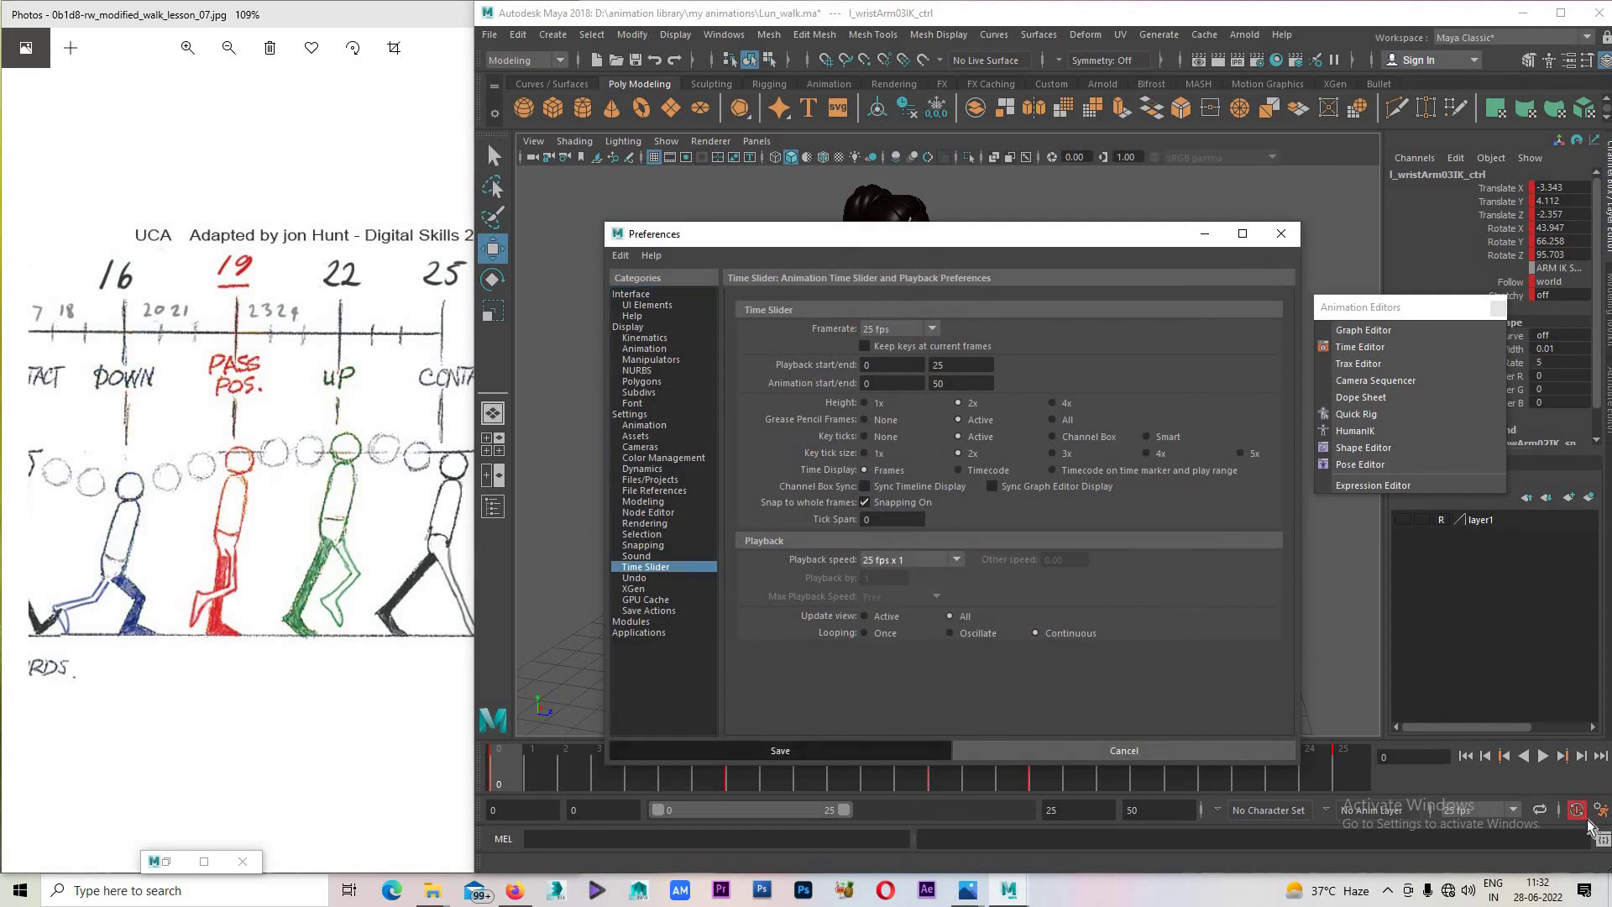
left_click(849, 749)
Play the walk and orbit between side and front three-quarter views.
key("alt+v")
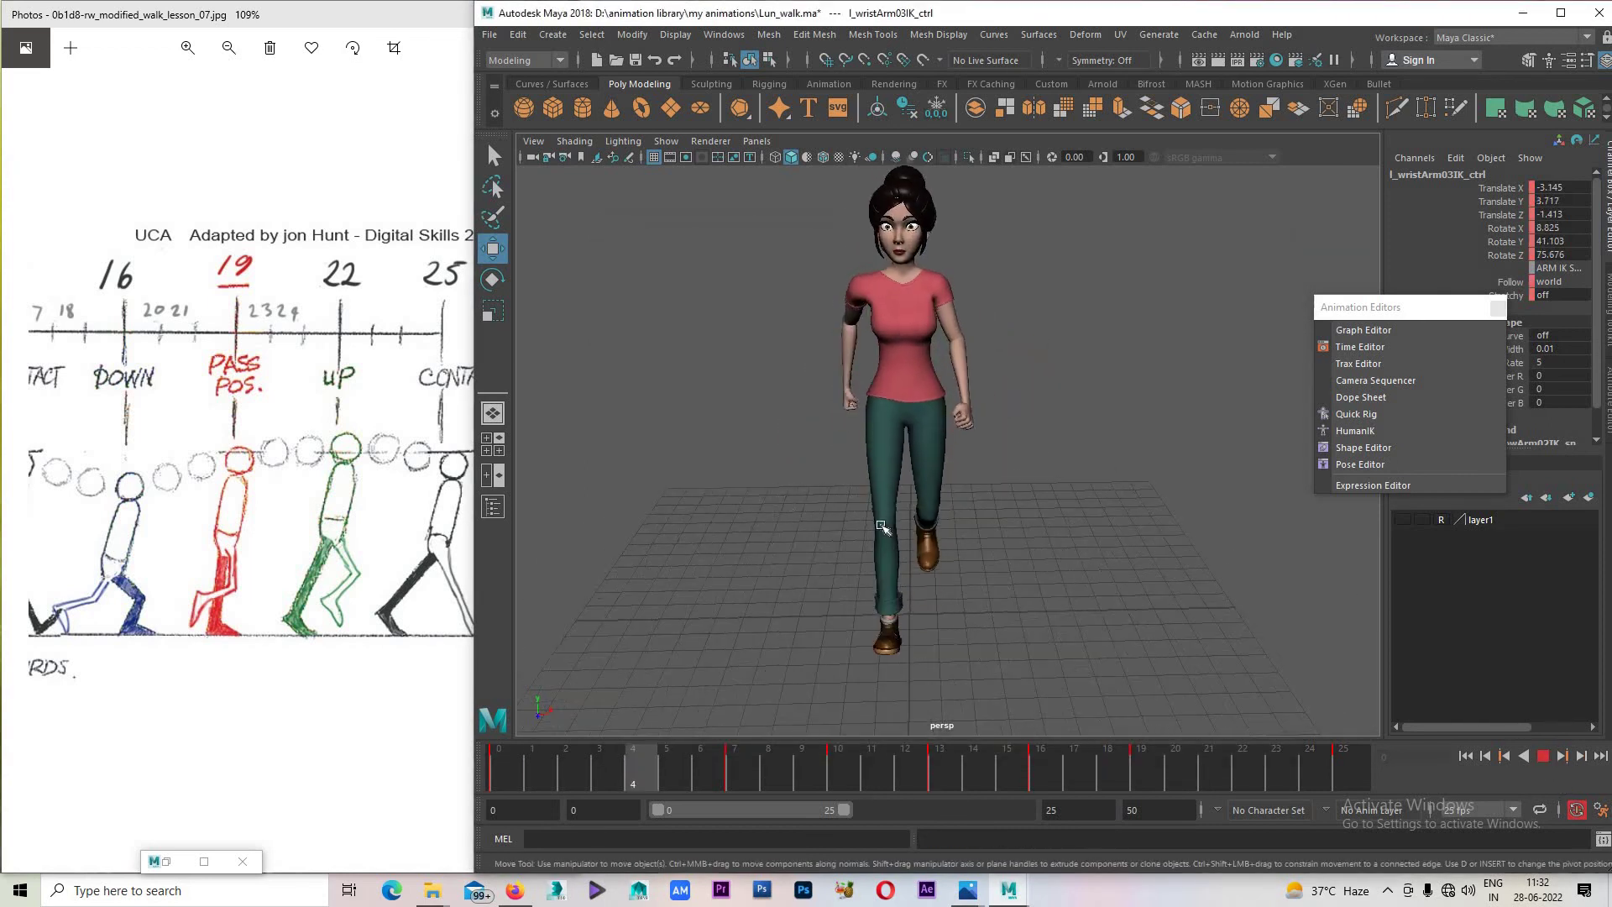
mouse_move(783, 502)
left_mouse_down("alt")
mouse_move(1046, 452)
mouse_move(1245, 541)
mouse_move(1077, 558)
left_mouse_up("alt")
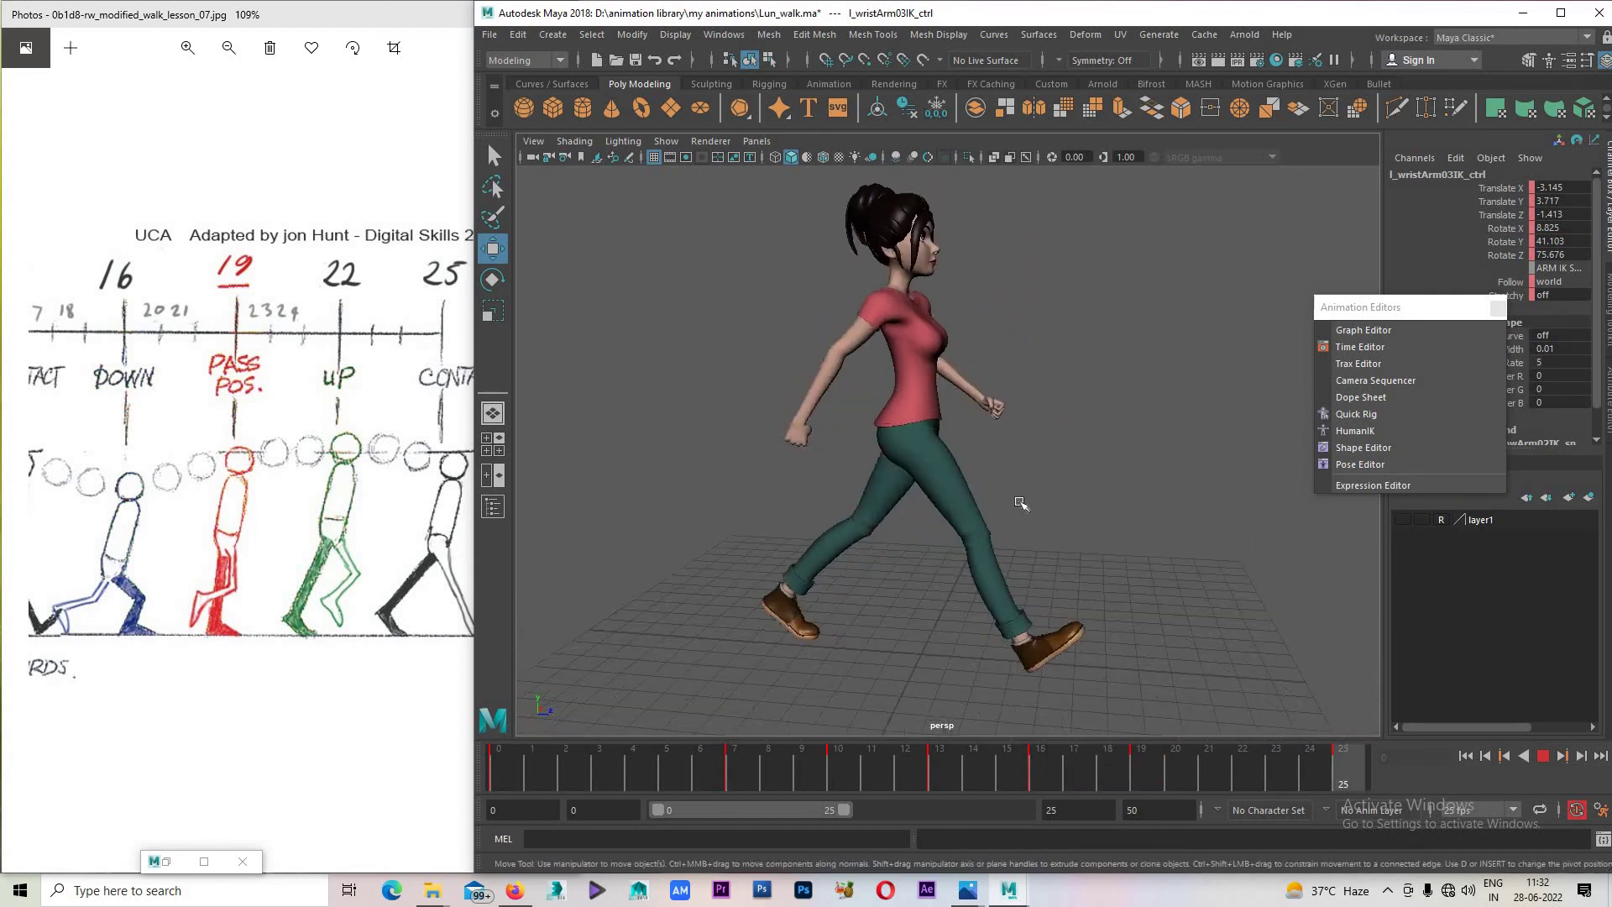
mouse_move(1077, 558)
left_mouse_down("alt")
mouse_move(909, 499)
mouse_move(839, 504)
left_mouse_up("alt")
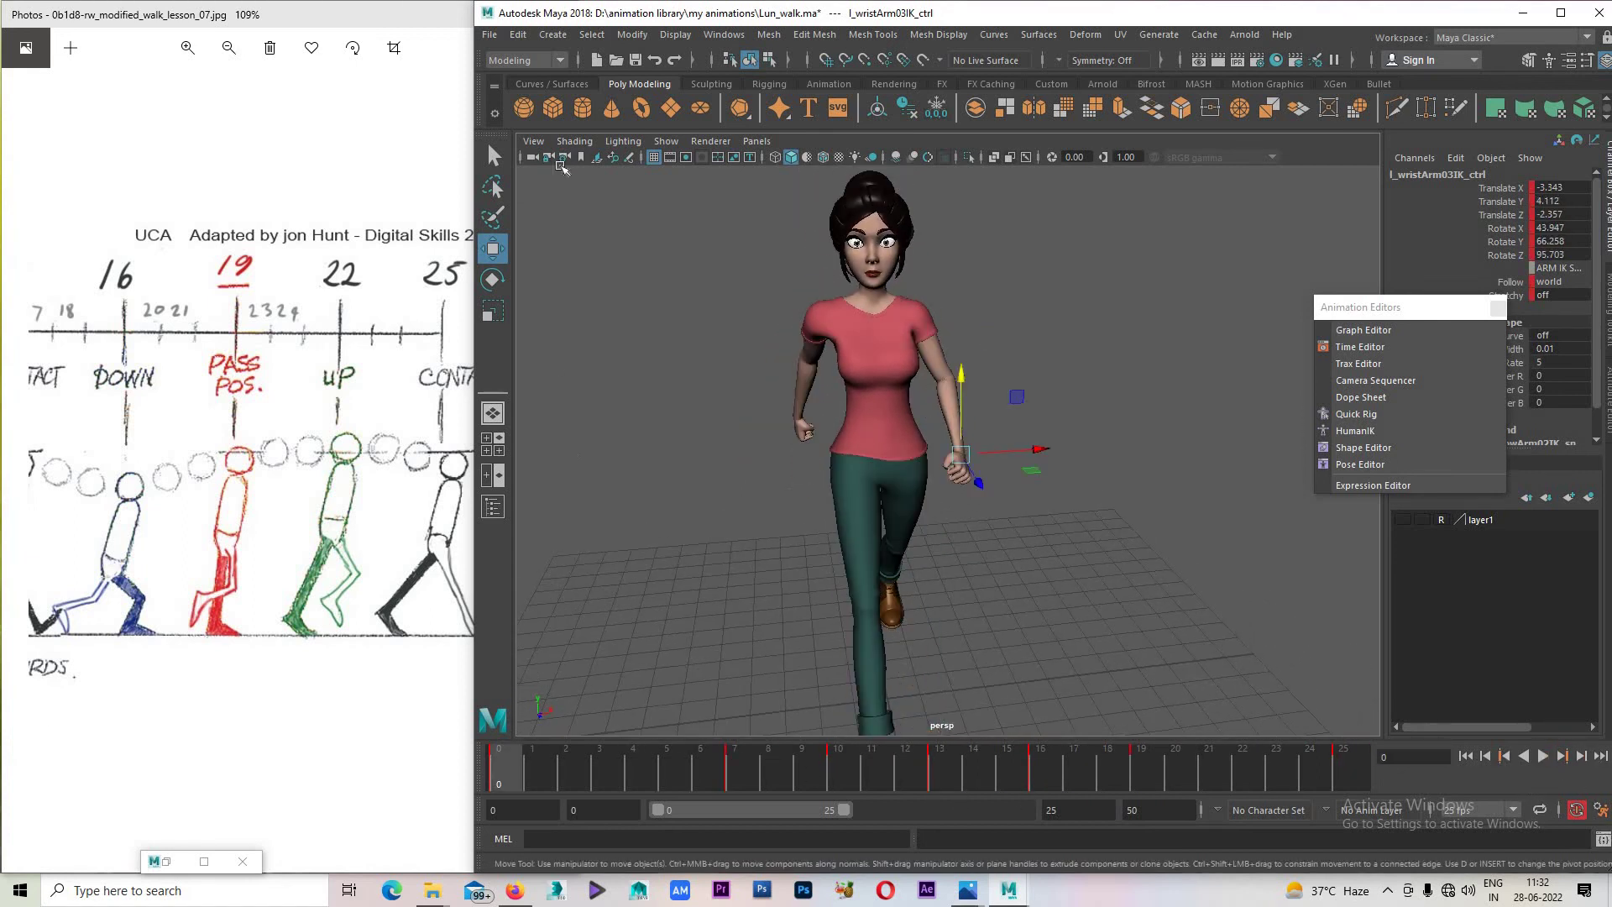
Show the control curves again and check the hip control, undoing its pelvis rotation.
left_click(666, 141)
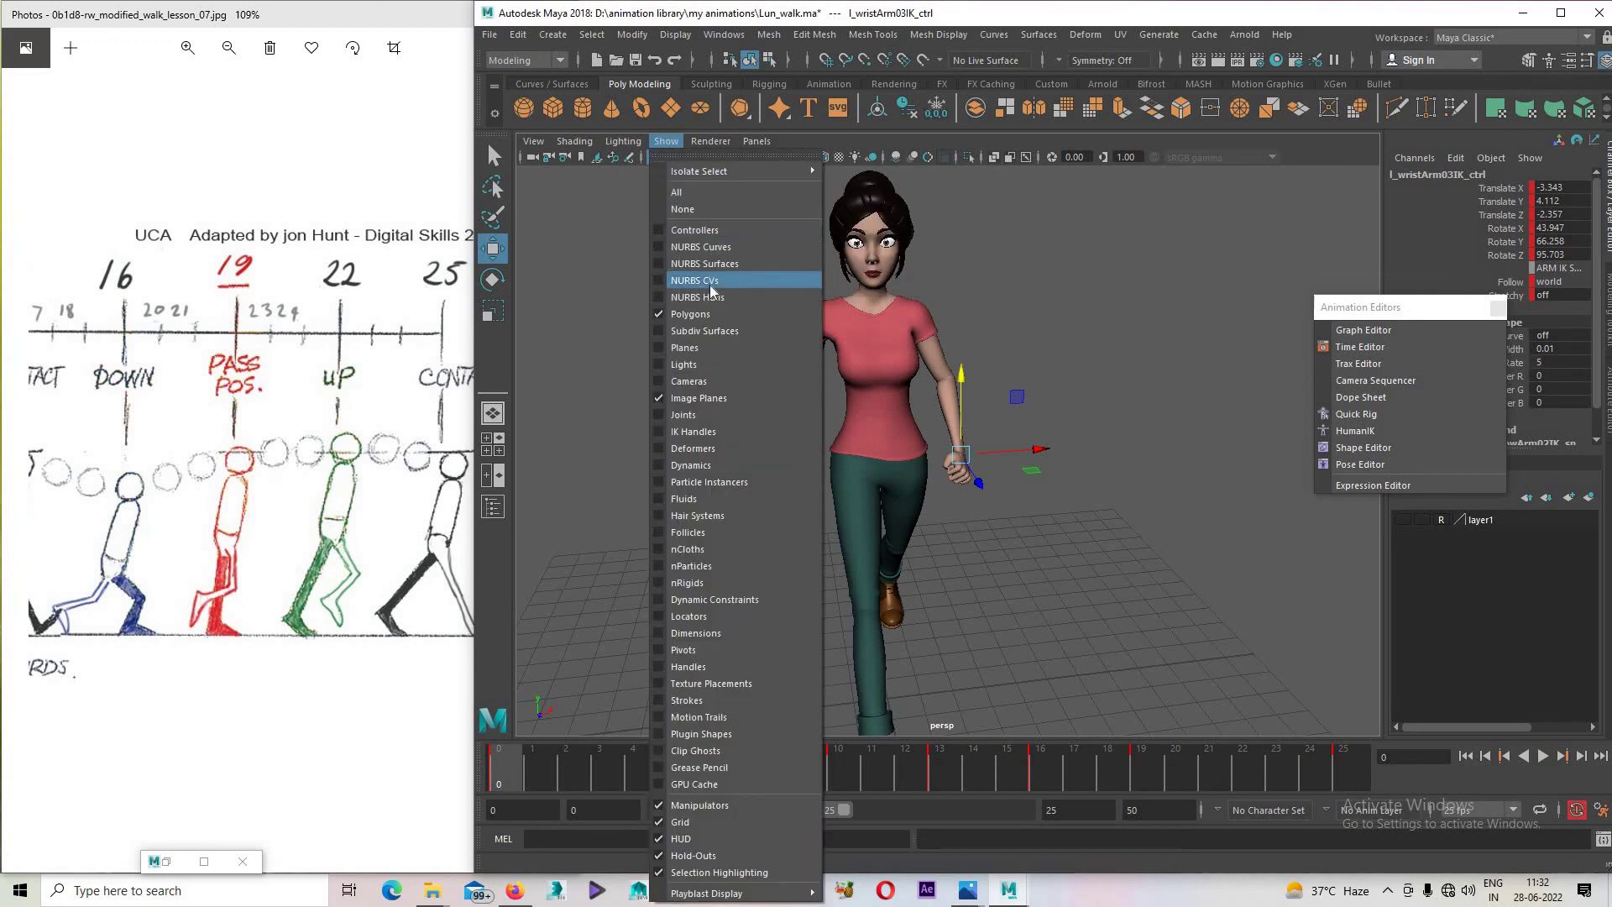
left_click(701, 249)
mouse_move(755, 377)
left_mouse_down("alt")
mouse_move(905, 494)
mouse_move(846, 493)
mouse_move(915, 430)
mouse_move(886, 516)
mouse_move(756, 470)
mouse_move(748, 519)
mouse_move(733, 465)
mouse_move(718, 535)
mouse_move(644, 517)
mouse_move(671, 497)
mouse_move(966, 545)
mouse_move(929, 568)
left_mouse_up("alt")
left_click(854, 484)
key("e")
left_click(1041, 453)
left_click(753, 467)
left_click(748, 518)
key("ctrl+z")
Select the right wrist IK control and zoom out the reference to show the full walk chart.
left_click(617, 491)
scroll(730, 522, "down", 5)
key("w")
left_click_drag(767, 557, 835, 565, "alt")
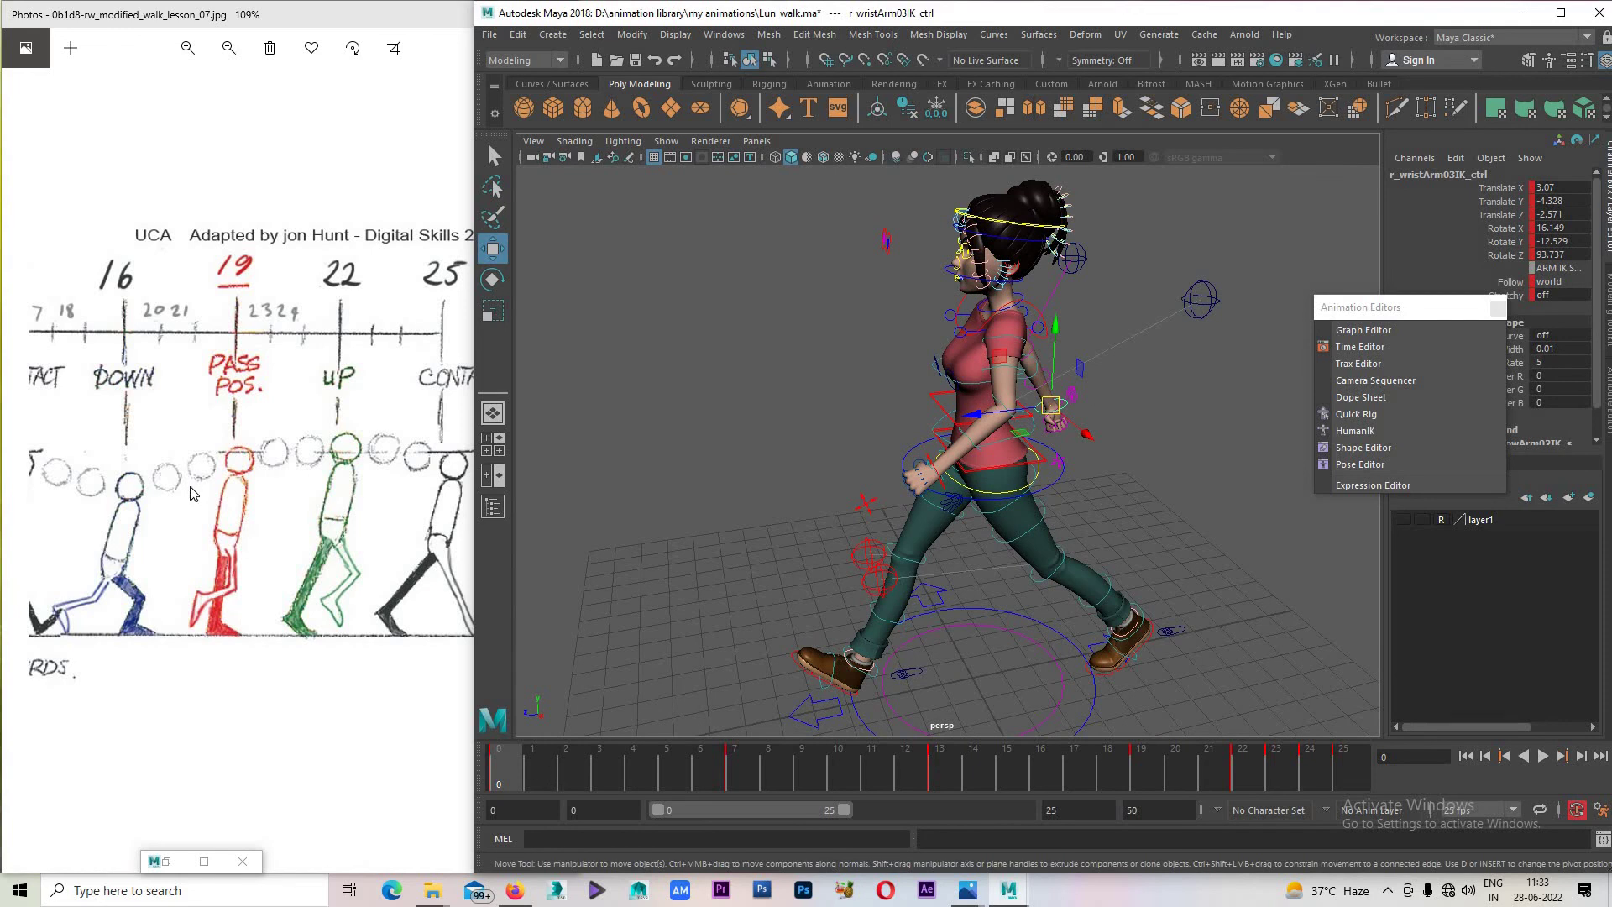
scroll(192, 493, "down", 3)
left_click_drag(143, 462, 246, 453)
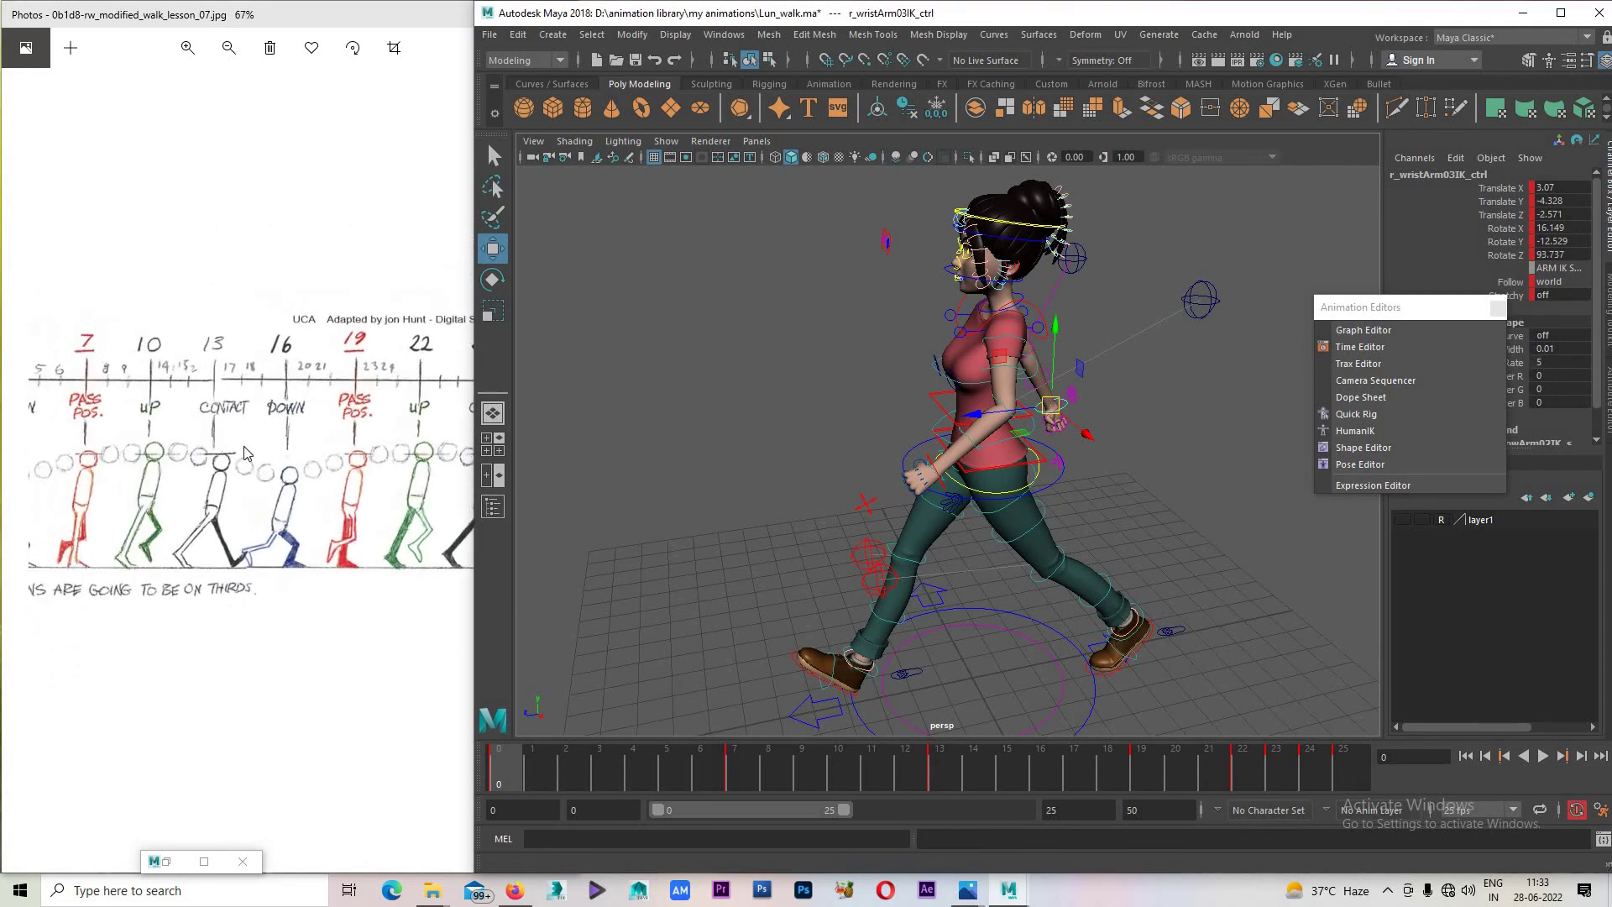
scroll(244, 453, "down", 2)
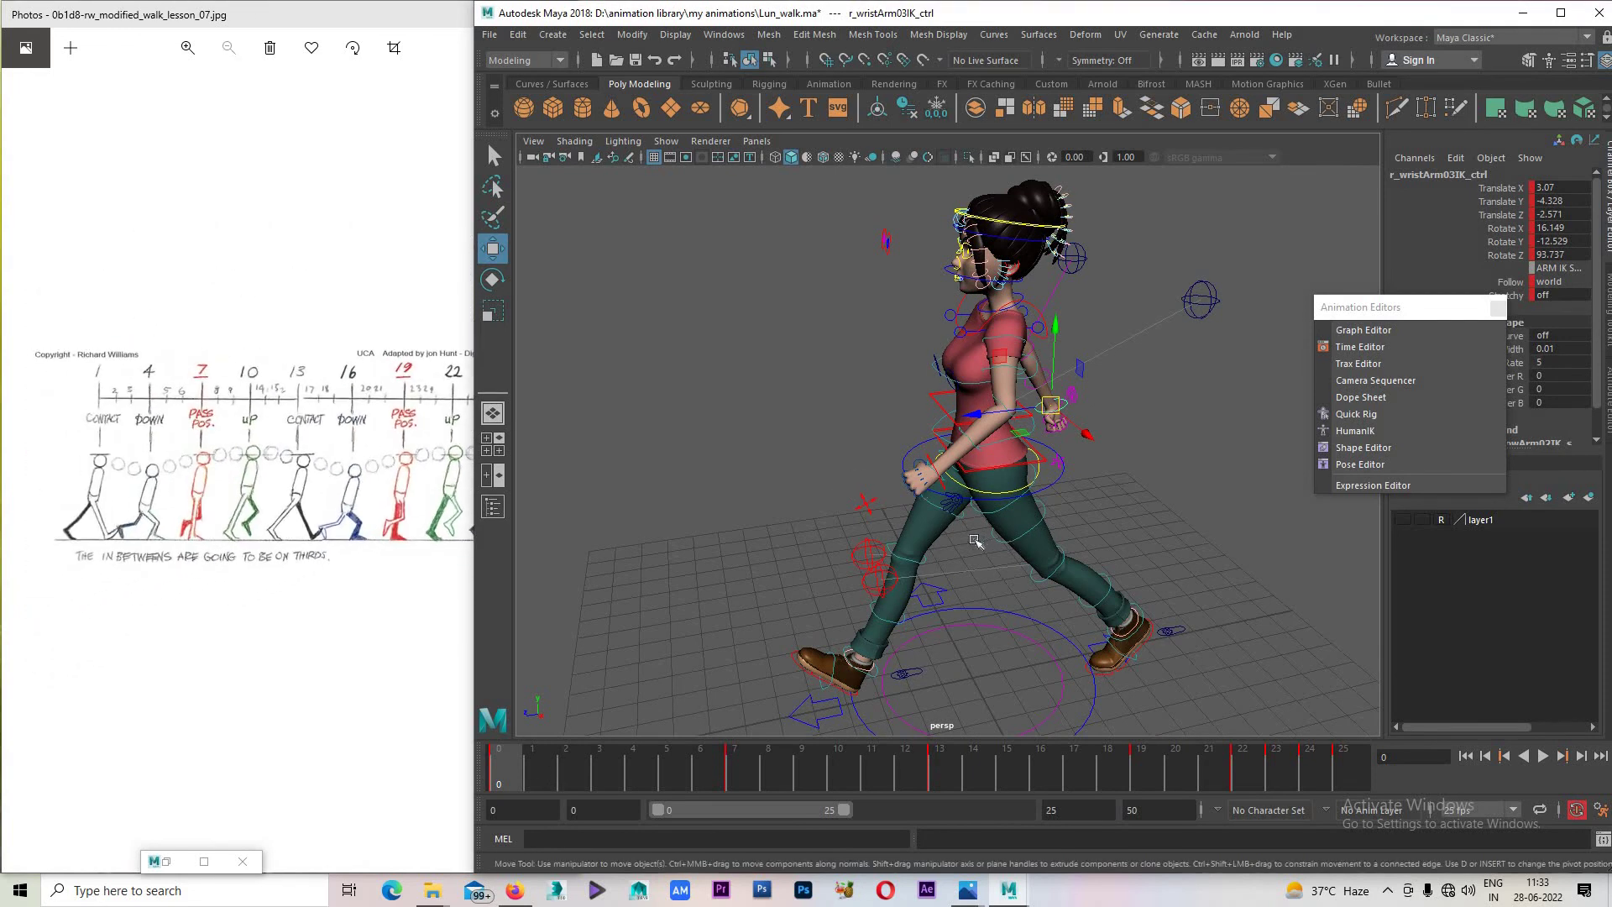
left_click_drag(974, 540, 1075, 590, "alt")
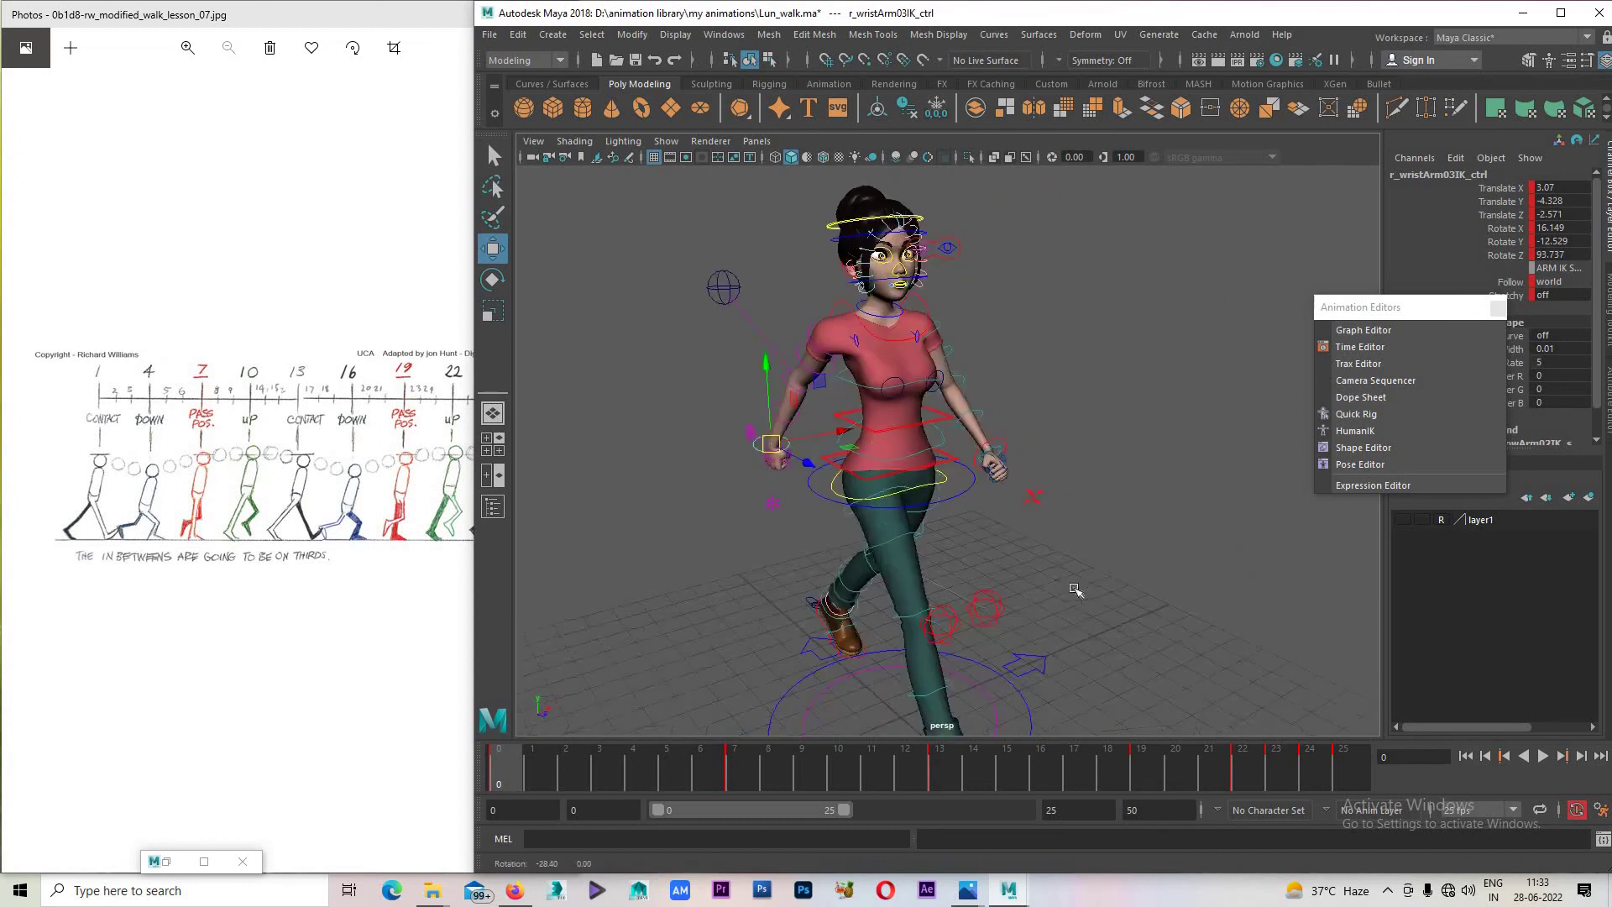
Play the walk cycle and view it from several angles, stopping at frame 20.
left_click(1542, 755)
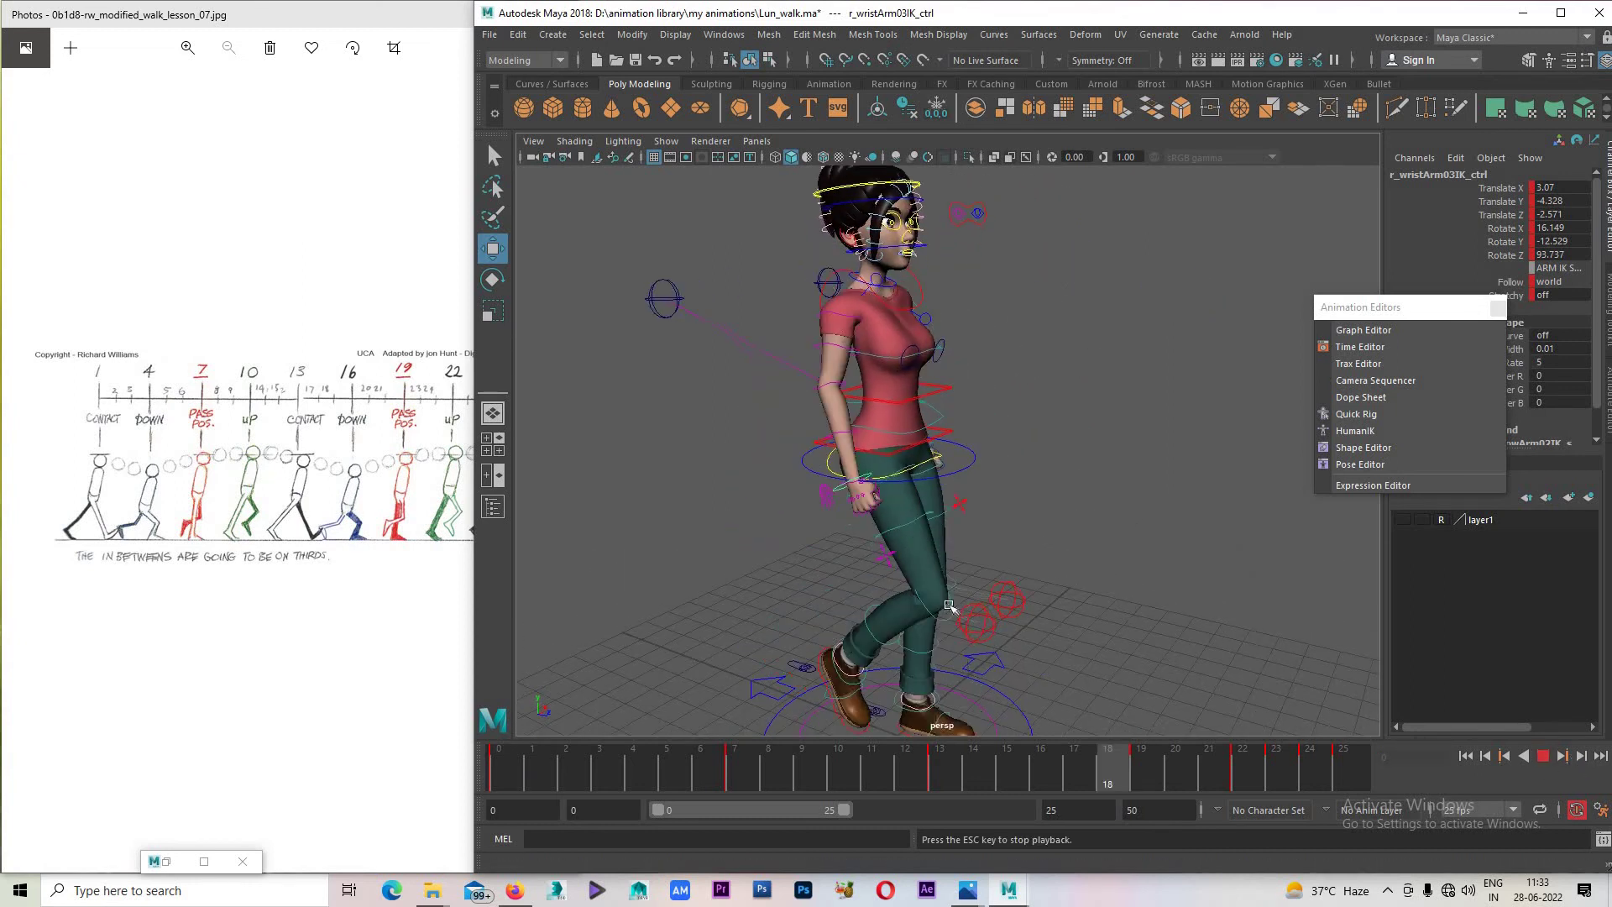
mouse_move(949, 605)
left_mouse_down("alt")
mouse_move(1083, 479)
mouse_move(981, 529)
left_mouse_up("alt")
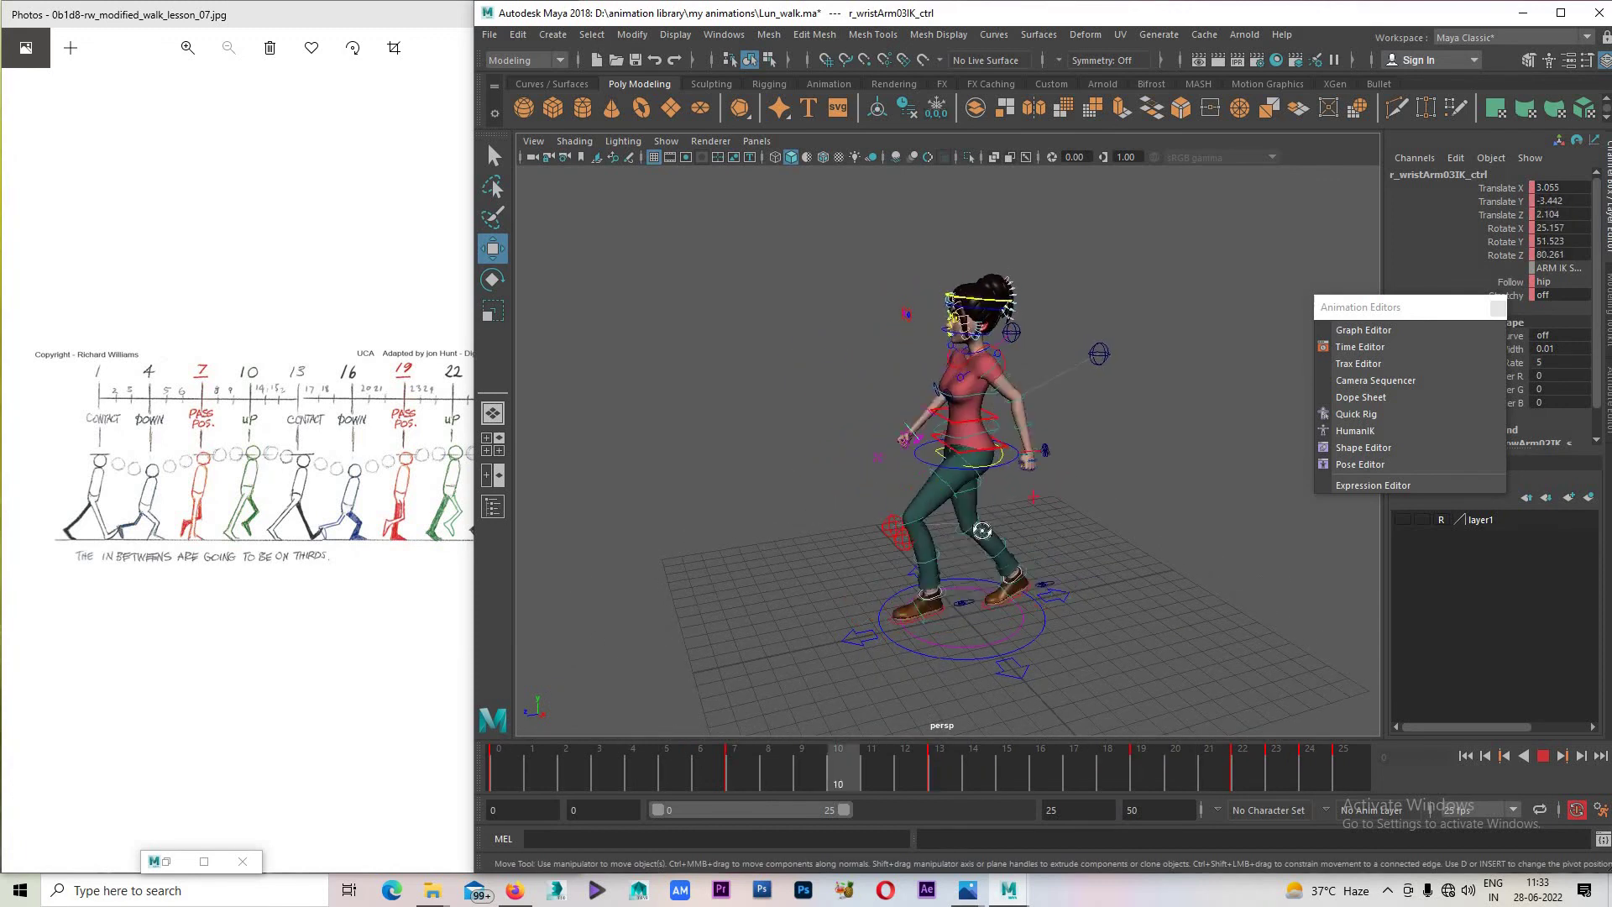
mouse_move(982, 529)
left_mouse_down("alt")
mouse_move(829, 624)
mouse_move(999, 417)
mouse_move(1090, 538)
mouse_move(1061, 493)
left_mouse_up("alt")
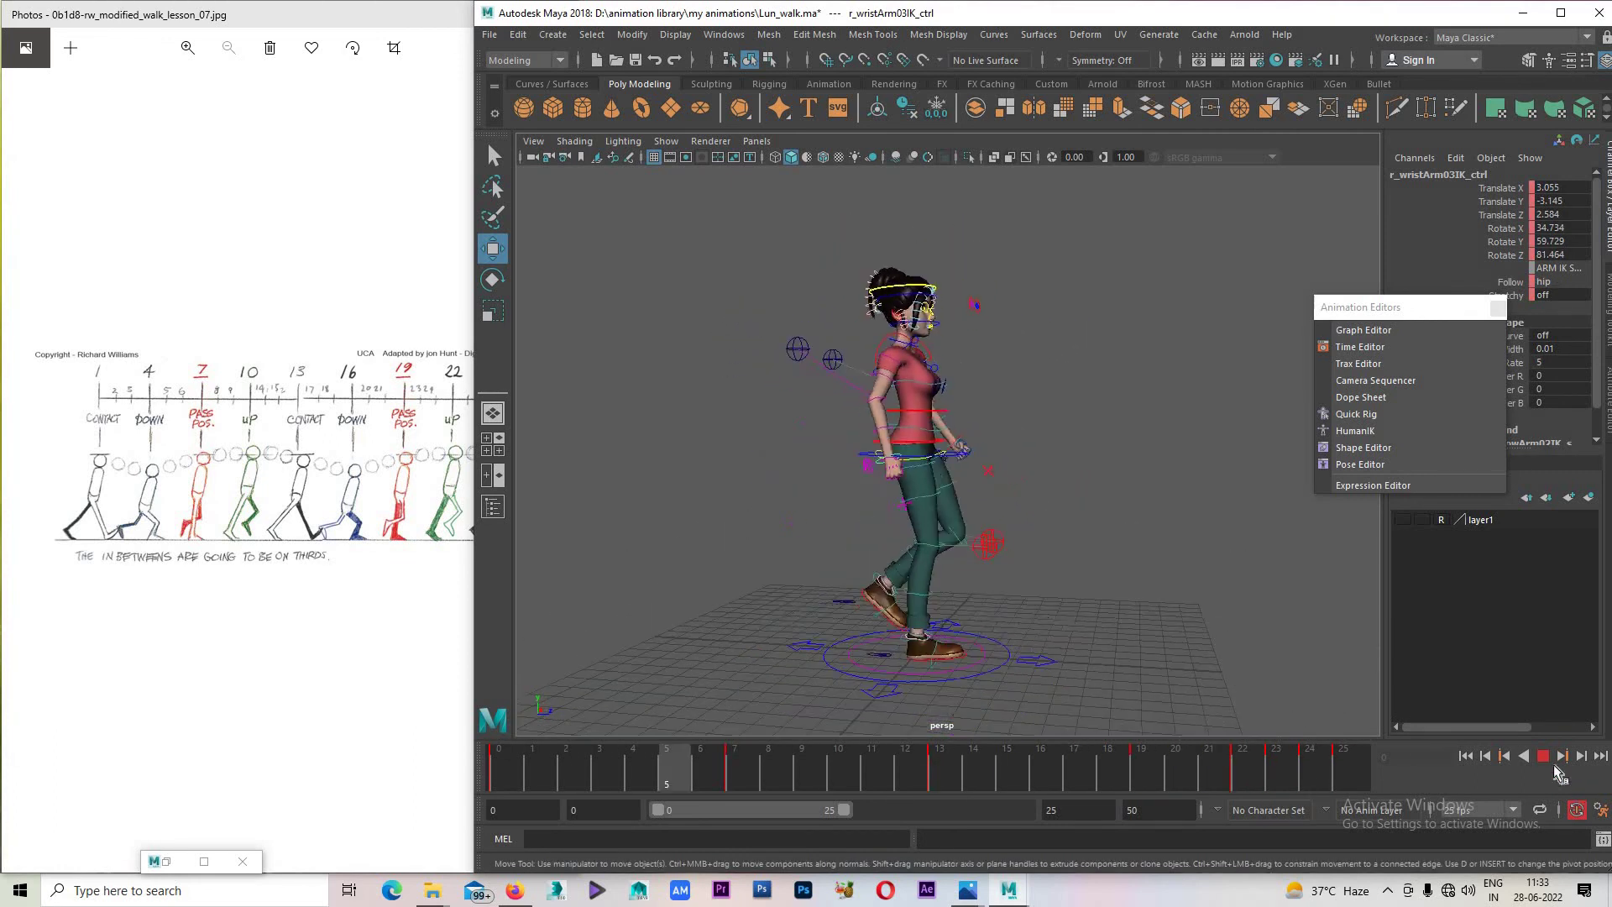
left_click(1543, 756)
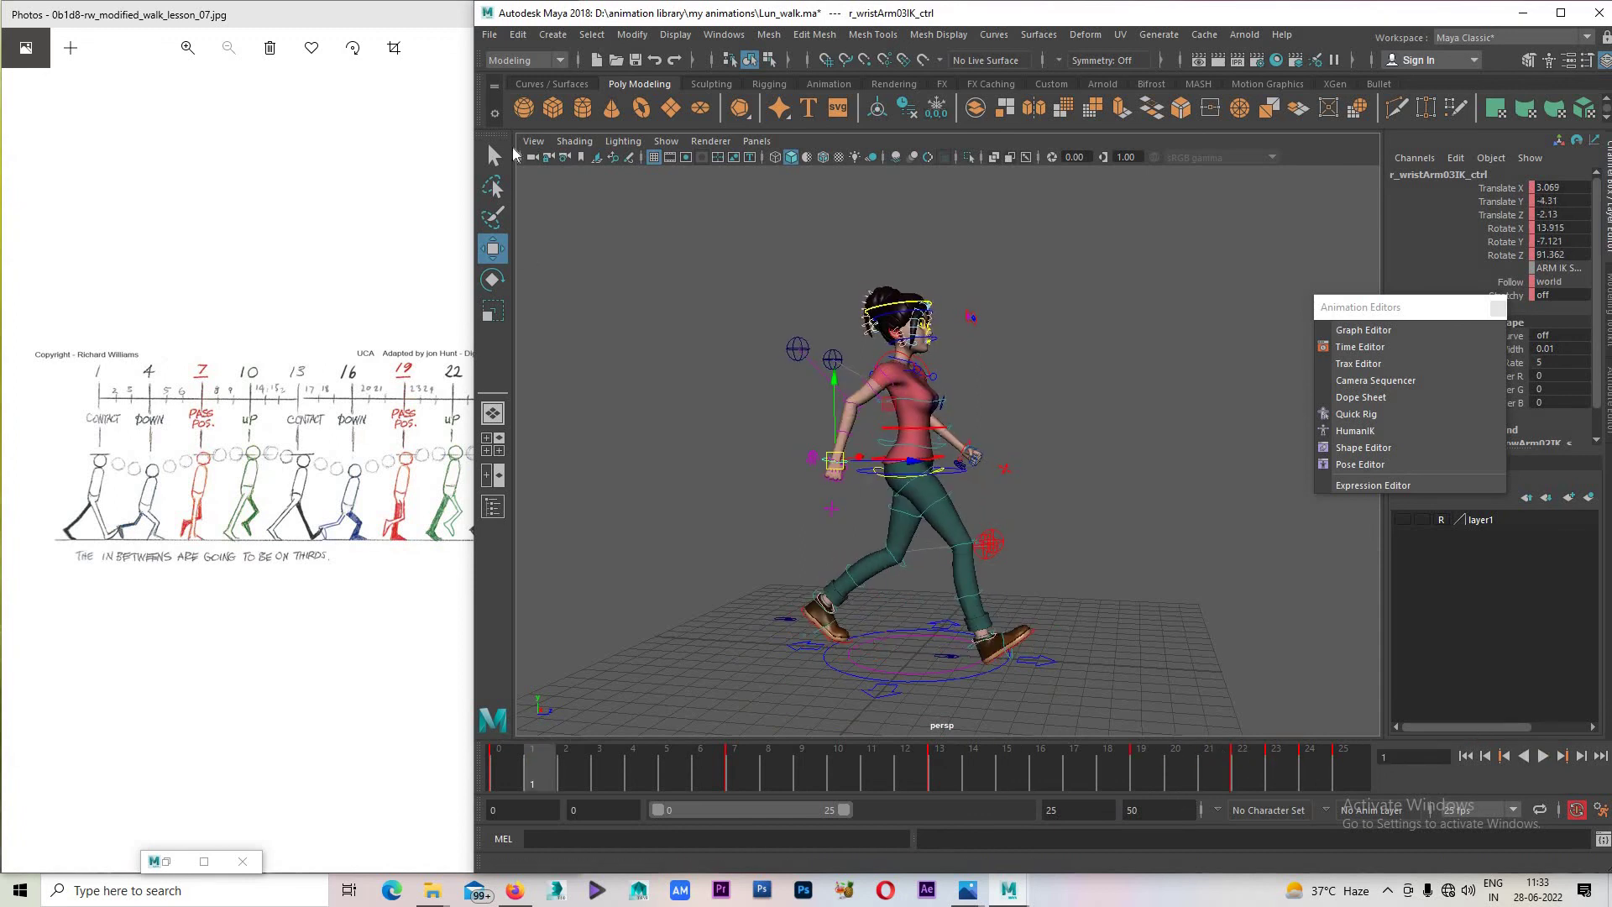
left_click(666, 141)
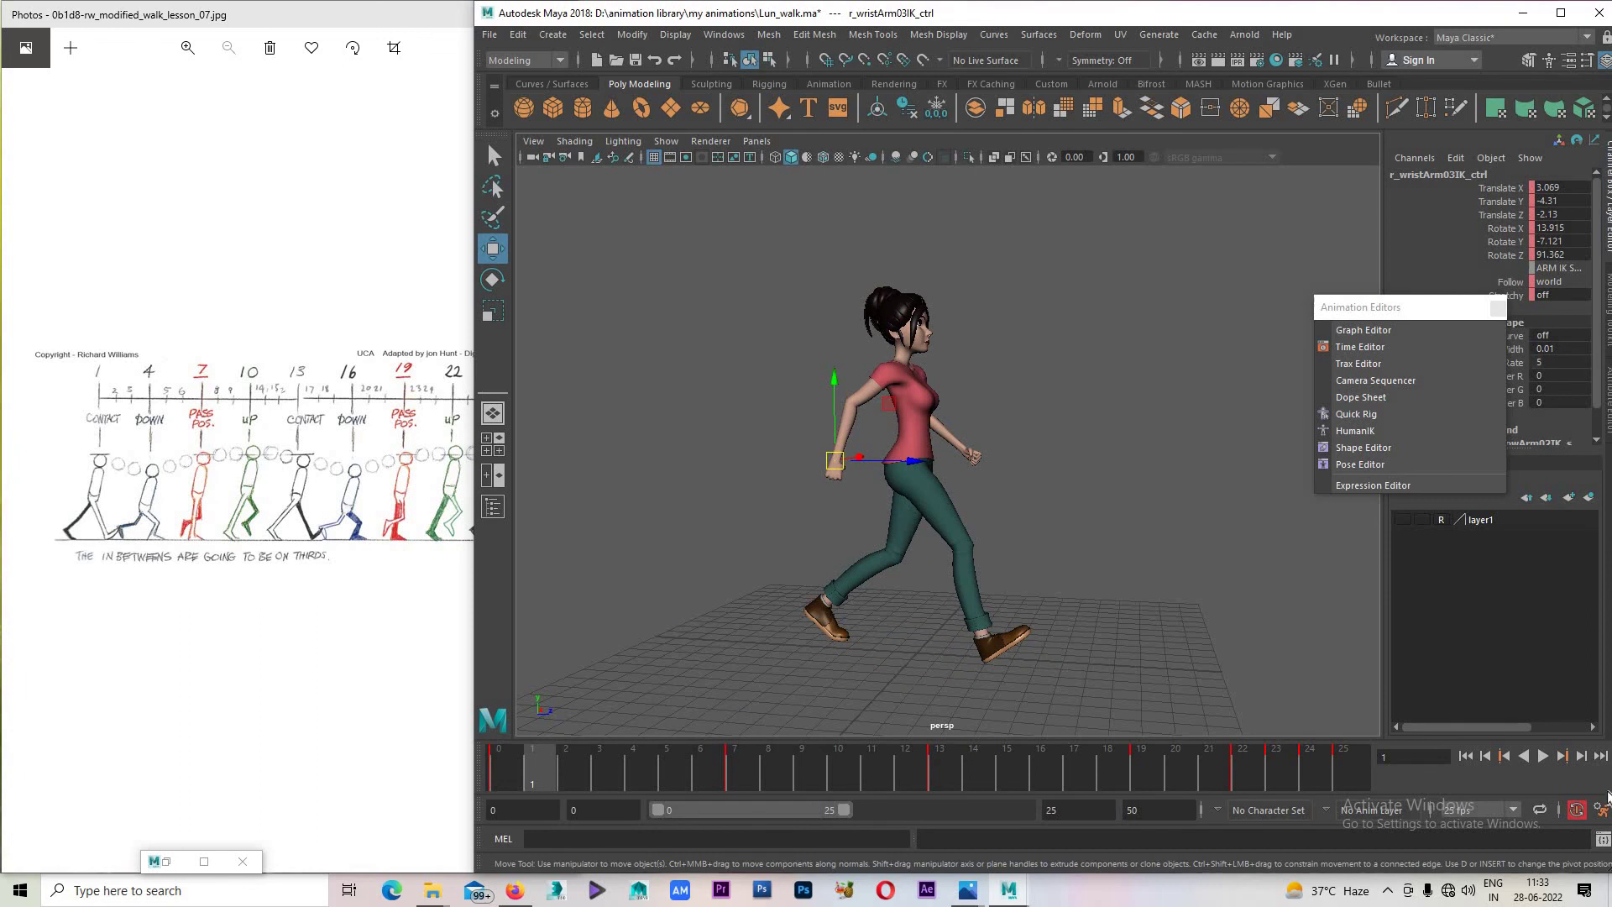
mouse_move(941, 629)
left_mouse_down("alt")
mouse_move(900, 628)
mouse_move(999, 671)
mouse_move(1009, 638)
mouse_move(784, 673)
mouse_move(1004, 467)
mouse_move(920, 515)
mouse_move(940, 537)
left_mouse_up("alt")
left_click(1542, 756)
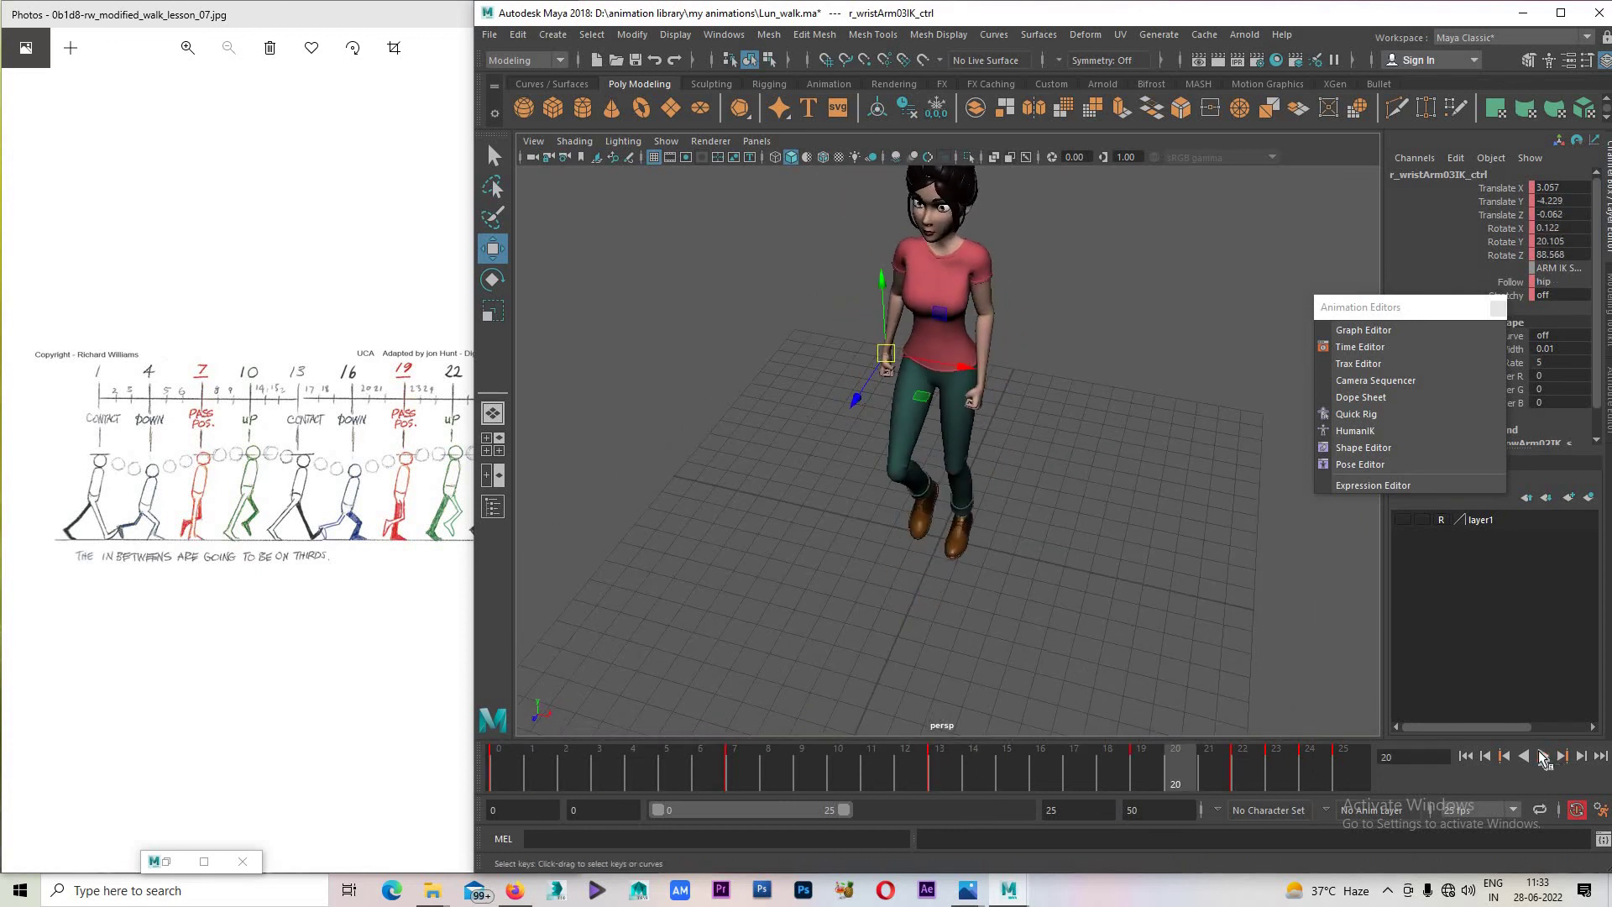
mouse_move(805, 530)
left_mouse_down("alt")
mouse_move(958, 438)
mouse_move(1029, 504)
left_mouse_up("alt")
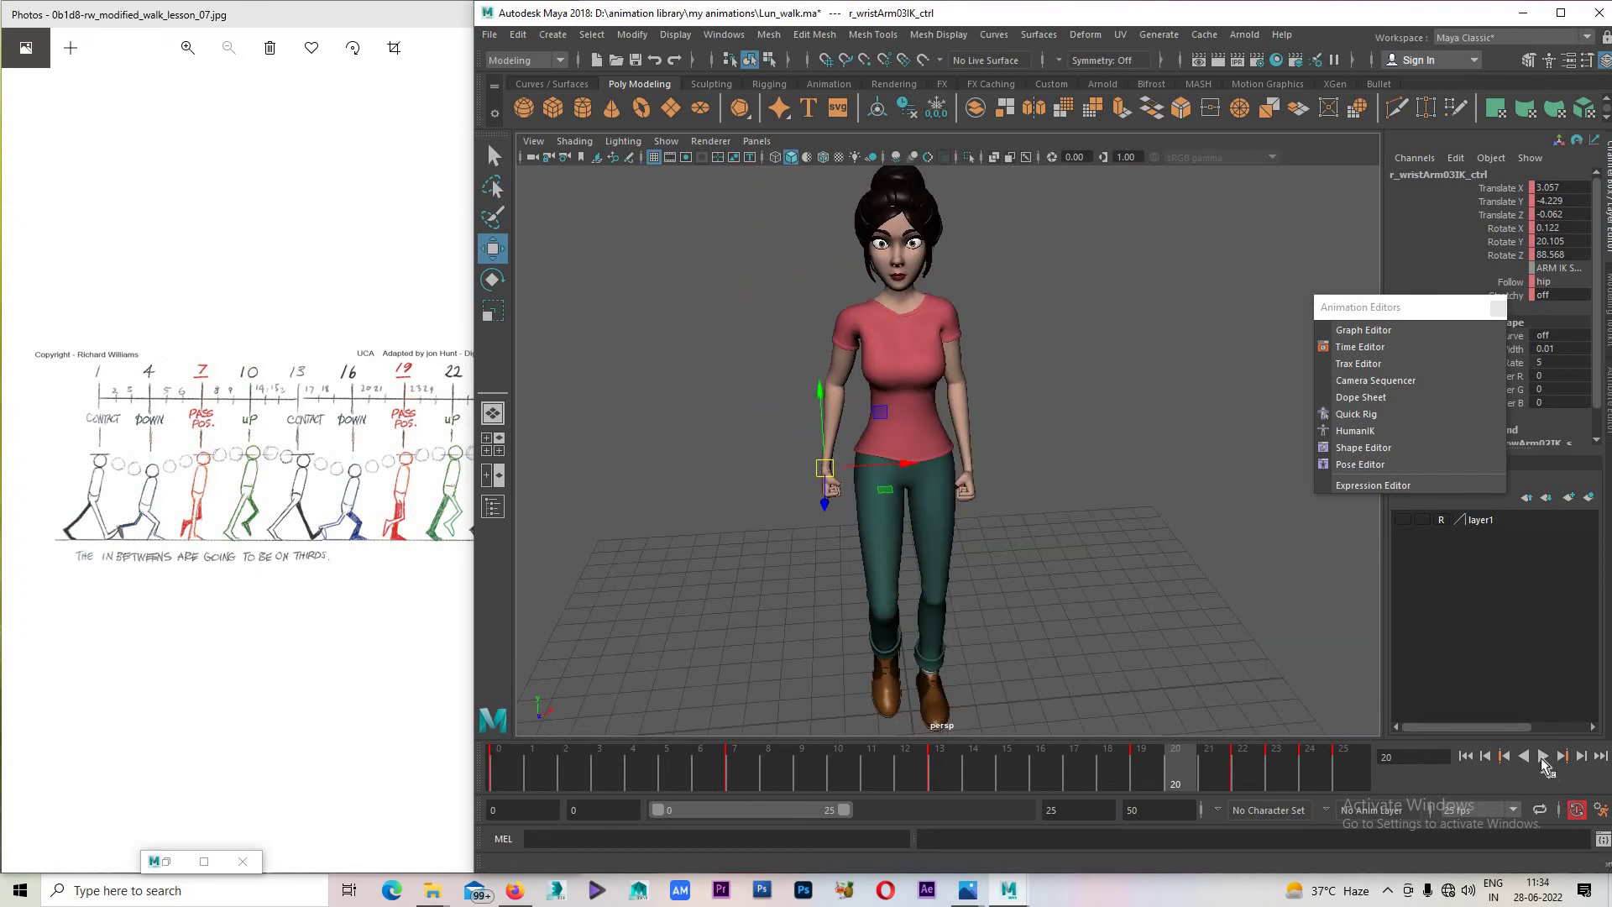
left_click_drag(962, 603, 1054, 593, "alt")
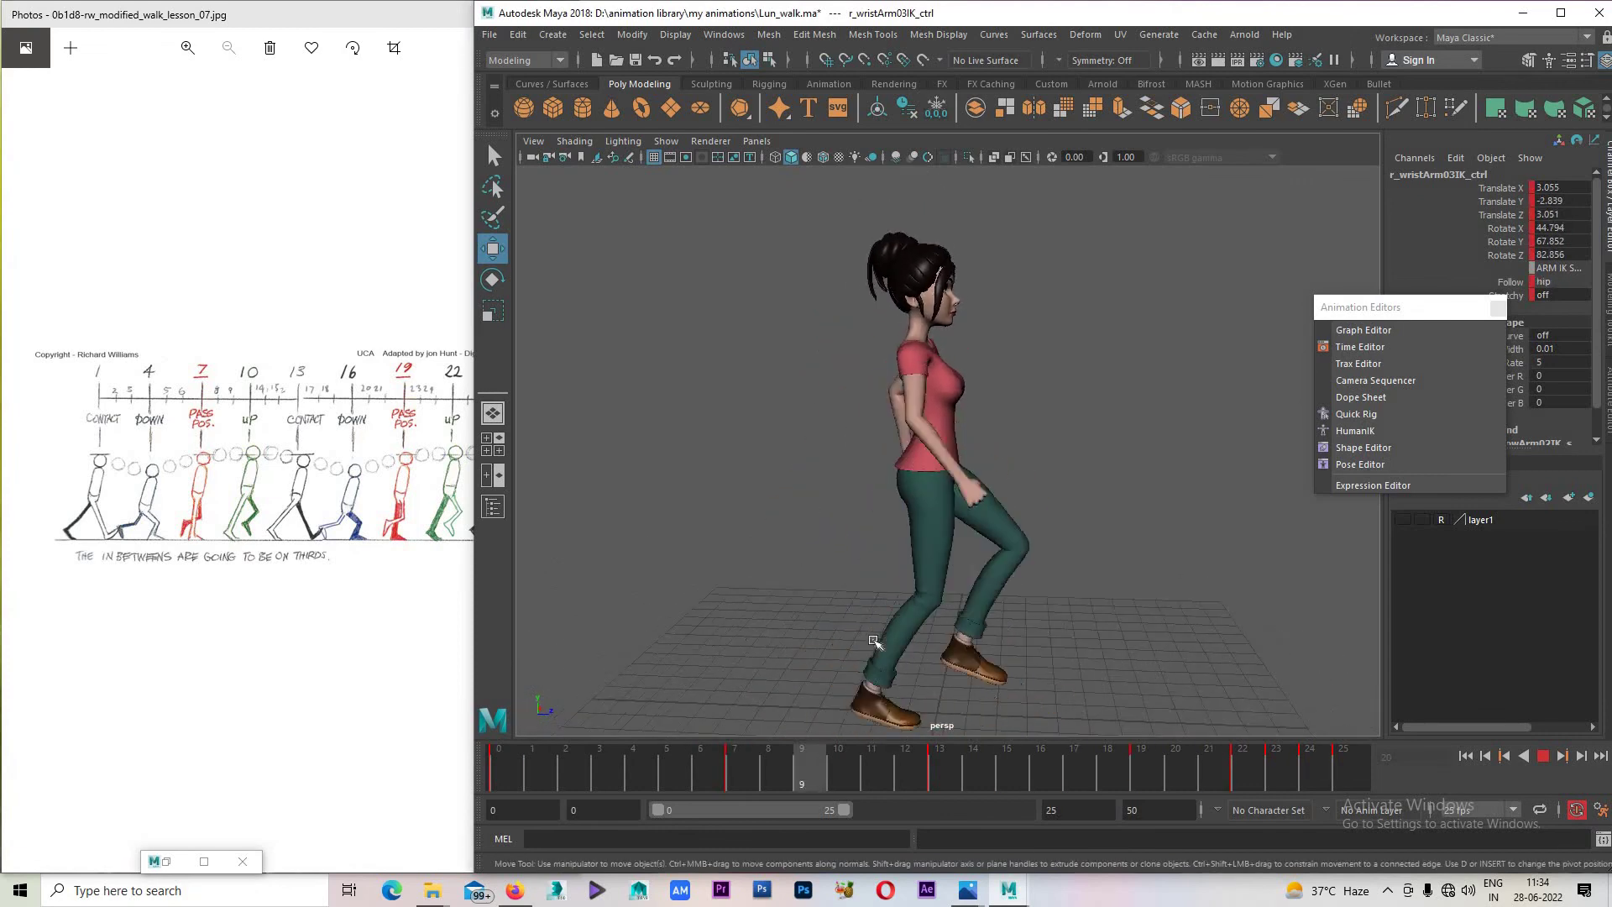